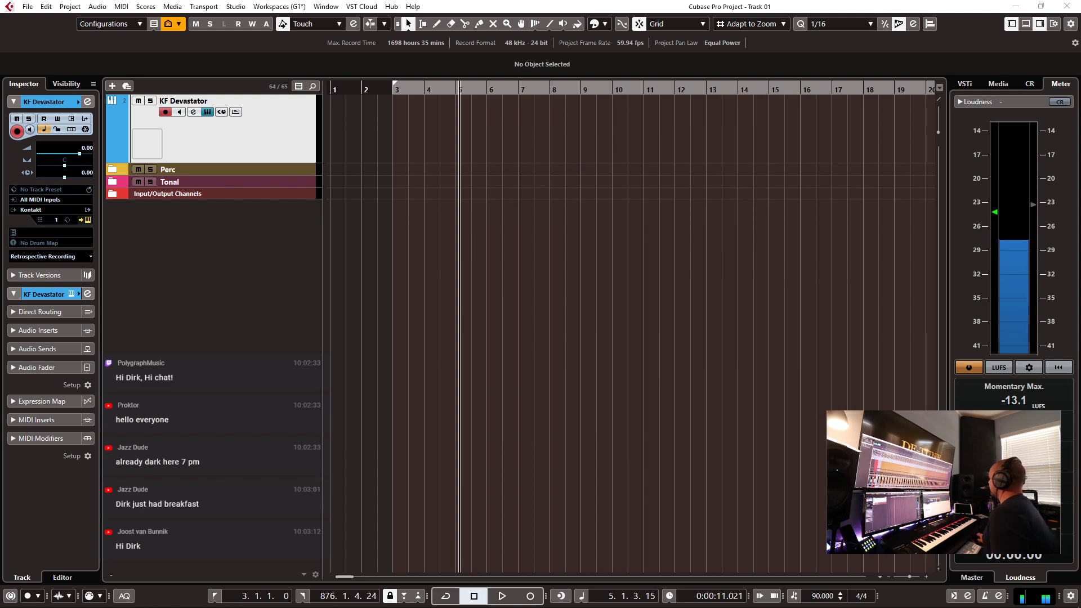
- Switch to the browser and examine the Evolution: Devastator Full Edition store page, including its available editions and product images
key(alt+Tab)
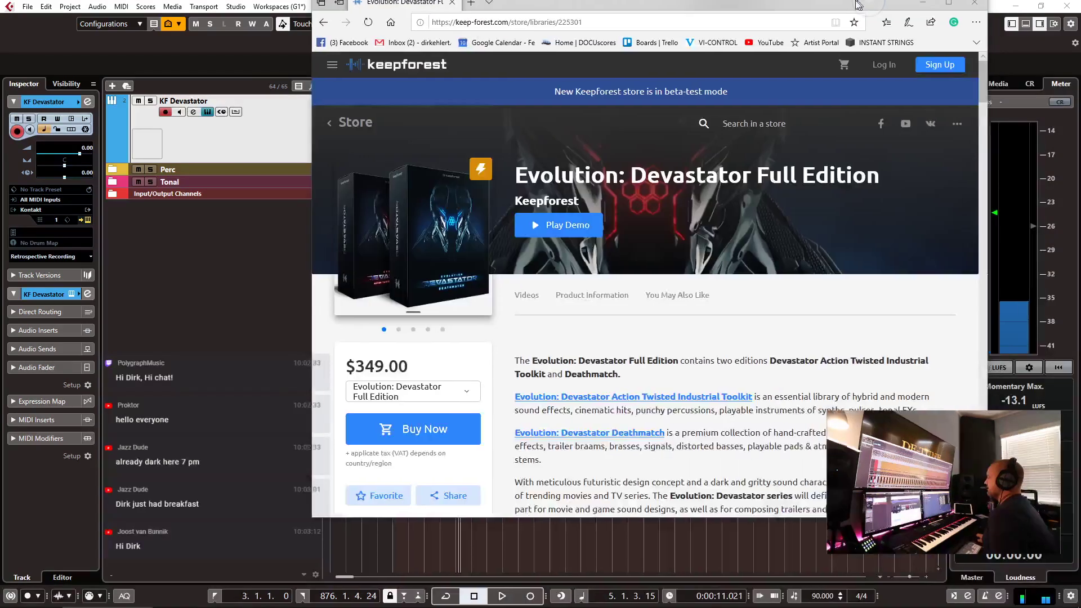
double_click(865, 5)
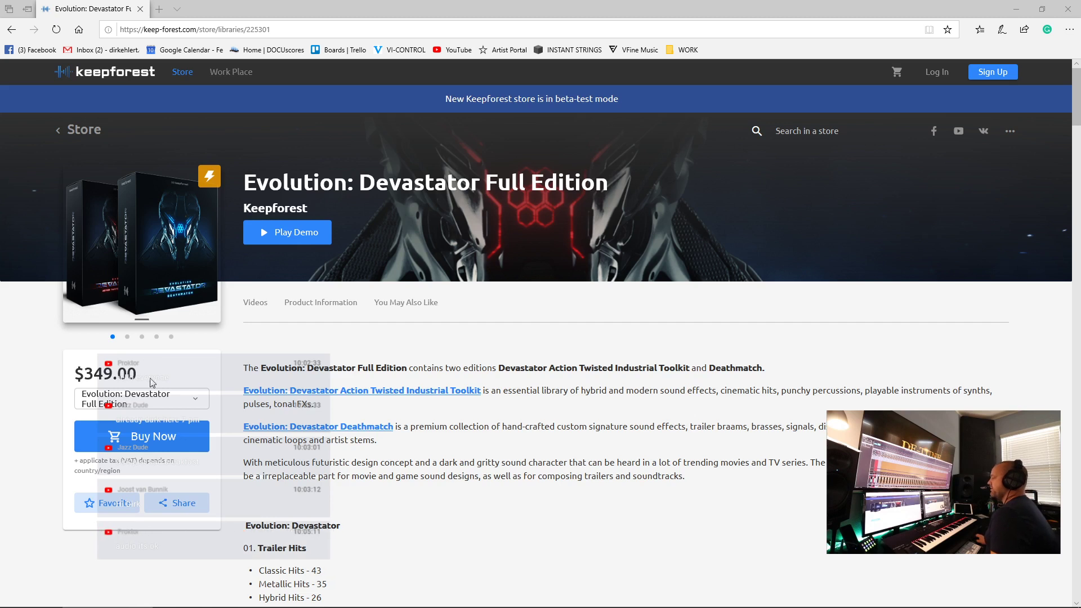
click(178, 404)
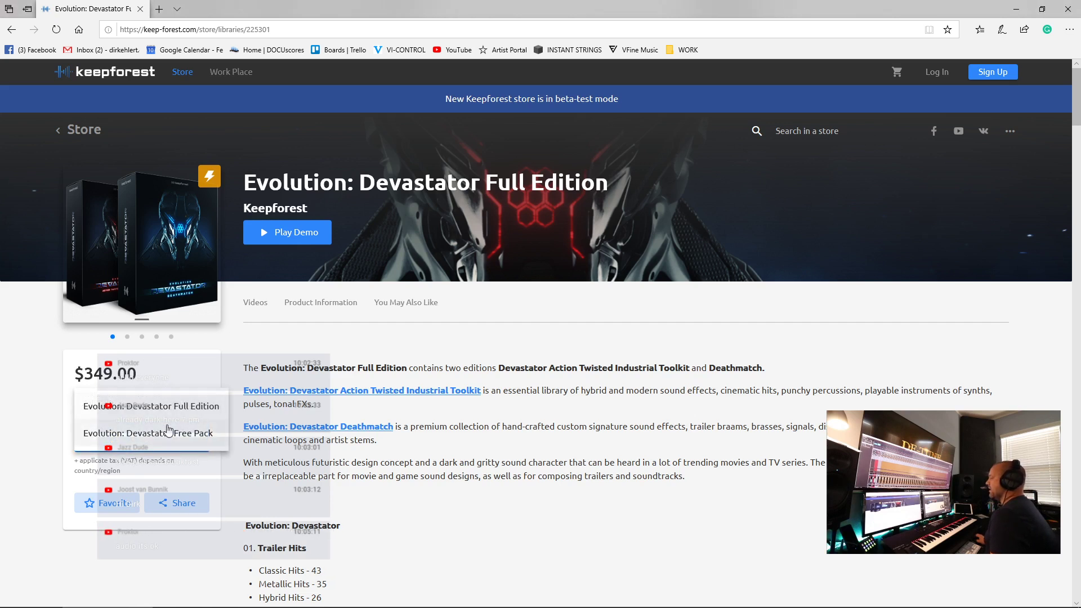
click(49, 329)
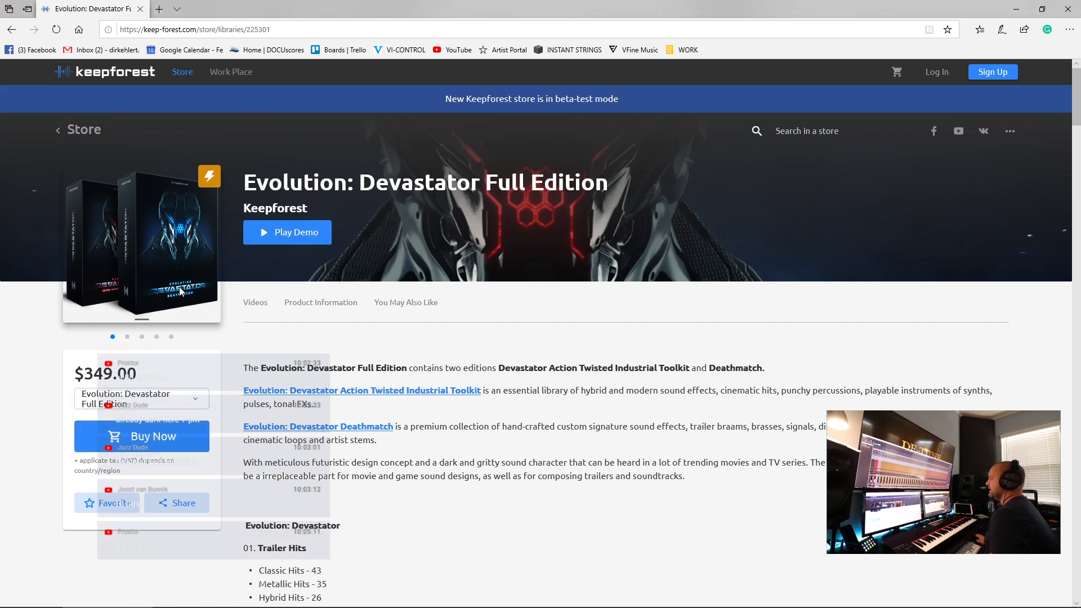
click(128, 338)
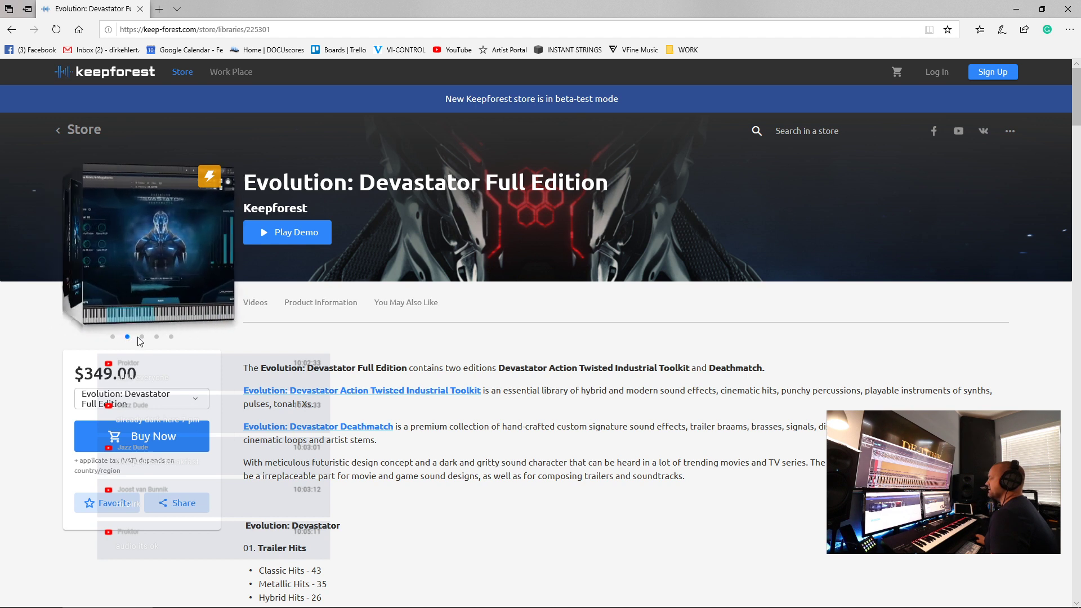
click(147, 338)
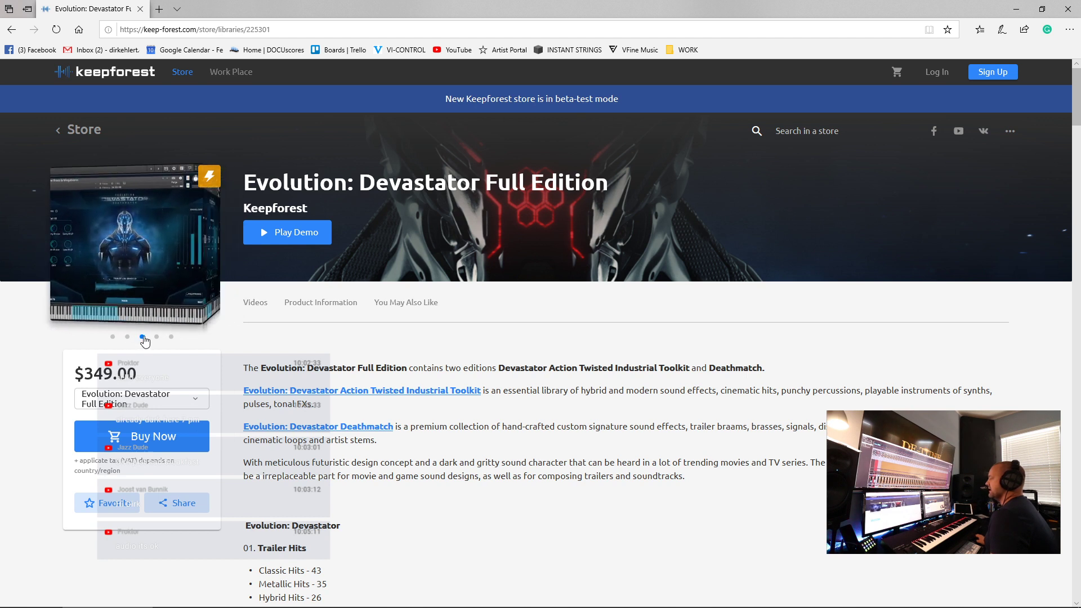
click(112, 337)
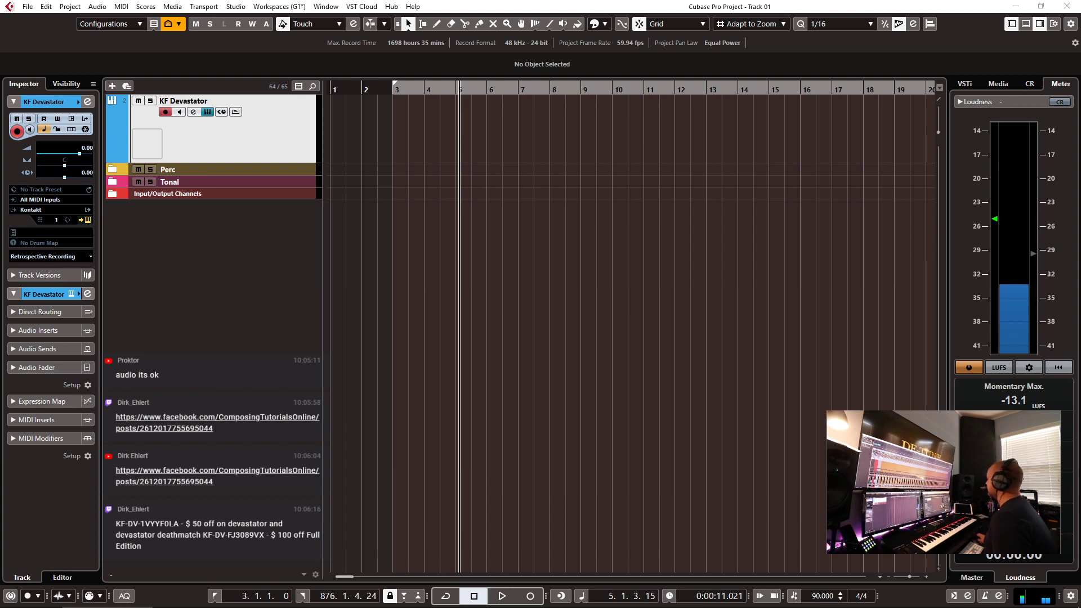
- Open the Kontakt instrument of the KF Devastator track in Cubase and reposition its window
click(276, 137)
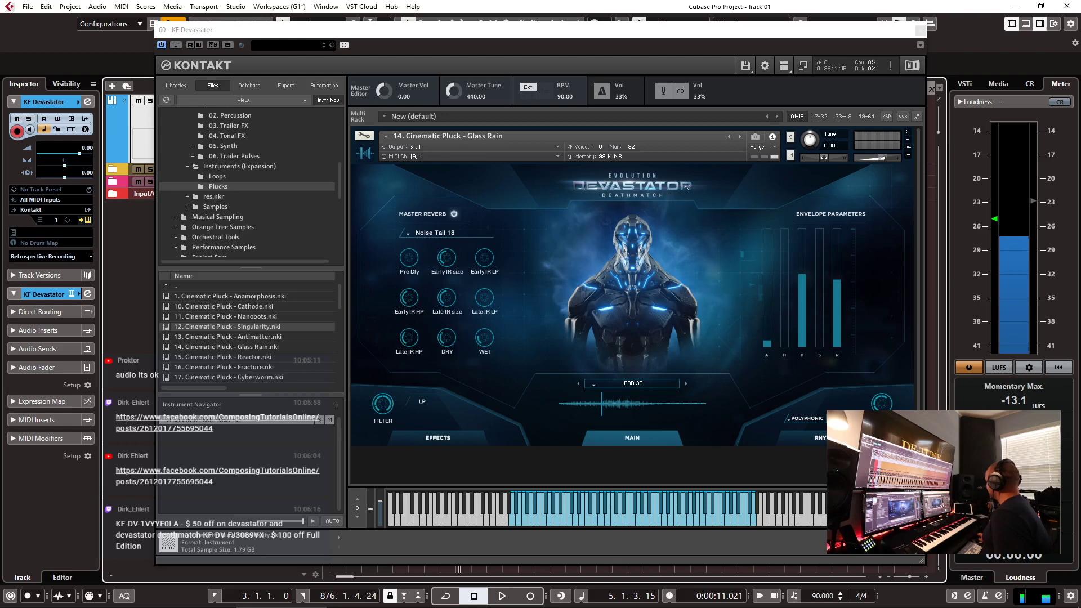
drag(568, 30, 616, 19)
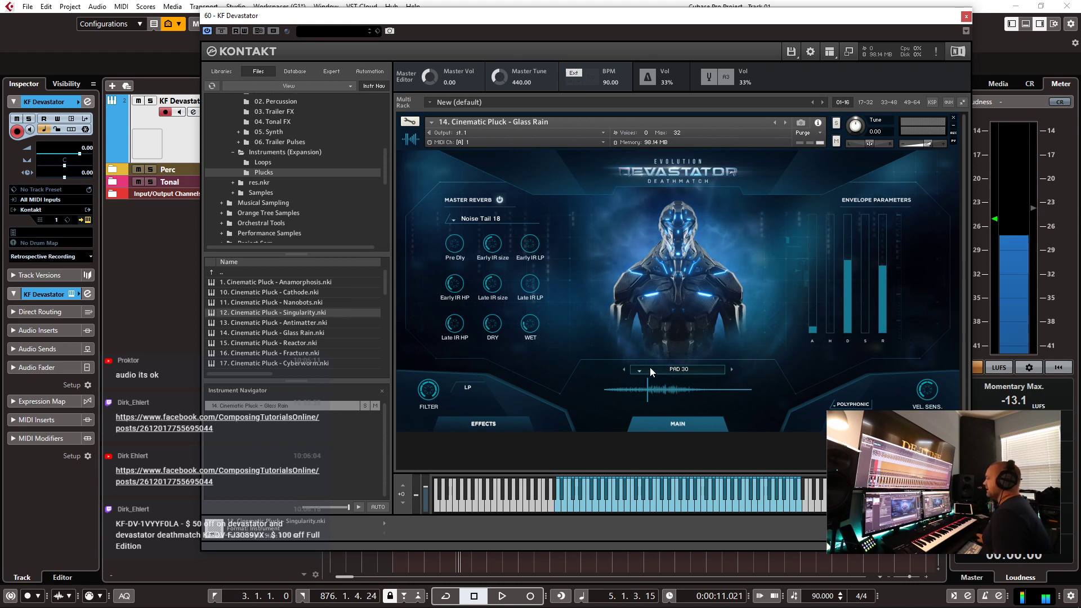
drag(603, 17, 576, 16)
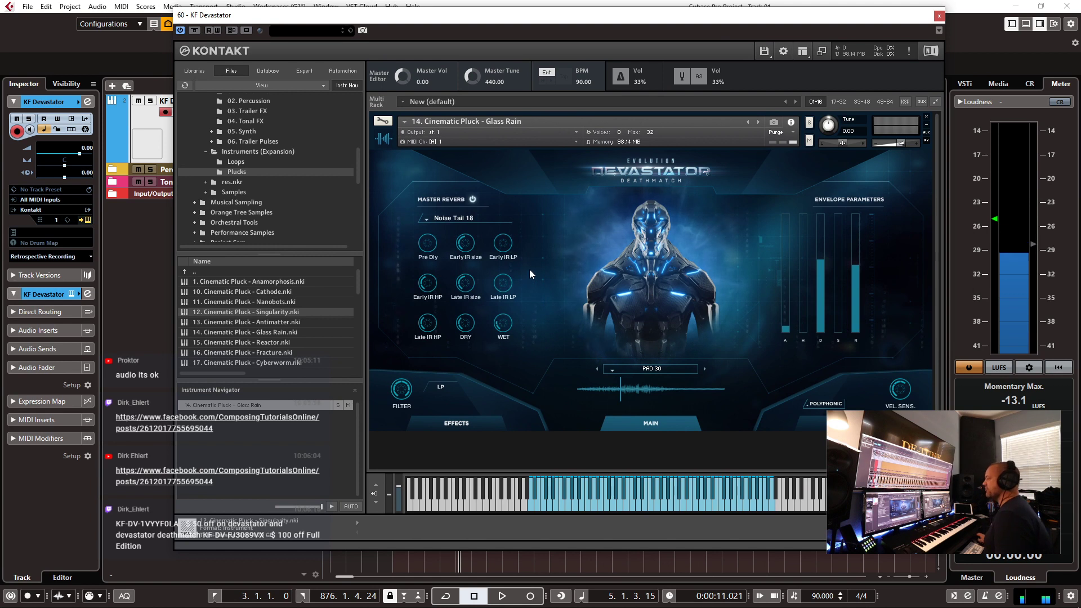
- Look through the Trailer Hits and Percussion folders within the Devastator library's Instruments folder
scroll(286, 193, up, 3)
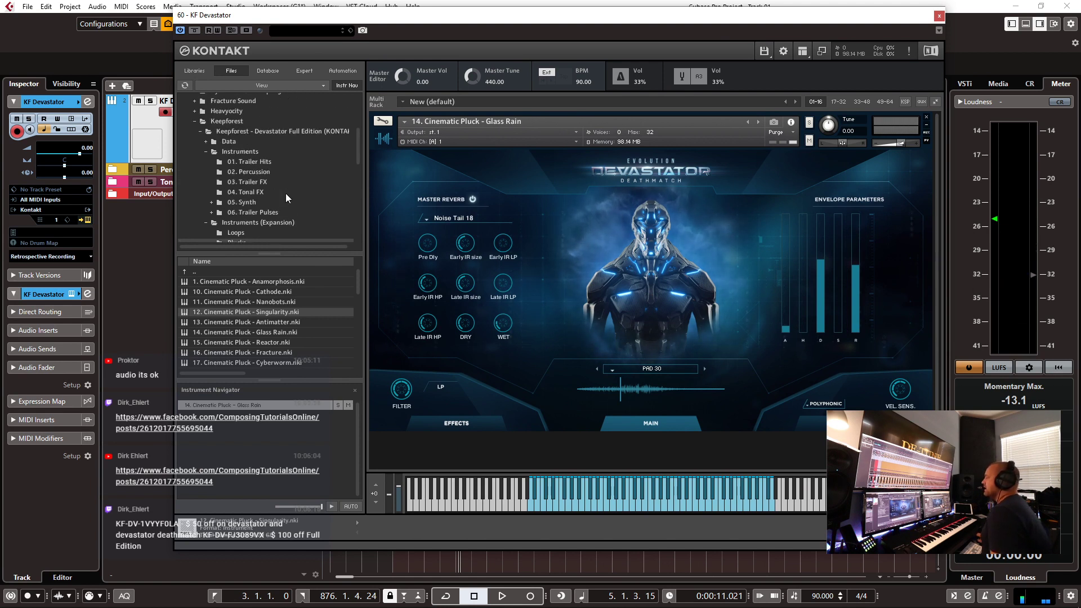
click(245, 151)
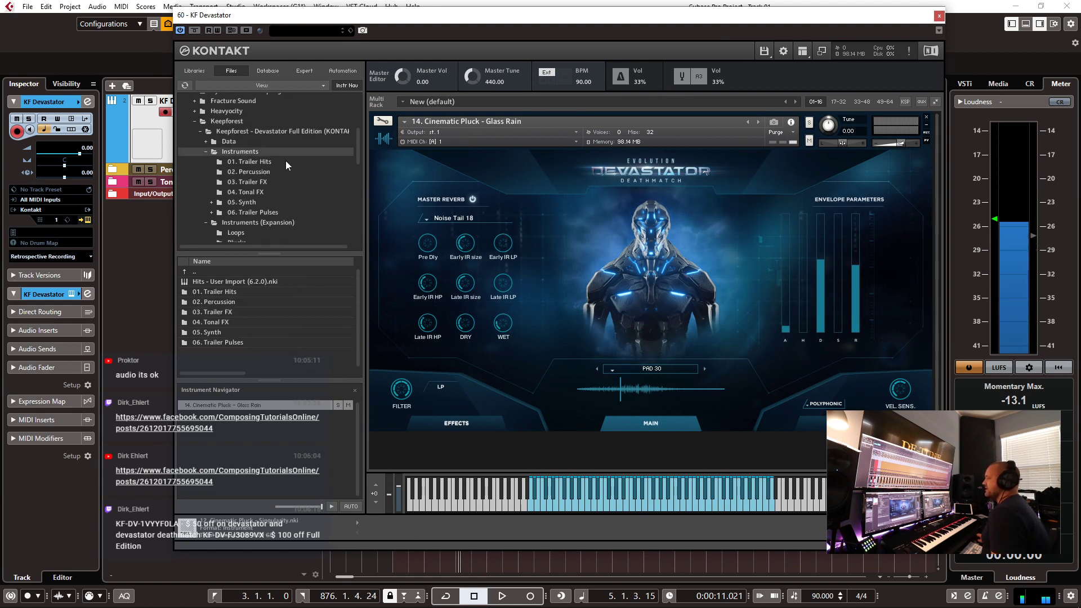
click(258, 160)
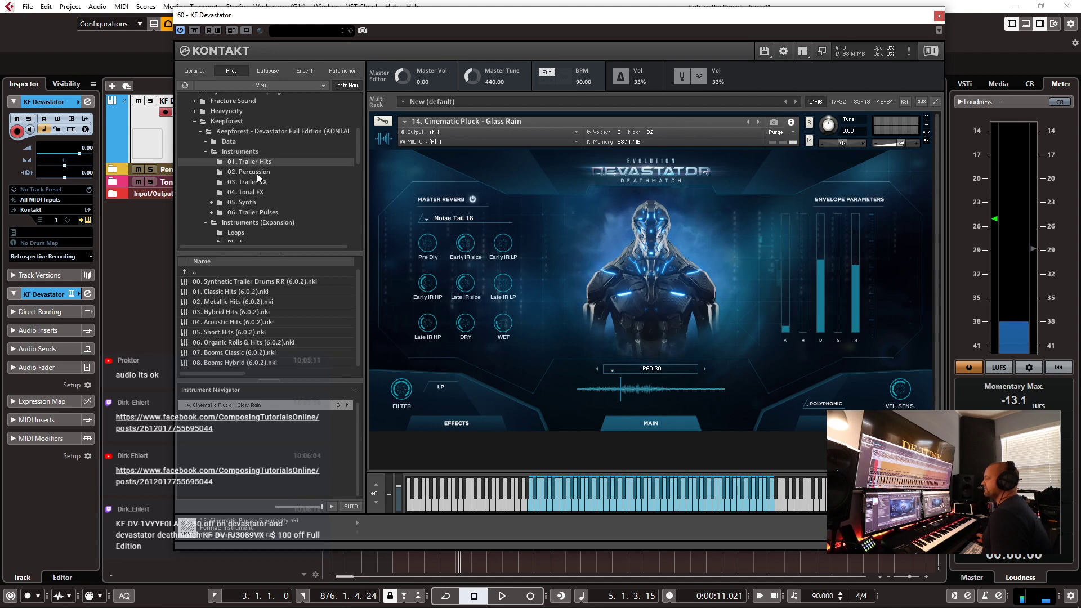
click(252, 172)
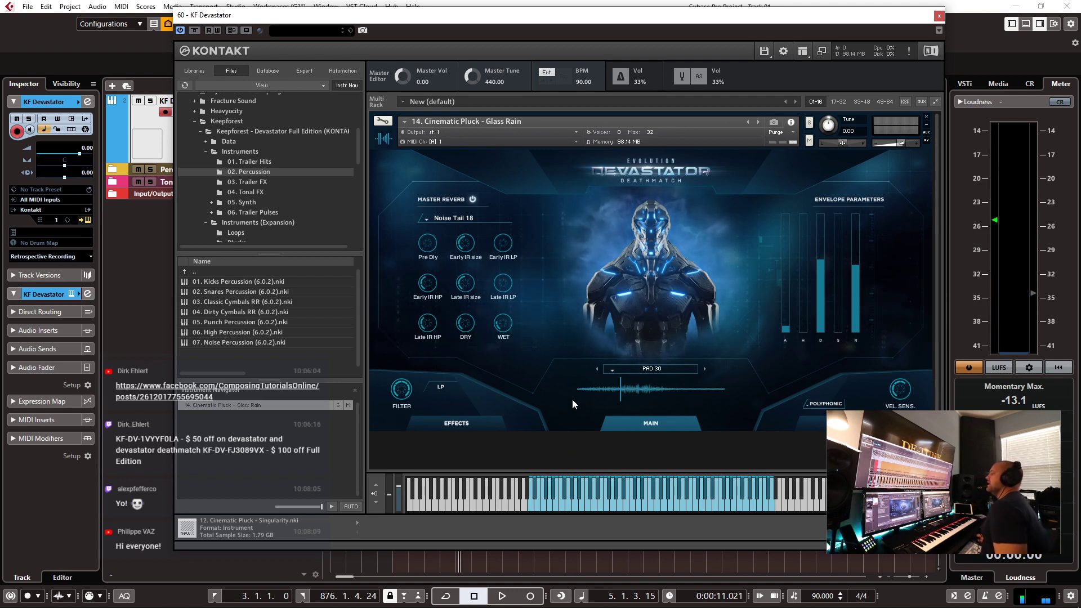
- Load 00. Synthetic Trailer Drums RR (6.0.2) from the 01. Trailer Hits folder in place of the Cinematic Pluck patch
click(258, 162)
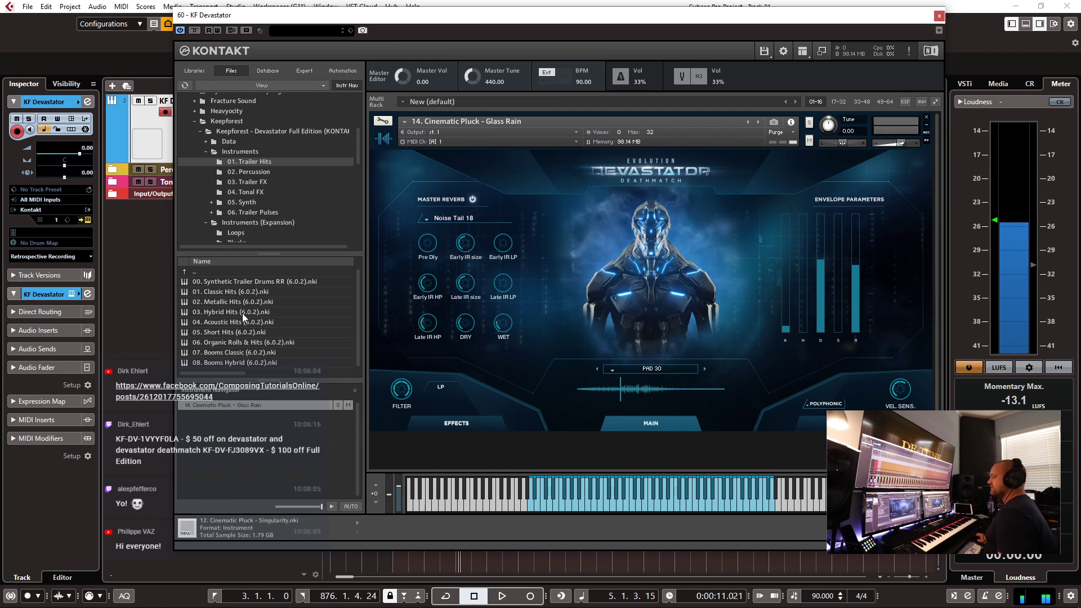
click(228, 343)
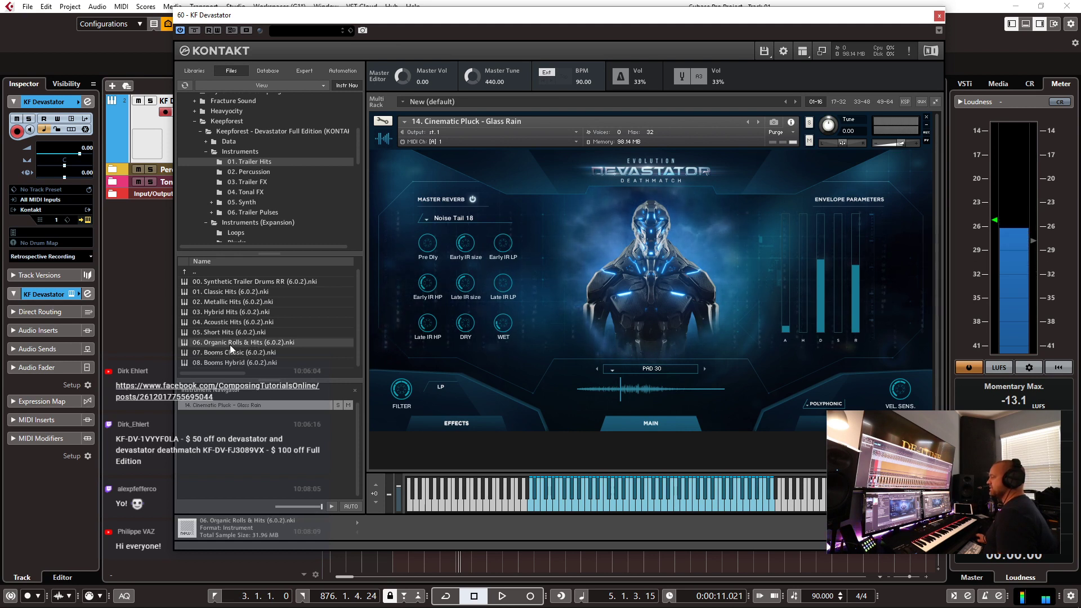
click(222, 284)
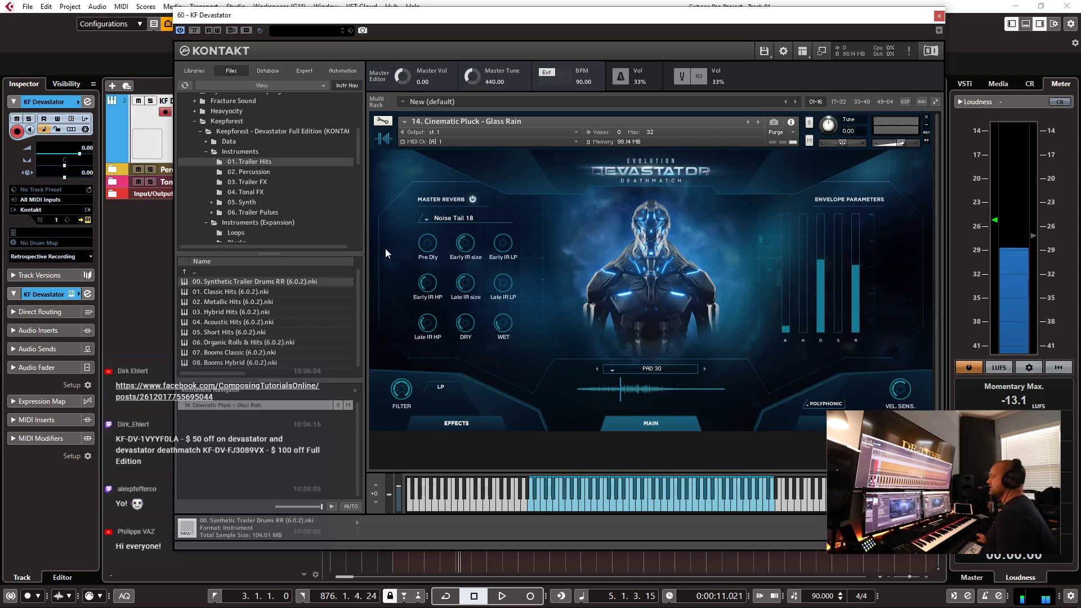
drag(245, 282, 671, 205)
click(561, 353)
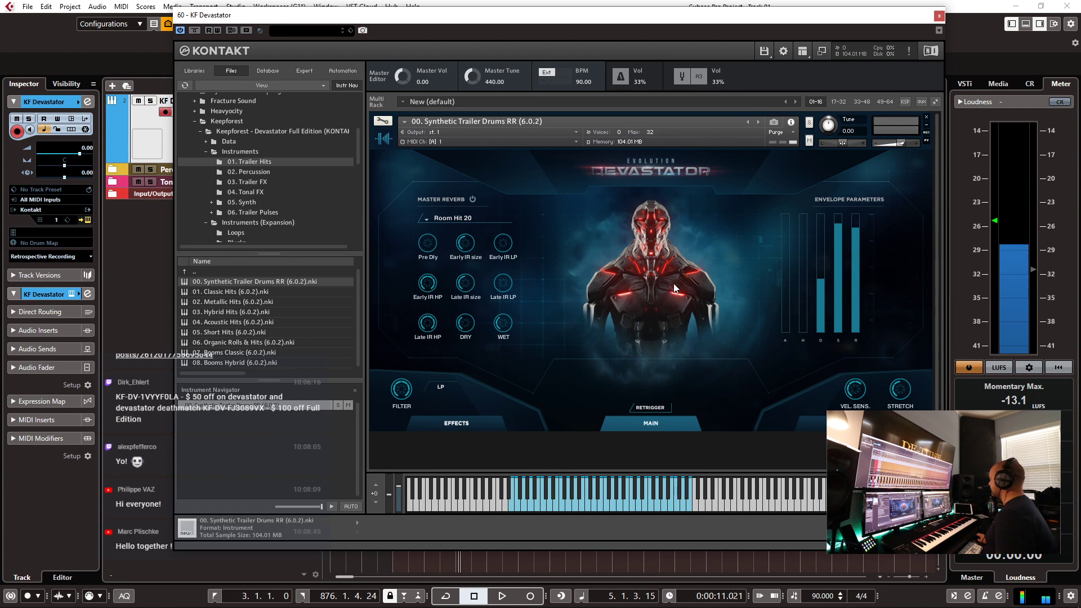
click(428, 245)
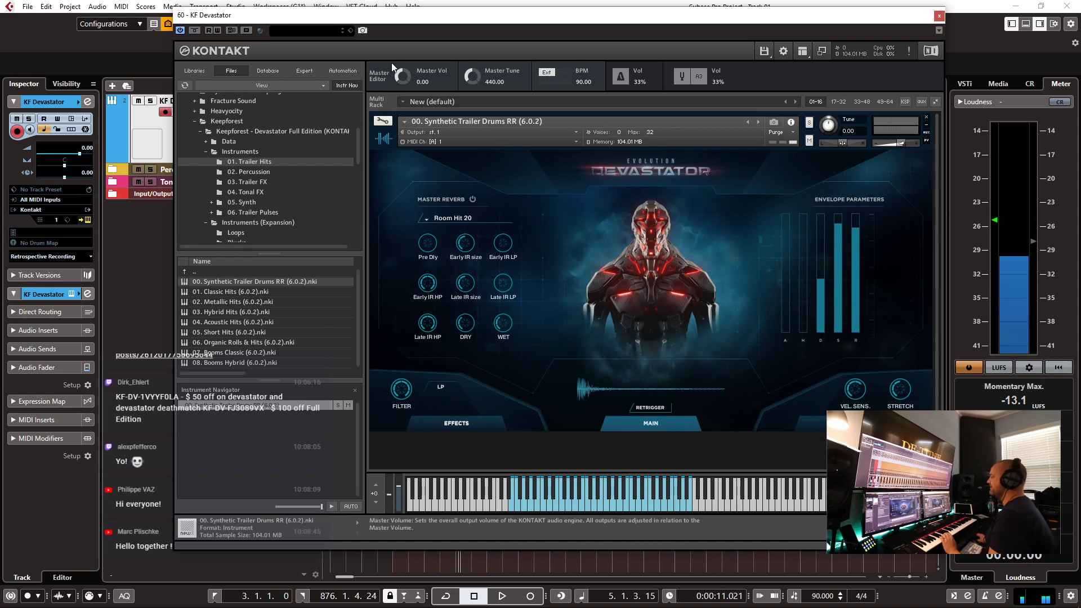
- Check the KF Devastator track's channel settings, moving the Kontakt window aside and back over the project
click(48, 294)
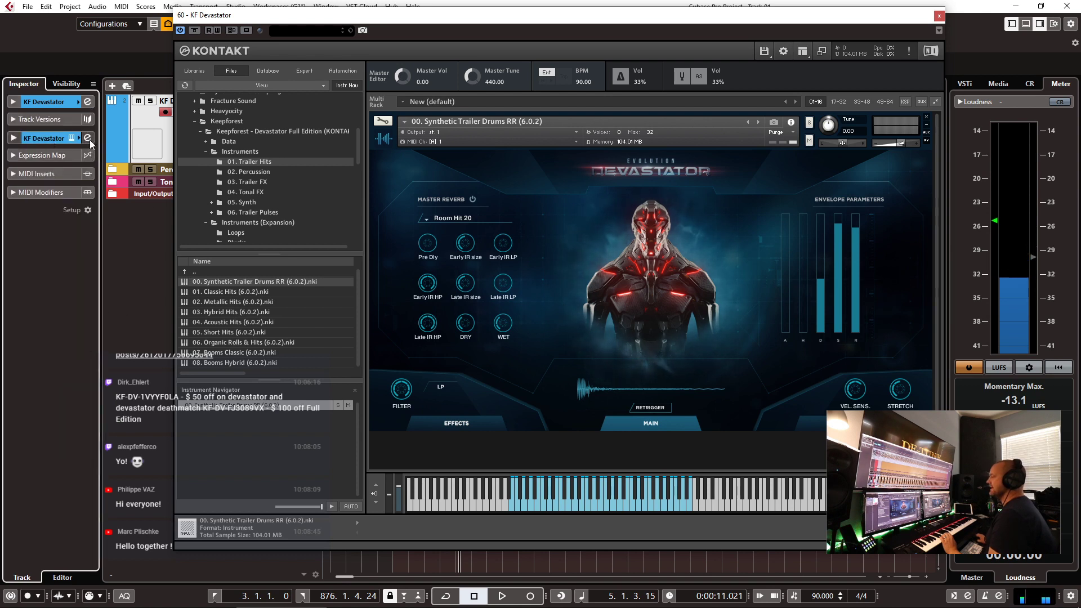
click(88, 138)
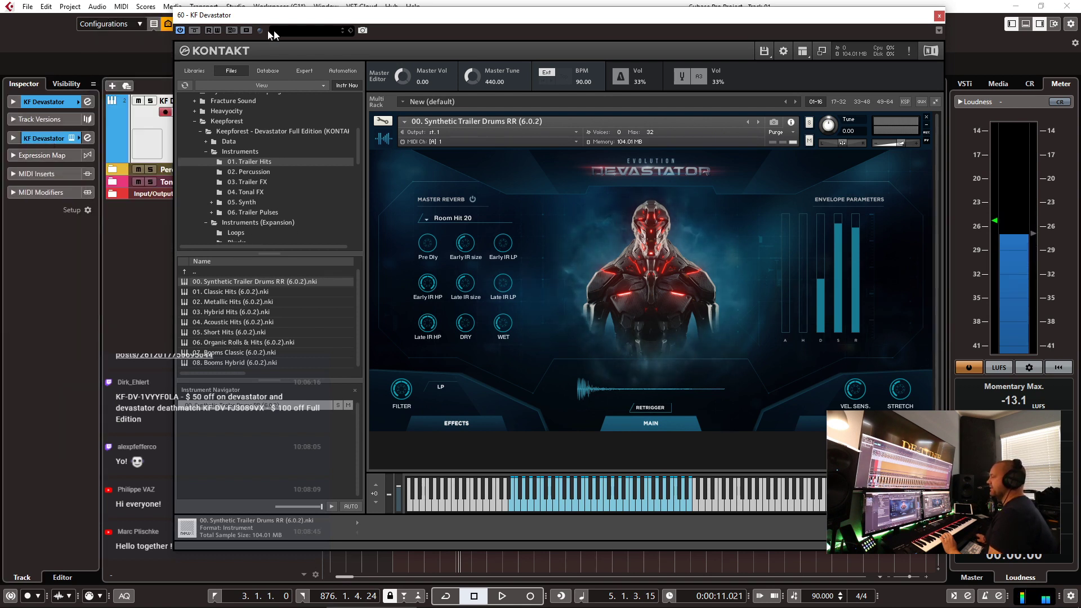
drag(244, 20, 740, 116)
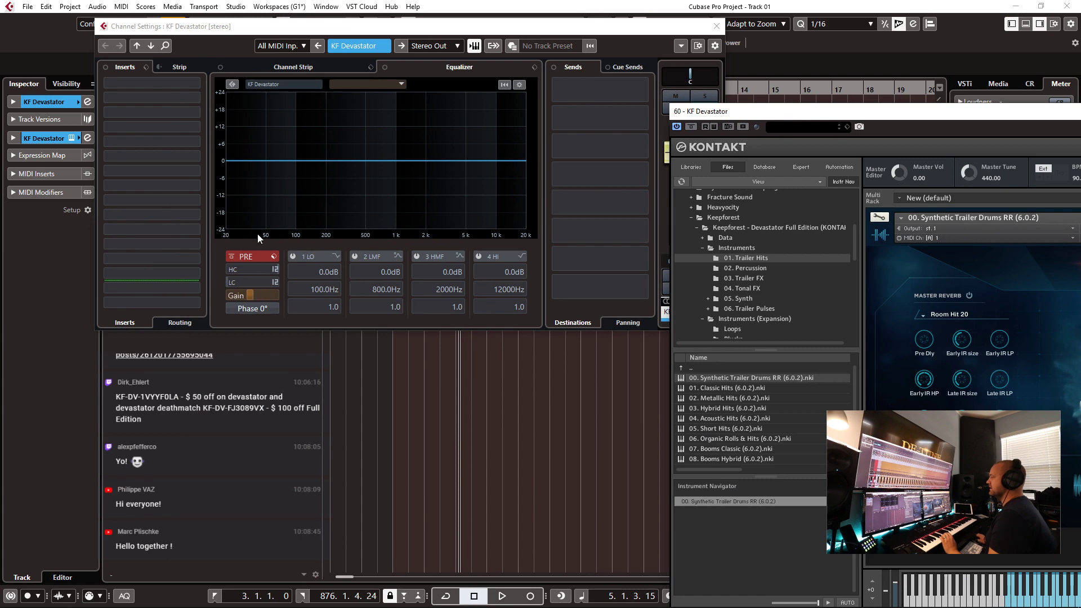
click(716, 27)
drag(770, 110, 370, 8)
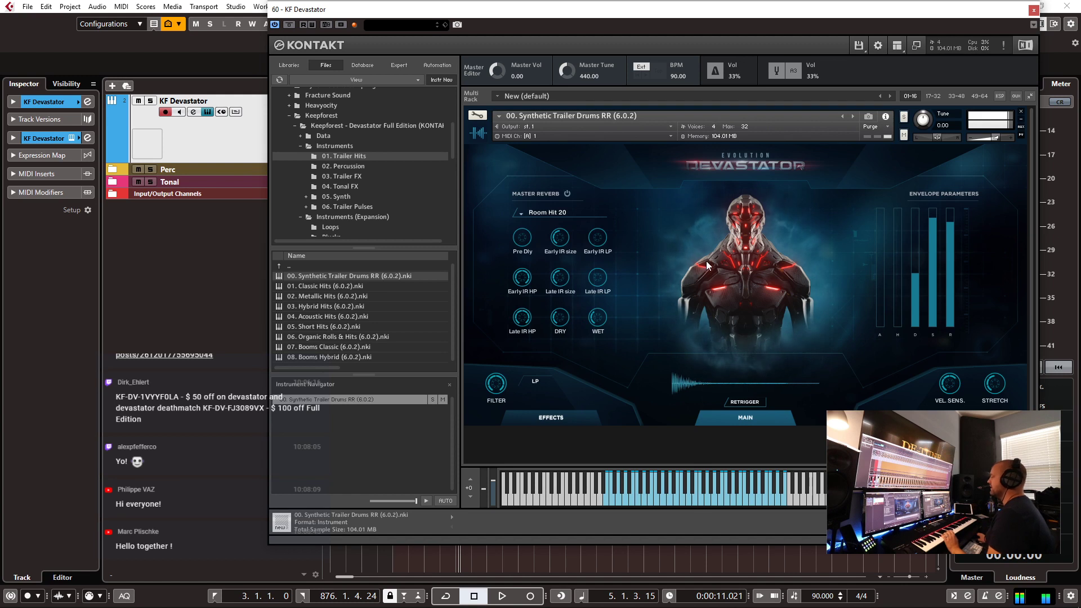
- Turn on the instrument's master reverb and choose the Noise Tail 6 impulse response
click(567, 193)
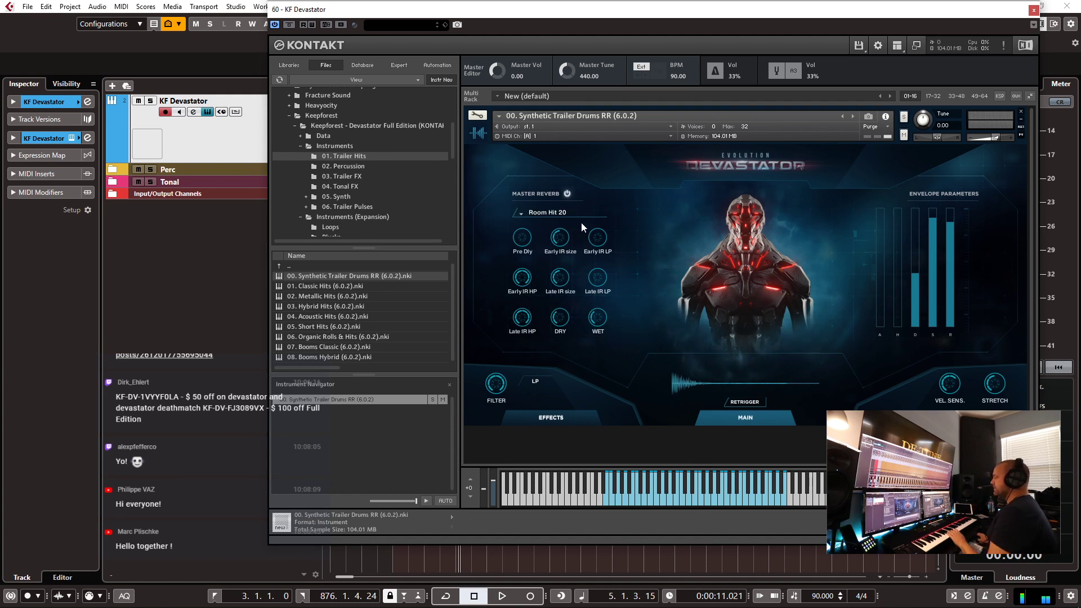
click(550, 214)
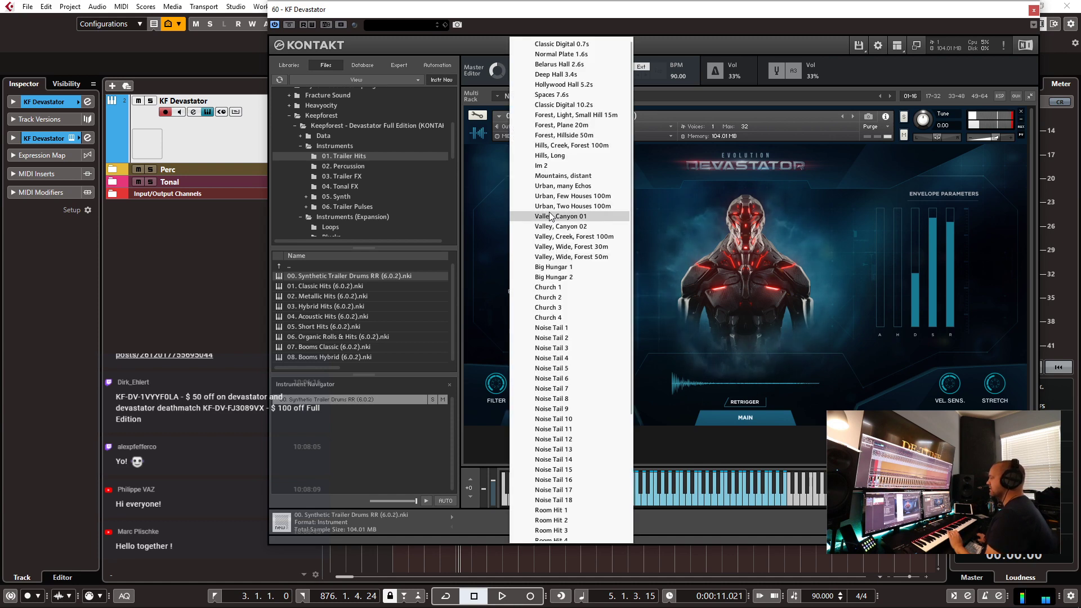
scroll(559, 394, down, 8)
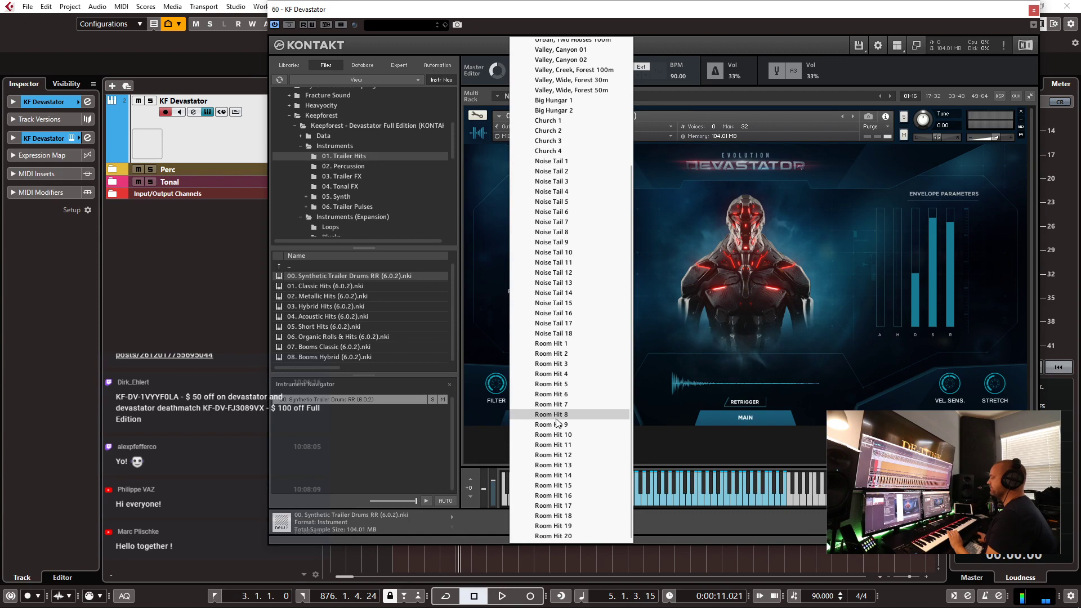
scroll(557, 422, up, 6)
click(586, 344)
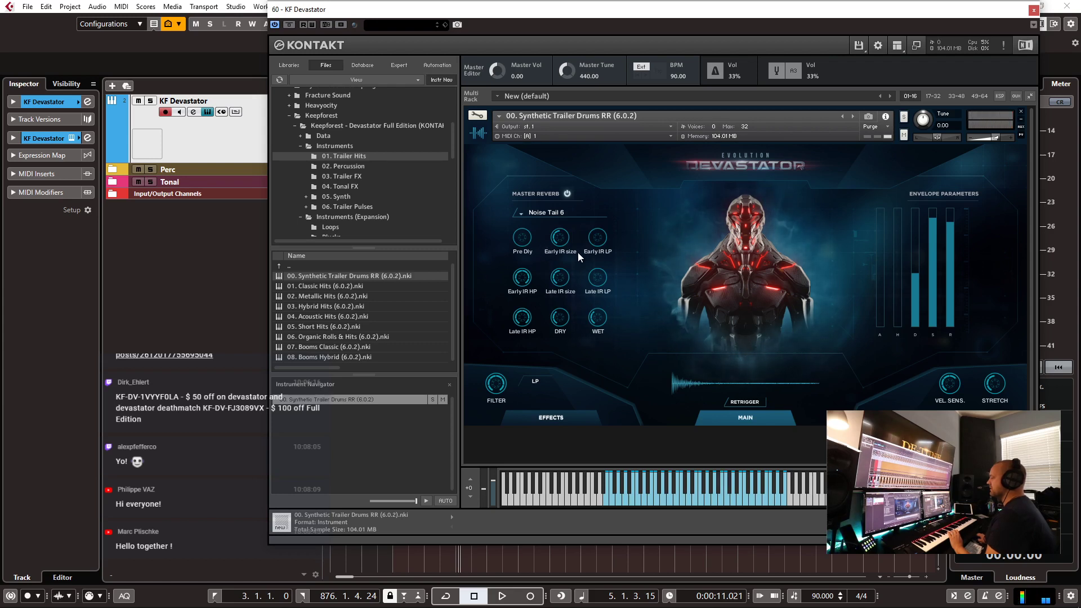
- Adjust the master reverb's mix with the wet level at -2.4 dB, and lower the release in the envelope parameters
drag(562, 241, 562, 251)
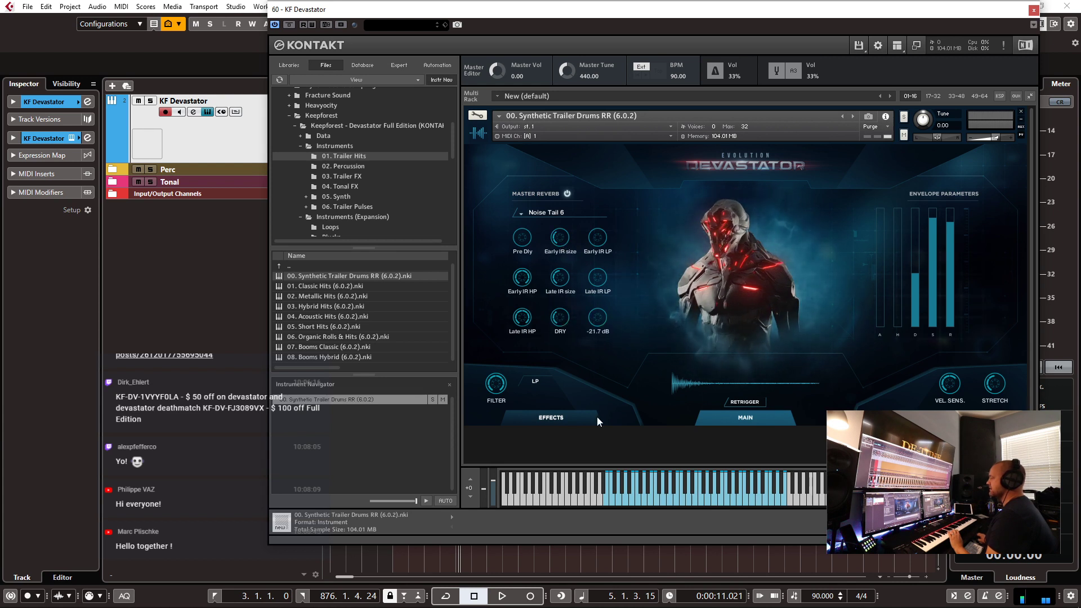
drag(598, 316, 609, 288)
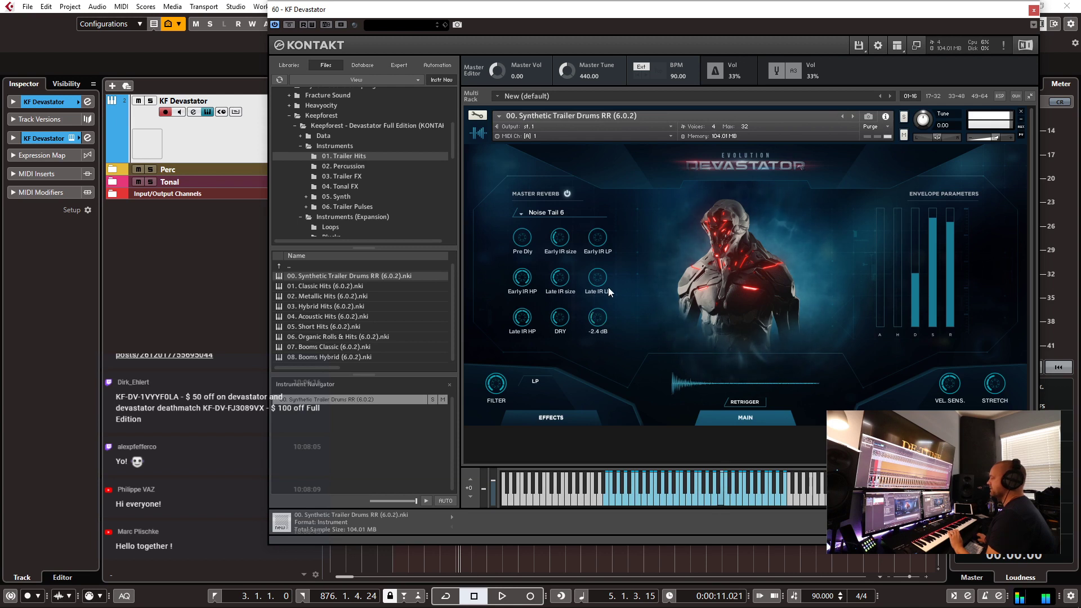
drag(559, 318, 632, 304)
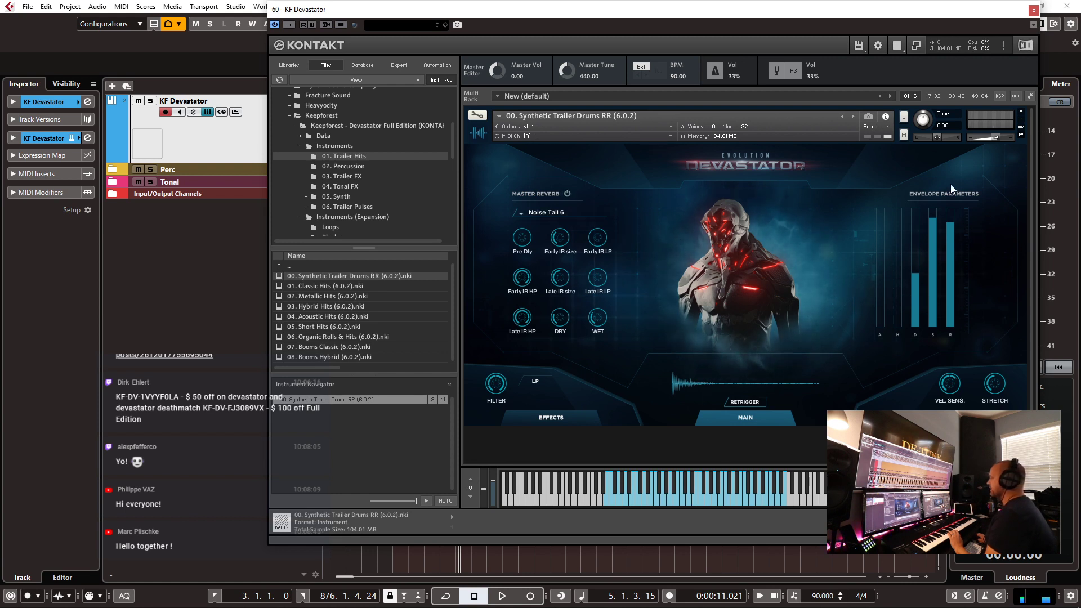
click(881, 308)
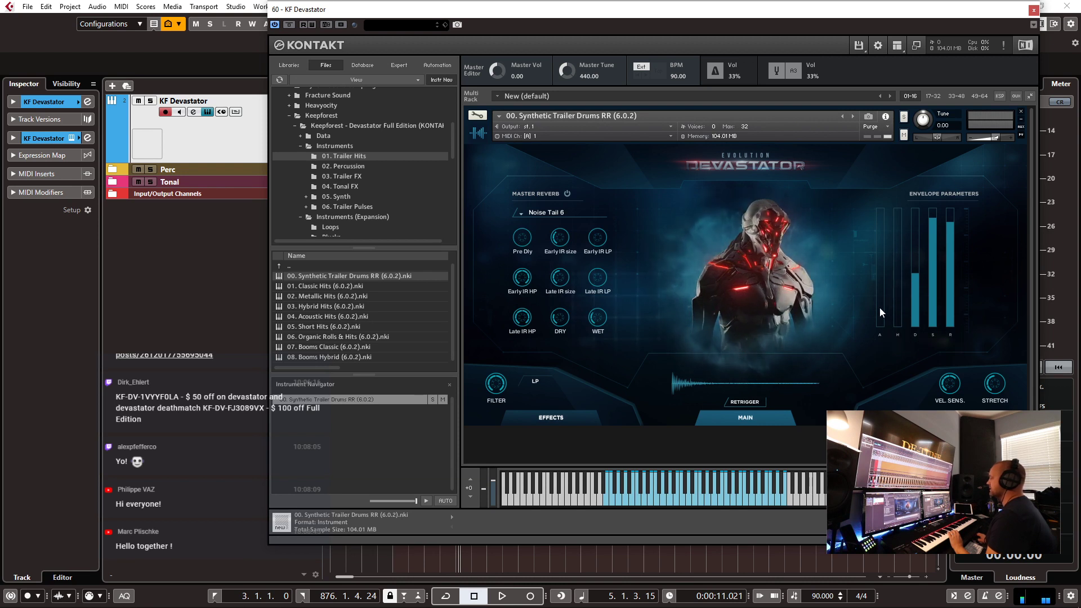
drag(885, 268, 893, 361)
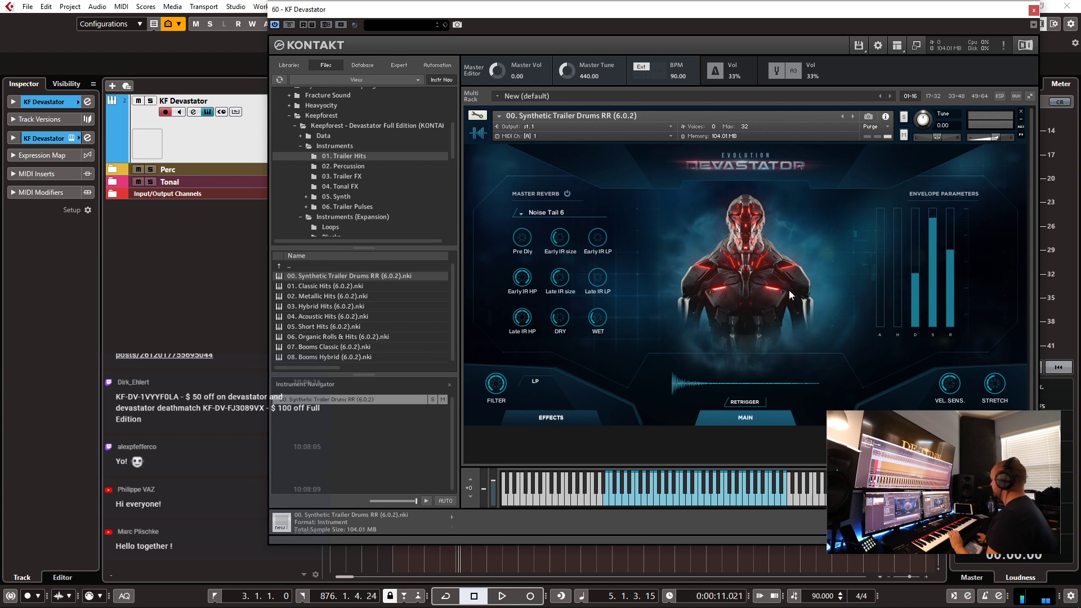
- Browse the effects-chain presets in the 03, Lead Pulse Fx Chains folder without loading one
click(563, 421)
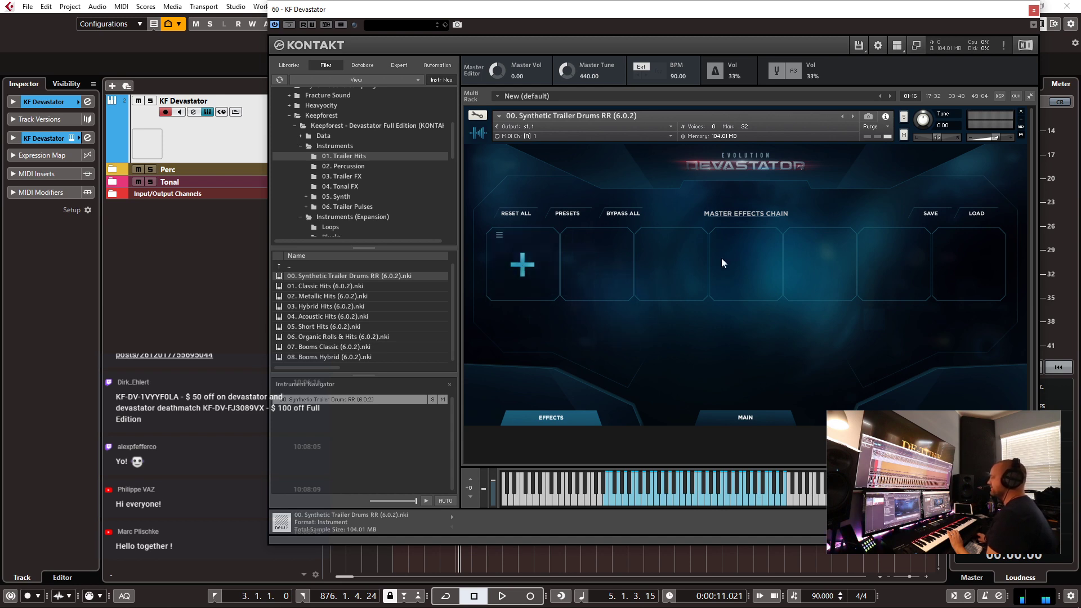
click(977, 214)
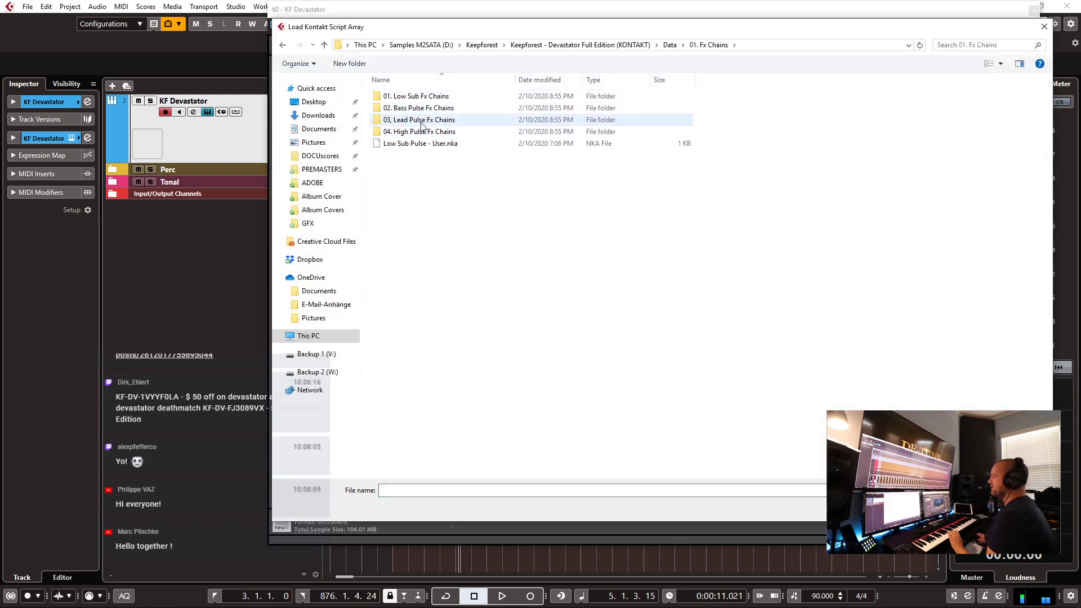
double_click(423, 120)
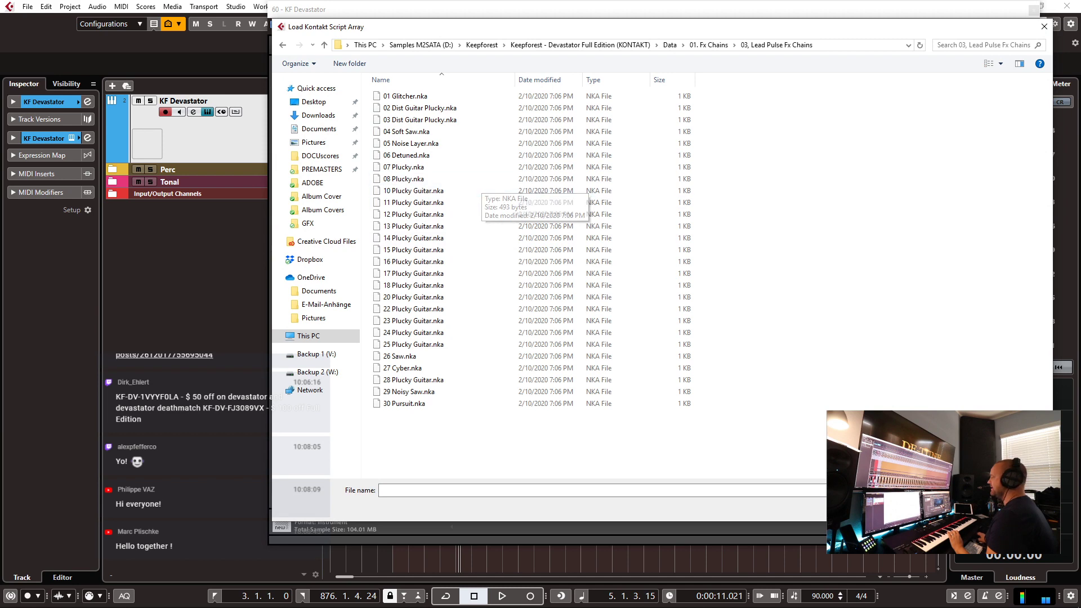
key(Escape)
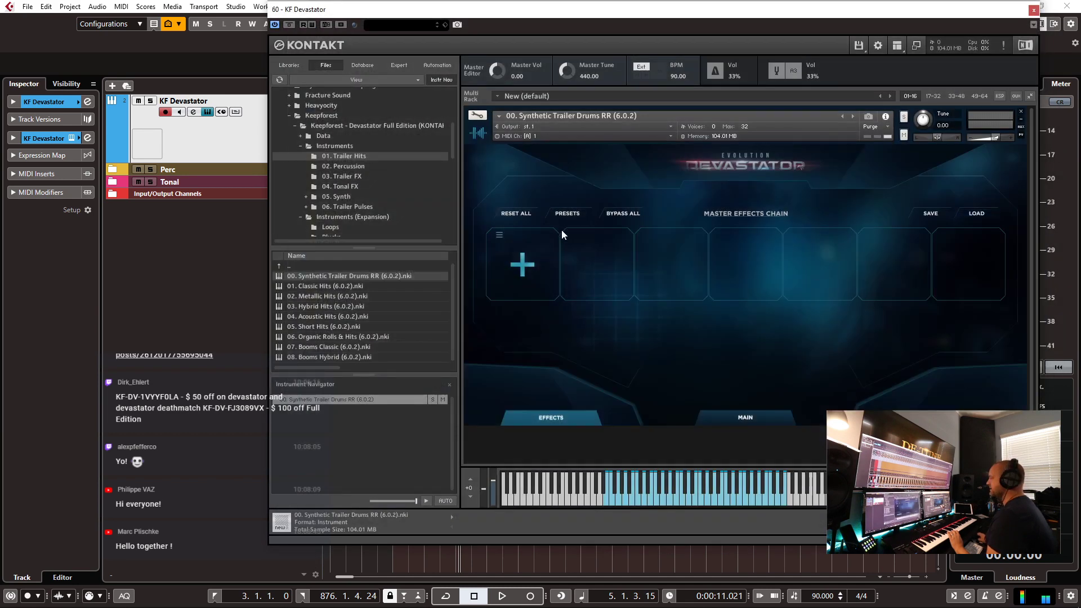
- Add a Delay to the first slot of the master effects chain and try its feedback control
click(525, 267)
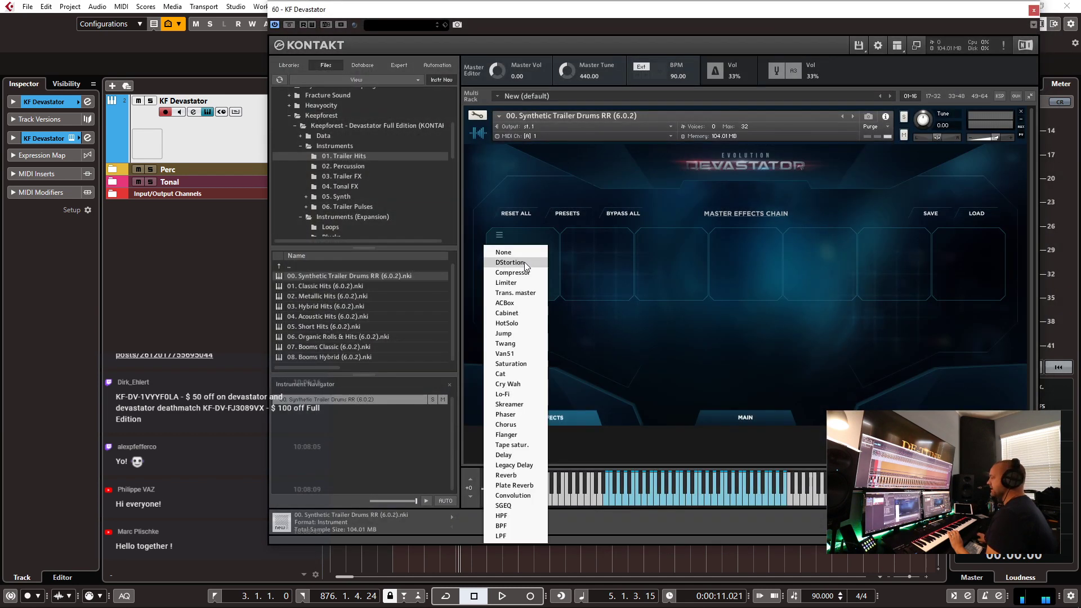
click(521, 455)
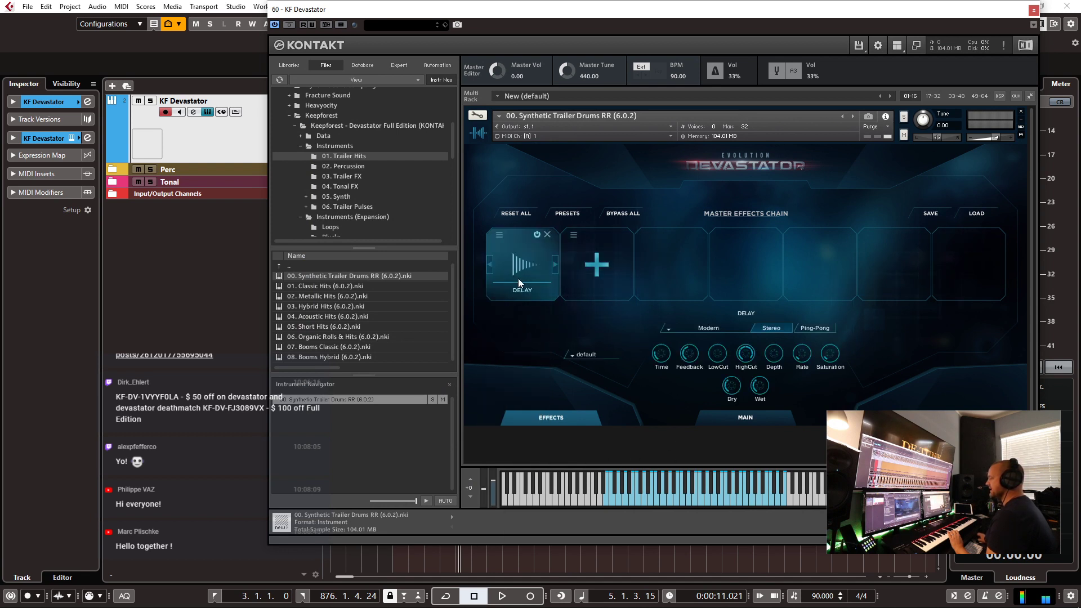
mouse_move(758, 393)
drag(690, 353, 709, 408)
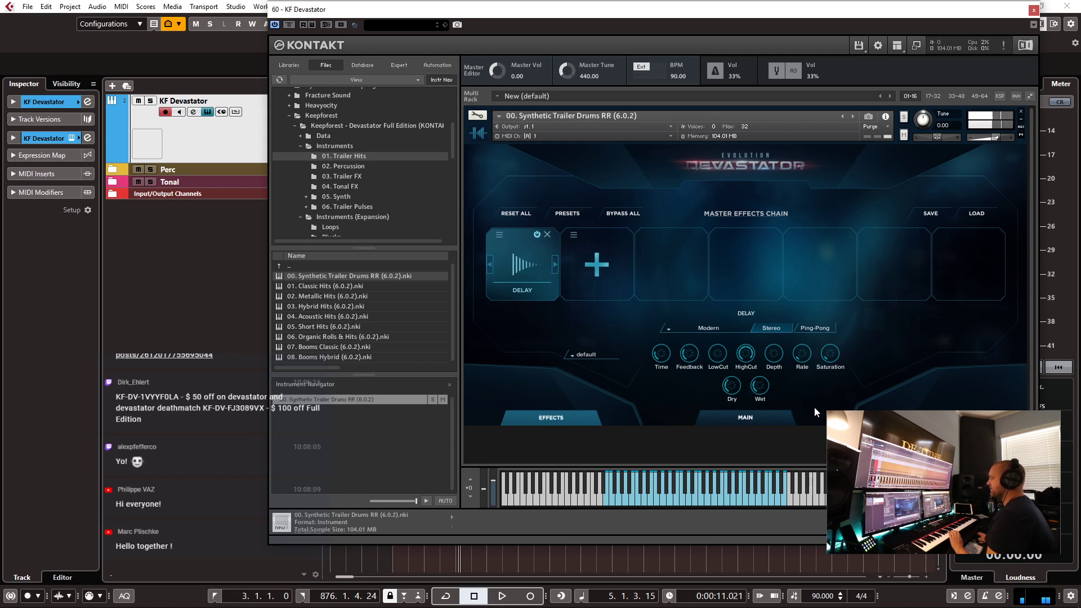
- Try the delay's Diffusion and Vintage types along with its Ping-Pong option
click(697, 328)
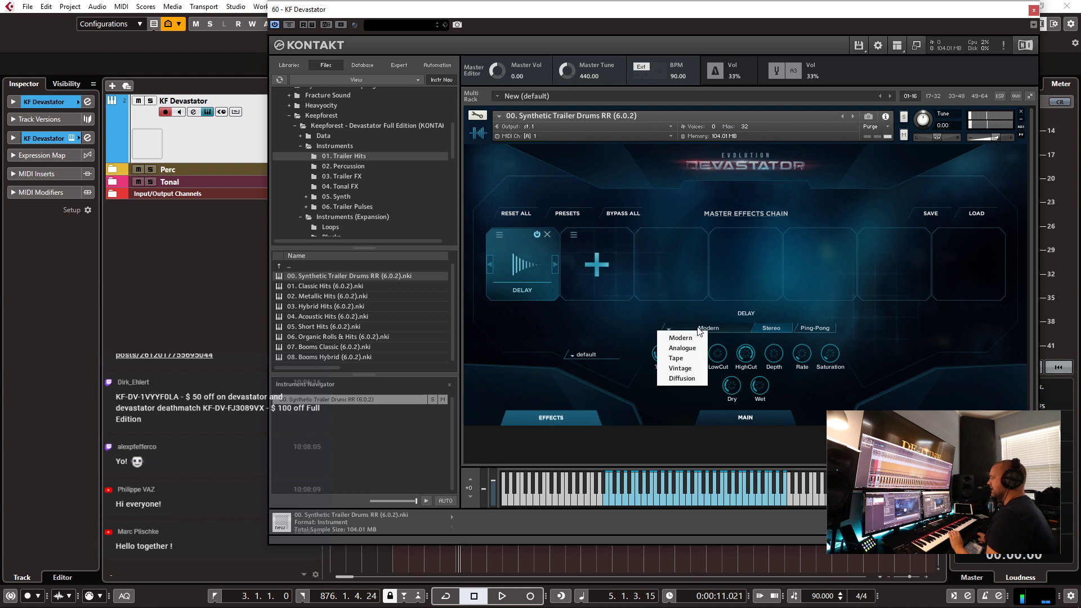
click(686, 373)
click(695, 335)
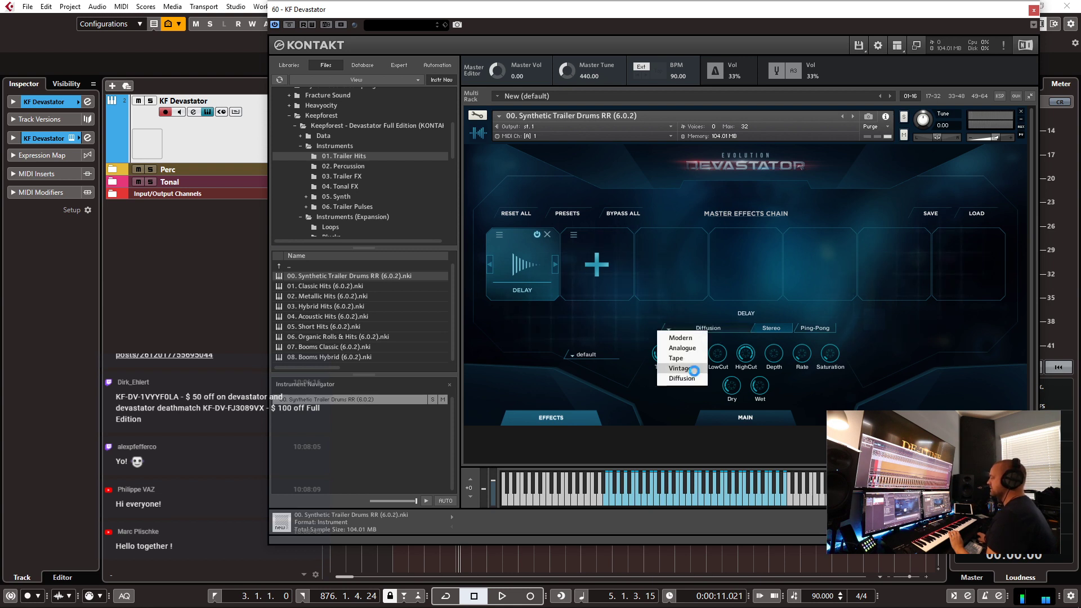
click(687, 380)
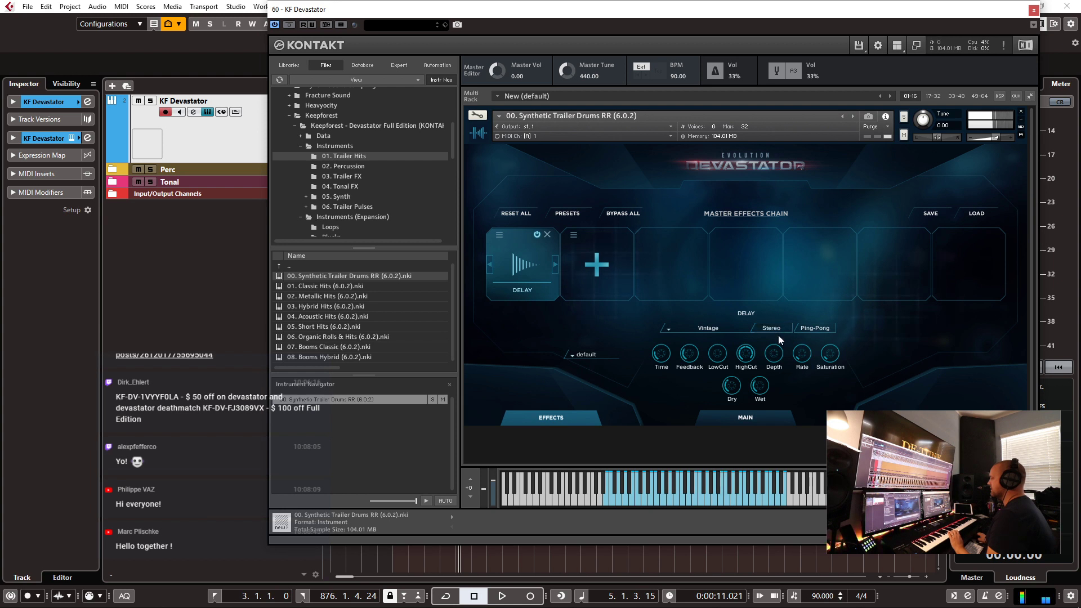
click(811, 329)
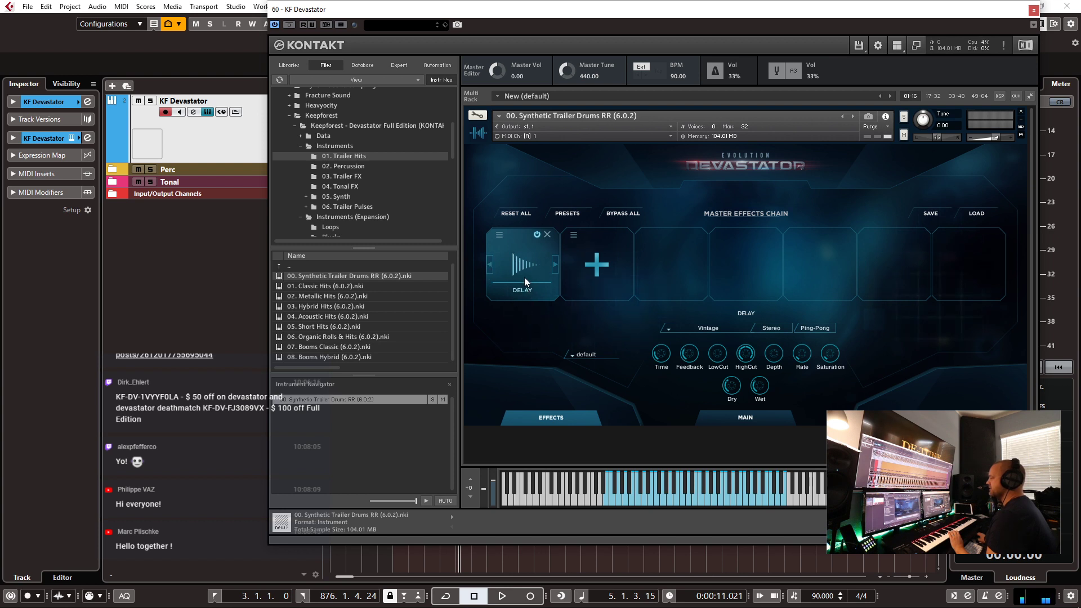
- Replace the Delay in the first effects slot with Saturation
click(499, 235)
click(492, 223)
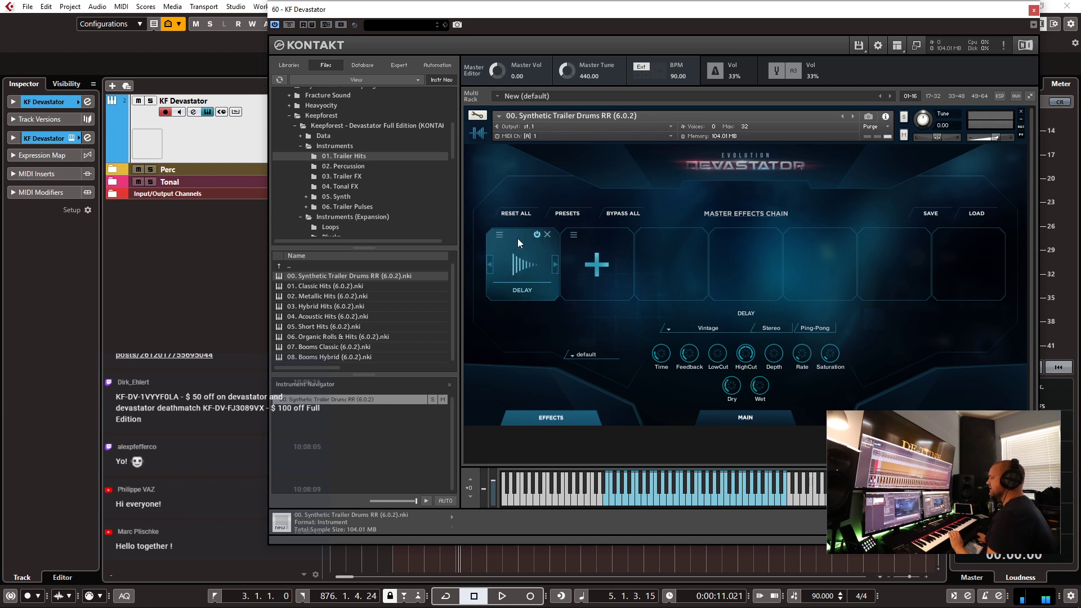
click(512, 262)
click(523, 265)
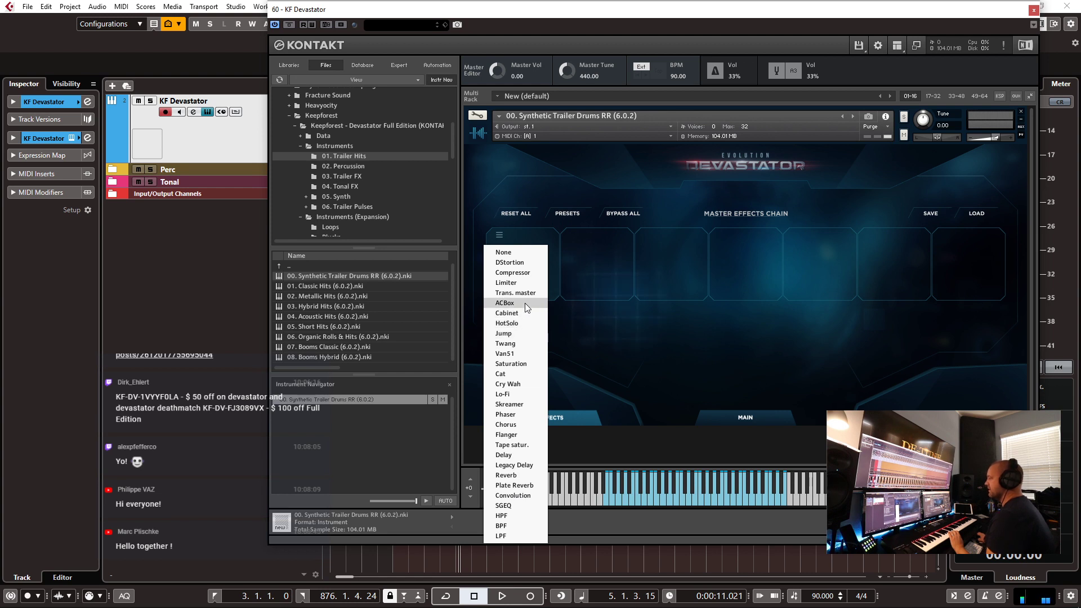
click(511, 364)
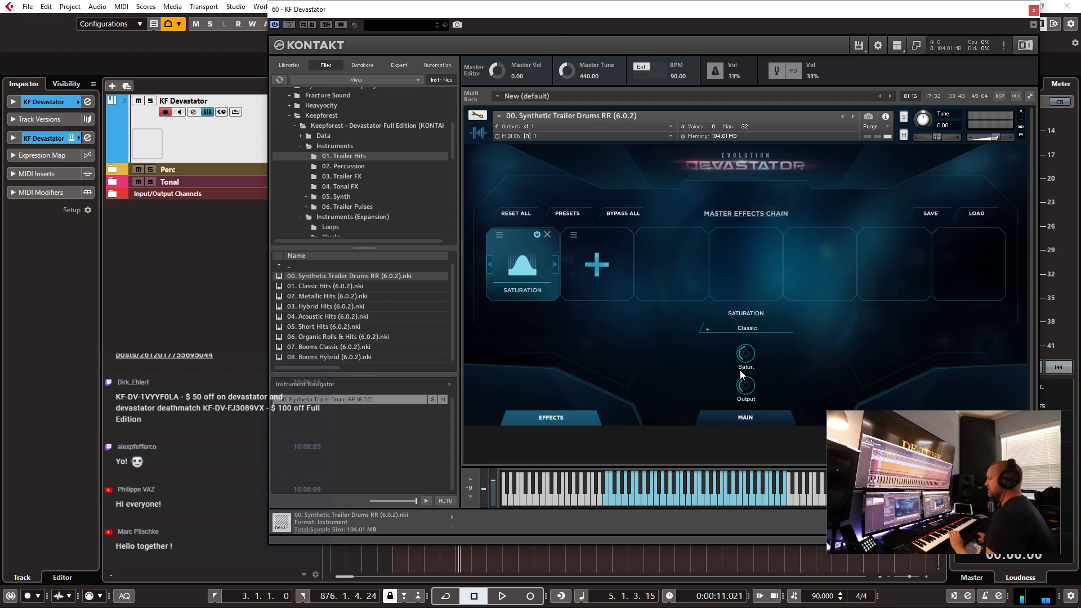
- Bypass and re-enable the Saturation effect for comparison, and set its type to Drums
click(536, 237)
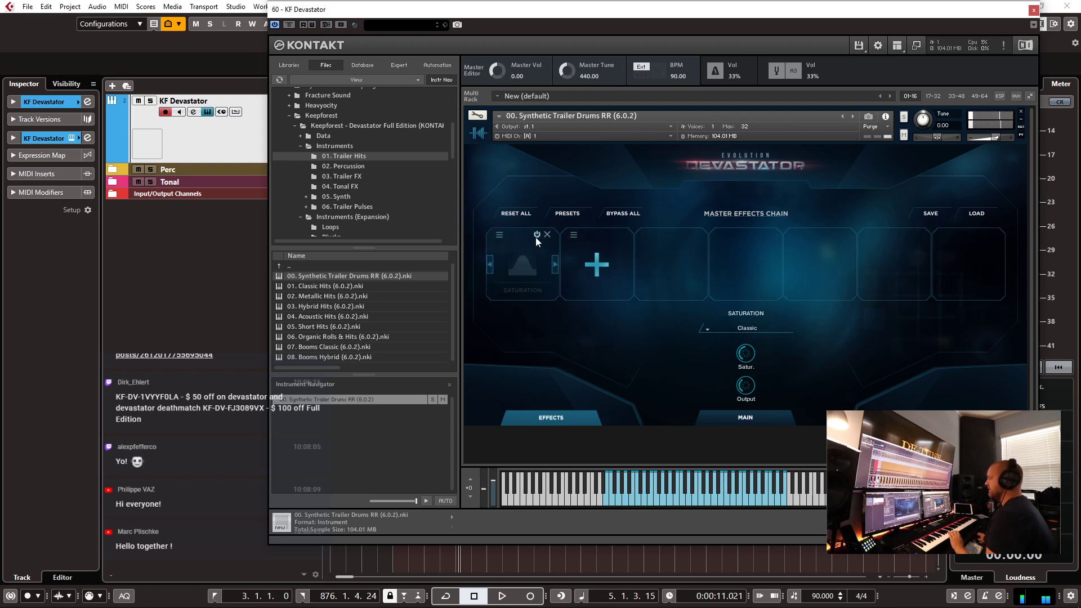
click(535, 237)
click(744, 329)
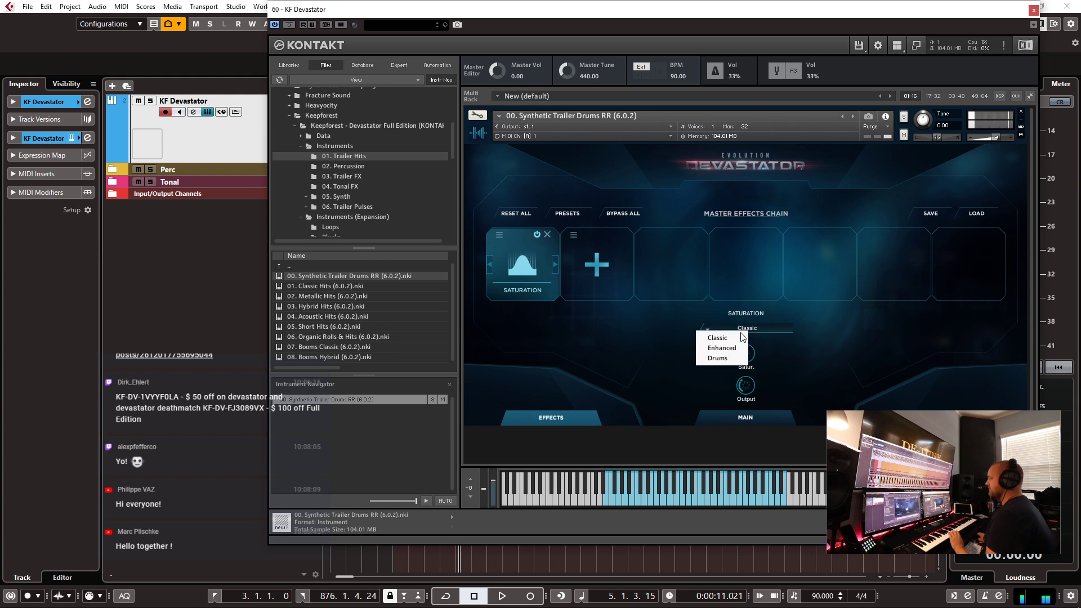
click(732, 359)
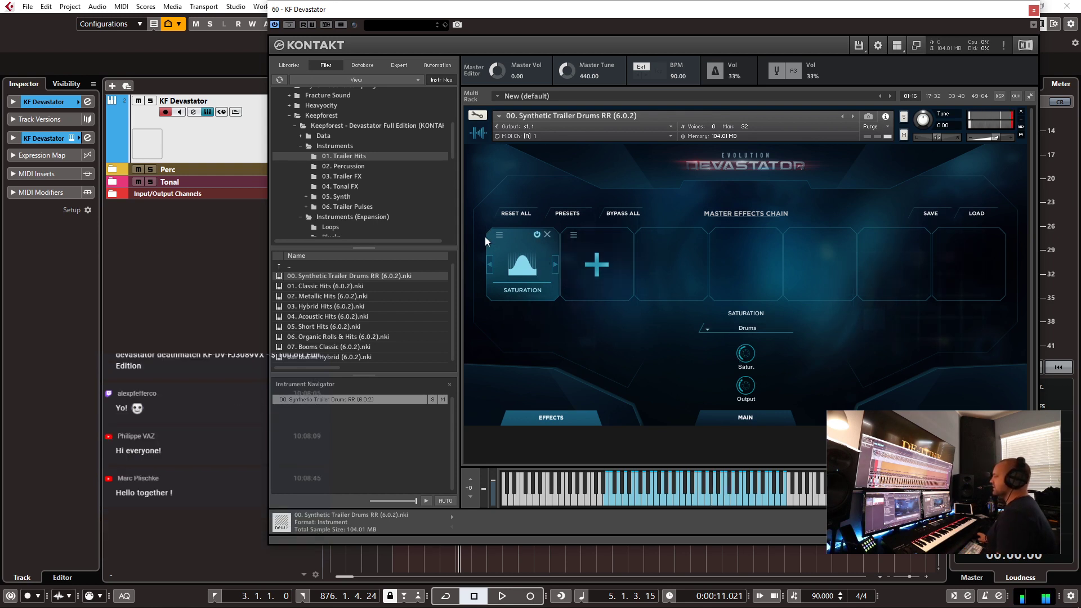
- Remove the Saturation effect from the chain and review the available effect types without adding one
click(548, 235)
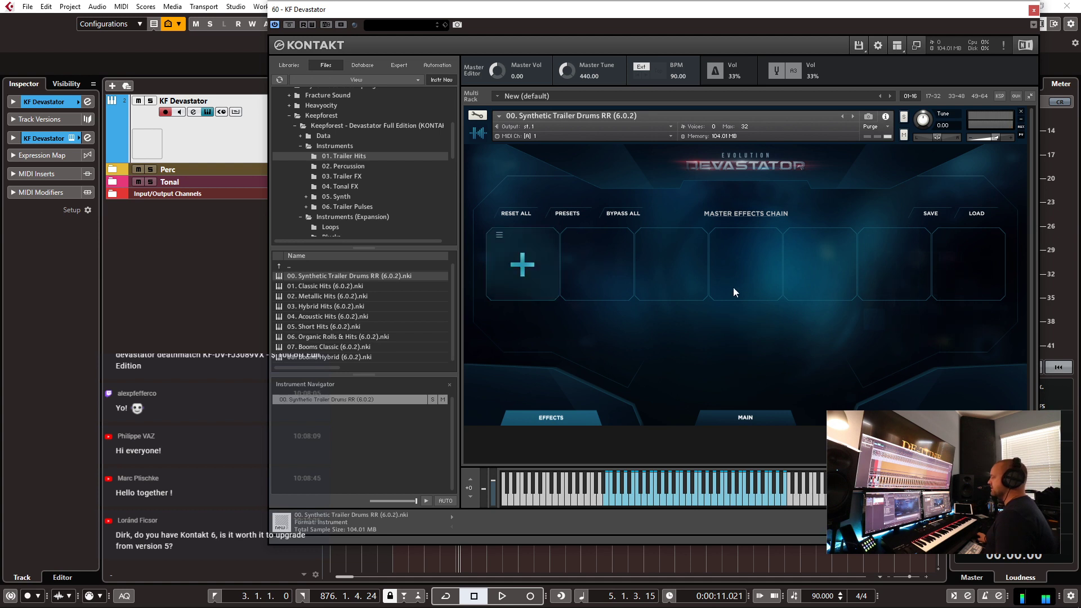
click(528, 279)
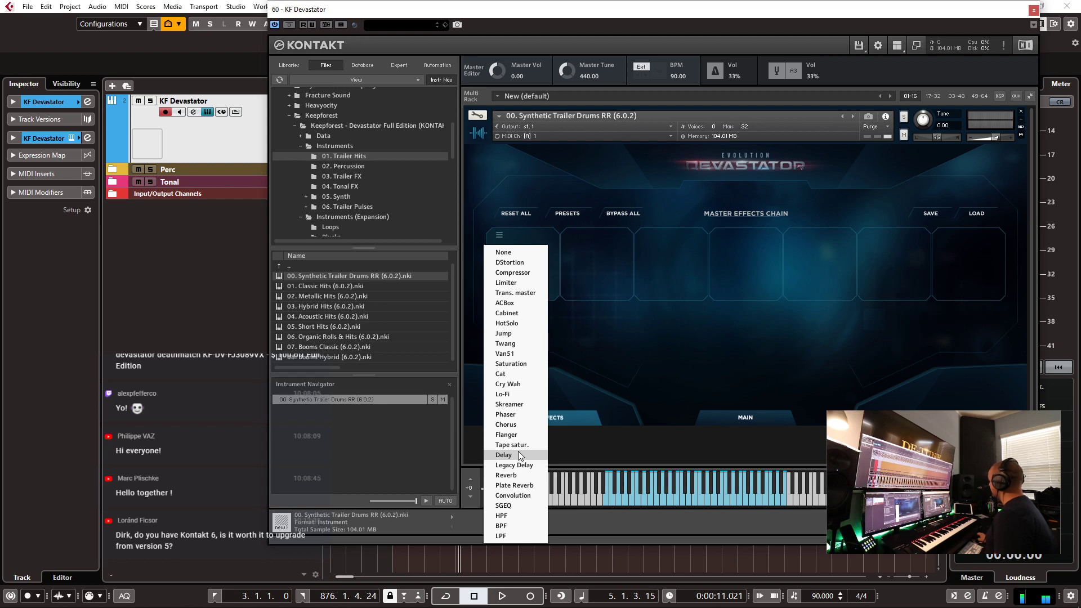
click(643, 357)
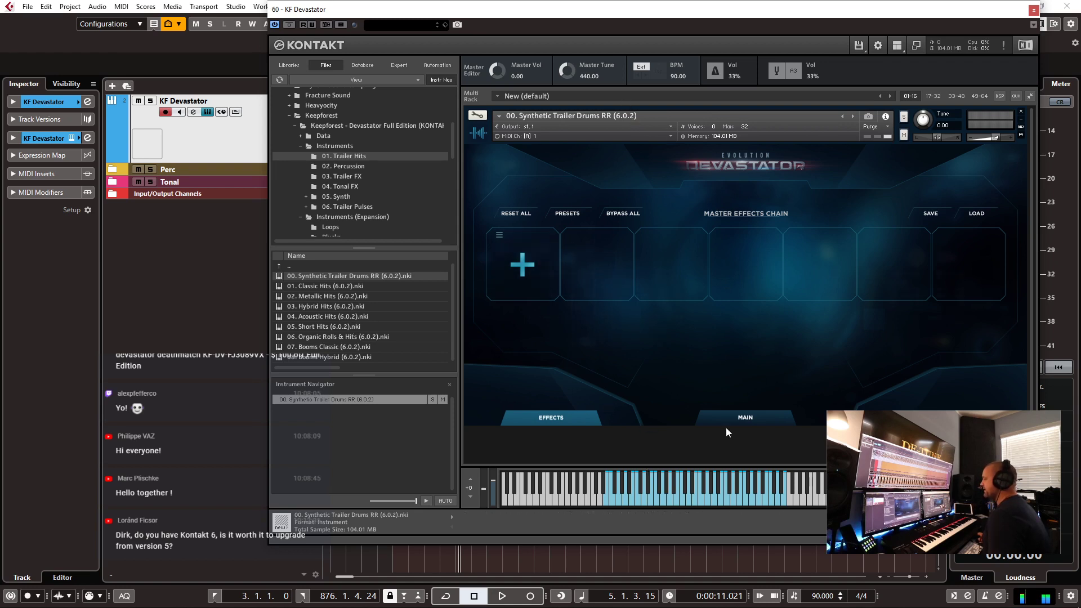
- Open the instrument's retrigger page and turn on the step sequencer
click(741, 417)
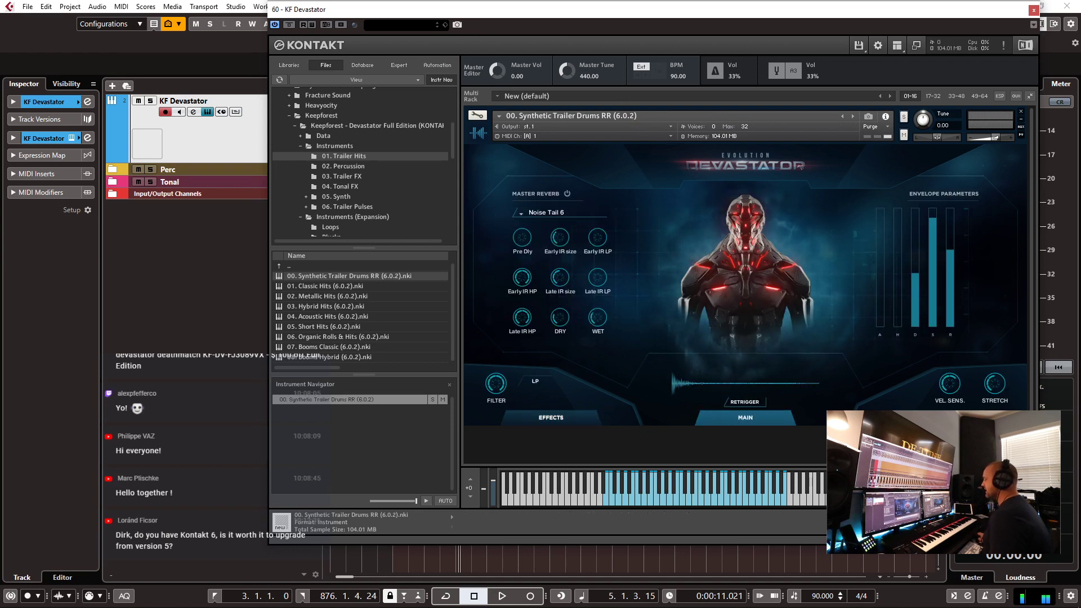
click(745, 402)
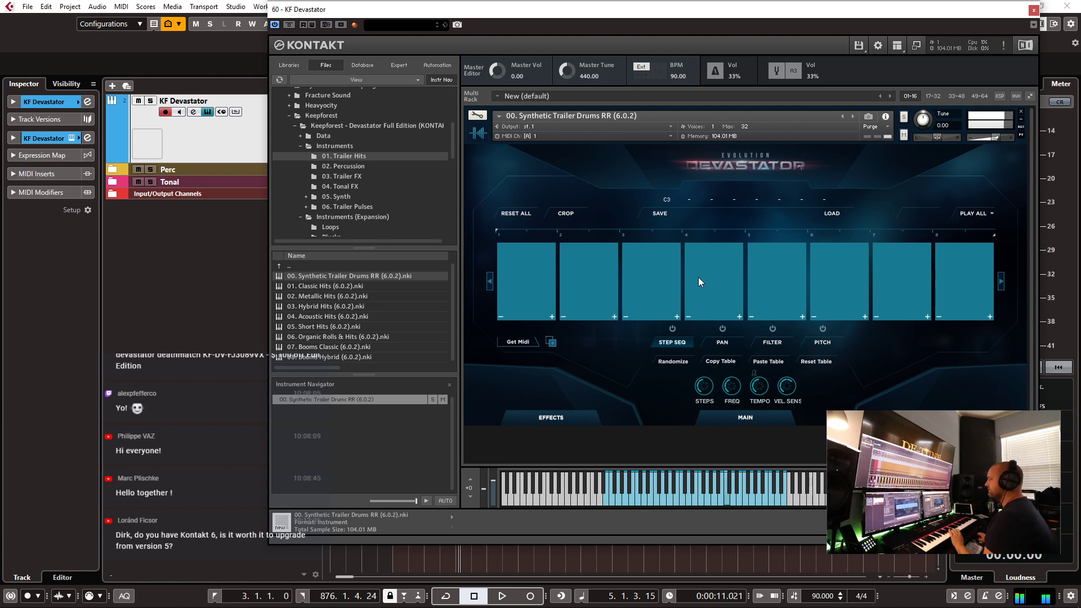
click(673, 328)
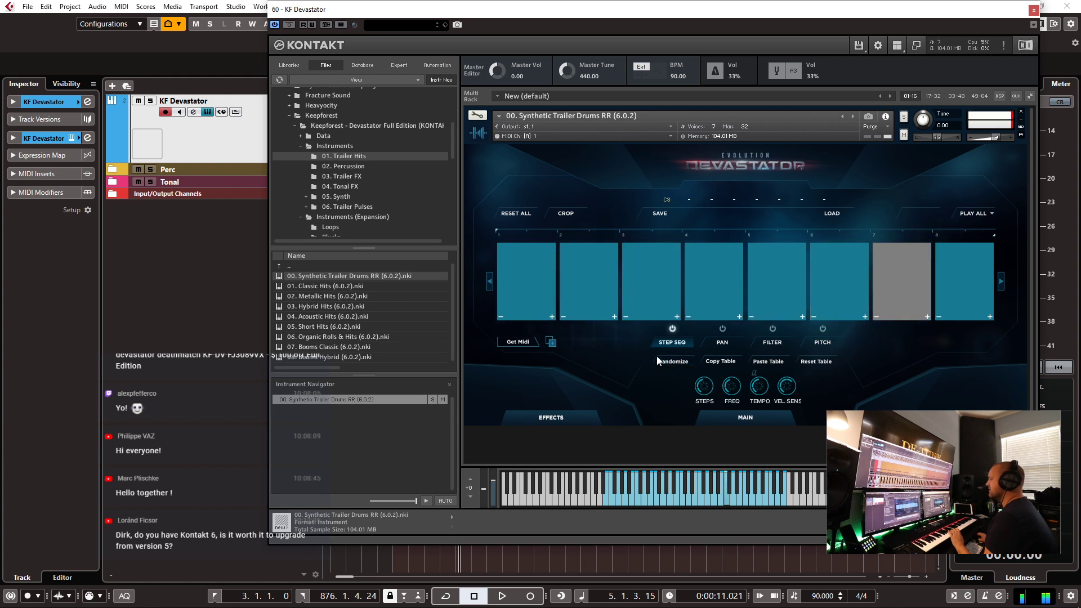
- Lower the levels of steps 2, 4, 6 and 8 in the step sequencer
click(594, 299)
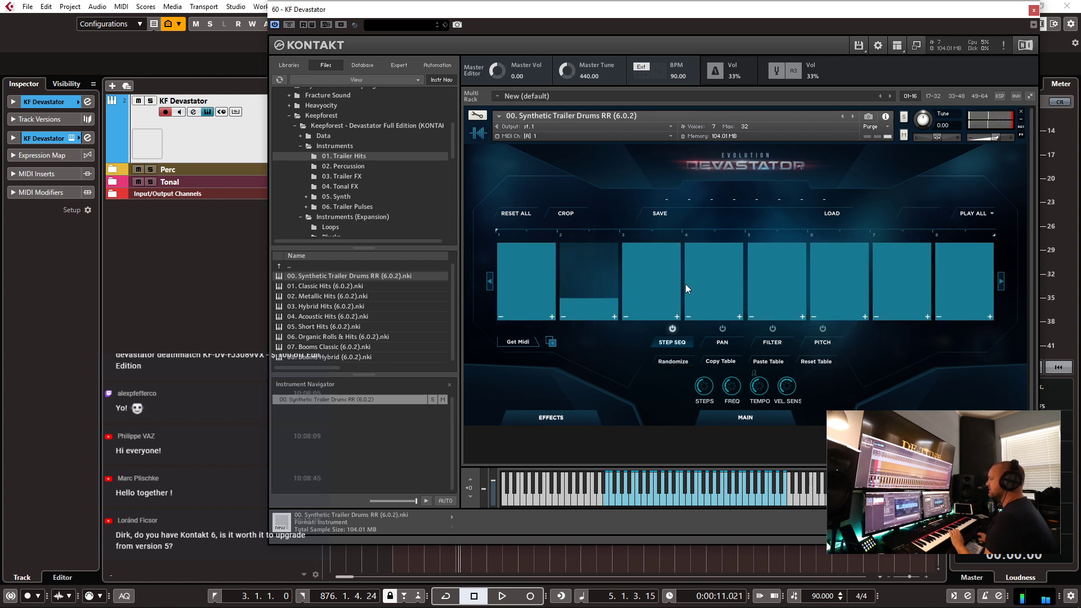
click(707, 303)
drag(834, 272, 833, 298)
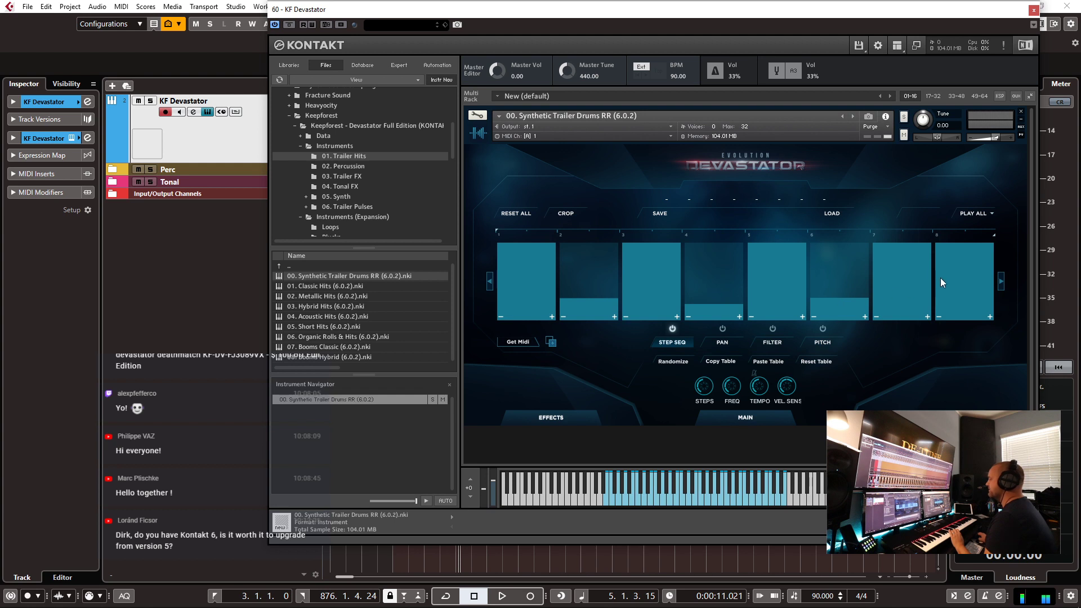
drag(937, 279, 949, 290)
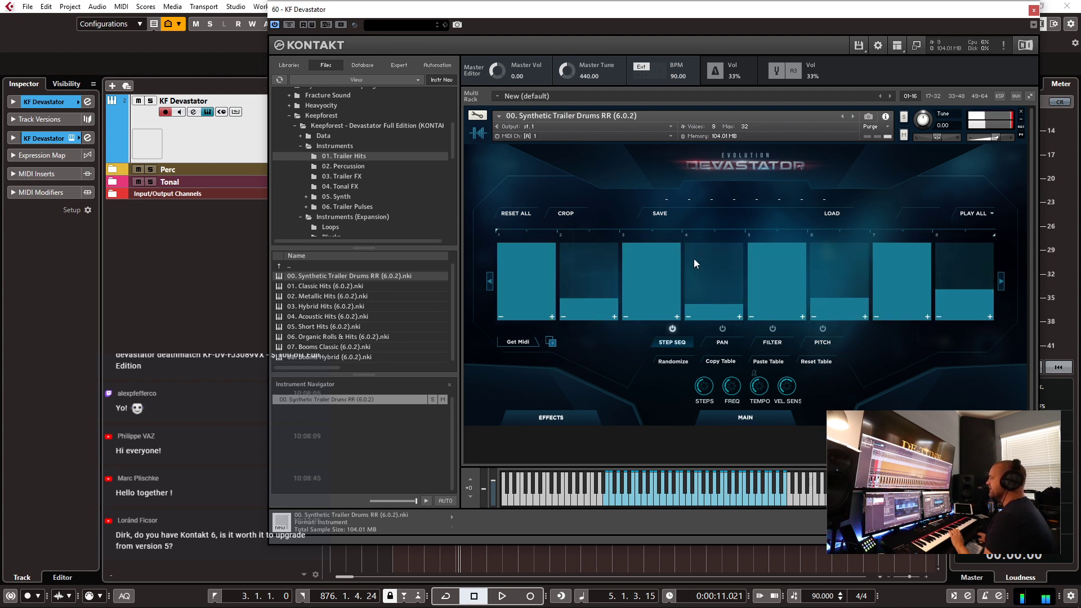
- Subdivide step 2 into four and step 4 into three with varied levels, and lower steps 6 and 7
click(612, 316)
click(582, 311)
click(614, 307)
drag(615, 294, 615, 293)
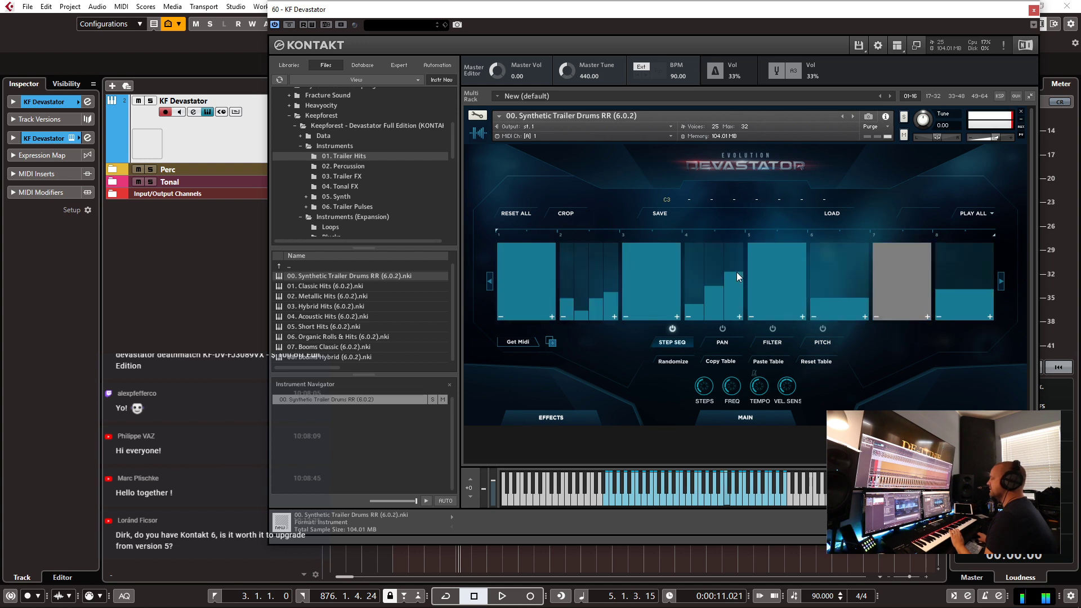
mouse_move(882, 299)
mouse_down()
mouse_move(892, 331)
mouse_move(865, 362)
mouse_up()
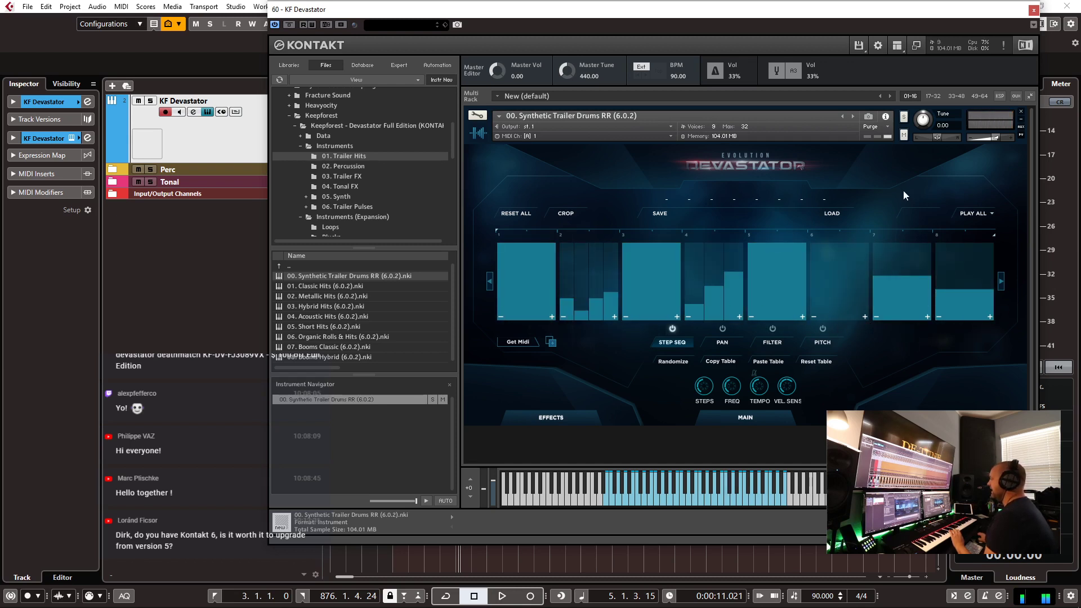
- Load the rhythm preset Trailer Drums 04.nka from the EXP TRAILER RHYTHMS folder's Trailer Drums subfolder
click(839, 212)
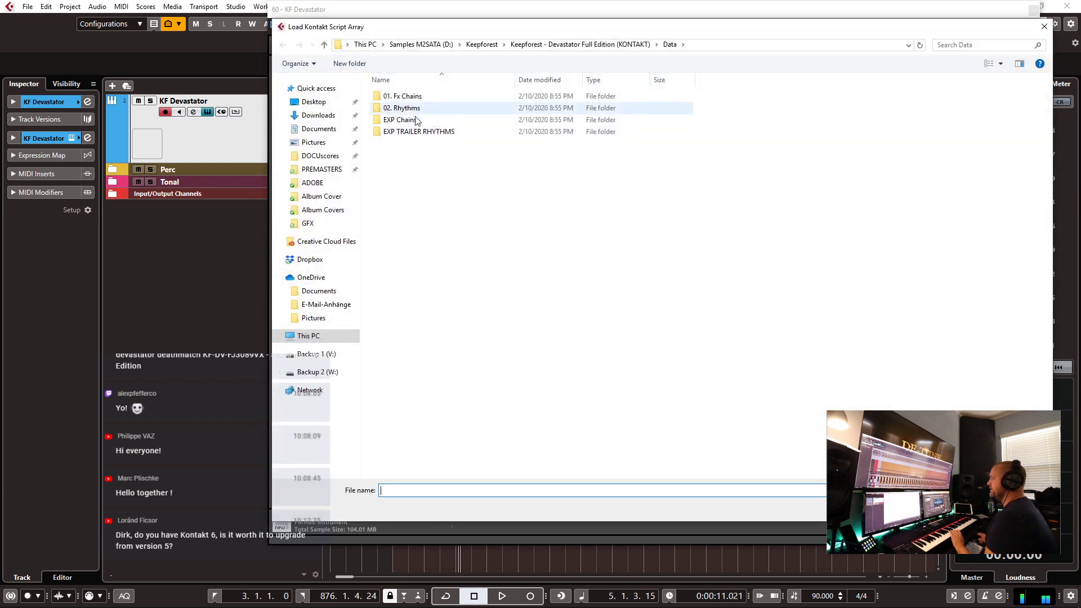
click(432, 131)
double_click(432, 132)
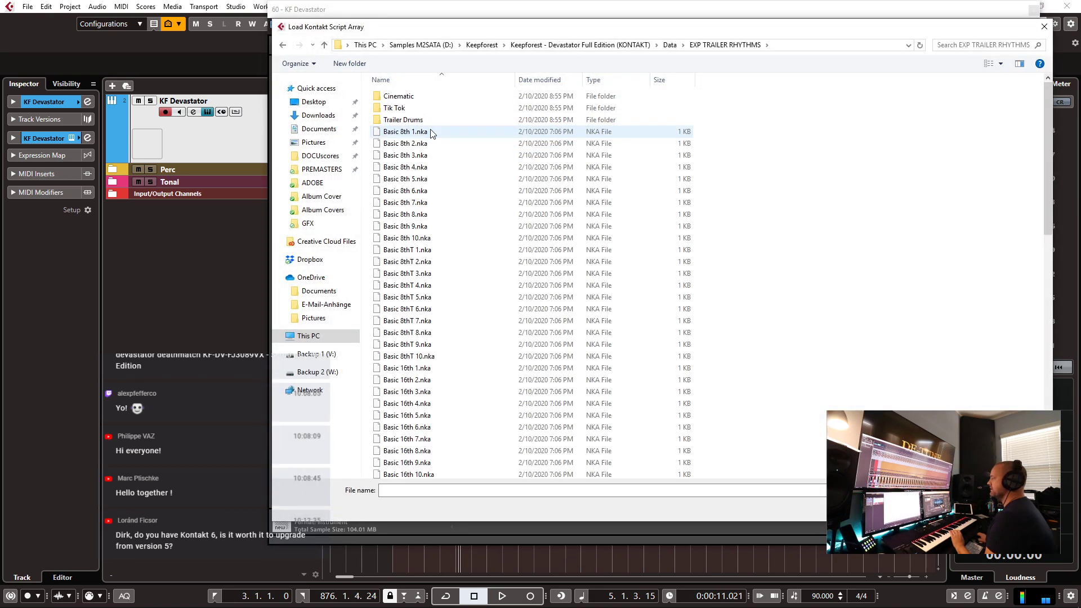
double_click(412, 120)
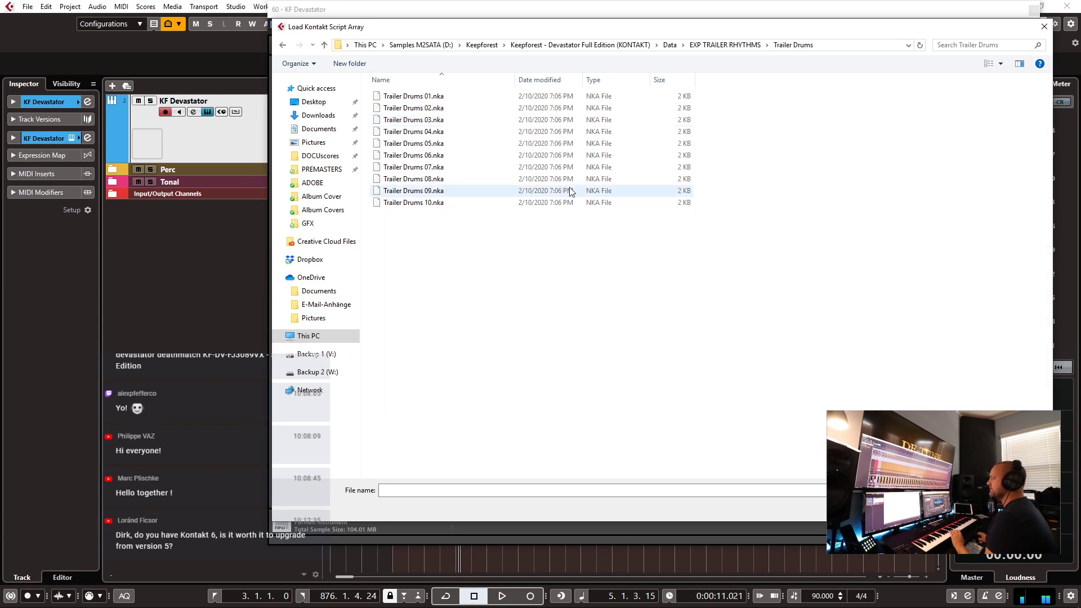
double_click(417, 134)
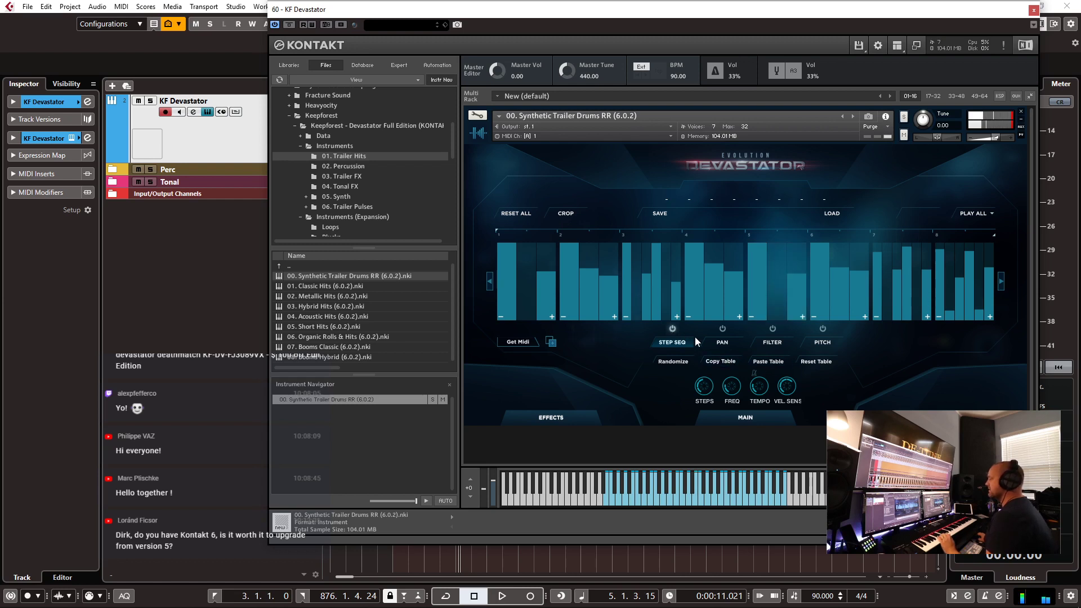
- Draw varied filter levels across all eight steps of the retrigger sequencer's filter table
click(777, 340)
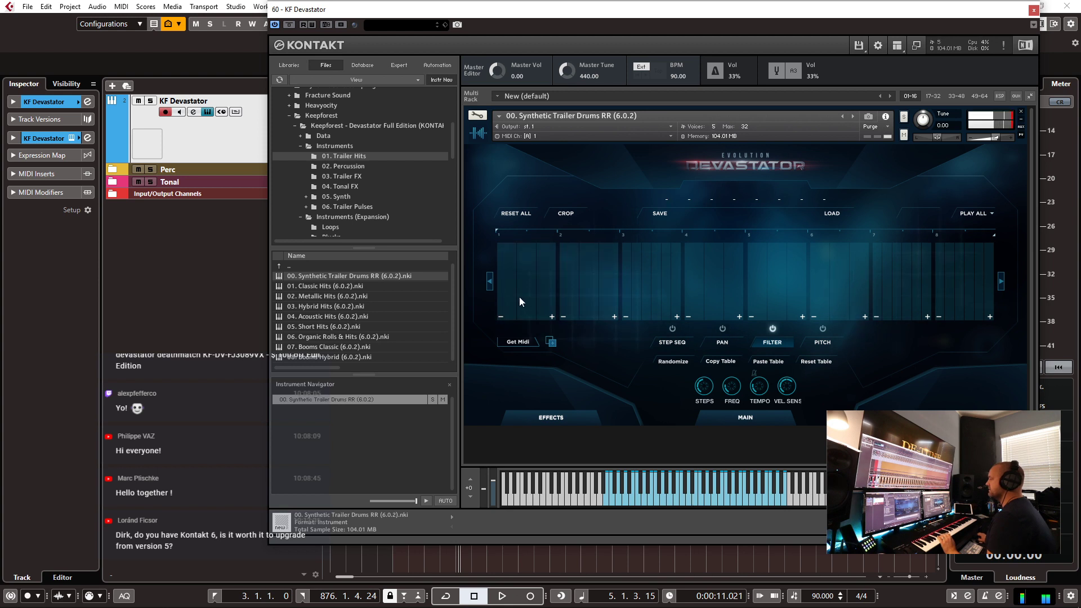
drag(505, 263, 549, 295)
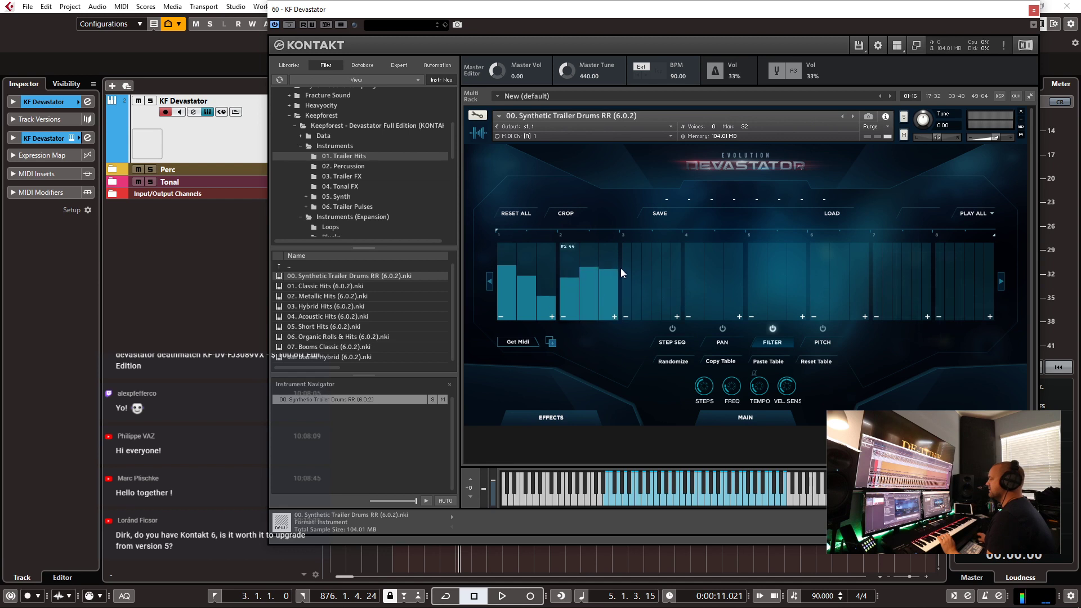
drag(628, 299, 677, 249)
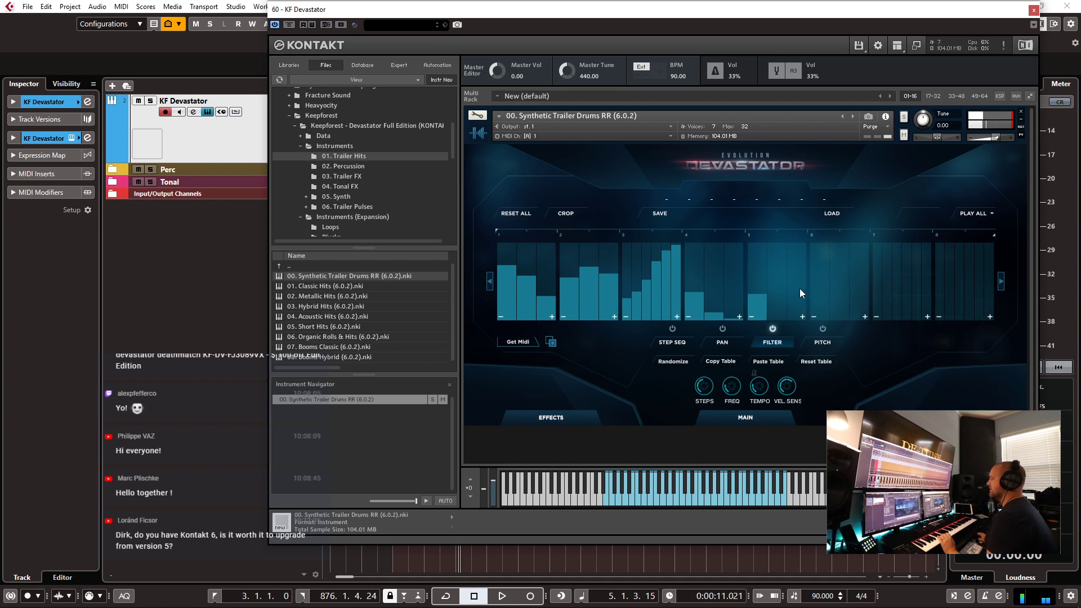
click(841, 258)
click(878, 266)
click(895, 270)
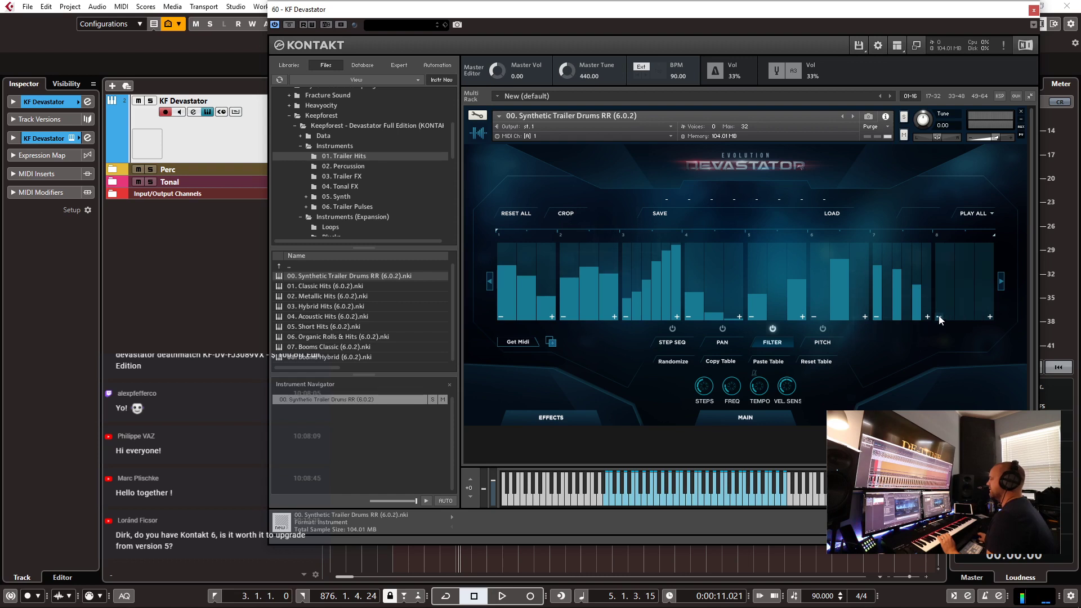
click(963, 259)
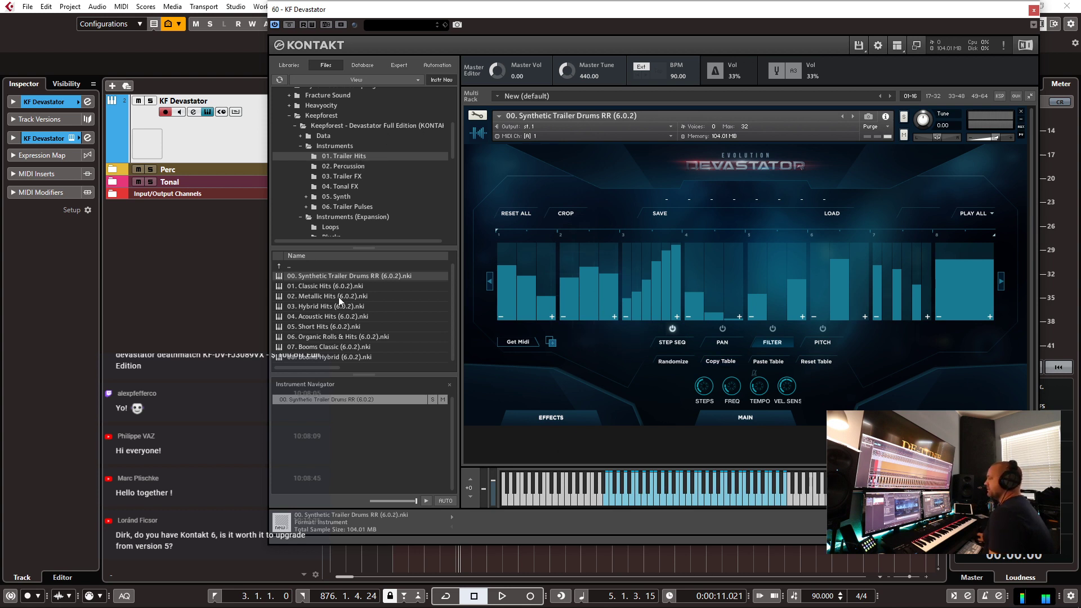
- Load the 01. Classic Hits (6.0.2).nki patch and check its level on the project's loudness meter
drag(343, 286, 722, 263)
click(563, 350)
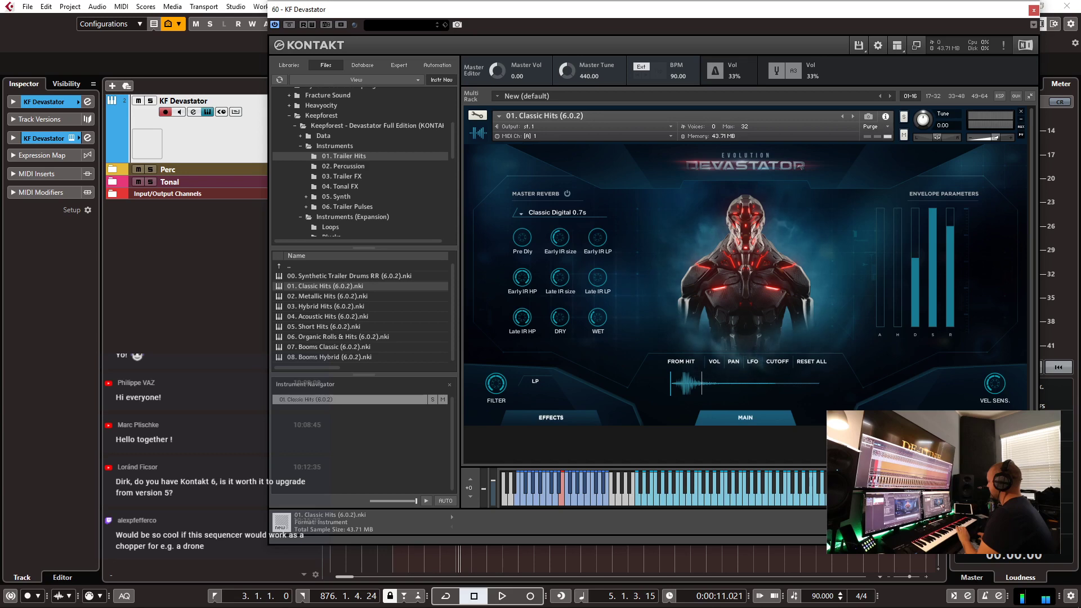
key(ctrl+w)
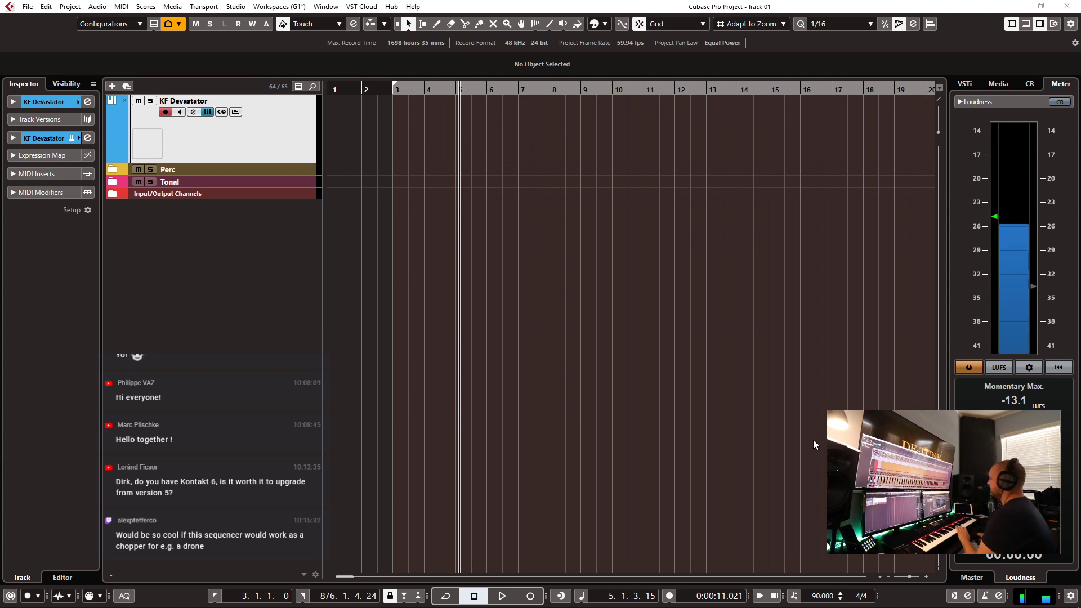
key(ctrl+e)
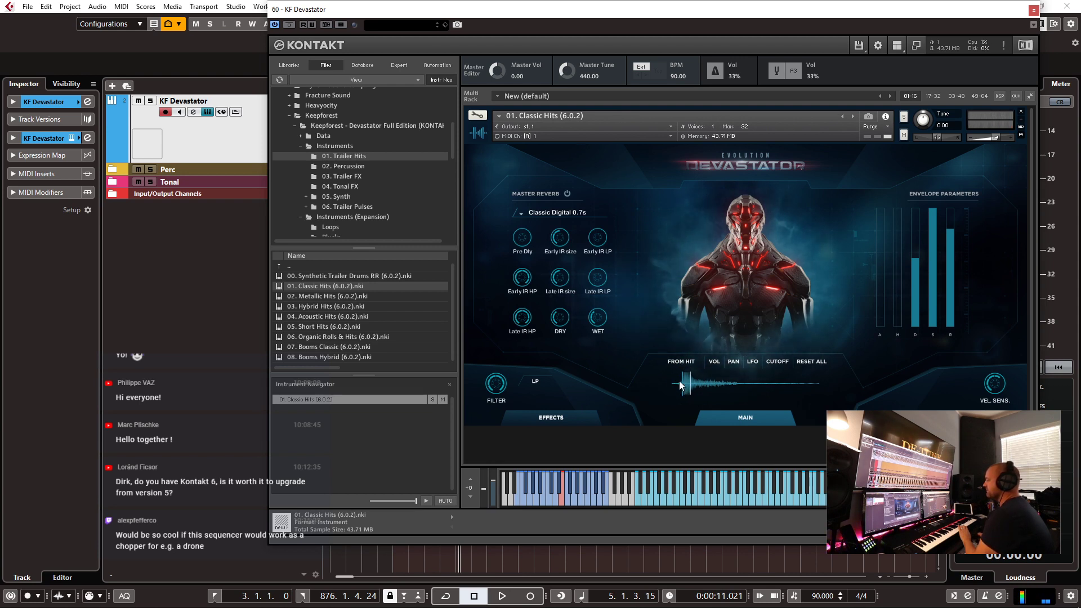
- Try a fade-in on the volume curve over the hit's waveform and restore the curve to full level
drag(683, 387, 634, 389)
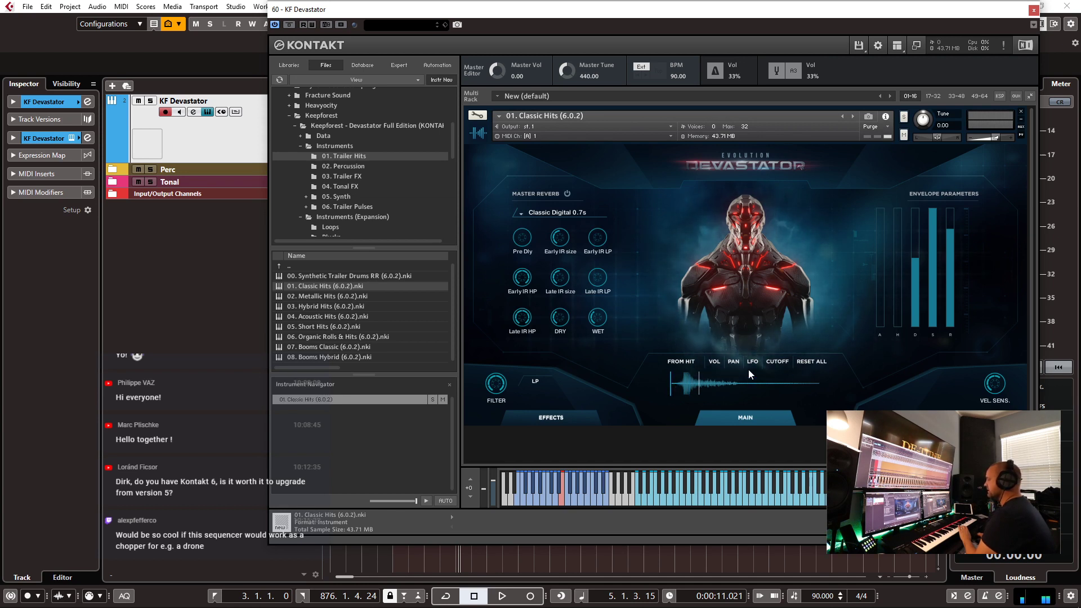
click(720, 361)
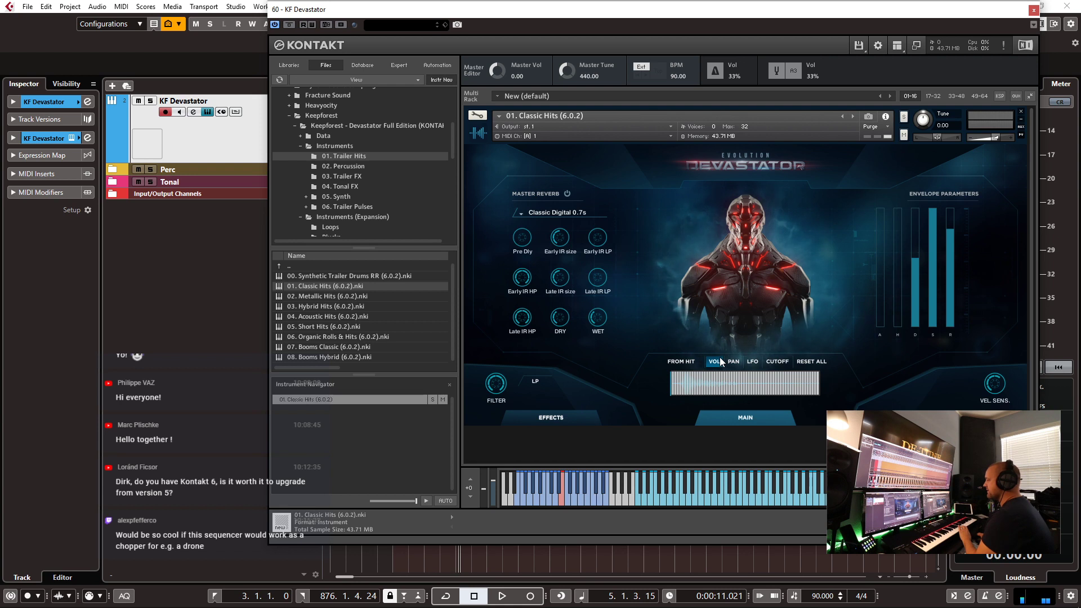
drag(672, 394, 724, 370)
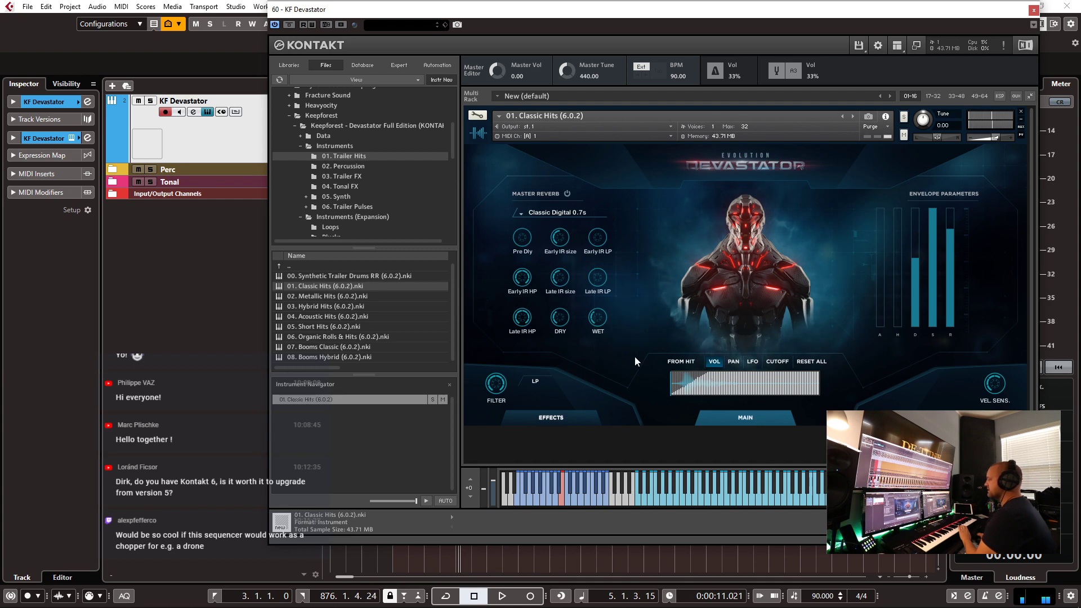
drag(670, 374, 671, 362)
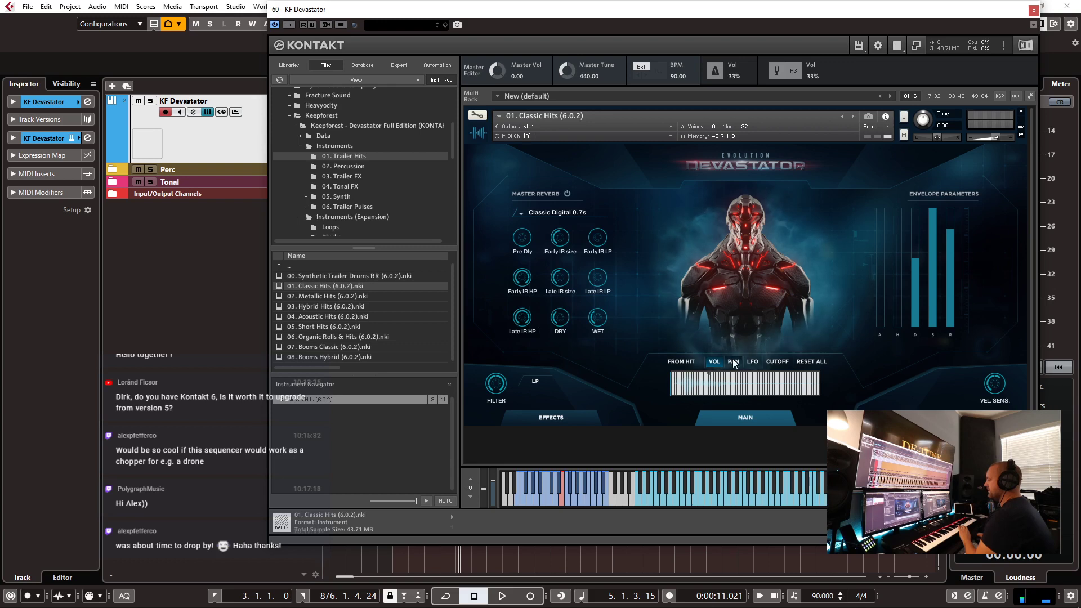
- Draw a rising cutoff curve over the start of the hit's waveform, followed by isolated peaks
click(753, 363)
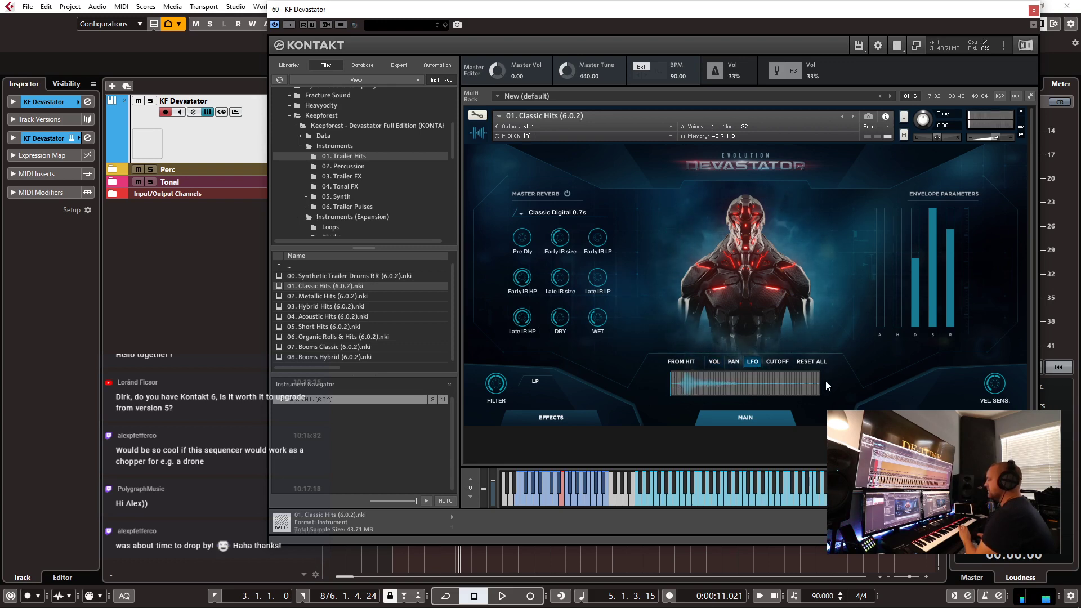
click(780, 362)
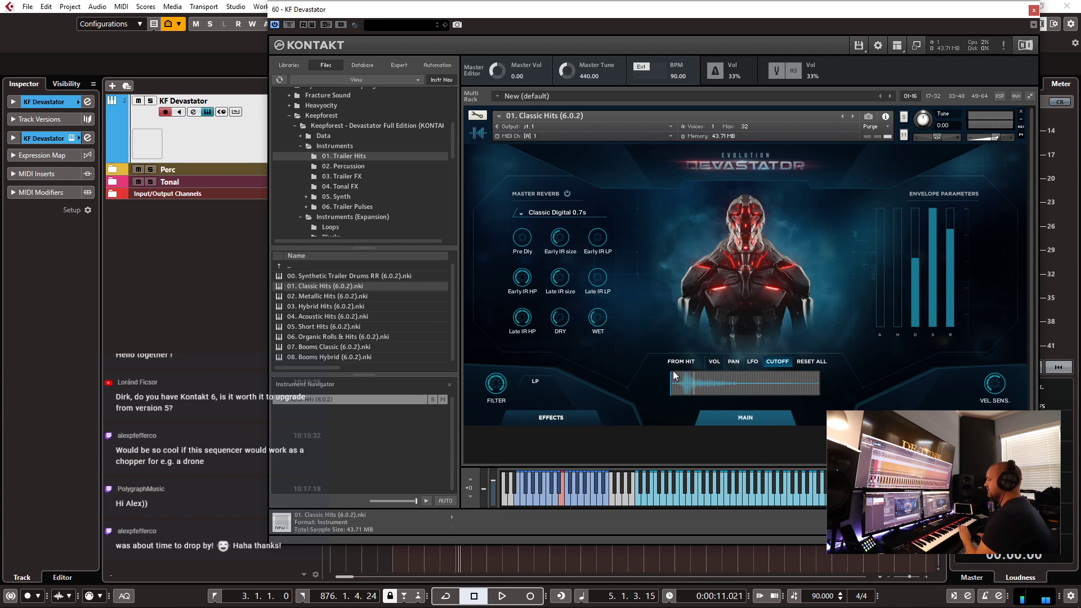
drag(671, 393, 691, 377)
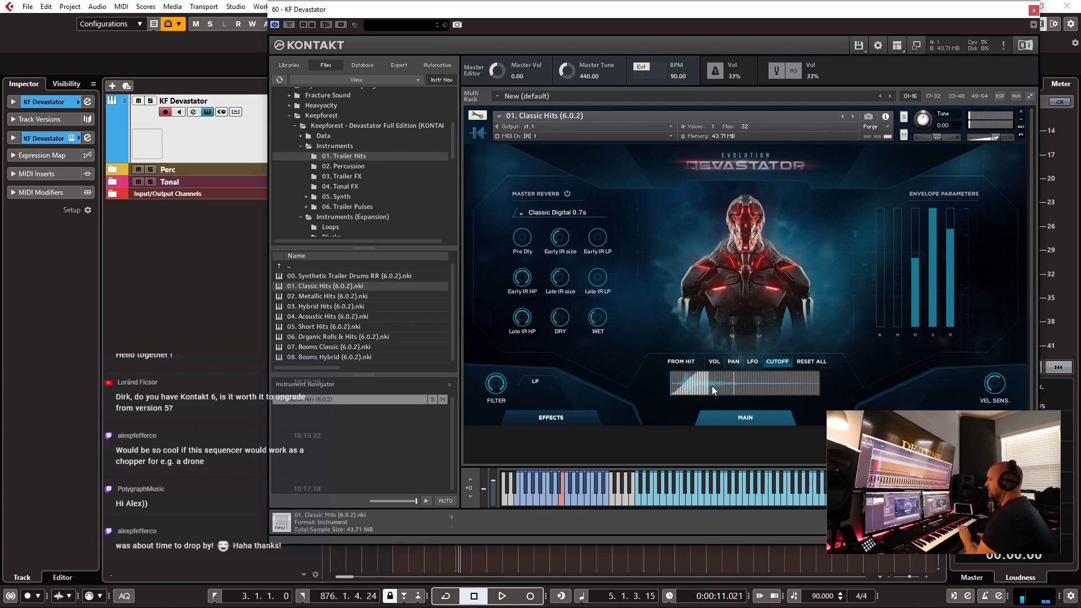
mouse_move(714, 394)
mouse_down()
mouse_move(714, 363)
mouse_move(734, 360)
mouse_up()
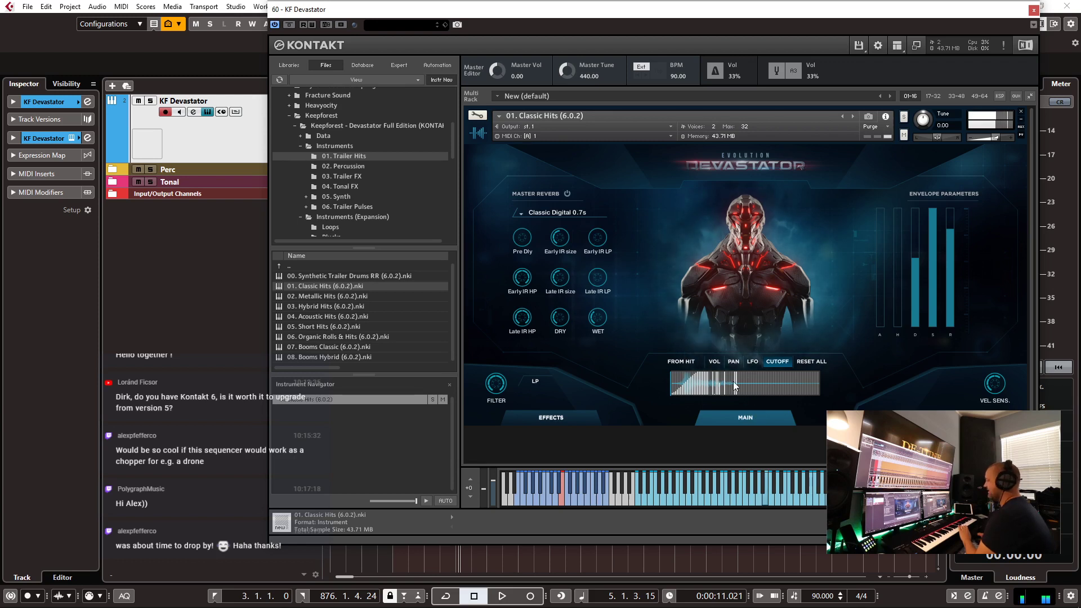
- Reset all modulation curves and draw separate cutoff peaks over the first part of the waveform
click(811, 362)
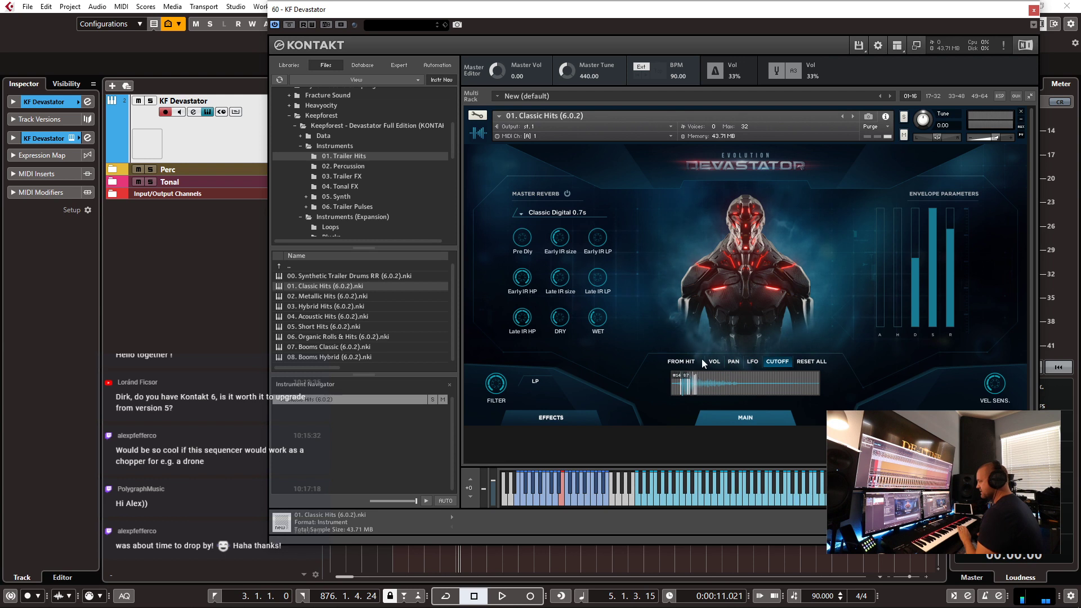
mouse_move(688, 382)
mouse_down()
mouse_move(699, 397)
mouse_move(710, 376)
mouse_up()
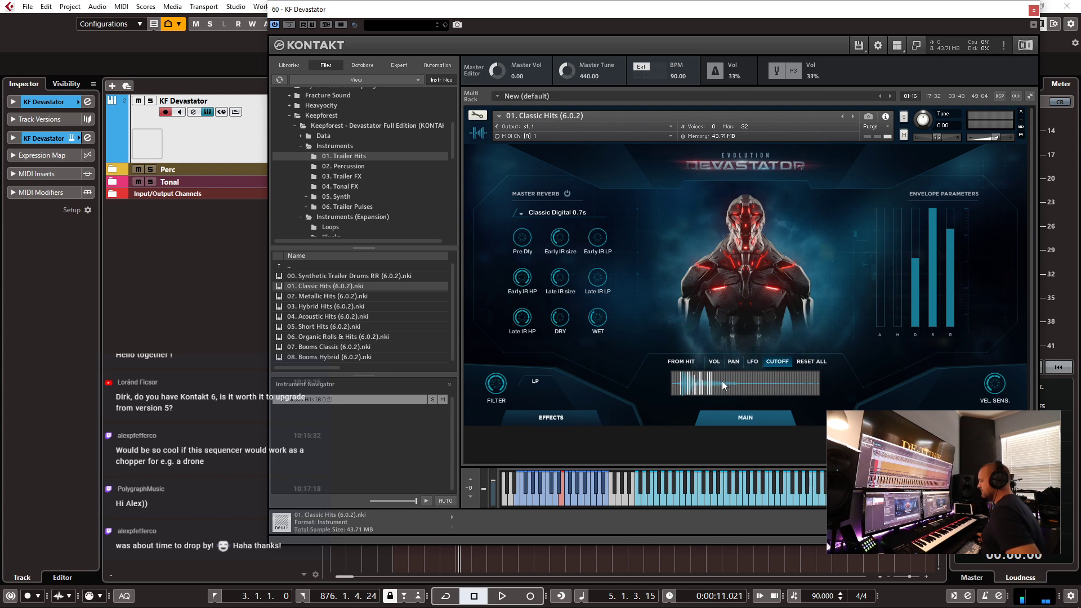
click(719, 380)
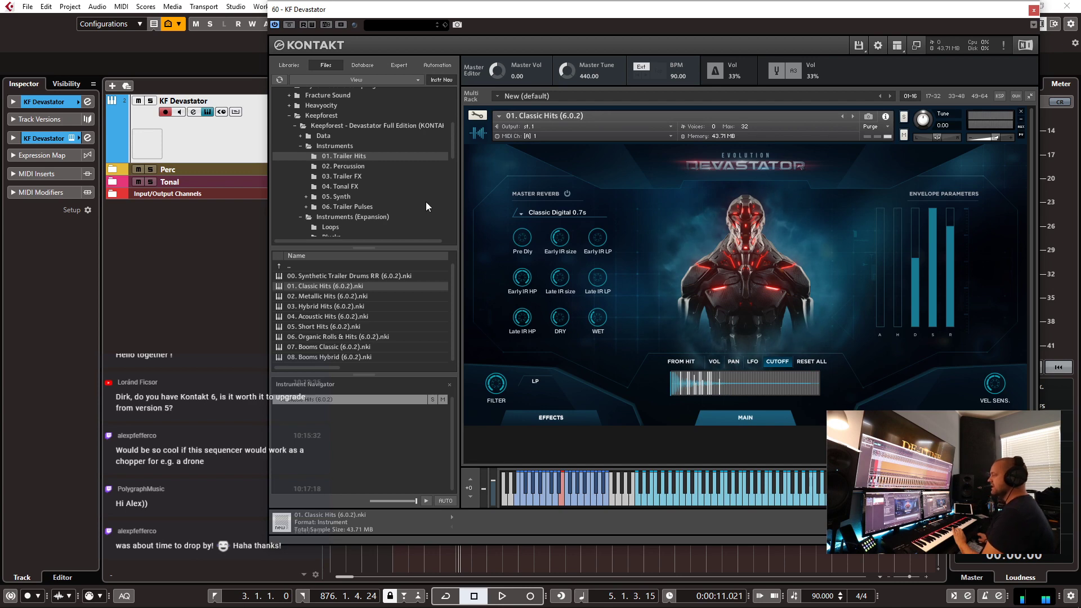
- Load the 02. Metallic Hits (6.0.2).nki patch and check its level on the project's loudness meter
double_click(328, 297)
click(538, 351)
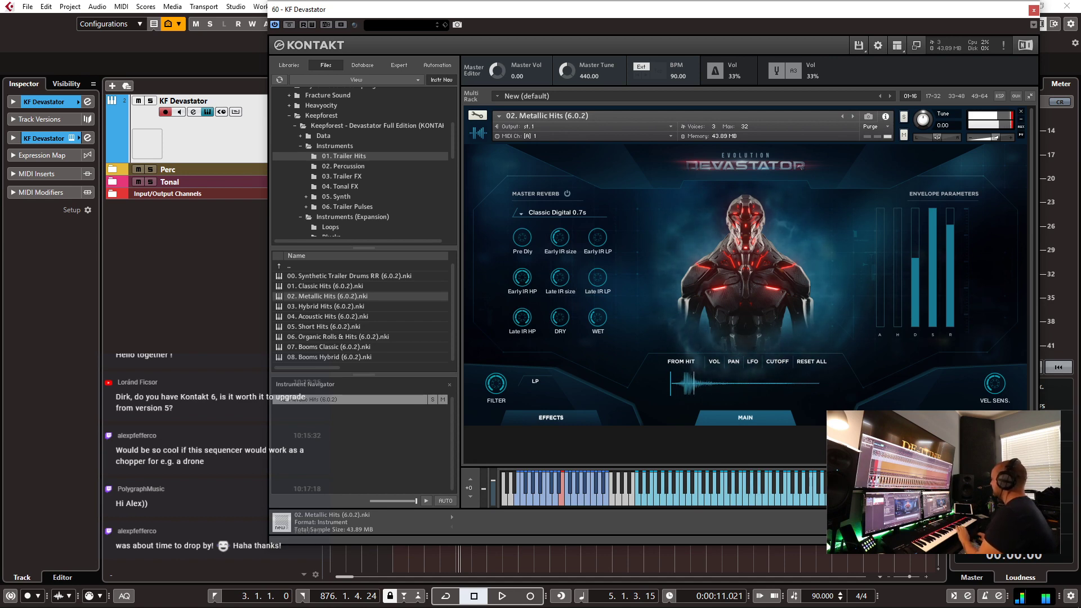
key(ctrl+w)
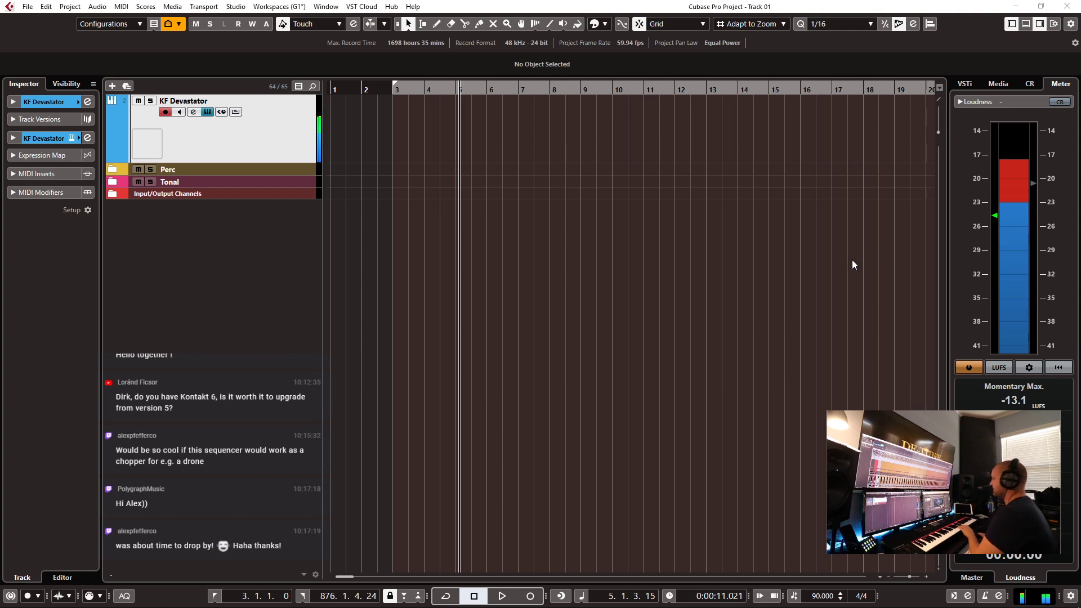
key(ctrl+e)
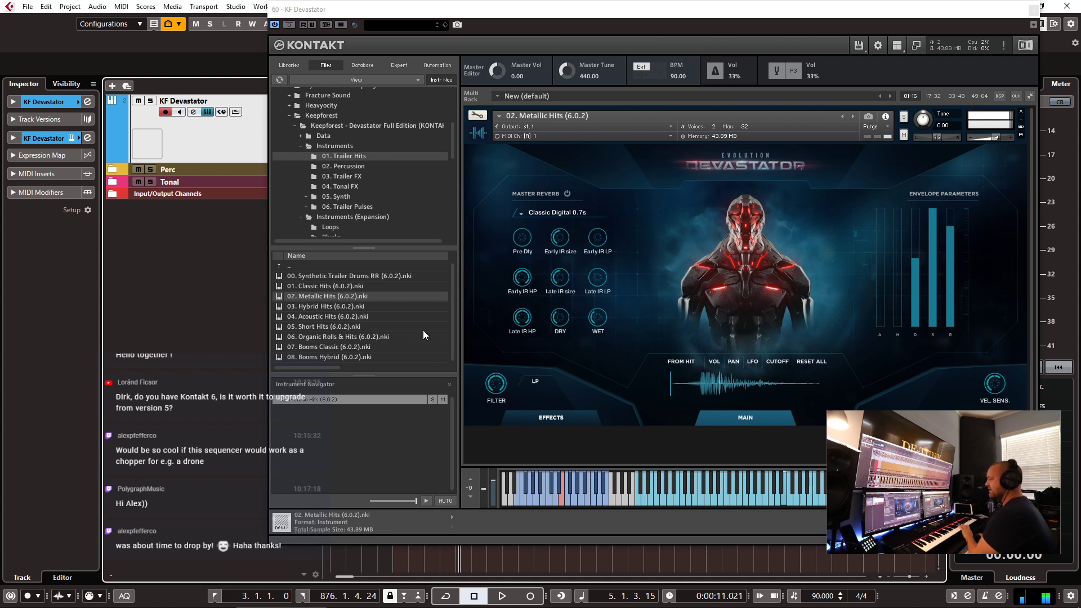
- Load 07. Booms Classic (6.0.2).nki, and replace it with 04. Dirty Cymbals RR (6.0.2).nki from the 02. Percussion folder
click(336, 345)
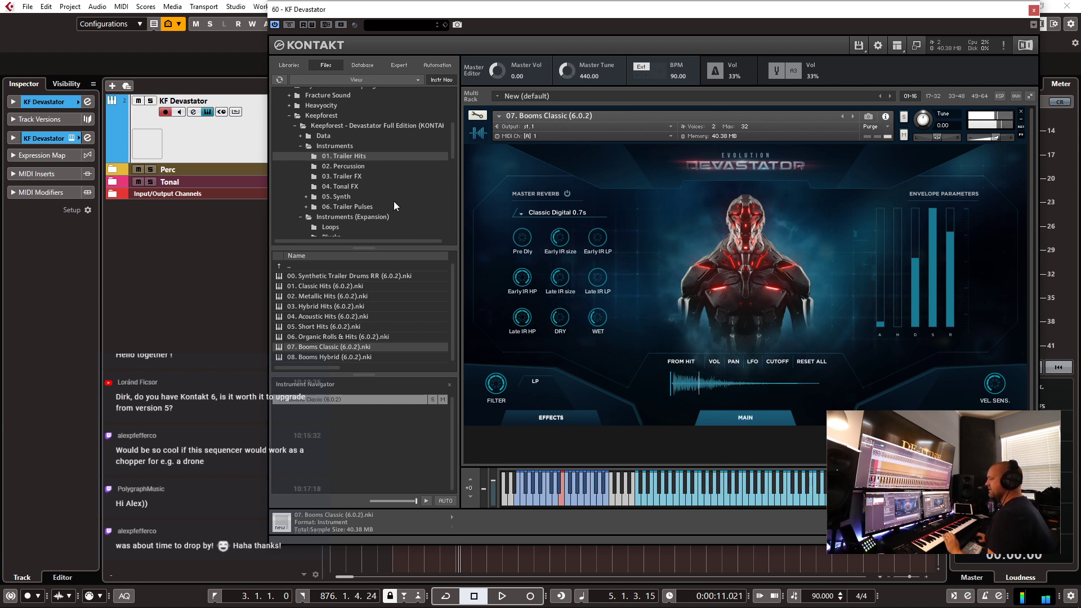
click(355, 167)
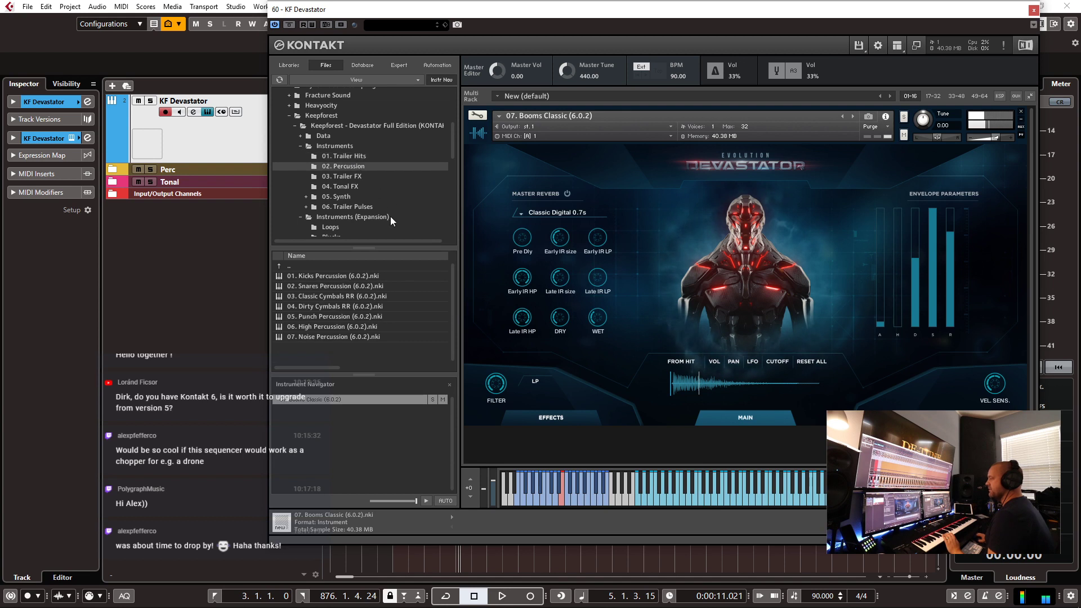
click(326, 306)
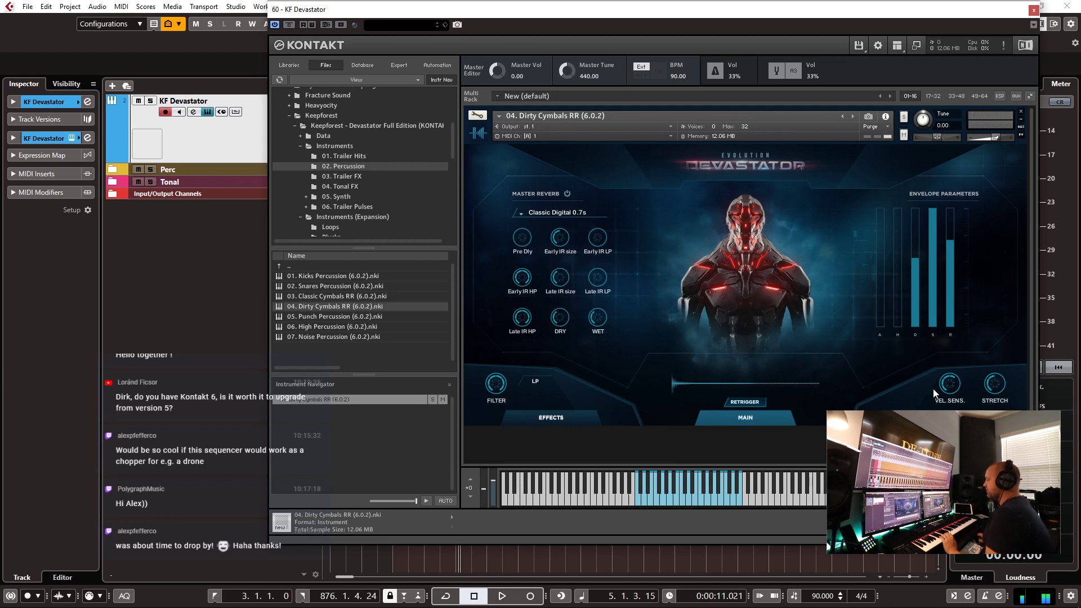
- Turn on the retrigger step sequencer for the Dirty Cymbals patch and lower steps 2, 4, 6 and 8
click(745, 402)
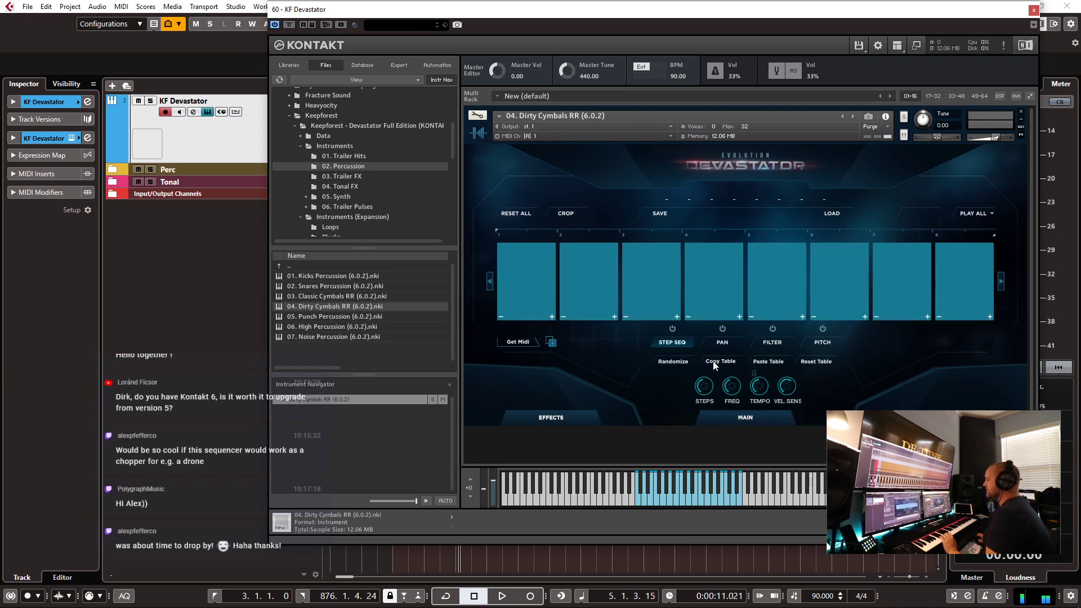
click(673, 329)
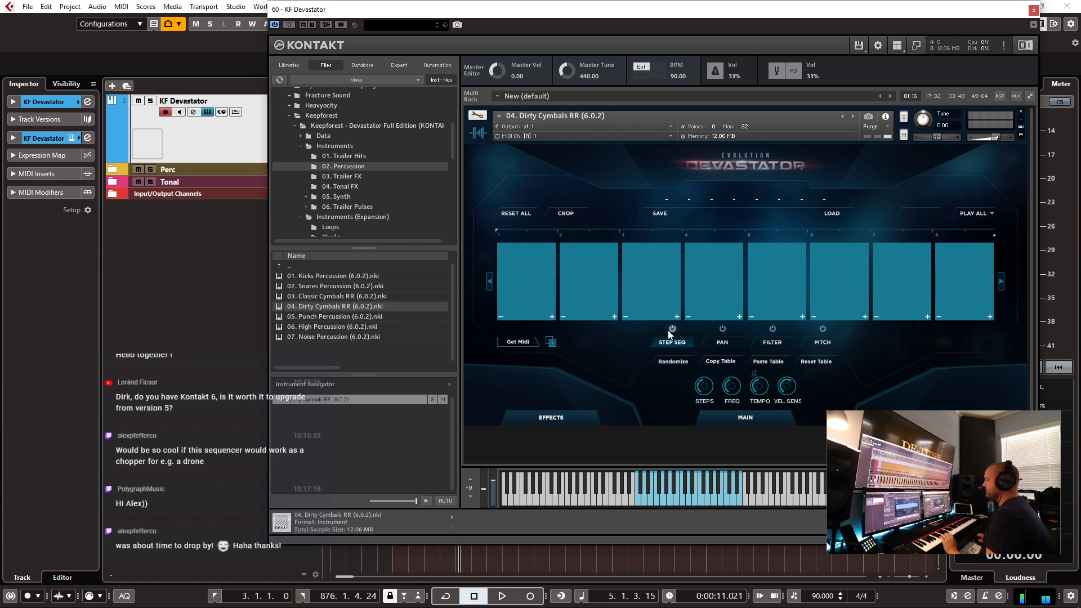
click(609, 300)
click(706, 300)
click(842, 291)
click(963, 303)
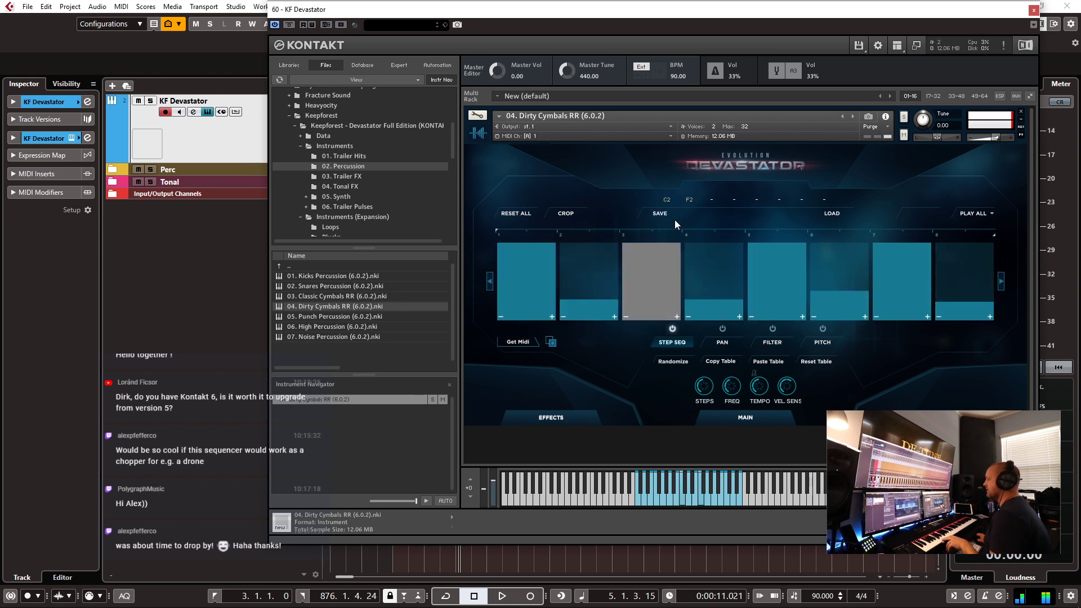
- Try the sequencer's Arp Dec play mode and switch it to Arp Asc
click(981, 214)
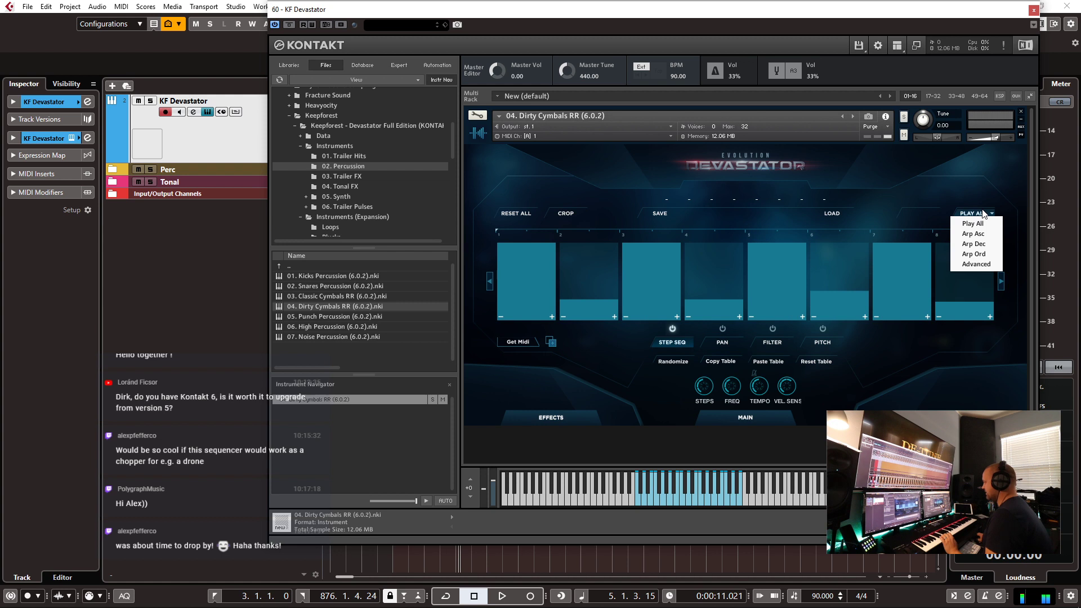
click(985, 245)
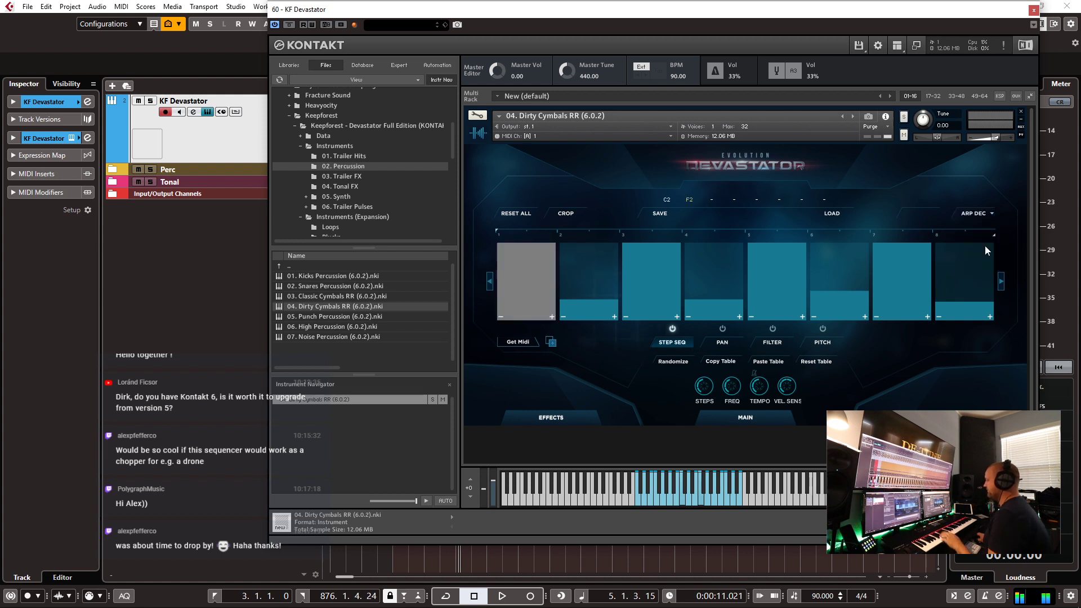
click(985, 219)
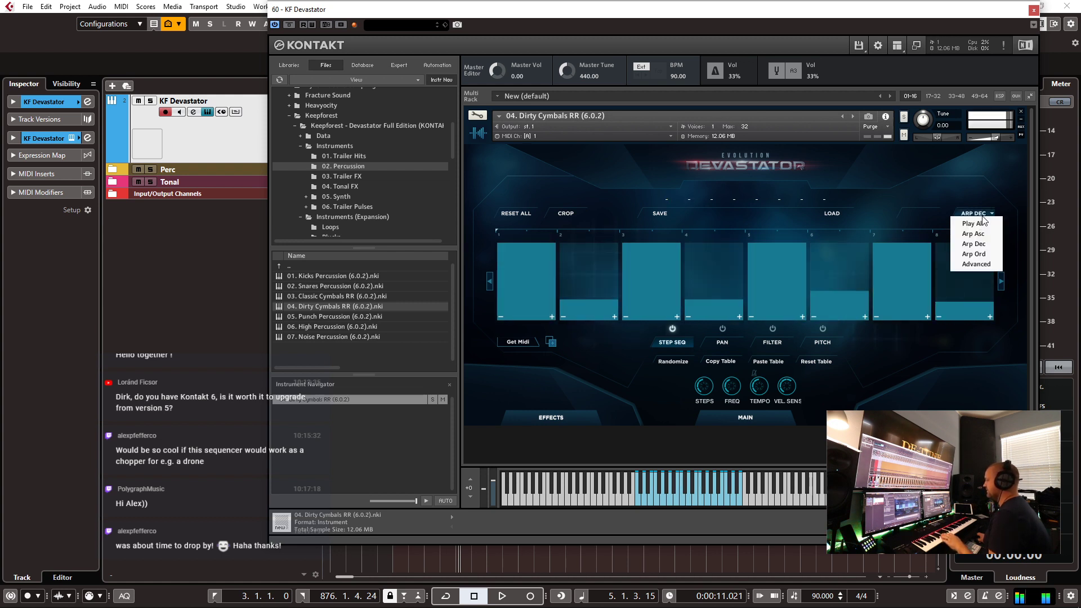
click(979, 245)
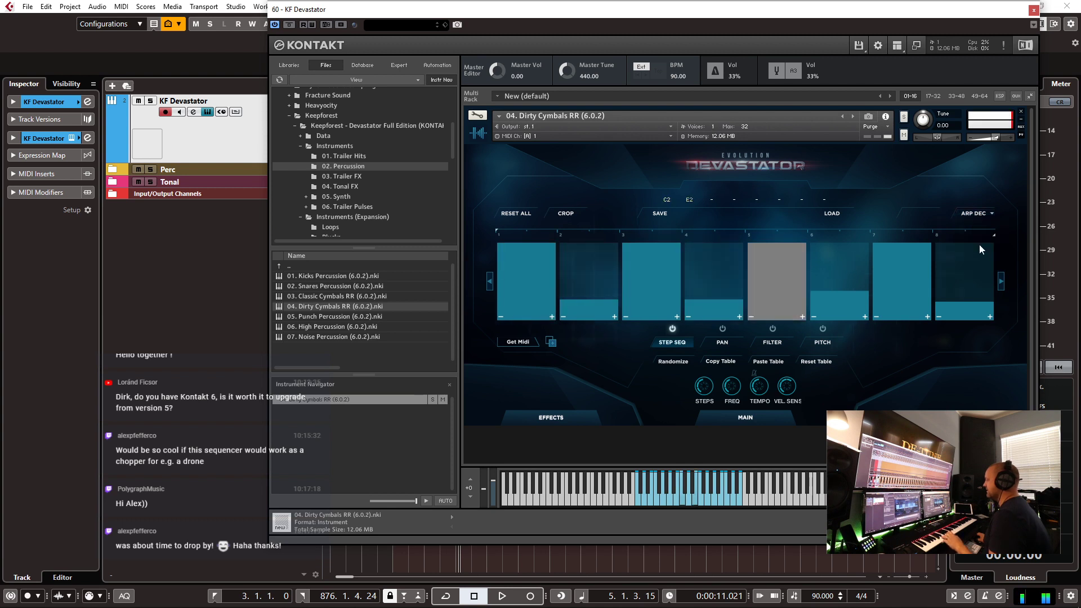
click(983, 220)
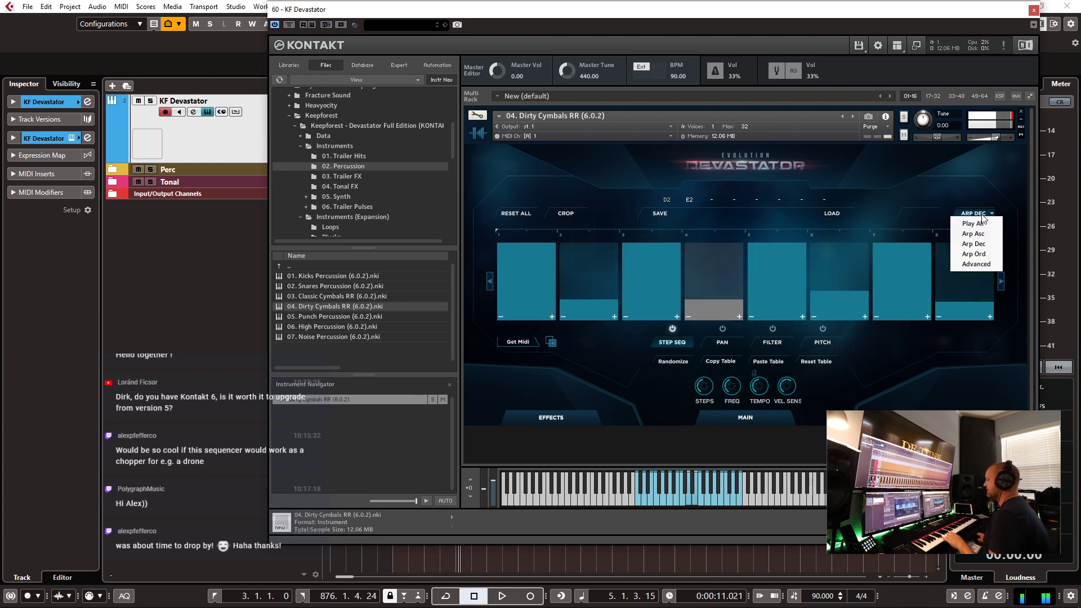
click(978, 234)
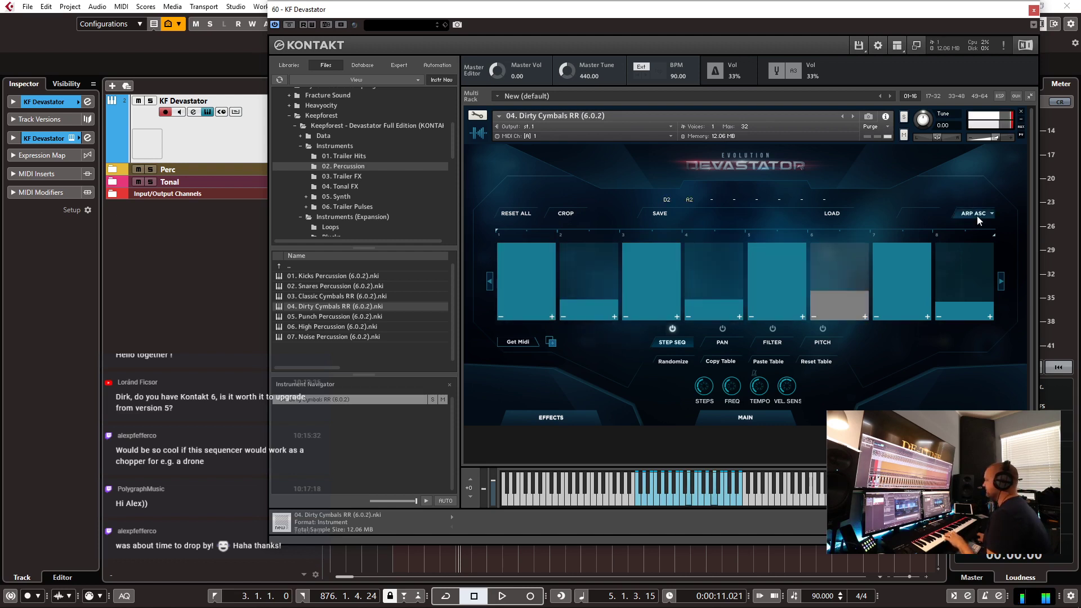
- Load the Basic Action 16thT 5.nka rhythm from EXP TRAILER RHYTHMS into the step sequencer and set its play mode to Play All
click(832, 215)
click(408, 133)
double_click(408, 133)
scroll(516, 393, down, 3)
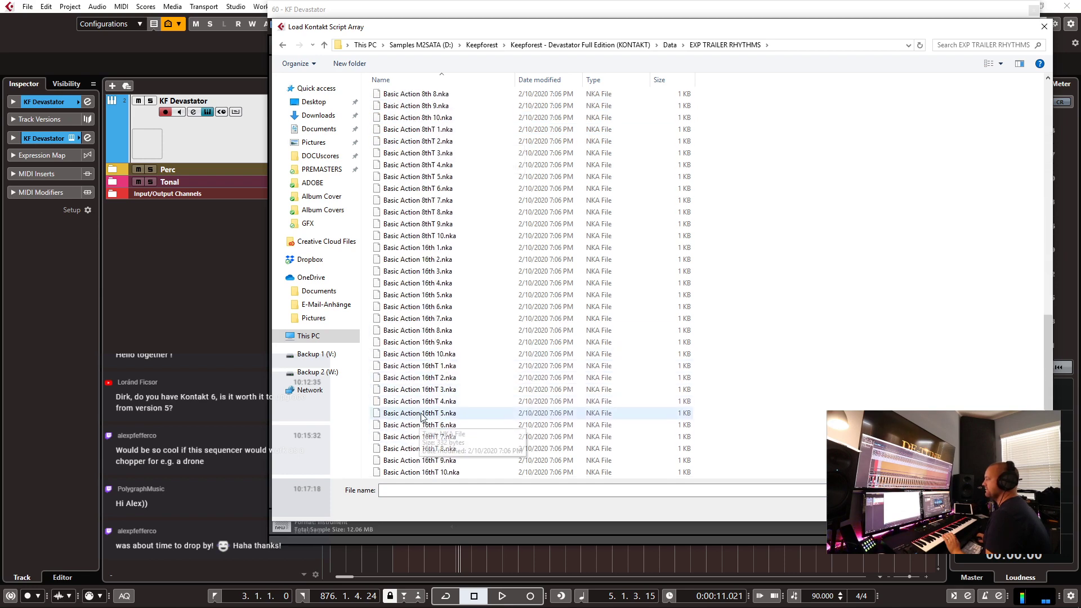
double_click(421, 414)
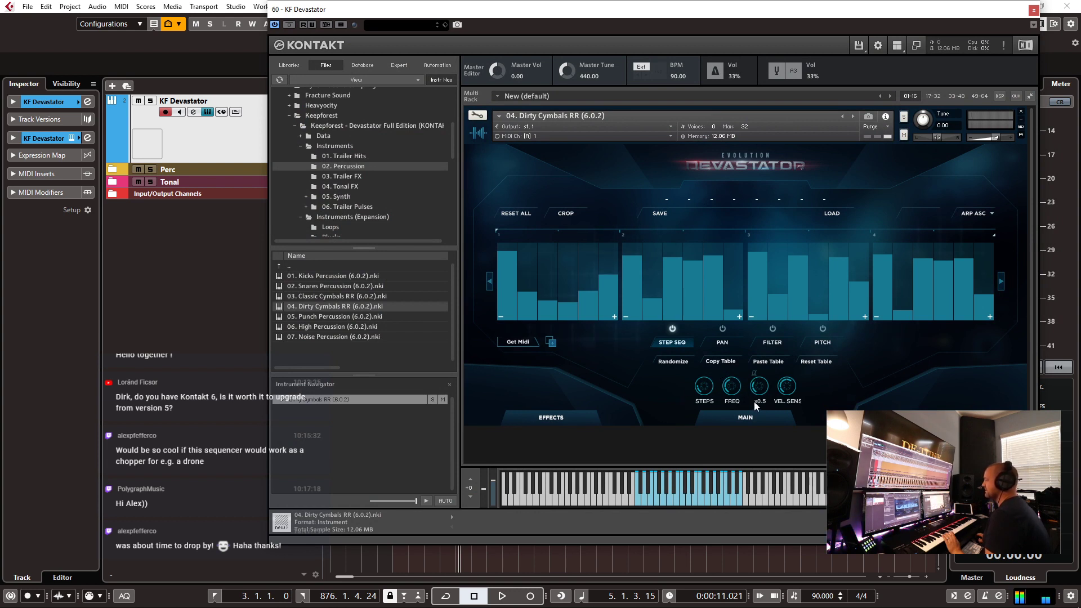
mouse_move(756, 394)
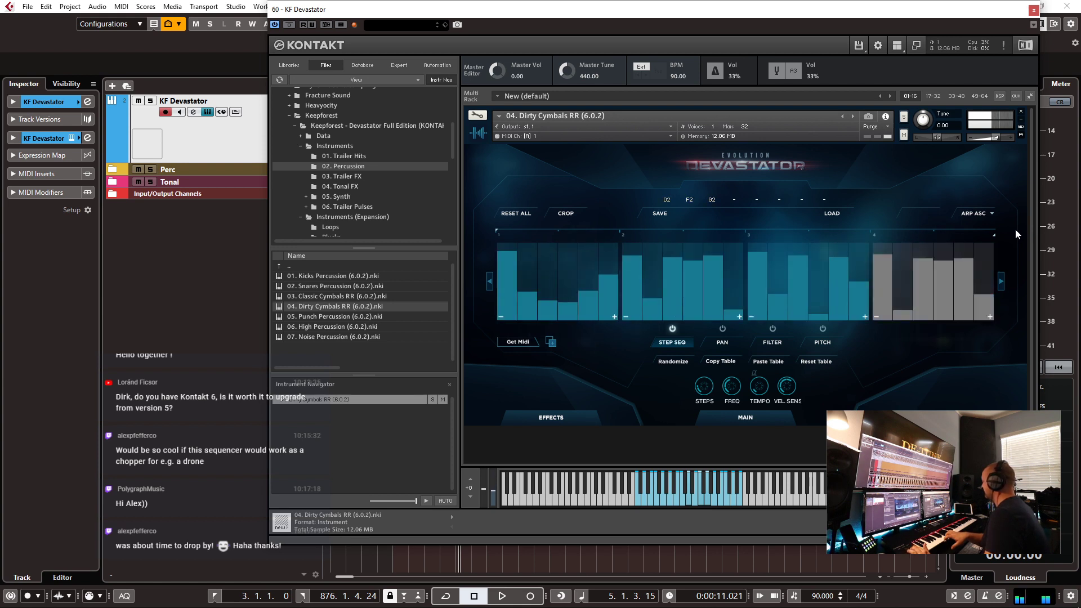
click(985, 214)
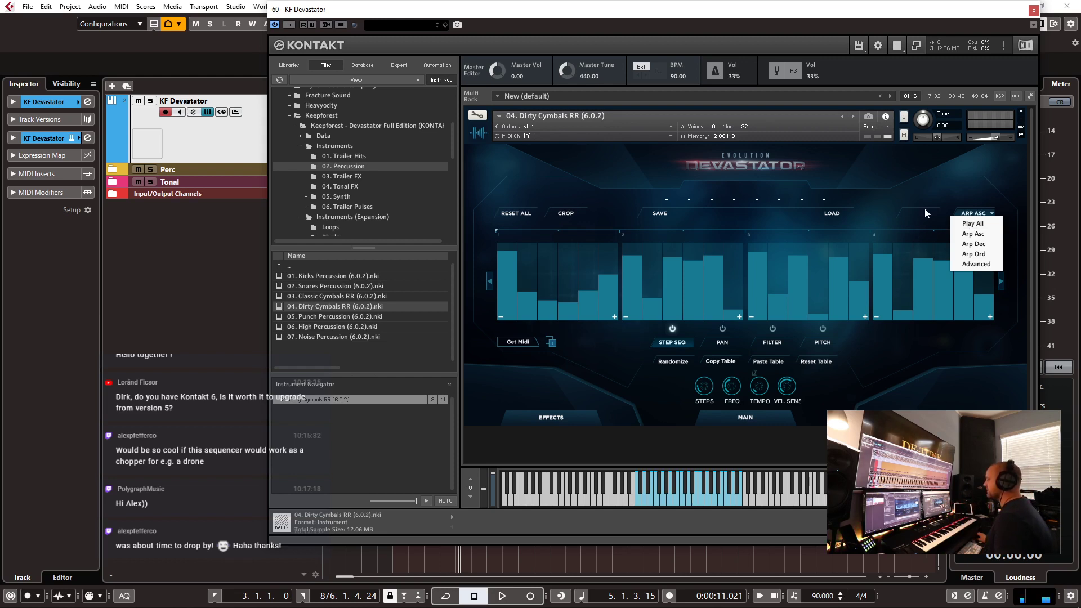
click(974, 223)
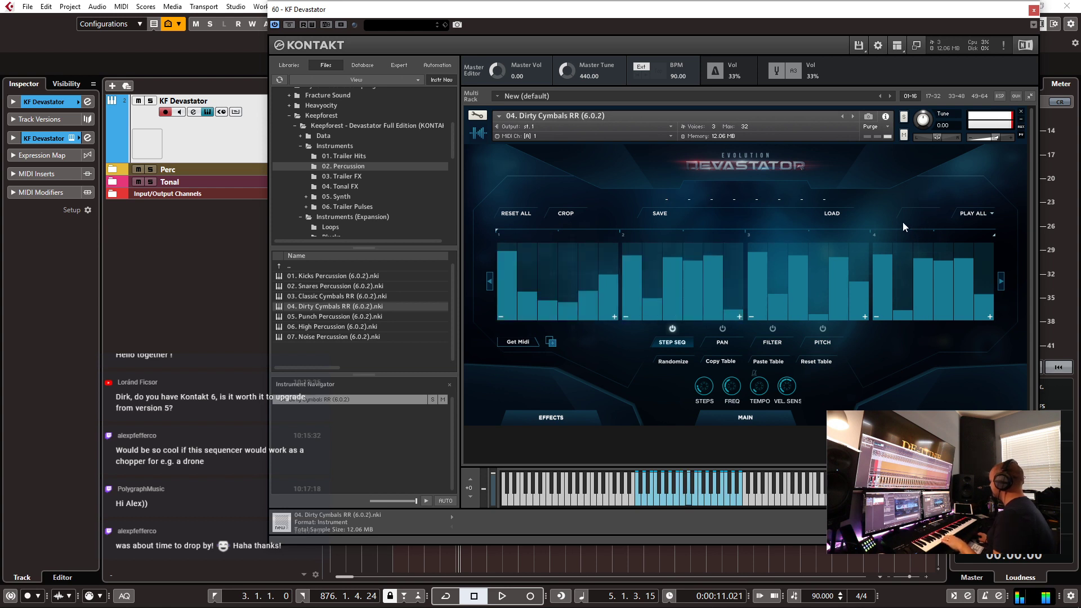
- Replace the patch with 05. Punch Percussion (6.0.2).nki, and then with 06. High Percussion (6.0.2).nki
double_click(326, 316)
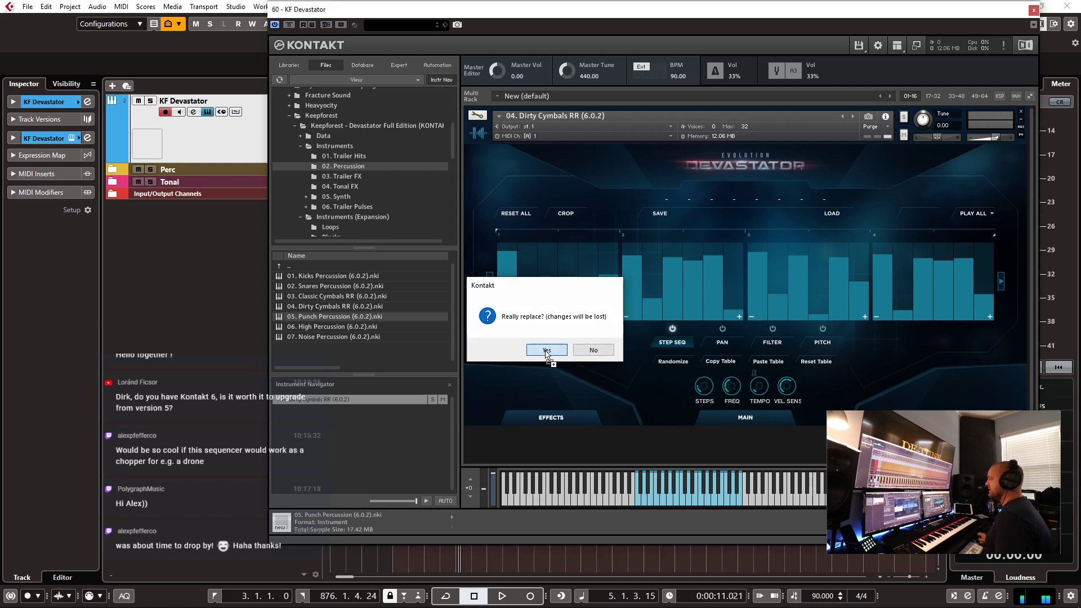
click(546, 350)
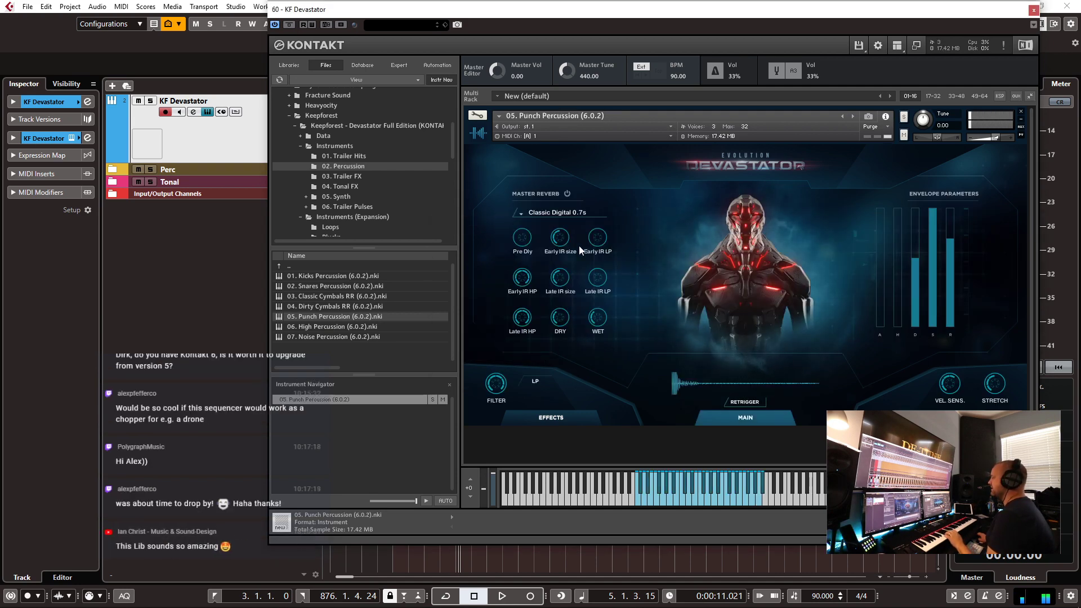
click(341, 327)
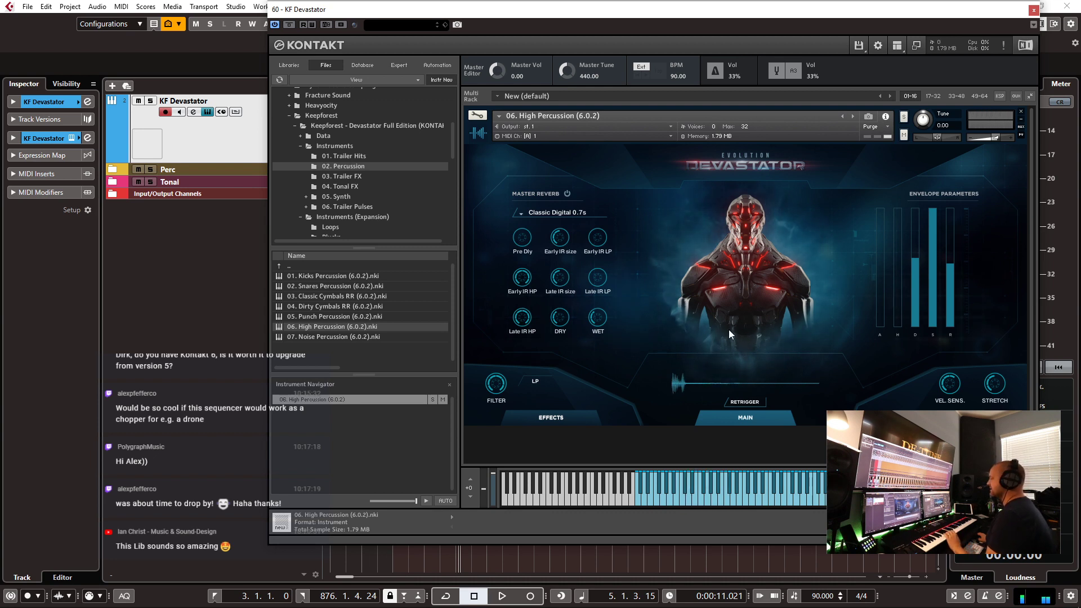
- Add a Delay to the first slot of the High Percussion master effects chain and set its time to eighth dot
click(552, 421)
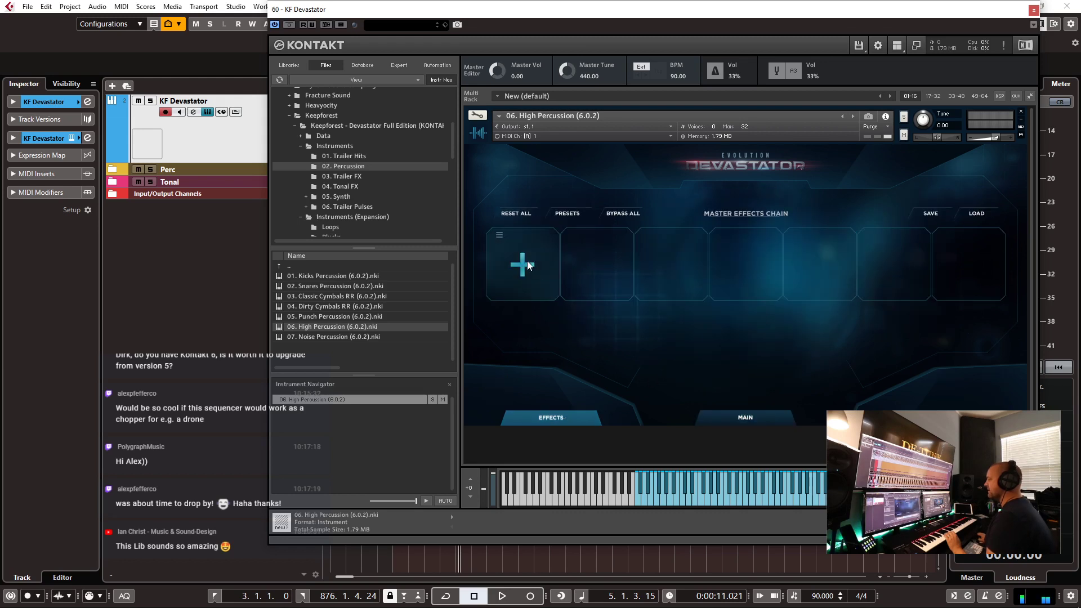
click(522, 263)
click(522, 455)
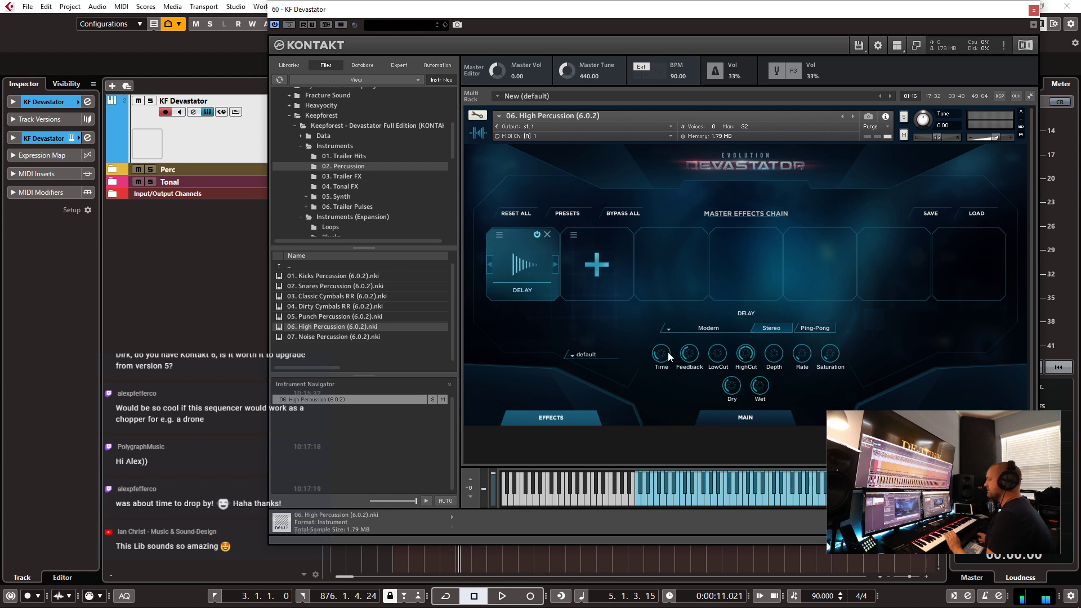
click(585, 354)
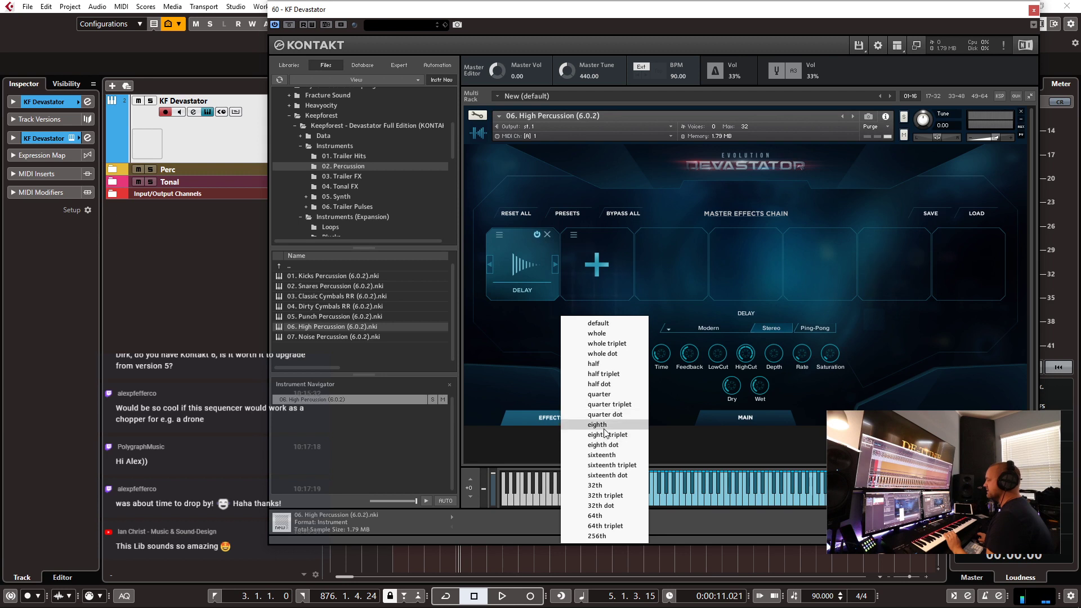
click(611, 446)
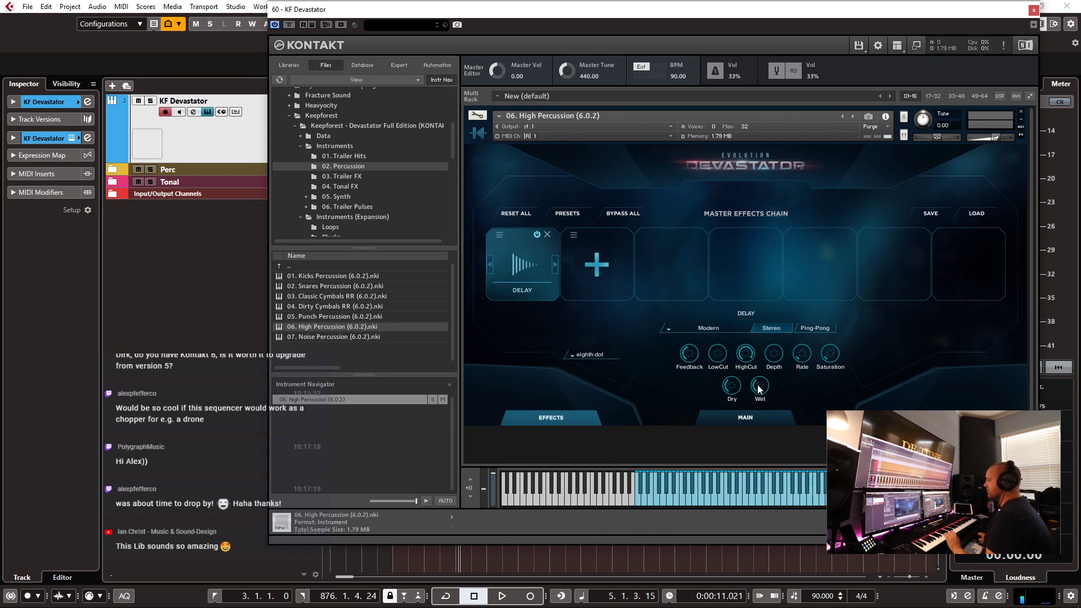
click(574, 234)
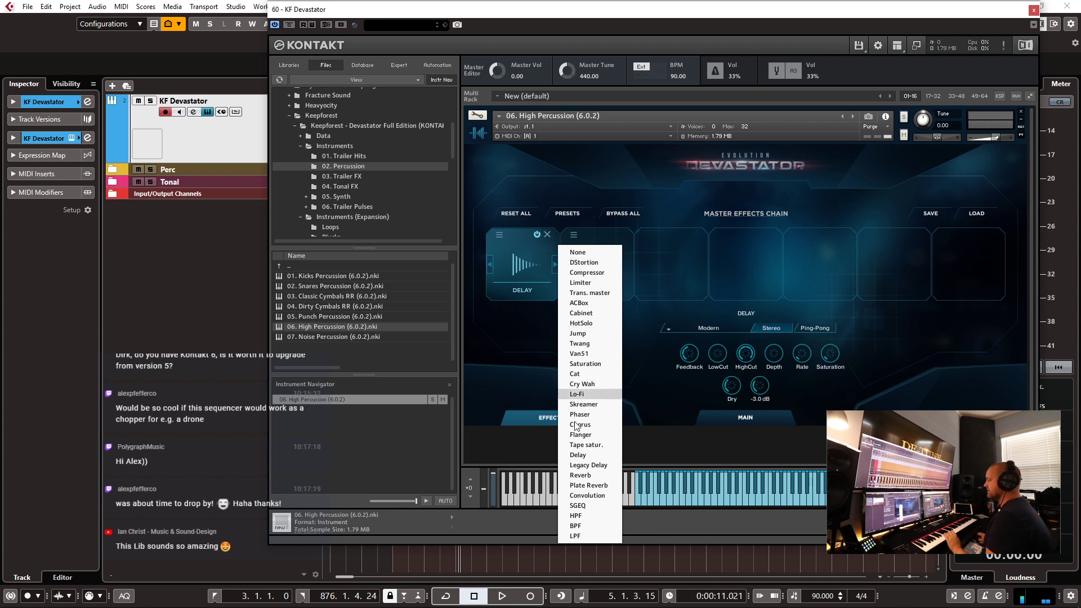
click(601, 475)
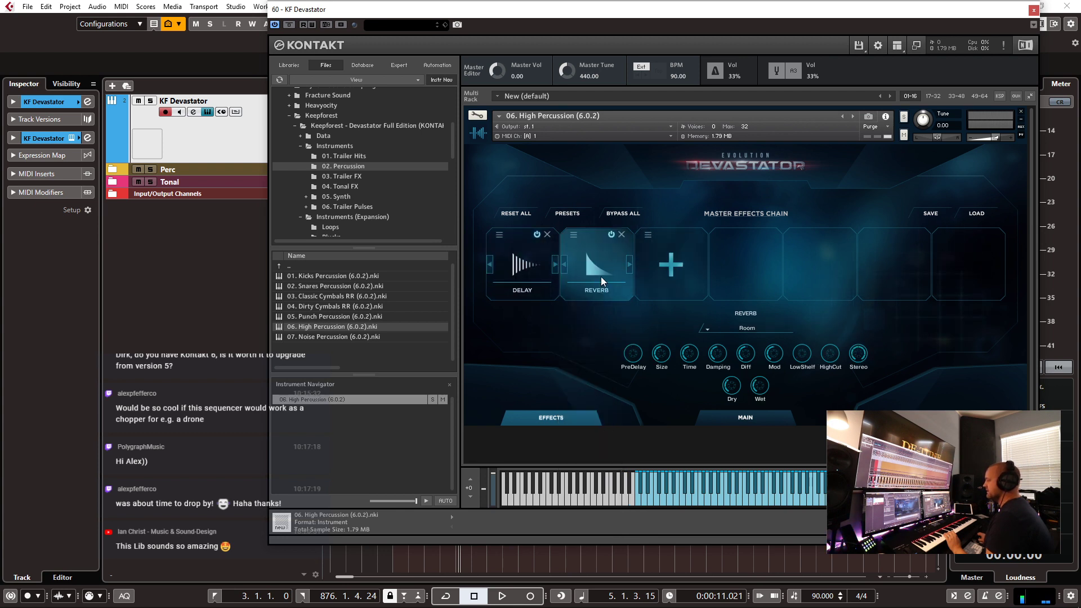
click(753, 327)
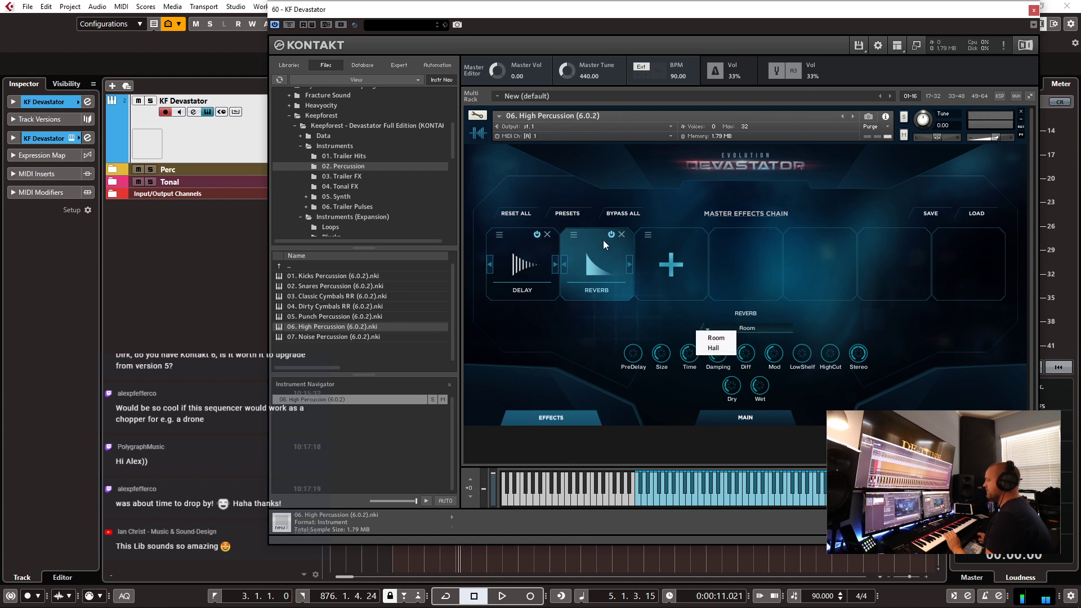
click(624, 239)
click(622, 234)
- Add a Convolution effect after the Delay and choose the Noise Tail 9 impulse response
click(574, 234)
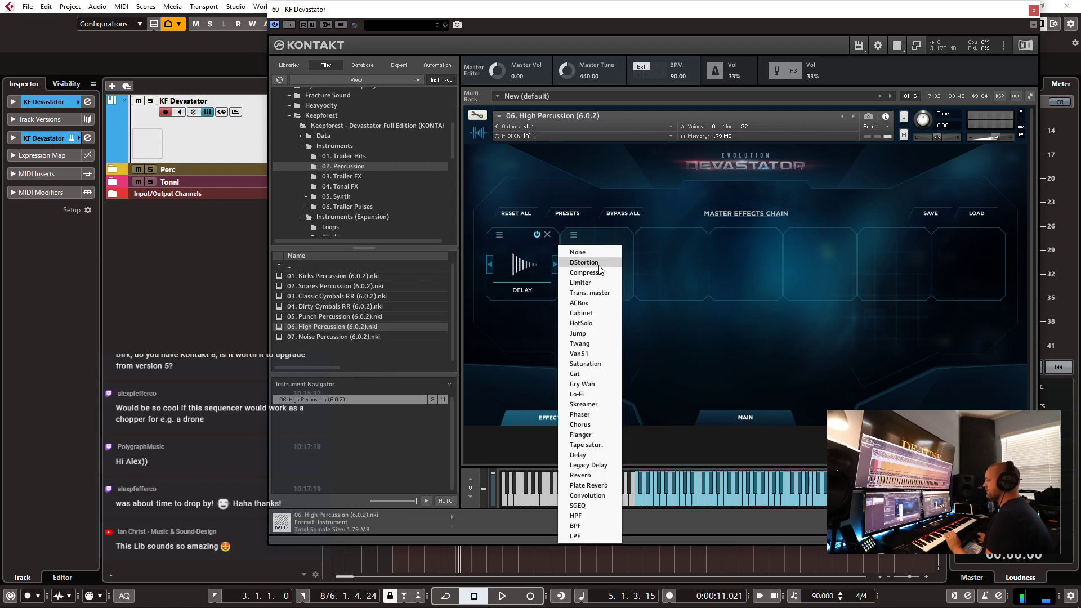
click(586, 496)
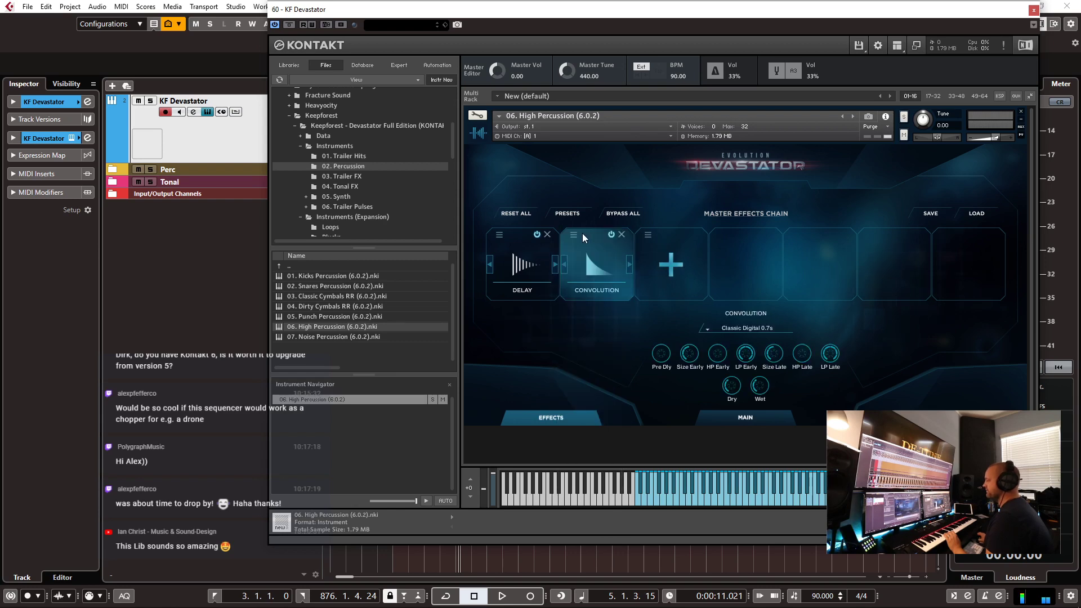
click(744, 328)
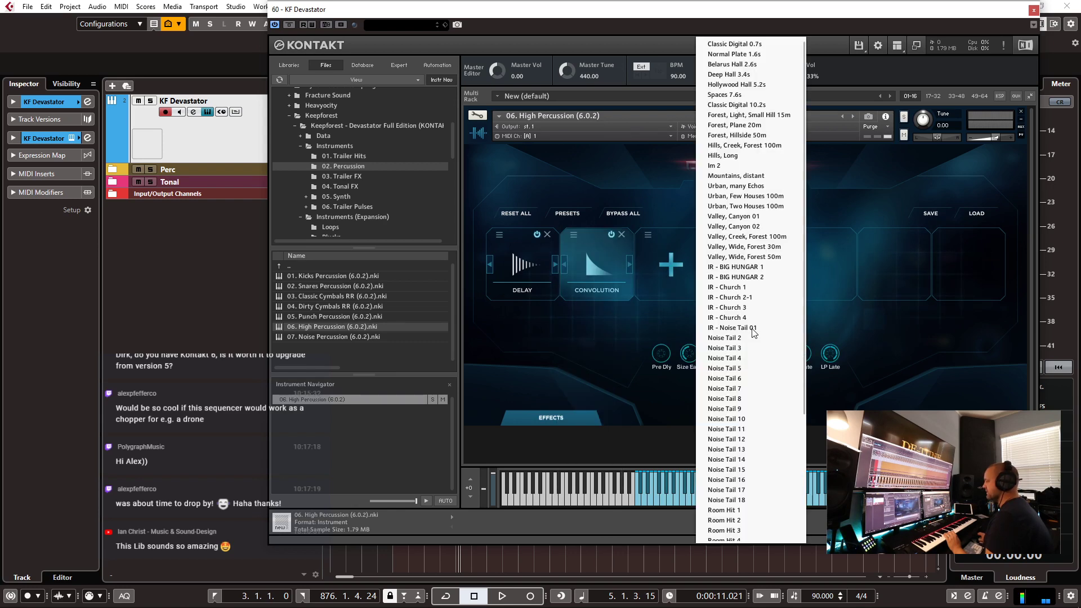
click(744, 407)
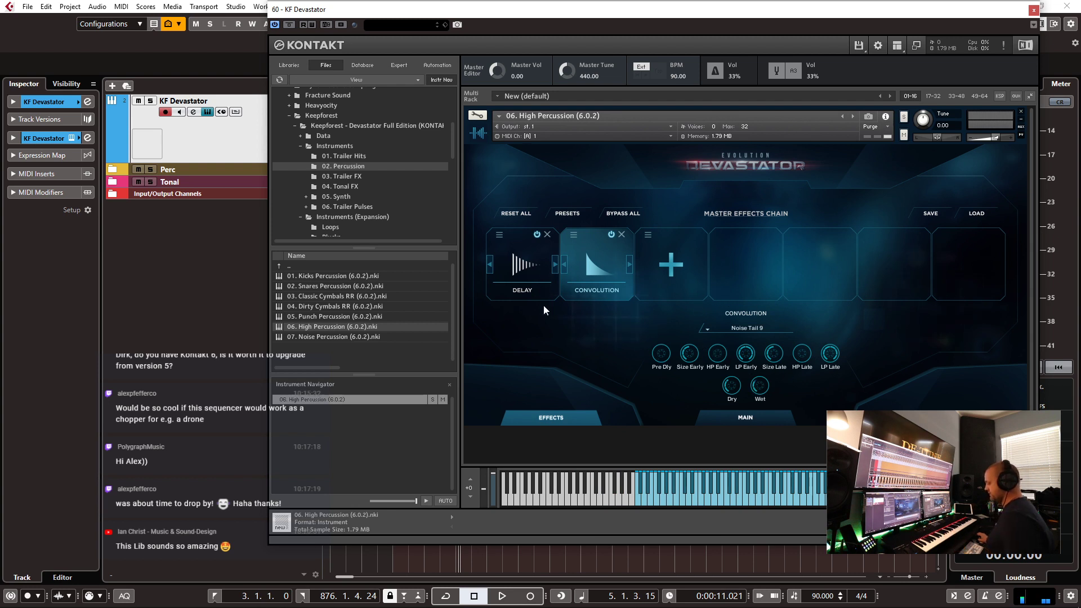
- Run the project playback briefly and stop it, and remove the Convolution and Delay from the master effects chain
key(space)
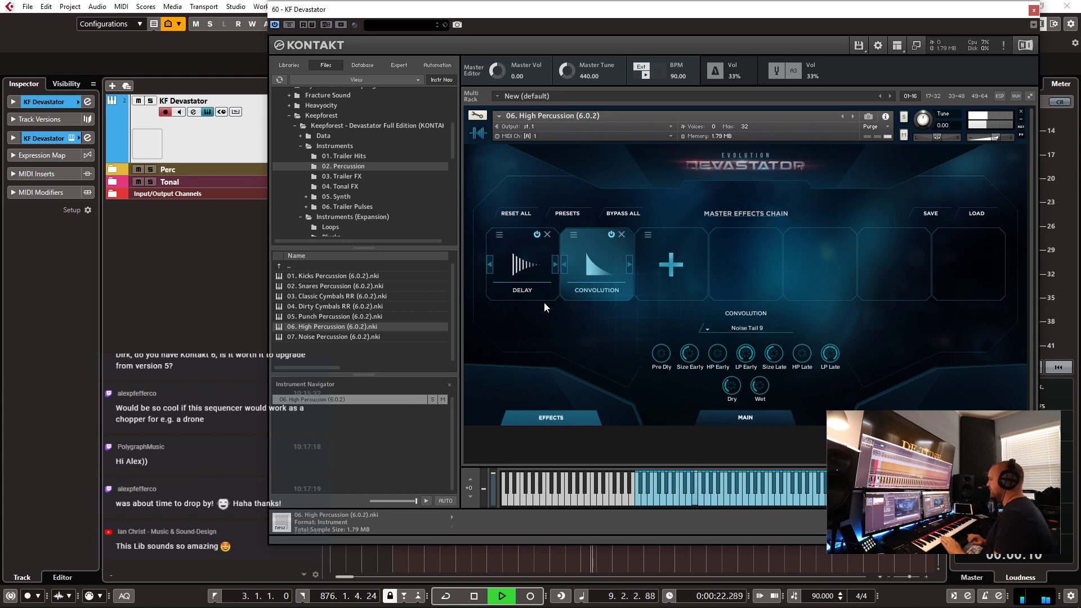
key(space)
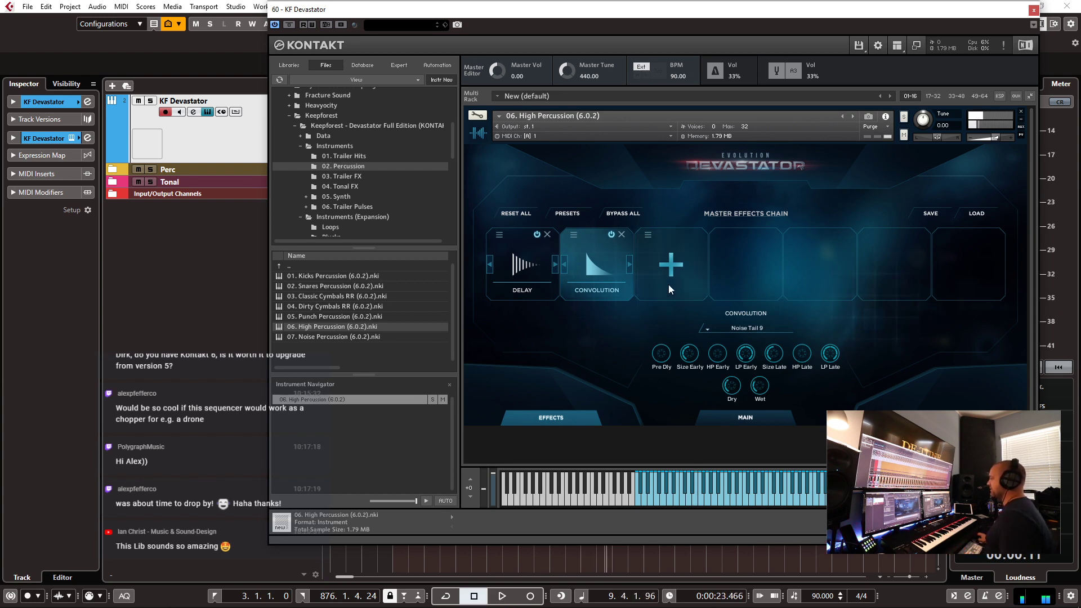
click(622, 234)
click(548, 234)
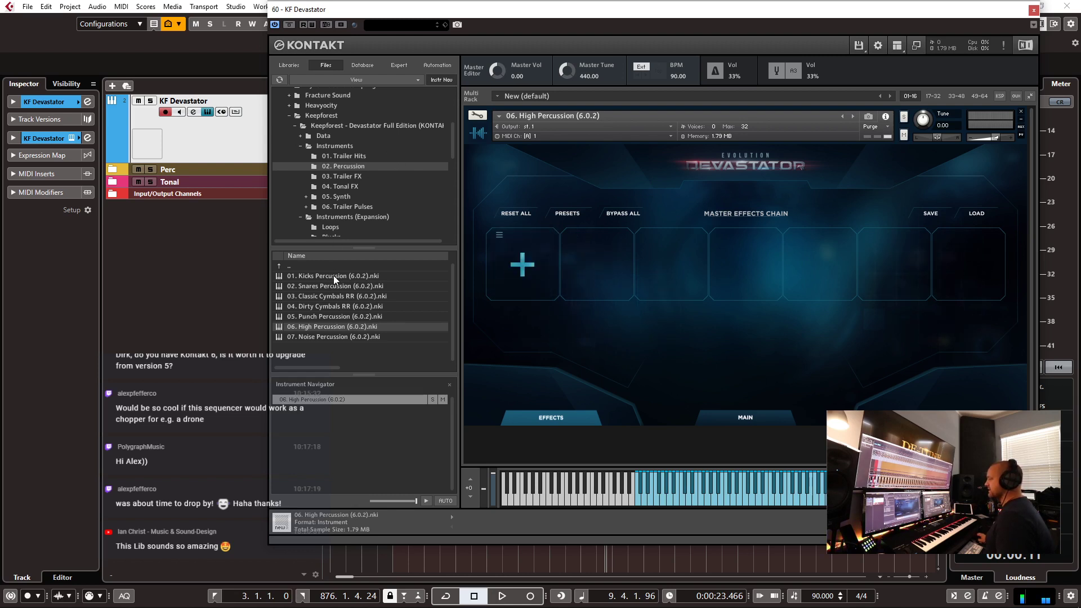
- Load 07. Noise Percussion (6.0.2).nki in place of the High Percussion patch
double_click(319, 337)
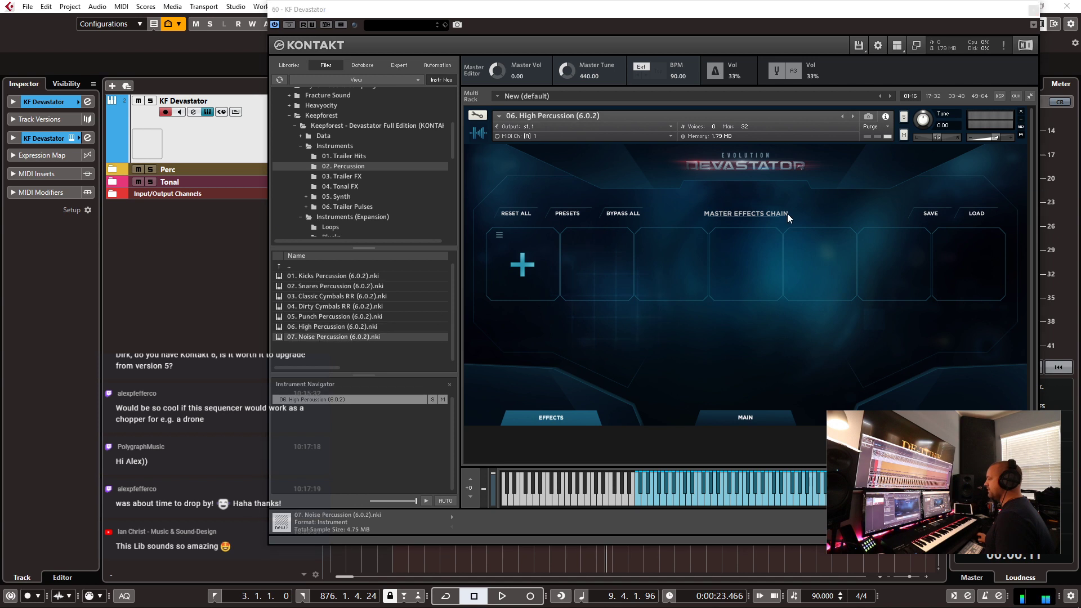
click(547, 350)
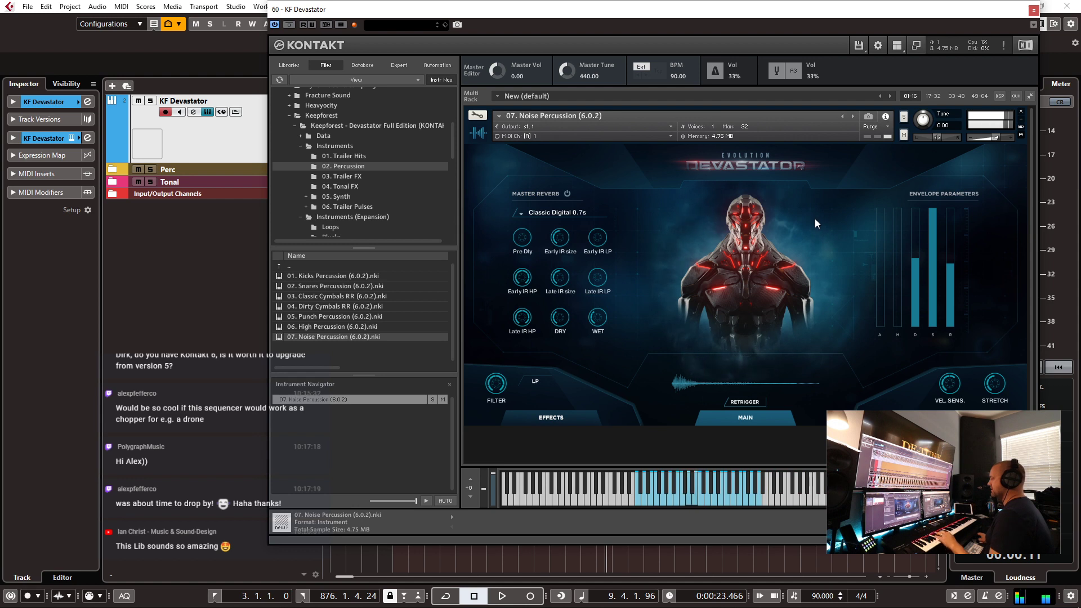
- Audition 01. Whooshes Classic, 07. Downers Classic and 09. Drone Noises FX in turn from the 03. Trailer FX folder
click(358, 176)
click(340, 276)
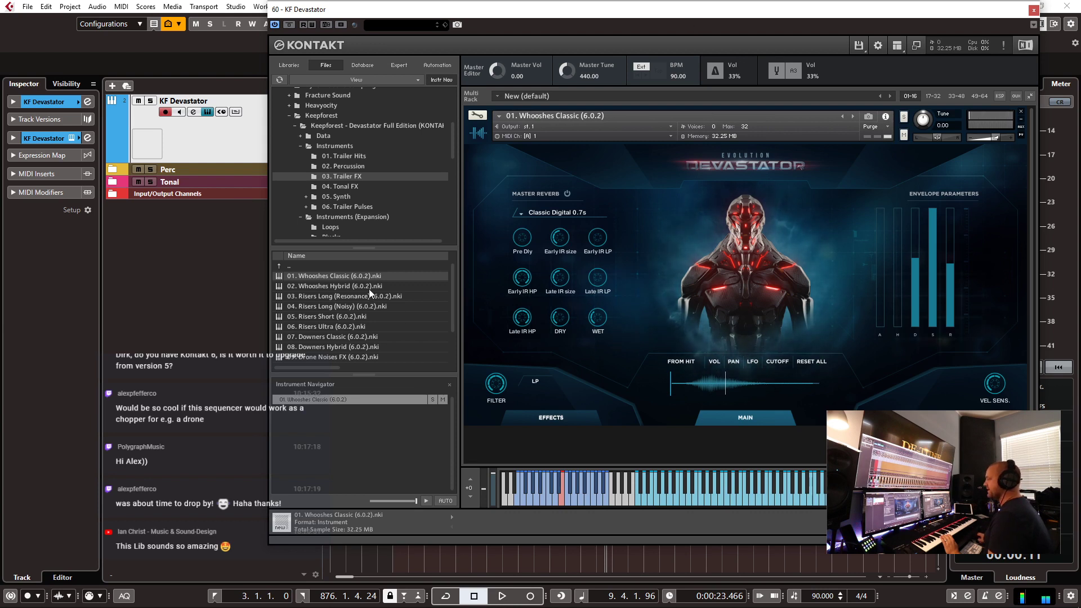
click(336, 335)
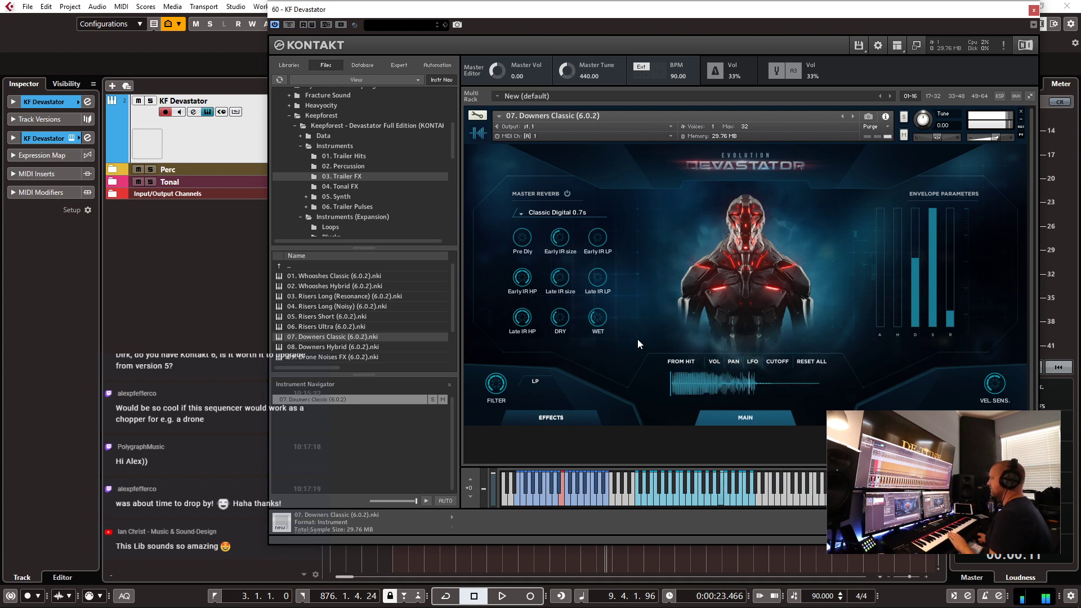
click(332, 354)
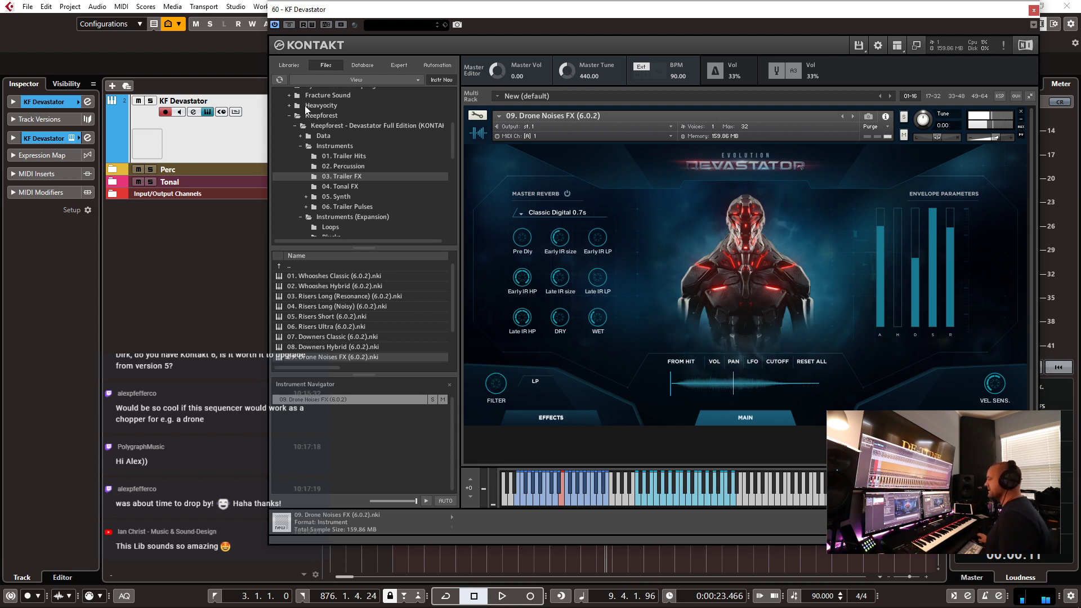
- Replace the Drone Noises FX patch with 02. Alarms (6.0.2).nki from the 04. Tonal FX folder
click(344, 186)
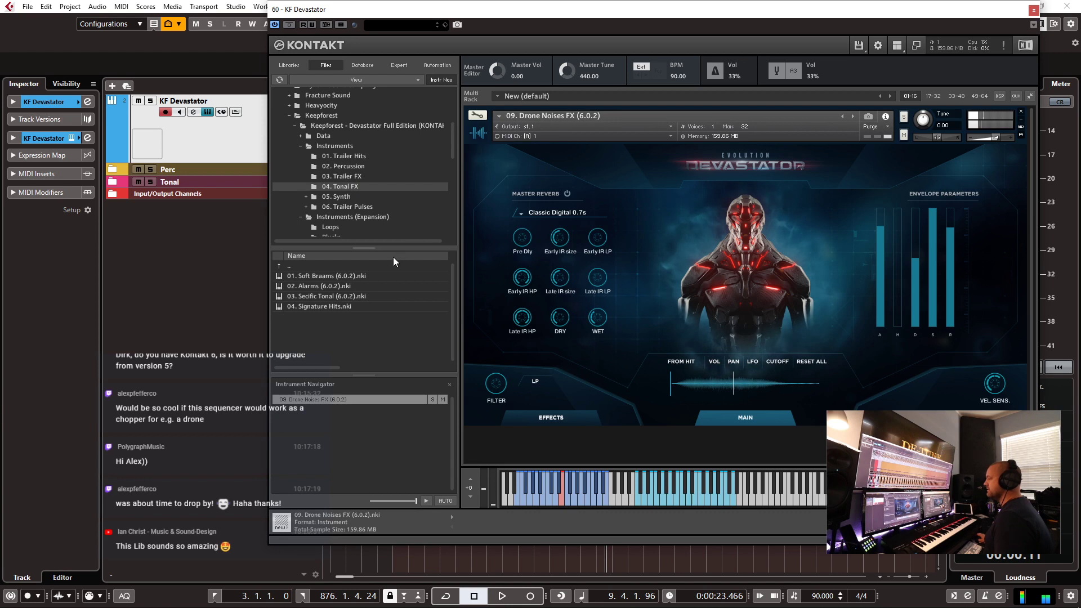
drag(315, 286, 697, 269)
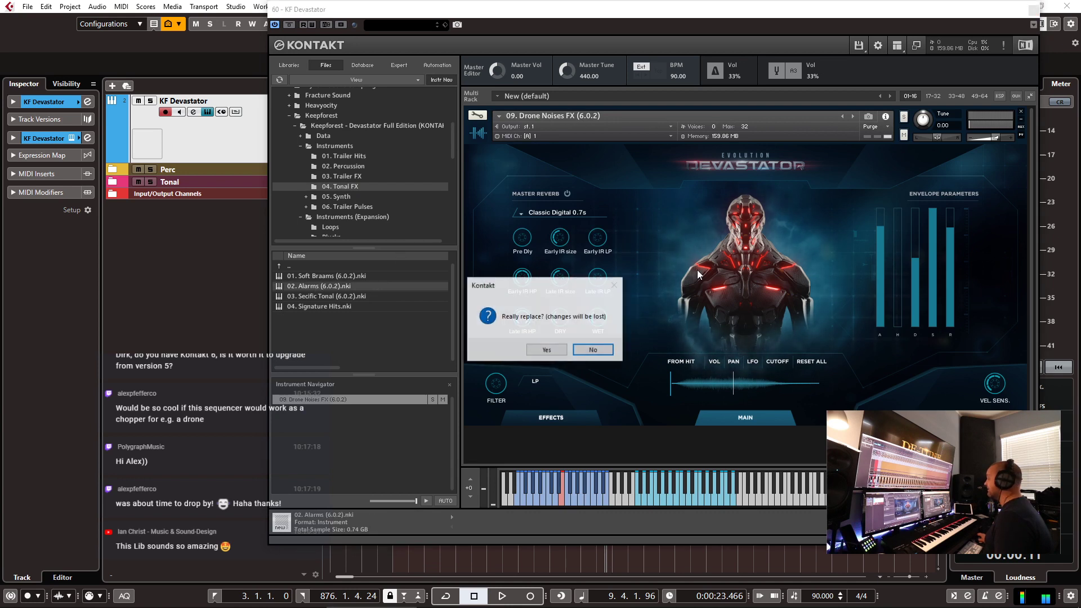
click(542, 350)
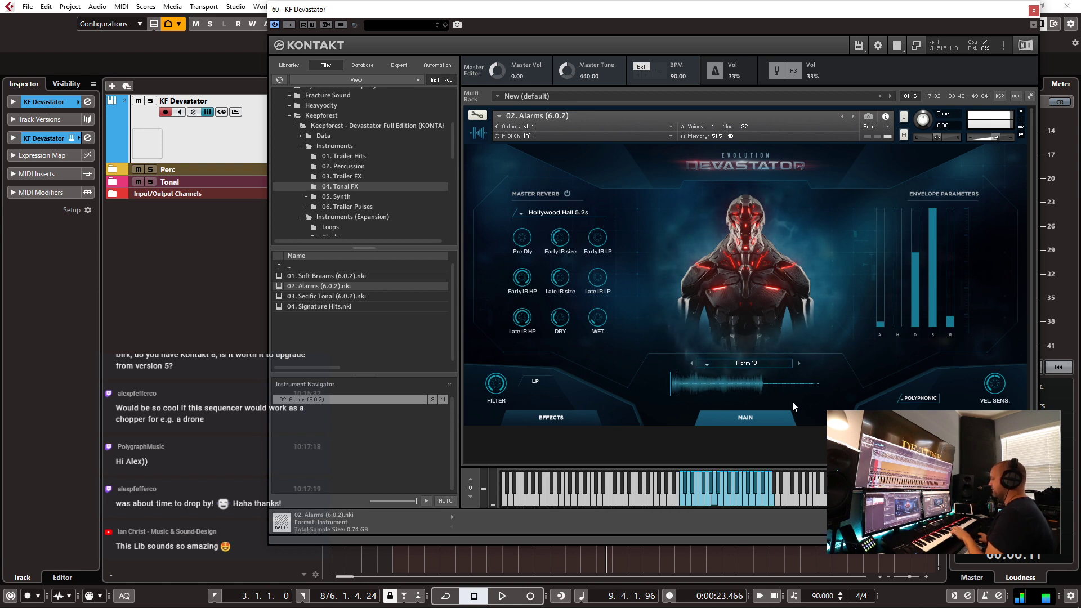
- Switch the Alarms patch's sound to Alarm 7, and then to Alarm 3
click(755, 364)
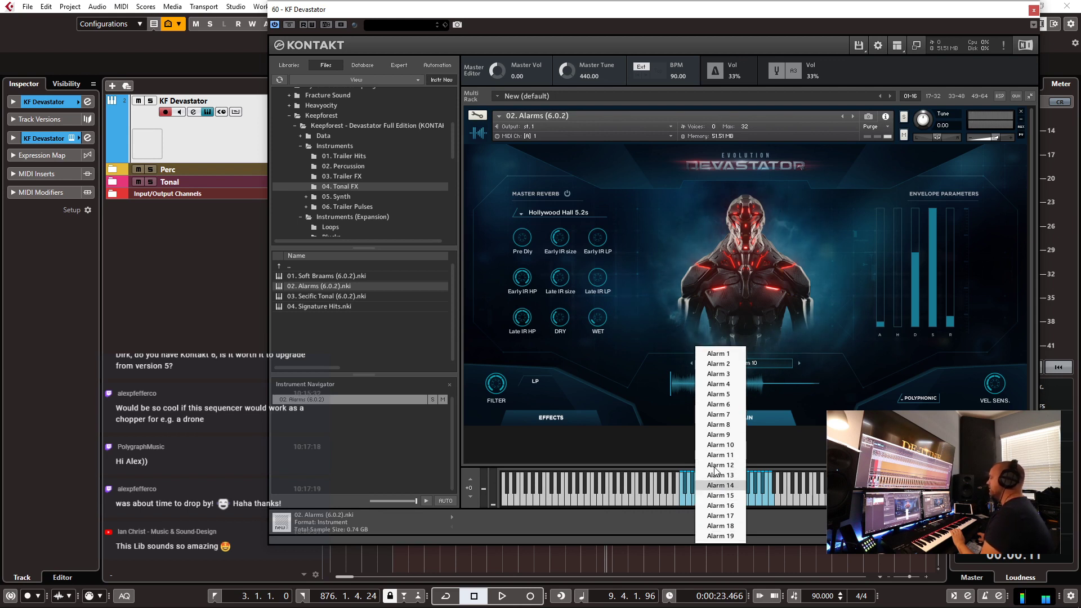
click(731, 414)
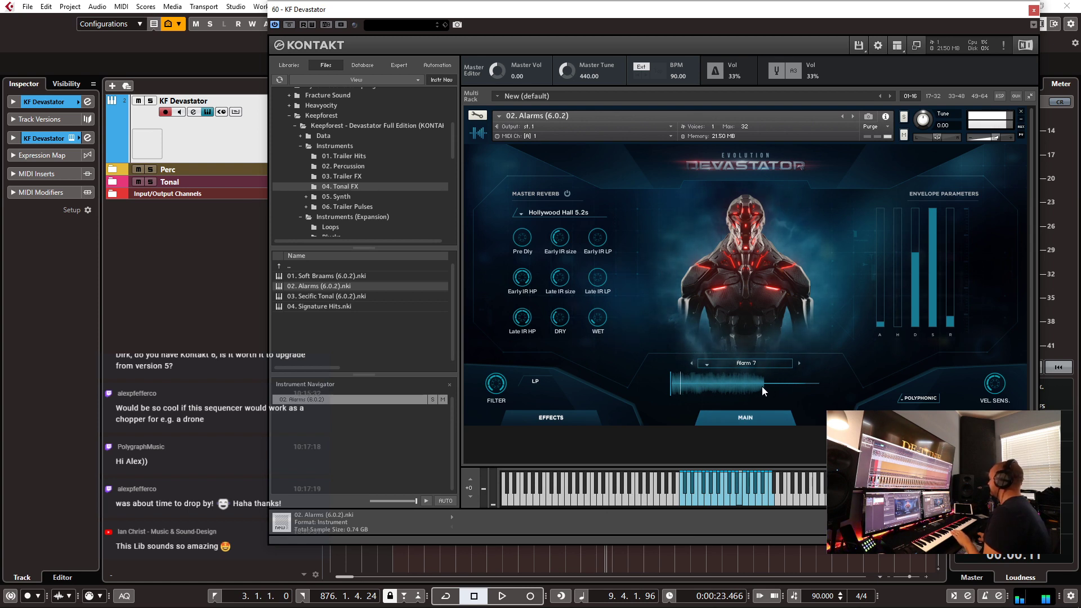
click(735, 363)
click(728, 374)
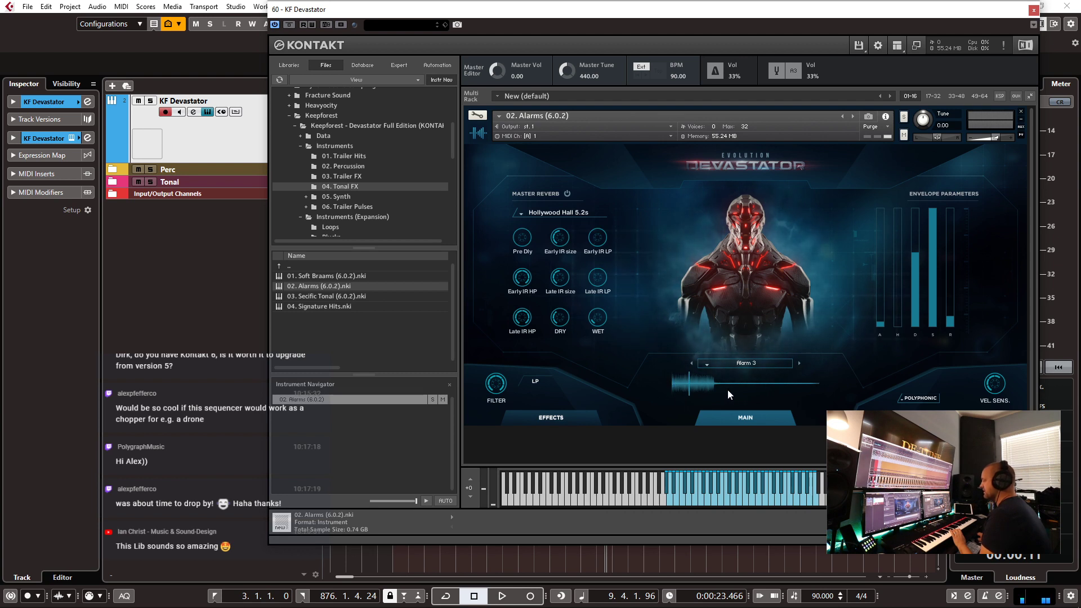
click(683, 389)
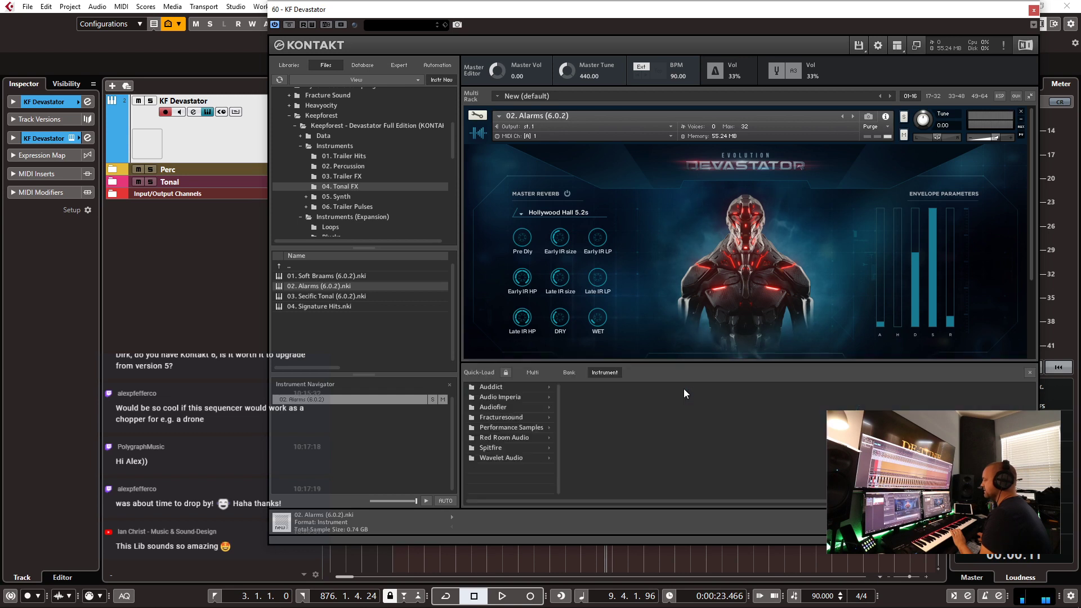
click(674, 348)
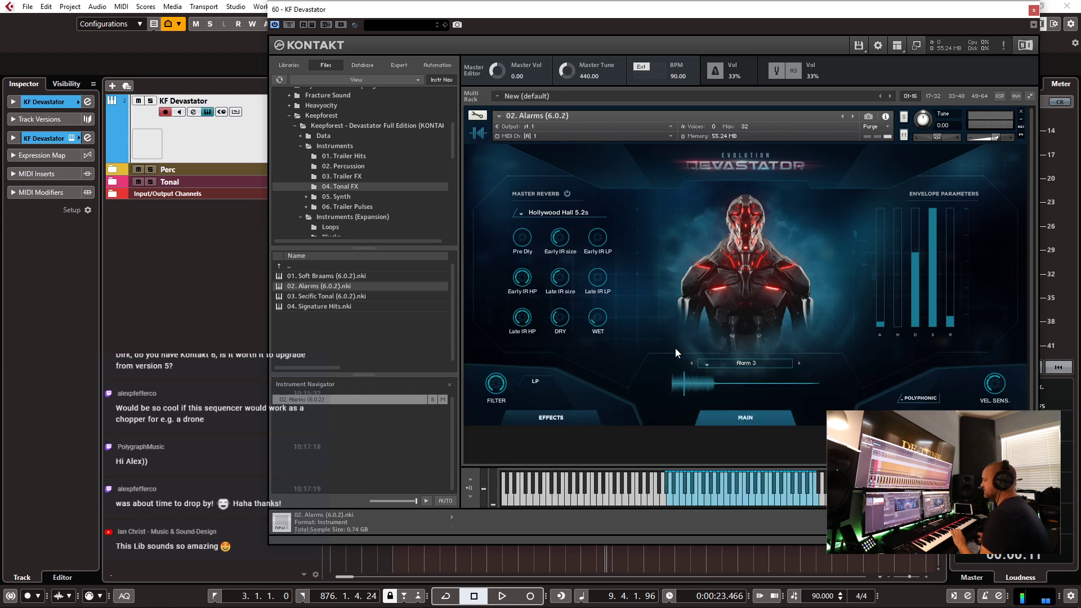
- Switch the Alarms patch's sound to Alarm 7, and then to Alarm 17
right_click(684, 384)
click(701, 390)
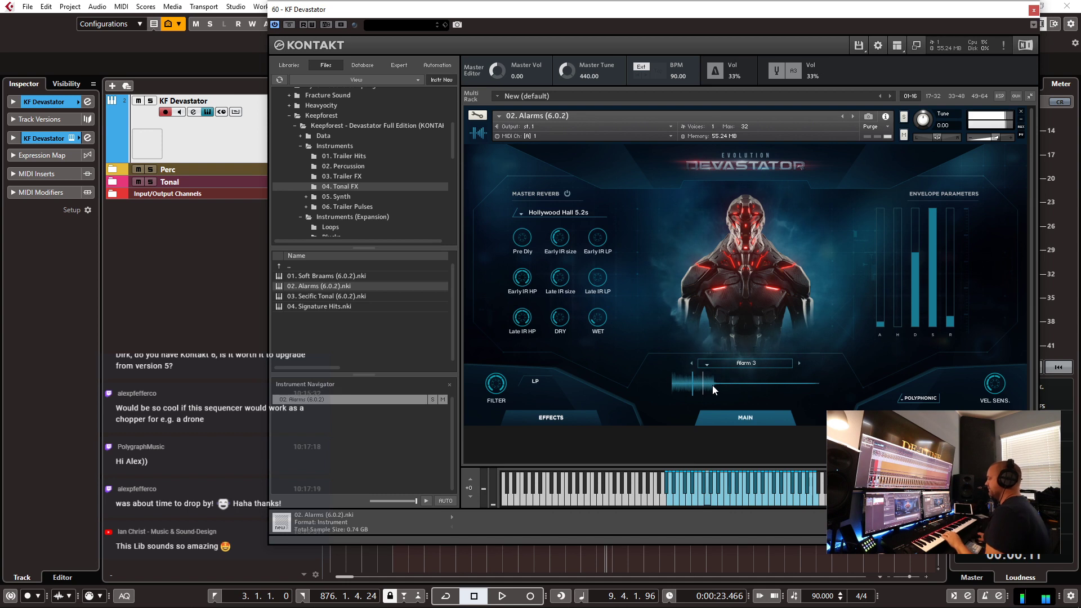
click(734, 365)
click(732, 414)
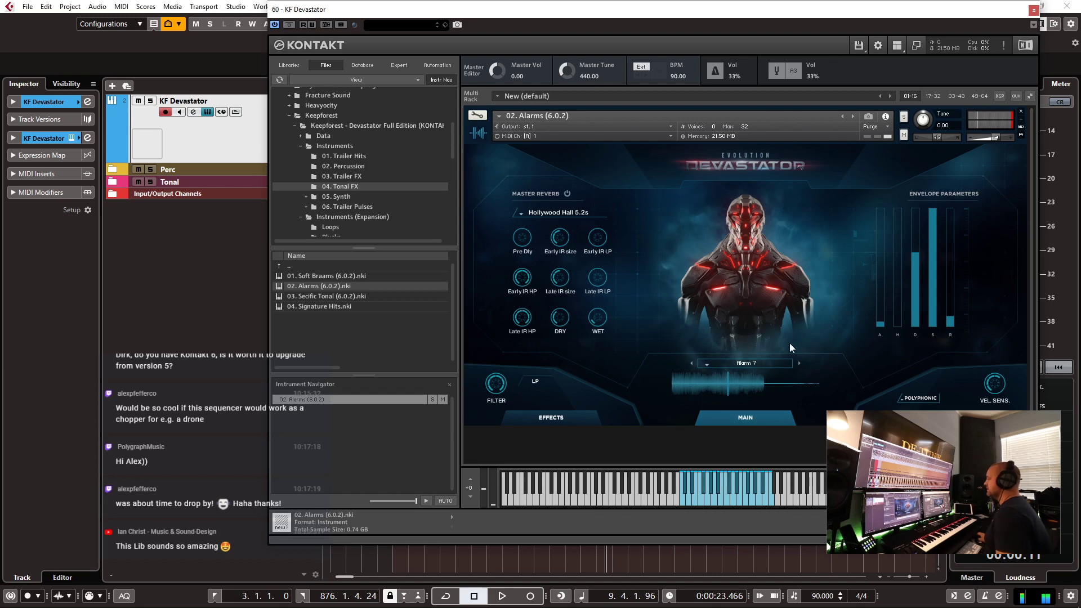
click(766, 363)
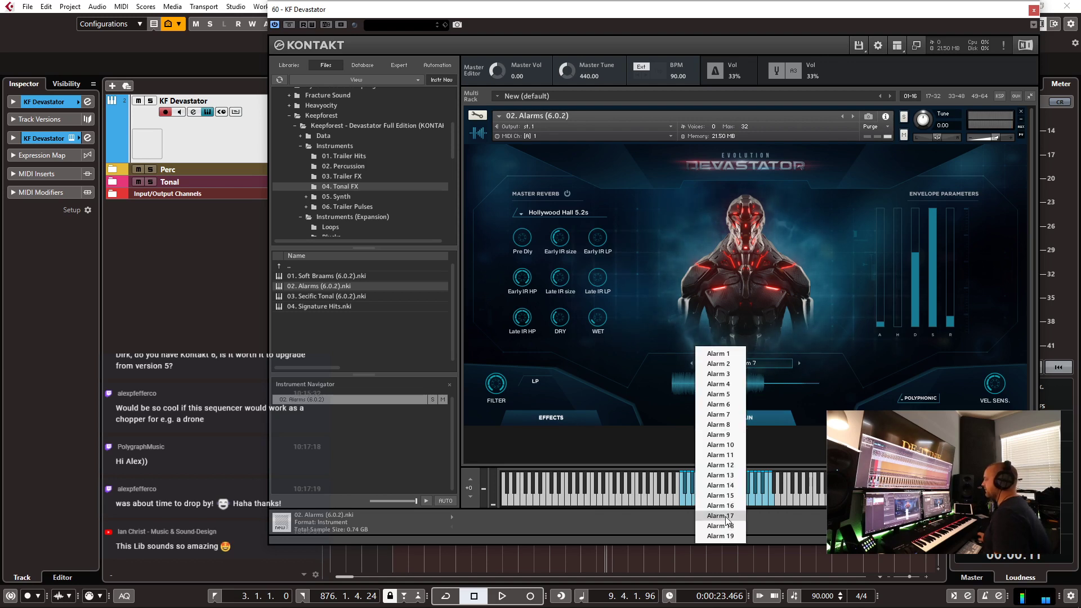
click(718, 516)
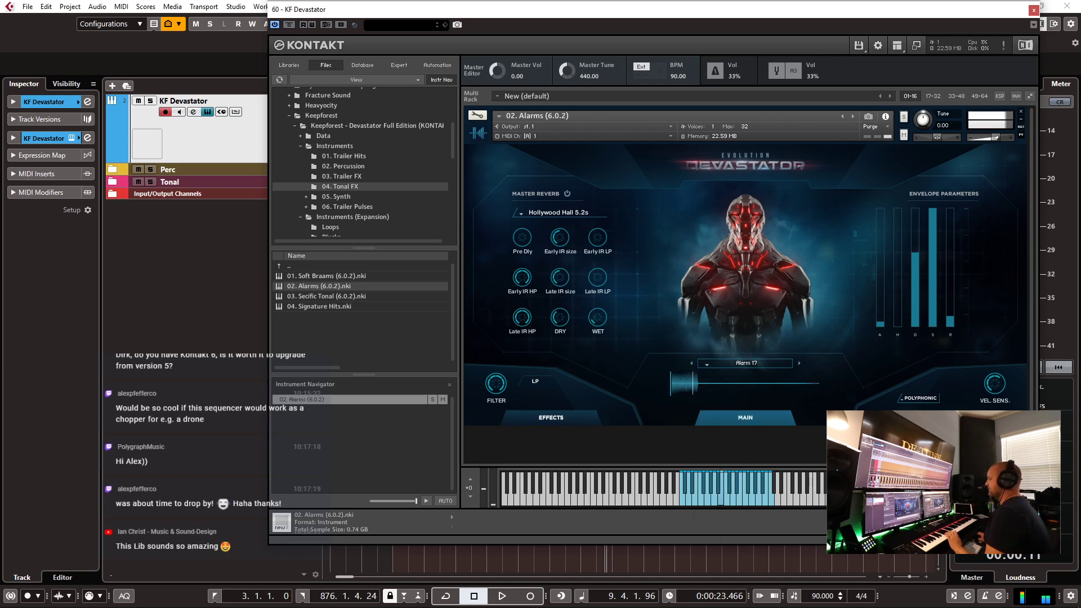
- Replace the Alarms patch with 03. Secific Tonal (6.0.2).nki and select its Specific Tonal 6 sound
double_click(325, 296)
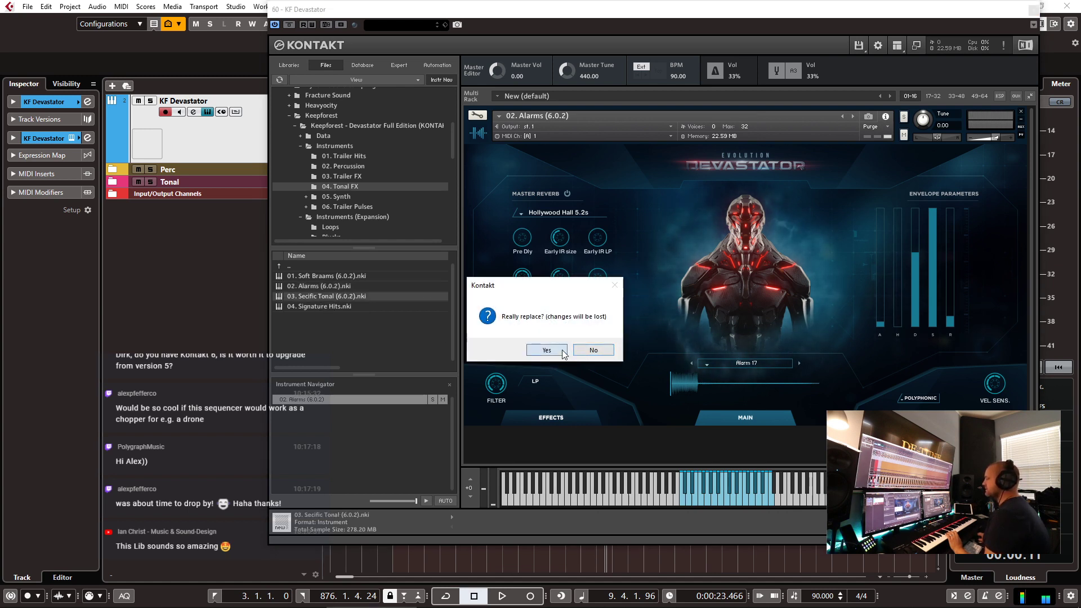
click(562, 351)
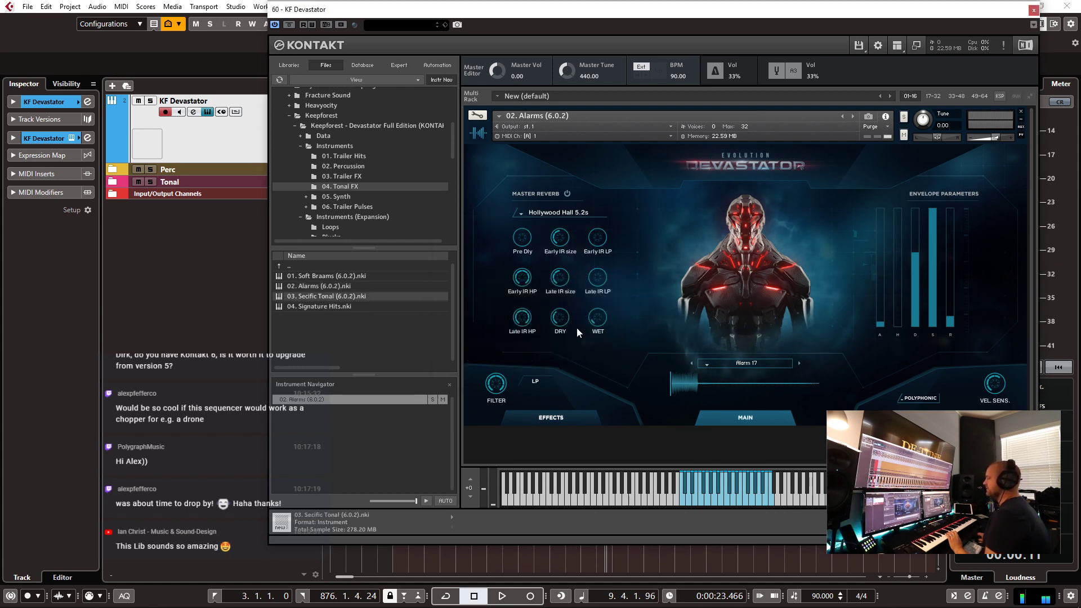
click(732, 363)
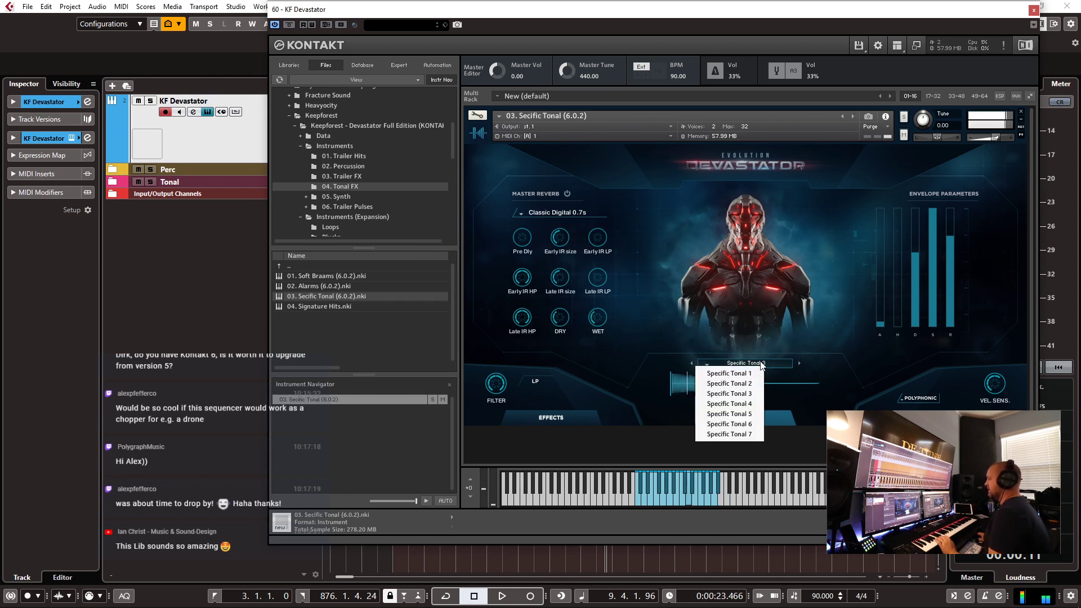
click(732, 424)
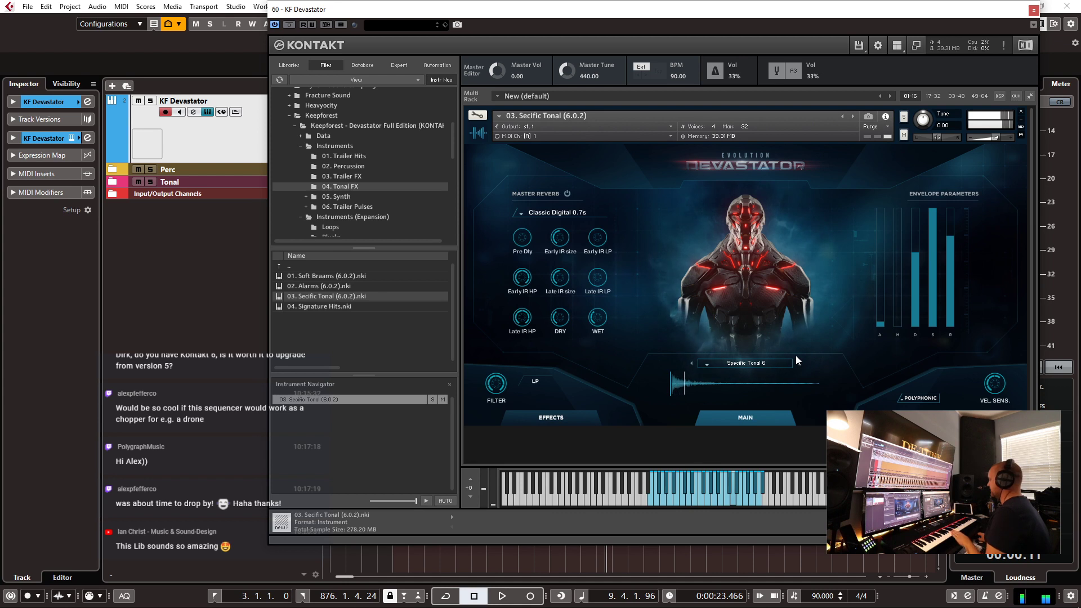
- Load 04. Signature Hits.nki, and then replace it with 02. Hard Bass (6.0.2).nki from the 05. Synth folder
click(337, 307)
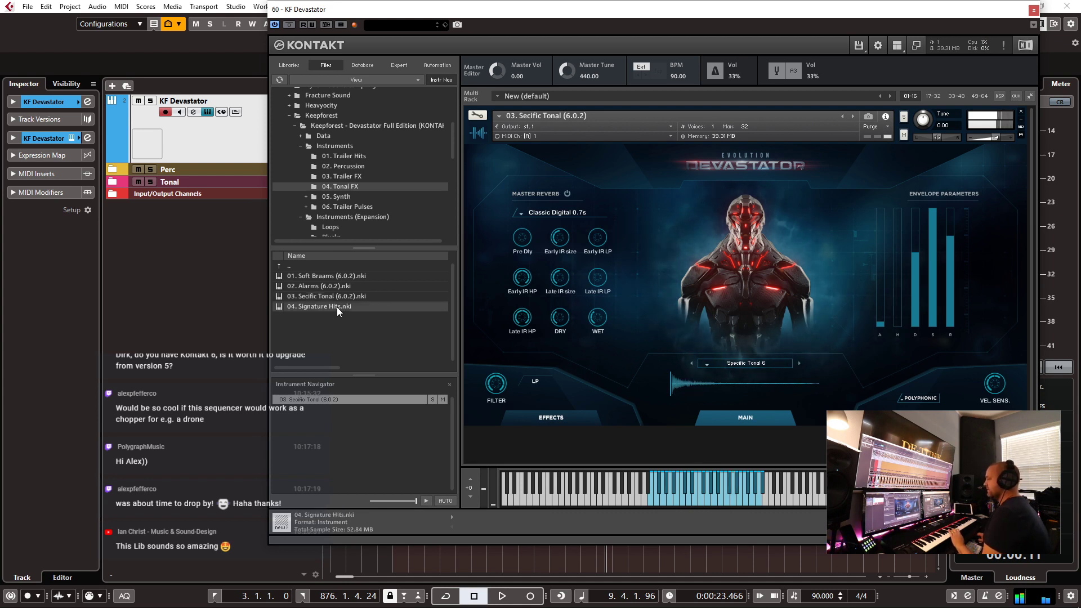
click(546, 347)
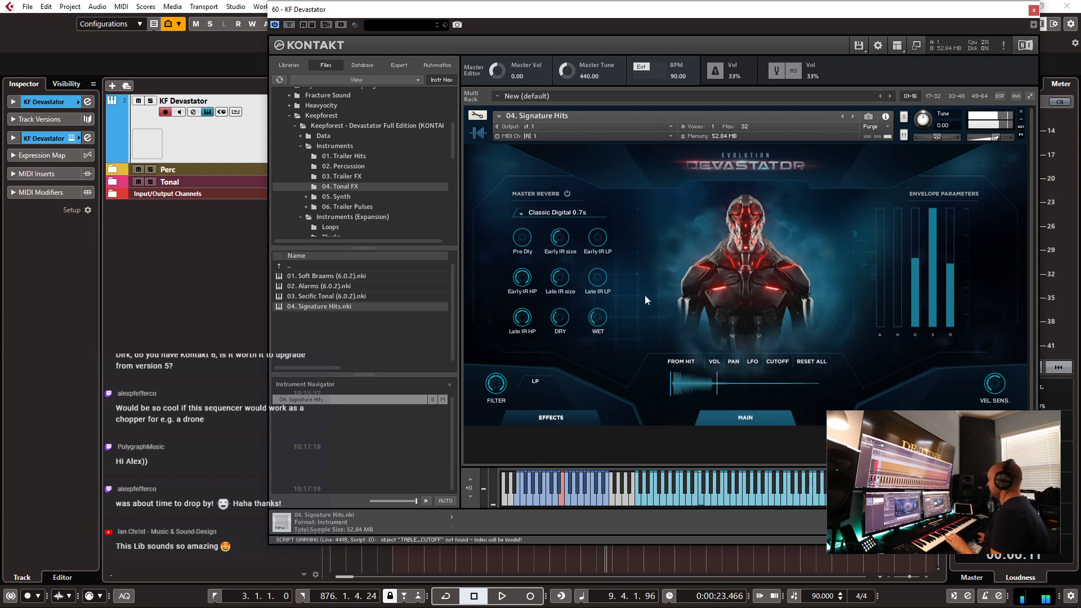
click(353, 197)
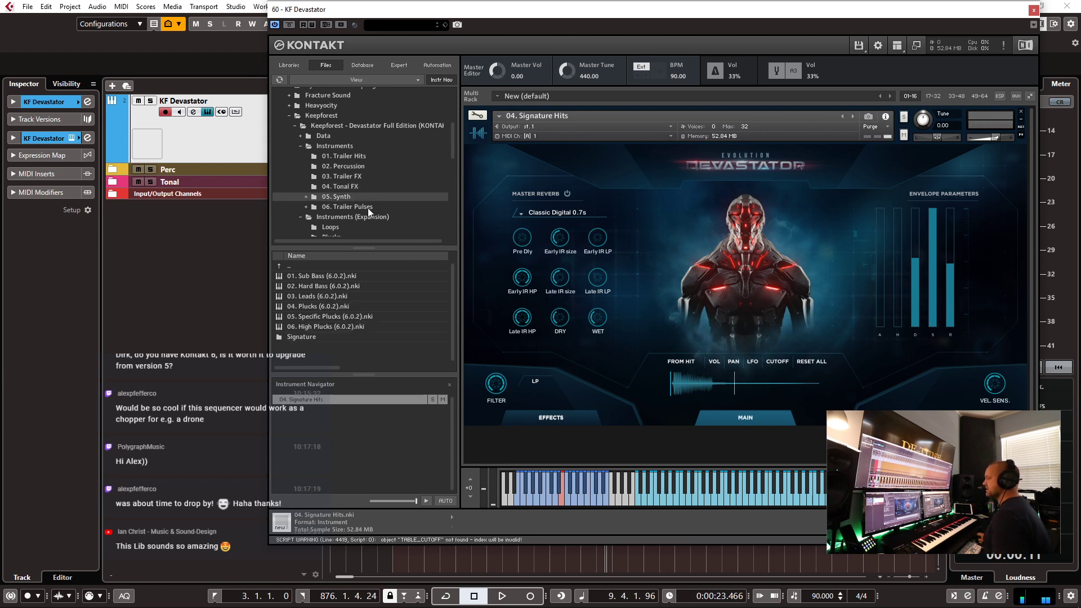
drag(325, 286, 680, 244)
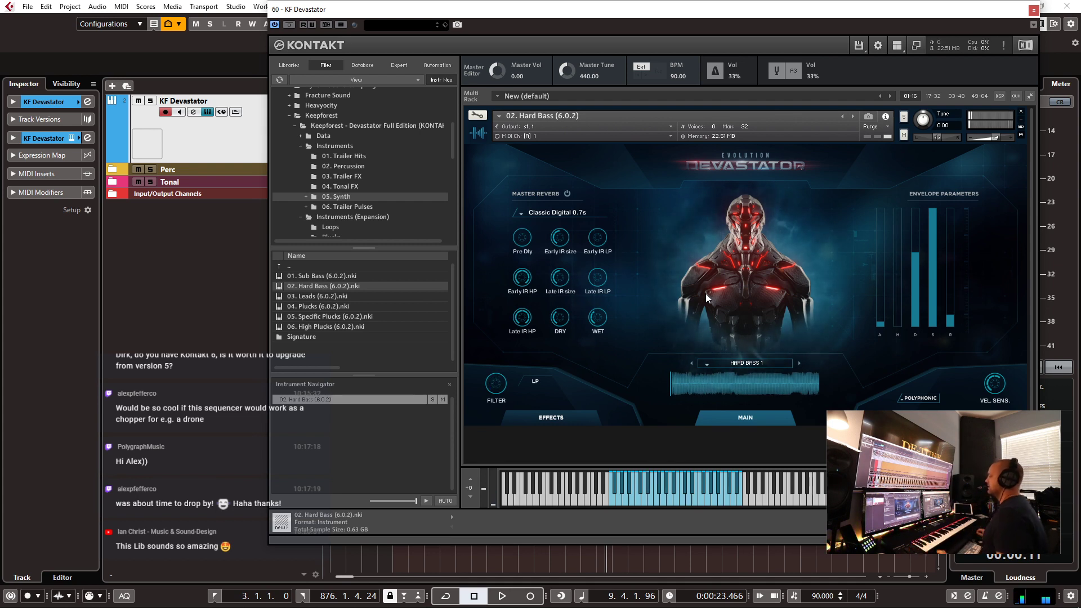
- Replace the Hard Bass patch with 06. High Plucks (6.0.2).nki and select its HIGH PLUCK 8 sound
double_click(337, 328)
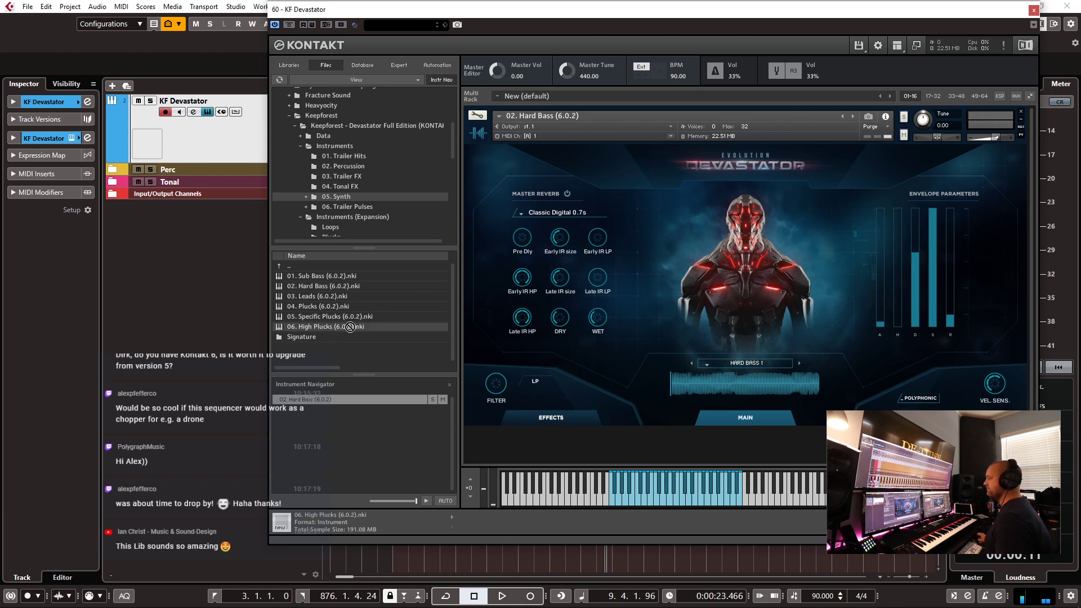
click(547, 350)
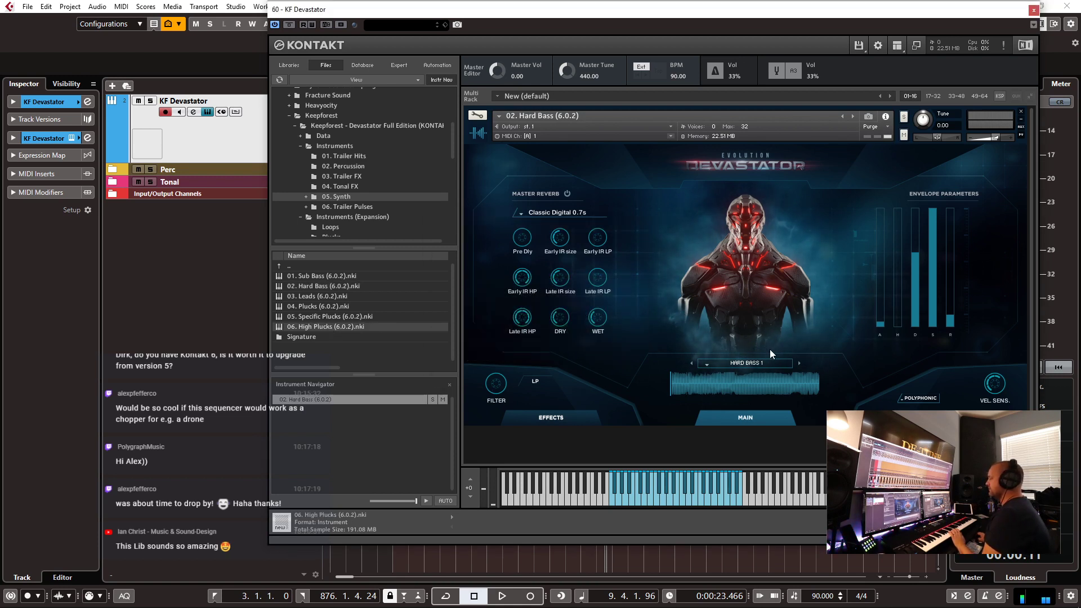
click(766, 363)
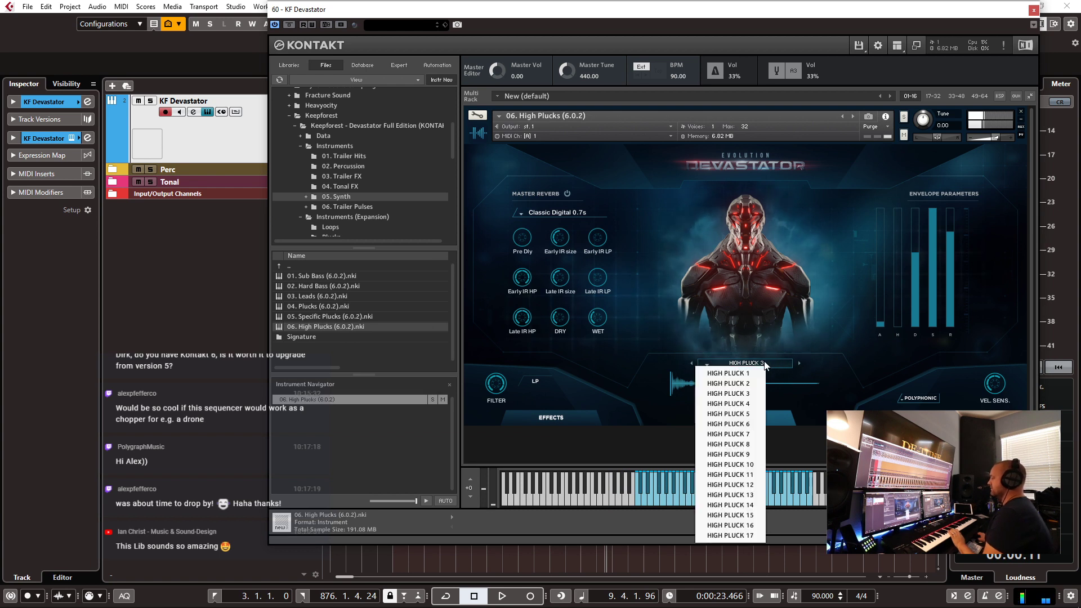
click(736, 444)
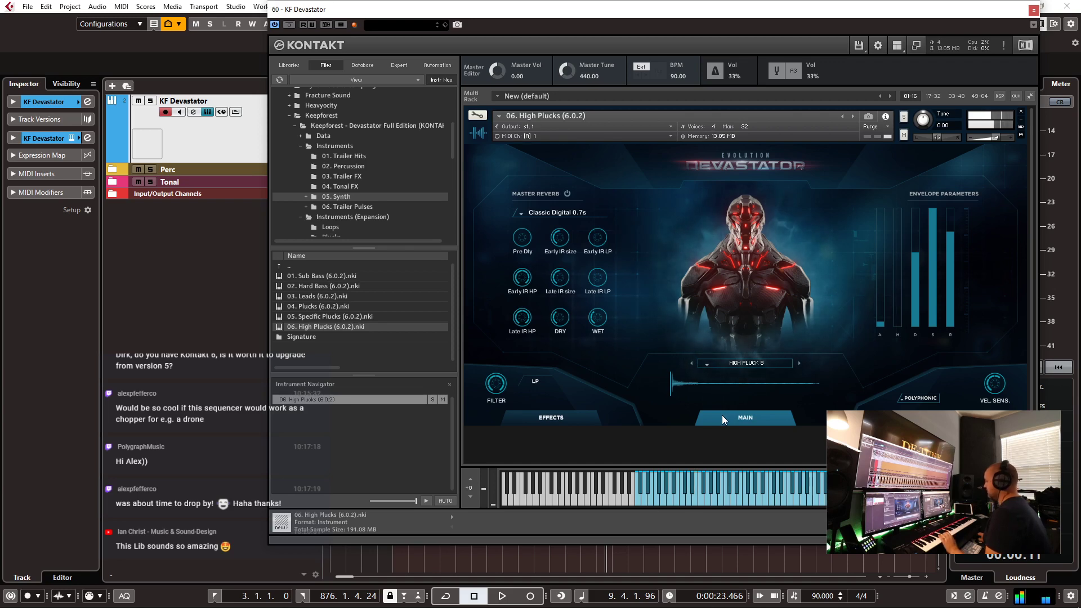
- Set the master reverb to Noise Tail 12, switch it on and adjust its wet level
click(575, 214)
click(562, 443)
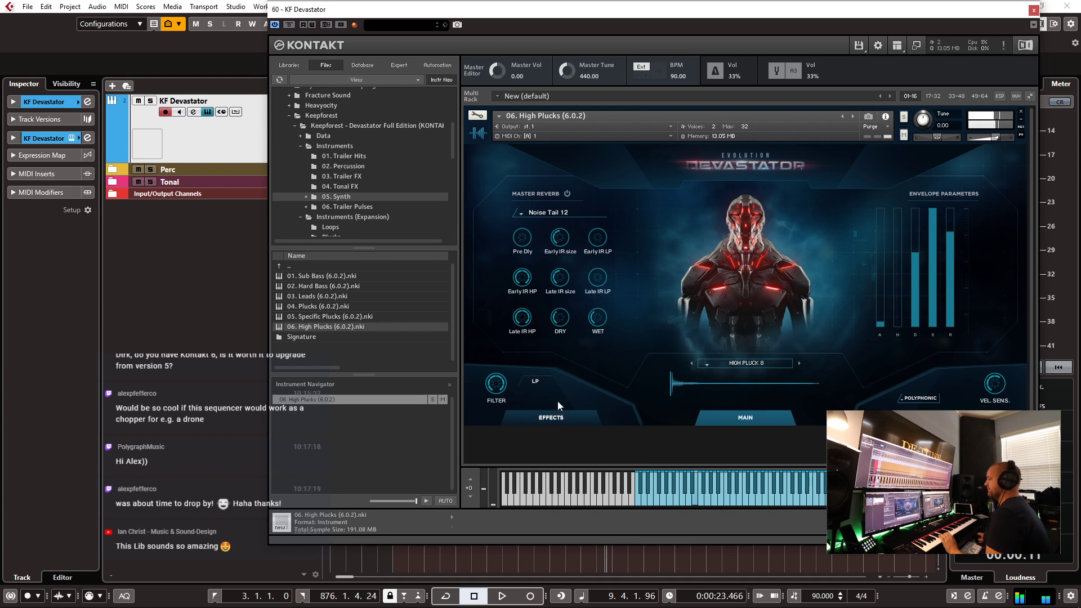
click(567, 195)
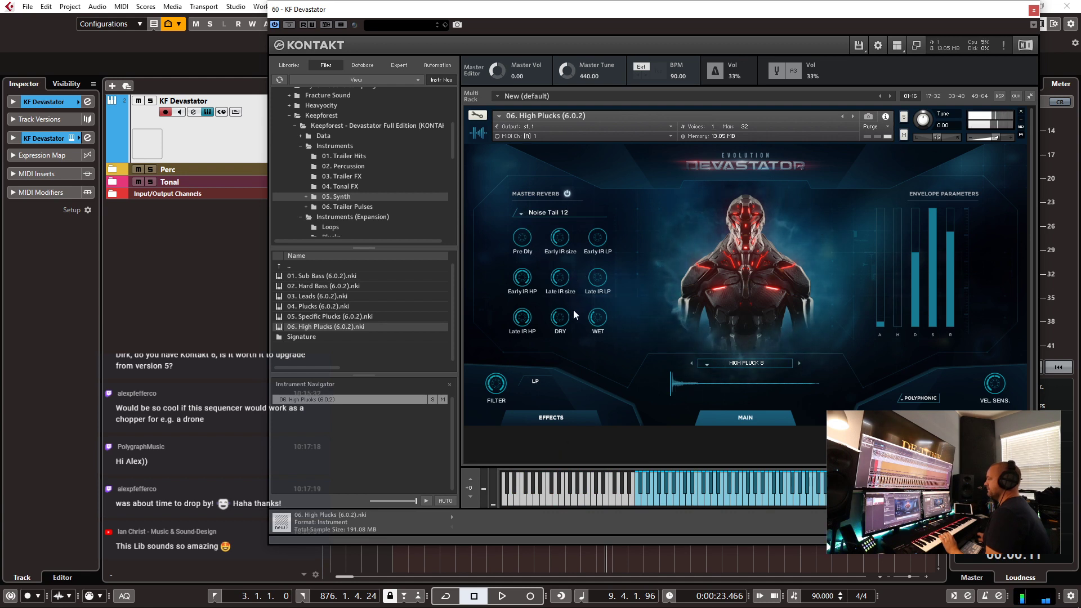
click(595, 319)
drag(596, 321, 590, 323)
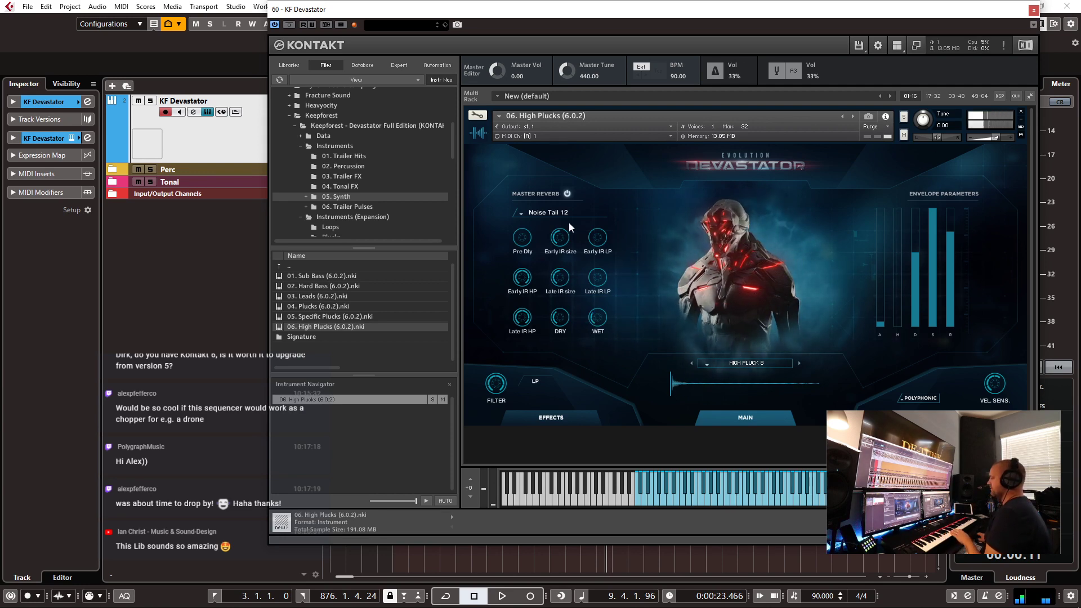
- Try the master reverb presets Valley, Wide, Forest 30m and Church 3, and settle on Noise Tail 17
click(542, 212)
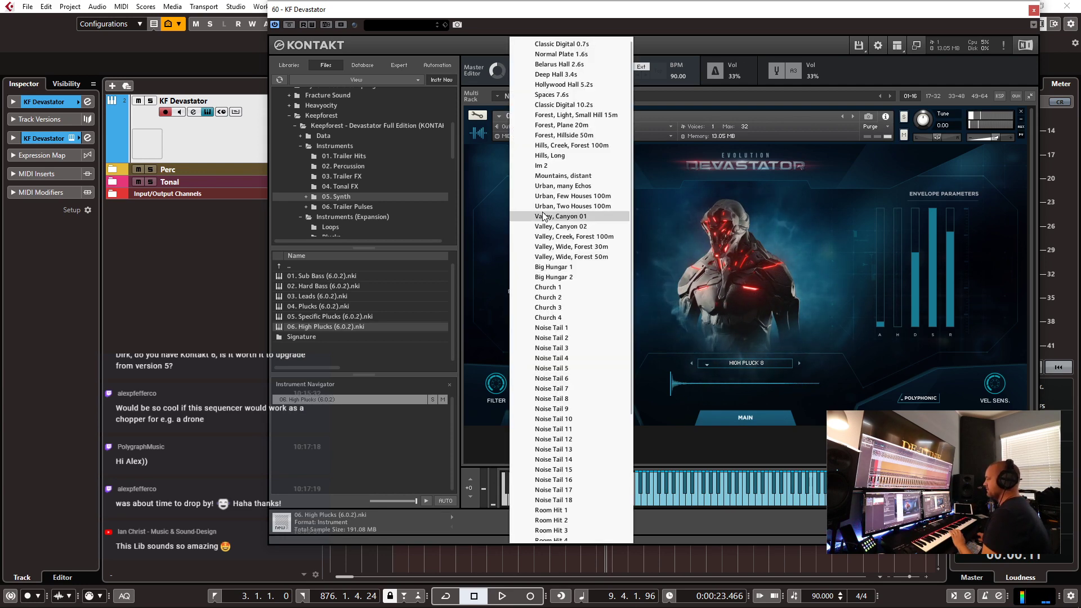
click(568, 246)
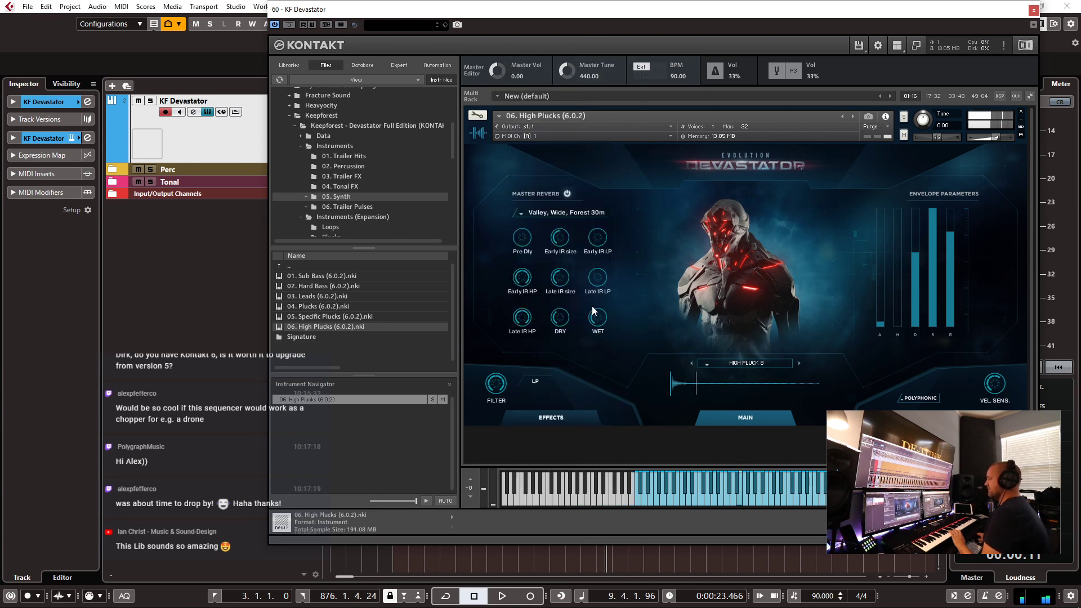
click(568, 214)
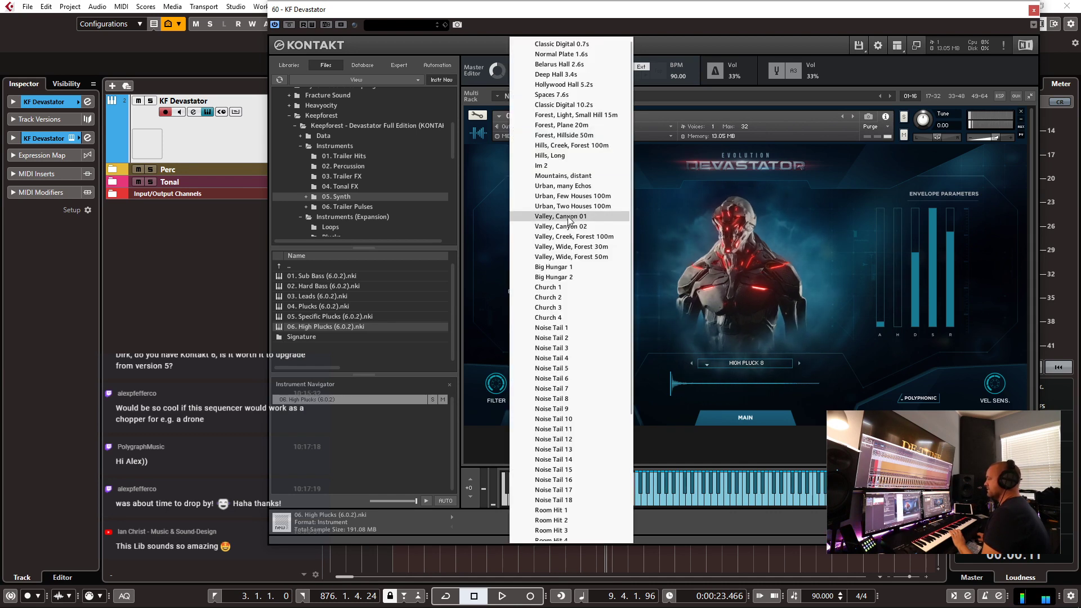
click(569, 308)
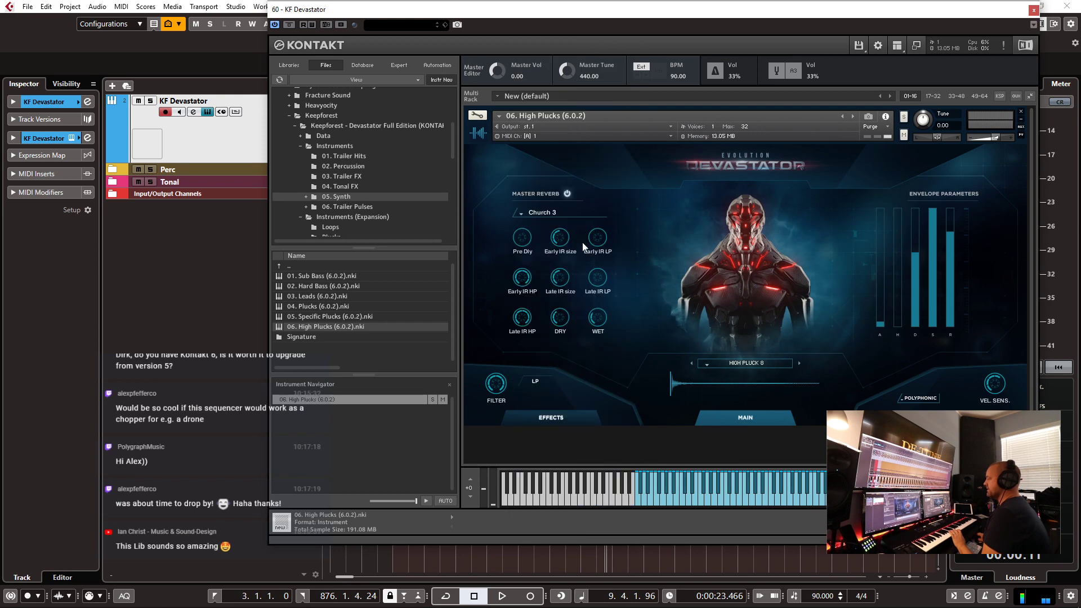
click(558, 211)
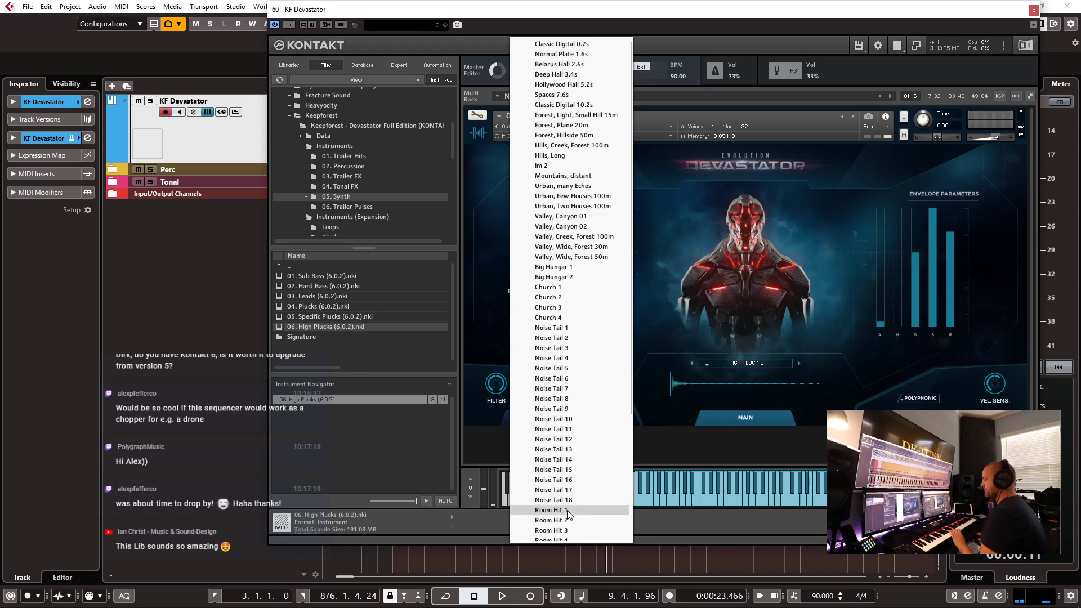
click(571, 489)
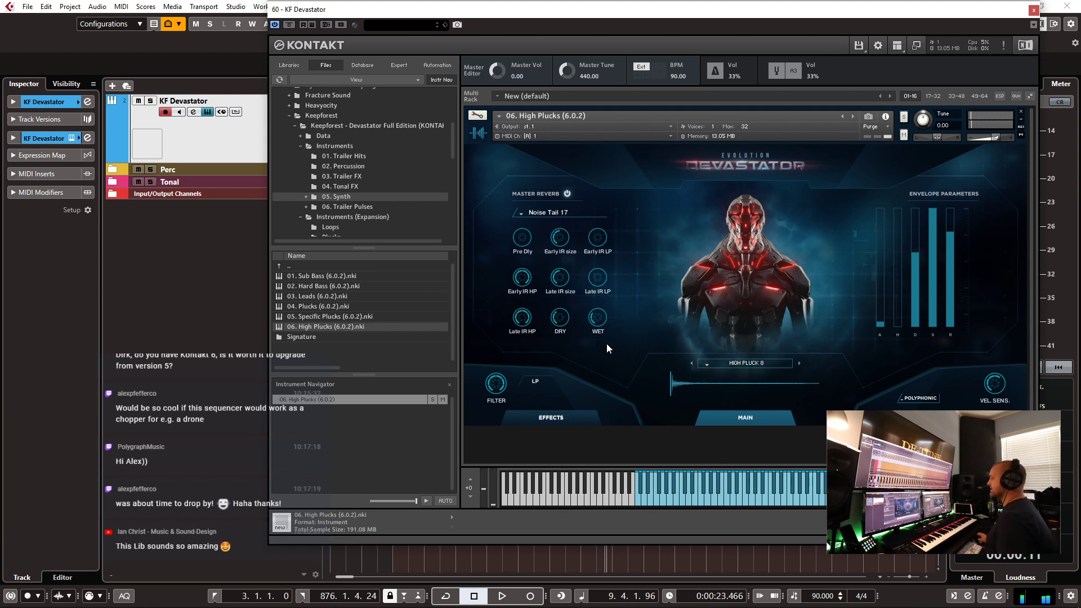
- Switch the High Plucks patch's sound to HIGH PLUCK 3, and then to HIGH PLUCK 14
click(743, 363)
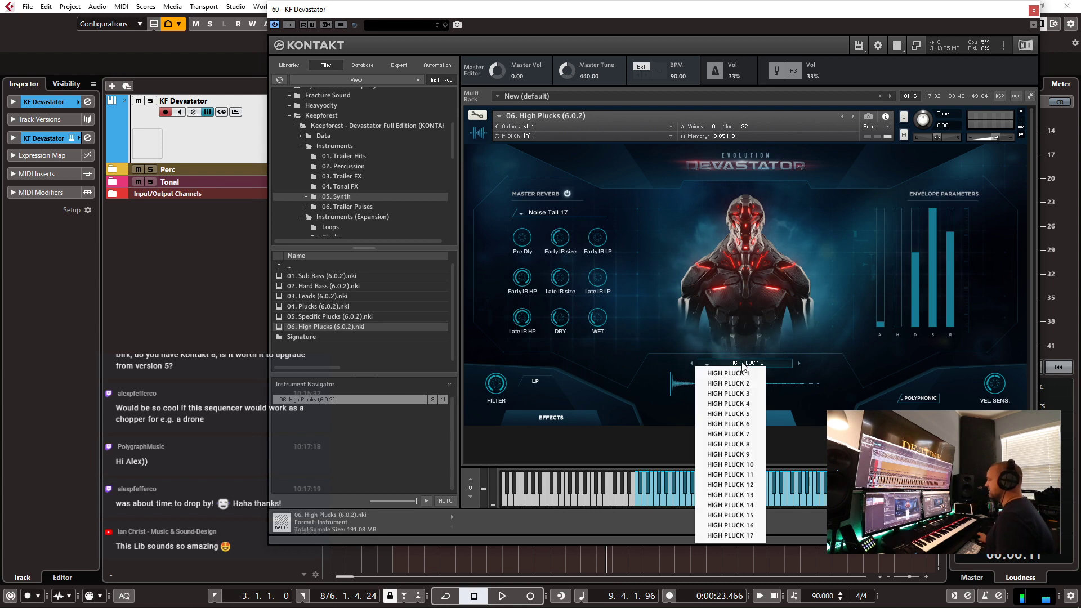
click(735, 394)
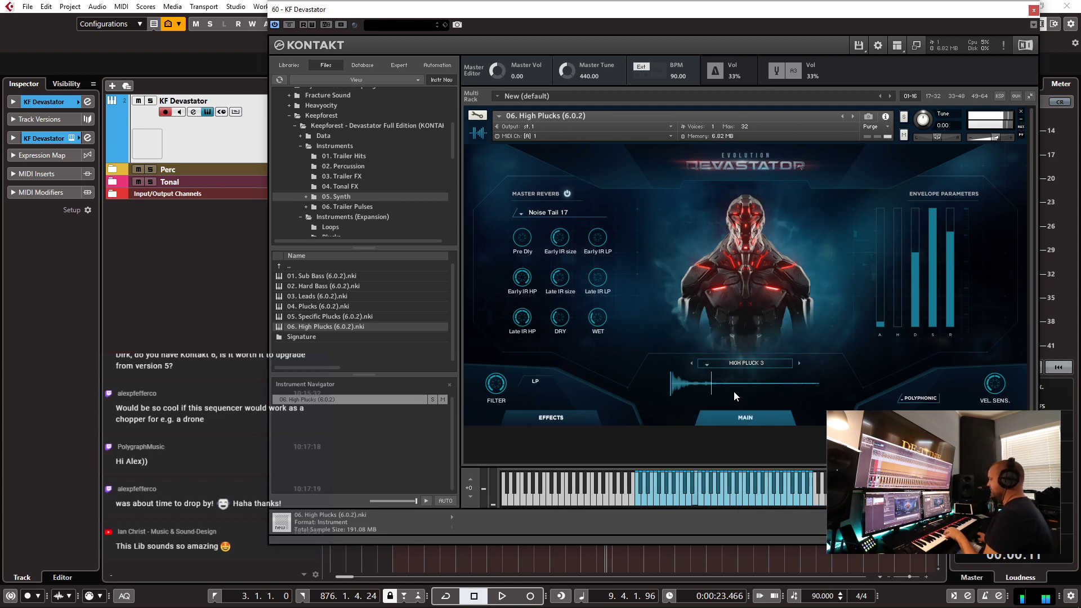
click(739, 361)
click(749, 505)
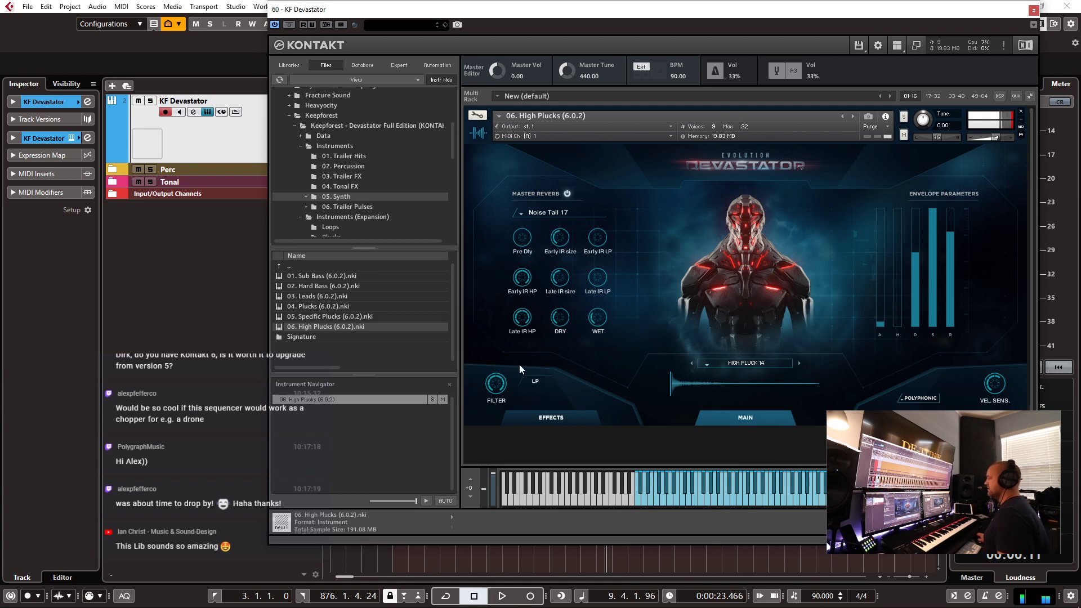
- Replace the High Plucks patch with Signature Hybrid Lead + Plack 05.nki from the Signature subfolder of 05. Synth
double_click(319, 337)
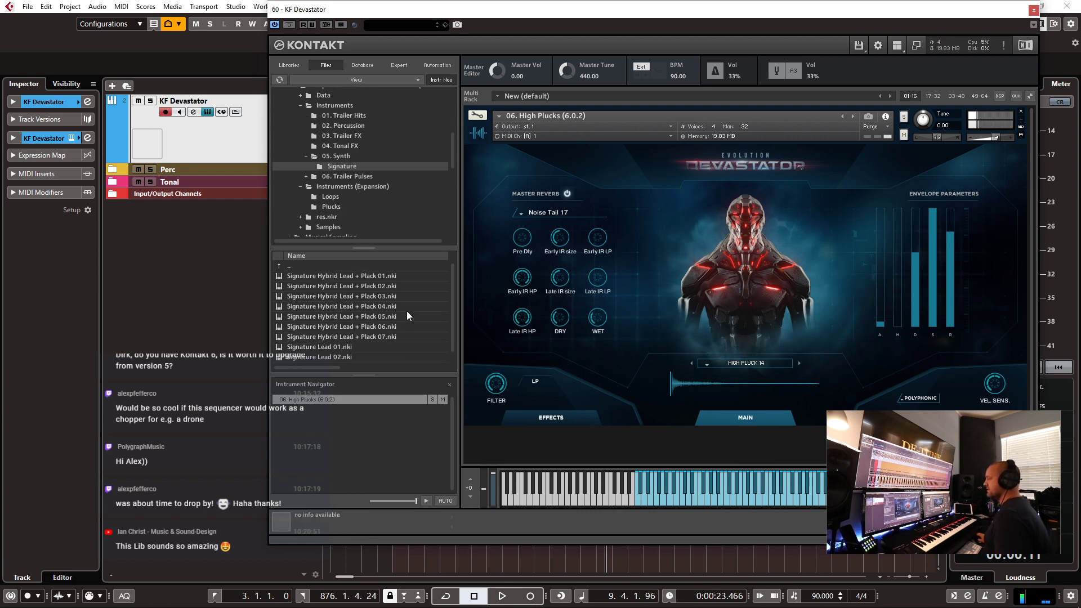
scroll(380, 295, down, 1)
scroll(373, 313, up, 1)
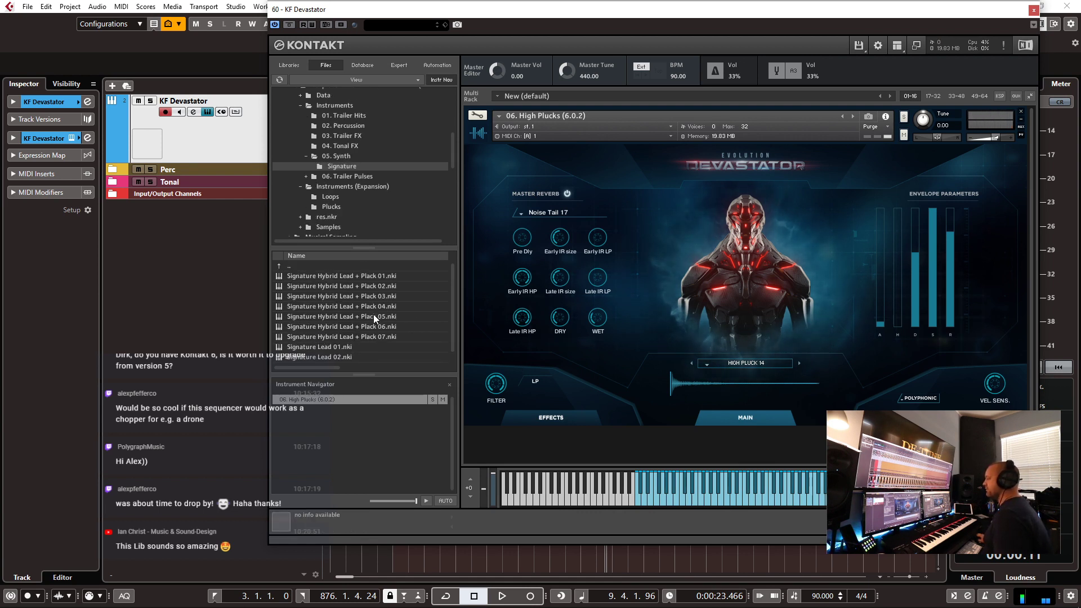
double_click(321, 314)
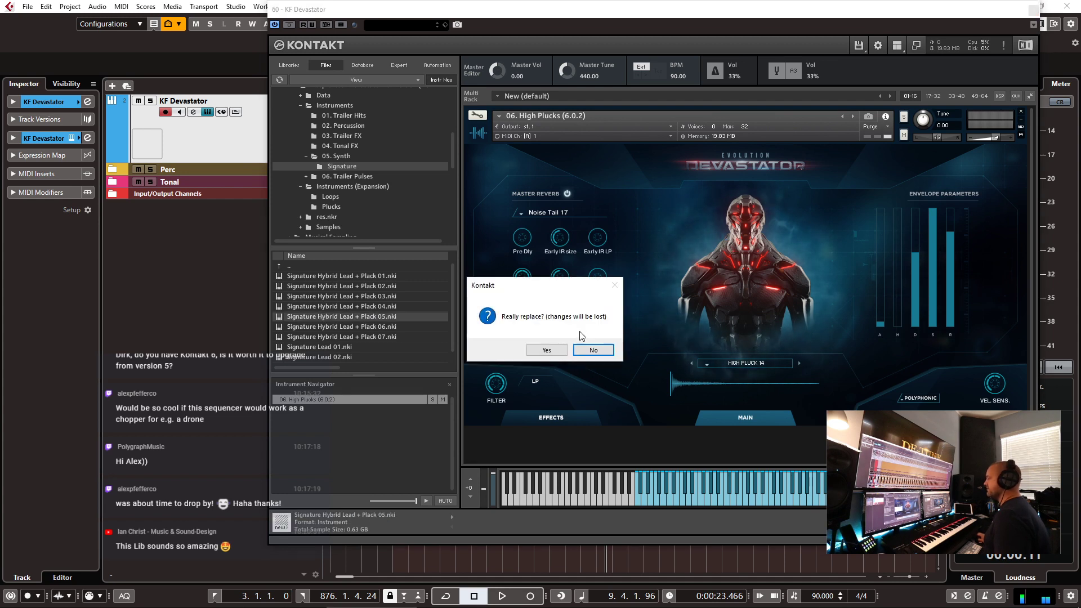
click(547, 350)
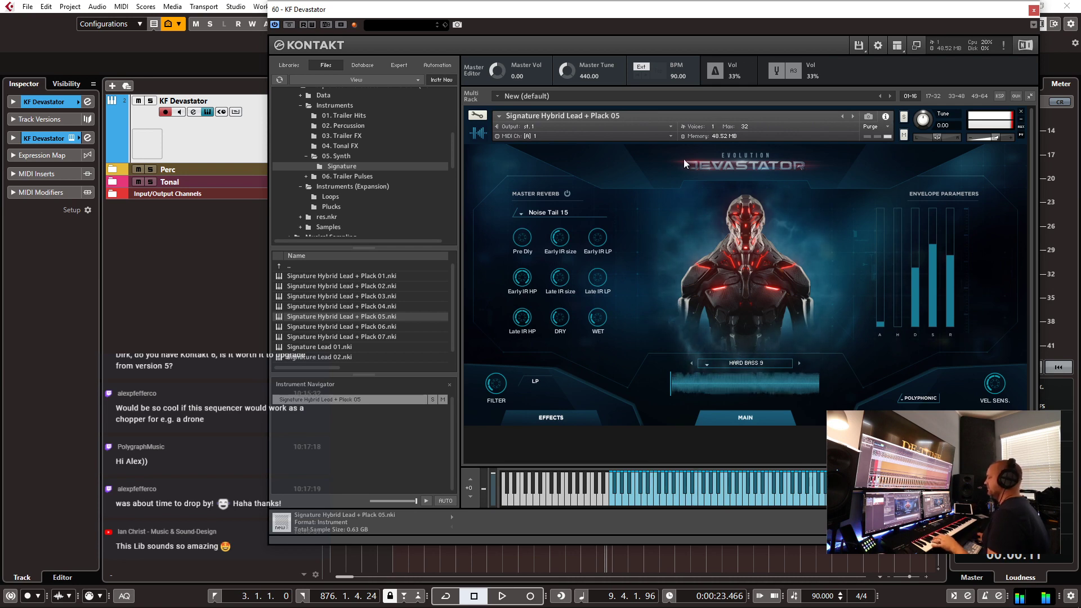
- Advance the loaded instrument to Signature Hybrid Lead + Plack 06, and then to Signature Hybrid Lead + Plack 07
click(852, 116)
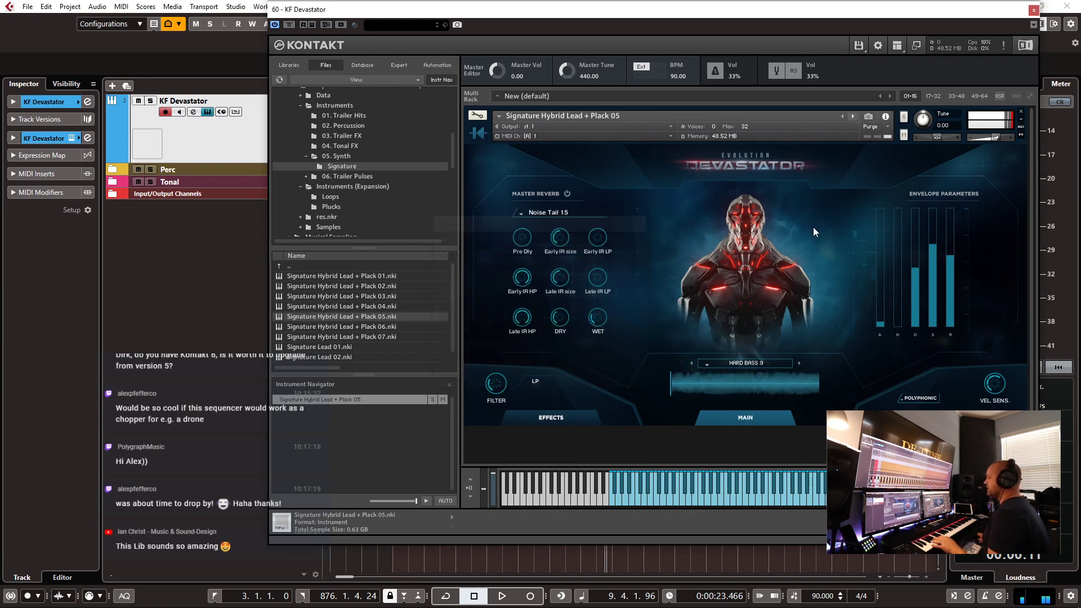
click(797, 241)
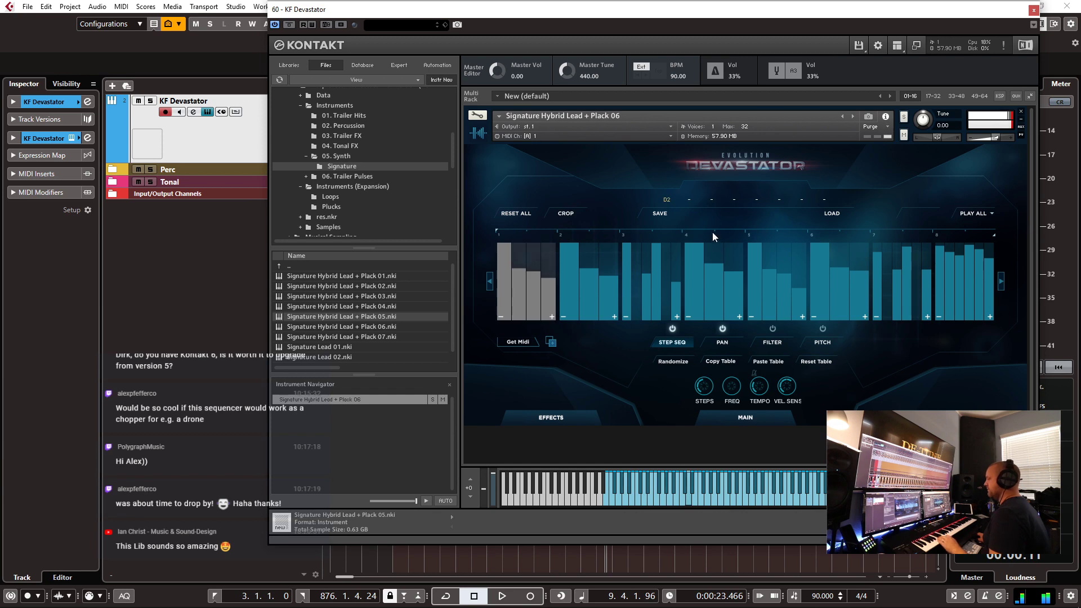
click(853, 117)
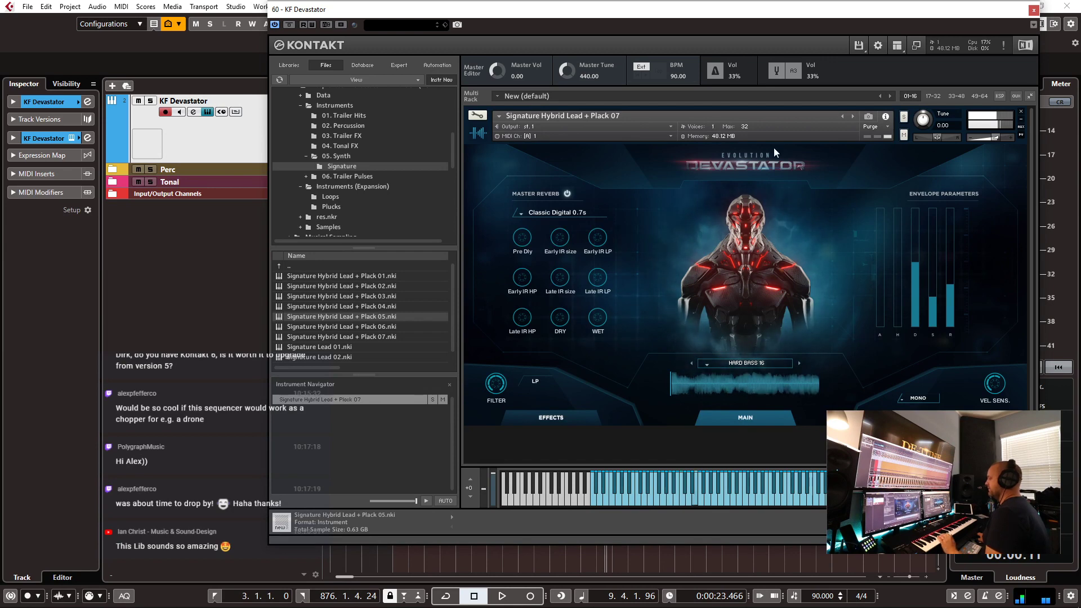
- Advance the loaded instrument to Signature Lead 01, and then replace it with 01. Low Sub Pulses Menu (6.0.2).nki from 06. Trailer Pulses
click(854, 115)
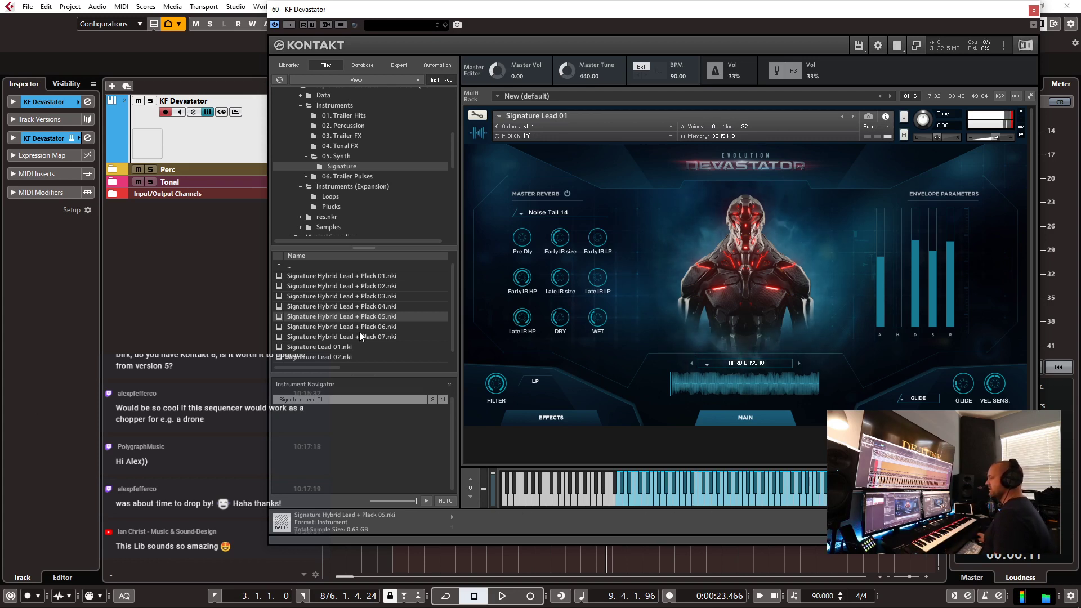
click(366, 176)
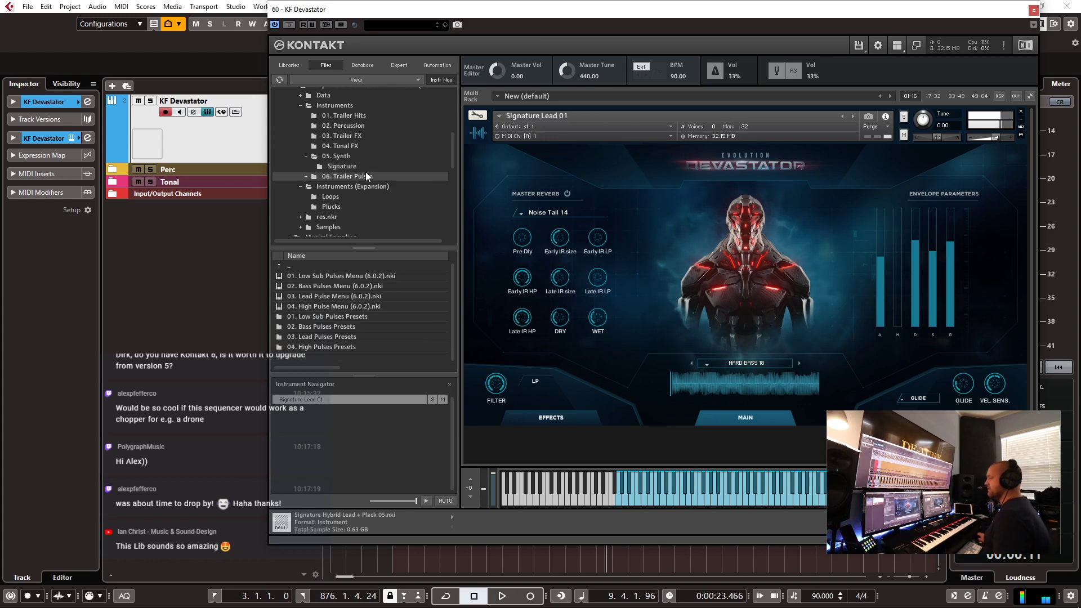
click(329, 276)
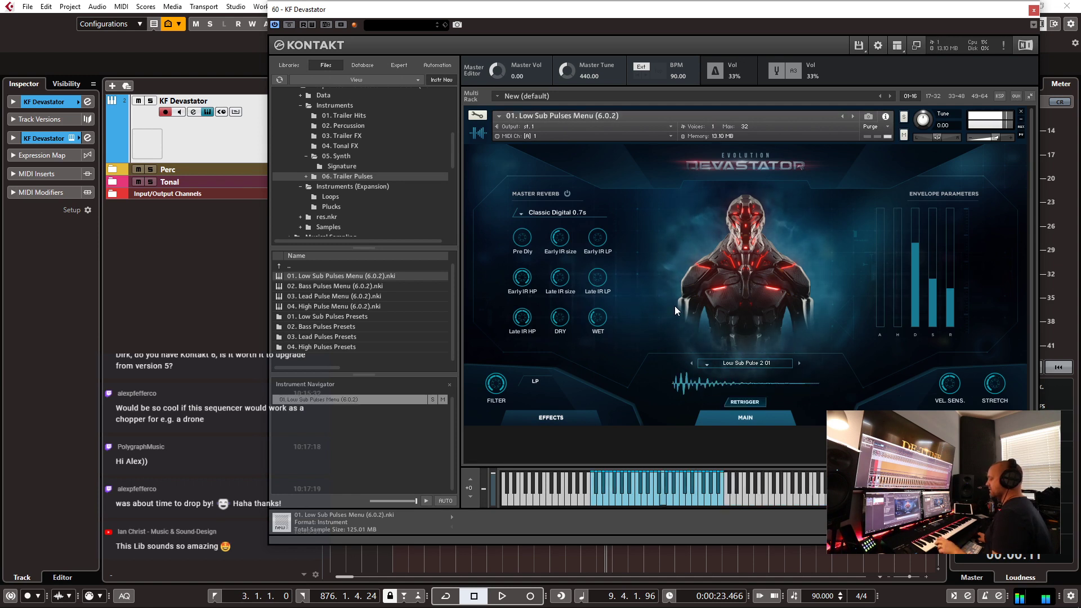
- Switch the sound to Low Sub Pulse 5 01 and load 14 Low Sub Pulse.nka from 00. Low Sub Rhythm Presets into the step sequencer
click(752, 366)
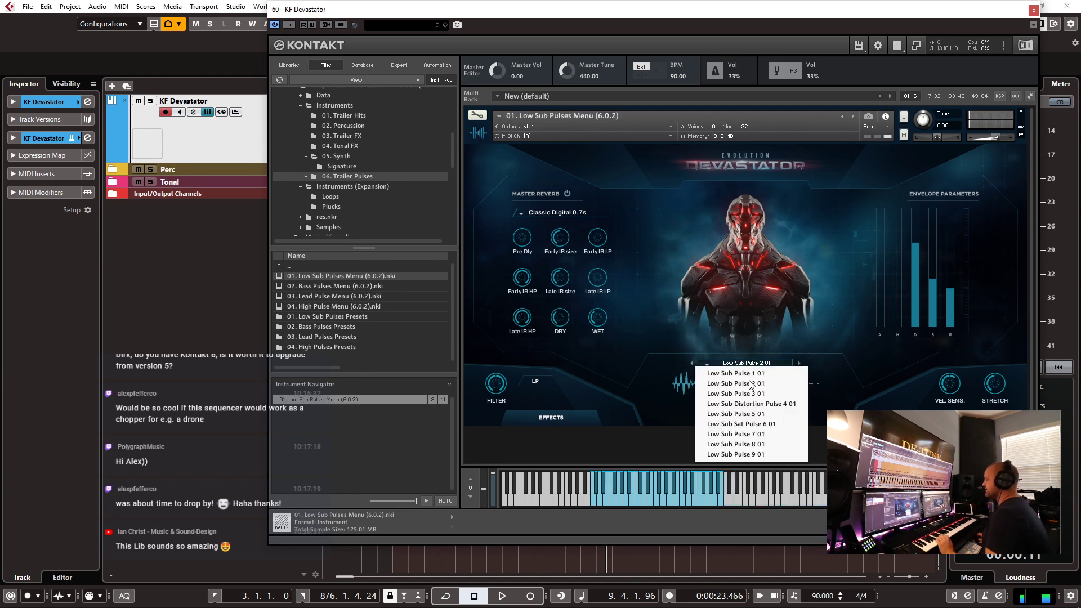
click(754, 411)
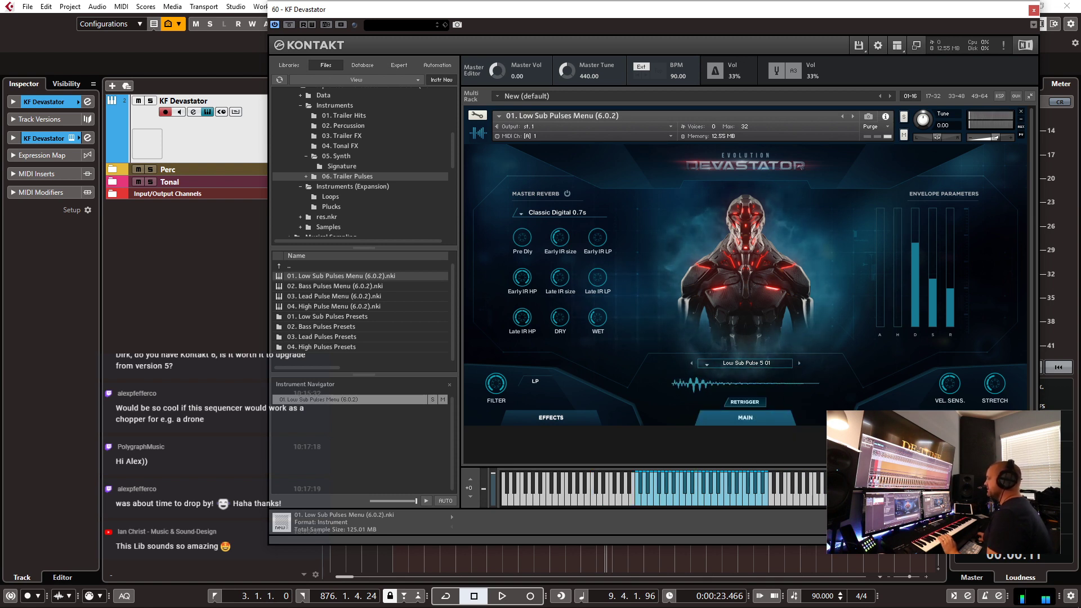
click(746, 385)
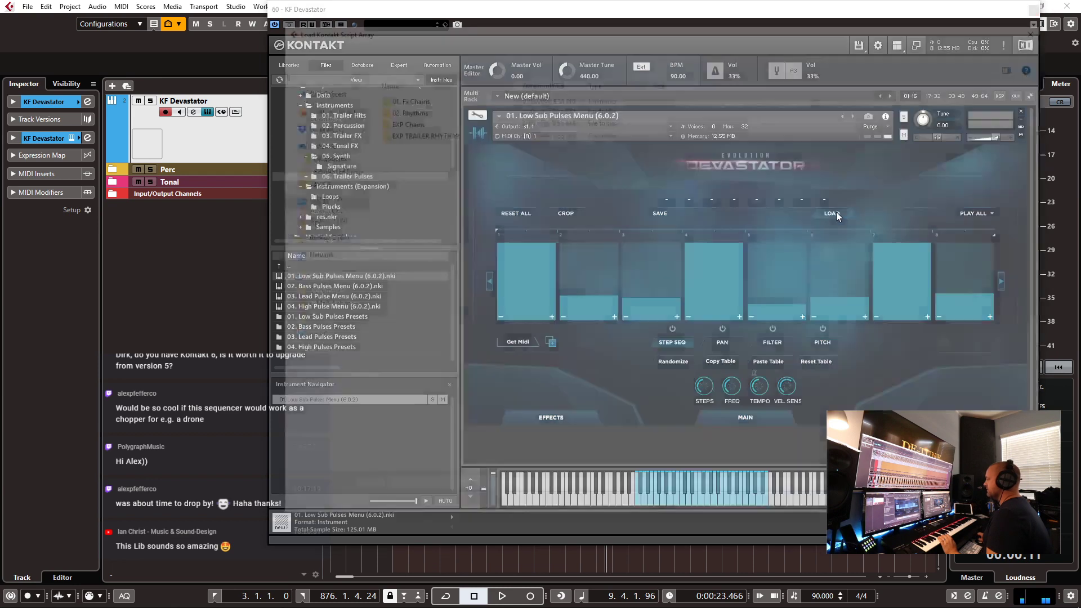
click(832, 213)
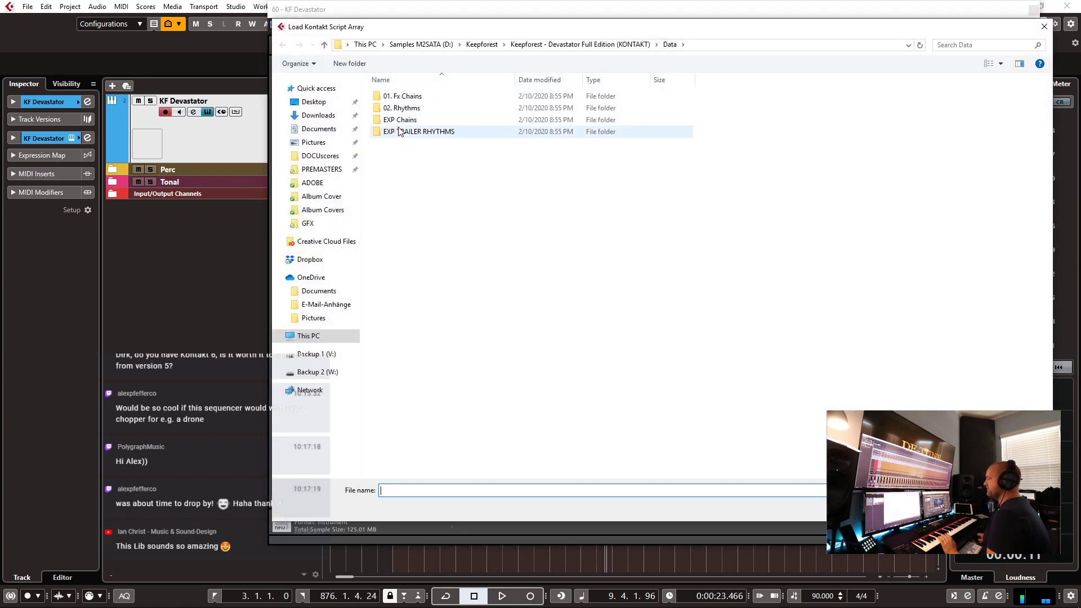
double_click(408, 109)
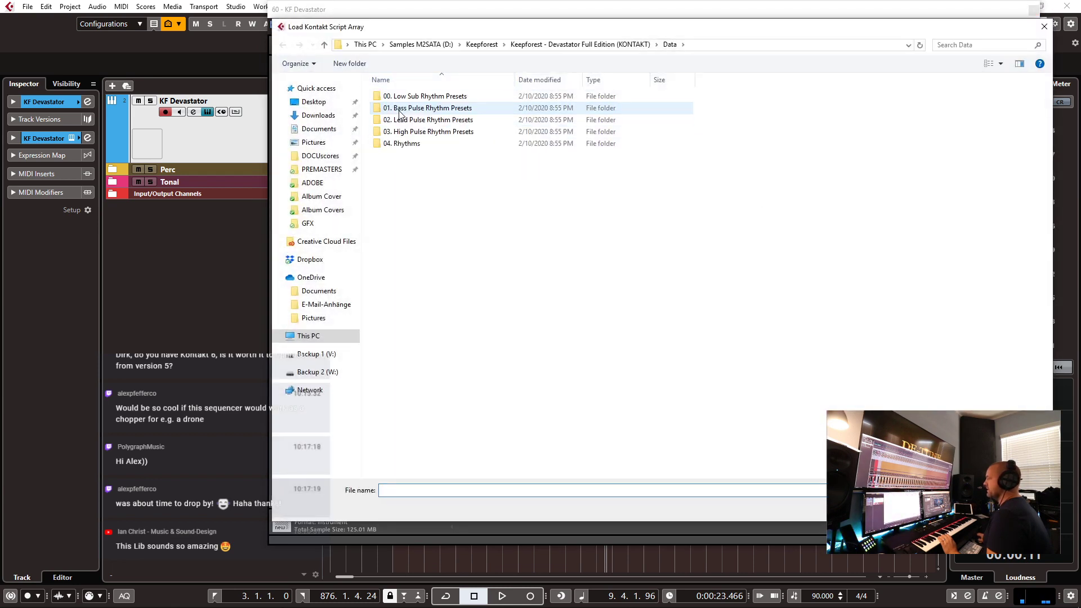
double_click(431, 97)
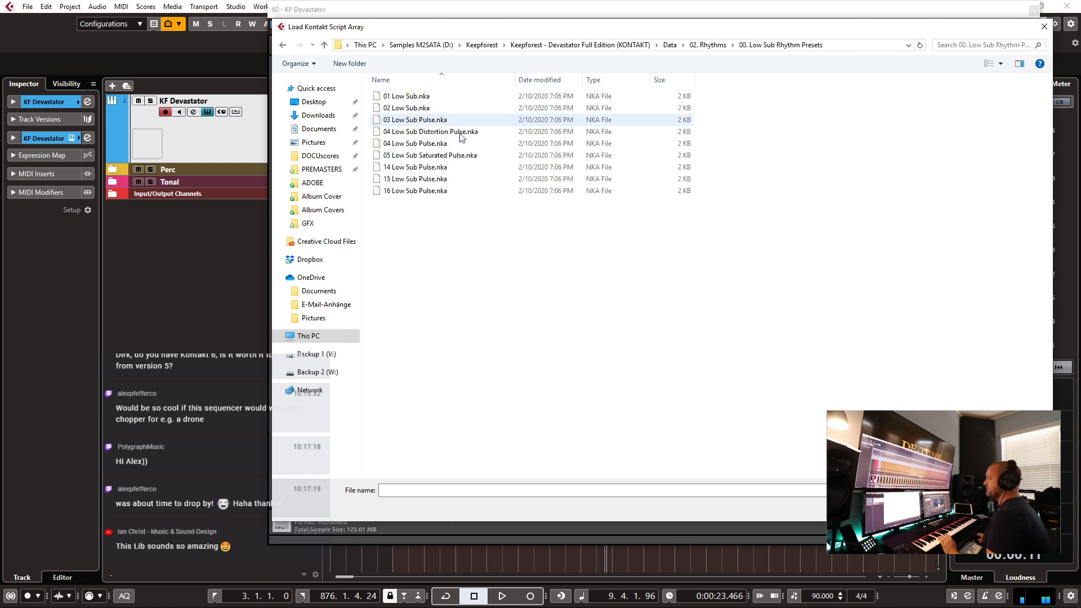
double_click(425, 168)
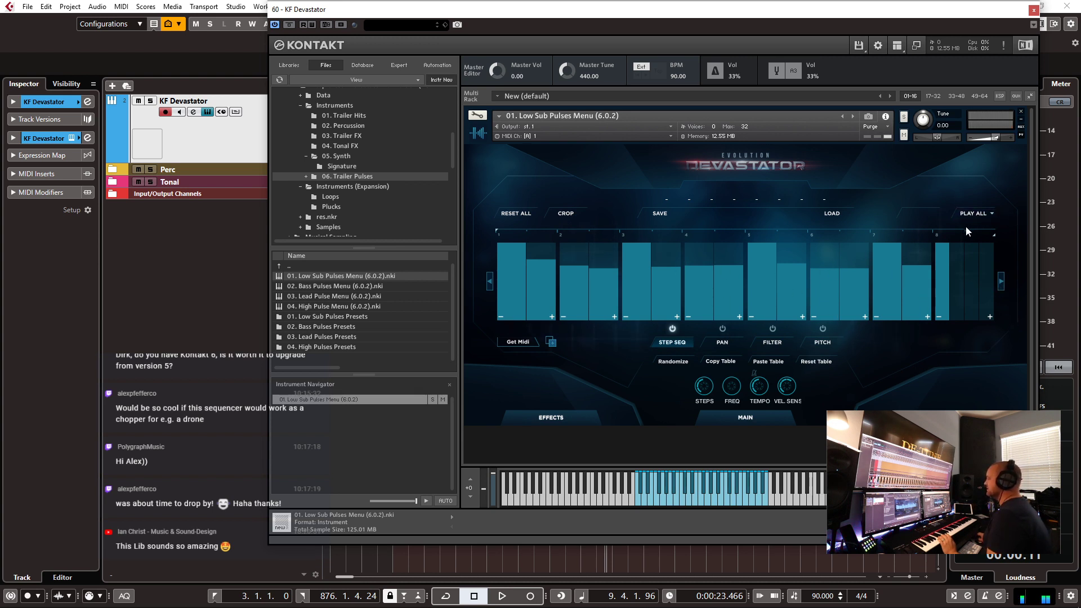
- Load 16 Lowender 5.nka from 01. Bass Pulse Rhythm Presets into the sequencer and set its play mode to ARP DEC
click(837, 213)
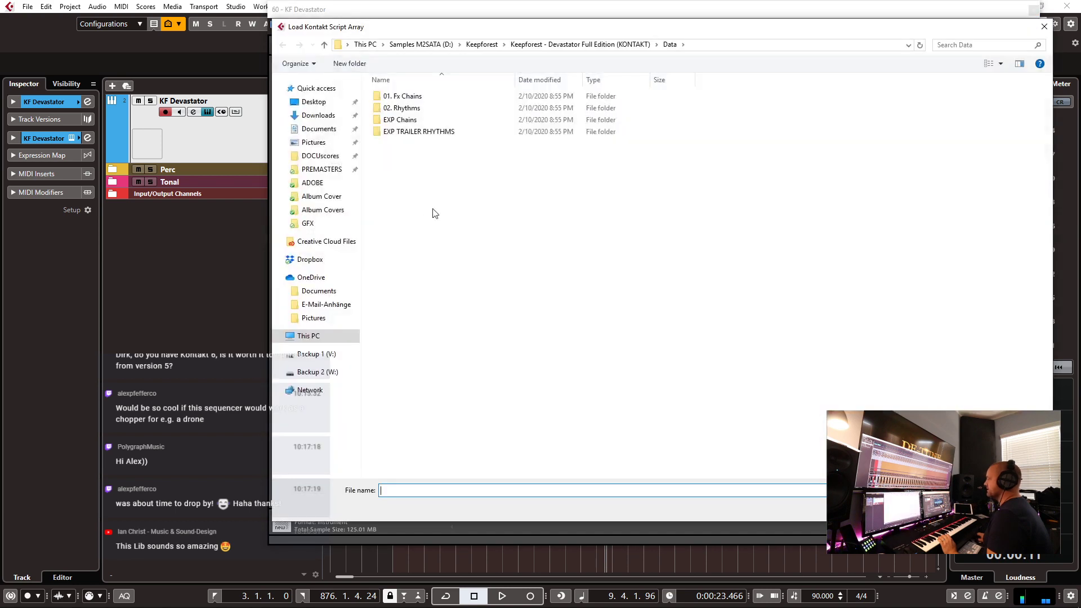
double_click(405, 108)
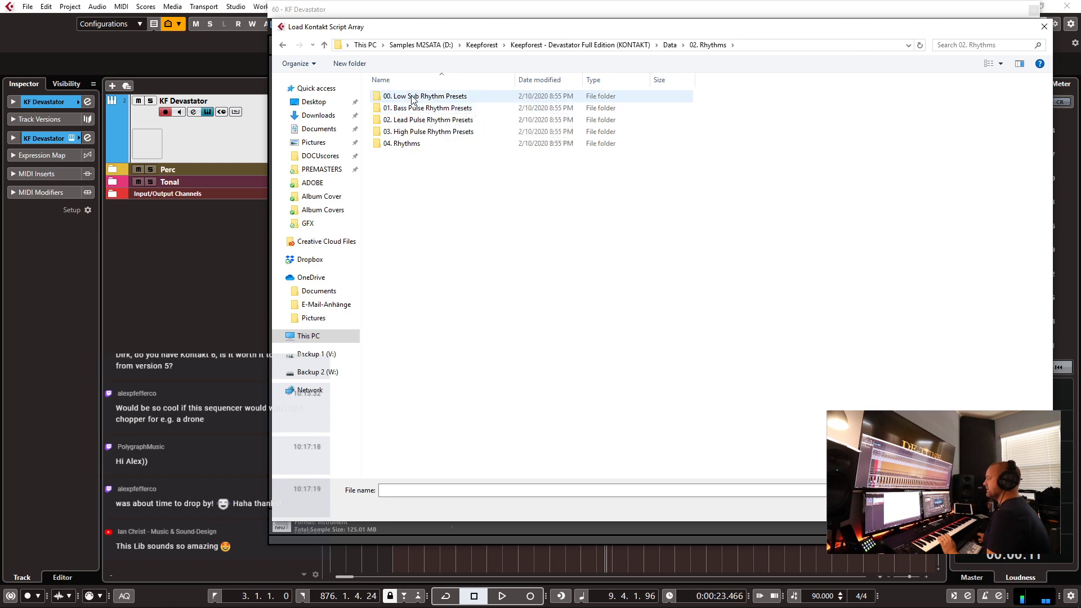
double_click(414, 108)
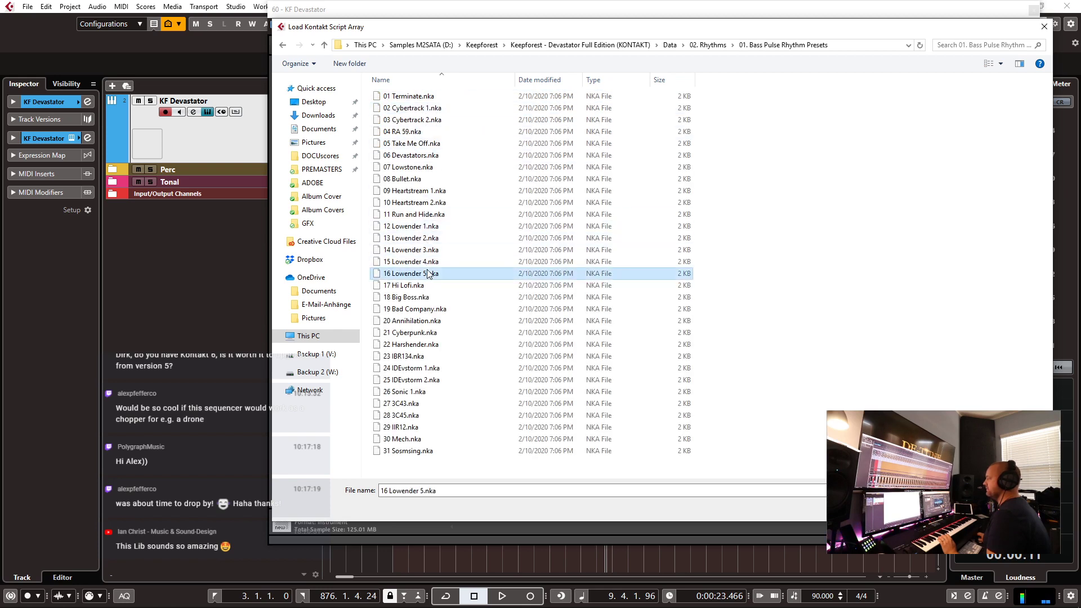
double_click(428, 275)
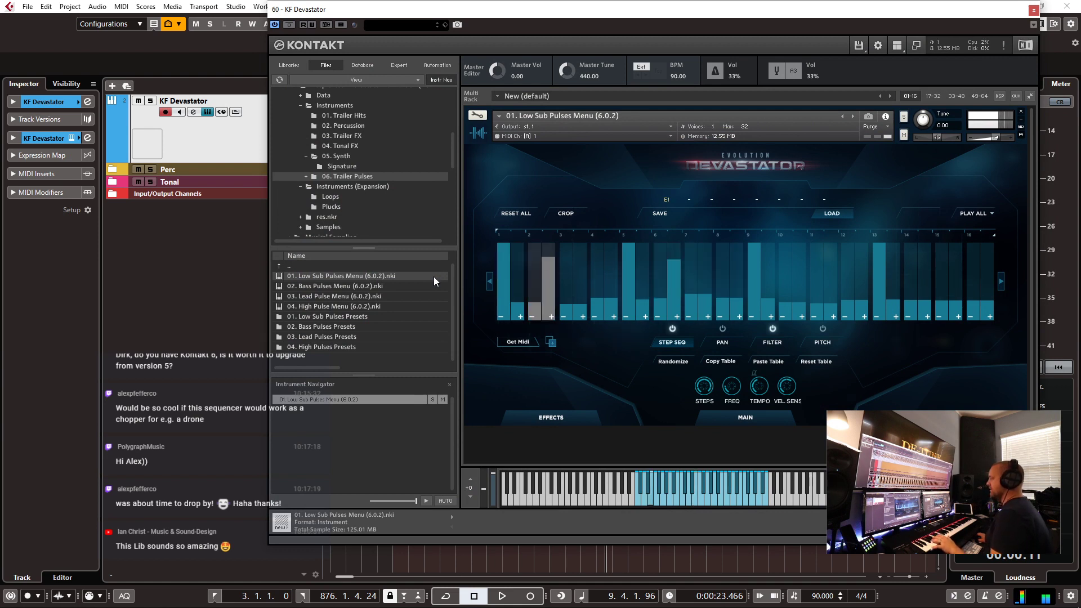
click(993, 214)
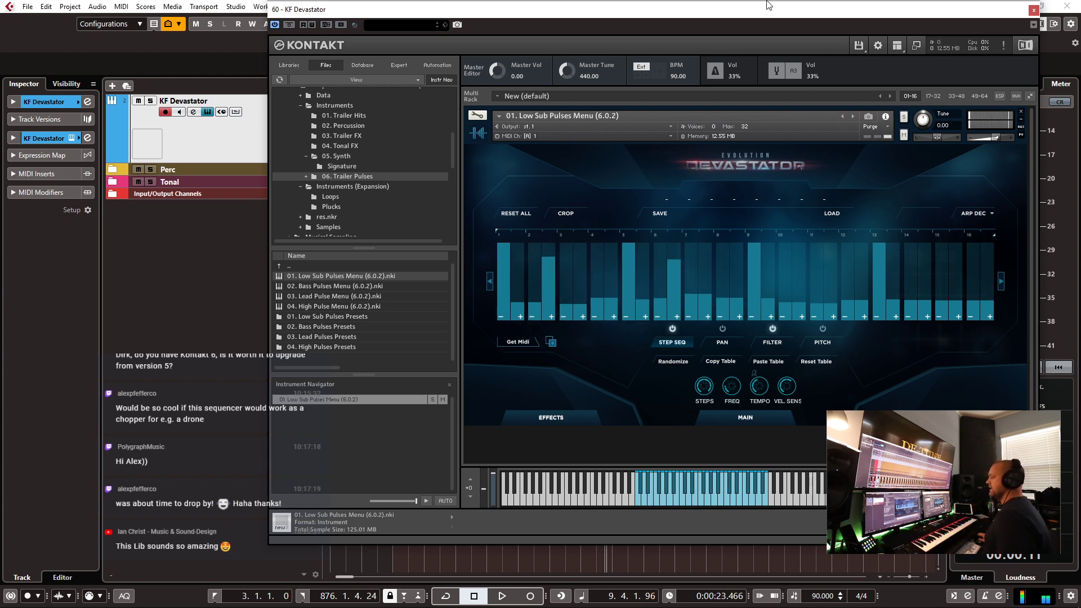
- Replace the Low Sub Pulses patch with 02. Bass Pulses Menu (6.0.2).nki and set its sequencer play mode to ARP ASC
drag(294, 284, 693, 231)
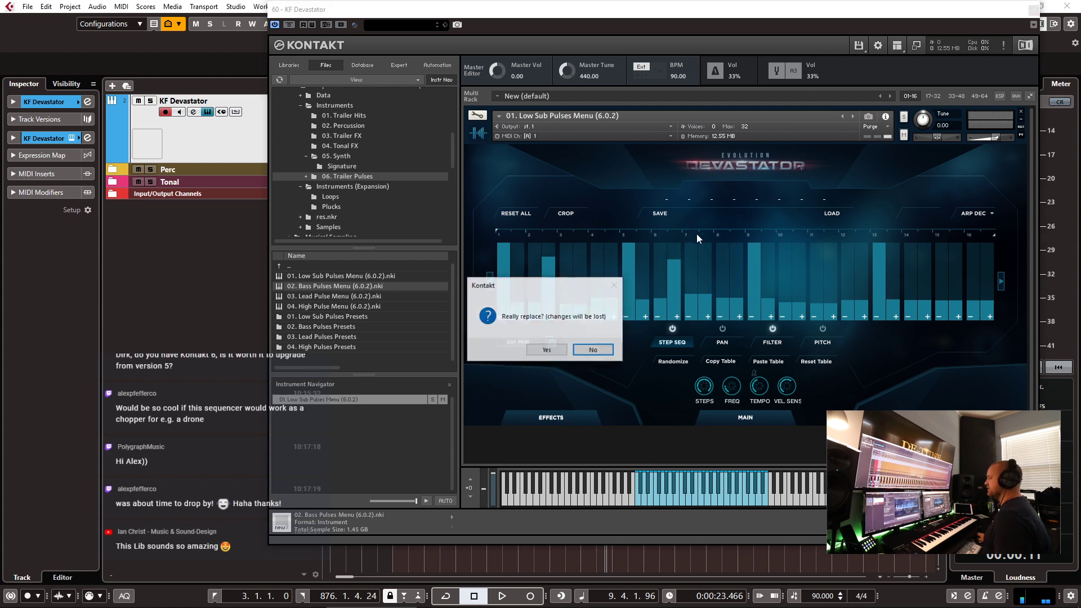
click(550, 347)
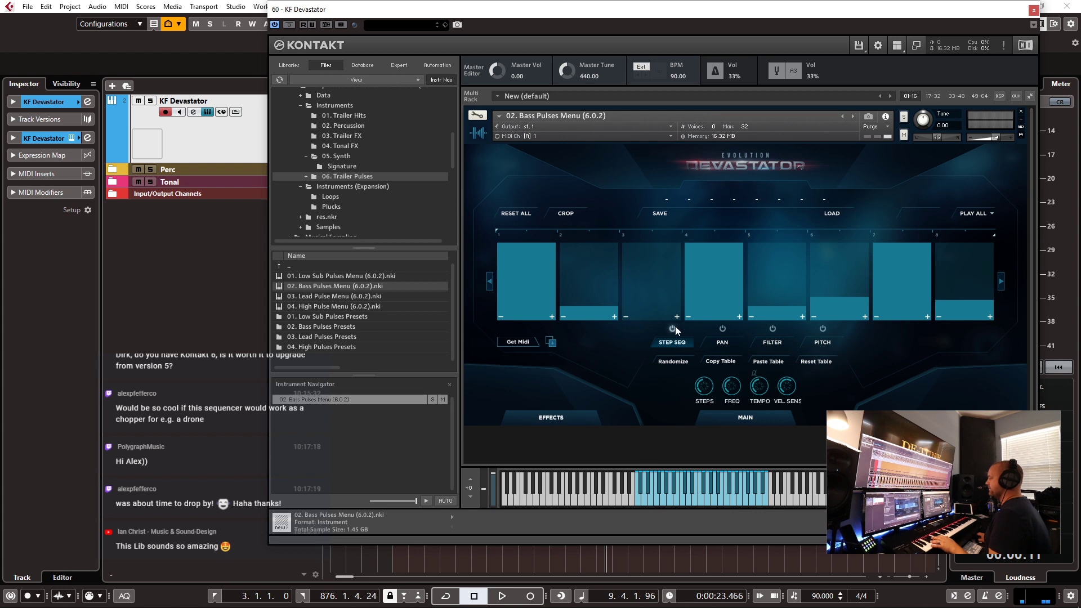
click(977, 219)
click(980, 239)
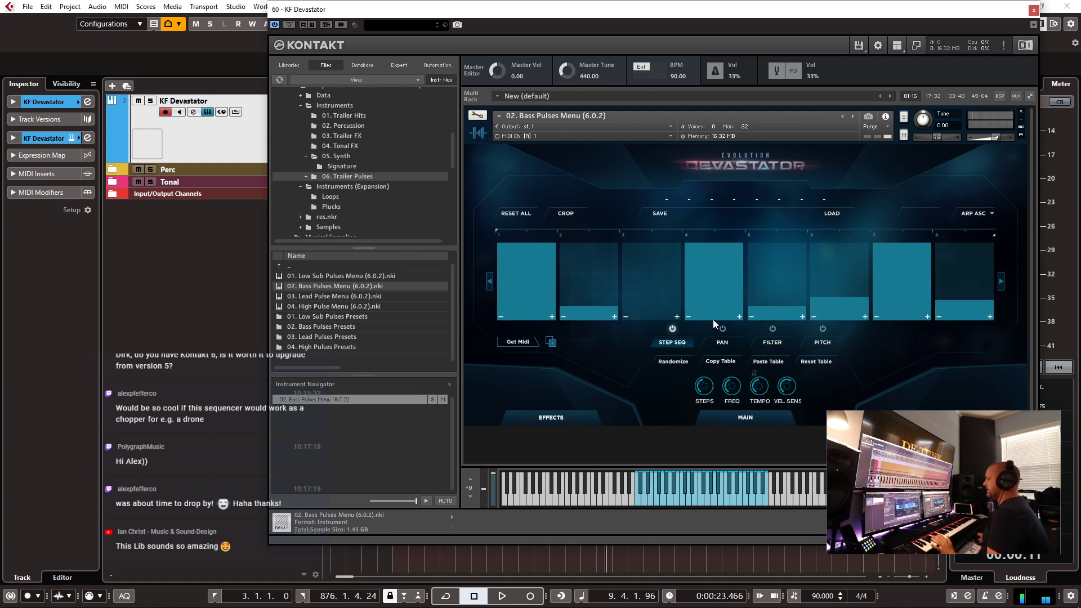
- Switch the Bass Pulses patch's sound to Bass Pulse 34 01, and then step back through the sounds one by one to Bass Pulse 28 01
click(754, 424)
click(748, 363)
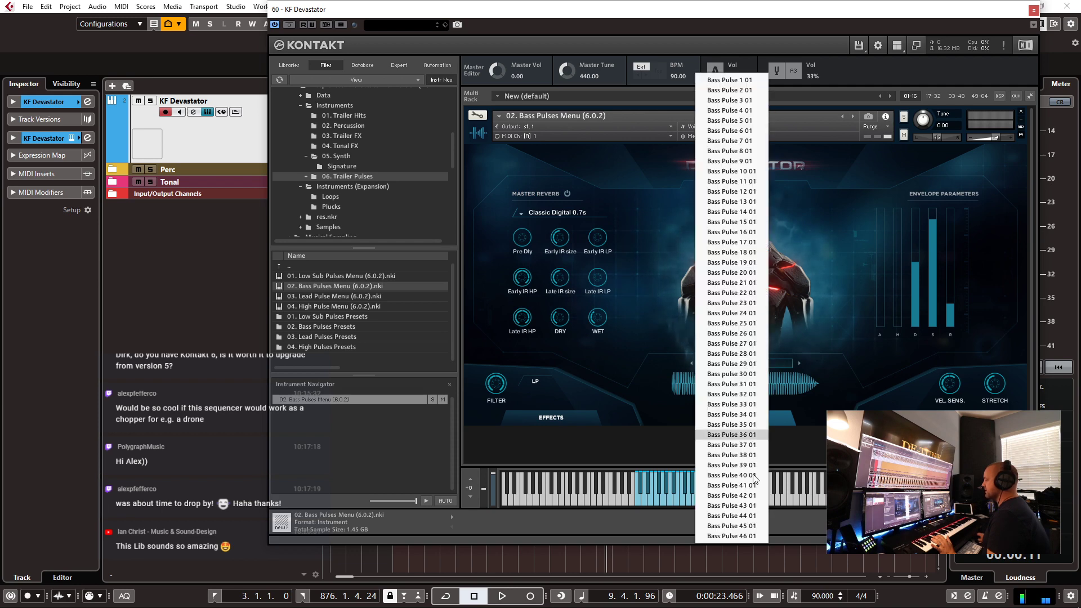
click(752, 415)
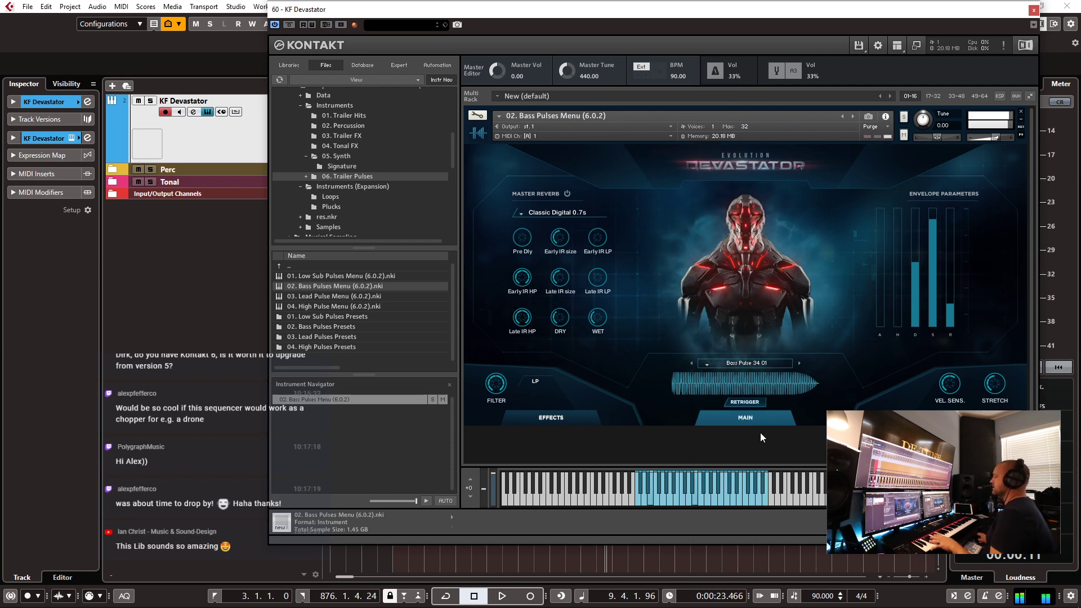
click(692, 363)
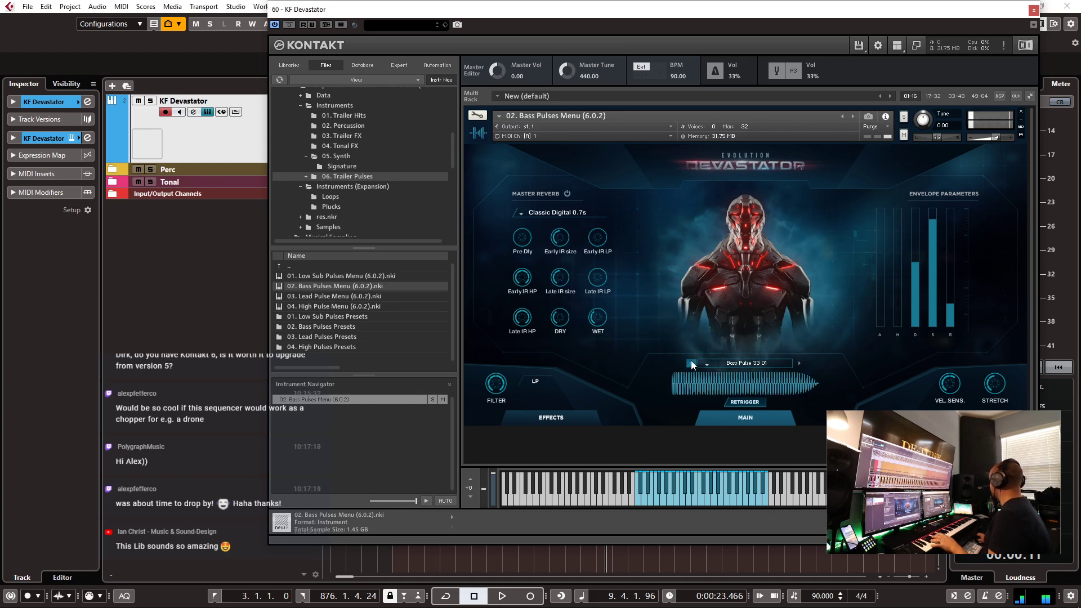
click(692, 363)
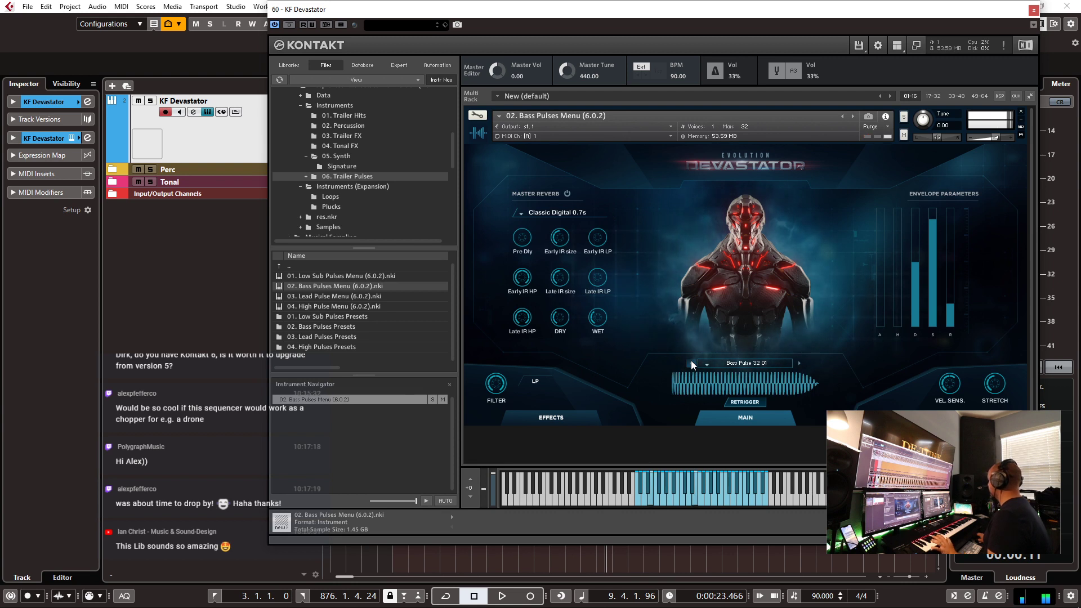
click(692, 363)
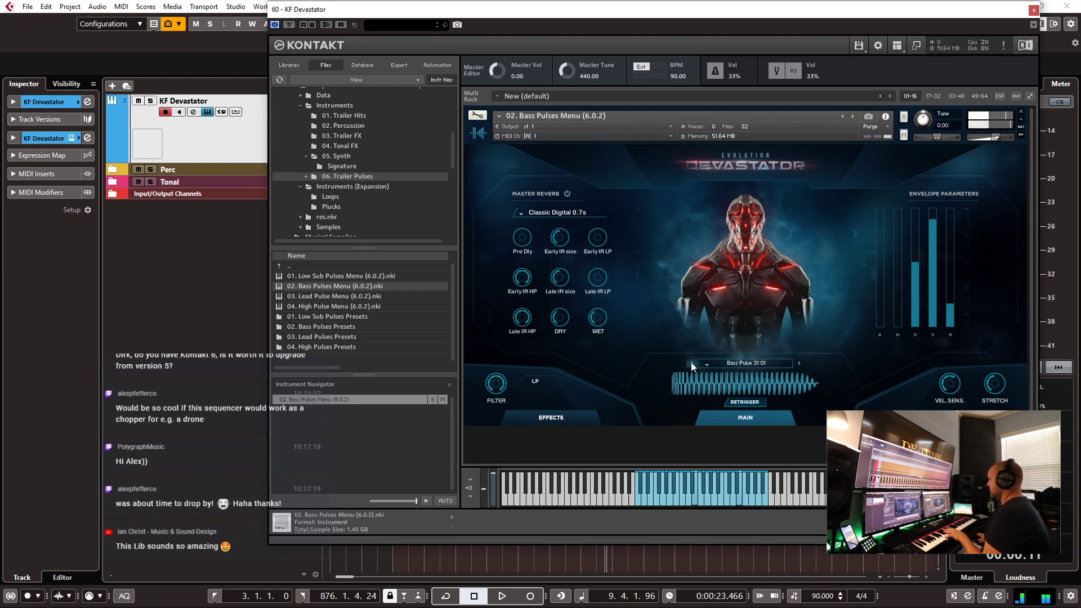
click(691, 363)
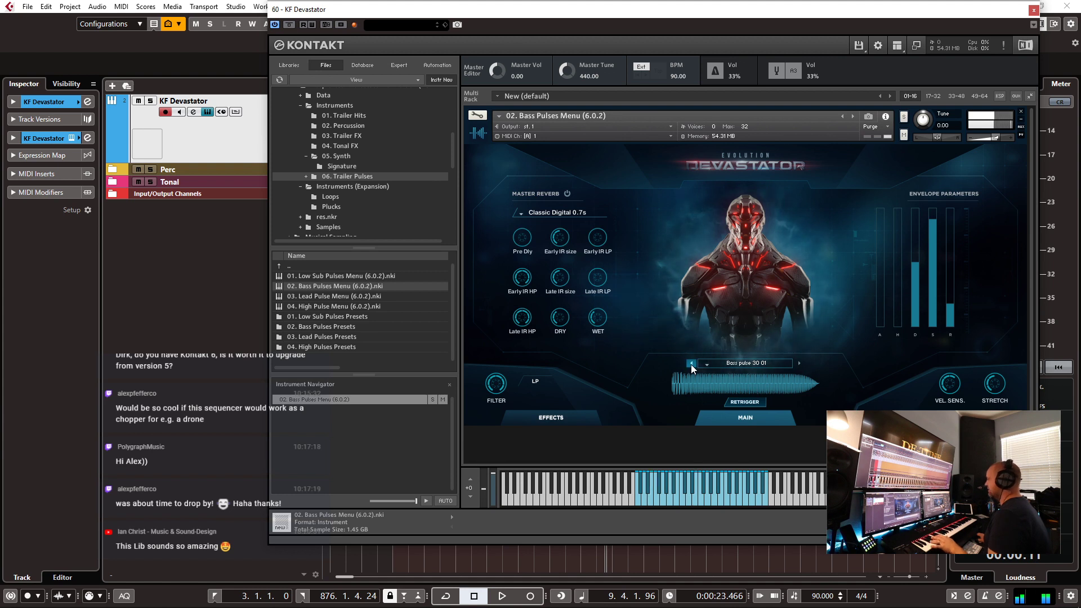
click(691, 364)
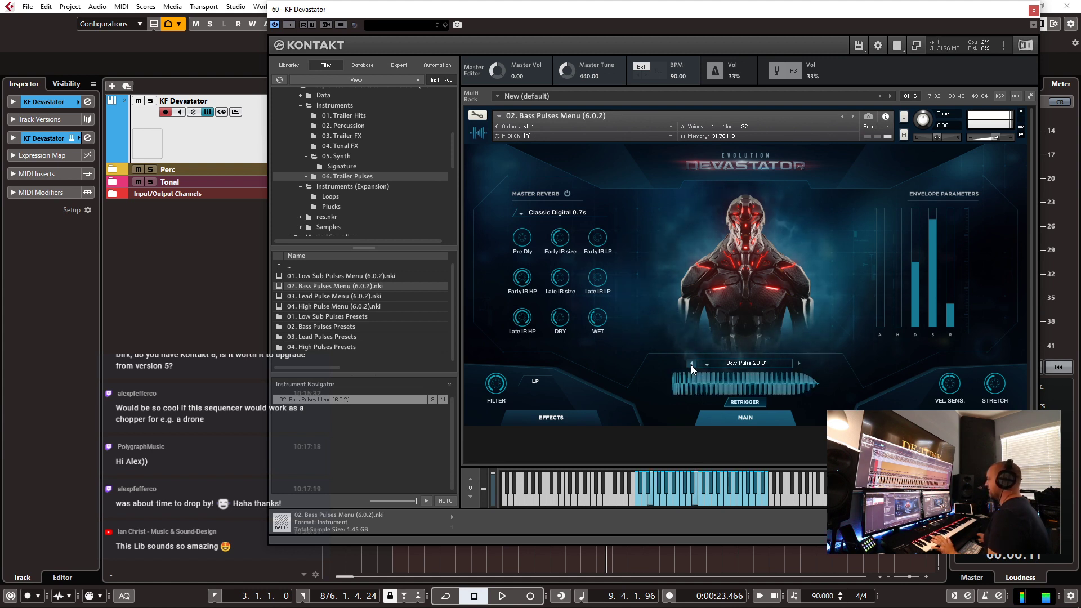
click(691, 363)
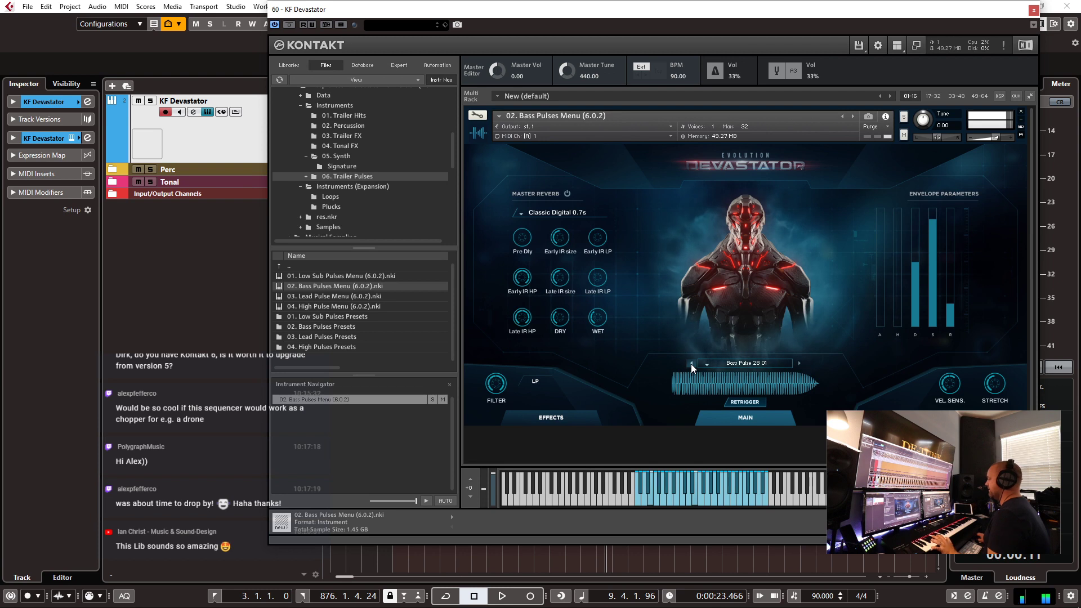
- Add a DStortion effect to the first slot of the Bass Pulses patch's master effects chain
click(567, 418)
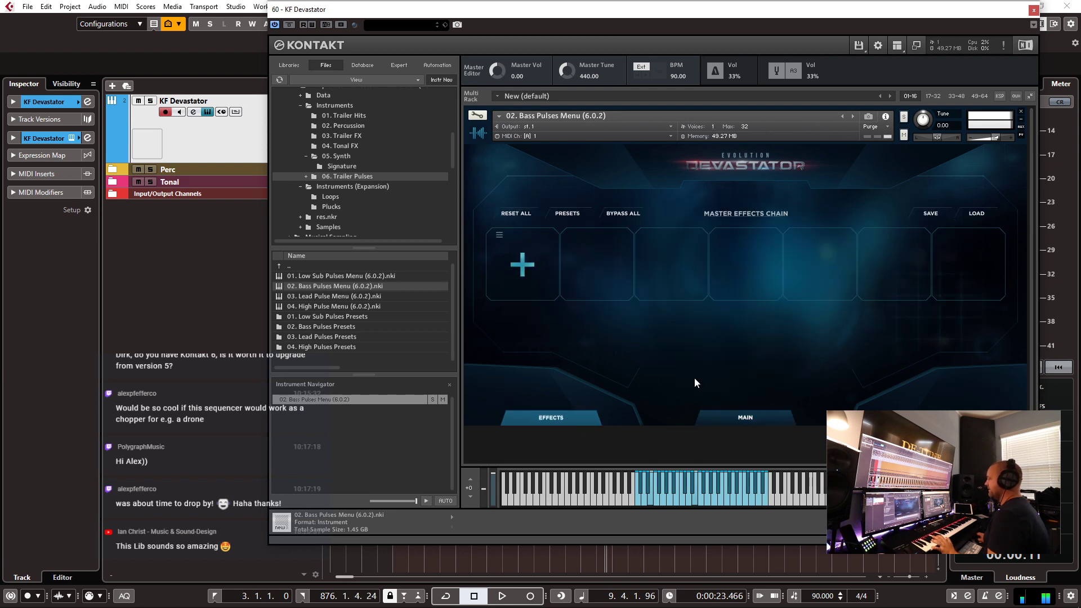
click(523, 265)
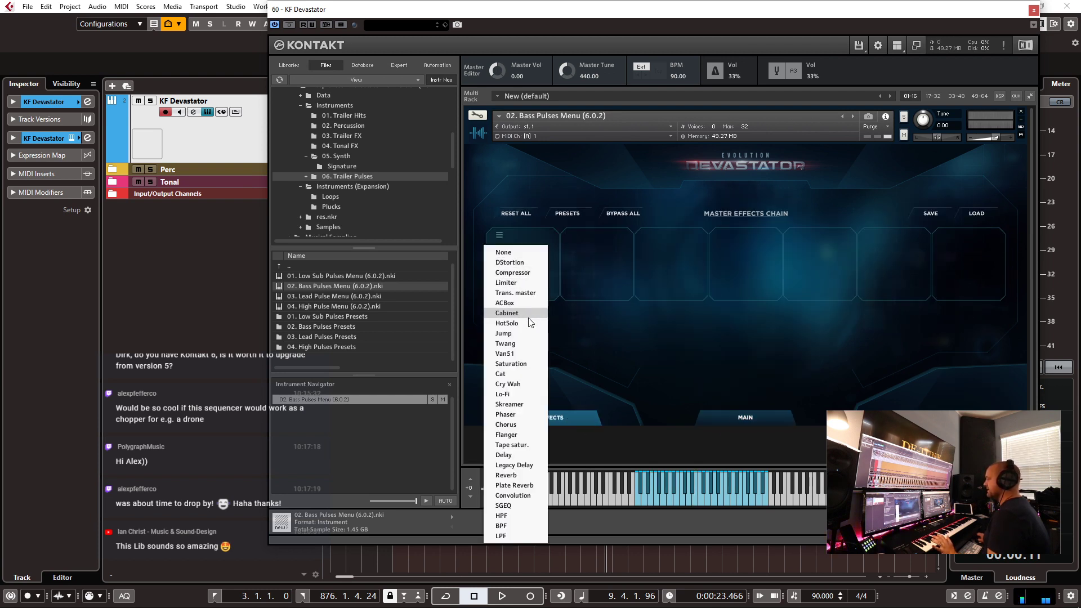
click(509, 262)
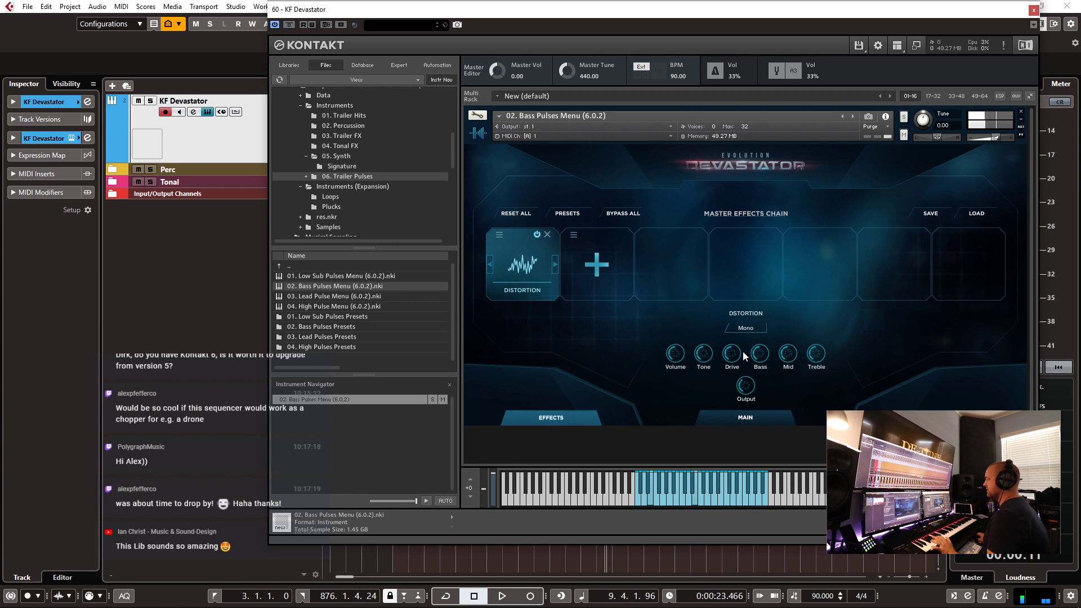
click(597, 265)
click(602, 261)
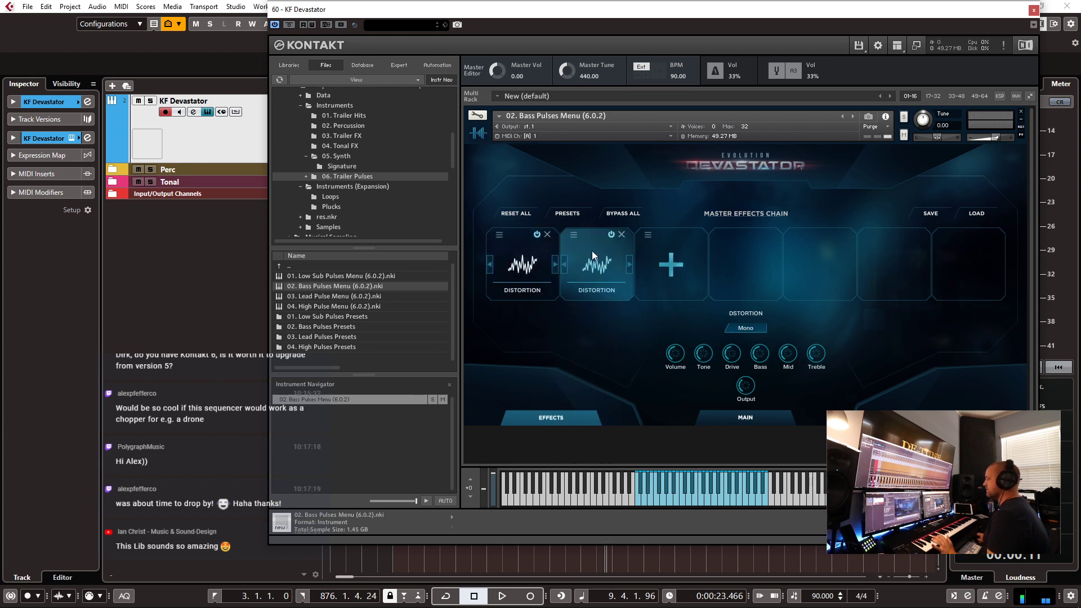
click(622, 235)
- Add a Delay set to eighth dot in the second slot of the master effects chain and a Plate Reverb in the third
click(597, 261)
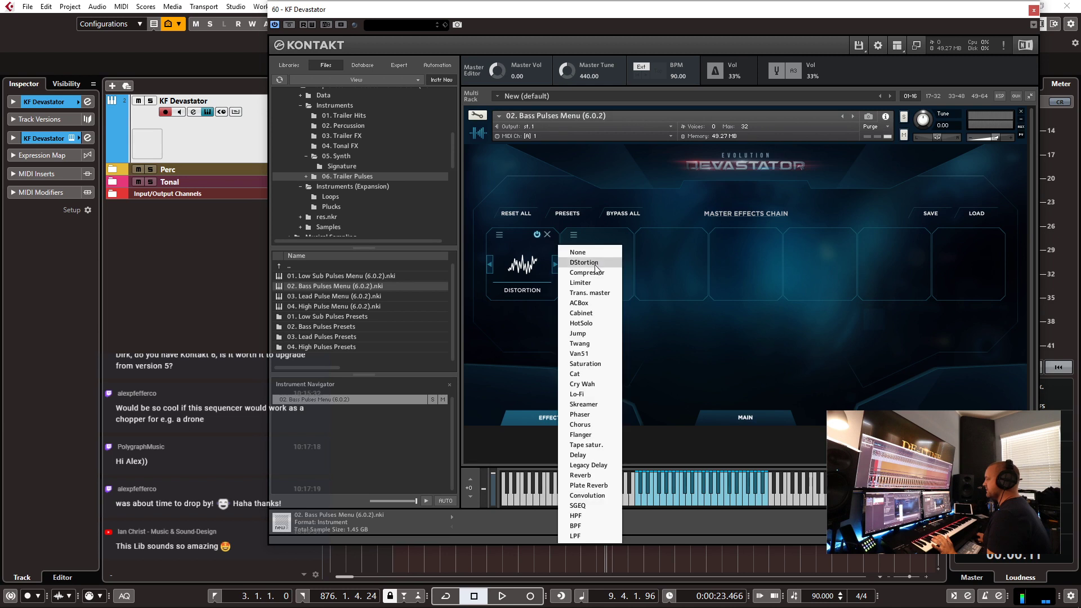
click(599, 457)
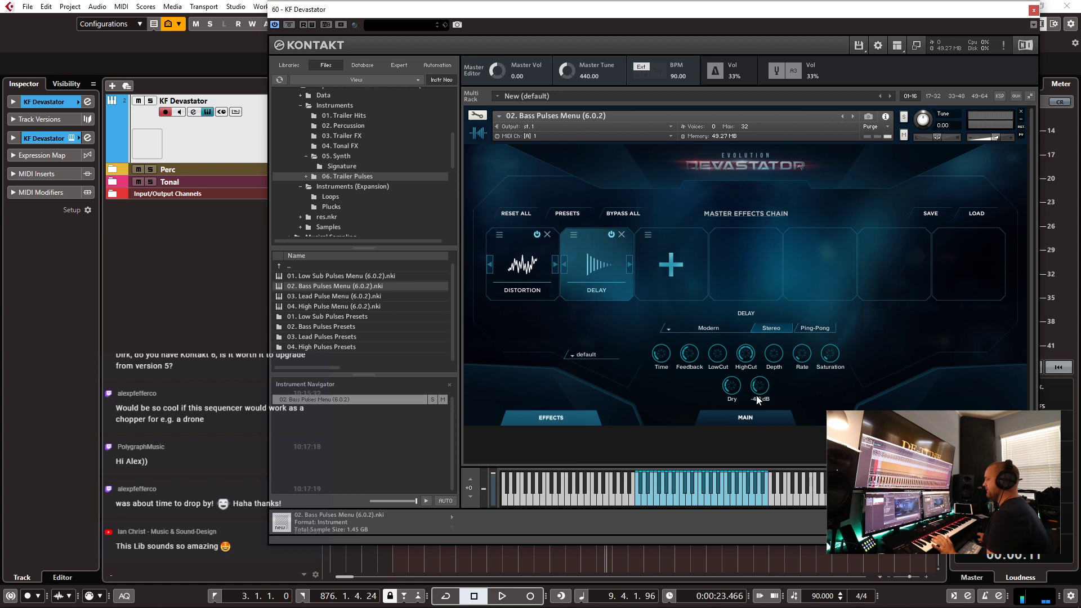
click(590, 355)
click(623, 445)
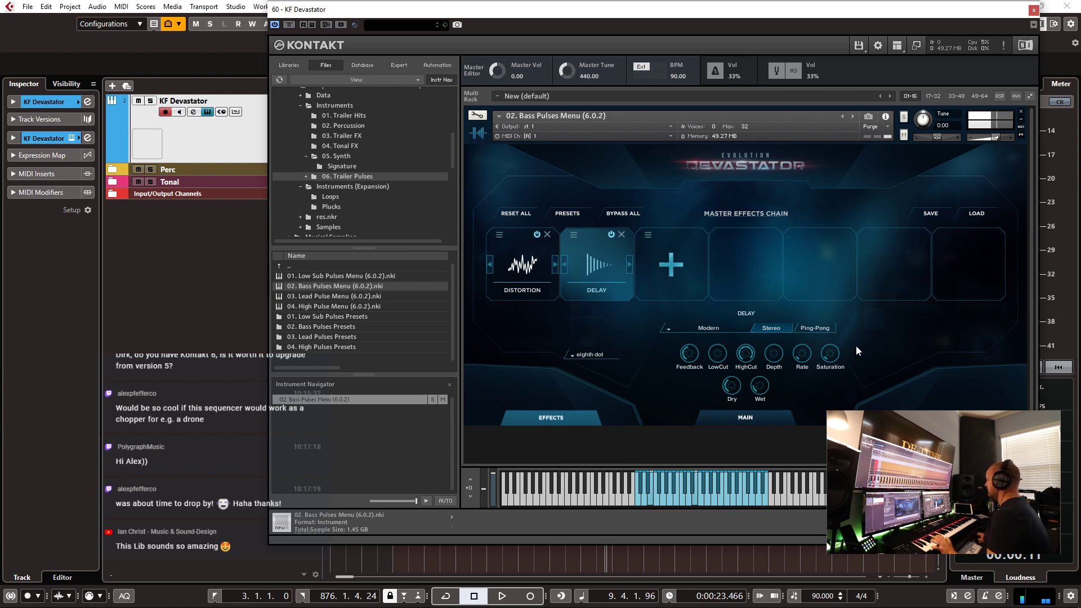
click(675, 260)
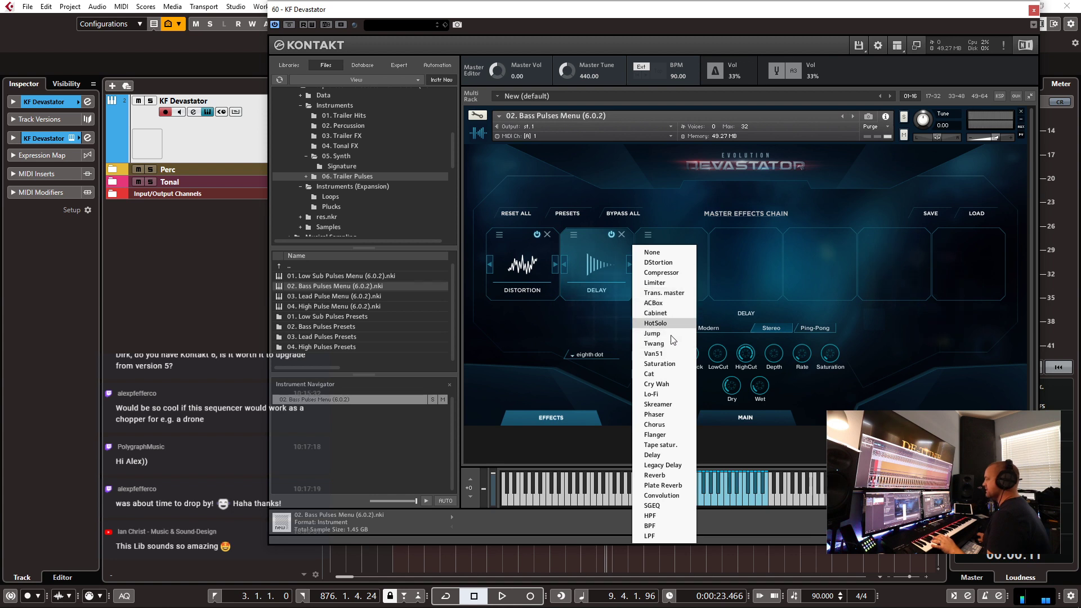
click(674, 484)
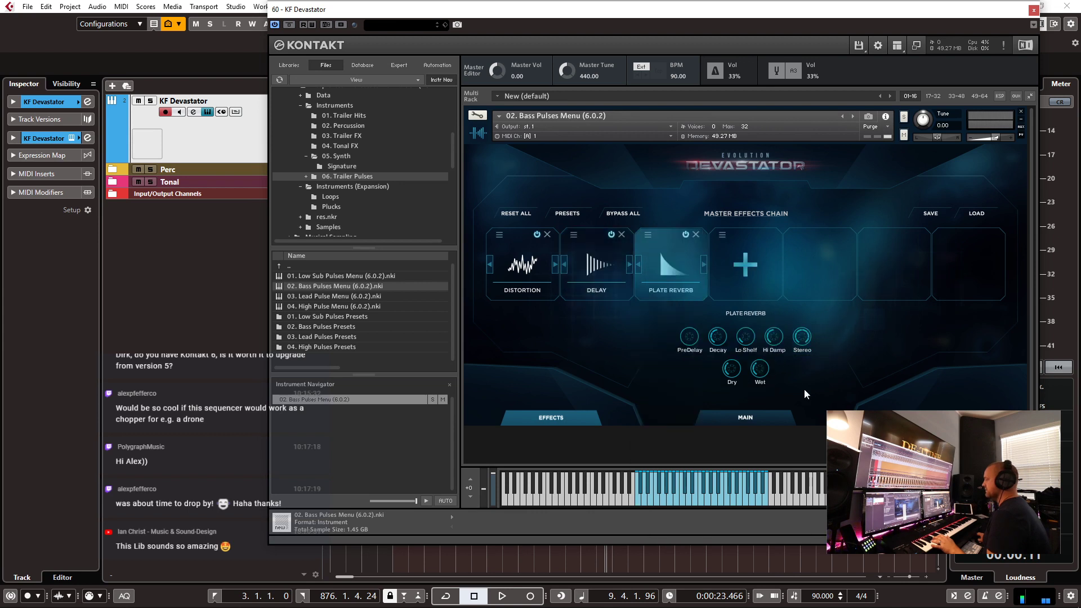
- Adjust the Plate Reverb's Wet level, and then close and reopen the KF Devastator instrument window
drag(758, 376, 758, 389)
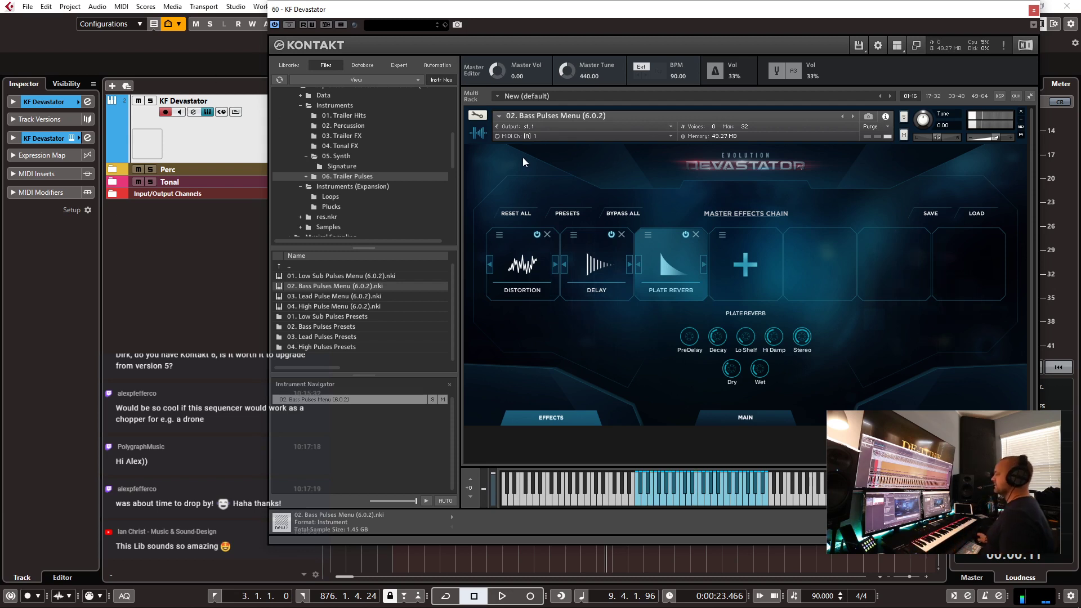
click(1035, 10)
click(71, 138)
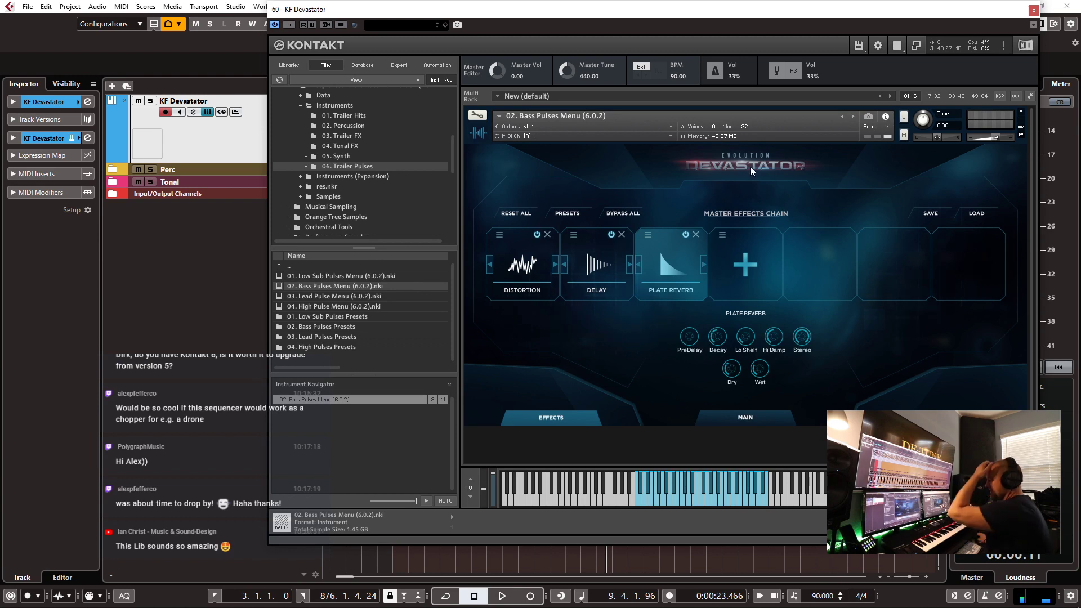
- Browse the contents of the Devastator library's Instruments, 01. Trailer Hits and Instruments (Expansion) folders
click(333, 106)
scroll(376, 169, up, 2)
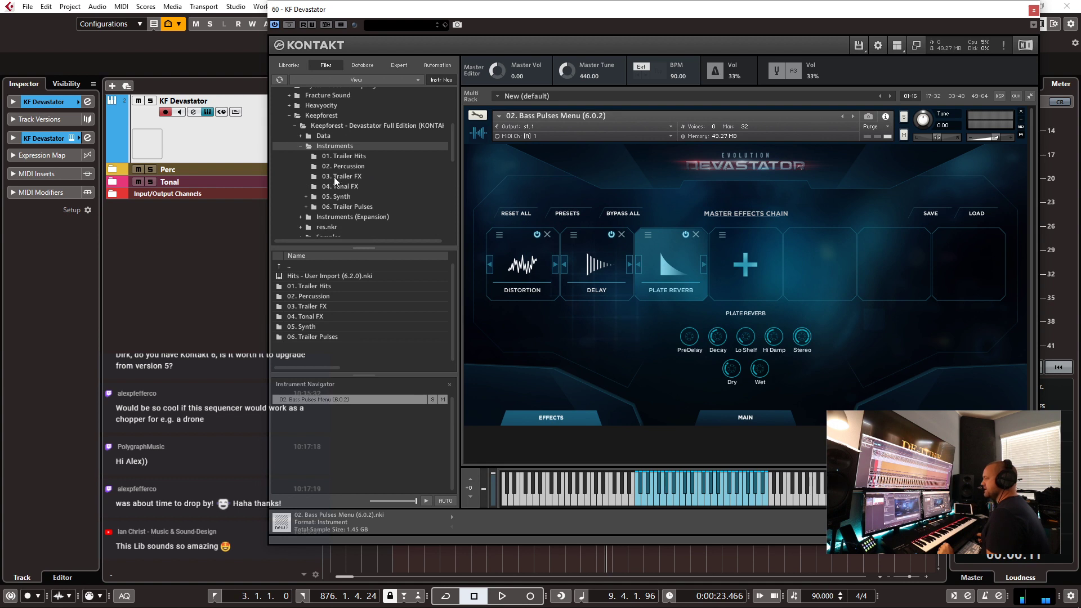
click(342, 159)
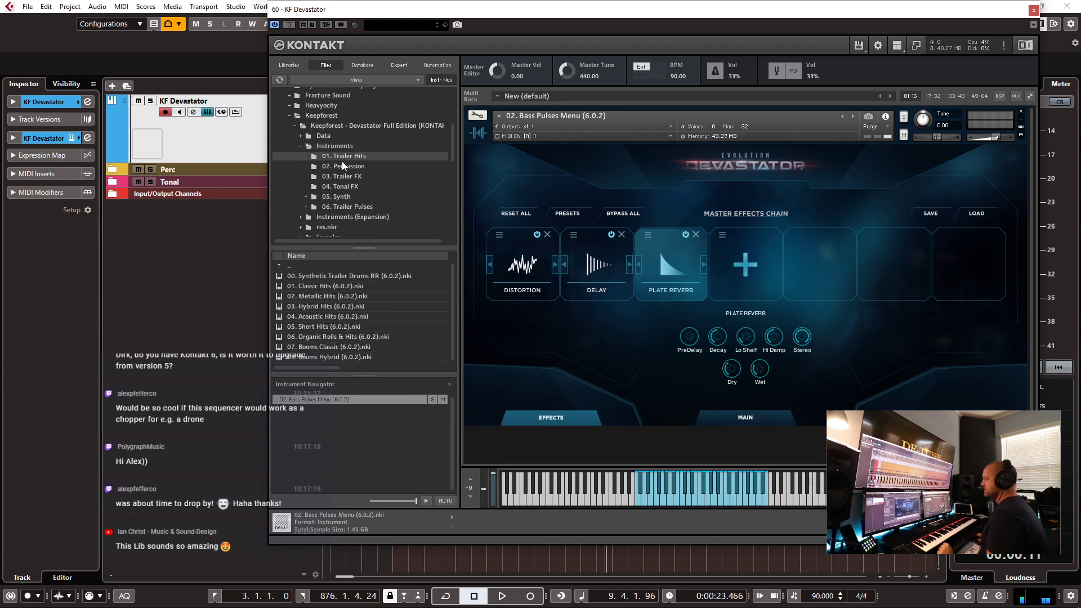
click(353, 217)
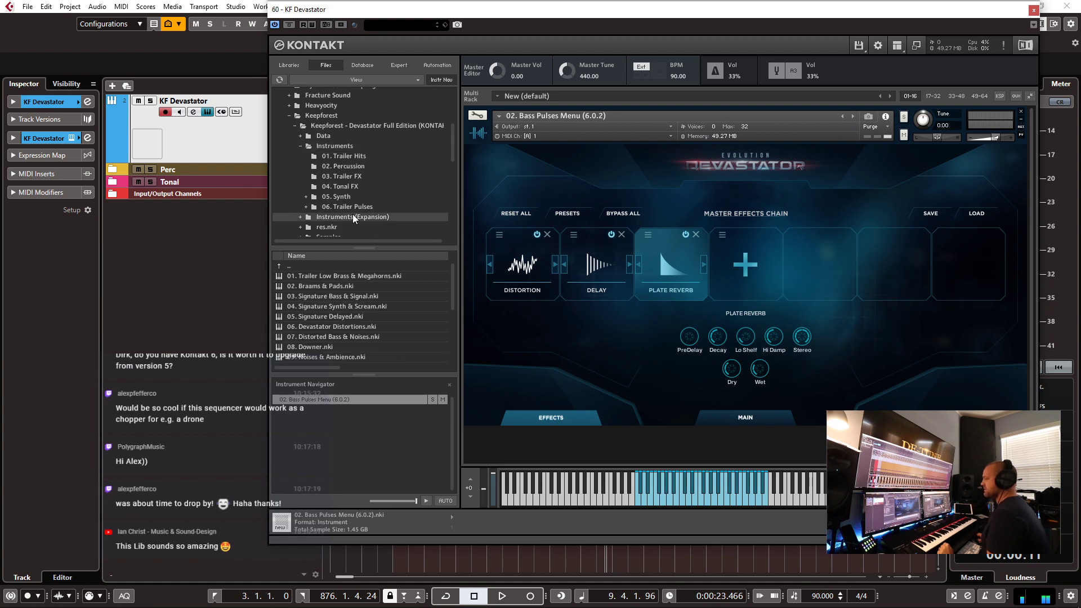
- Switch to the web browser and examine the Devastator and Deathmatch content lists on Keepforest's Evolution: Devastator Full Edition store page
mouse_move(191, 607)
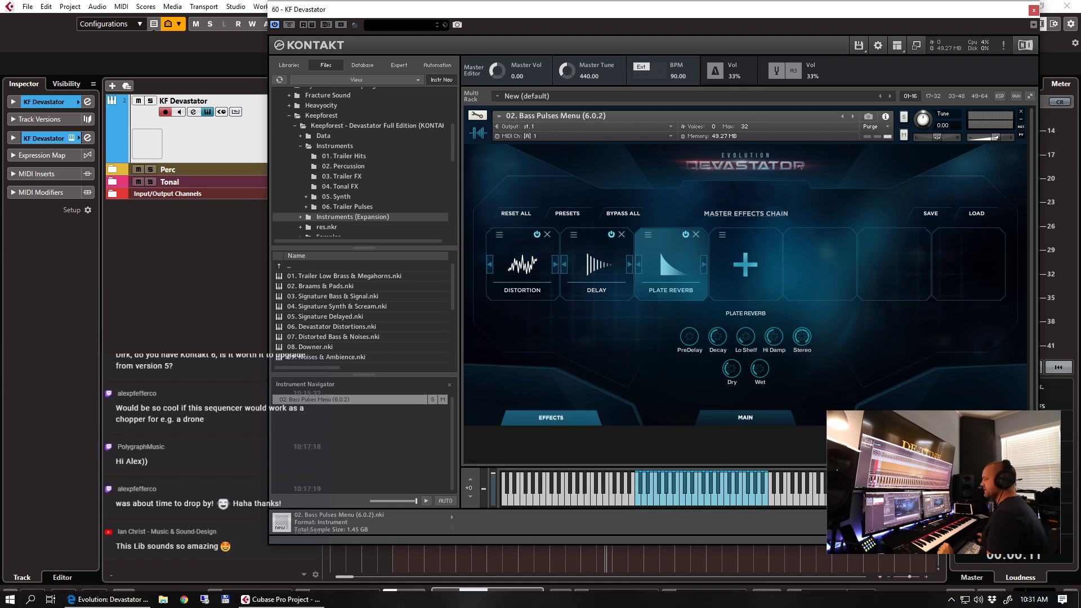
click(311, 600)
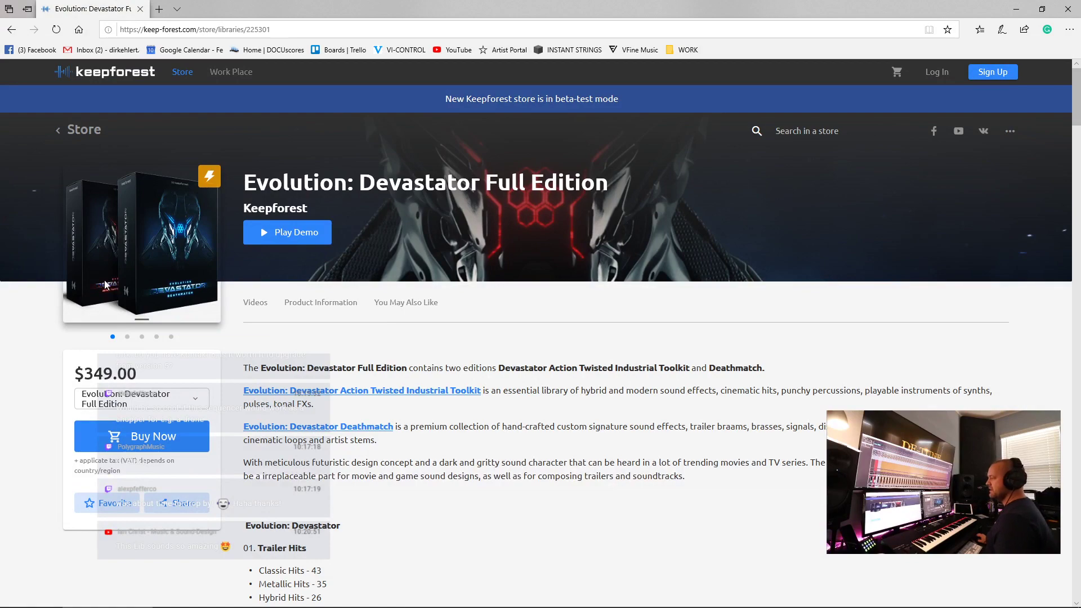
scroll(396, 355, down, 5)
scroll(397, 355, up, 3)
scroll(396, 355, down, 1)
scroll(396, 355, down, 15)
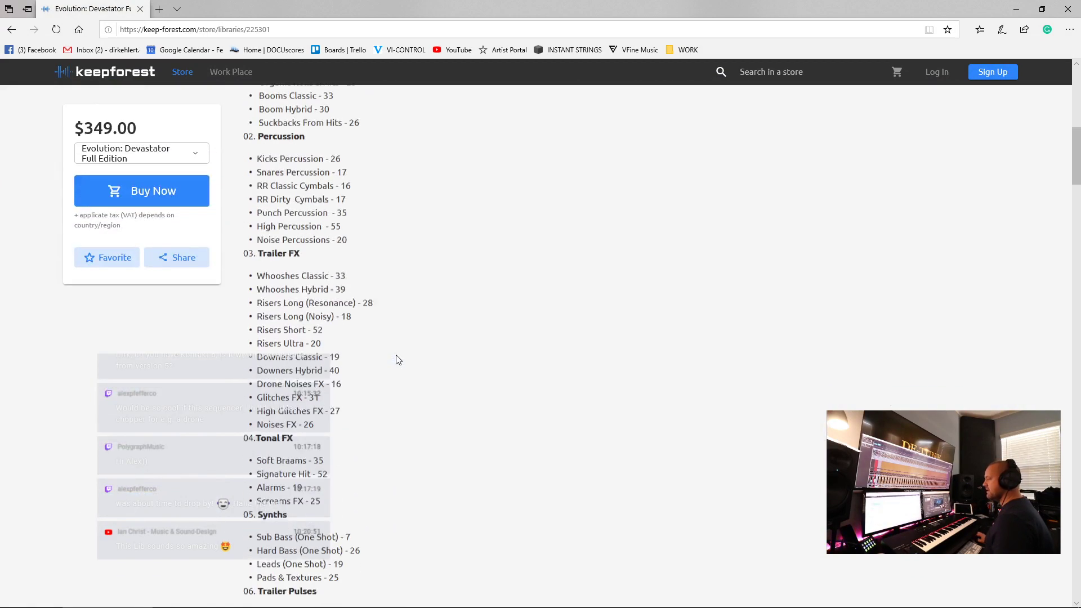
scroll(392, 362, down, 1)
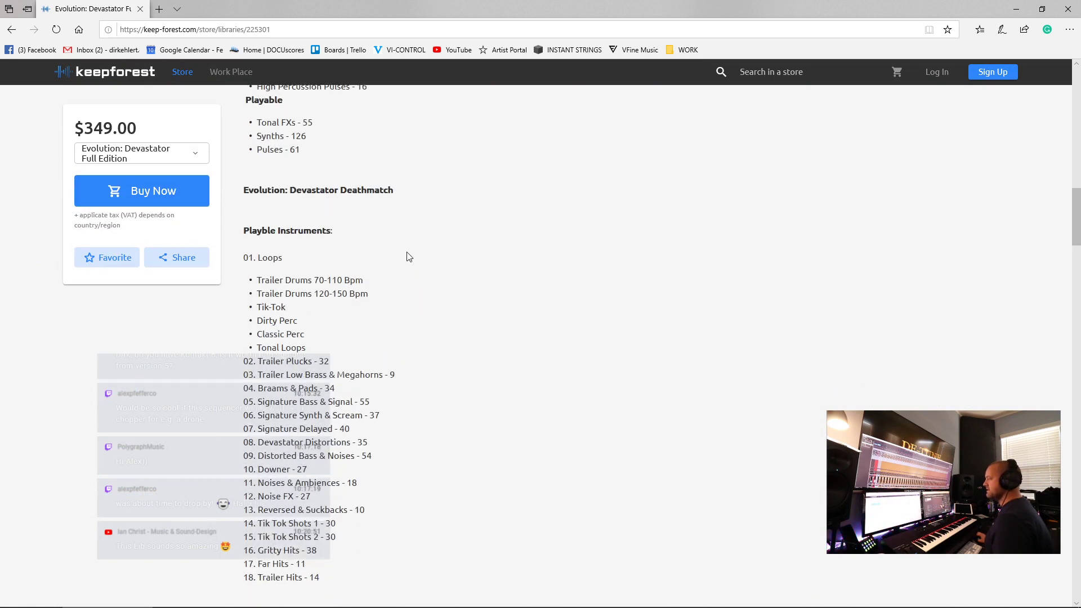
scroll(407, 256, up, 15)
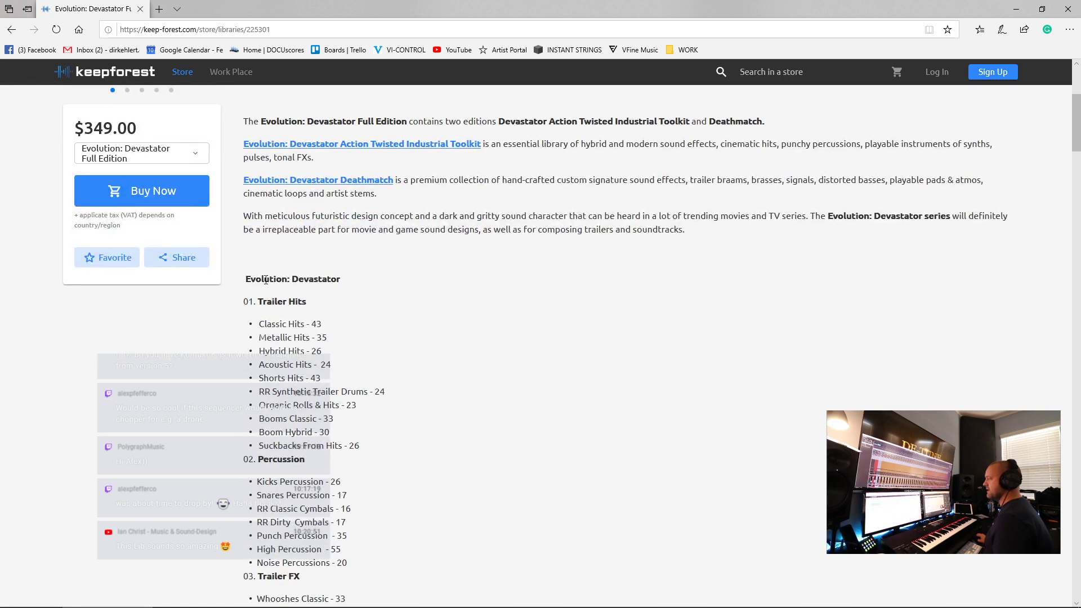
scroll(381, 276, down, 15)
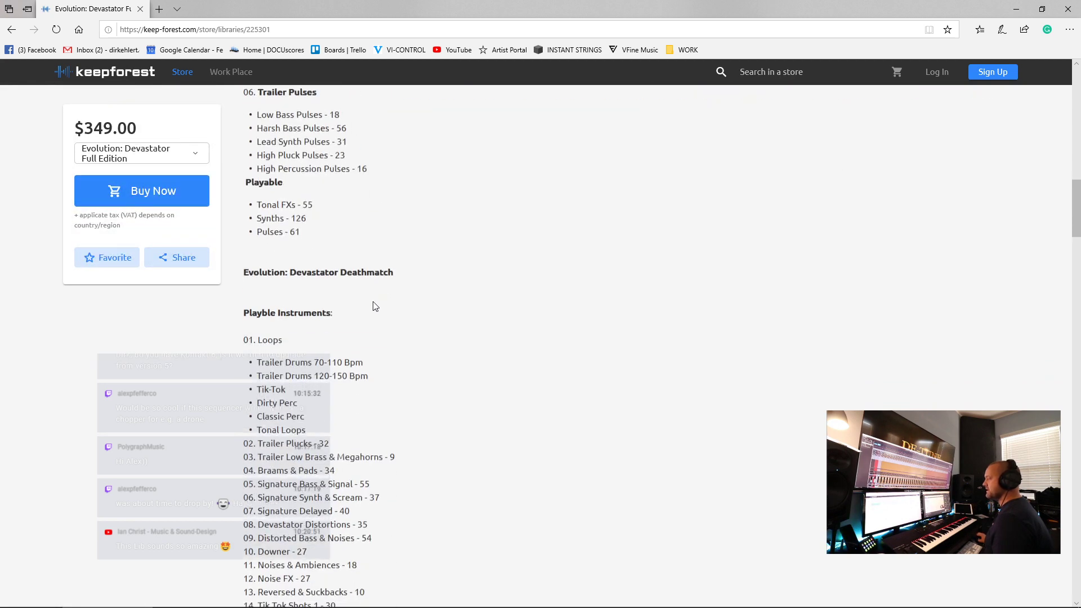
scroll(376, 306, down, 2)
drag(290, 193, 366, 269)
click(368, 314)
scroll(374, 326, up, 3)
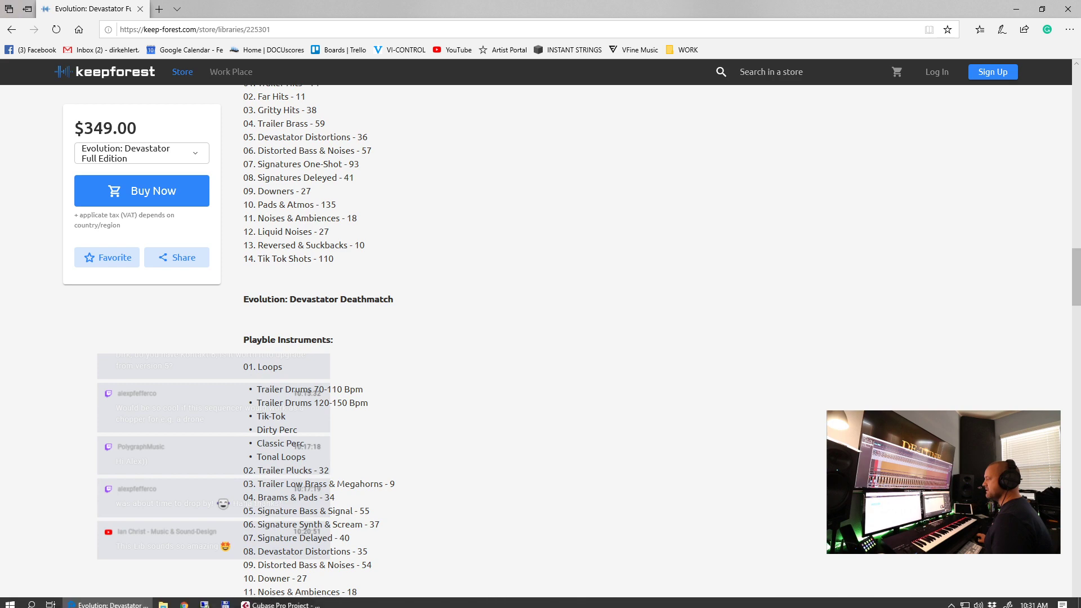
- Switch back to Cubase and expand the Instruments (Expansion) folder in Kontakt's file browser
click(282, 599)
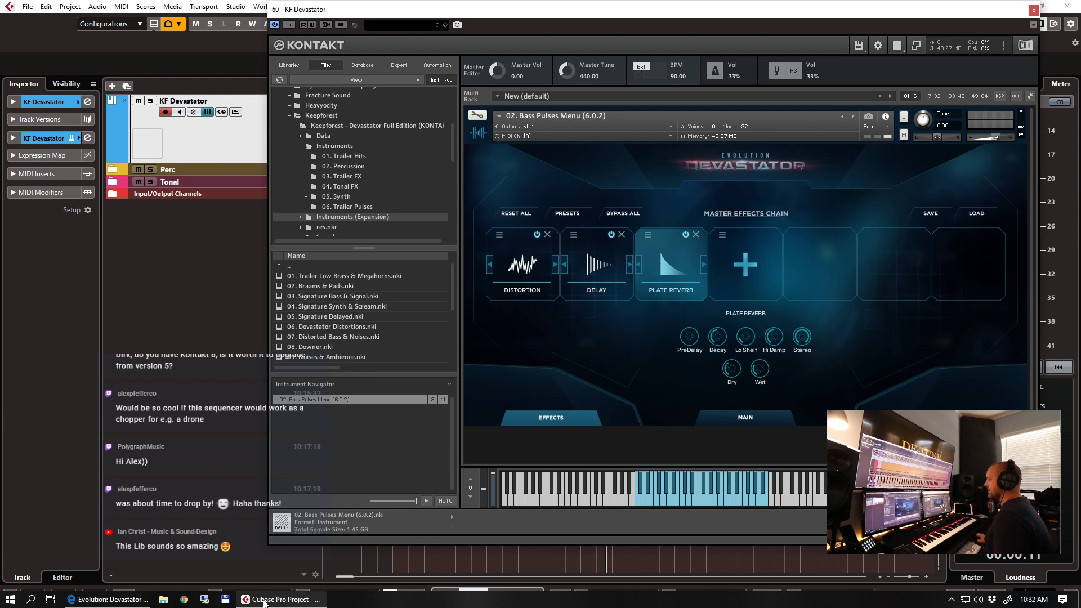
mouse_move(264, 602)
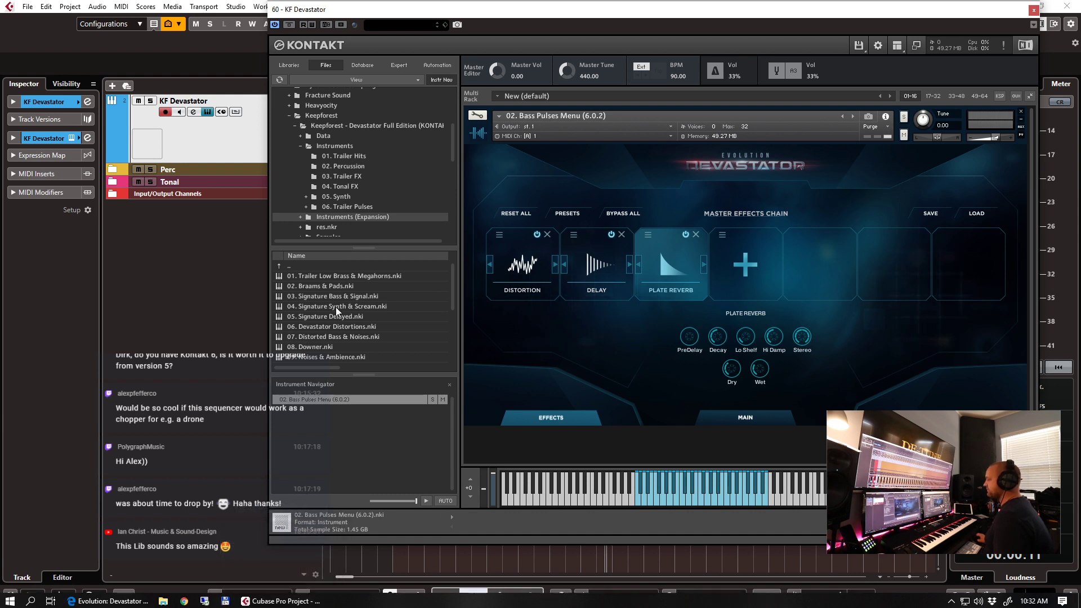
click(300, 217)
scroll(394, 175, down, 2)
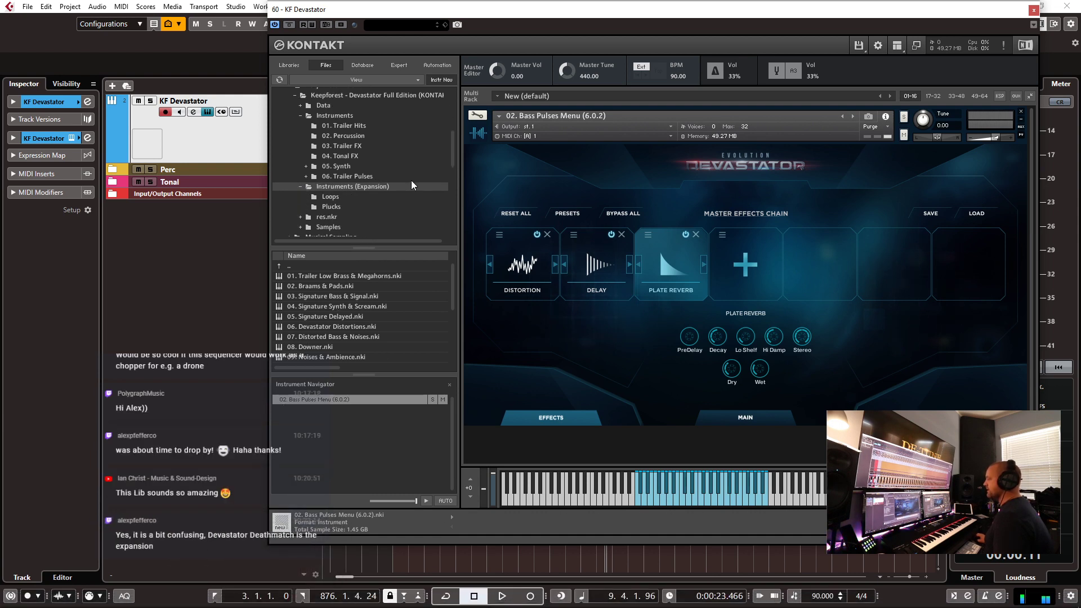
scroll(332, 279, down, 1)
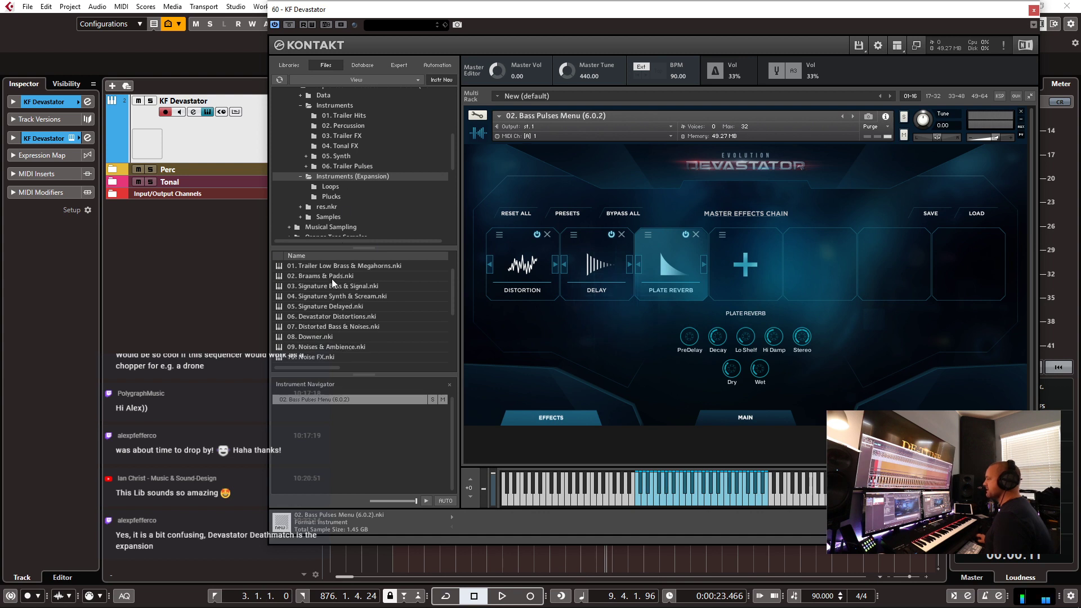
- Replace the Bass Pulses patch with 01. Trailer Low Brass & Megahorns.nki and switch its sound to Trailer Low Brass 08
click(338, 265)
drag(338, 266, 752, 218)
click(546, 352)
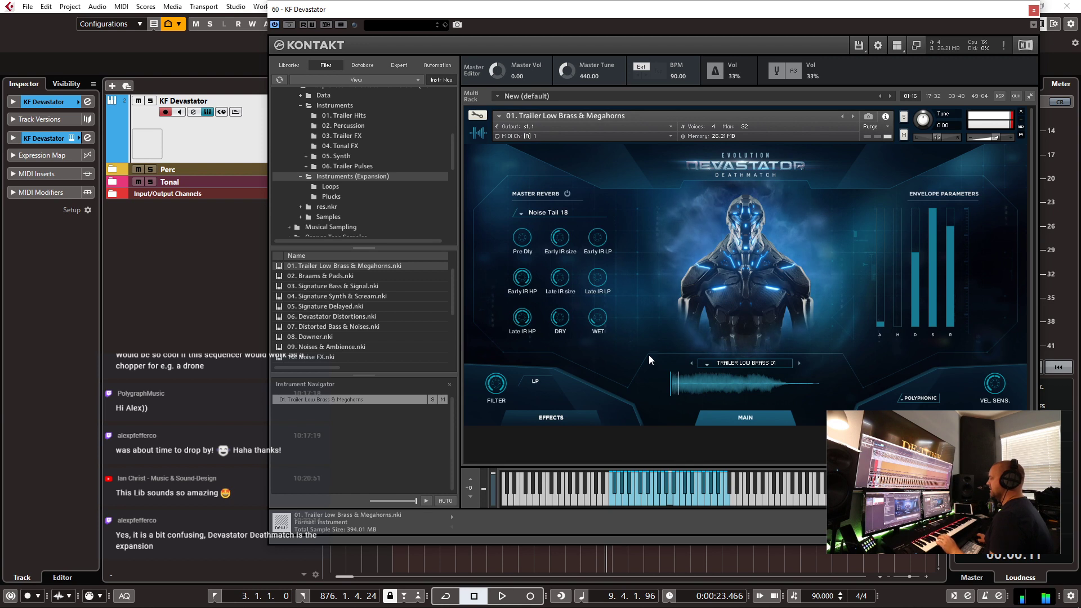
click(738, 366)
click(748, 442)
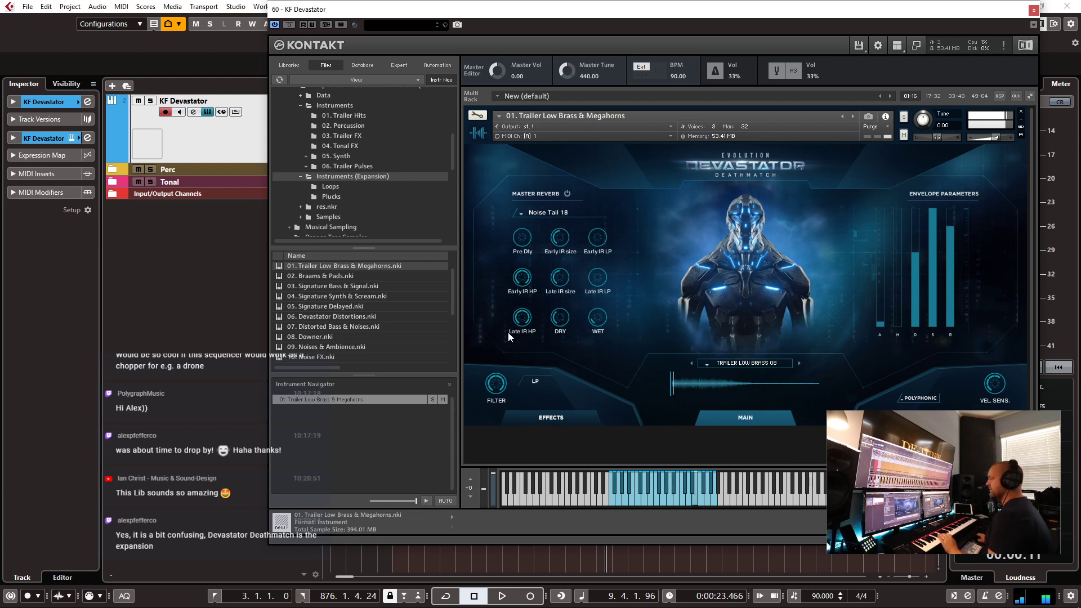
- Replace the Trailer Low Brass patch with 02. Braams & Pads.nki and switch its sound to Pad 29
double_click(330, 276)
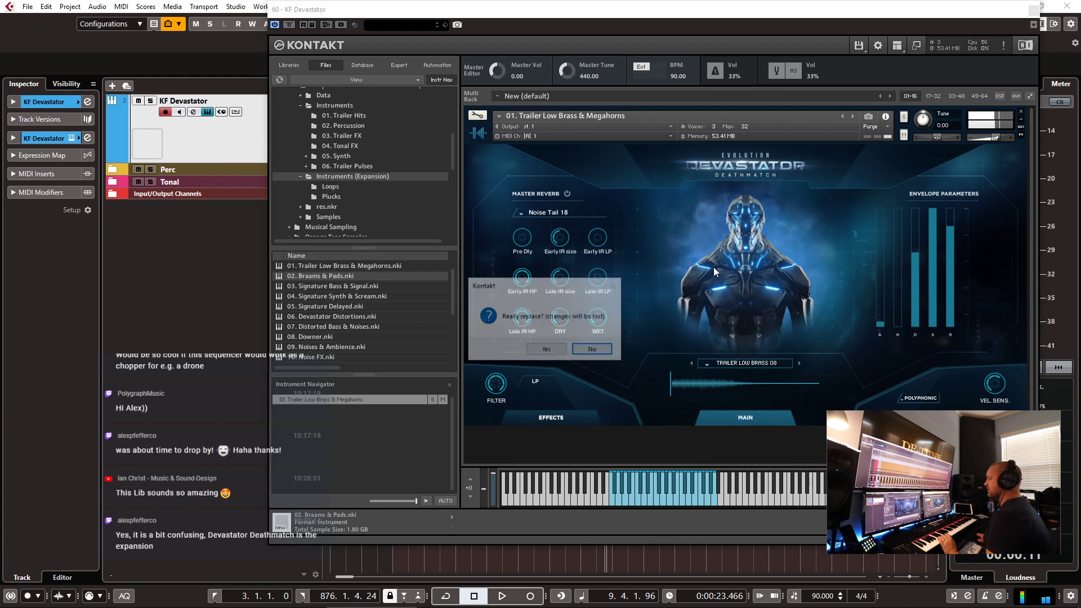
key(Escape)
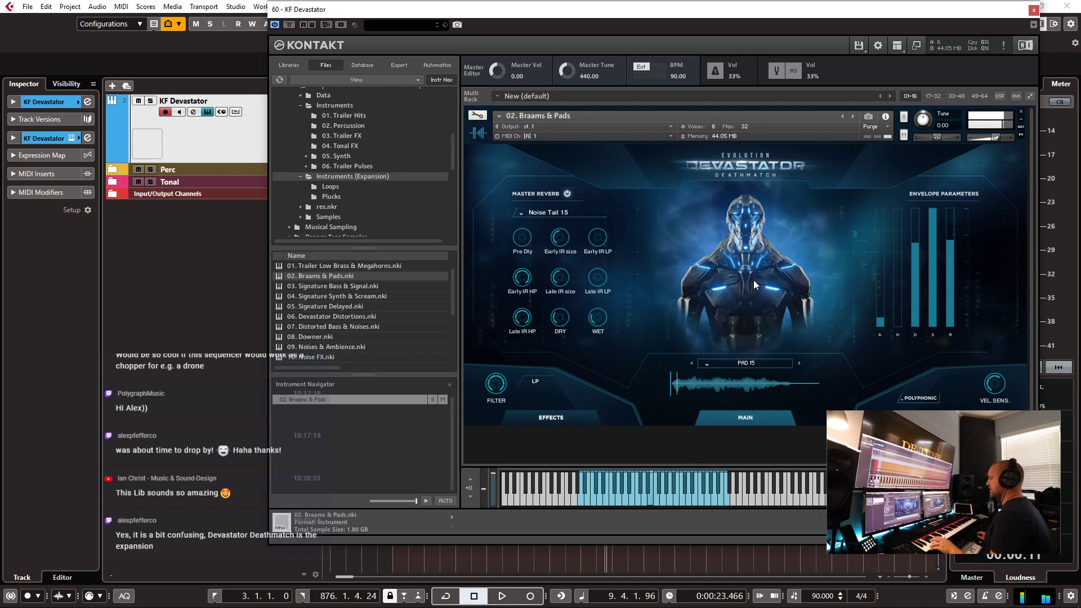
click(742, 365)
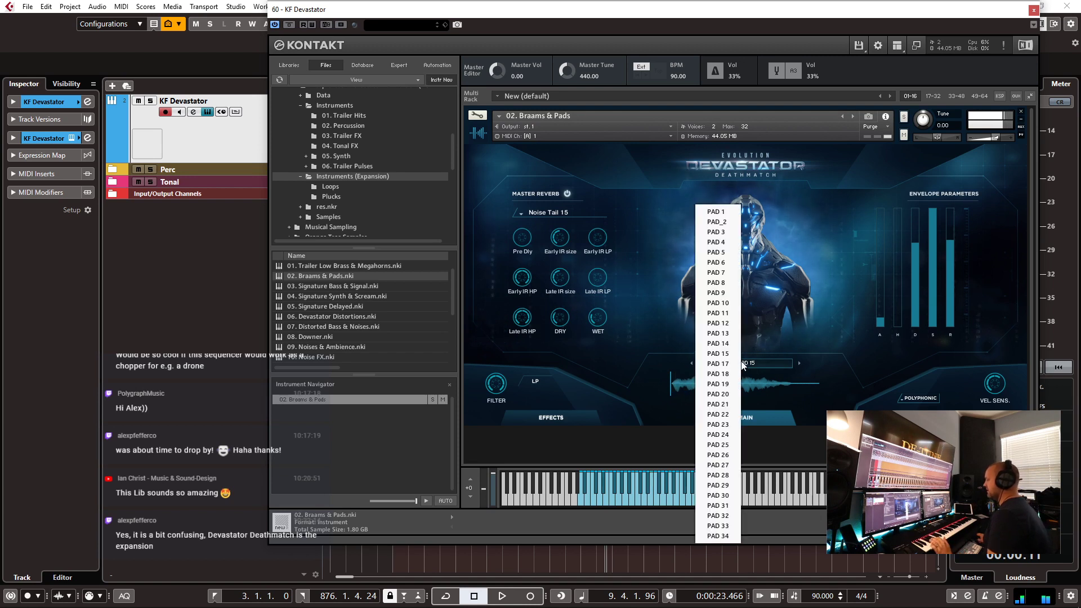
click(729, 485)
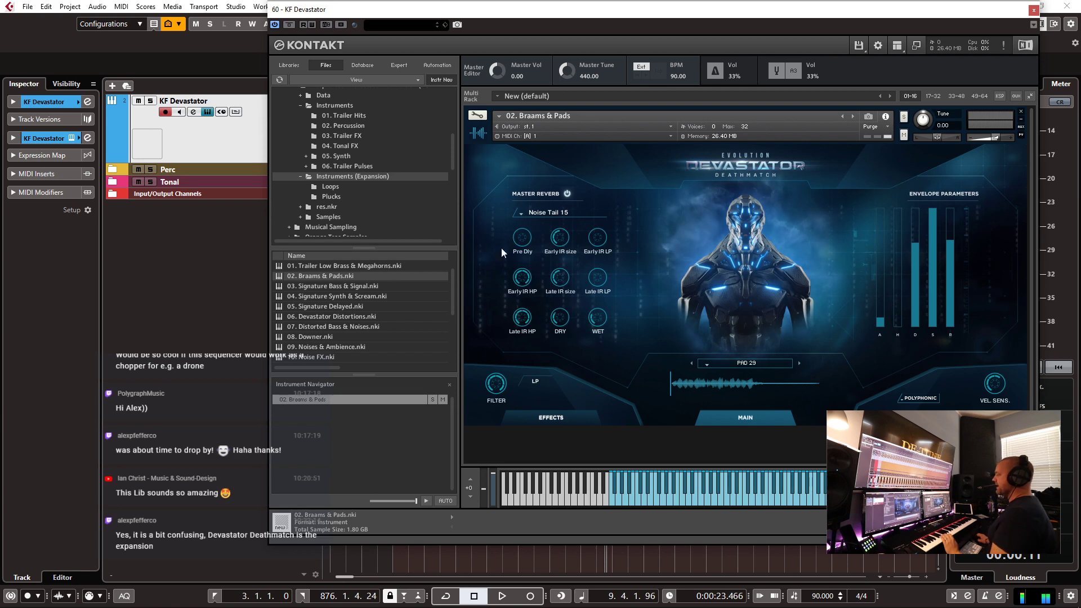
- Replace the Braams & Pads patch with 03. Signature Bass & Signal.nki
double_click(318, 285)
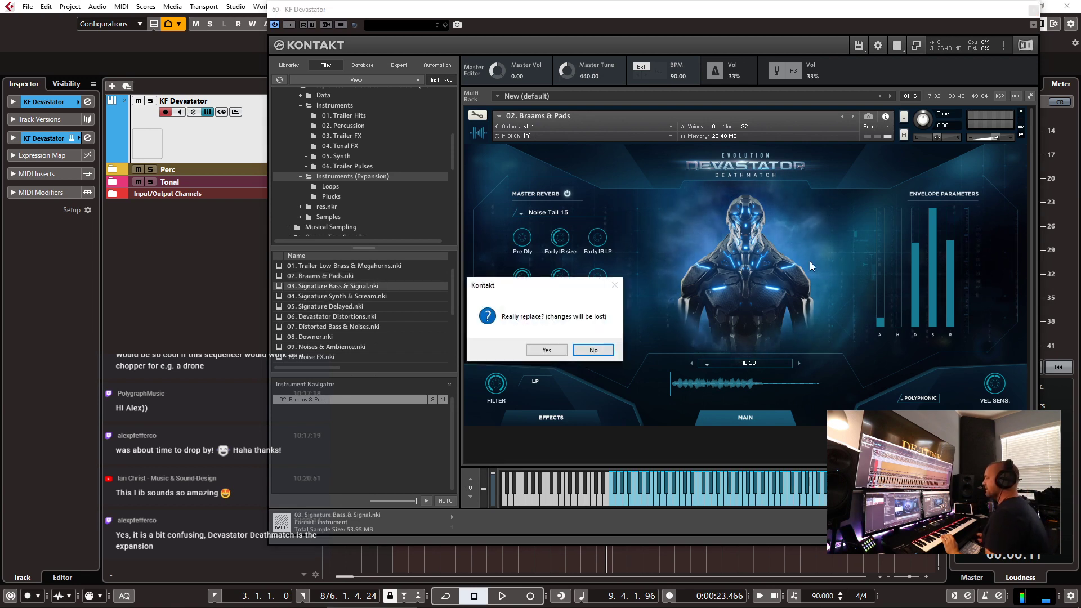
click(548, 348)
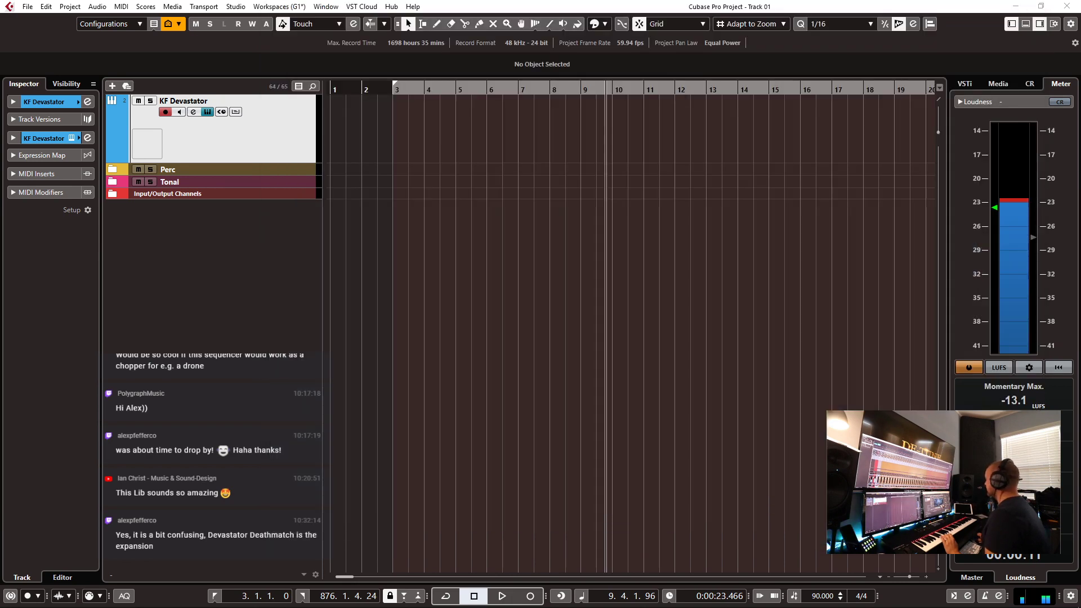
key(Escape)
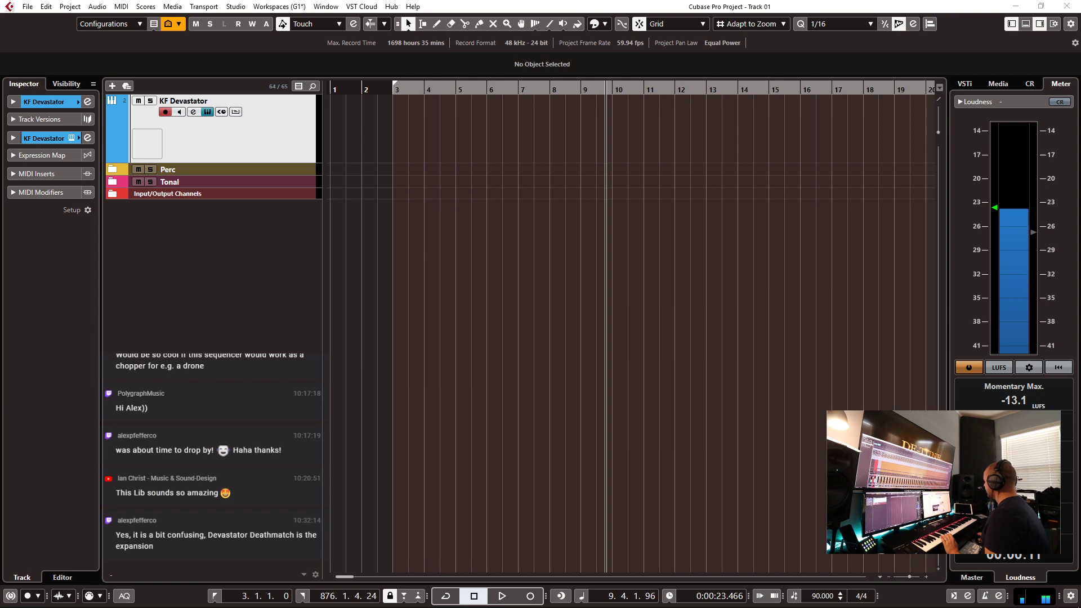
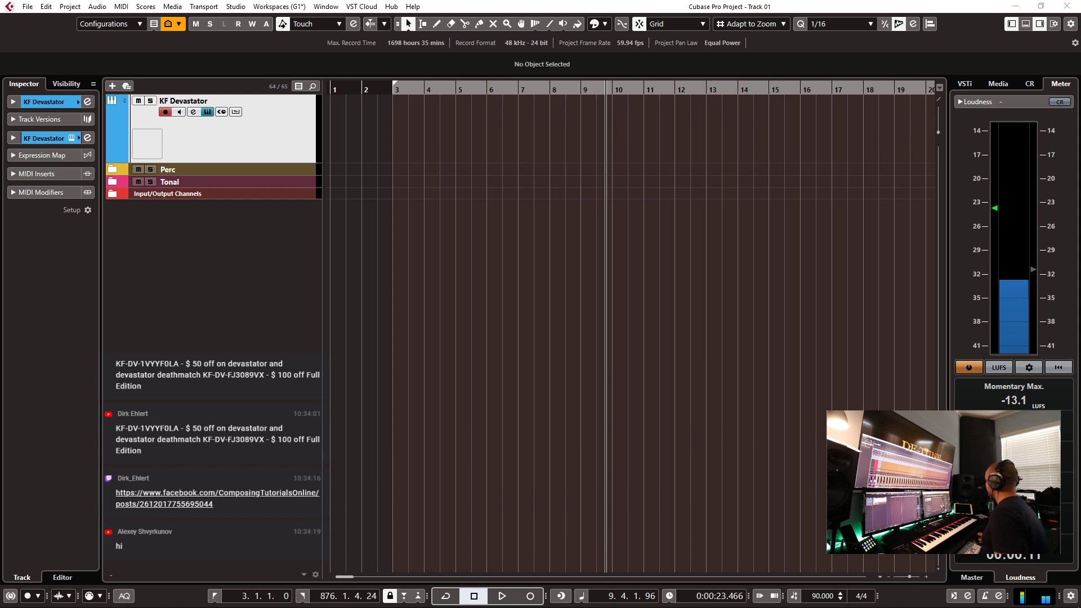
- Replace the Signature Bass & Signal patch with 06. Devastator Distortions.nki and close the instrument window
click(281, 151)
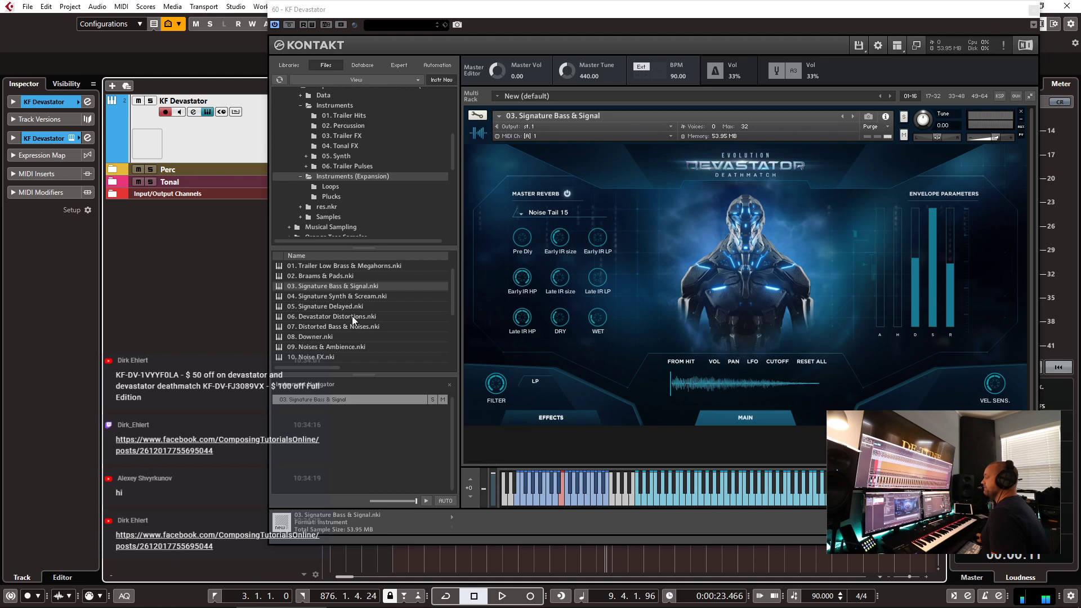
click(318, 317)
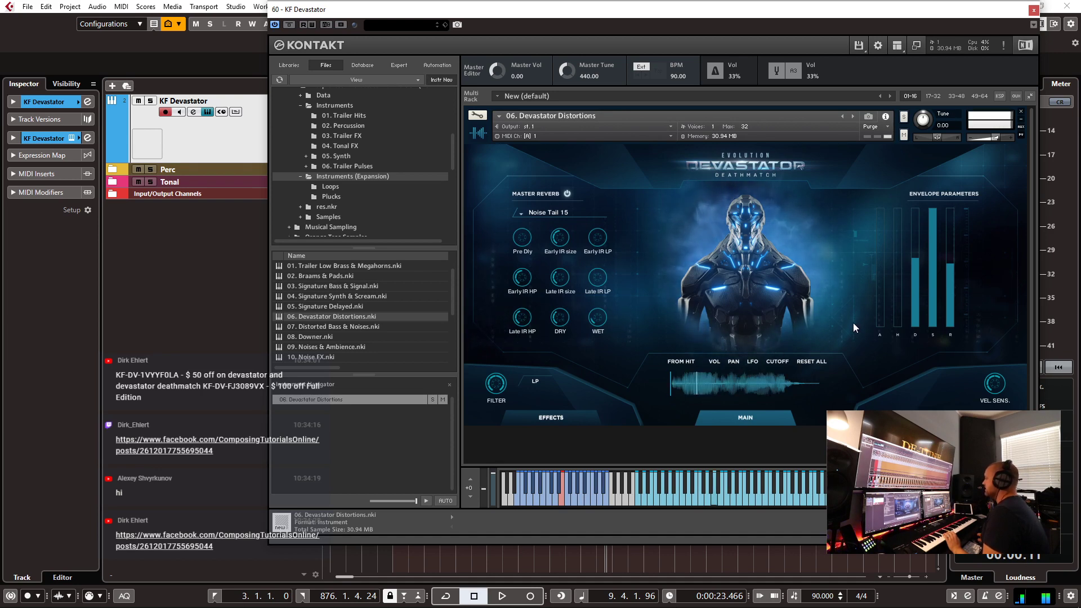
click(1034, 9)
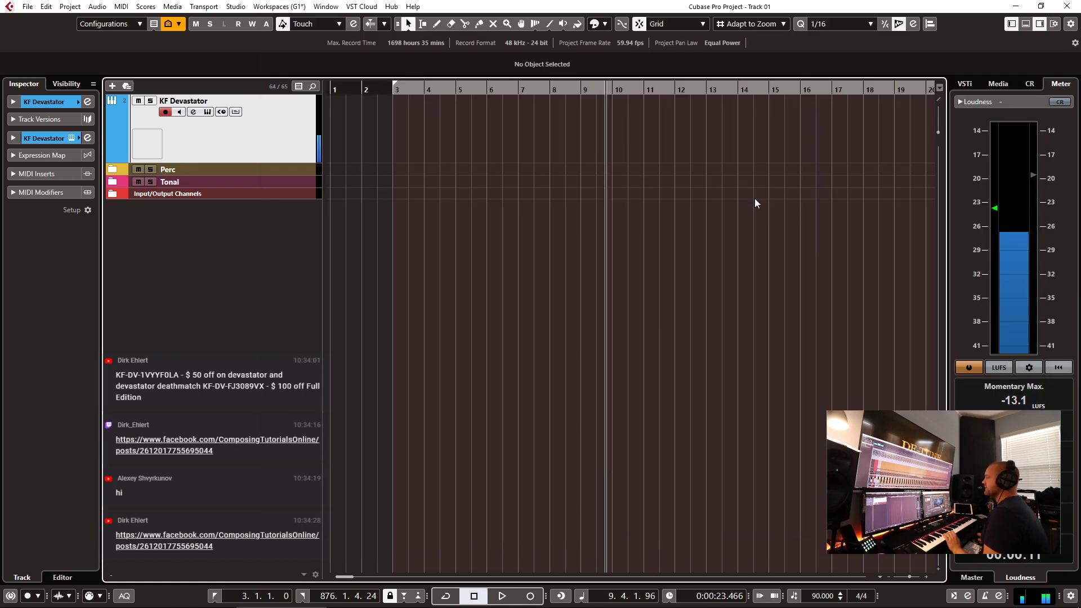
- Expand the Perc and Tonal folder tracks and look through the Devastator instrument tracks inside them
click(113, 169)
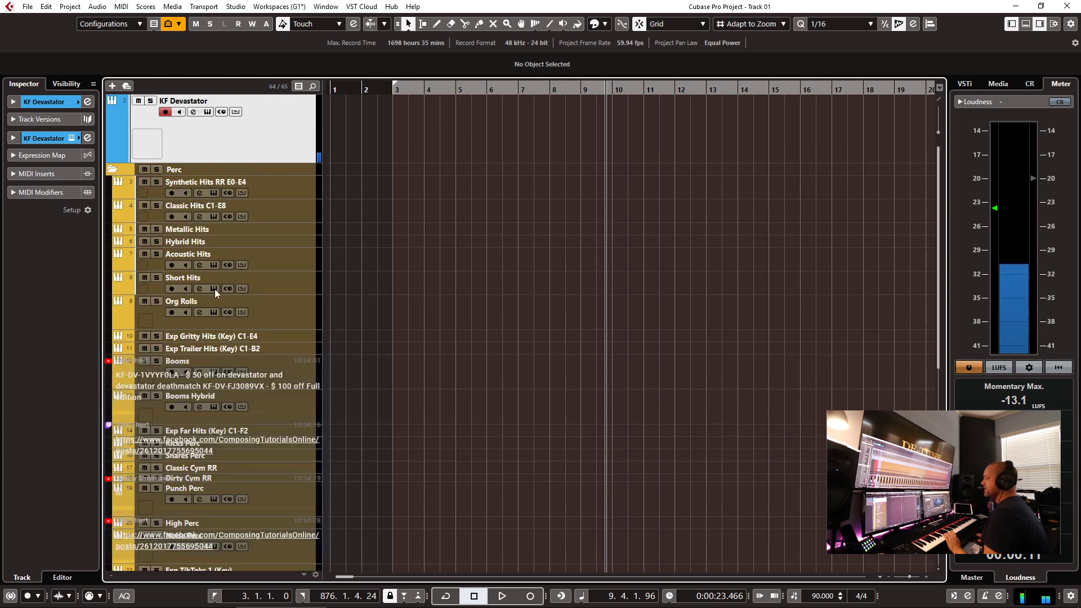
scroll(144, 306, down, 5)
click(113, 532)
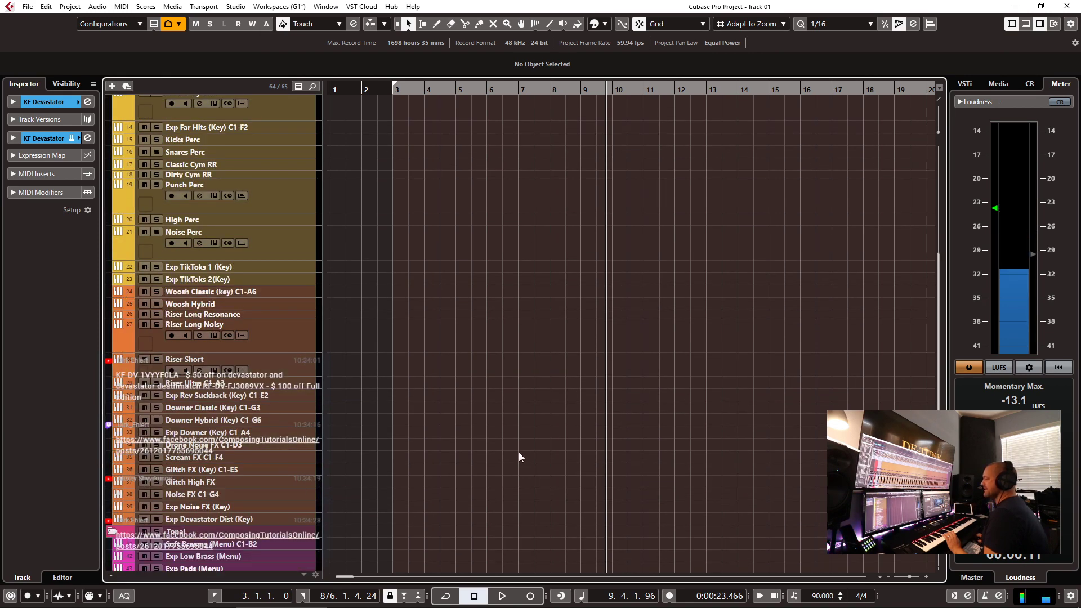
scroll(534, 445, down, 5)
scroll(294, 282, up, 10)
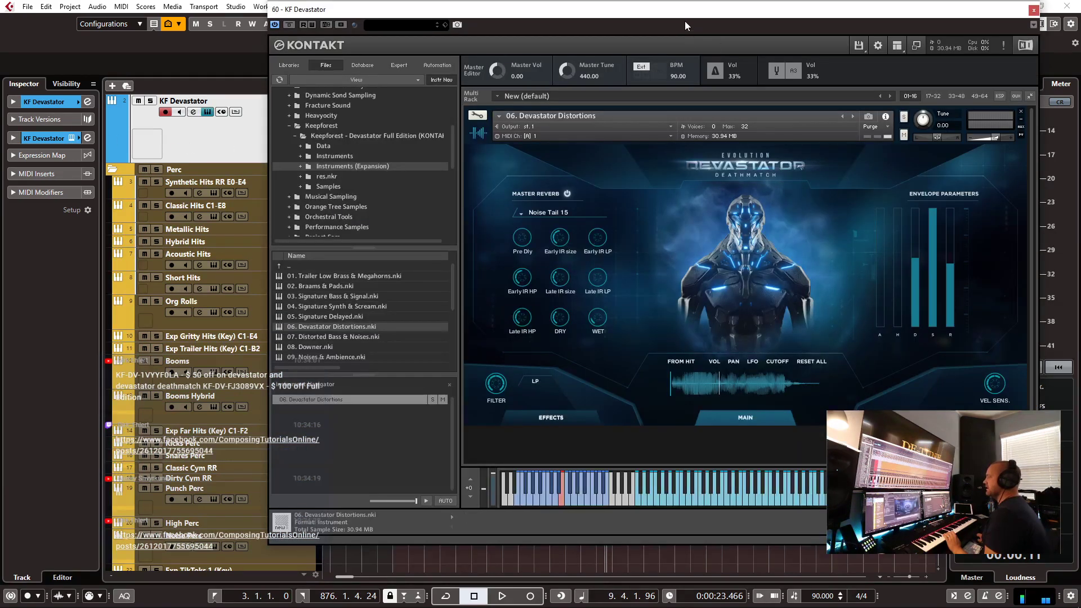
- Select the Synthetic Hits RR E0-E4 track, reduce the track heights and deactivate Enlarge Selected Track
key(super+shift+Right)
click(291, 192)
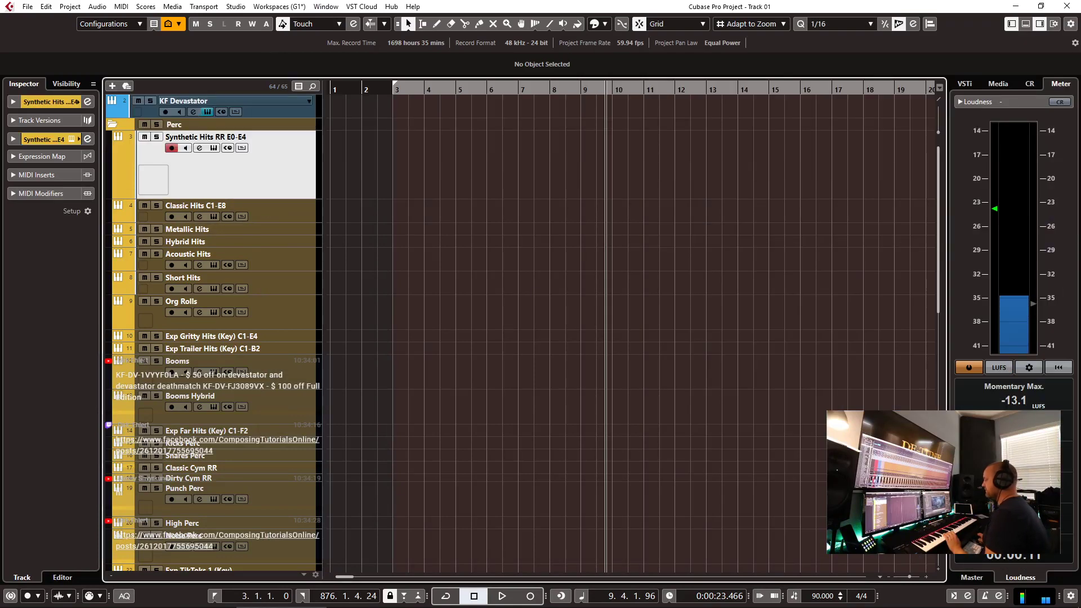
key(shift+g)
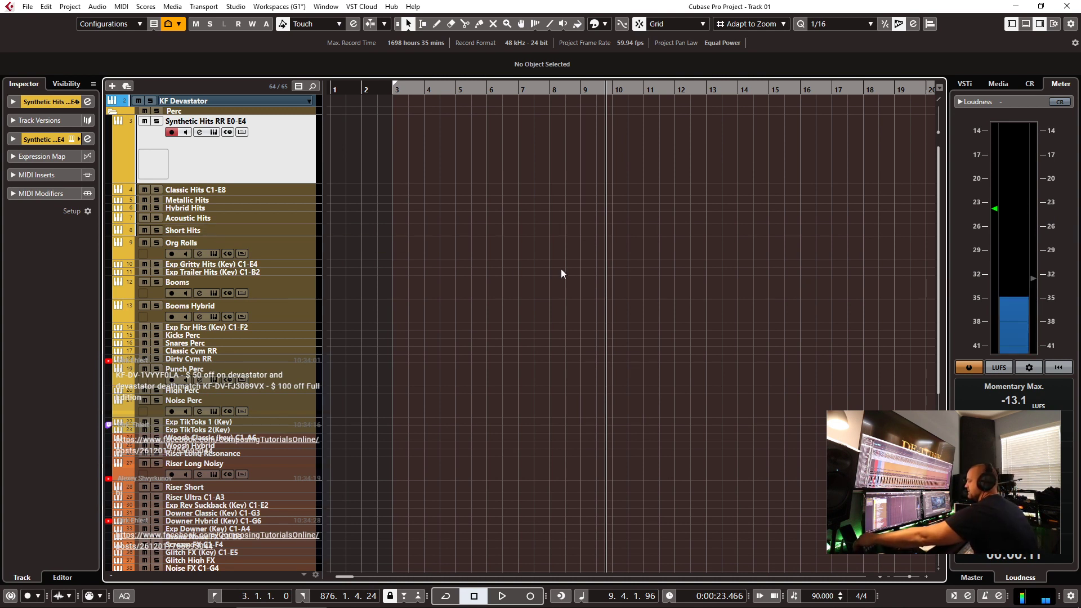
key(ctrl+alt+e)
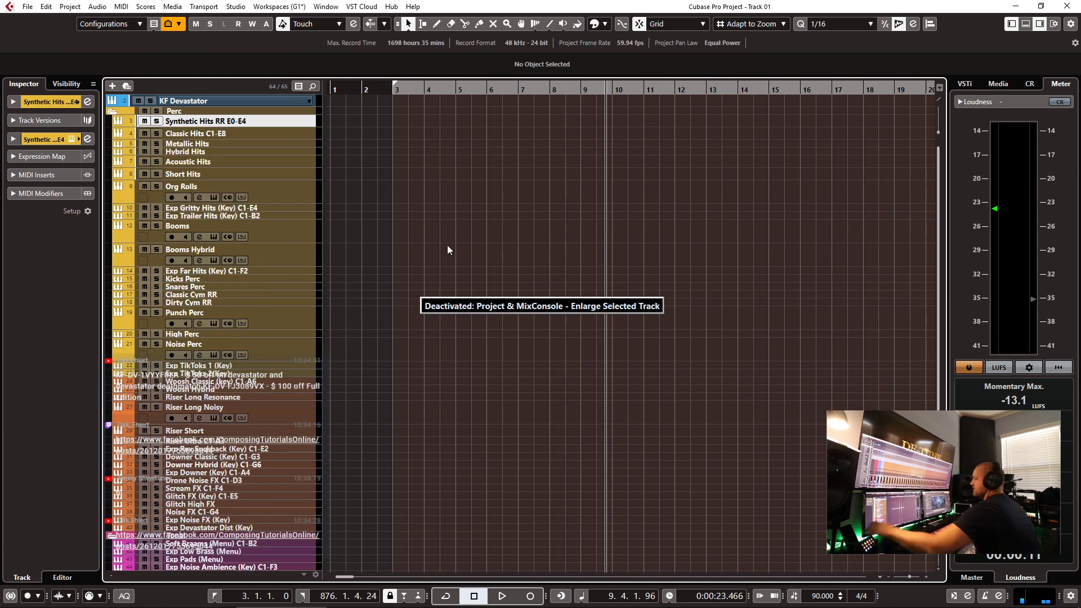
- Select all tracks from KF Devastator down to Input/Output Channels and reduce them to one uniform minimum height
click(224, 97)
scroll(245, 423, down, 5)
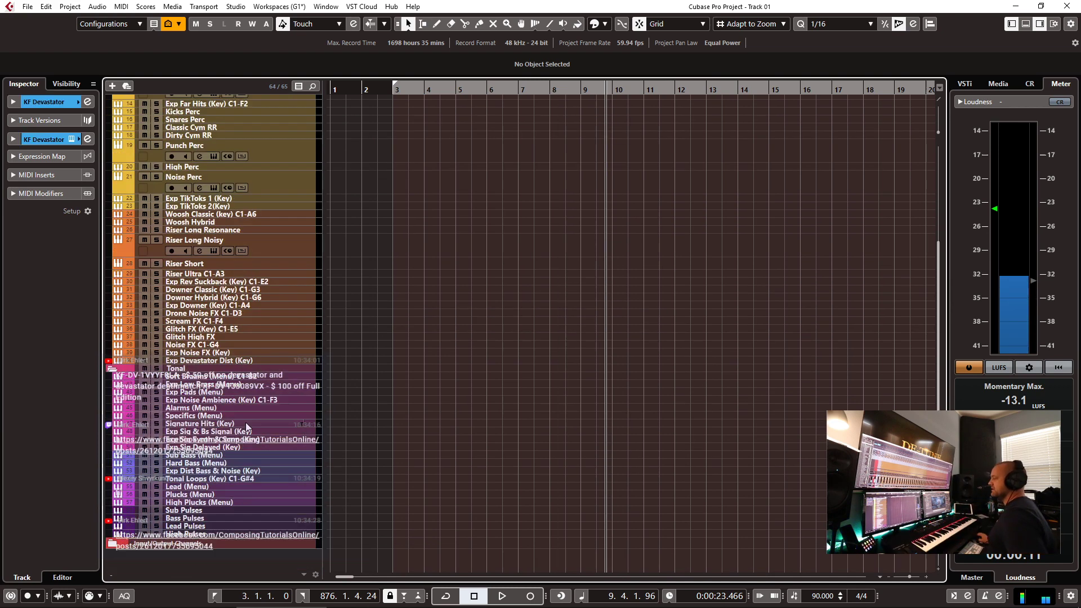
shift+click(220, 544)
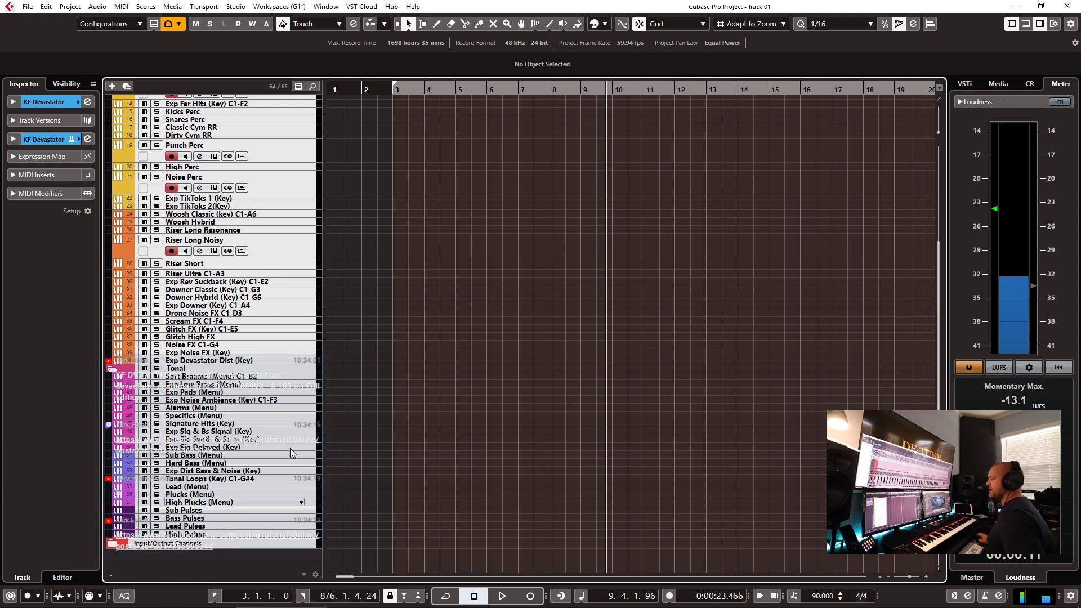
scroll(302, 425, up, 5)
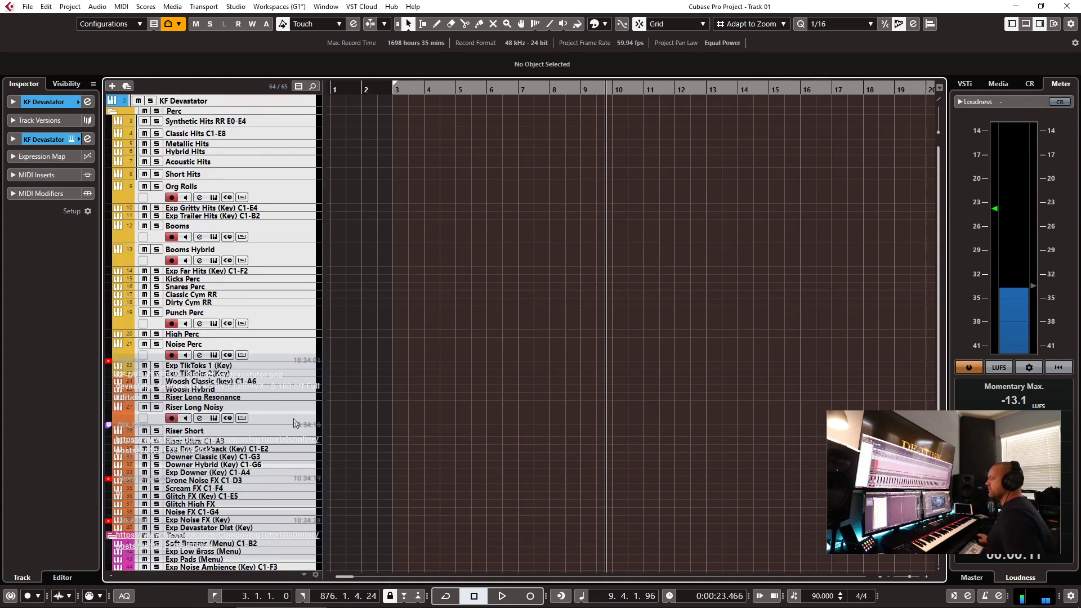
click(246, 111)
scroll(261, 347, down, 5)
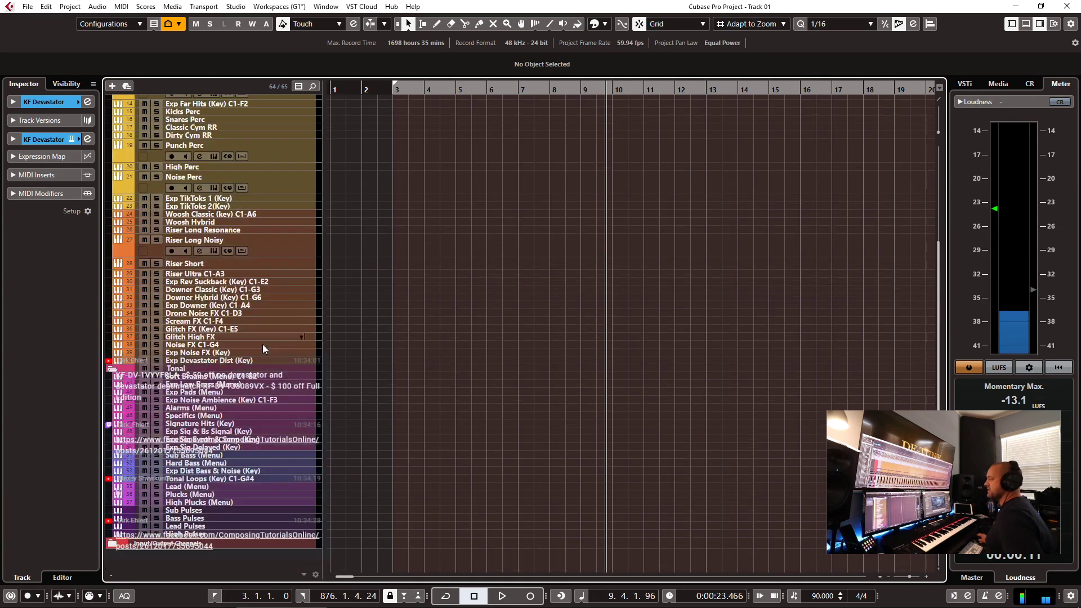
shift+click(219, 544)
scroll(255, 225, up, 5)
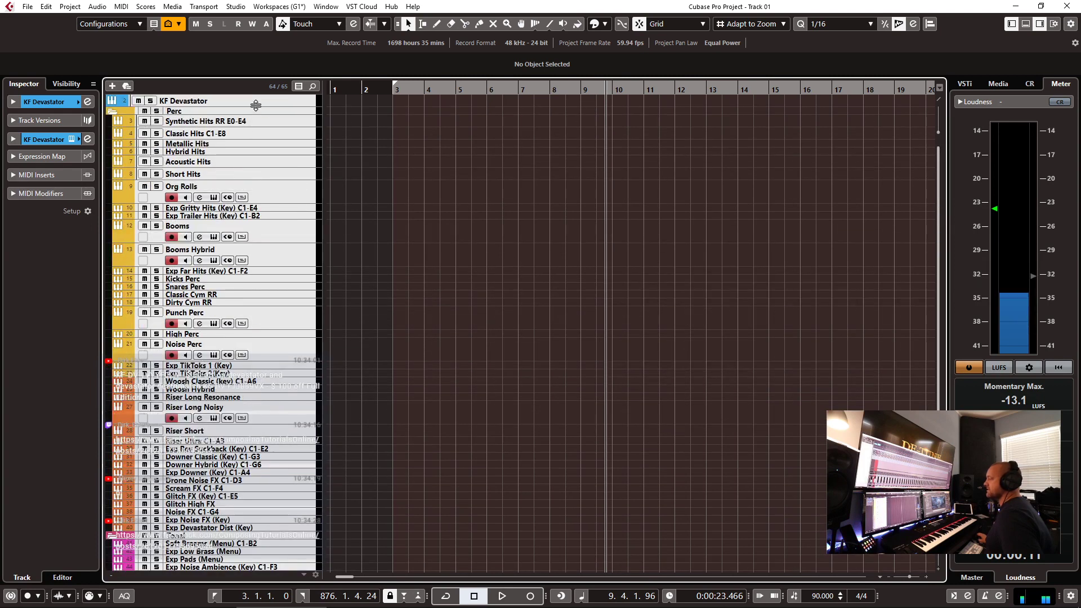
key(alt+Up)
- Select the Metallic Hits, Booms and Booms Hybrid tracks in turn and view the Kontakt instrument of Booms Hybrid
click(253, 129)
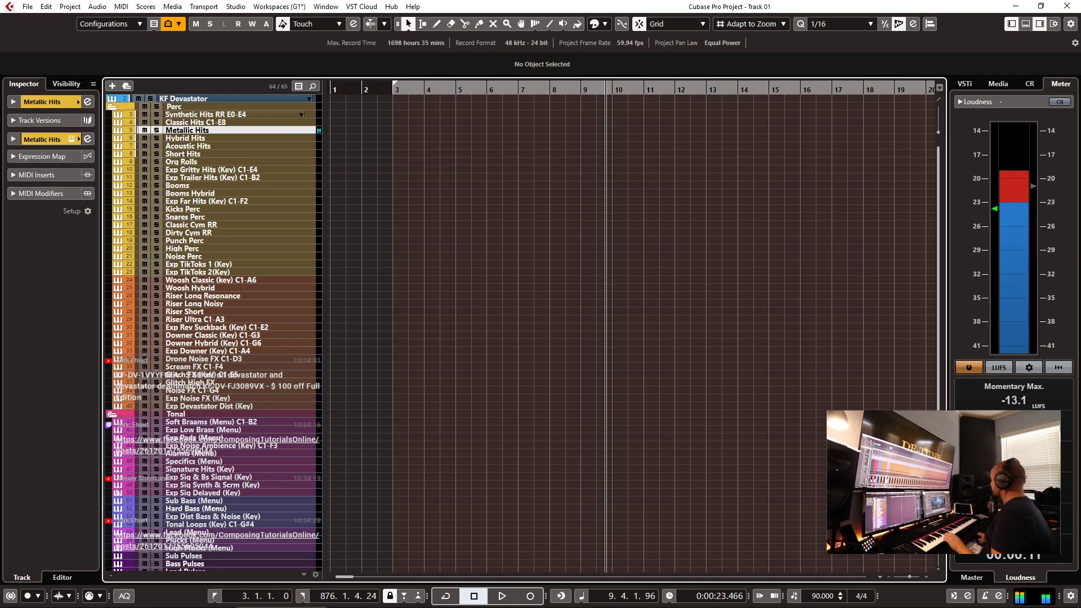
click(208, 185)
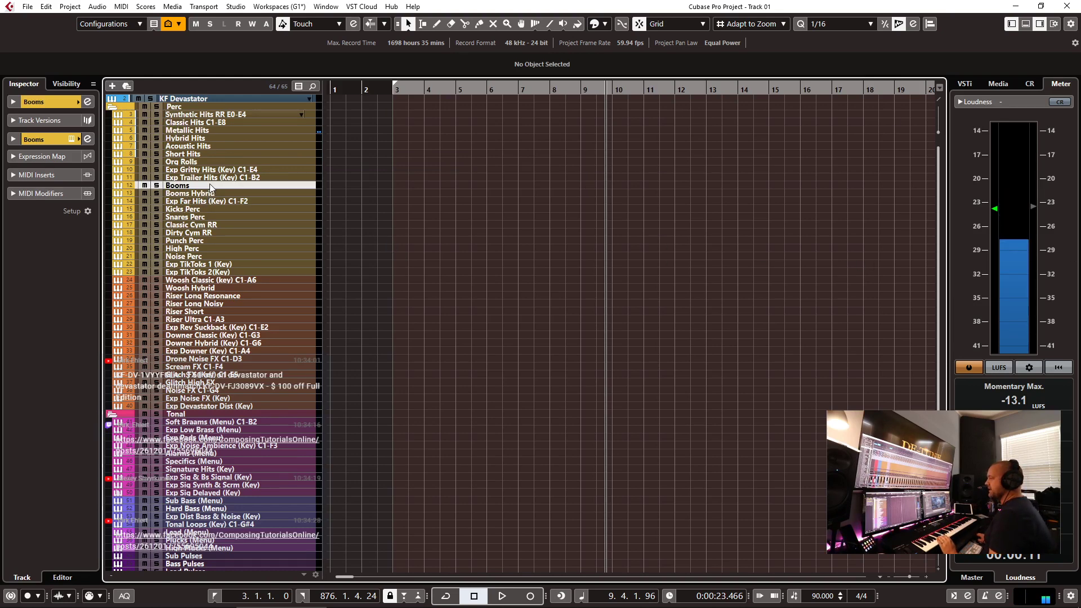
click(197, 193)
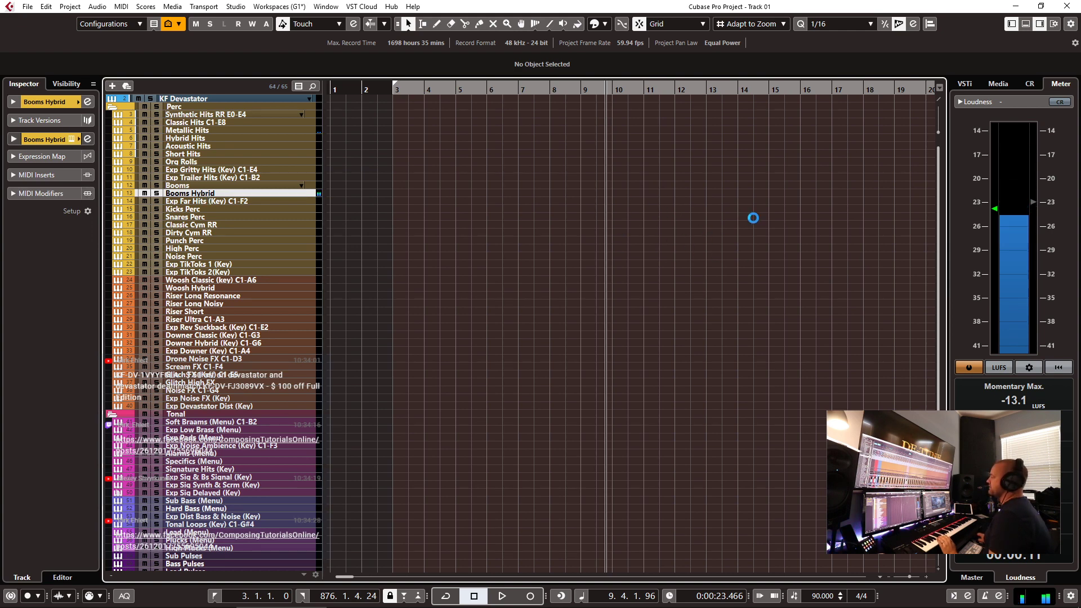
click(87, 101)
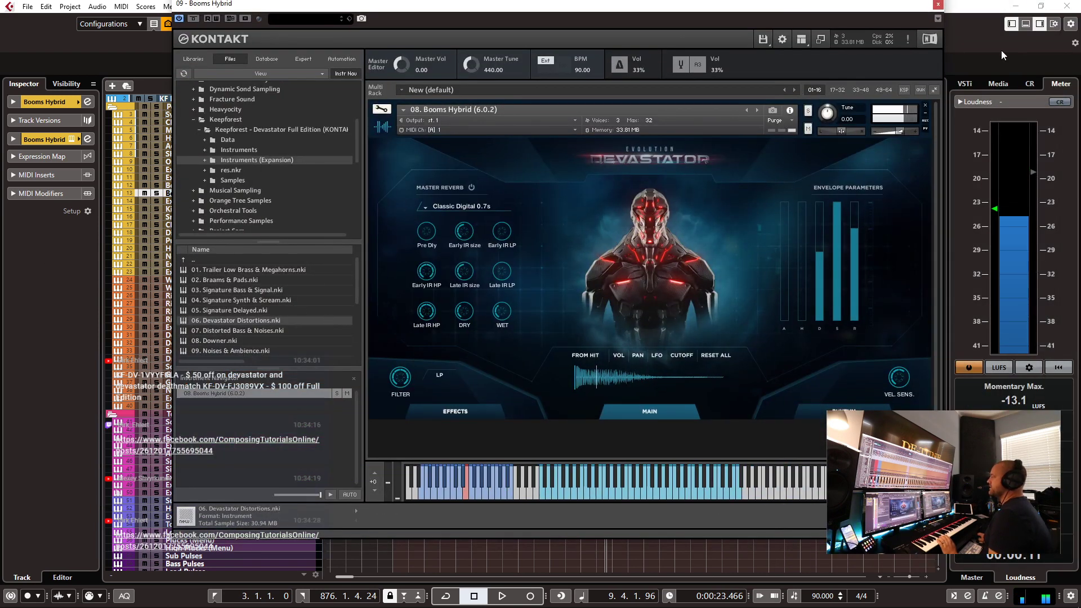
click(939, 5)
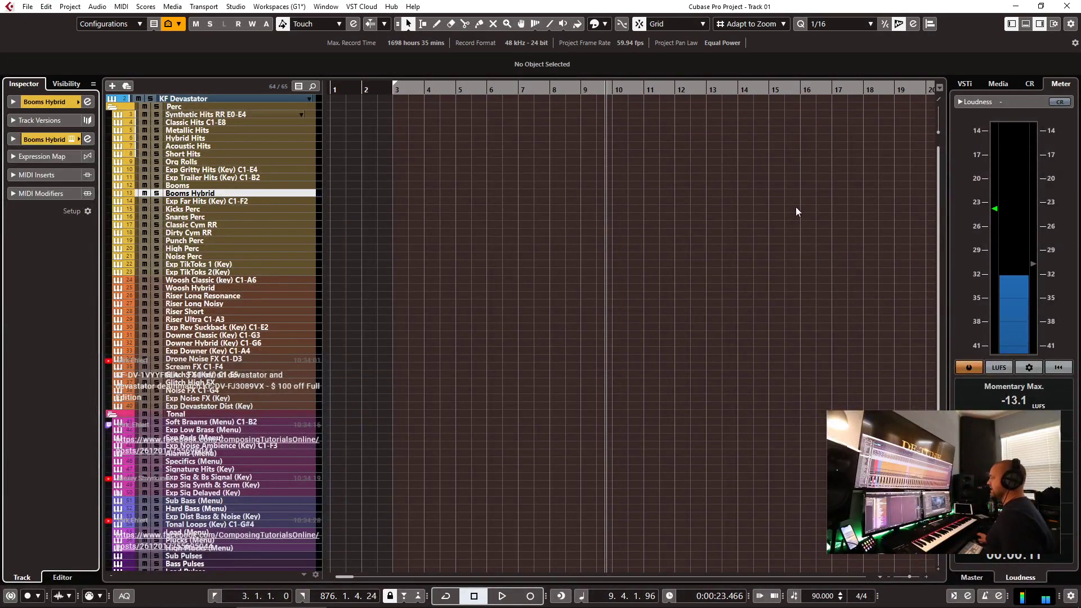
- View the mixer channels of the Devastator tracks in the lower-zone MixConsole and hide the lower zone again
click(1026, 23)
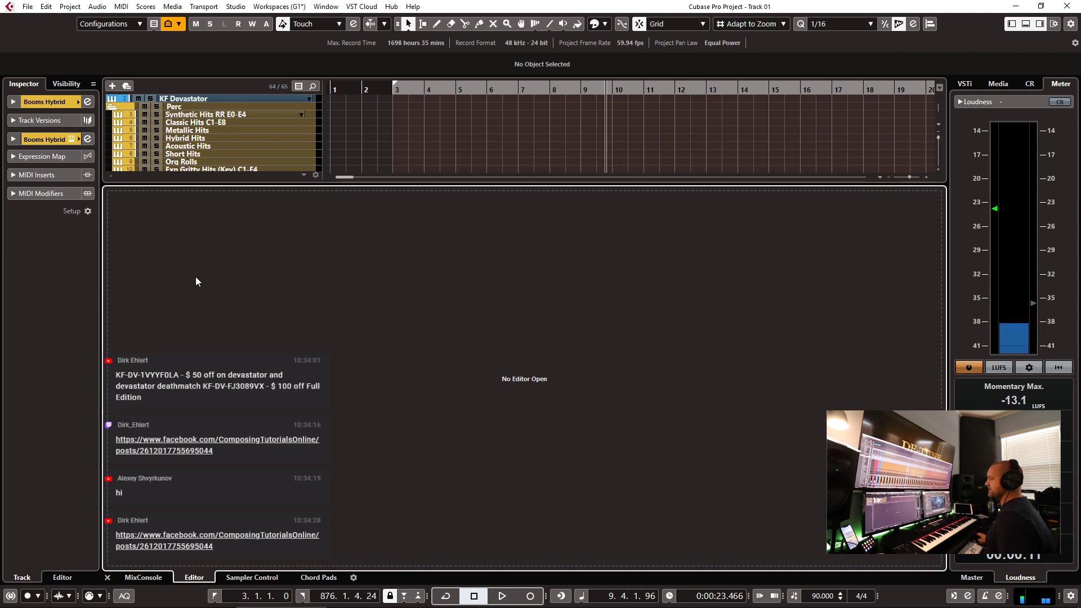
click(138, 579)
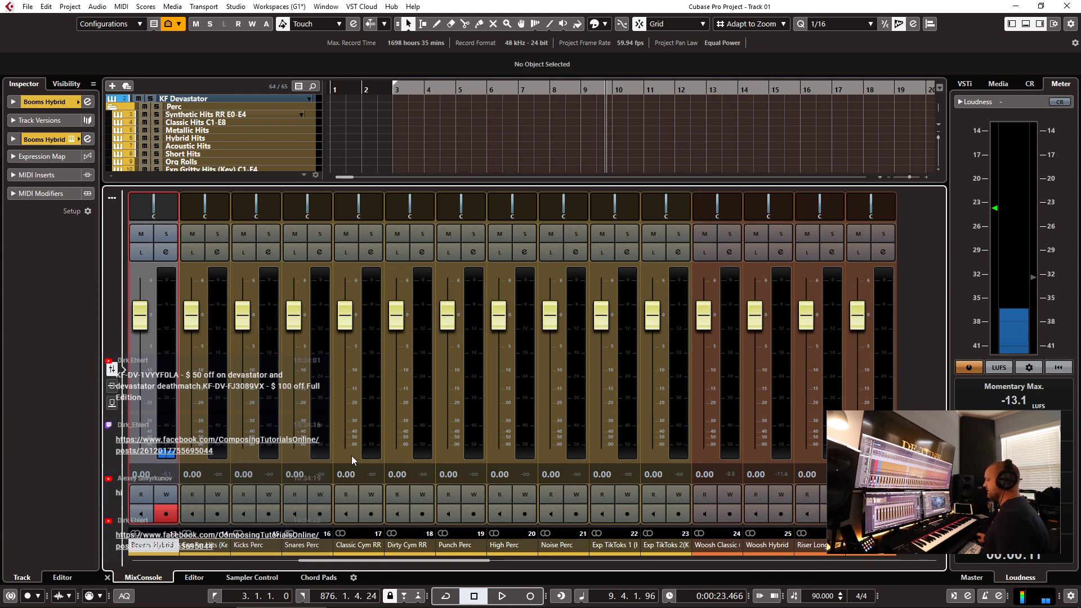
click(1026, 24)
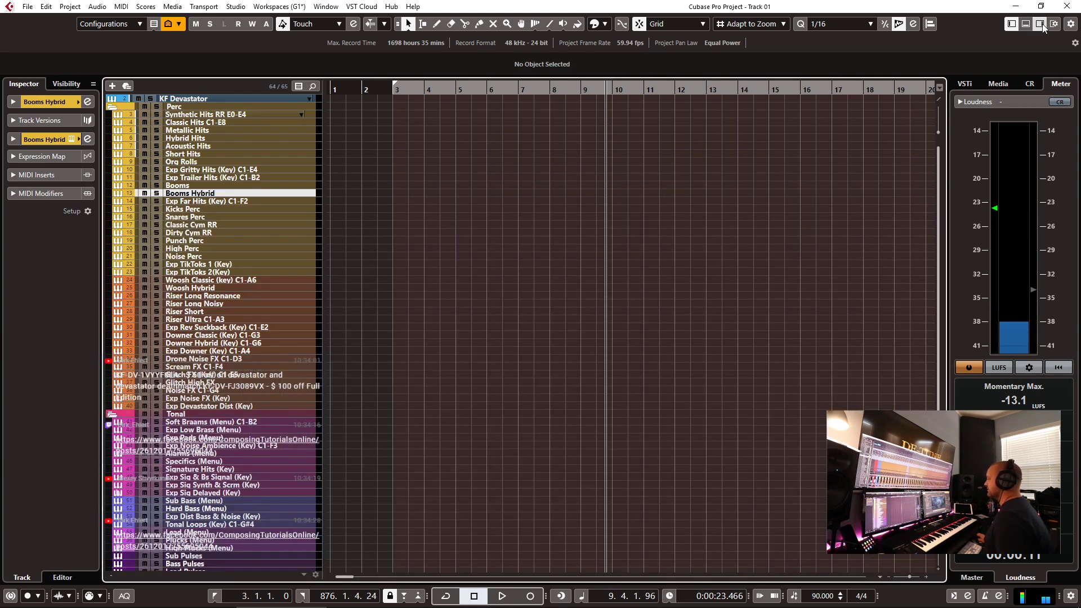
- Show the VST instruments rack and look through the Kontakt instances loaded for the template tracks
click(1042, 24)
click(1041, 24)
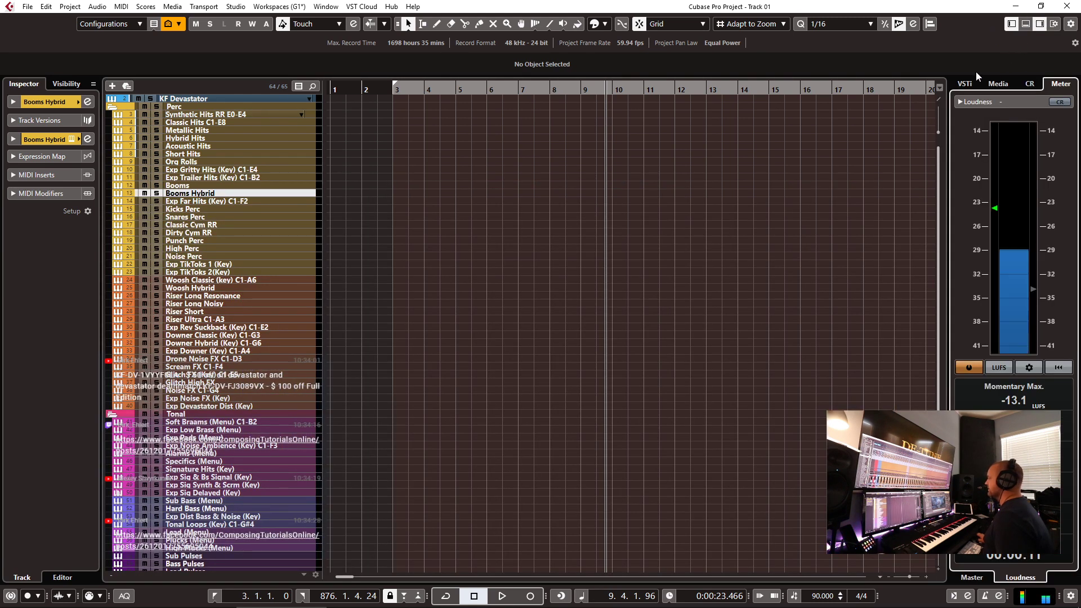
click(965, 84)
scroll(1073, 459, down, 10)
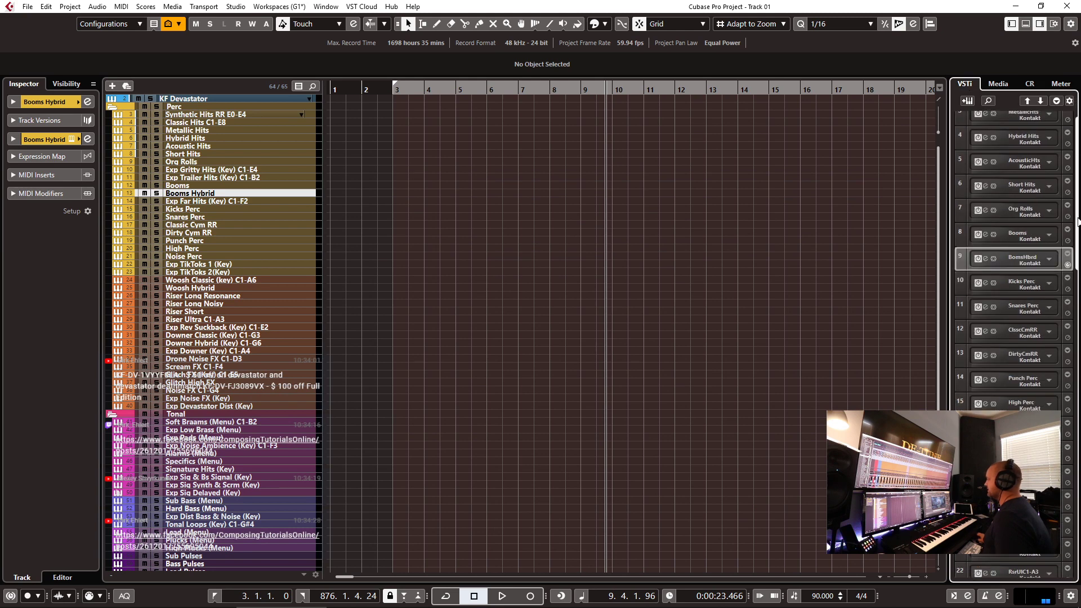
scroll(1074, 459, up, 10)
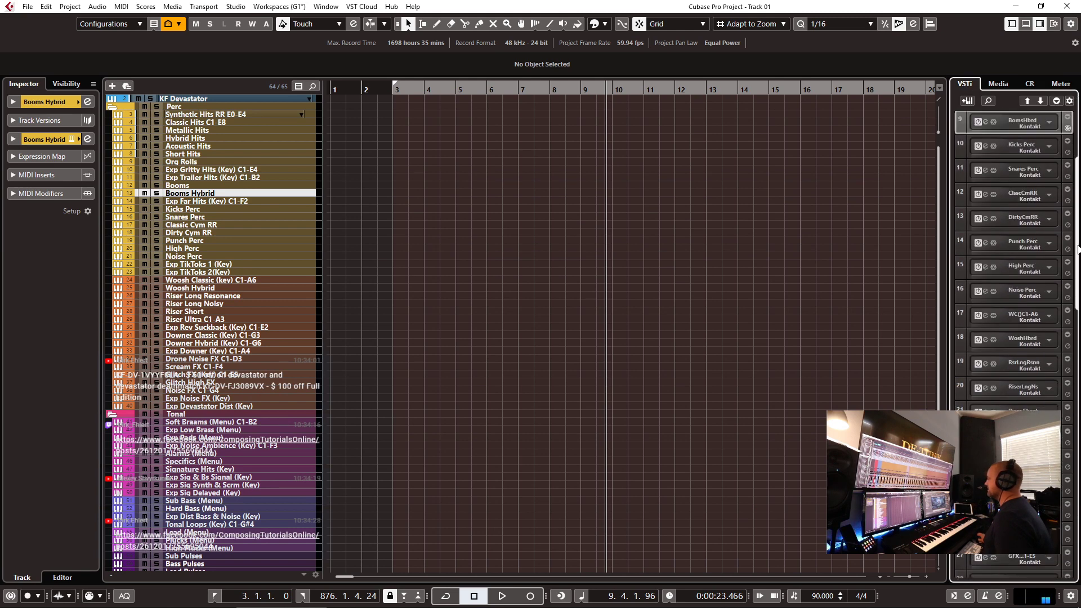
- Select the Riser Ultra C1-A3 track, then the Specifics (Menu) track, and open the Kontakt instrument of Specifics (Menu)
click(215, 320)
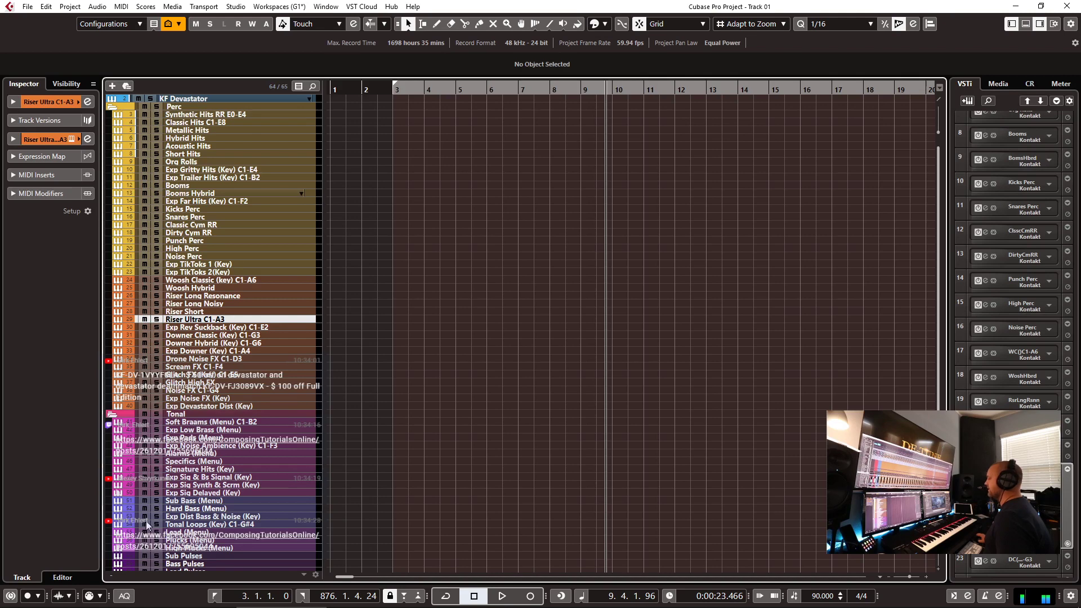
scroll(184, 417, down, 3)
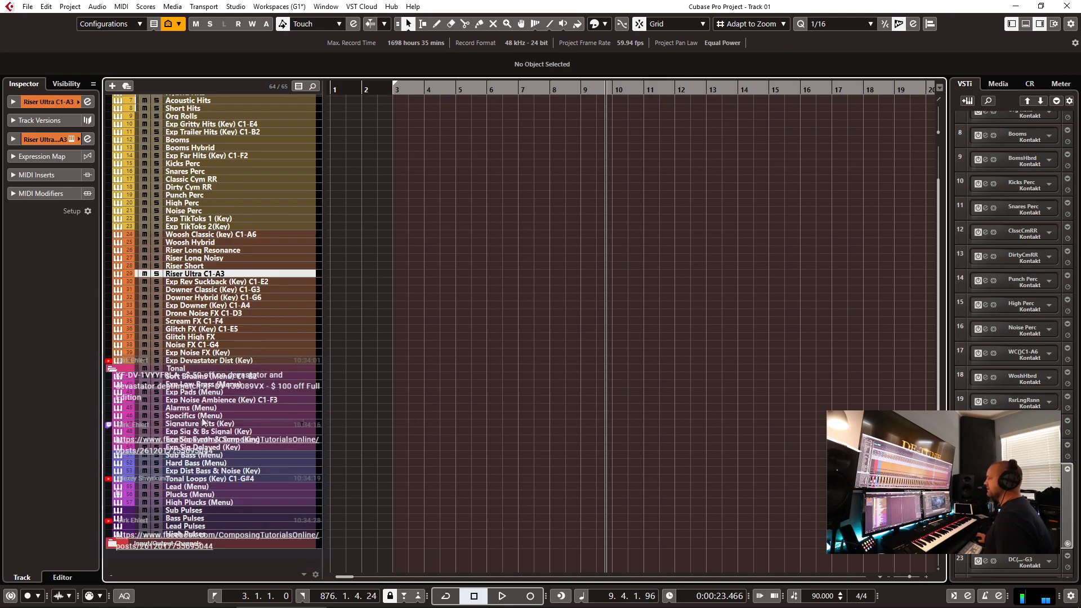
click(204, 417)
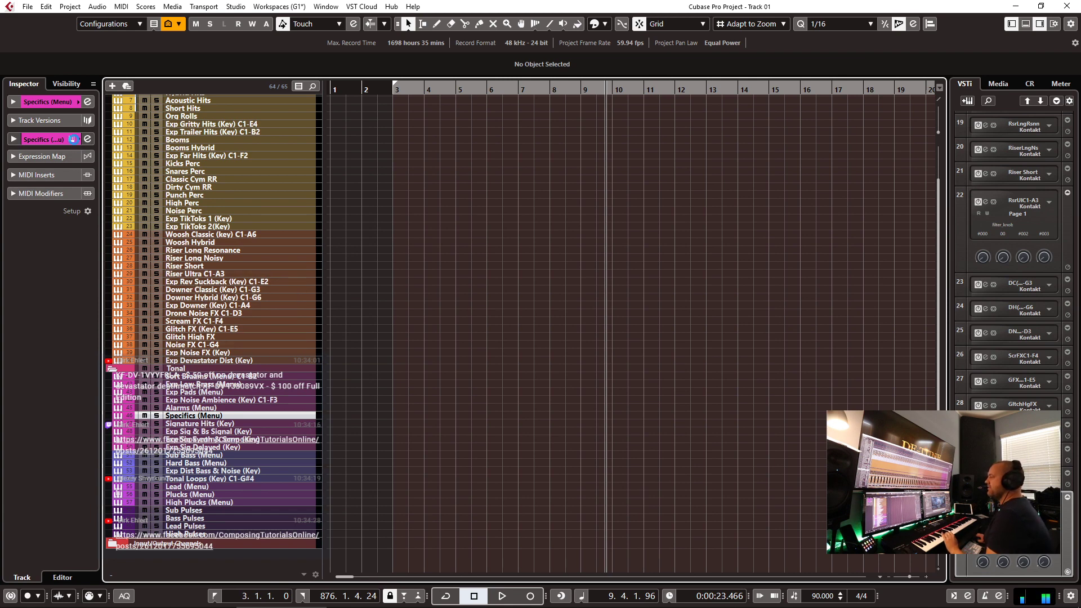
click(311, 229)
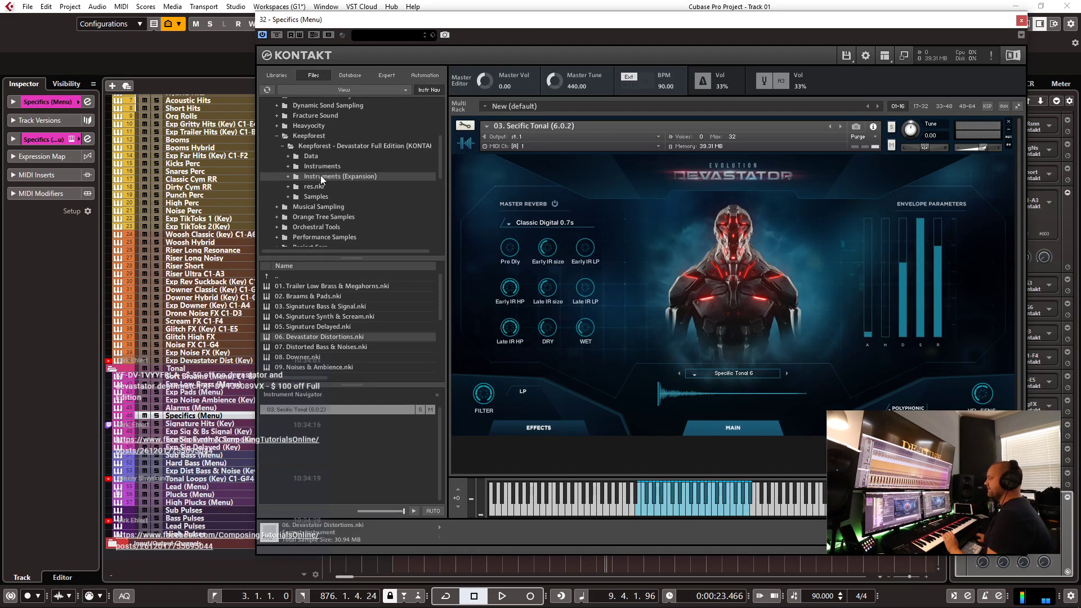
- Browse the Devastator Samples and Instruments folders in Kontakt and highlight the Hits - User Import (6.2.0).nki patch
click(322, 195)
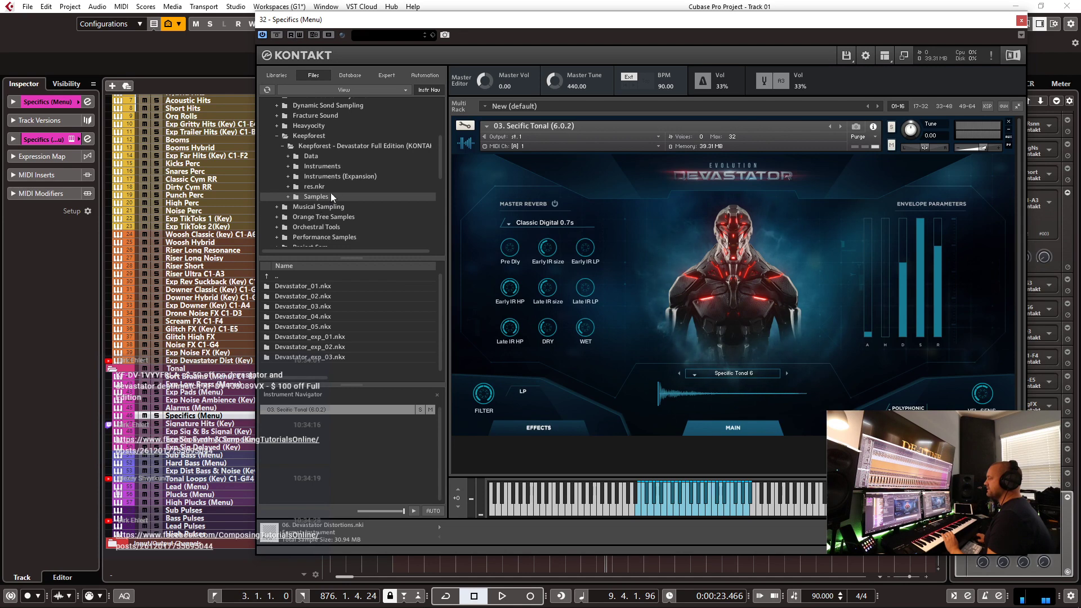
click(328, 166)
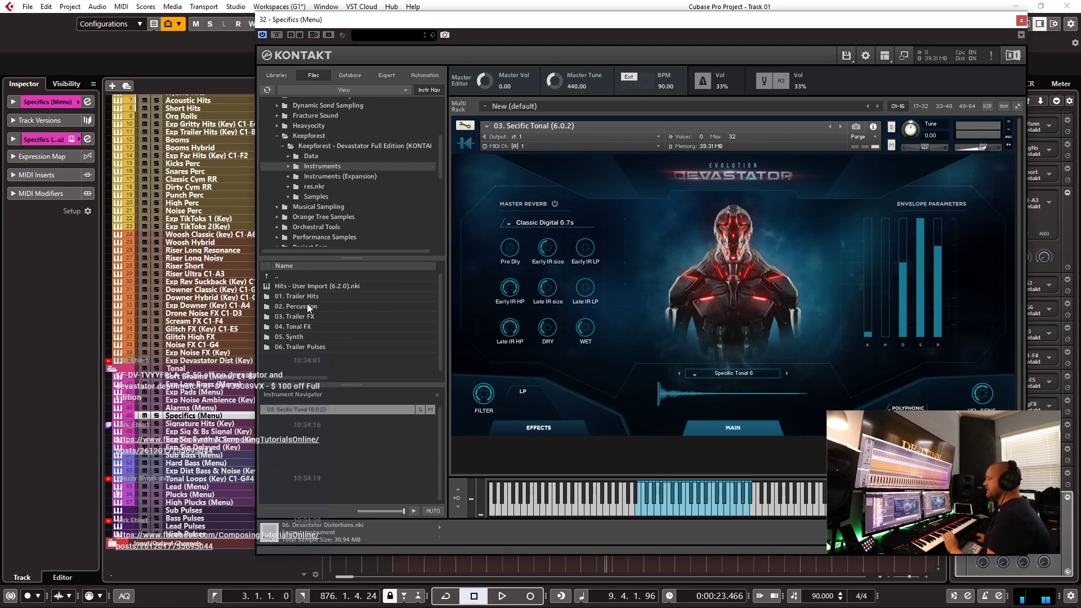
click(312, 289)
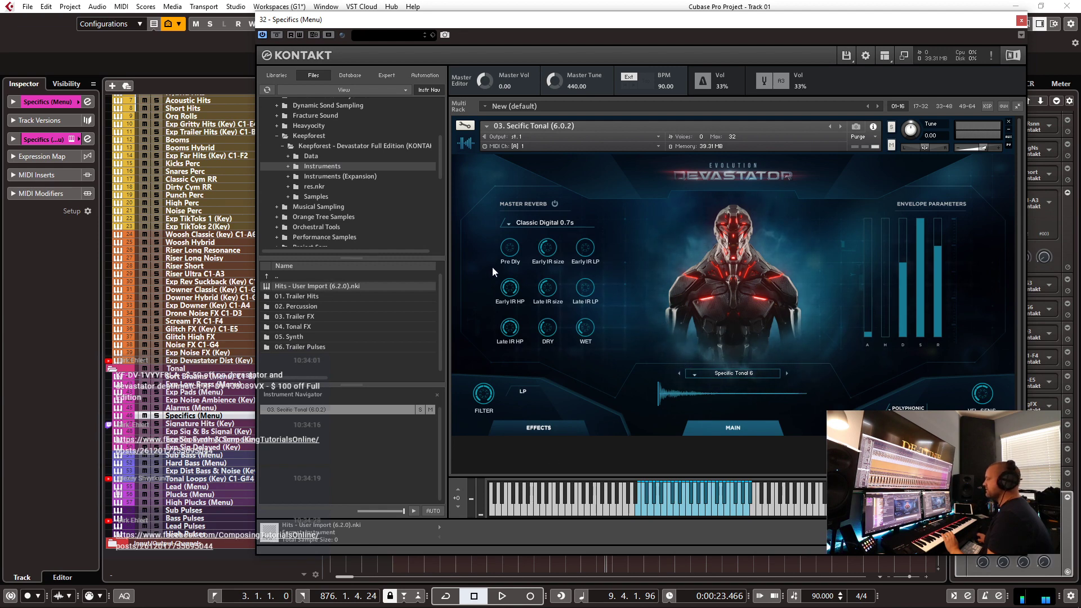
- Browse the Instruments (Expansion) folder and its Loops subfolder, highlight 04.Dirty Perc.nki and close the instrument window
click(351, 176)
scroll(313, 340, down, 3)
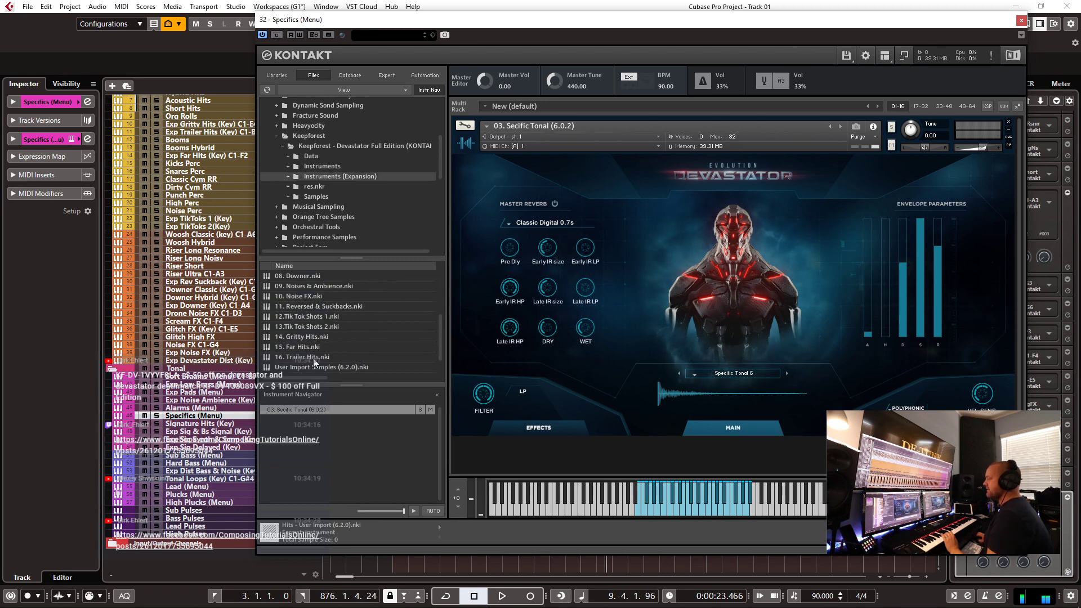
double_click(293, 358)
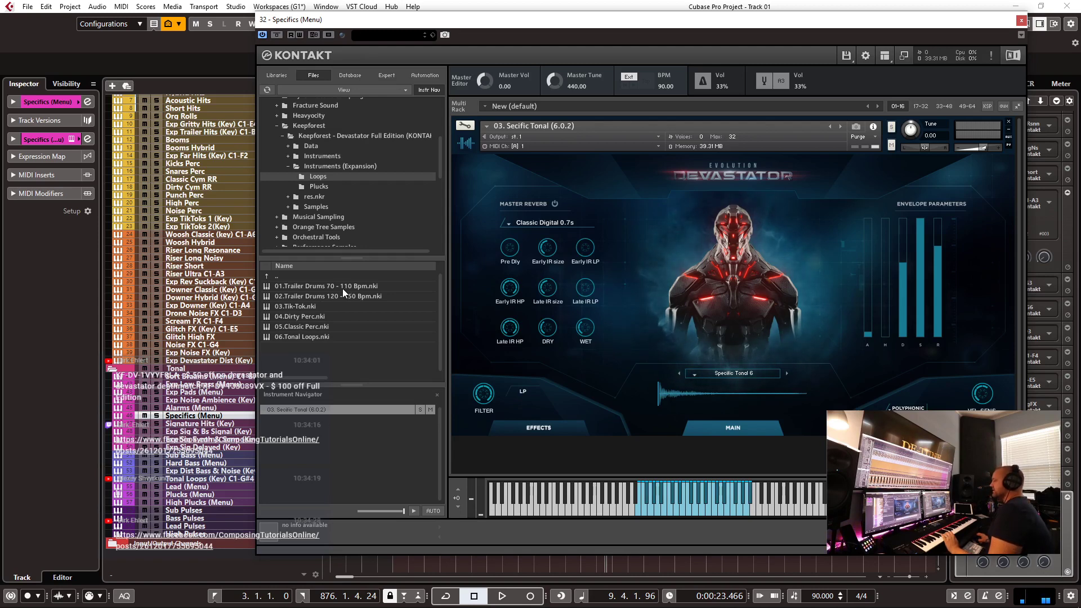
click(310, 305)
click(307, 319)
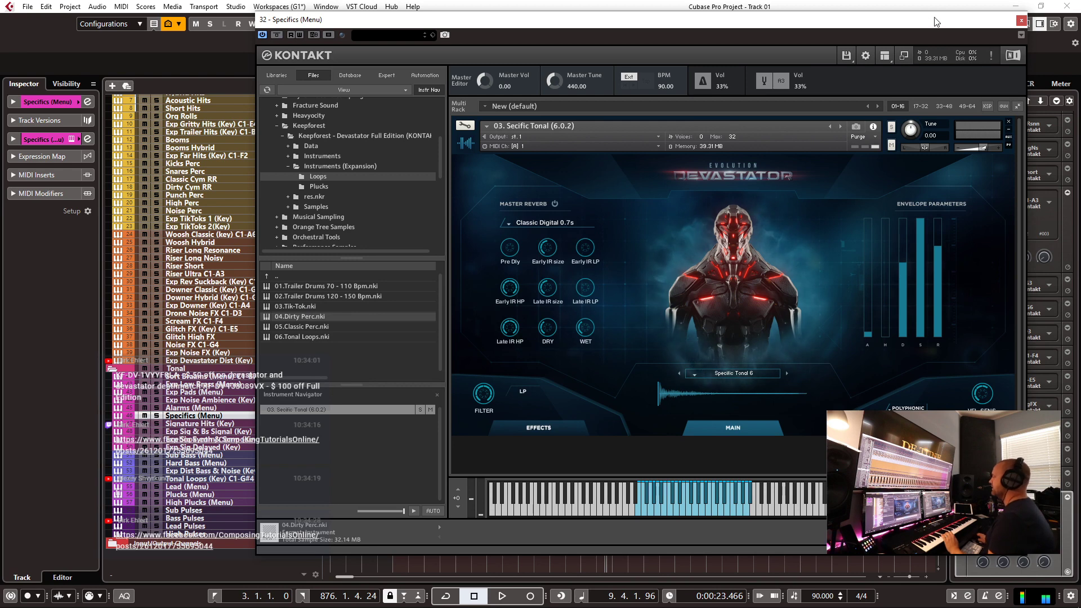
click(1021, 21)
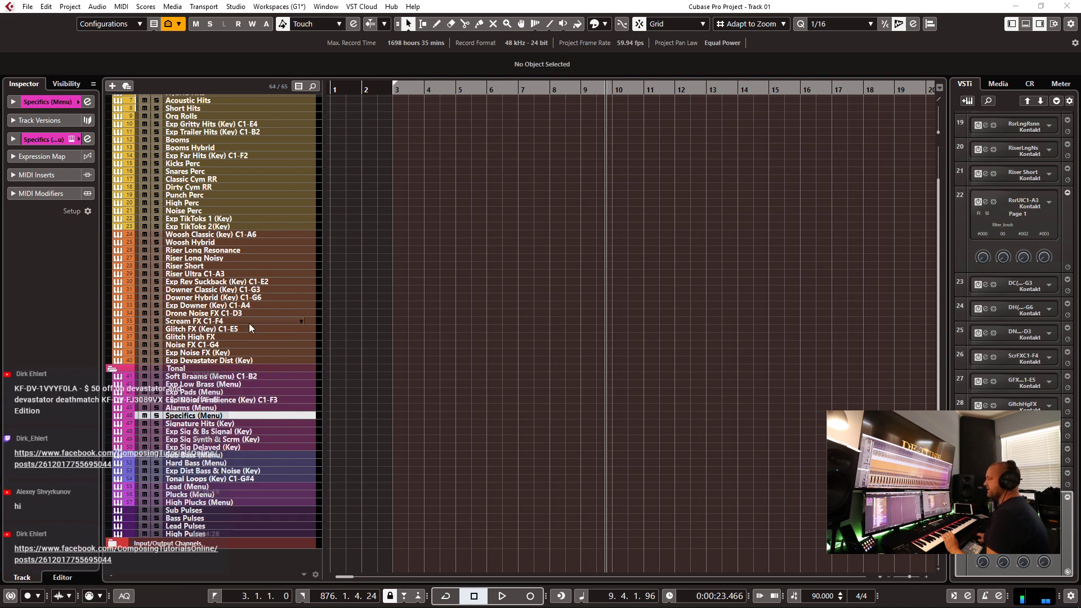
- Collapse and re-expand the Tonal folder track, selecting the Exp Downer (Key) C1-A4 track in between
click(111, 369)
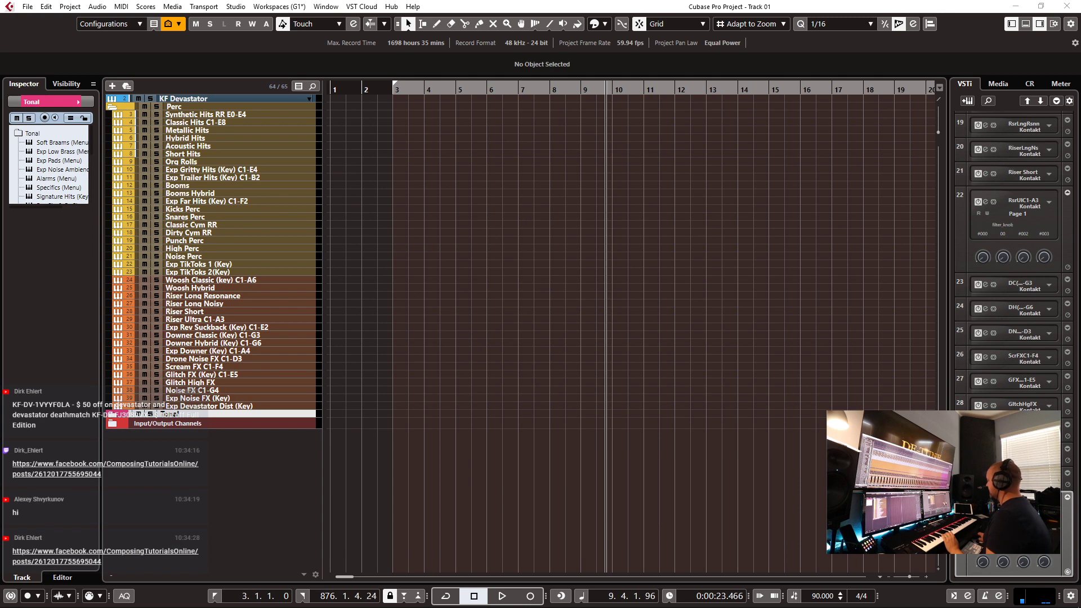
click(272, 351)
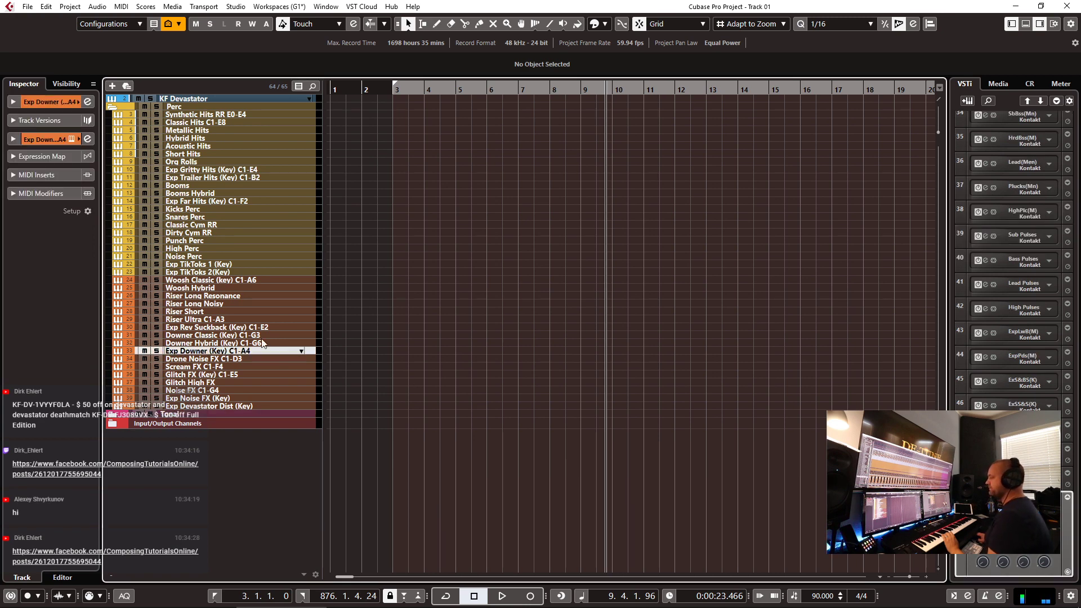
click(111, 415)
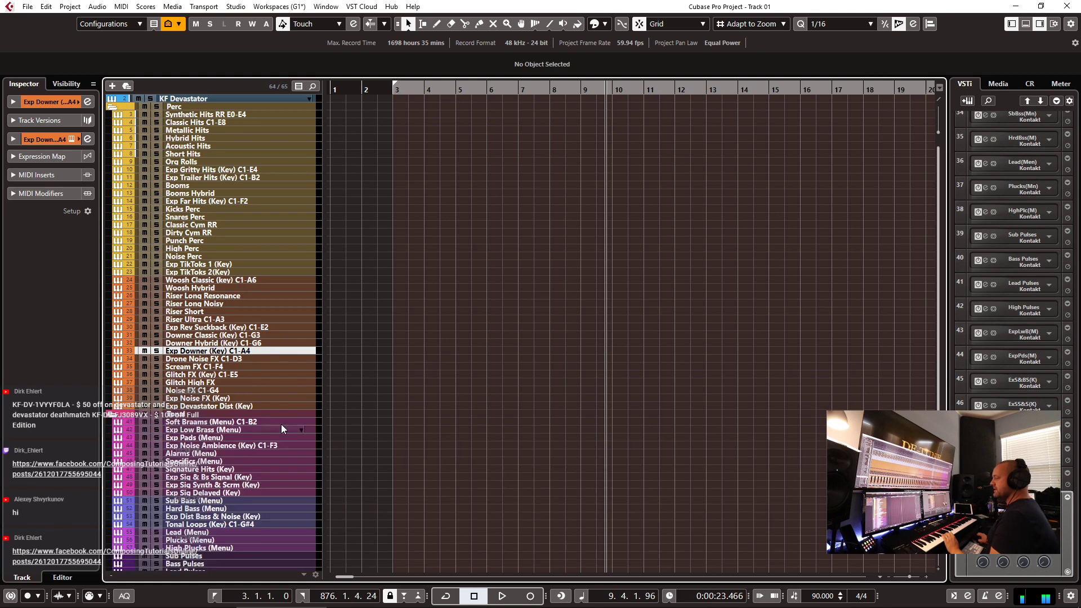
- Select the High Plucks (Menu) track, collapse the Perc folder and bring up the selected track's Kontakt instrument
scroll(458, 350, down, 2)
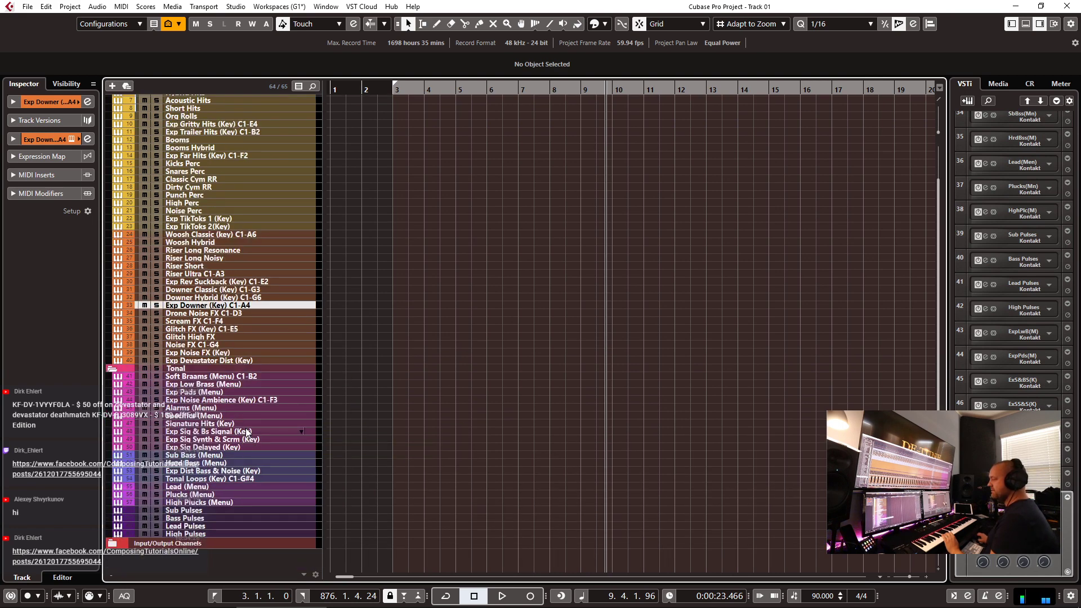
click(228, 502)
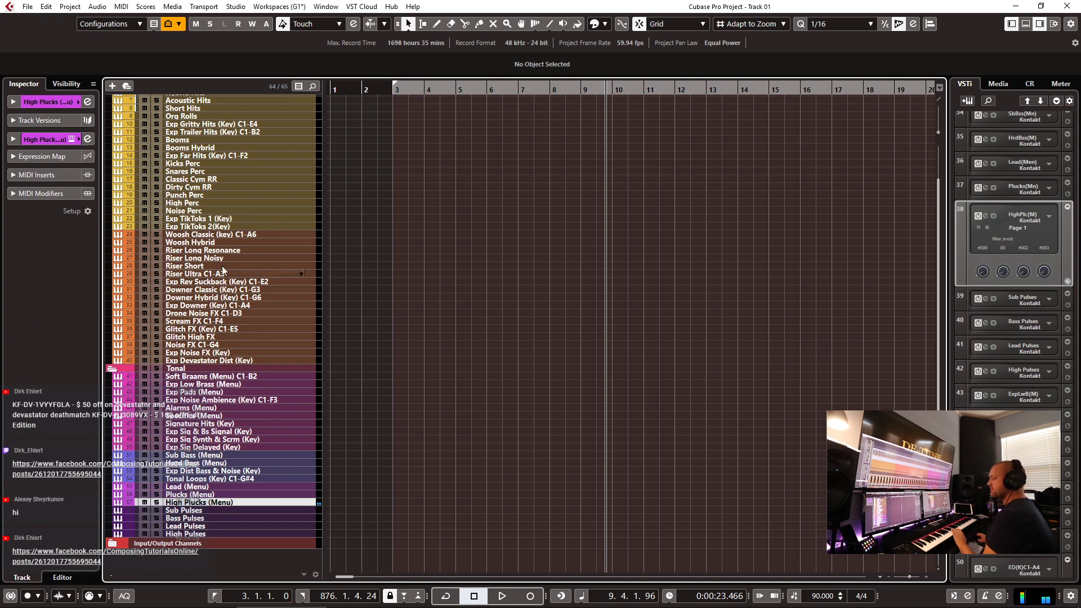
scroll(470, 231, up, 3)
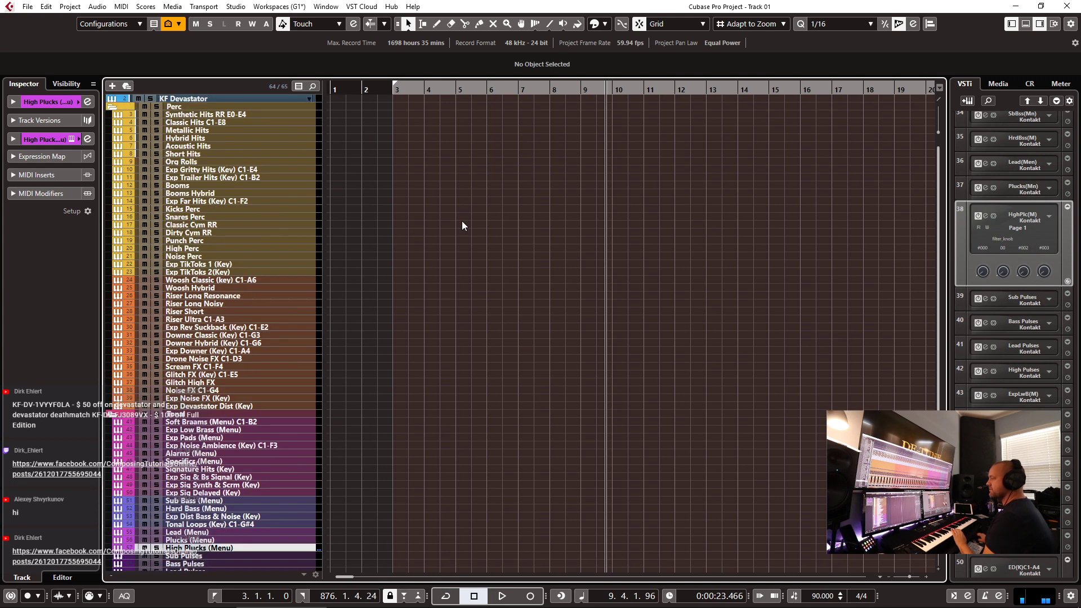
click(113, 108)
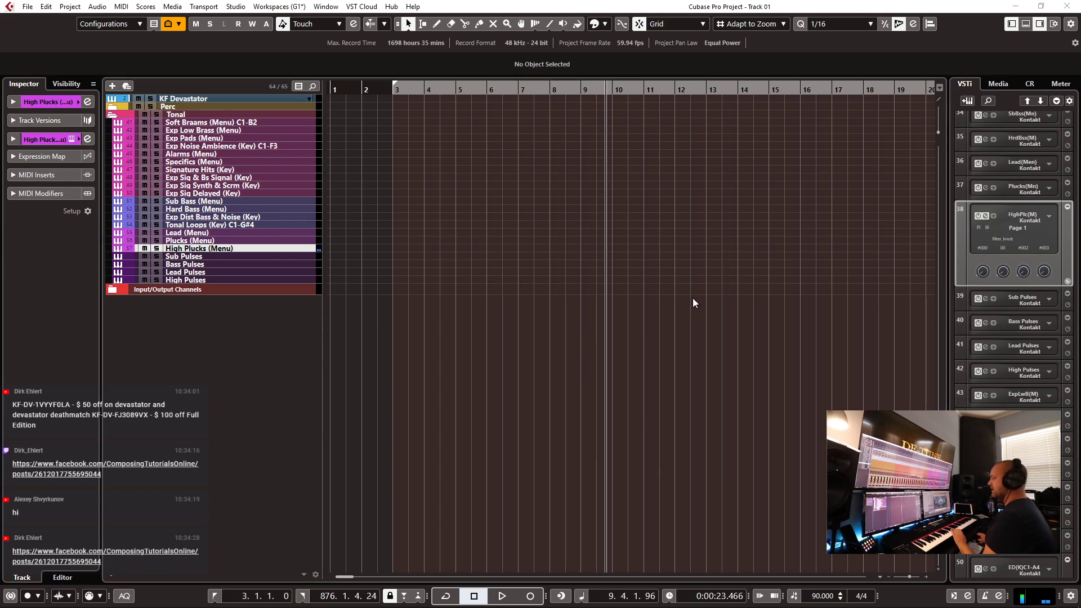
drag(879, 44, 488, 4)
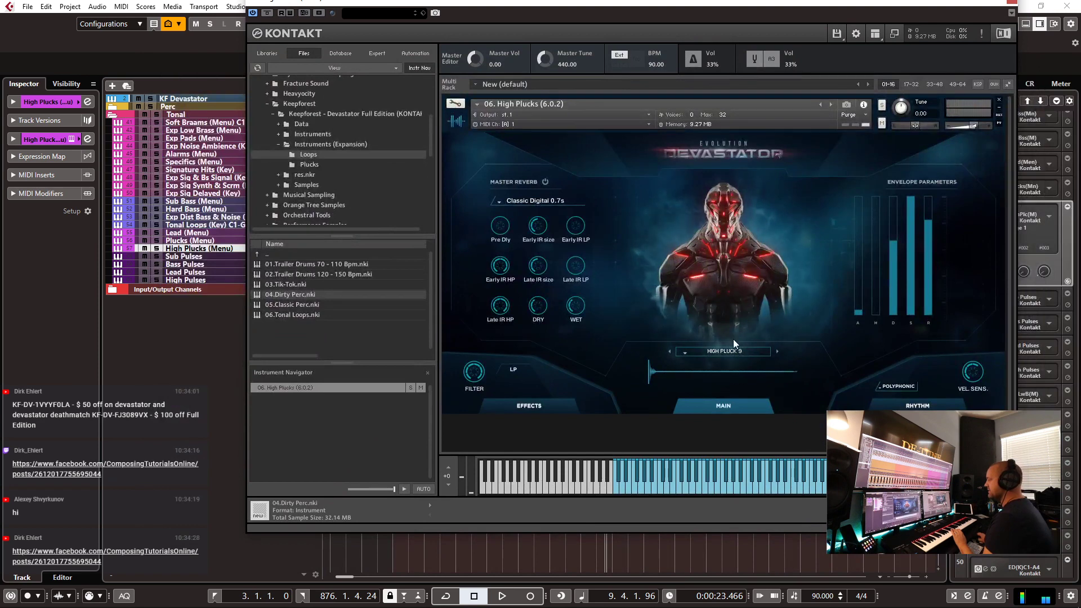
- Load the High Pluck 1 sound in the High Plucks instrument and audition the following presets one by one up to High Pluck 8
click(723, 352)
click(716, 365)
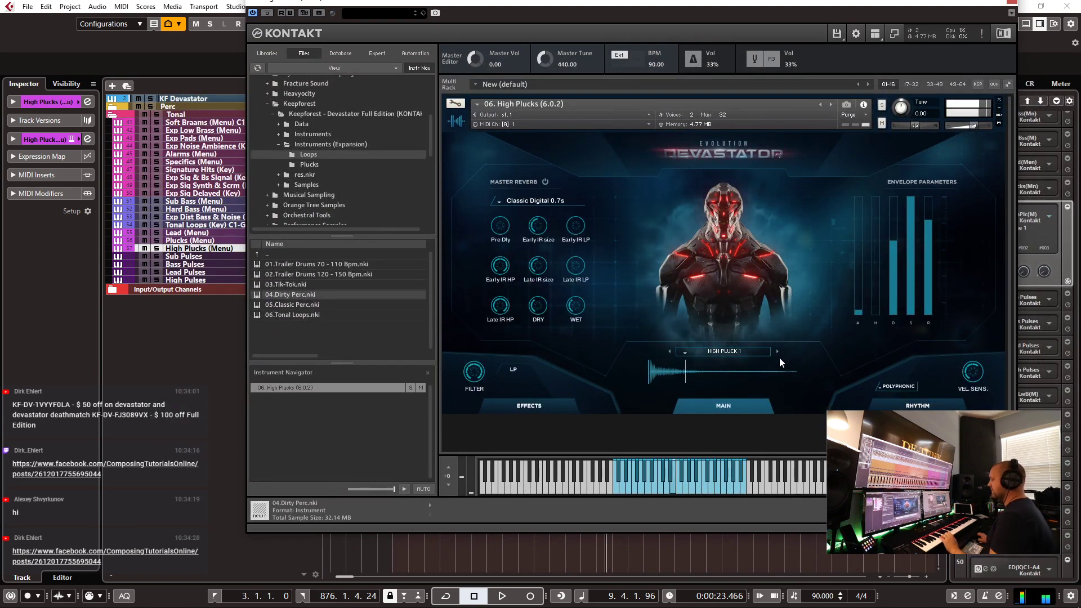
click(778, 351)
click(778, 351)
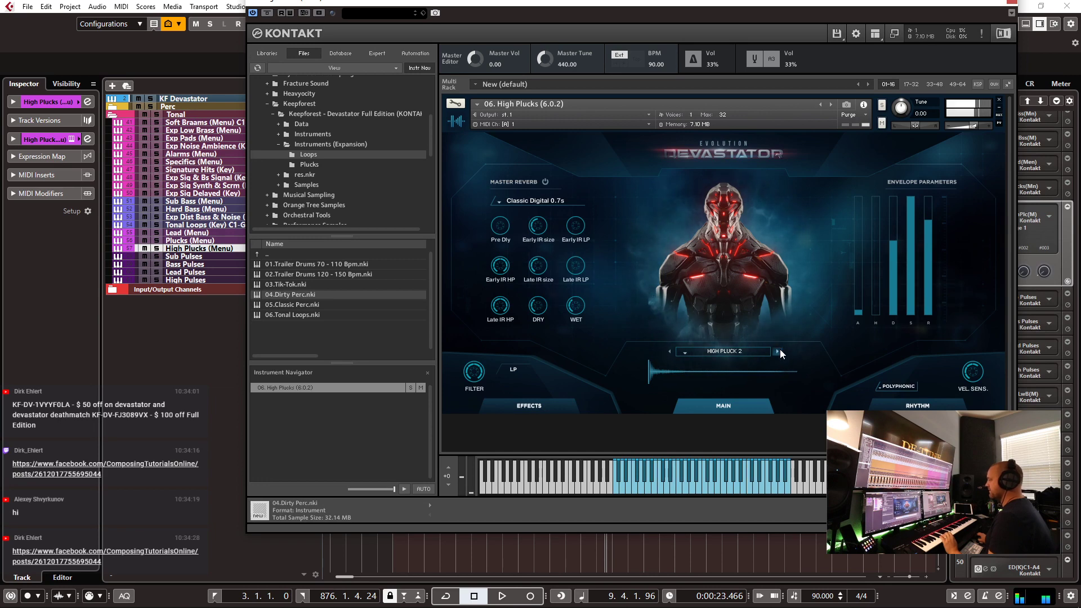
click(776, 354)
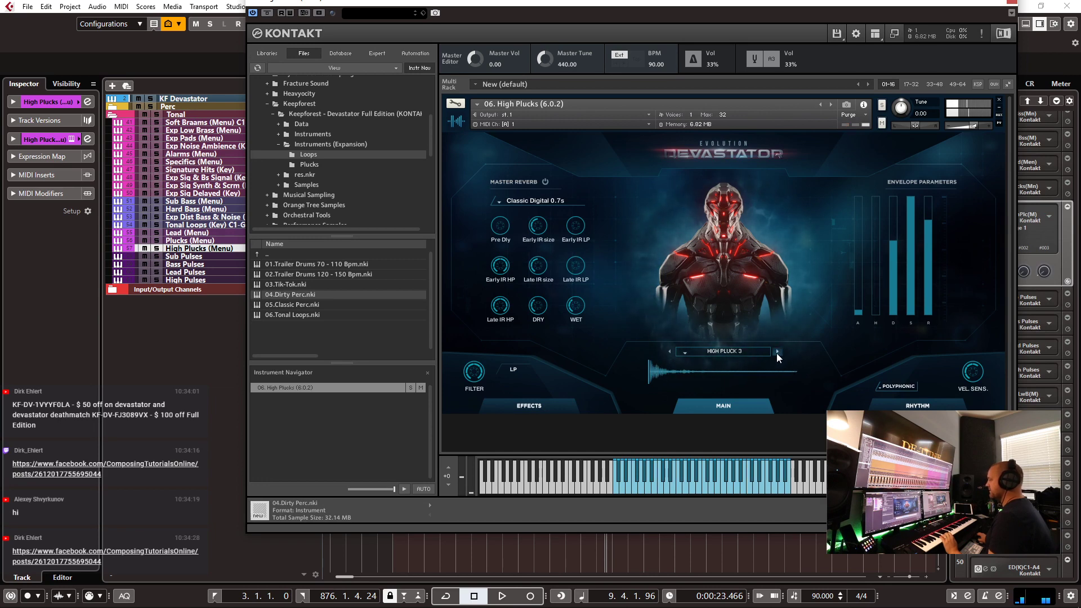
click(777, 352)
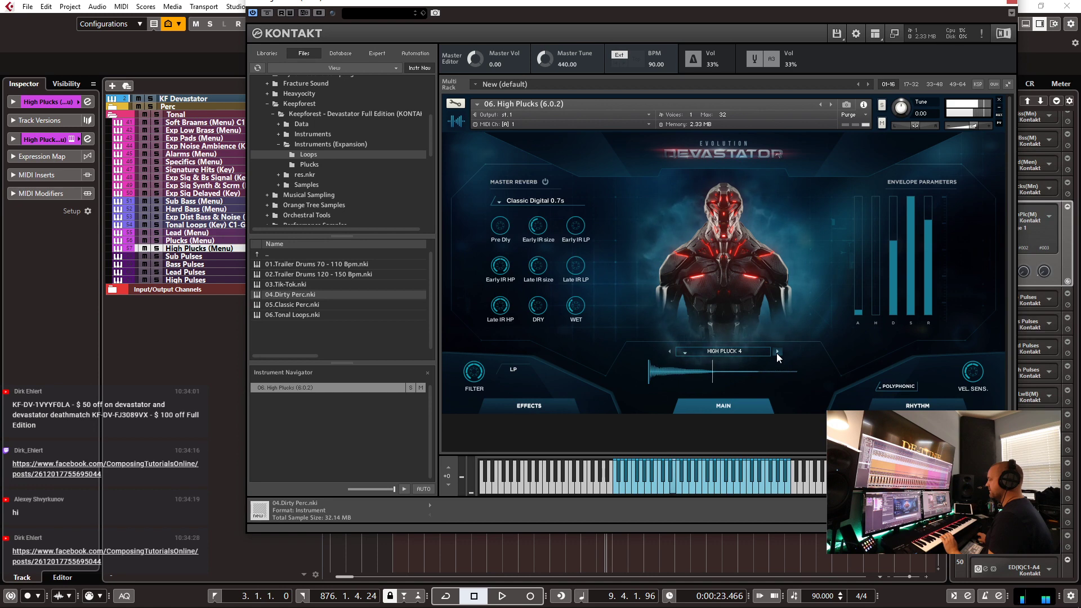
click(778, 352)
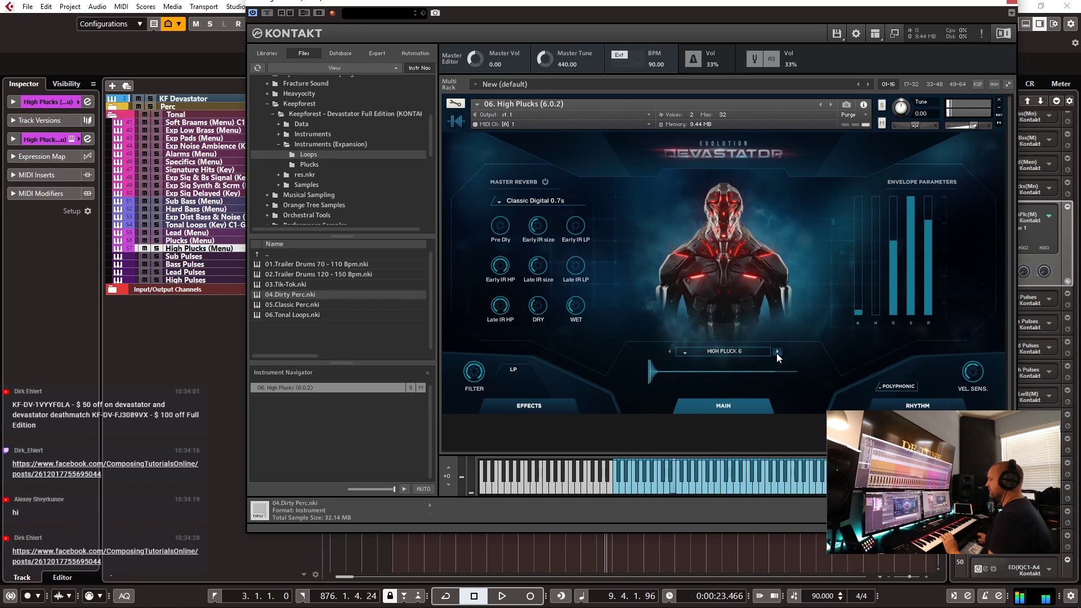
click(777, 352)
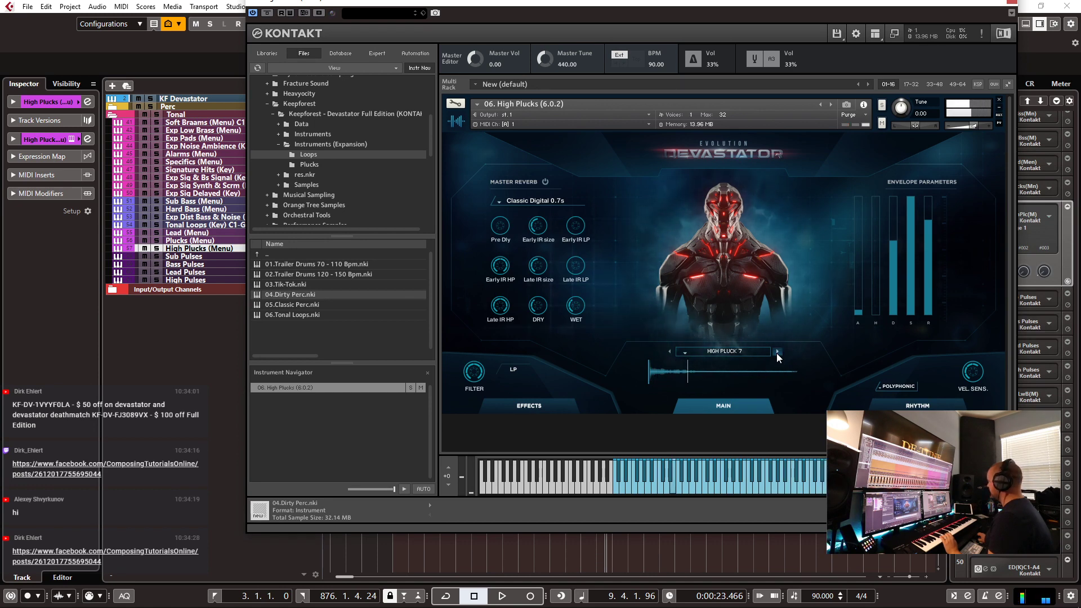
click(776, 354)
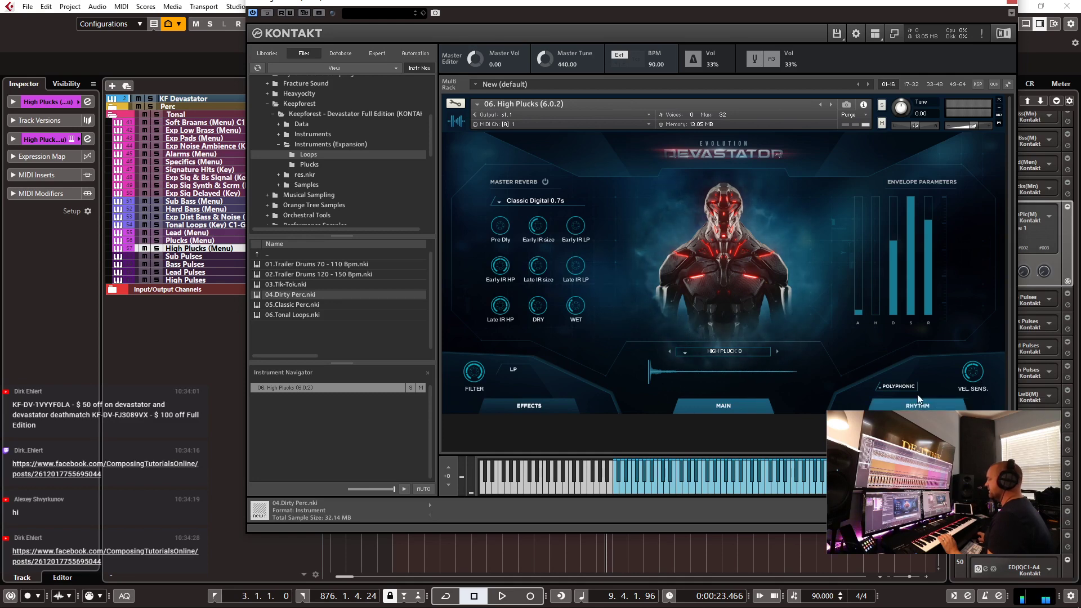
- Add a Delay to the first slot of the Master Effects Chain, using the Tape type with an eighth dot time
click(535, 408)
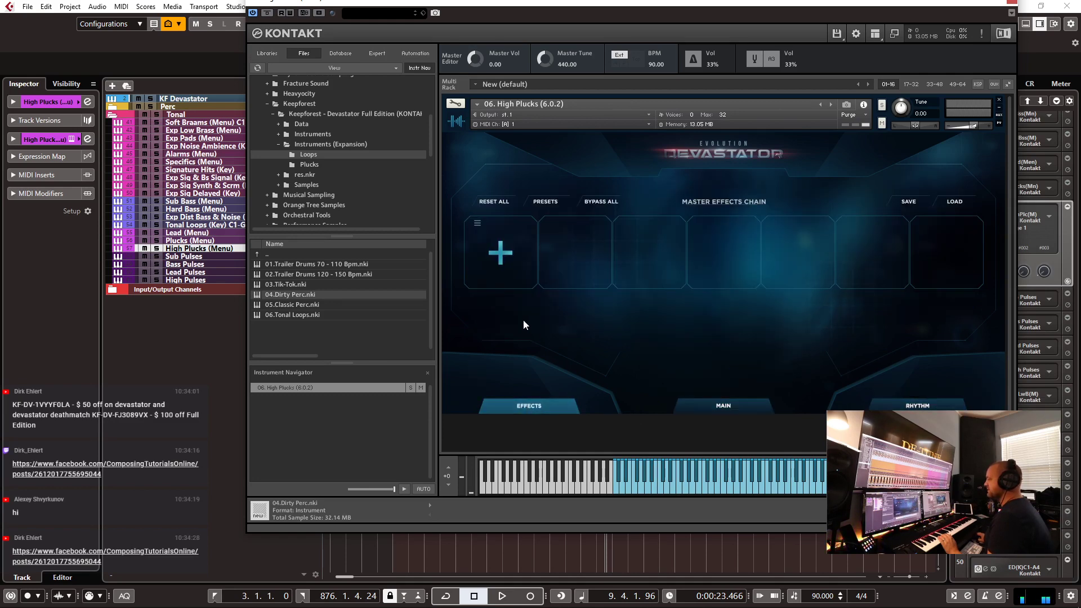
click(500, 248)
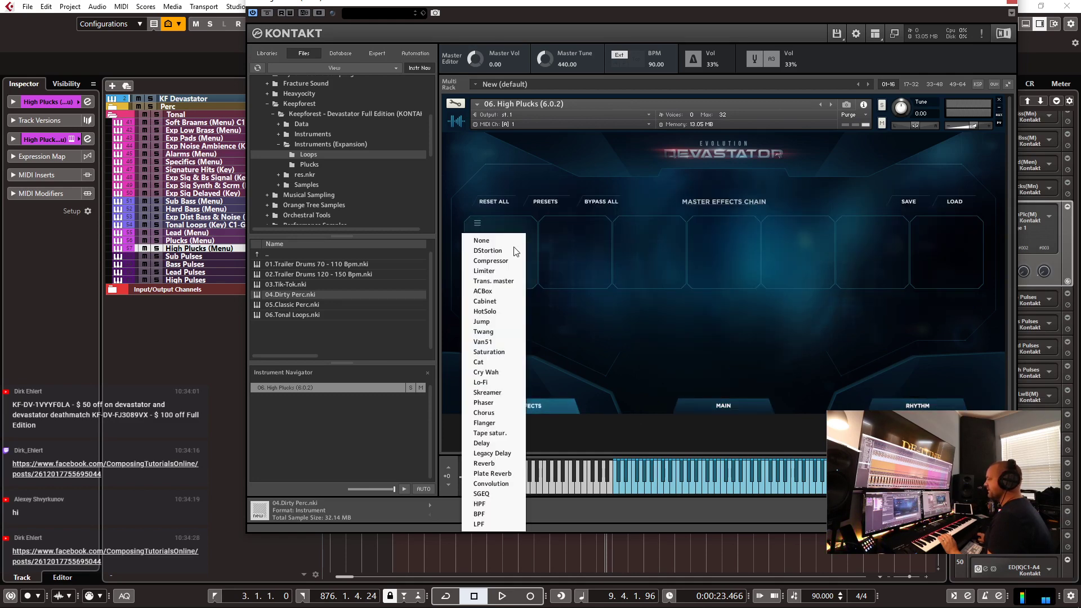
click(501, 444)
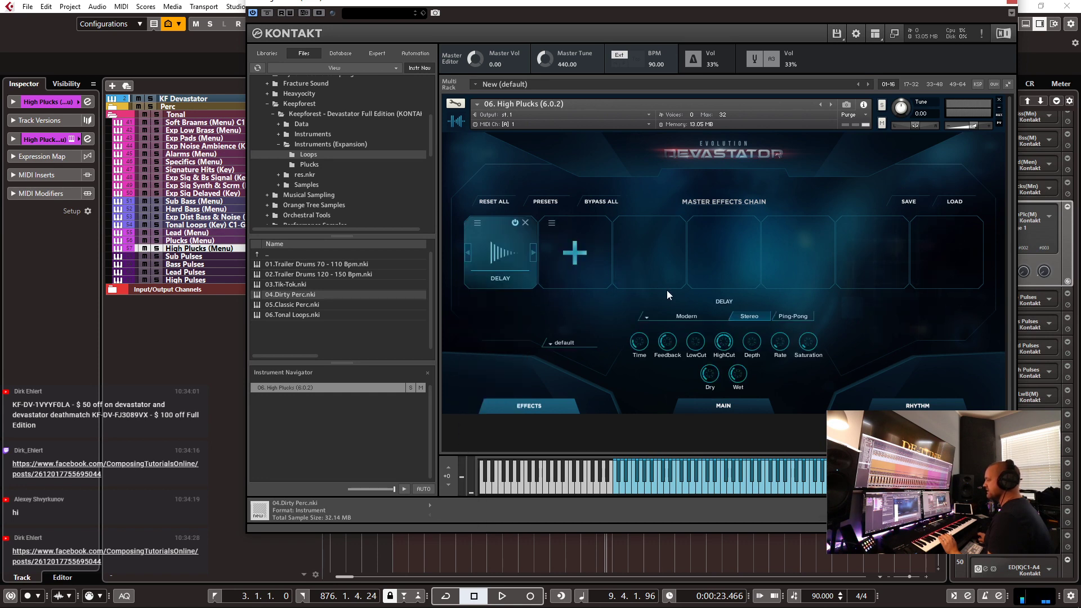
click(686, 317)
click(660, 346)
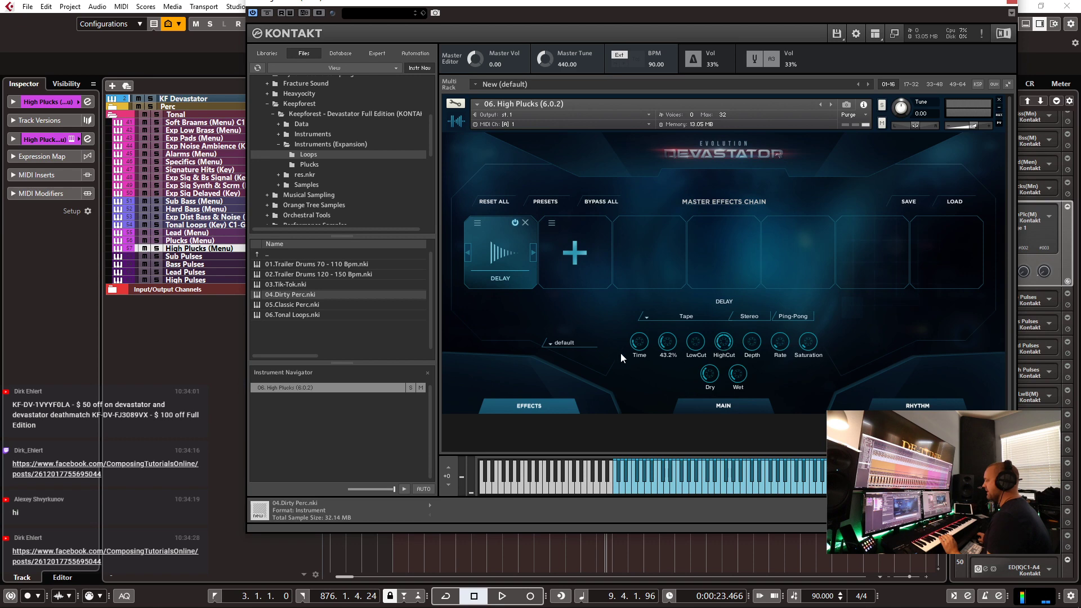
click(561, 342)
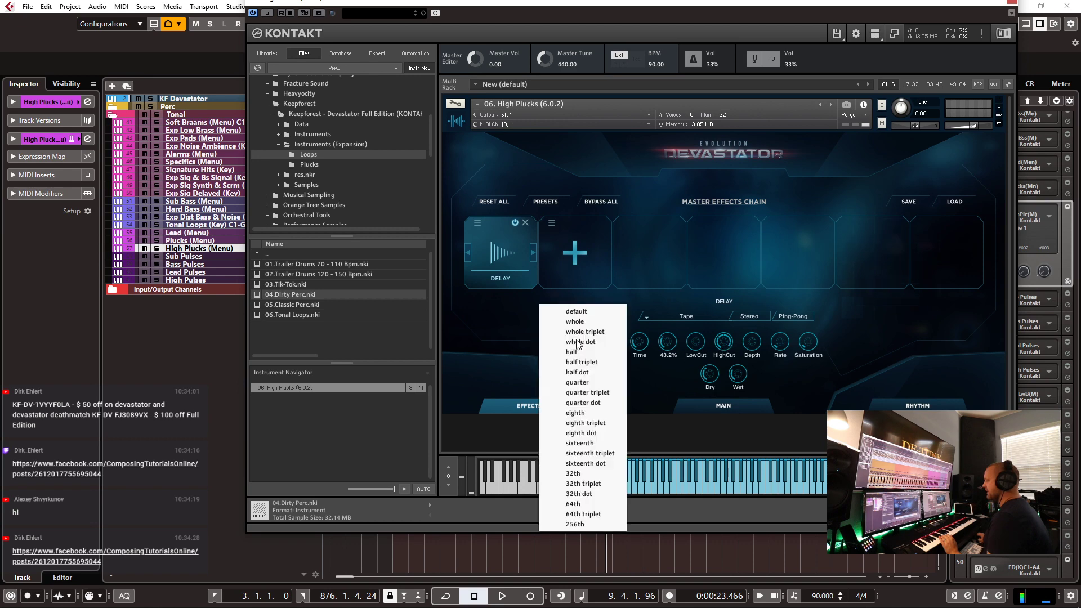
click(602, 432)
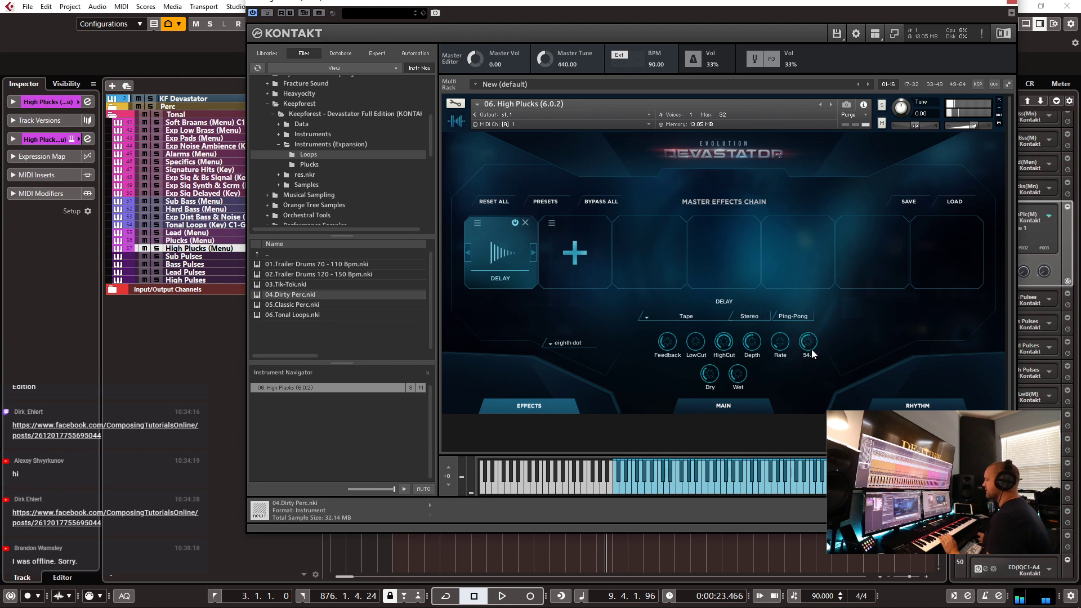
- Add a Convolution effect after the Delay, try the Noise Tail 15 impulse with an adjusted Wet level, and switch to Noise Tail 16
click(576, 245)
click(580, 483)
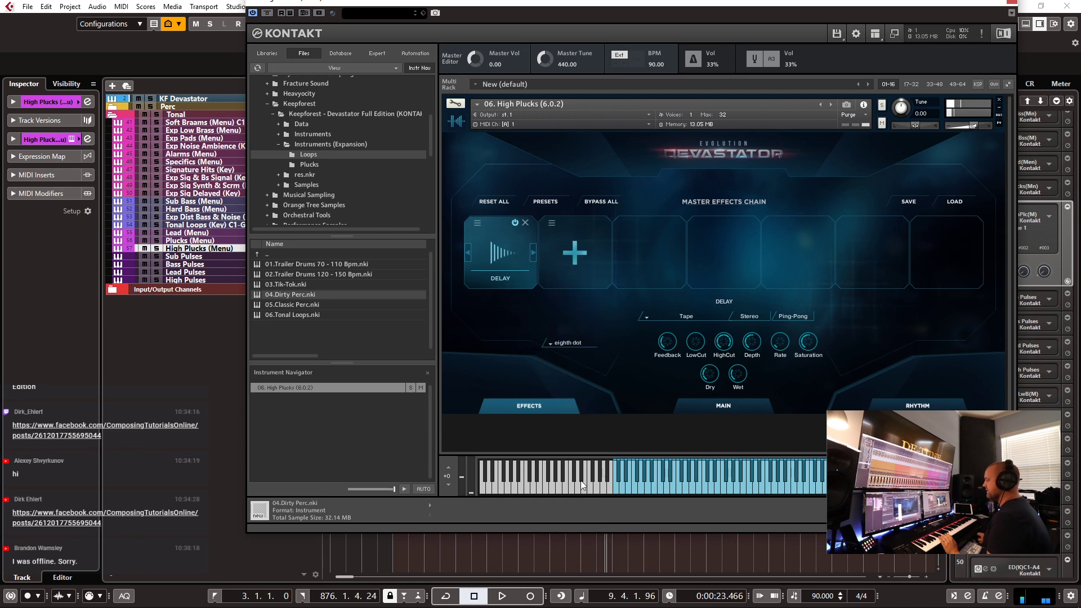
click(712, 316)
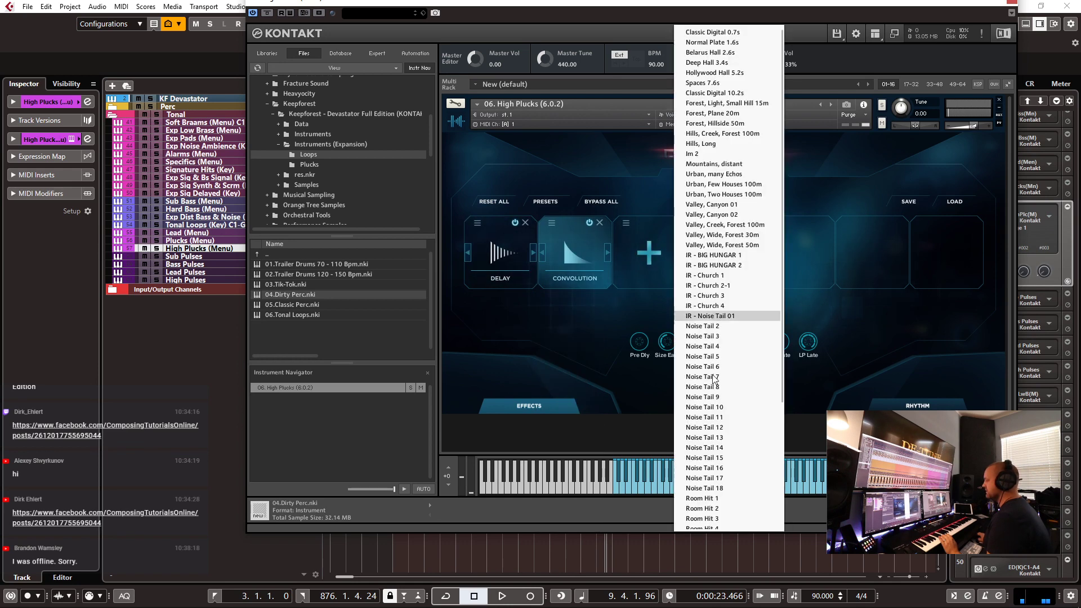
click(726, 461)
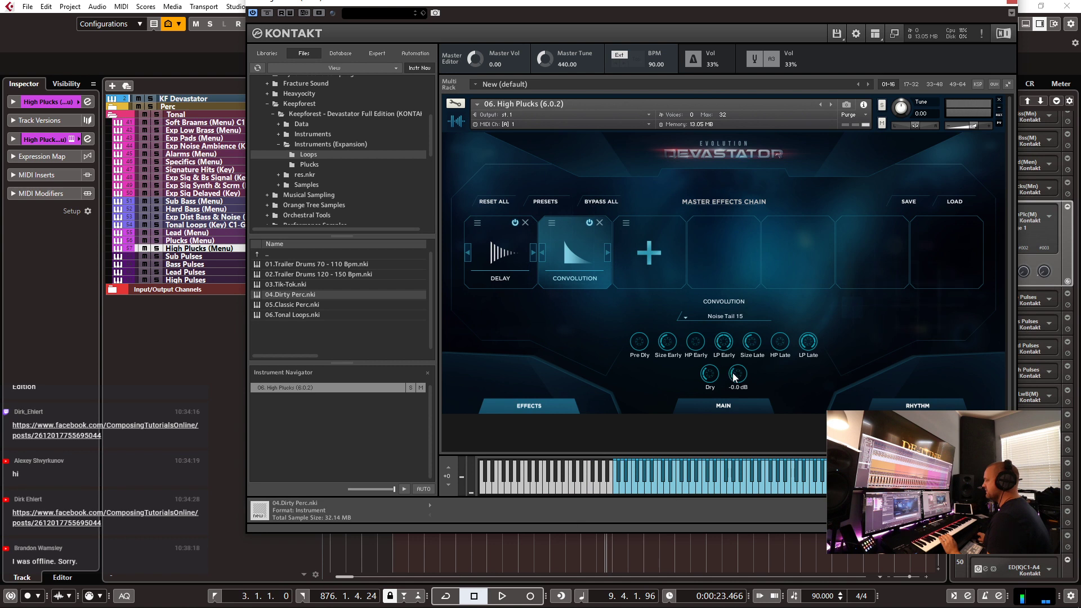
drag(733, 385, 736, 387)
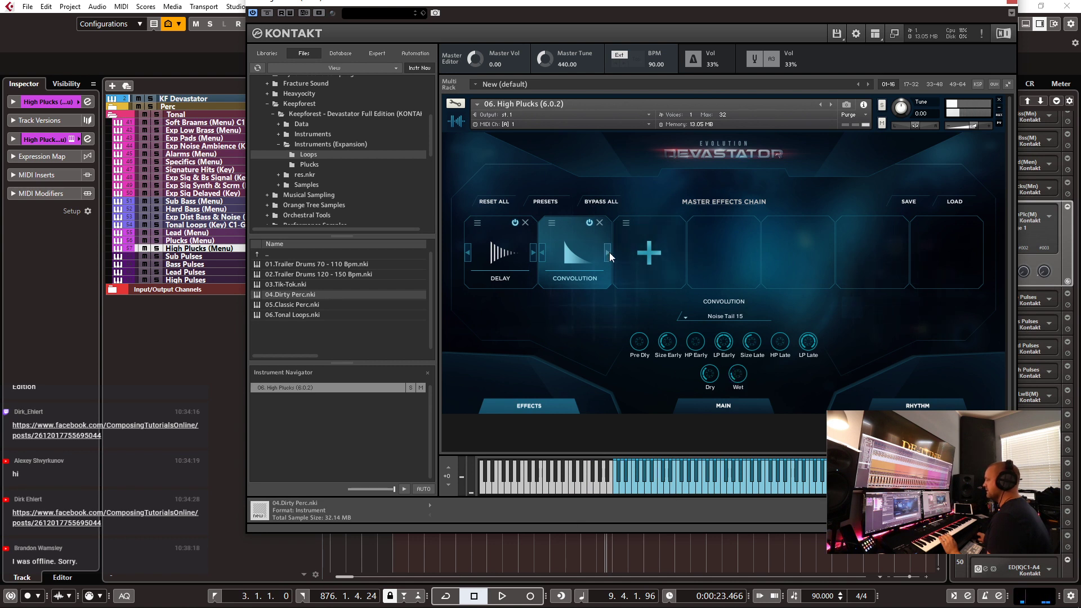
click(609, 252)
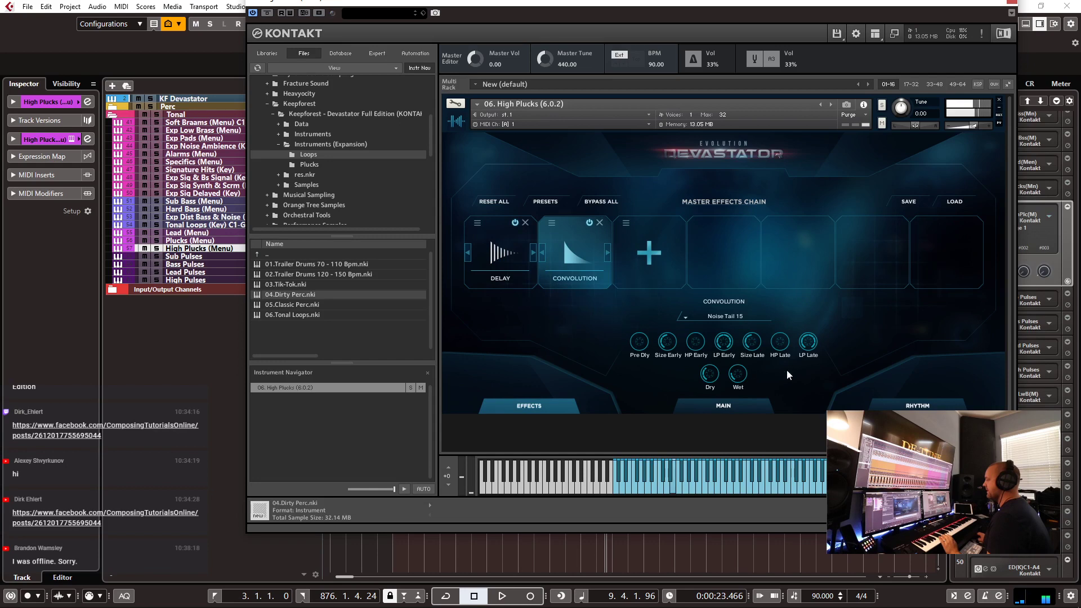
click(734, 316)
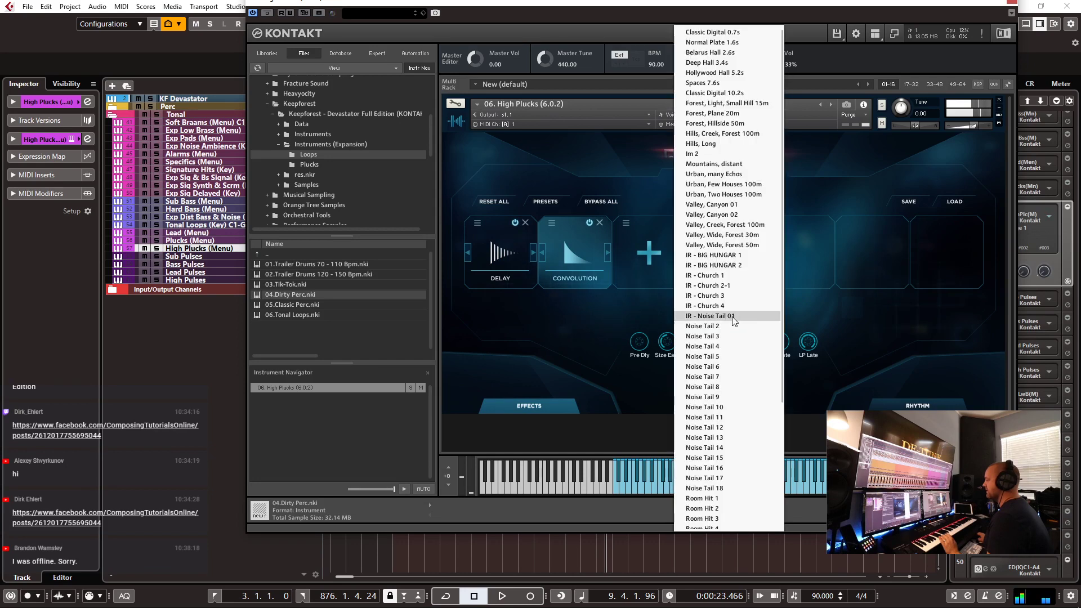
click(727, 467)
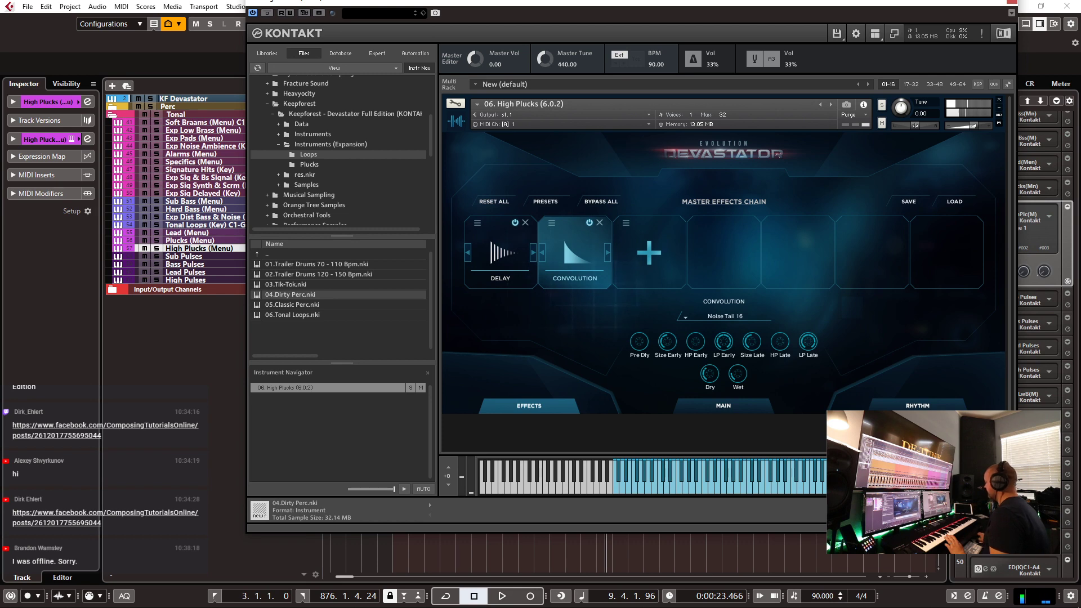
- Close and reopen the High Plucks instrument window, move it slightly down so its title bar shows, and close it
key(Escape)
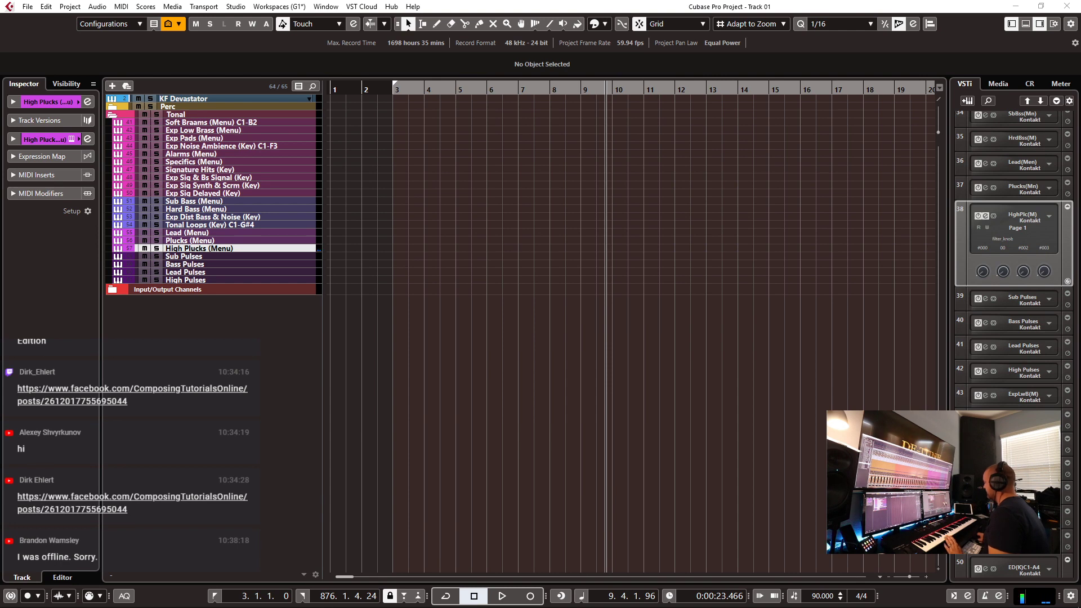
key(Return)
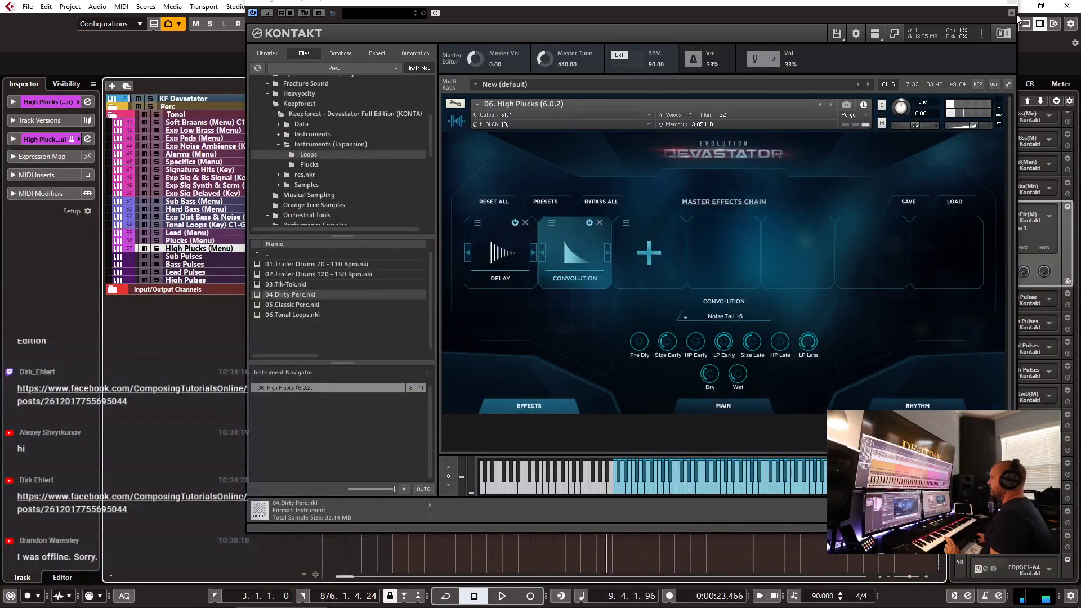
drag(989, 12, 986, 24)
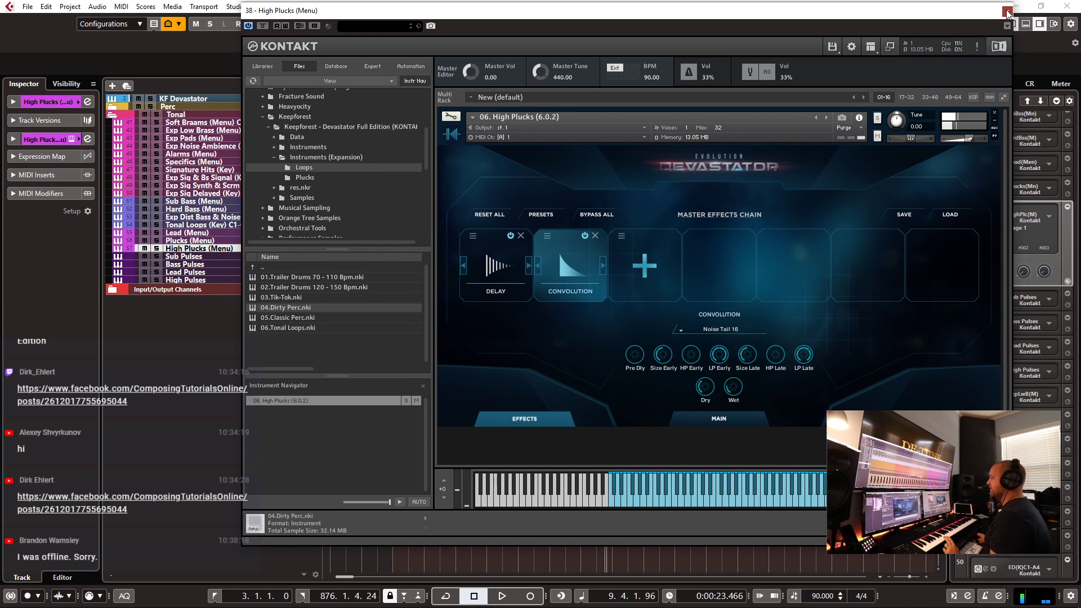
click(1007, 11)
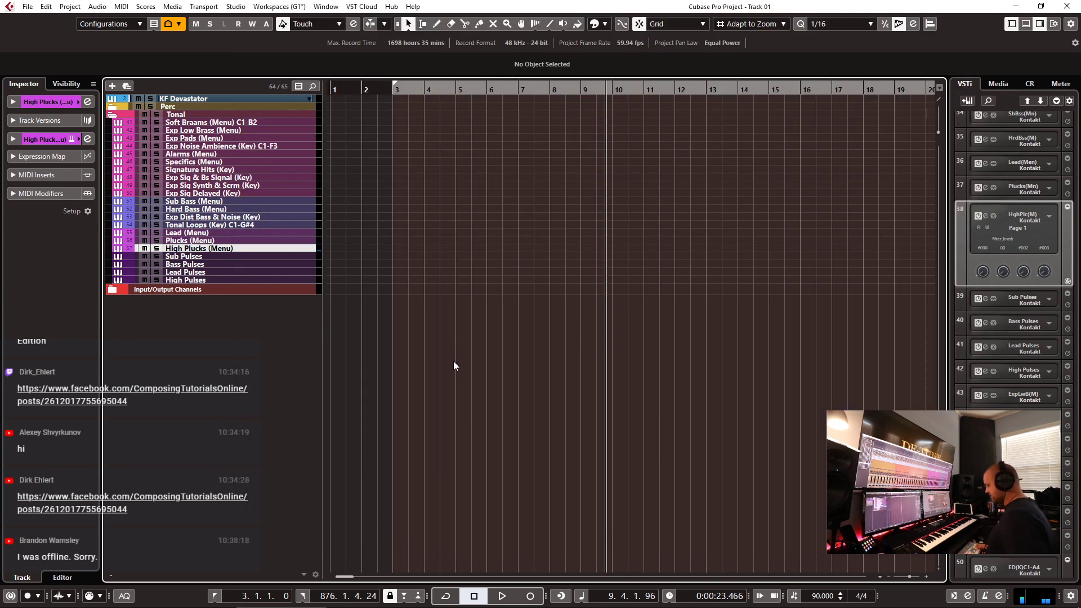
- Play the project from bar 3 with the metronome on and stop during bar 5
key(KP_1)
key(h)
key(h)
key(h)
key(space)
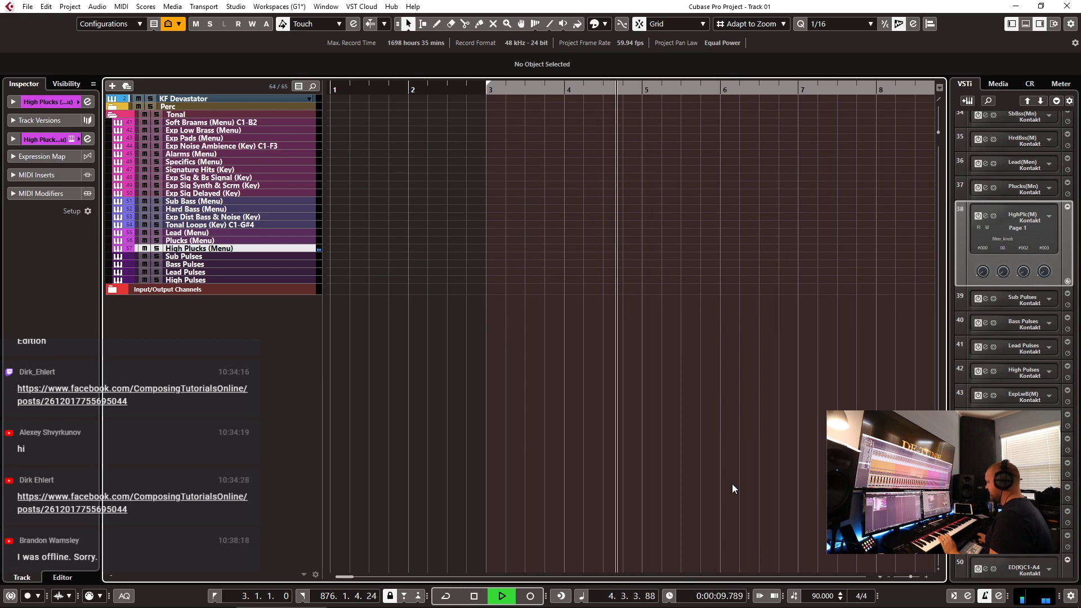
key(space)
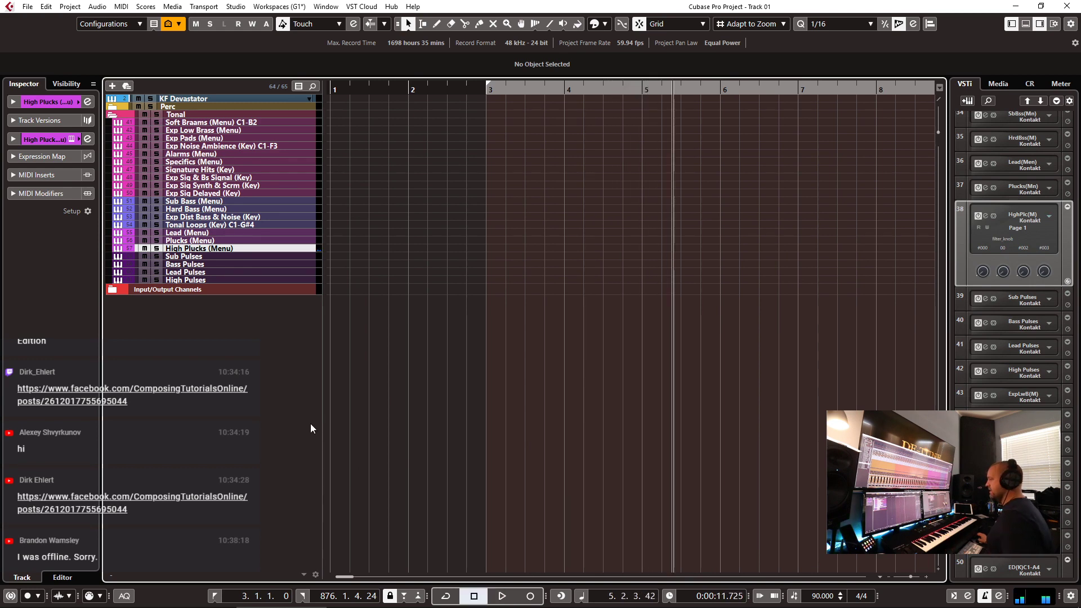
- Set the High Plucks Delay to Ping-Pong with a sixteenth dot time and close the instrument window
click(71, 139)
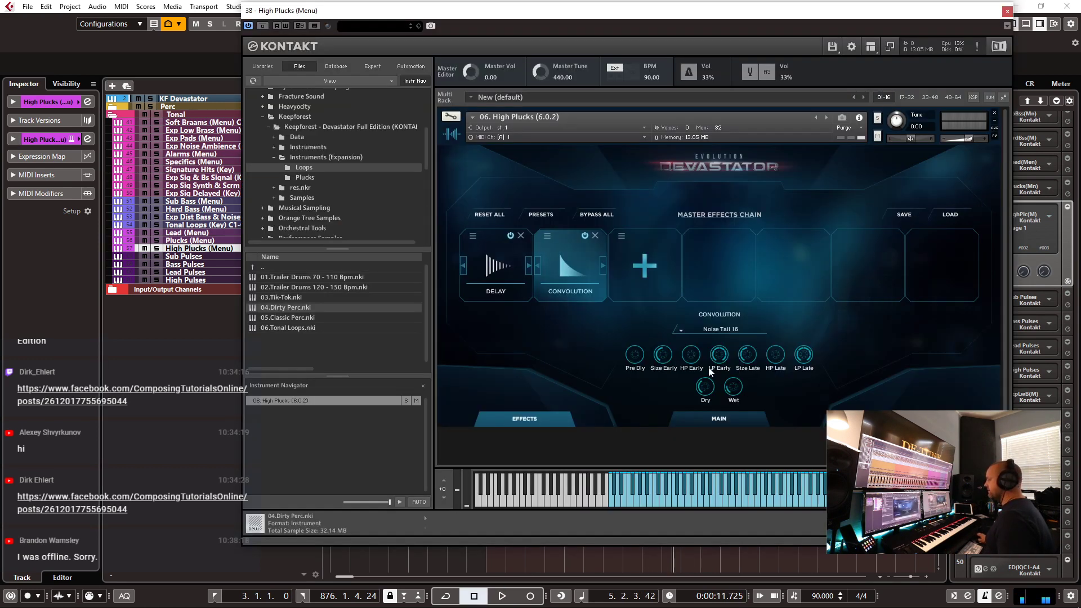
click(530, 271)
click(792, 329)
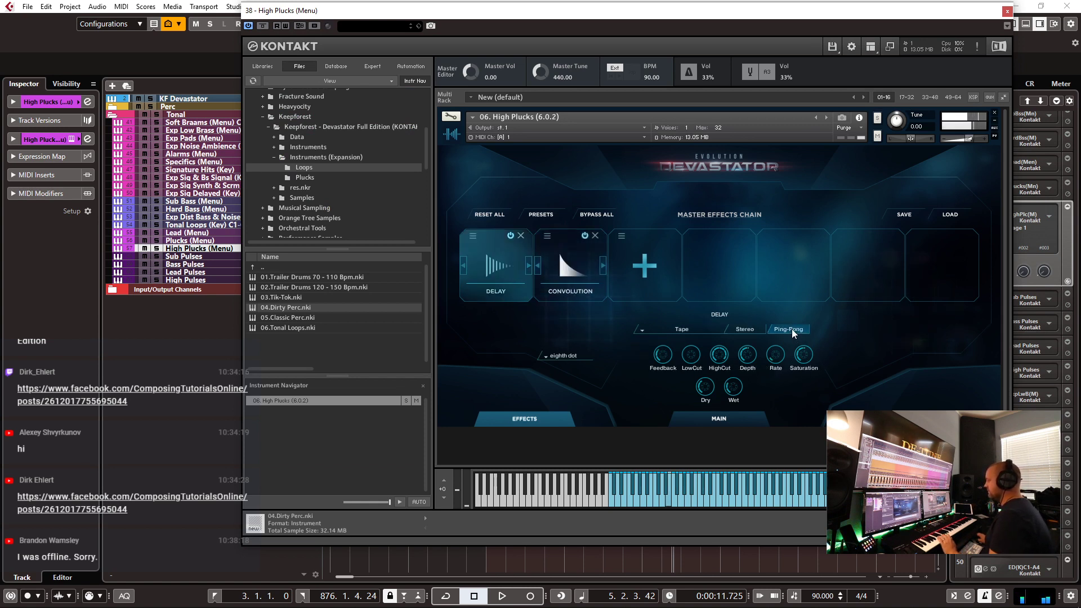
click(563, 356)
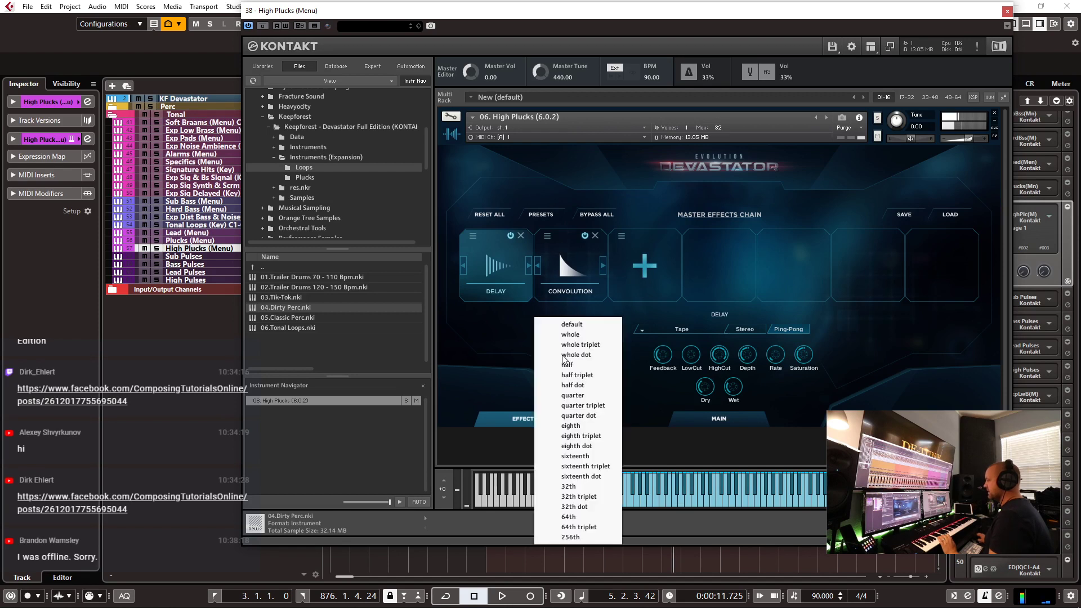
click(599, 476)
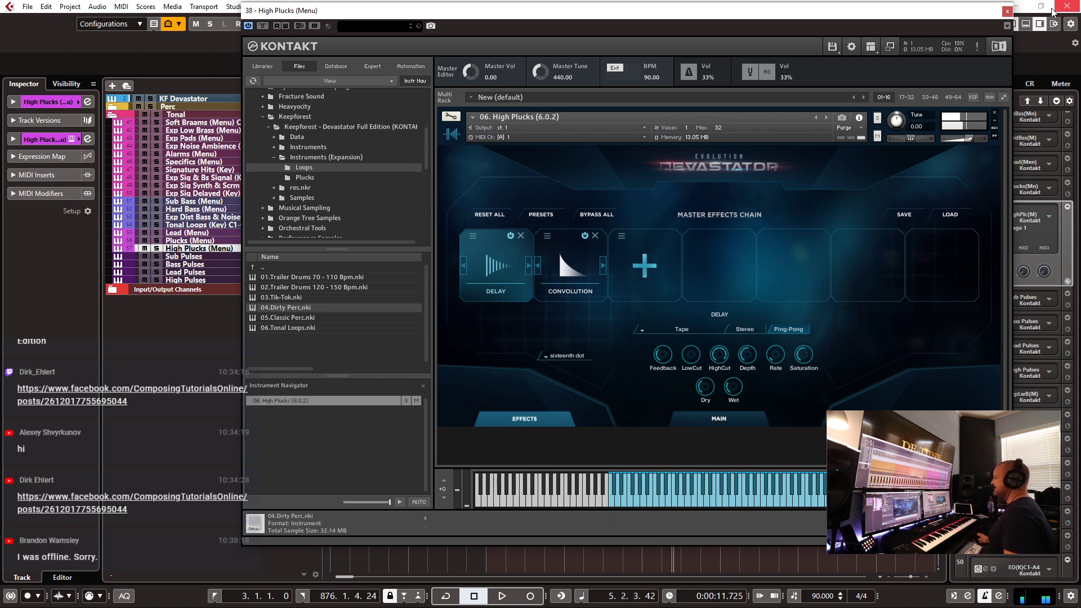
click(1007, 11)
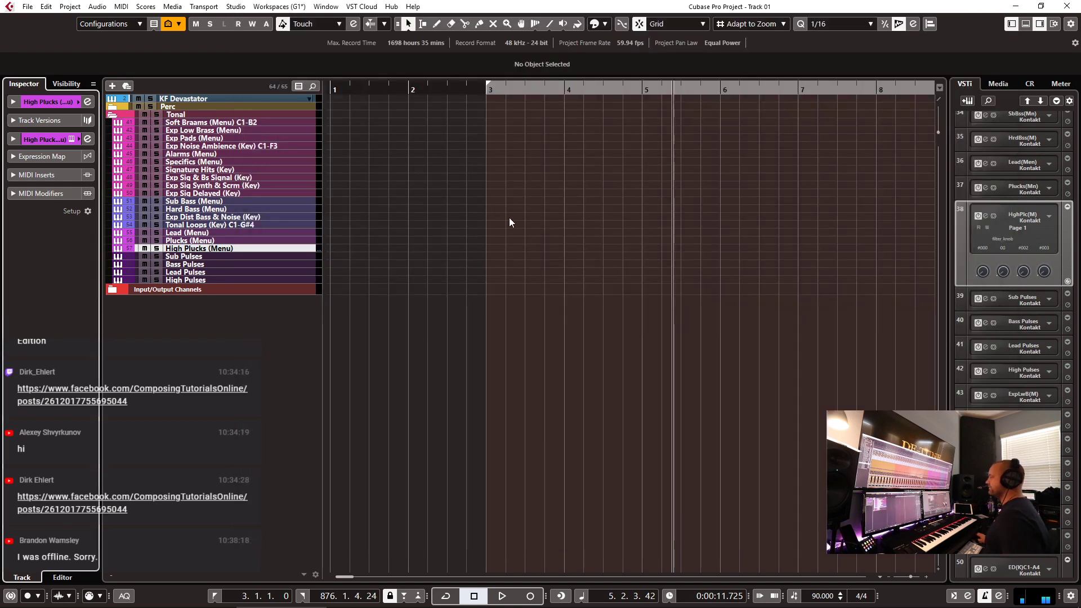
- Record a MIDI part on the High Plucks (Menu) track starting at bar 2 and stop near the end of bar 6
scroll(486, 242, up, 3)
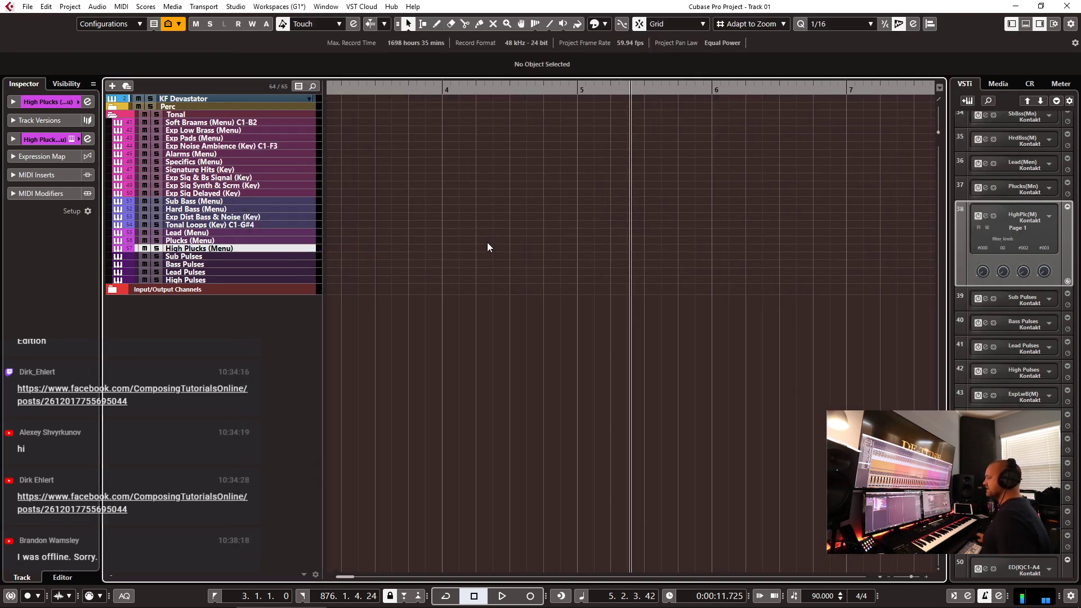
click(466, 89)
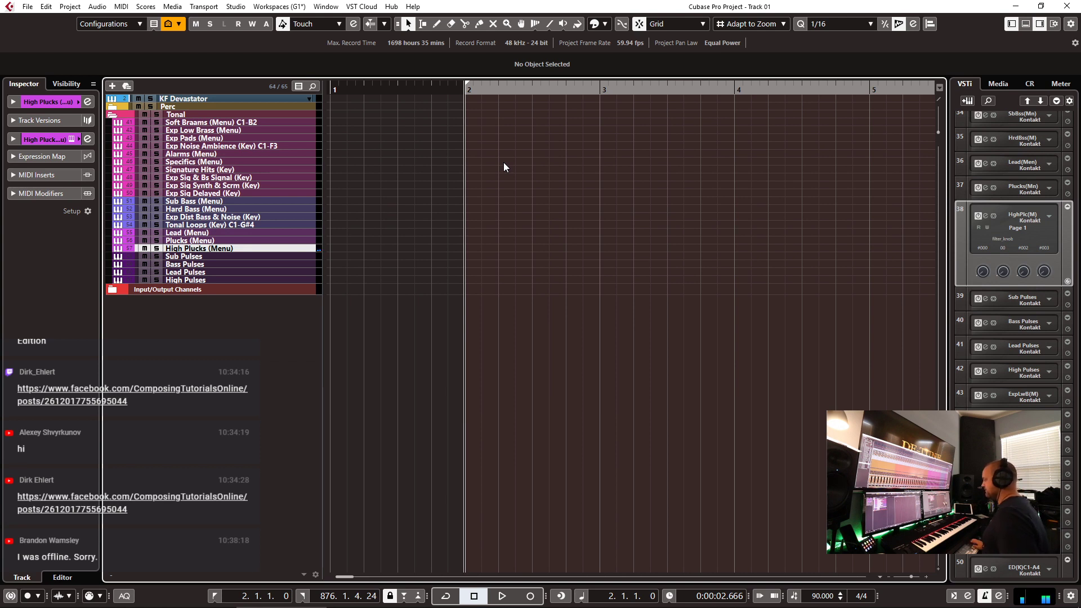
key(KP_Multiply)
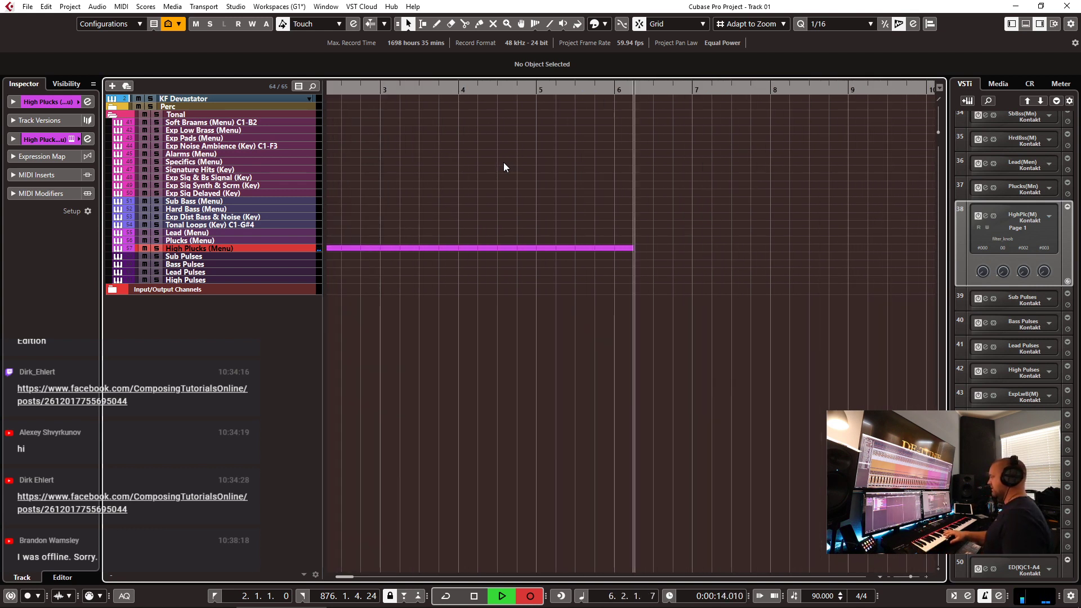
key(space)
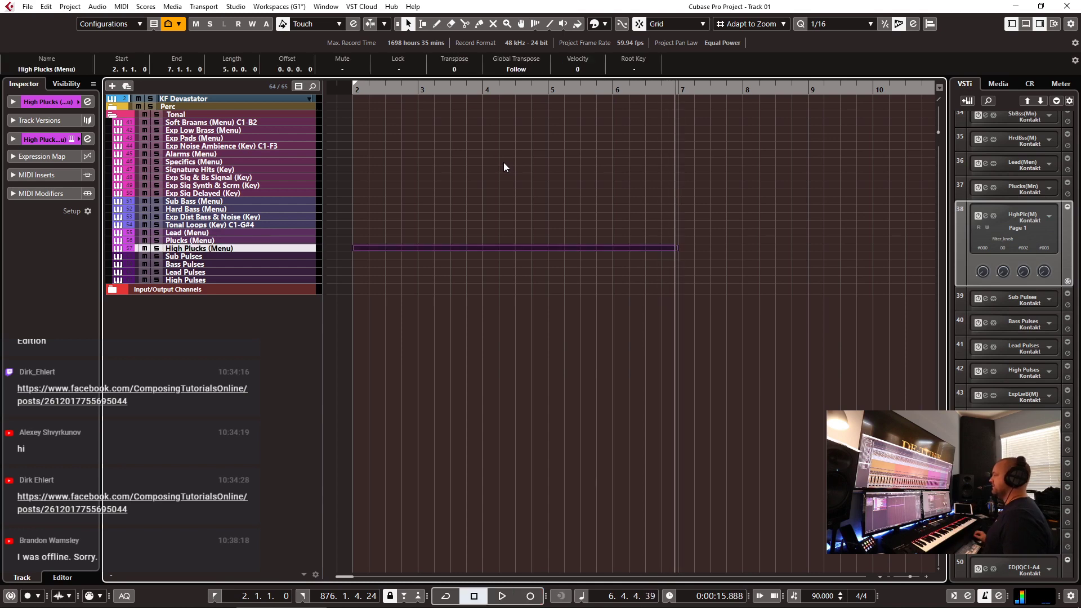
- Open the recorded High Plucks part in the Key Editor, play it from the middle of bar 2, and close the editor
key(Return)
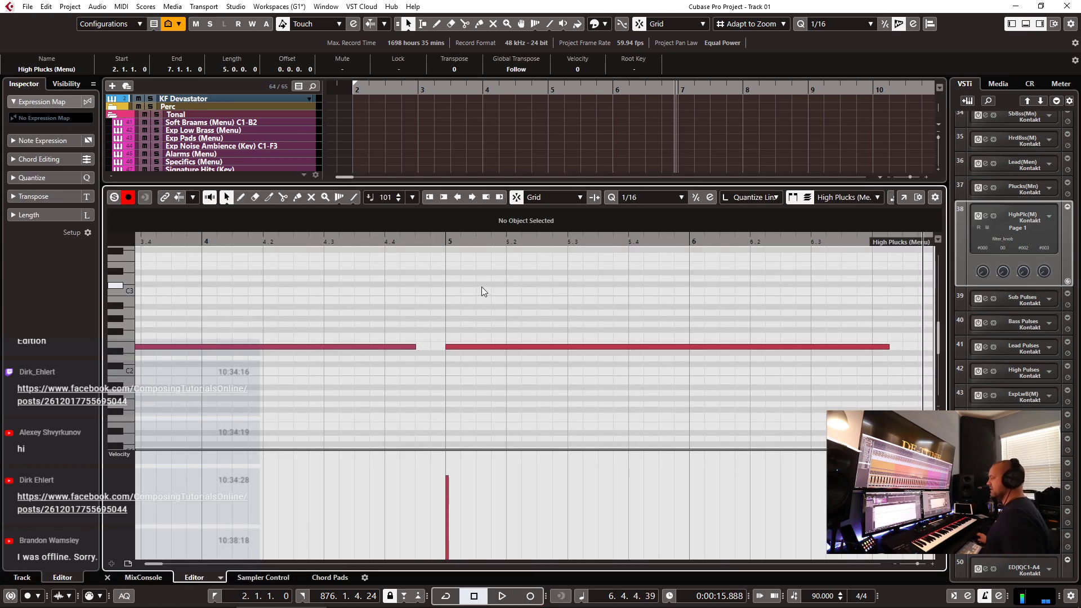
scroll(482, 286, down, 3)
scroll(497, 327, down, 3)
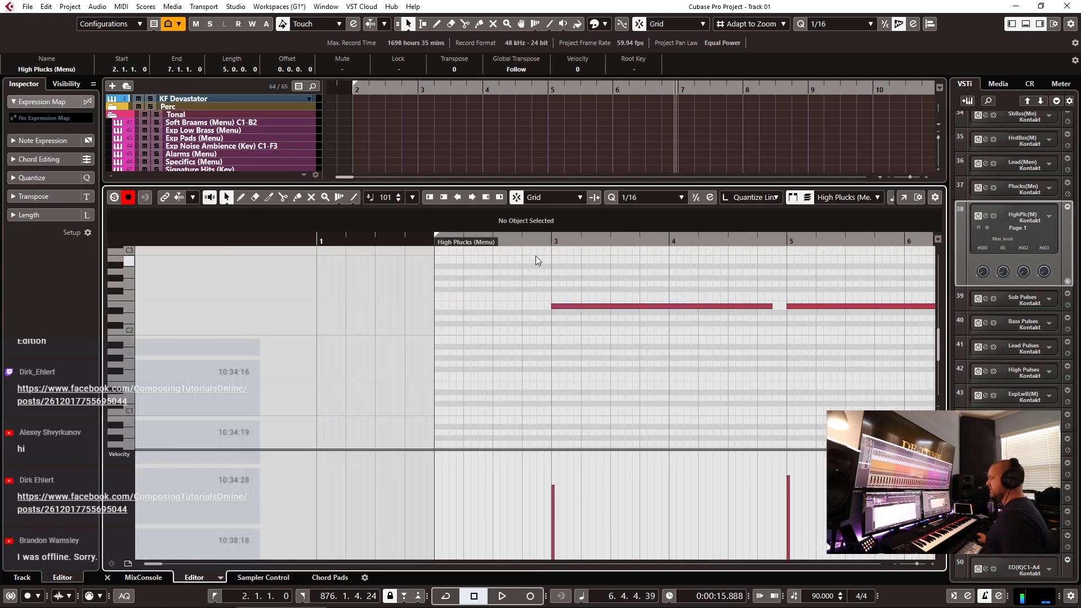
click(541, 241)
key(space)
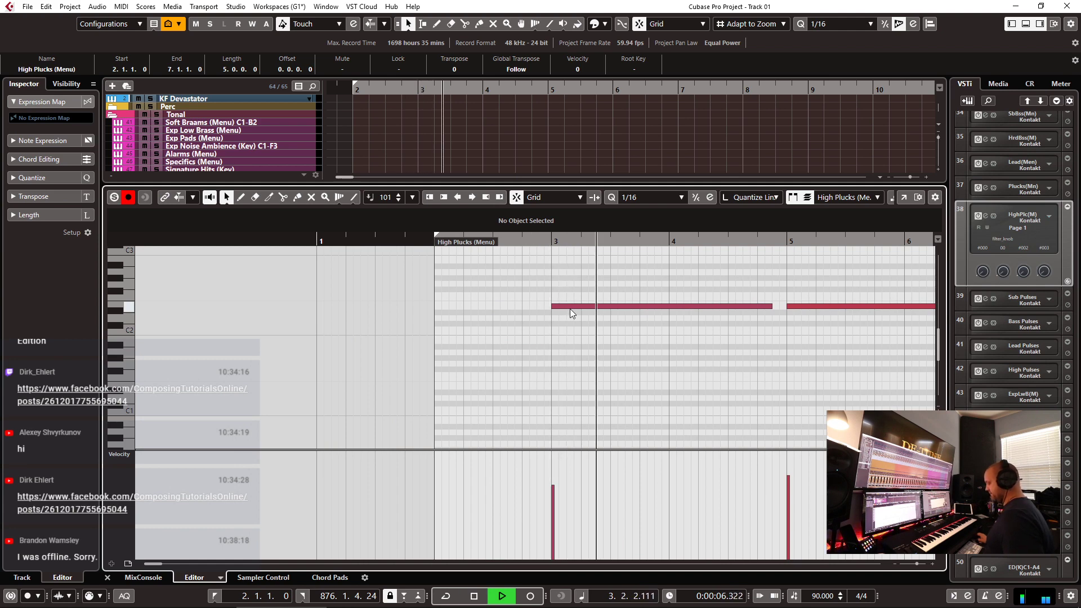
key(space)
key(Return)
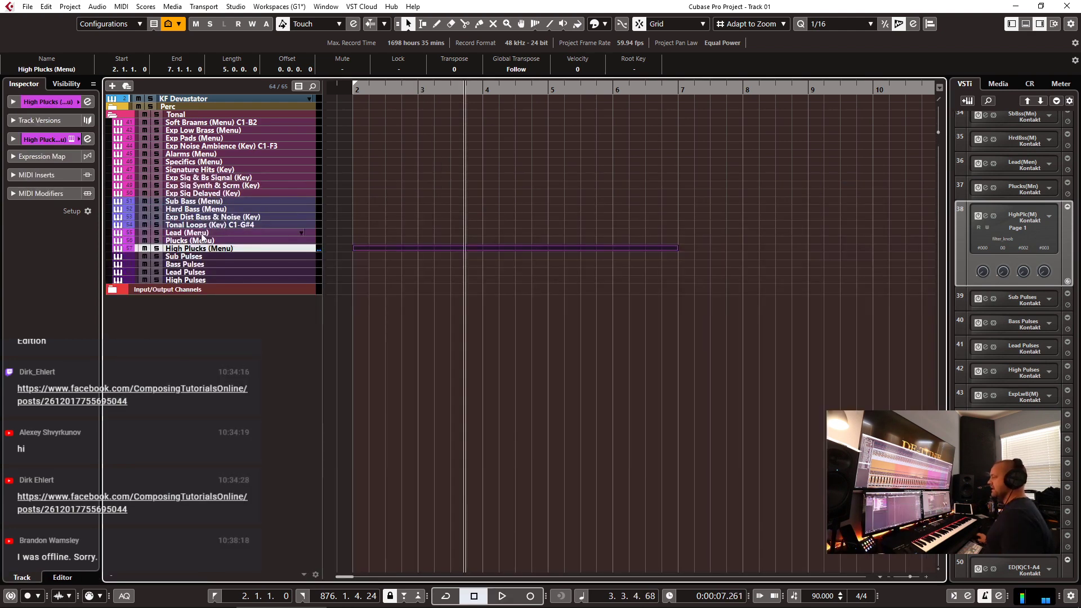
- Set the High Plucks Delay time to eighth and close the instrument window
click(71, 138)
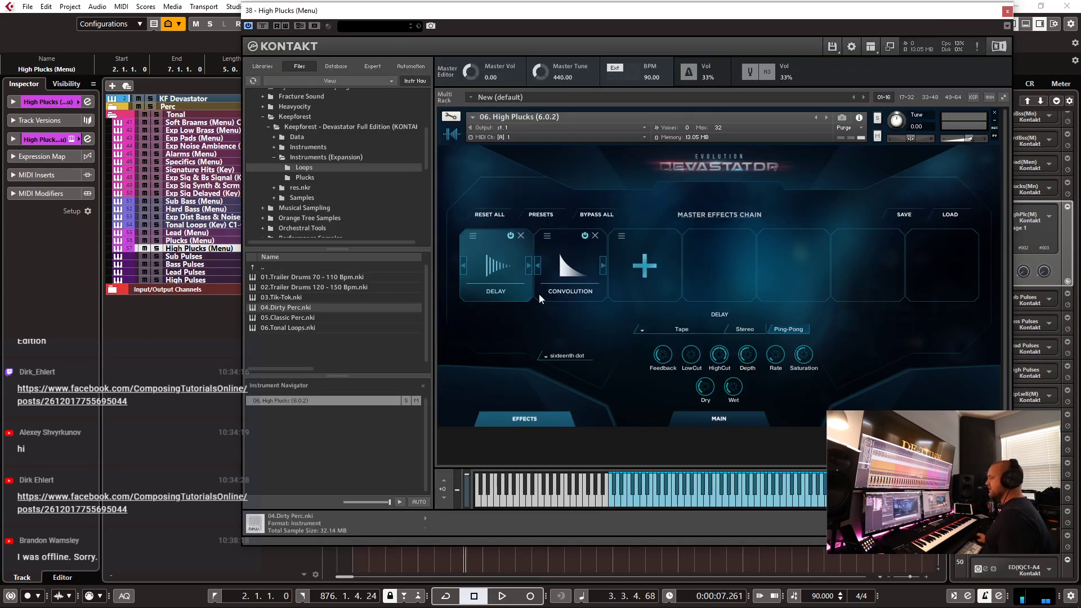
click(573, 356)
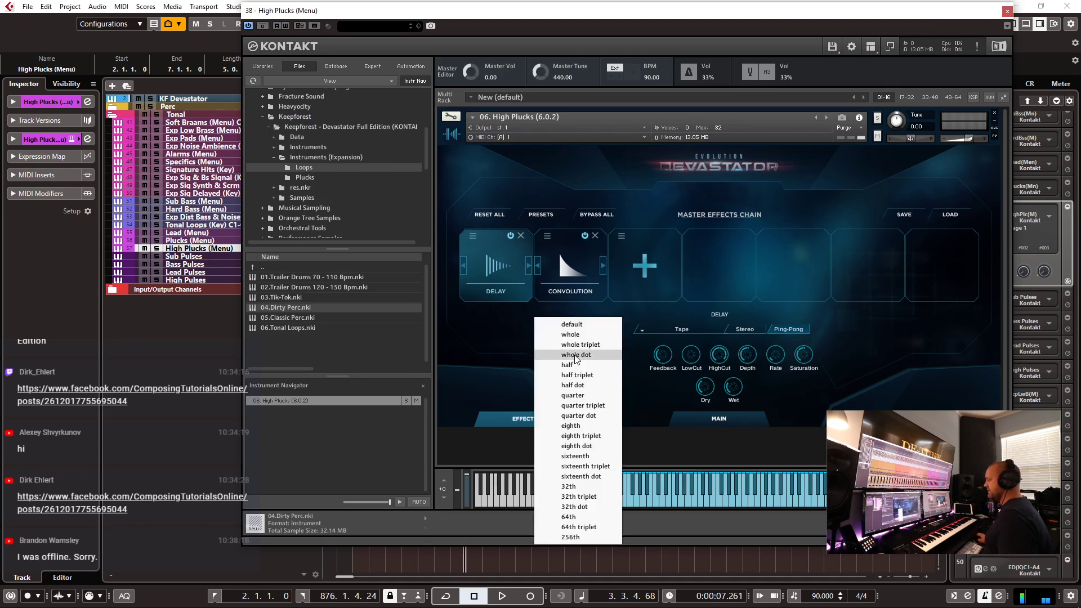
click(585, 426)
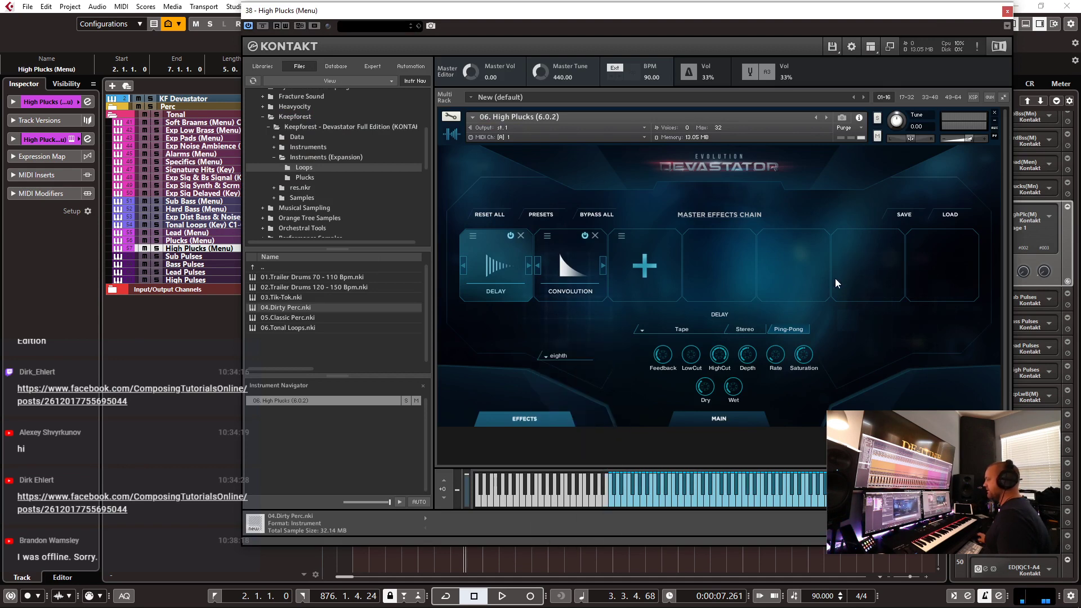
click(1008, 11)
- Play the project from bar 2 while enlarging the High Plucks track and trimming its part's start to 2.4.1, and stop playback
click(353, 91)
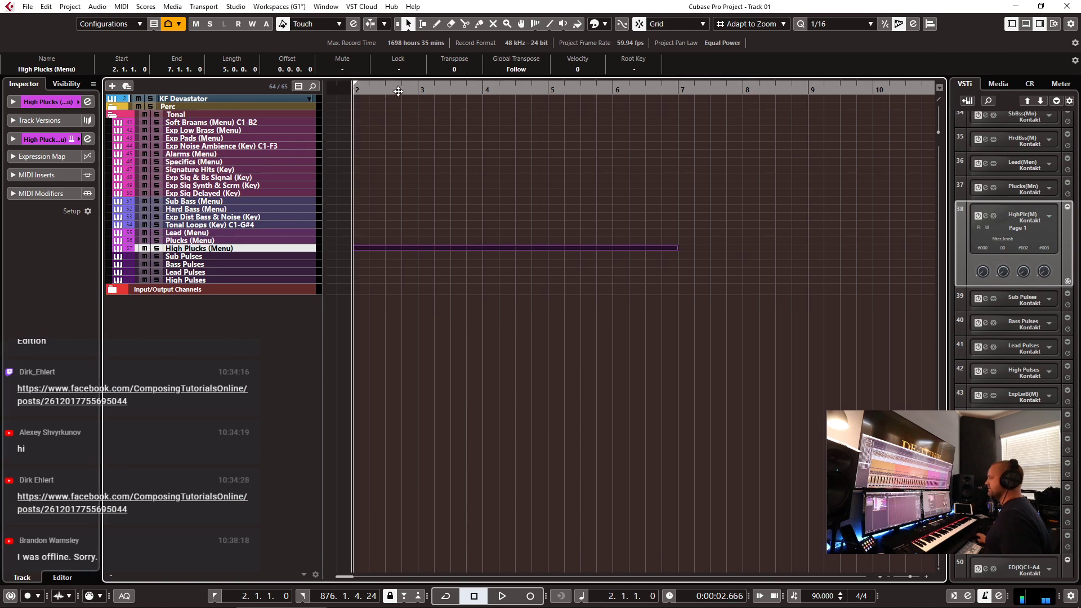
key(space)
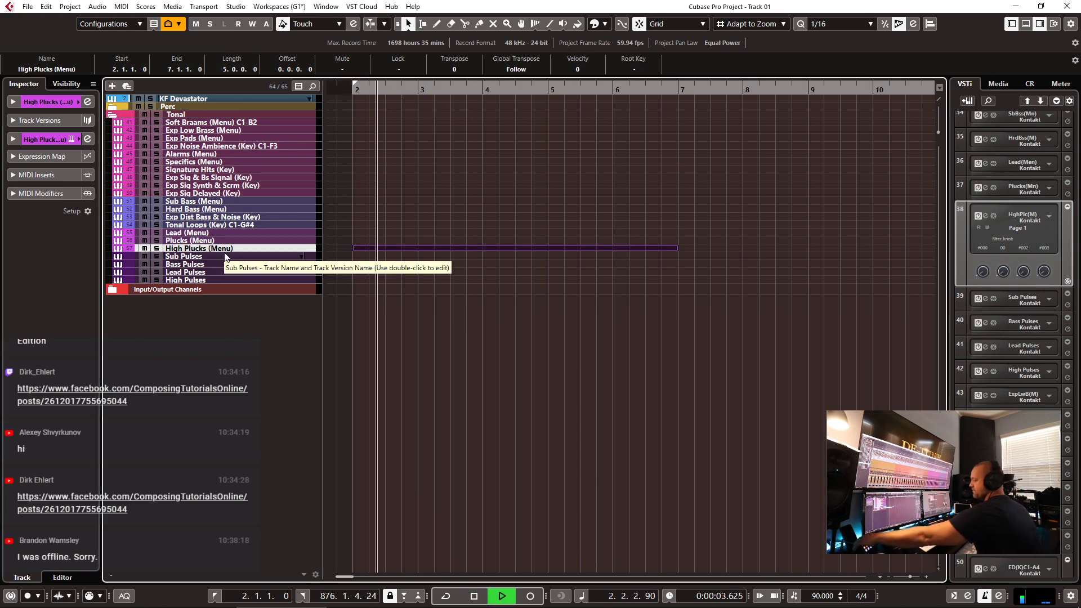
key(ctrl+e)
click(366, 294)
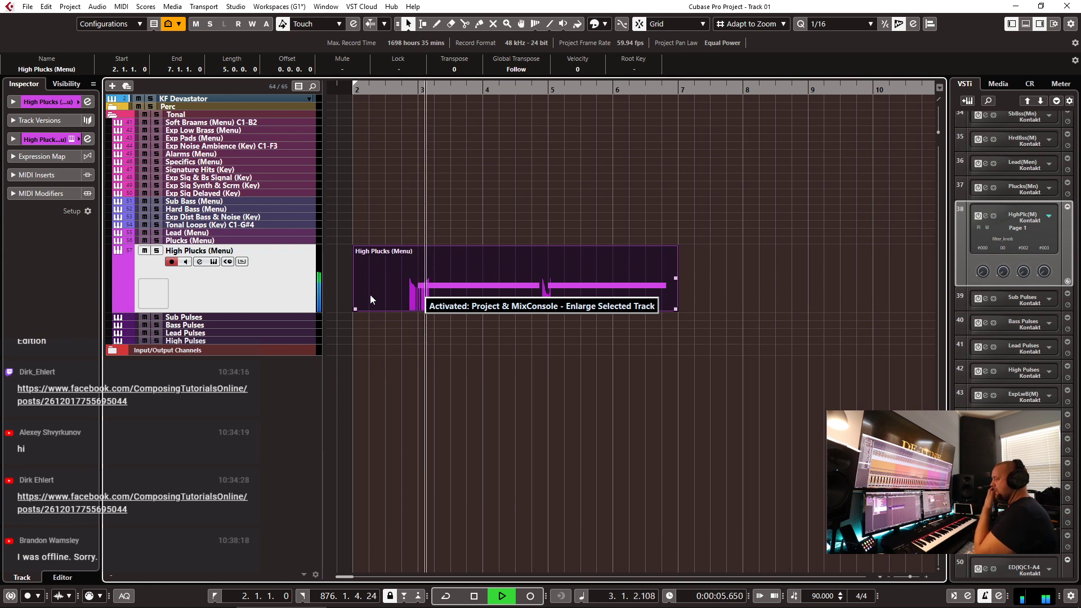
drag(355, 310, 401, 311)
key(g)
key(g)
key(g)
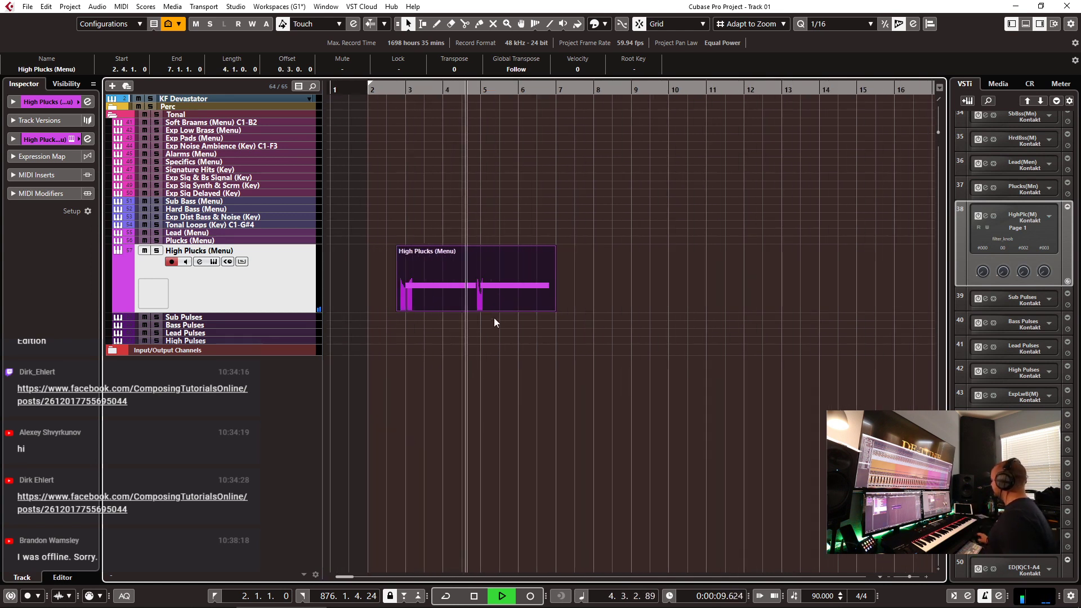
key(h)
key(space)
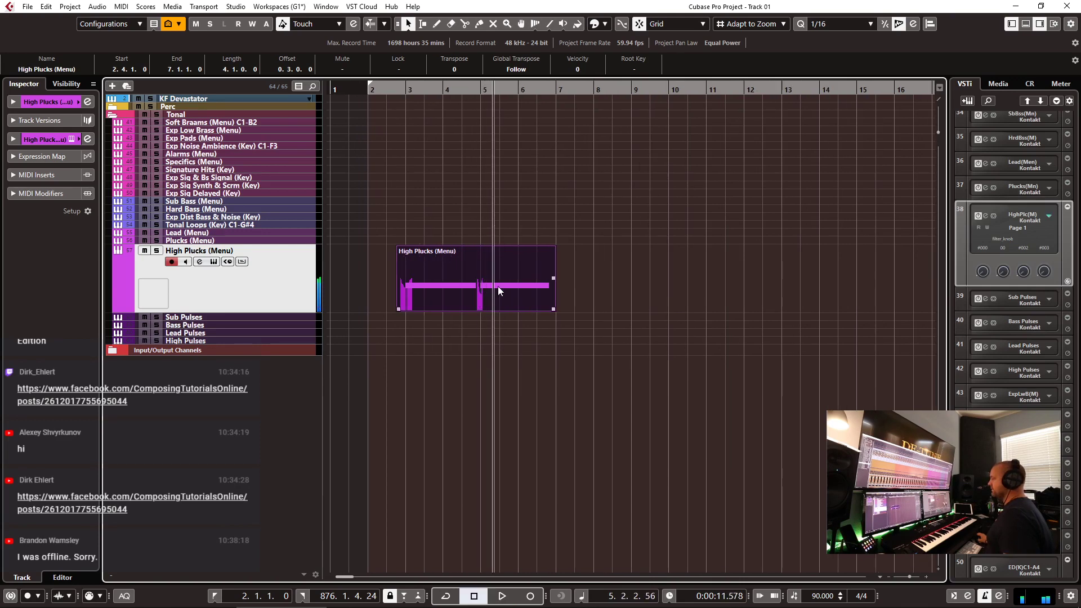
- Open the High Plucks part in the Key Editor, show its Pitchbend lane, and delete the bend curve around bar 5
double_click(493, 287)
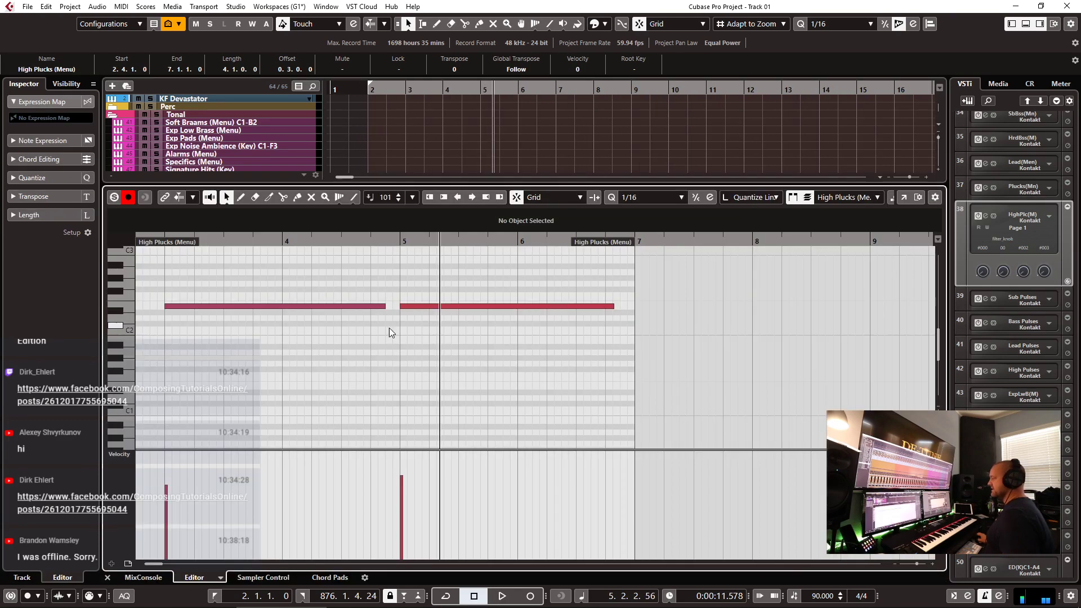
click(129, 450)
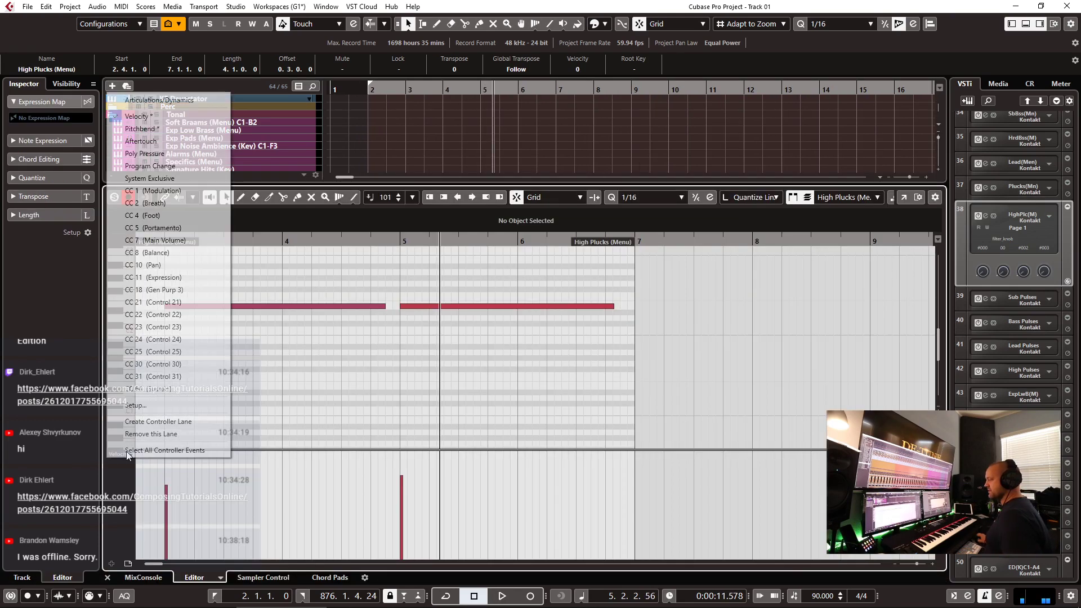
click(193, 131)
drag(363, 482, 412, 522)
key(Delete)
- Record a new pitch bend into the High Plucks part from 4.4.1 and play it back from just before bar 5
drag(377, 248, 373, 241)
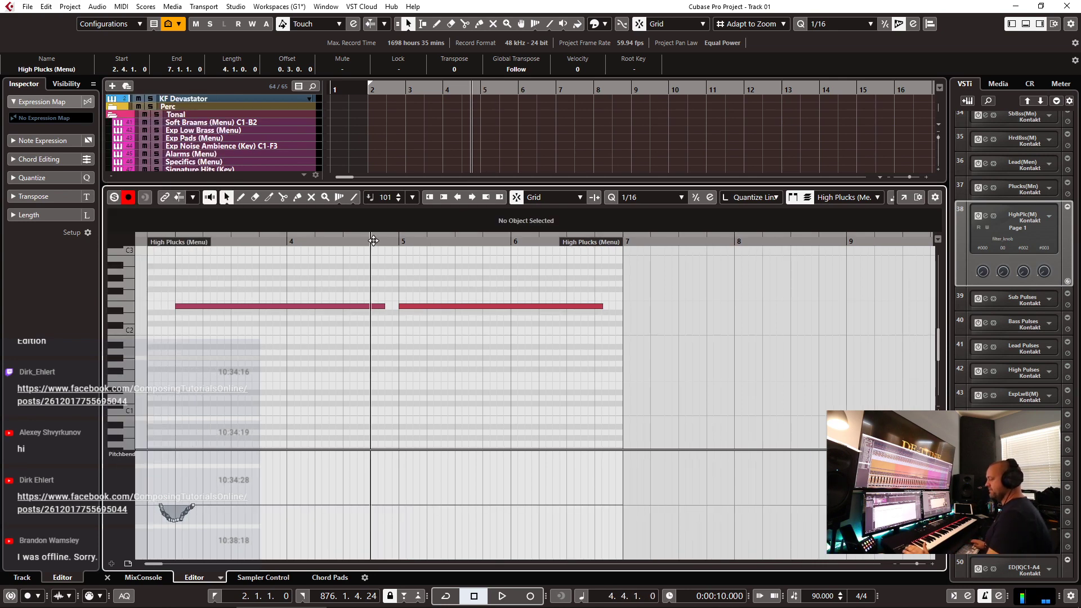
key(KP_Multiply)
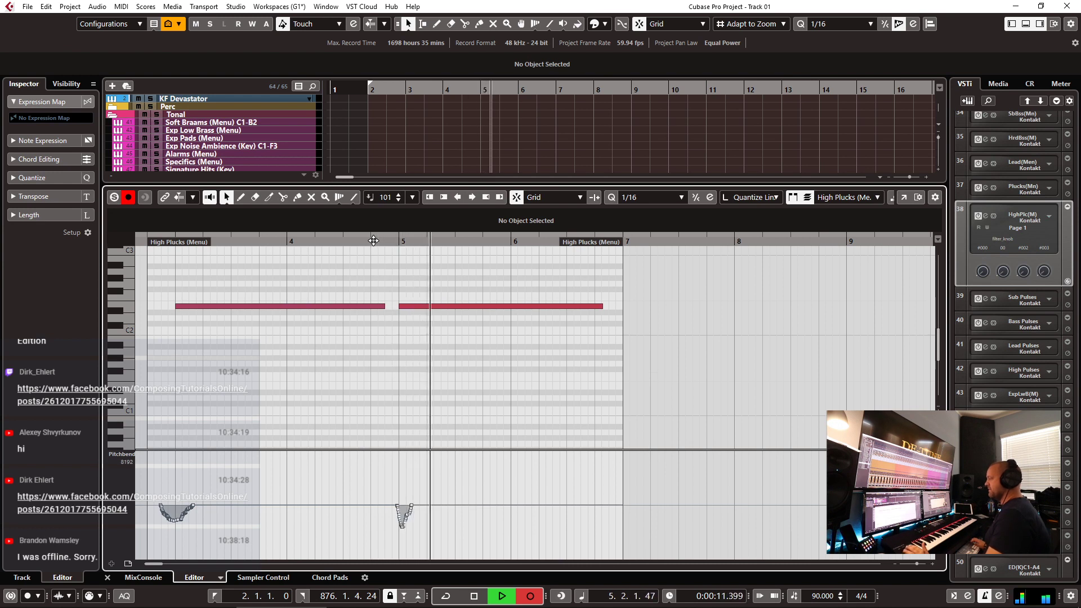
key(space)
click(391, 242)
key(space)
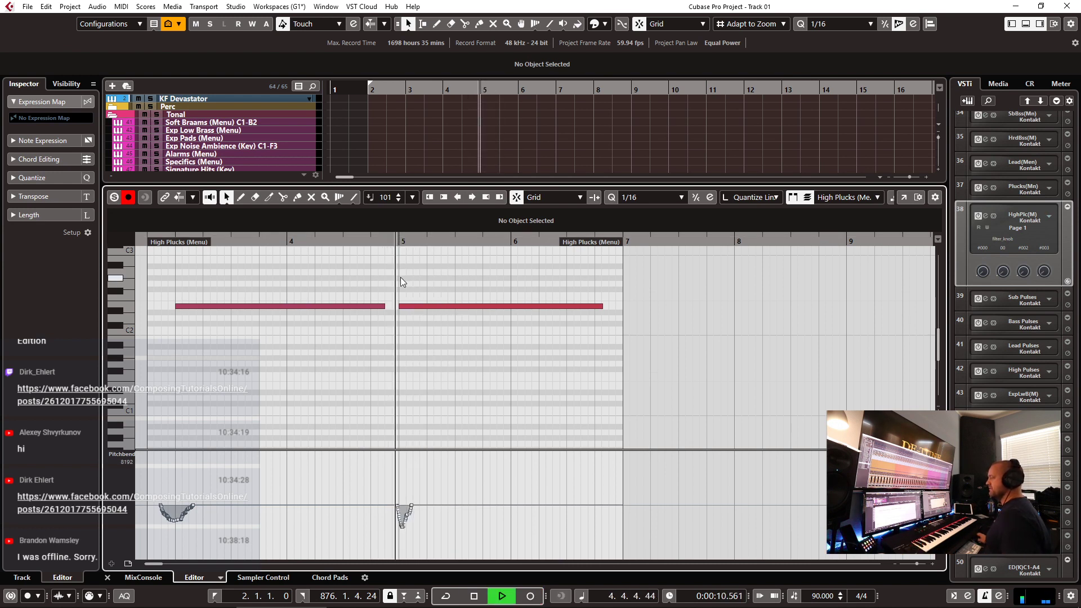
key(space)
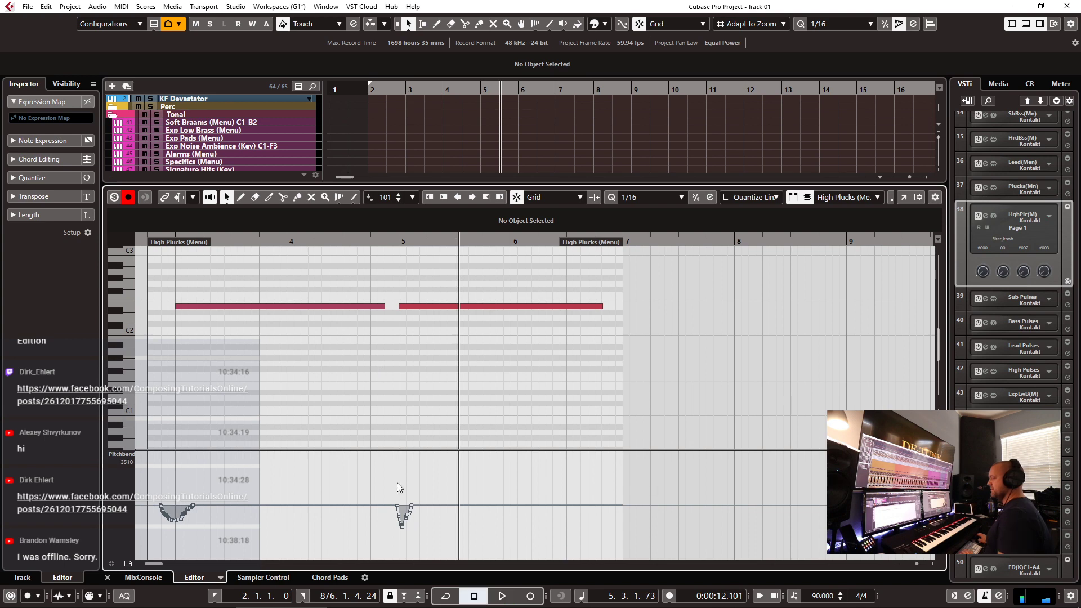
- Delete the re-recorded bend at bar 5 and add a Pitchbend point with value 0 at 2.4.1
drag(451, 543, 97, 562)
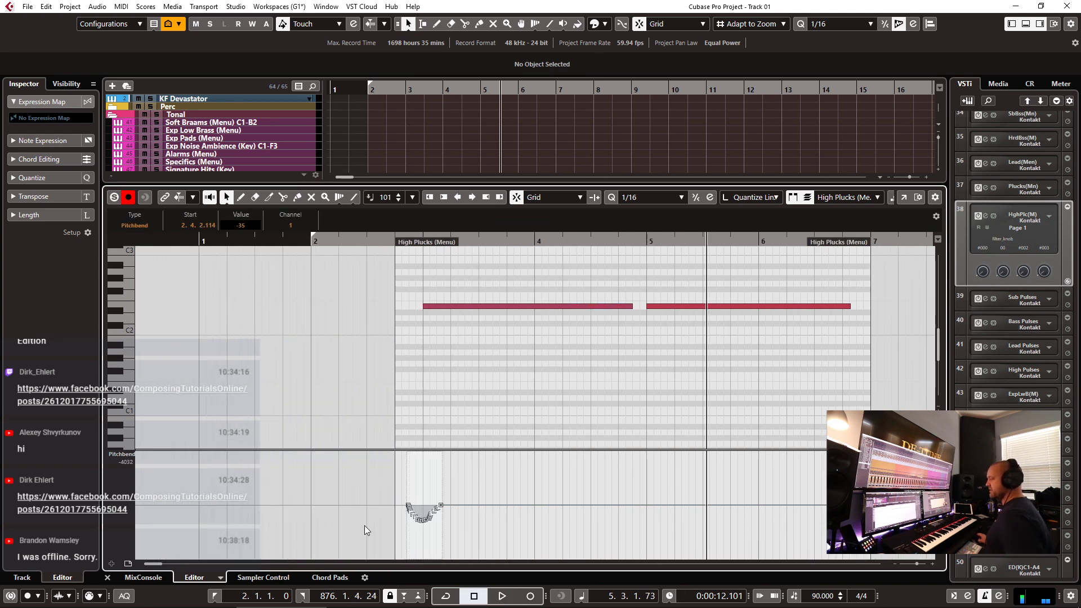
click(440, 502)
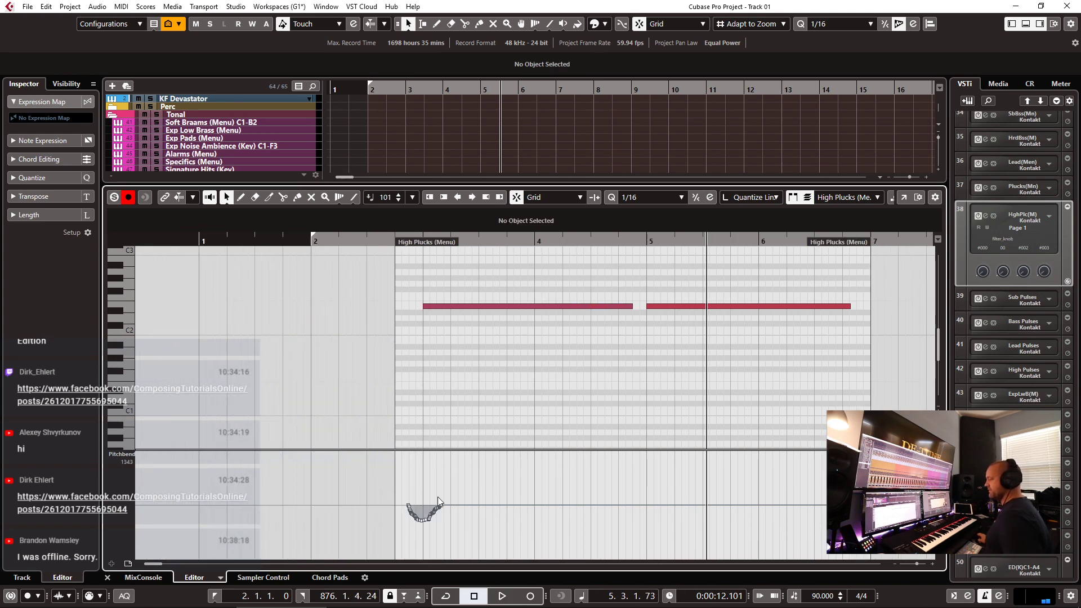
click(394, 504)
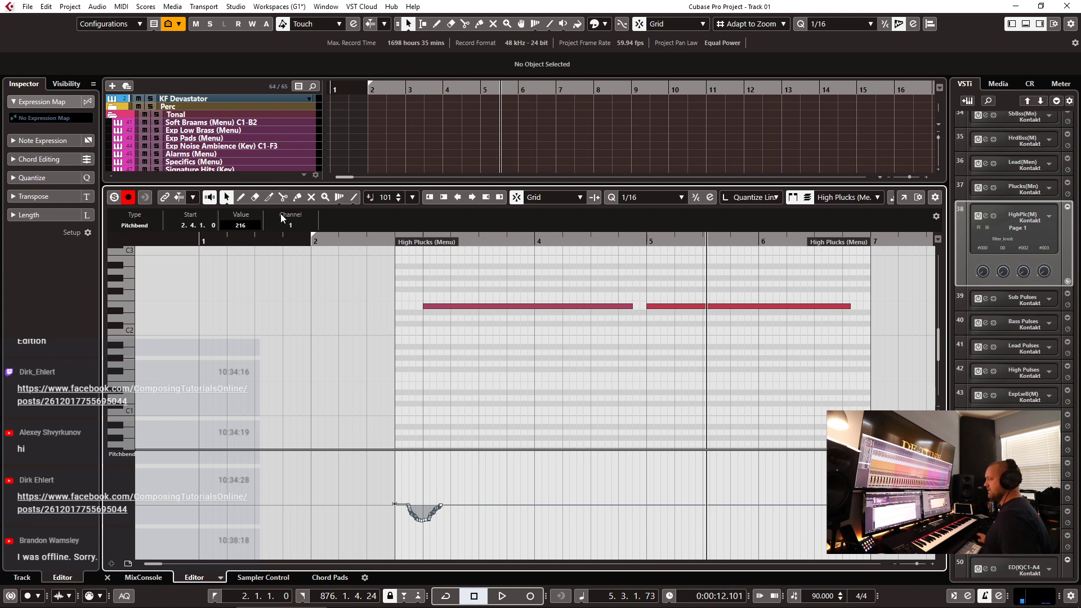
click(243, 227)
text(52)
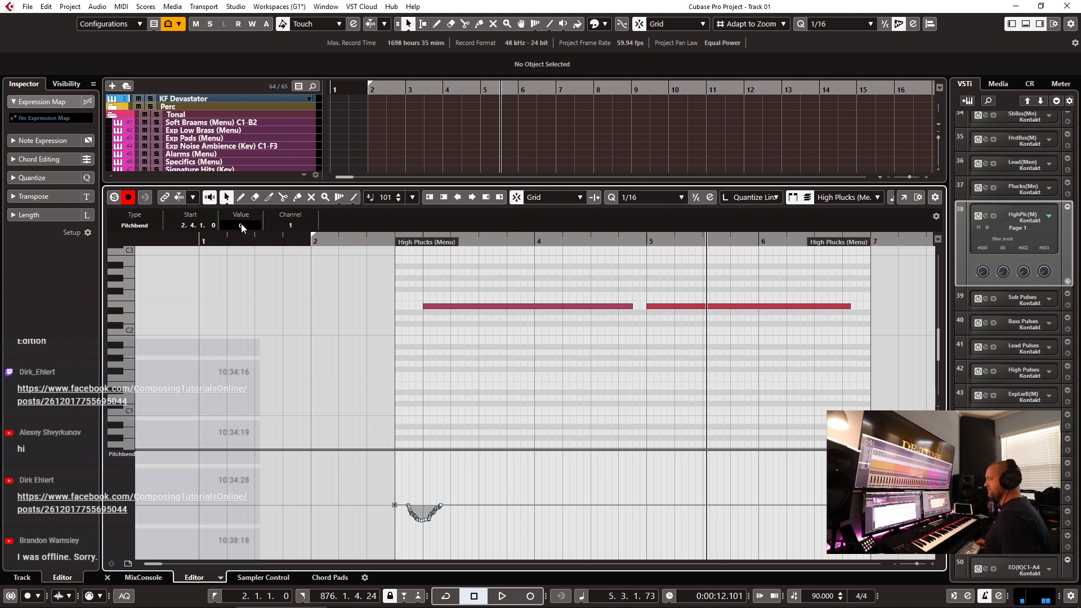
- Copy the first pitch bend curve together with its starting point and paste it at 4.4.1
drag(468, 480, 396, 537)
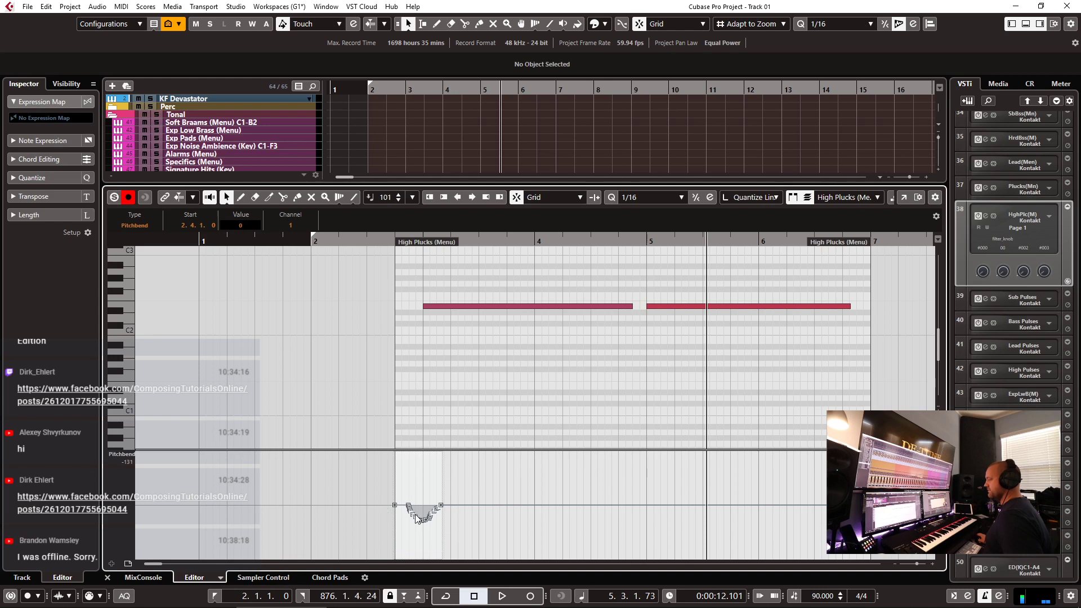
drag(620, 246, 623, 252)
key(ctrl+v)
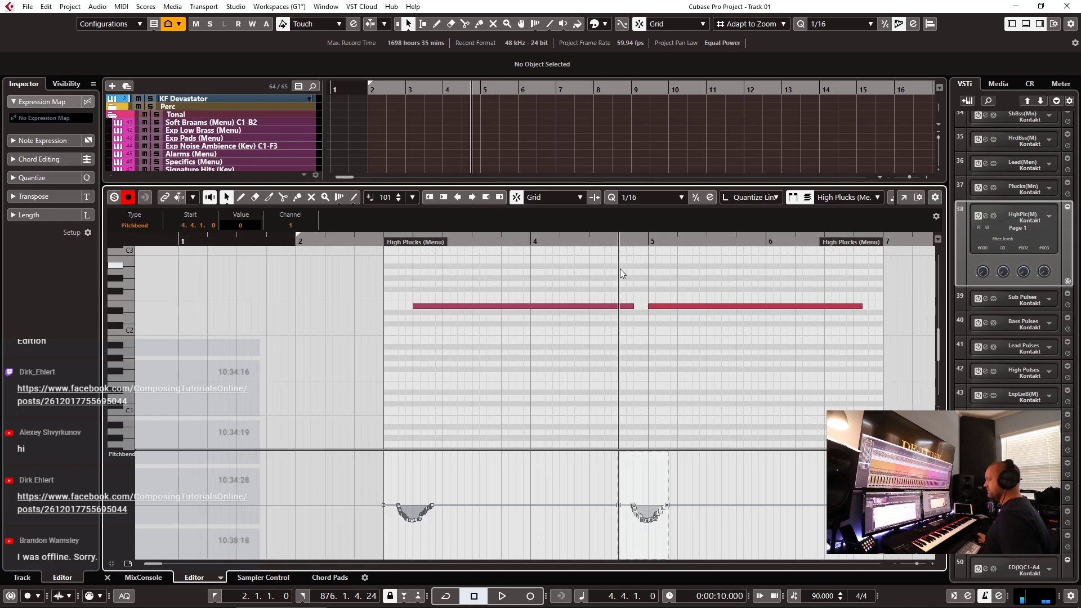
- Play the High Plucks part from the last beat of bar 2, close the Key Editor, and stop playback
click(631, 340)
click(397, 244)
key(space)
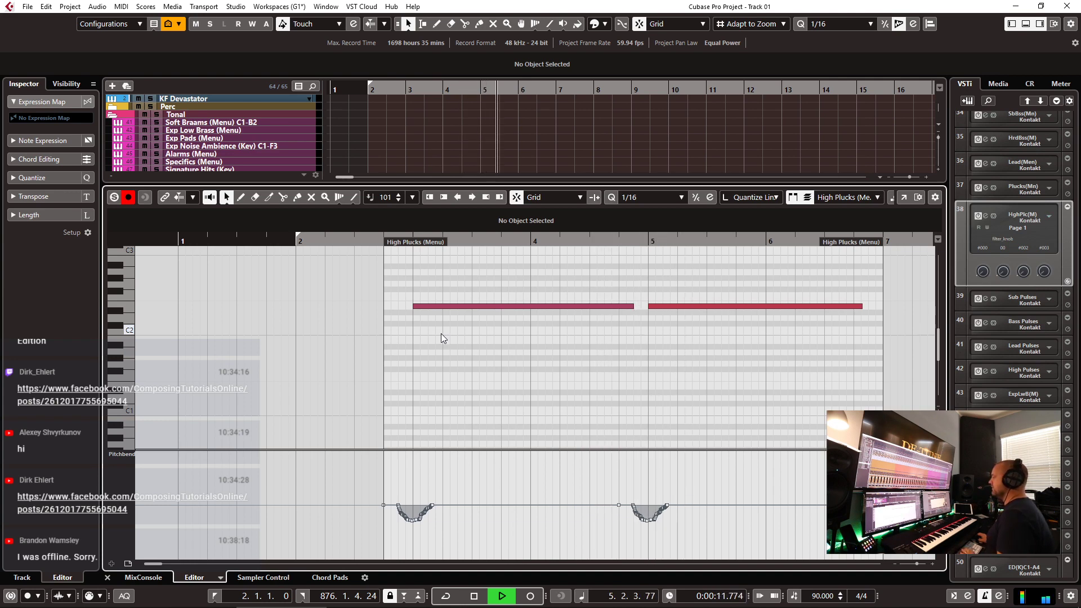
key(ctrl+e)
key(space)
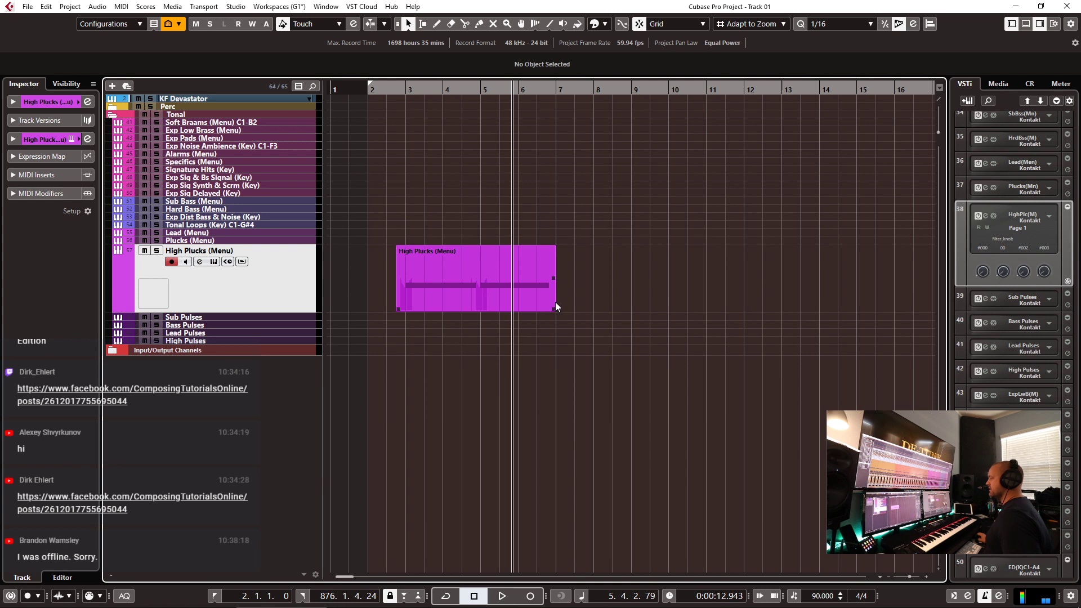
- Repeat the High Plucks part up to bar 11, glue the copies together, and extend the part's start back to bar 2
drag(397, 306, 560, 285)
key(4)
click(497, 272)
key(1)
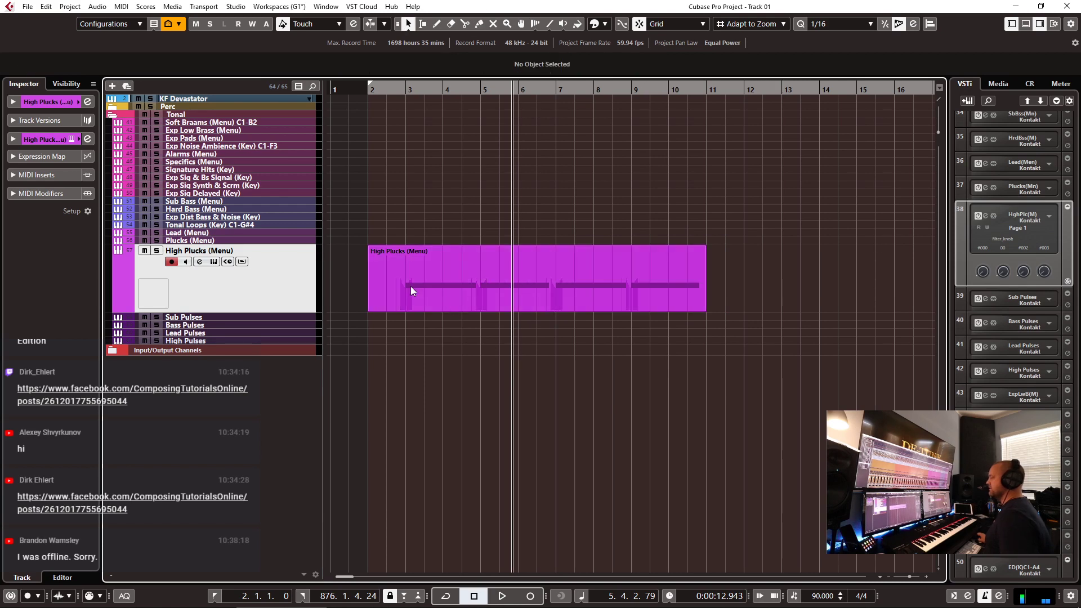
- Open the Exp Pads (Menu) track's instrument and audition pad sounds from PAD_2 onward, settling on PAD 4
key(g)
click(213, 140)
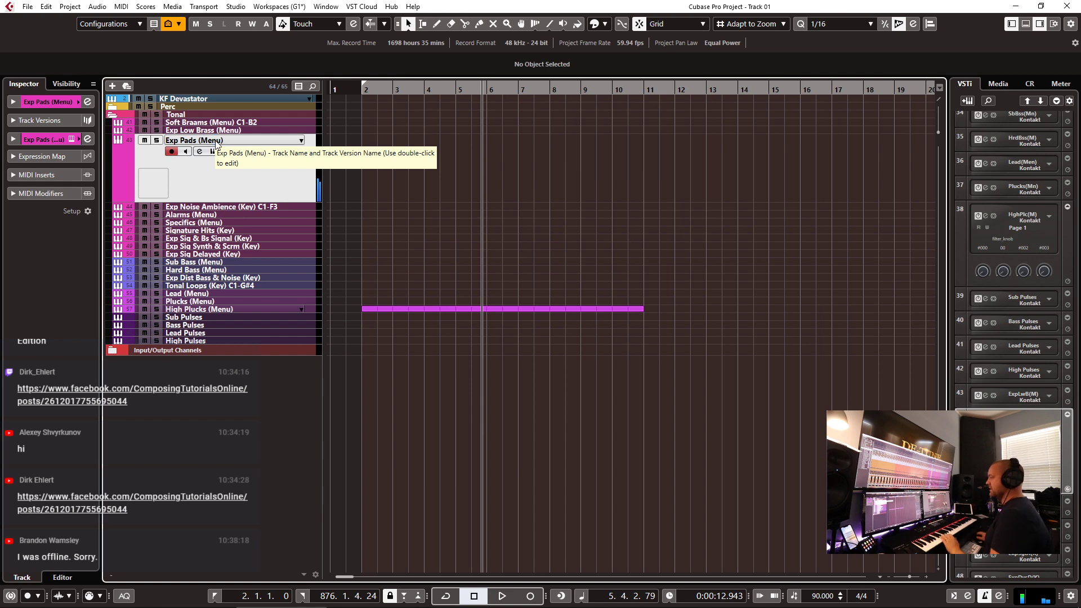
click(71, 138)
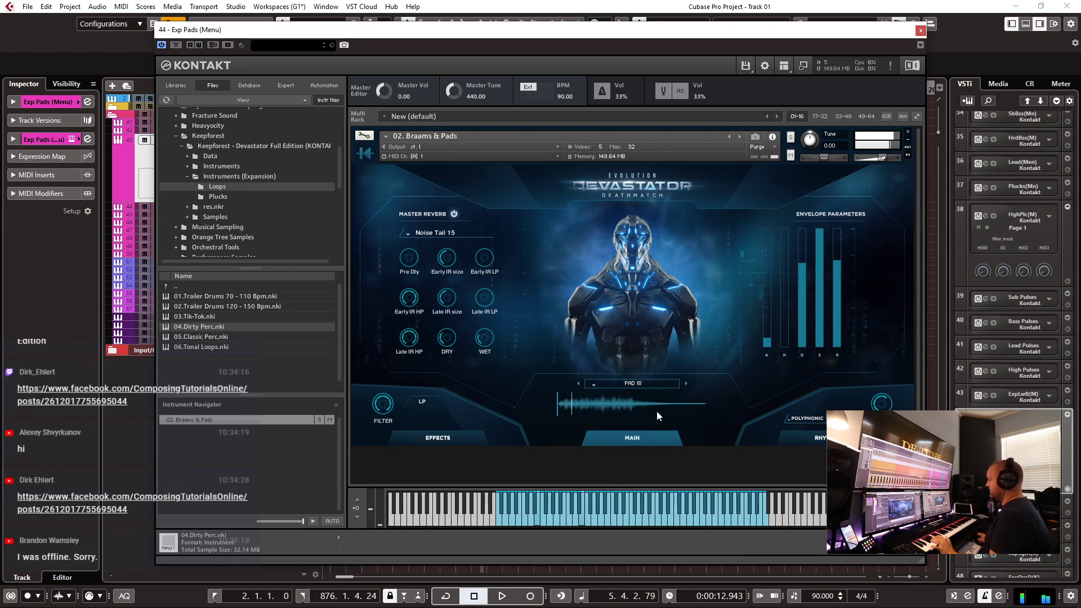
click(644, 382)
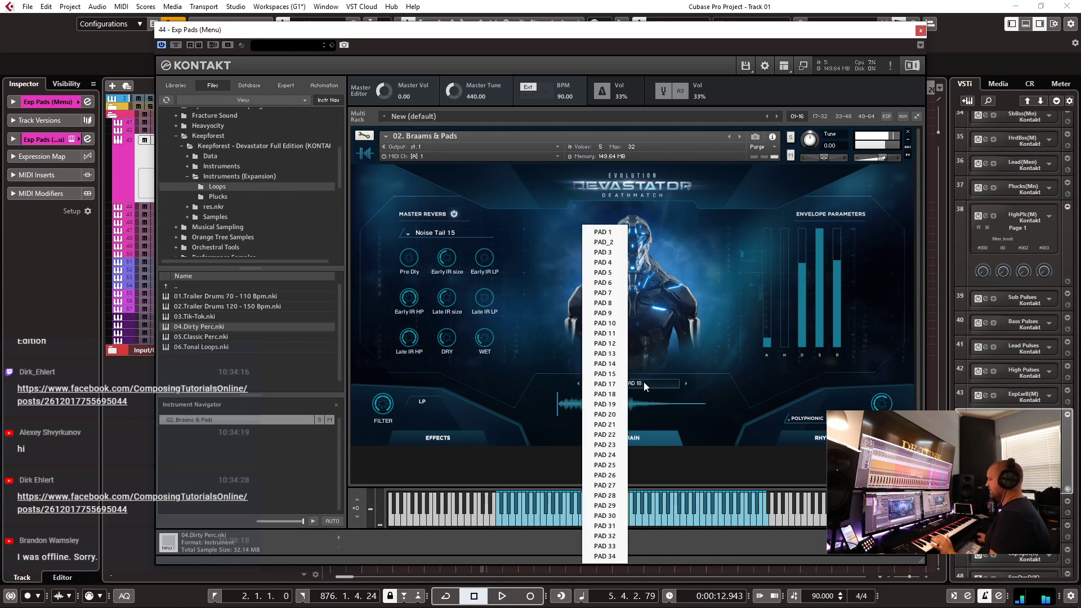
click(604, 242)
click(688, 384)
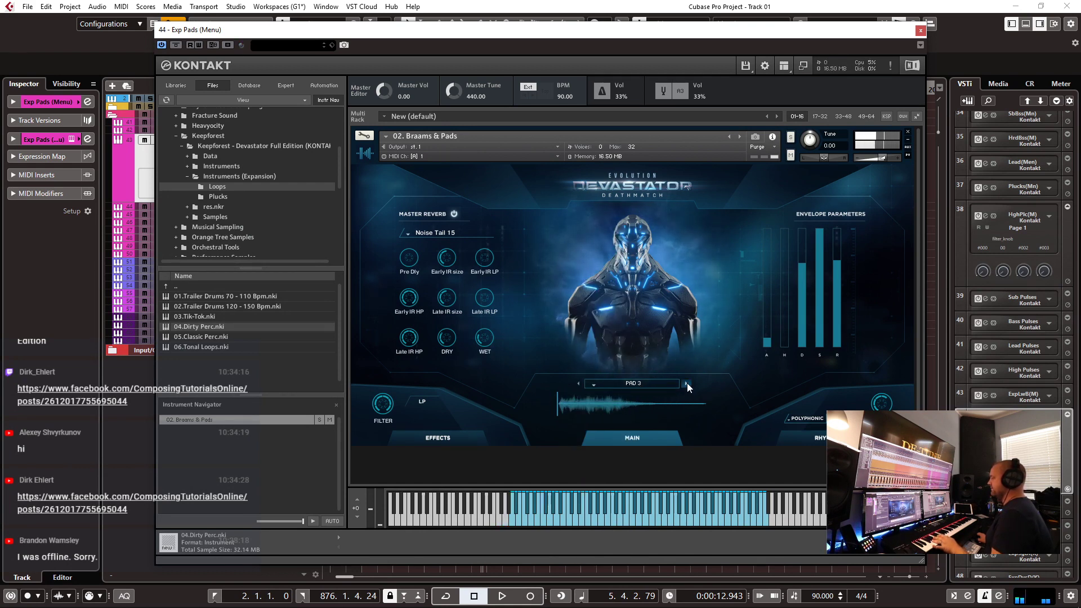
click(687, 383)
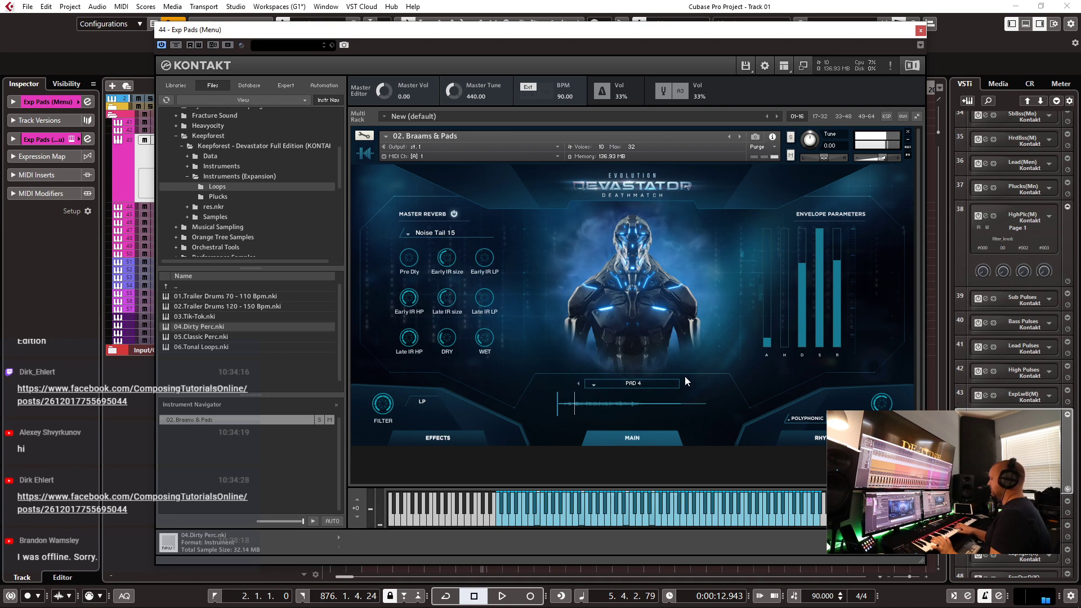
- Move the Exp Pads instrument window aside so the track list and arrangement are uncovered
drag(717, 29, 1080, 34)
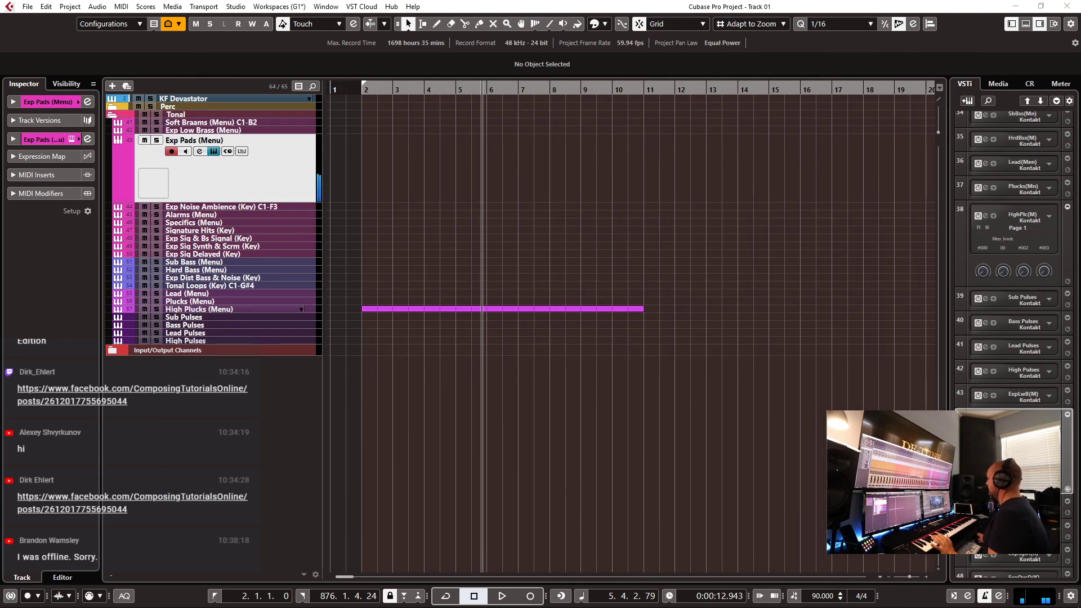
drag(1080, 35, 656, 28)
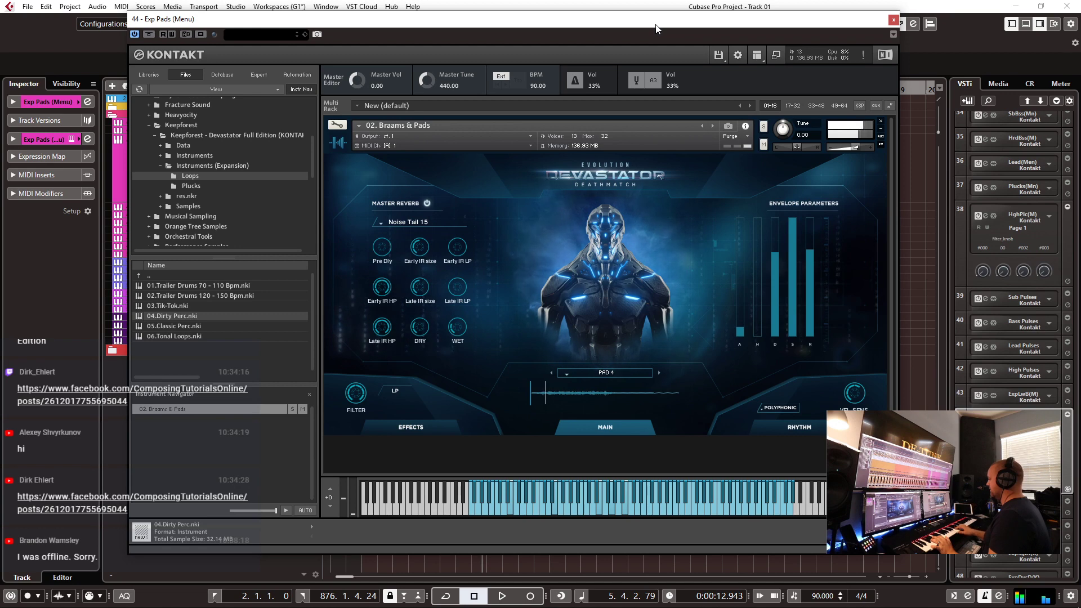
drag(638, 27, 1080, 120)
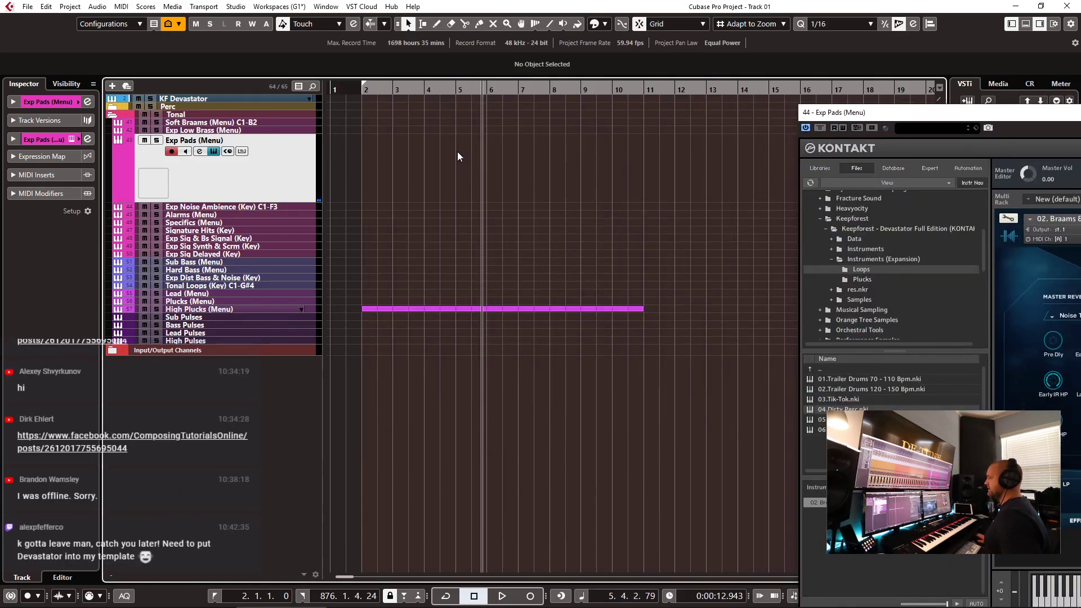
- Play the High Plucks arrangement from bar 2 while trying out the Exp Pads sound over it, and stop near bar 11
key(KP_1)
key(space)
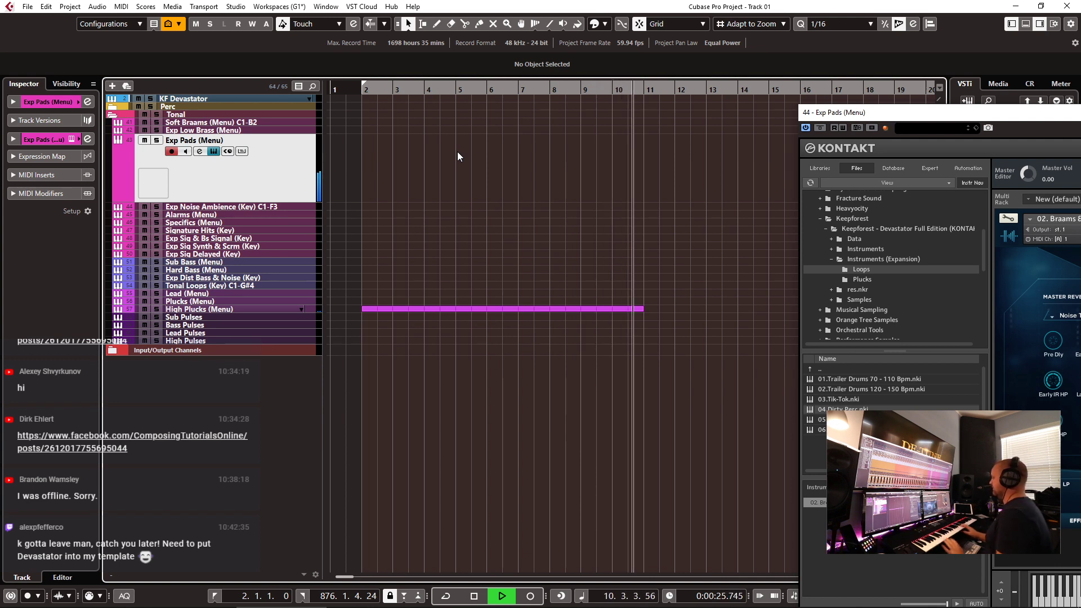
key(space)
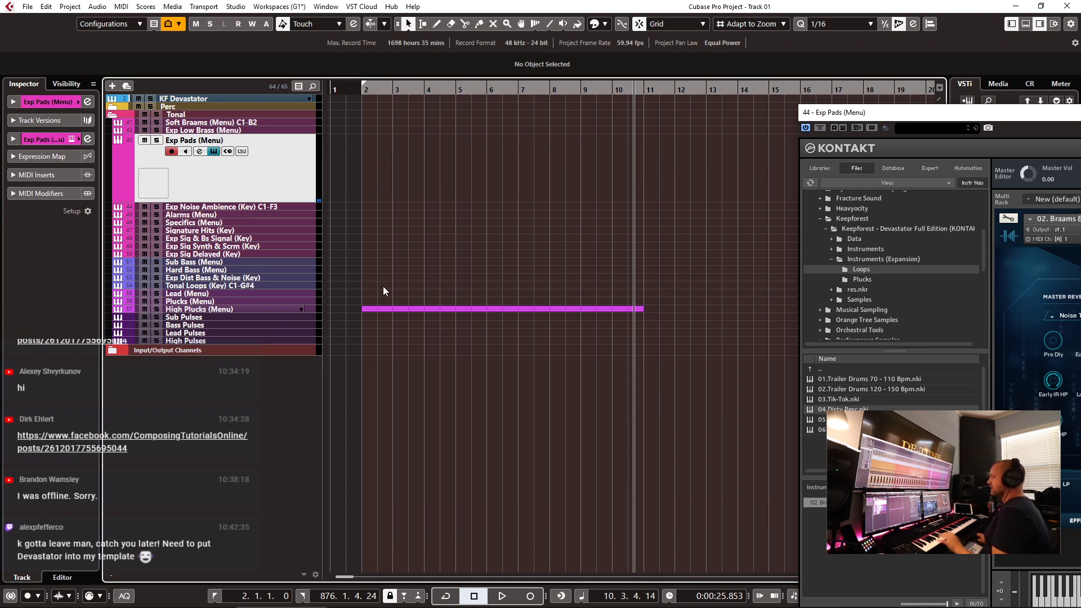
- Open the High Plucks (Menu) instrument's main page and audition successive pluck sounds, settling on HIGH PLUCK 17
click(225, 309)
click(71, 139)
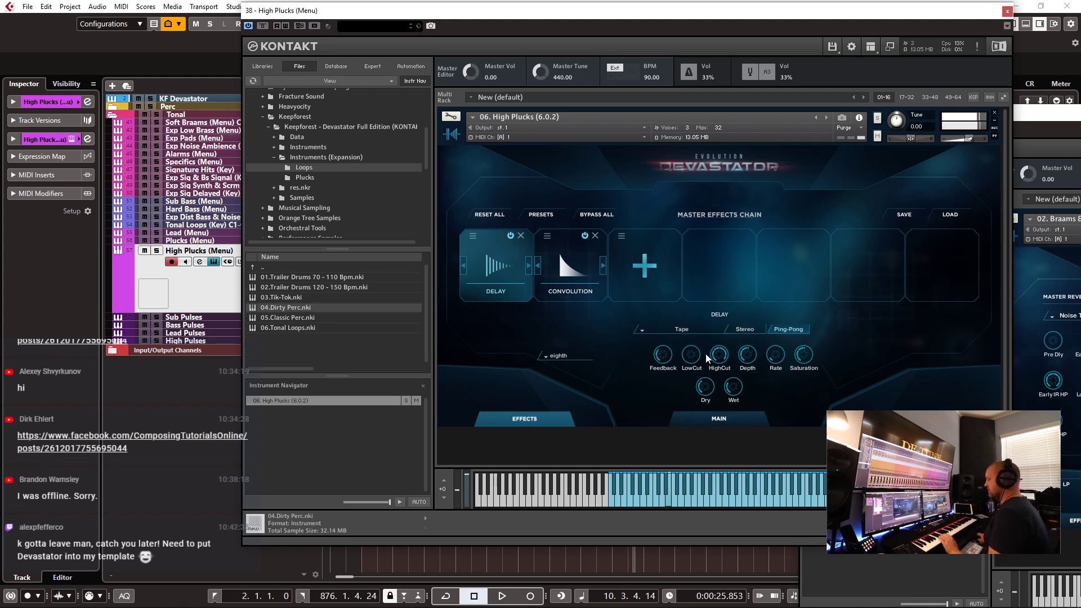
click(714, 421)
click(773, 364)
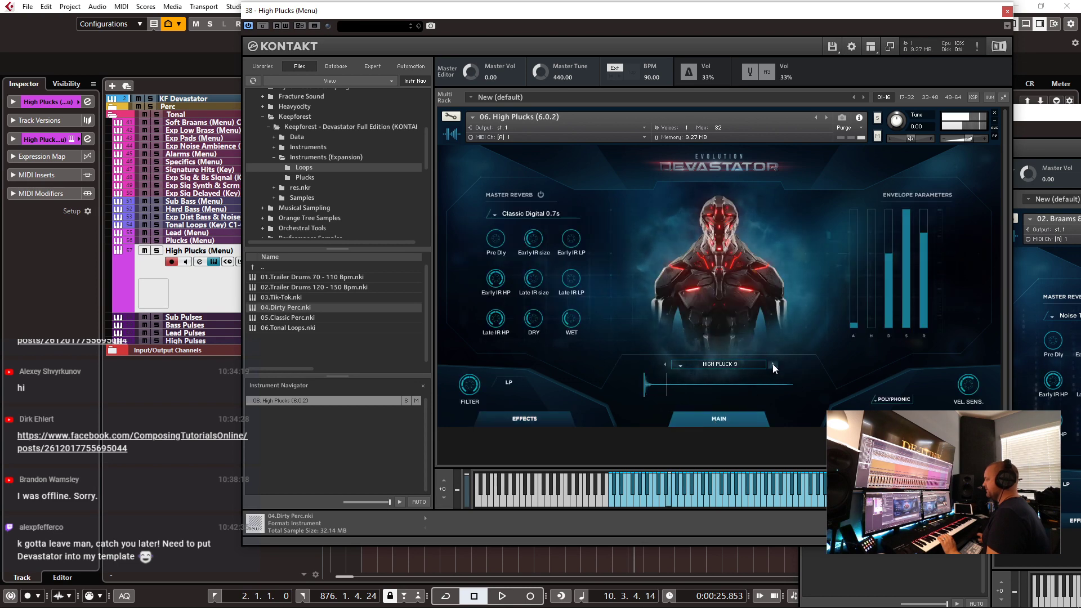
click(773, 364)
click(773, 364)
click(773, 364)
click(773, 364)
click(773, 364)
click(773, 363)
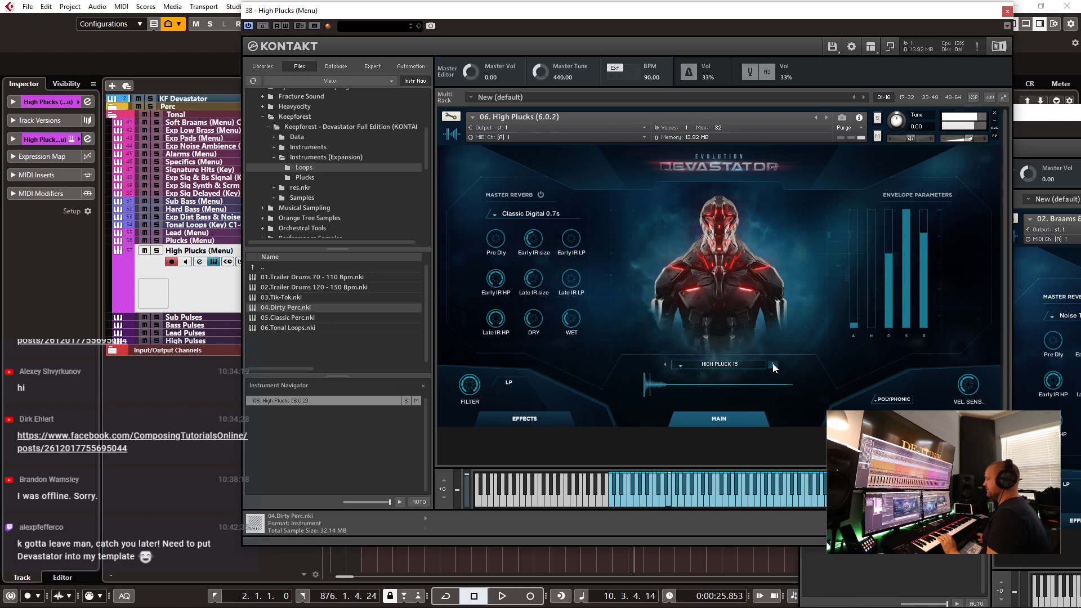
click(773, 364)
click(772, 363)
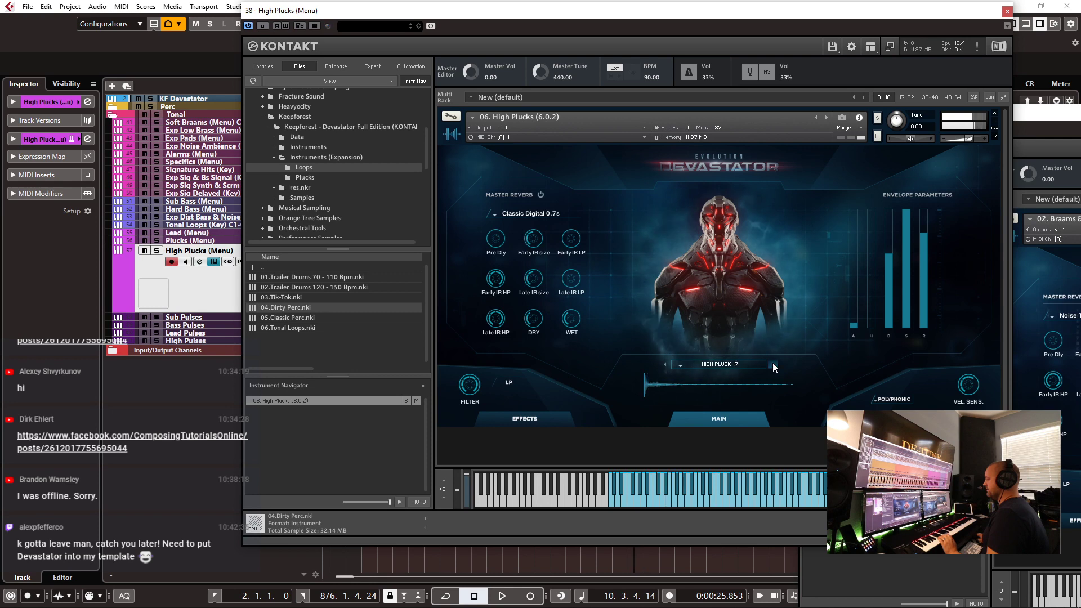
- Play the High Plucks part with the chosen sound, stop, and close the instrument window
key(space)
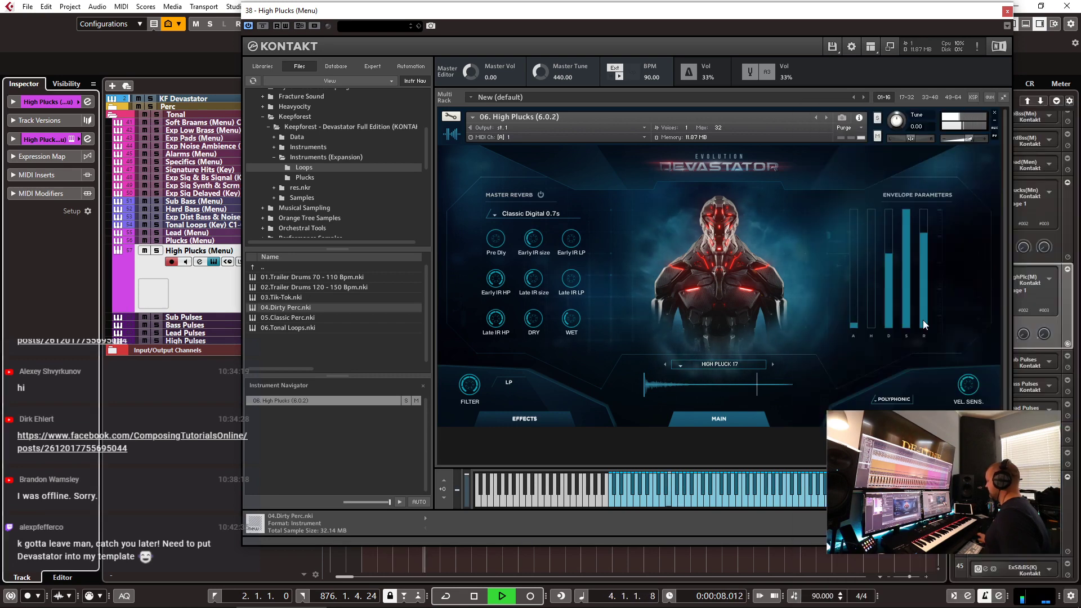
key(space)
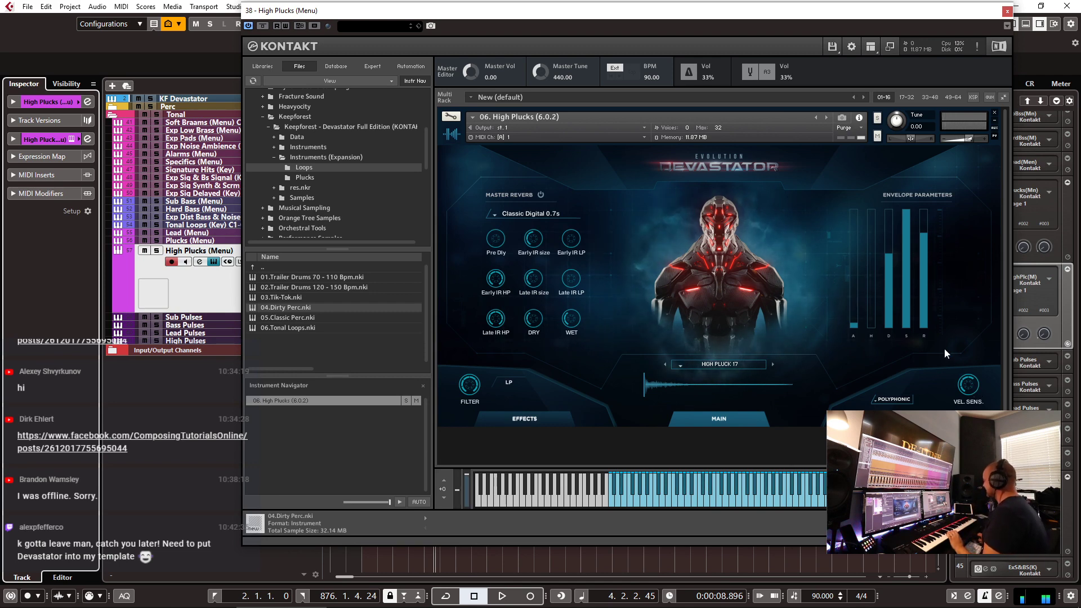
click(1008, 11)
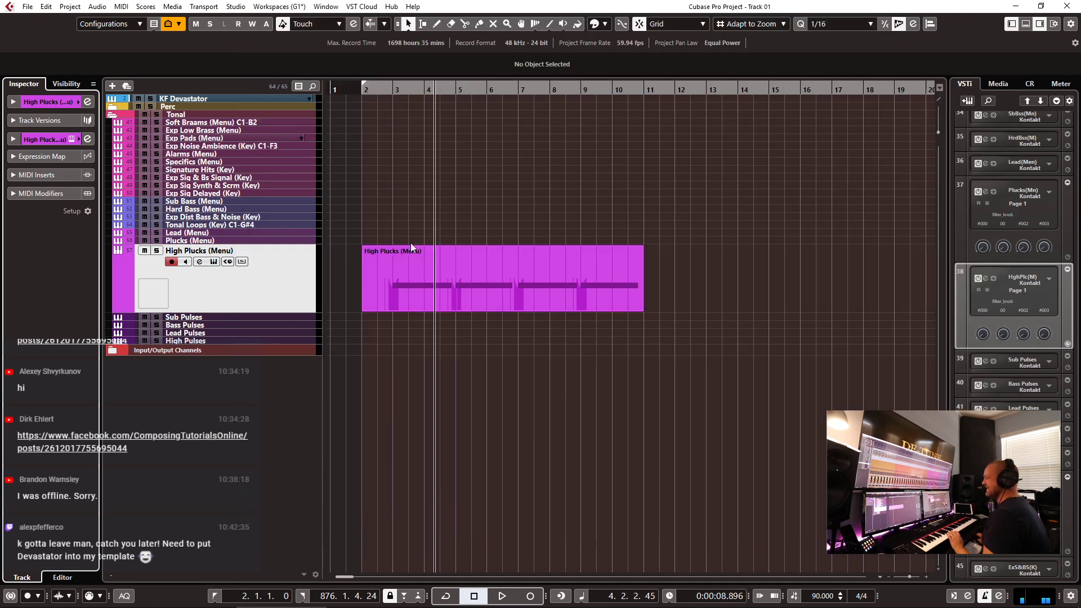
- Try the Plucks and Lead tracks, open the Soft Braams (Menu) C1-B2 instrument, and load BRAAM 6
key(Up)
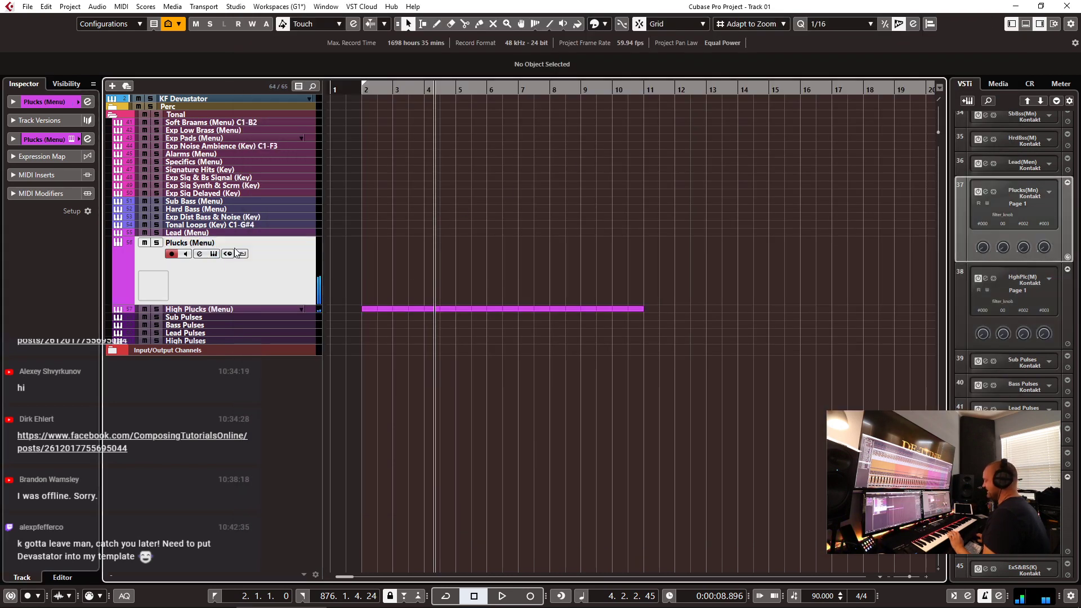
key(Up)
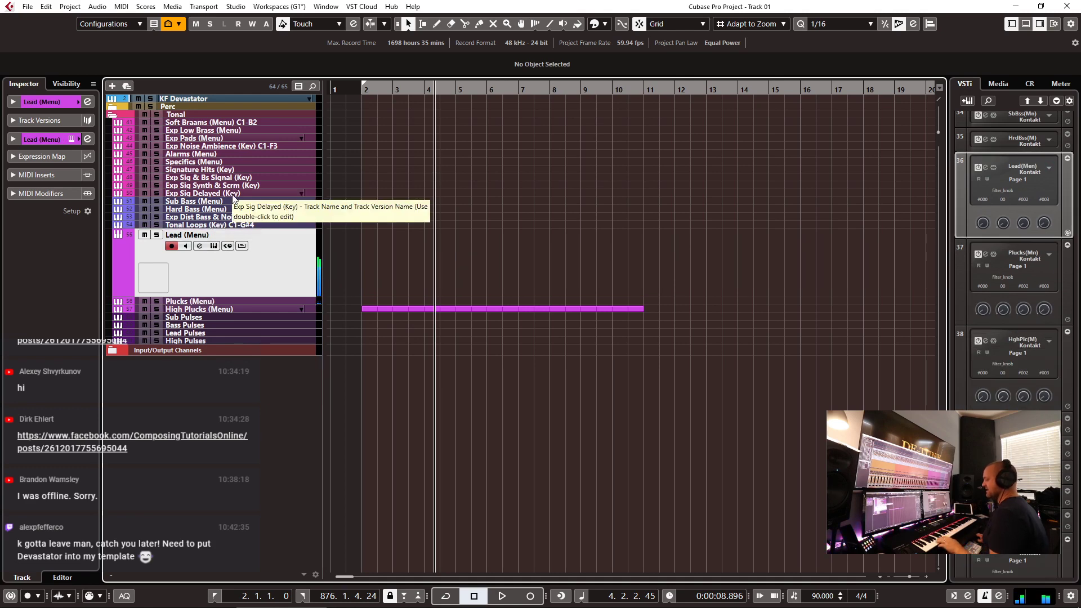
click(224, 123)
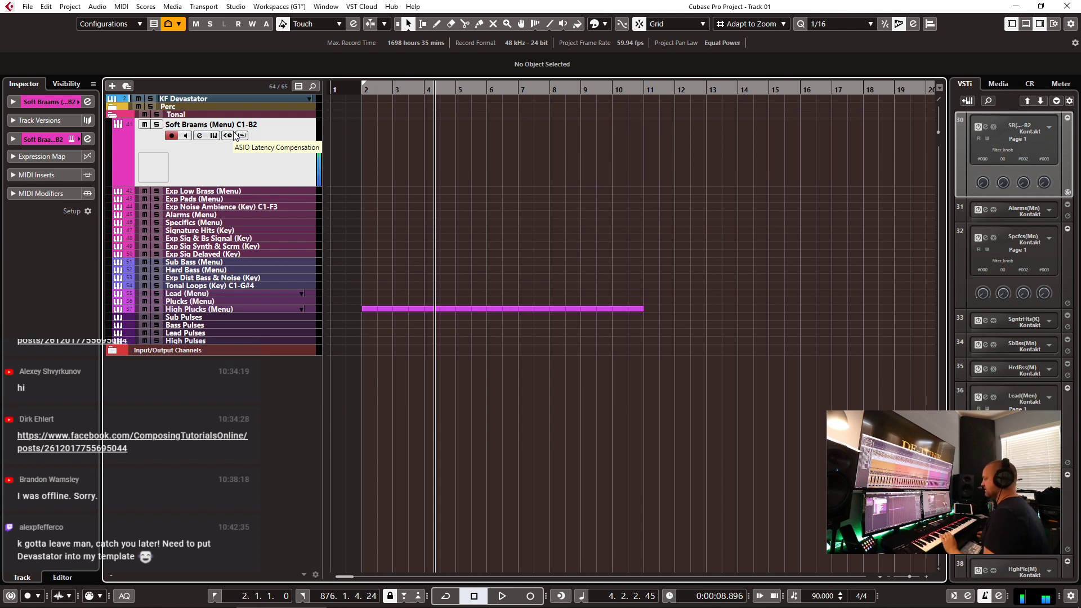
click(73, 139)
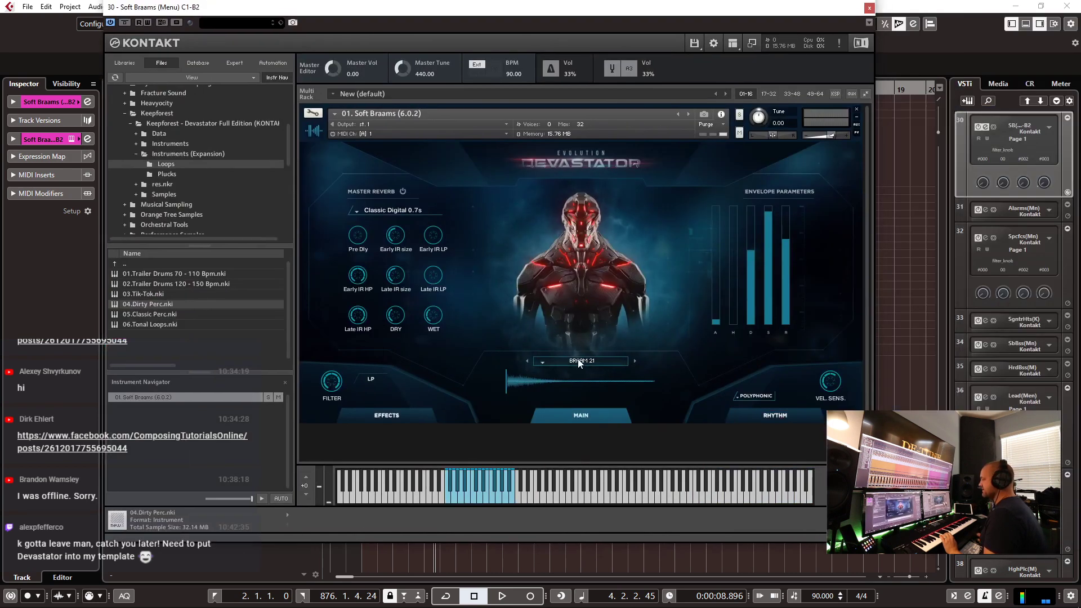
click(579, 362)
click(565, 344)
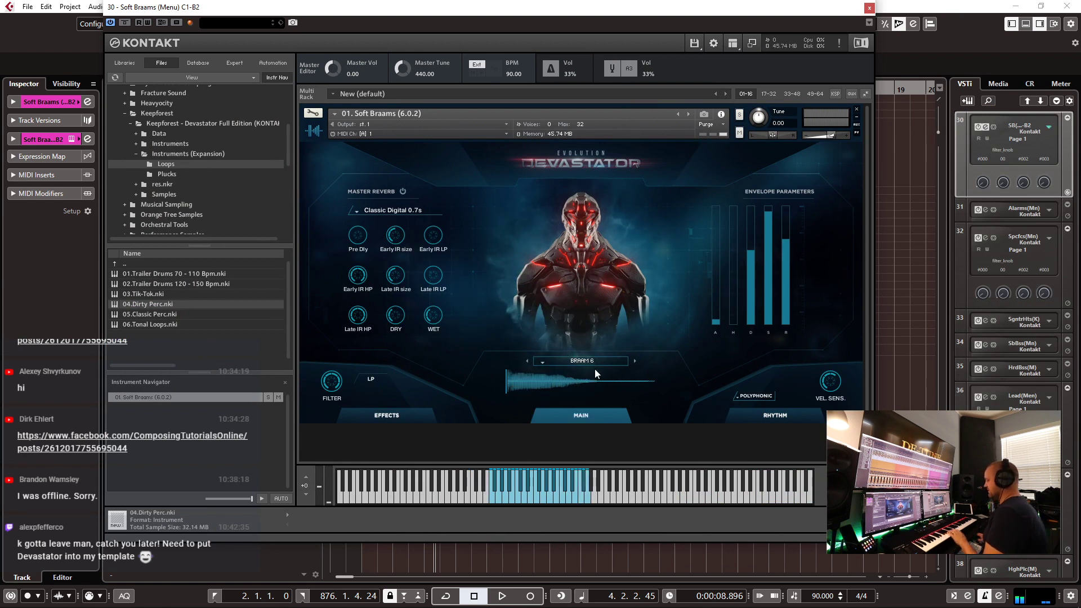
- Compare the neighbouring braam sounds, settle on BRAAM 8, and move the Soft Braams instrument window off the arrangement
click(634, 361)
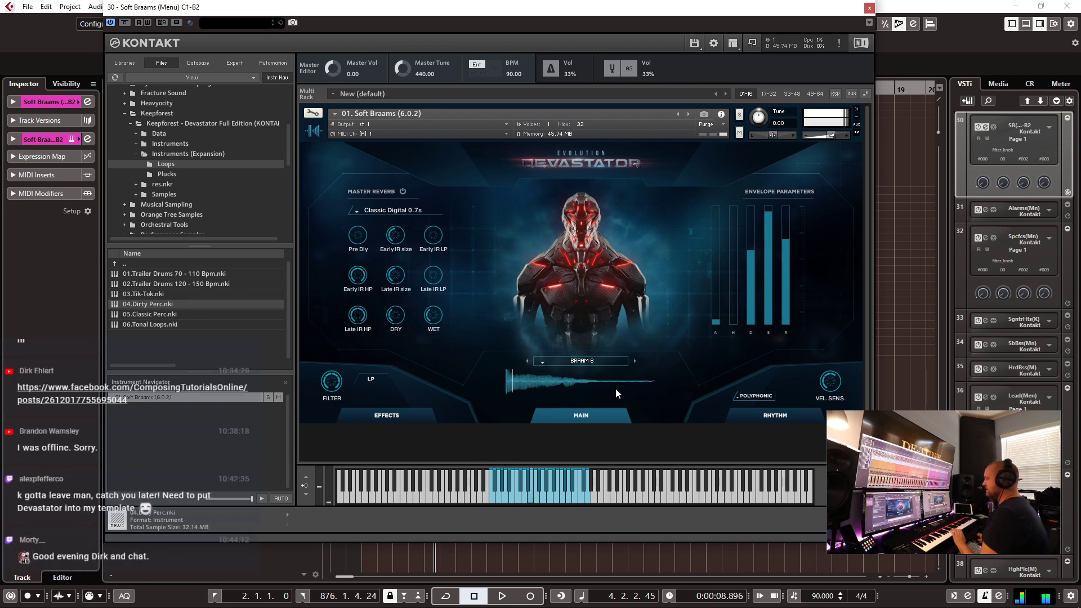
click(635, 361)
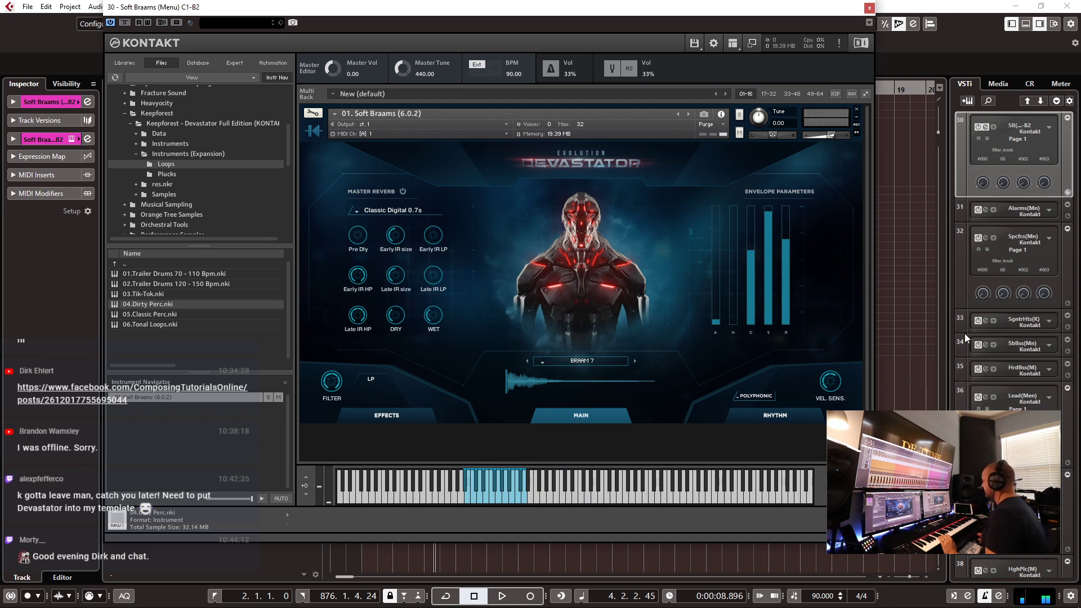
click(526, 362)
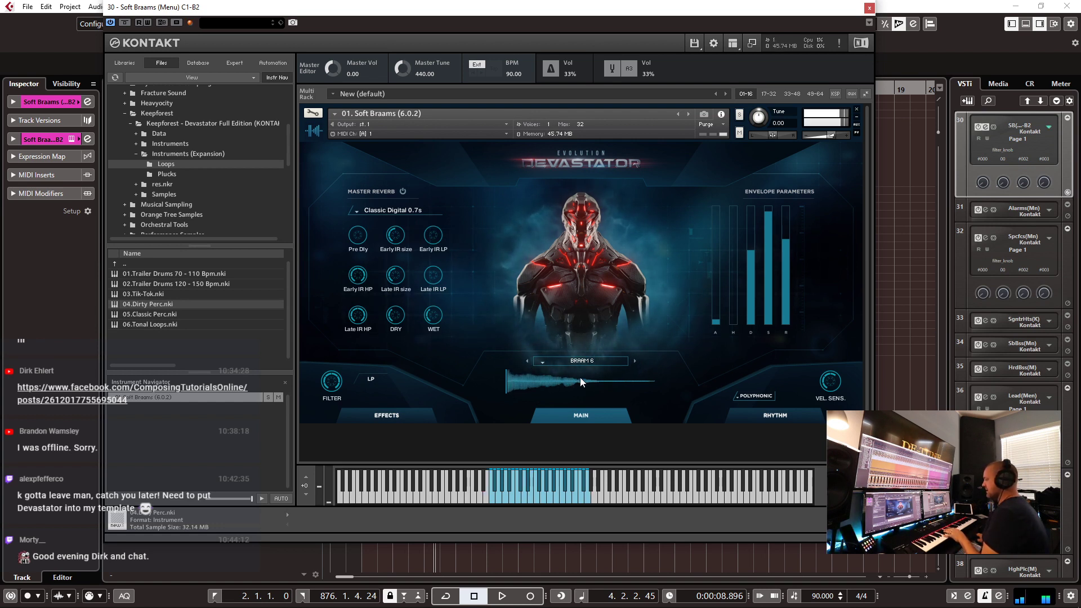
click(636, 360)
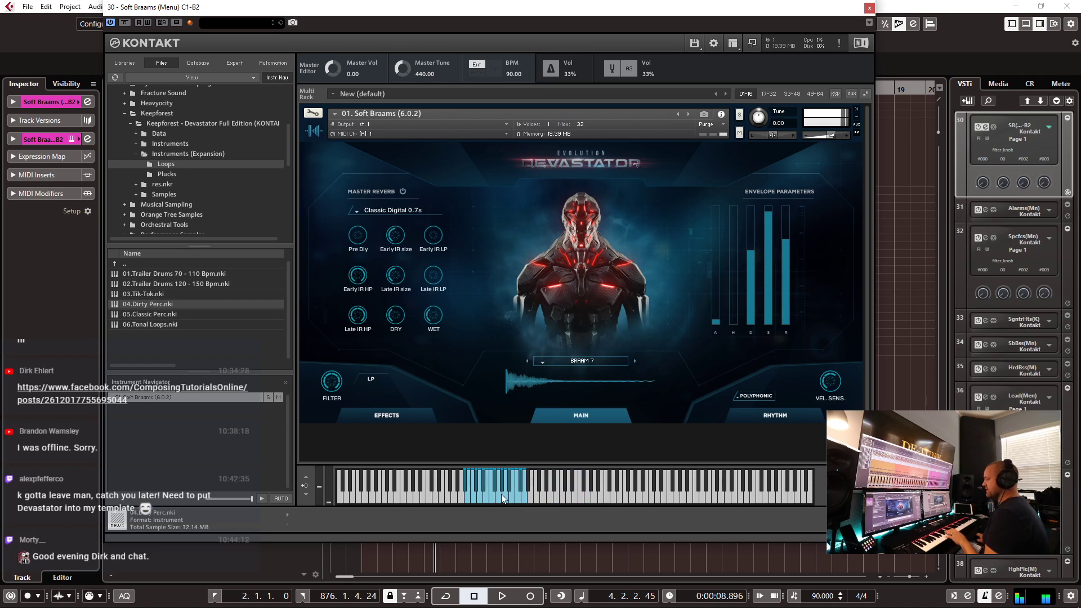
click(635, 361)
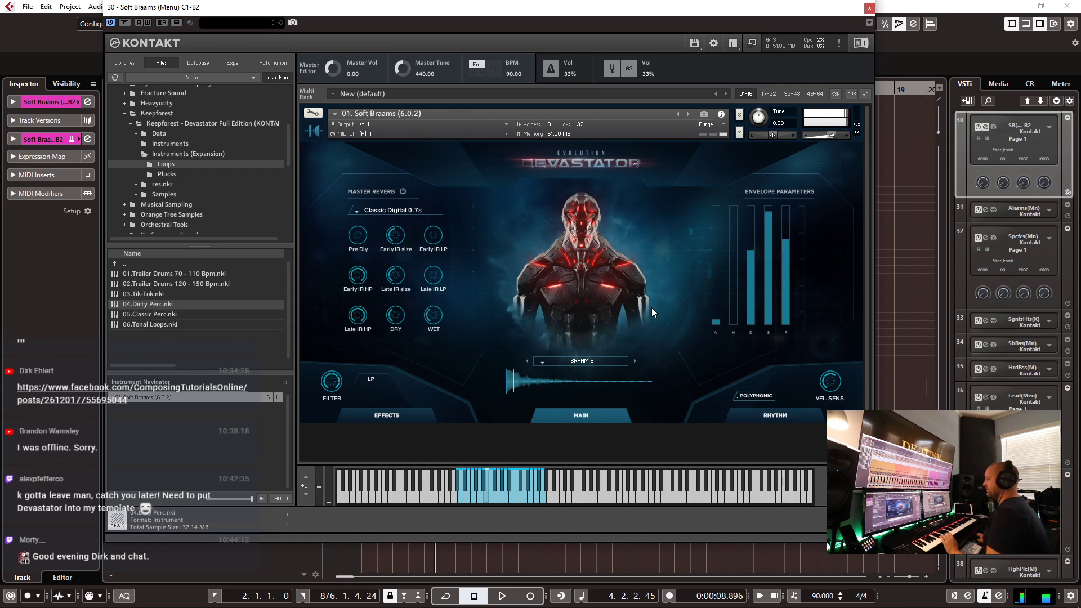
drag(593, 18, 1080, 73)
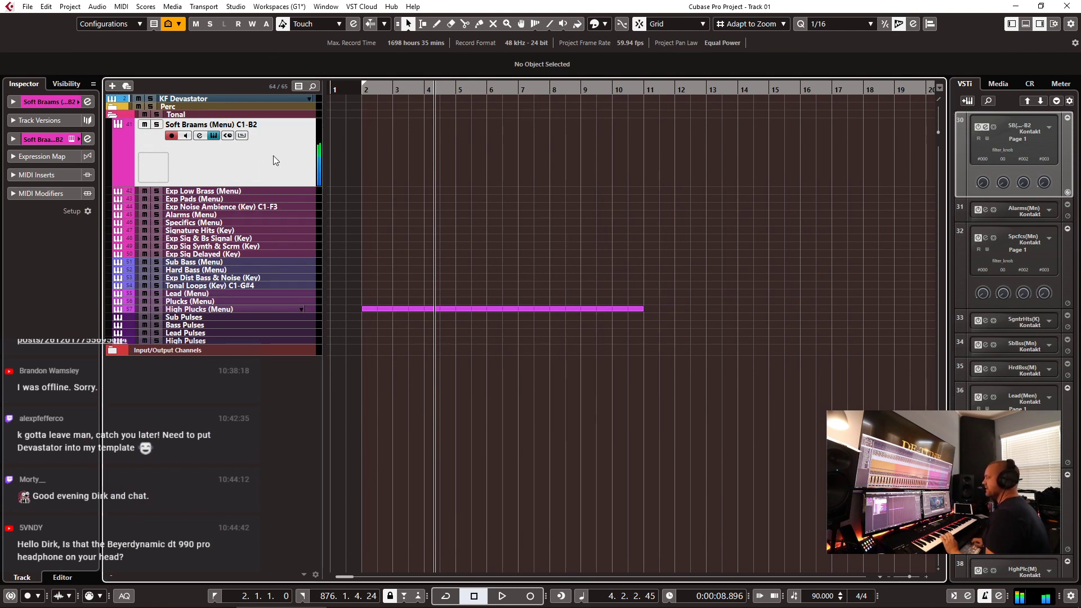
- Record four long Soft Braams notes with modulation moves between bars 3 and 11 and check them in the Key Editor
key(KP_Multiply)
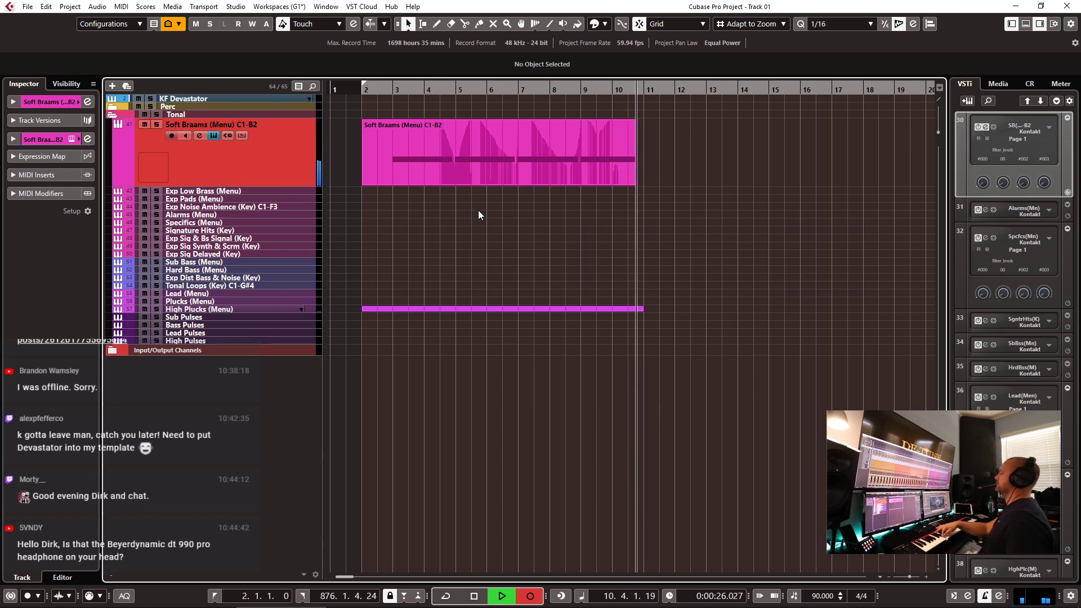
key(space)
key(Return)
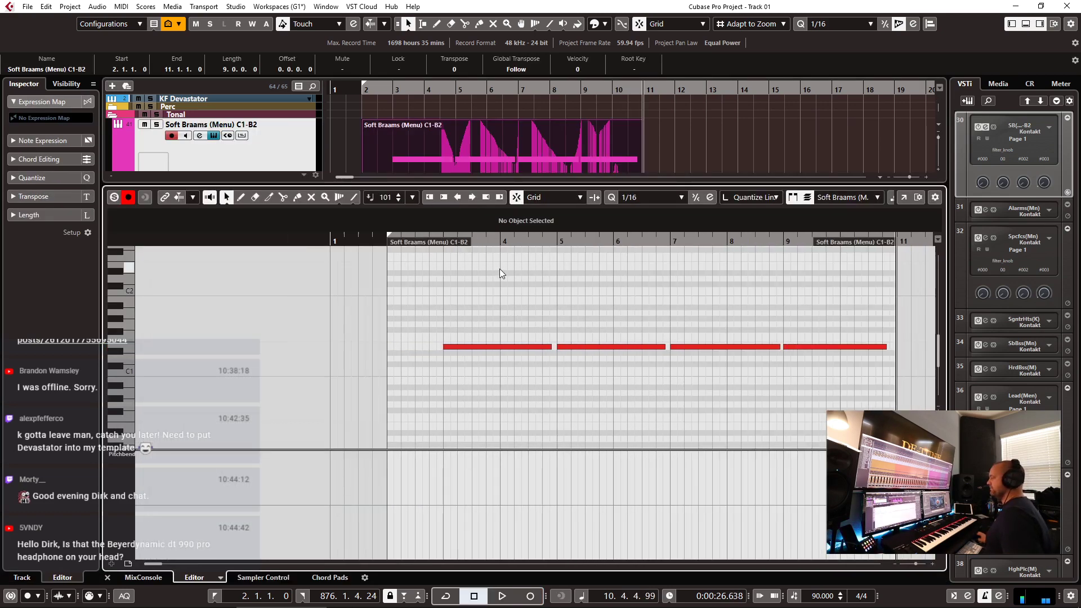
key(Return)
- Play the recorded Soft Braams part together with High Plucks from bar 2 and stop in bar 3
key(KP_1)
key(space)
key(h)
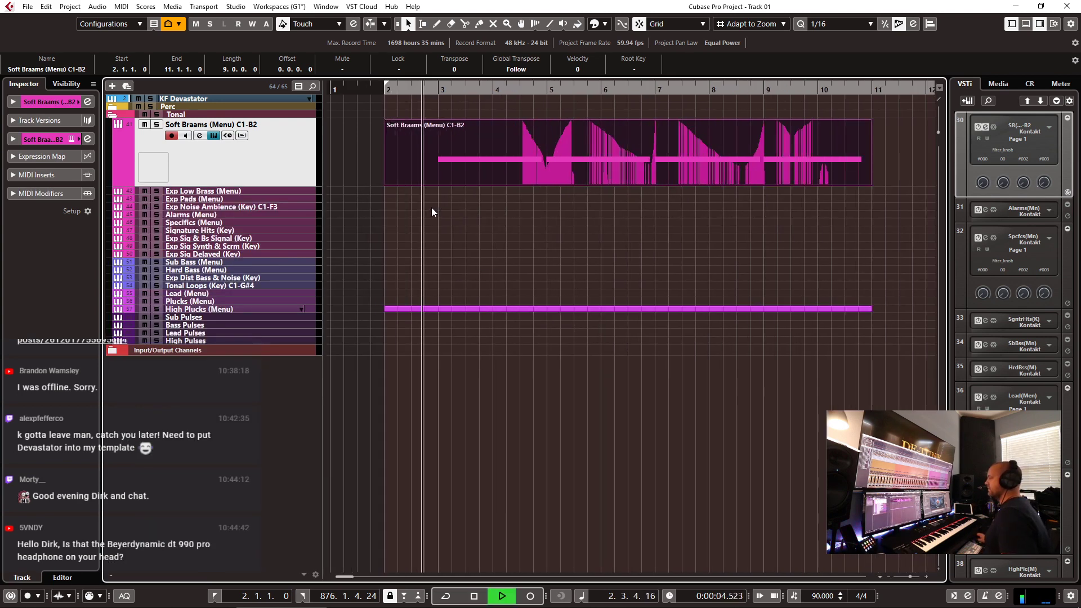
key(g)
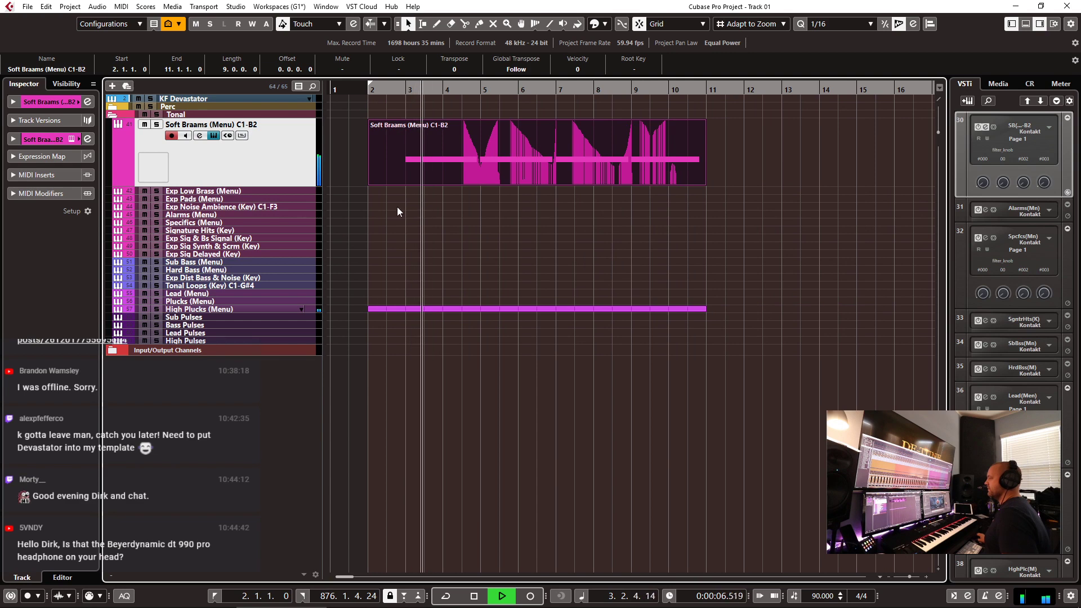
key(space)
- Expand the Perc folder, select the Booms track, and record four long notes from bar 3 to bar 11
click(112, 107)
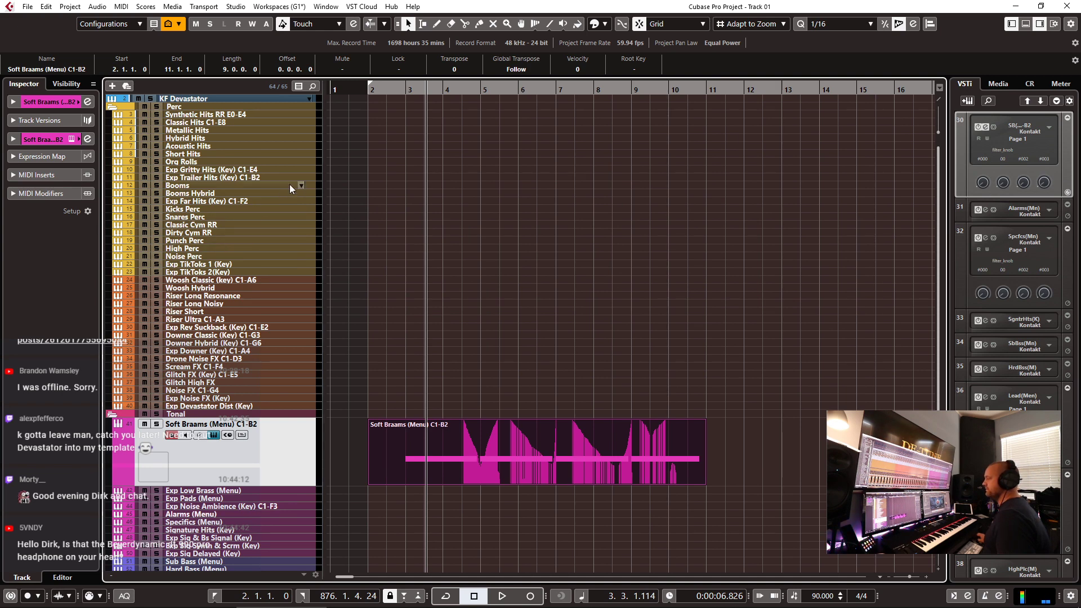
click(189, 187)
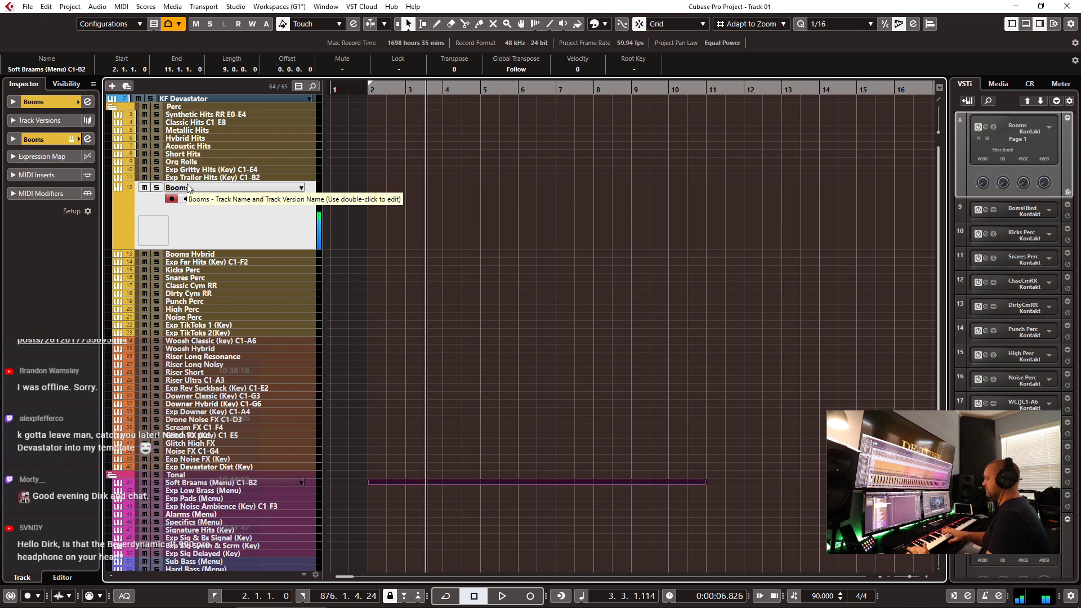
key(KP_1)
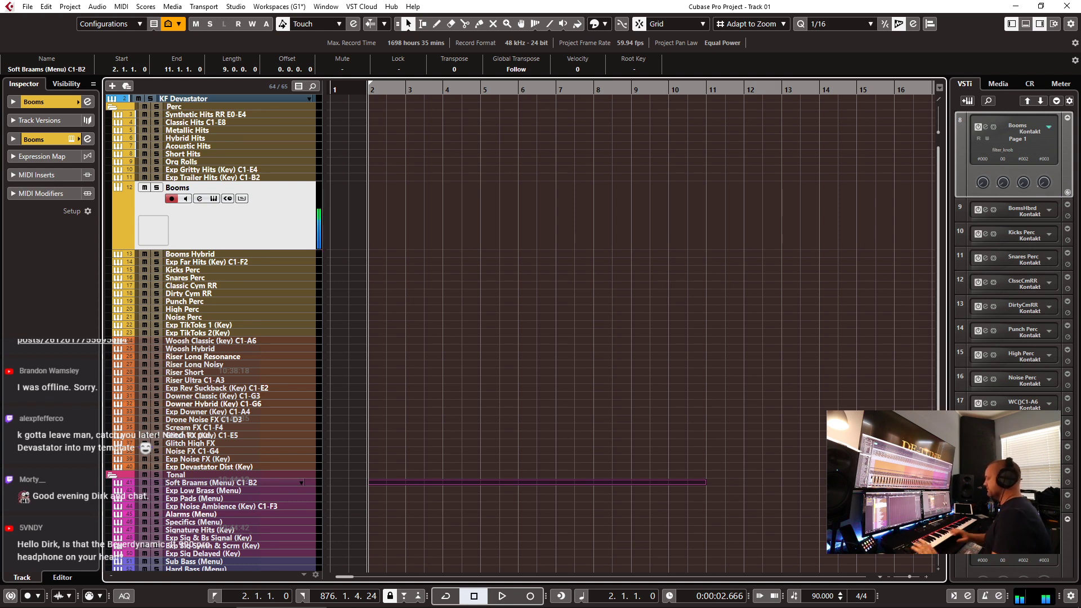
key(KP_Multiply)
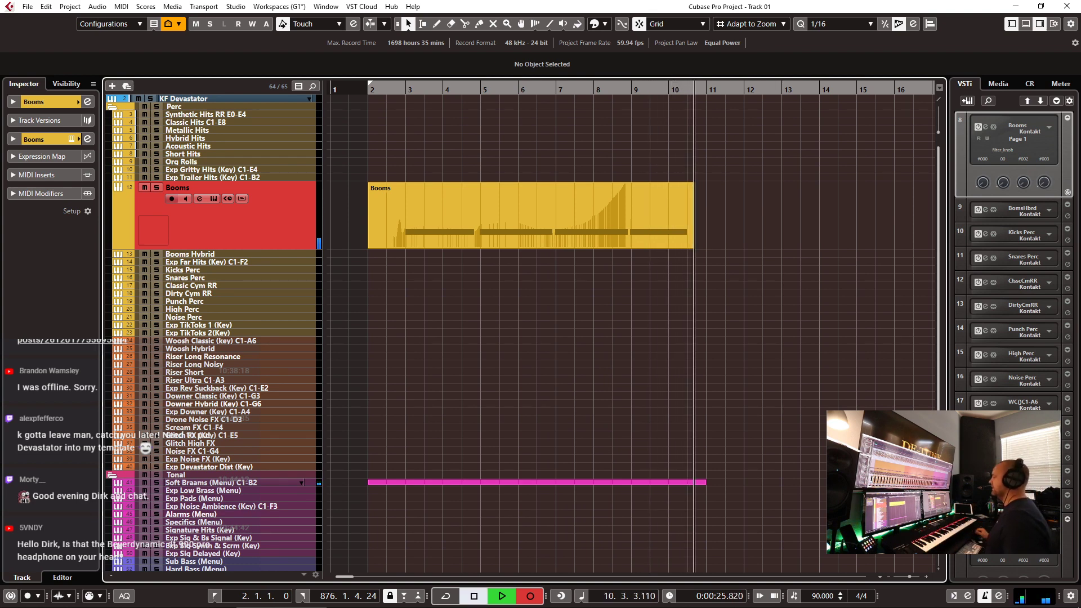
key(space)
- Check the Booms notes in the Key Editor, and open the Soft Braams part there instead
double_click(674, 217)
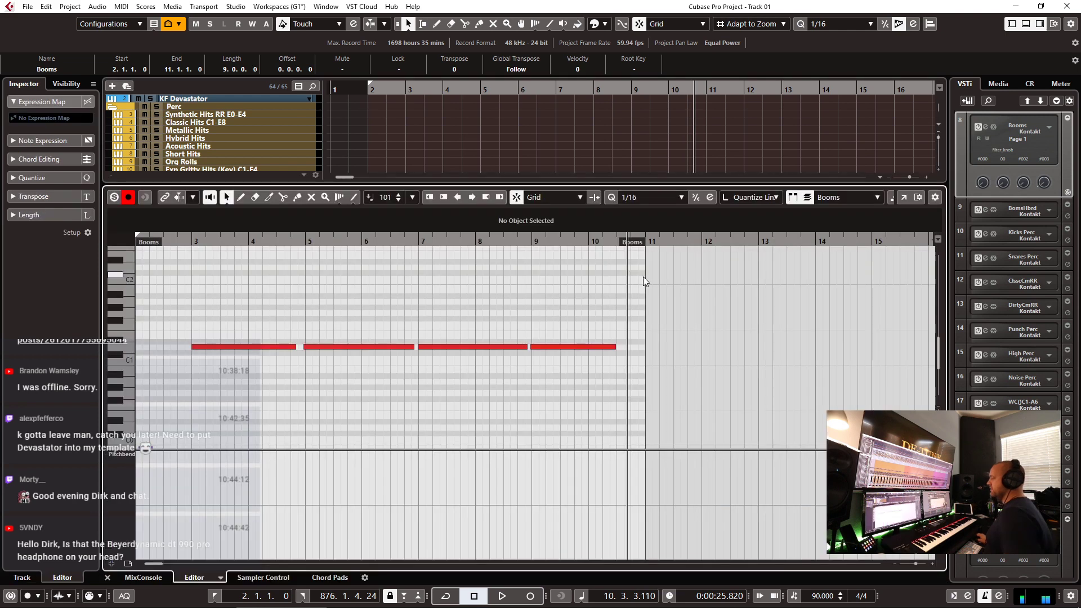
key(ctrl+e)
drag(532, 429, 575, 502)
key(ctrl+e)
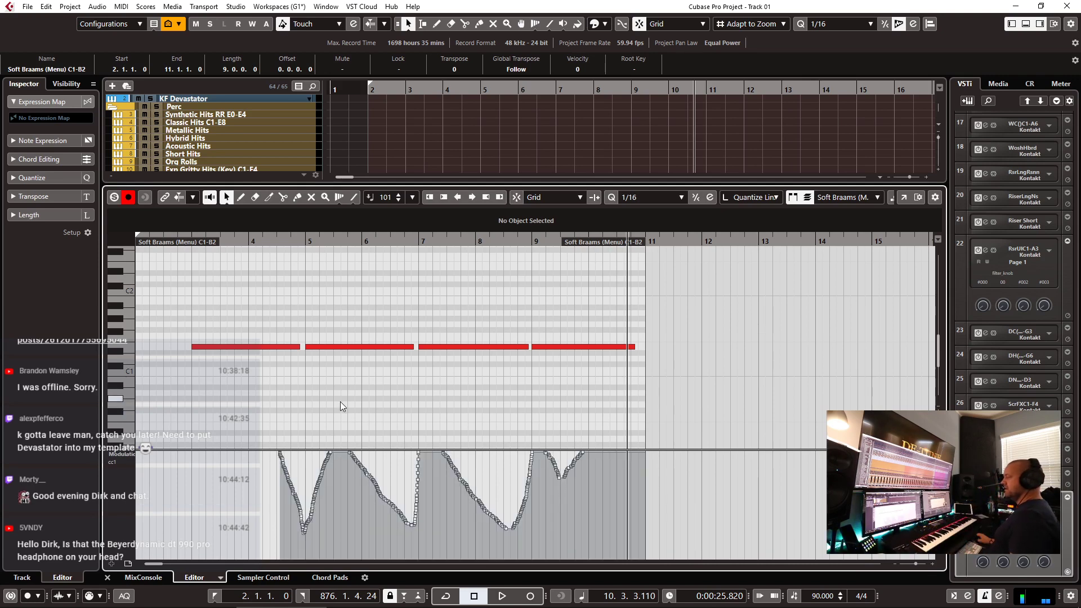
- Draw a rising straight modulation ramp with the Line tool under the first Soft Braams note, from bar 3 to bar 5
scroll(339, 401, up, 3)
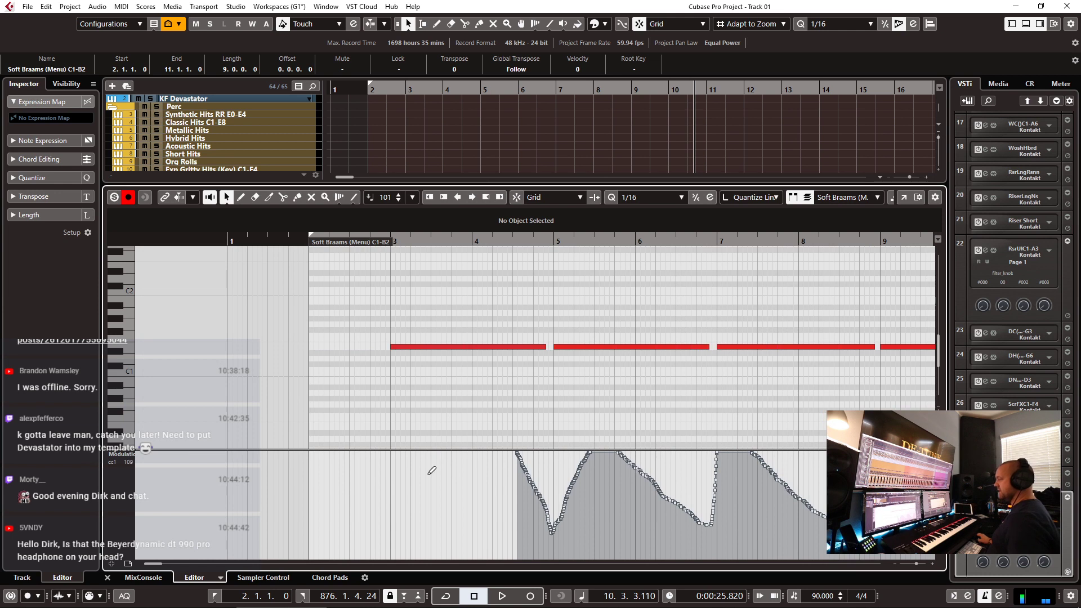
right_click(396, 478)
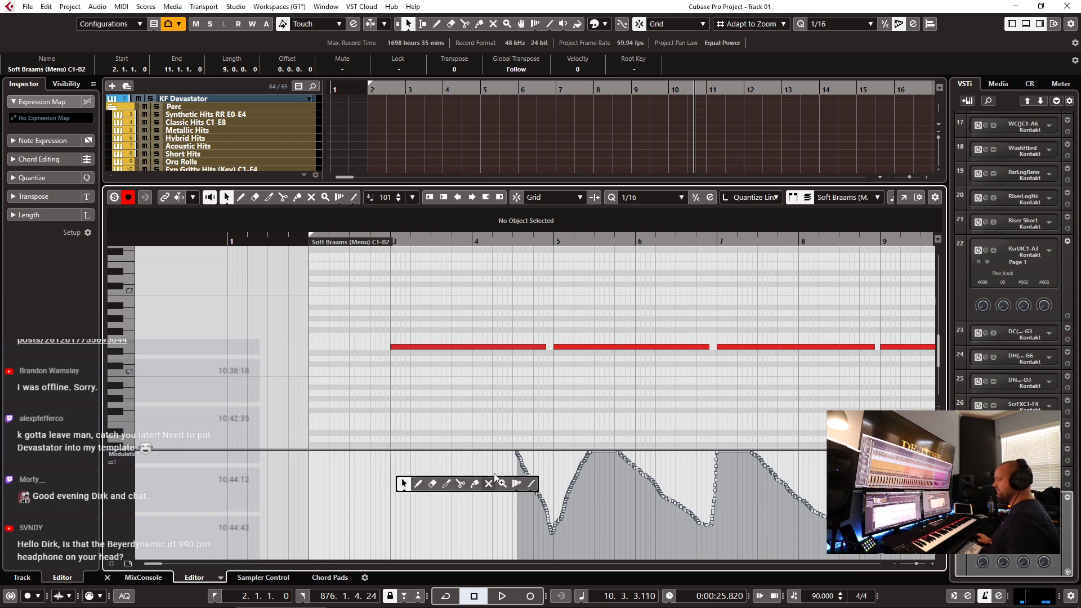
click(533, 487)
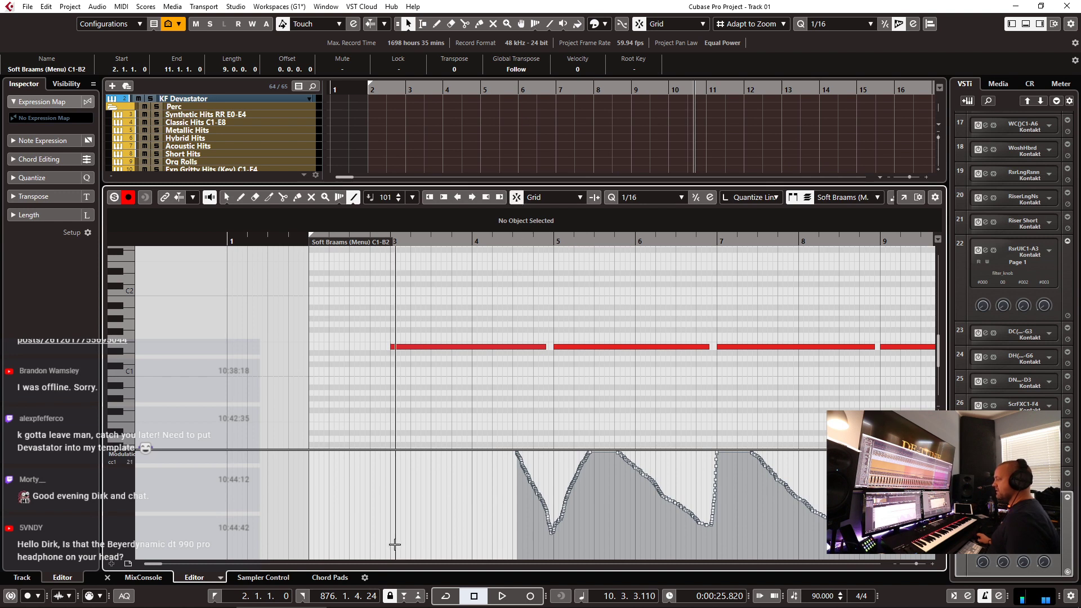
mouse_move(397, 549)
mouse_down()
mouse_move(554, 468)
mouse_move(555, 496)
mouse_up()
- Play back the Soft Braams part with the new modulation ramp and return to the Object Selection tool
key(space)
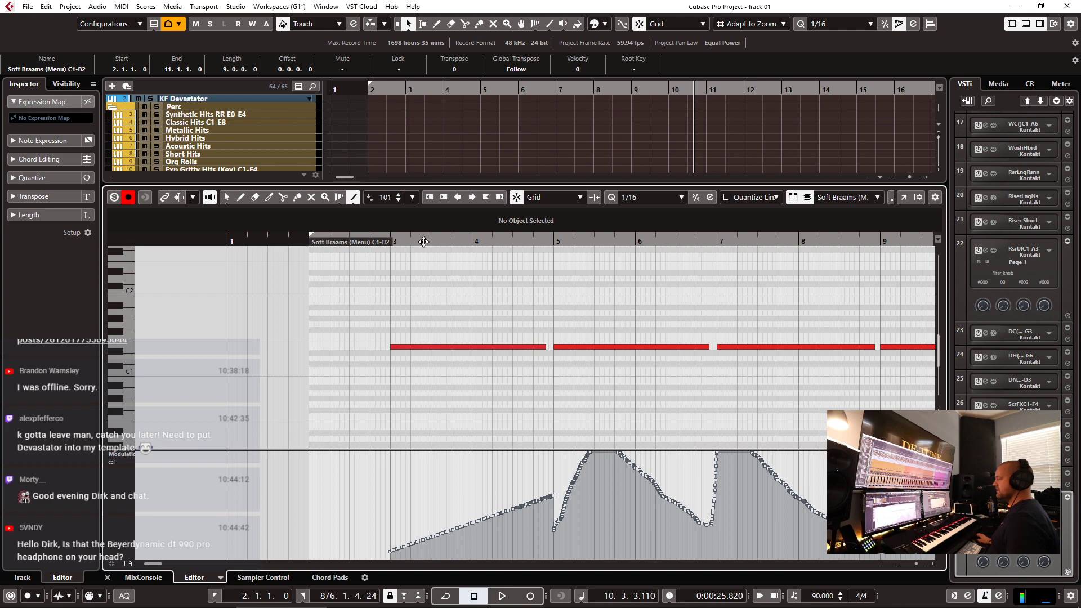
key(h)
right_click(488, 303)
click(488, 303)
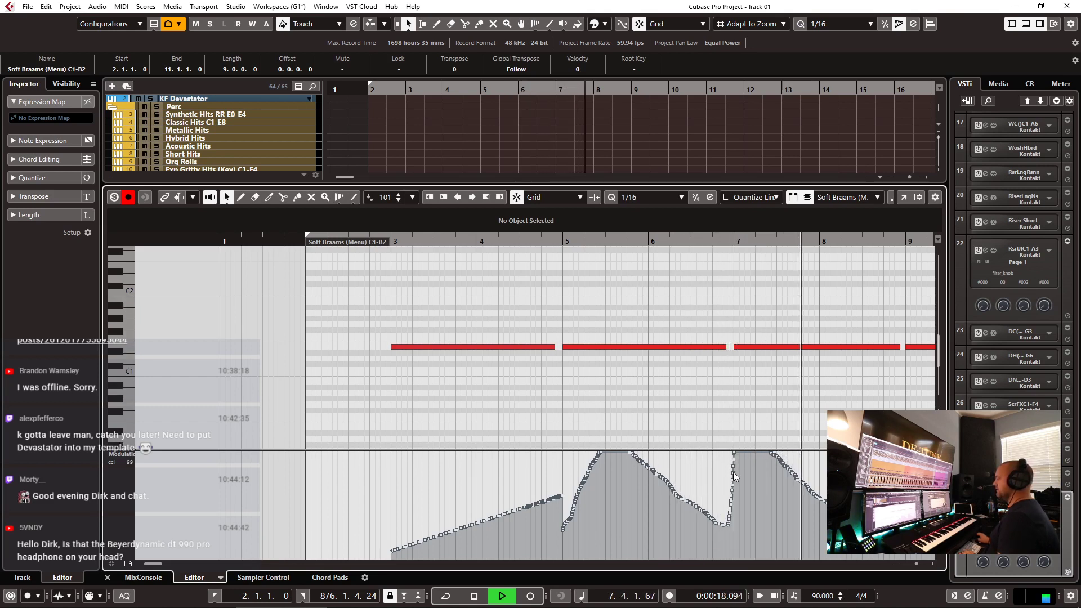
- Stop playback and delete the modulation points rising into bar 7, leaving an abrupt jump where the third Soft Braams note starts
key(space)
click(723, 239)
drag(724, 239, 559, 475)
drag(559, 516, 566, 516)
key(Delete)
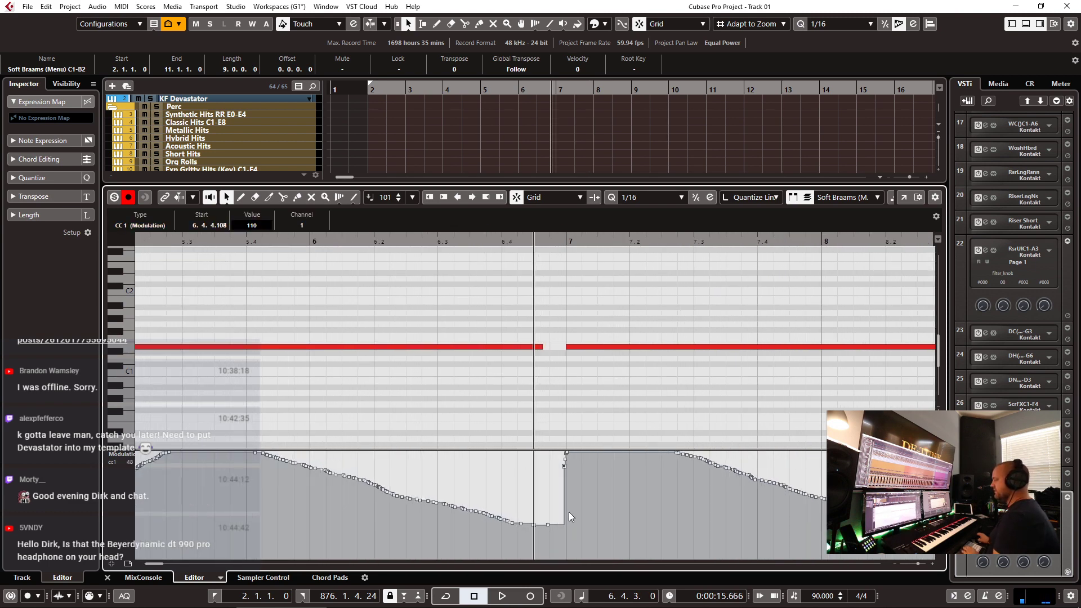
key(Delete)
click(566, 453)
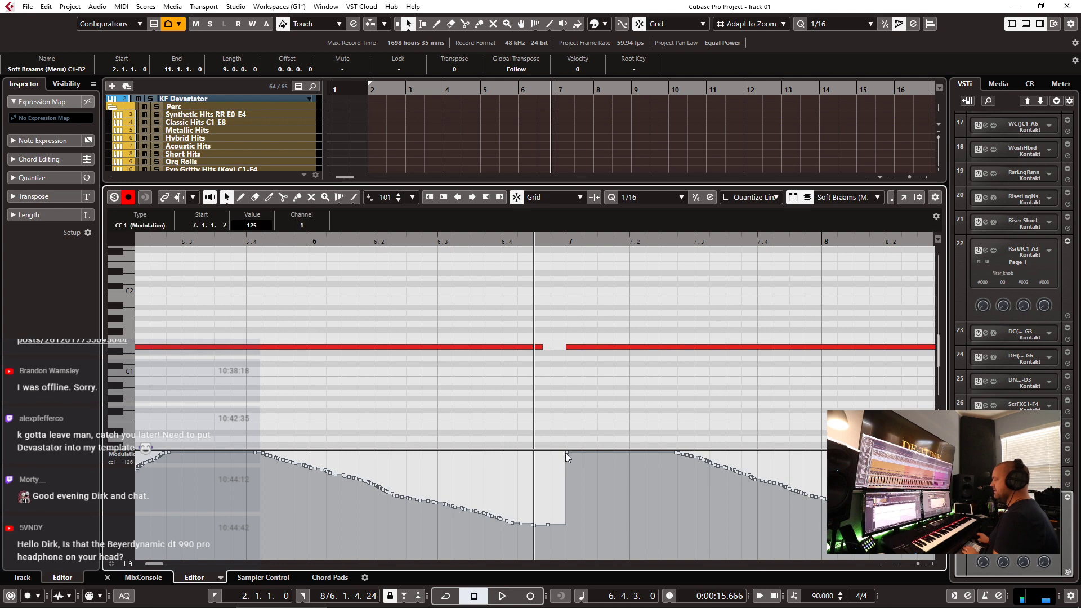
drag(567, 453, 566, 454)
- Delete the modulation points that rise from the low point after bar 8 up to the start of bar 9
scroll(687, 402, right, 5)
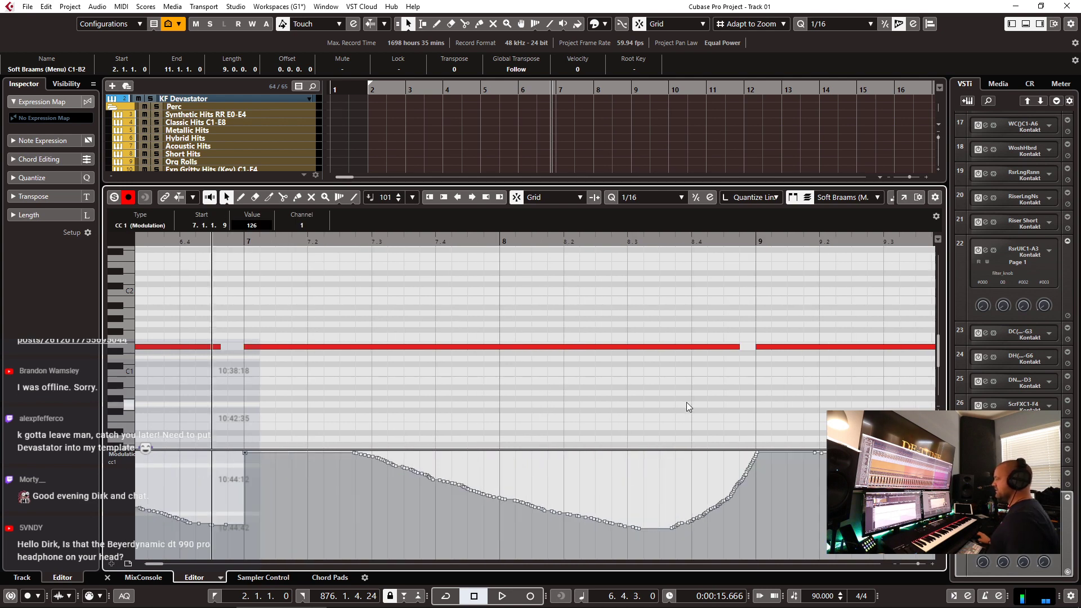
drag(562, 461, 590, 509)
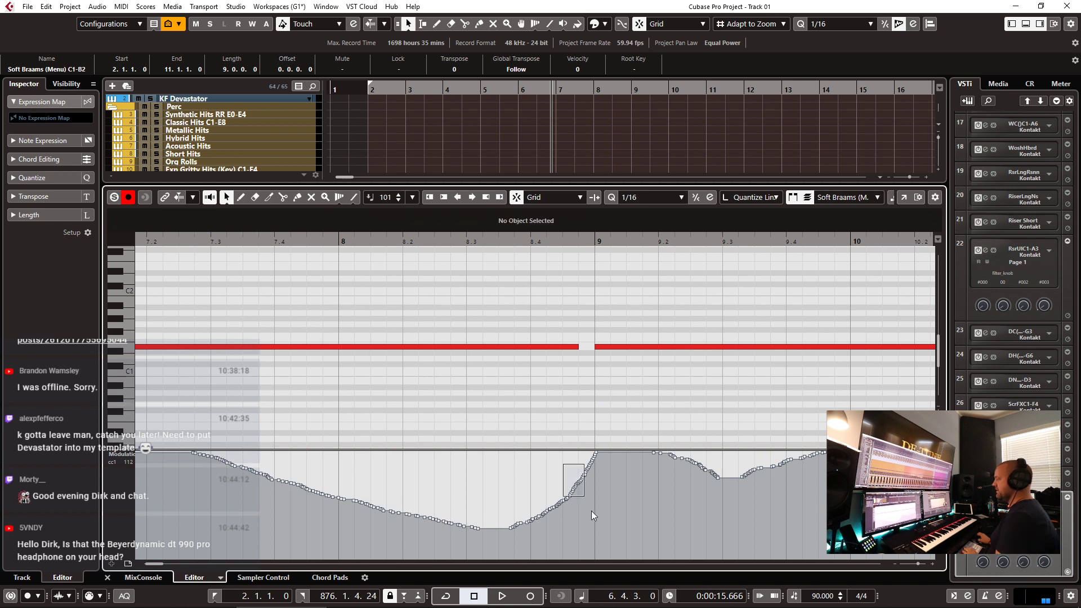
key(Delete)
drag(508, 495, 559, 515)
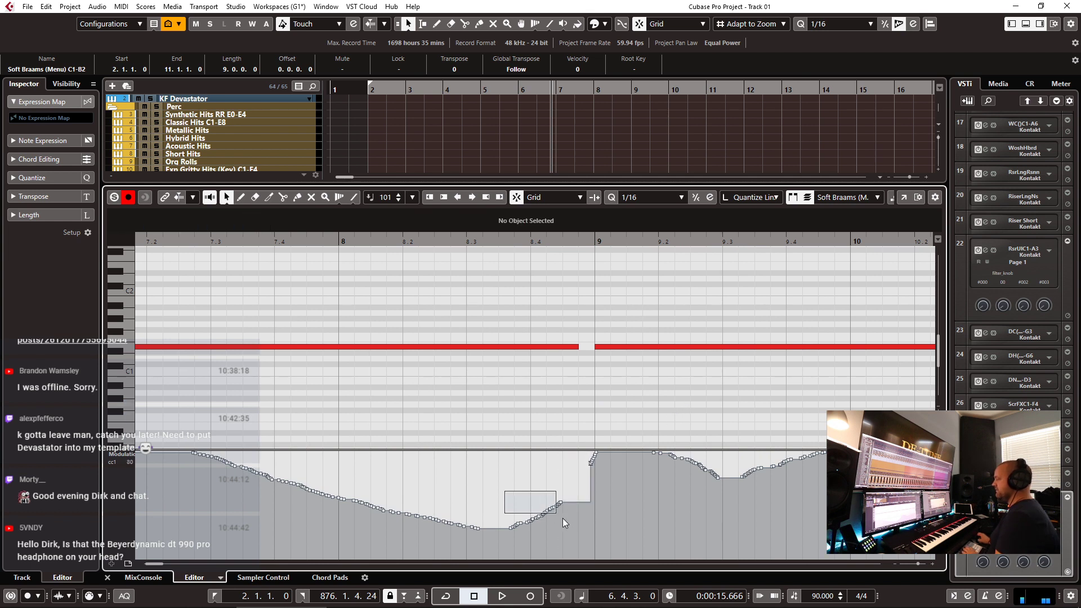
key(Delete)
drag(484, 507, 524, 535)
key(Delete)
drag(570, 489, 619, 455)
key(Delete)
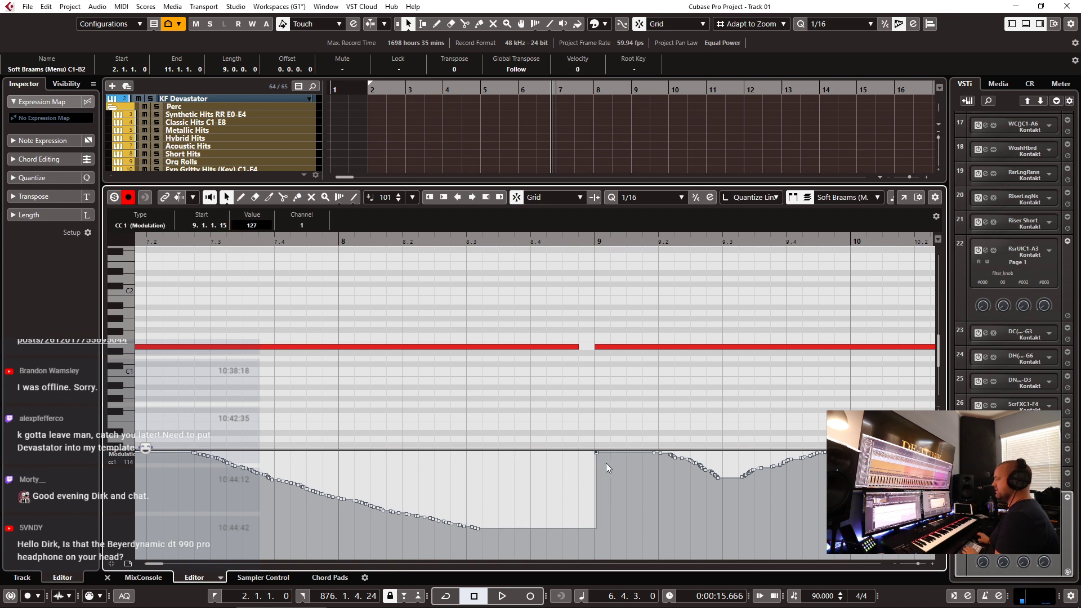
- Replace the first modulation point of the fourth note with one exactly at 9.1.1.0, value 126
key(Delete)
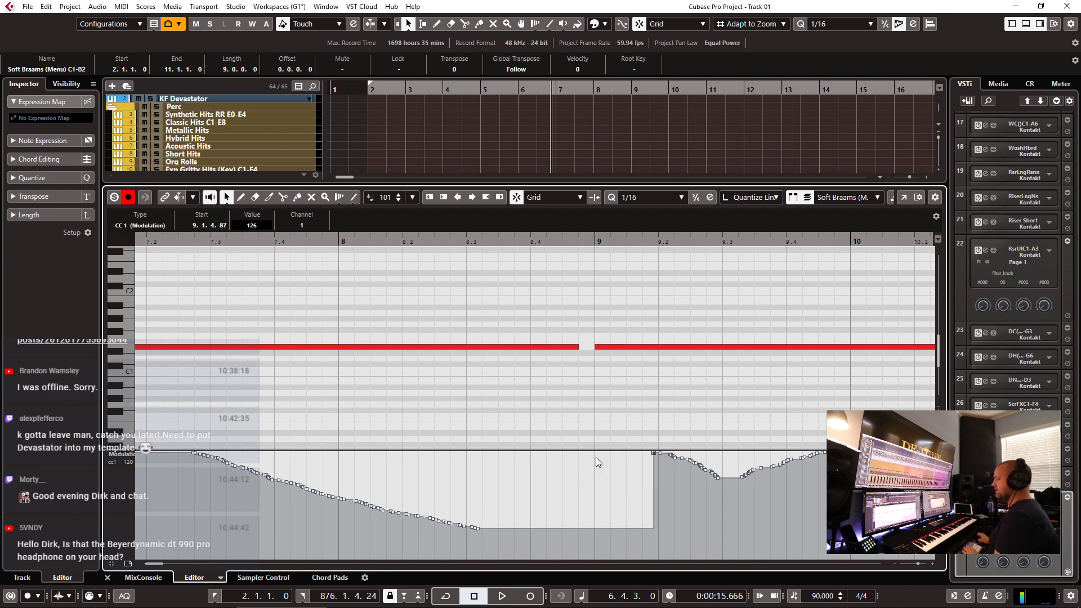
alt+click(596, 516)
drag(596, 514, 600, 444)
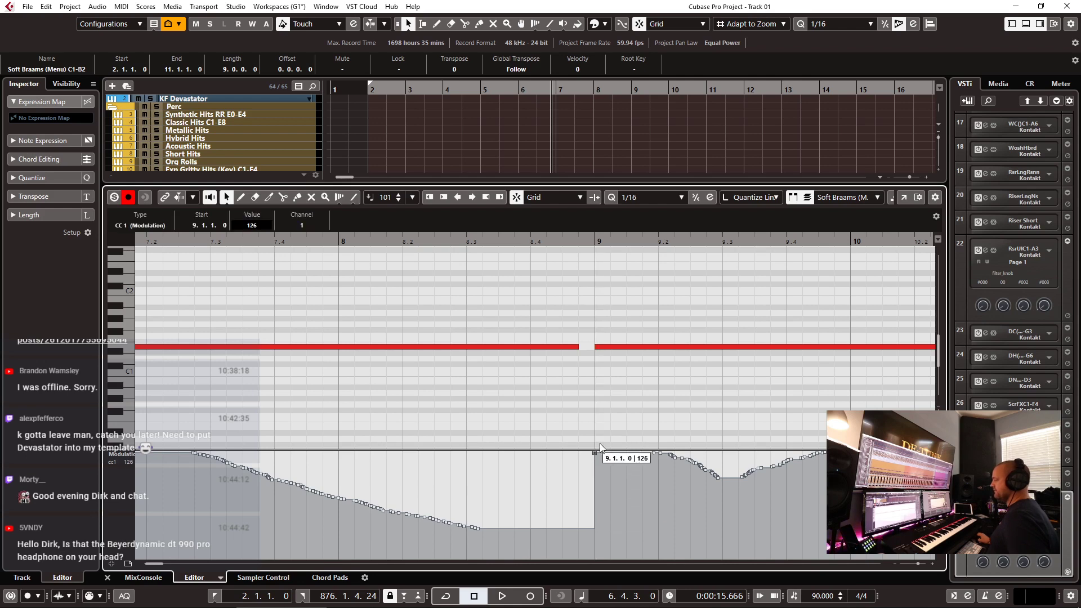
key(g)
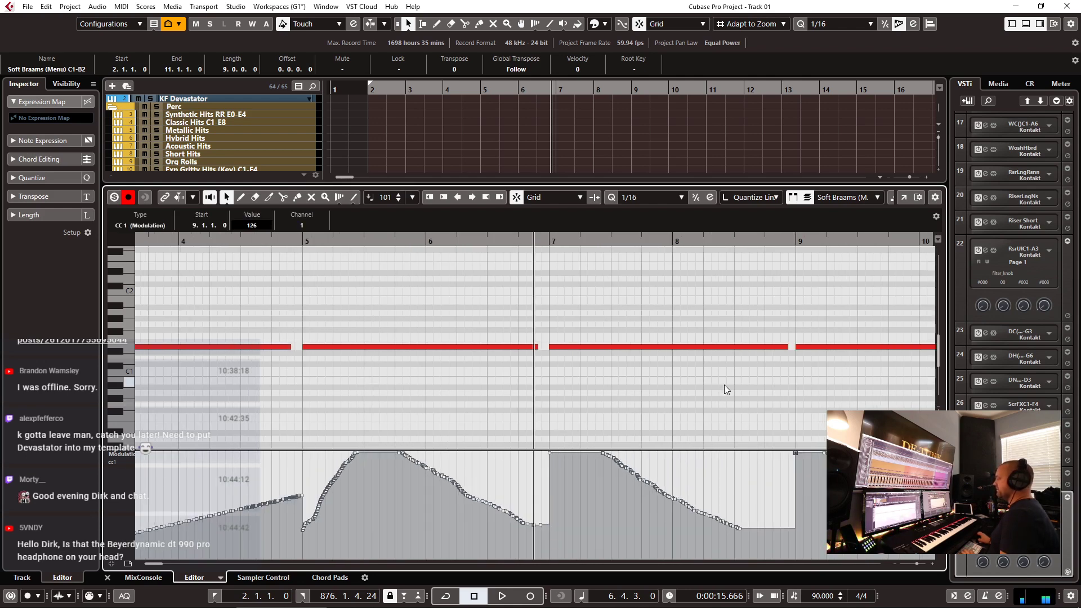
- Close the Key Editor and play the arrangement from 2.4.1 to about bar 7 to review the tracks
key(ctrl+e)
key(space)
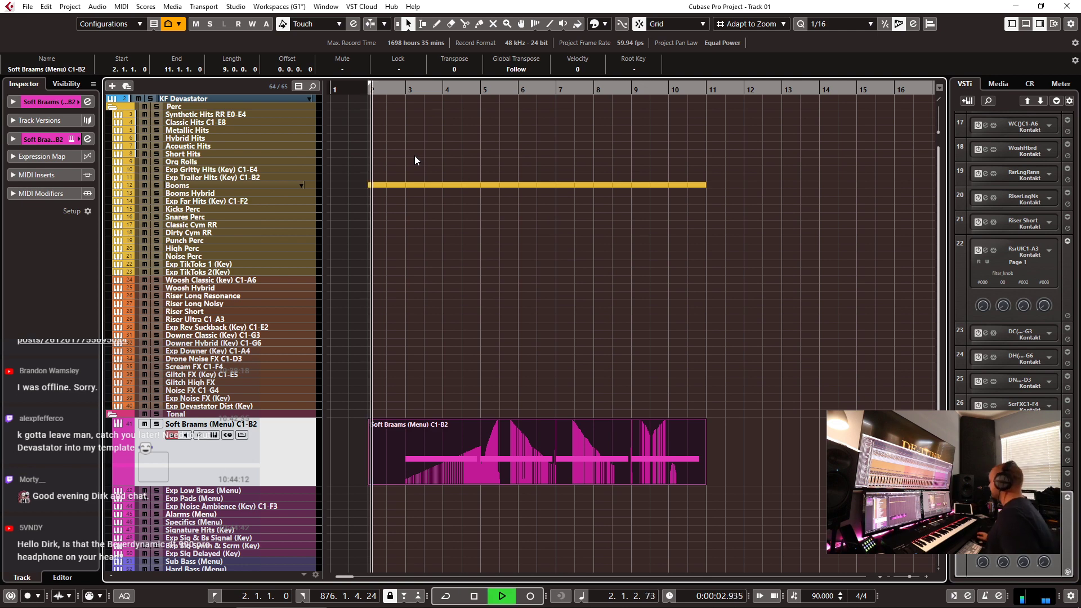
key(h)
key(h)
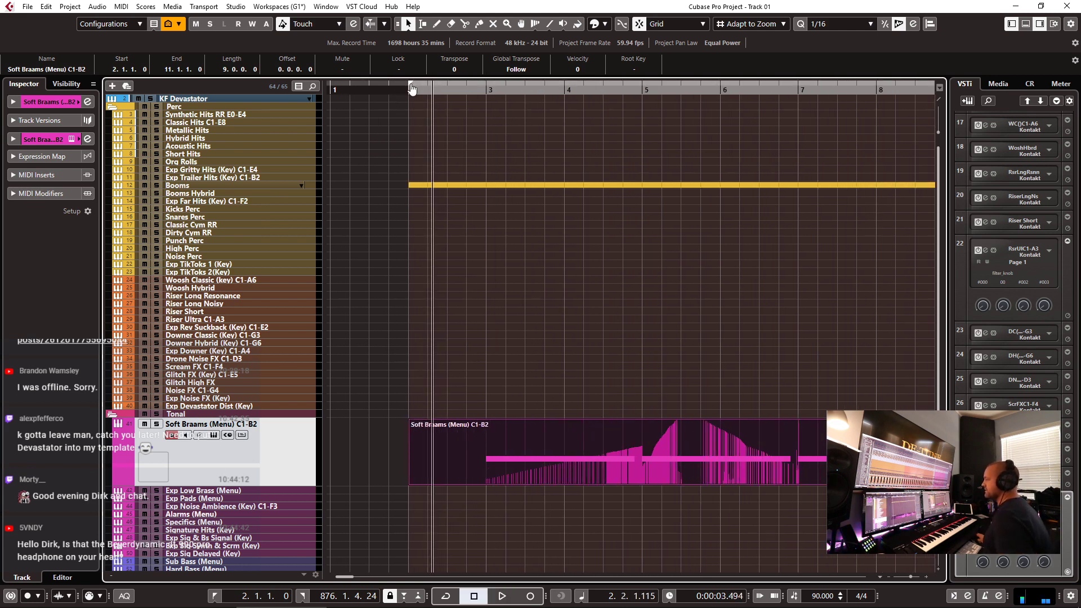
click(463, 90)
key(space)
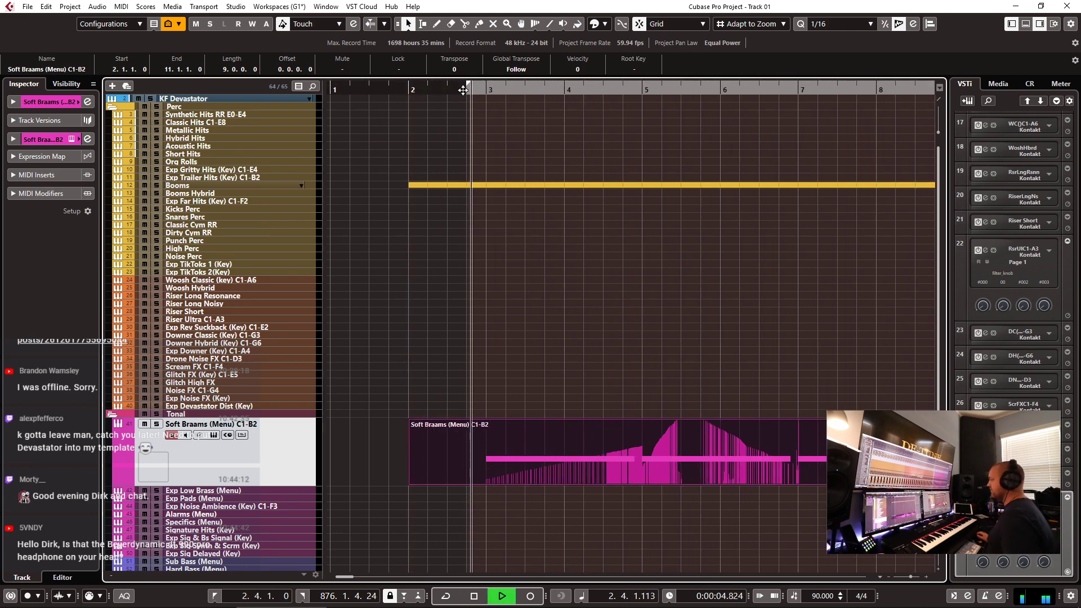
key(g)
key(g)
key(g)
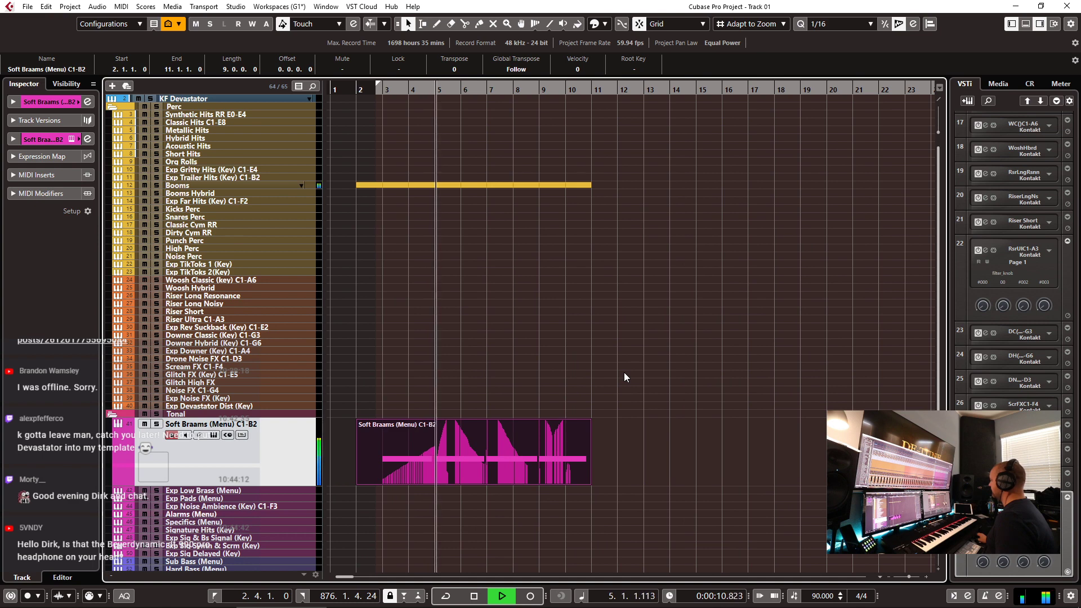
scroll(655, 379, down, 5)
scroll(654, 378, up, 4)
scroll(654, 378, up, 1)
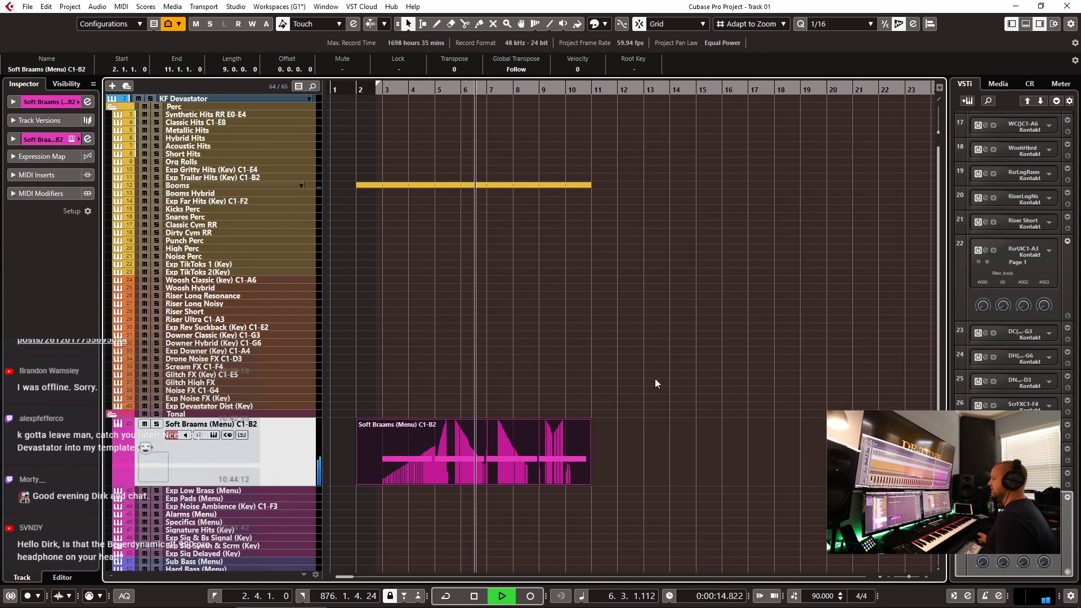
scroll(654, 378, down, 5)
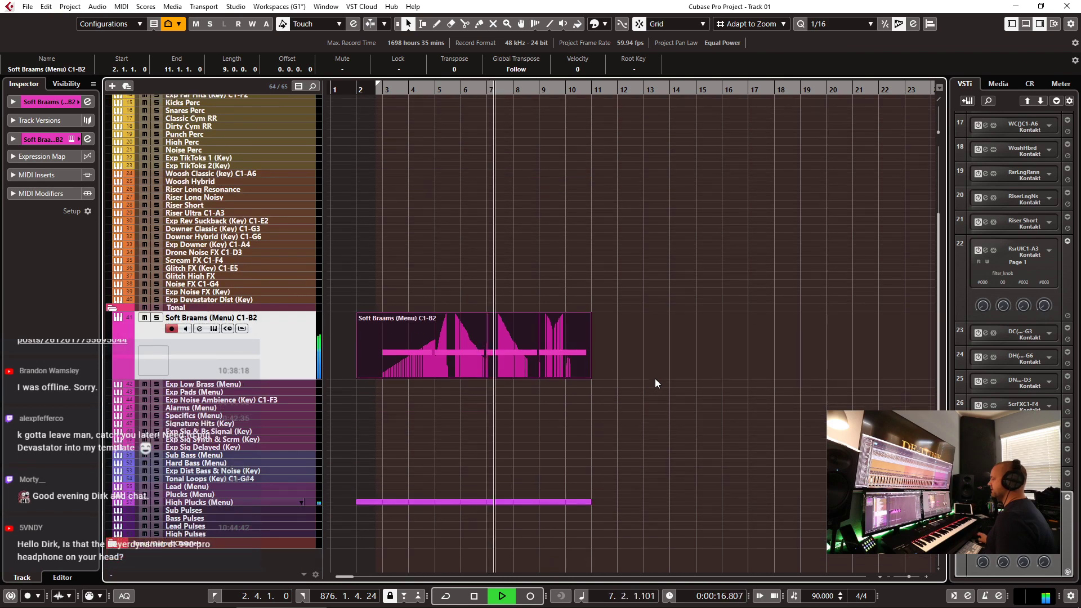
key(space)
- Open the Kontakt instrument of the Exp Low Brass (Menu) track, audition its Trailer Low Brass presets and close it
click(234, 385)
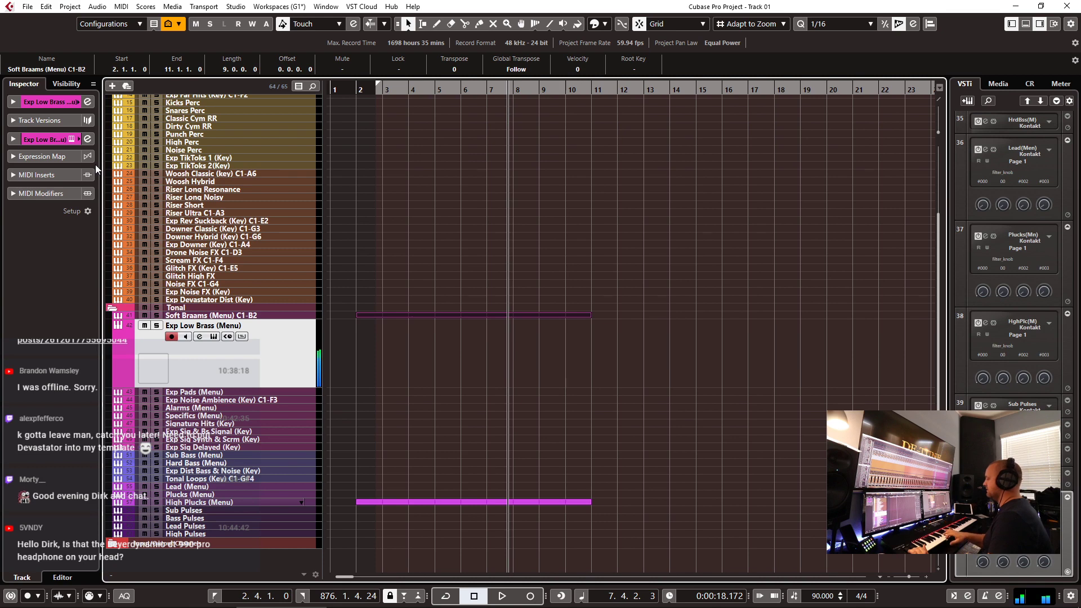
click(436, 90)
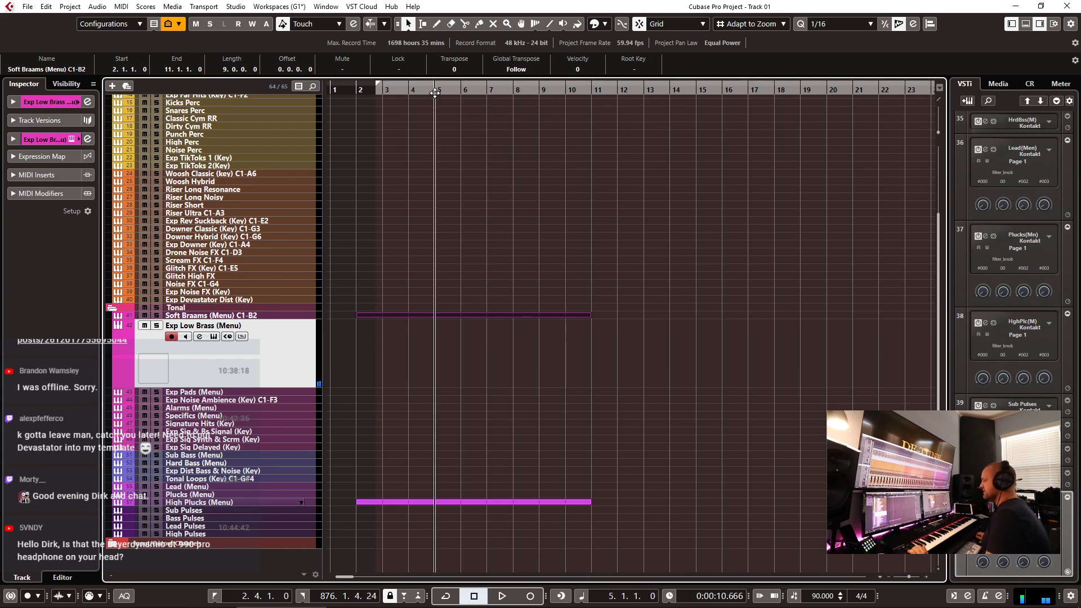
key(ctrl+e)
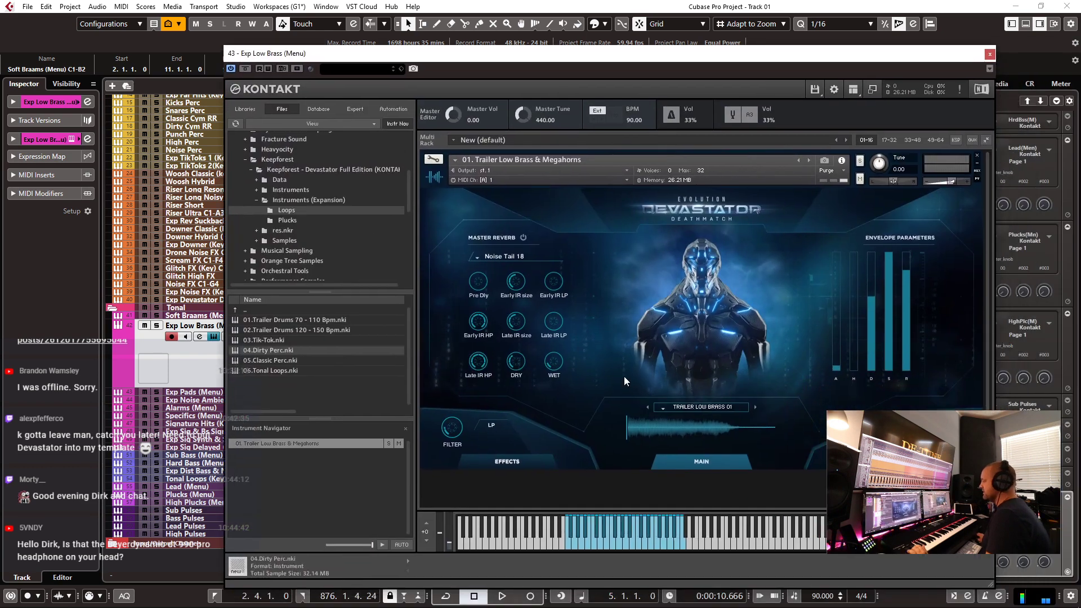
click(757, 407)
click(756, 408)
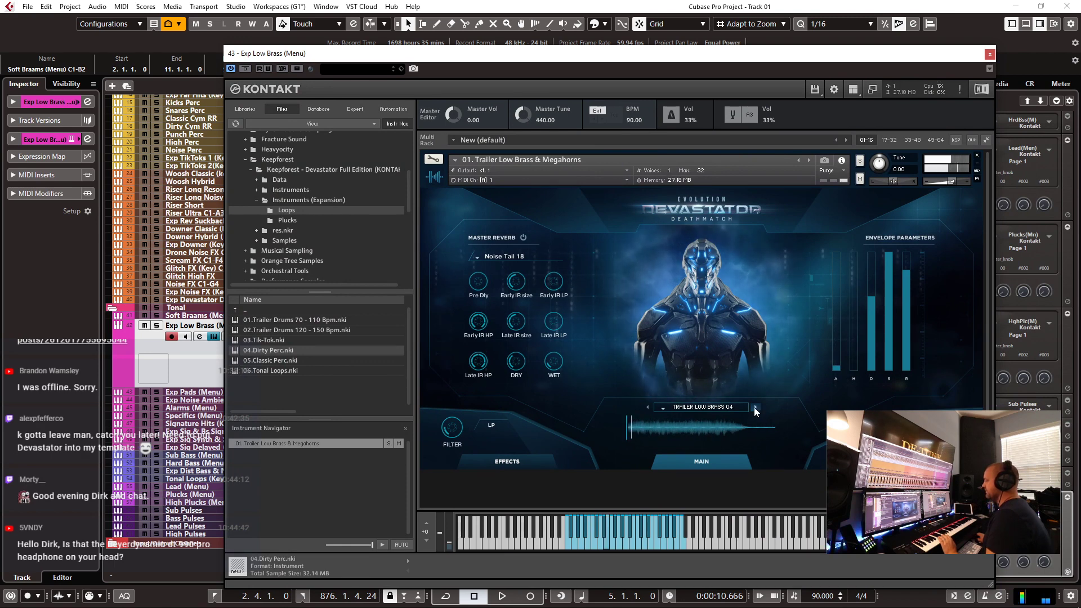
click(756, 407)
click(739, 408)
click(698, 417)
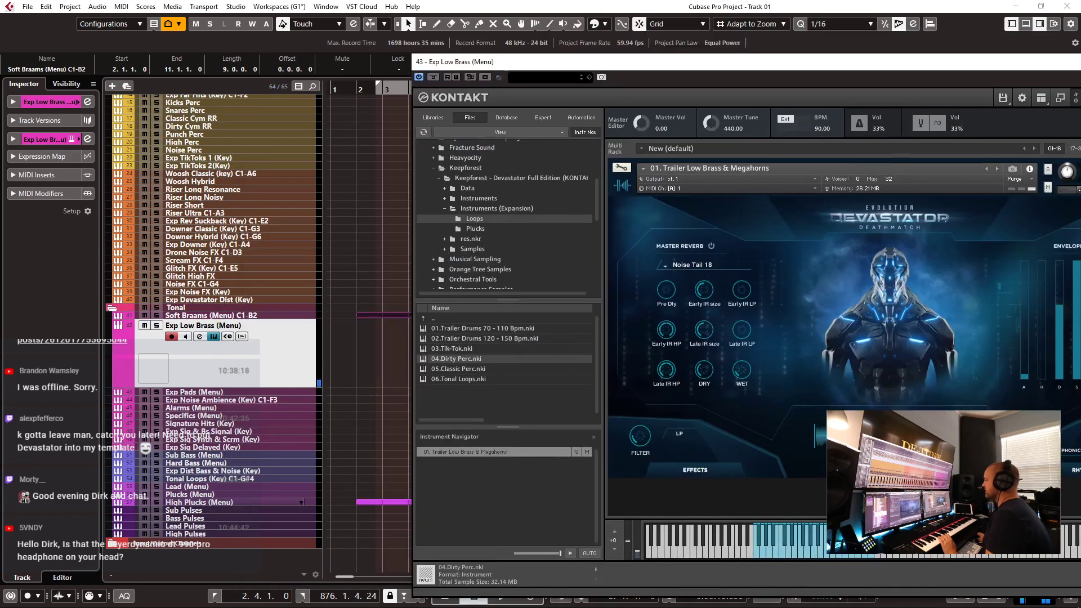
click(990, 54)
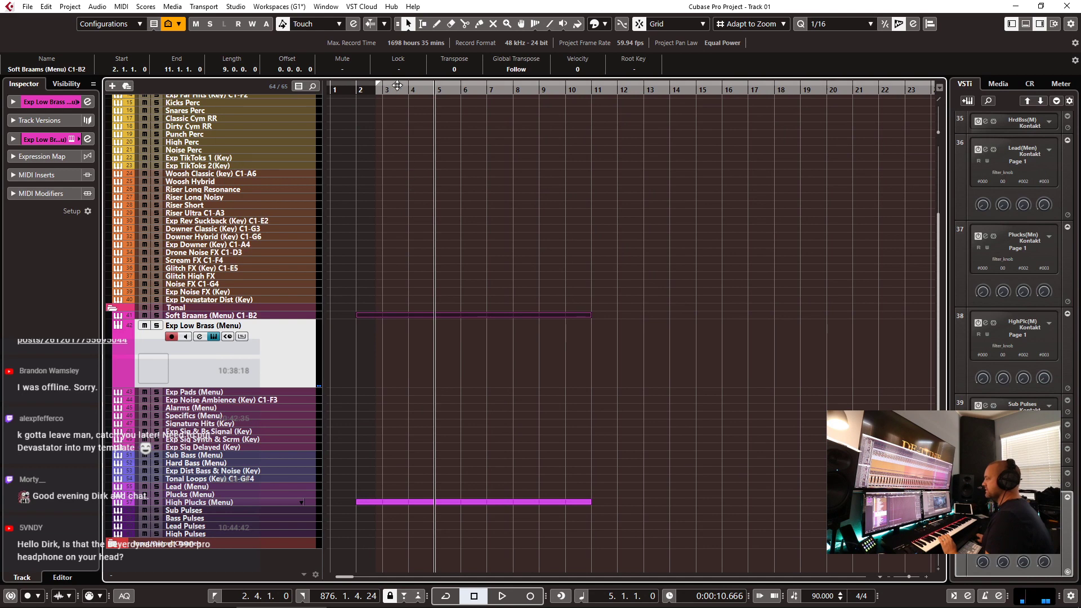
- Record a two-note low brass part with modulation on the Exp Low Brass (Menu) track, starting at bar 5
drag(433, 94, 434, 91)
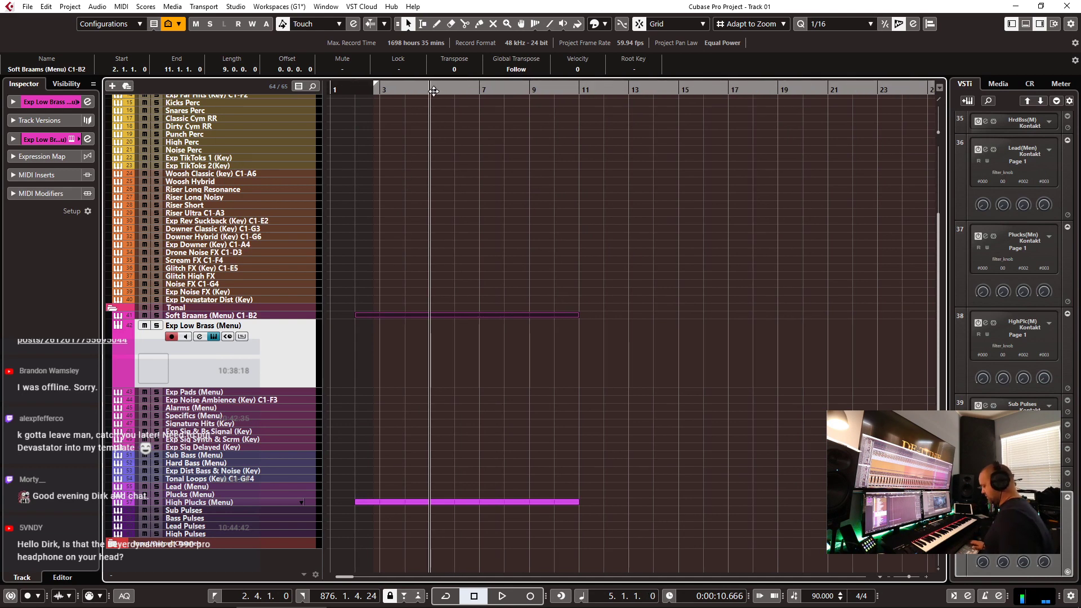
key(KP_Multiply)
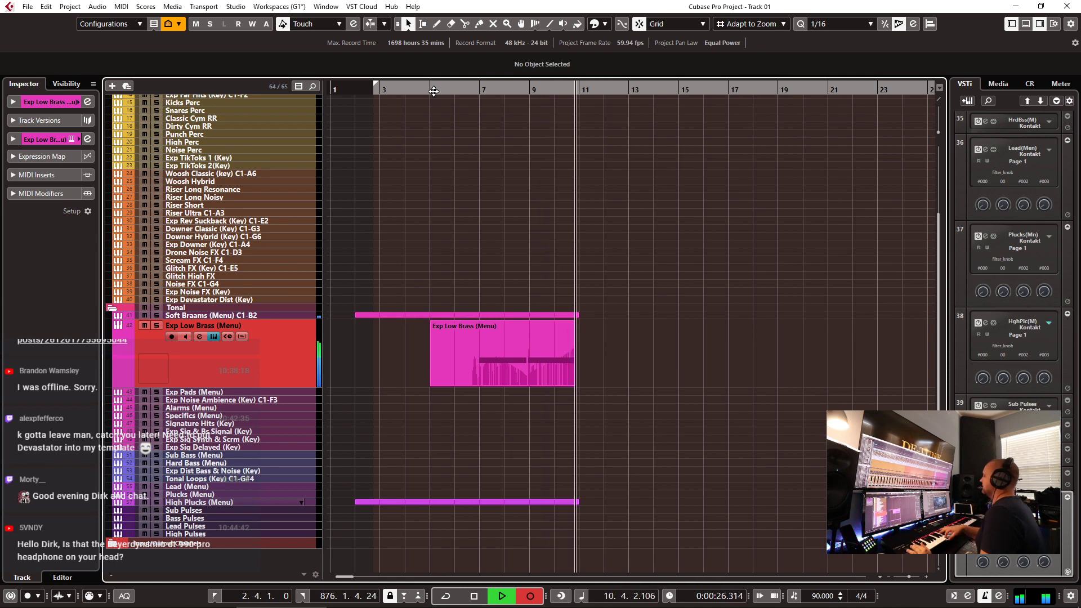
key(space)
- Quantize the recorded low brass notes to 1/8 and trim both the last note and the part to end at bar 11
key(Return)
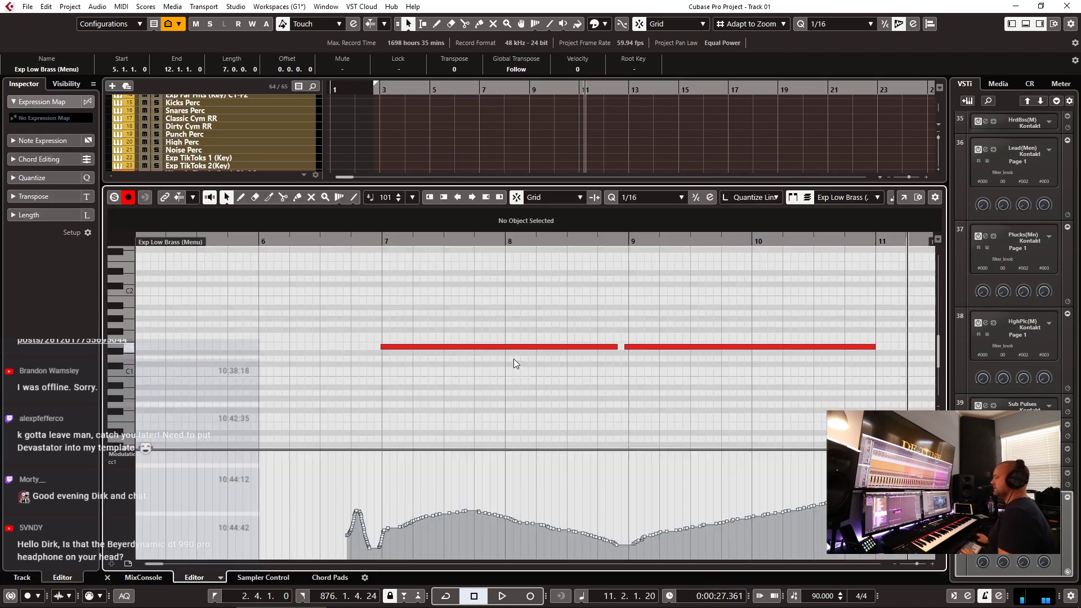
click(650, 197)
click(655, 249)
key(q)
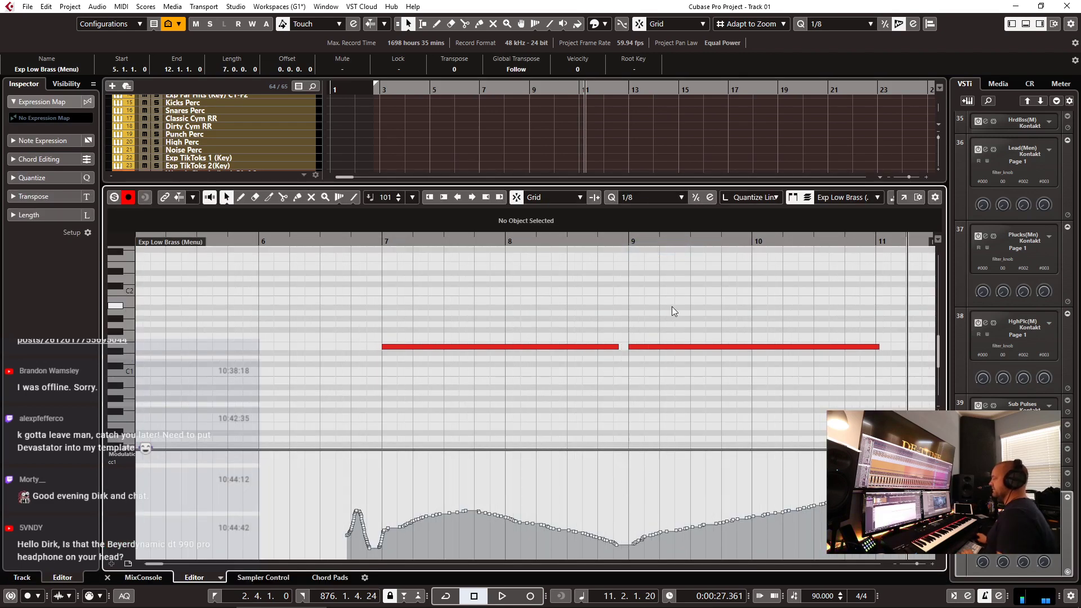
drag(881, 347, 876, 348)
key(ctrl+e)
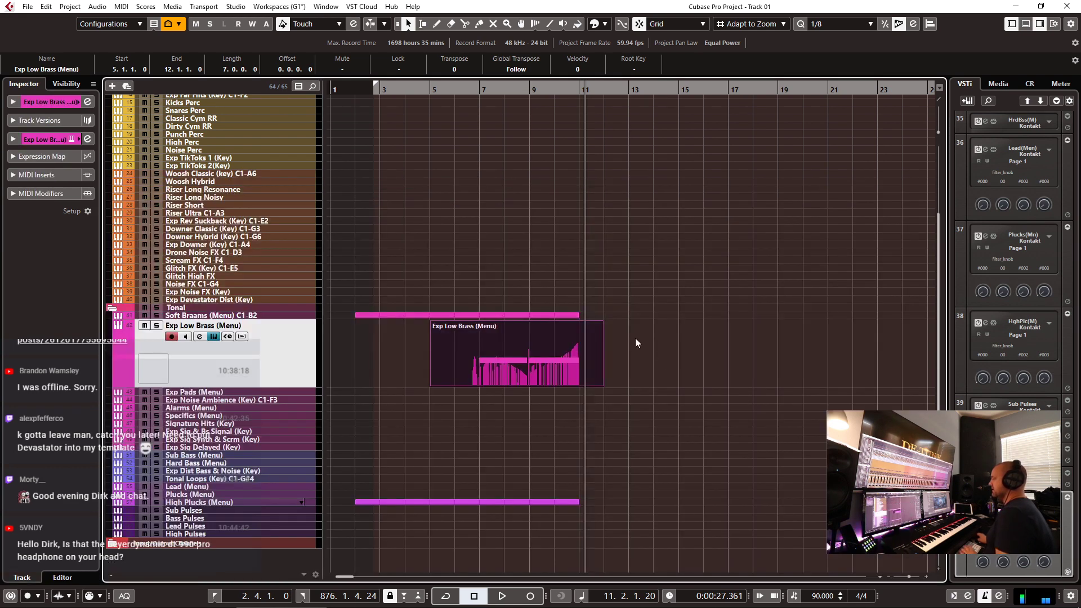
drag(601, 384, 581, 384)
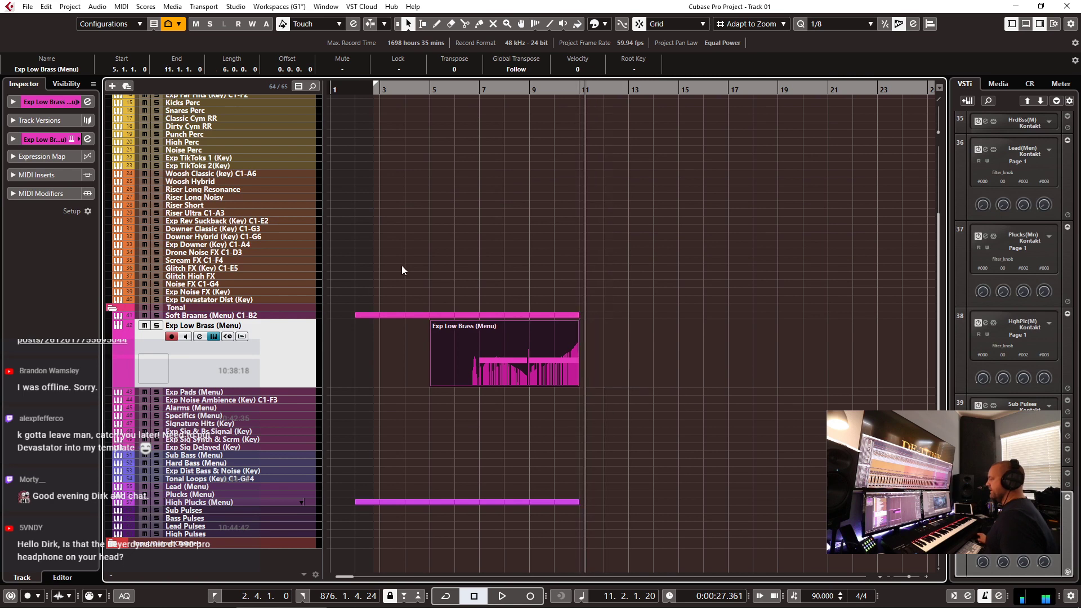
- Record a riser with modulation on the Riser Short track from bar 9 to just past bar 11
click(212, 205)
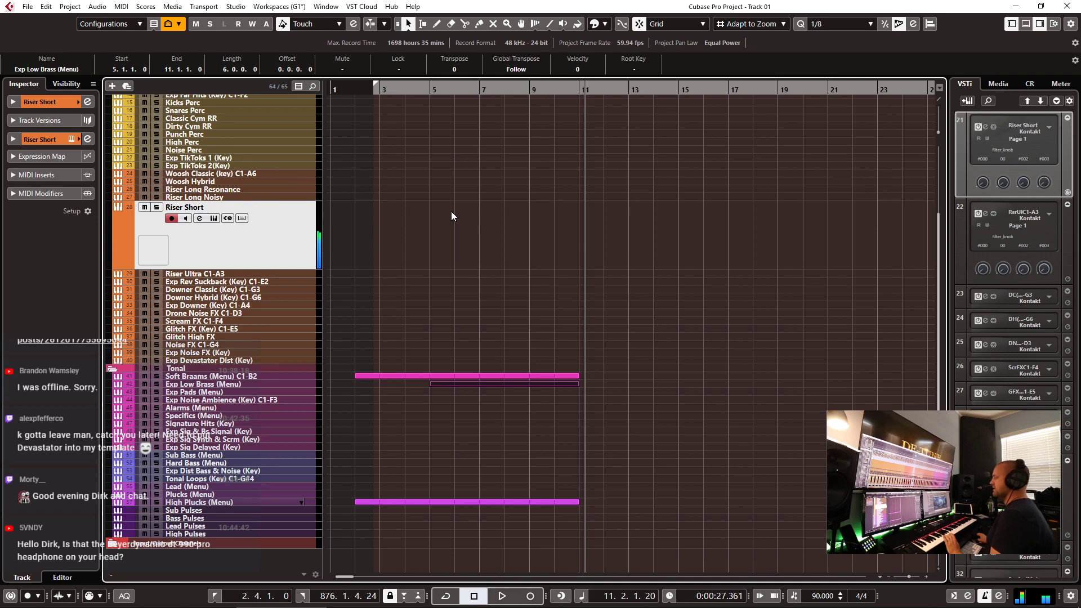
click(72, 139)
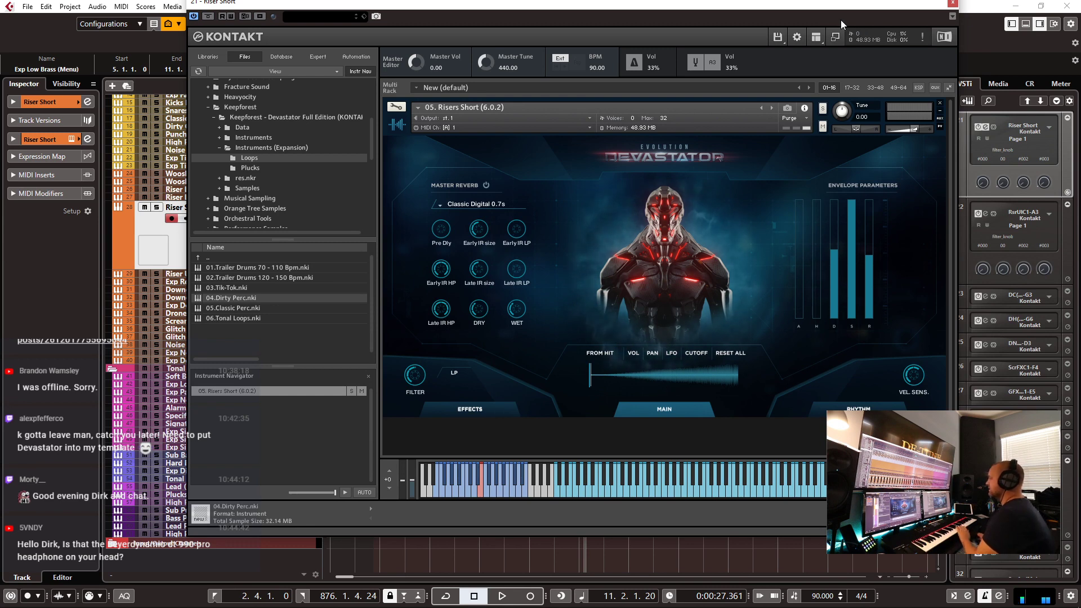
key(ctrl+w)
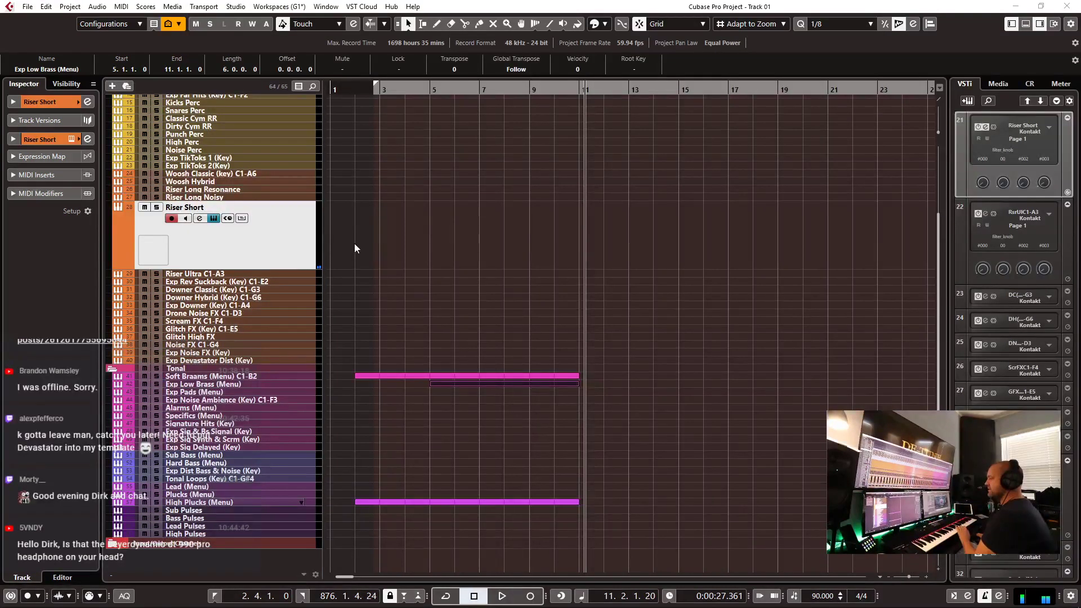
click(529, 93)
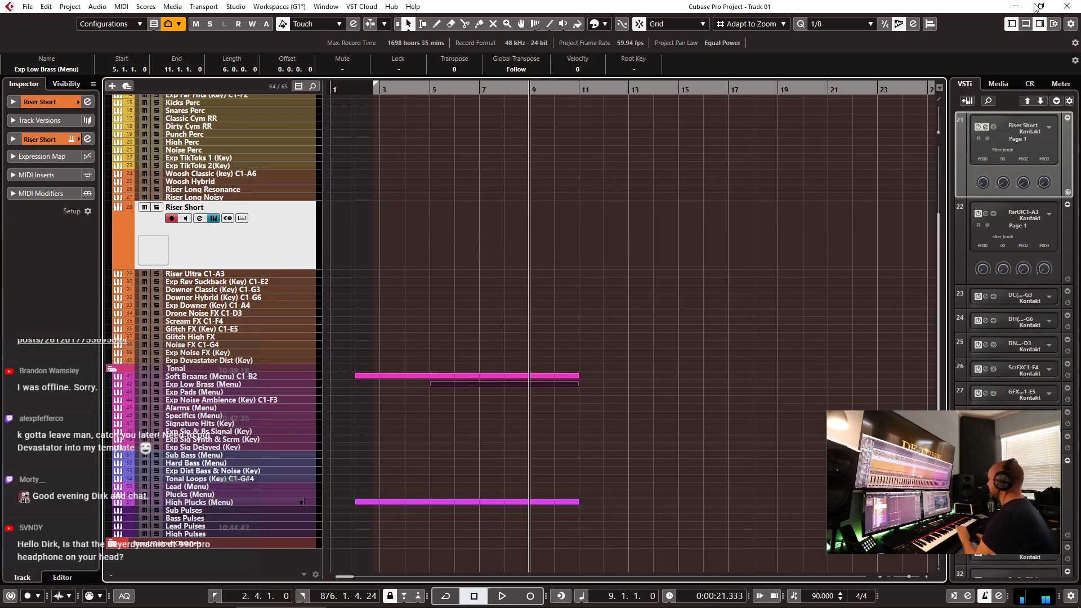
key(e)
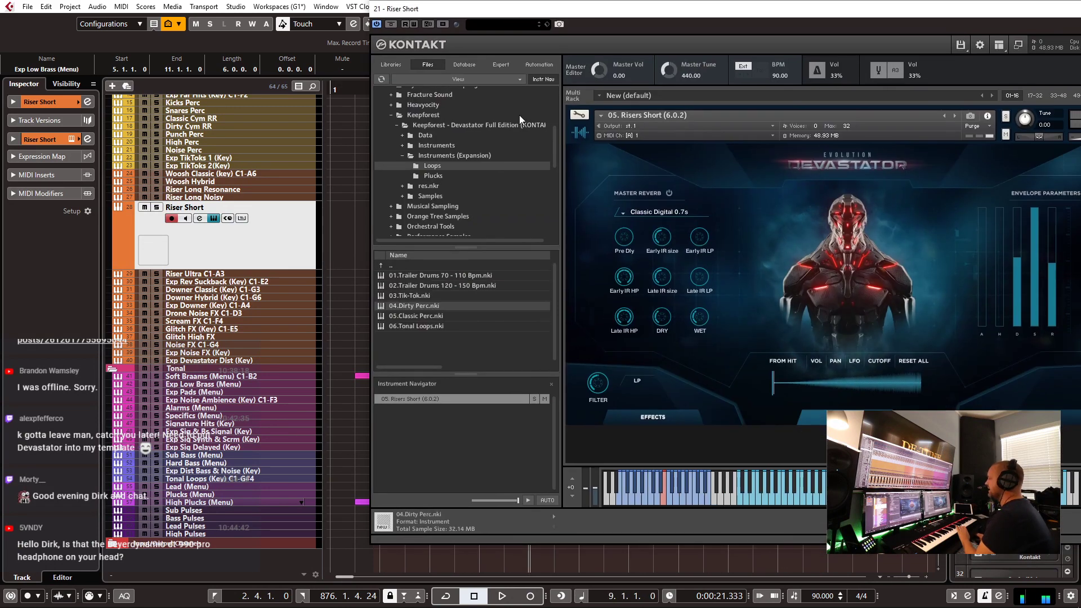
key(KP_Multiply)
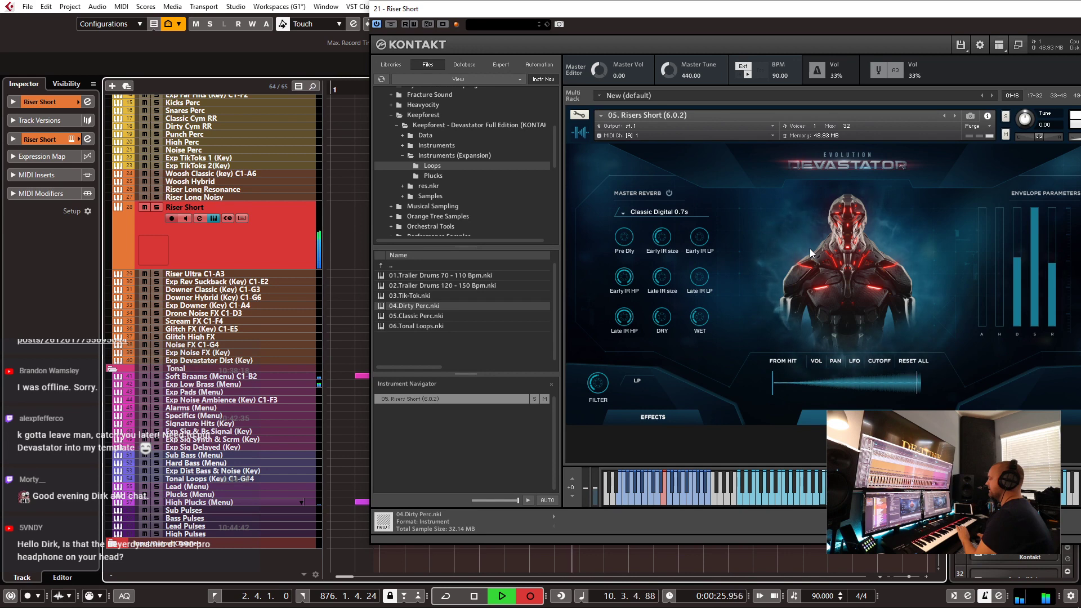
key(space)
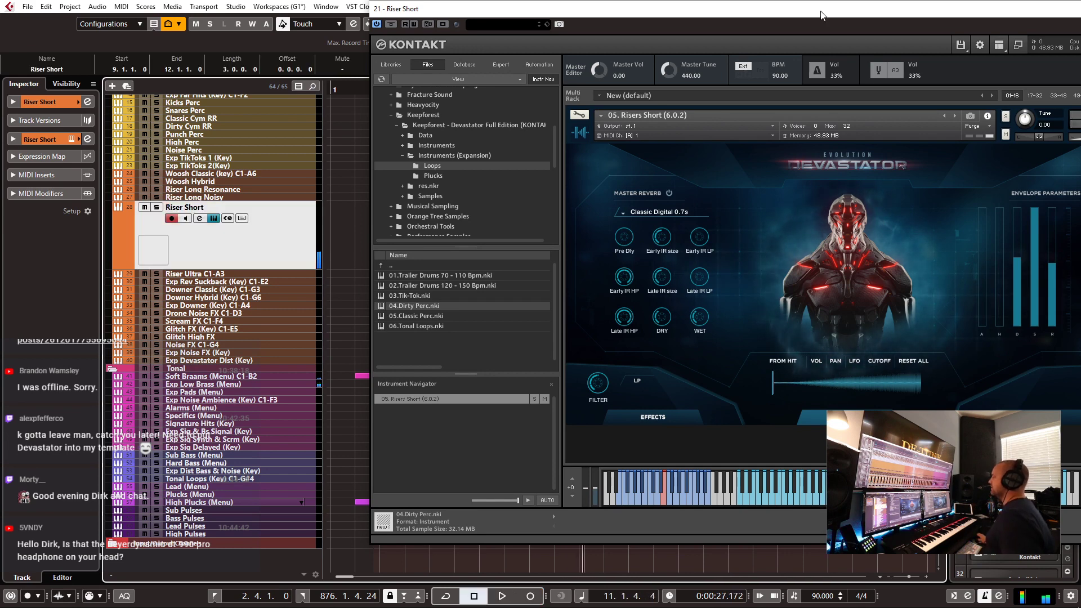
key(ctrl+w)
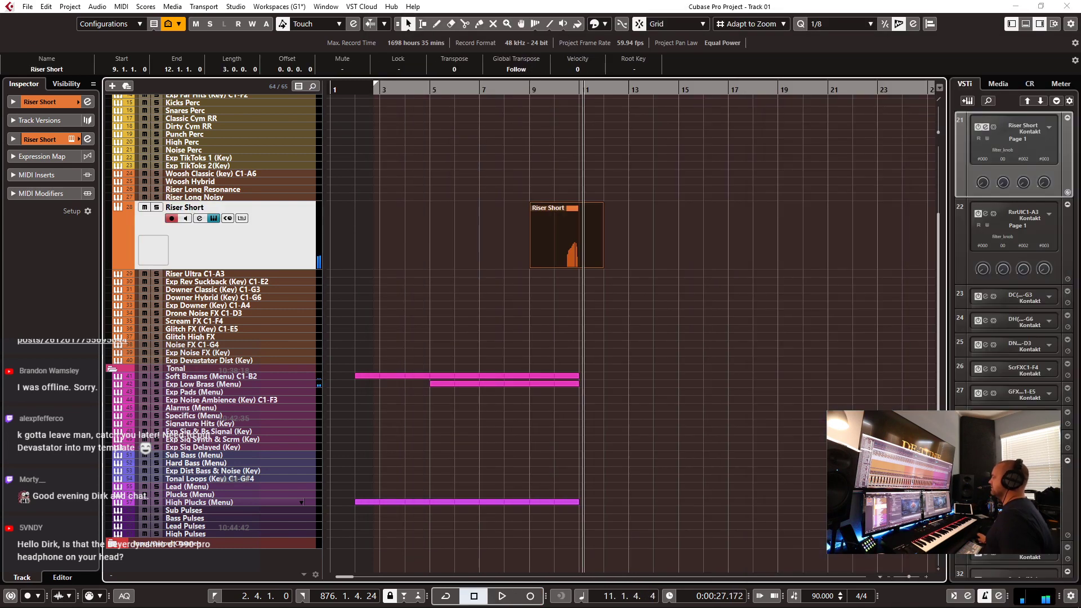
- Open the Riser Short part in the Key Editor and move its note an eighth later, to start at 9.1.3.14
double_click(562, 264)
key(Return)
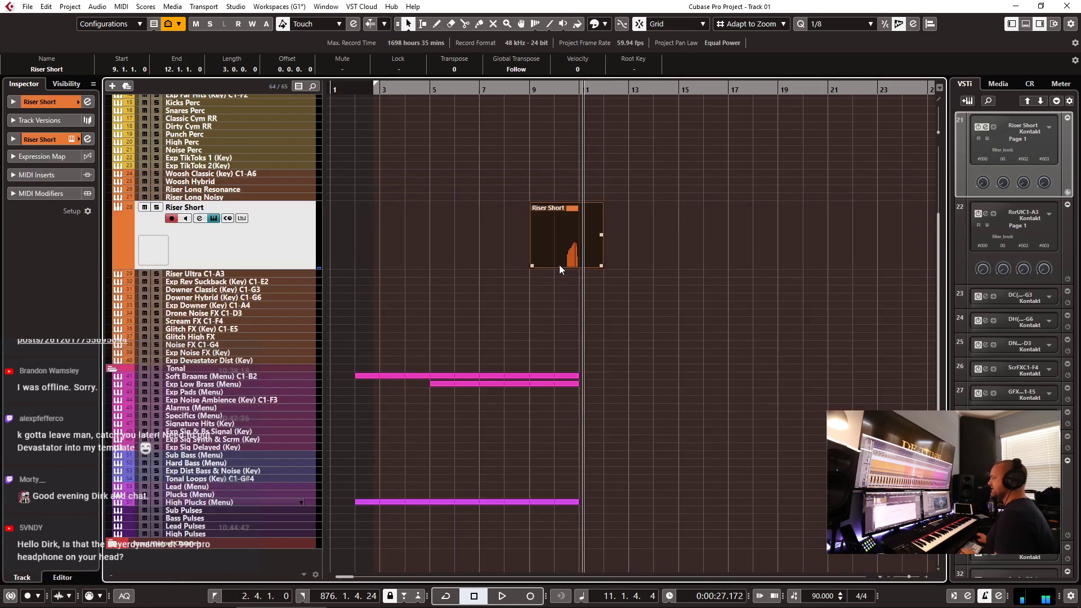
click(581, 89)
key(Return)
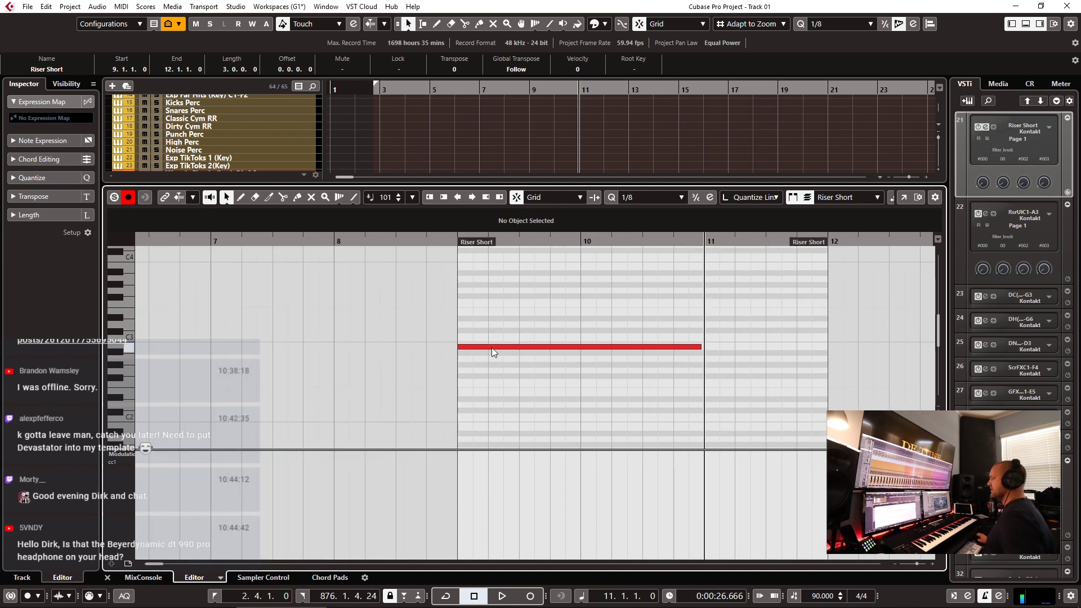
drag(491, 347, 507, 347)
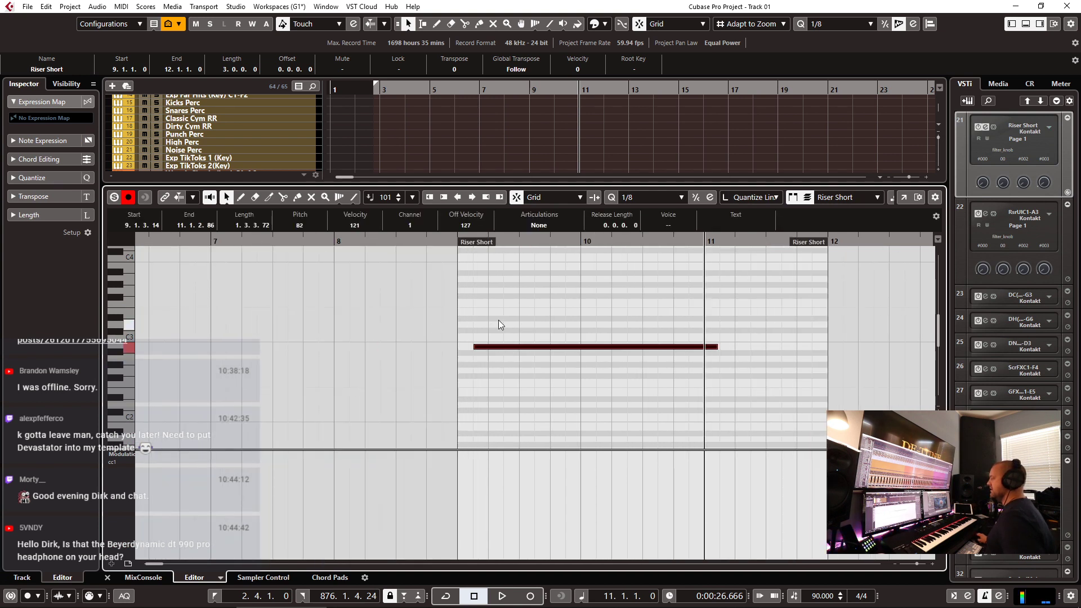
- Play the riser from bar 9 to check its timing and shorten the note's beginning so it starts at 9.2.2.72
click(456, 241)
key(space)
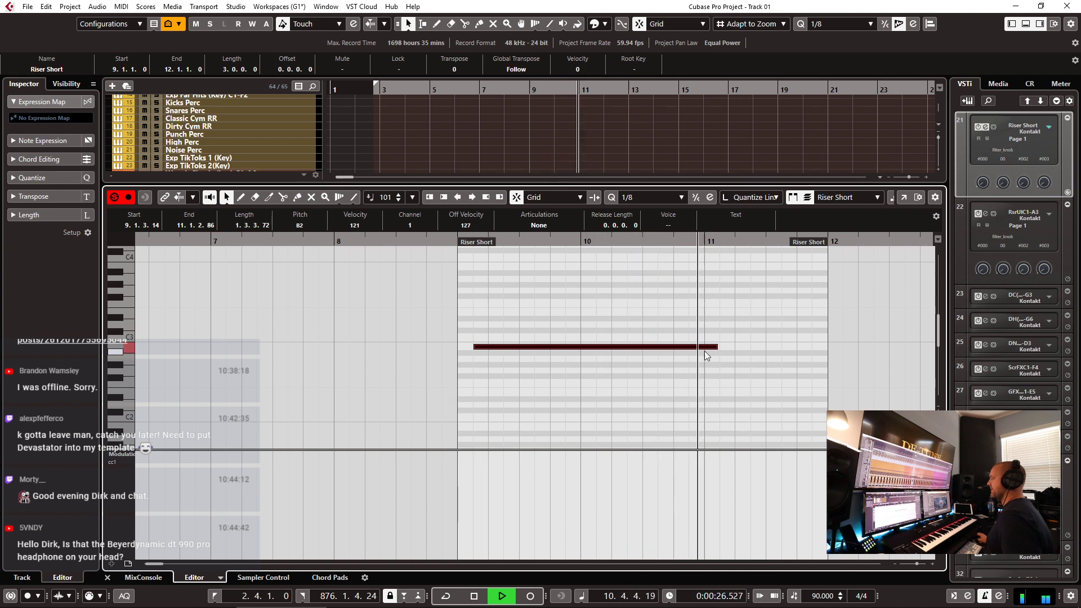
key(space)
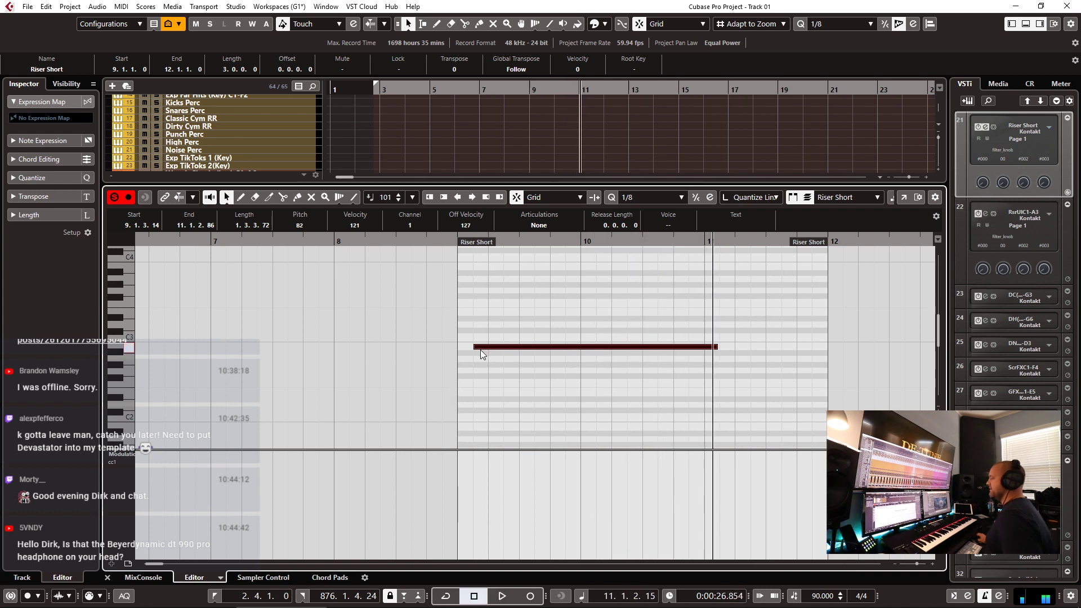
drag(472, 346, 501, 347)
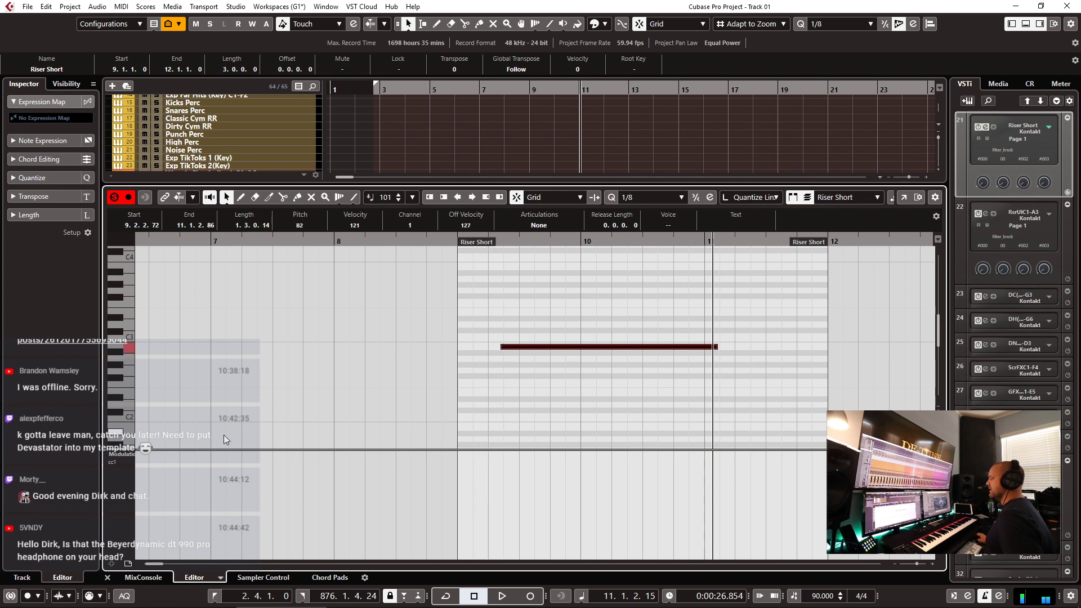
- Display the riser note's velocity in the controller lane and return the lane to CC 1 (Modulation)
click(131, 449)
click(164, 112)
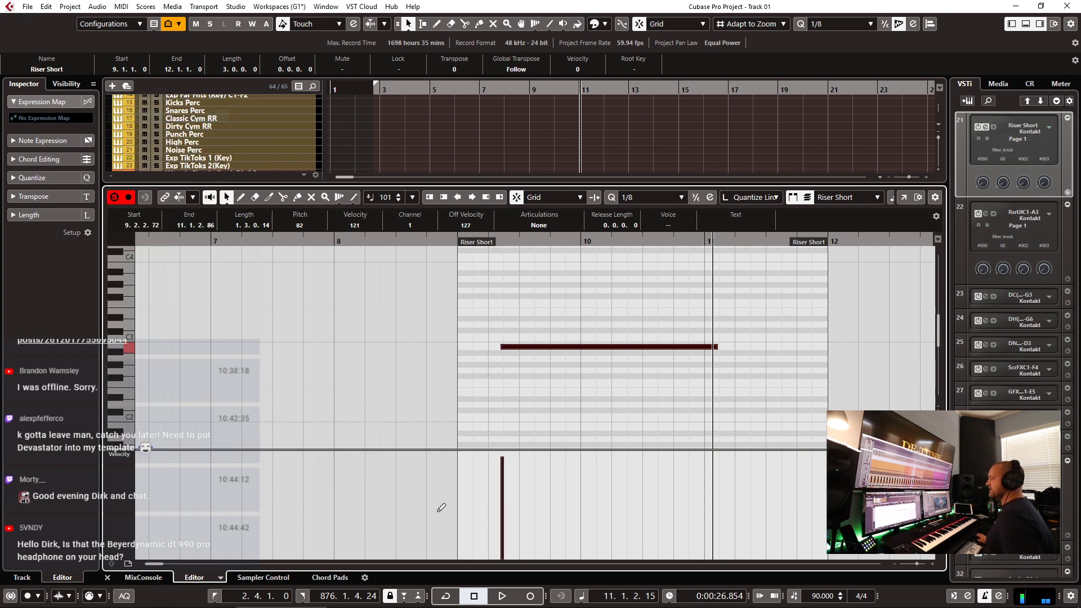
click(127, 457)
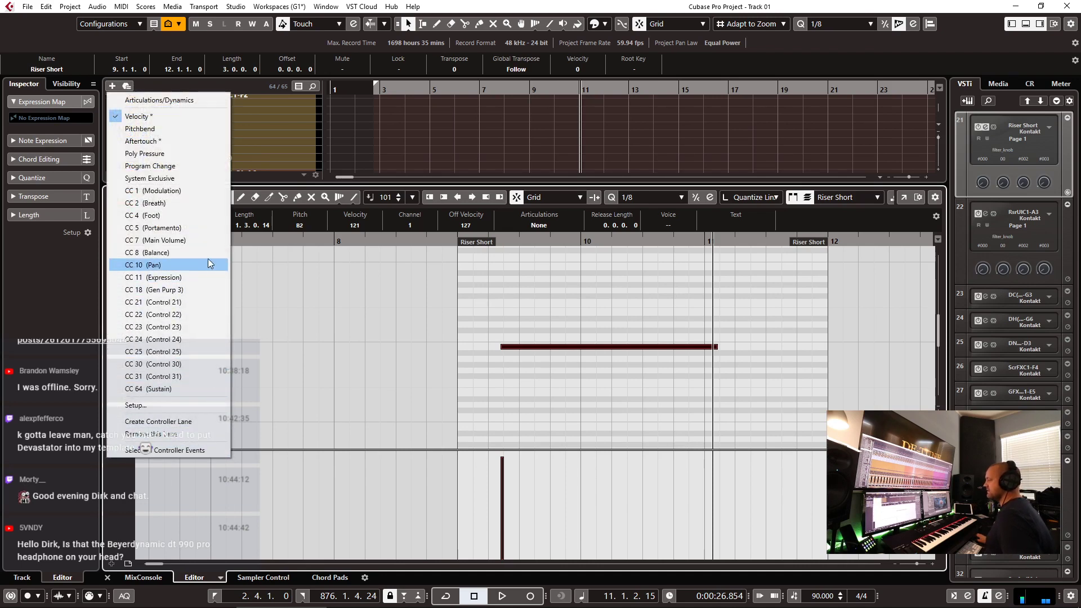
click(169, 190)
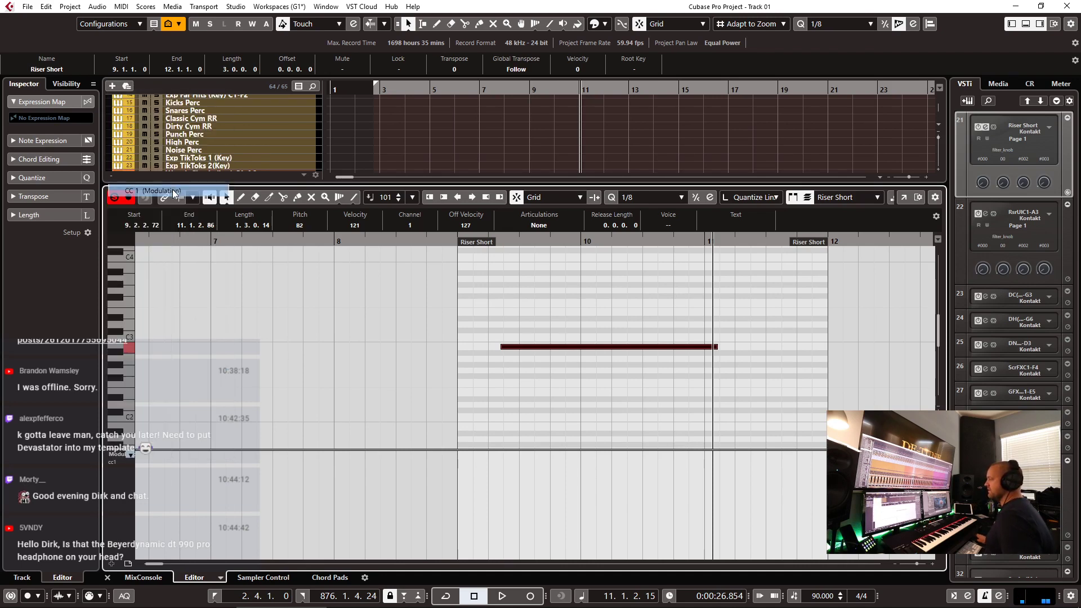
- Deselect the riser note and play the part from just before the note starts, at about 9.1.4.56
click(465, 469)
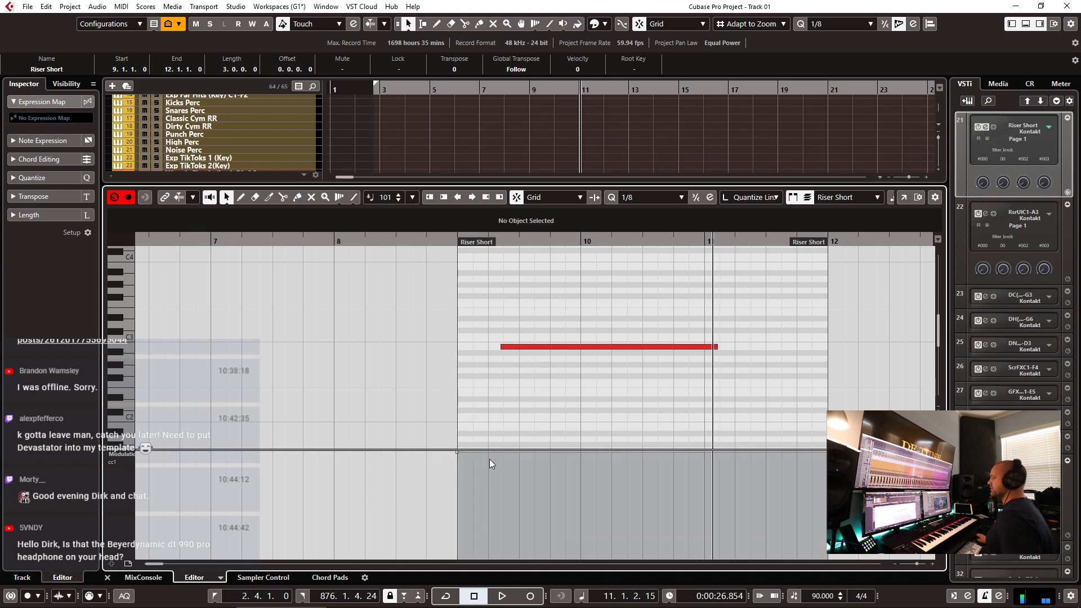
click(488, 241)
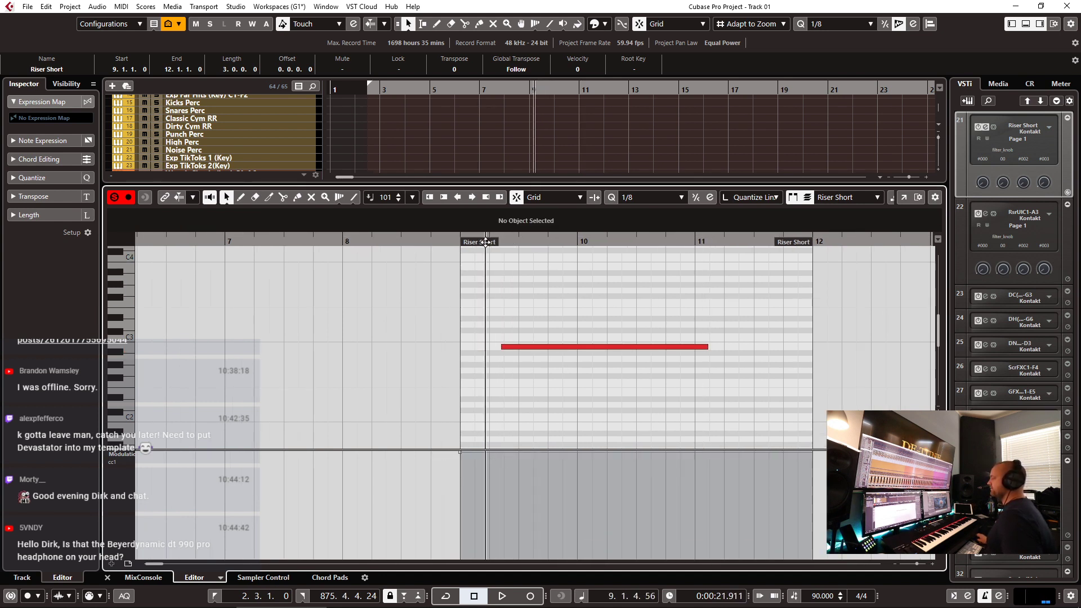
key(space)
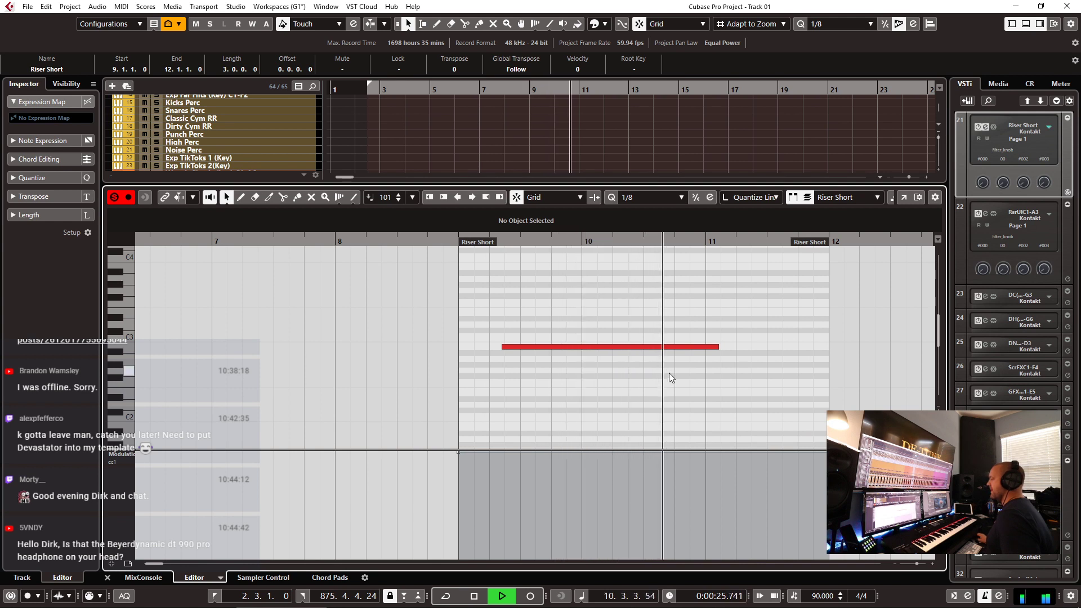
key(space)
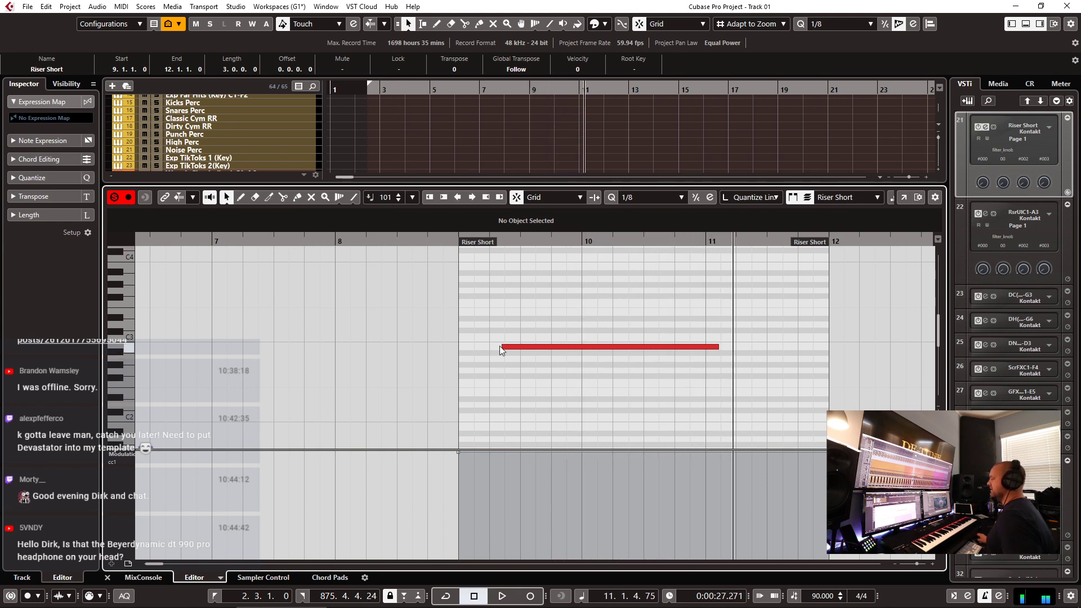
- Extend the riser note's beginning to start at 9.2.1.17 and play it from bar 9 to check the timing
drag(502, 347, 494, 349)
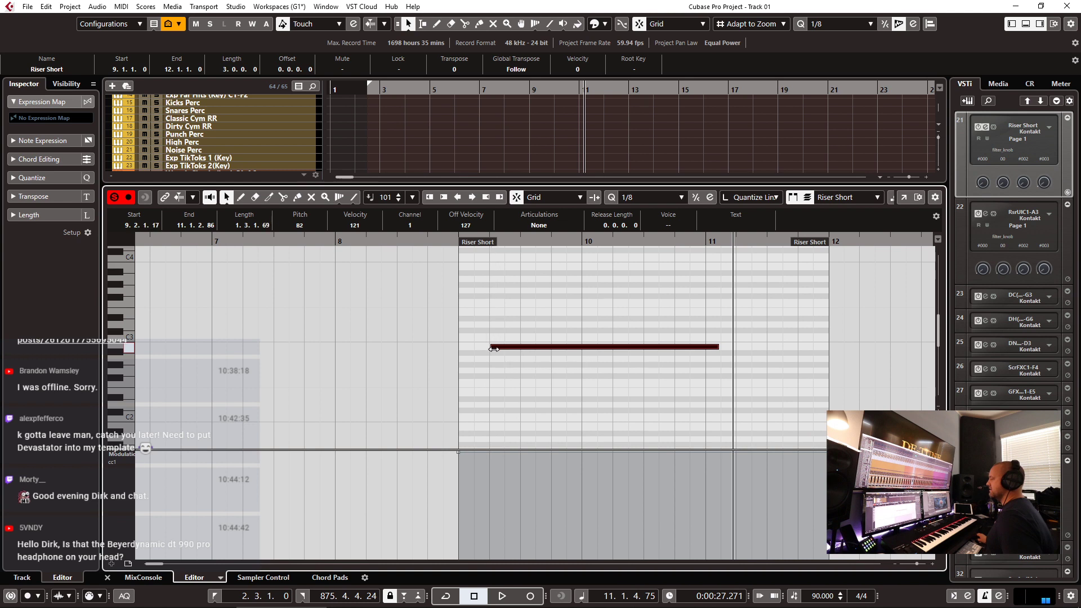
click(457, 241)
key(space)
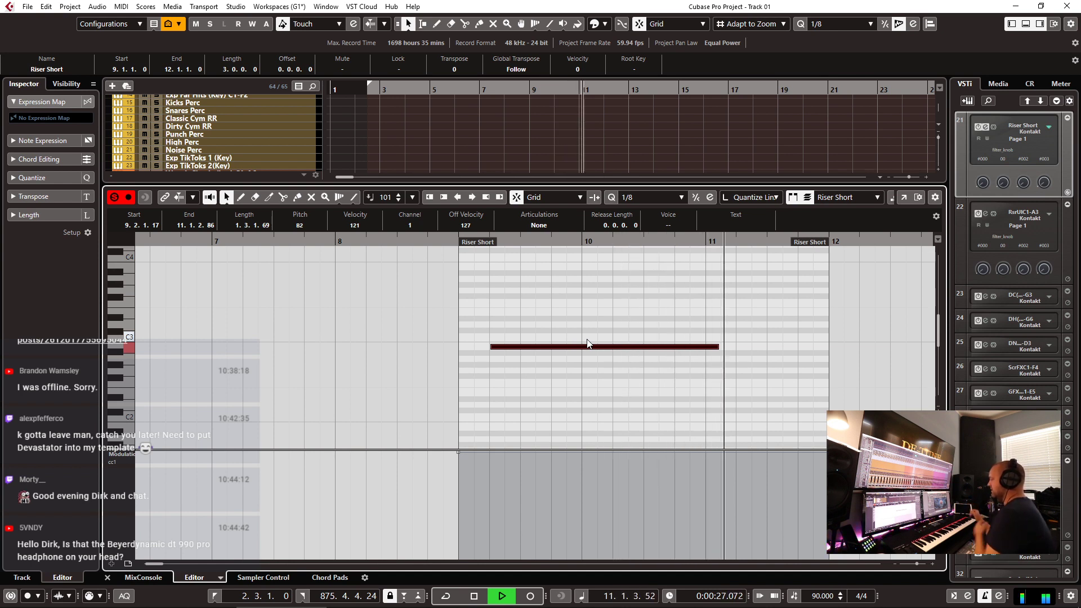
key(space)
scroll(614, 394, up, 2)
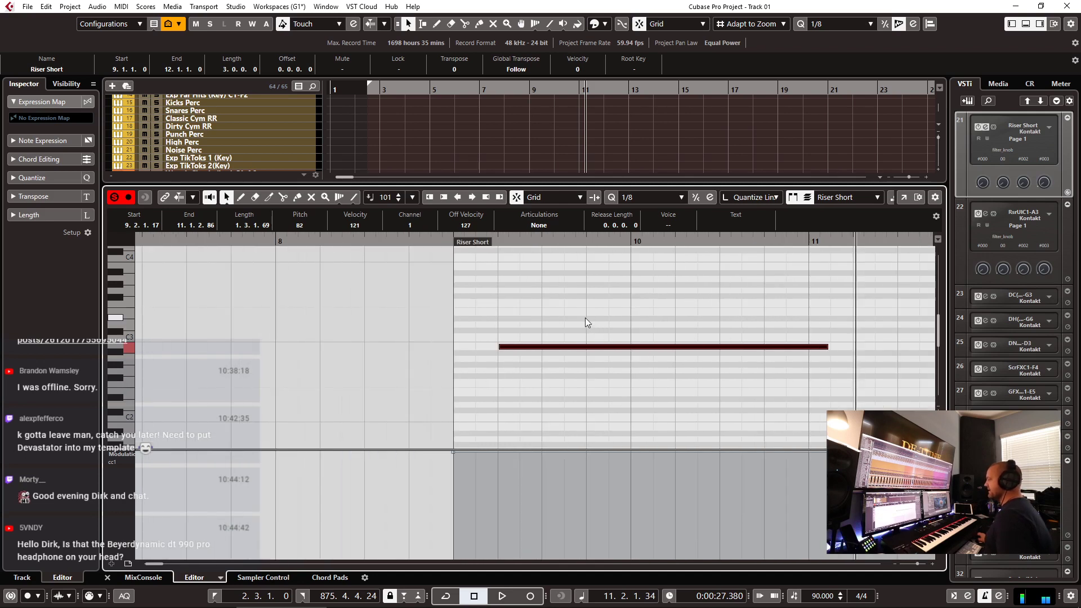
- Place the playhead at 9.2, view the Risers Short instrument's step sequencer page in Kontakt and move the instrument window out of the way
click(512, 242)
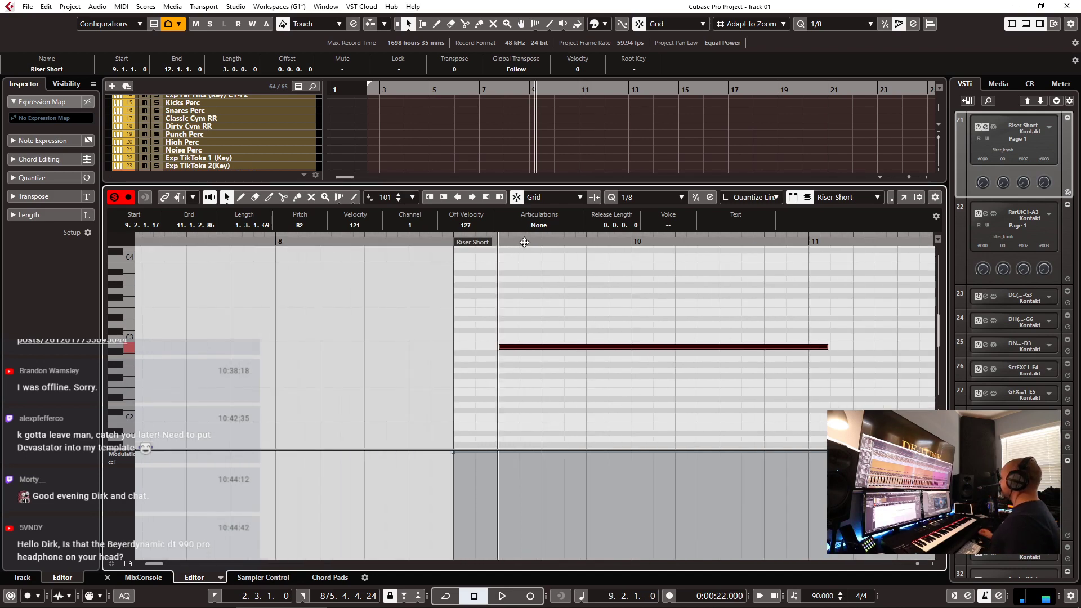
key(ctrl+e)
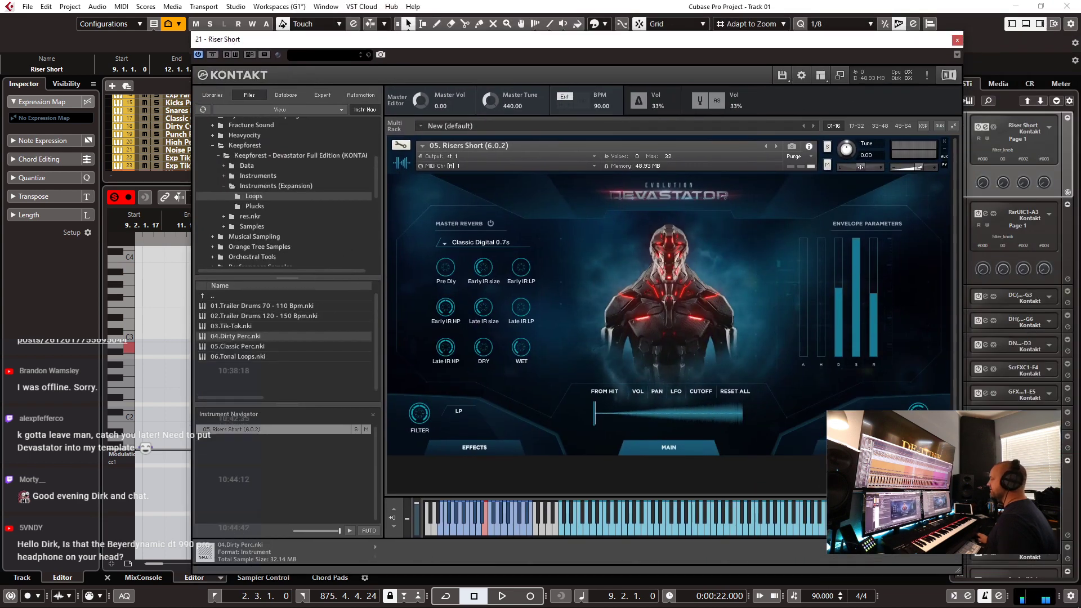
click(451, 396)
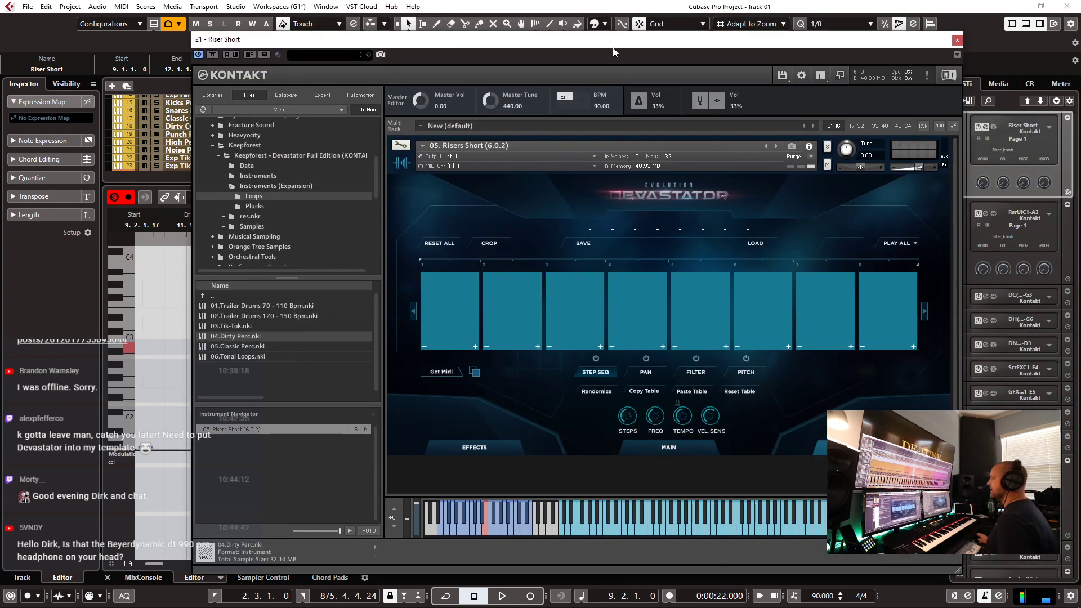
drag(600, 44, 1080, 44)
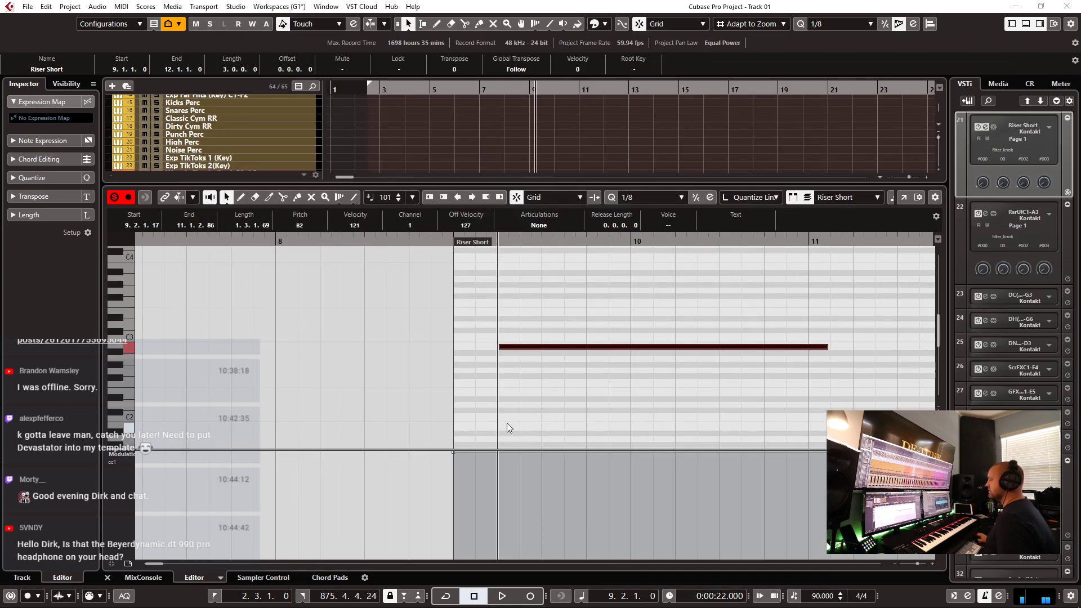
- Deselect the riser note and set the Key Editor's quantize value to 1/32
click(588, 423)
click(647, 198)
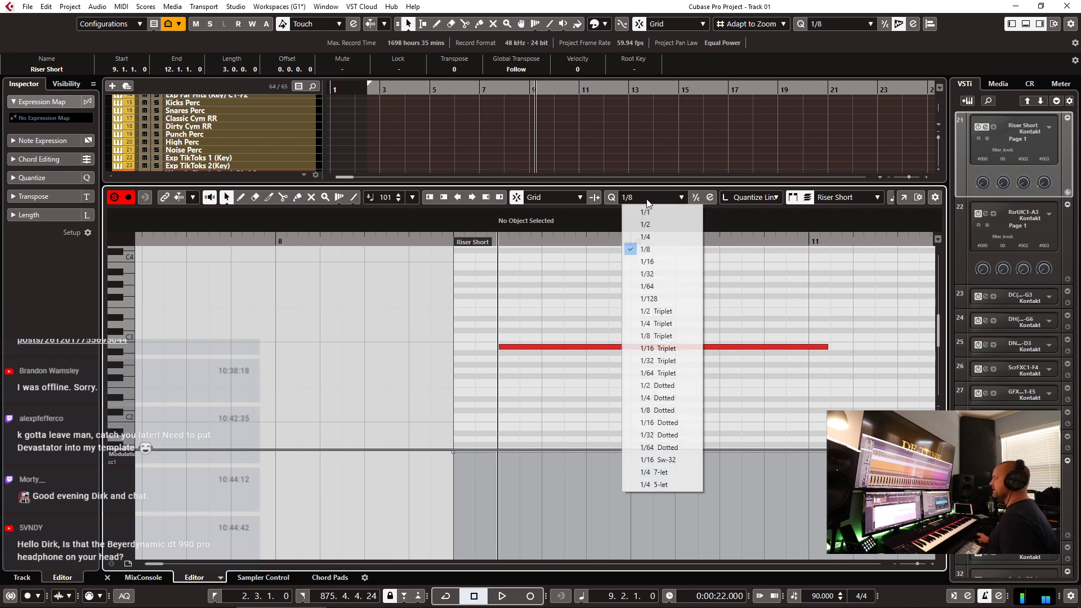
click(659, 274)
key(h)
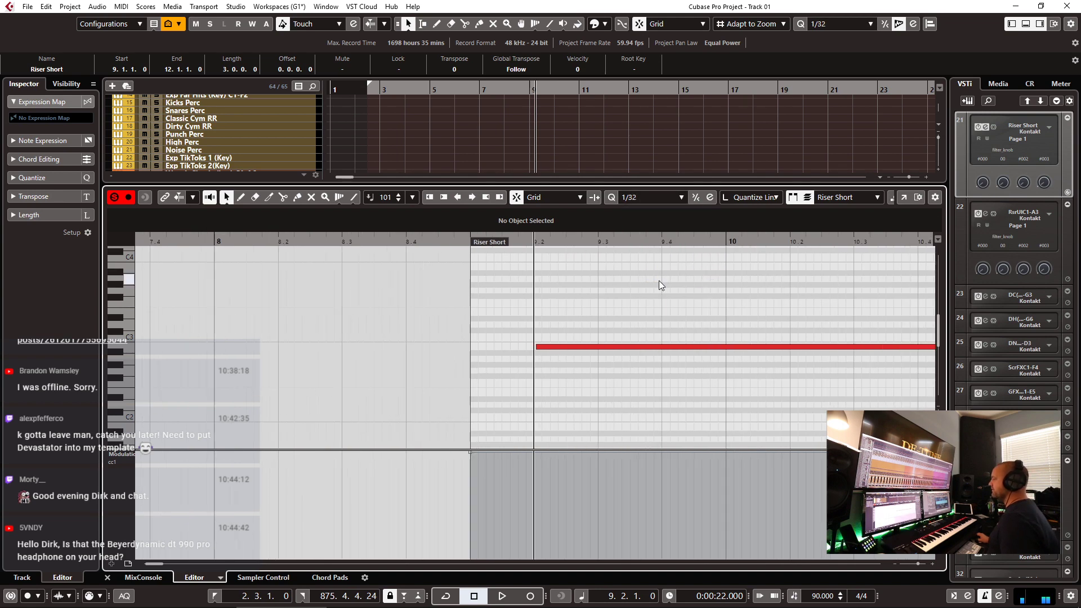
key(h)
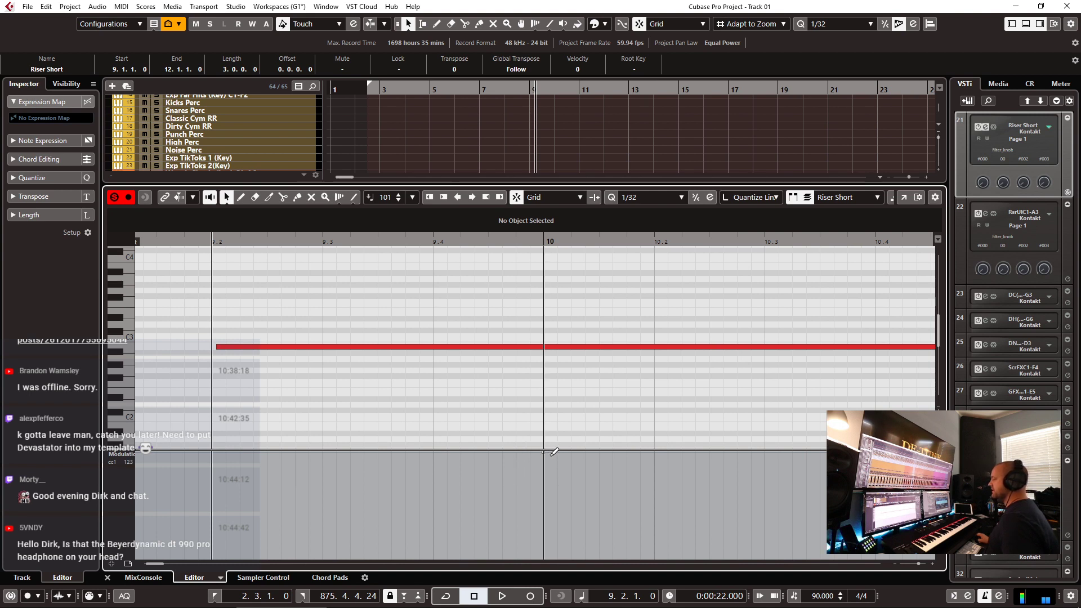
- Draw modulation points at the start of bar 10, drop the one at 10.1.1 to 0 and select the resulting on-off pulse
click(572, 451)
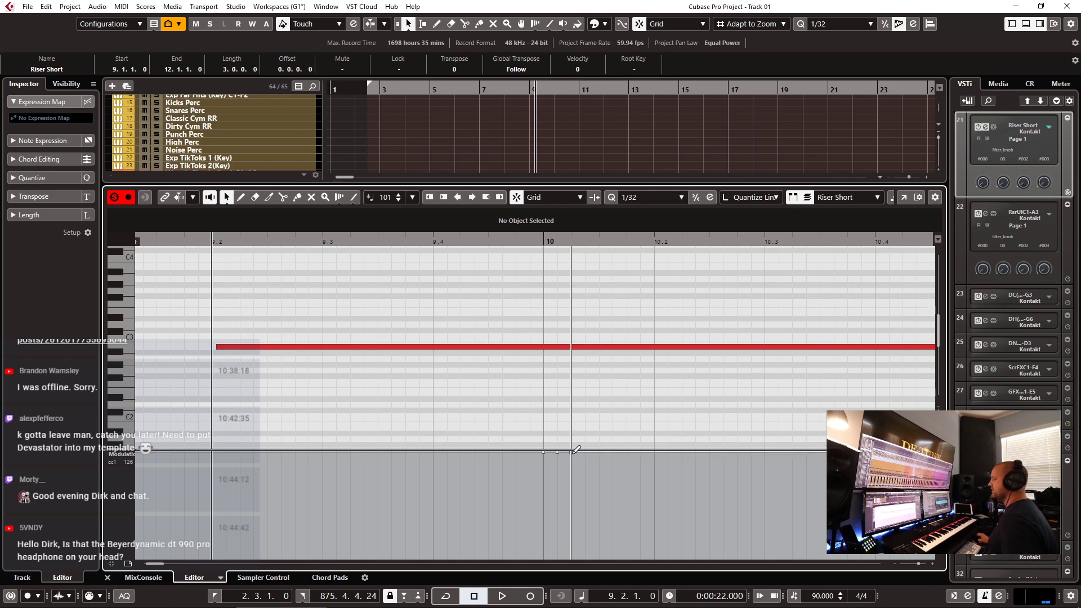
click(553, 456)
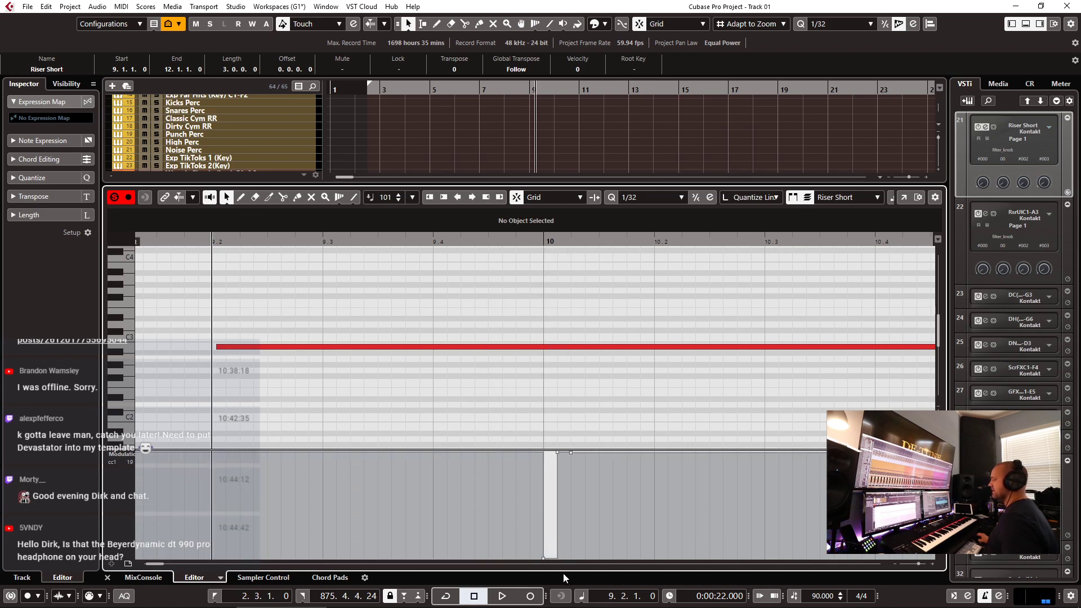
drag(563, 573, 563, 566)
click(552, 469)
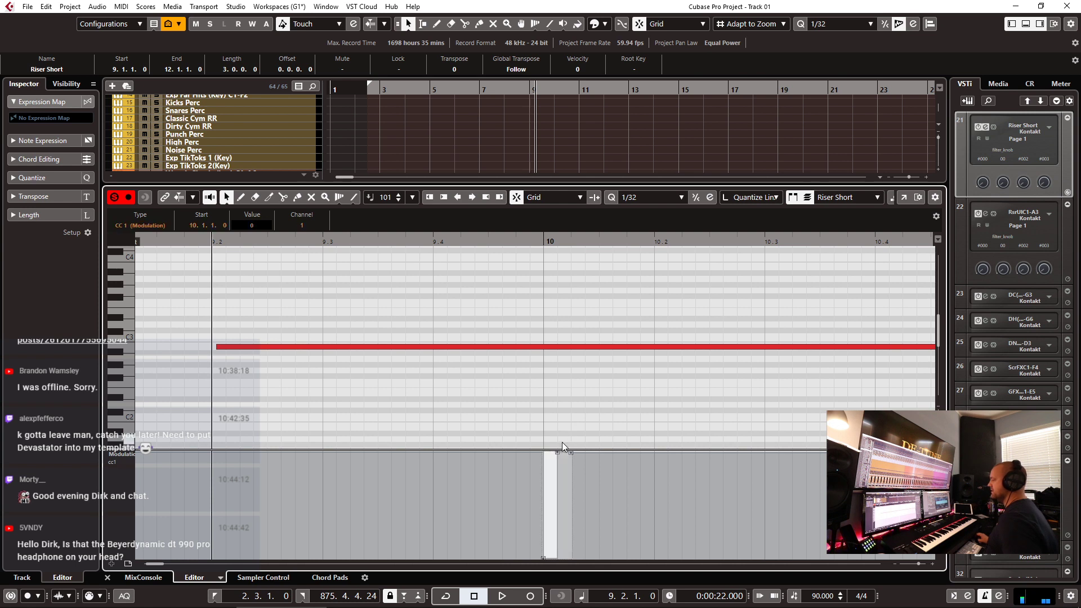
- Paste copies of the modulation pulse at 10.1.2, 10.1.3 and 10.1.4
click(572, 244)
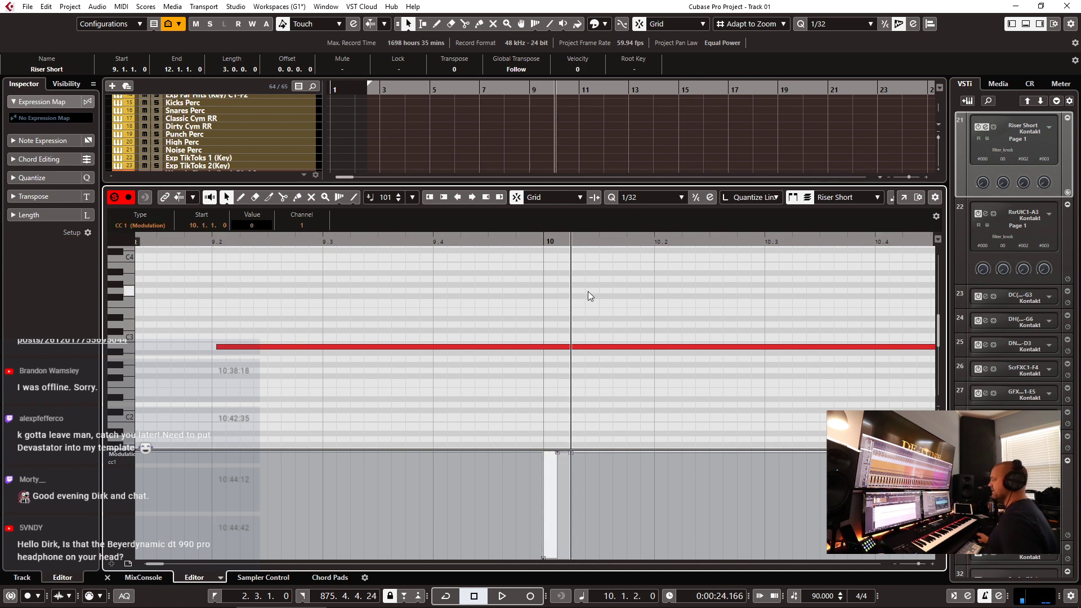
scroll(588, 291, left, 1)
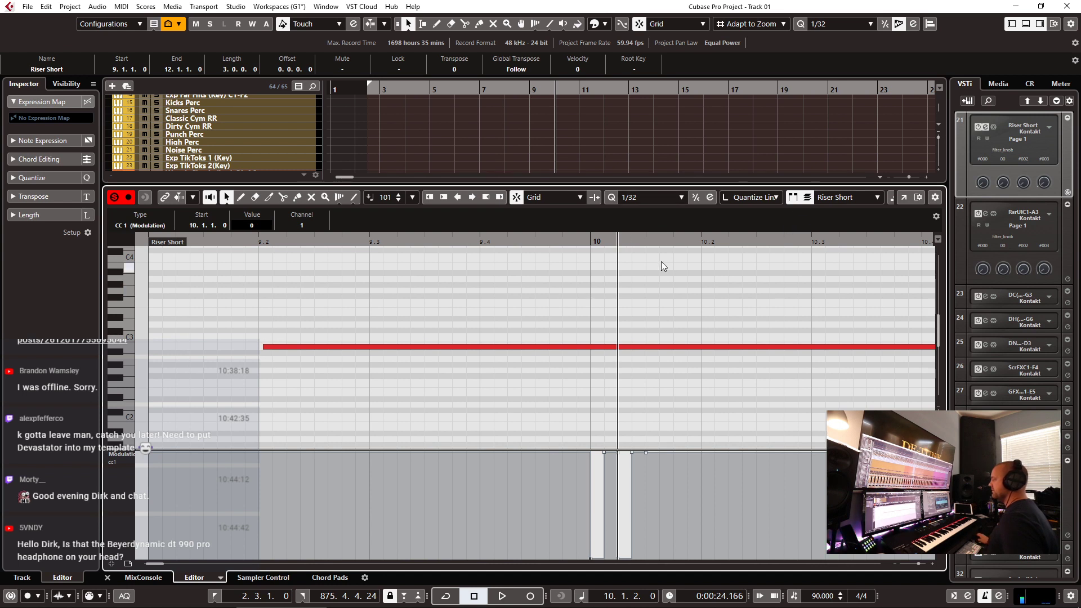
click(648, 254)
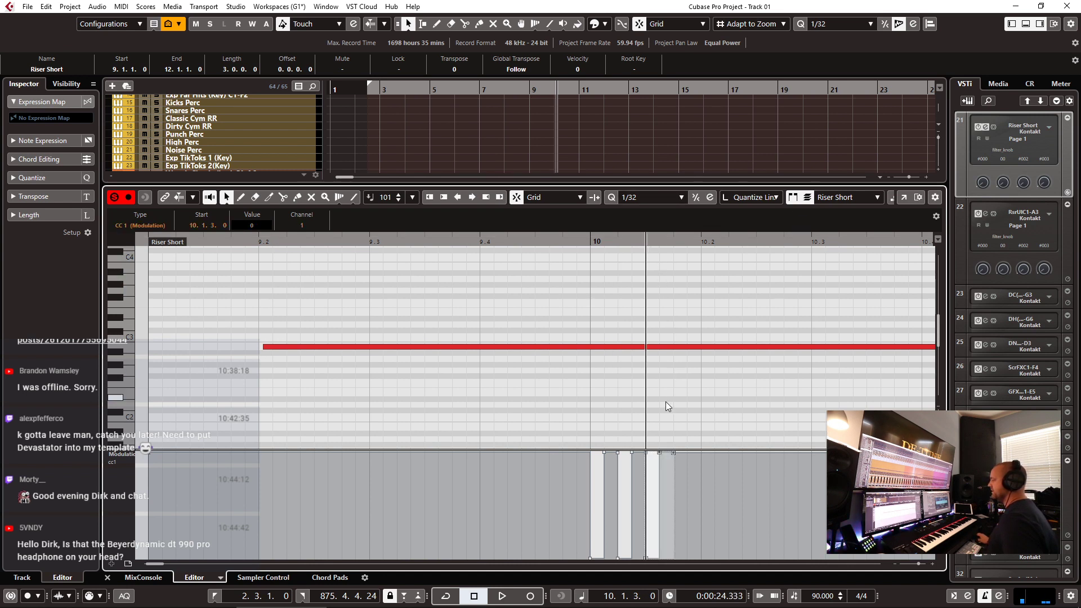
click(674, 244)
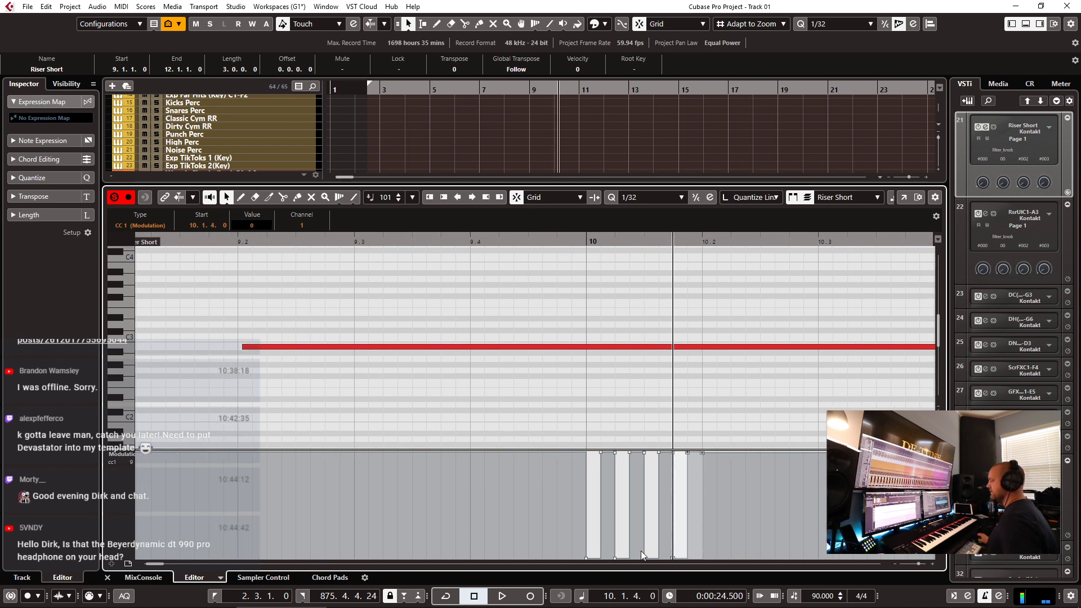
- Select all modulation pulses in the first beat of bar 10 and paste a copy of them at 10.2
click(587, 558)
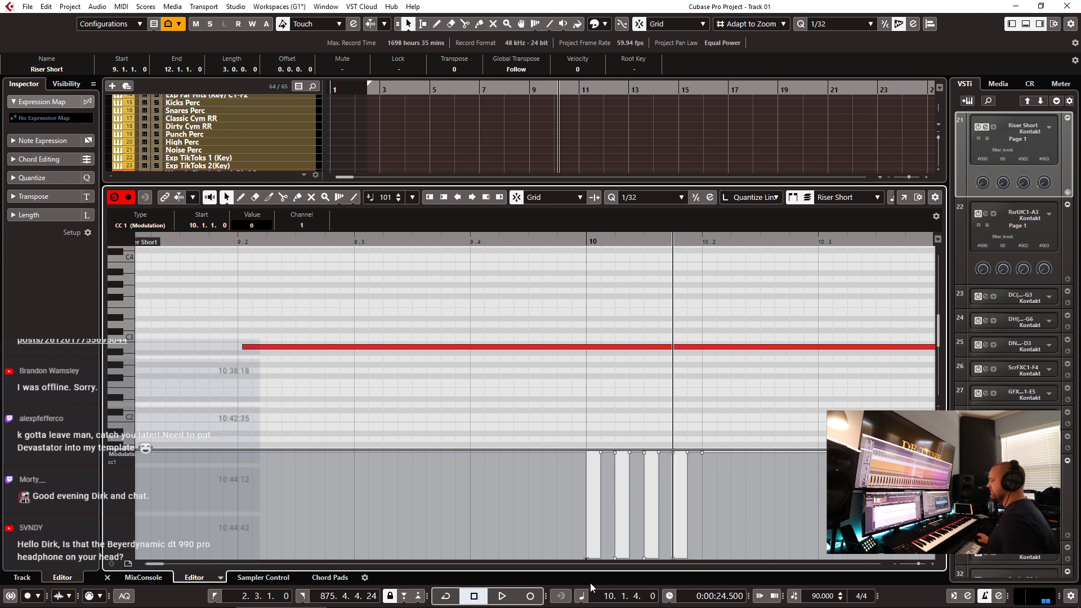
key(shift+Right)
key(shift+Right)
key(shift+Right)
key(shift+Right)
key(shift+Right)
key(shift+Right)
key(shift+Right)
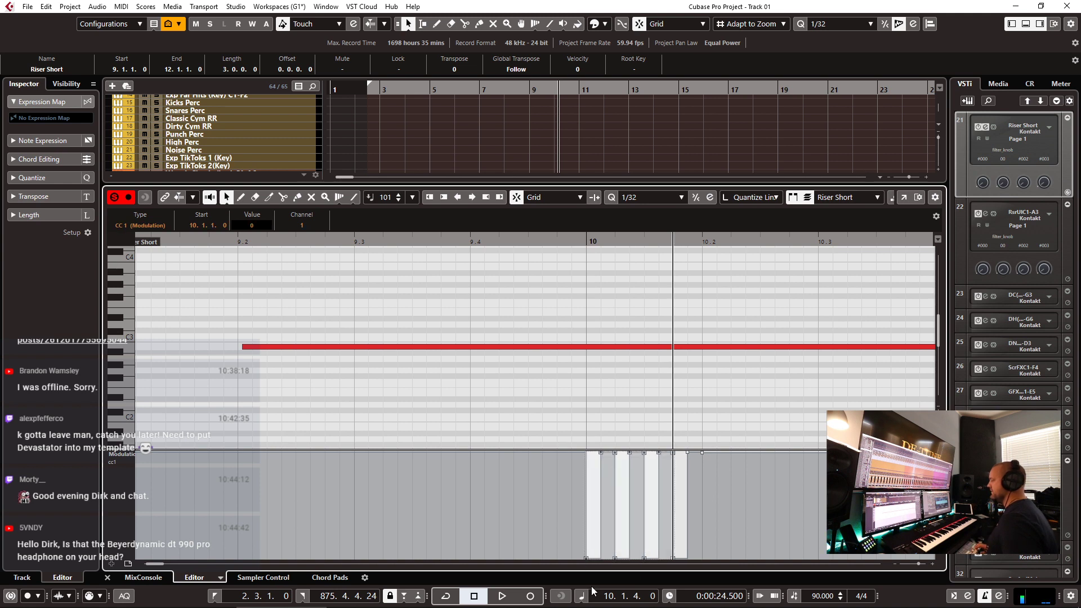
key(shift+Right)
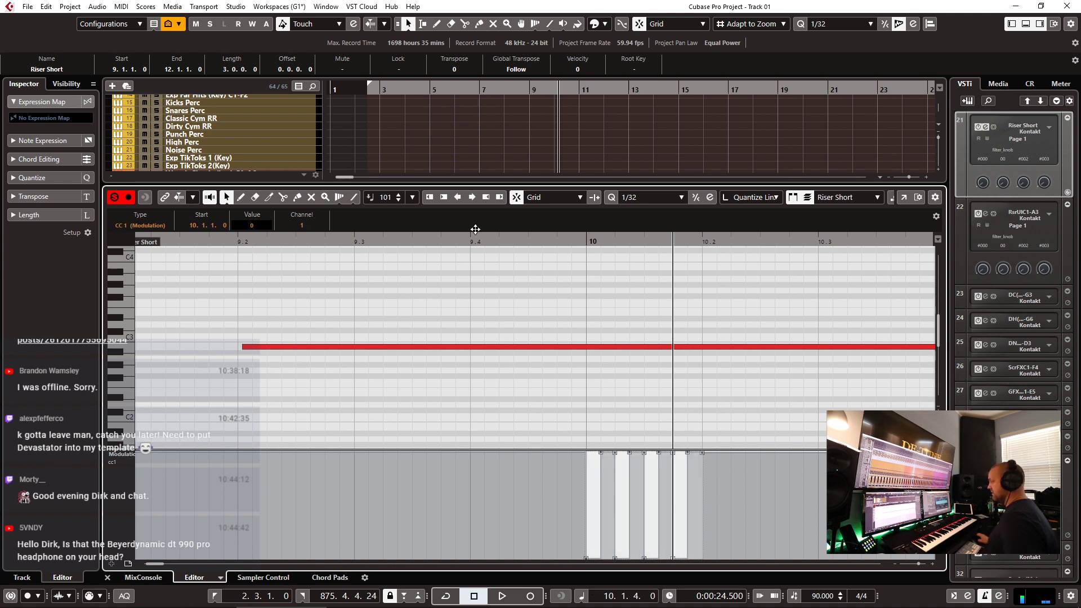
click(700, 241)
key(shift+Right)
key(shift+Right)
key(shift+Right)
key(shift+Right)
key(shift+Right)
key(shift+Right)
key(shift+Right)
key(shift+Right)
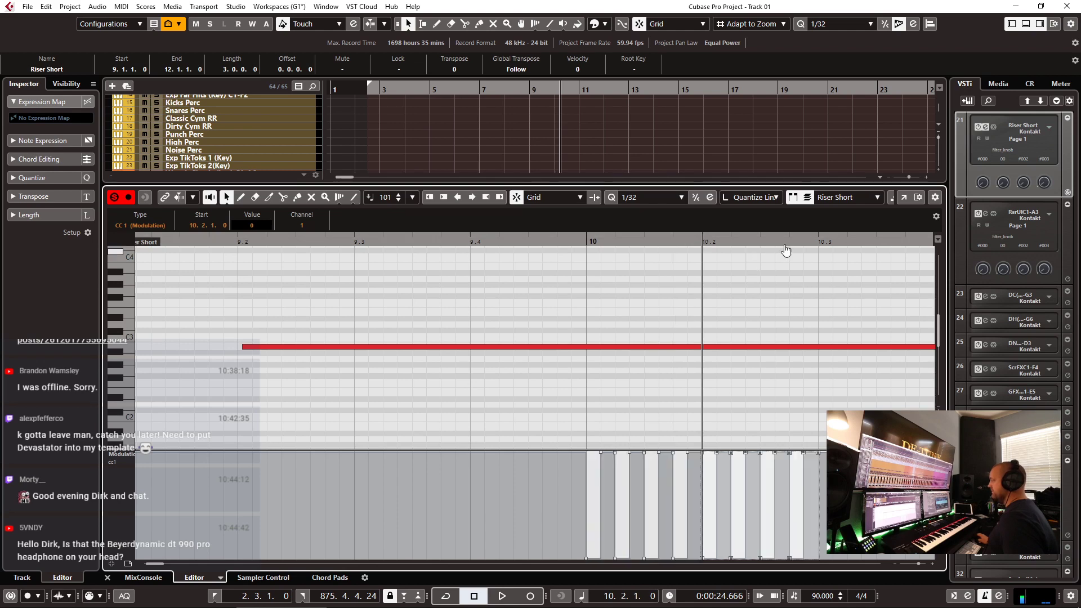
- Paste the one-beat group of modulation pulses at 10.3 and 10.4 to fill bar 10
click(817, 242)
scroll(837, 252, right, 3)
key(shift+Right)
key(shift+Right)
key(shift+Right)
key(shift+Right)
key(shift+Right)
key(shift+Right)
key(shift+Right)
key(shift+Right)
click(619, 244)
key(shift+Right)
key(shift+Right)
key(shift+Right)
key(shift+Right)
key(shift+Right)
key(shift+Right)
key(shift+Right)
key(shift+Right)
key(g)
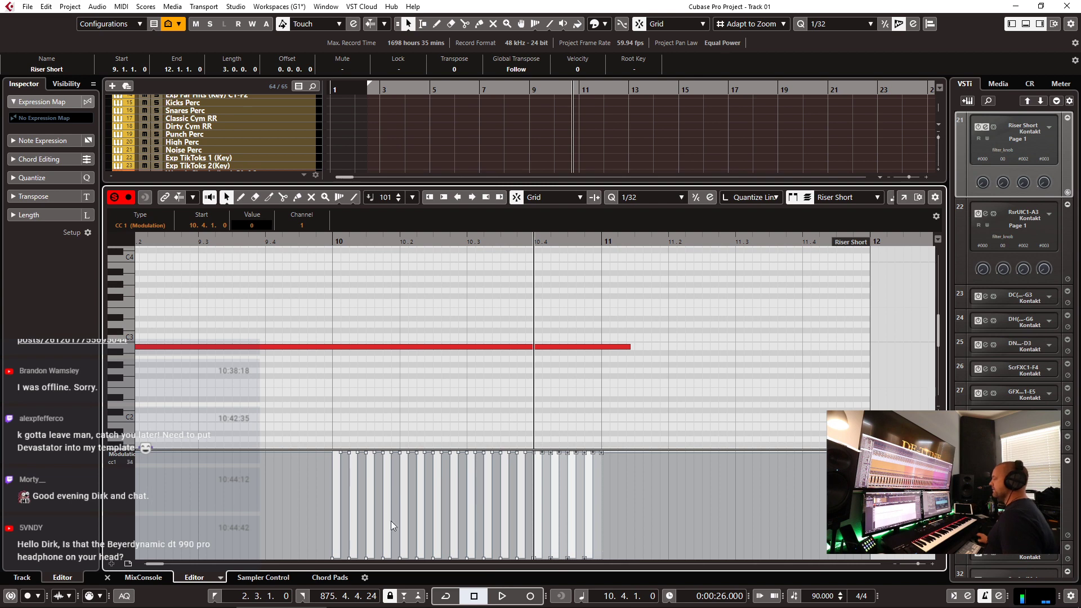
- Play the riser from 9.4 to past bar 11 to hear the pulsing modulation in bar 10
scroll(442, 422, left, 5)
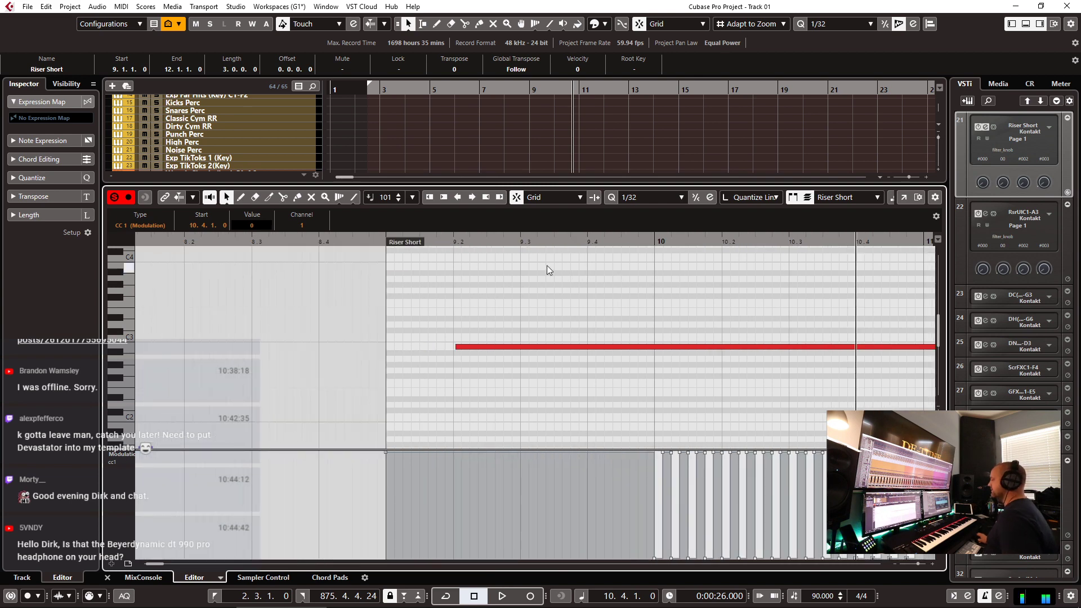
click(549, 240)
key(space)
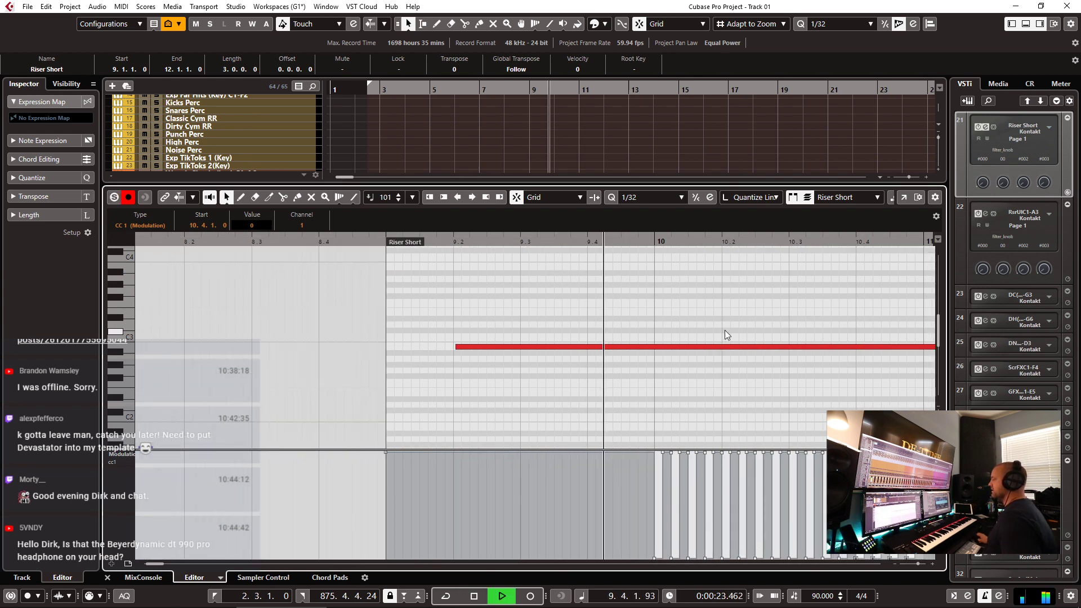
scroll(598, 254, up, 1)
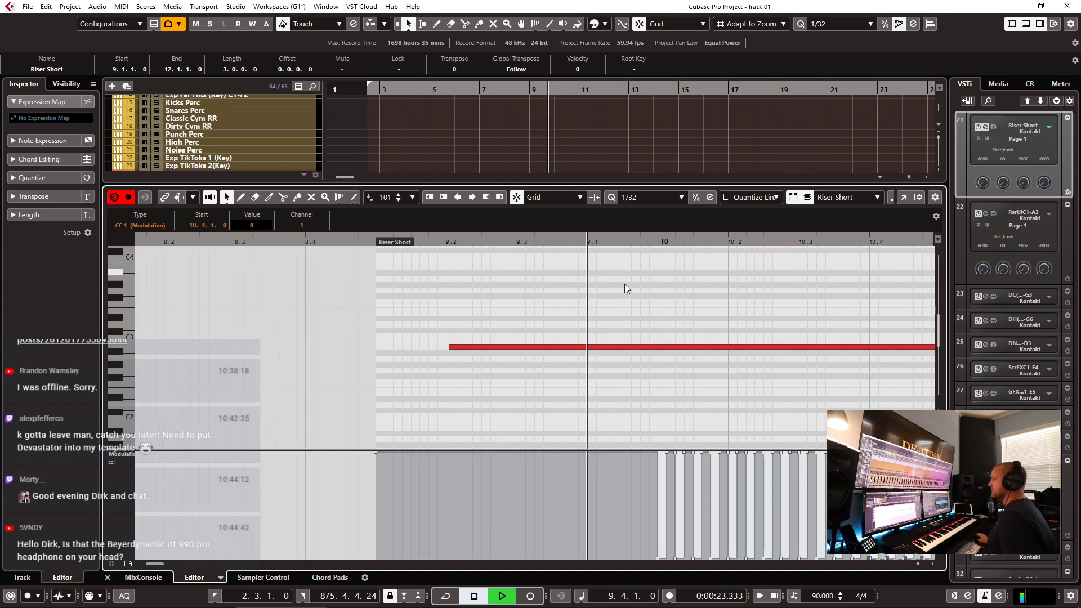
key(space)
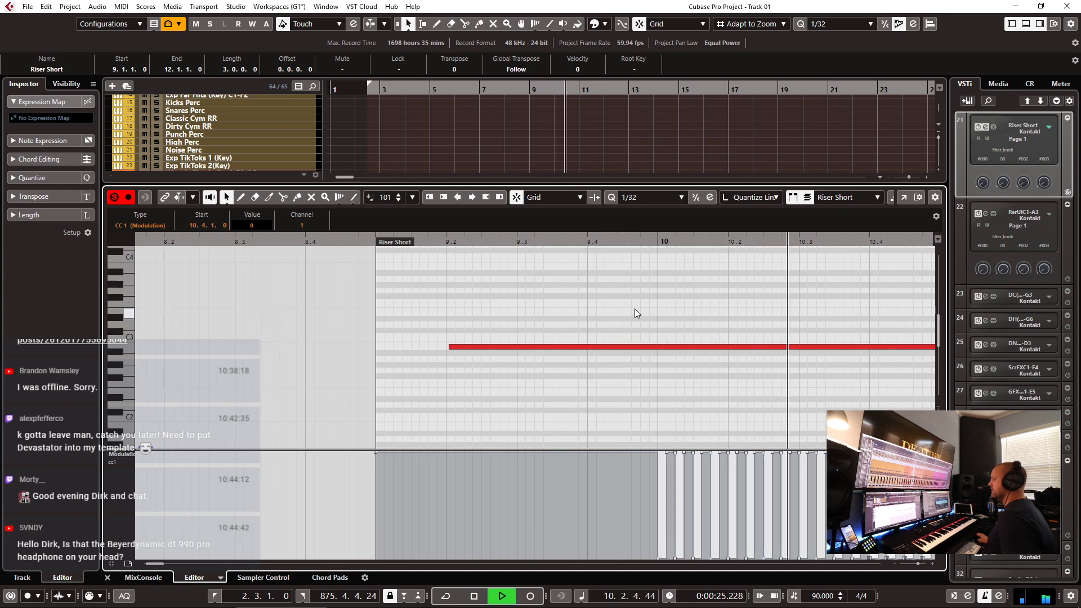
key(g)
key(g)
key(g)
key(space)
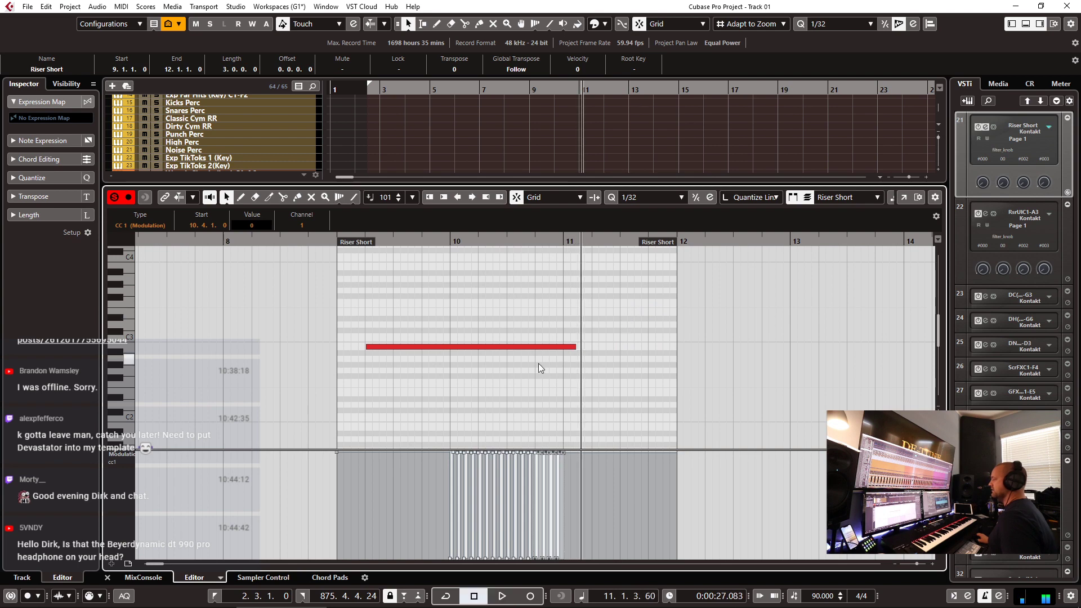
- Play the whole riser from bar 9 to just past bar 11 while examining the modulation pulses up close
key(l)
key(space)
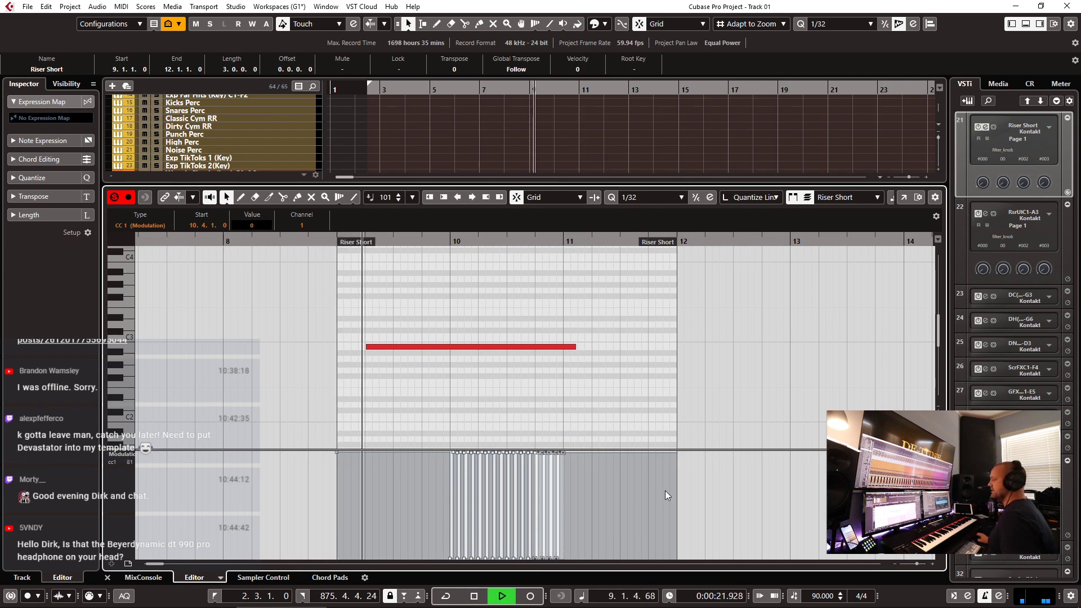
key(h)
key(h)
key(h)
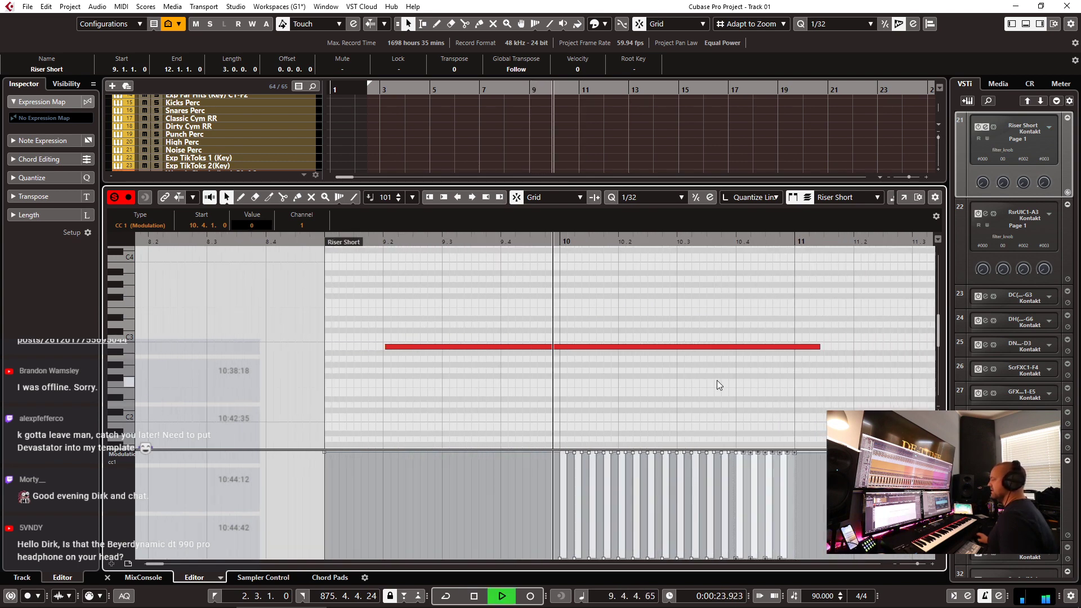
key(h)
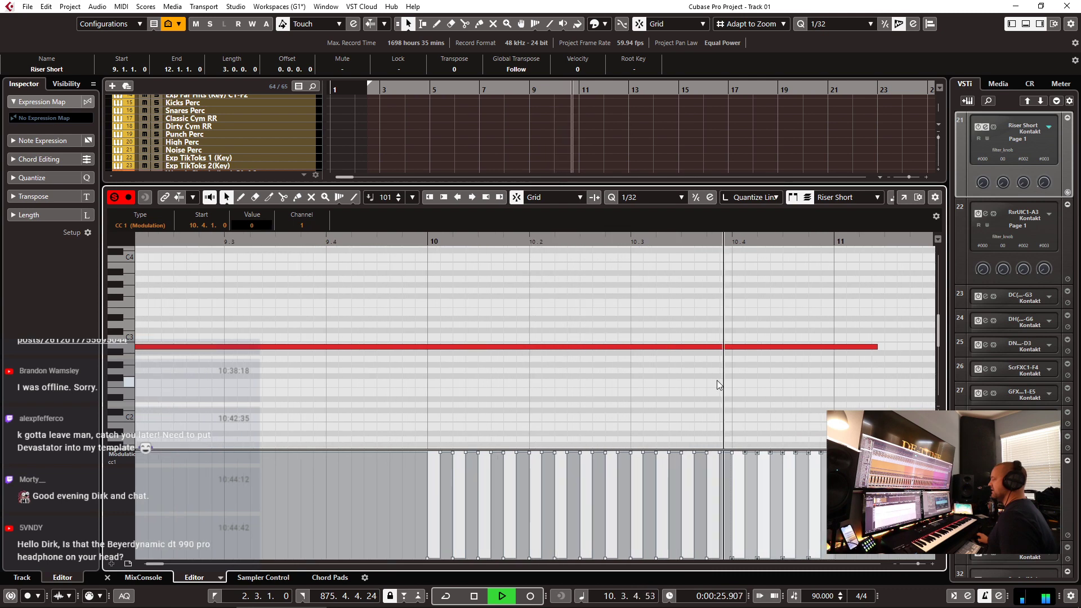
key(space)
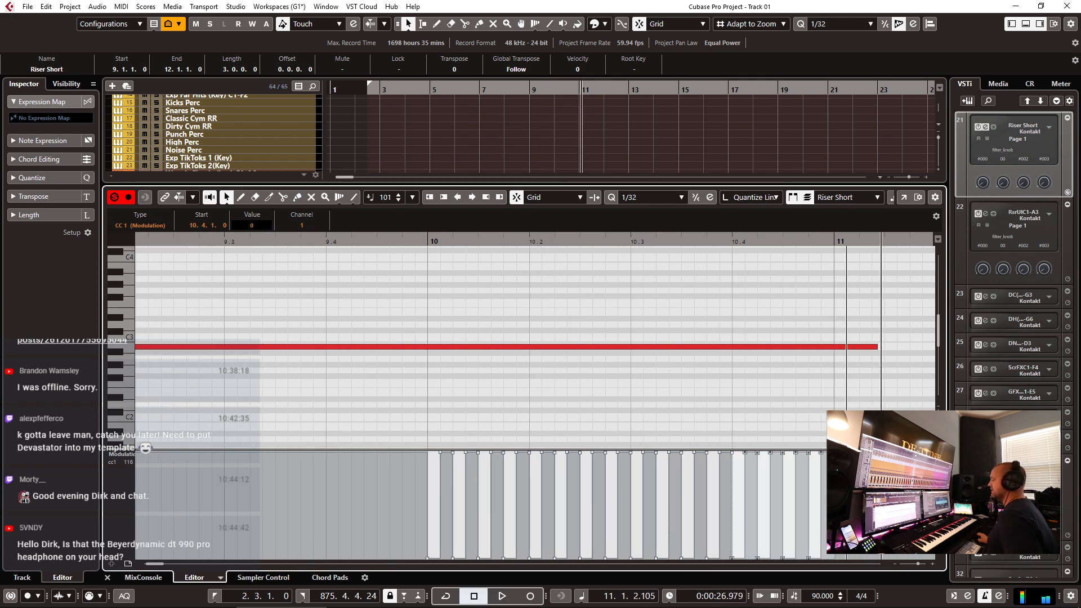
- Close the riser's part and play the arrangement from bar 9 to past bar 11
click(853, 360)
key(g)
key(ctrl+e)
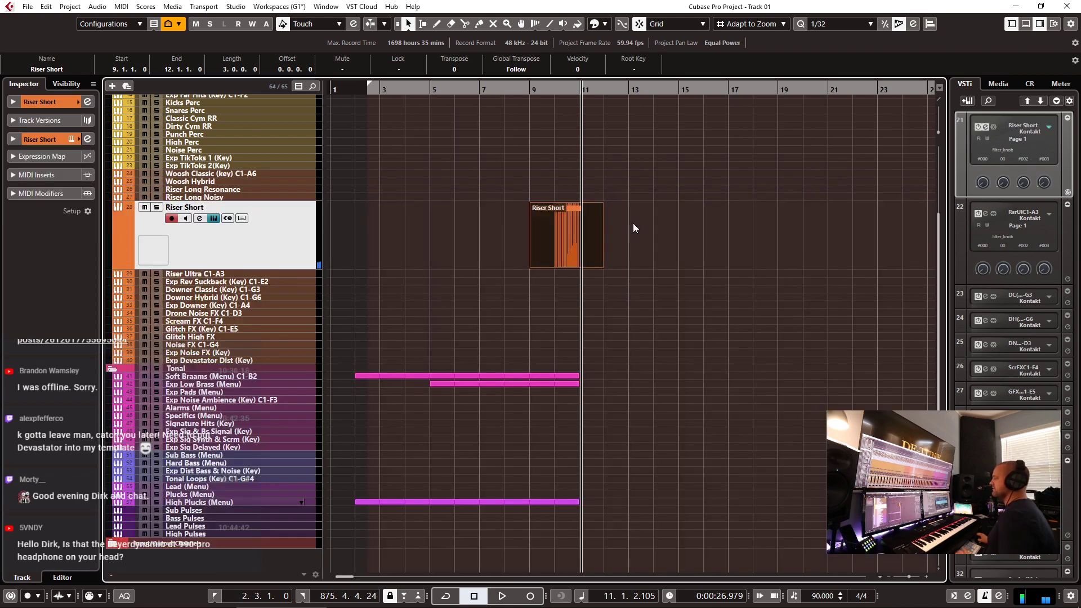
click(529, 93)
key(space)
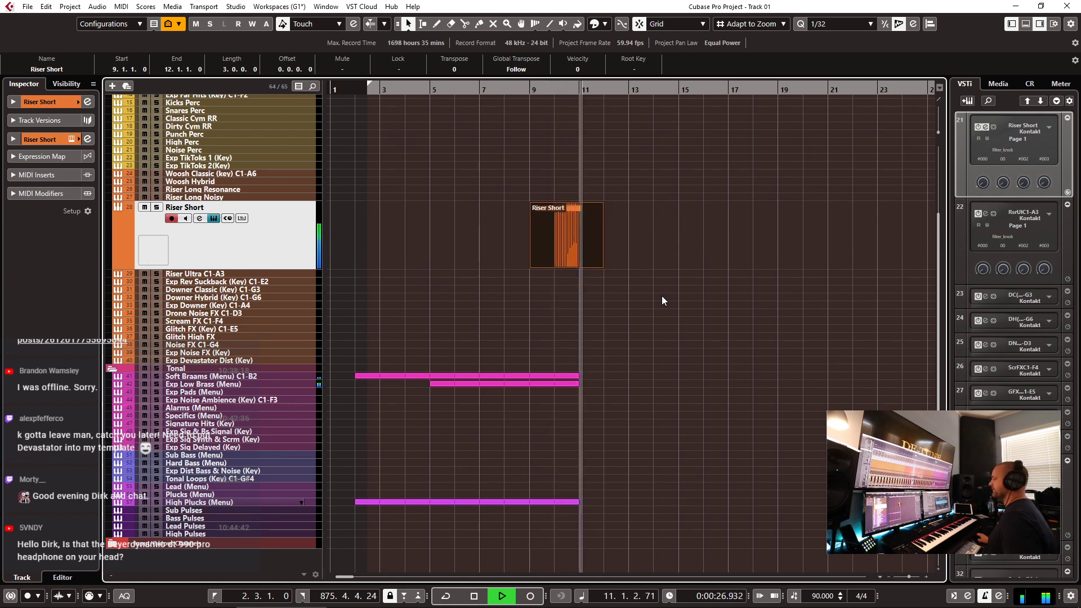
key(space)
- Create an empty MIDI part on the Classic Hits C1-E8 track from bar 10 to bar 13
click(578, 92)
scroll(642, 187, up, 4)
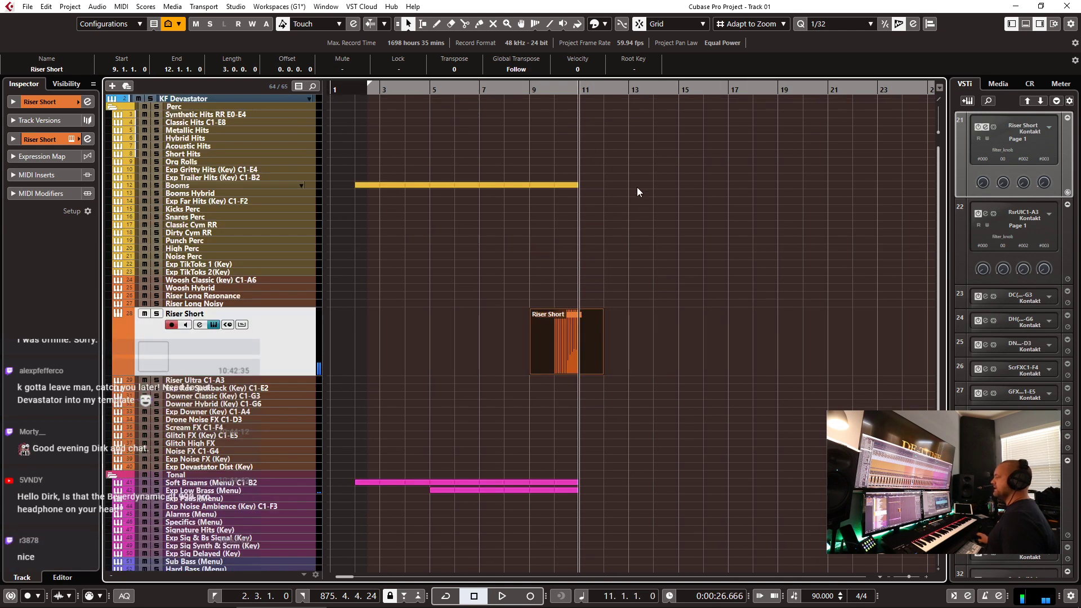
click(226, 123)
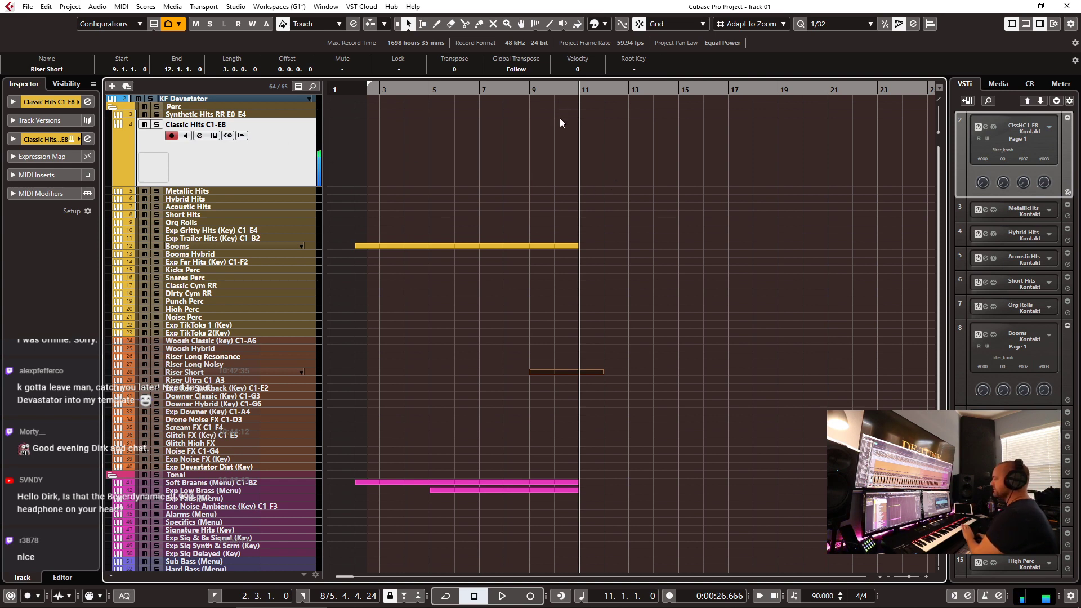
drag(564, 134, 630, 127)
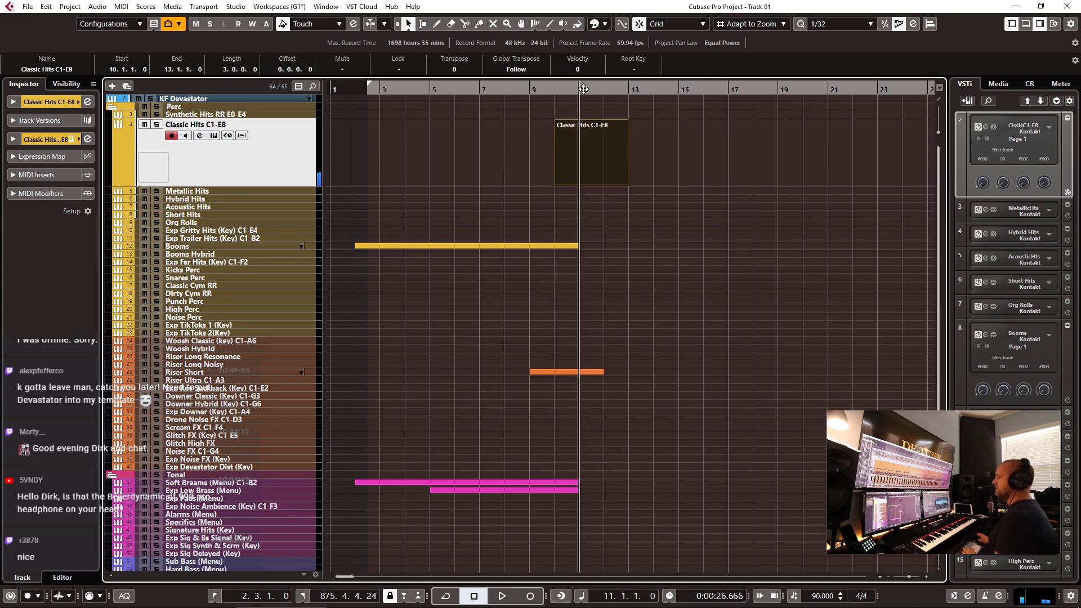
- Draw an E3 note in the Classic Hits part from 10.4.2 to 11.4.3.60 with a velocity of 127
key(Return)
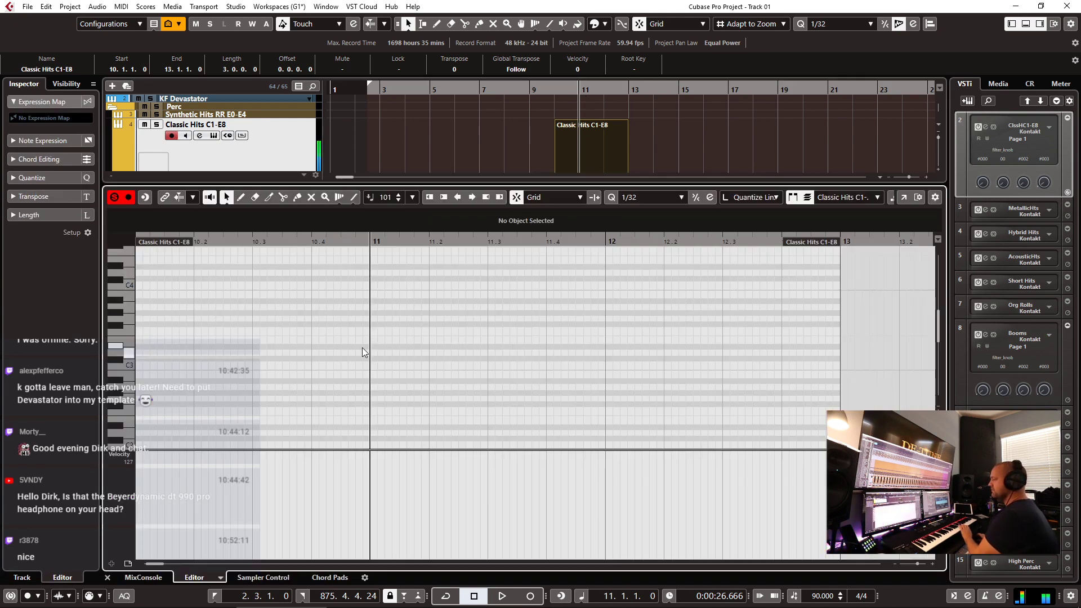
drag(332, 340, 588, 332)
drag(442, 466, 328, 454)
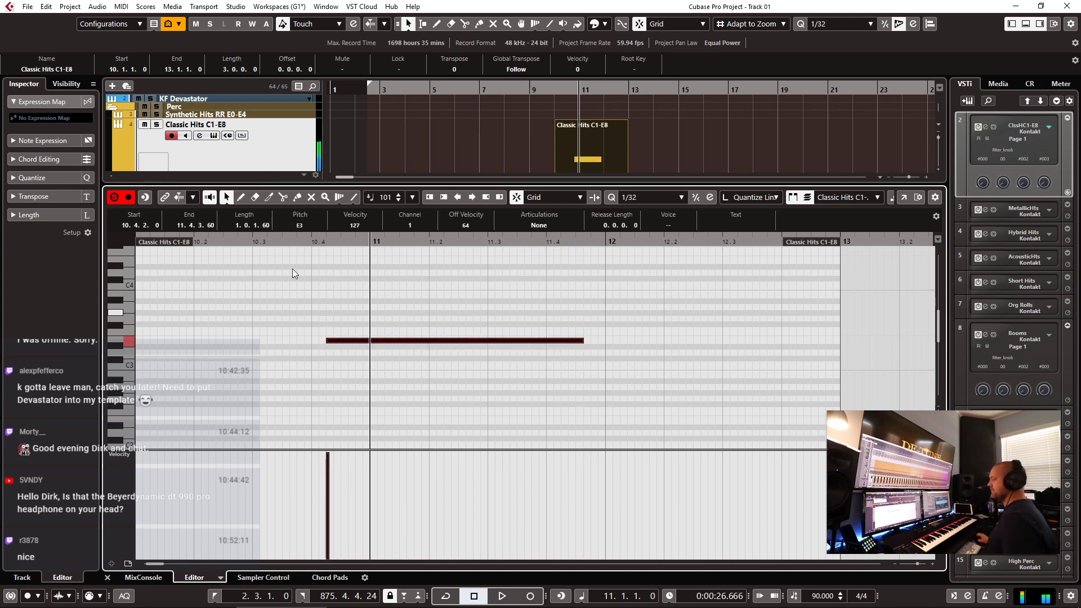
- Play the hit from 10.3 and trim the start of the E3 note to 10.4.3
click(250, 245)
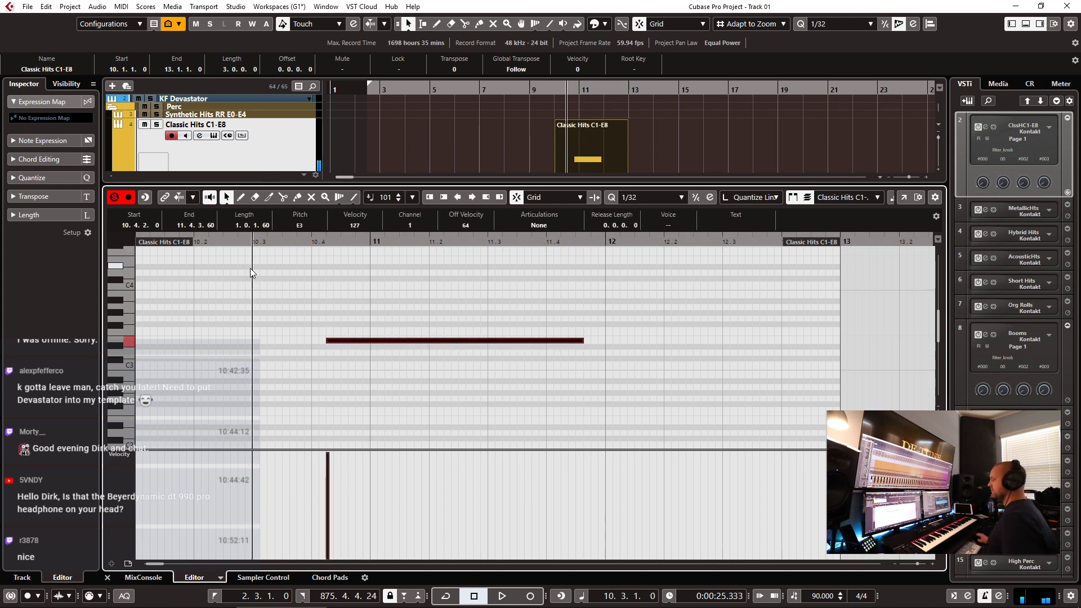
key(space)
key(space)
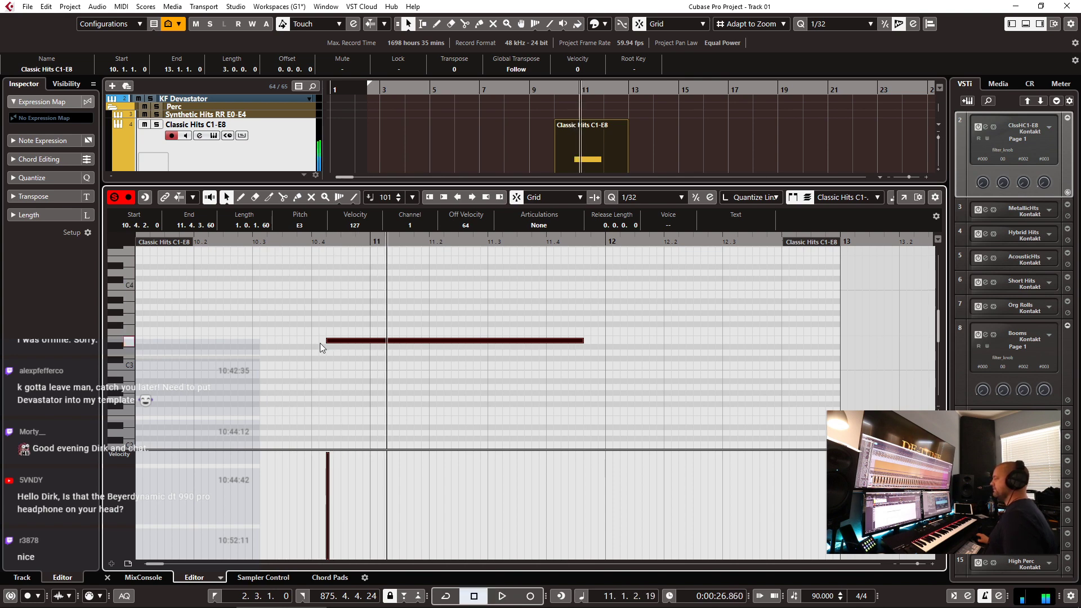
drag(331, 342, 341, 342)
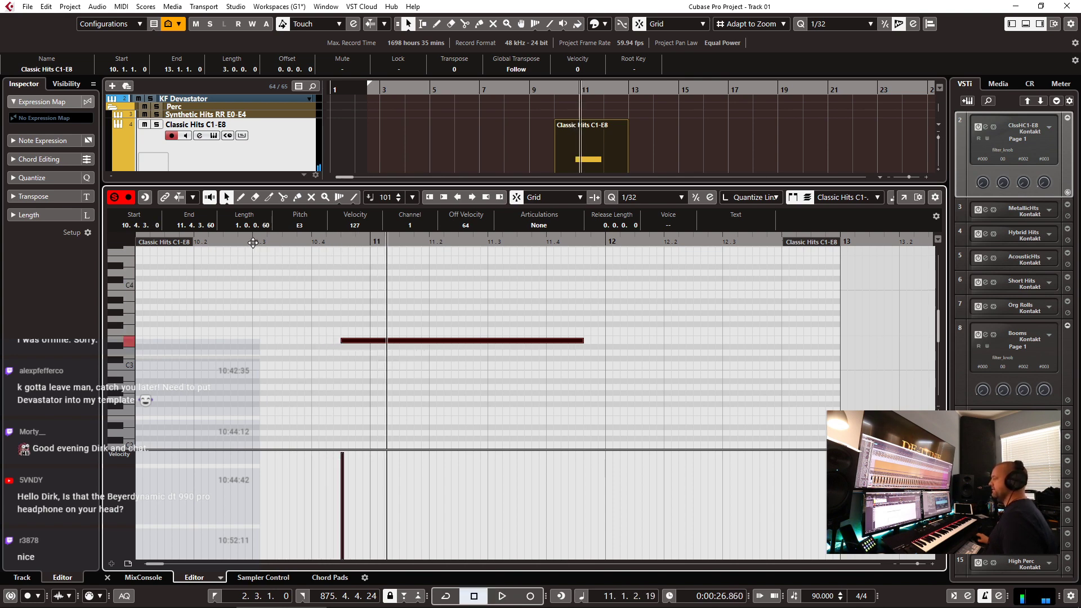
- Audition the hit from bar 10 and extend the end of the E3 note to 12.2.3.60
drag(256, 243, 291, 315)
key(space)
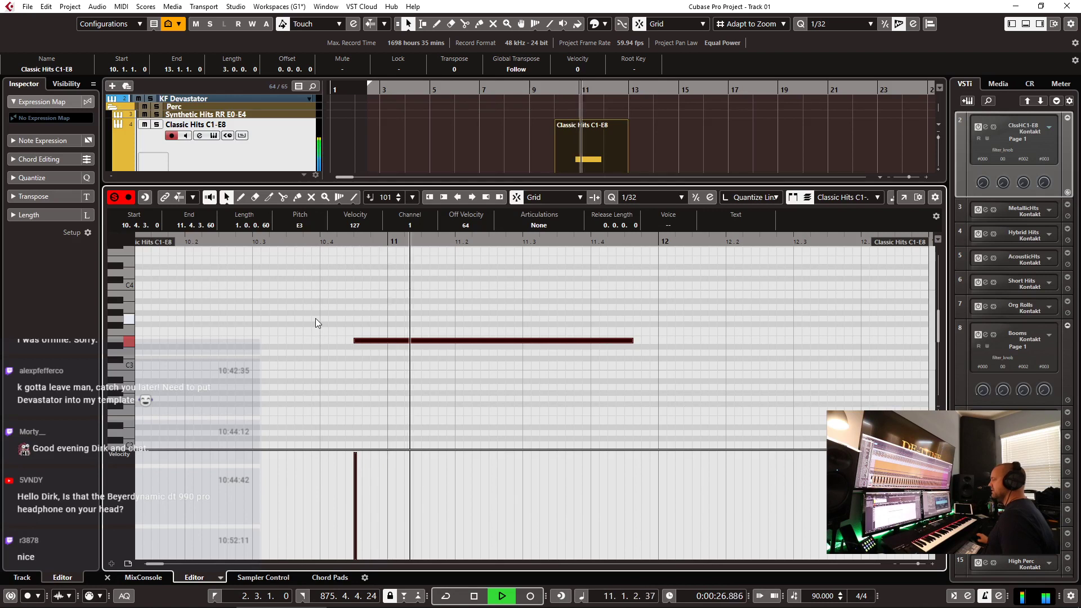
key(space)
click(189, 243)
key(space)
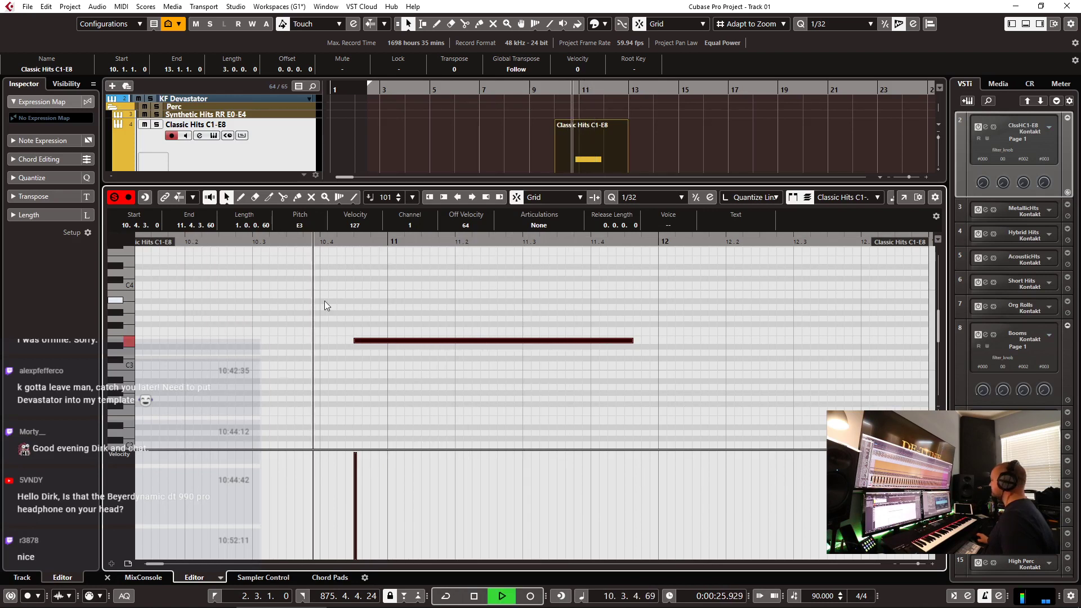
drag(633, 341, 768, 365)
key(space)
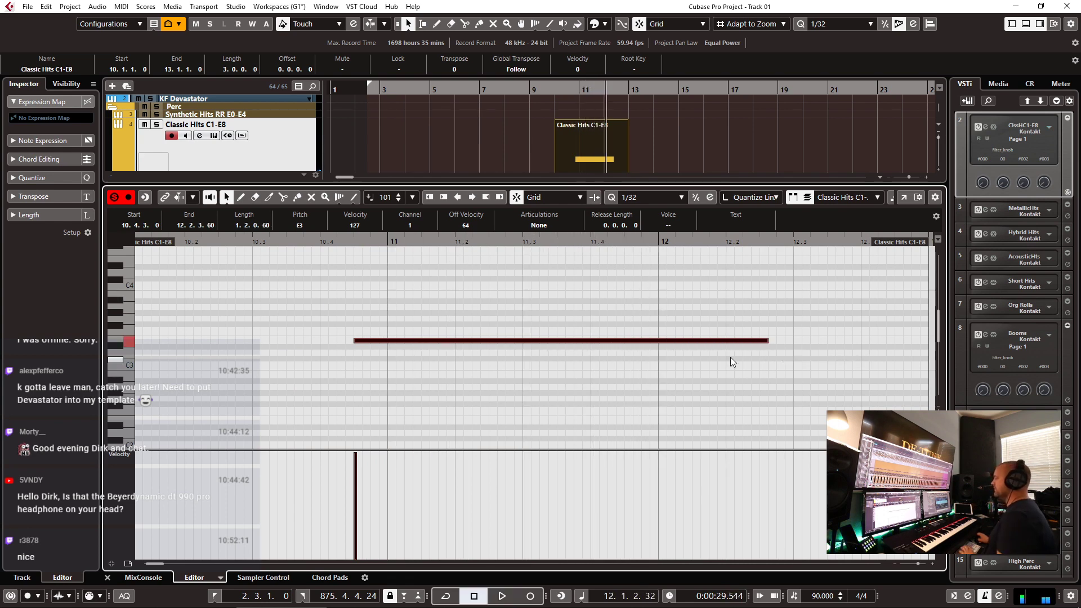
- Close the Classic Hits part and play the whole arrangement from 2.3 to past bar 11
key(Return)
click(533, 92)
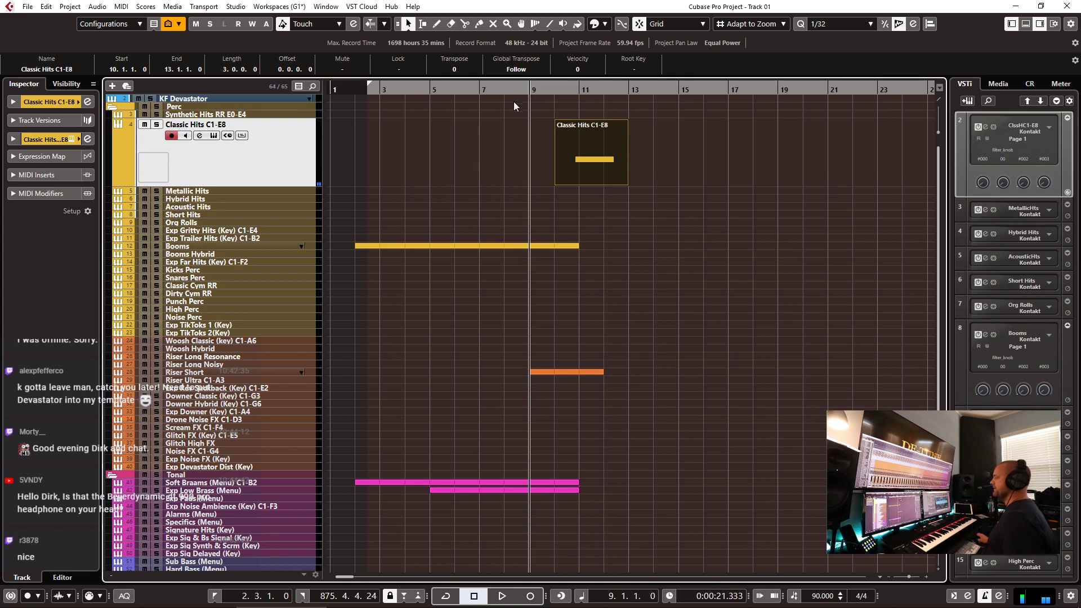
key(KP_1)
key(space)
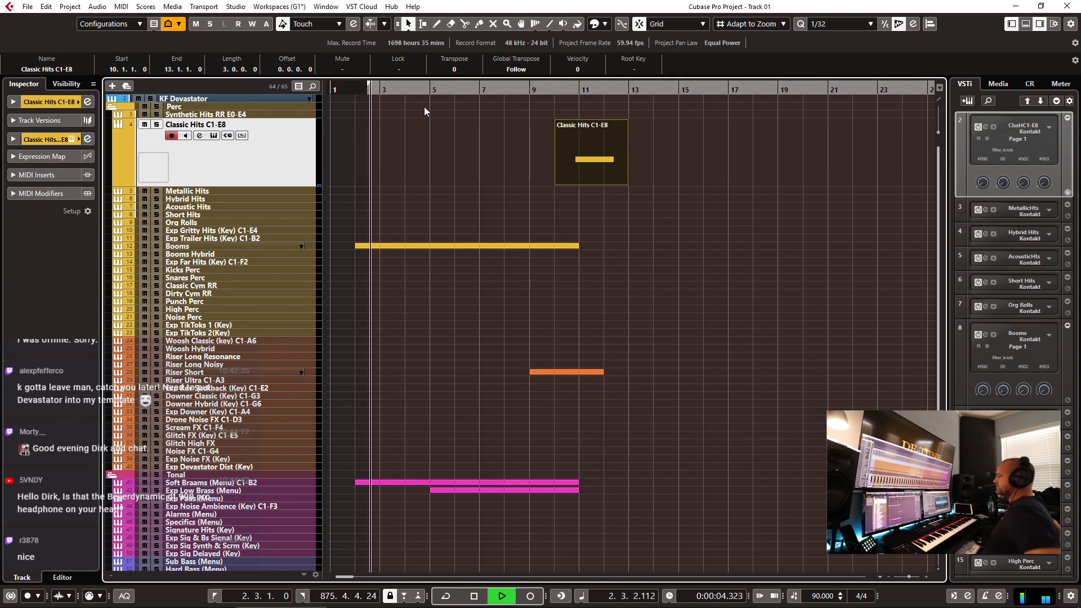
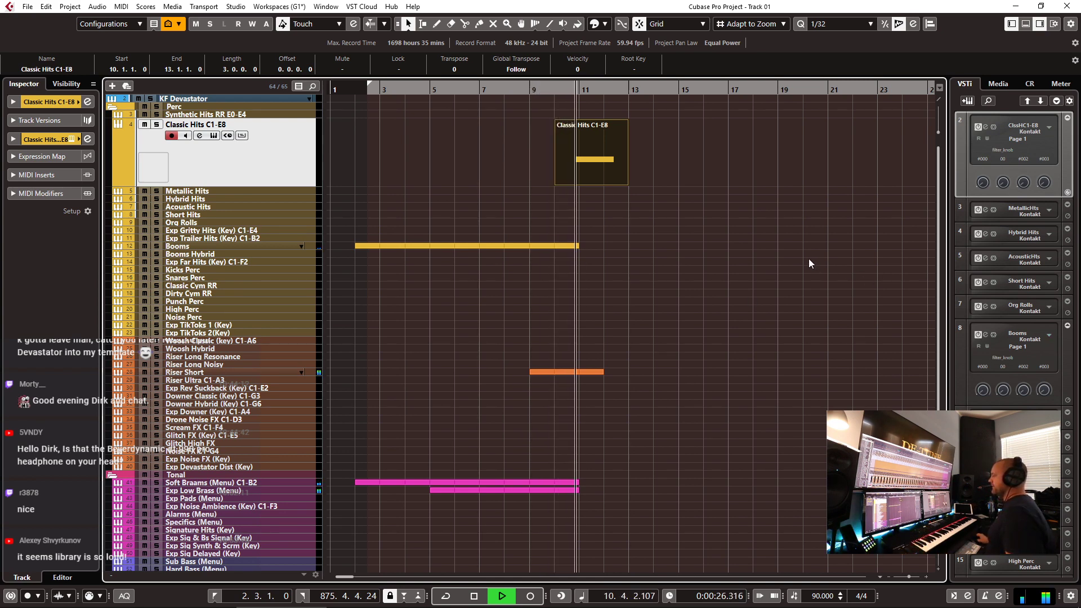
key(space)
- Select all modulation pulses in the Riser Short part and shift them a 1/32 later to start at 10.1.1.60
double_click(560, 372)
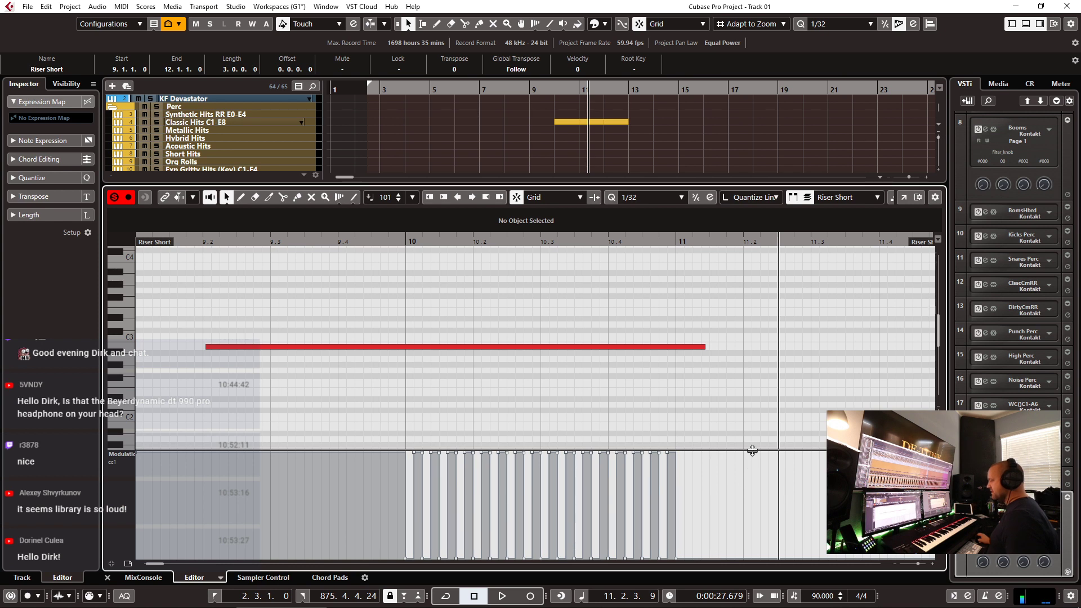
drag(750, 453, 346, 559)
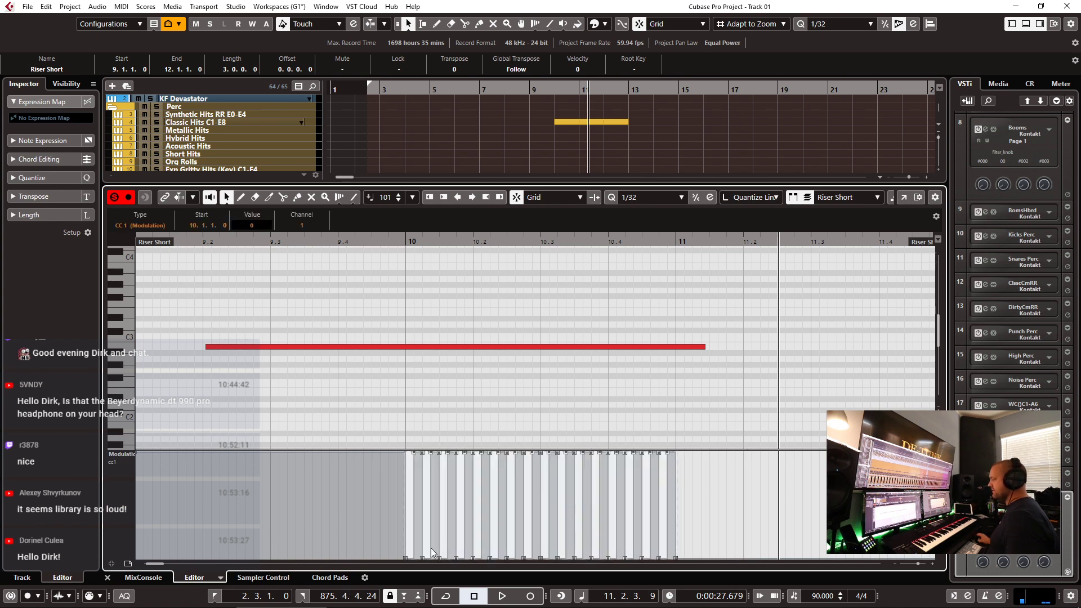
ctrl+scroll(455, 511, up, 3)
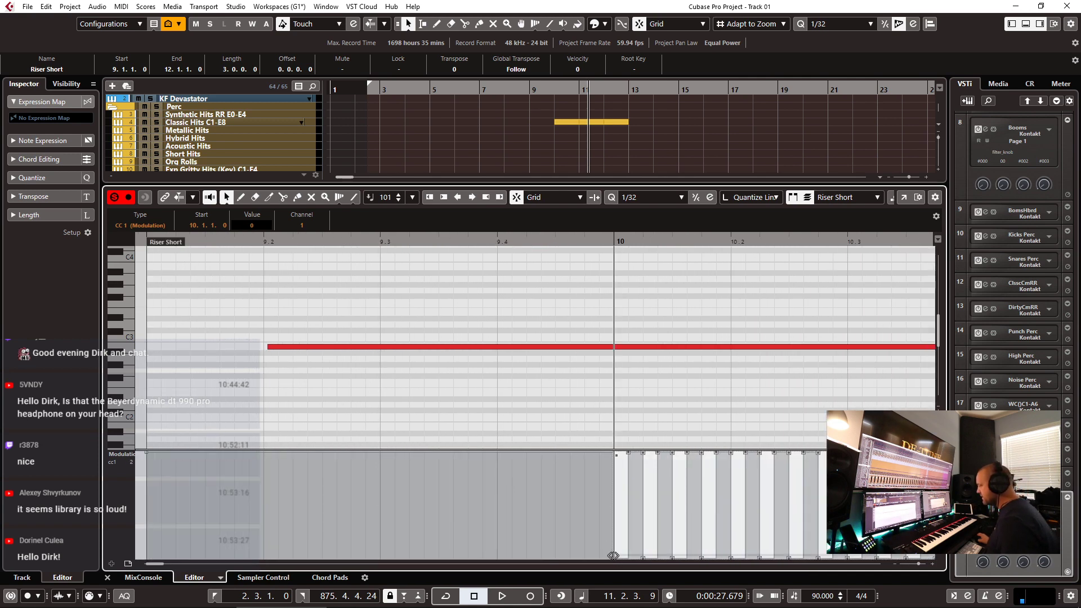
drag(628, 244, 628, 286)
key(ctrl+e)
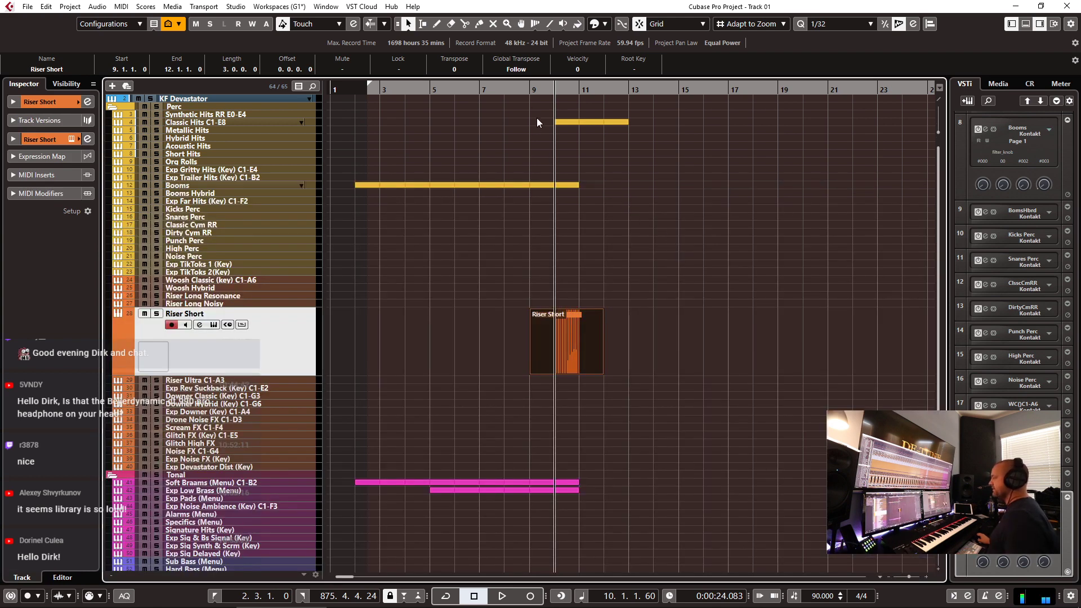
- Play the arrangement from bar 9 to past bar 11 to check the shifted riser pulses
click(532, 90)
key(space)
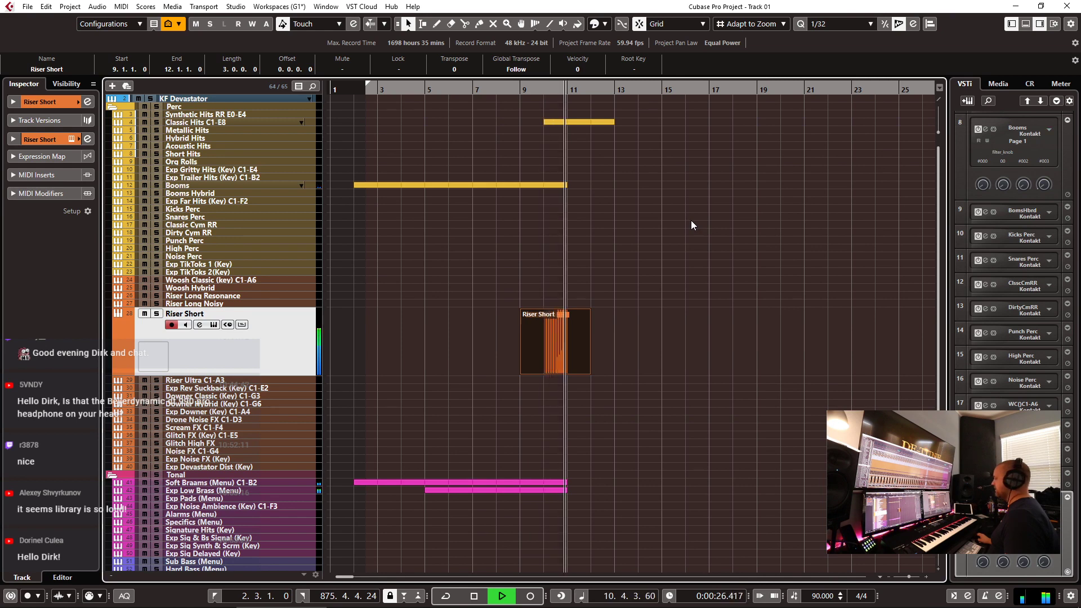
key(space)
click(564, 336)
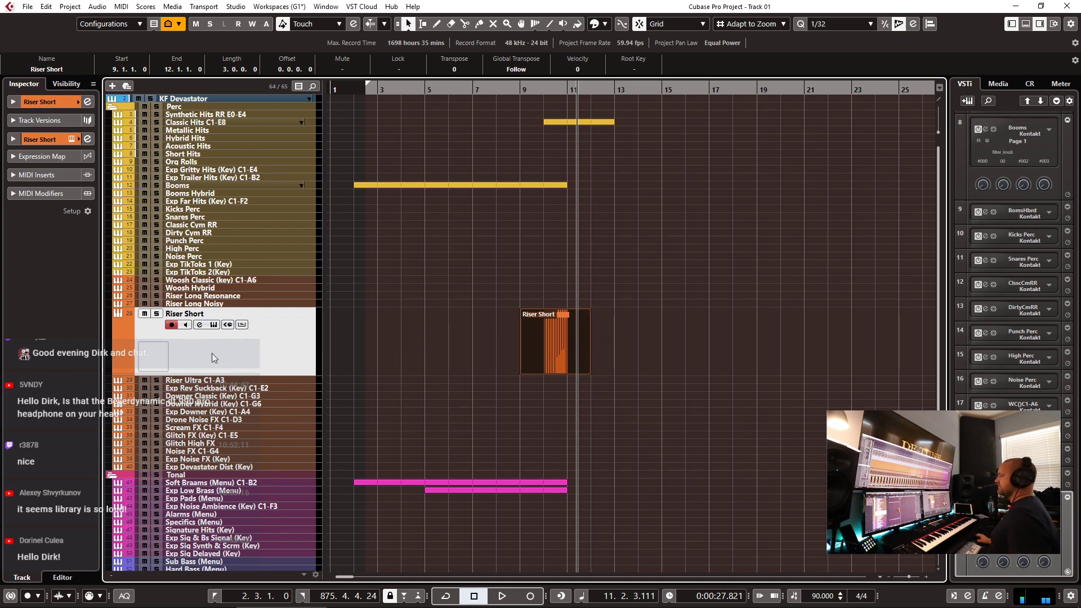
click(635, 342)
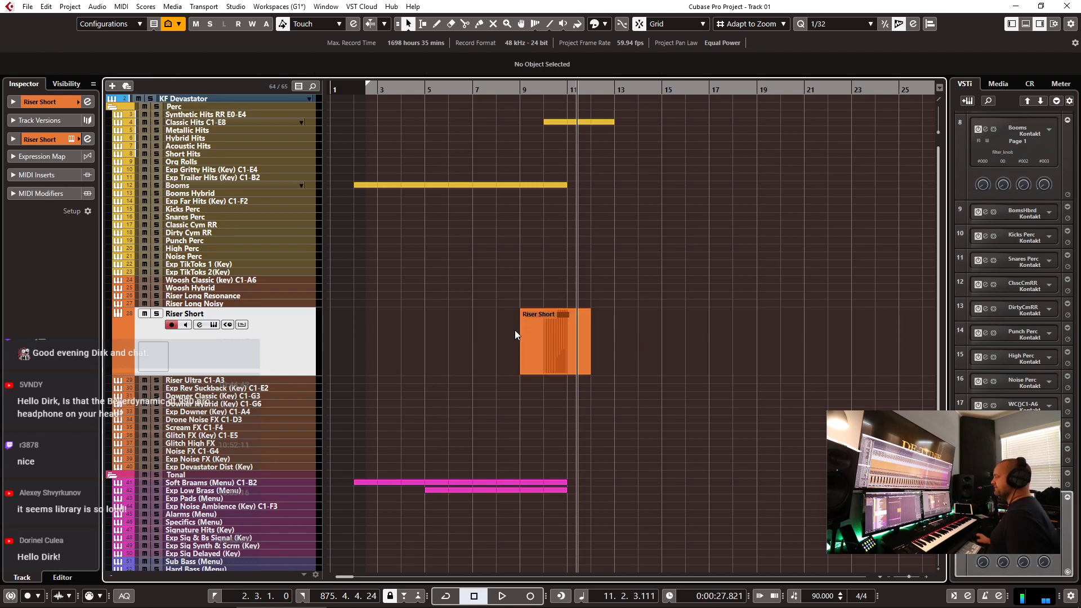
- Show CC 7 (Main Volume) for the Riser Short part and draw a level of 83 near its start
double_click(546, 331)
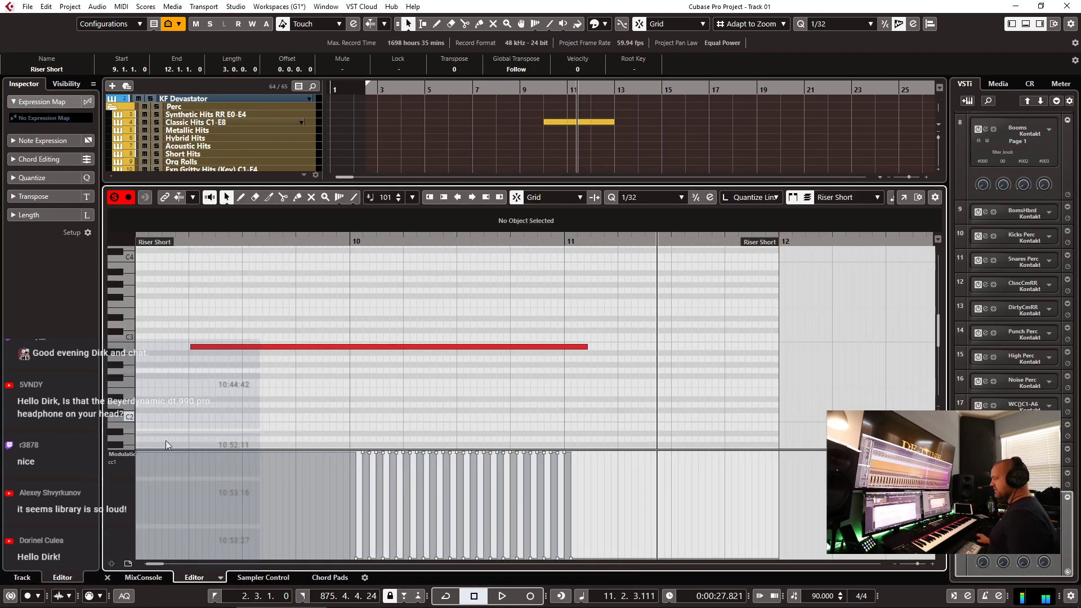
click(120, 464)
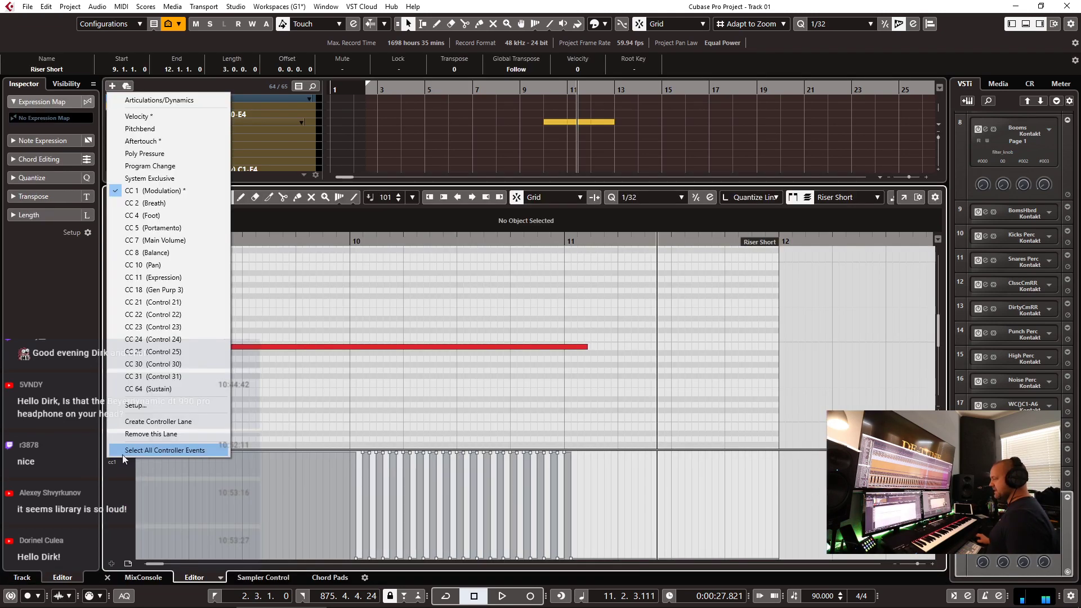
click(160, 240)
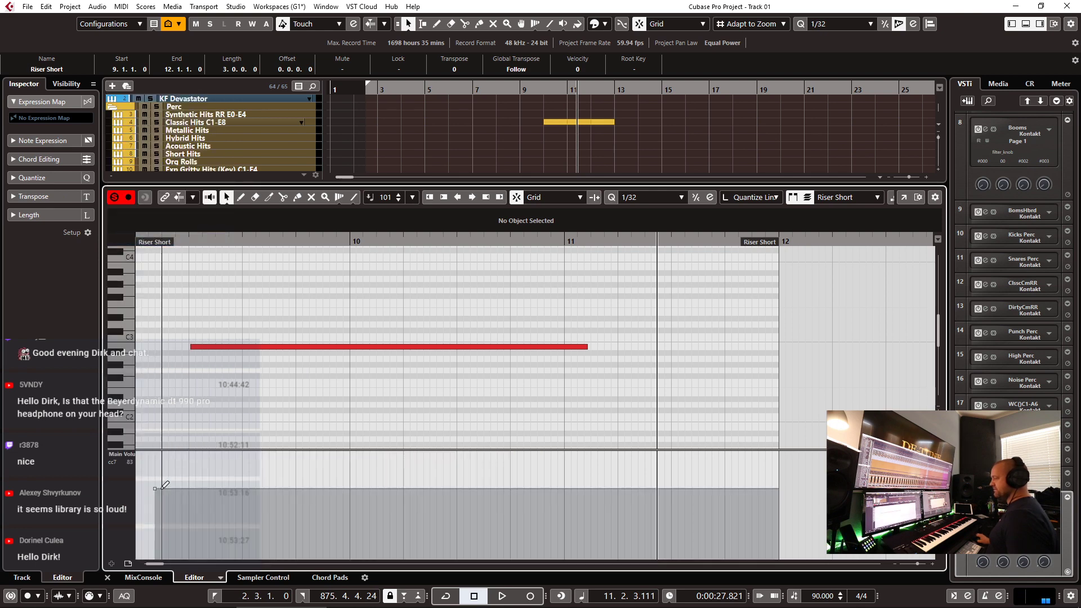
- Play the arrangement from bar 9 to hear the riser at its reduced main volume
key(ctrl+e)
click(518, 87)
key(space)
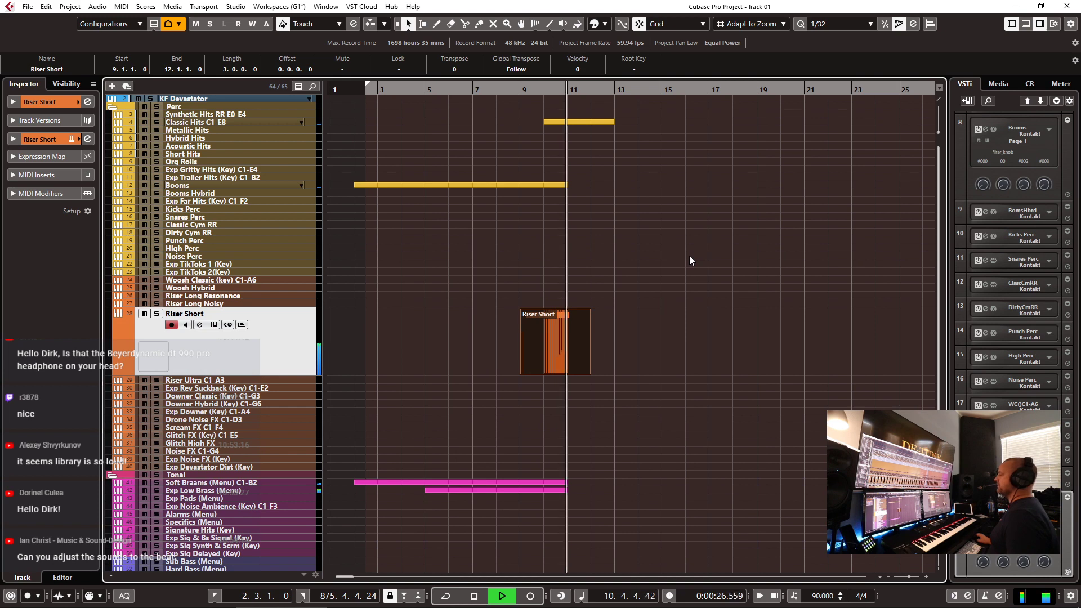
key(space)
- Draw a rising main volume line across the riser from about 83 near bar 9 to about 104 at bar 11
double_click(545, 329)
right_click(350, 428)
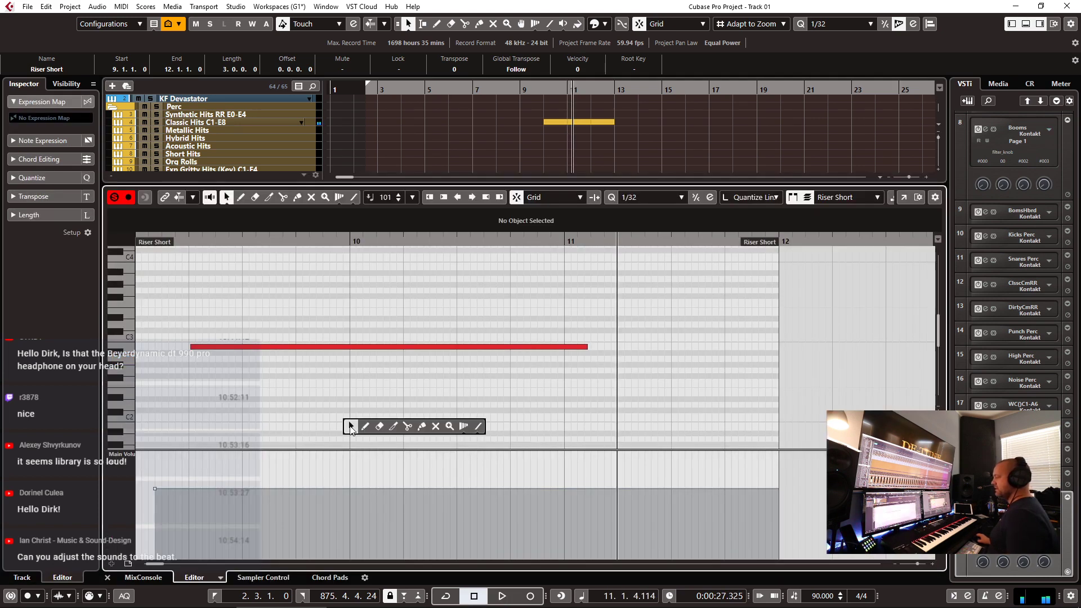
click(480, 426)
drag(155, 489, 567, 471)
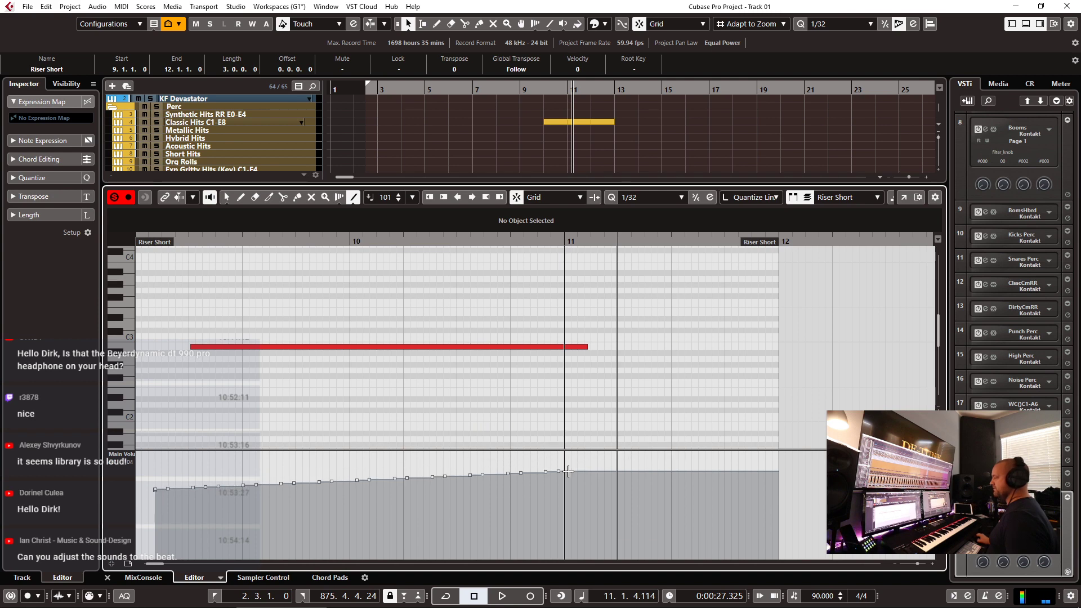
- Close the riser's part and play from bar 9 to past bar 11 to hear the volume ramp
key(ctrl+alt+e)
click(520, 90)
key(space)
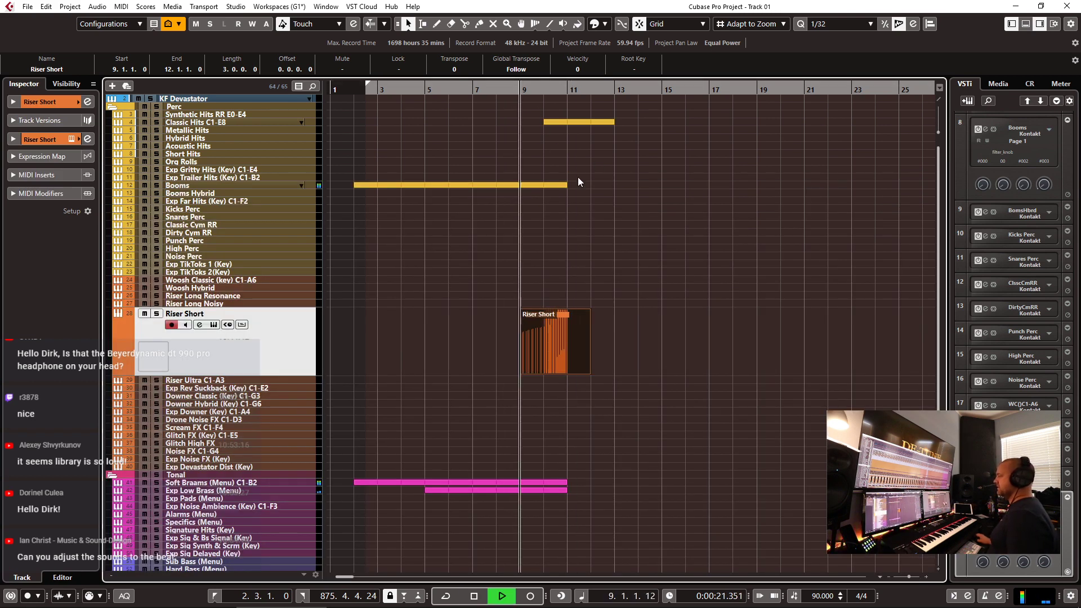
right_click(707, 330)
key(Escape)
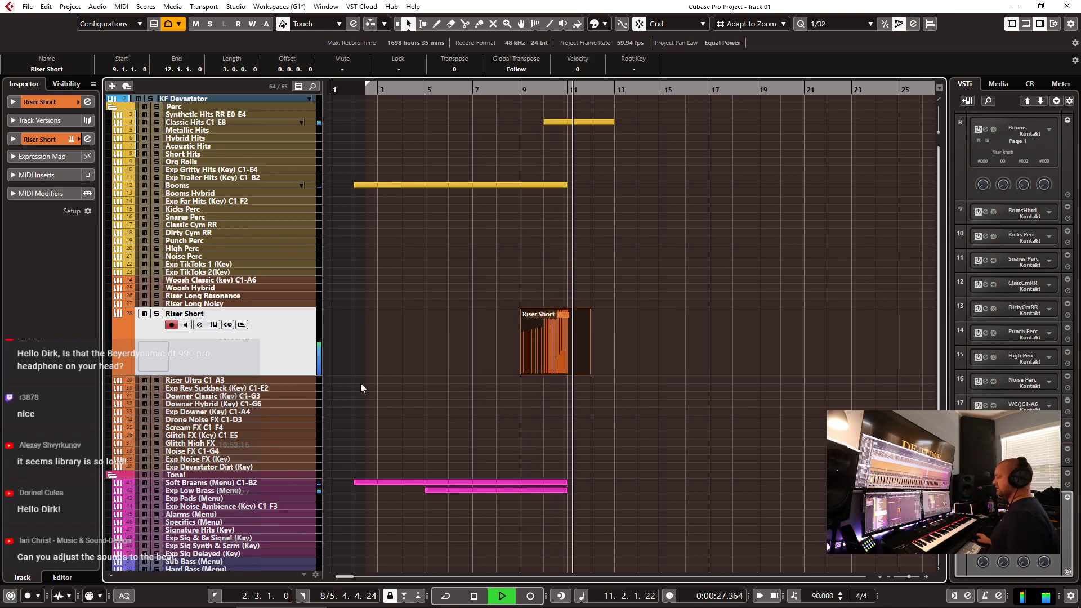
key(space)
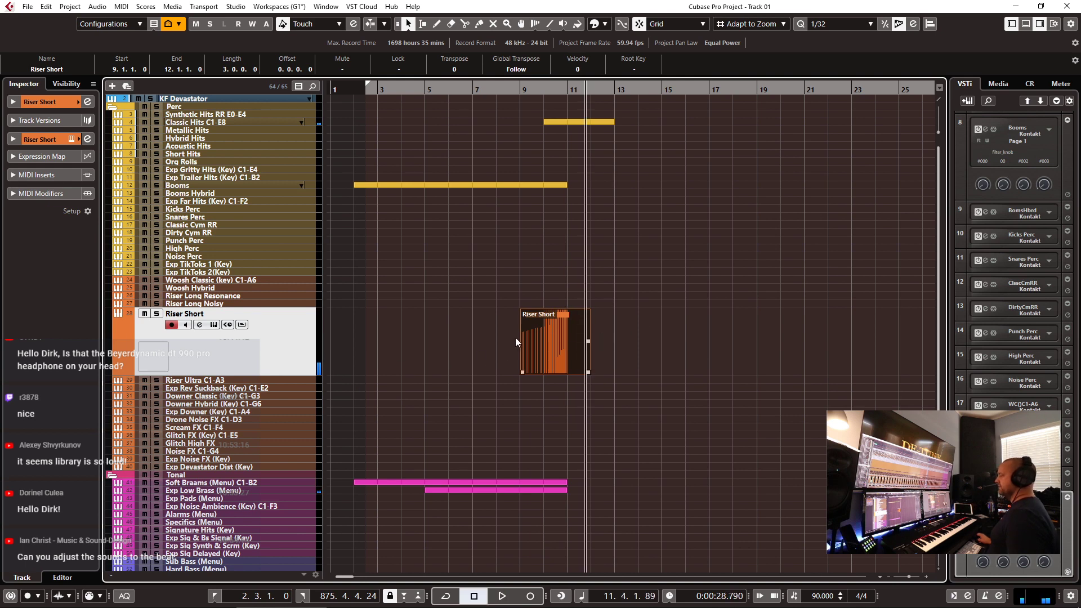
- Return to the start position and inspect the main page of the Sub Bass (Menu) track's Kontakt instrument
key(KP_0)
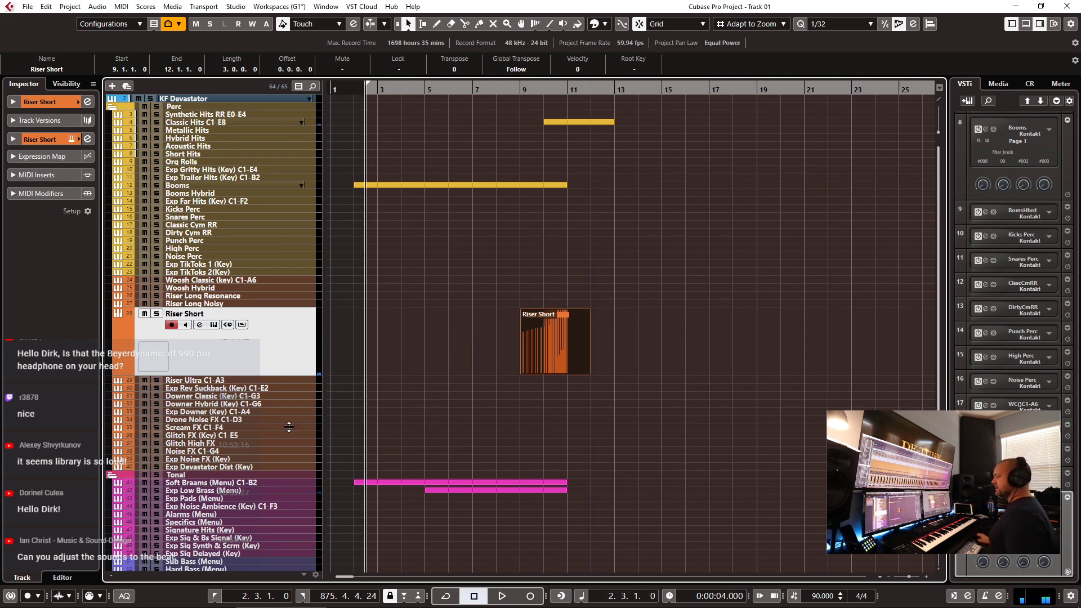
scroll(491, 425, down, 4)
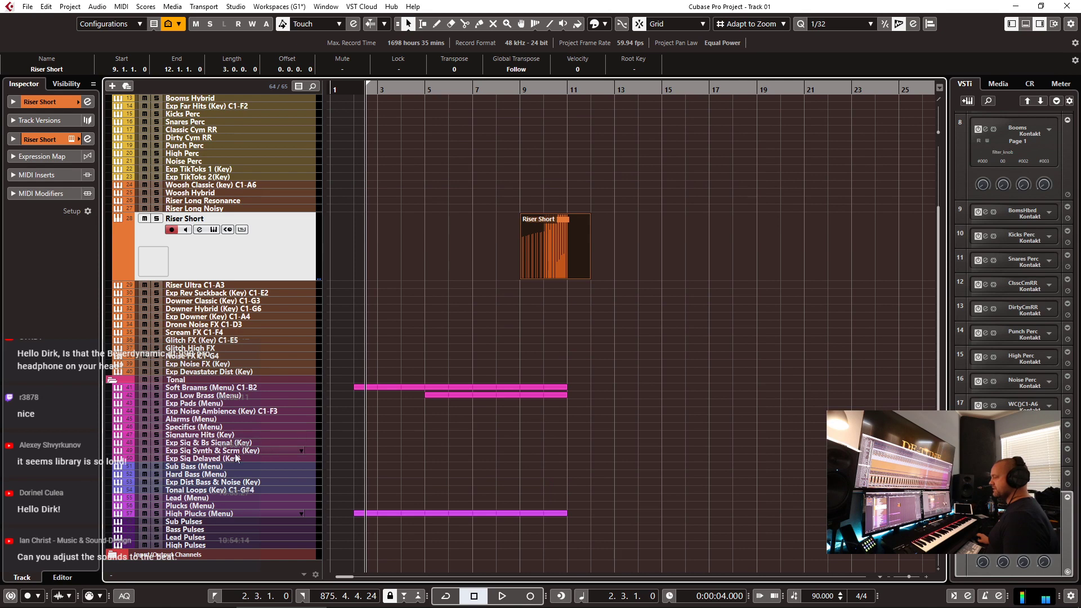
click(244, 468)
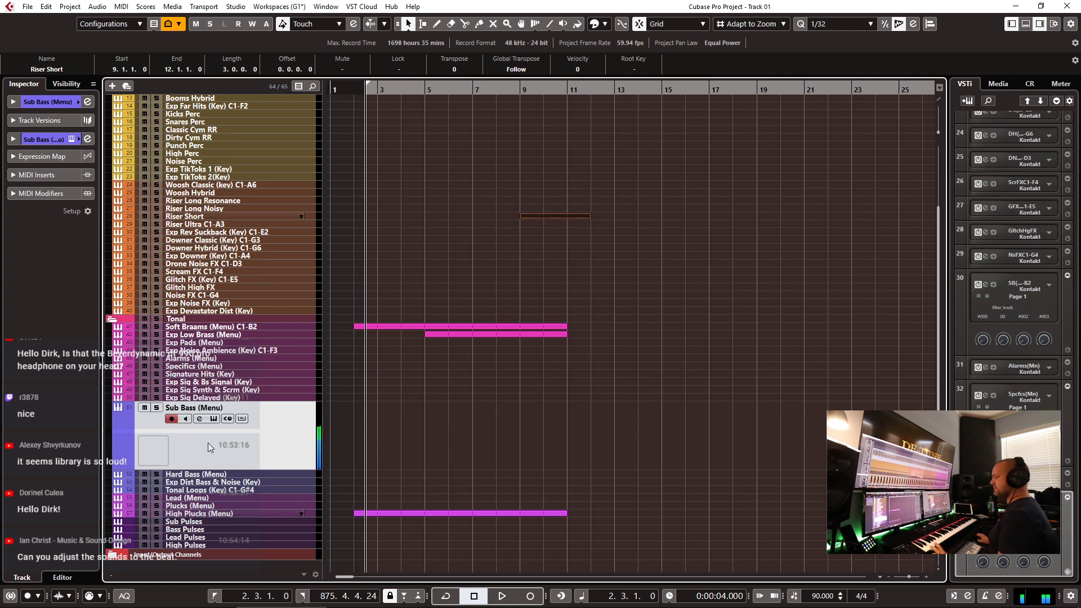
click(213, 419)
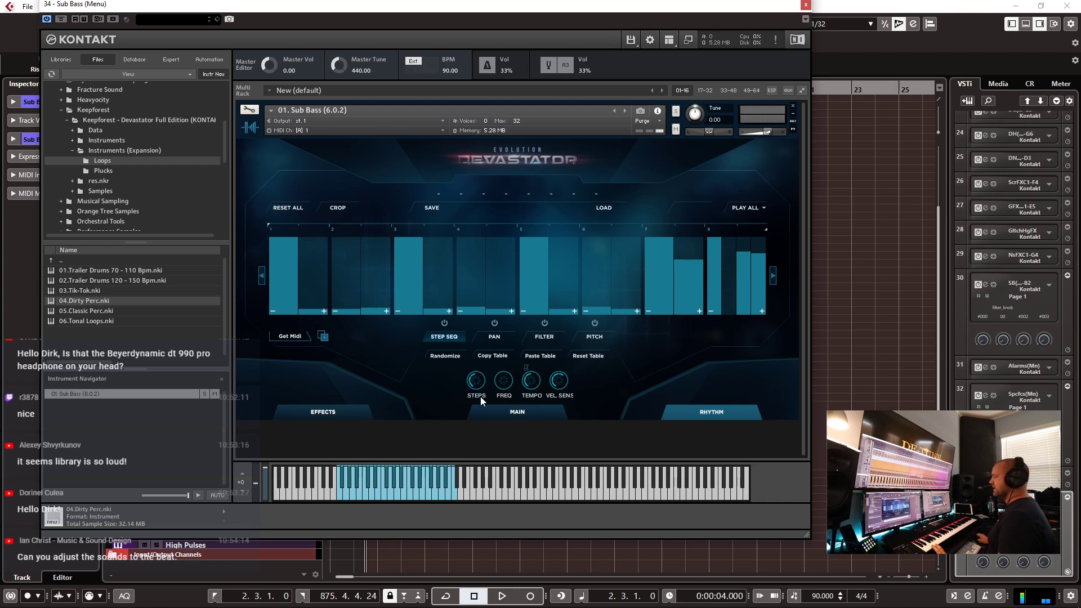
click(516, 413)
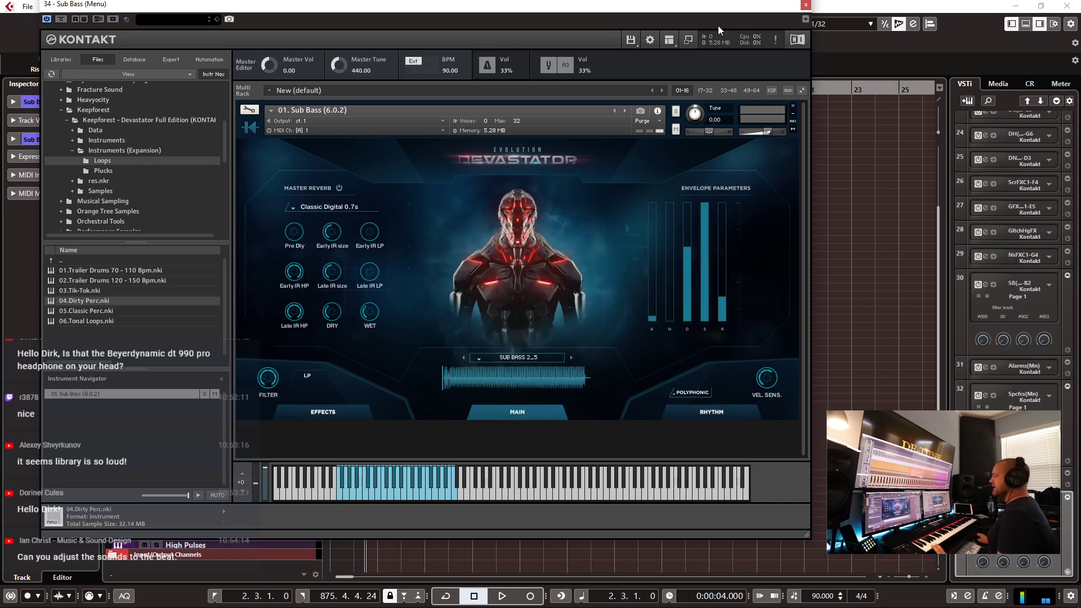
click(805, 7)
right_click(269, 434)
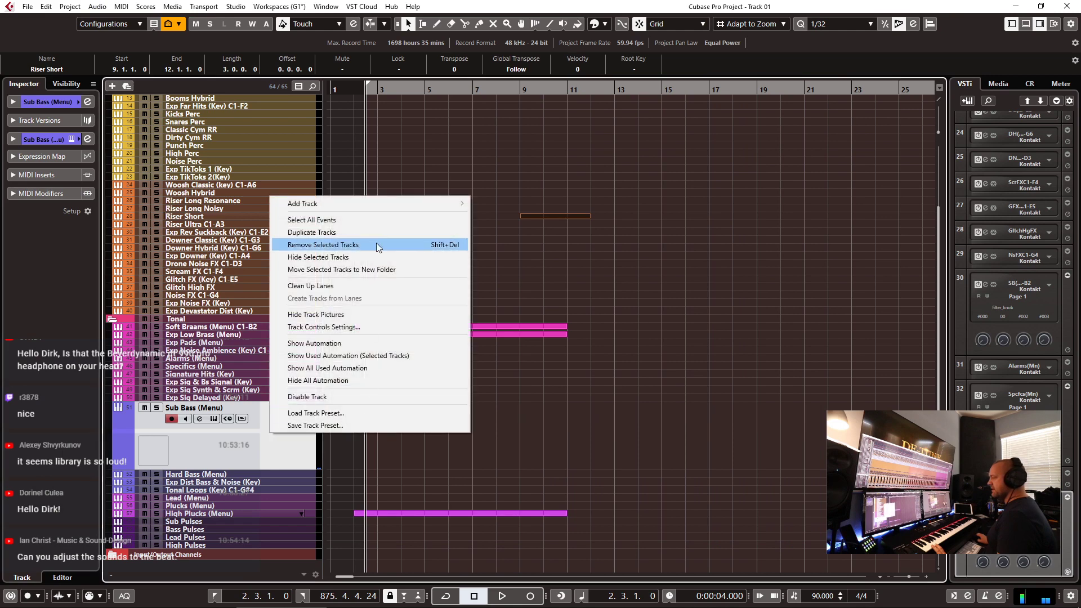
click(371, 236)
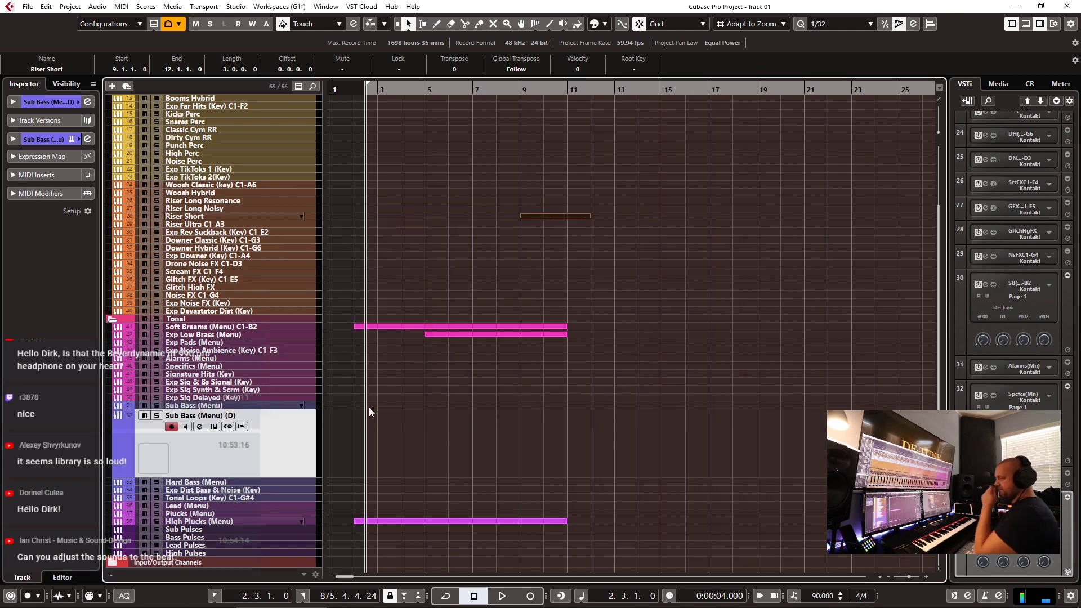
drag(238, 438, 238, 522)
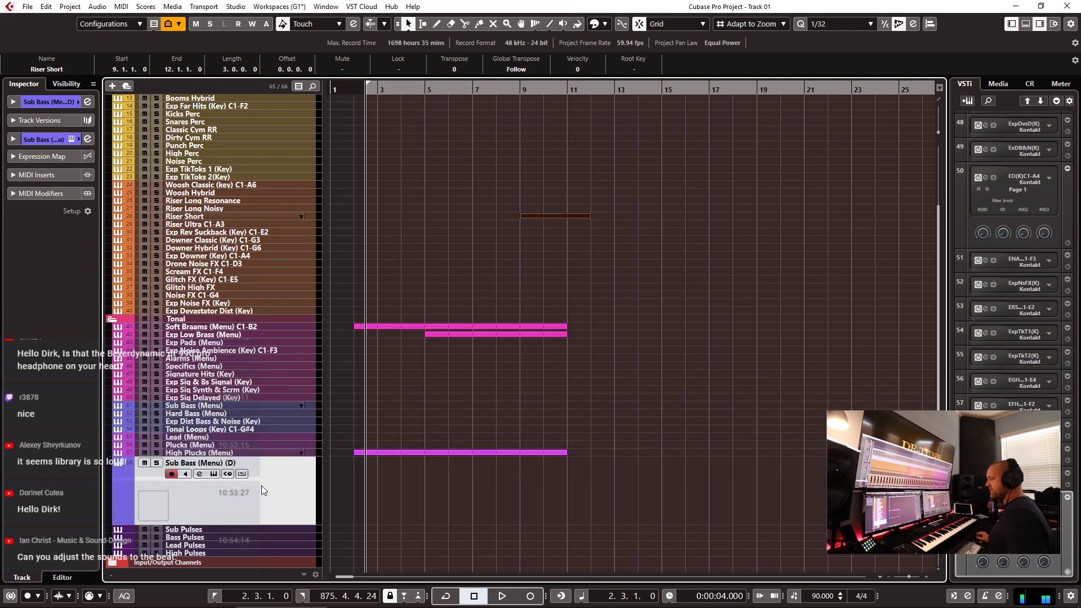
key(Delete)
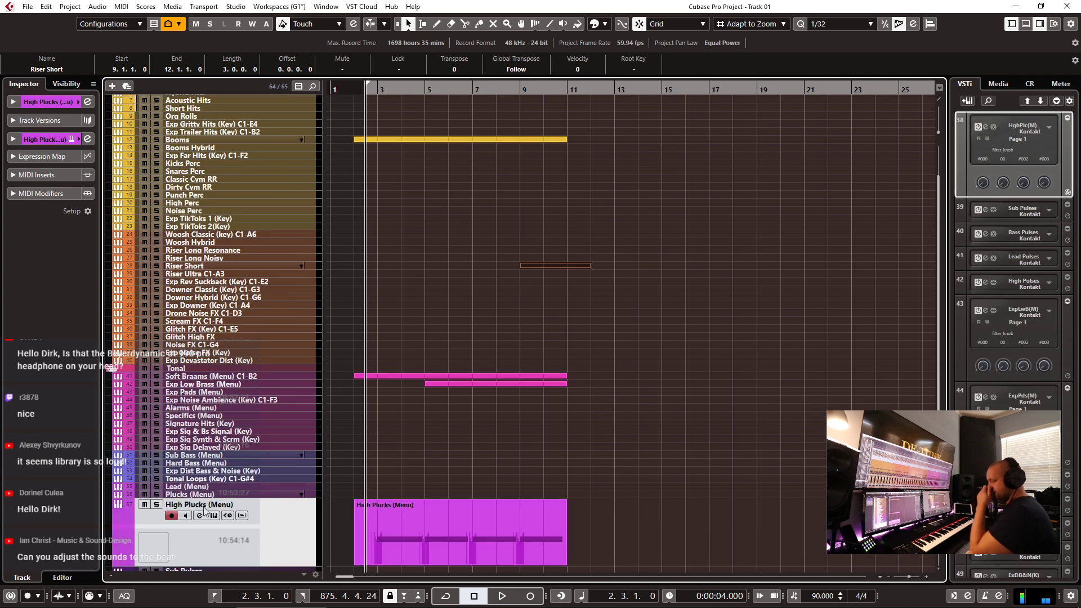
- Select the Bass Pulses track, open its Kontakt instrument and switch the sound to Bass Pulse 7 01
click(217, 509)
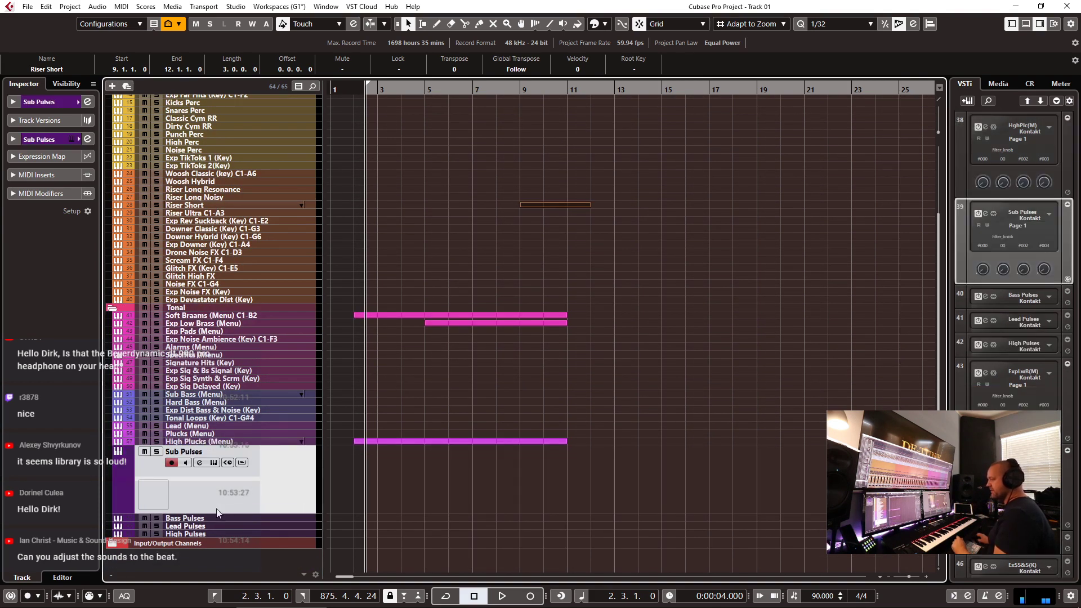
click(220, 520)
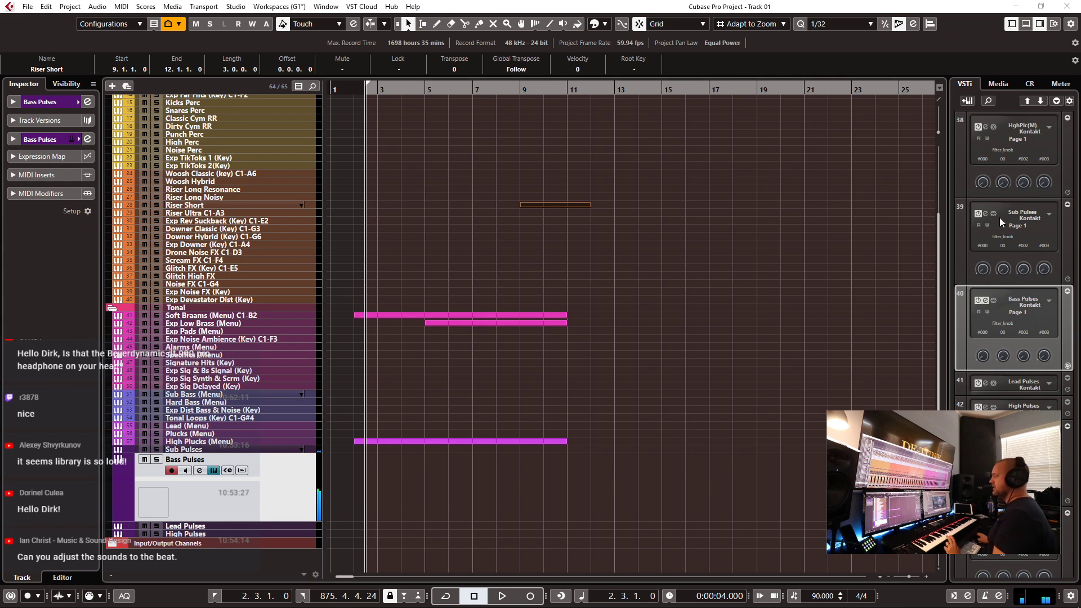
click(214, 470)
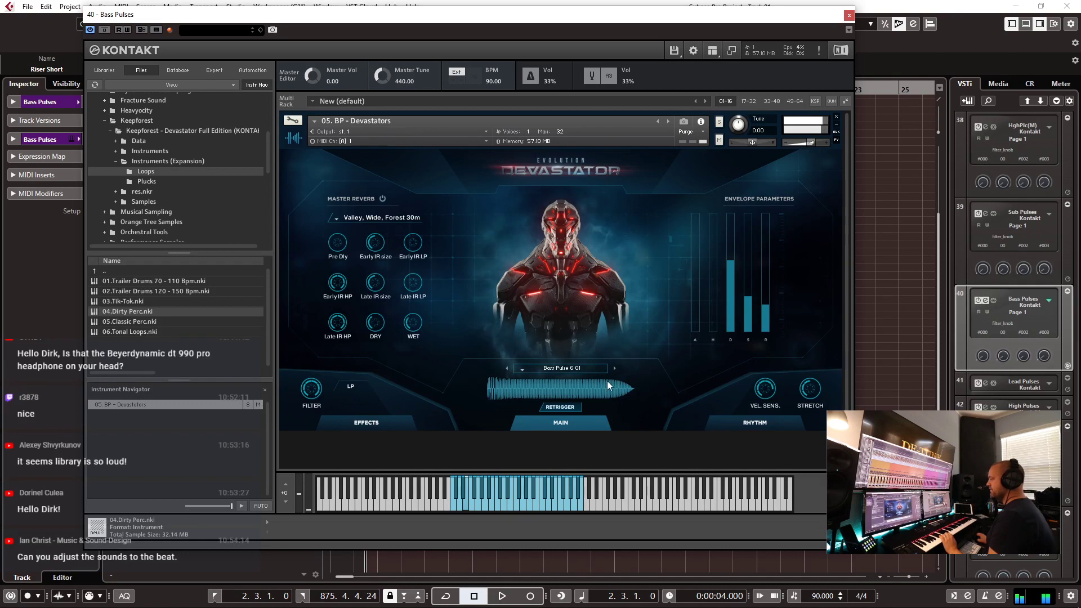
click(615, 368)
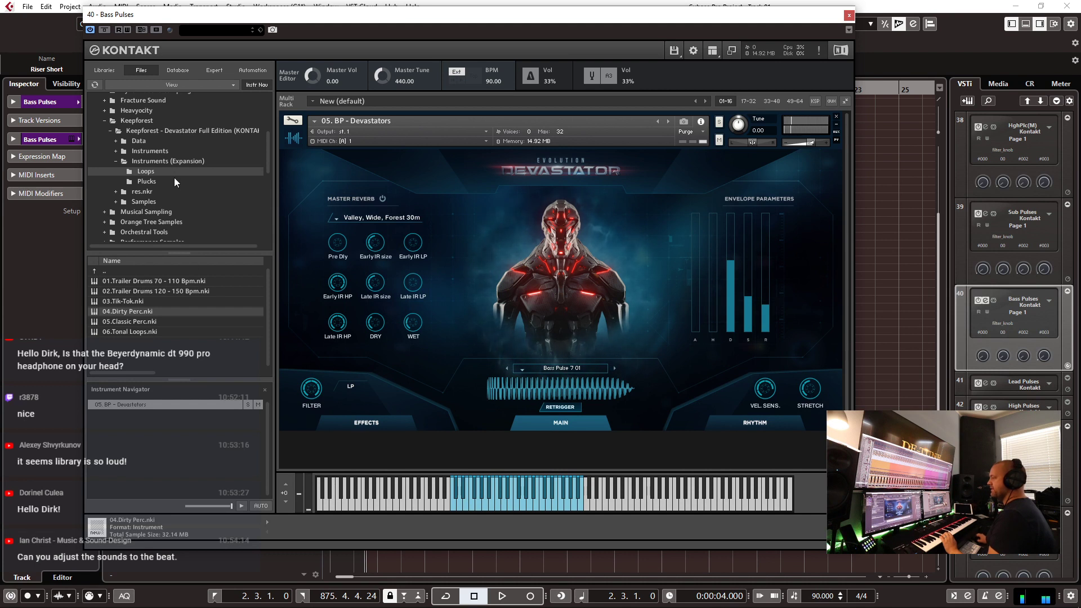
- Replace the instrument with 02. Bass Pulses Menu (6.0.2) from the 06. Trailer Pulses folder and audition sounds up to Bass Pulse 12 01
click(154, 161)
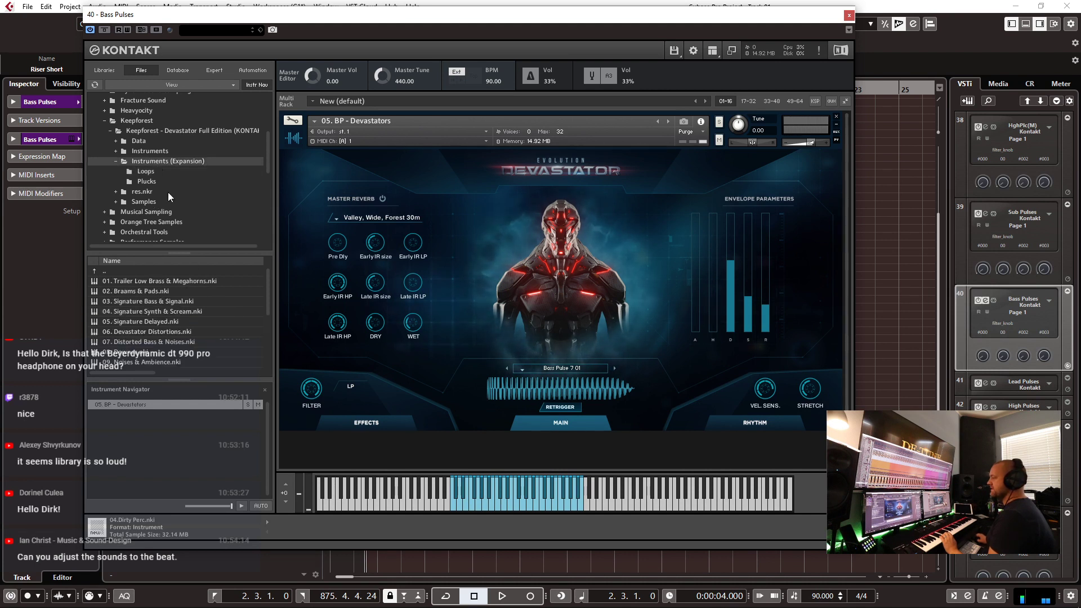
scroll(188, 340, down, 3)
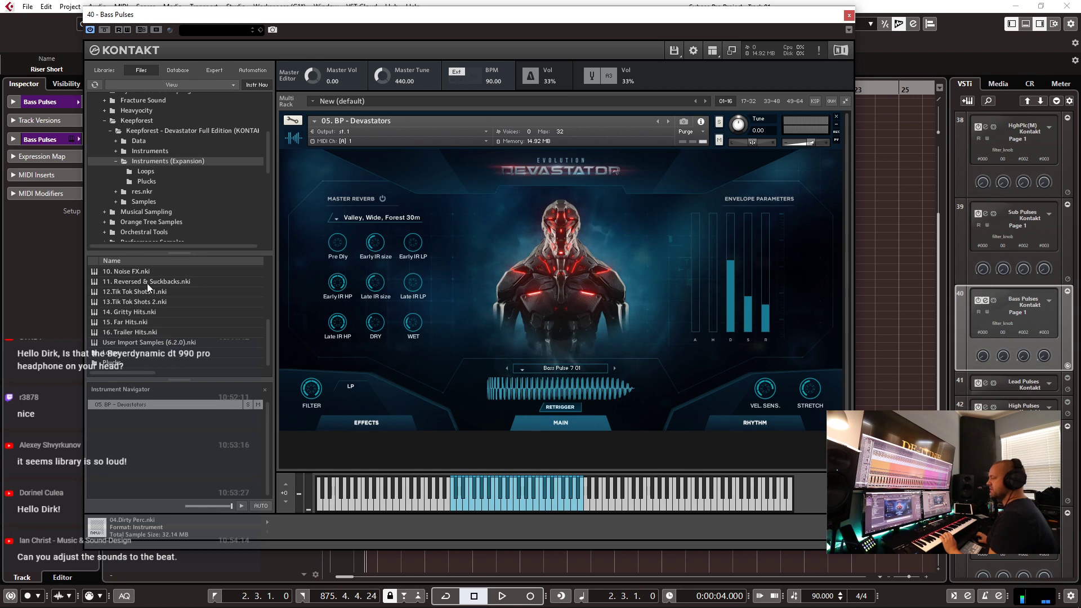
click(150, 152)
double_click(130, 340)
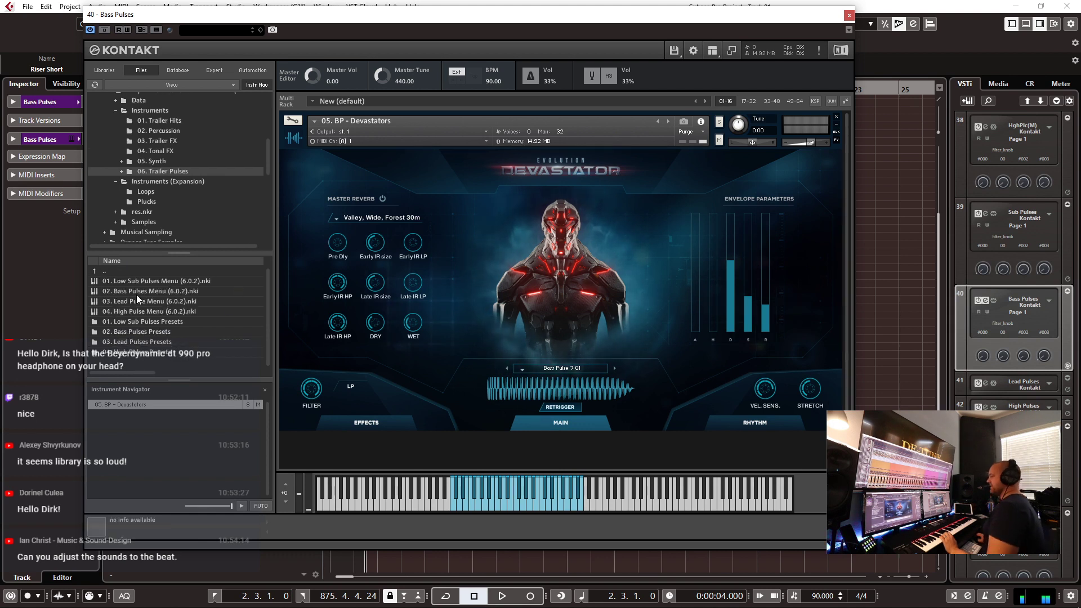
drag(127, 292, 458, 244)
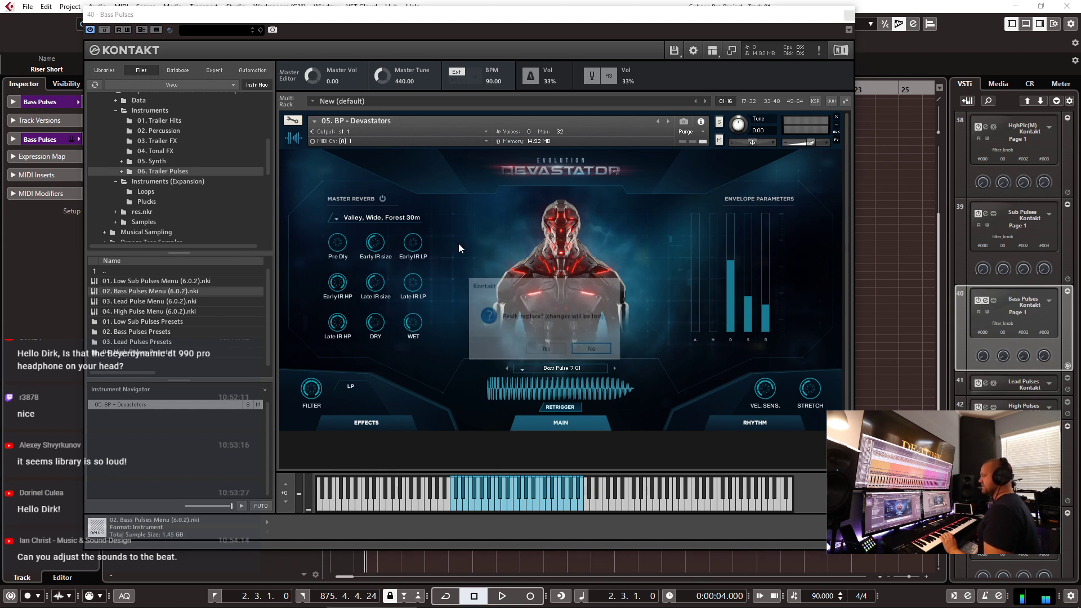
click(547, 350)
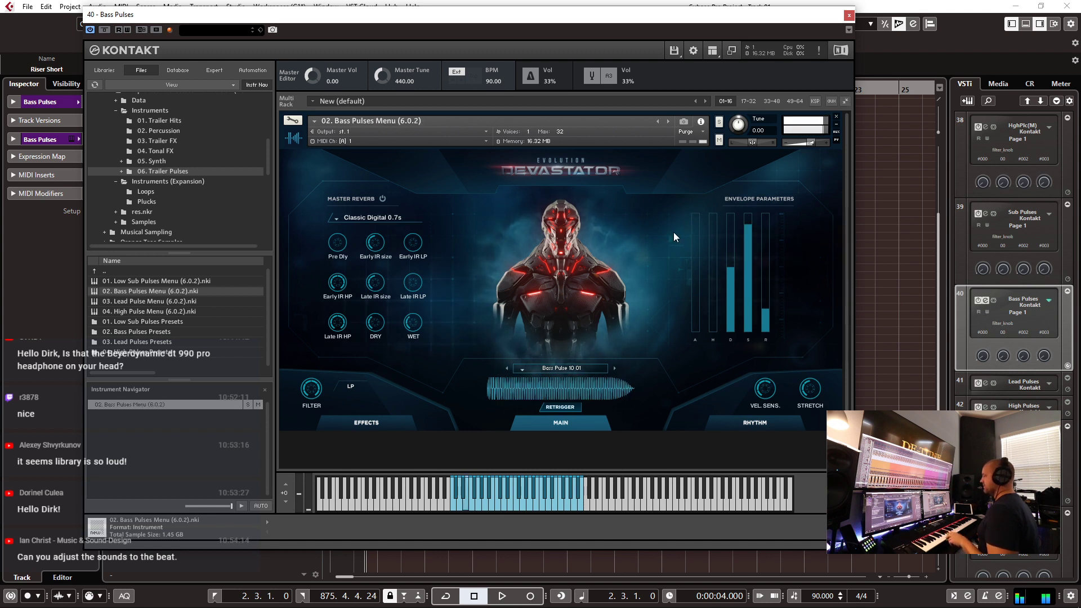
click(615, 369)
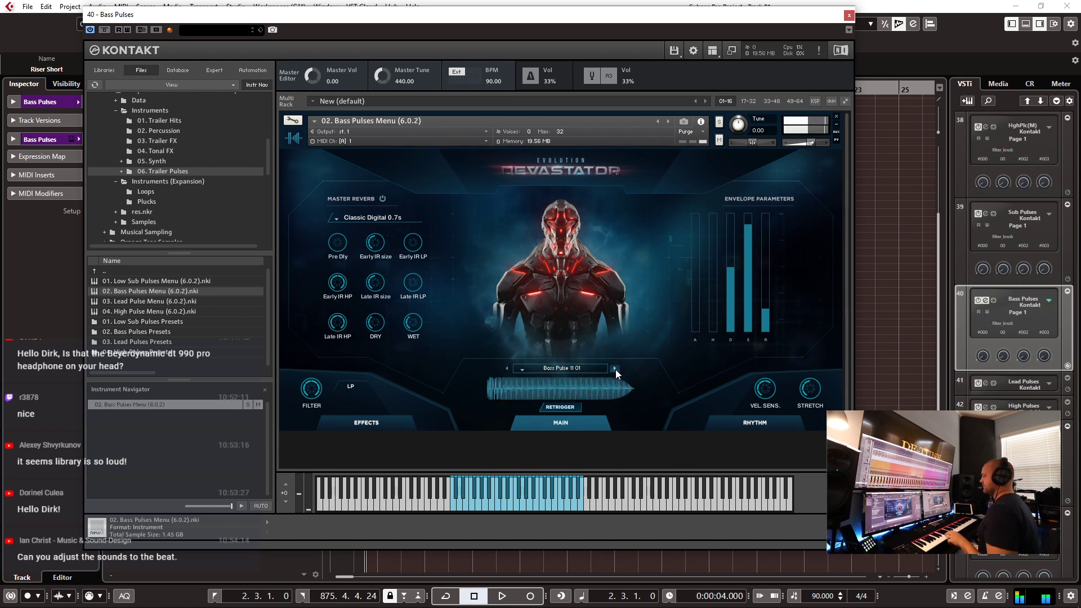
click(615, 369)
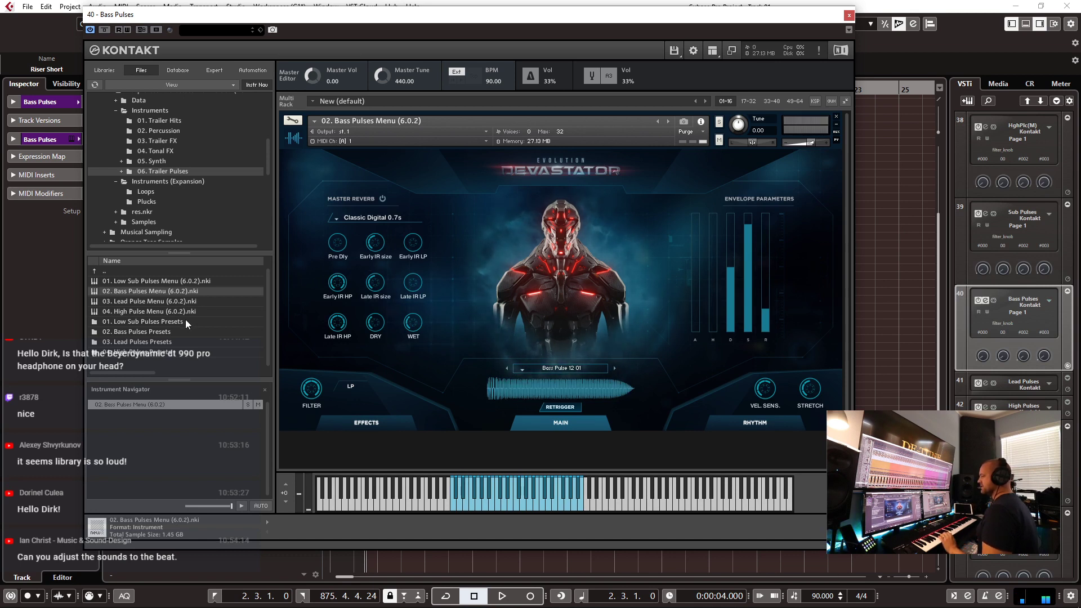
- Load 04. BP - Cybertrack 2 from 02. Bass Pulses Presets in place of the current instrument and advance to preset 06. BP - Terminate
double_click(145, 330)
scroll(177, 319, down, 2)
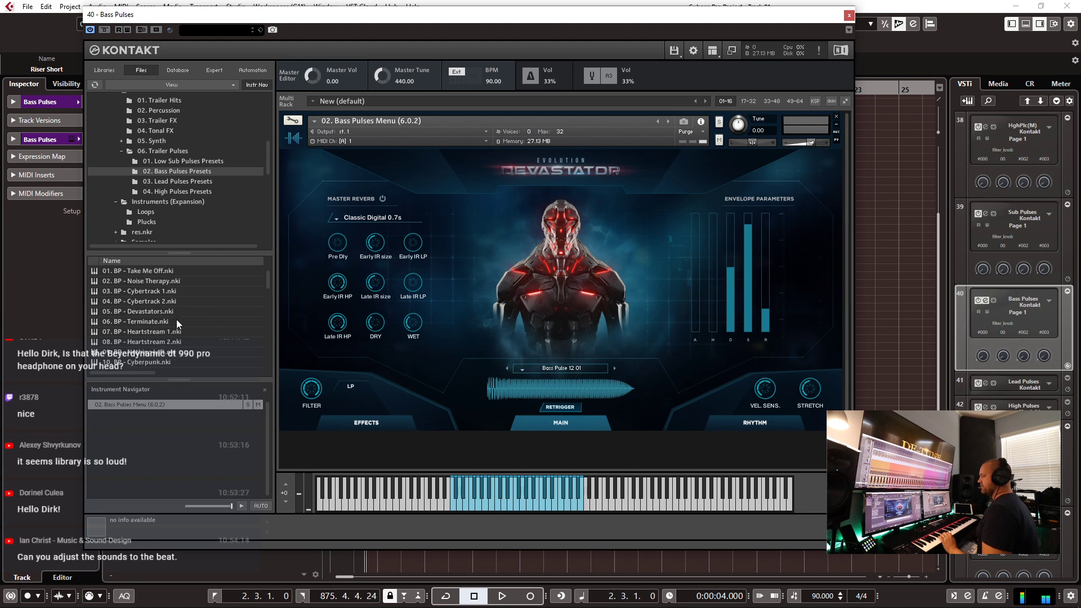
scroll(153, 317, up, 2)
drag(143, 290, 564, 245)
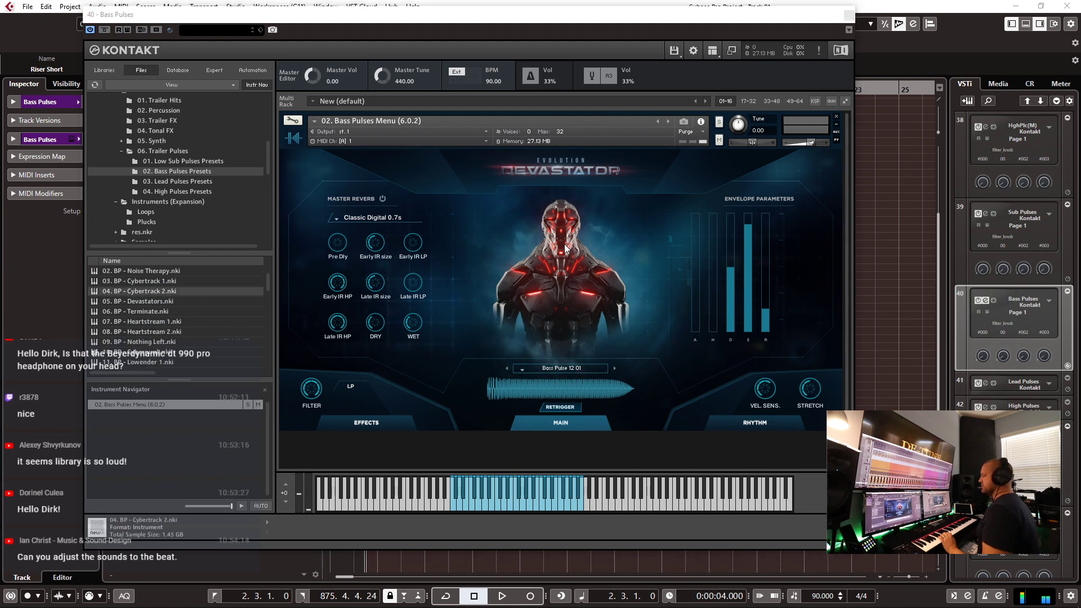
click(547, 350)
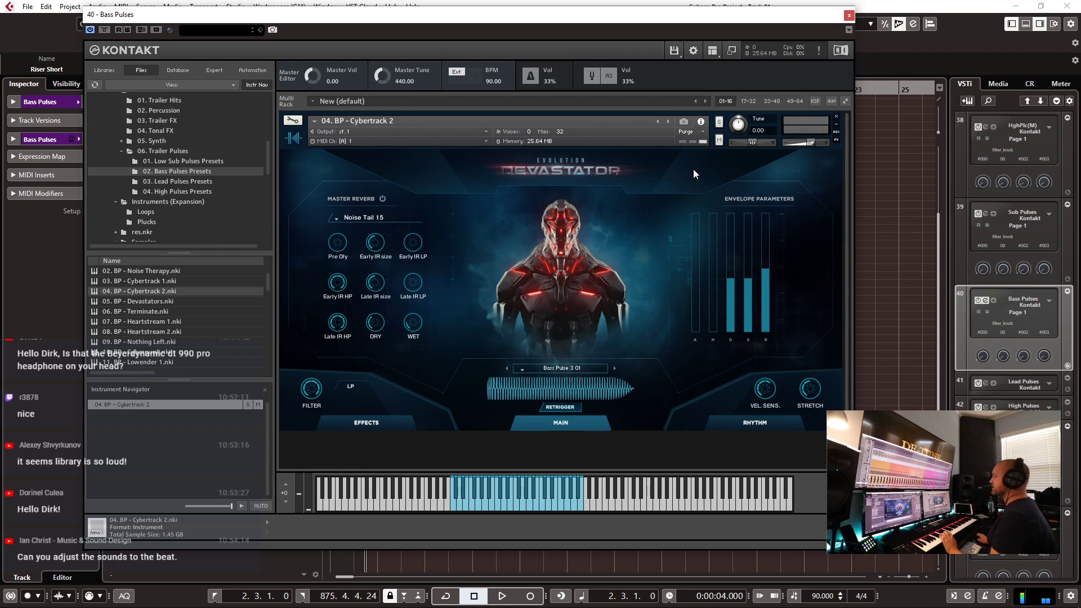
click(668, 122)
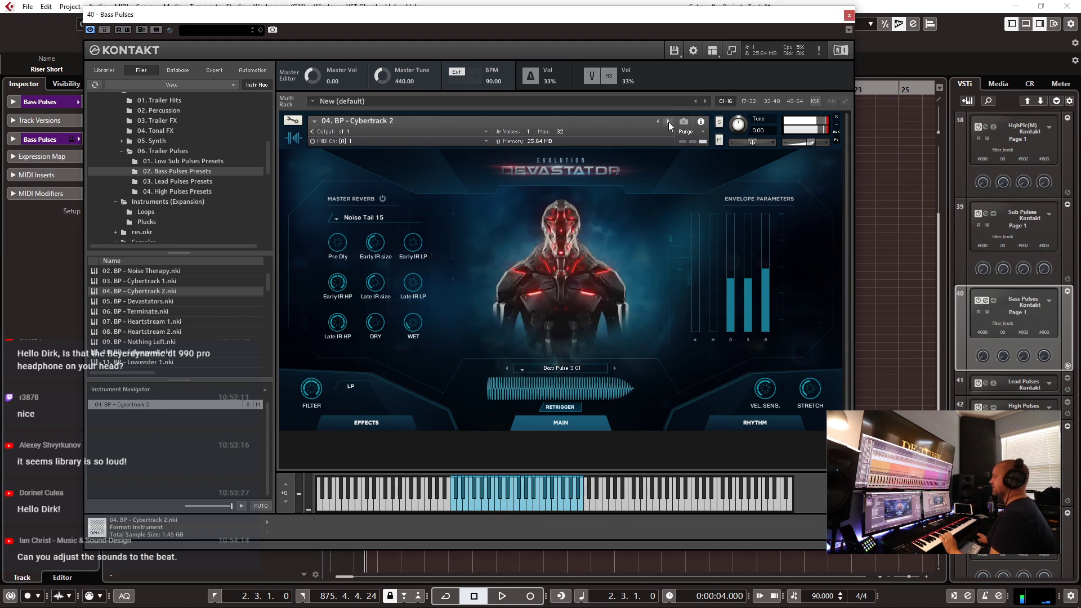
click(668, 122)
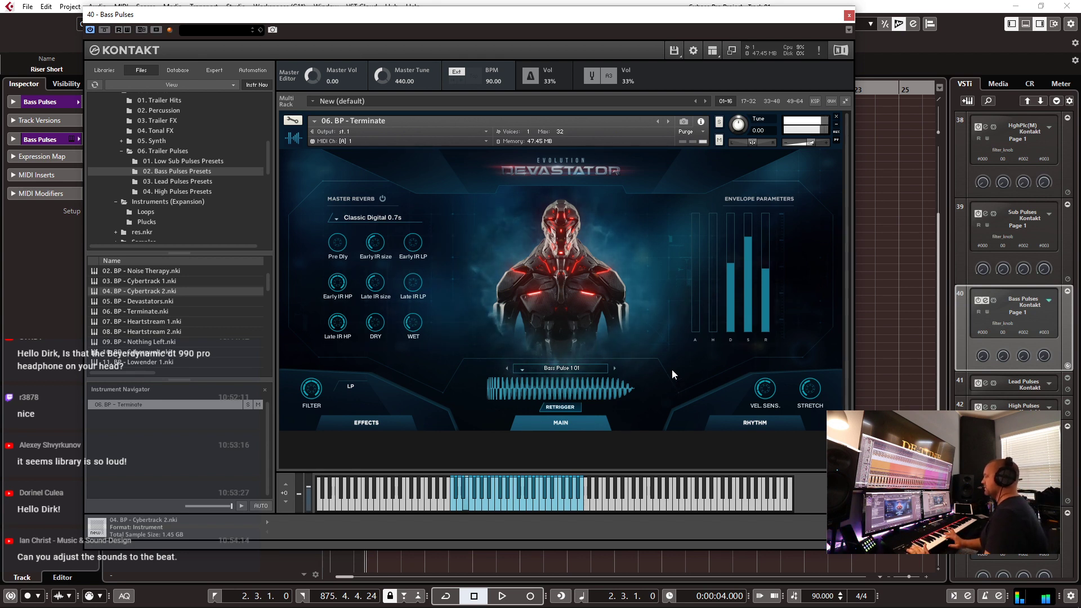
- Assign the preset's Filter knob to a hardware controller with MIDI CC learn and close the instrument window
right_click(312, 389)
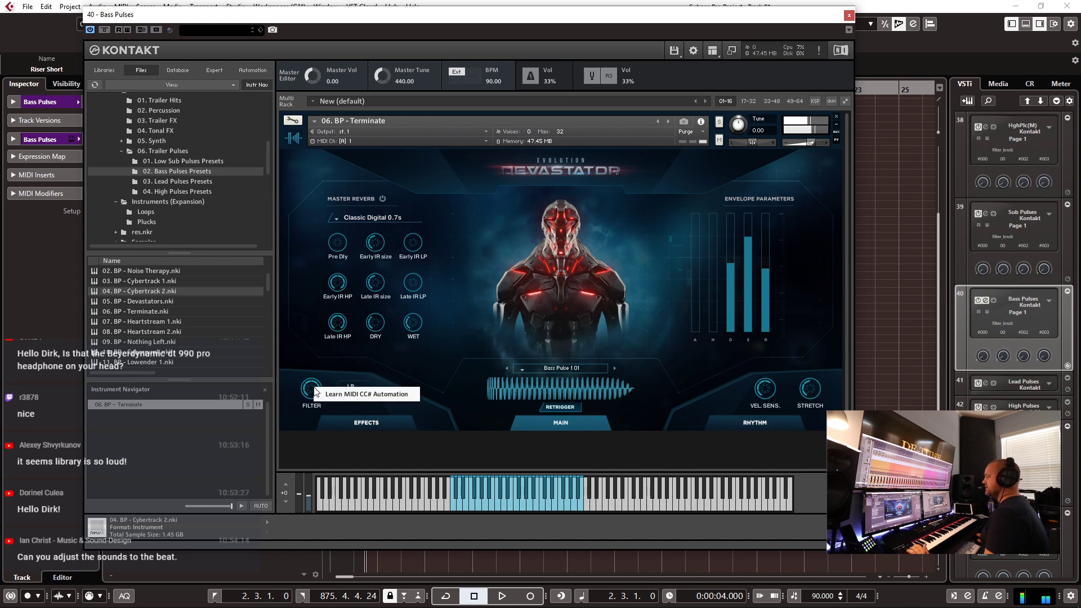
click(336, 395)
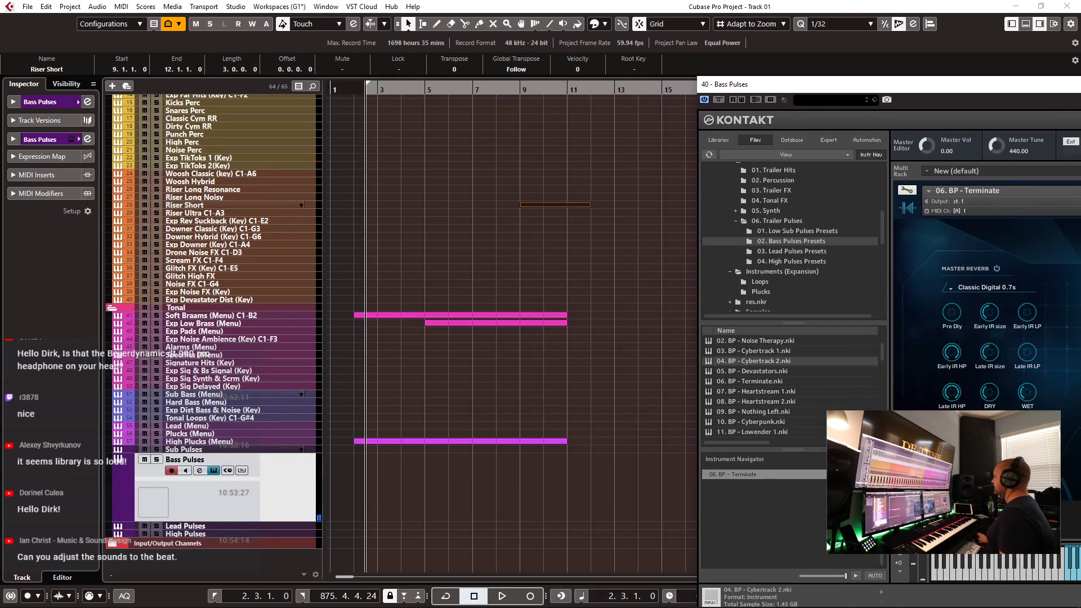
drag(1073, 84, 814, 92)
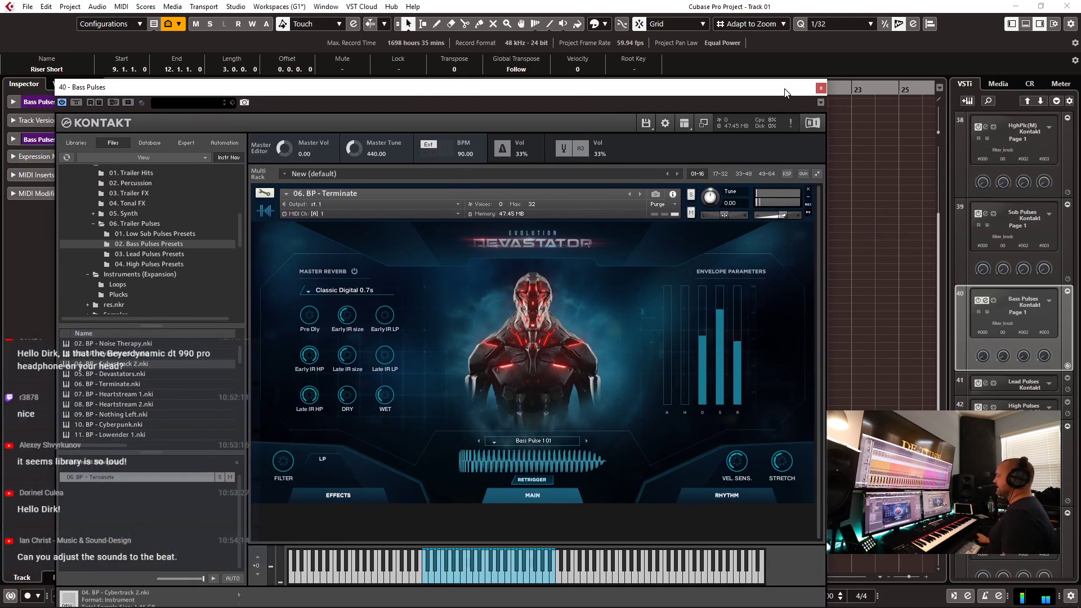
click(821, 89)
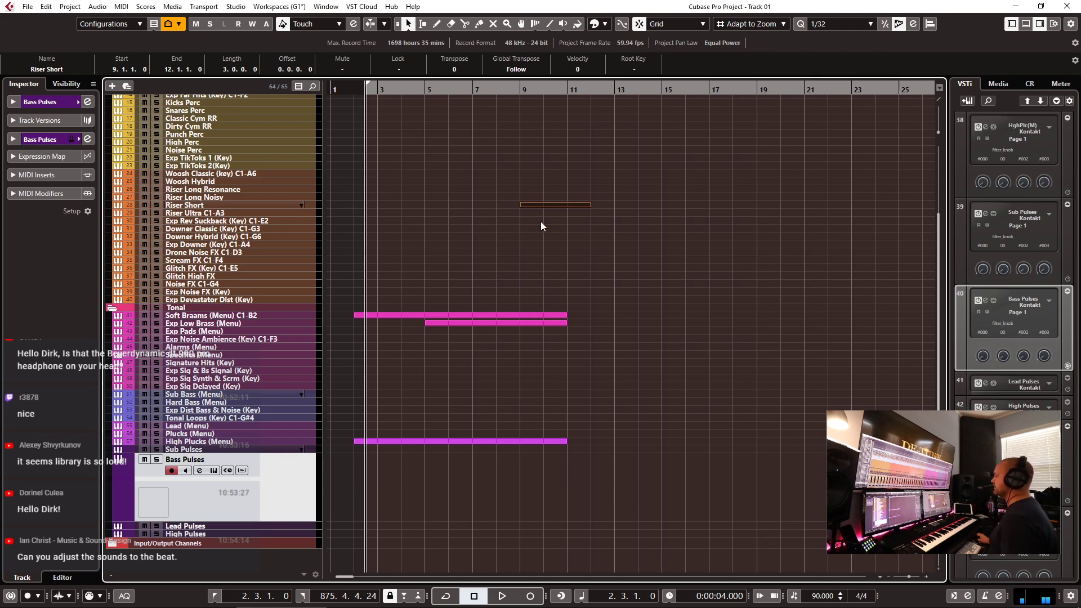
- Record a held bass pulse with a rising controller sweep on the Bass Pulses track from bar 5 to past bar 11
scroll(554, 181, up, 5)
scroll(554, 181, down, 5)
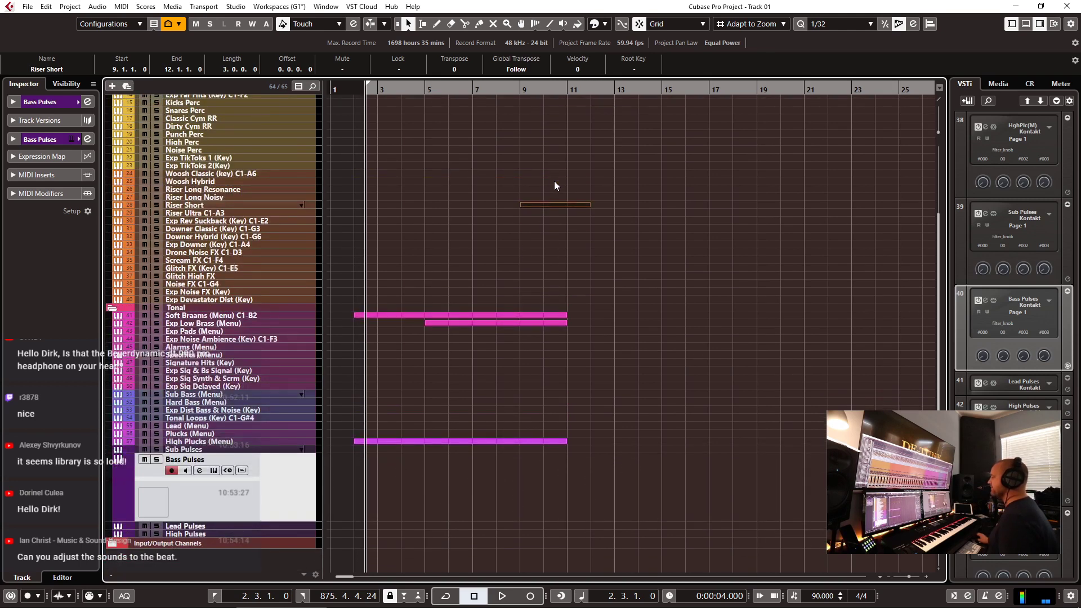
click(426, 90)
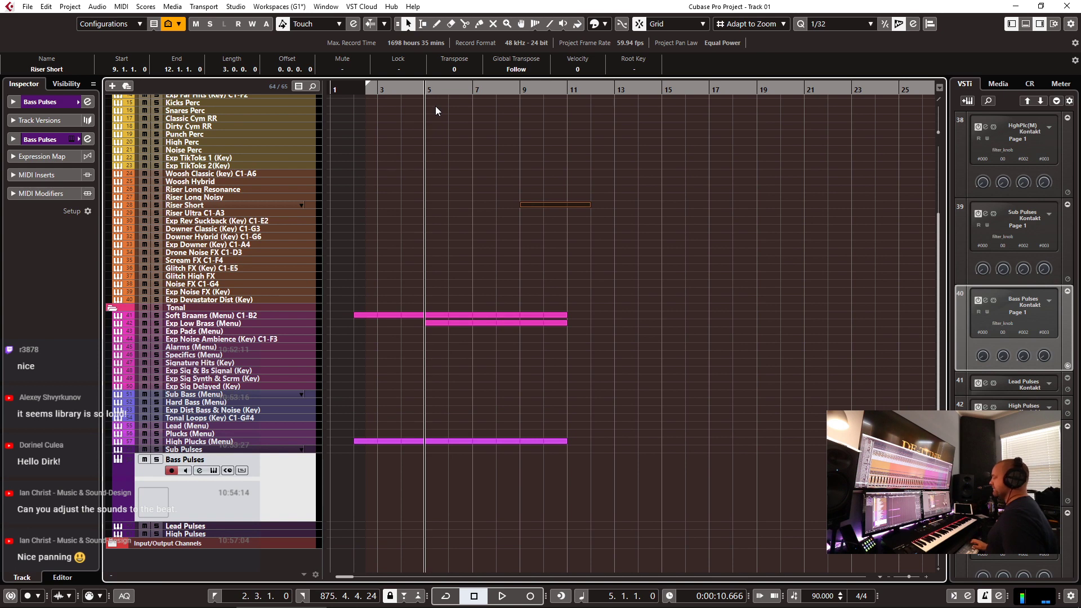
key(KP_Multiply)
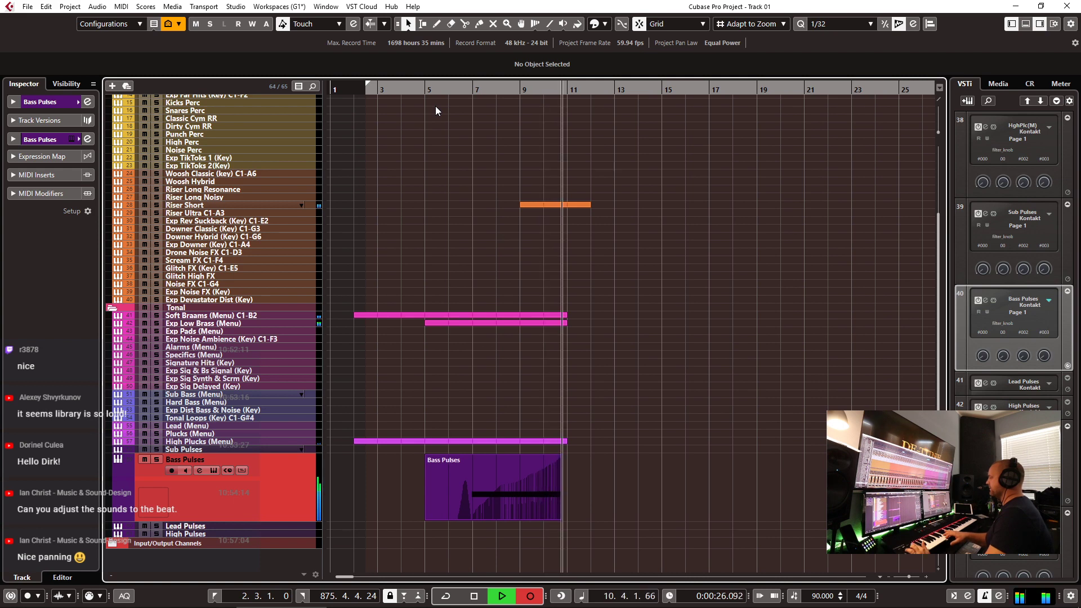
key(space)
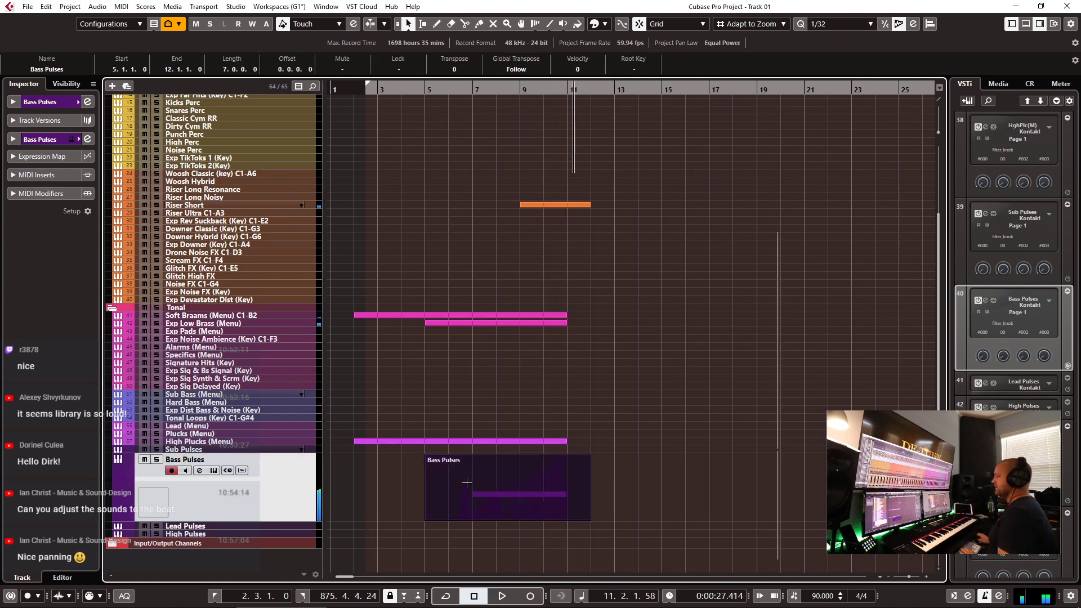
- Open the recorded Bass Pulses part in the editor and show its Modulation (CC 1) data
double_click(450, 474)
scroll(507, 362, right, 3)
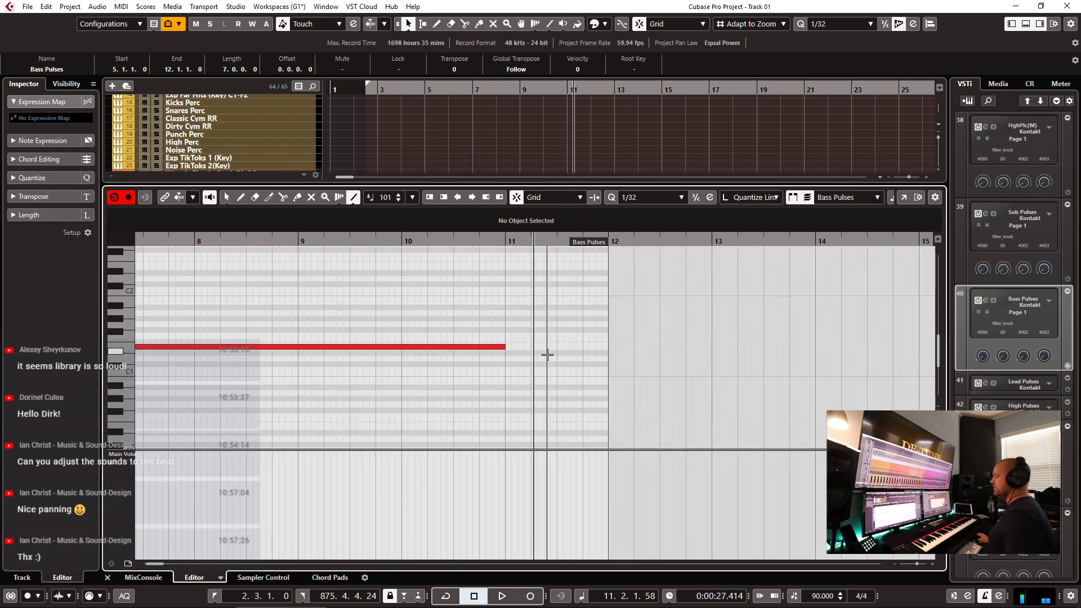
scroll(548, 355, left, 3)
key(1)
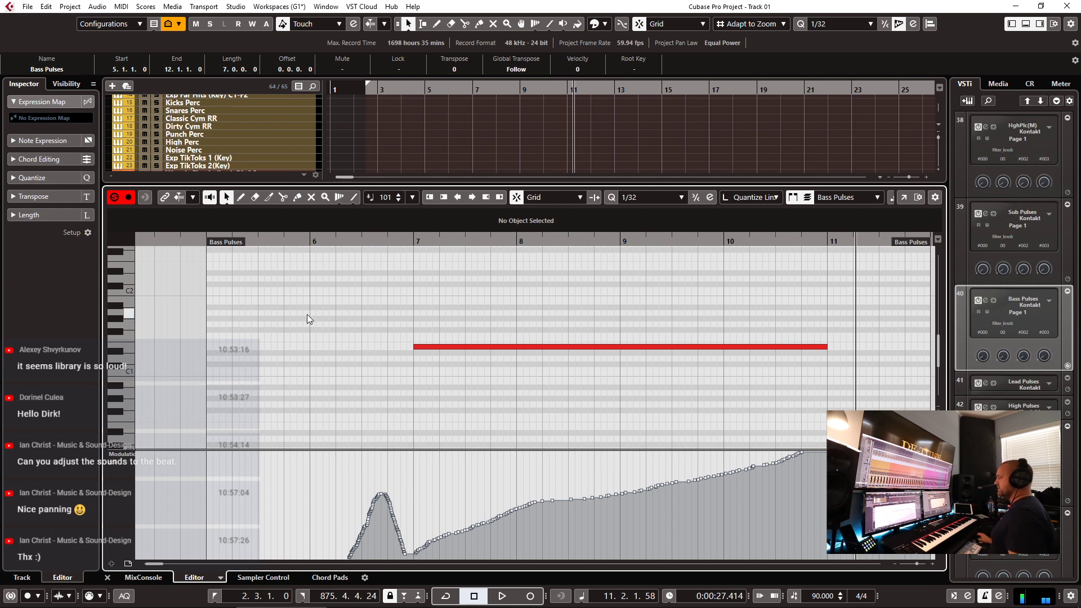
- Play the Bass Pulses part from bar 7 and switch its controller lane to CC 7 (Main Volume)
double_click(414, 242)
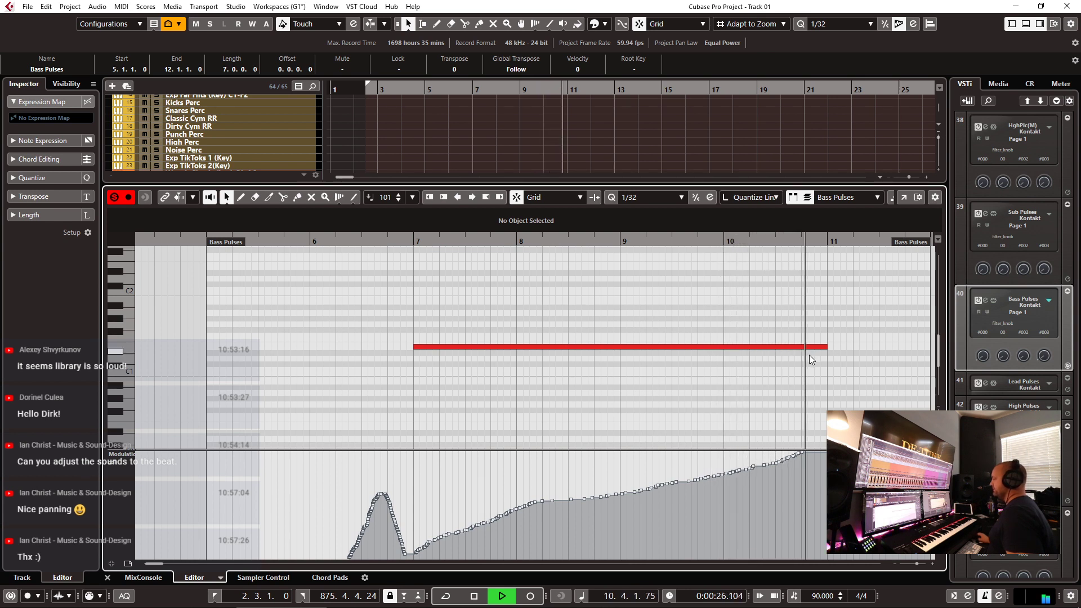
key(space)
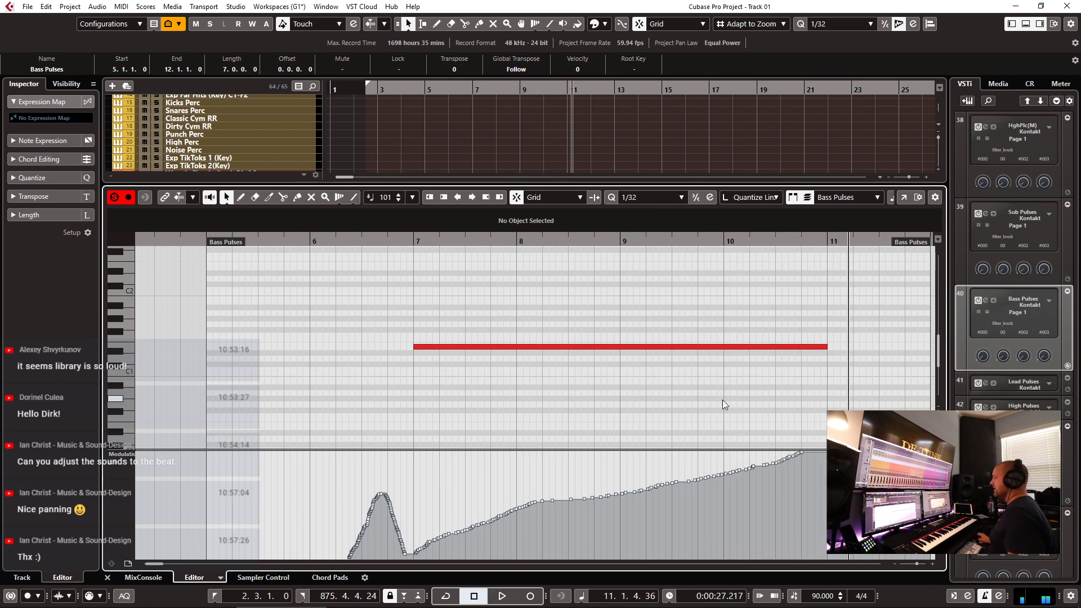
scroll(121, 454, down, 1)
click(121, 453)
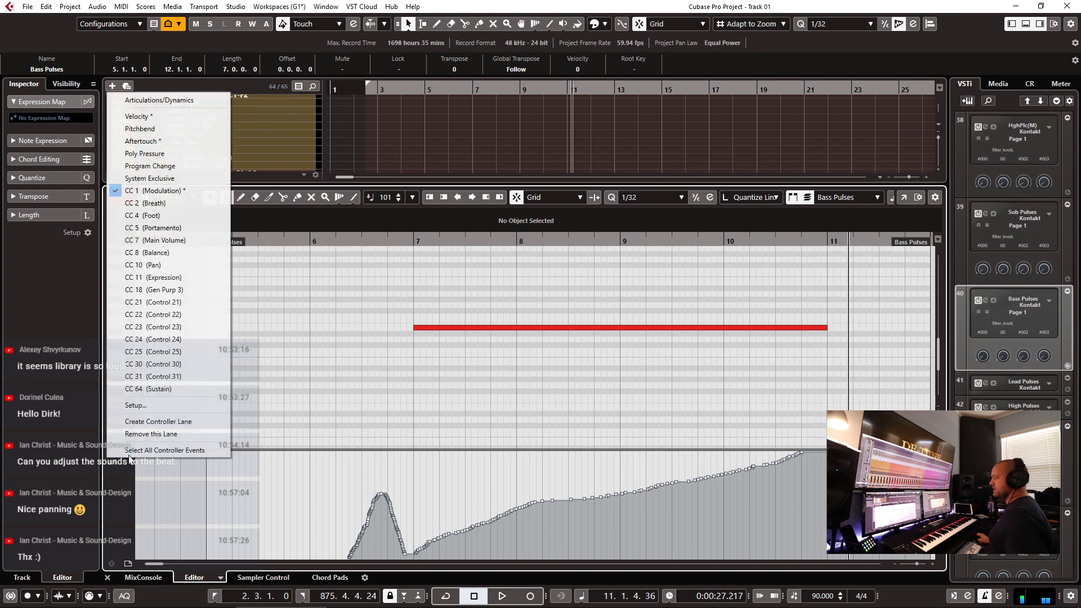
click(163, 240)
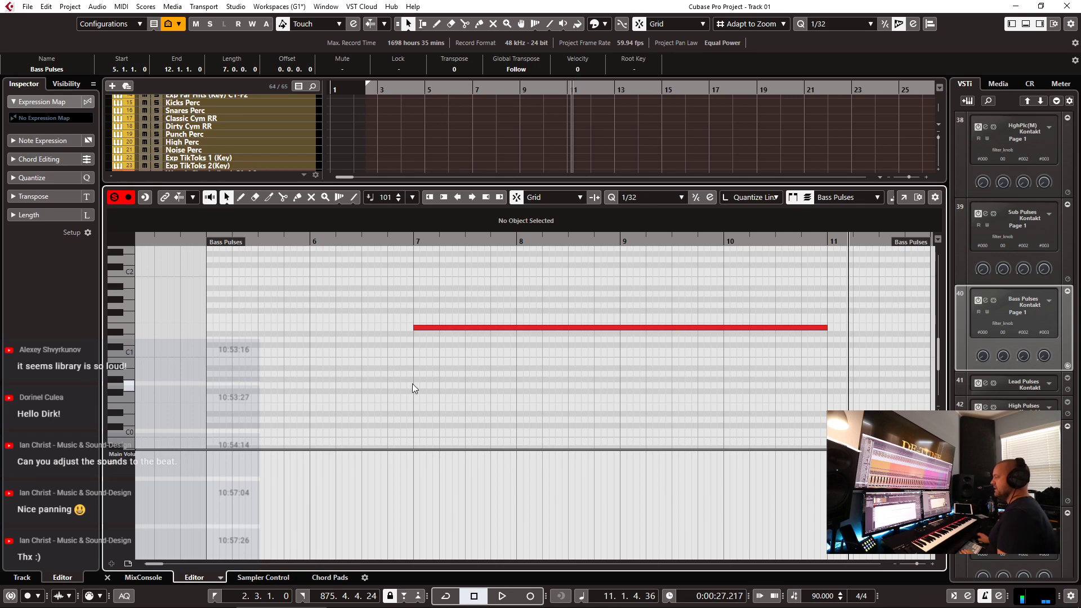
- Check the Bass Pulses instrument's volume control, and draw Main Volume near maximum from bar 7, dropping to 0 at bar 11
key(ctrl+alt+e)
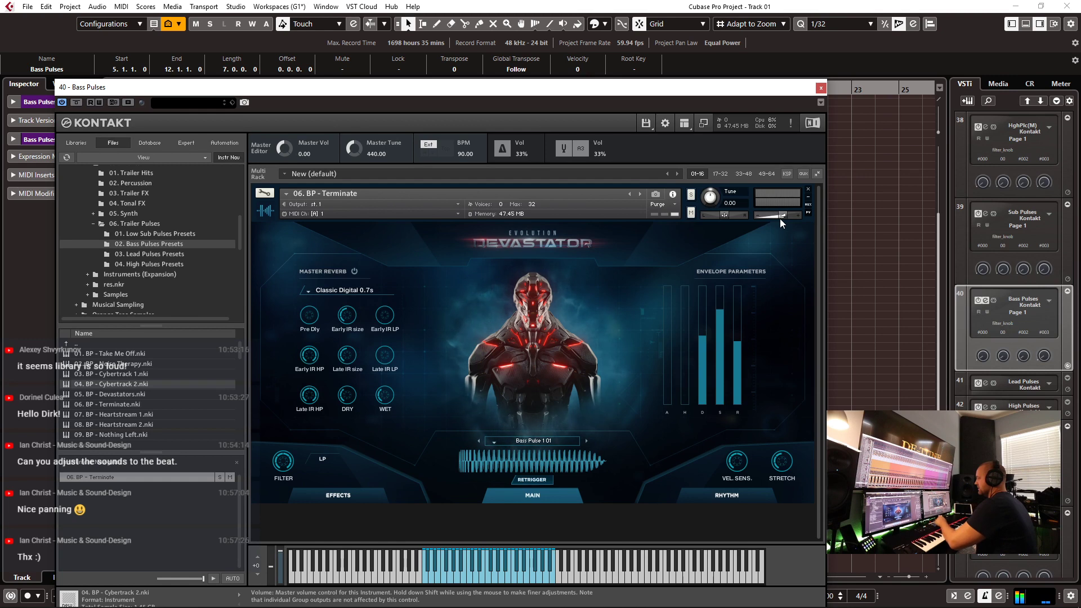
click(820, 88)
key(Return)
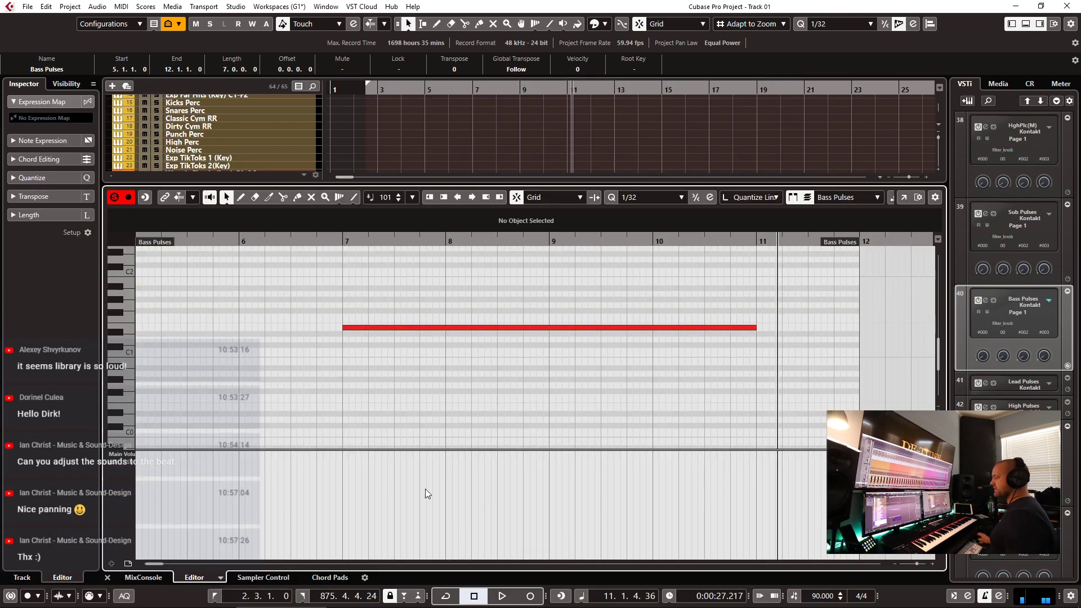
click(349, 474)
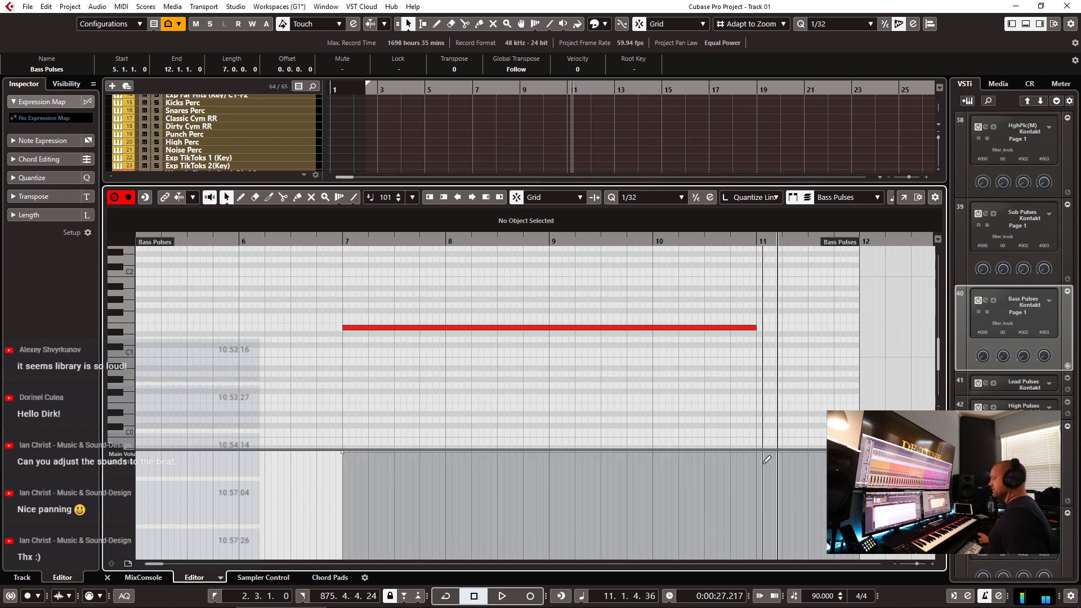
mouse_move(761, 459)
mouse_down()
mouse_move(772, 447)
mouse_move(783, 567)
mouse_up()
- Play the Bass Pulses part from bar 10 to hear the volume cut at bar 11 and close the editor
scroll(766, 430, down, 3)
drag(665, 251, 656, 259)
scroll(756, 333, up, 4)
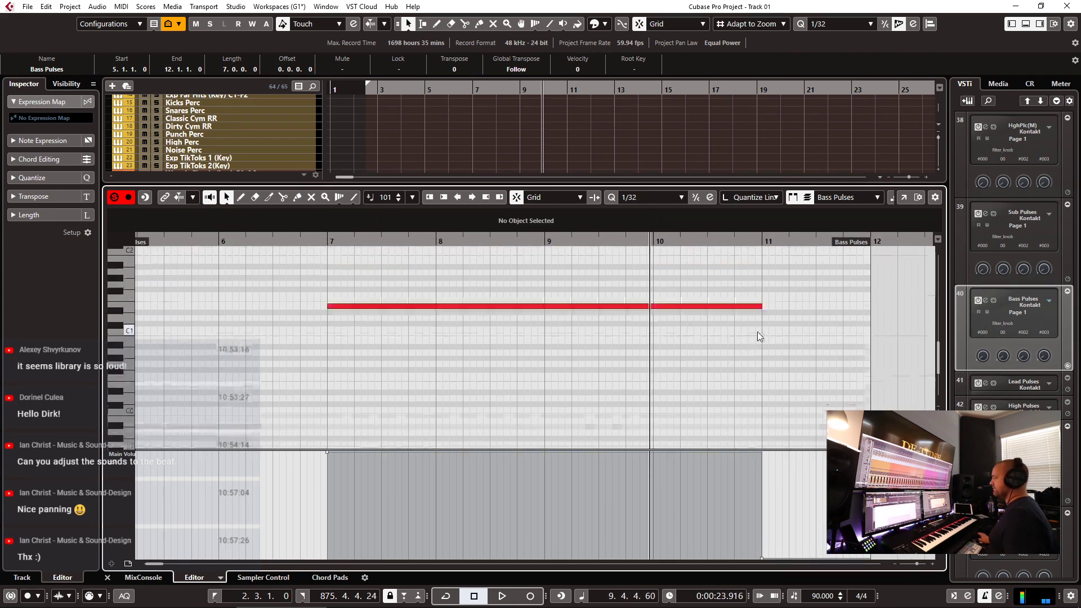
click(654, 239)
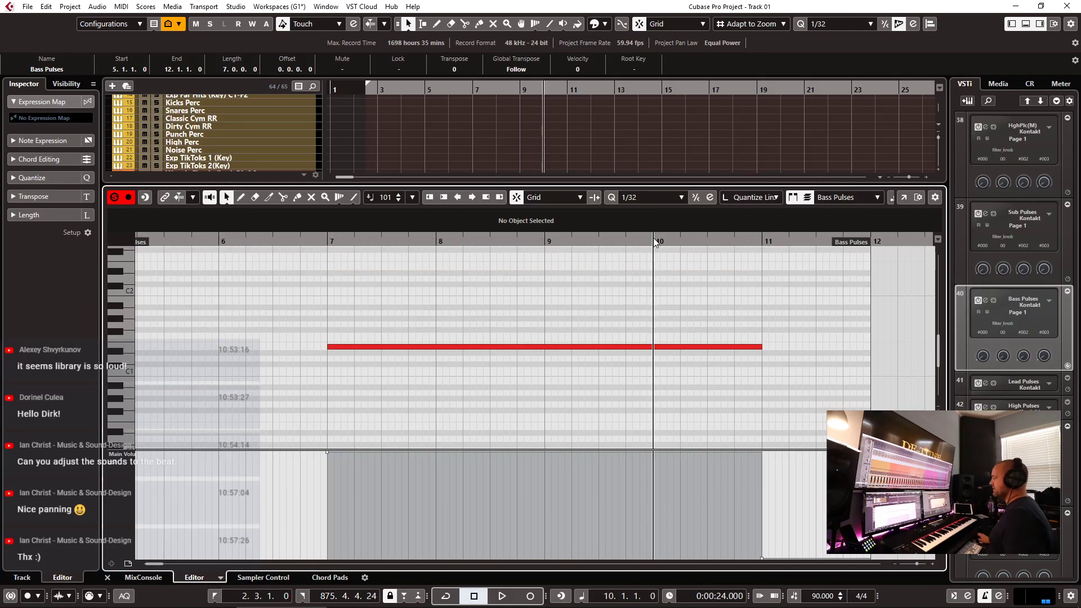
key(space)
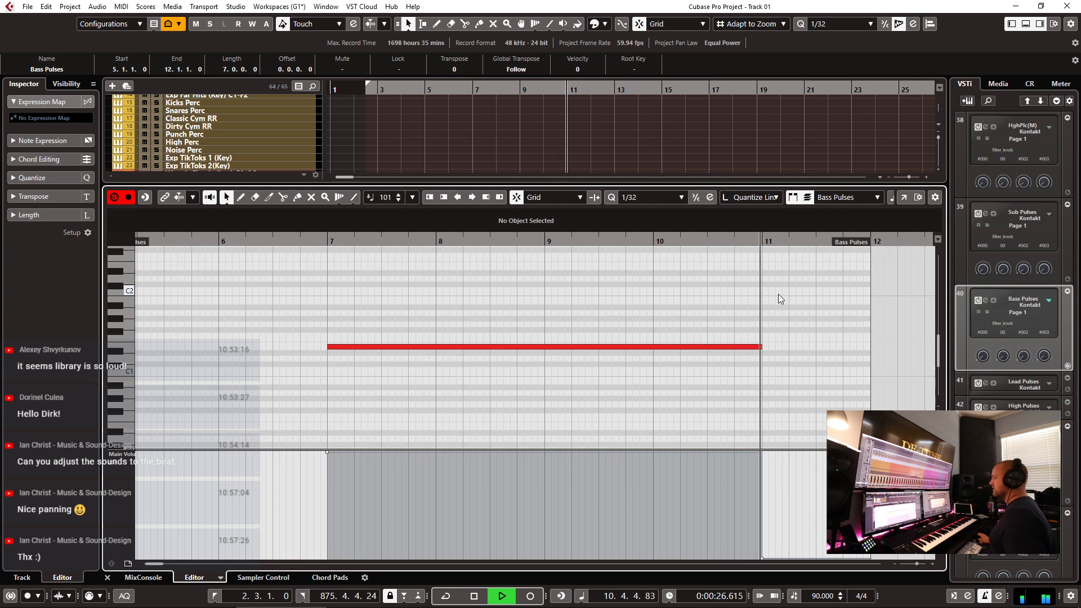
key(space)
key(ctrl+alt+e)
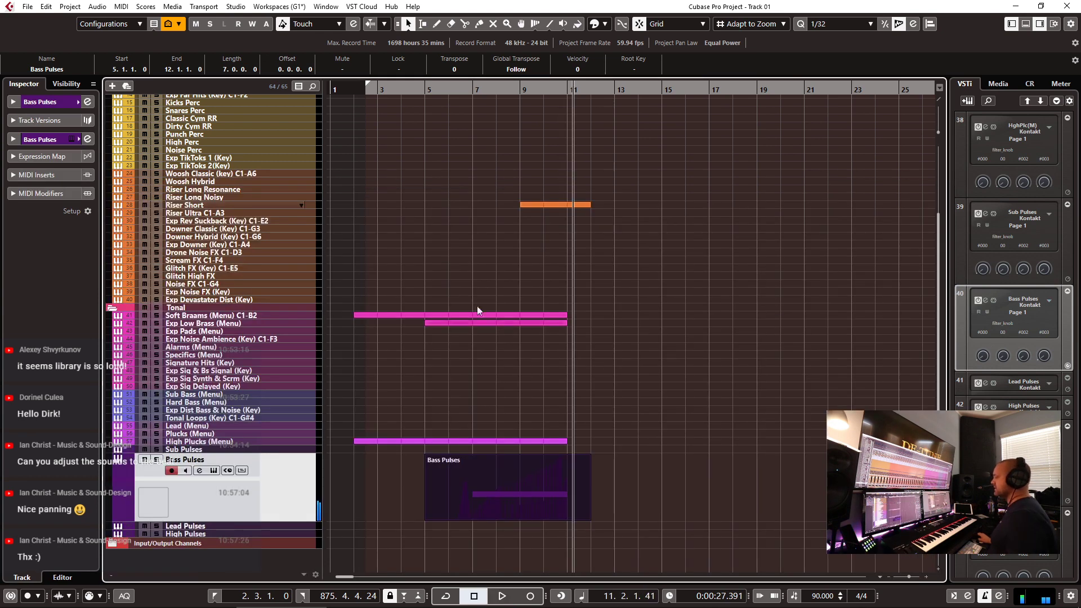
- Play the arrangement from bar 5 to past bar 11
click(425, 89)
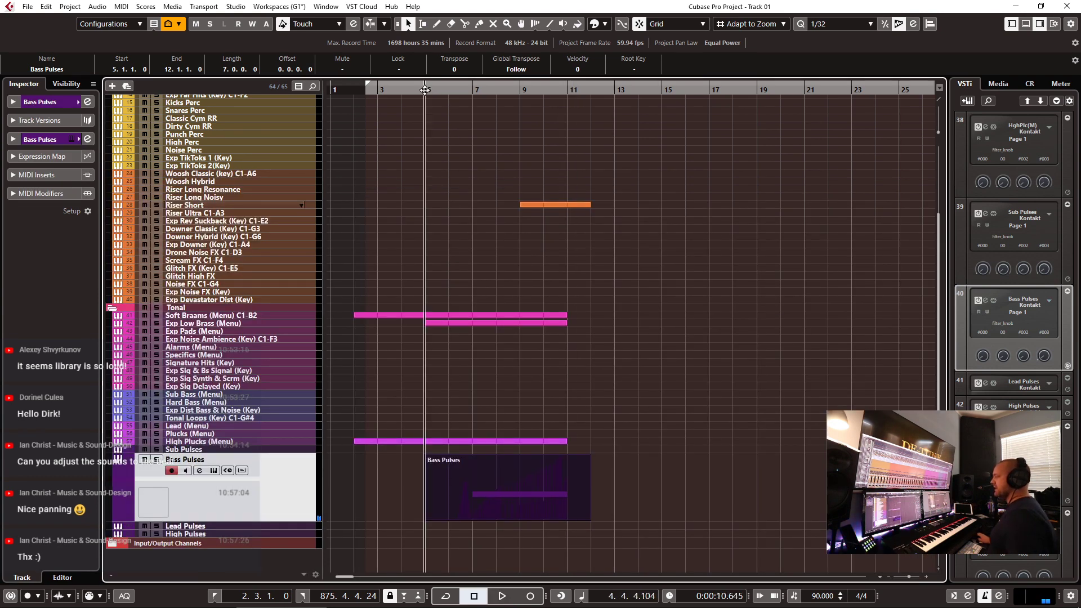
key(space)
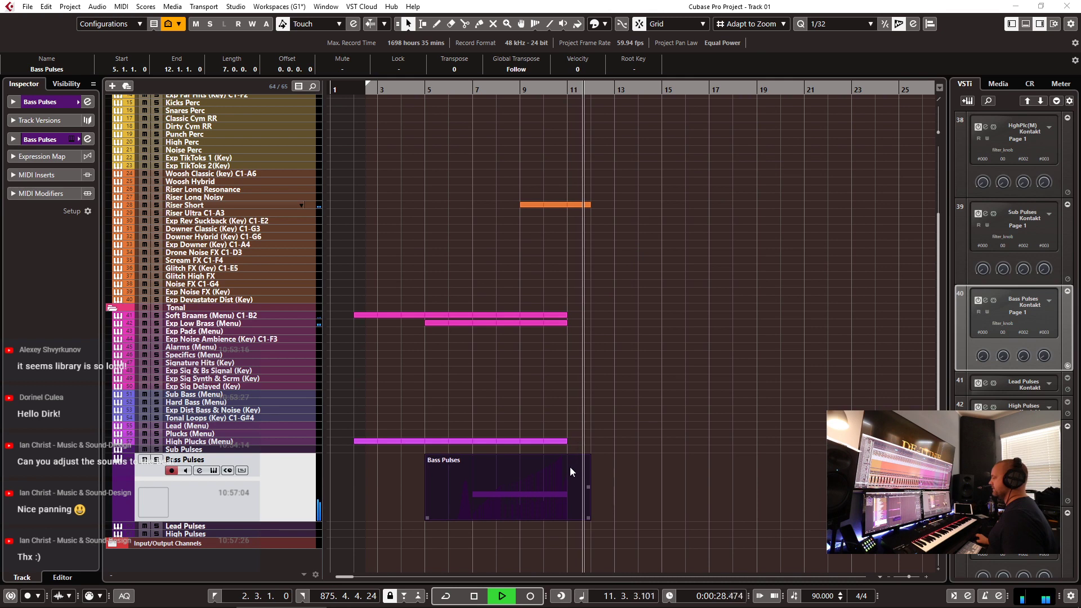
key(space)
- Shorten the Bass Pulses part to end at bar 11
drag(587, 521, 567, 520)
click(600, 505)
scroll(540, 463, up, 3)
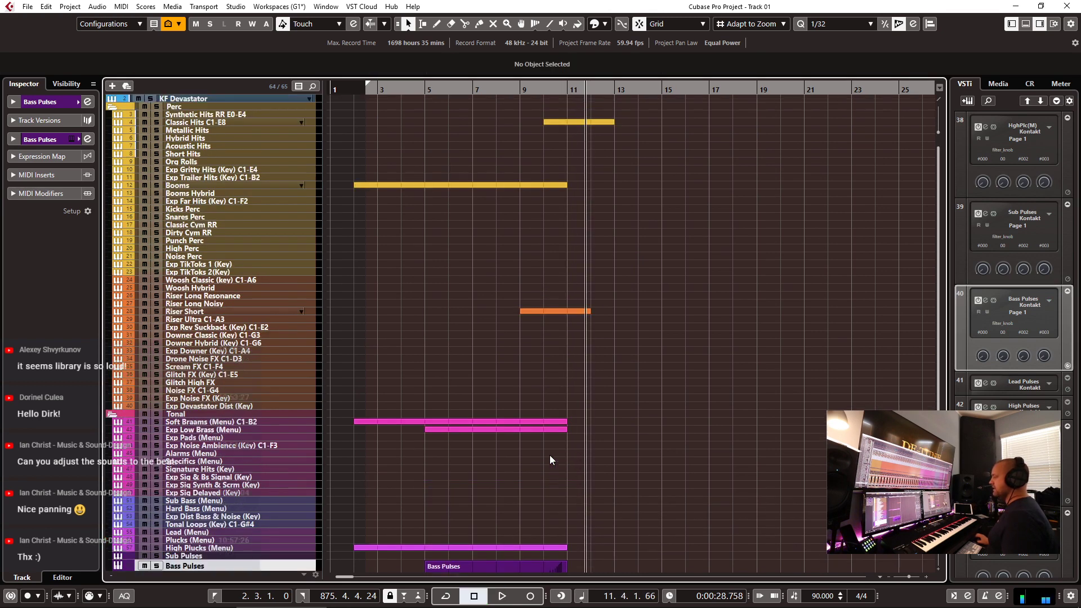
- Record a held downer note on the Downer Classic (Key) C1-G3 track from bar 11 to past bar 12
click(566, 90)
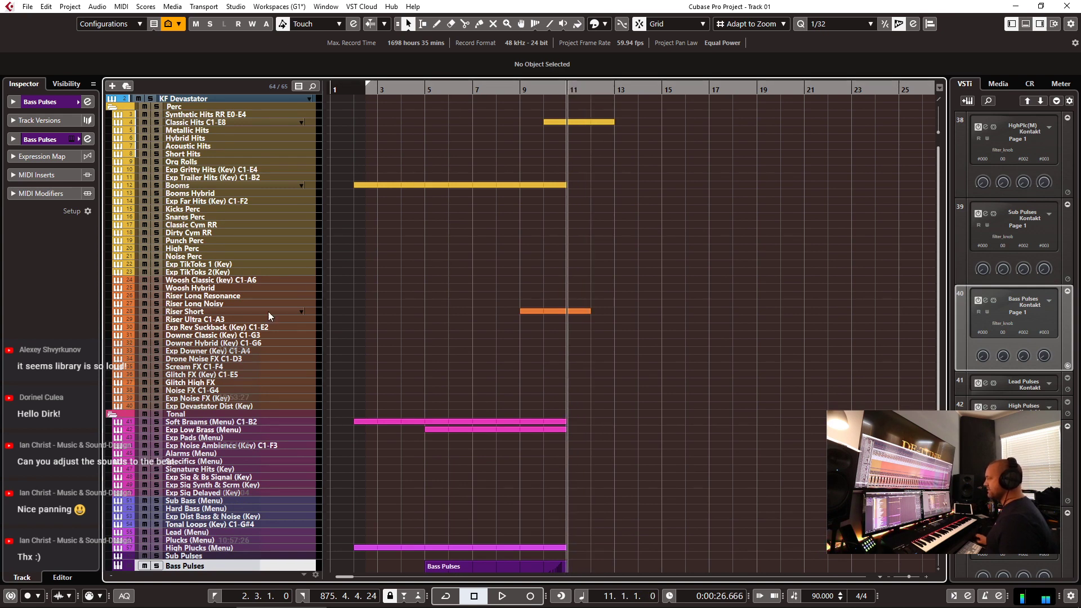
click(201, 337)
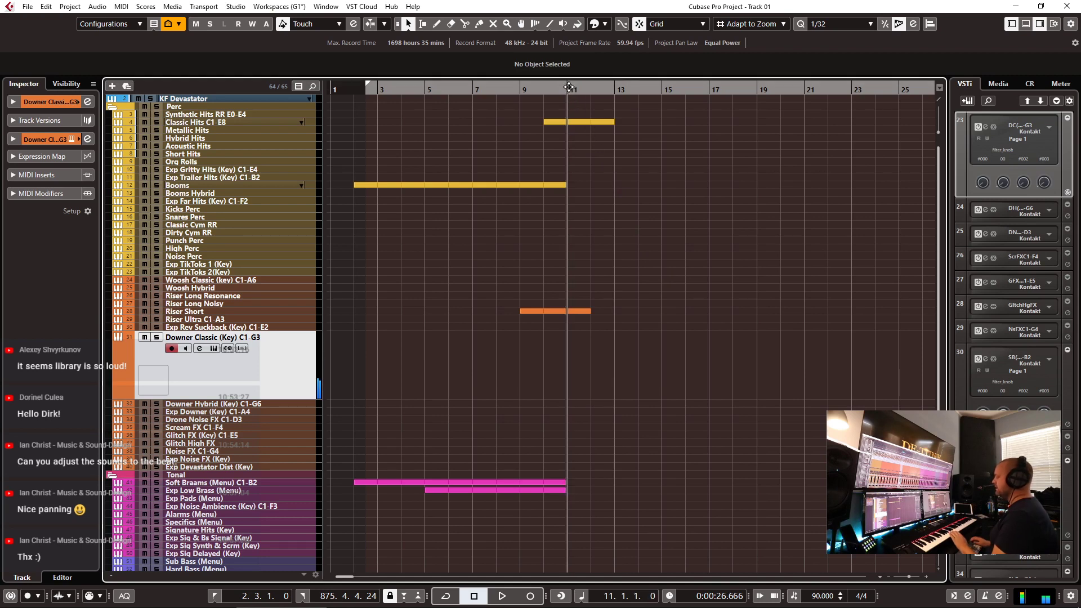
key(KP_Multiply)
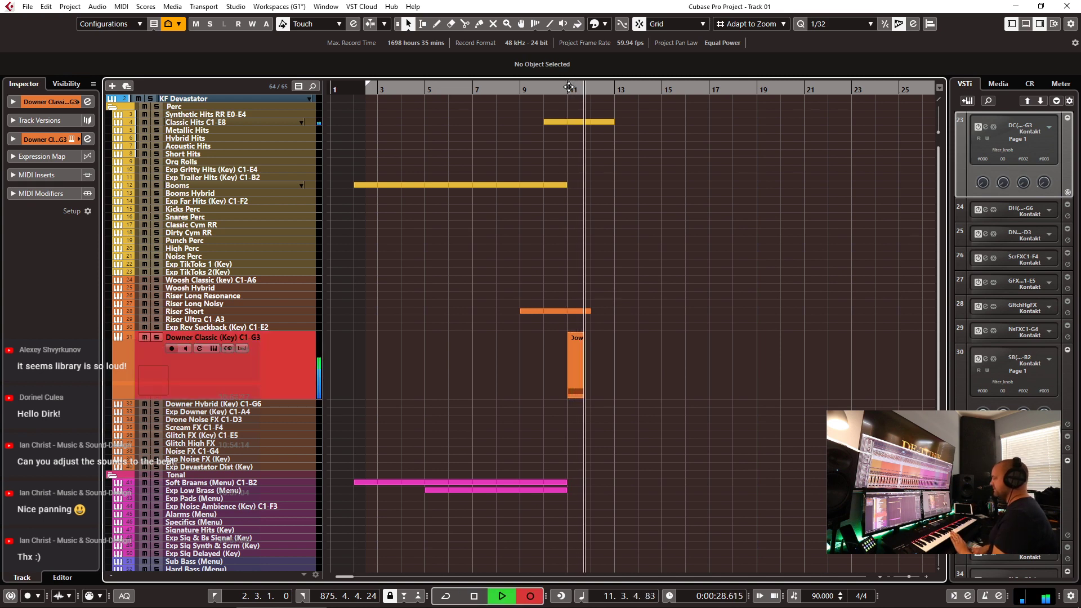
key(space)
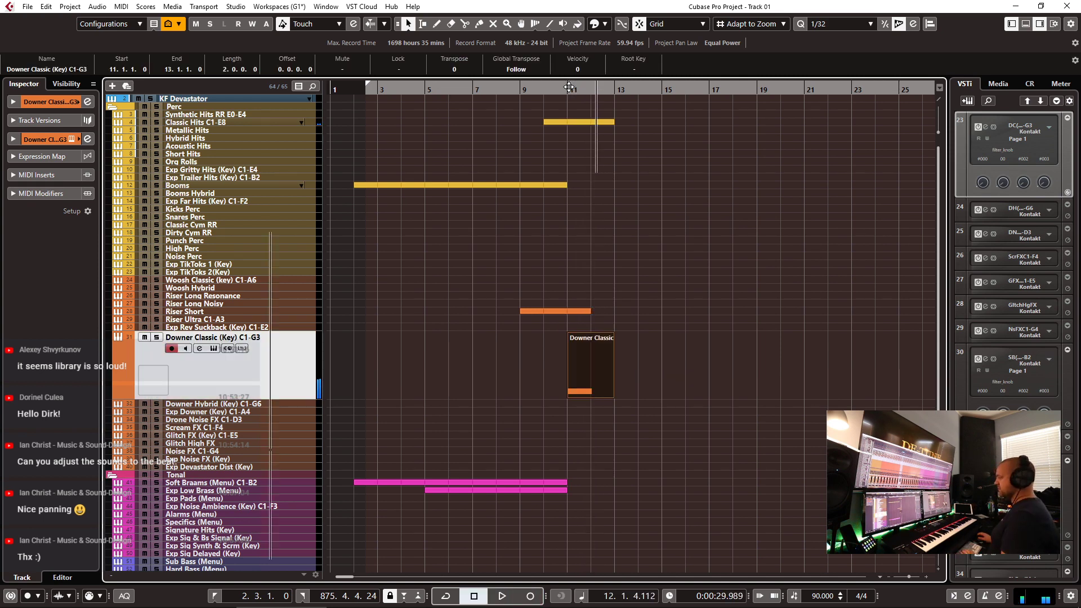
- Play the arrangement from bar 9 to hear the recorded downer in context
key(Return)
key(Return)
click(524, 87)
key(space)
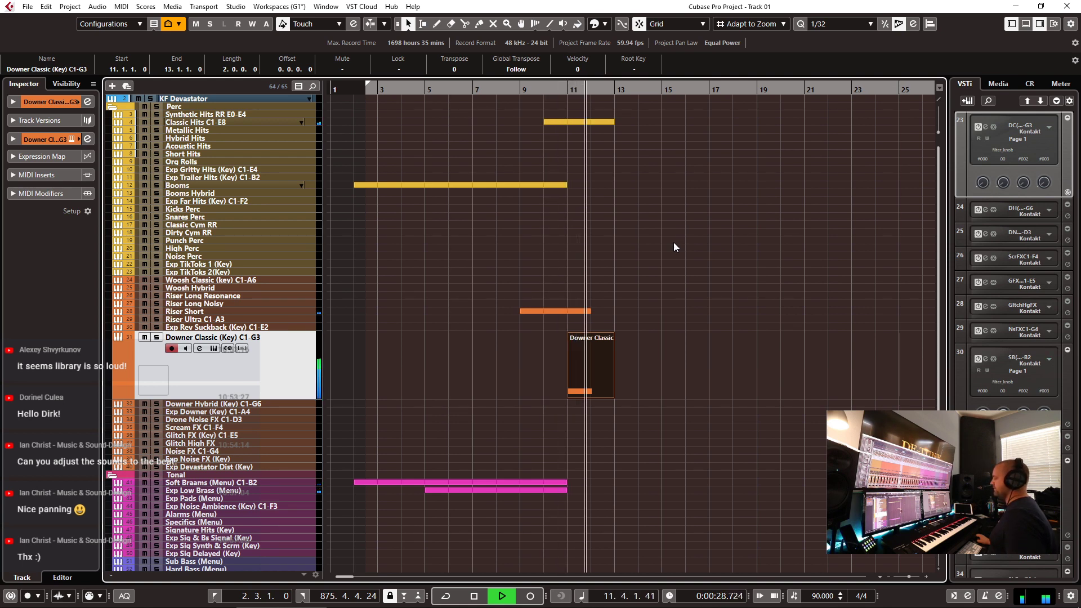
key(space)
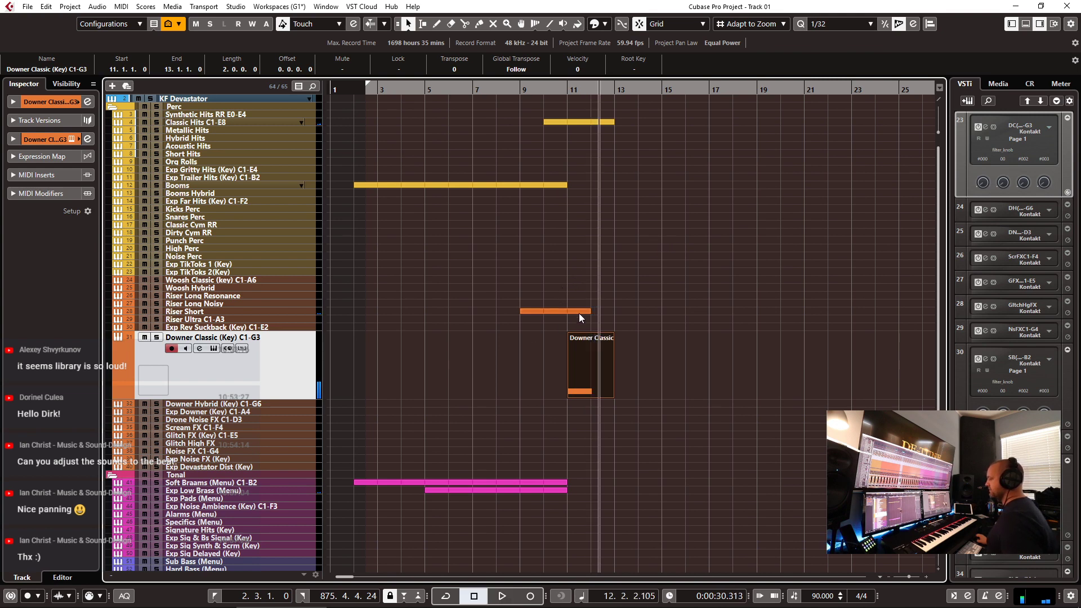
- Extend the Bass Pulses part to end at bar 12 and check its Main Volume drop at bar 11 in the editor
scroll(580, 319, down, 3)
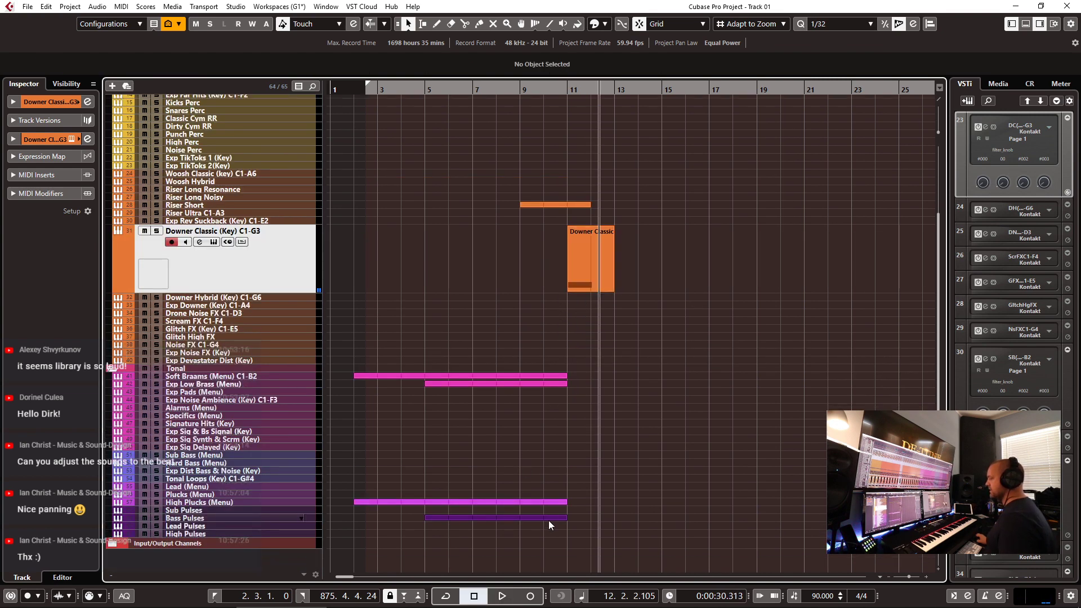
click(549, 519)
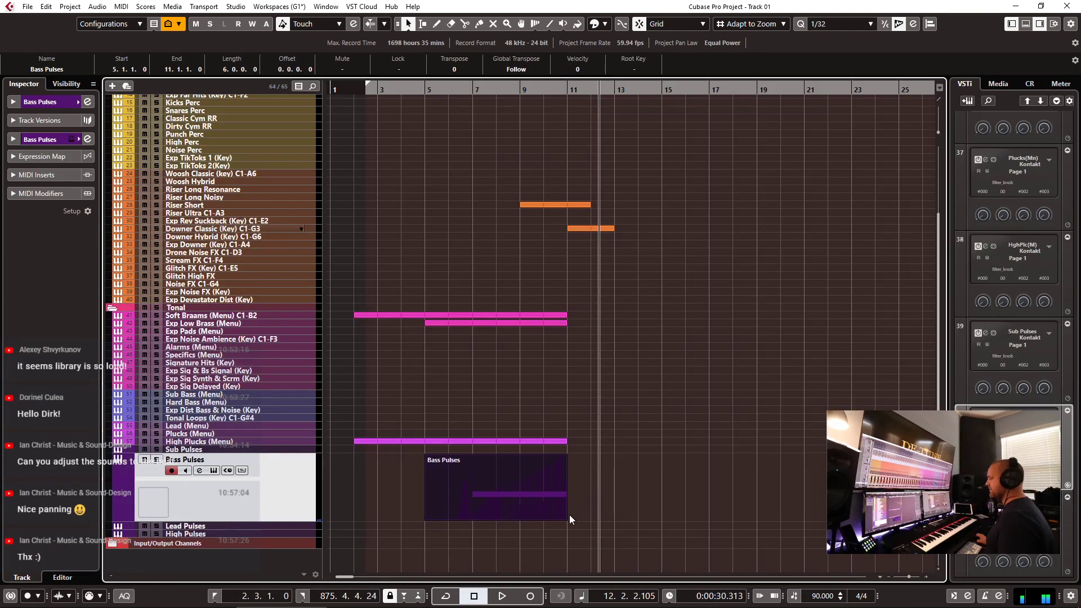
drag(565, 518, 594, 521)
key(space)
double_click(563, 497)
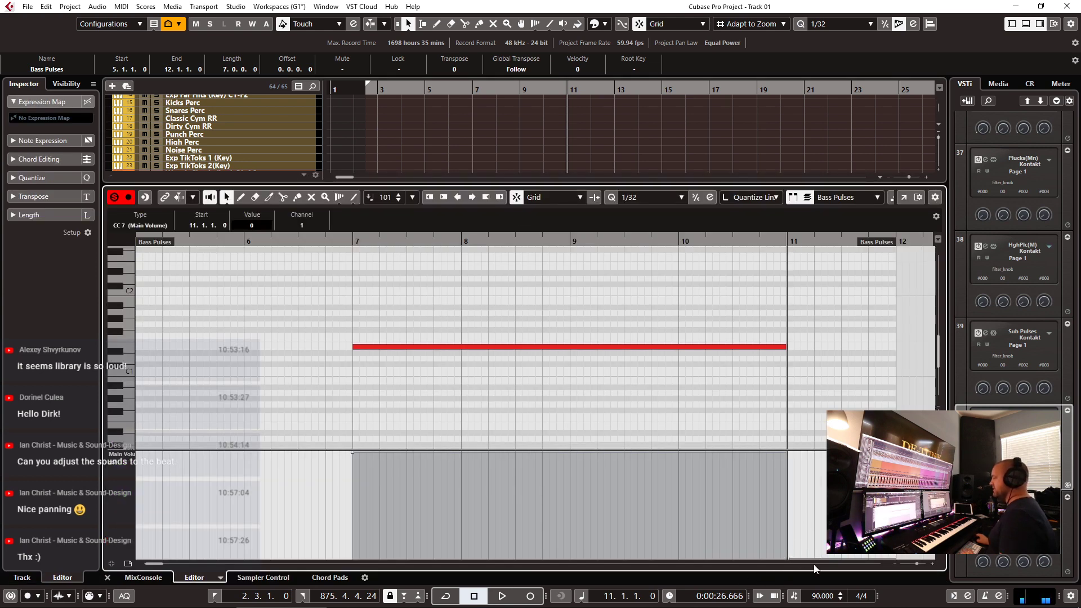
key(ctrl+e)
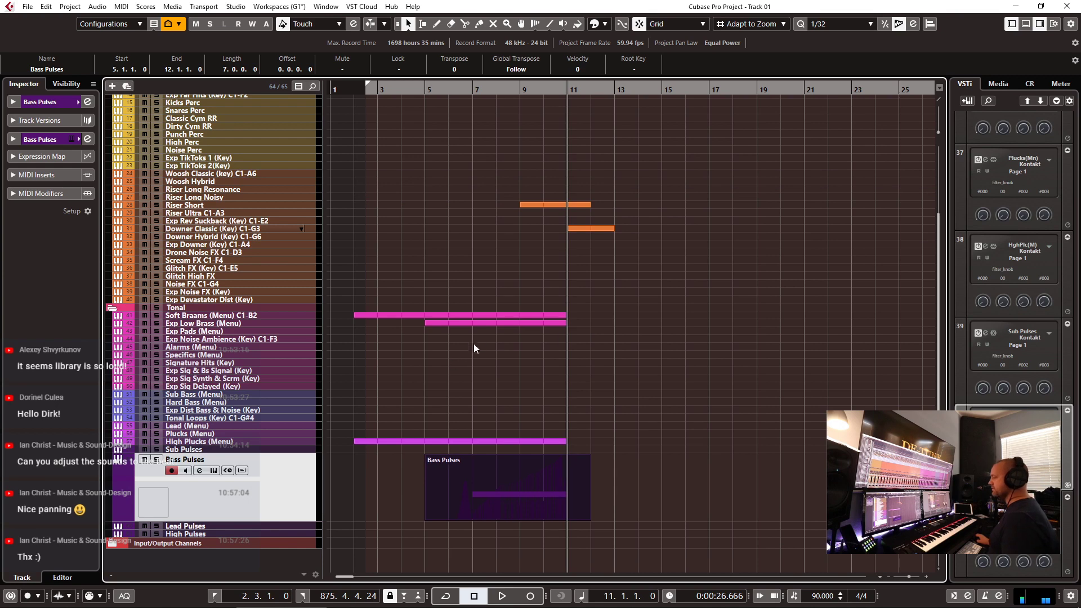
- Audition the Noise FX, Glitch FX, Exp Noise FX, Org Rolls and Exp Far Hits tracks for an additional sound
scroll(533, 293, up, 3)
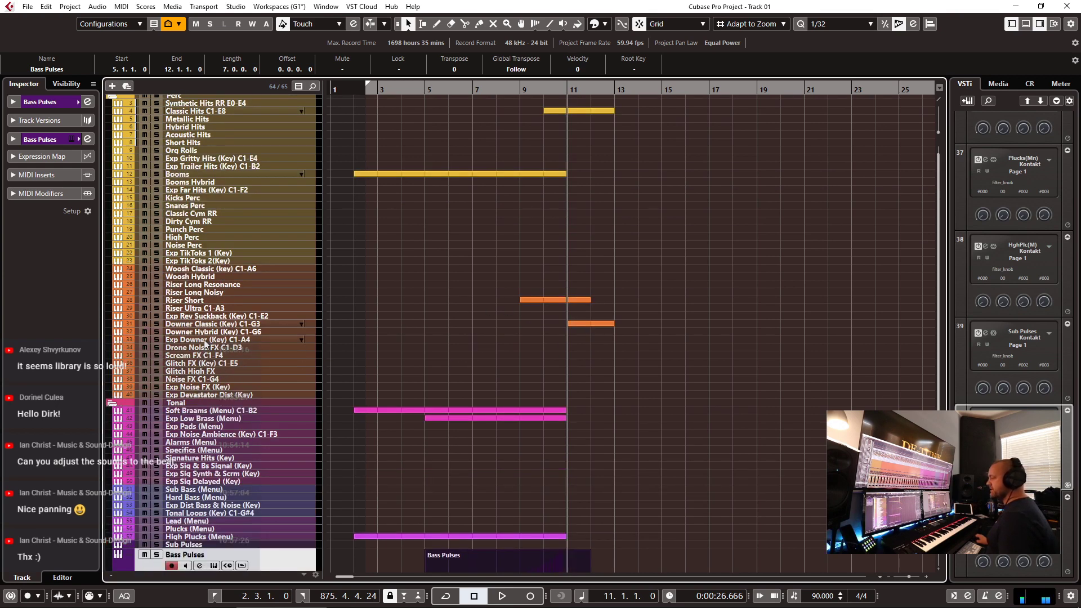
click(204, 379)
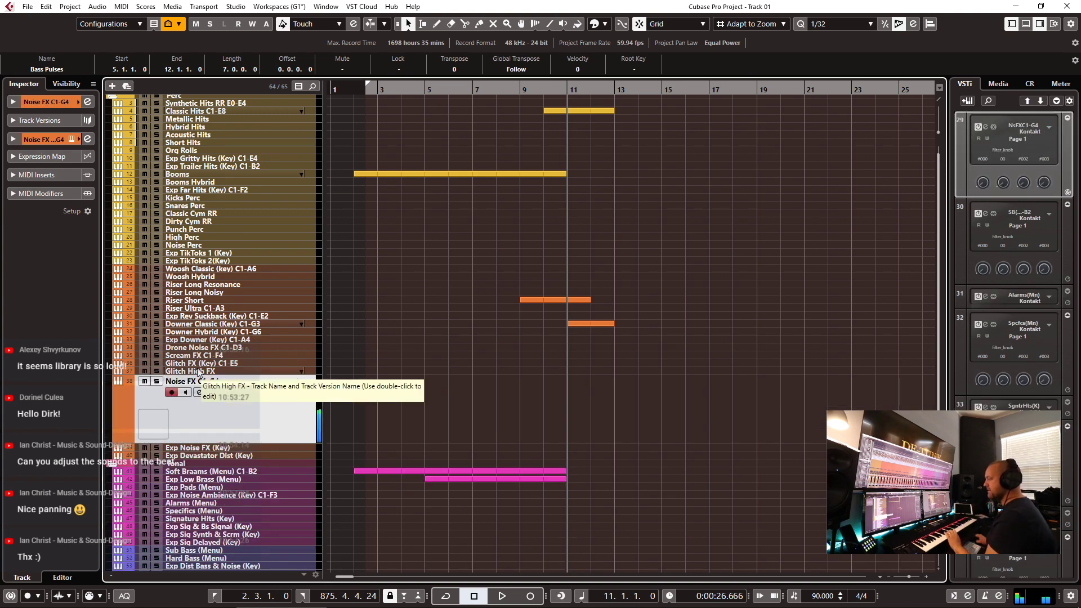
key(Up)
key(Up)
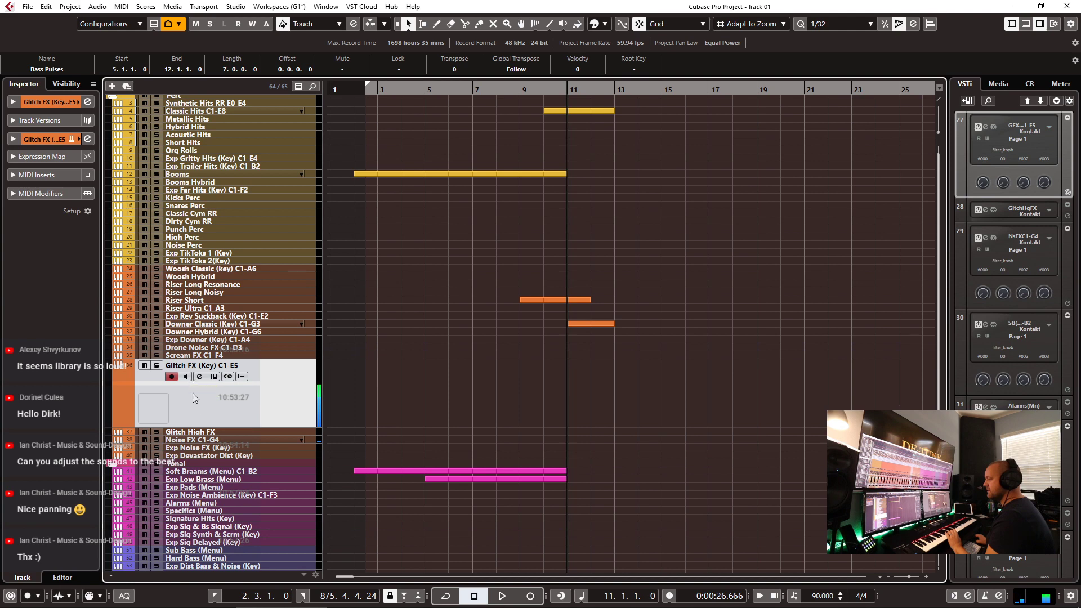
click(204, 448)
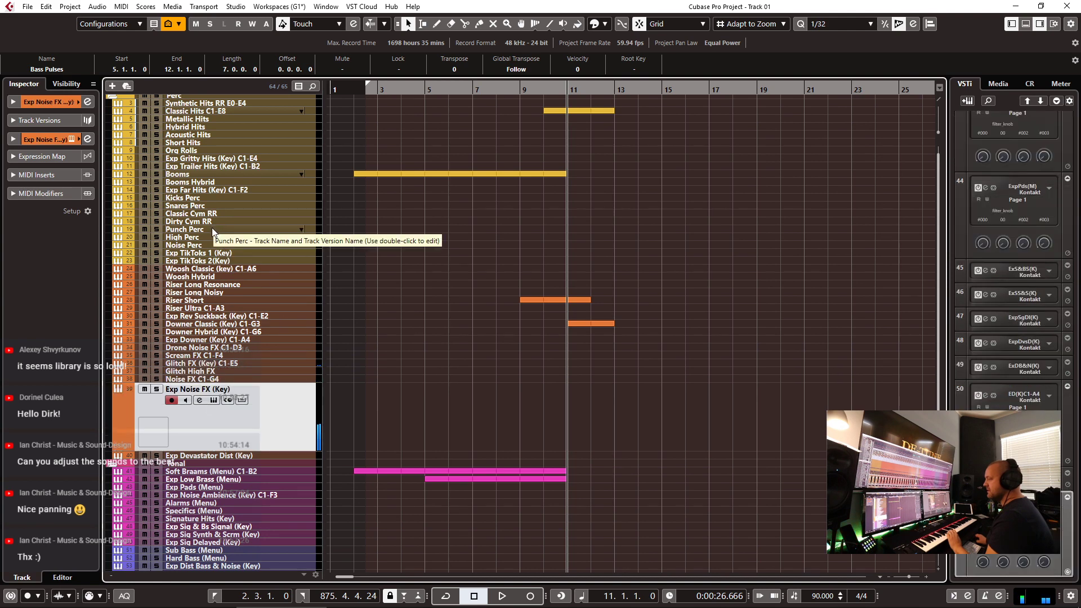
click(206, 150)
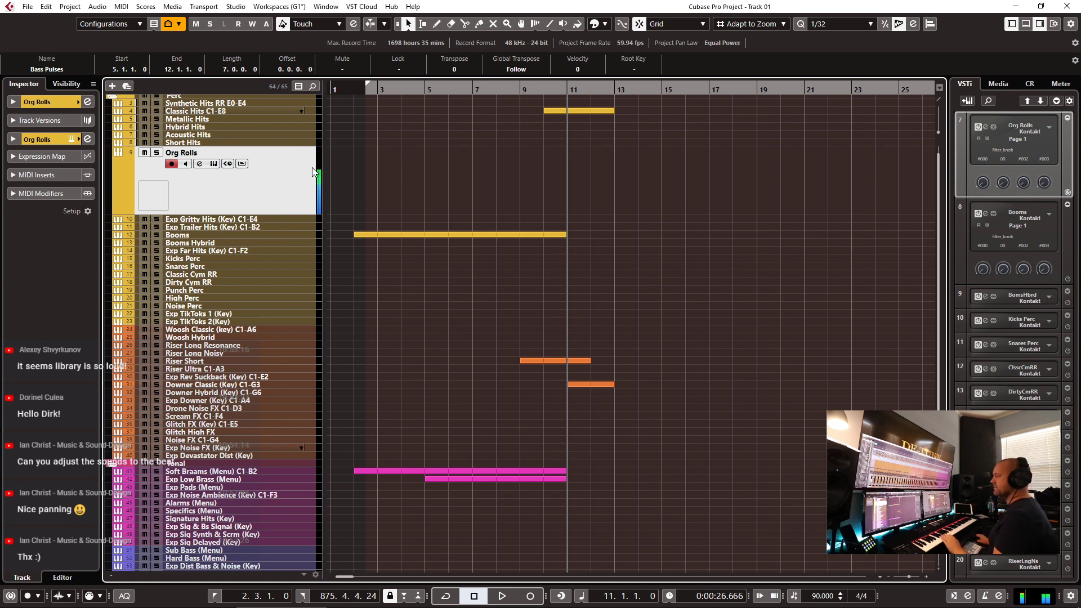
click(217, 251)
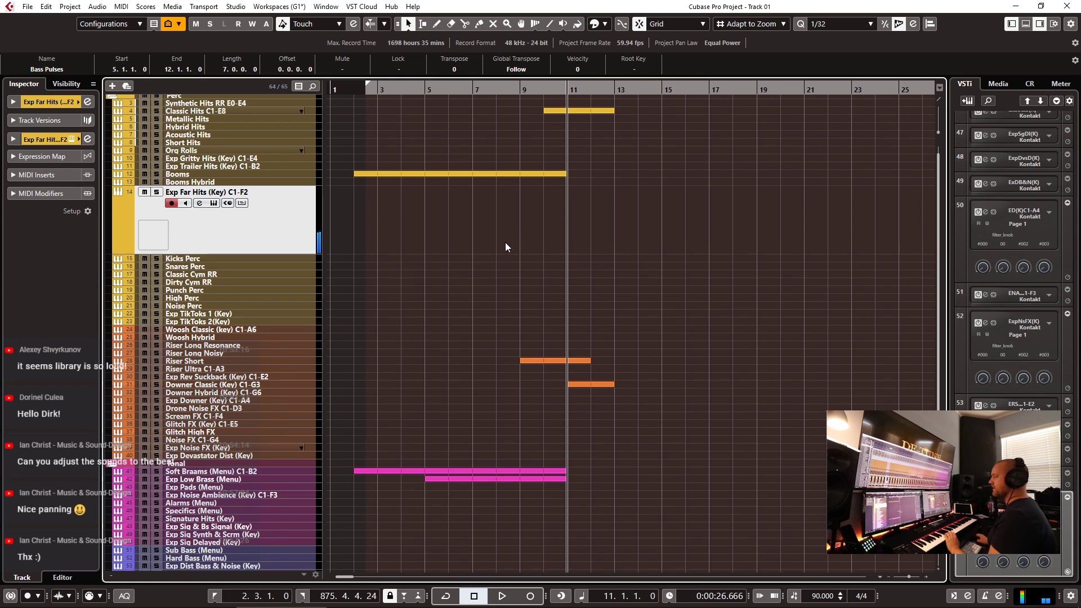
- Rehearse an Exp Far Hits rhythm over the empty bars after bar 14 with the transport running
click(696, 89)
key(space)
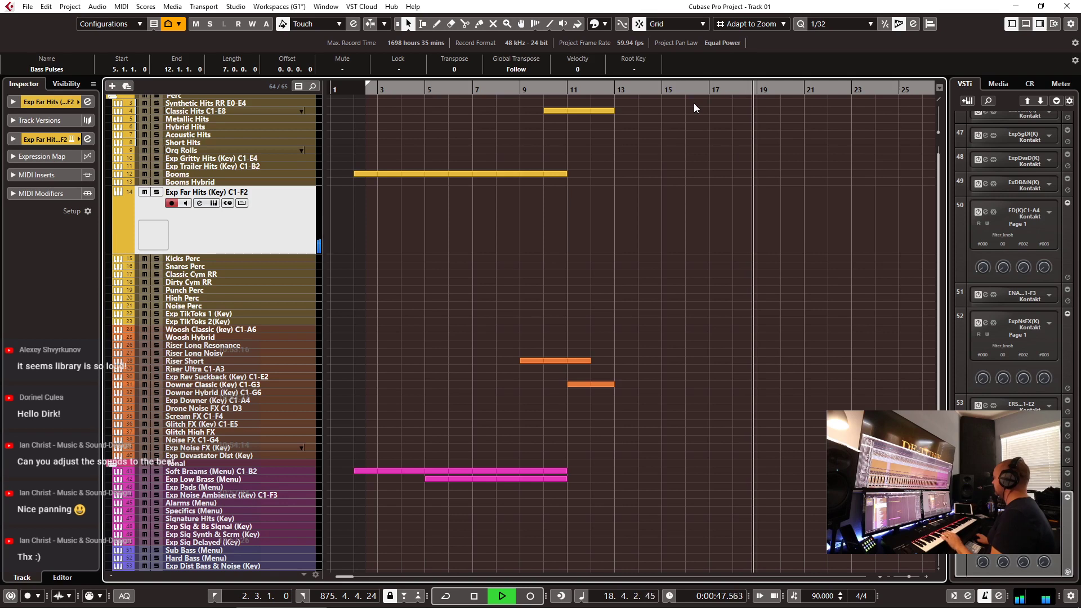
key(space)
click(652, 92)
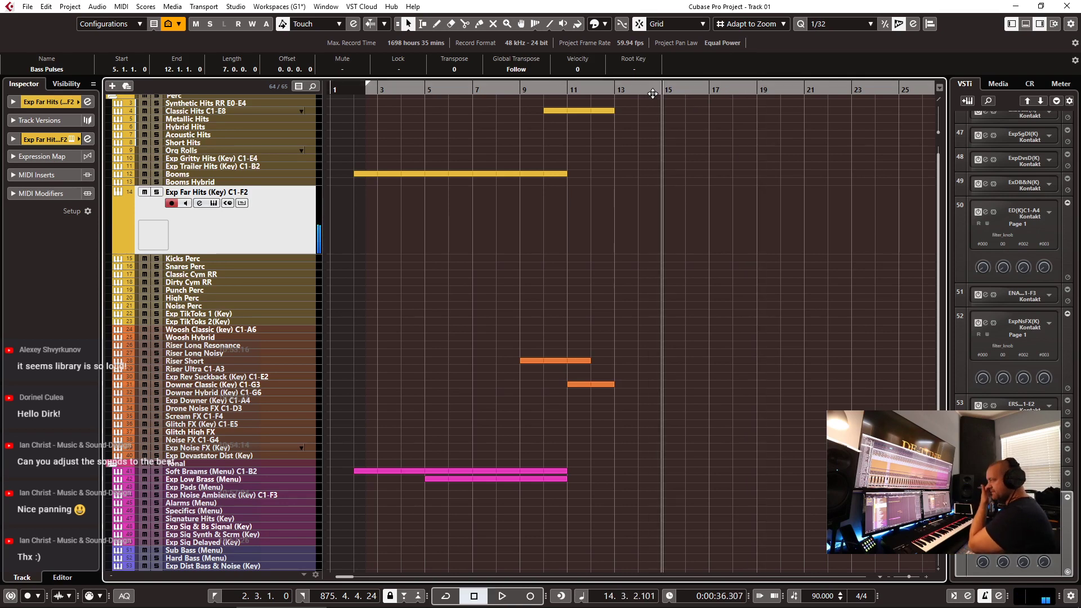
drag(652, 92, 665, 104)
key(space)
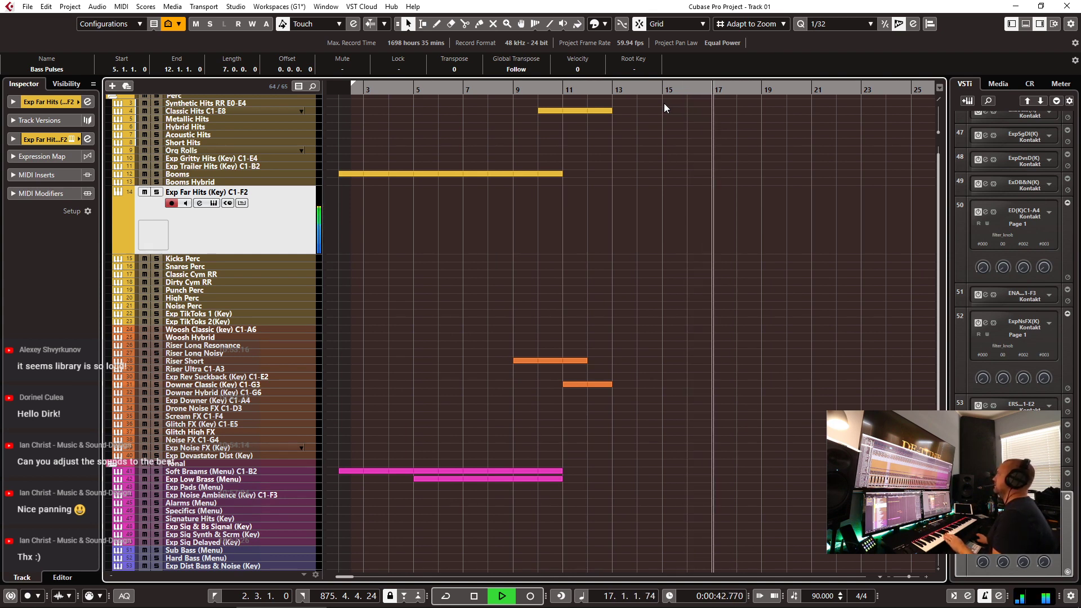
key(space)
- Record a single G1 hit on the Exp Far Hits track starting from bar 6, and open the recorded part in the editor
drag(421, 96, 443, 96)
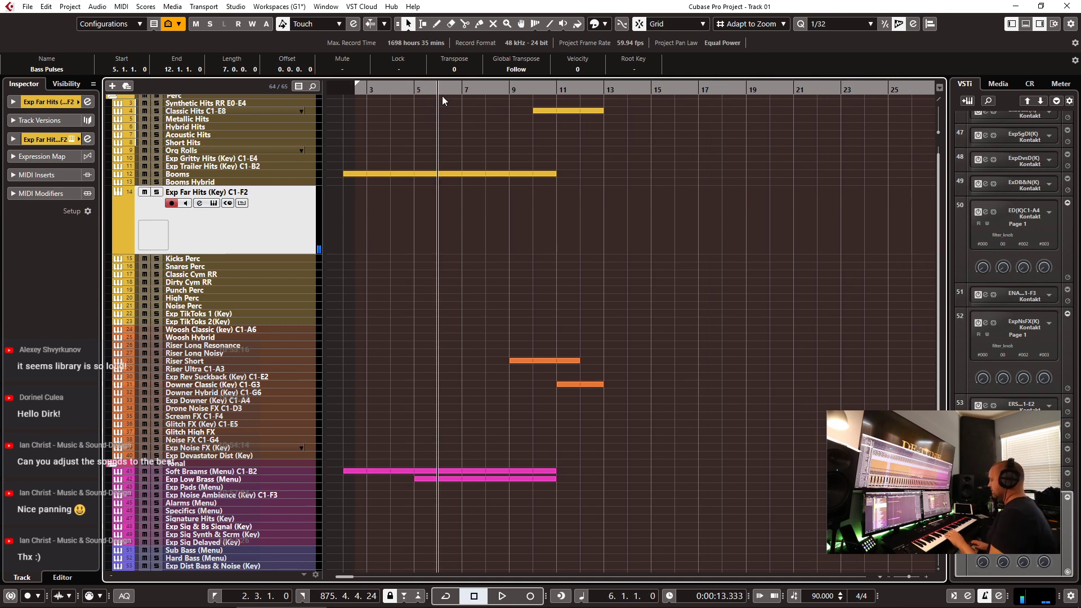
key(KP_Multiply)
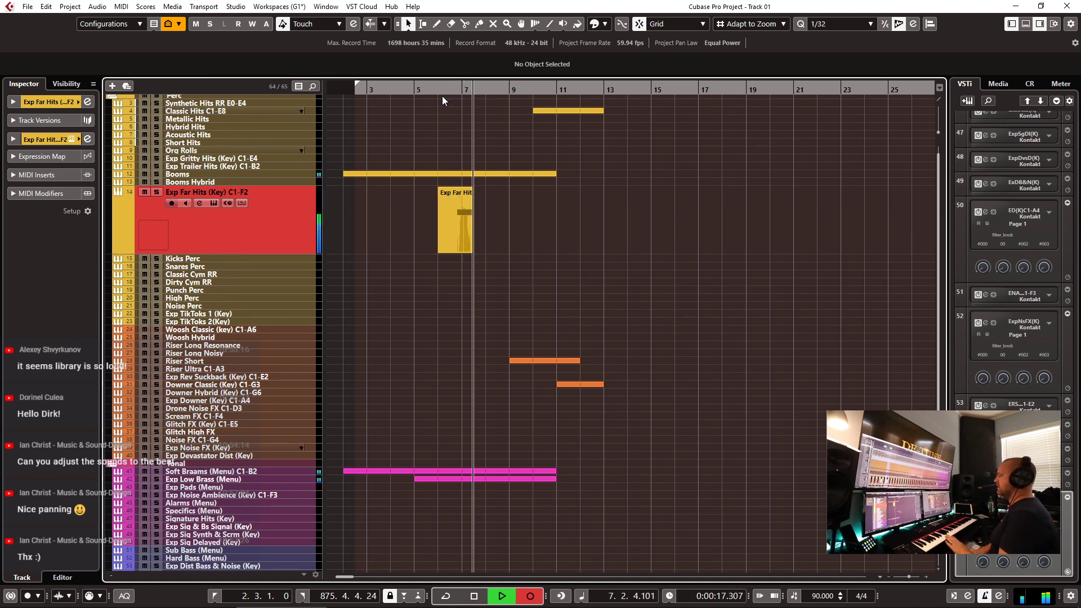
key(space)
key(Return)
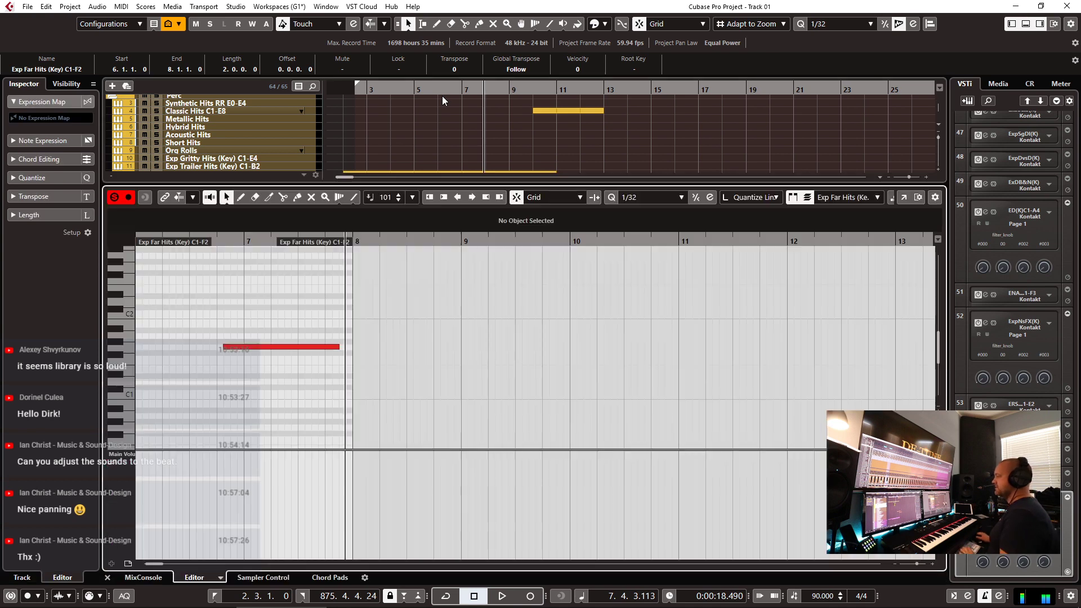
- Trim the G1 note's start to 6.4.2.35, play it back to check its timing, and close the editor
scroll(340, 368, up, 4)
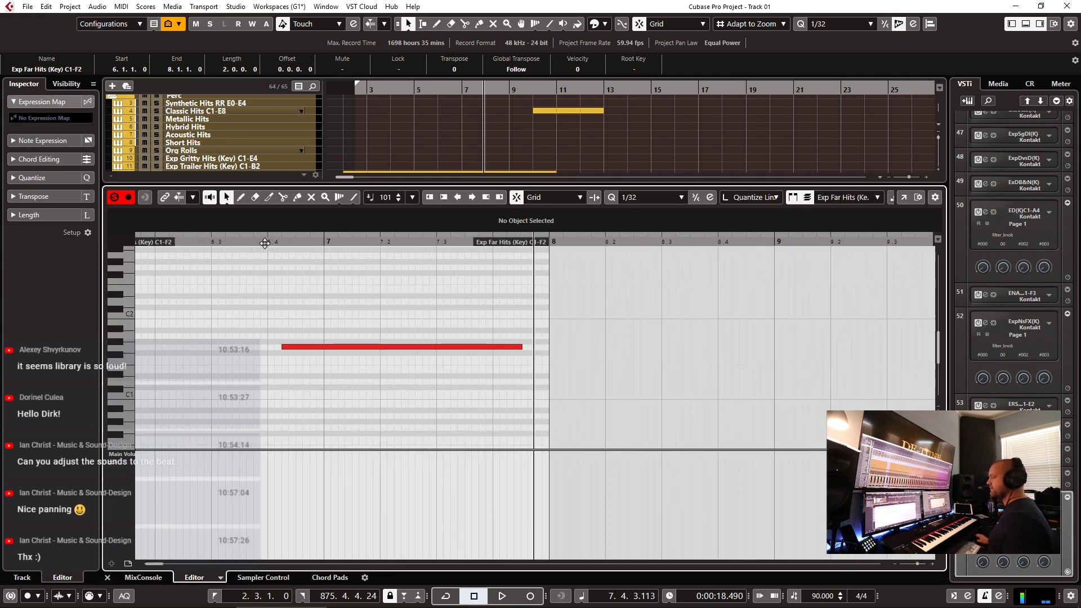
click(213, 244)
key(space)
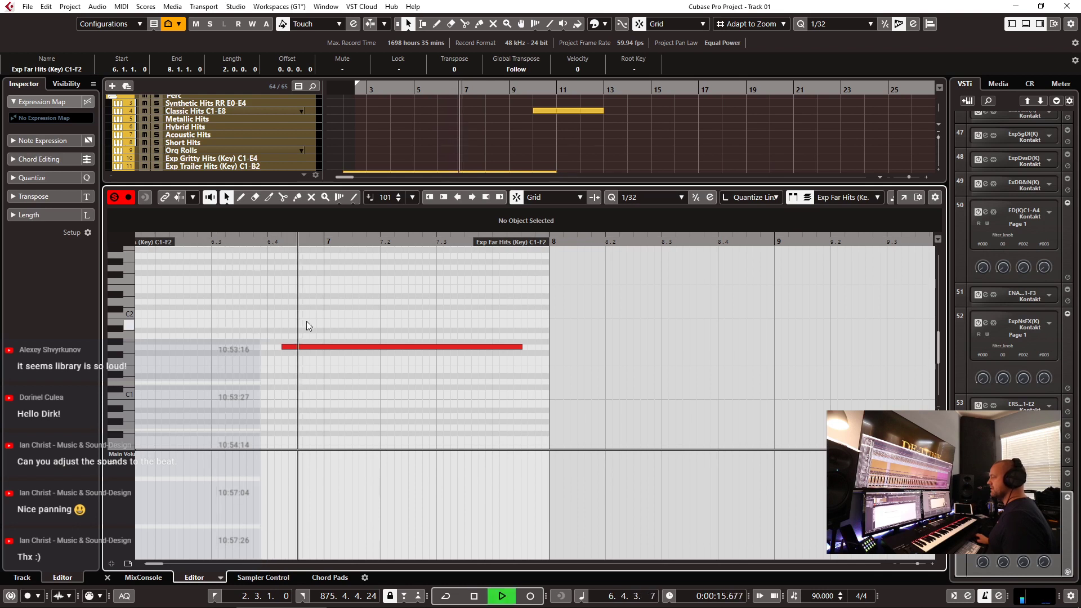
key(space)
drag(282, 347, 287, 348)
key(space)
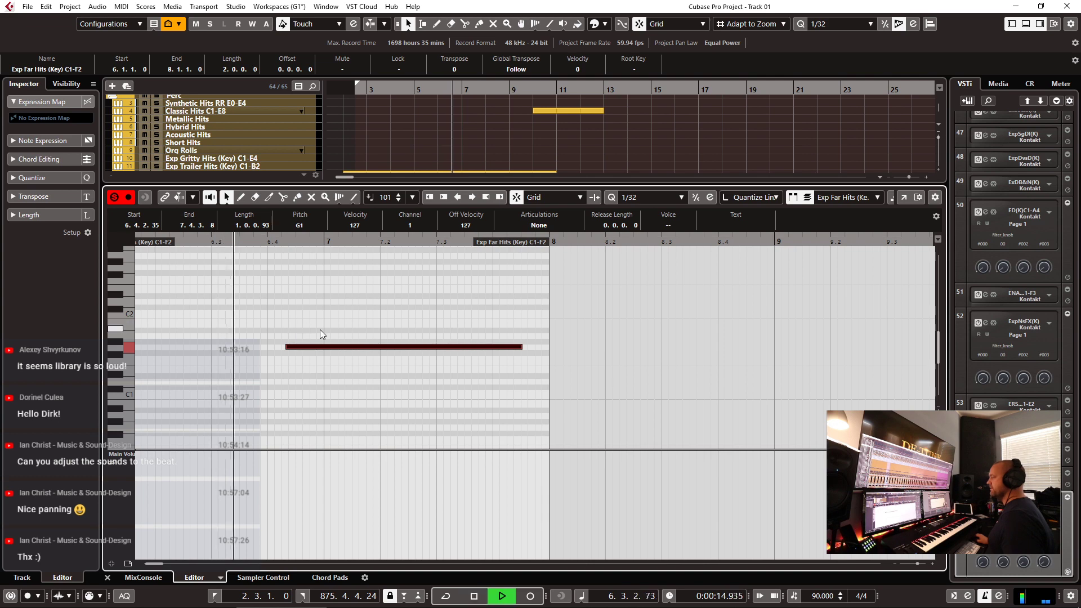
key(space)
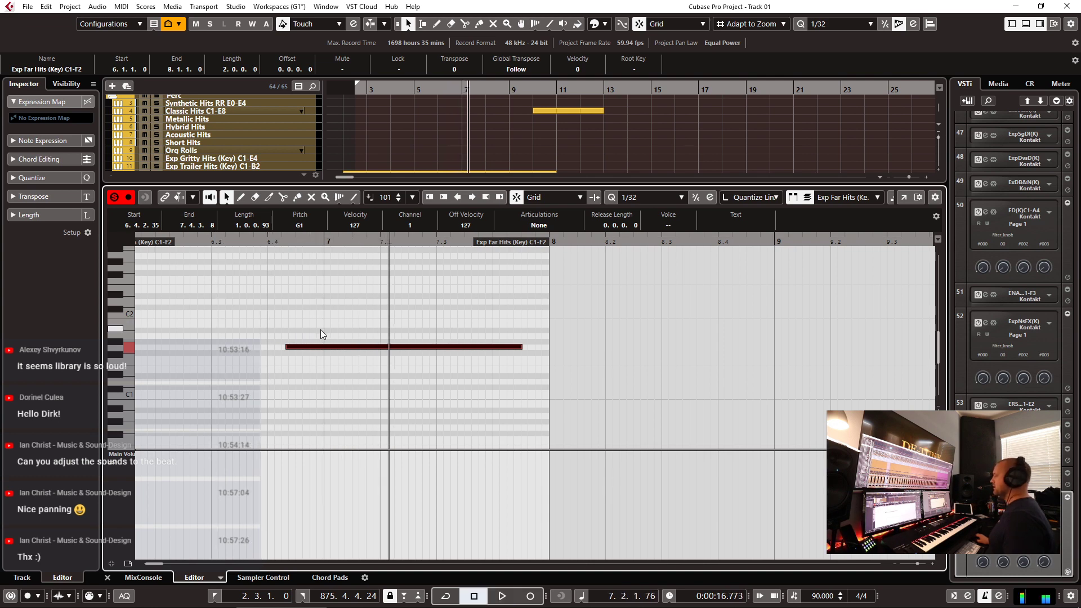
key(ctrl+alt+e)
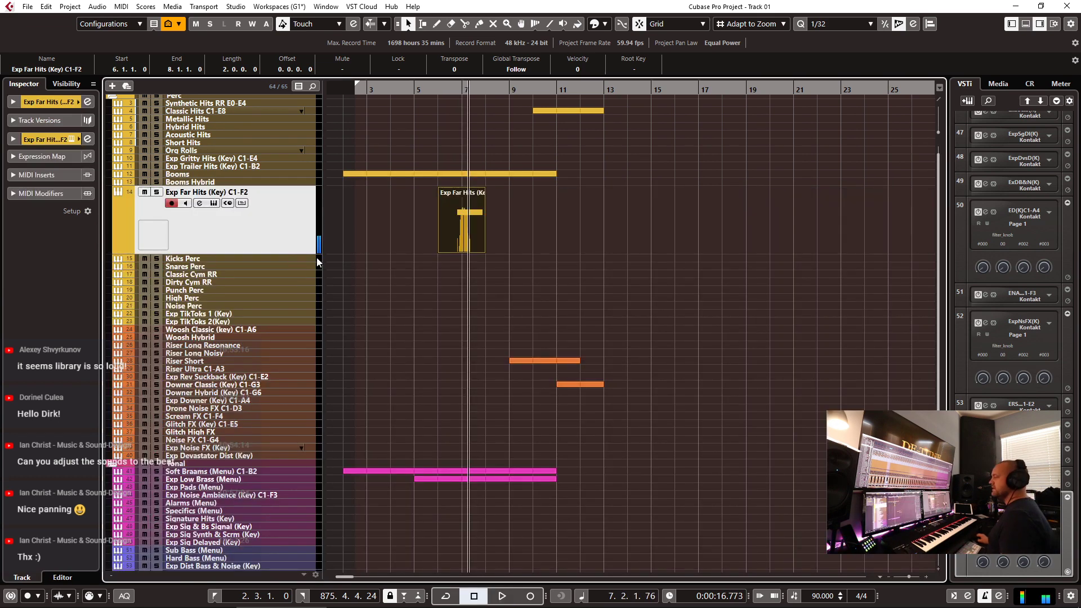
- Audition the Woosh Classic track over the empty bars from bar 15 with the transport running
click(205, 330)
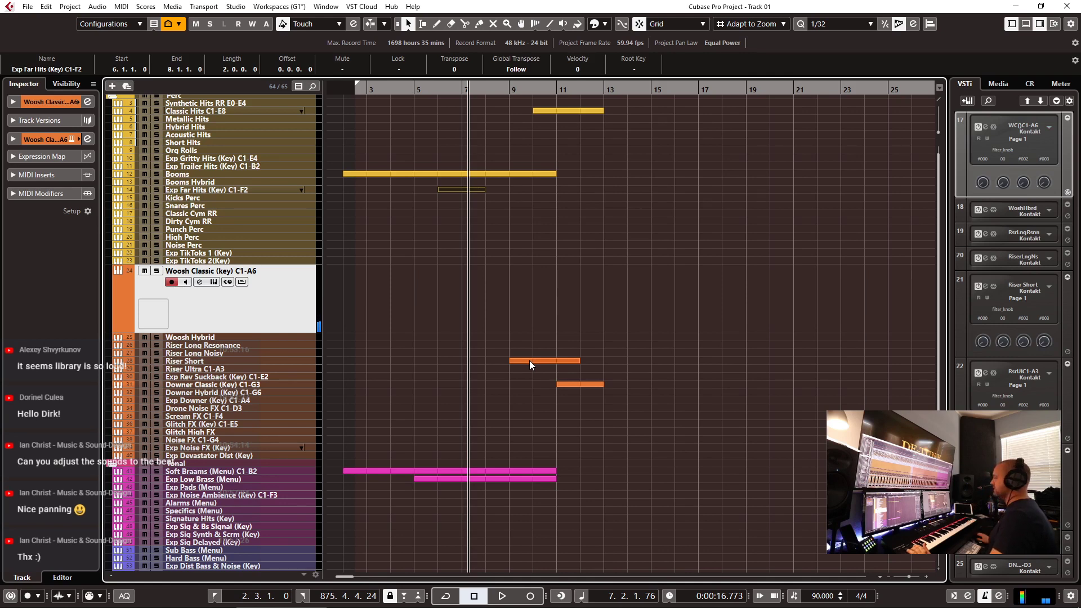
click(651, 91)
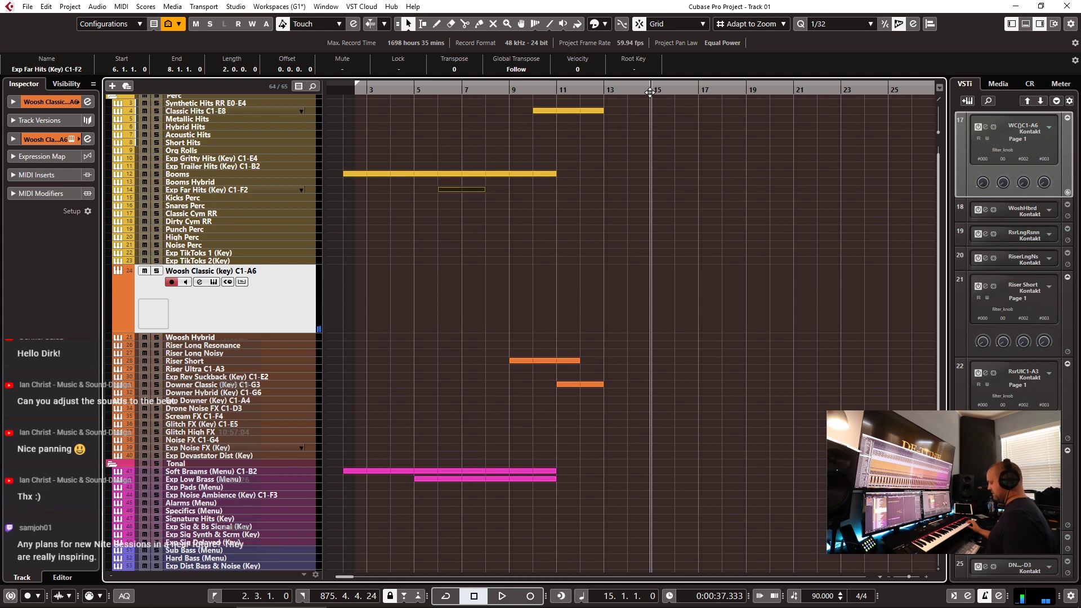
key(space)
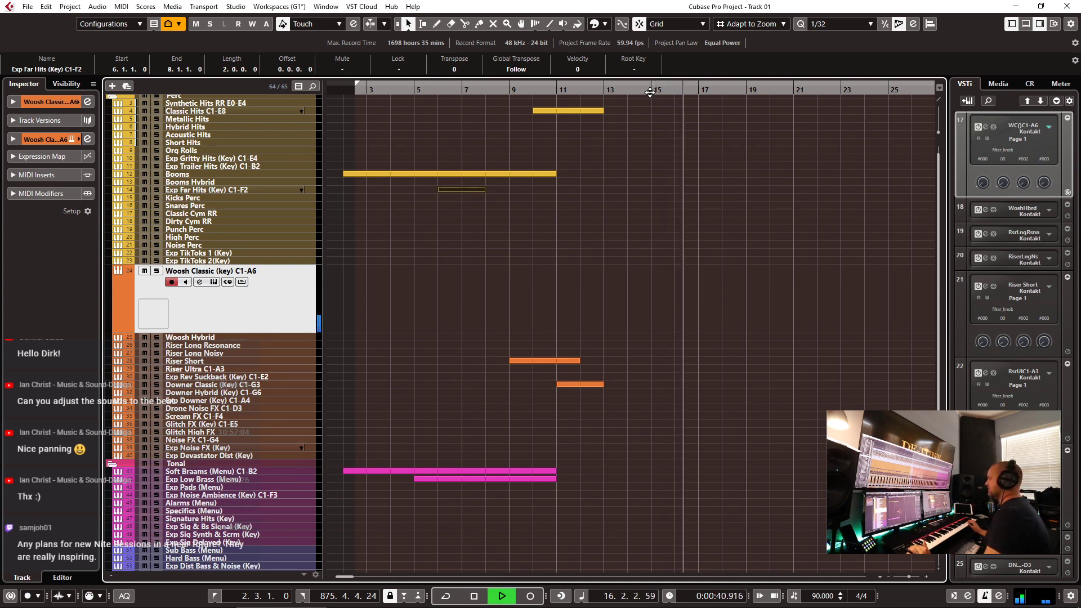
key(space)
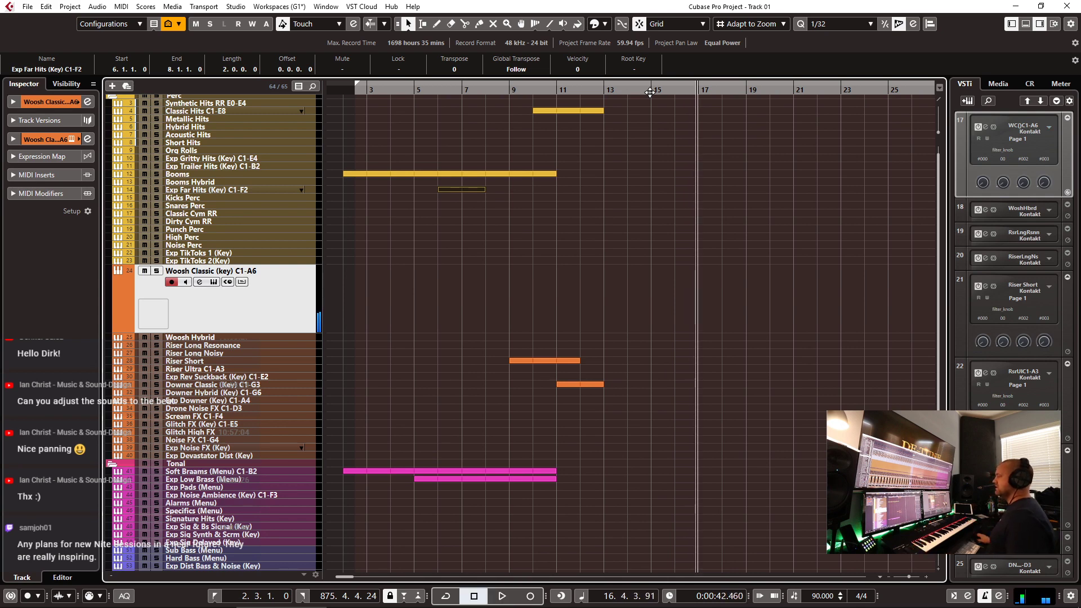
- Record a whoosh on the Woosh Classic track from bar 5 and adjust its B3 note to start at 6.1.4.0
click(413, 91)
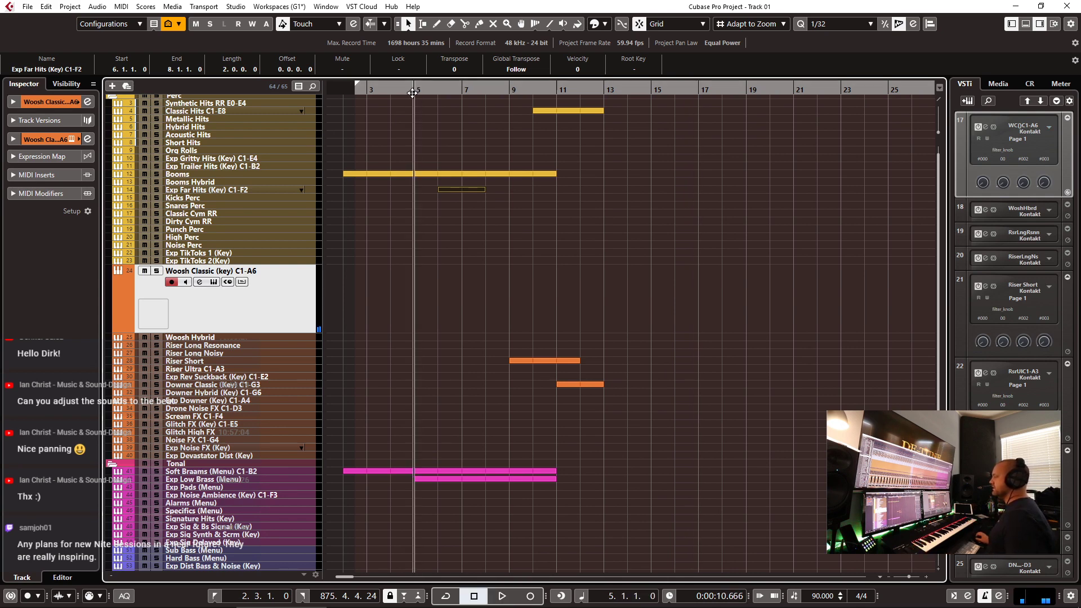
key(KP_Multiply)
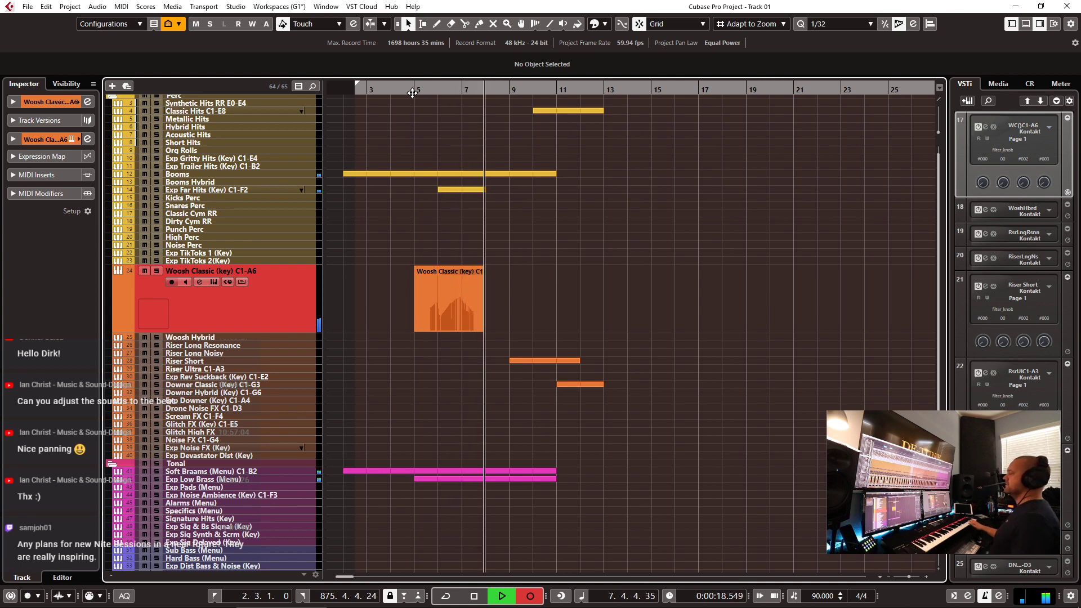
key(space)
double_click(459, 306)
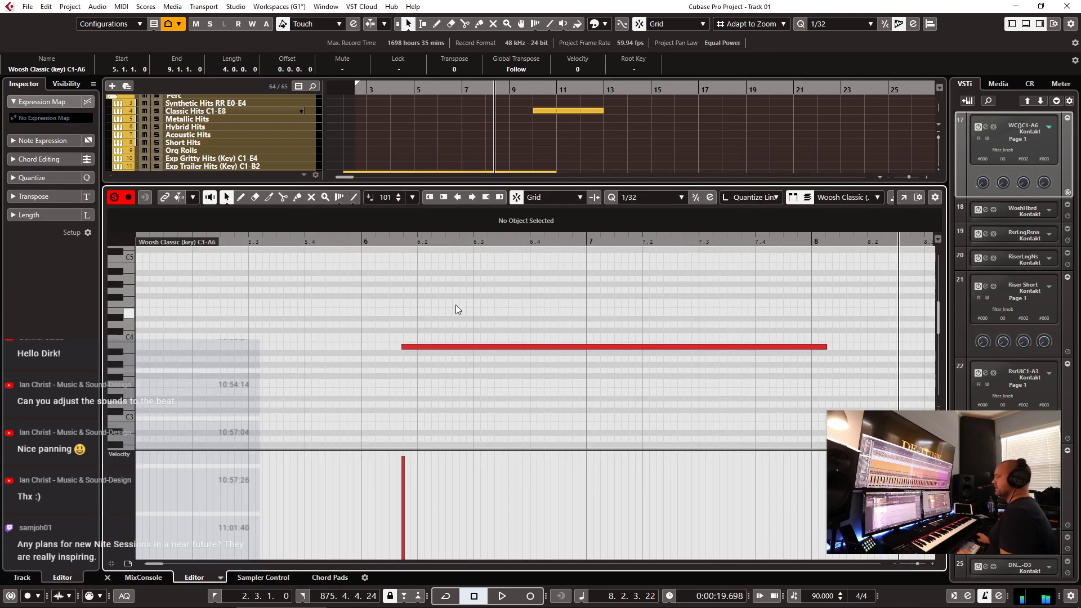
click(402, 347)
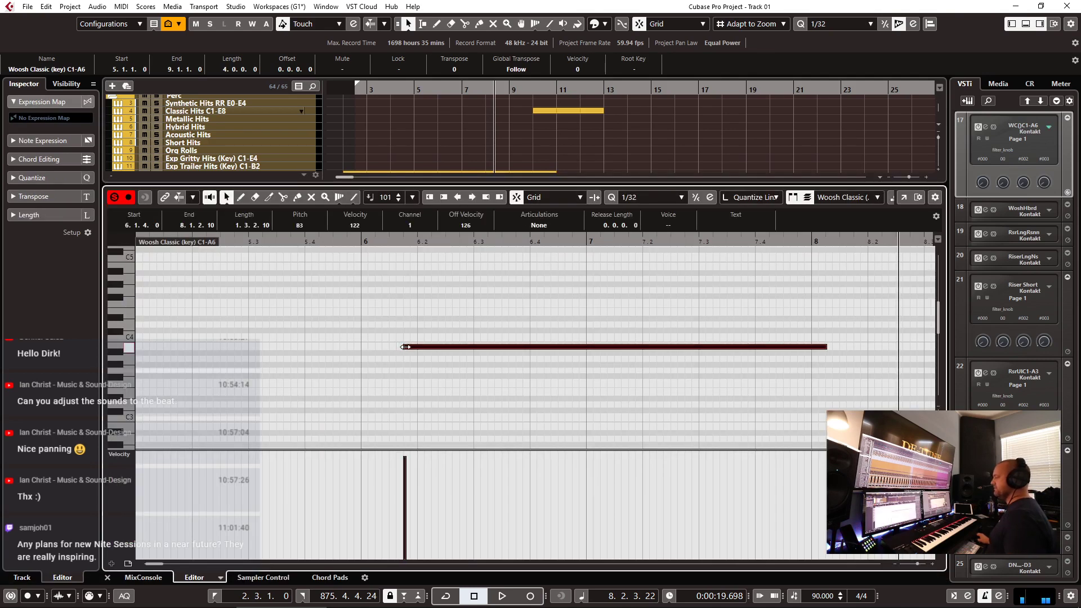
key(ctrl+e)
- Play the arrangement from the left locator to hear the recorded whoosh and far hit in context
click(533, 245)
key(KP_1)
key(space)
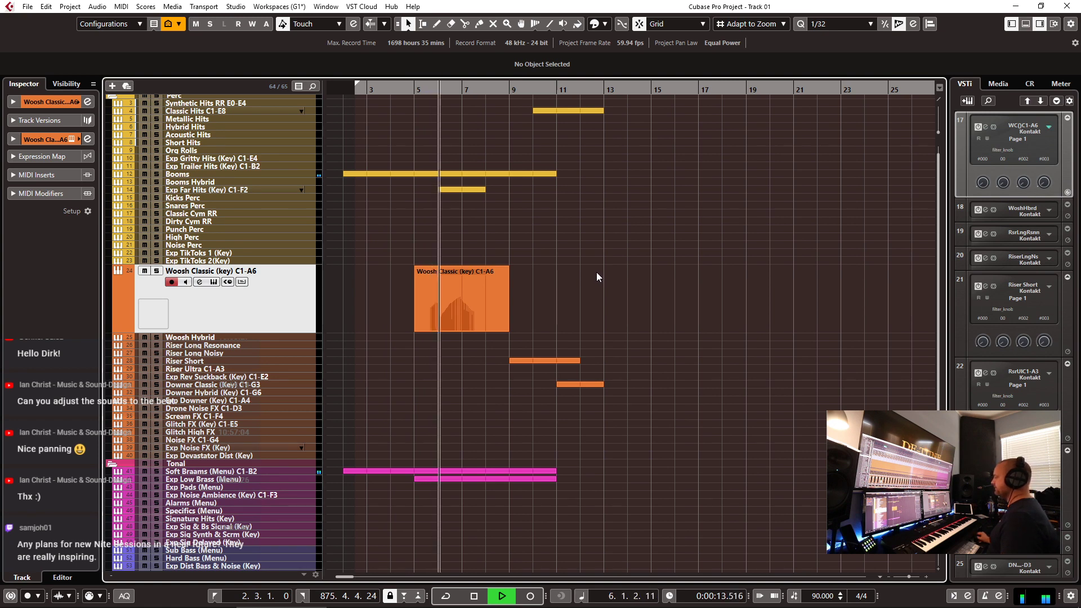
scroll(597, 273, down, 4)
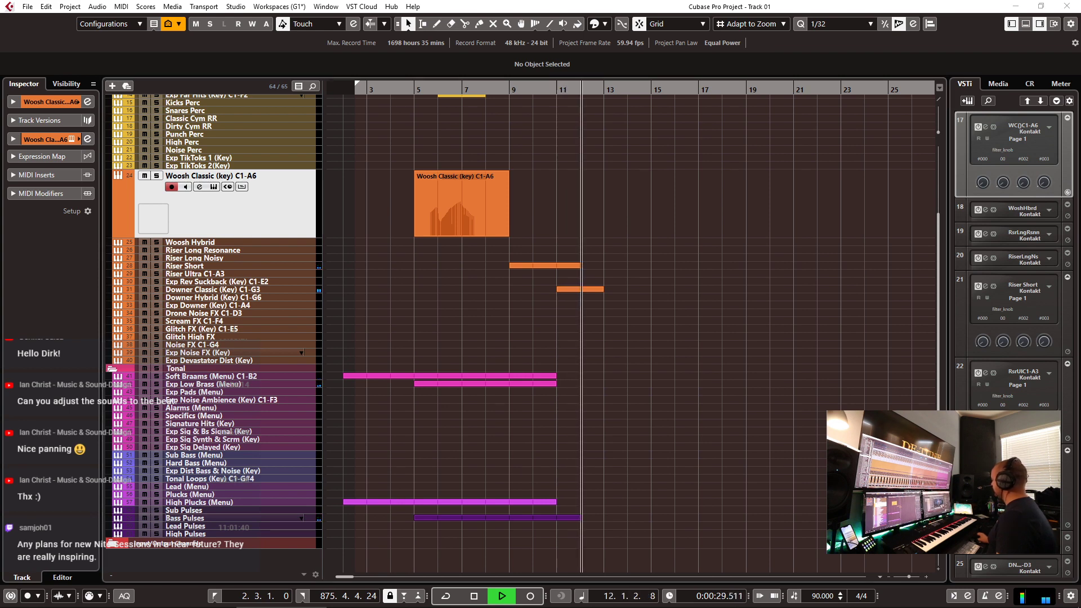
click(725, 346)
key(space)
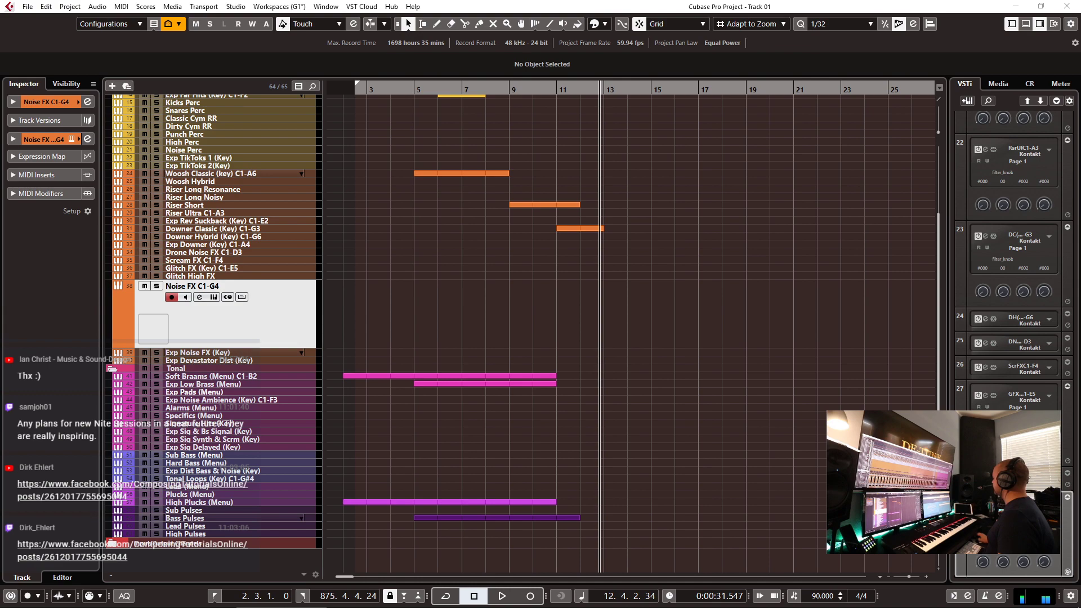
- Switch to the browser, fetch the Facebook post's commenters in Comment Picker, and return to Cubase
key(alt+Tab)
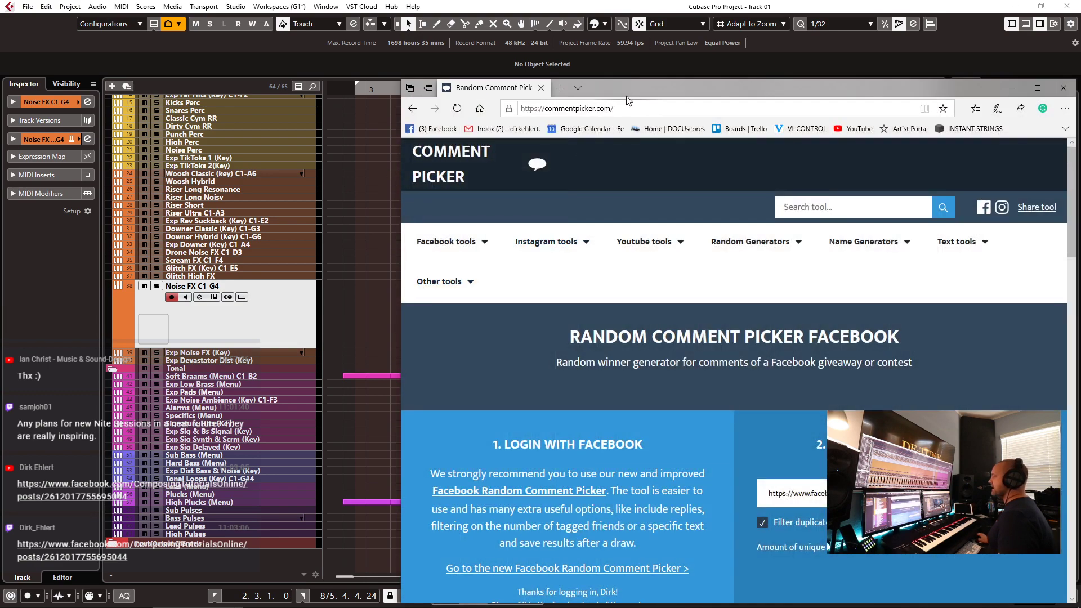
double_click(622, 86)
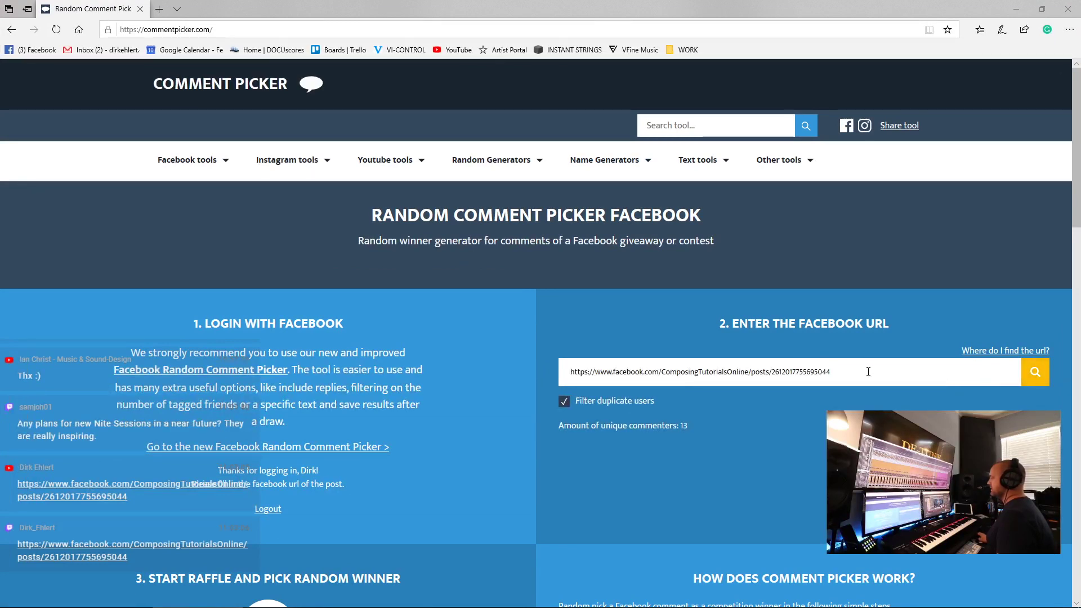
click(1027, 385)
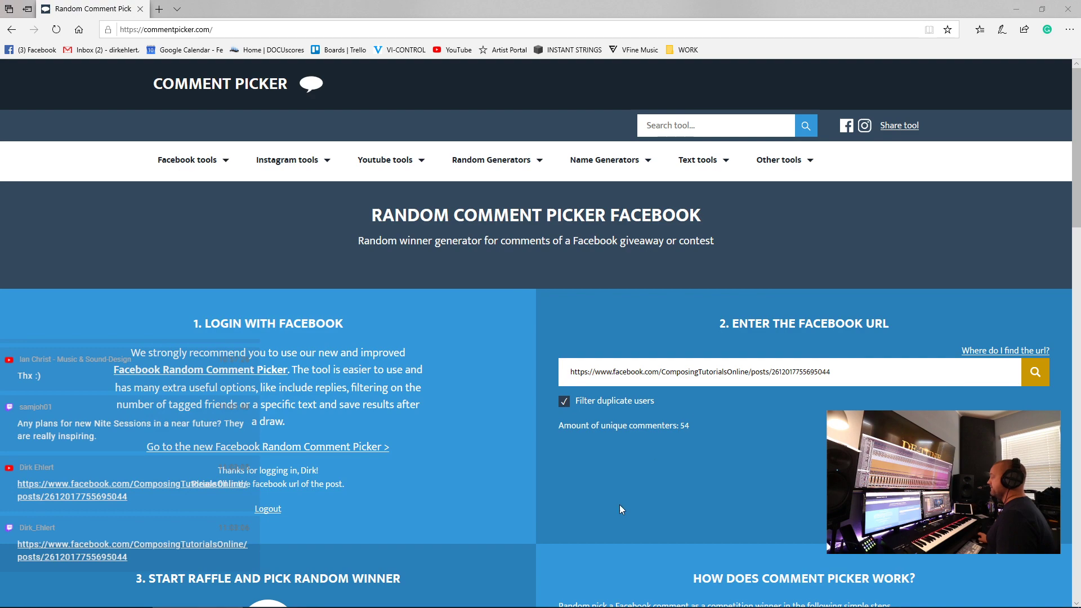
key(alt+Tab)
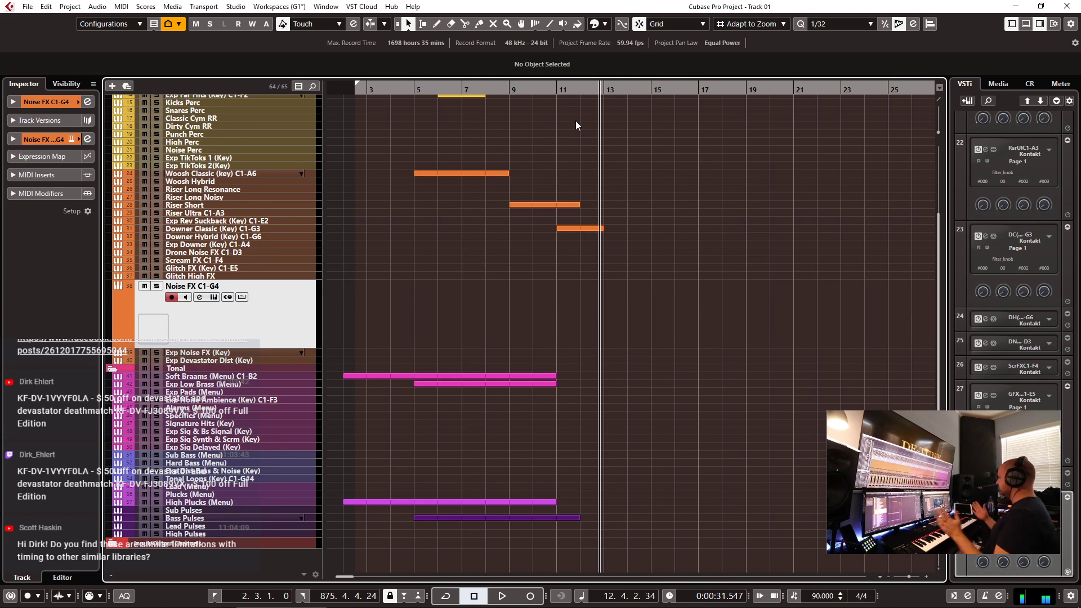
- Return the project cursor to the left locator and look over the recorded parts, including the Classic Hits part
click(411, 88)
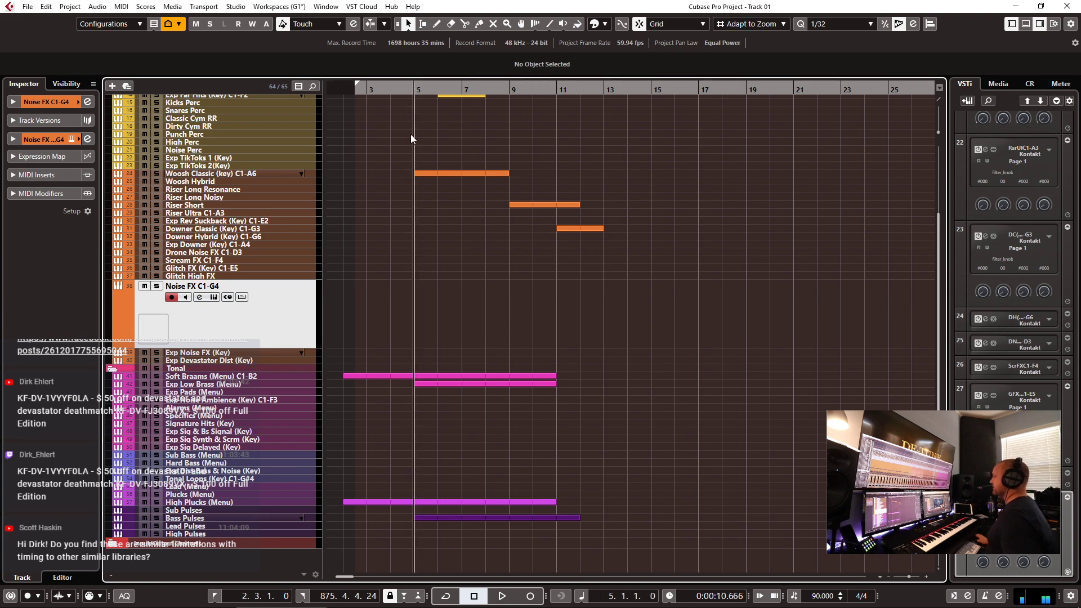
key(KP_1)
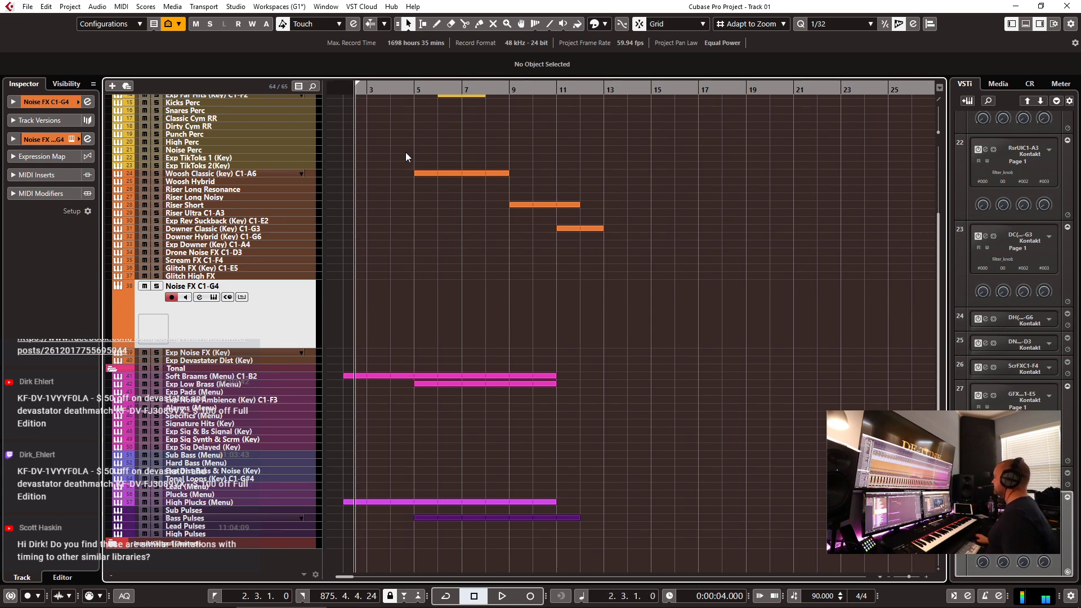
key(h)
key(h)
key(h)
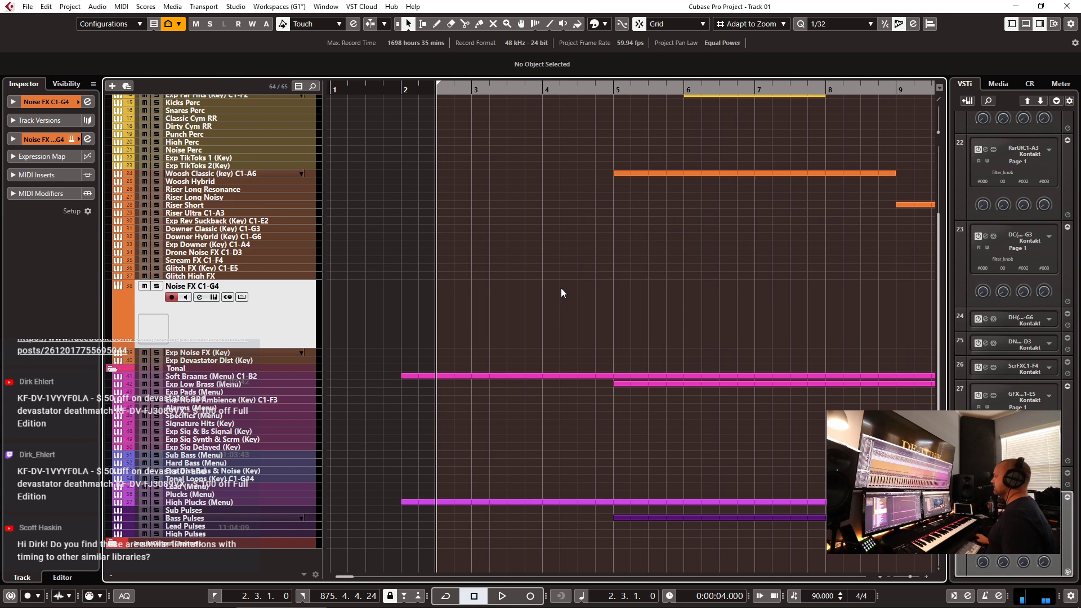
key(g)
key(g)
key(g)
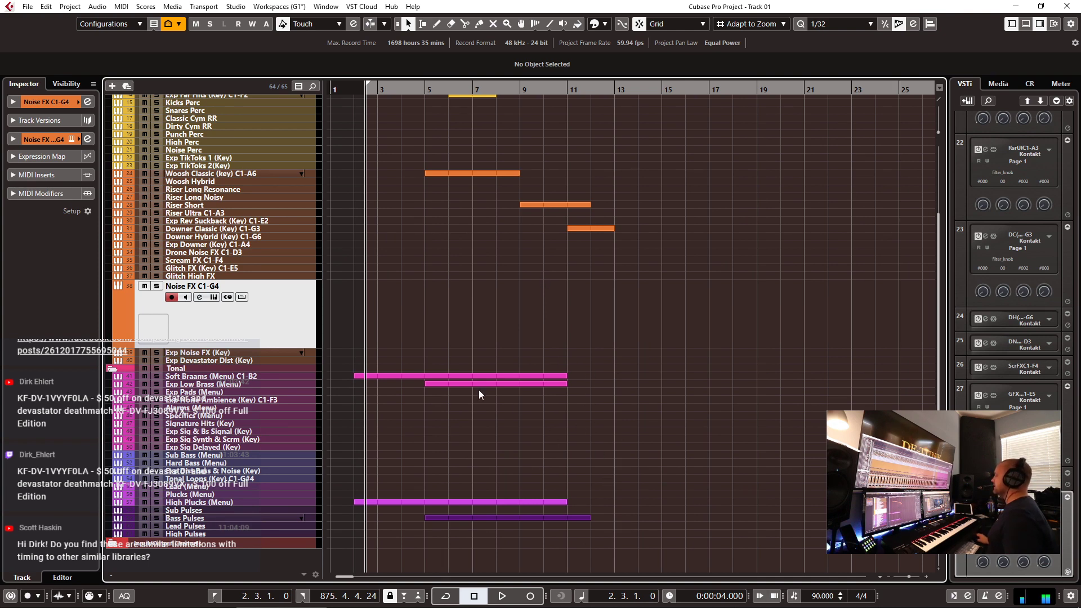
scroll(479, 254, up, 4)
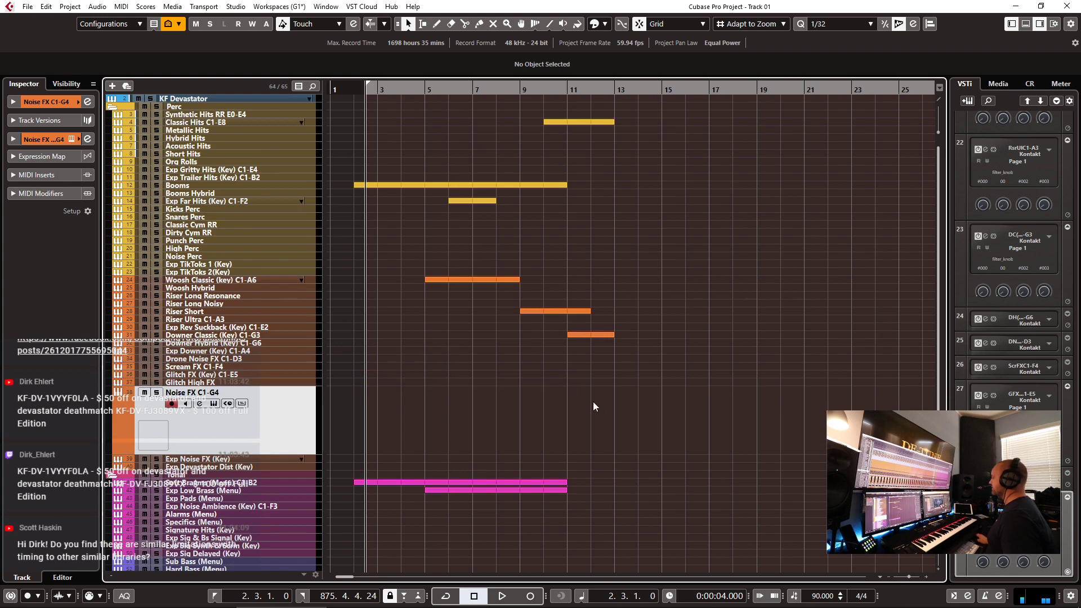
click(583, 121)
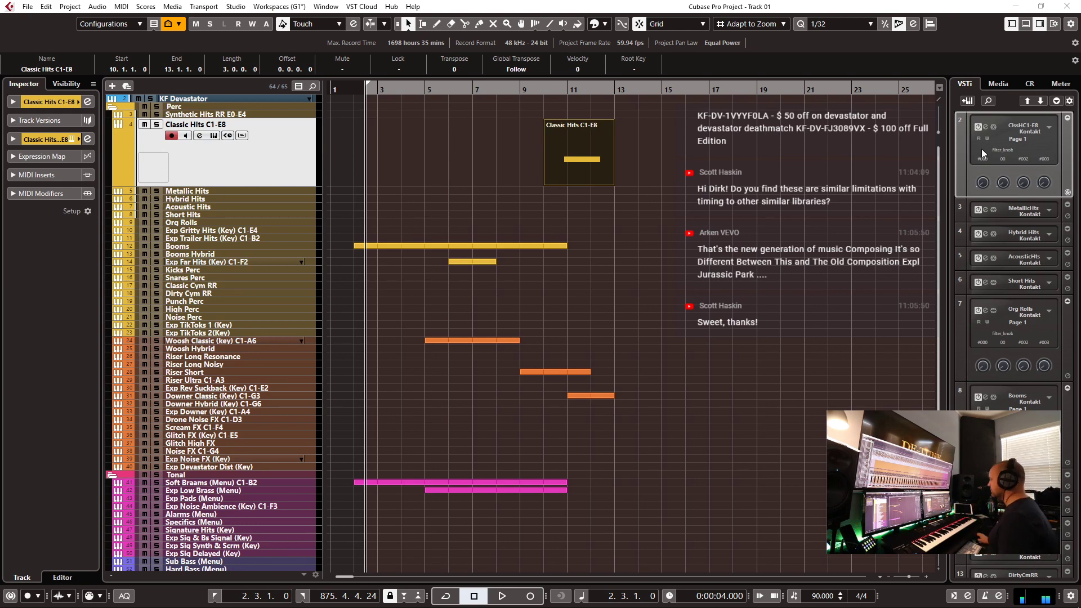
click(823, 150)
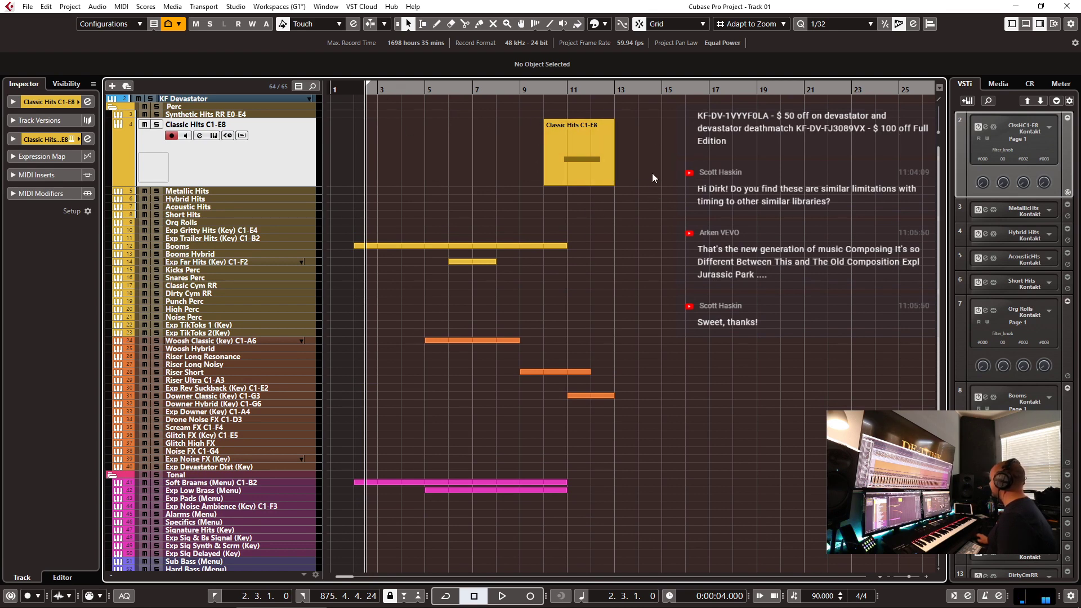
- Play the arrangement from the left locator to bar 12 and listen to the whoosh, riser, downer and Classic Hits parts
key(space)
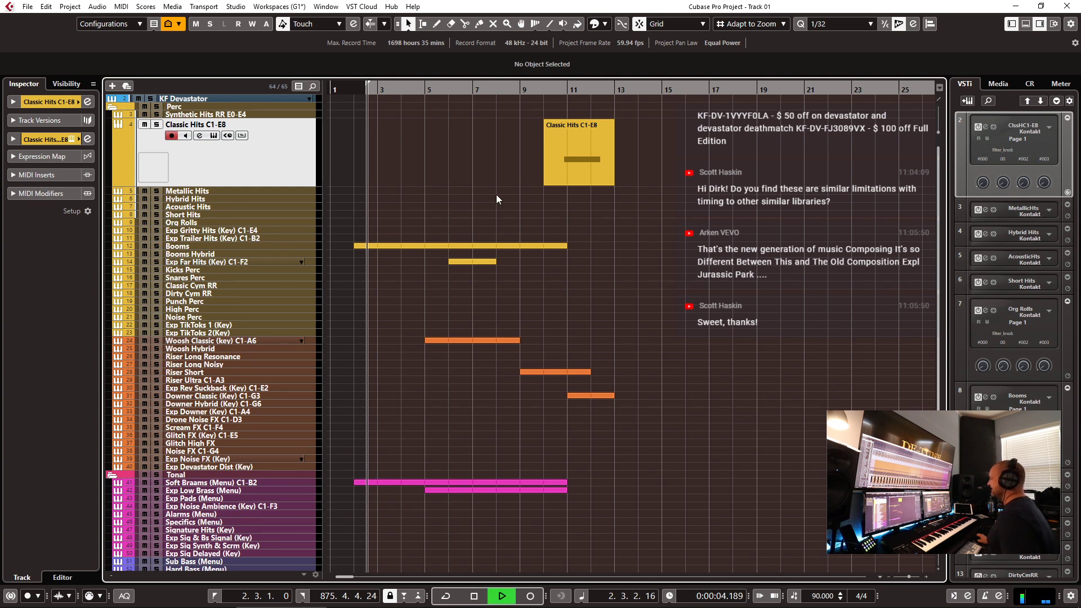
key(h)
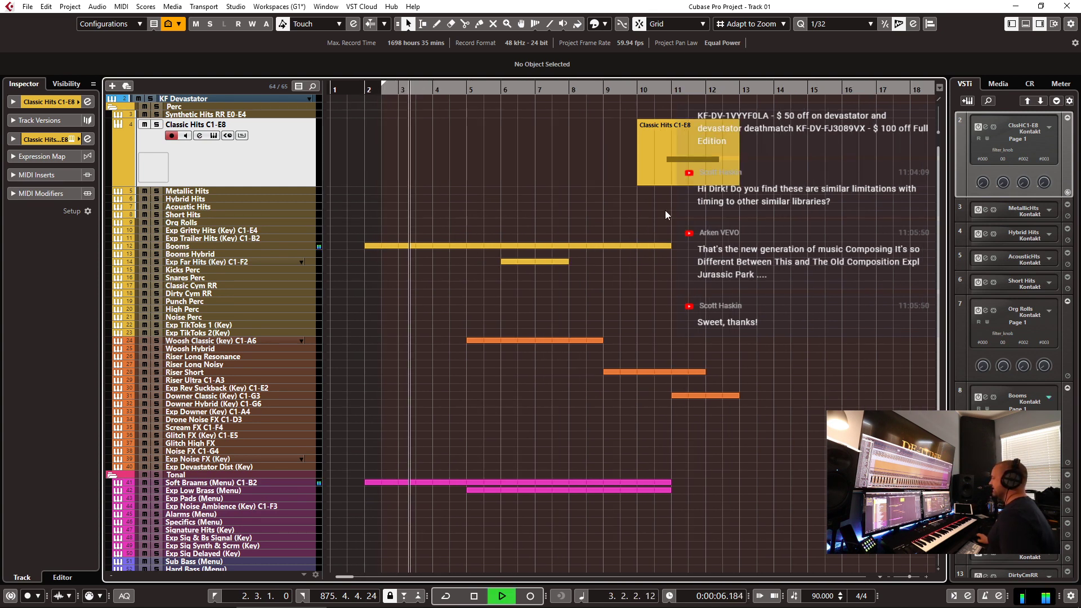
key(g)
key(g)
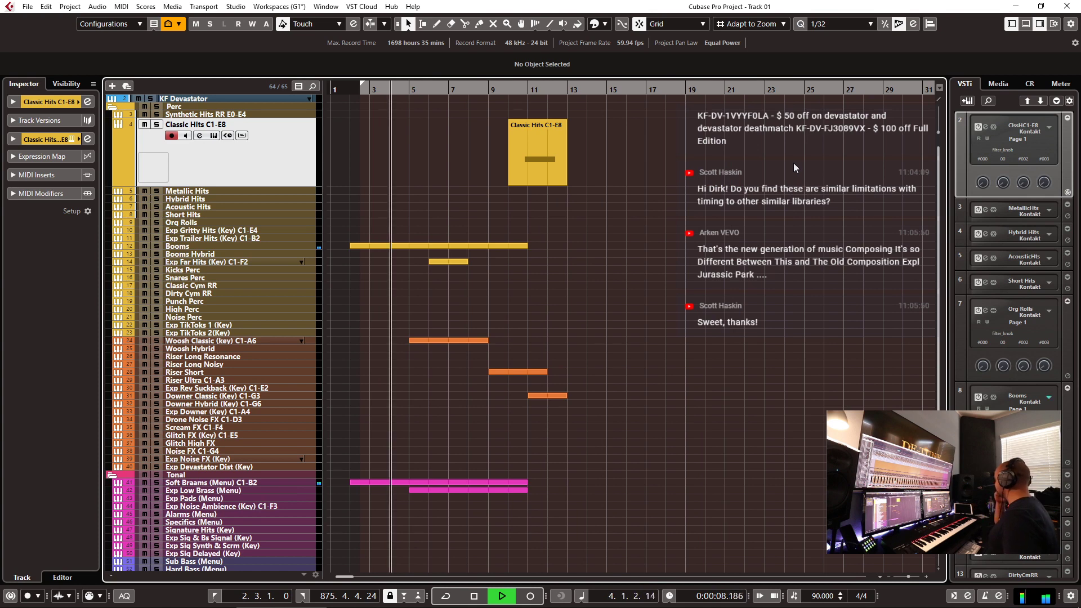
key(h)
key(h)
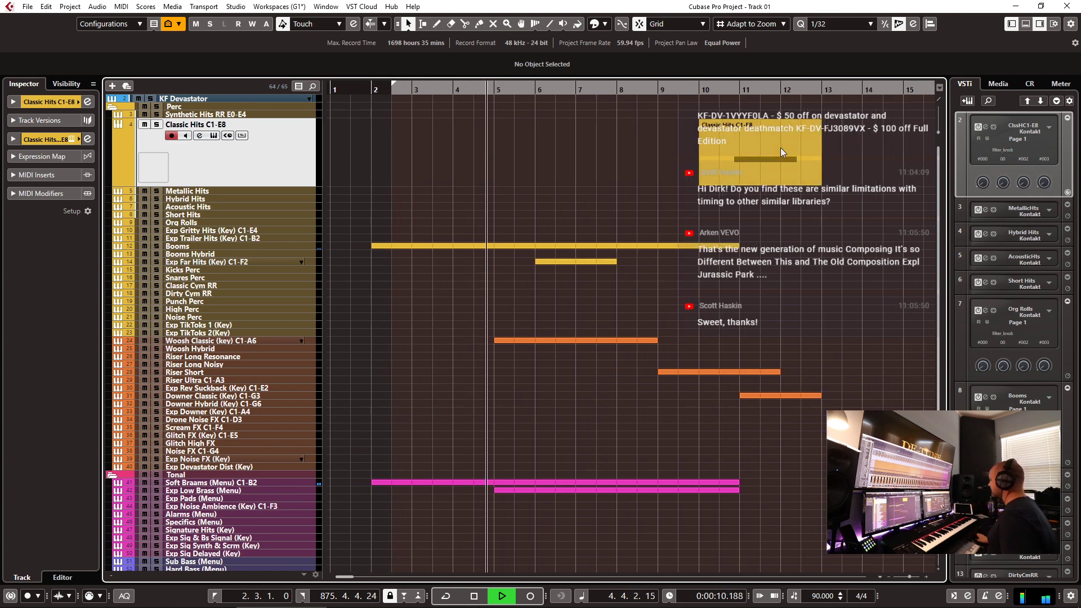
key(g)
key(g)
key(g)
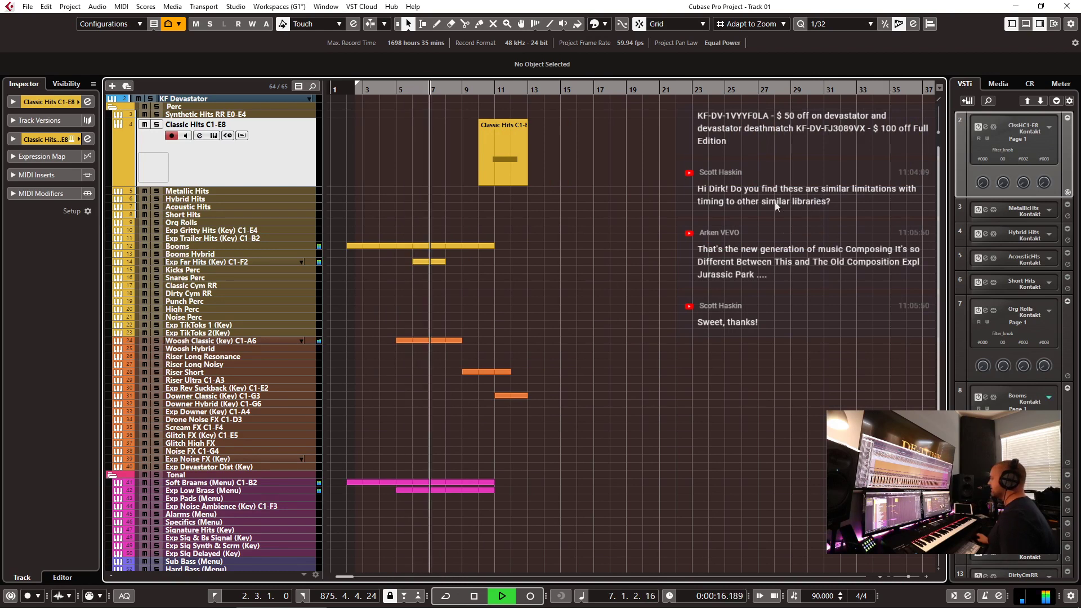
key(h)
key(h)
key(h)
key(h)
key(g)
key(g)
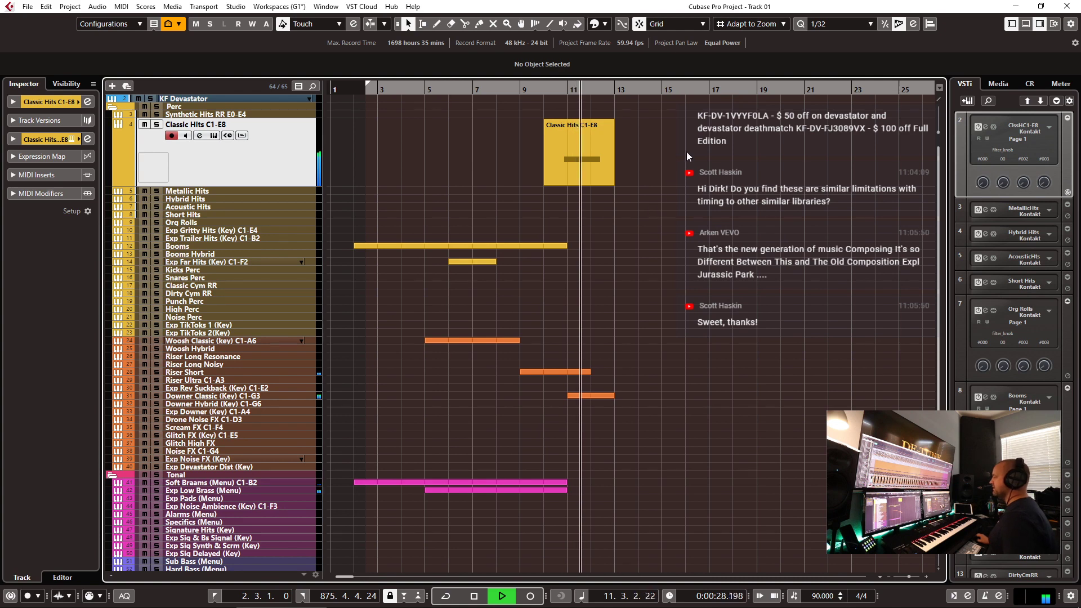
key(space)
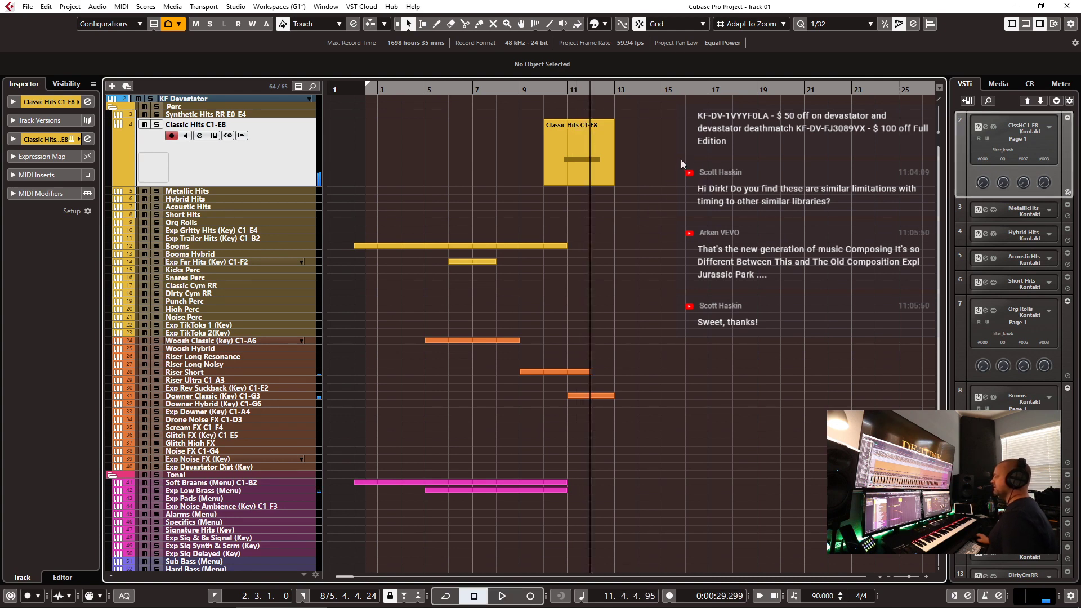
- Copy the Bass Pulses part so it starts at bar 10, and trim the copy's start to 11.3.1.0
key(h)
key(h)
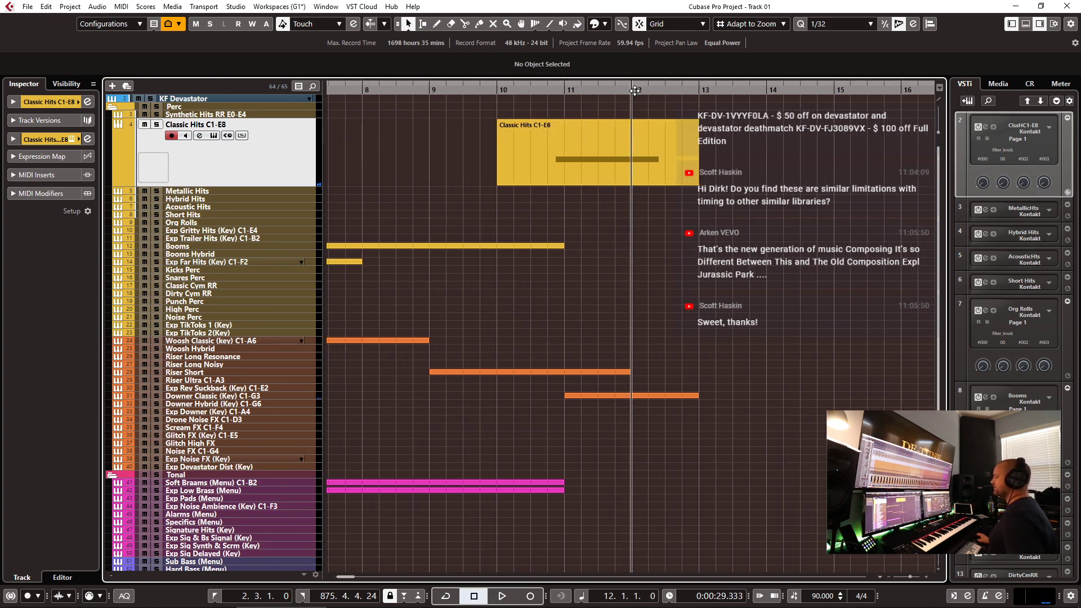
key(g)
key(g)
key(g)
scroll(585, 462, down, 5)
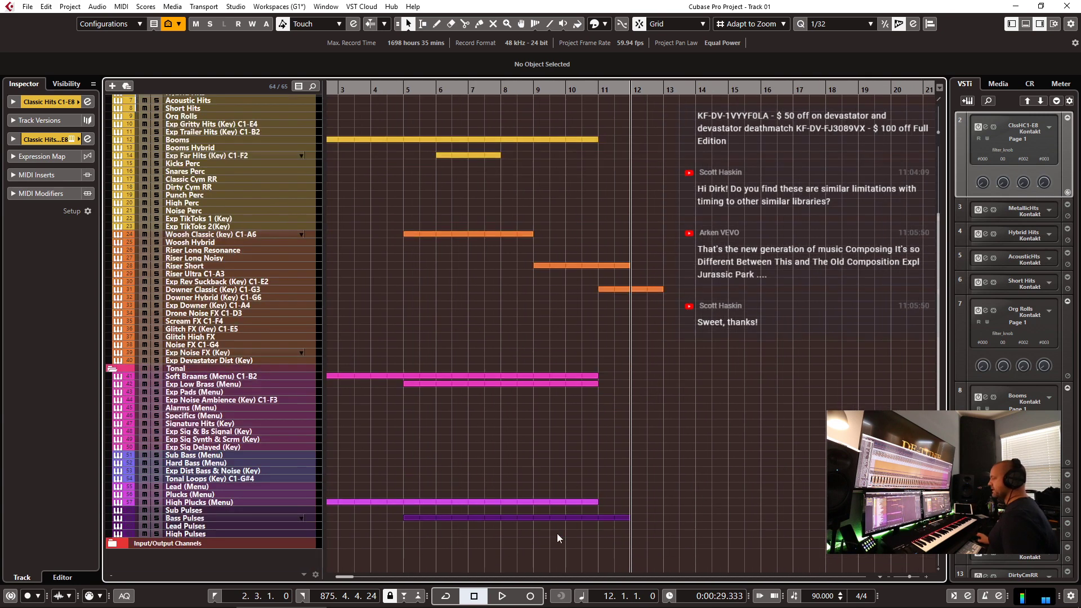
click(532, 519)
drag(481, 494, 631, 498)
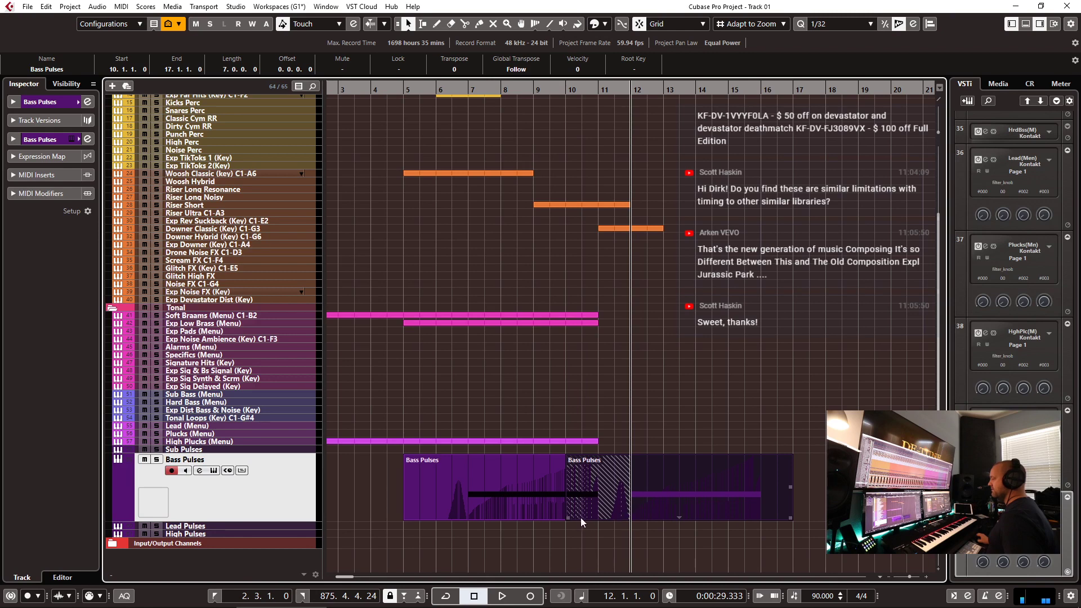
drag(568, 518, 616, 518)
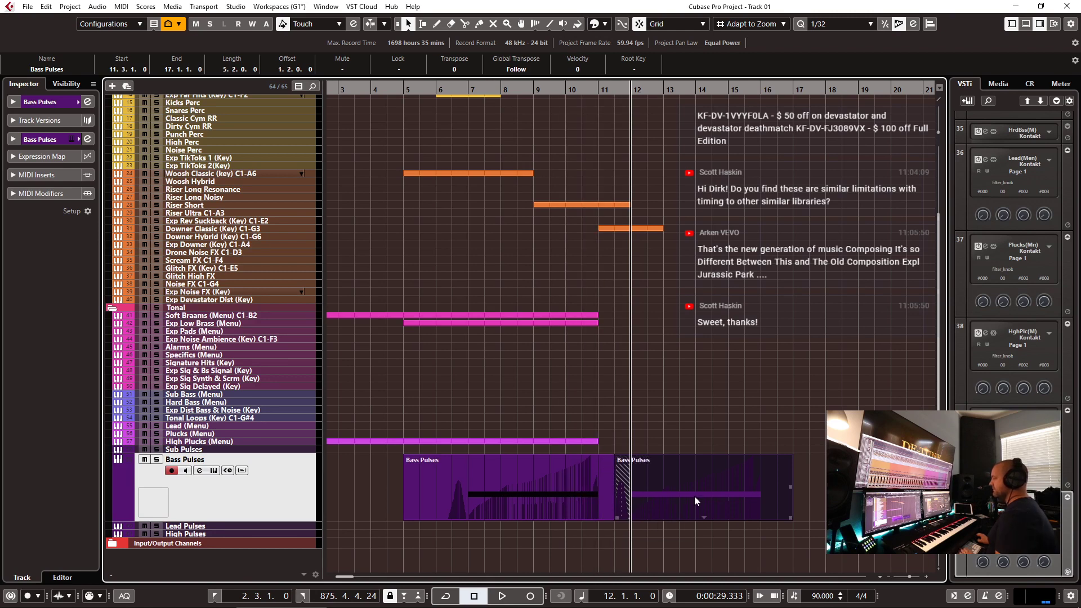
- Replace the copied Bass Pulses part's cc1 modulation curve with a constant value of 127 from bar 12
double_click(682, 507)
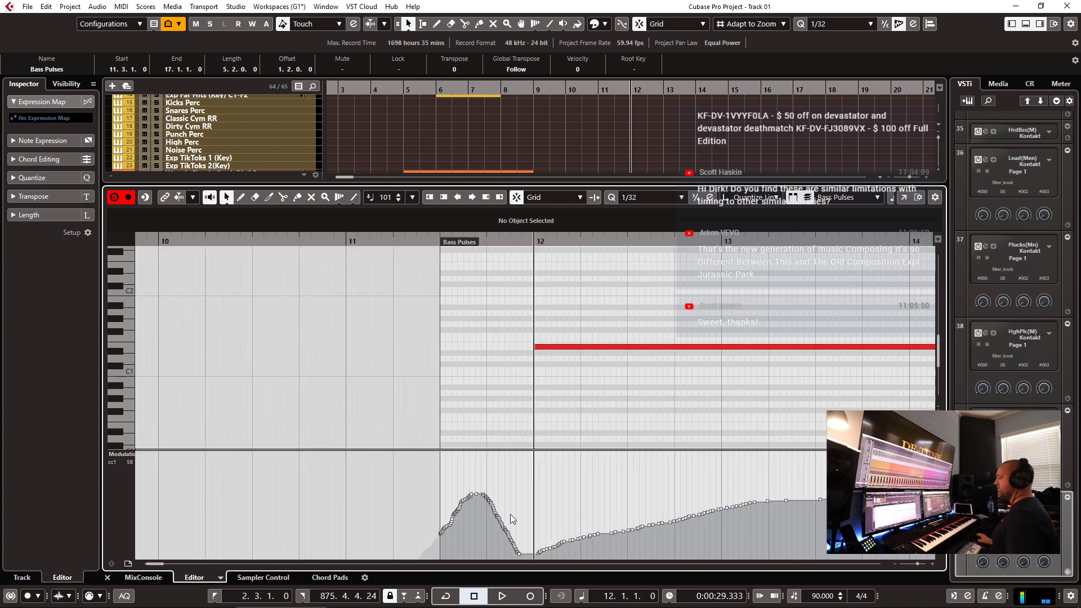
key(h)
key(g)
key(g)
key(g)
key(g)
drag(730, 495, 612, 451)
key(Delete)
drag(675, 470, 536, 560)
key(Delete)
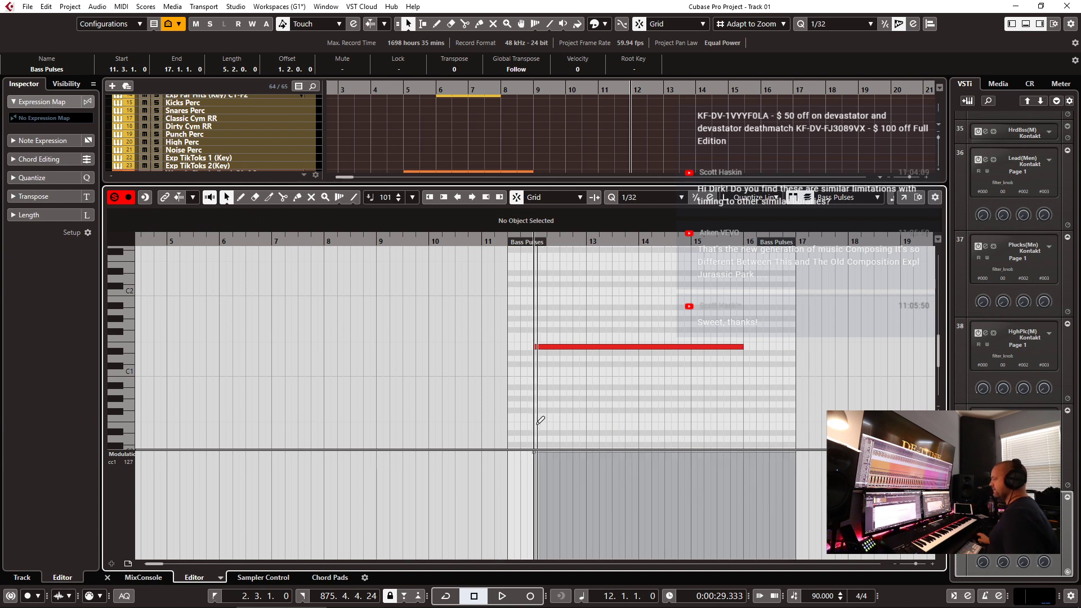
- Trim the copied Bass Pulses part to start at bar 12 and play it back from there
drag(517, 242, 549, 246)
key(ctrl+e)
key(space)
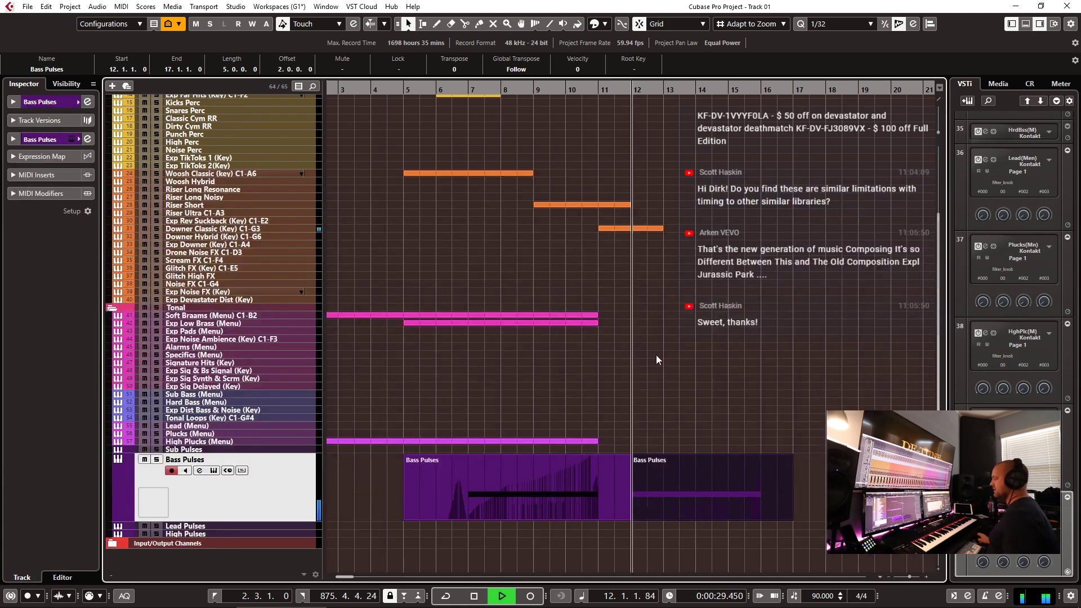
key(h)
key(g)
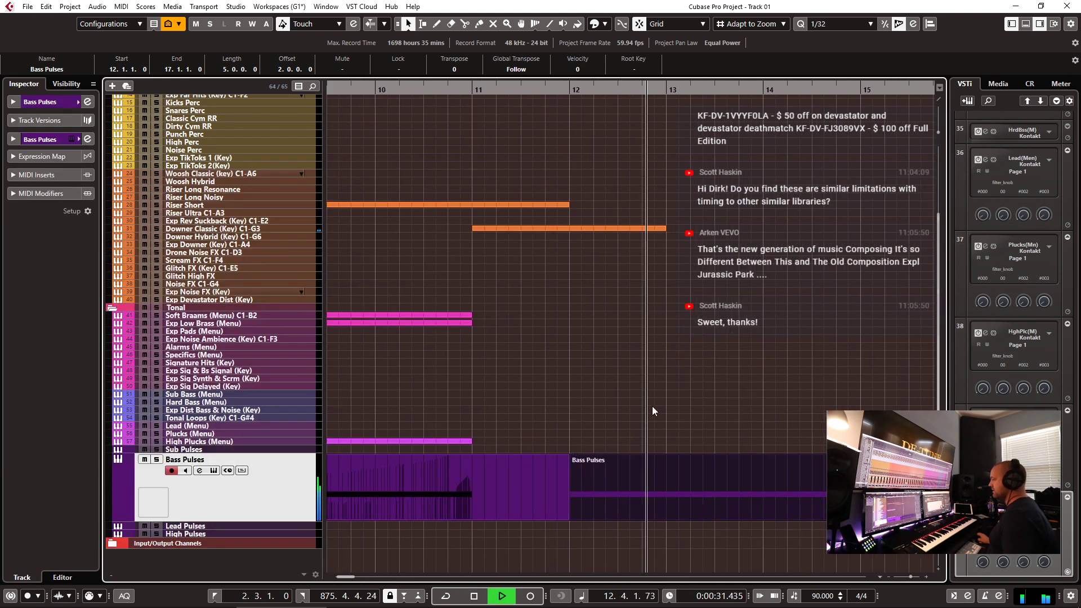
key(space)
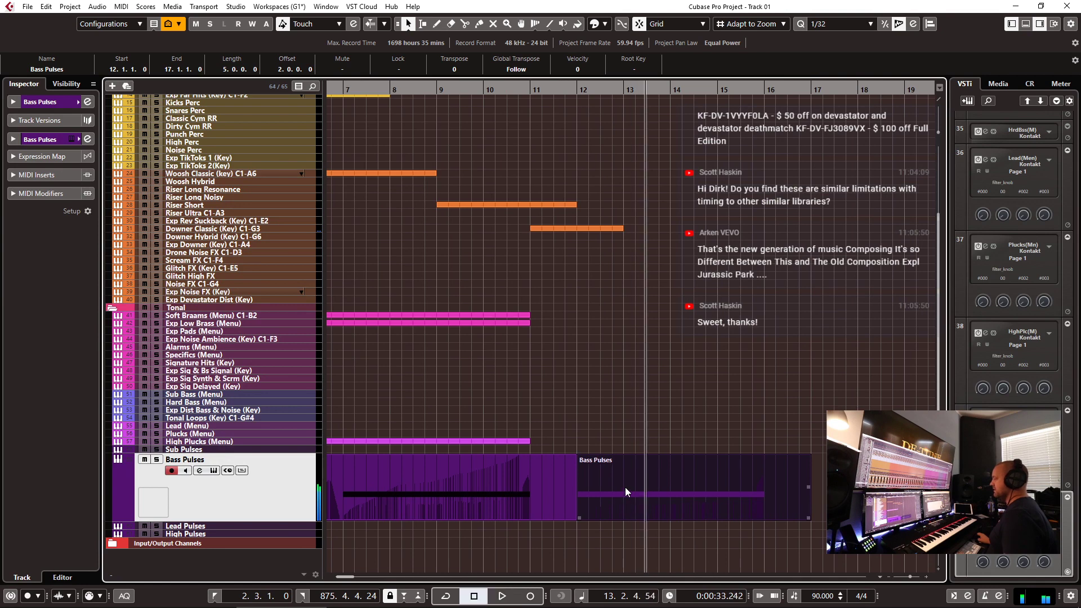
- Inspect the note and modulation lane of the copied Bass Pulses part in the key editor
key(ctrl+e)
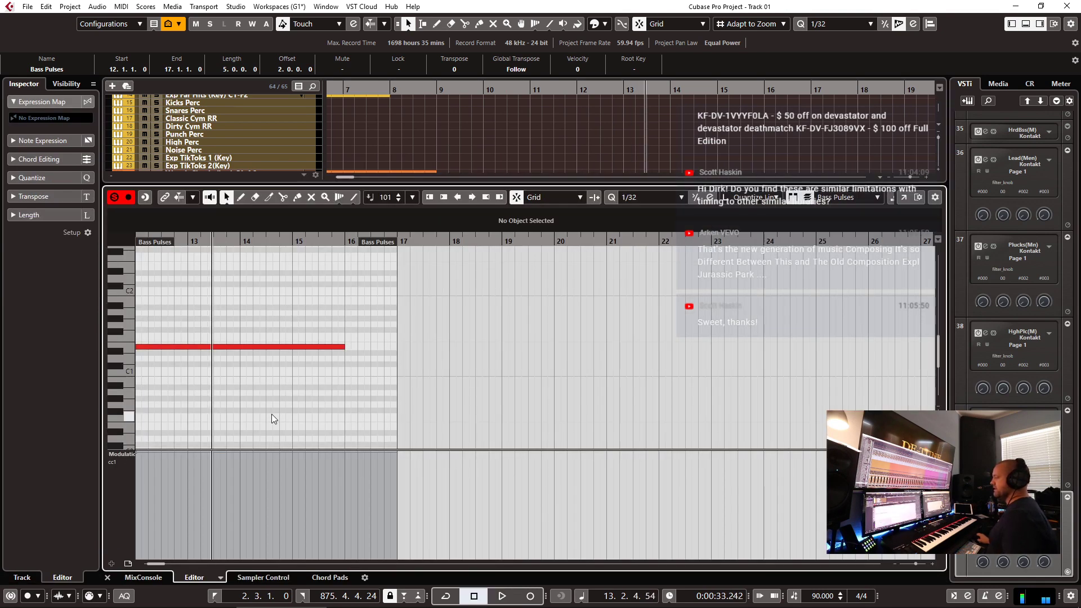
key(ctrl+e)
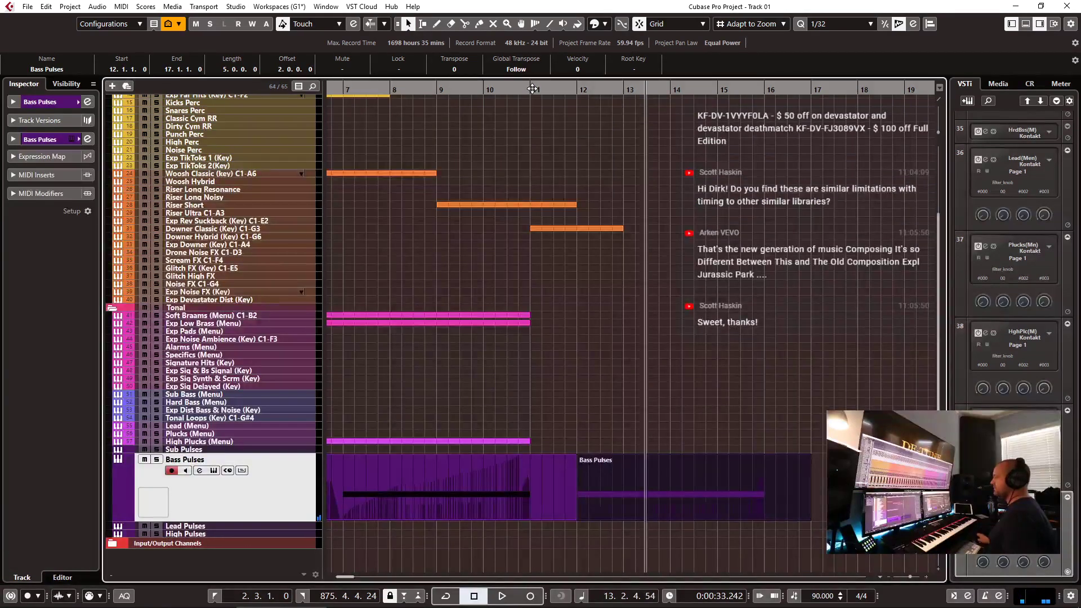
key(h)
key(ctrl+e)
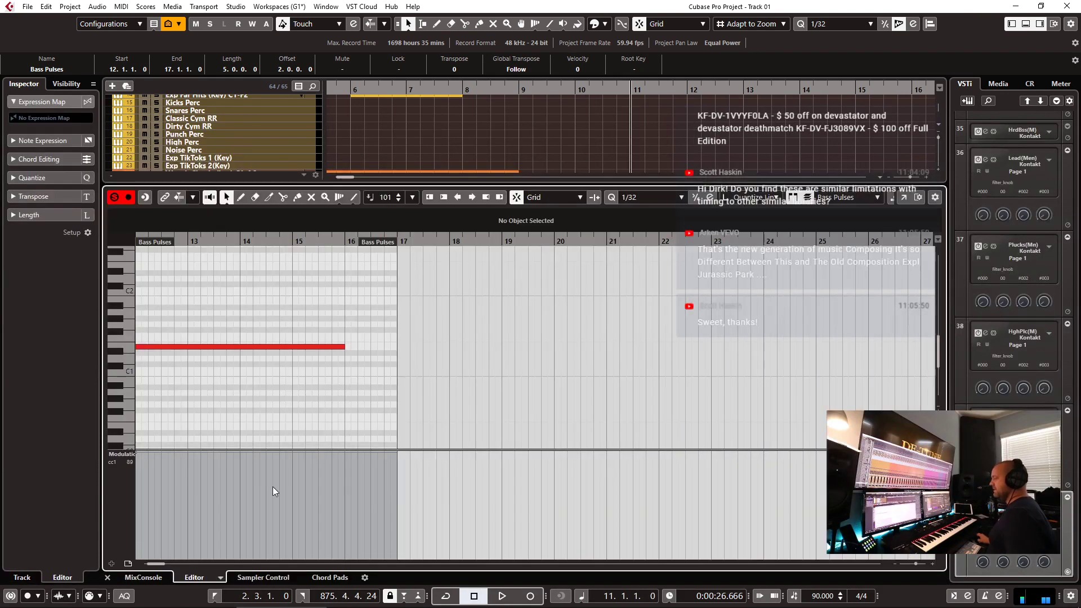
click(172, 492)
key(ctrl+e)
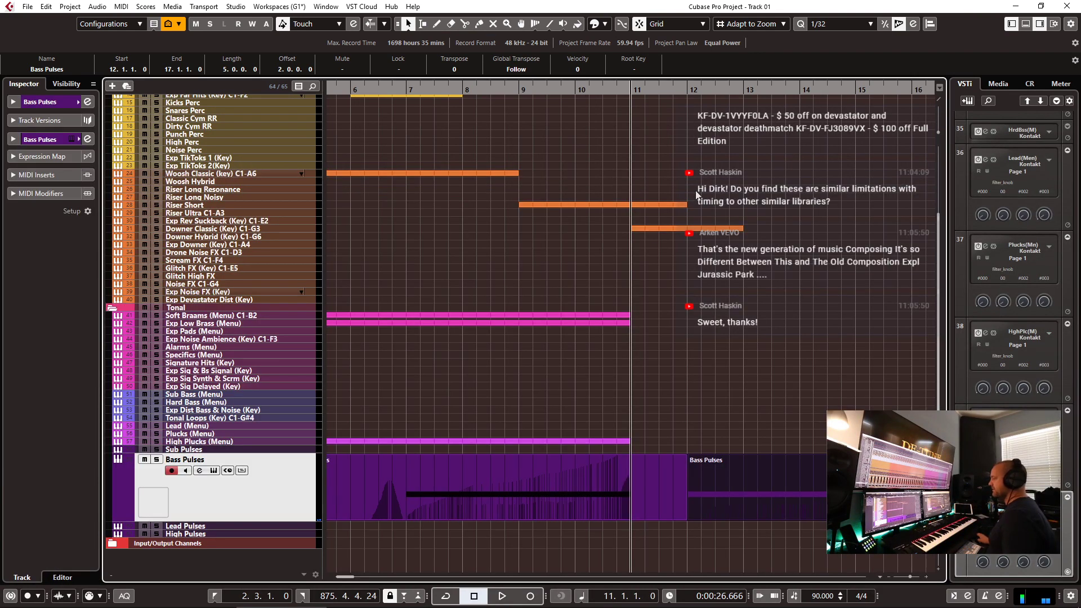
- Play the copied Bass Pulses part from bar 12 and shorten its end to bar 16
click(688, 88)
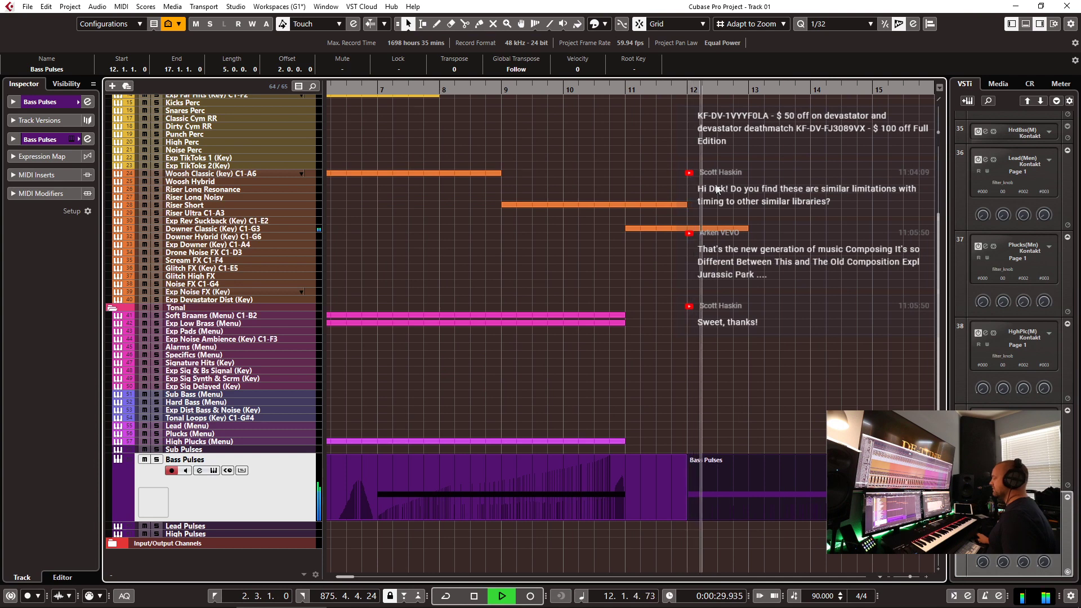
key(g)
key(g)
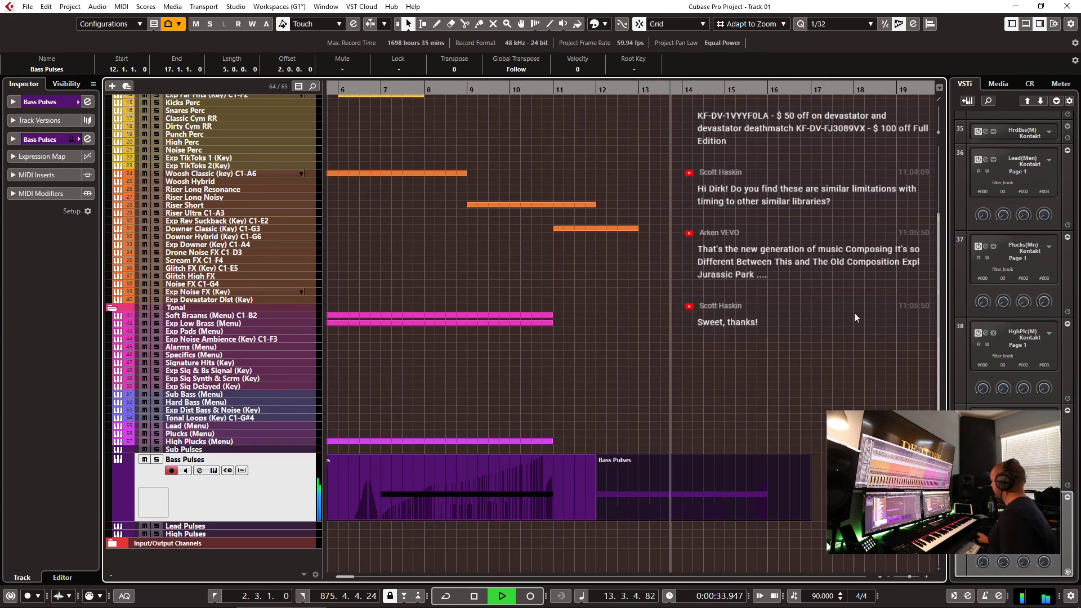
click(684, 394)
click(717, 518)
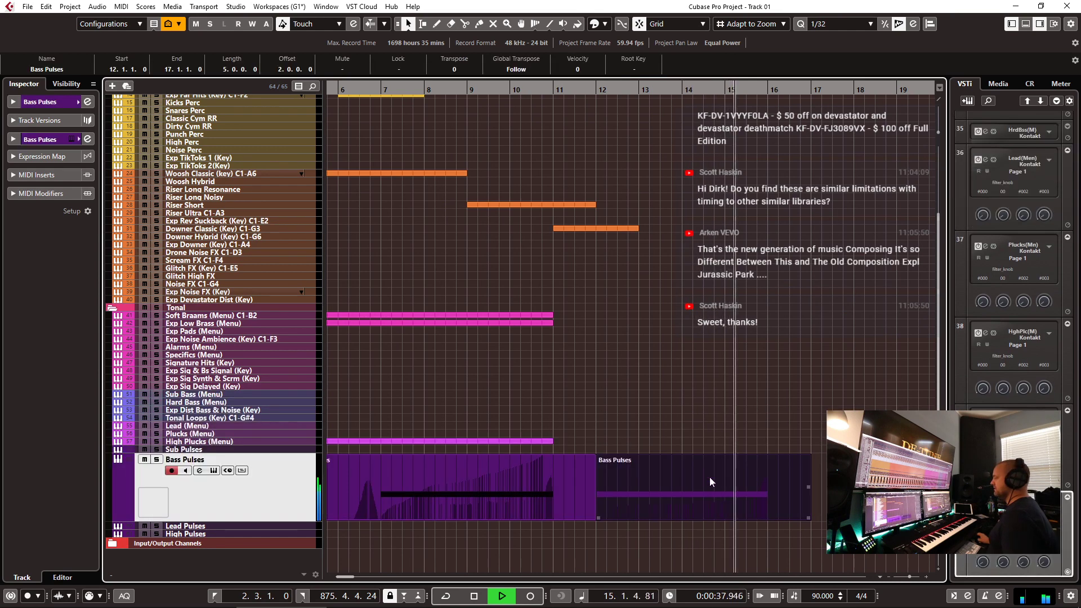
key(space)
drag(810, 521, 768, 521)
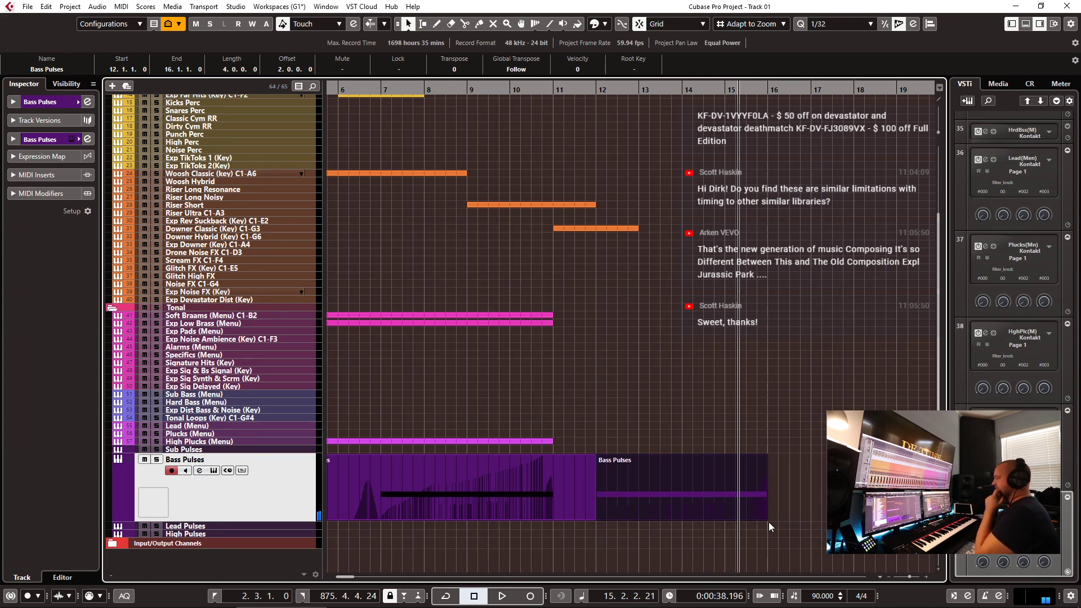
- Audition the alarm sounds in the Alarms (Menu) instrument from Alarm 4 through Alarm 19, and load Alarm 1
click(201, 348)
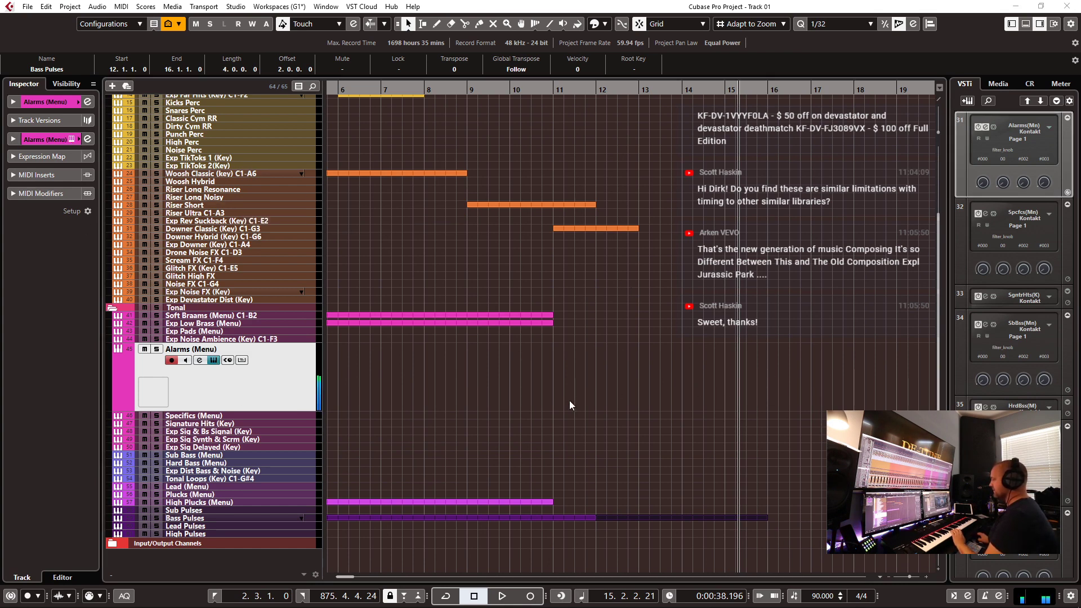
key(ctrl+e)
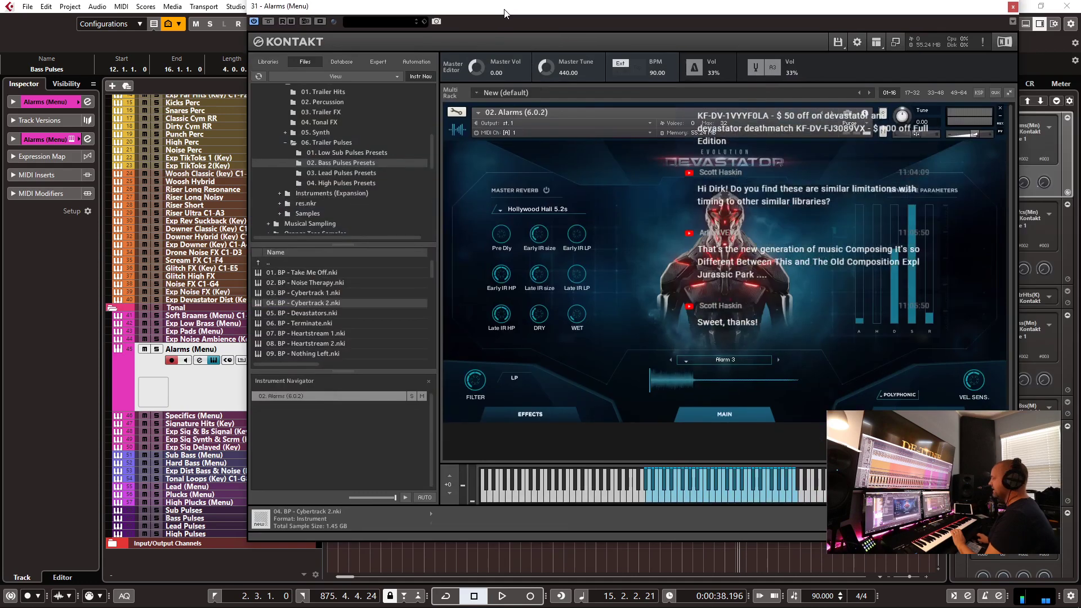
click(780, 359)
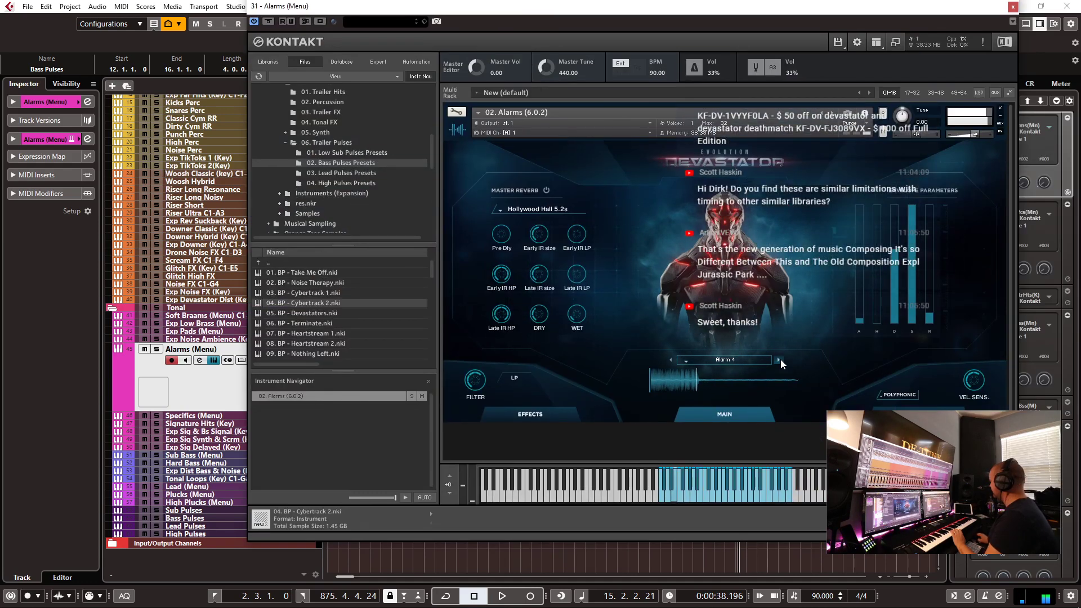
click(779, 360)
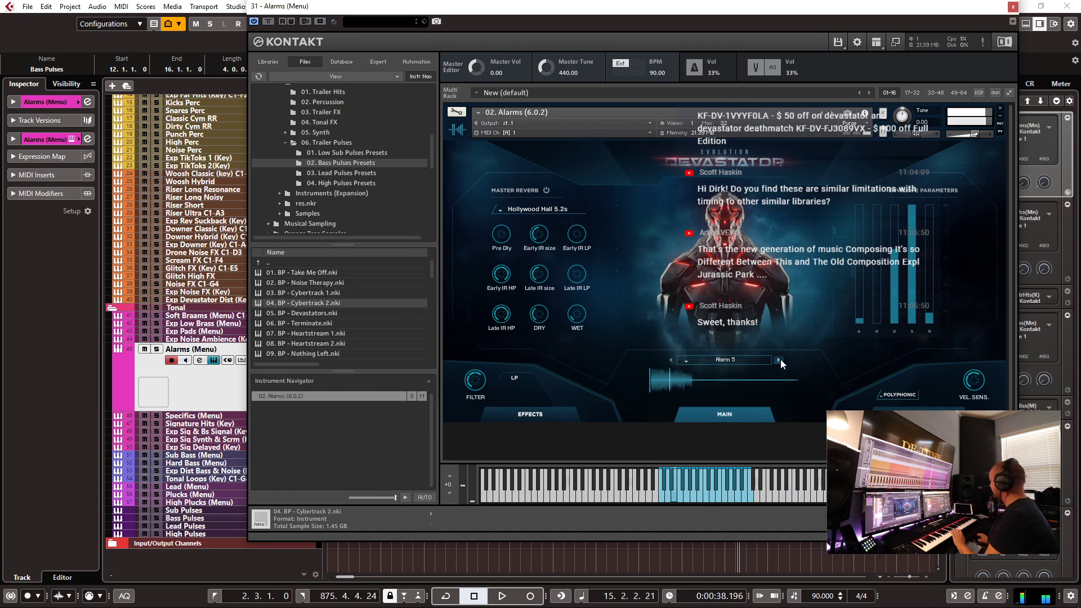
click(780, 359)
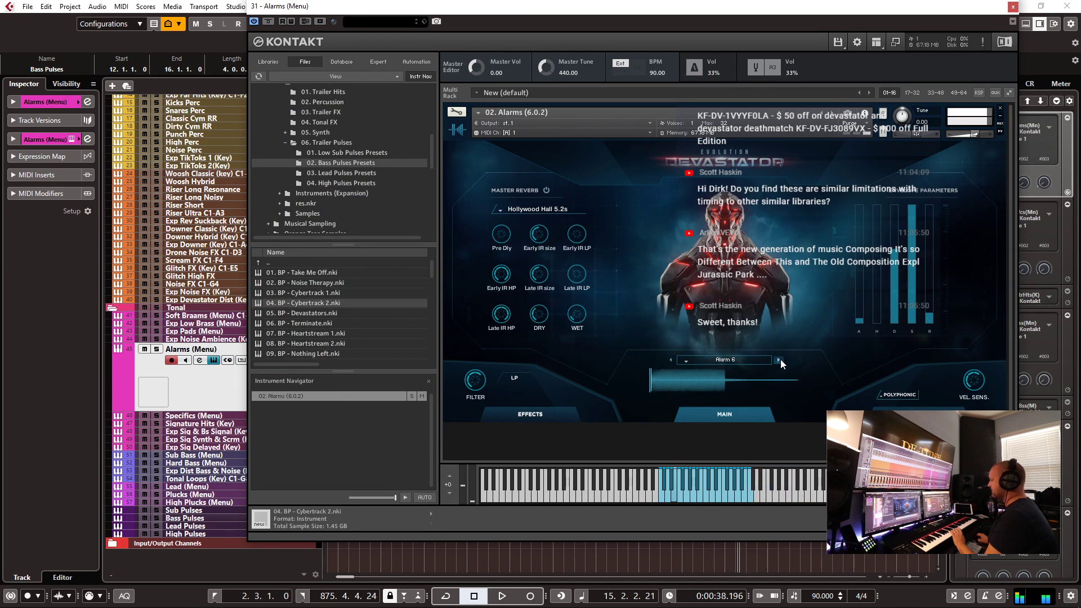
click(779, 359)
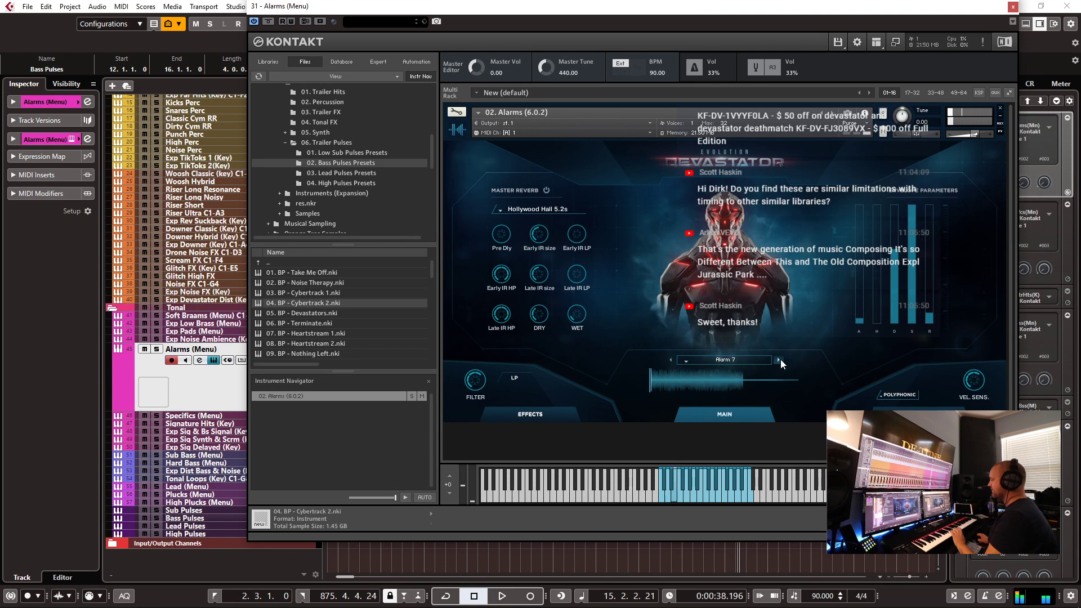
click(780, 360)
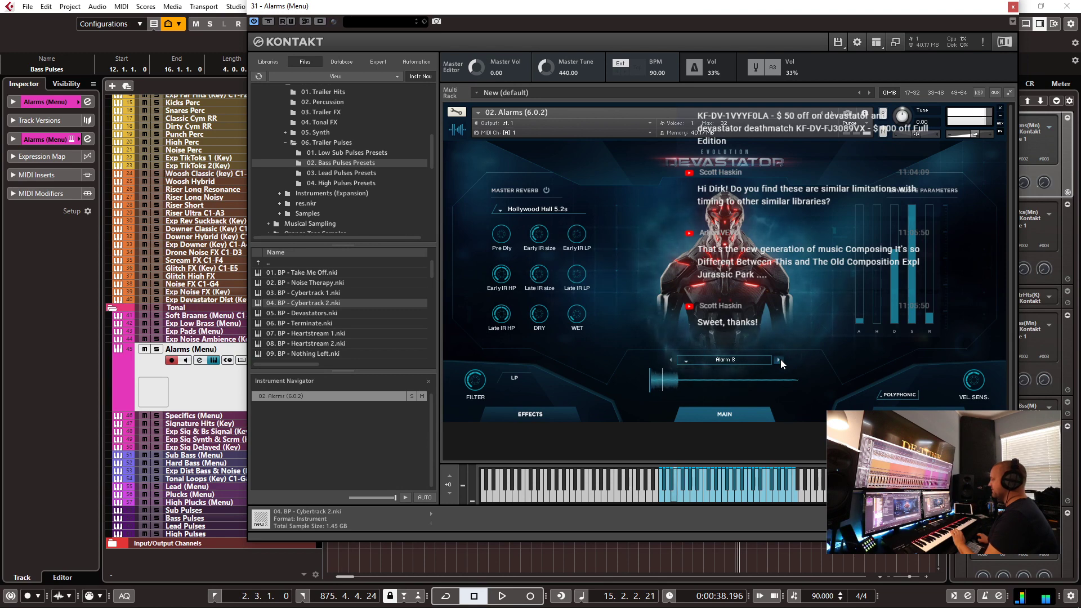
click(779, 359)
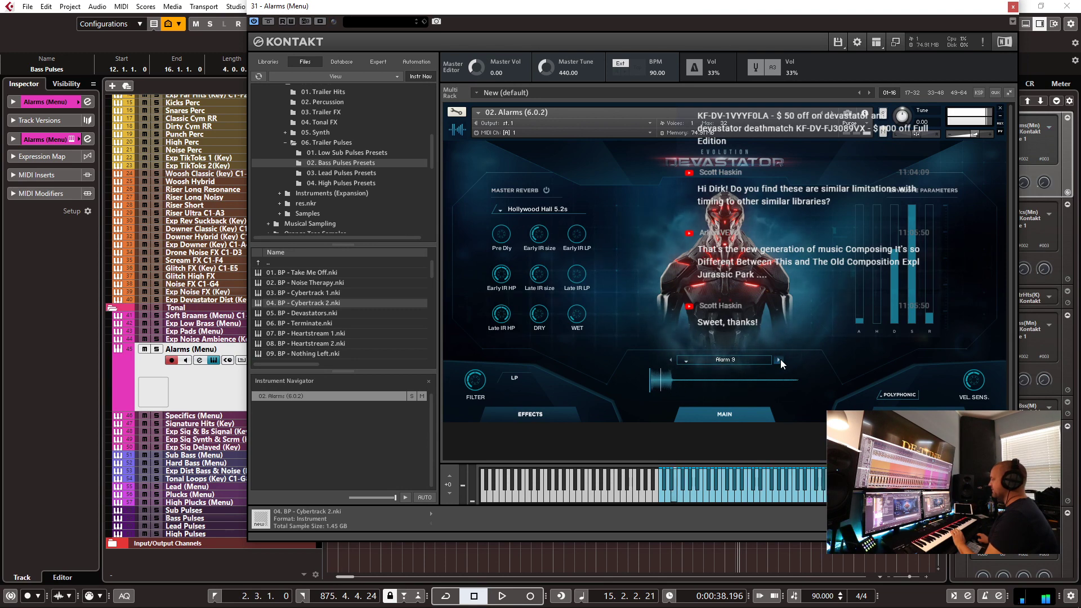
click(779, 360)
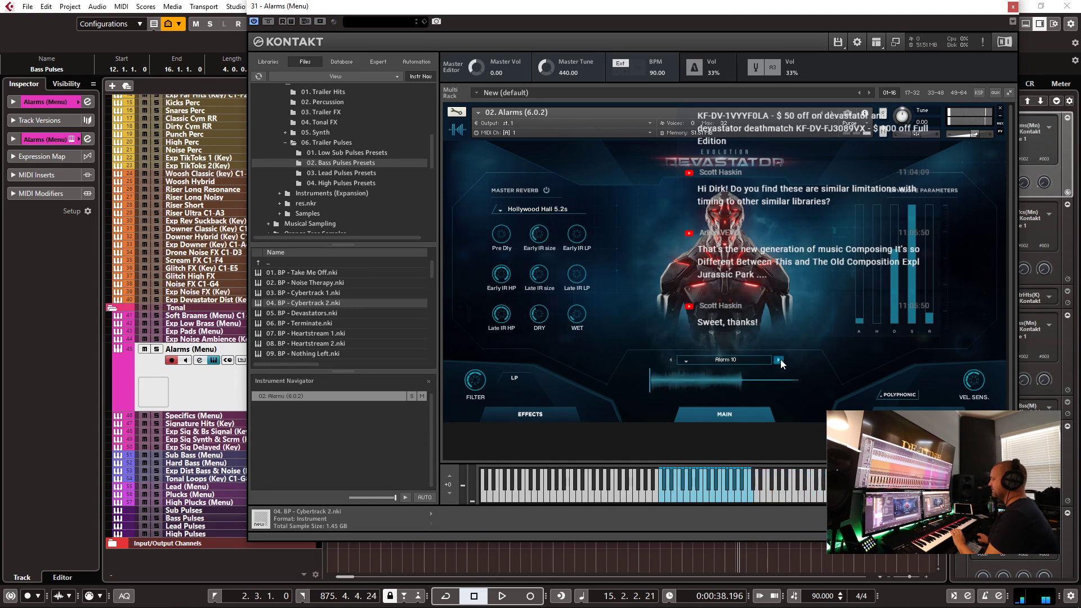
click(779, 359)
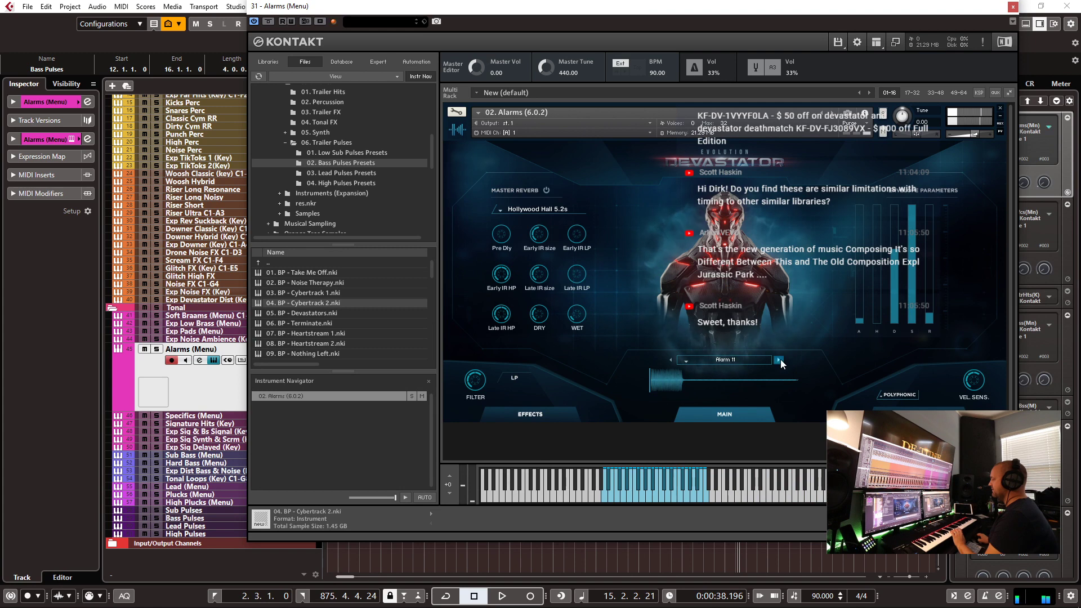
click(780, 359)
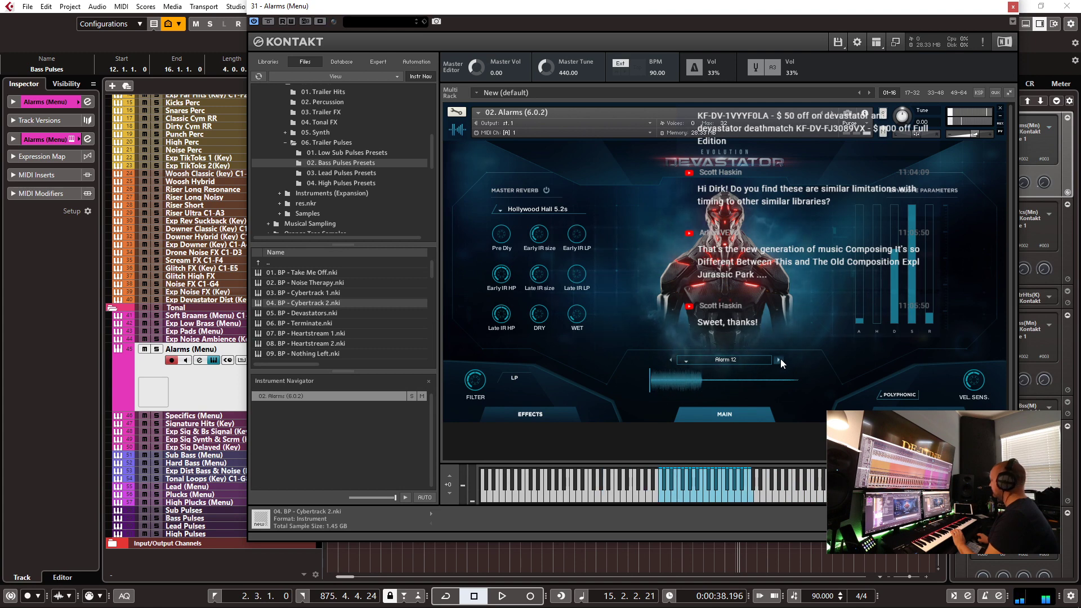
click(780, 360)
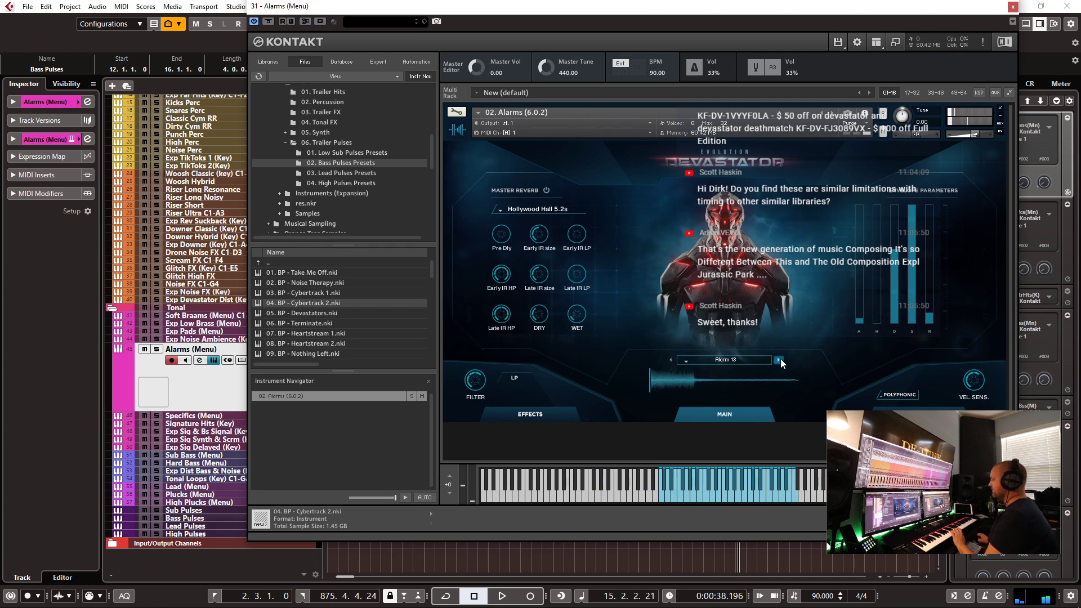
click(781, 360)
click(781, 359)
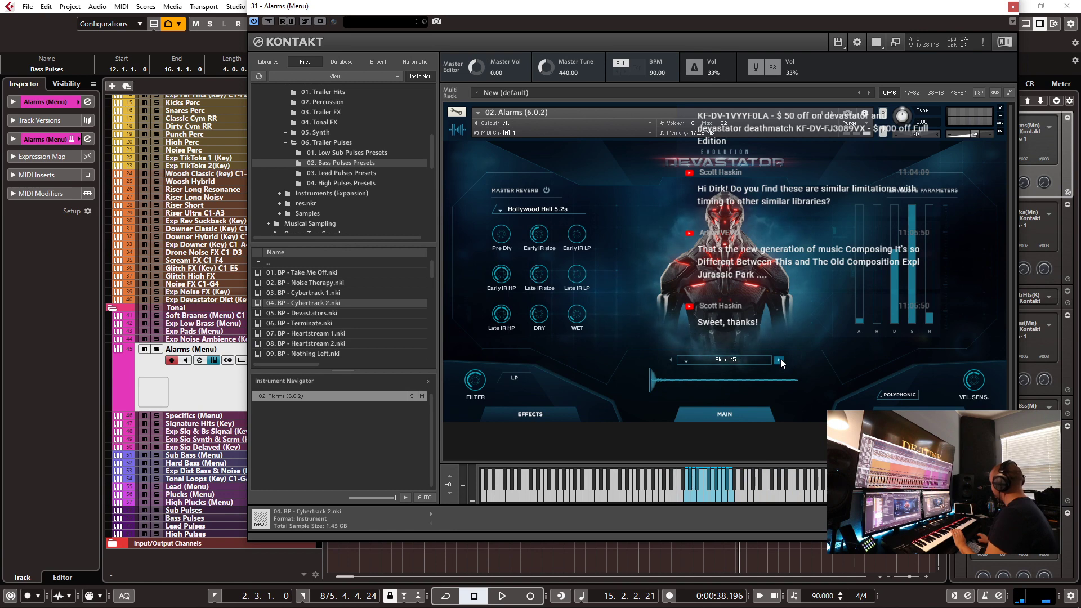
click(779, 359)
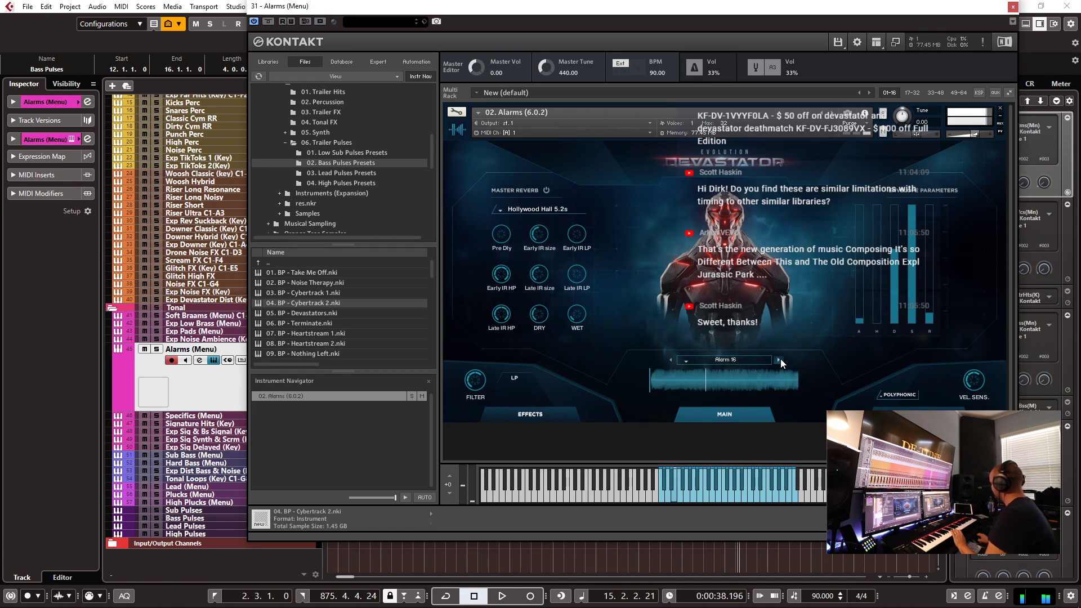
click(780, 359)
click(780, 359)
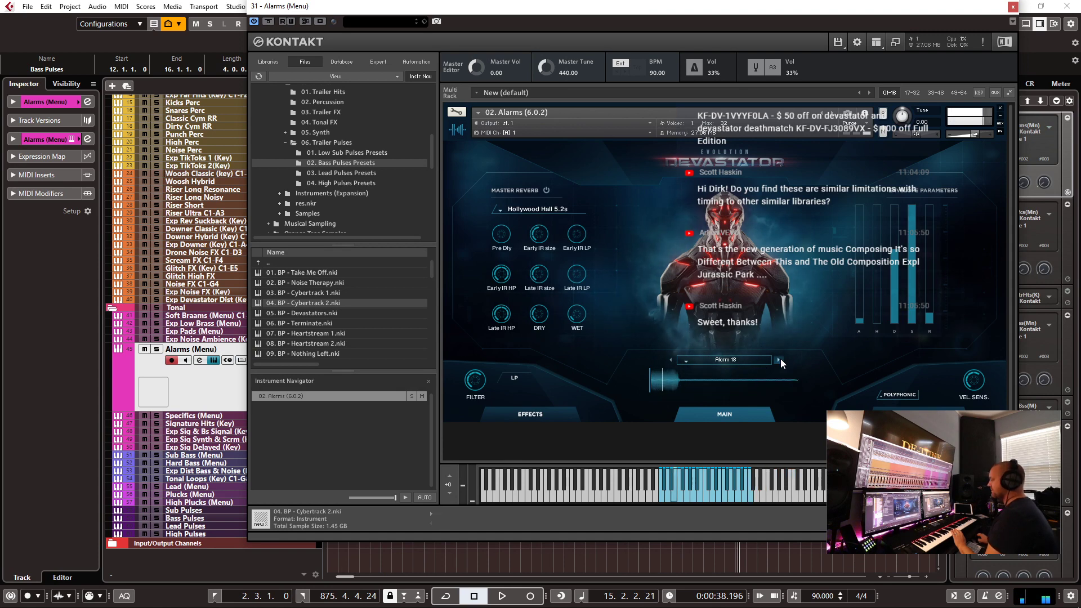
click(780, 359)
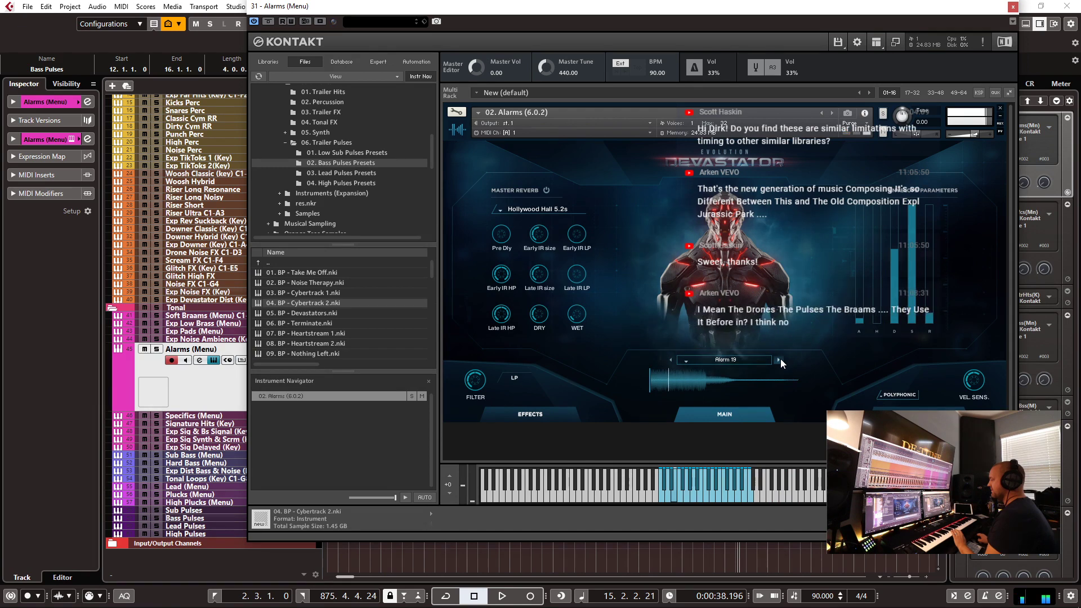
click(779, 360)
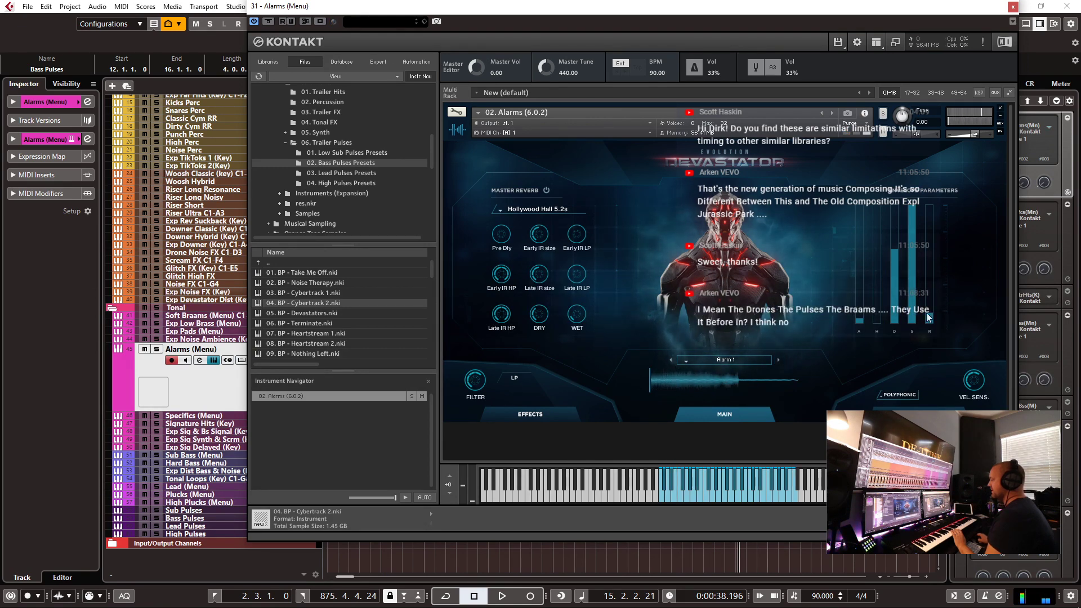
- Raise the release of the Alarms (Menu) instrument and set its master reverb to Noise Tail 9
click(932, 277)
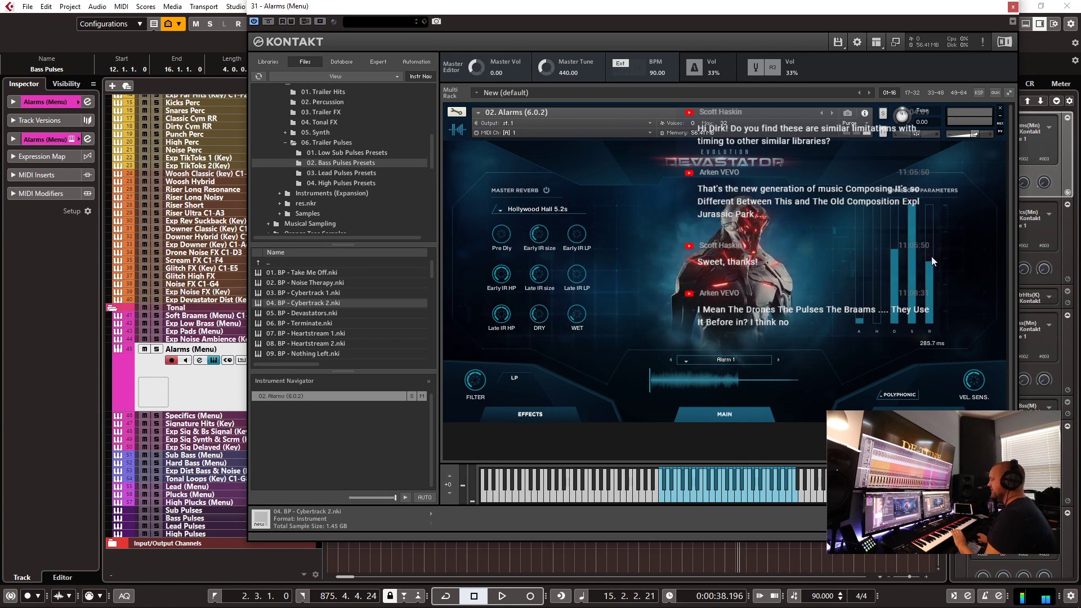
drag(932, 277, 927, 258)
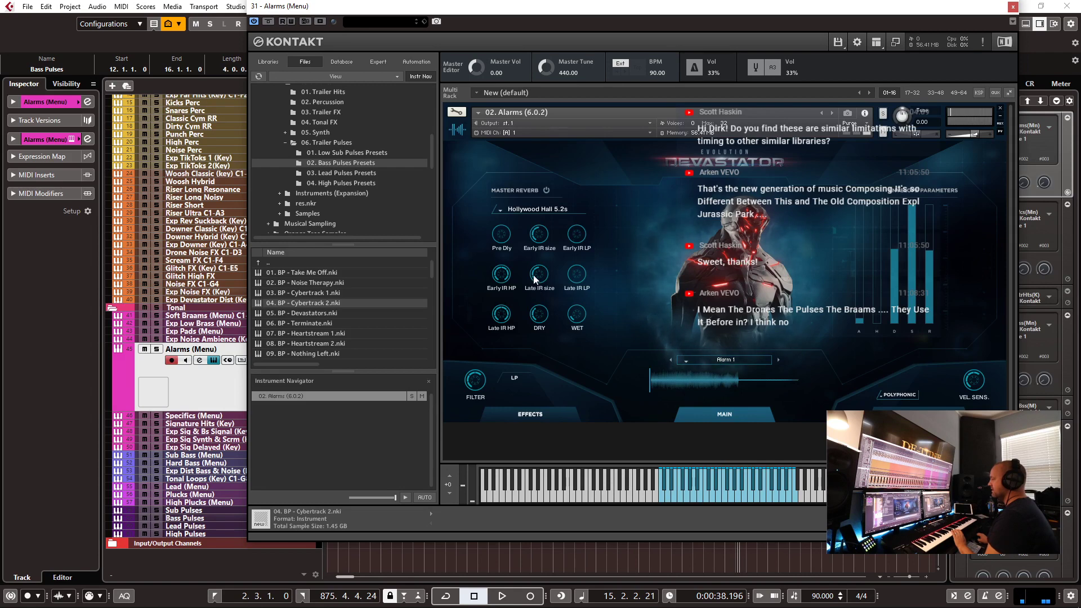
click(529, 209)
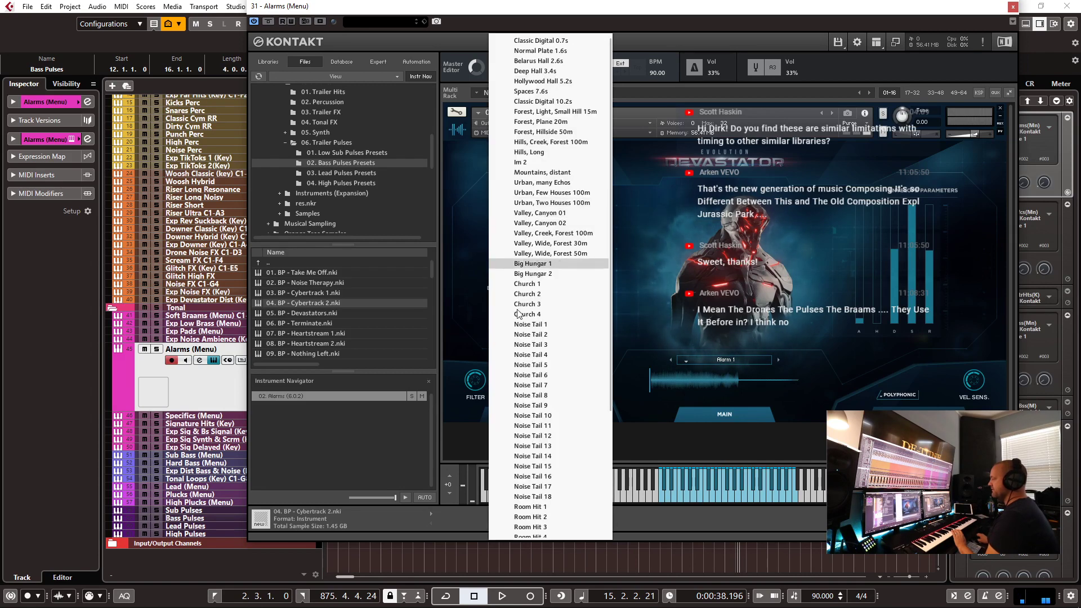
click(542, 406)
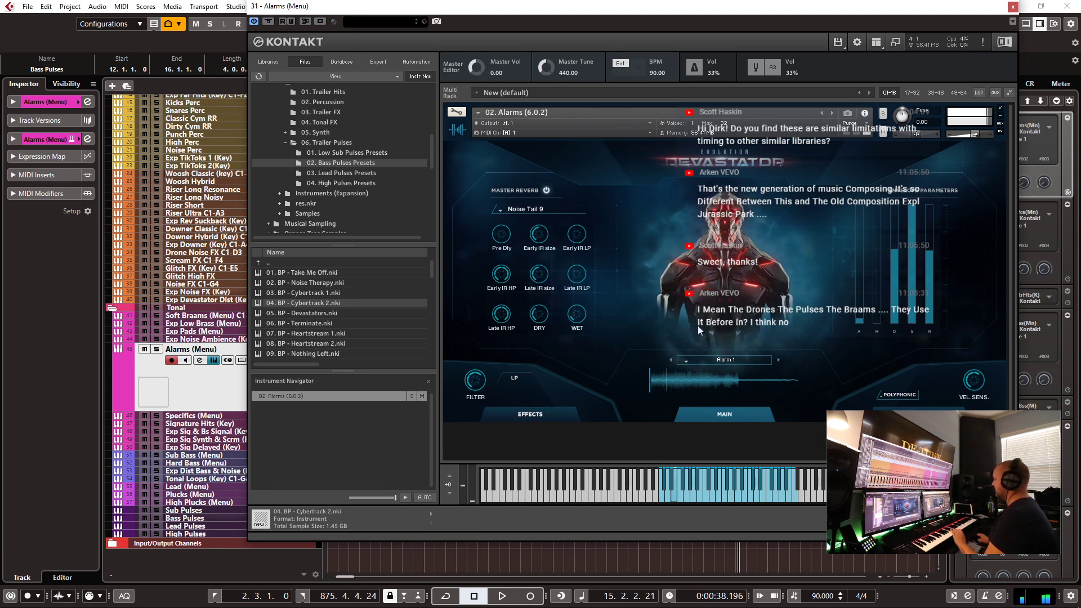
click(1013, 8)
- Record an alarm part on the Alarms (Menu) track from bar 11 to bar 16, with notes around bars 12 and 14
drag(565, 88, 559, 91)
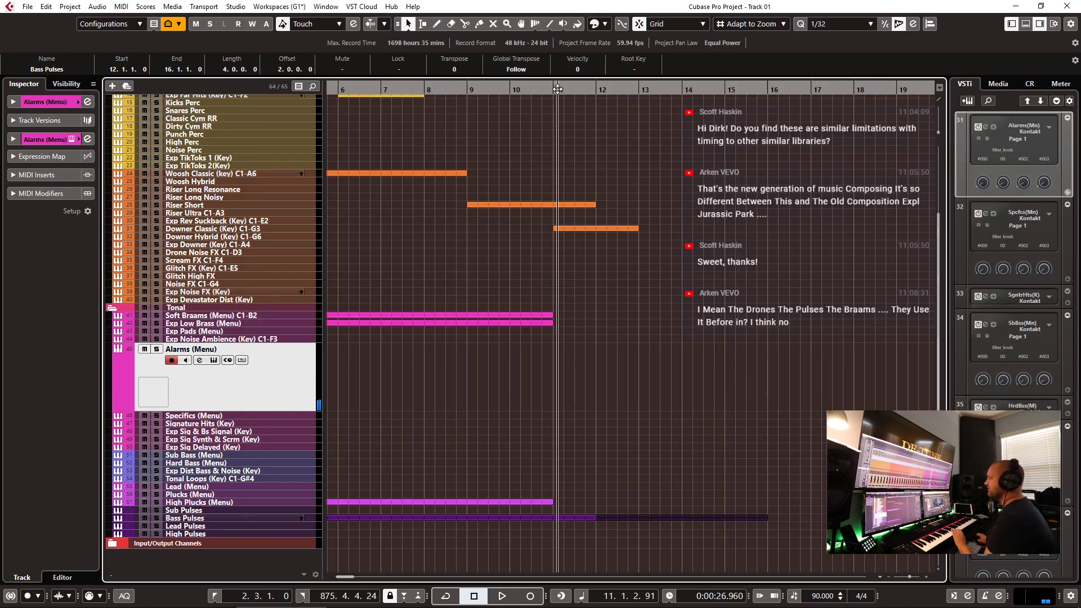
click(551, 90)
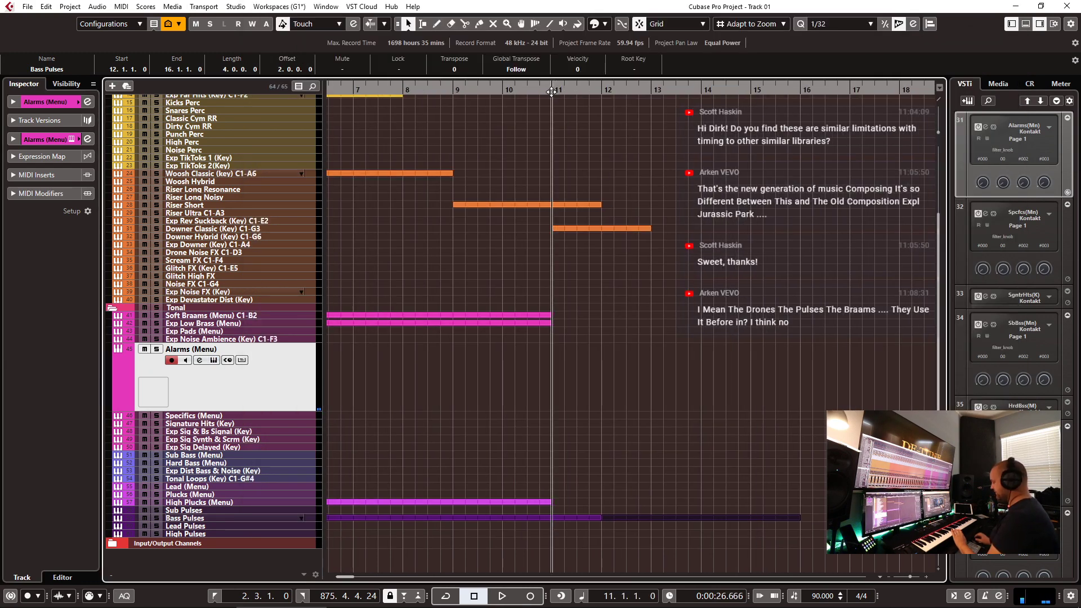
key(KP_Multiply)
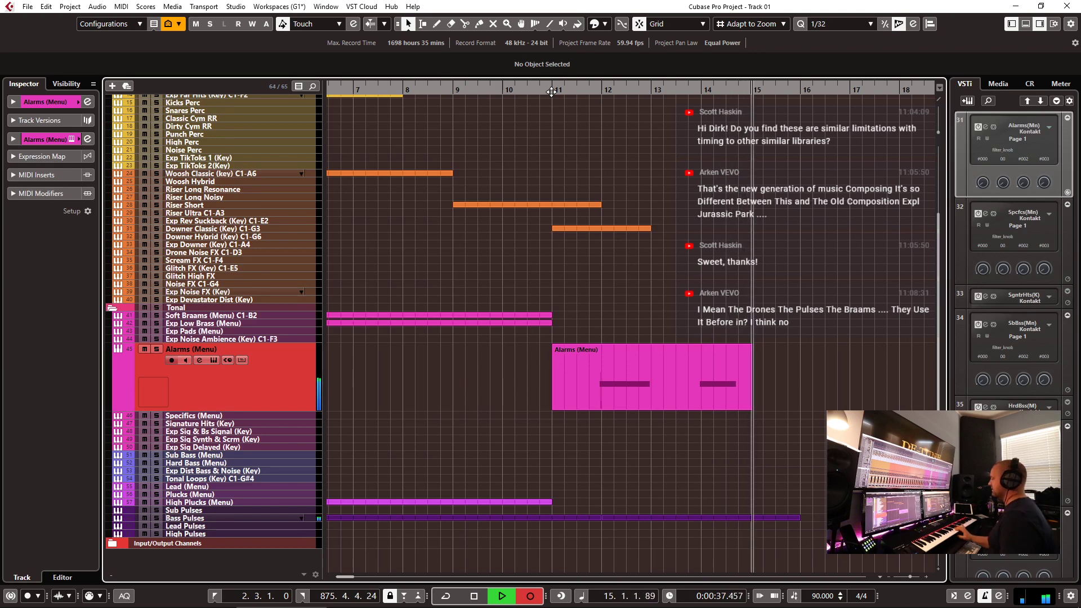
key(space)
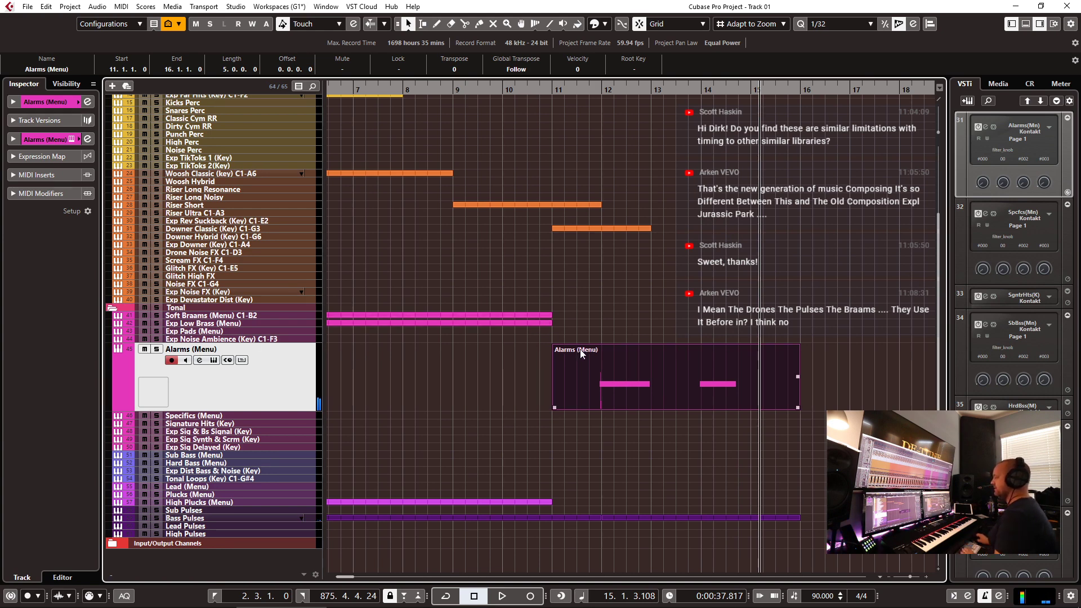
- Quantize the recorded alarm notes to a 1/4 grid in the key editor
double_click(601, 371)
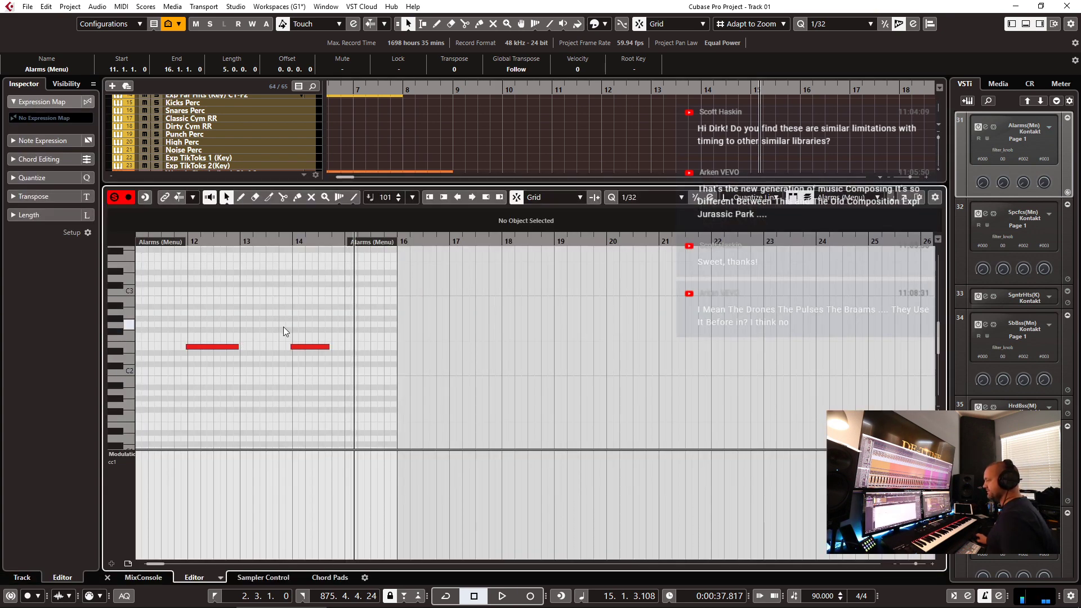
click(676, 197)
click(648, 235)
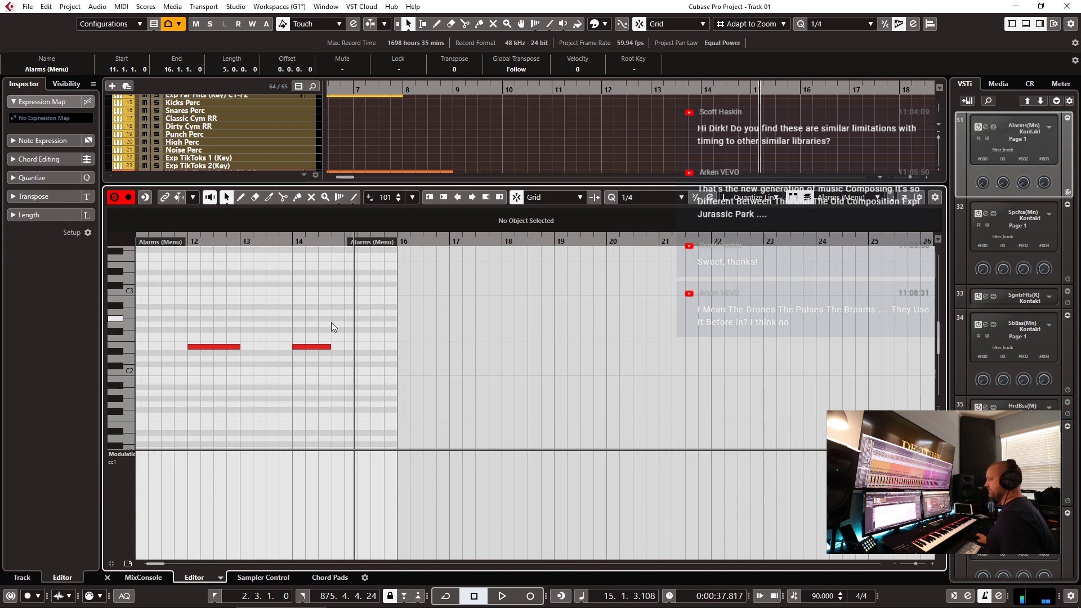
- Shorten both alarm notes to two beats each and trim the Alarms part's start to bar 12
drag(236, 352, 214, 352)
click(192, 240)
key(space)
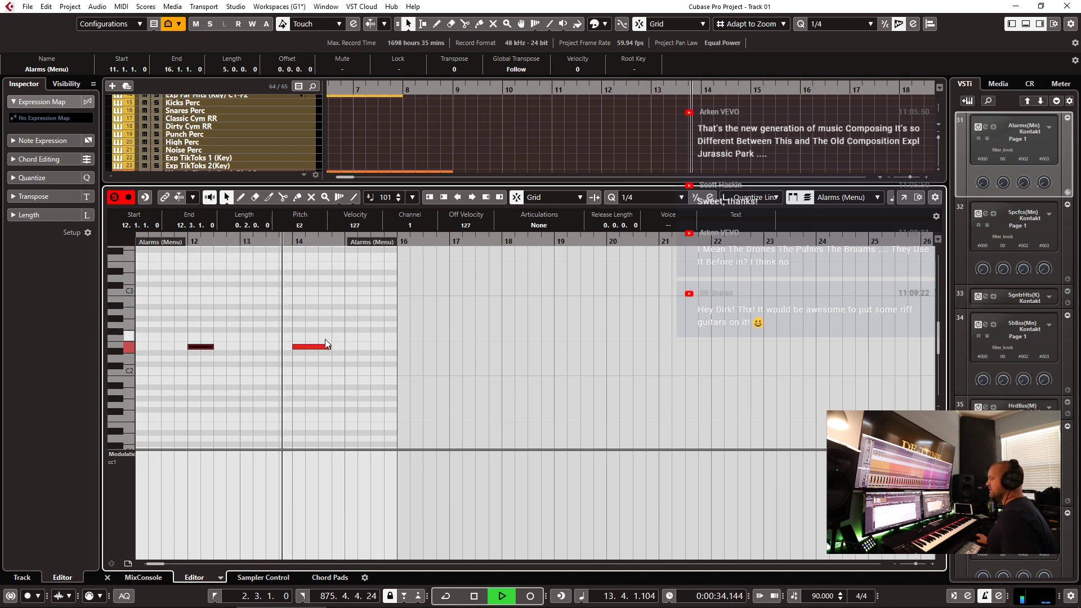
drag(330, 347, 317, 360)
key(space)
drag(142, 243, 194, 252)
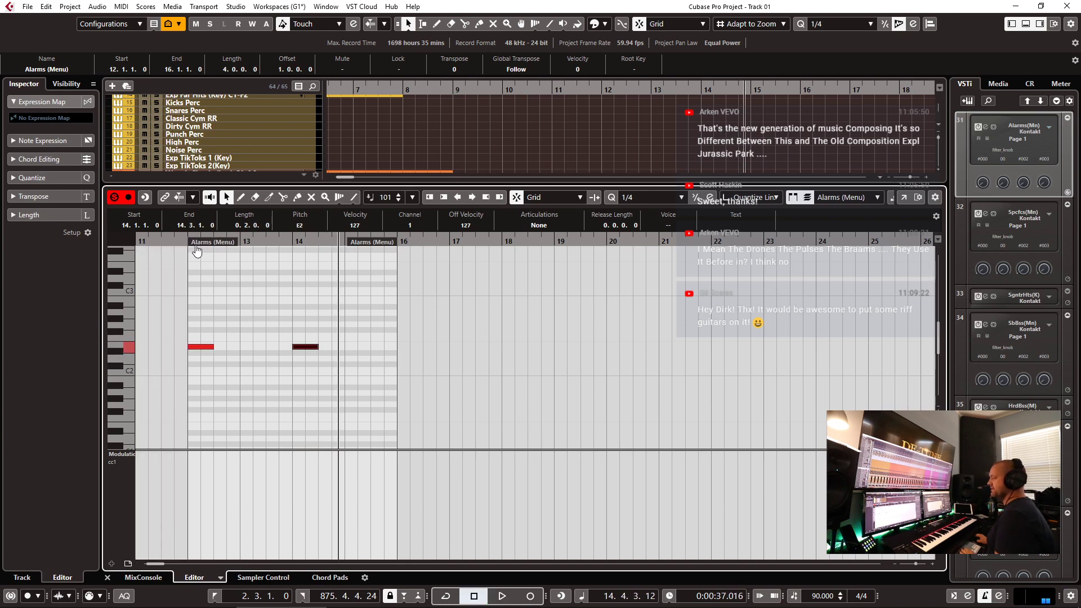
key(ctrl+alt+e)
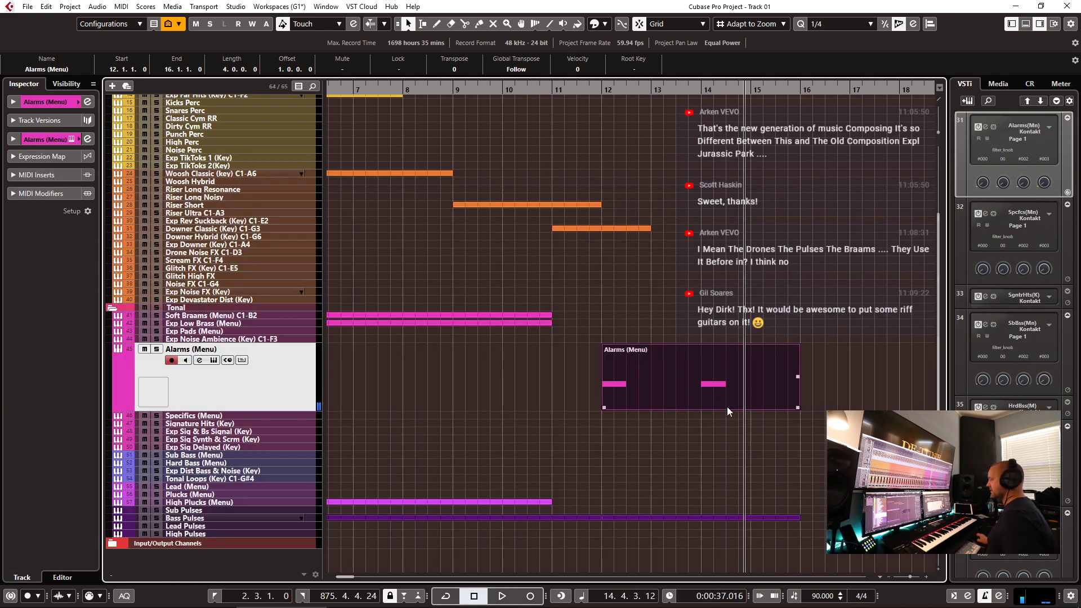
- Duplicate the bar 12 to 16 Alarms and Bass Pulses parts together so the copies fill bars 16 to 20
drag(658, 259, 805, 518)
key(ctrl+d)
key(g)
key(g)
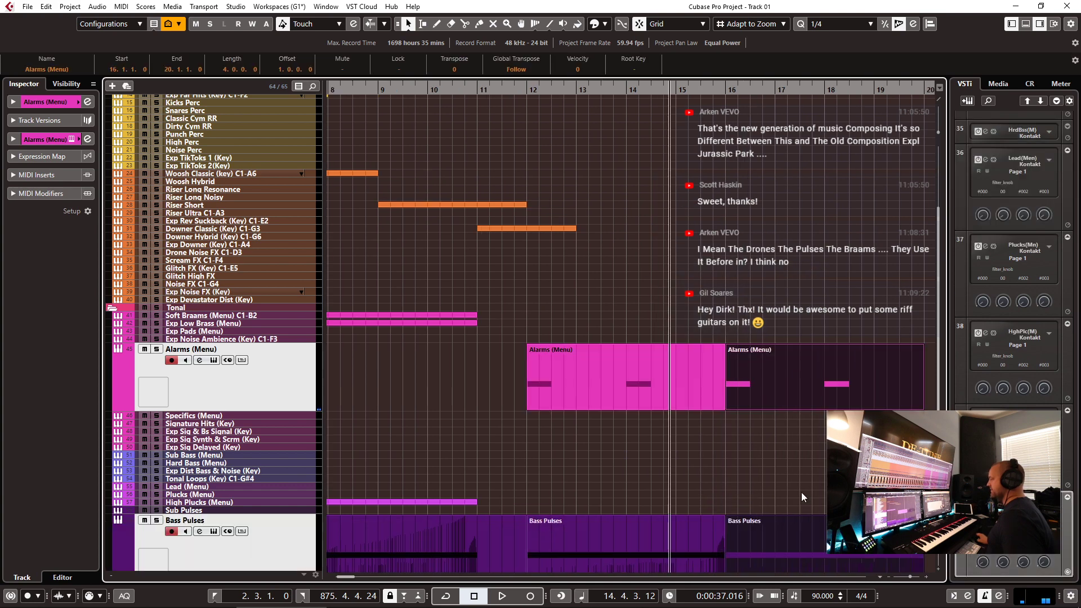
- Play the arrangement from bar 11 to hear the alarm with the bass pulse
key(g)
click(518, 89)
key(space)
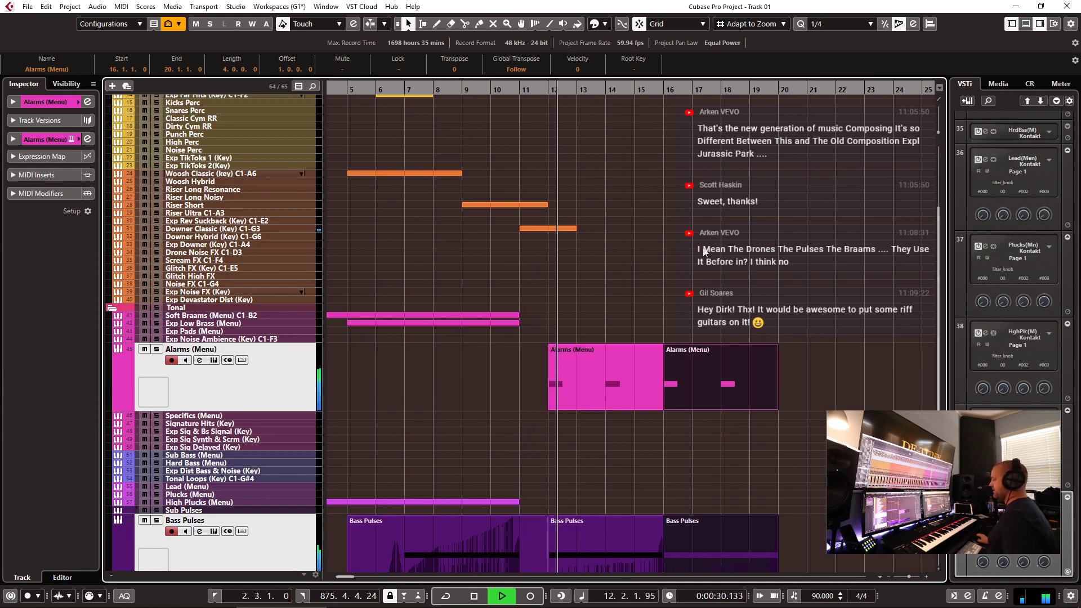
key(h)
key(h)
scroll(721, 264, up, 2)
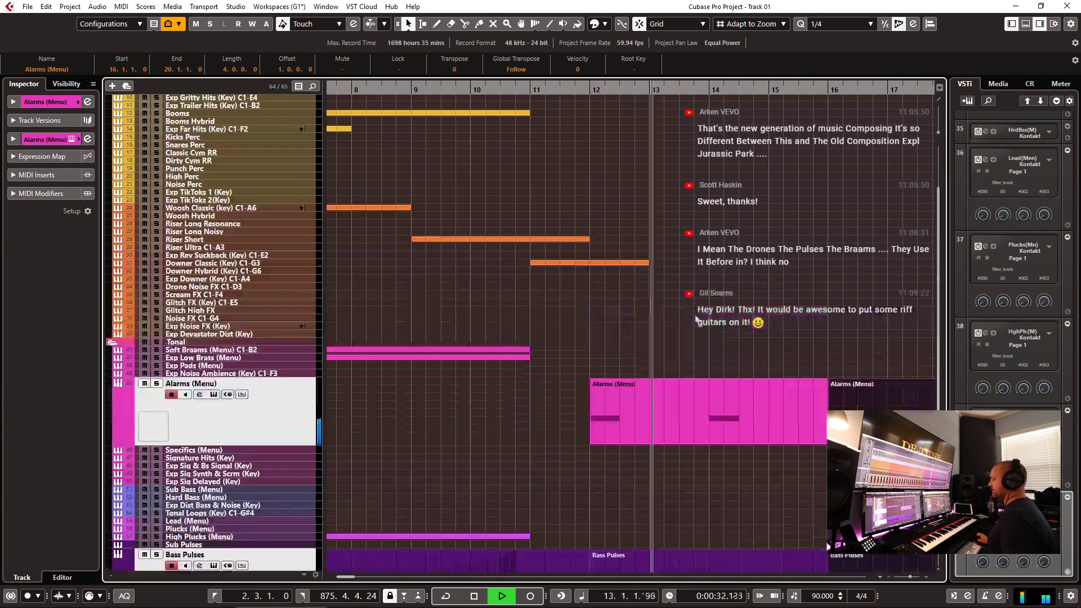
key(space)
- View the notes of the duplicated Alarms and Bass Pulses parts in the key editor and return to the arrangement
key(ctrl+e)
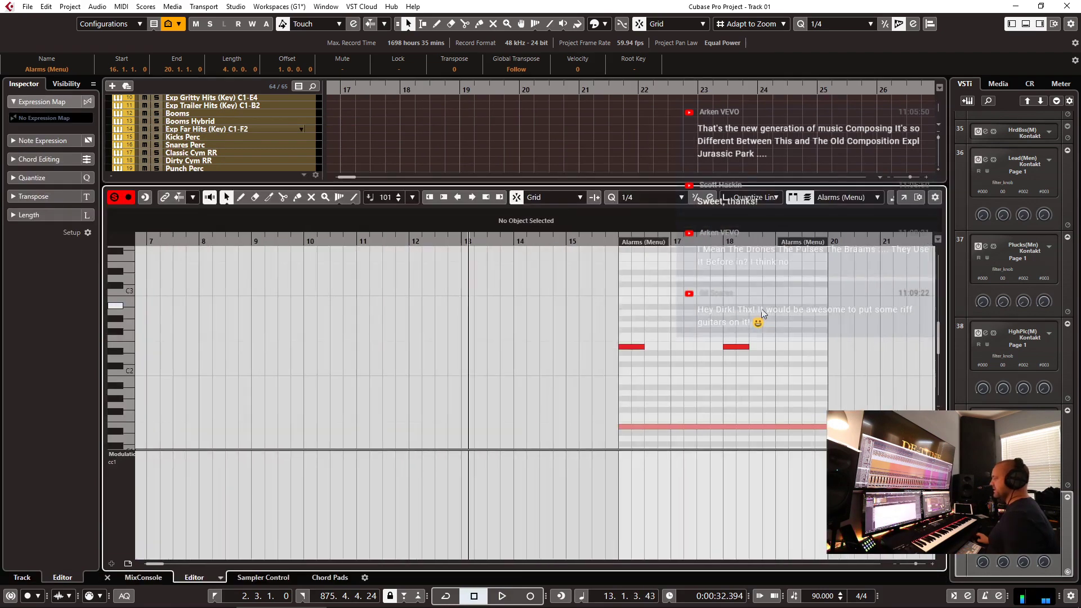
key(ctrl+e)
scroll(715, 340, left, 5)
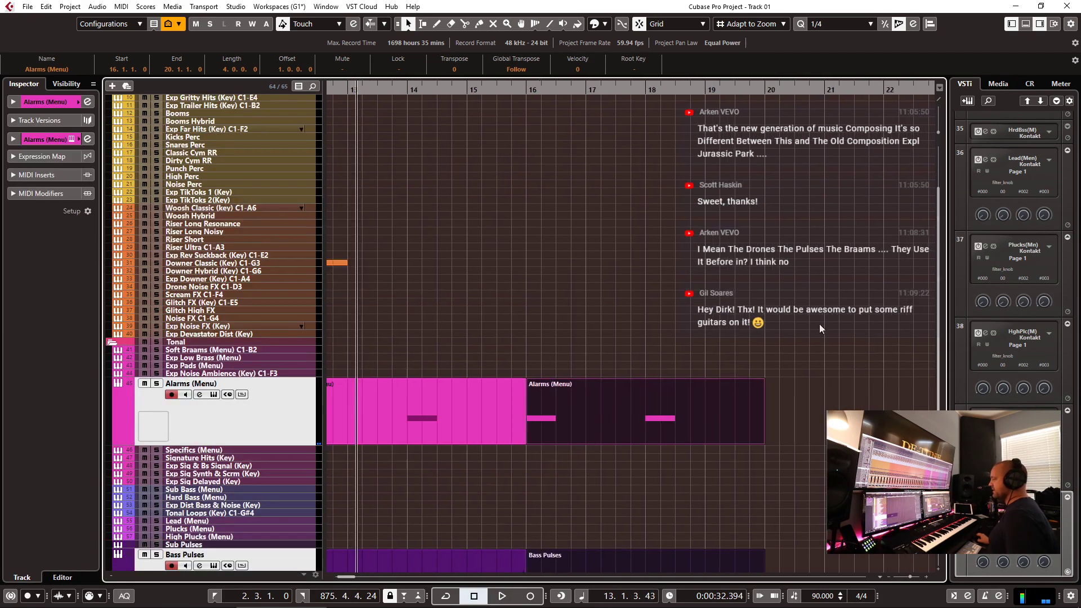
- Examine the notes and modulation of the bar 16 and bar 12 Bass Pulses parts in the key editor
click(654, 564)
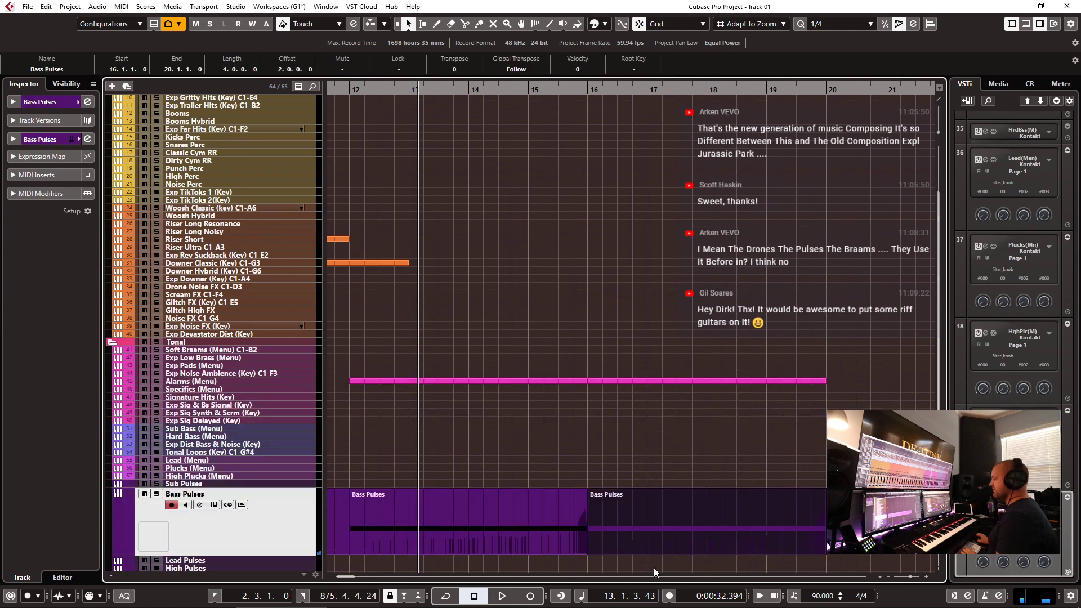
key(ctrl+e)
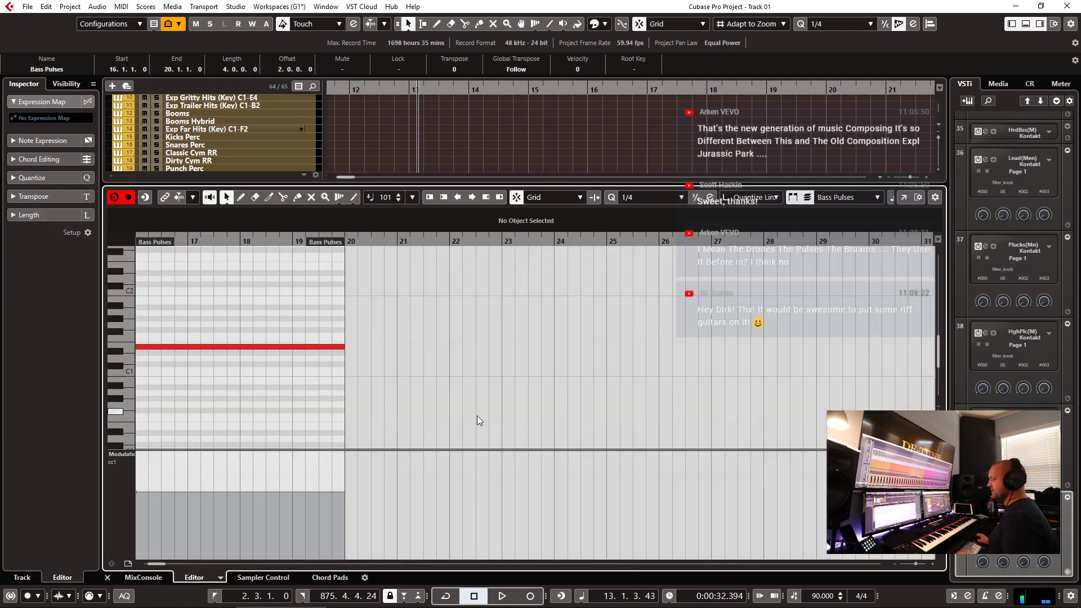
key(ctrl+e)
click(546, 515)
key(ctrl+e)
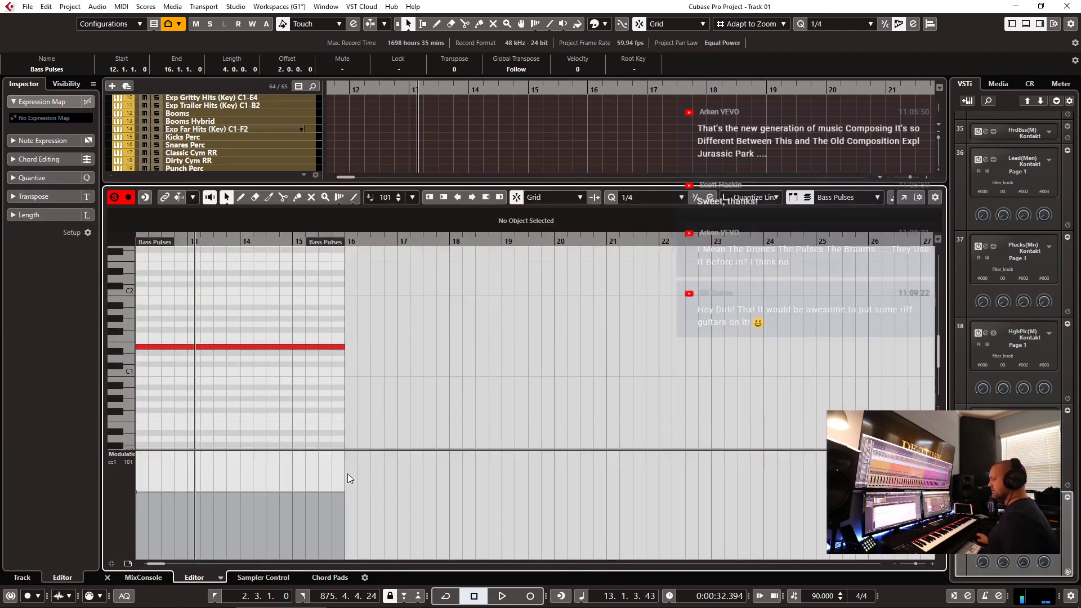
key(ctrl+e)
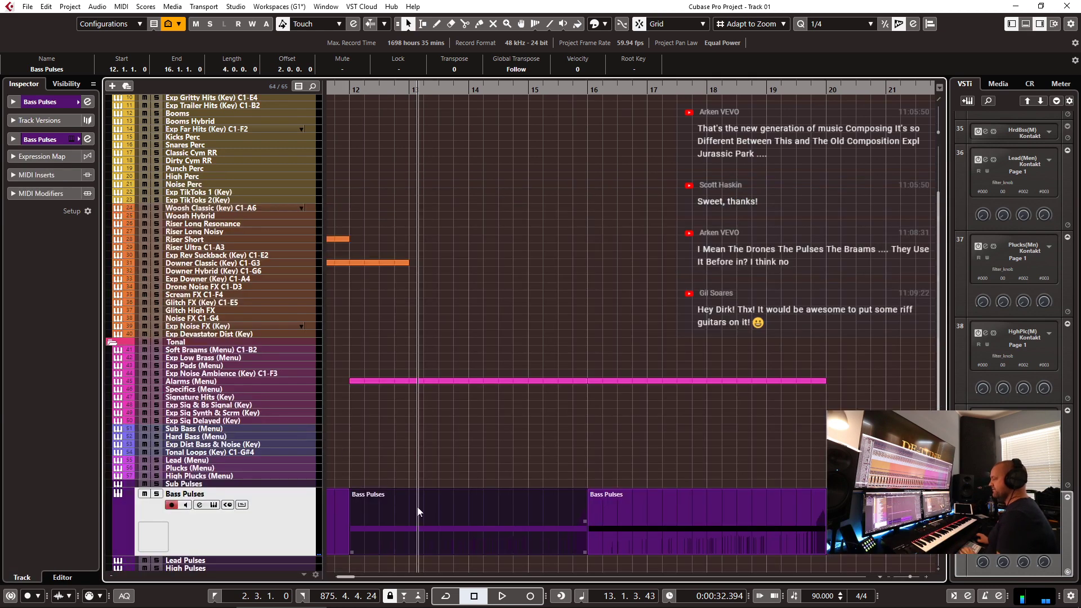
- Compare the High Plucks notes with the Bass Pulses notes and modulation in the key editor, ending in the arrangement
click(367, 473)
key(ctrl+e)
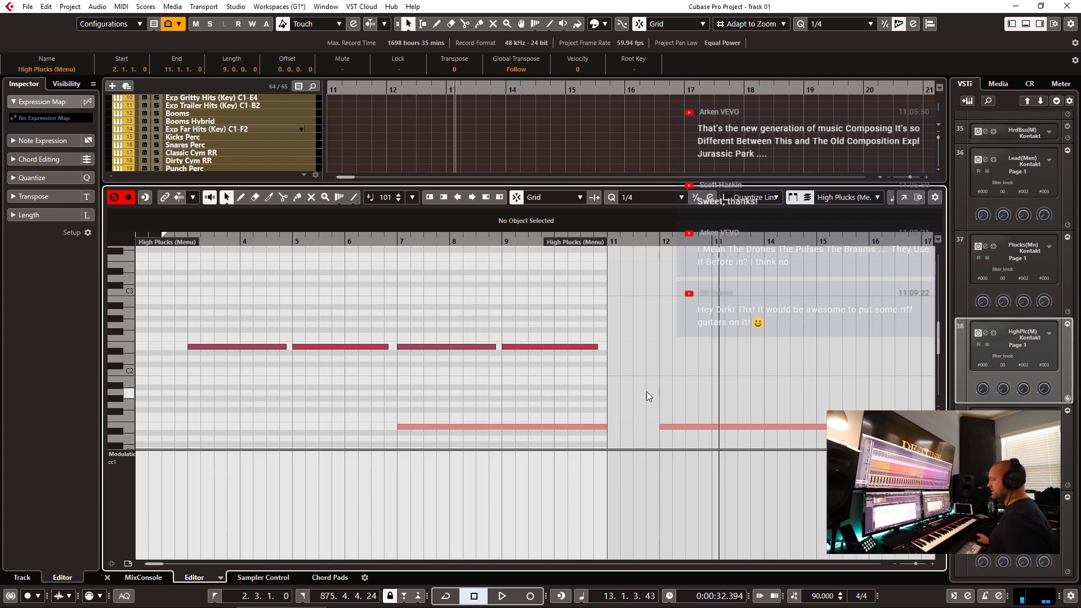
click(683, 426)
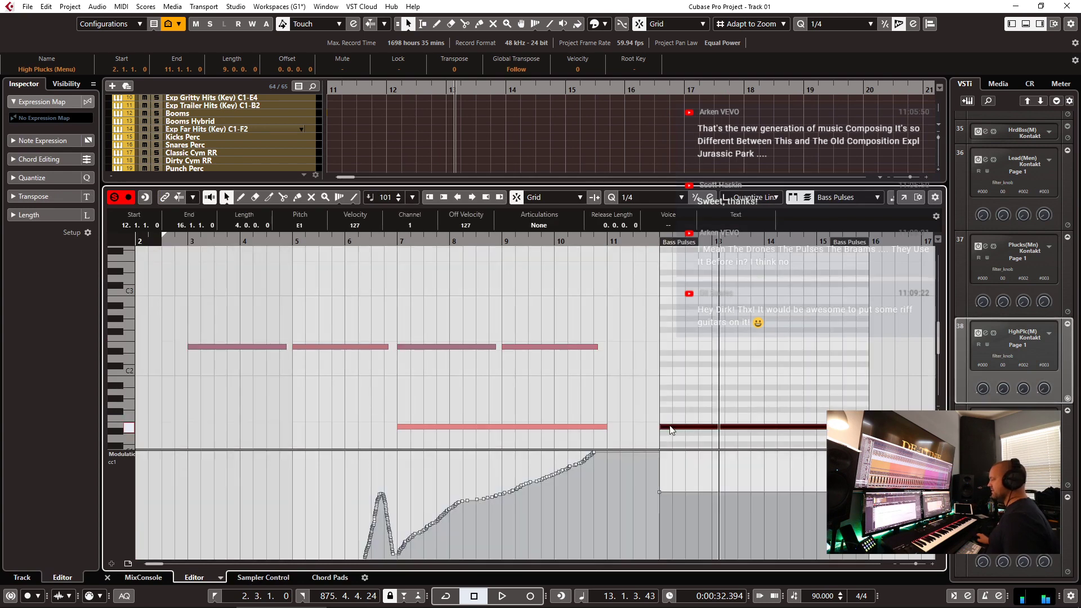
click(658, 492)
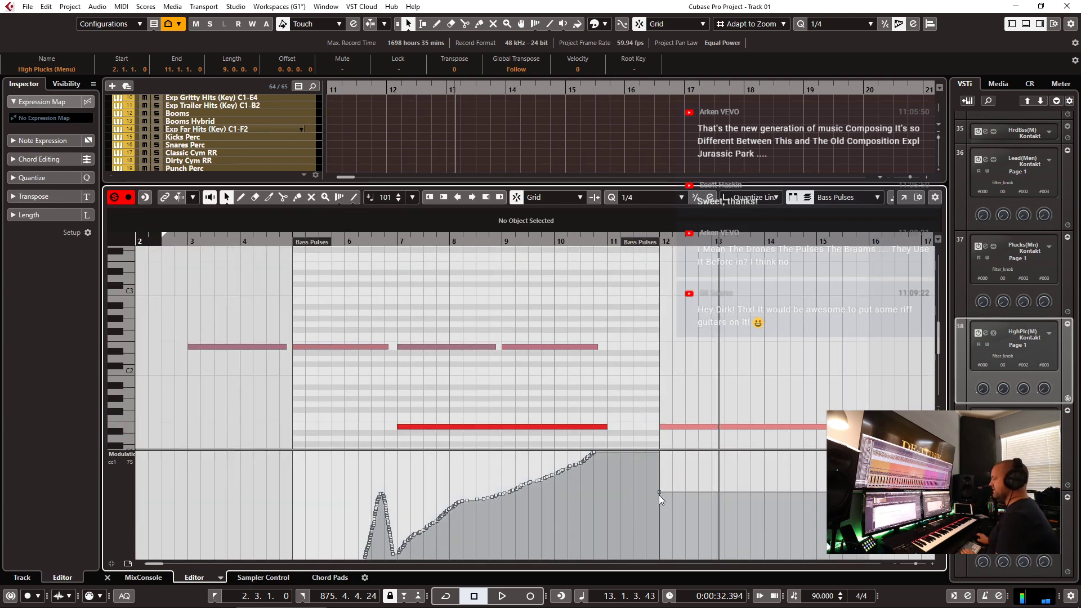
click(660, 495)
key(ctrl+e)
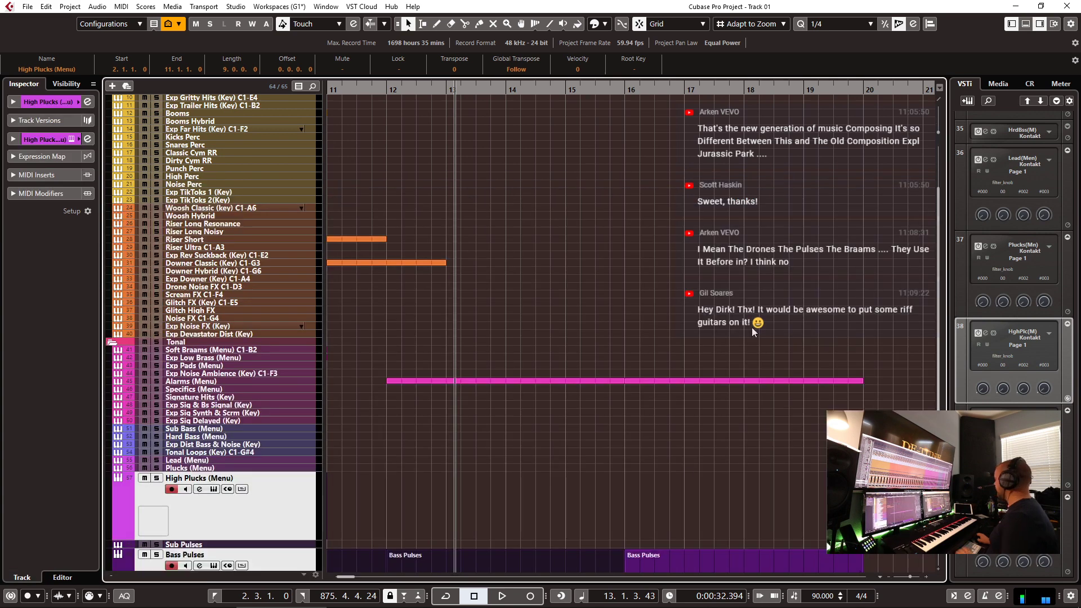
- Play the arrangement from bar 2 to about bar 7 to hear the opening section
key(space)
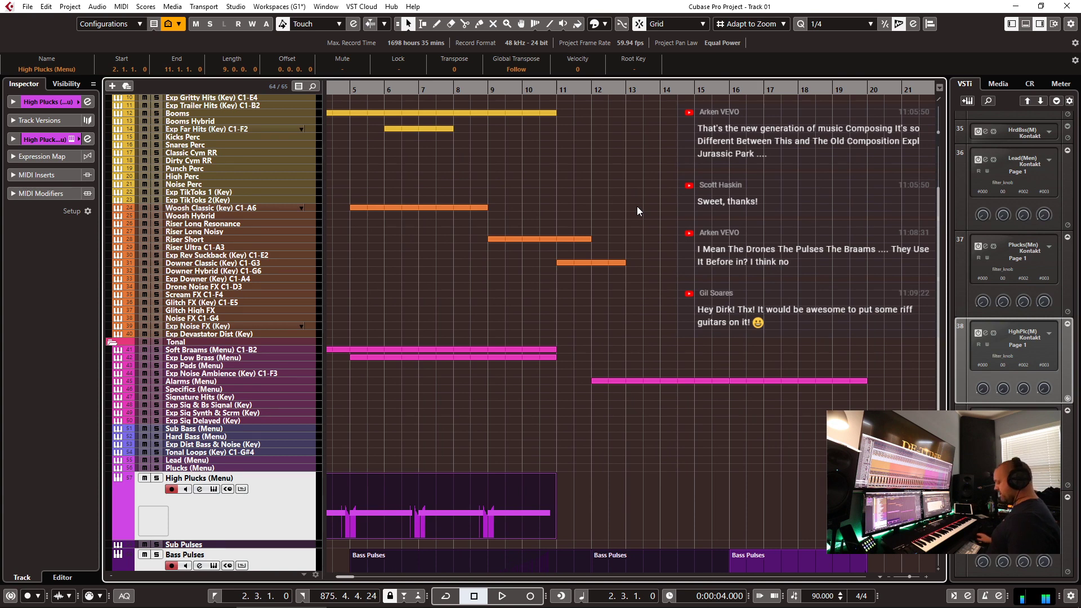
scroll(637, 206, left, 2)
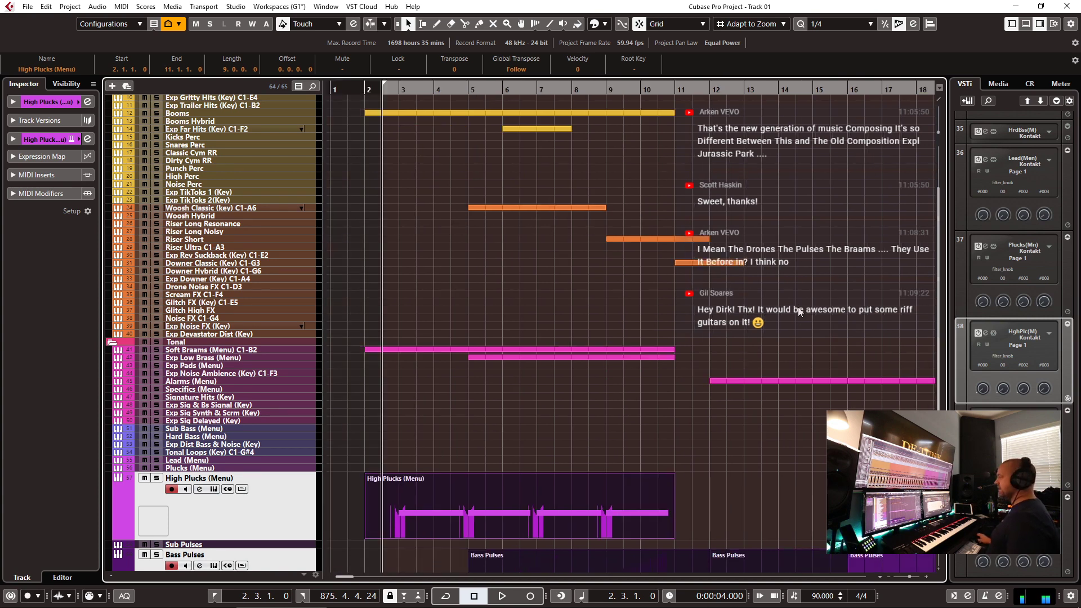
key(space)
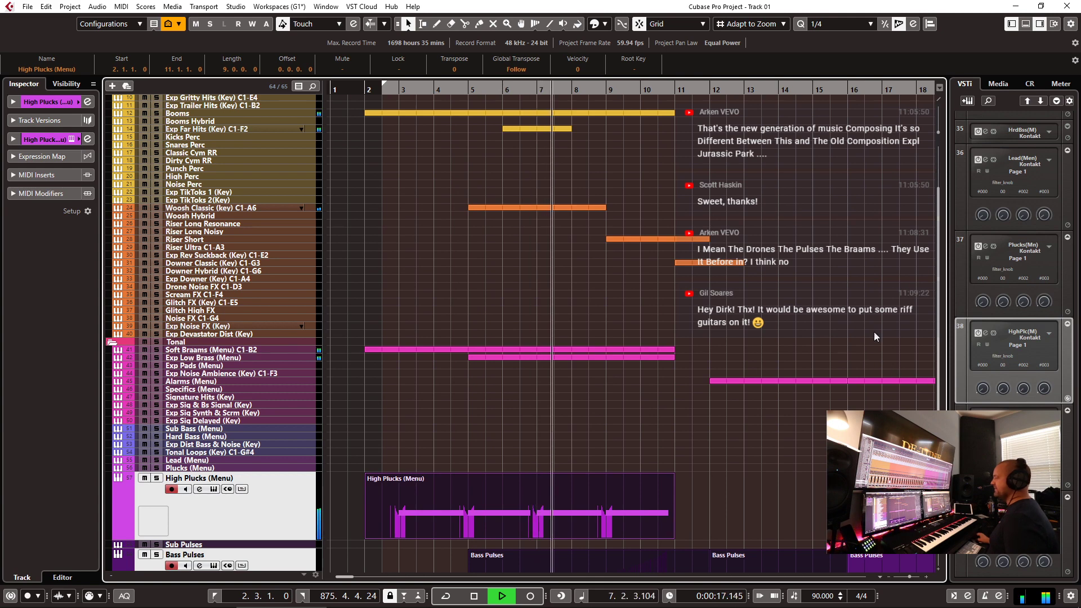
key(space)
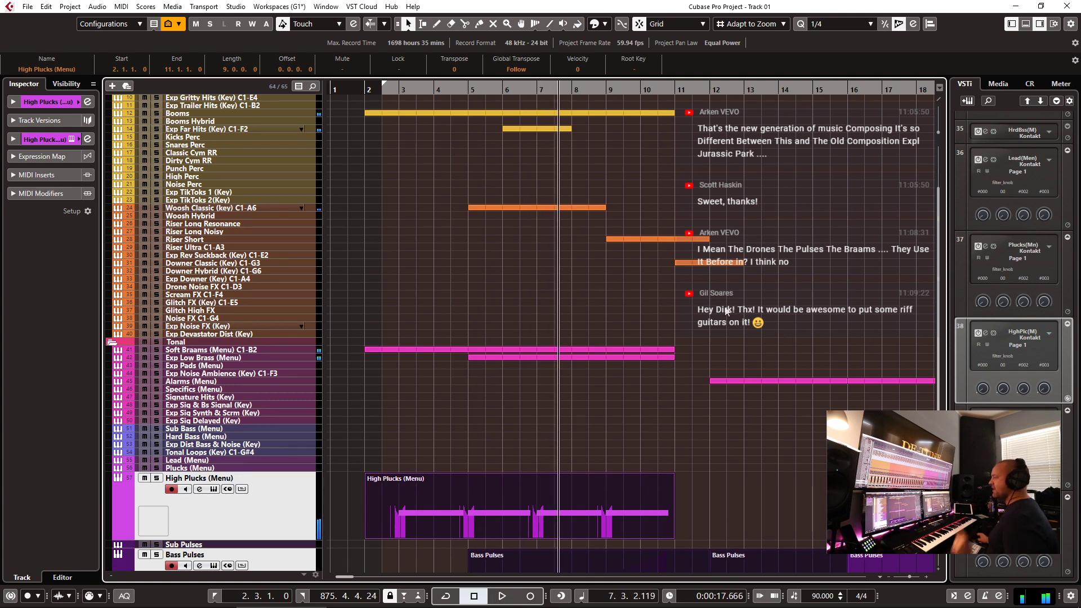
- Raise the volume of the Tik Tok Shots 1 instrument in Kontakt on the Exp TikToks 1 track
click(241, 193)
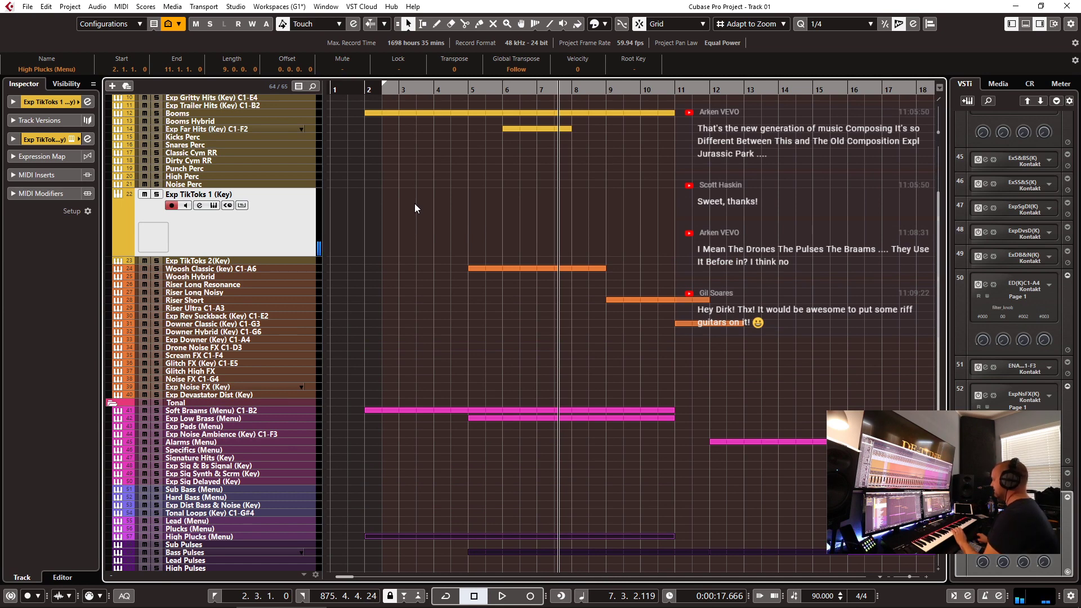
click(56, 102)
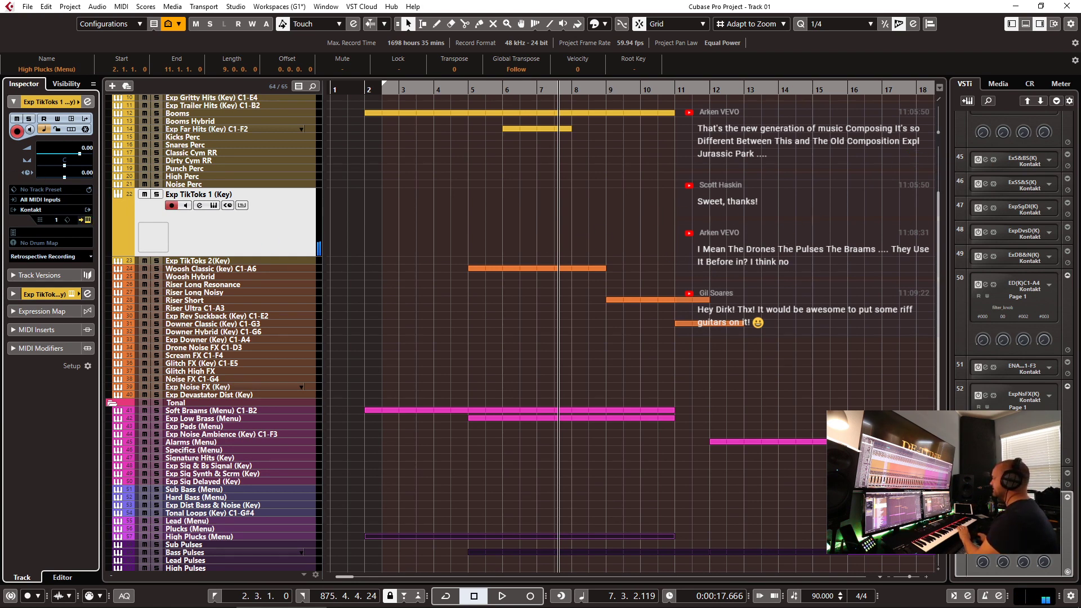
click(88, 209)
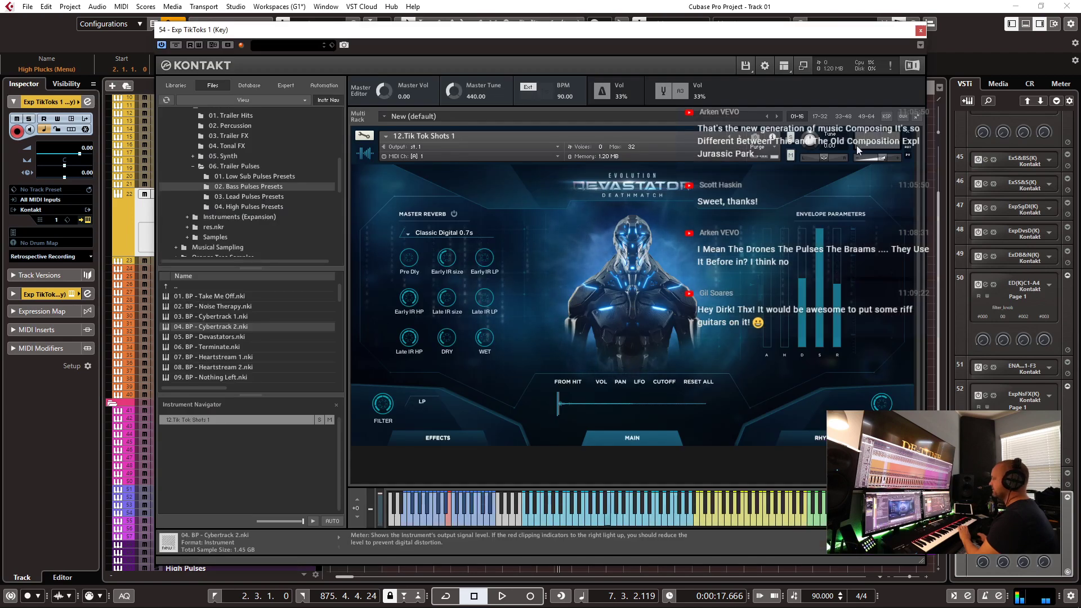
drag(857, 147, 893, 146)
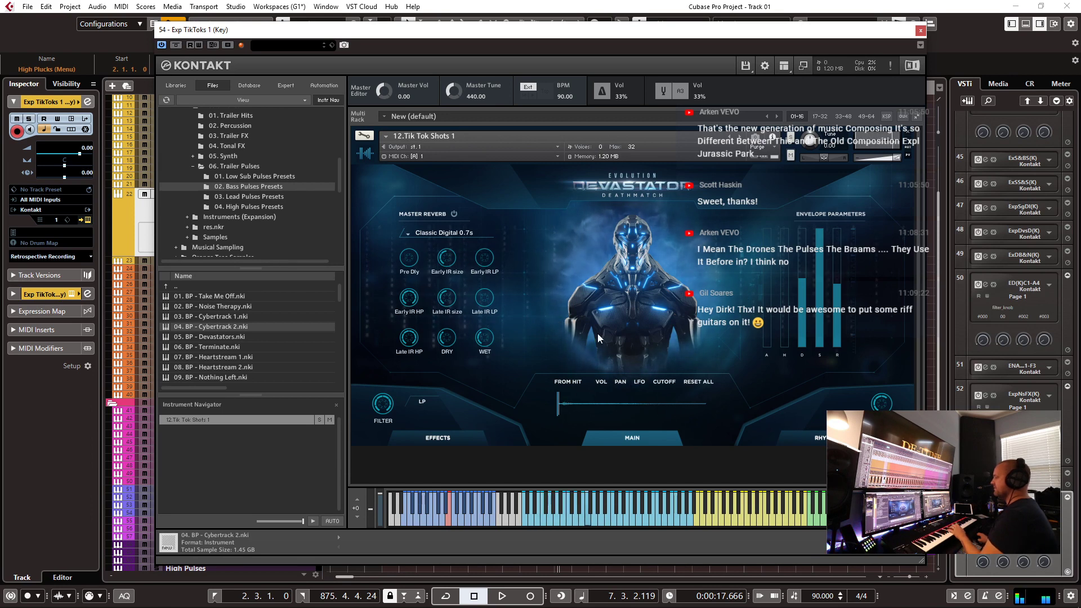
click(921, 31)
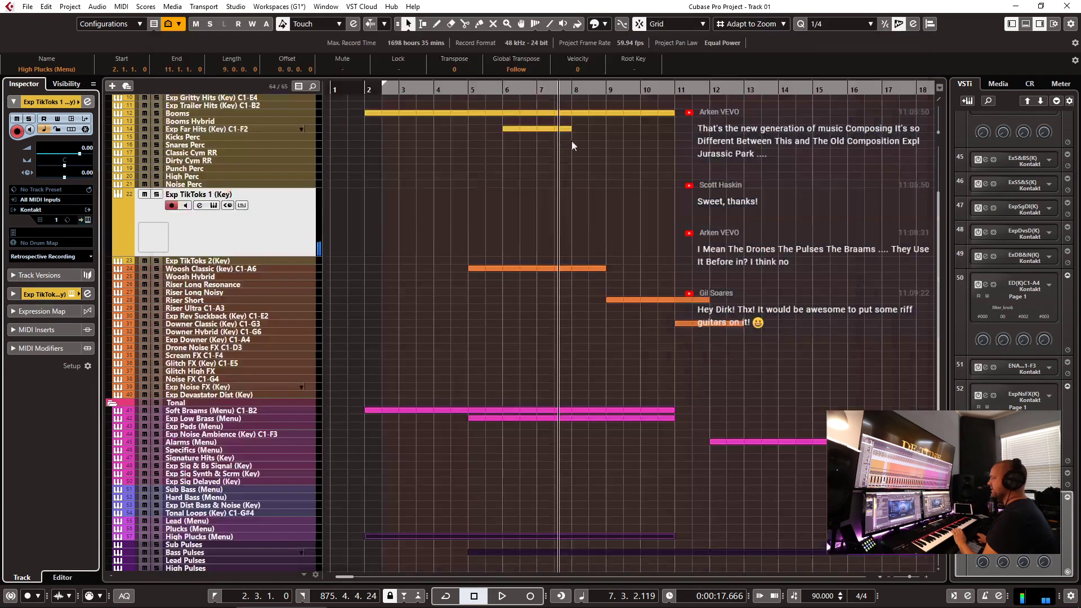
- Open the Tik Tok Shots 2 instrument on the Exp TikToks 2 track and raise step 7 in its step sequencer
click(230, 261)
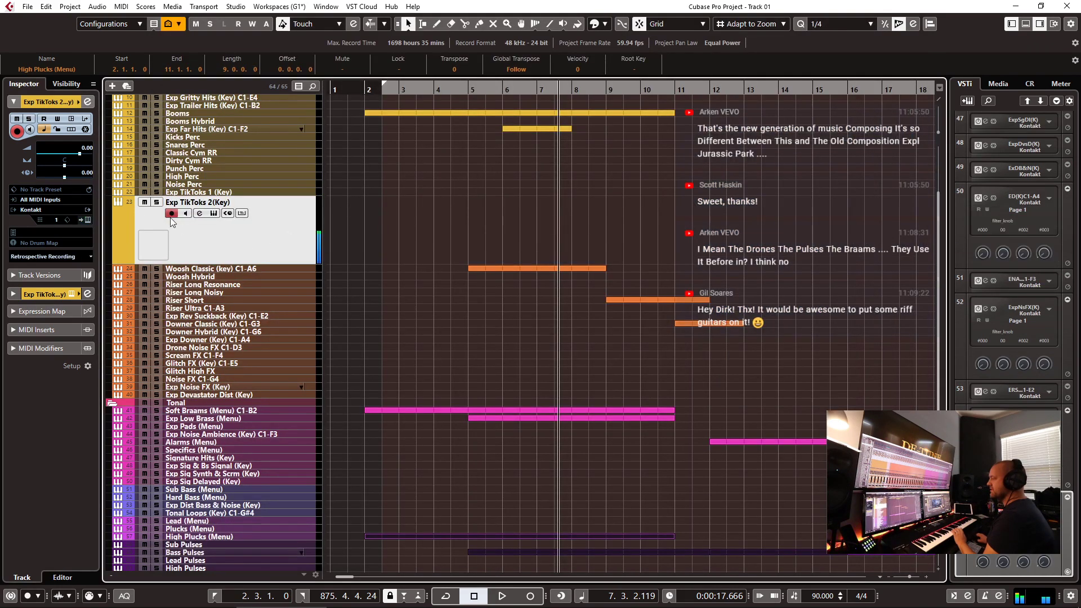
click(85, 220)
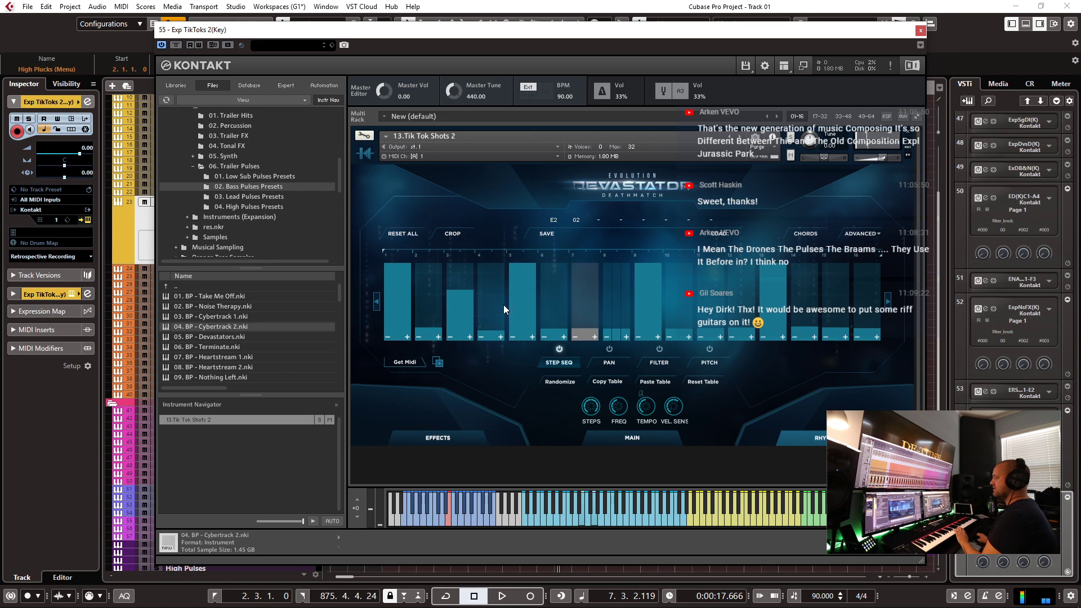
click(593, 272)
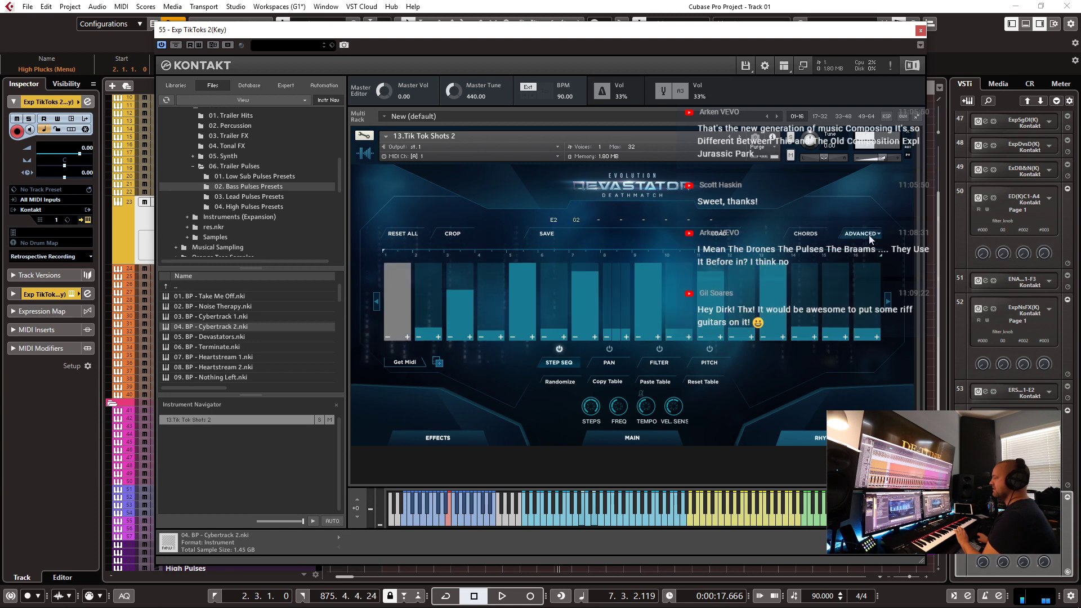
- Try the sequencer's Arp Asc, Advanced and Play All modes and leave it on Arp Asc
click(863, 233)
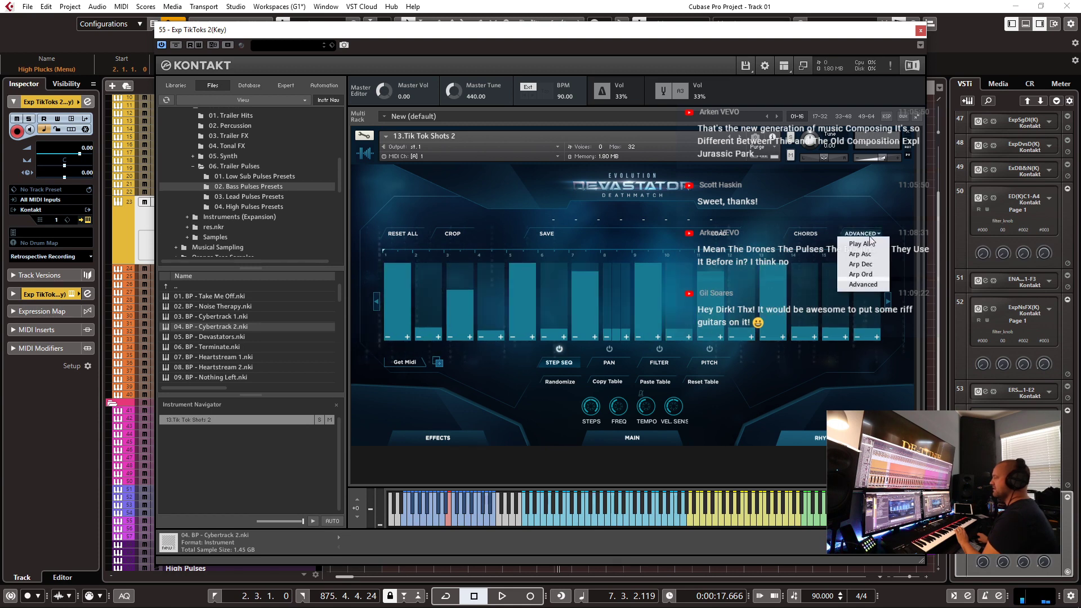
click(870, 254)
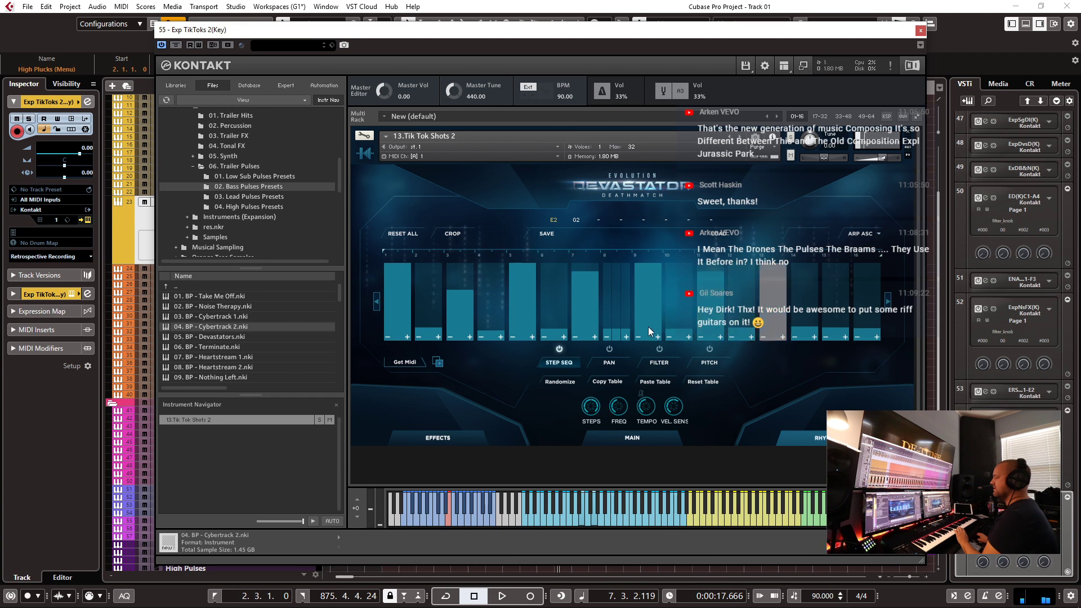
click(865, 234)
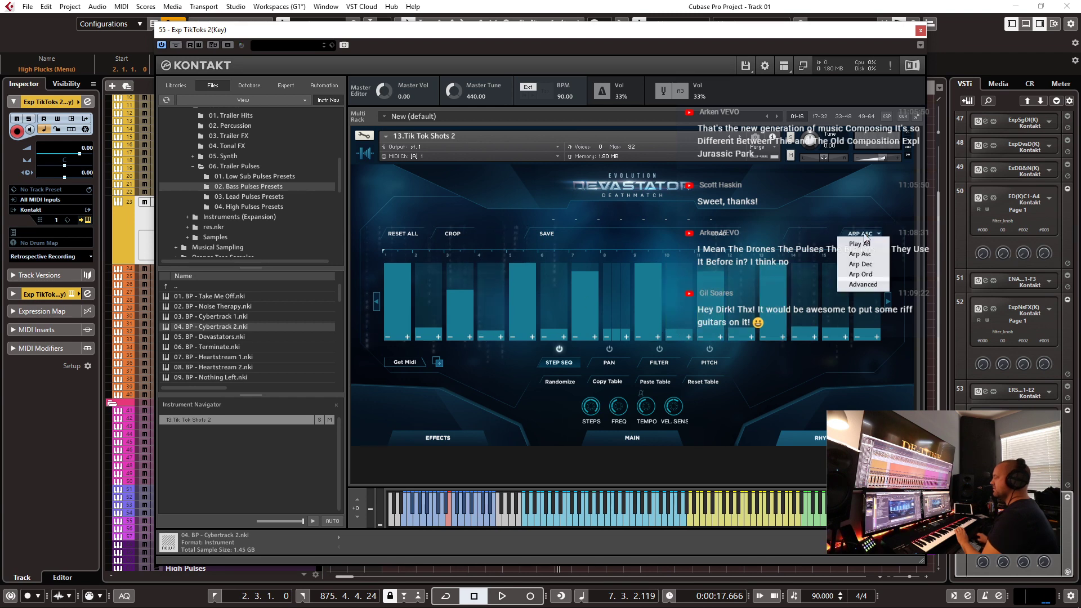
click(863, 284)
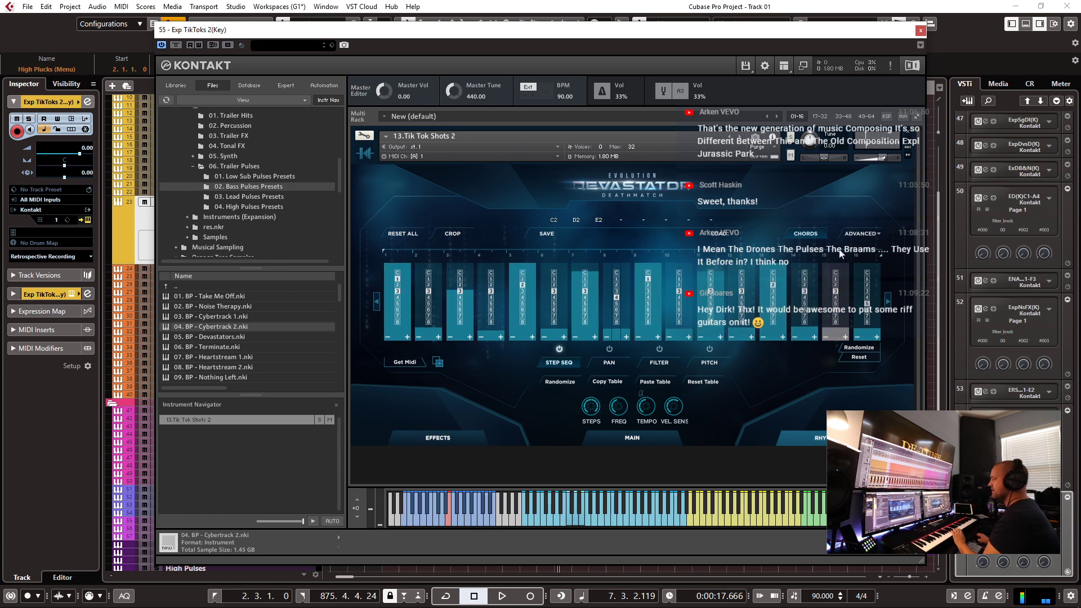
click(860, 234)
click(860, 244)
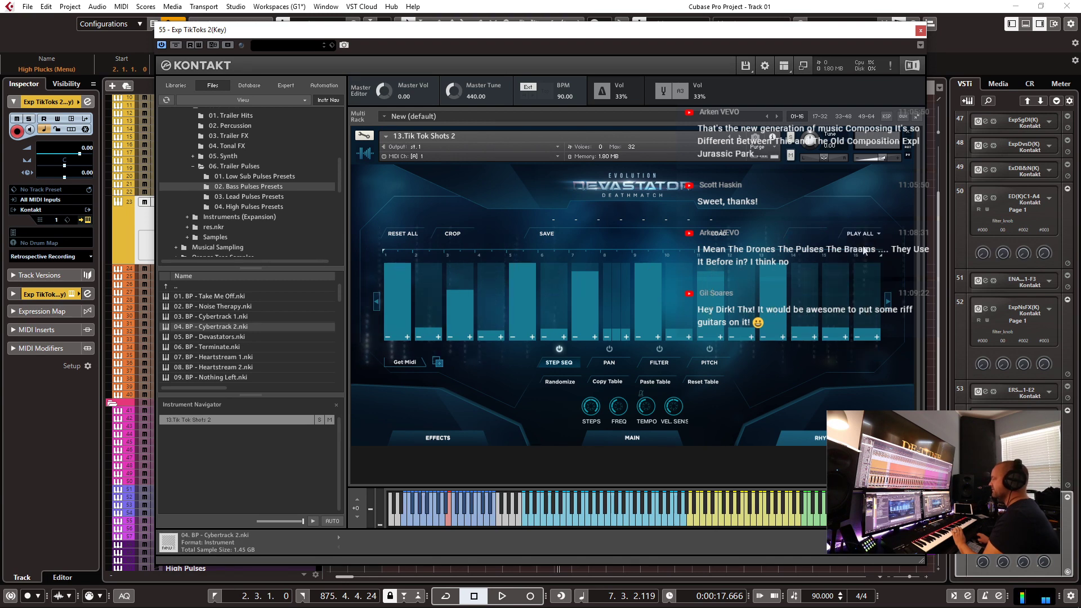
click(862, 233)
click(864, 255)
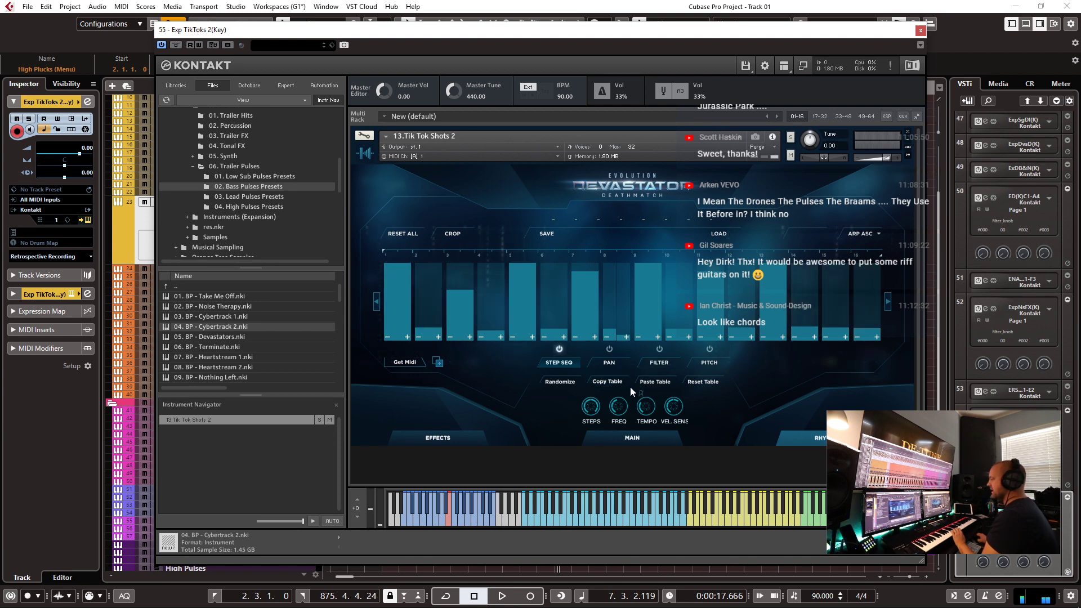
- Add a Vintage-type Delay to the first slot of the Tik Tok Shots 2 master effects chain with wet at -14.4 dB
click(440, 440)
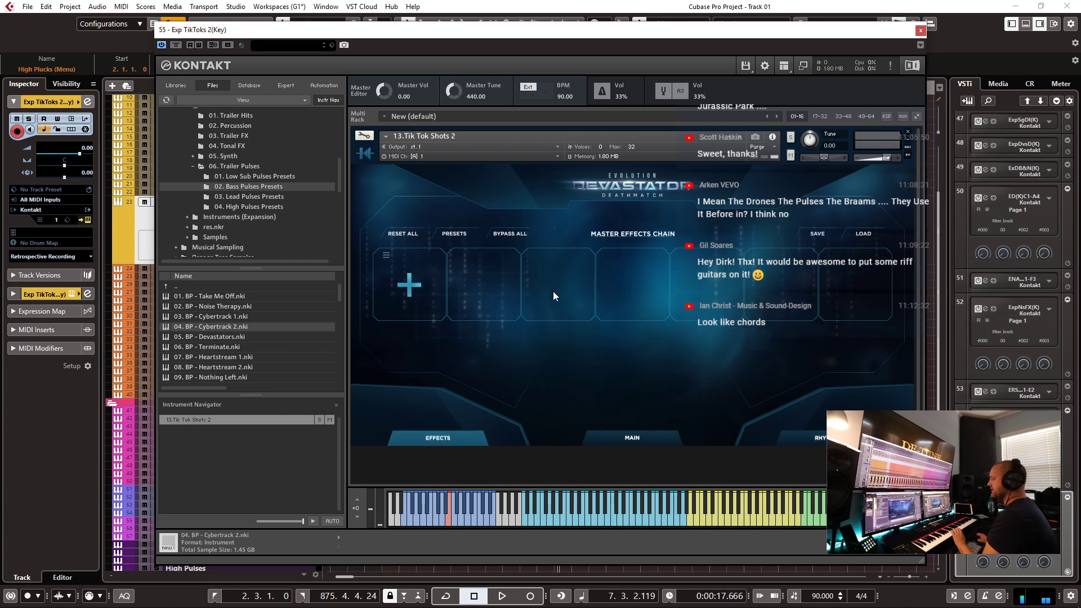
click(407, 282)
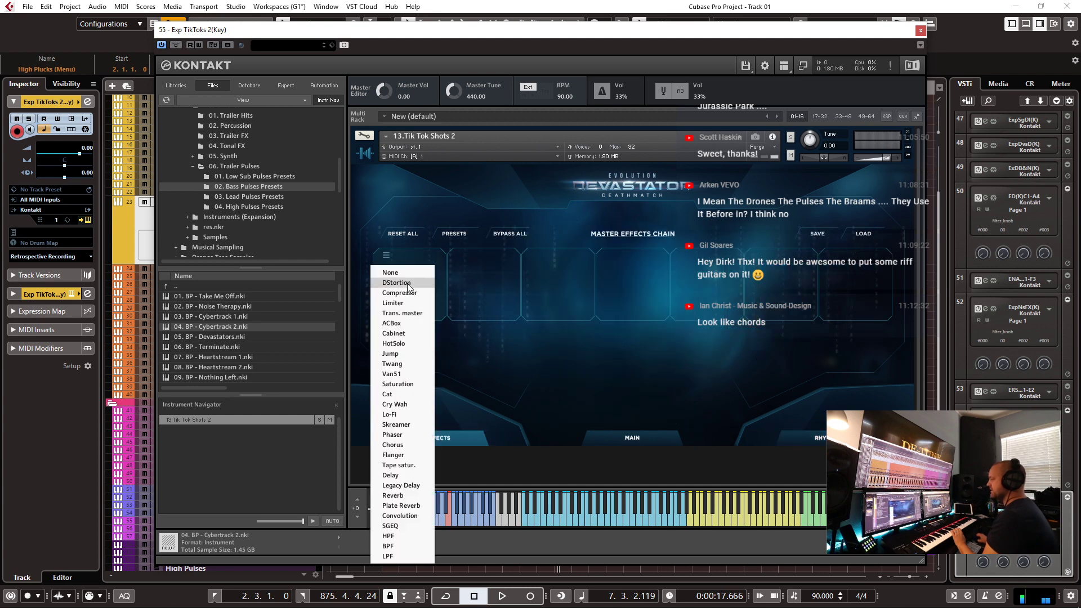
click(410, 475)
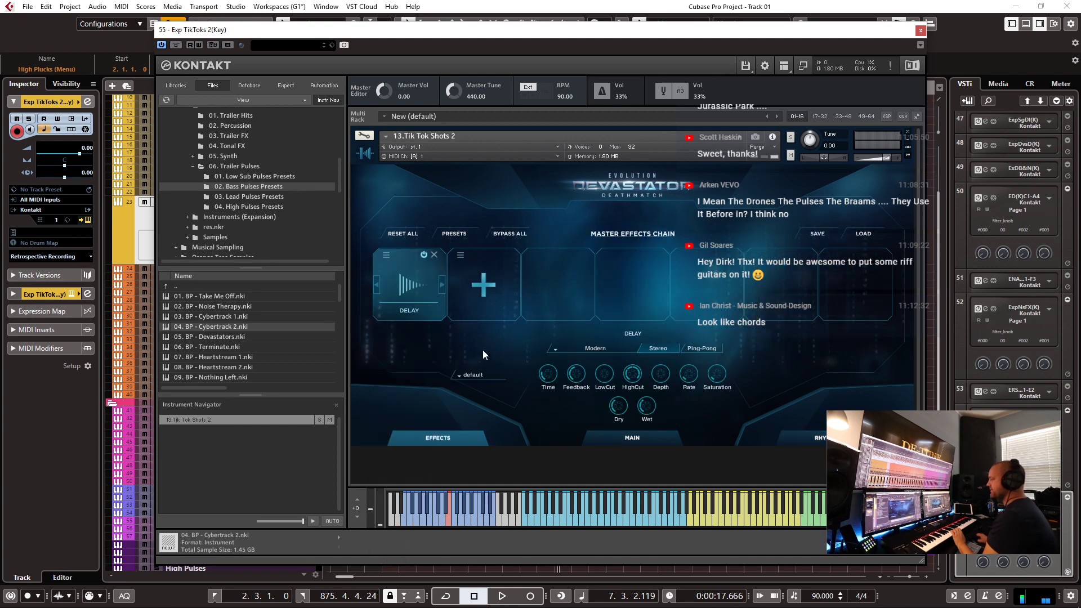
click(610, 346)
click(584, 388)
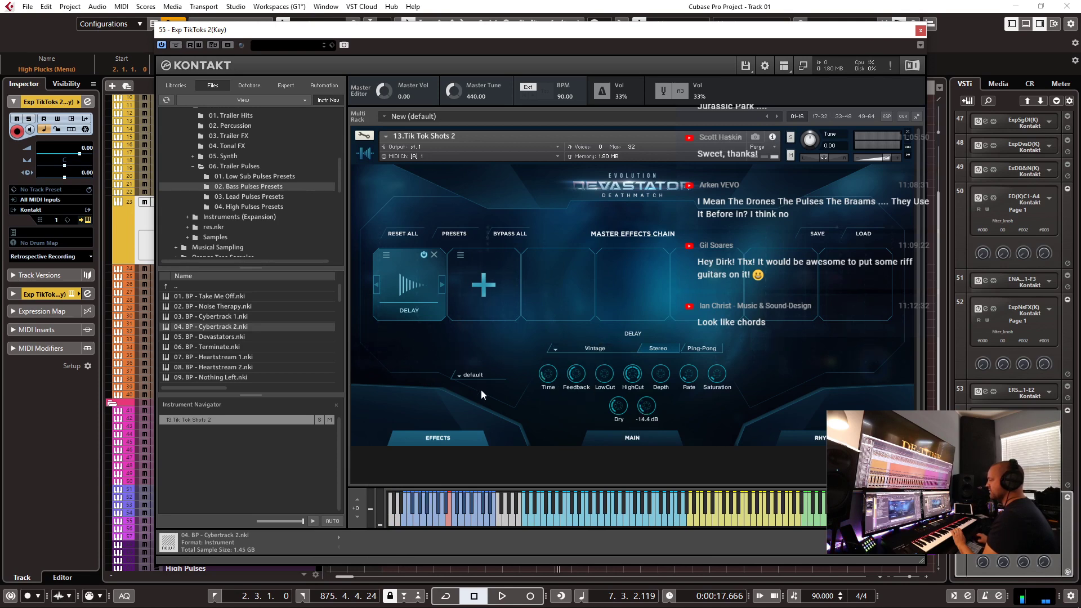
- Set the delay's time to eighth dot and adjust its feedback
click(472, 376)
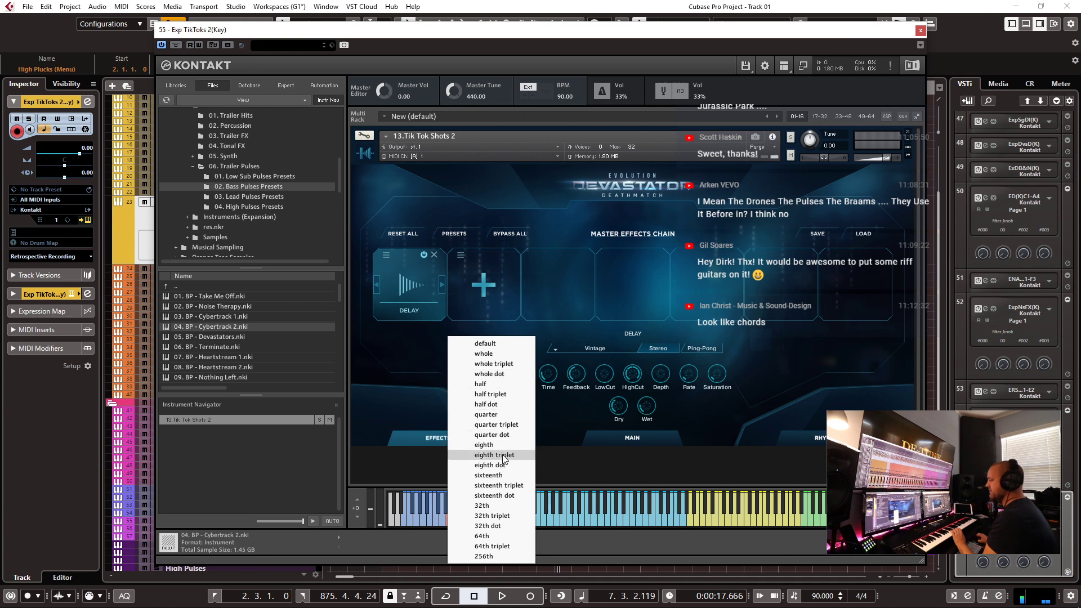
click(488, 466)
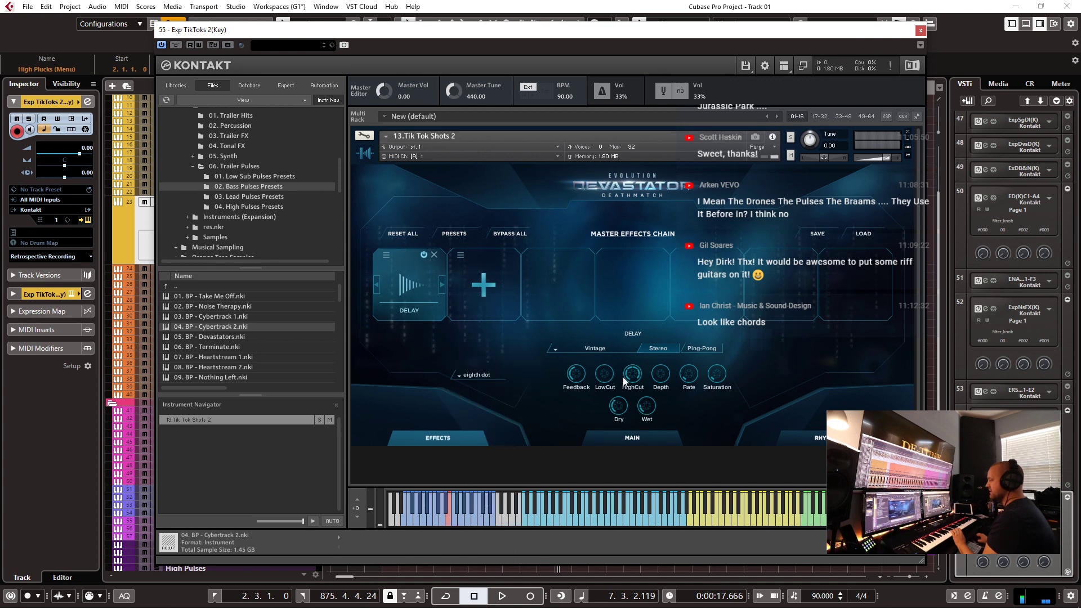
drag(570, 391, 566, 394)
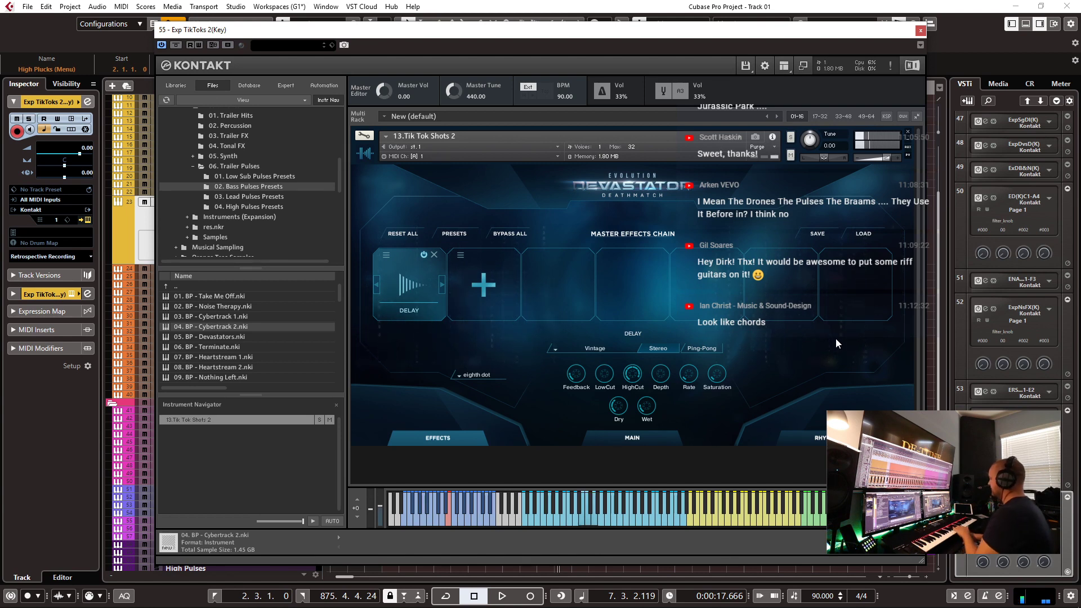
- Record a held three-note chord on the Exp TikToks 2 track from bar 3 to about bar 7
click(920, 30)
drag(390, 93, 393, 95)
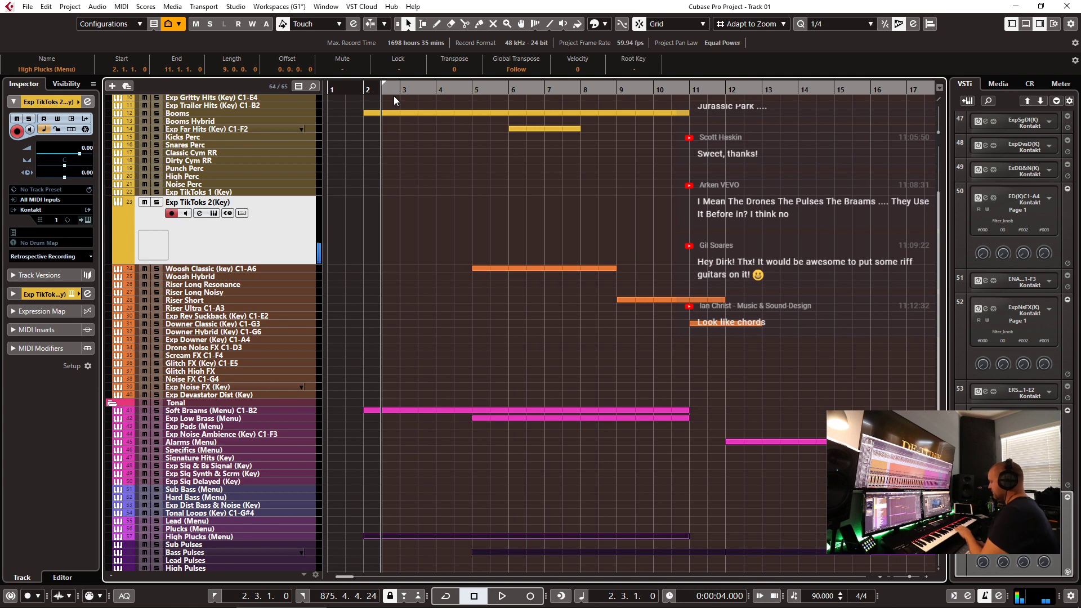
key(KP_Multiply)
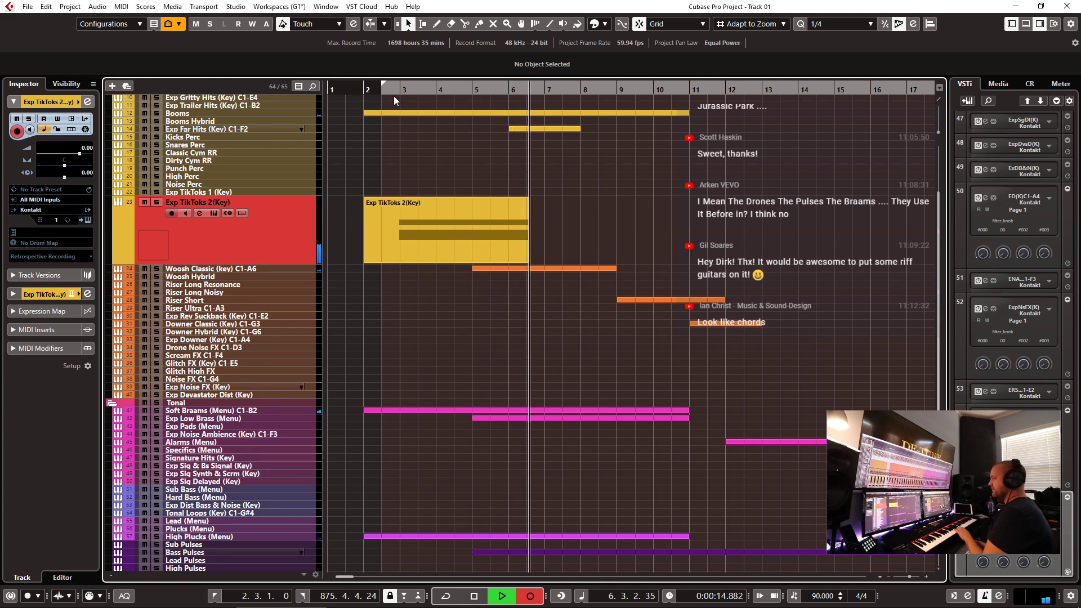
key(space)
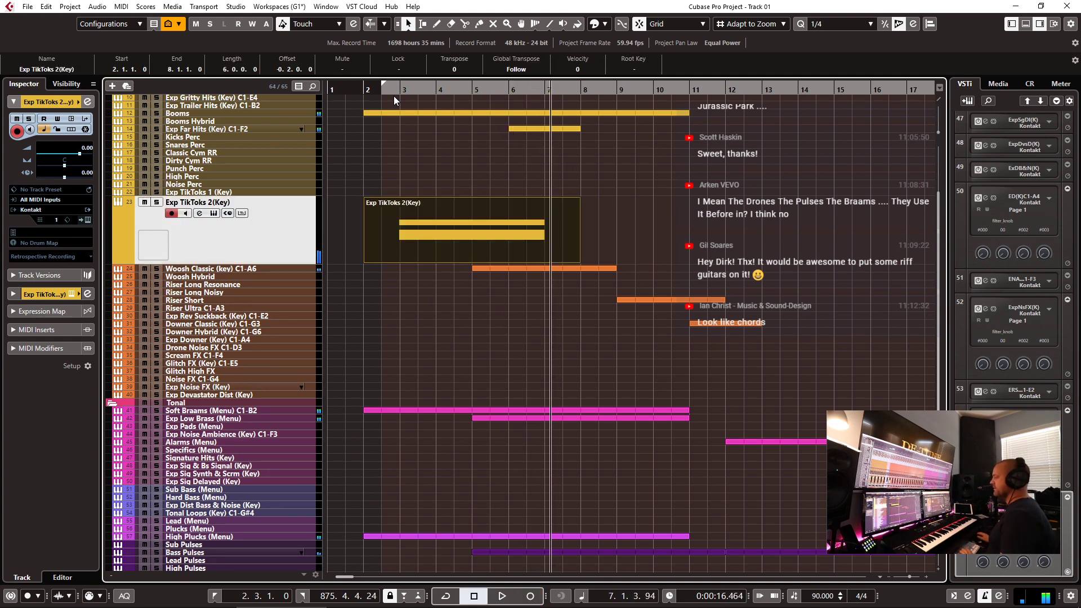
- Trim the recorded TikToks part to bars 3–7, duplicate it and glue both copies into one part ending at bar 11
key(ctrl+e)
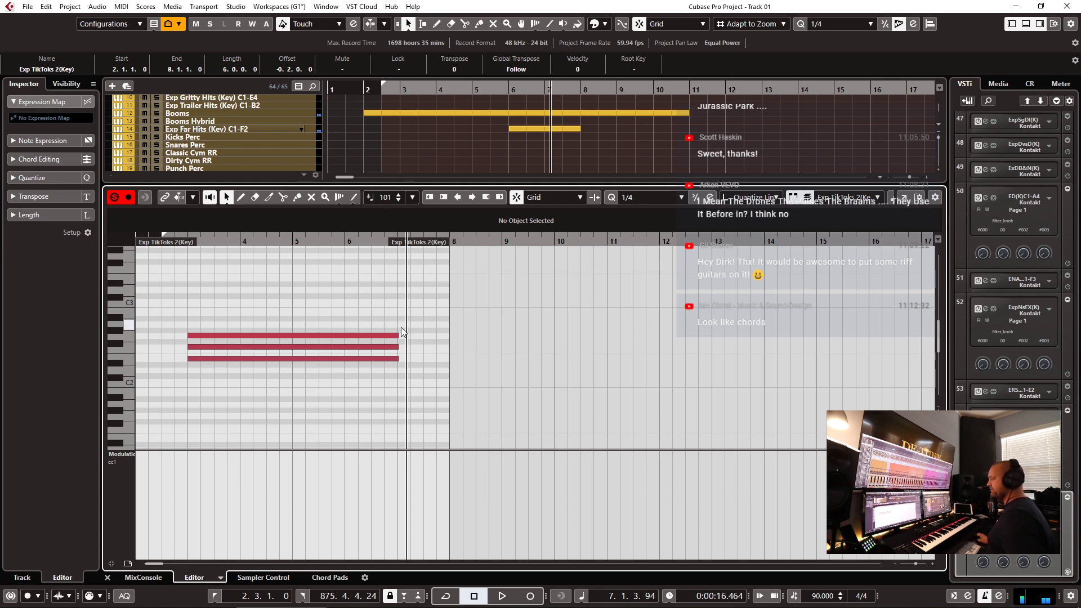
drag(398, 338, 391, 360)
key(ctrl+e)
drag(575, 259, 543, 260)
drag(370, 262, 398, 261)
click(514, 234)
key(ctrl+d)
click(509, 229)
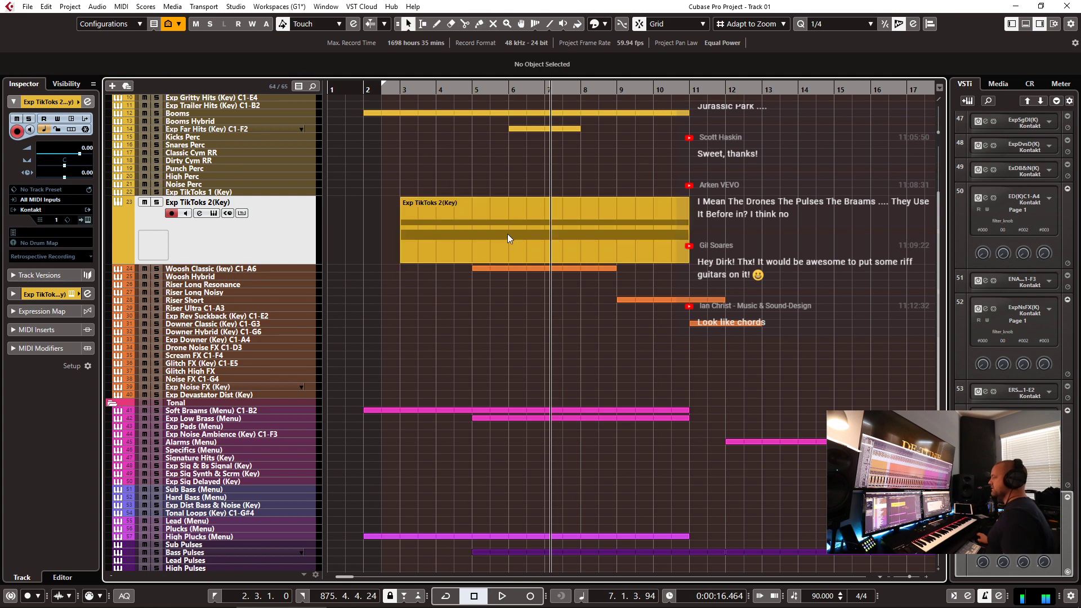
key(1)
key(h)
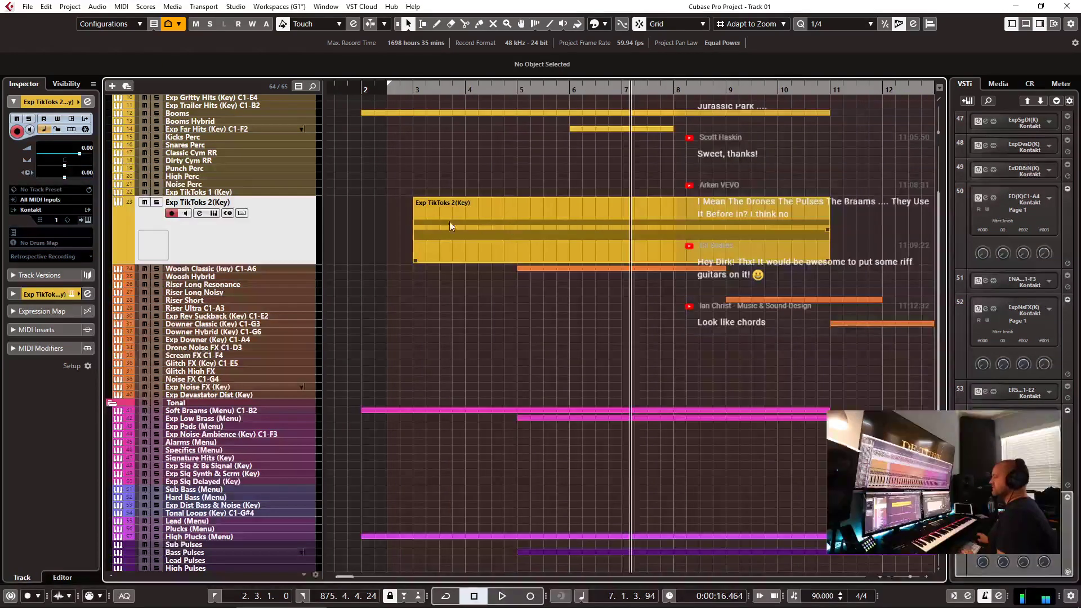
- Draw a straight rising CC1 modulation ramp across the whole TikToks part from bar 3 to bar 11
double_click(482, 236)
key(g)
right_click(486, 313)
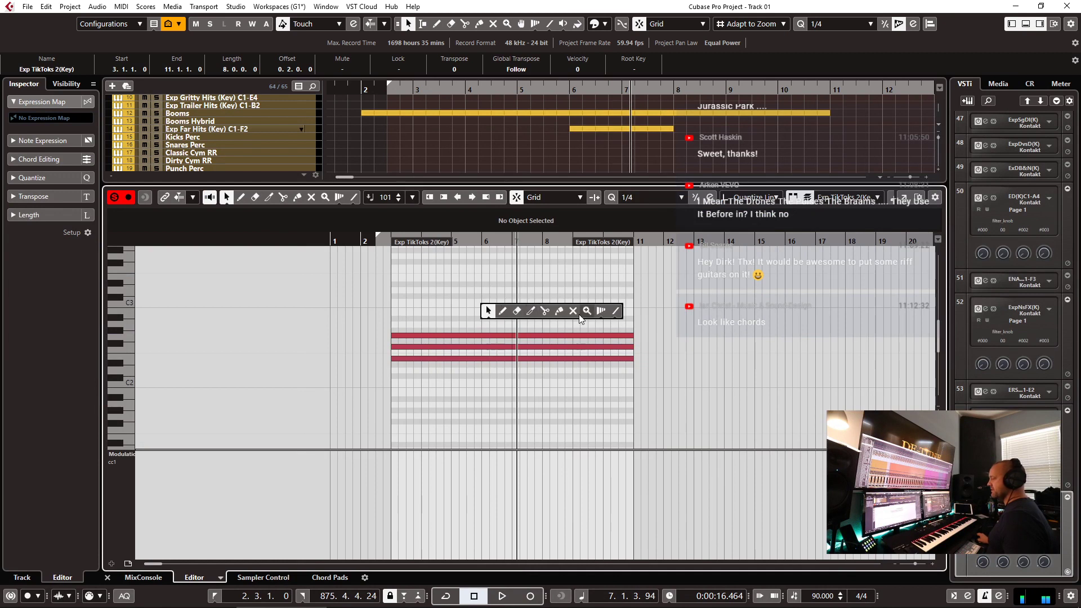
click(615, 311)
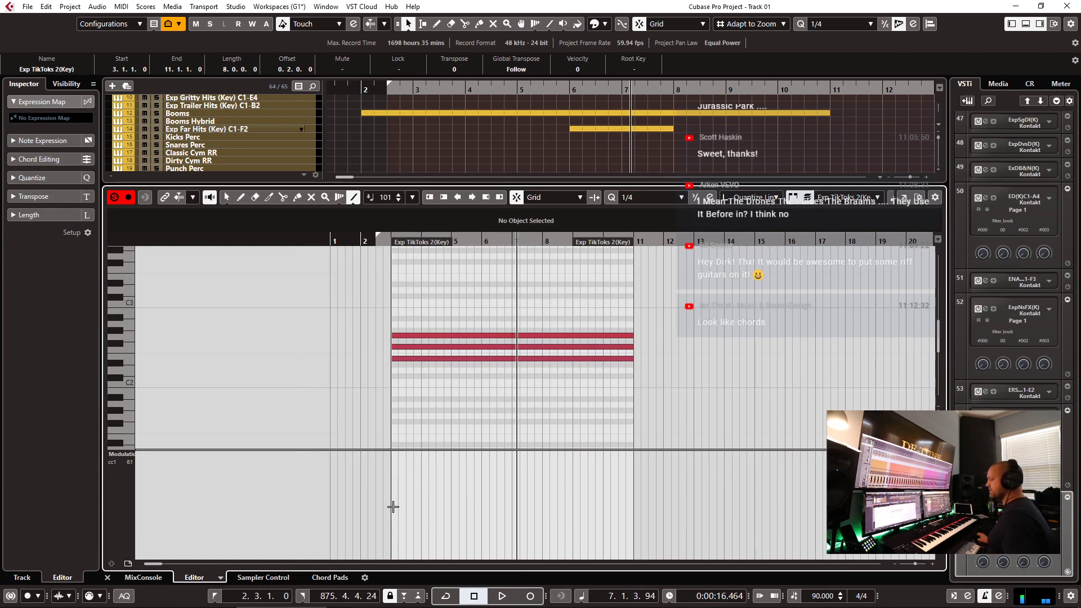
drag(392, 507, 631, 465)
key(1)
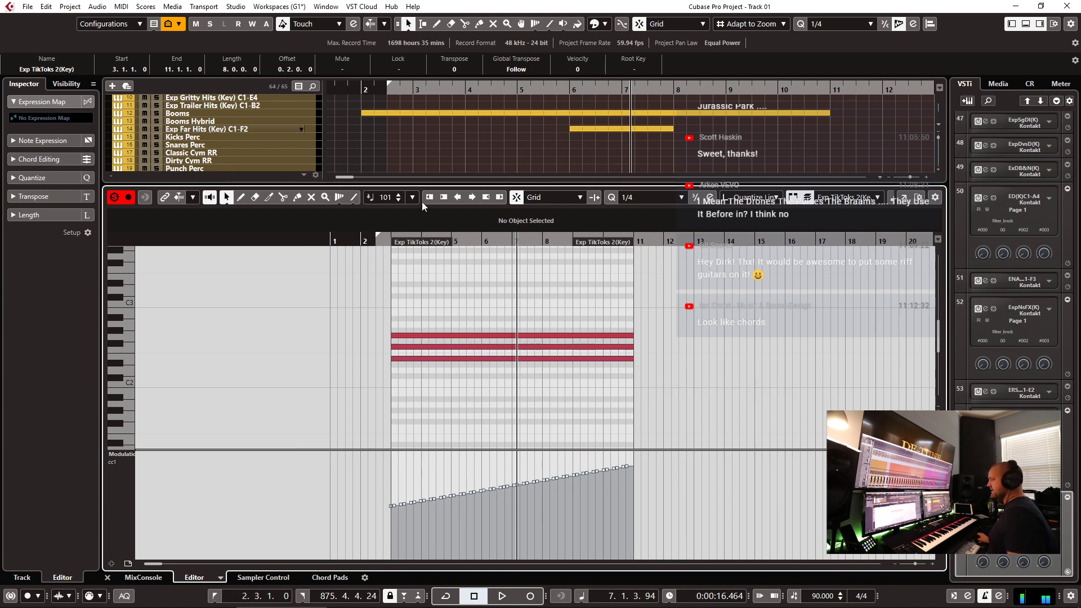
- Play the TikToks part from bar 3 and check the main page of its Tik Tok Shots 2 instrument
click(388, 240)
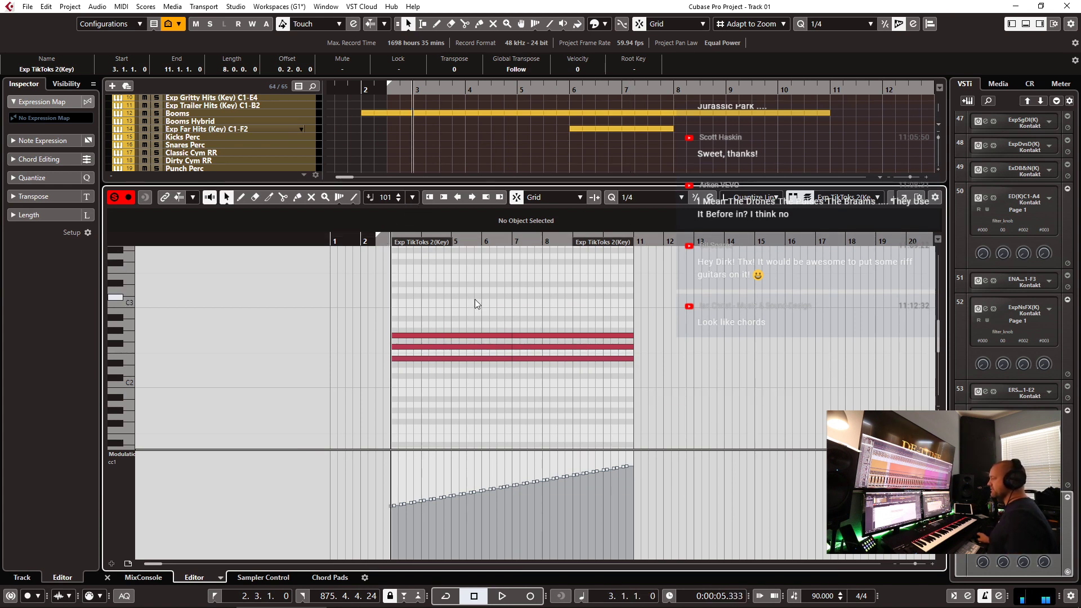
key(space)
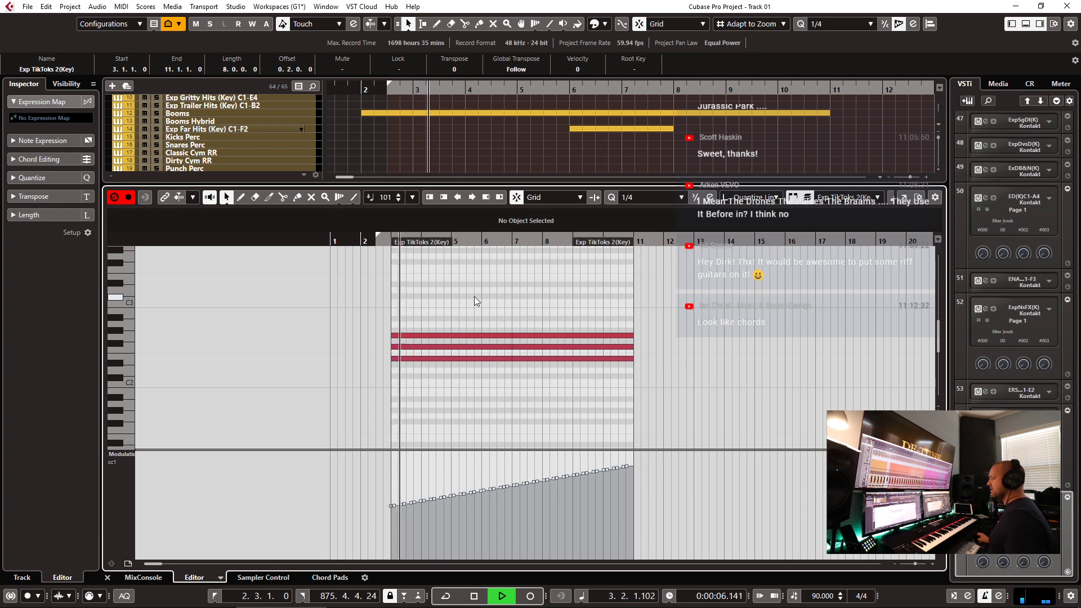
key(space)
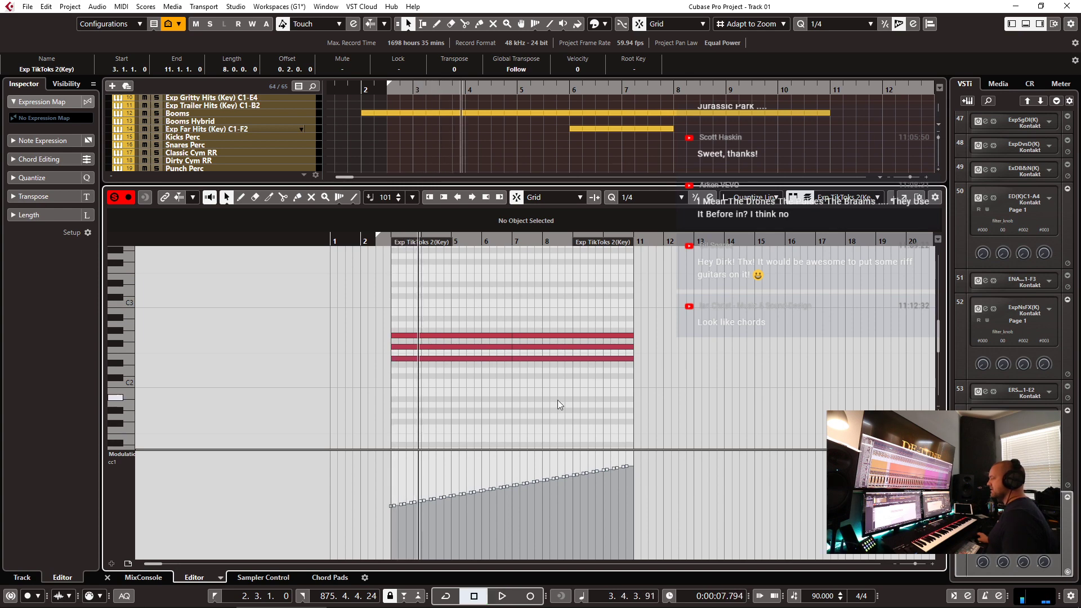
key(ctrl+alt+e)
click(88, 220)
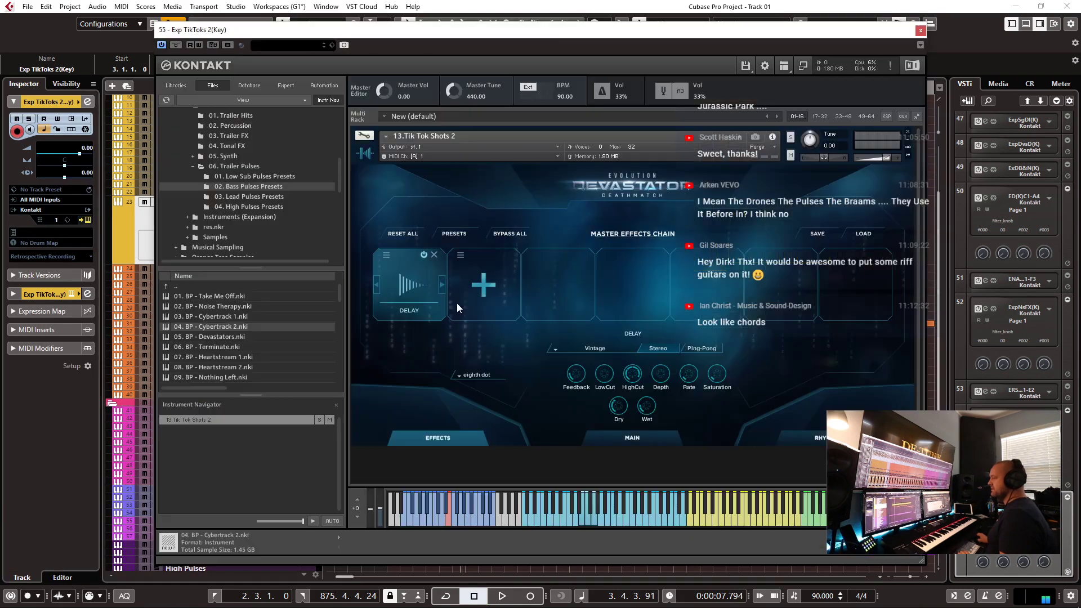
click(672, 436)
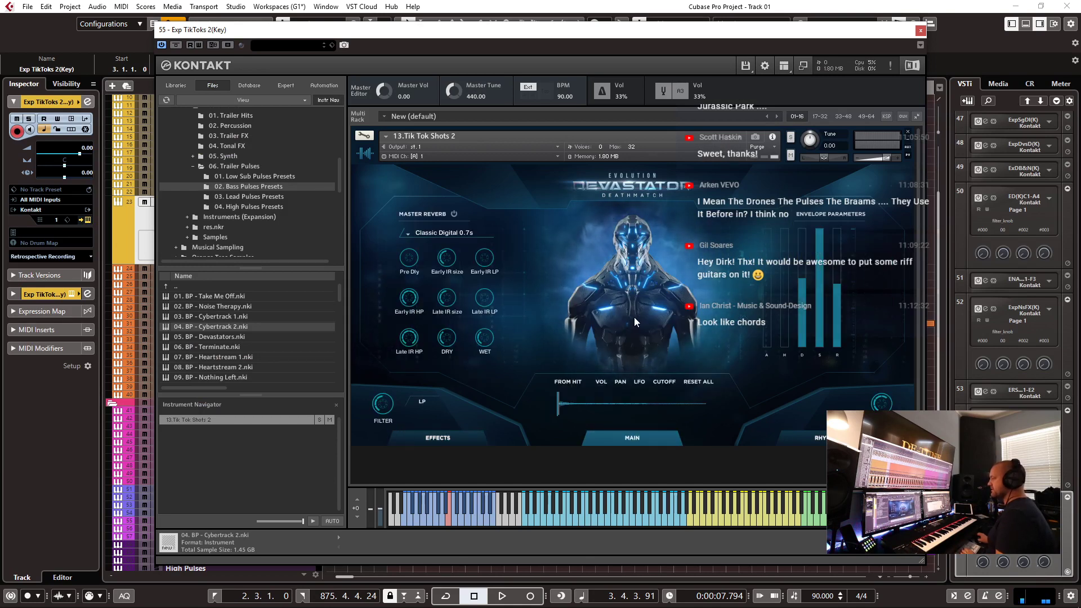
key(ctrl+alt+e)
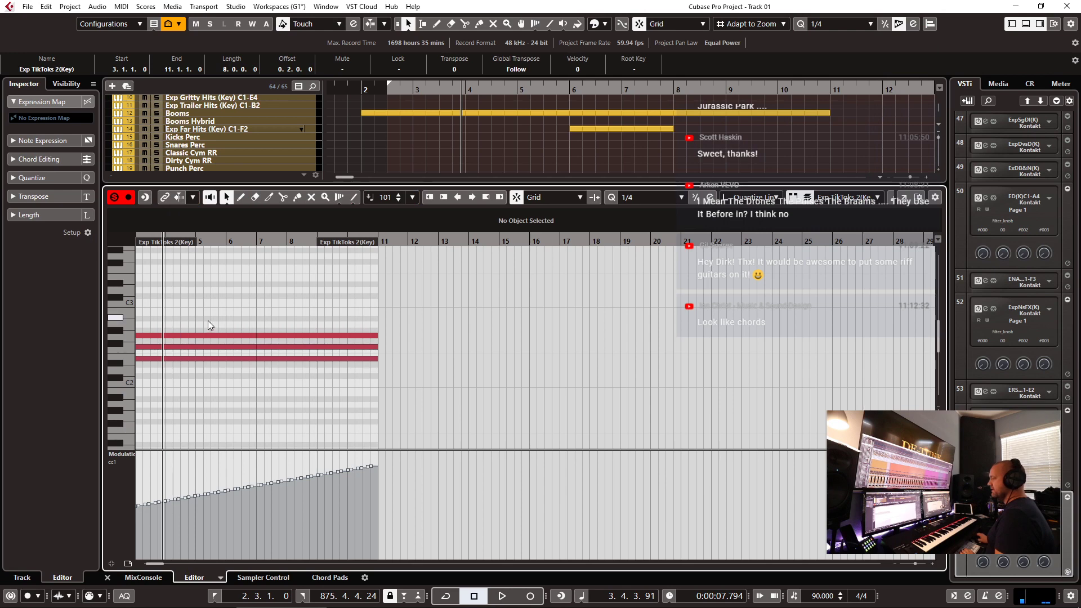
- Tilt the CC1 modulation ramp so that it starts at 24 and play it back from bar 3
drag(476, 544, 393, 477)
click(392, 244)
key(space)
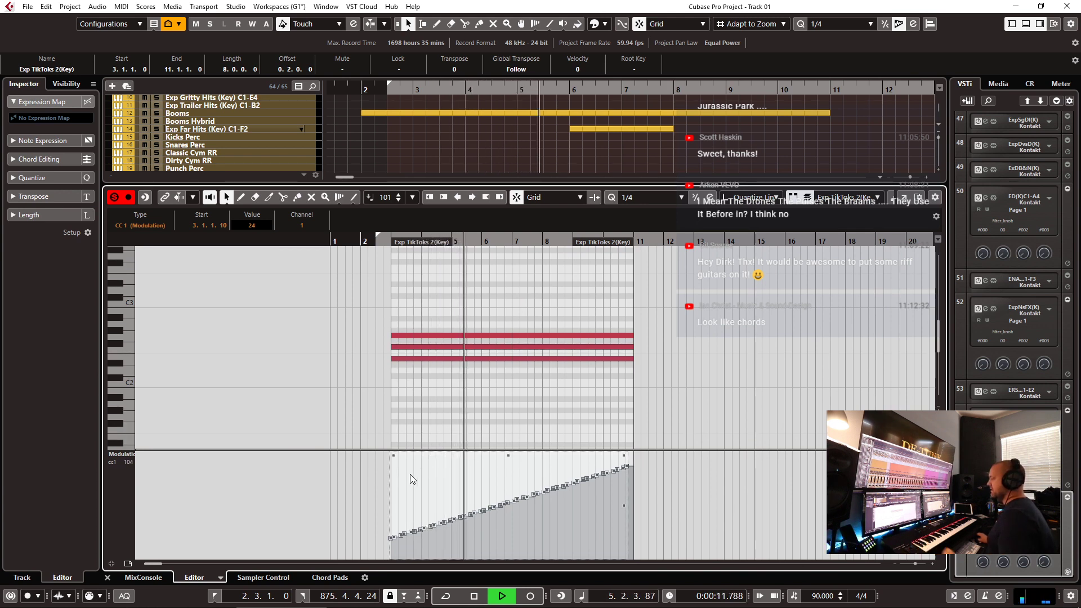
key(space)
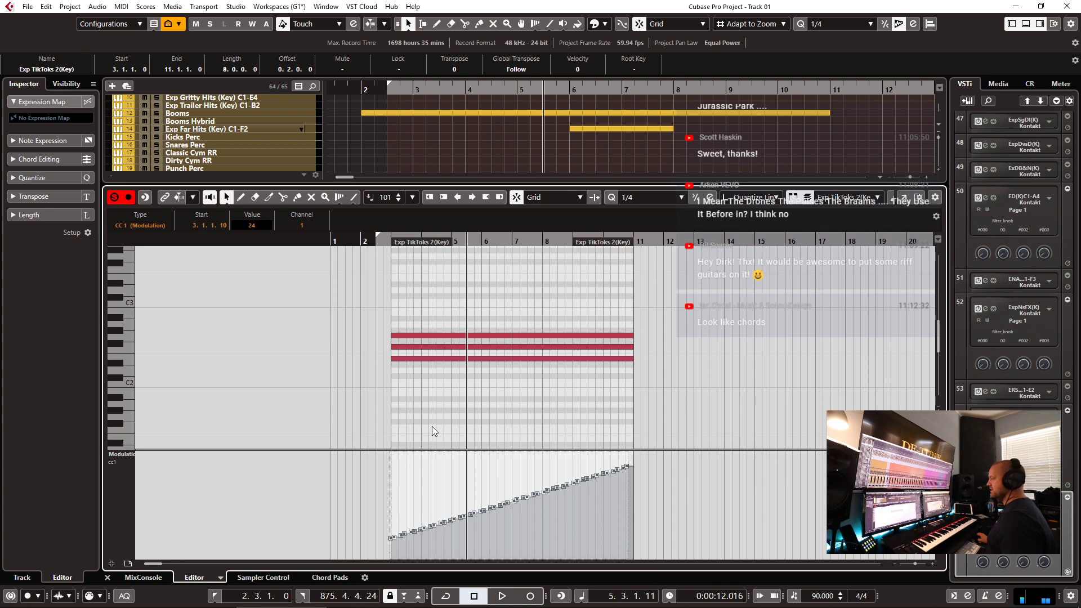
key(ctrl+e)
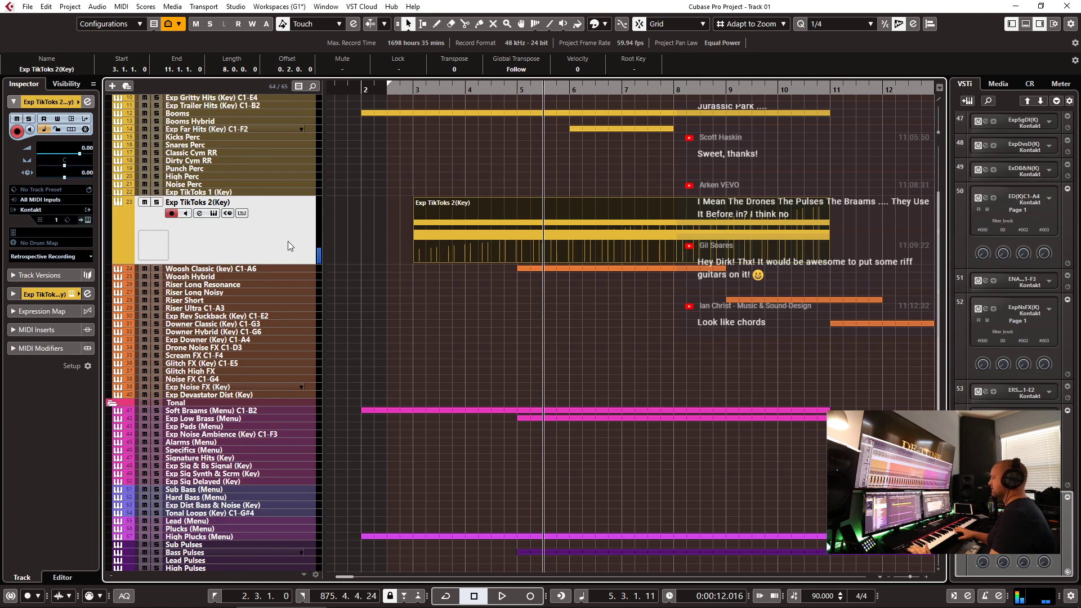
- Scale the TikToks part's CC1 ramp down to start at about 7 with a lower peak, and audition its start and end
double_click(496, 258)
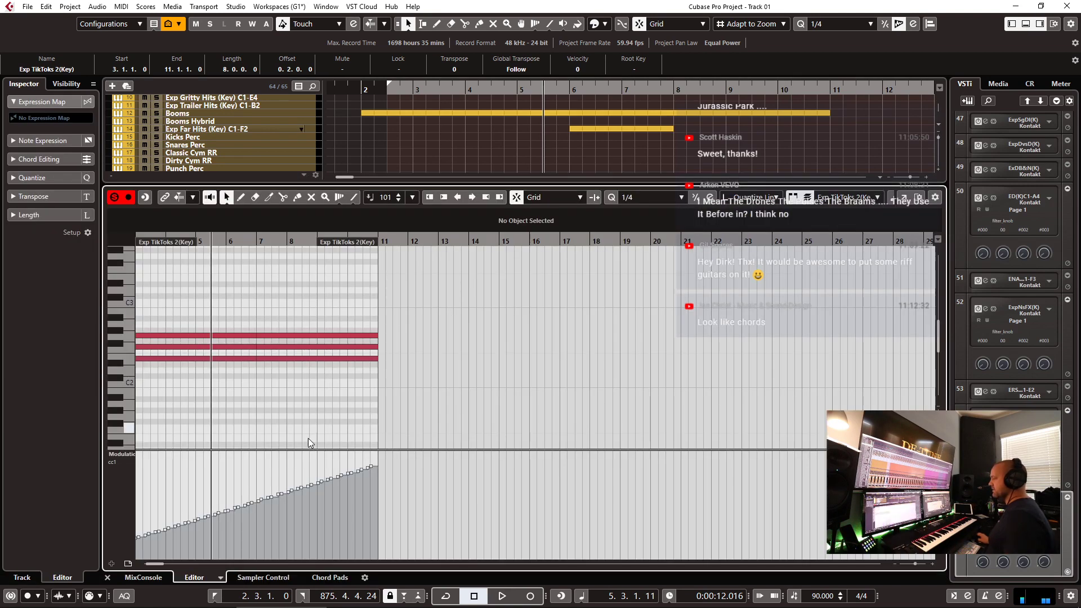
drag(422, 461, 134, 484)
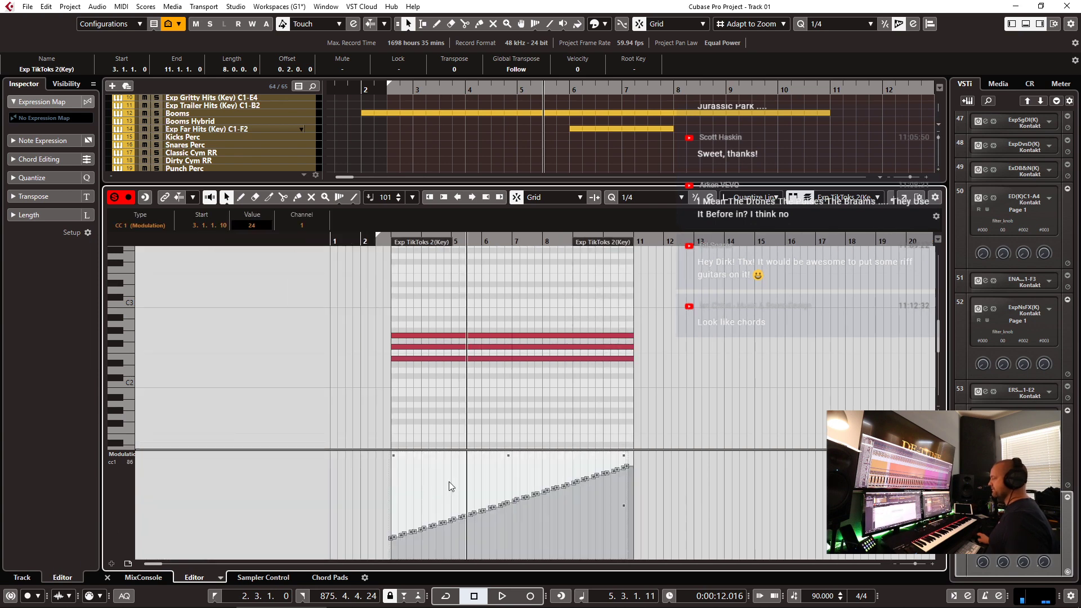
drag(480, 458, 481, 468)
mouse_move(608, 458)
mouse_down()
mouse_move(621, 458)
mouse_move(620, 475)
mouse_up()
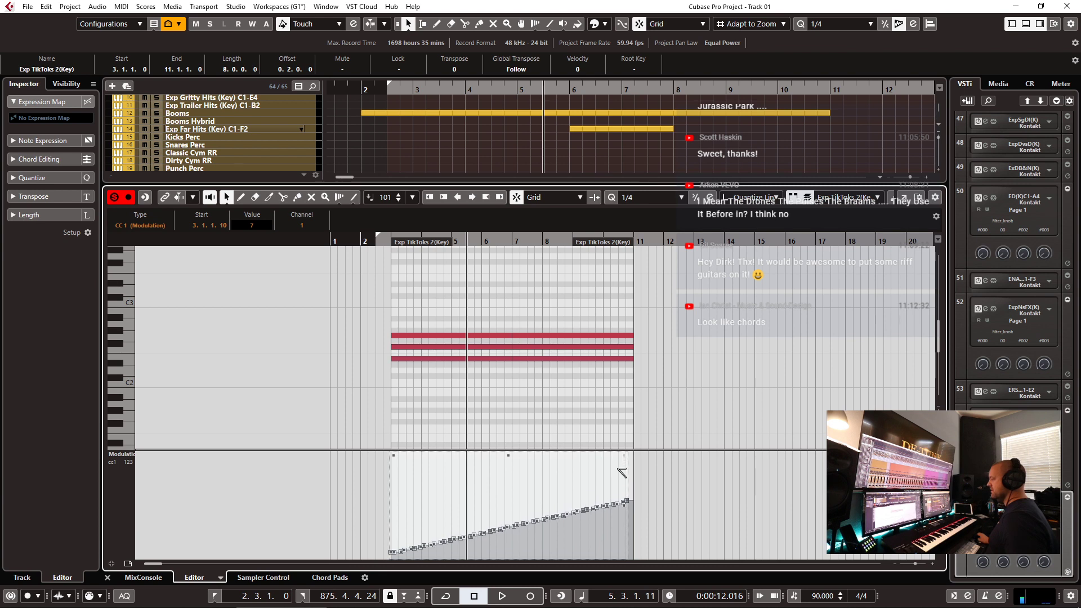
click(390, 237)
key(space)
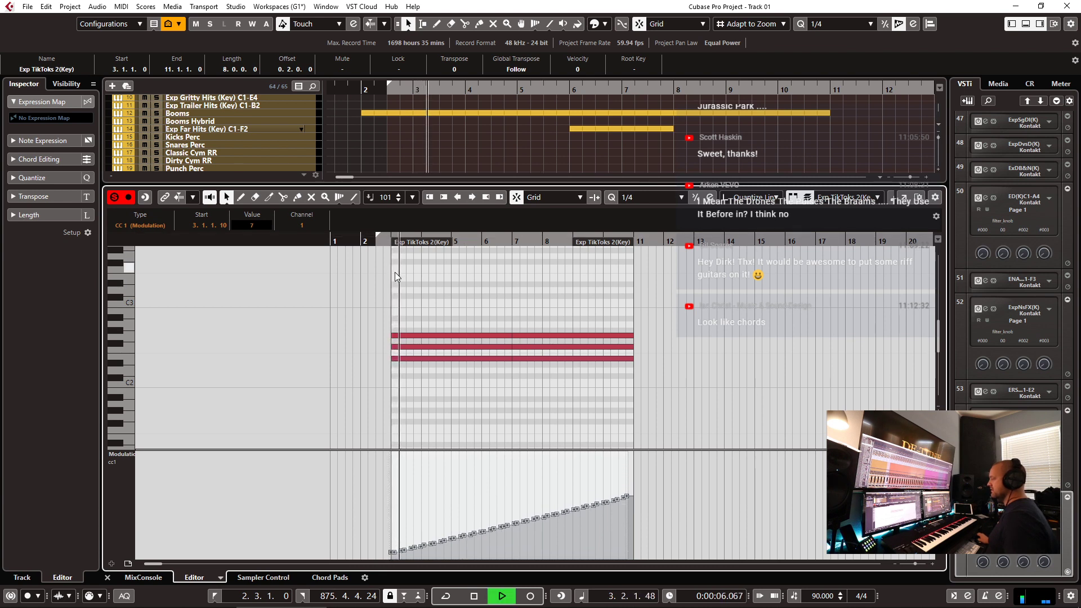
click(557, 237)
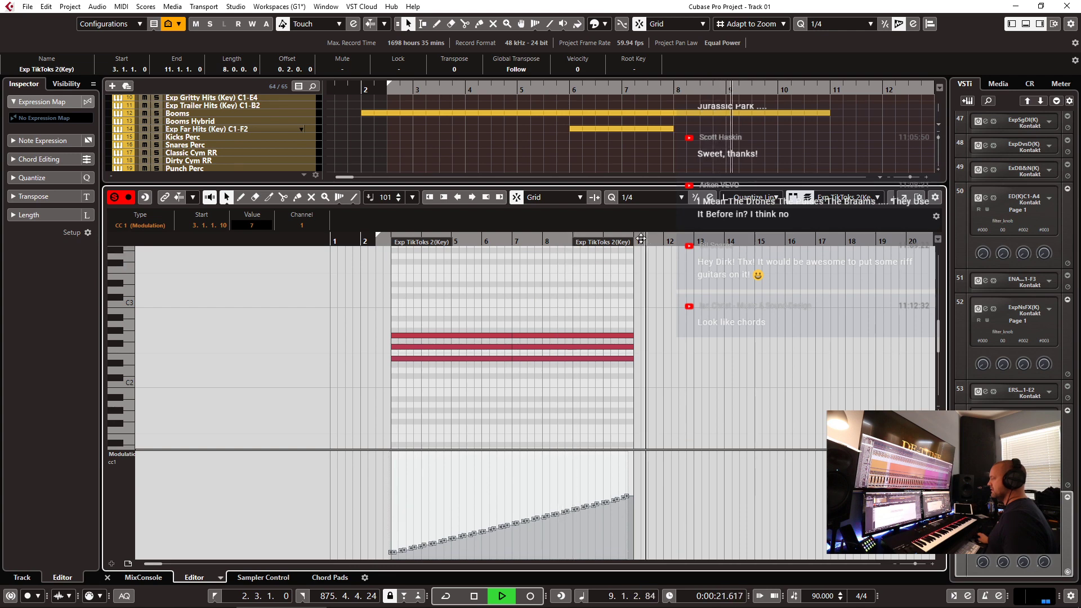
key(h)
key(space)
key(ctrl+e)
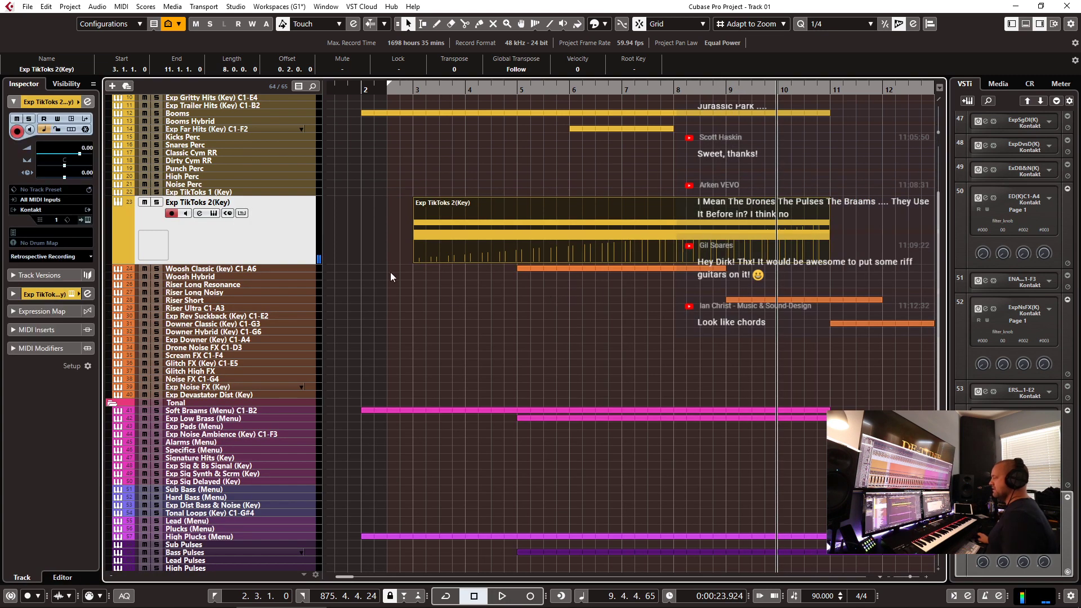
- Solo the Exp TikToks 2 track and play it from bar 3 with its Tik Tok Shots 2 instrument open
click(87, 219)
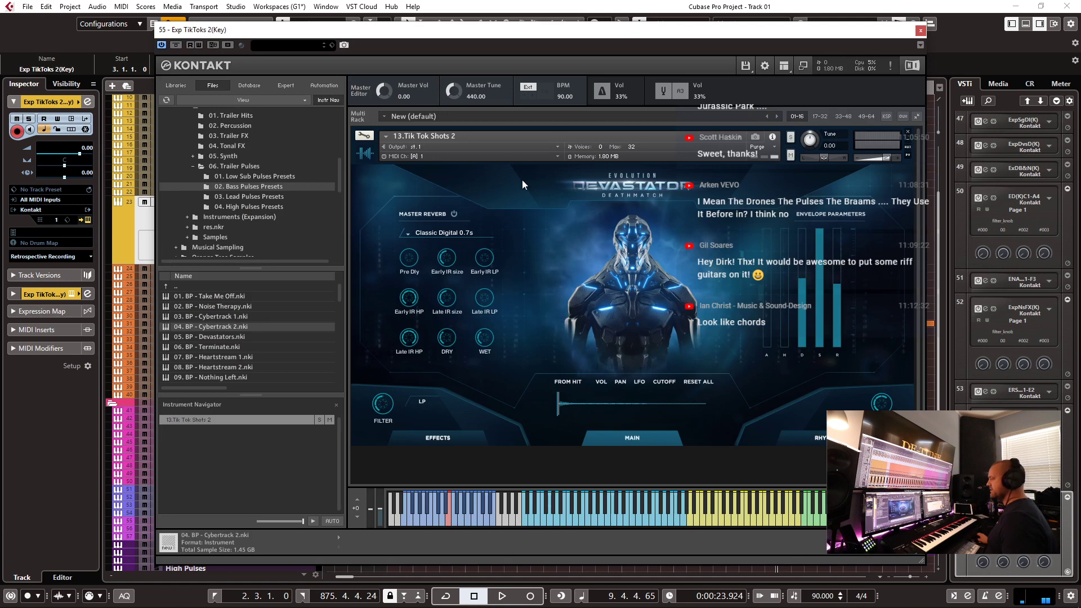
drag(462, 31, 800, 37)
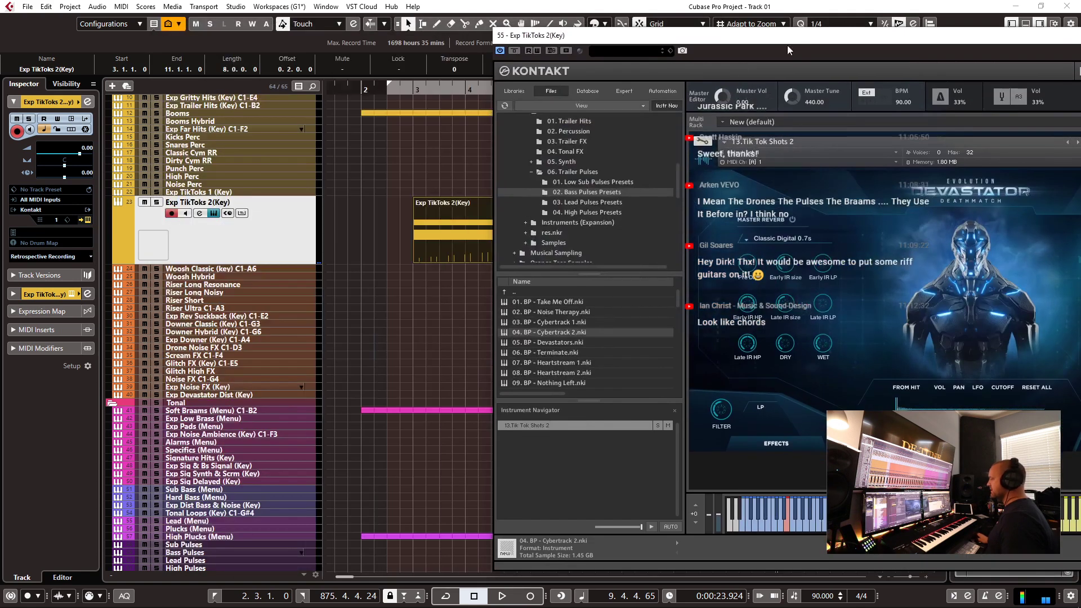
key(s)
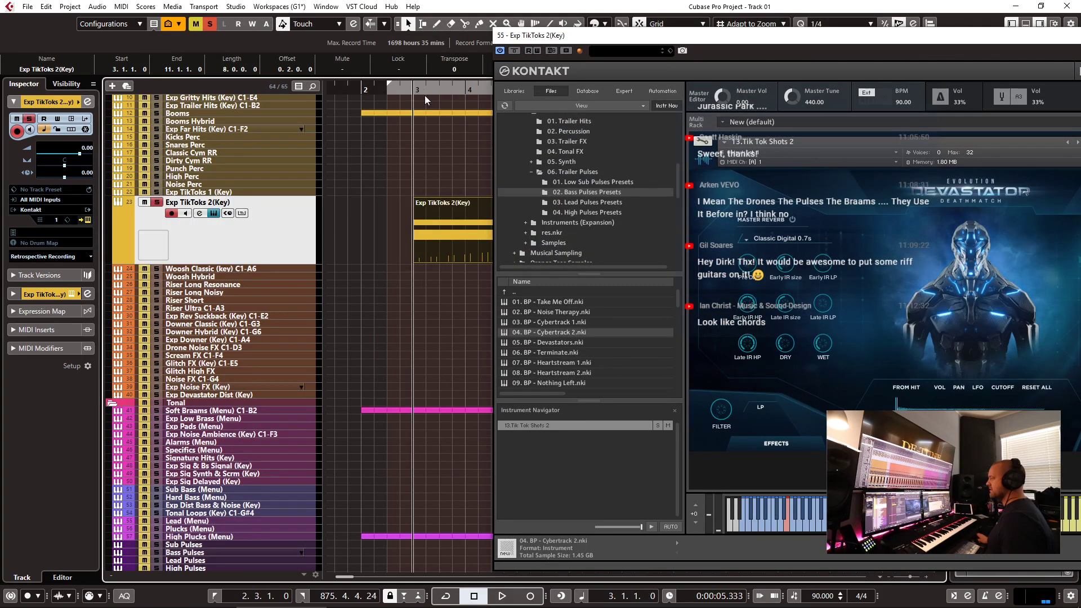
key(space)
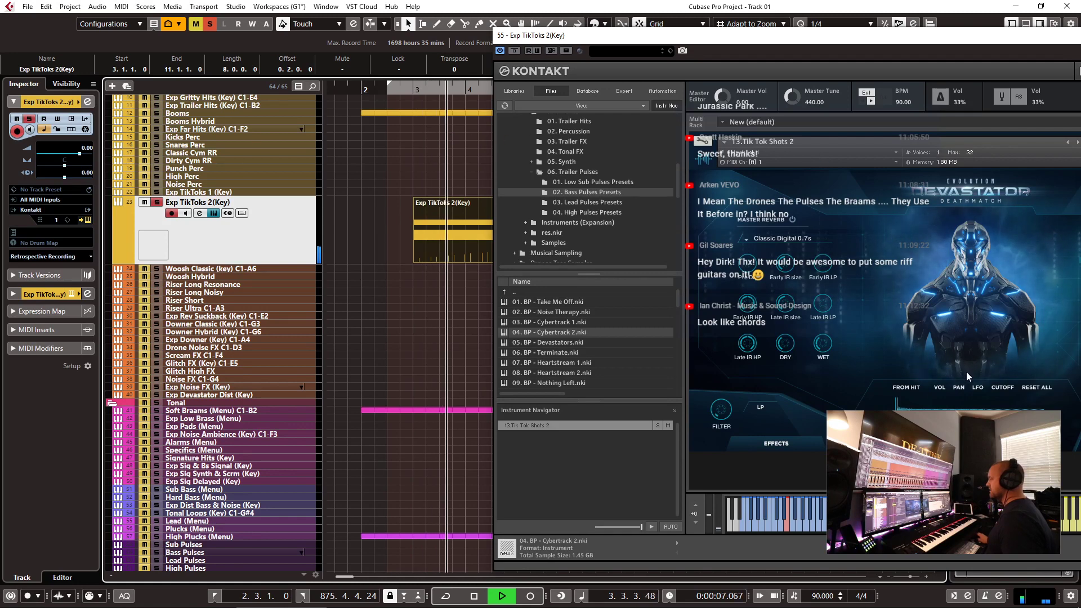
drag(845, 35, 629, 30)
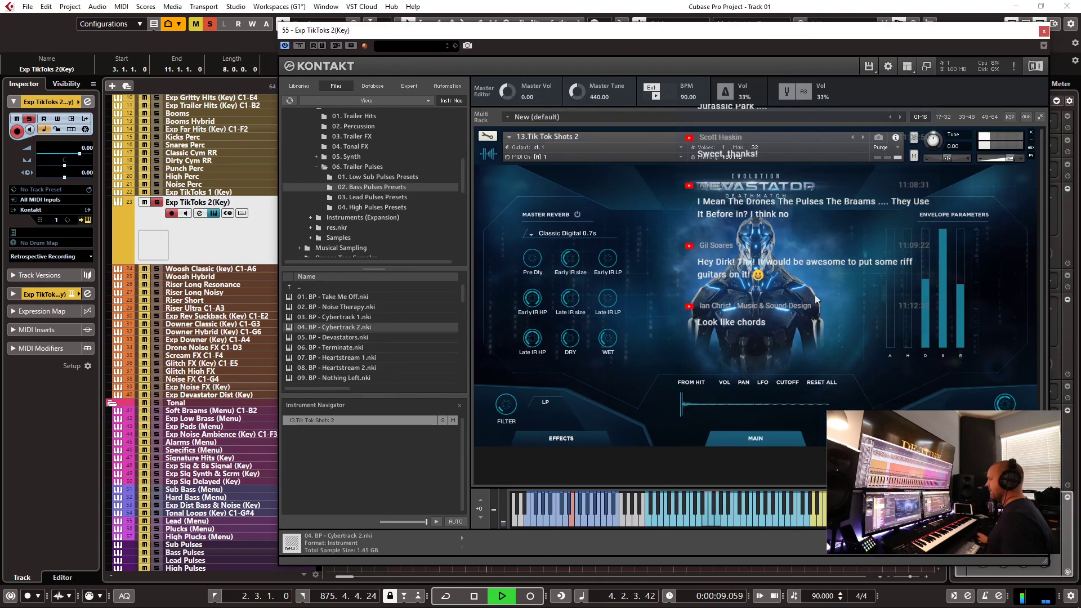
- Examine the sequencer's step and filter tables during playback and the MIDI automation options of the main Filter knob
click(787, 382)
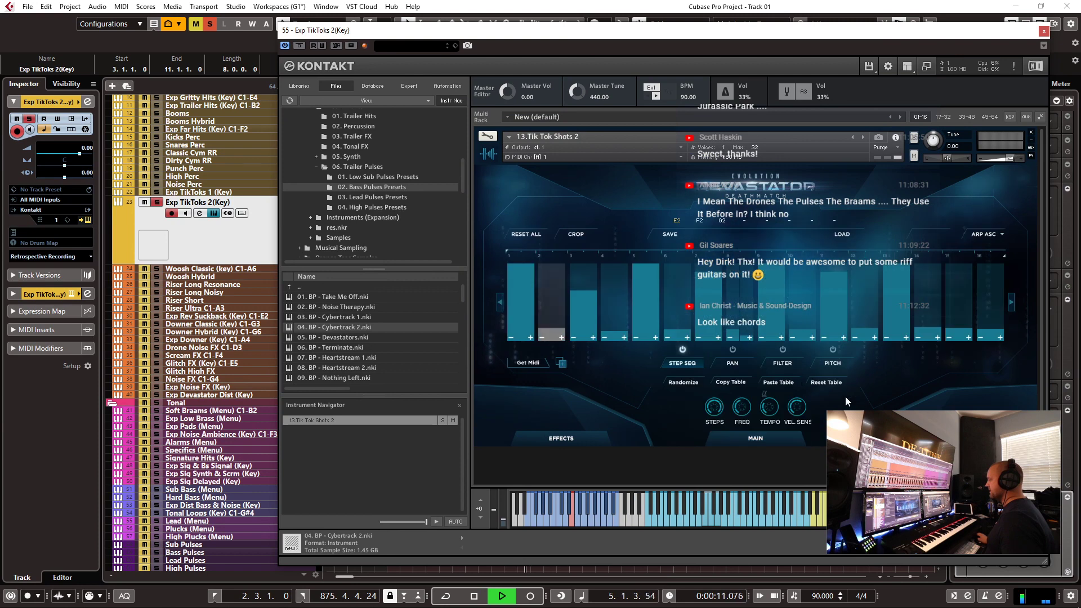
click(785, 367)
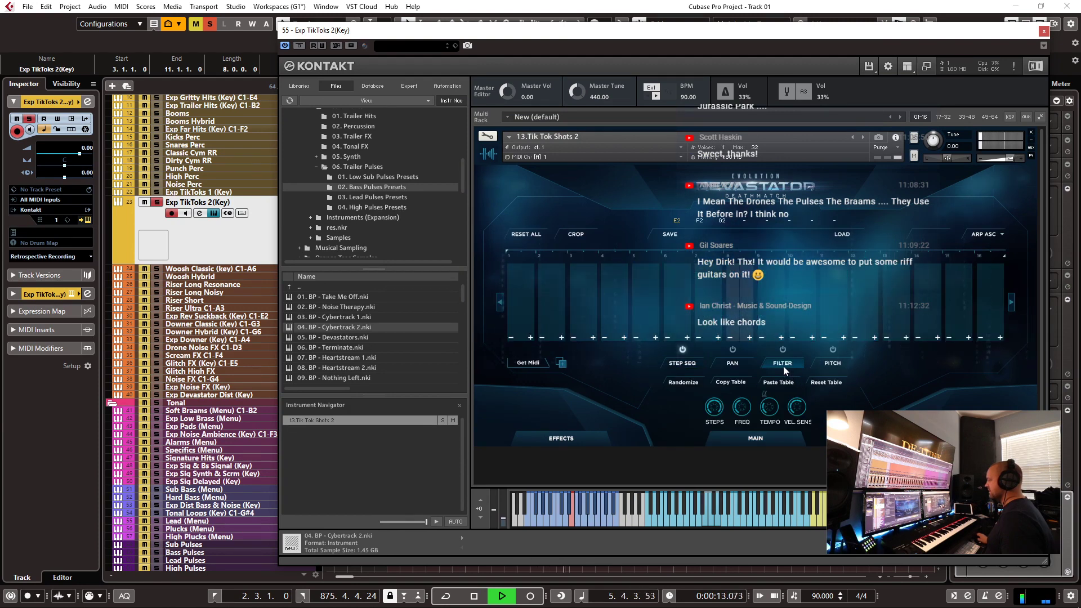
click(681, 363)
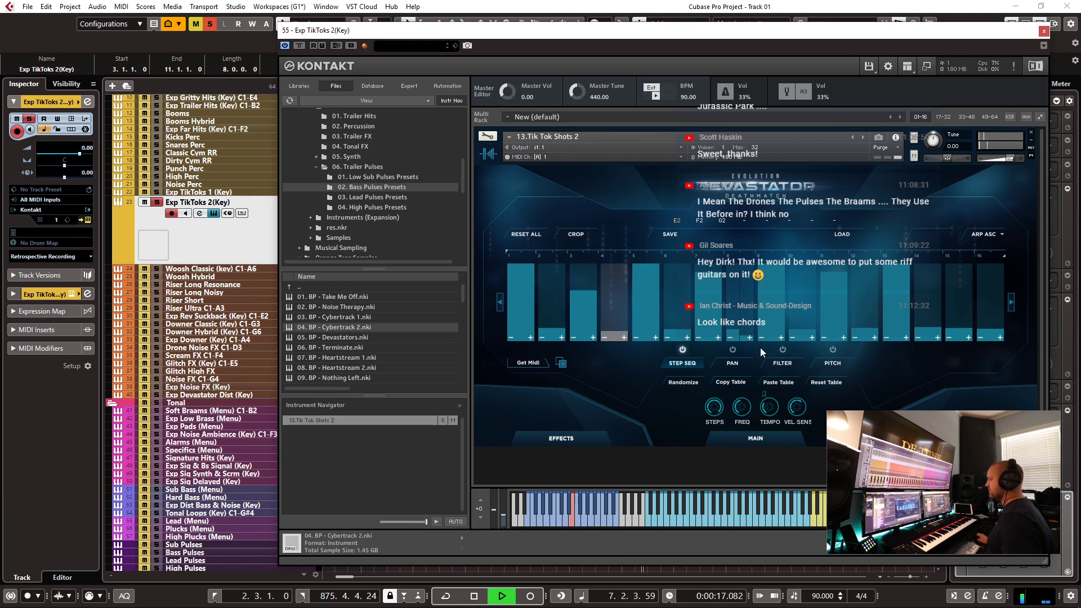
click(750, 444)
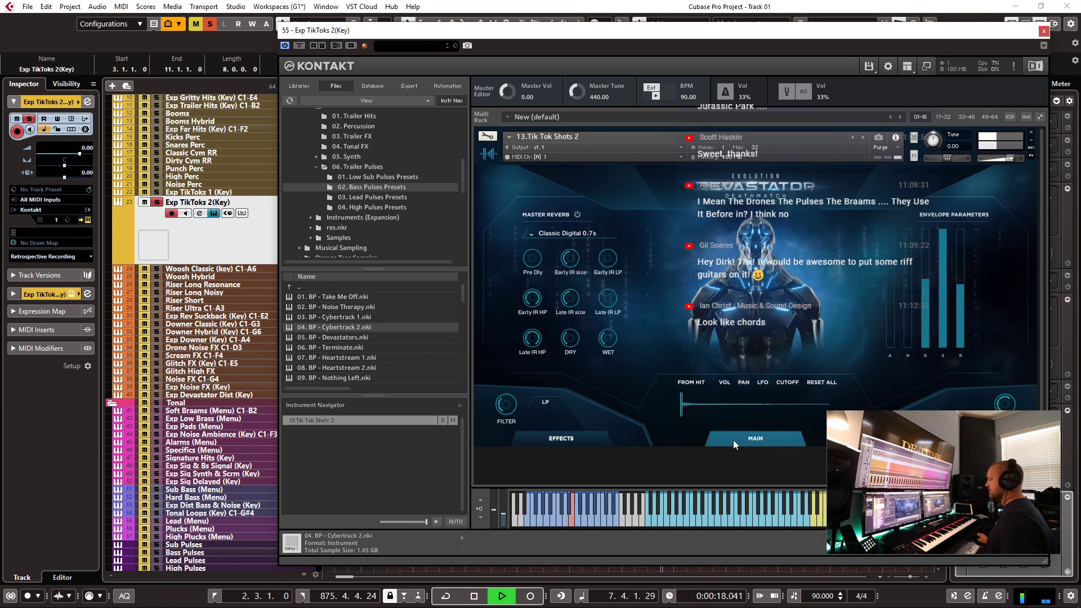
key(space)
right_click(506, 409)
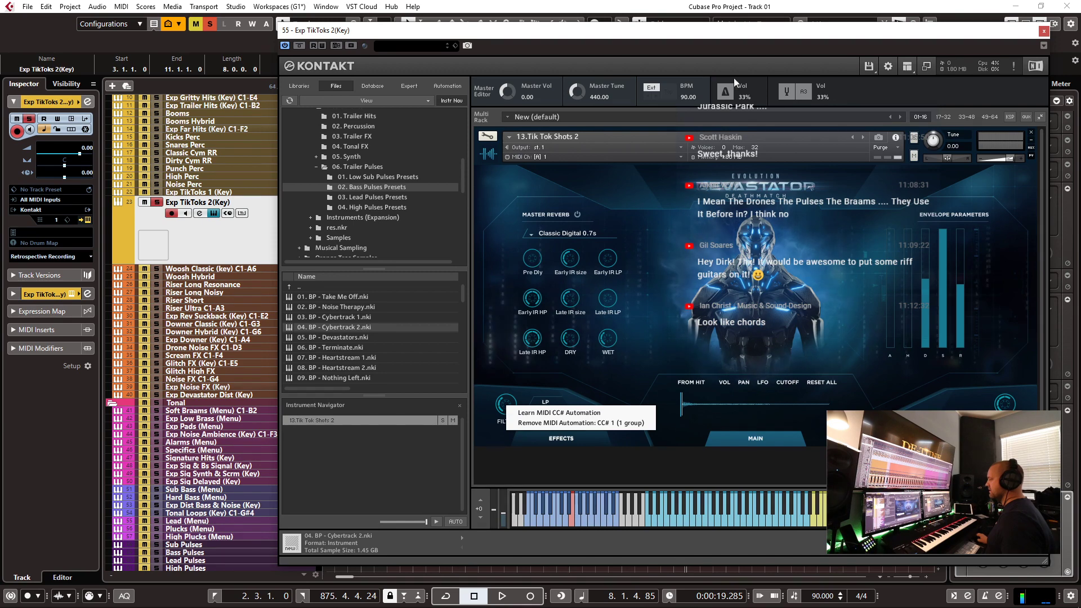
drag(749, 38, 1080, 55)
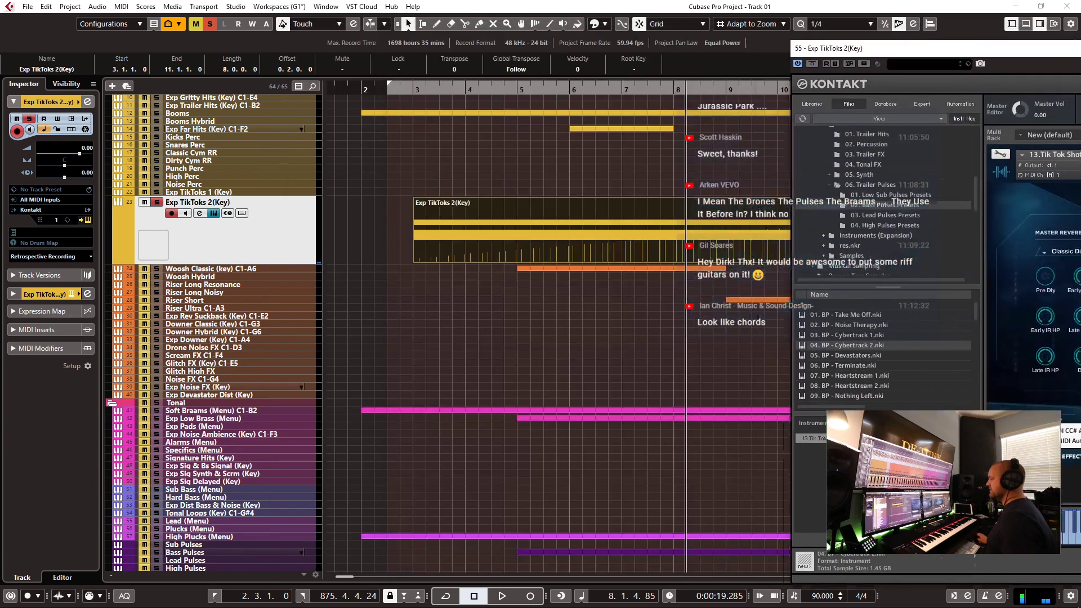
- Play the soloed TikToks part from bar 4 and again from bar 3 while checking the instrument's main Filter knob
click(482, 87)
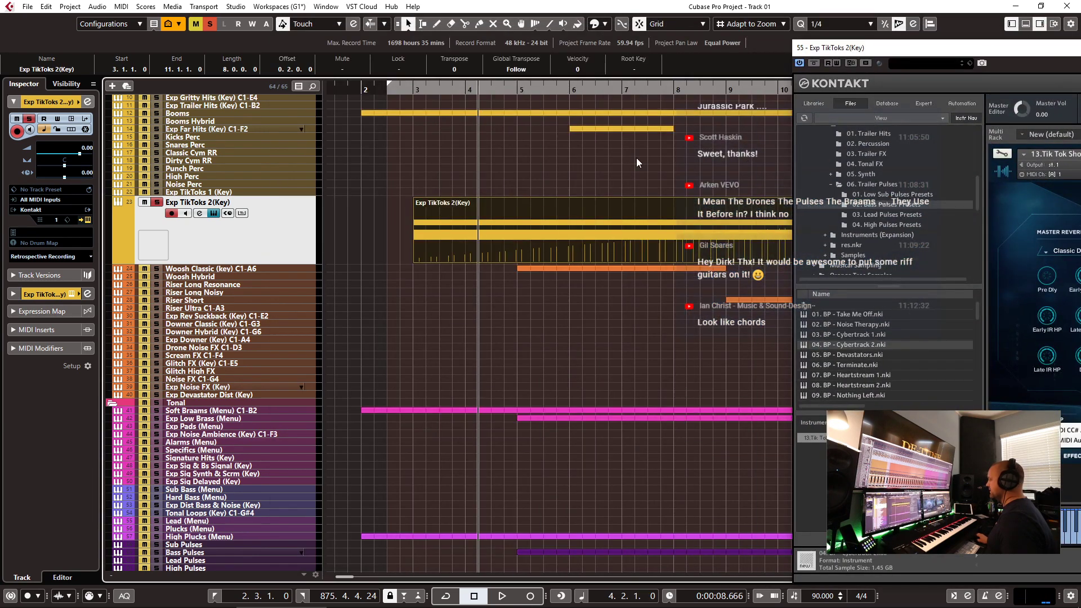
click(1011, 383)
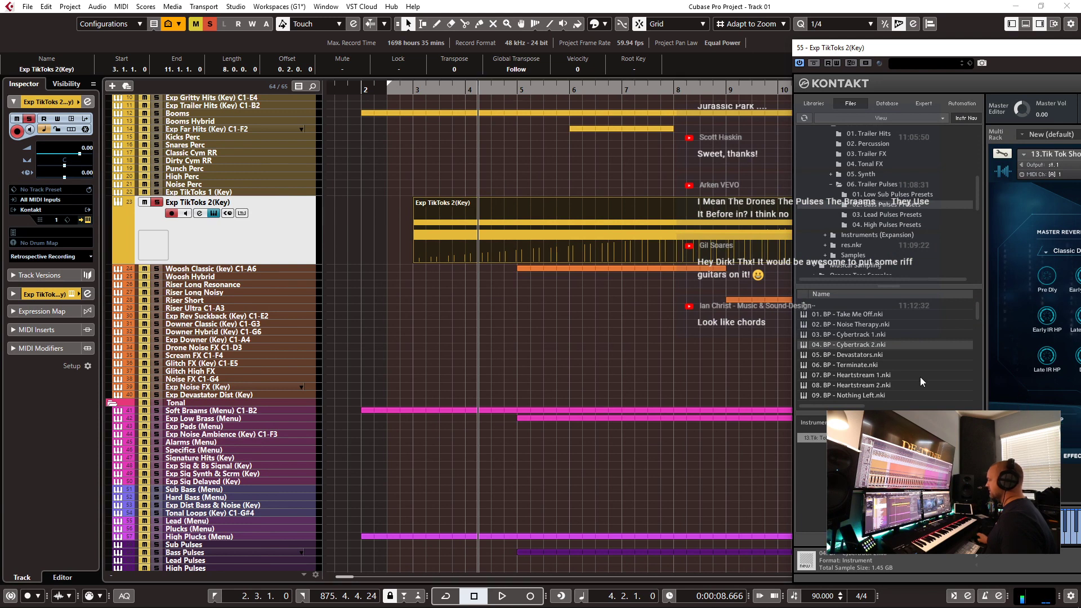
key(space)
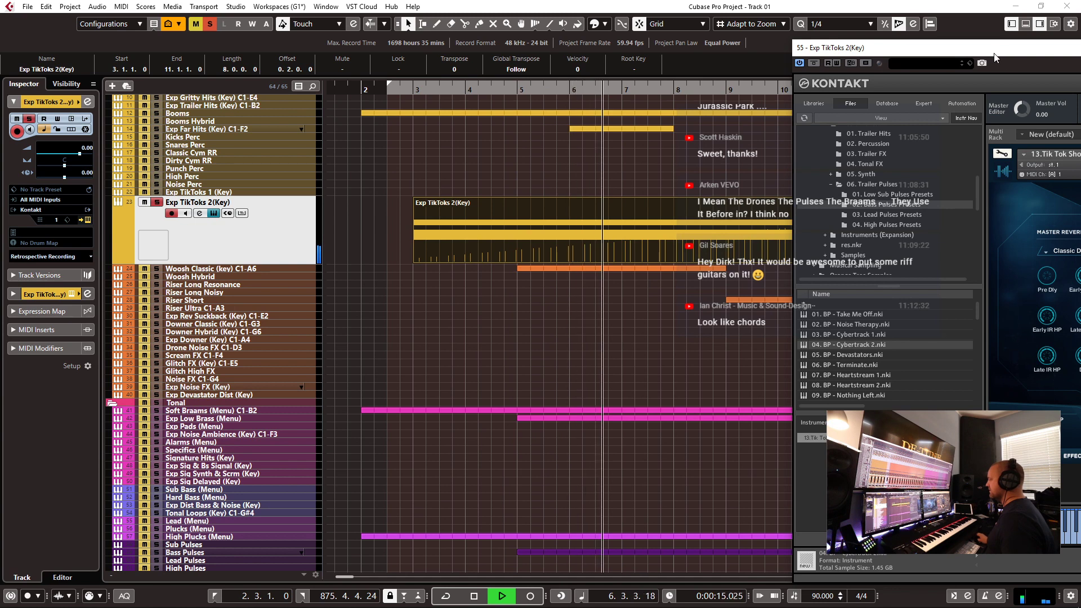
drag(995, 53, 613, 22)
key(space)
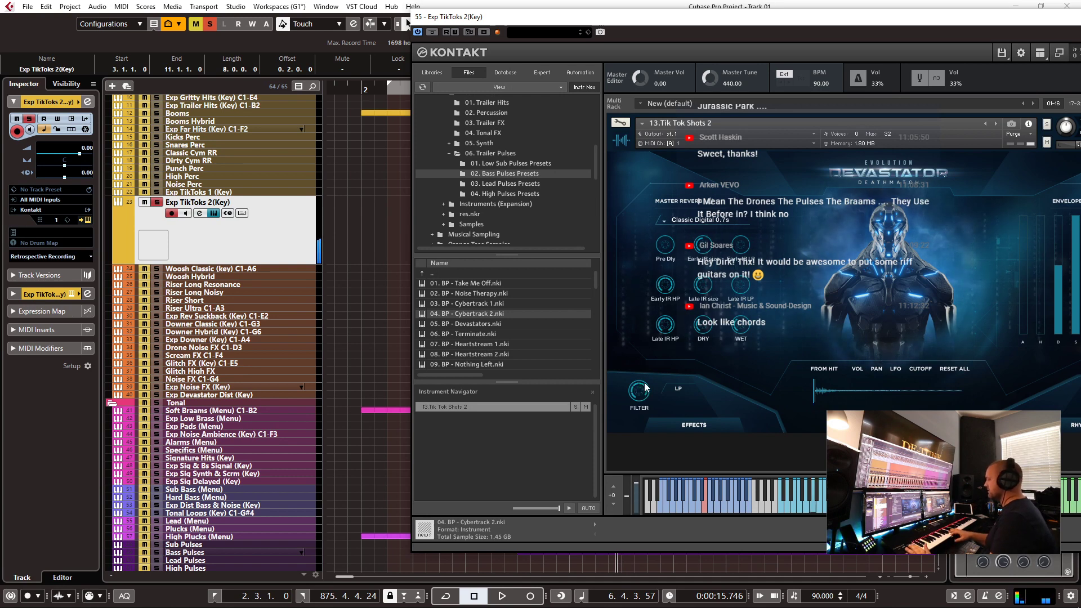
drag(884, 26, 1080, 23)
key(s)
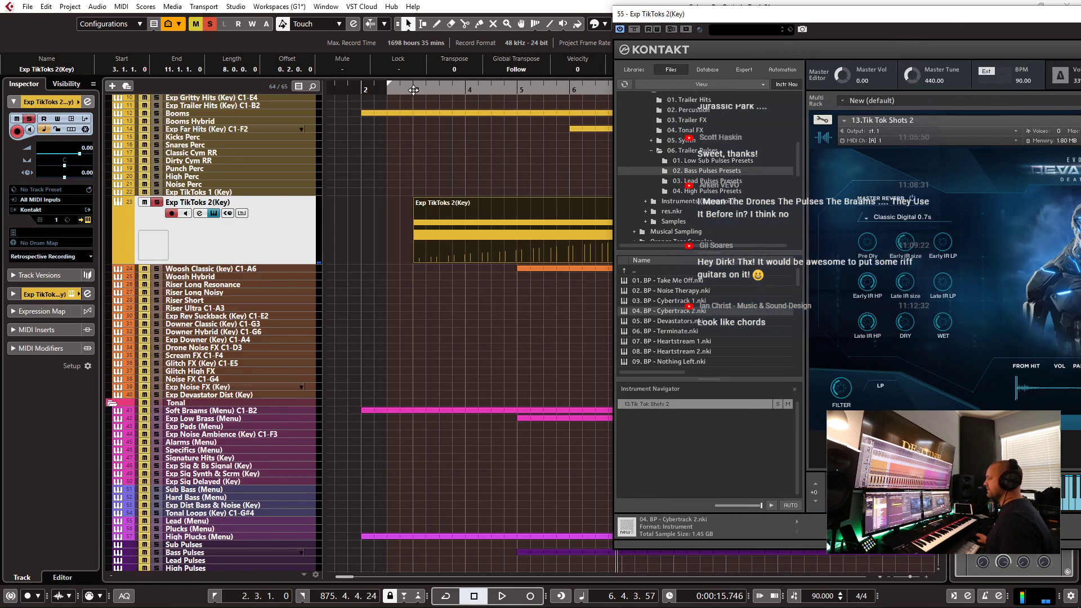
key(space)
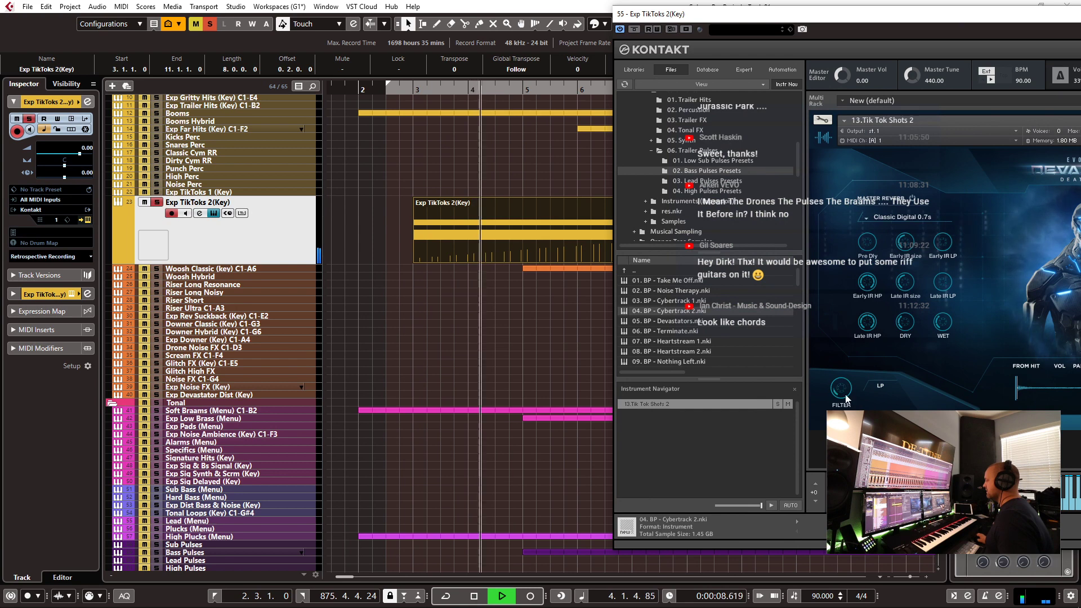
key(space)
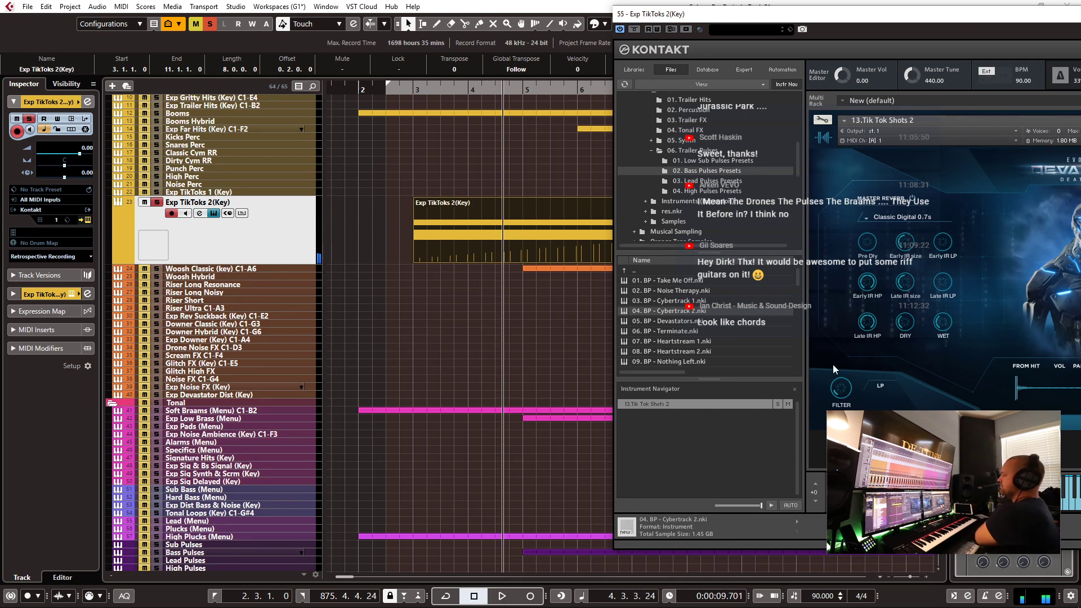
- Bring the full Tik Tok Shots 2 instrument into view and open its master effects chain
drag(982, 20, 673, 12)
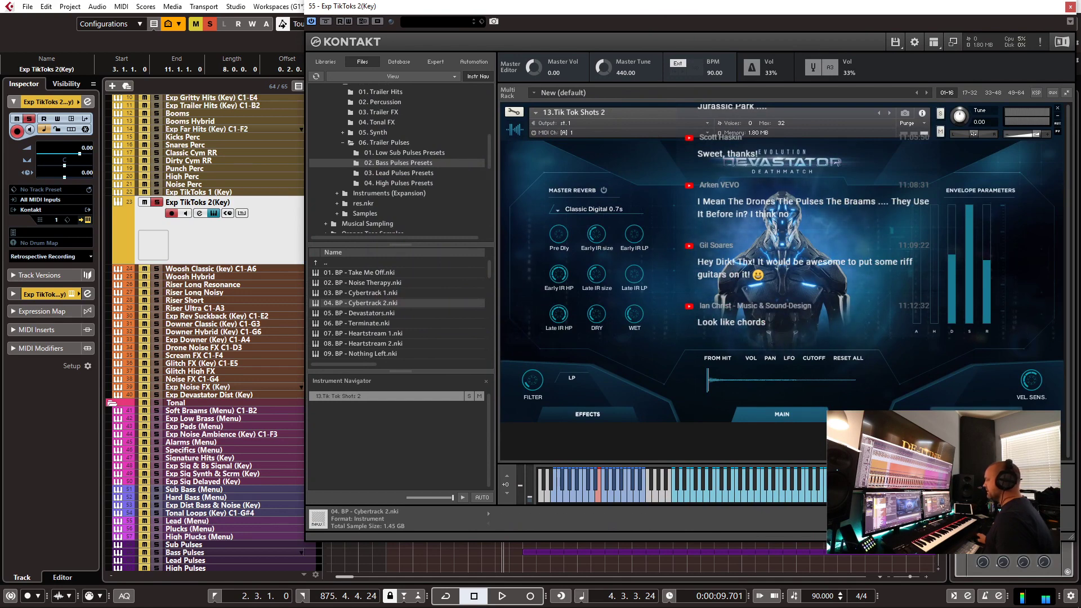
click(732, 235)
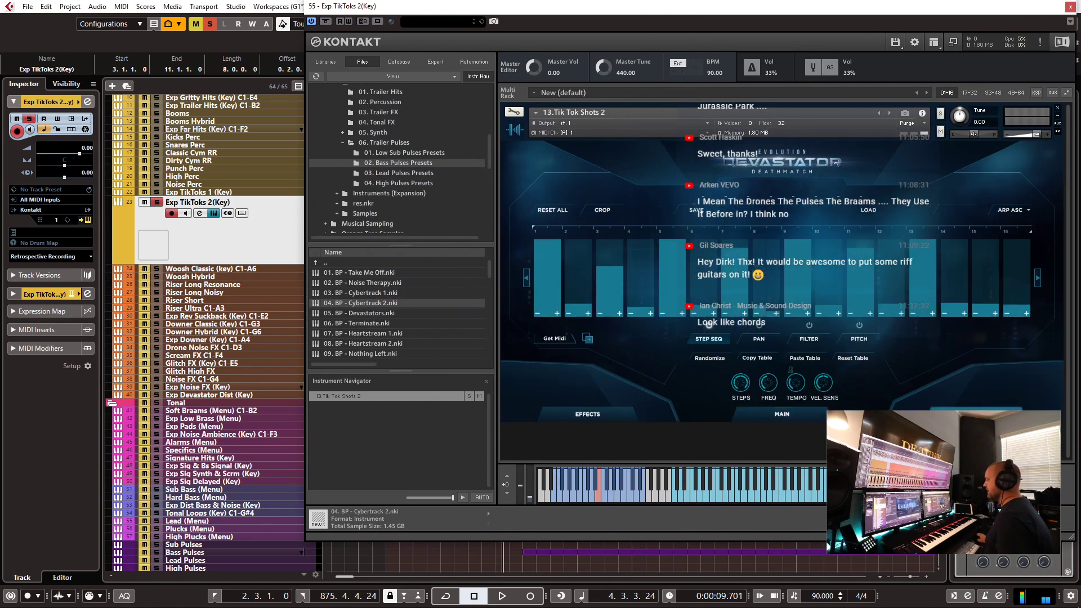
click(572, 419)
- Try a high-pass filter after the delay with its cutoff at about 922 Hz
click(634, 258)
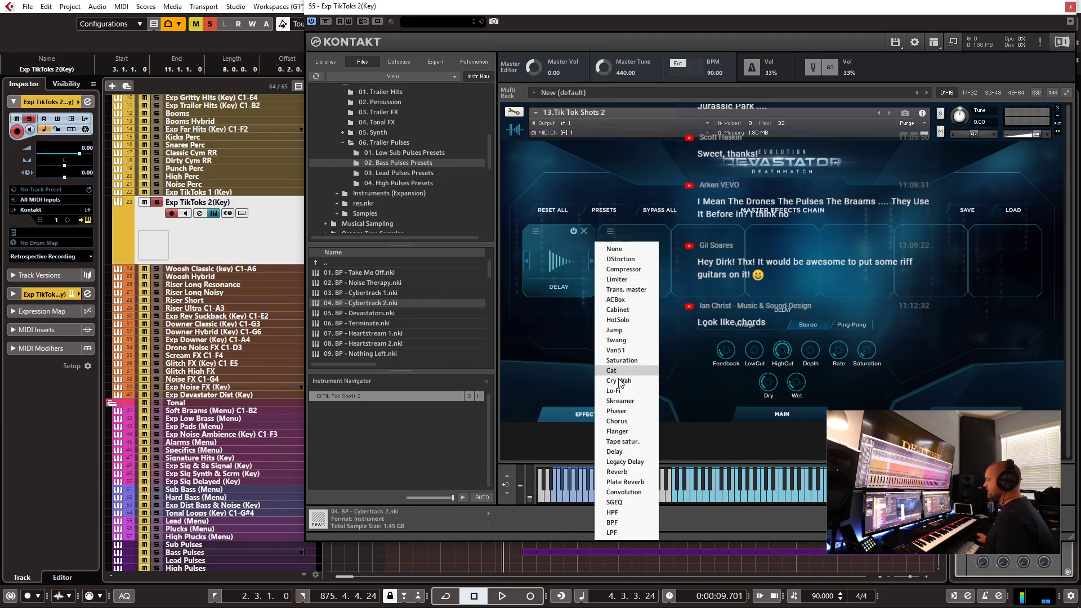
click(631, 513)
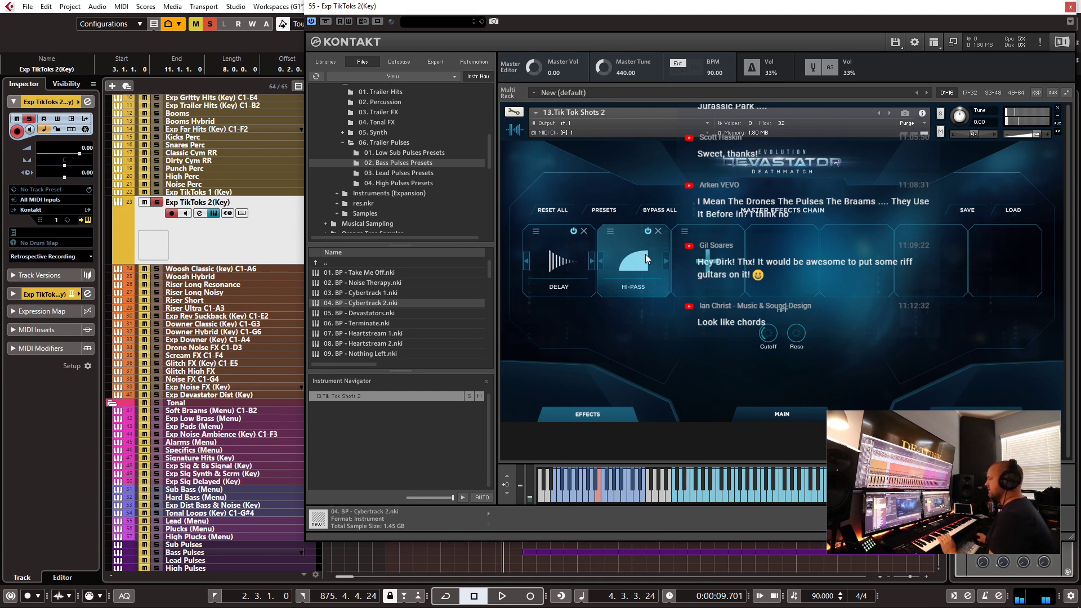
mouse_move(775, 304)
mouse_down()
mouse_move(772, 283)
mouse_move(776, 326)
mouse_up()
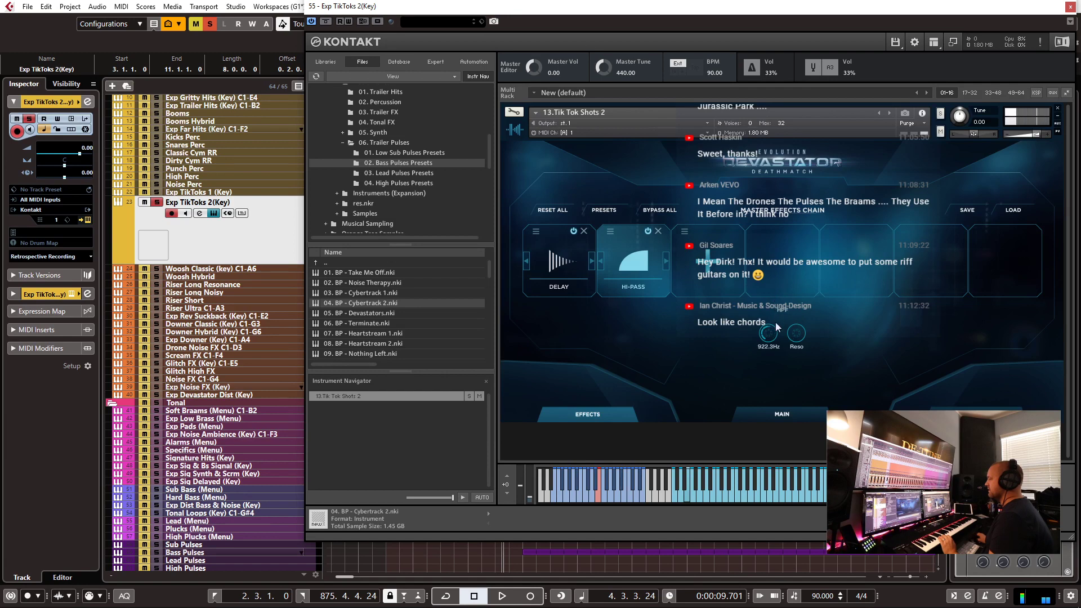
click(658, 230)
- Add a low-pass filter in the effects slot after the delay and set its cutoff to about 374 Hz
click(636, 259)
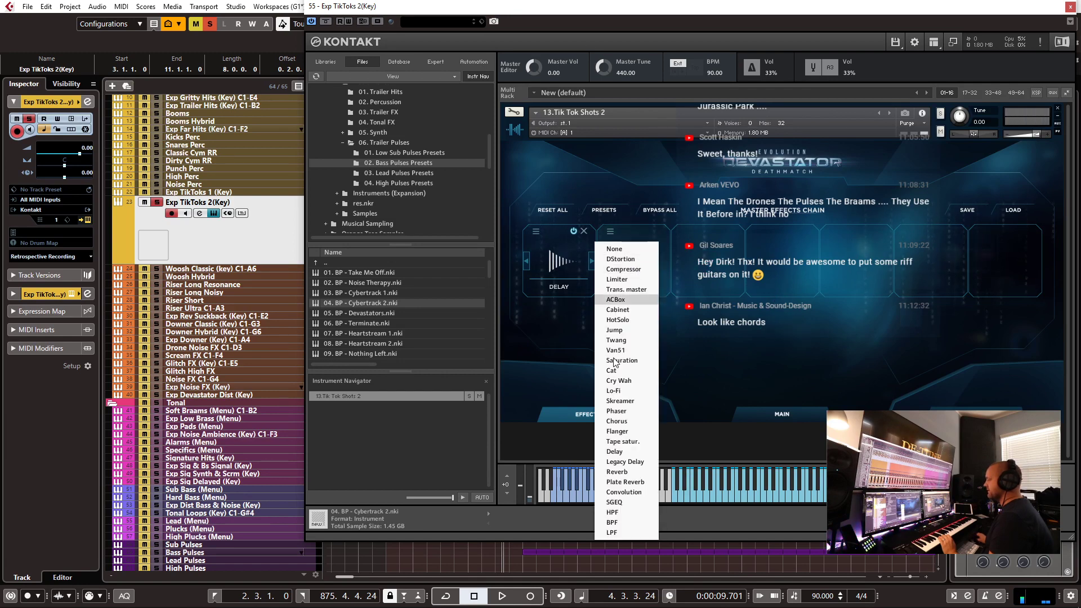
click(612, 532)
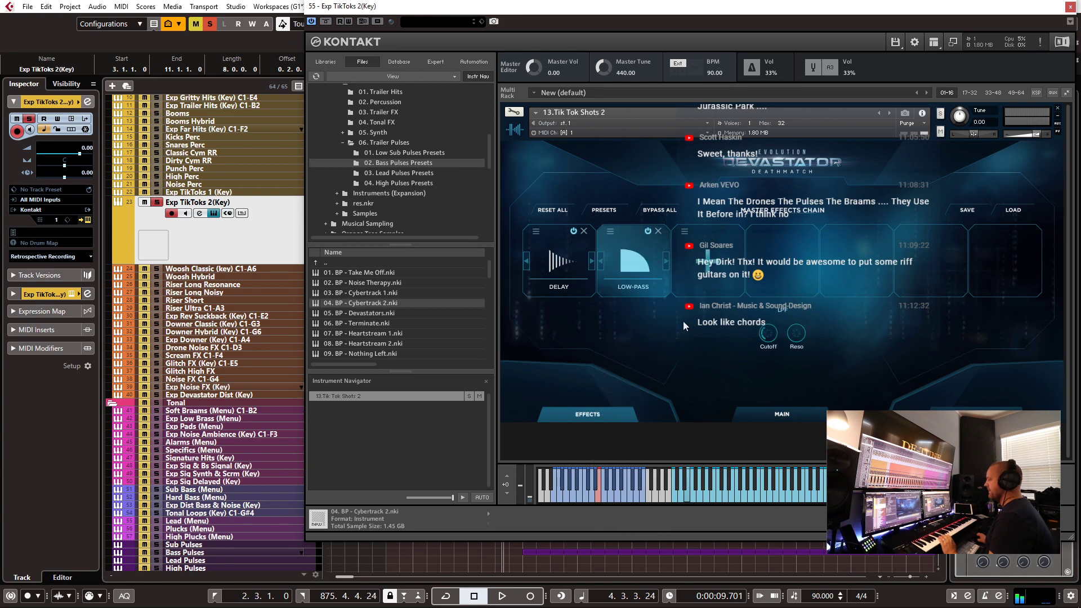
drag(769, 321, 779, 351)
scroll(778, 349, up, 2)
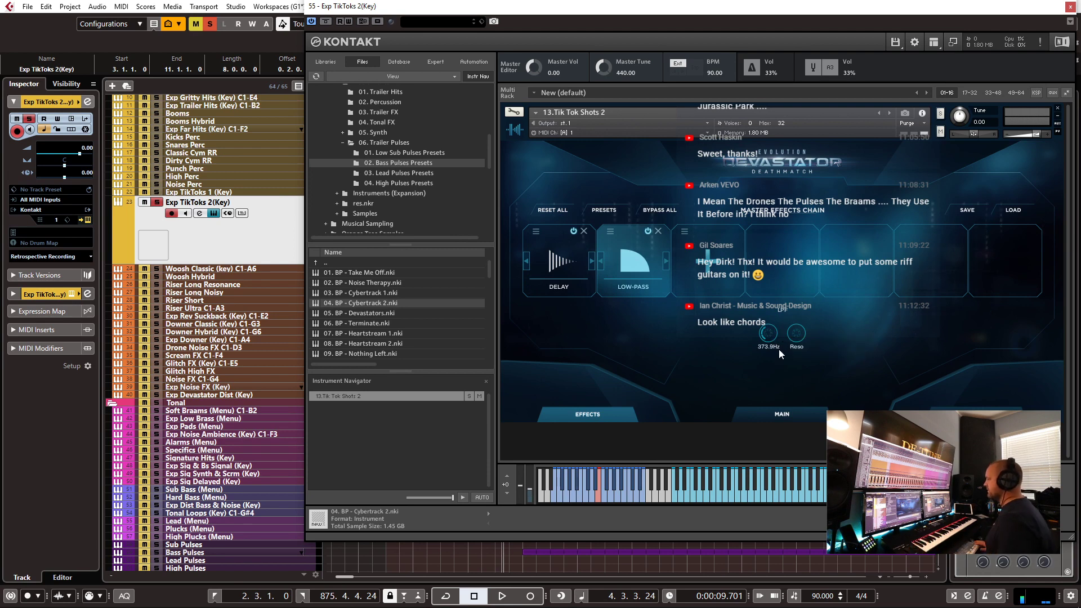
- Play the TikToks part from bar 3 while watching the low-pass filter's cutoff
drag(395, 6, 747, 36)
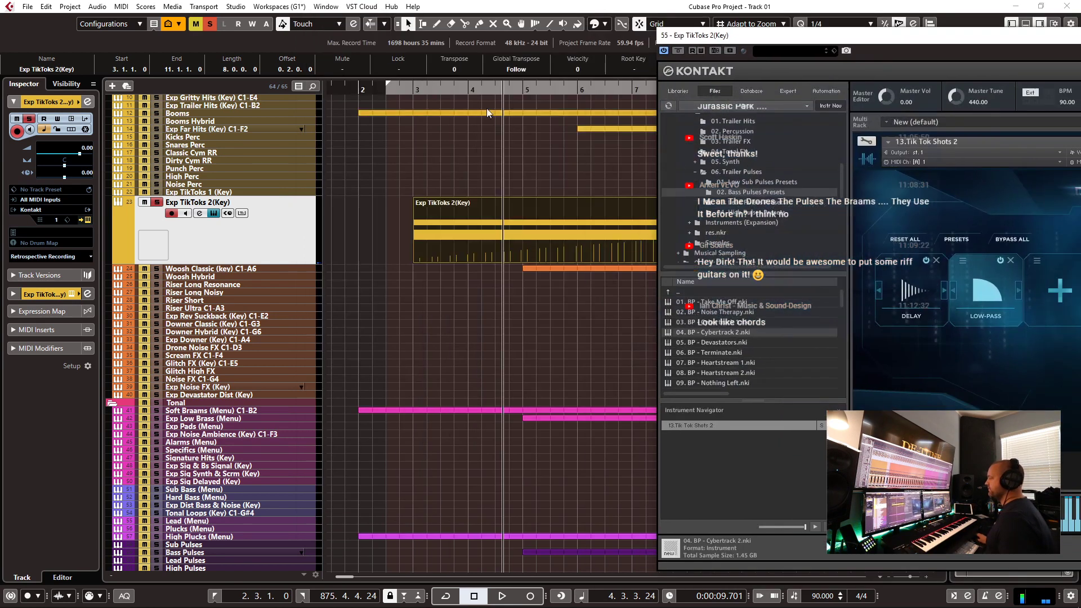
double_click(413, 88)
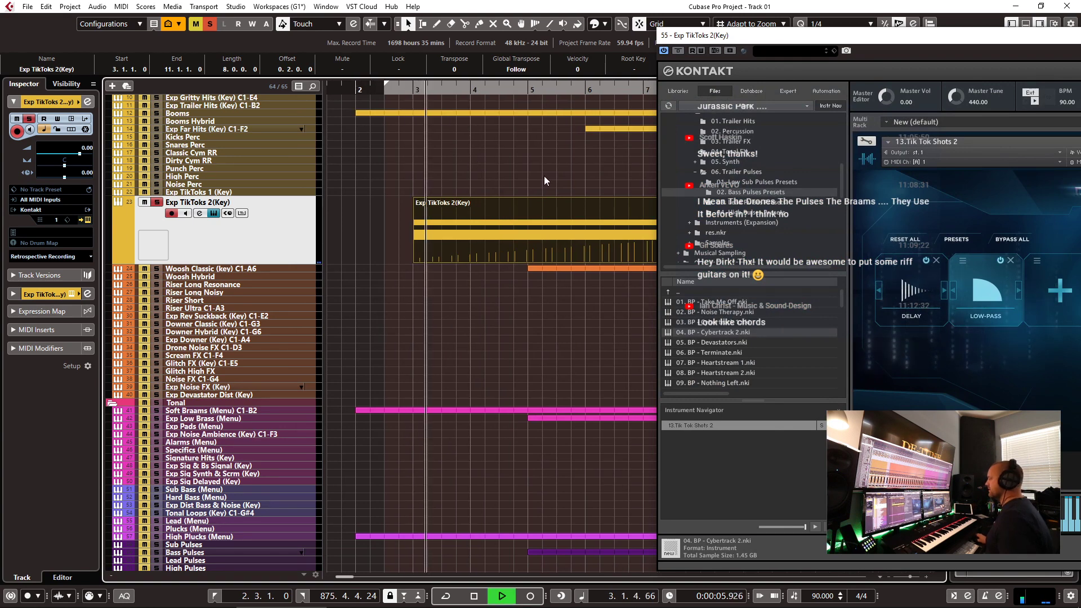
drag(893, 42, 583, 20)
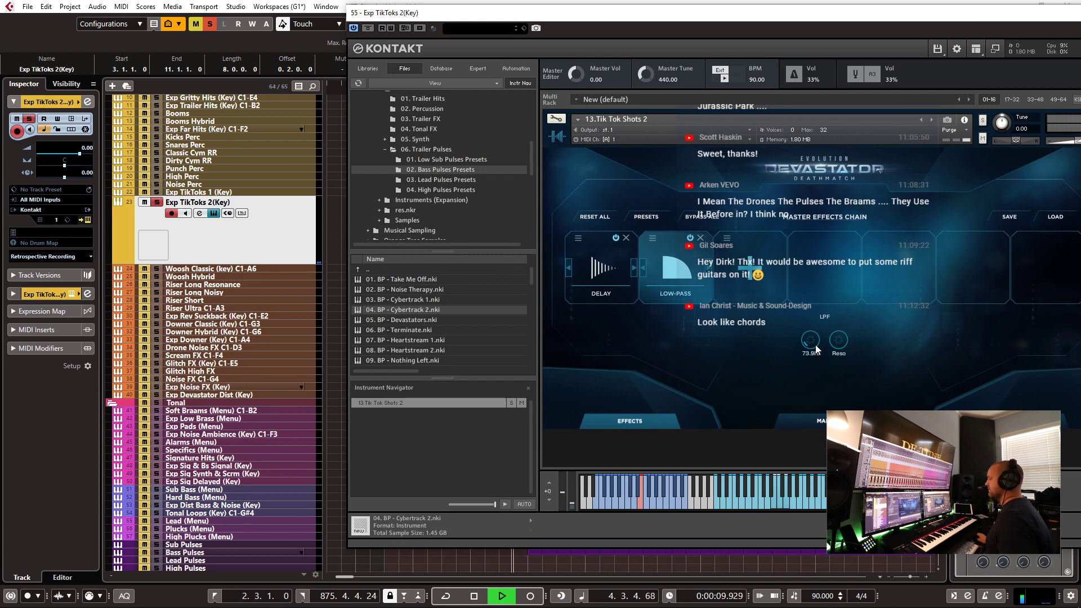
key(space)
- Raise the TikToks part's whole CC1 modulation ramp so that it starts at 50, and play it from bar 3
drag(791, 14, 1080, 52)
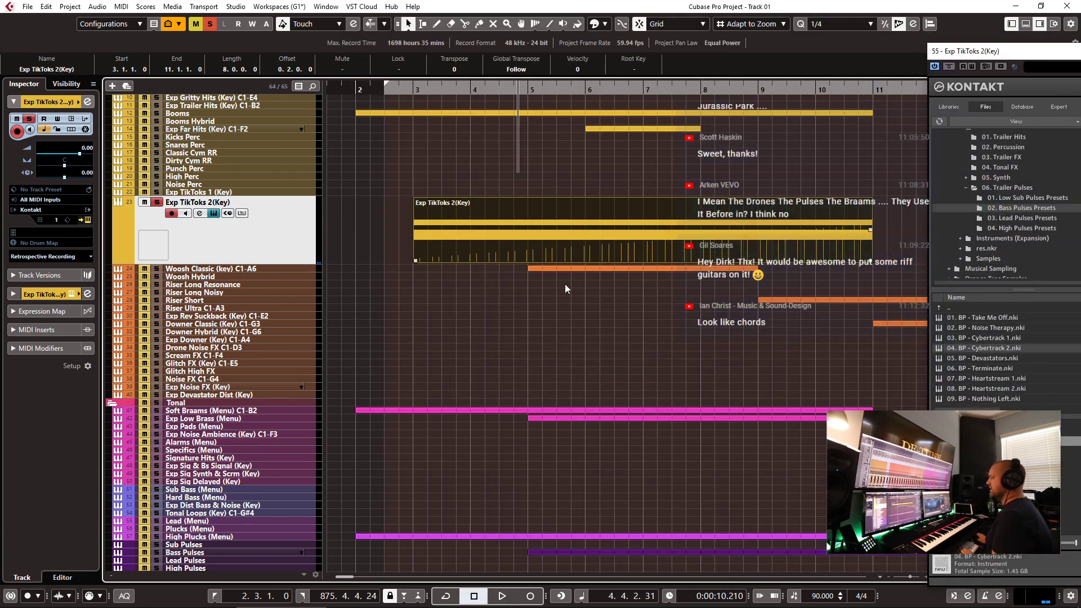
double_click(571, 262)
drag(637, 477, 296, 560)
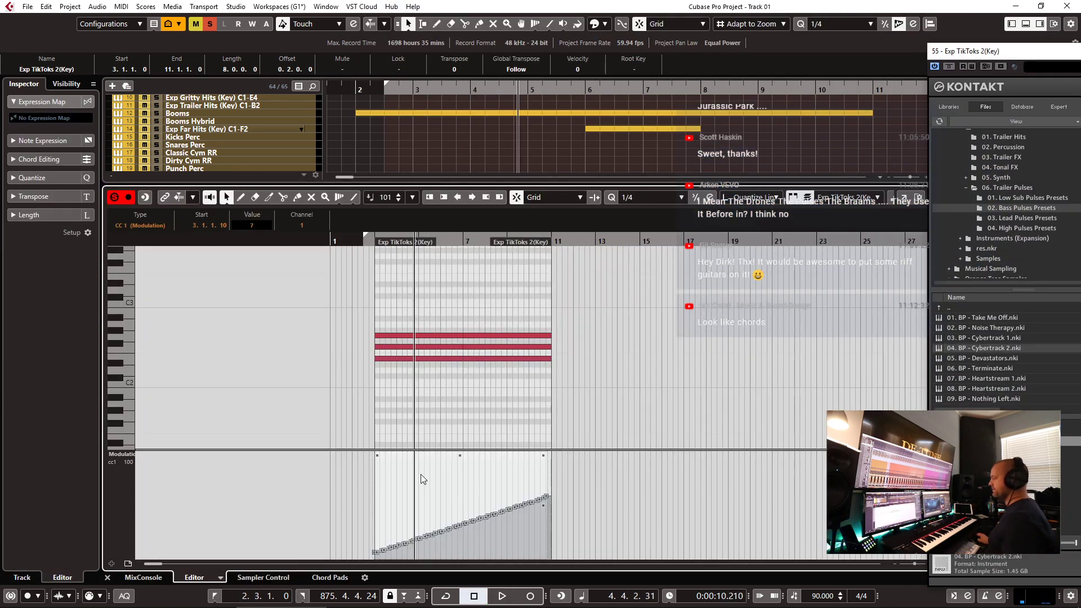
drag(428, 465, 430, 433)
click(379, 234)
key(space)
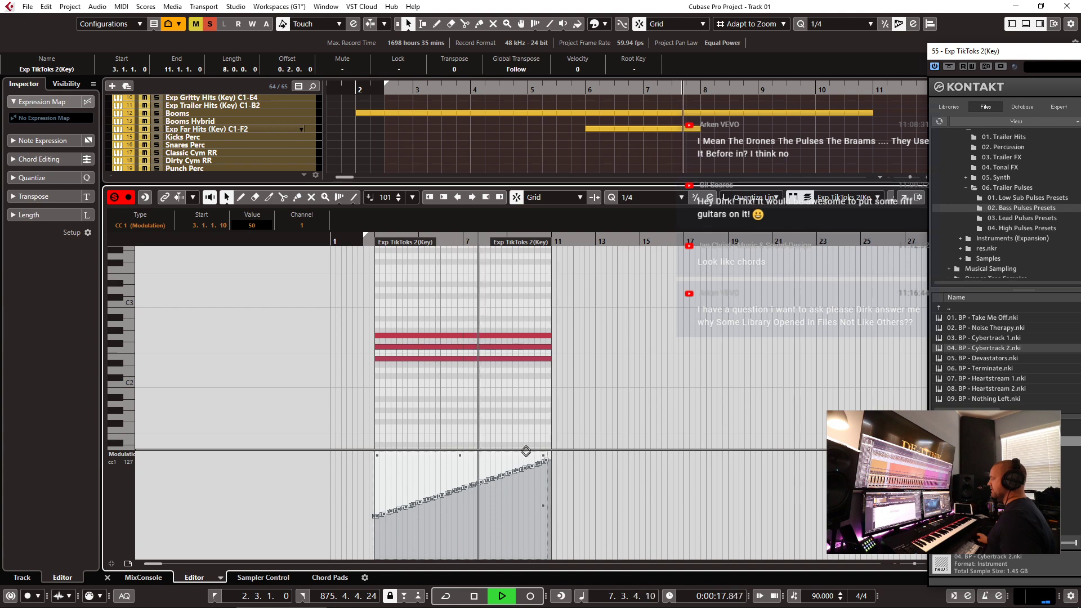
key(space)
key(ctrl+alt+e)
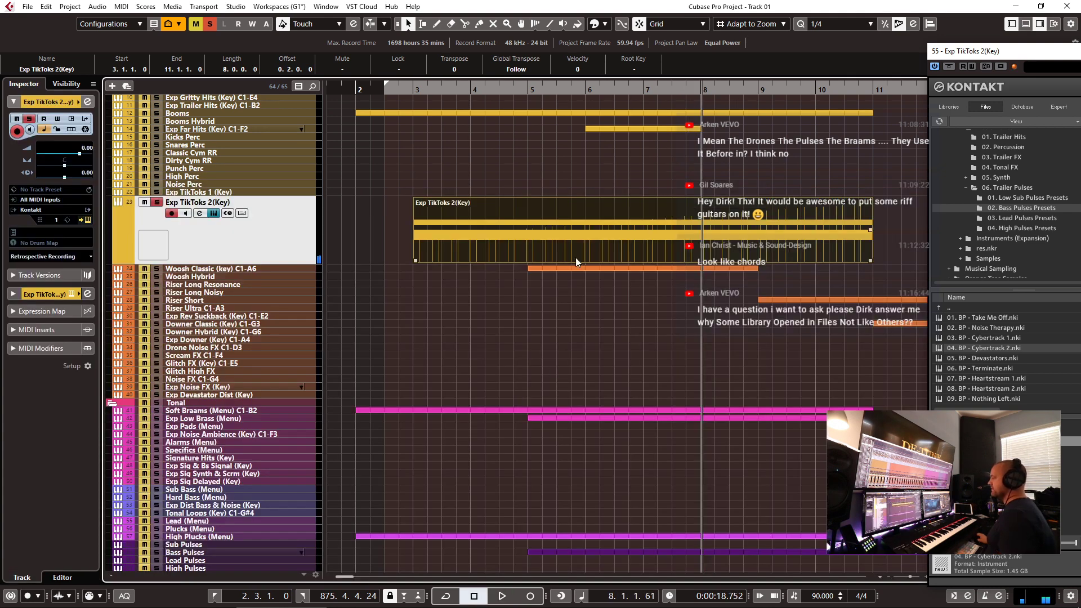
- Unsolo the Exp TikToks 2 track, close its instrument window and return the playhead to 2.3.1.0
key(s)
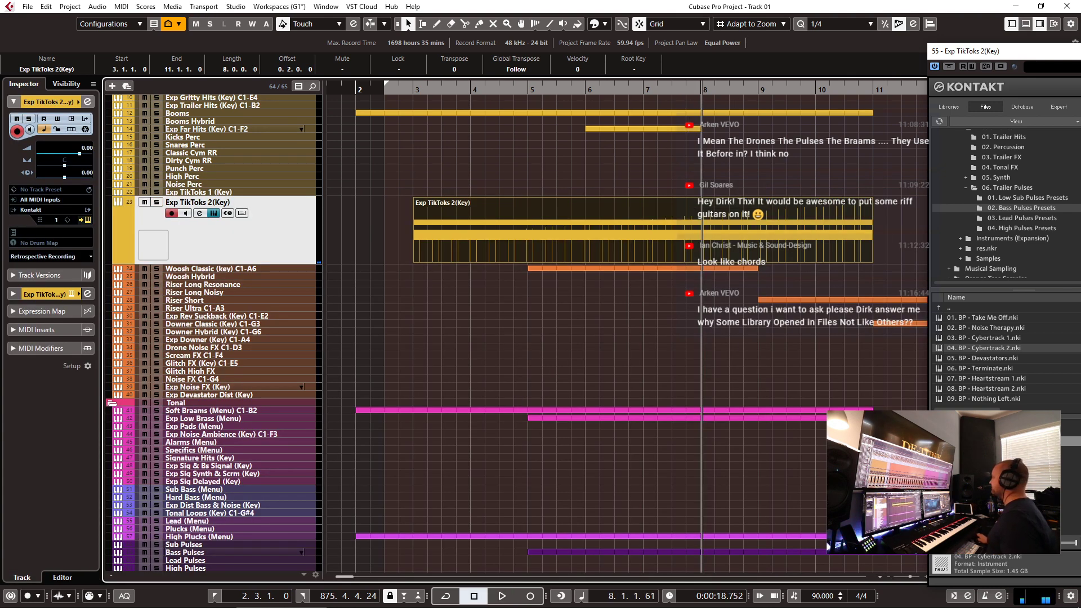
key(ctrl+e)
click(1013, 49)
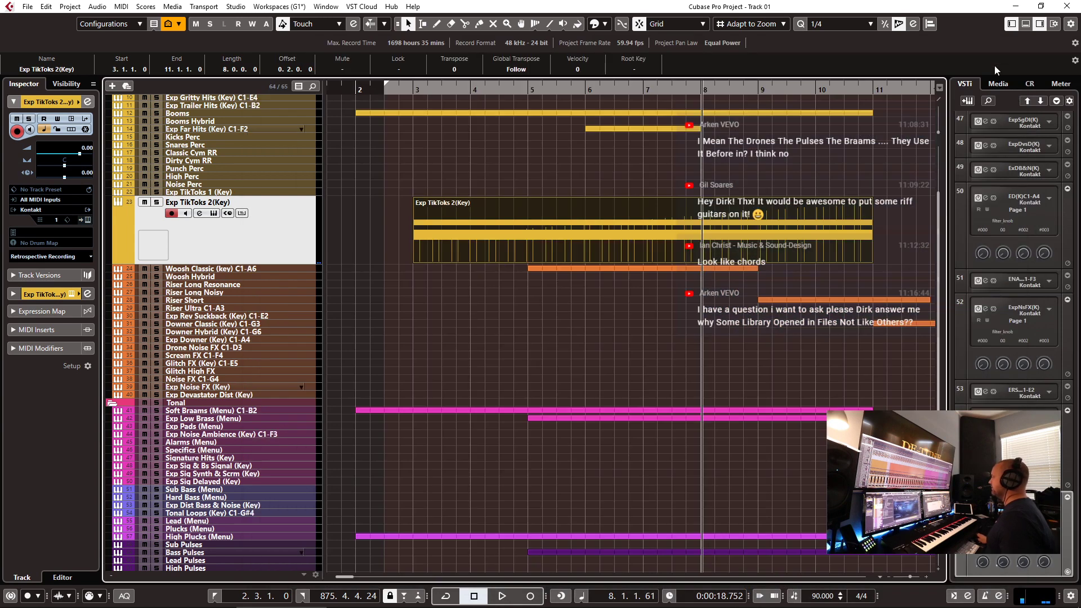
key(KP_1)
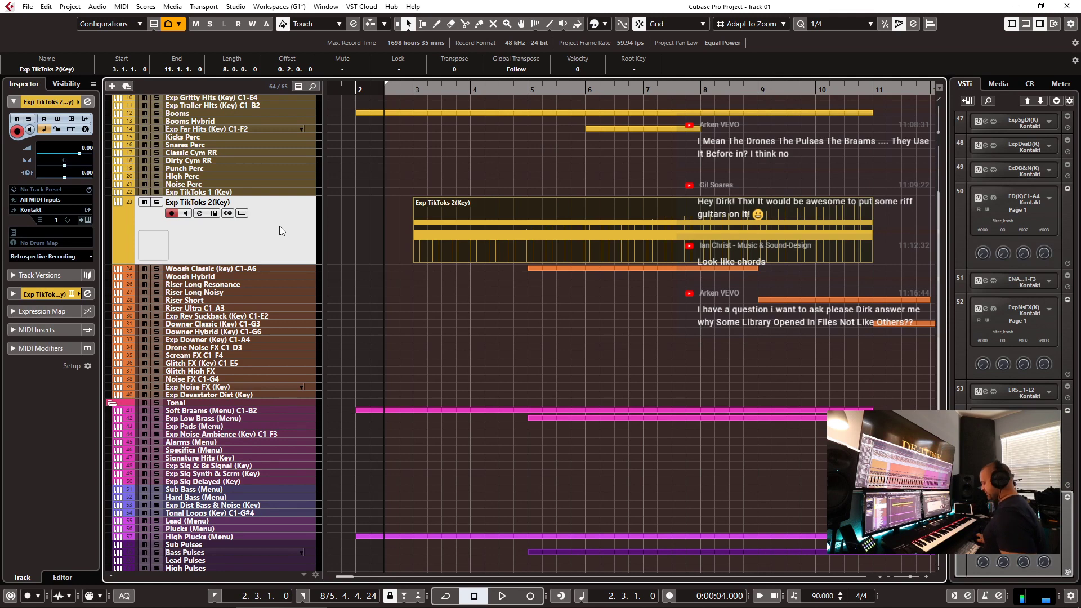
key(g)
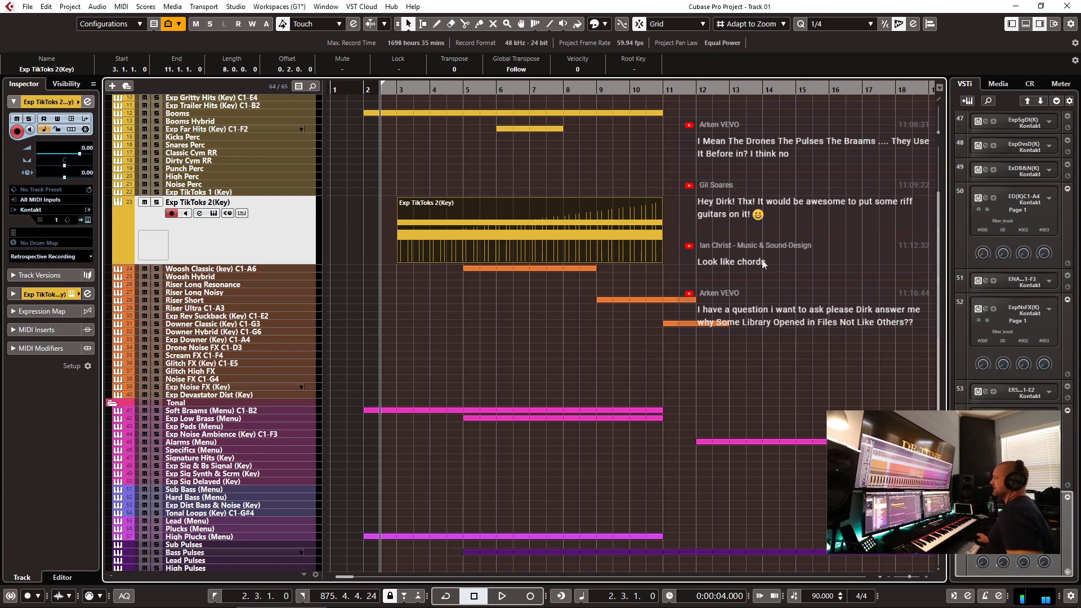
- Reopen the TikToks instrument and compare Kontakt's library list with its file browser around the Keepforest Devastator folder
click(746, 224)
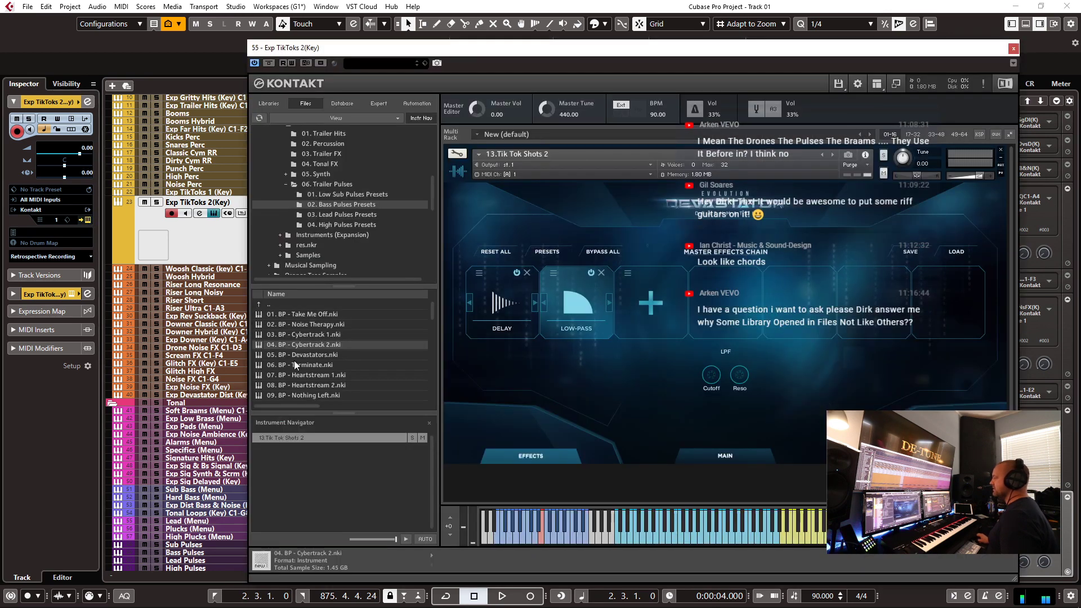
click(263, 87)
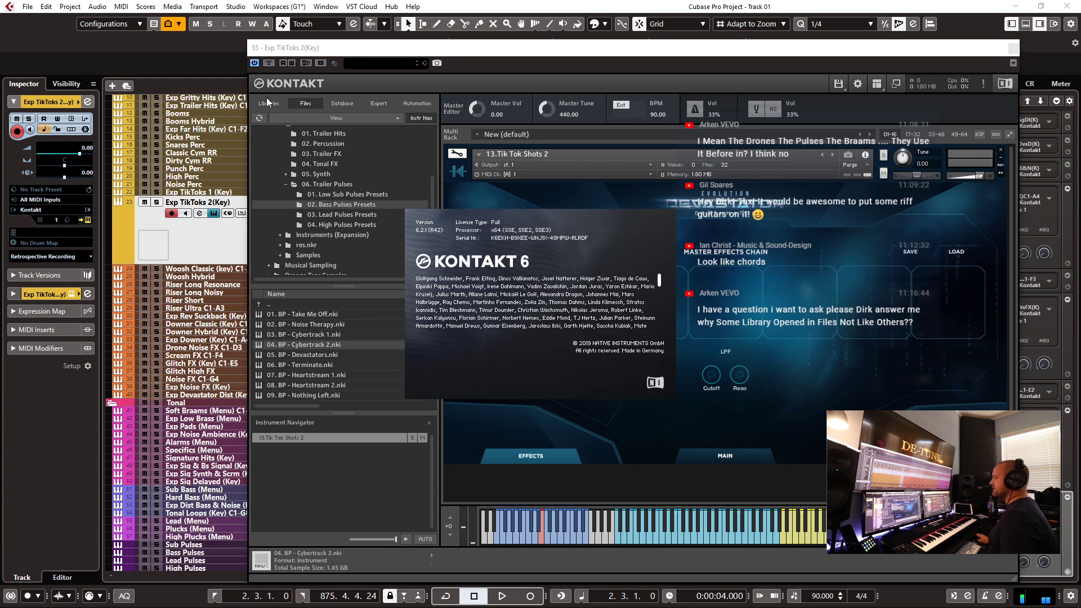
click(620, 311)
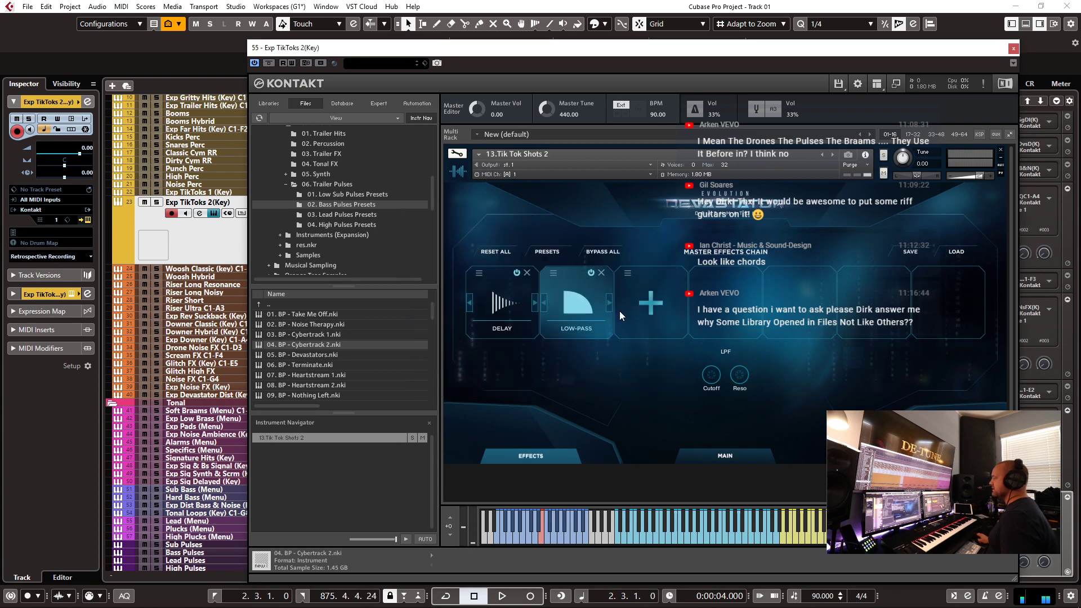
click(270, 103)
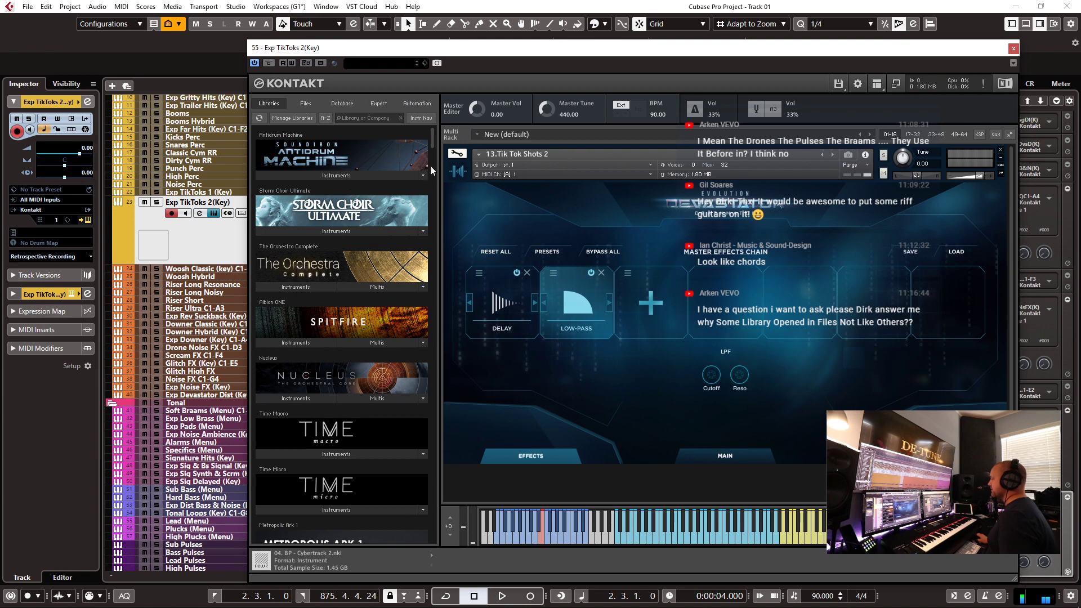
scroll(410, 324, down, 15)
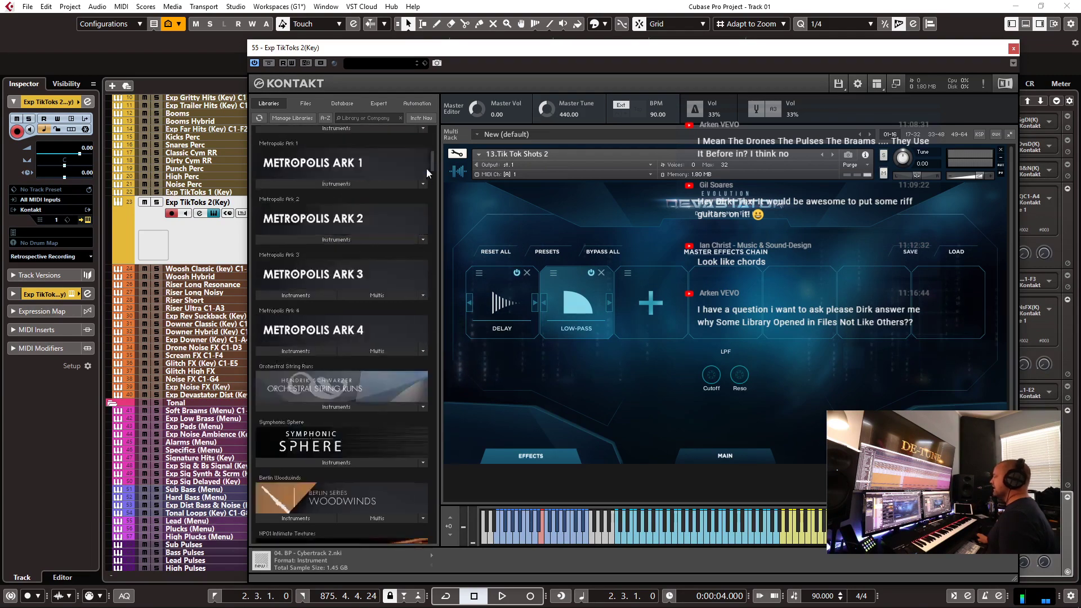
scroll(437, 127, up, 20)
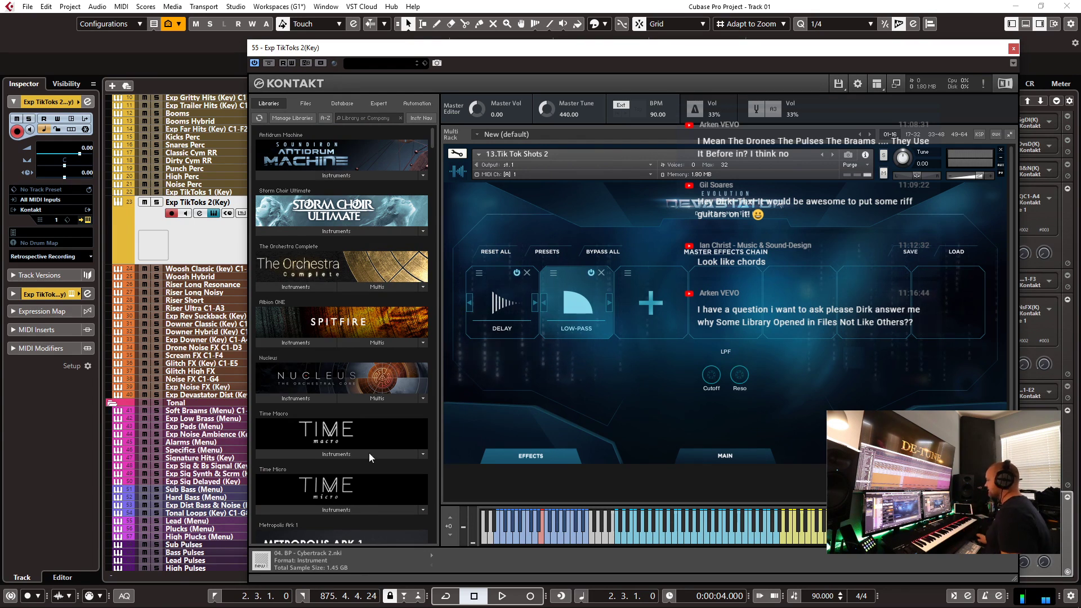
click(305, 104)
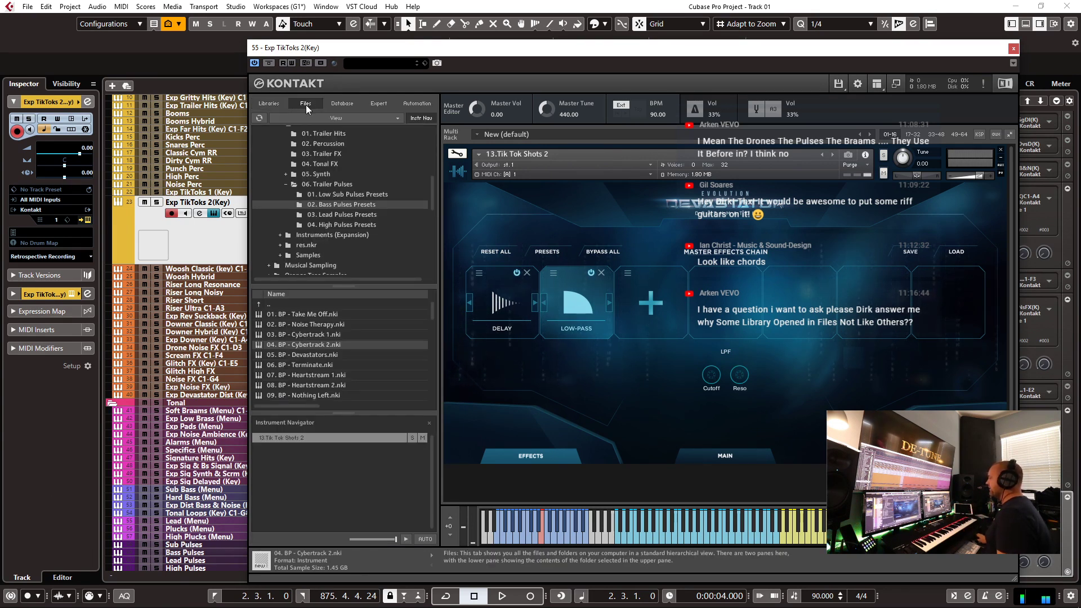
drag(434, 193, 439, 168)
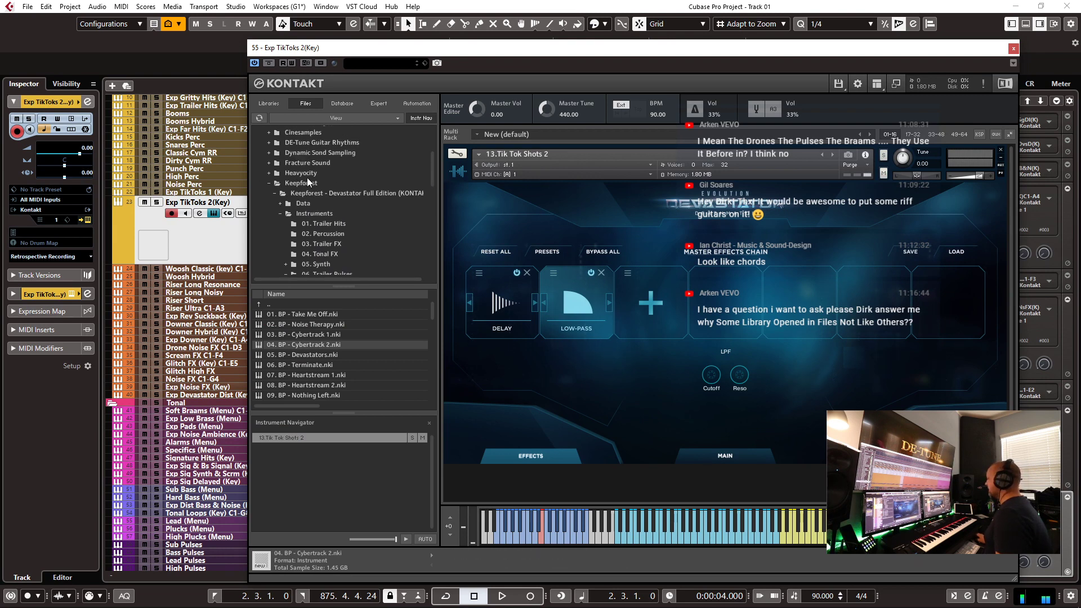
click(280, 103)
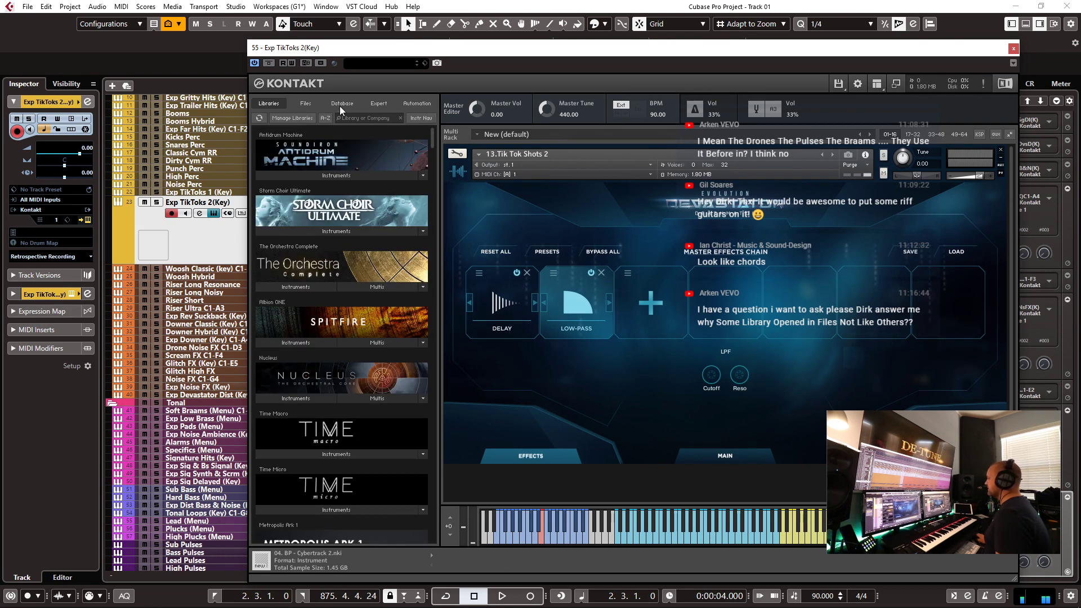
- Compare Kontakt's library list with its file browser again, ending on the Keepforest Devastator instruments folder
click(307, 103)
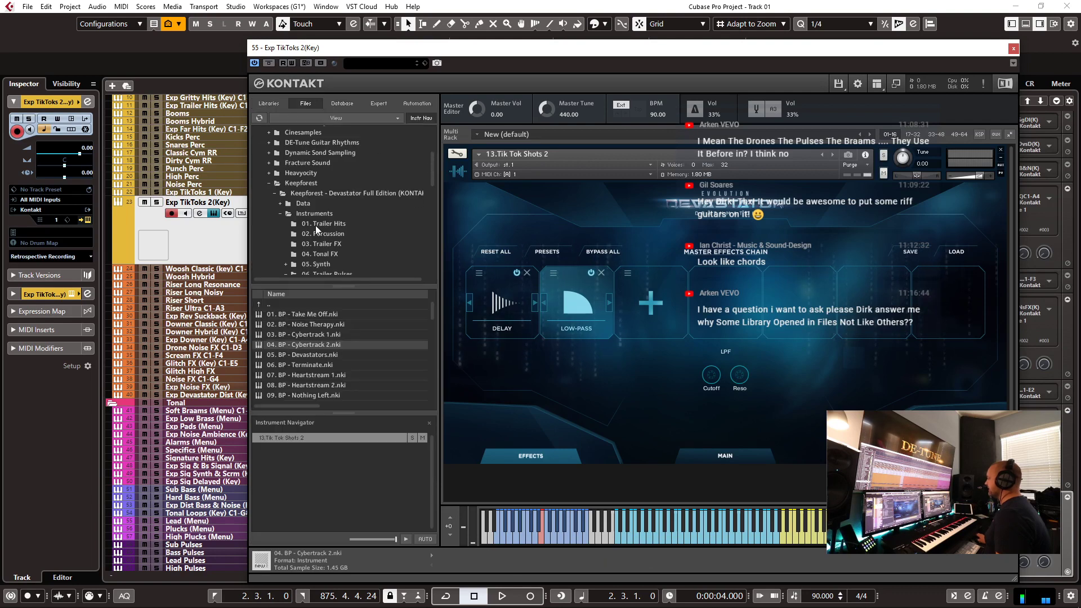
click(270, 103)
click(305, 104)
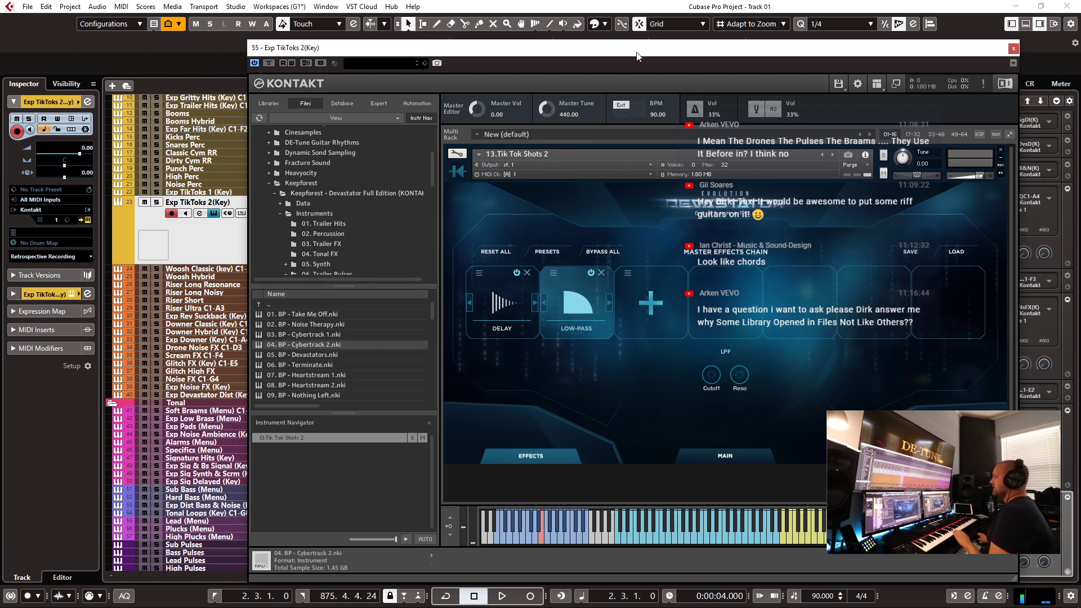
- Play the arrangement from 2.3.1.0, check the low-pass cutoff in the TikToks instrument, and close the instrument window
drag(564, 47, 982, 50)
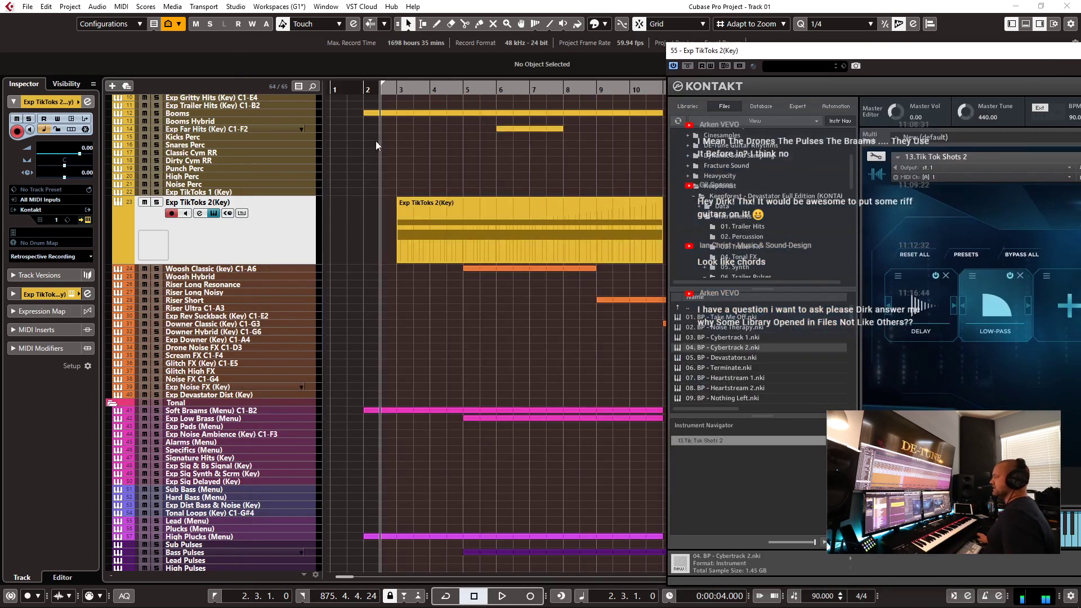
click(430, 156)
key(space)
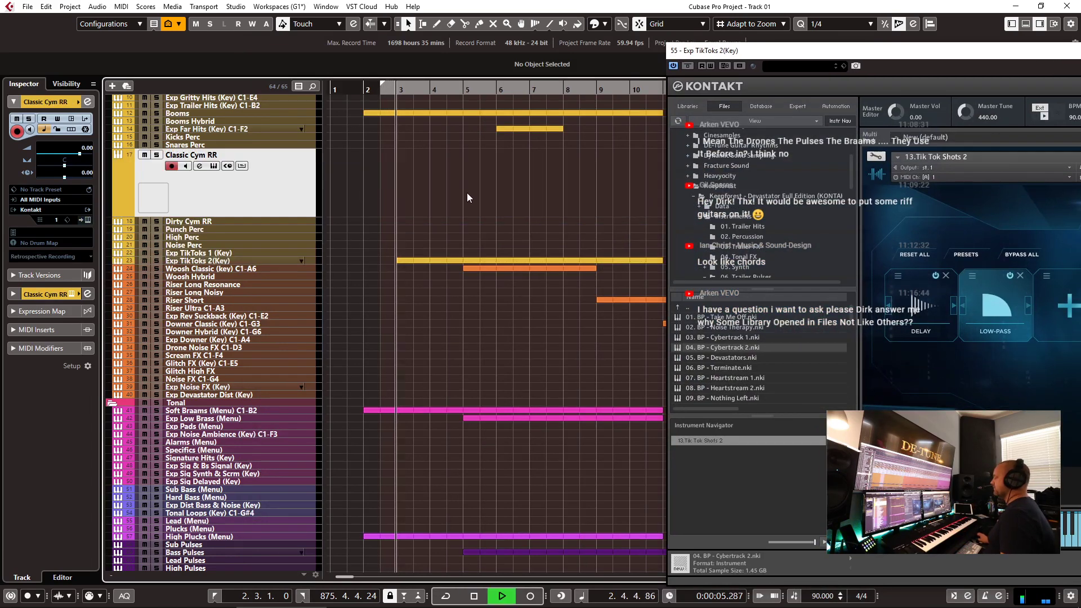
drag(927, 54, 598, 35)
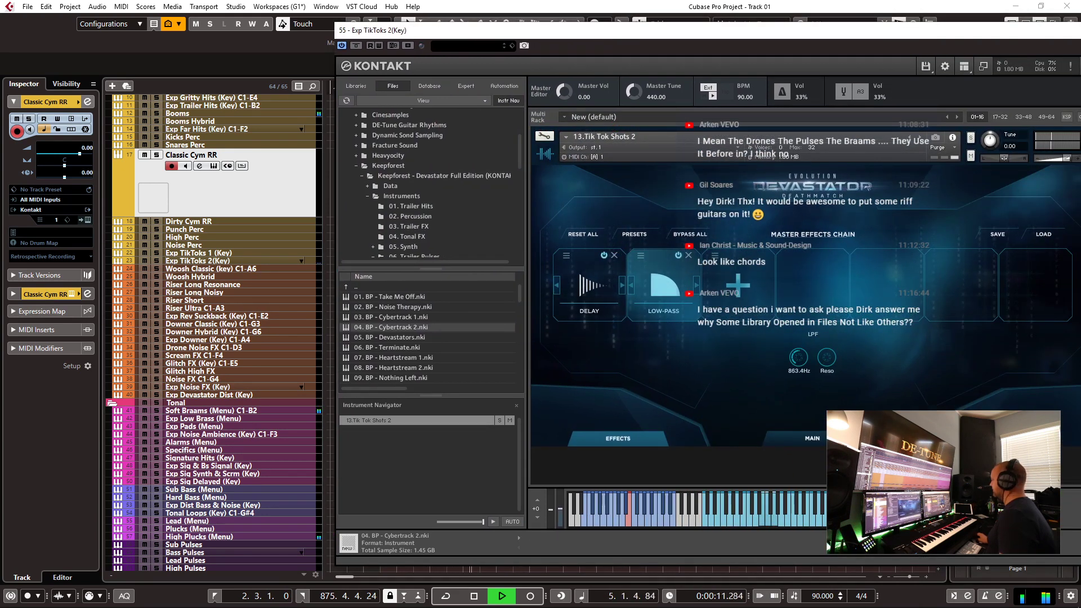
key(ctrl+w)
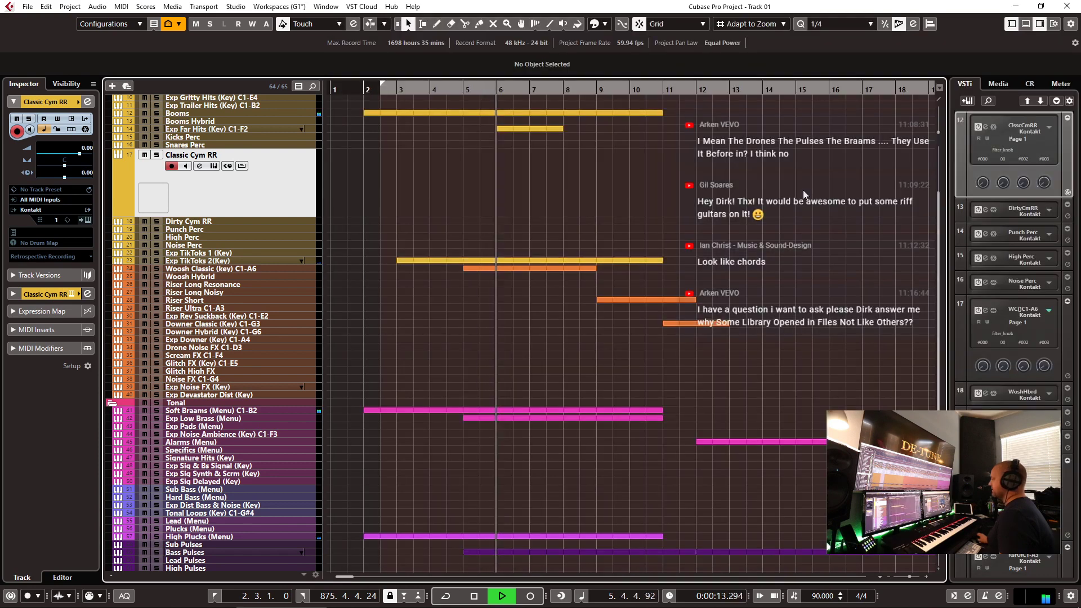
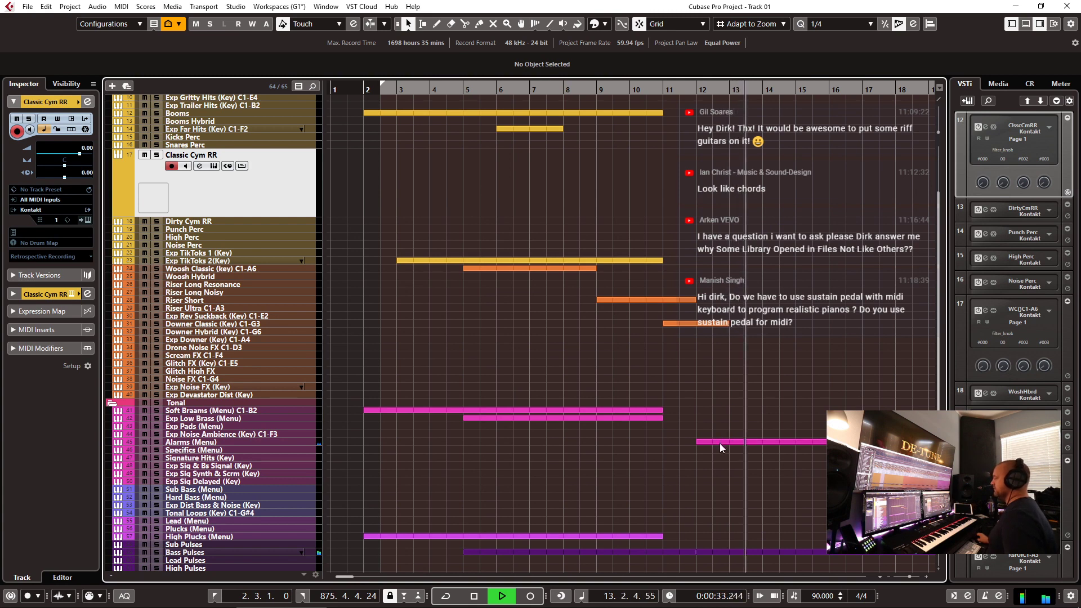
- Select the Alarms track and listen to its part from bar 12 onward within the full arrangement
key(g)
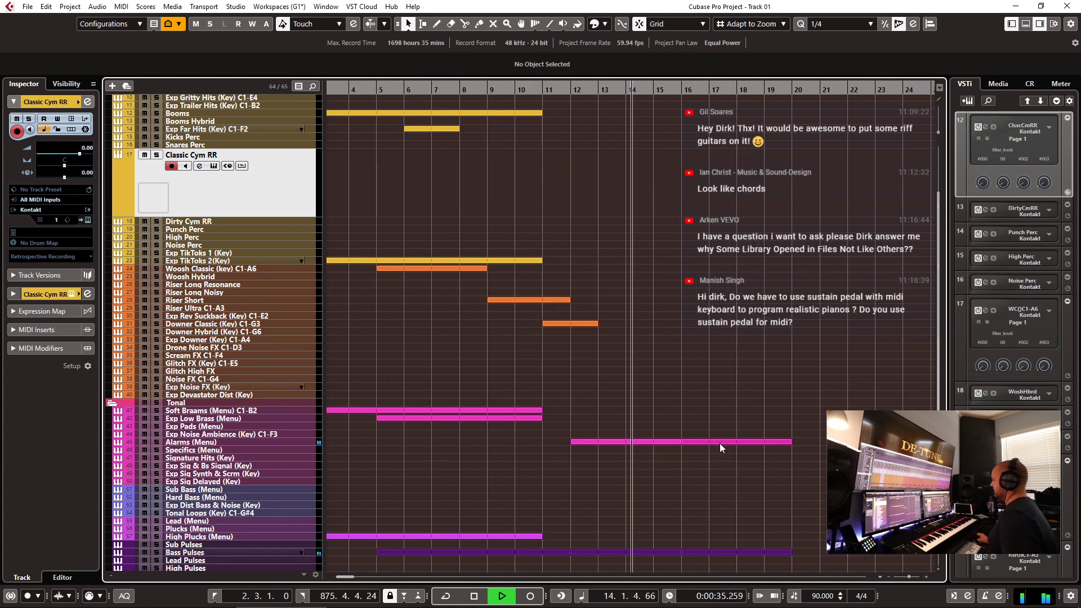
key(g)
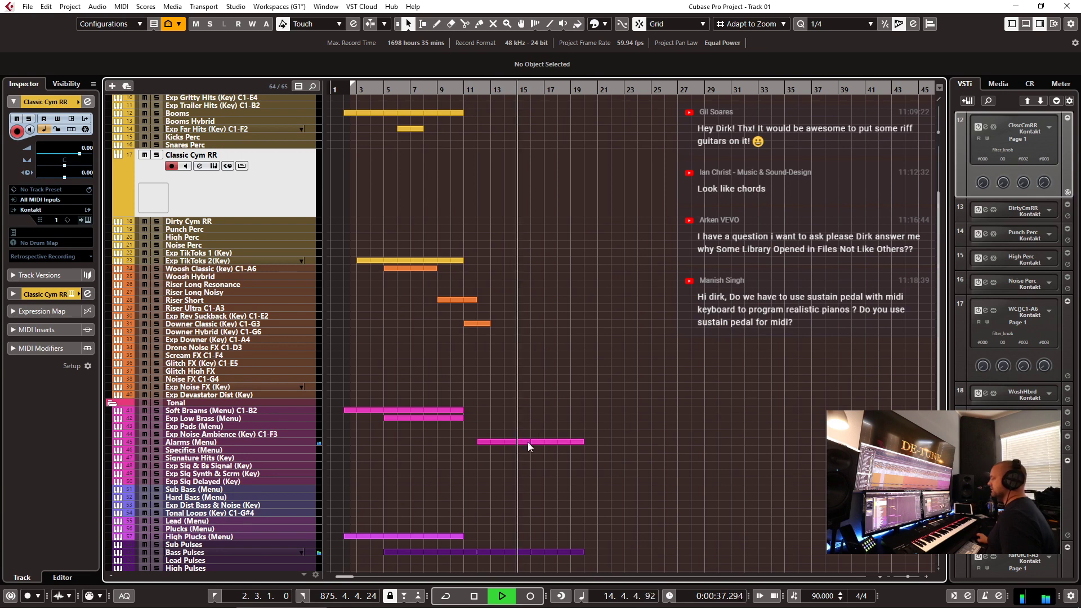
click(520, 442)
click(597, 431)
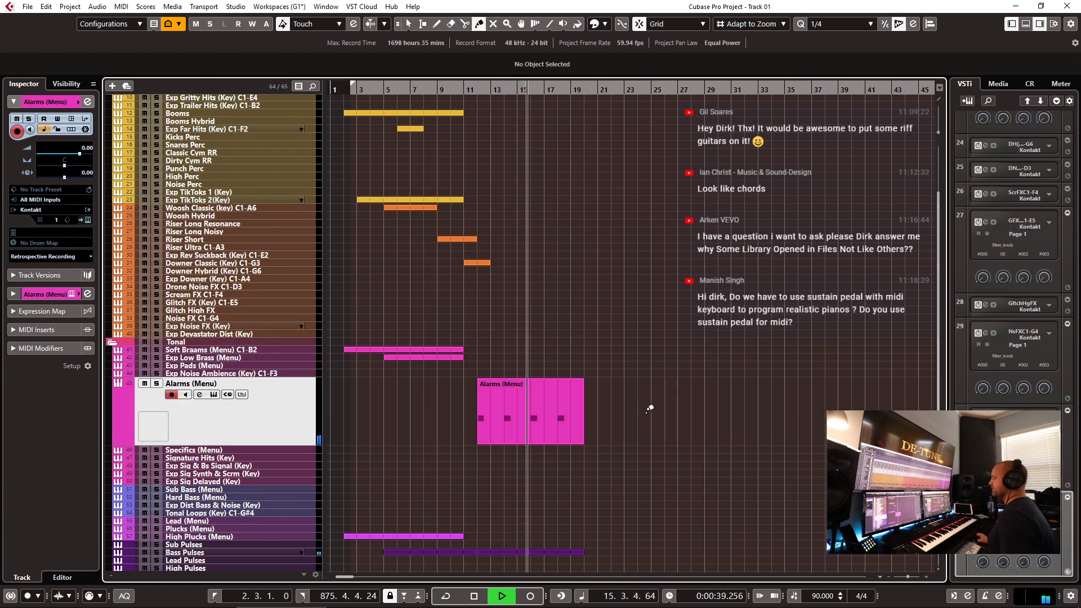
key(h)
key(h)
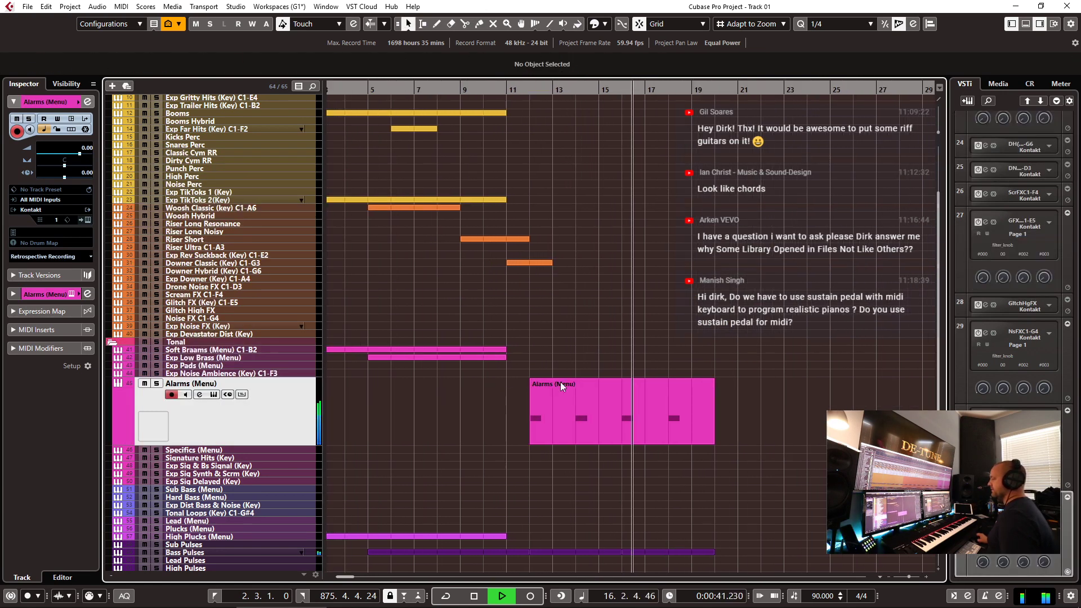
click(624, 405)
click(241, 404)
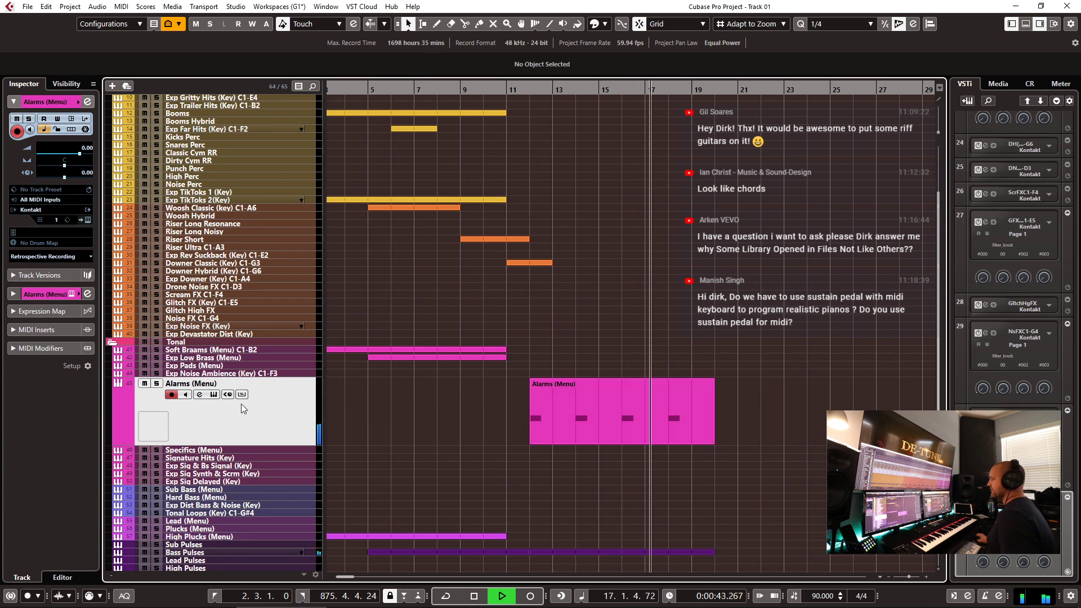
- Stop playback, open the Alarms instrument and adjust the wet level of its master reverb
key(space)
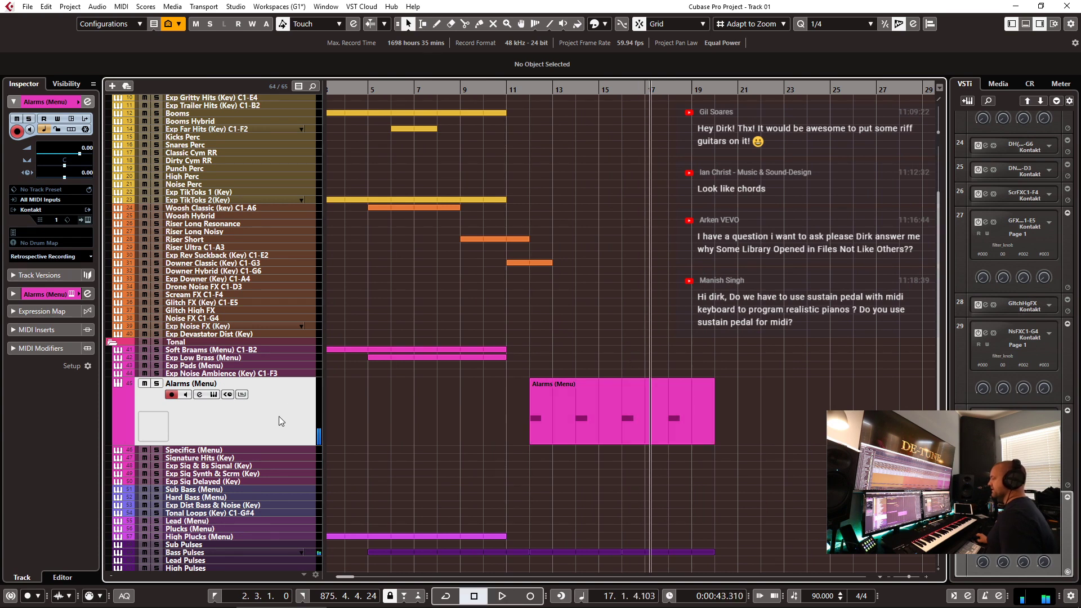
click(87, 220)
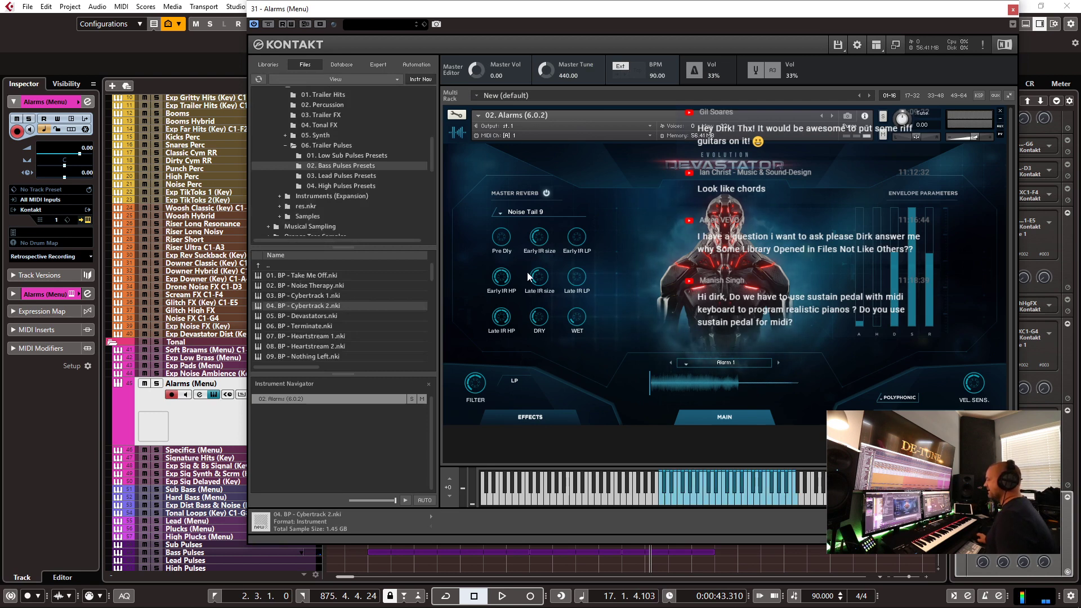
click(573, 323)
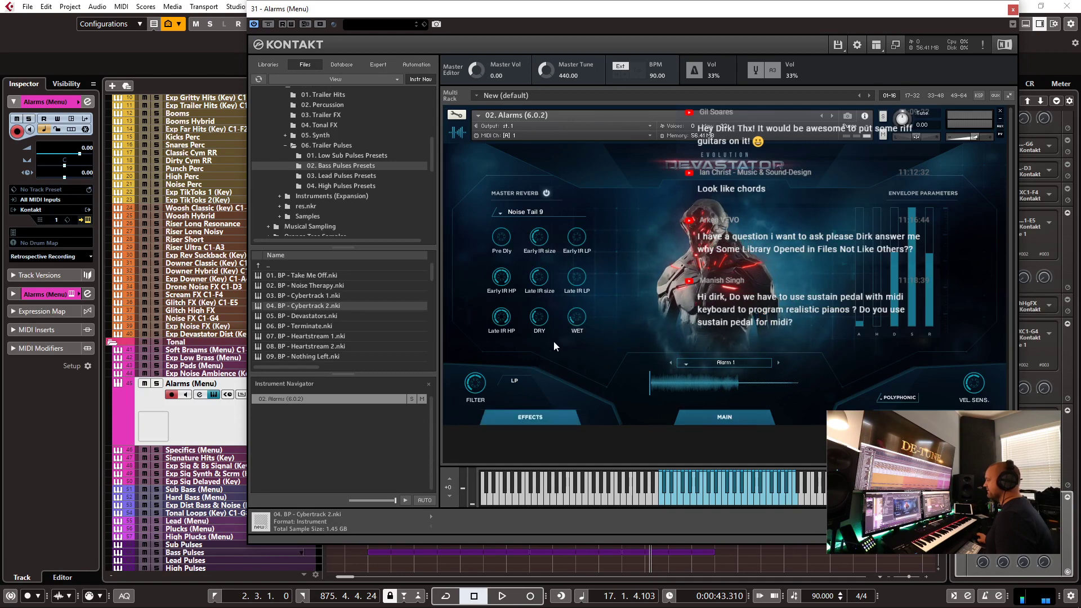
- Add a Delay followed by a Tape Saturation with 17.4 dB gain to the Alarms instrument's master effects chain
click(508, 417)
click(500, 262)
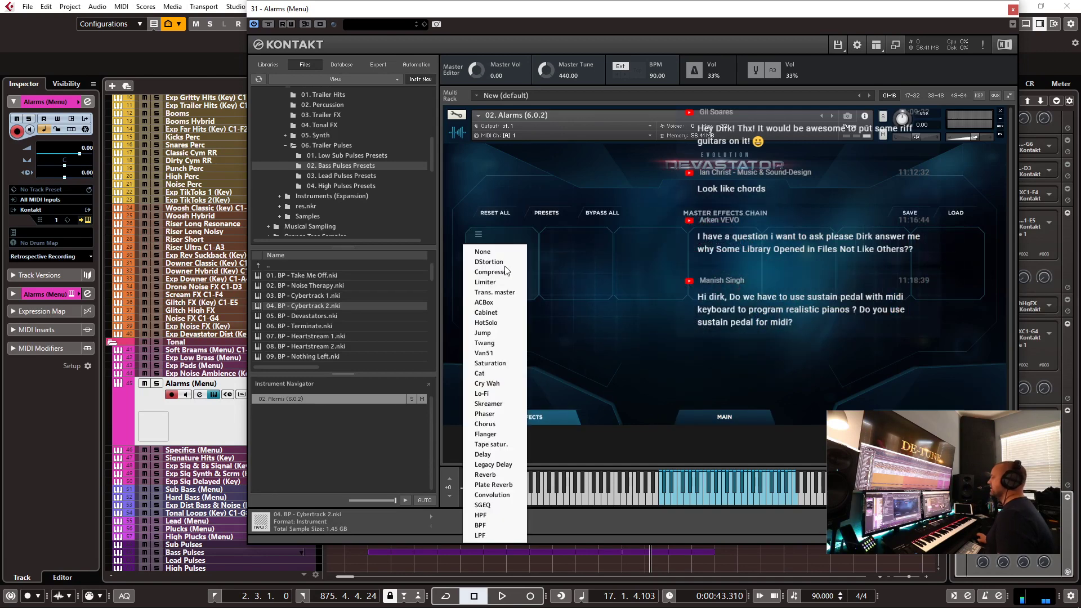
click(510, 455)
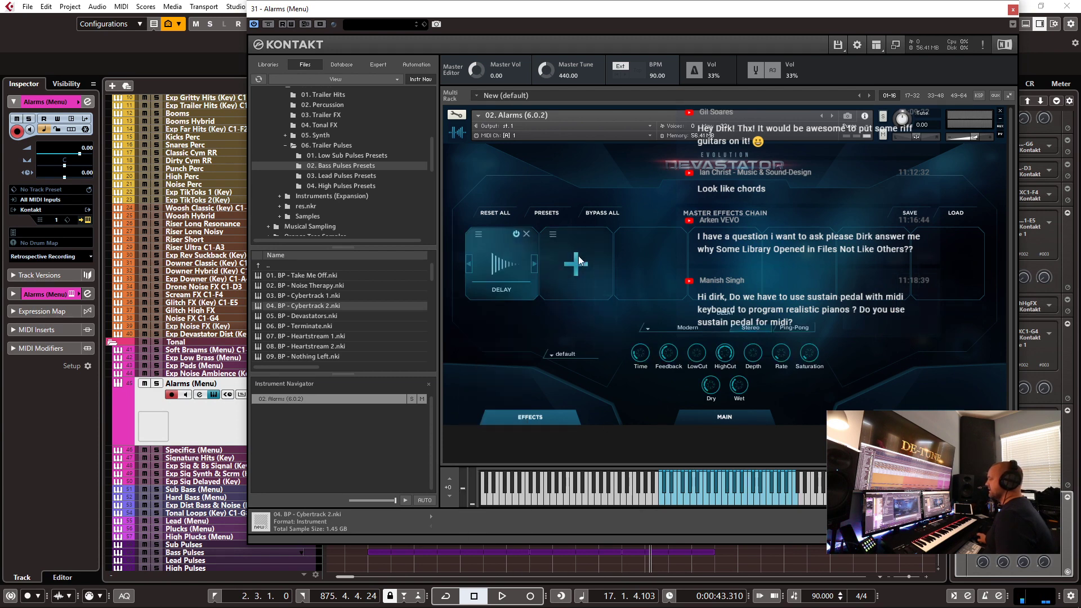
click(579, 256)
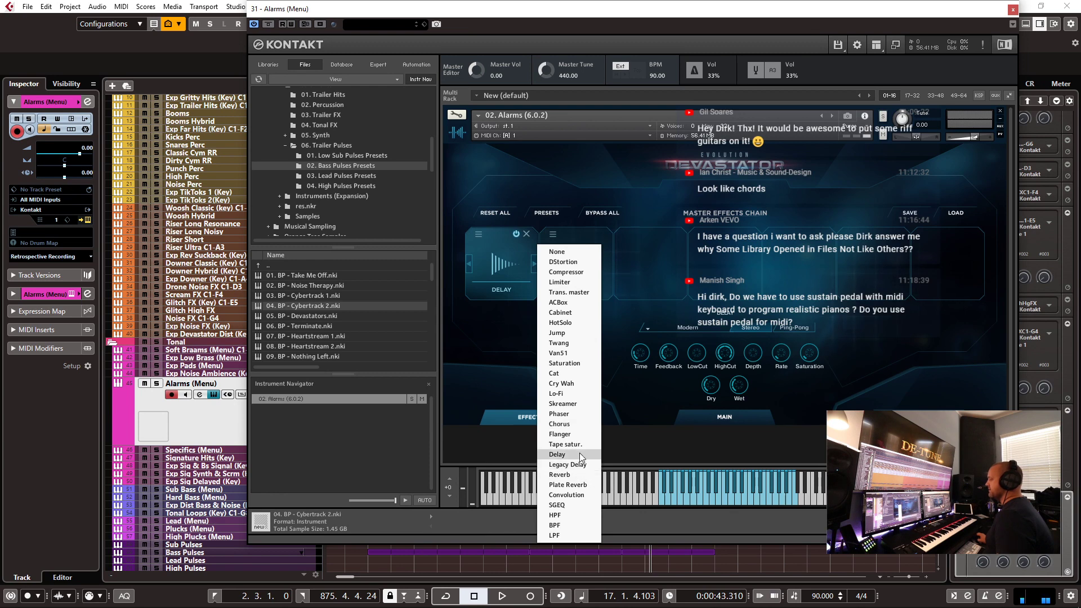
click(581, 445)
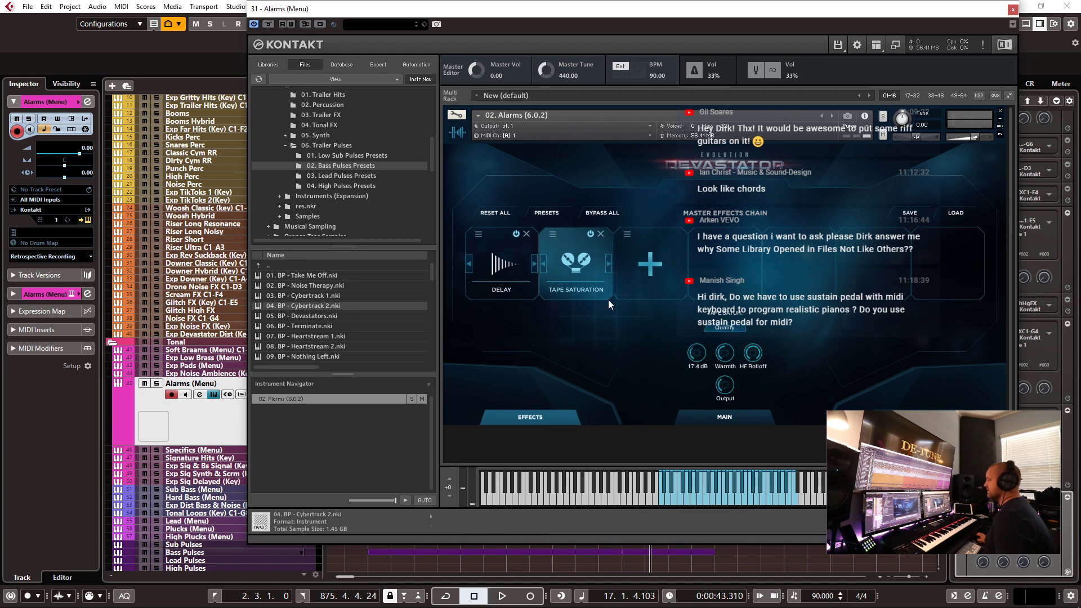
- Switch the Alarms delay to the Tape type with 34.2% feedback and a quarter-note delay time
click(501, 265)
click(699, 335)
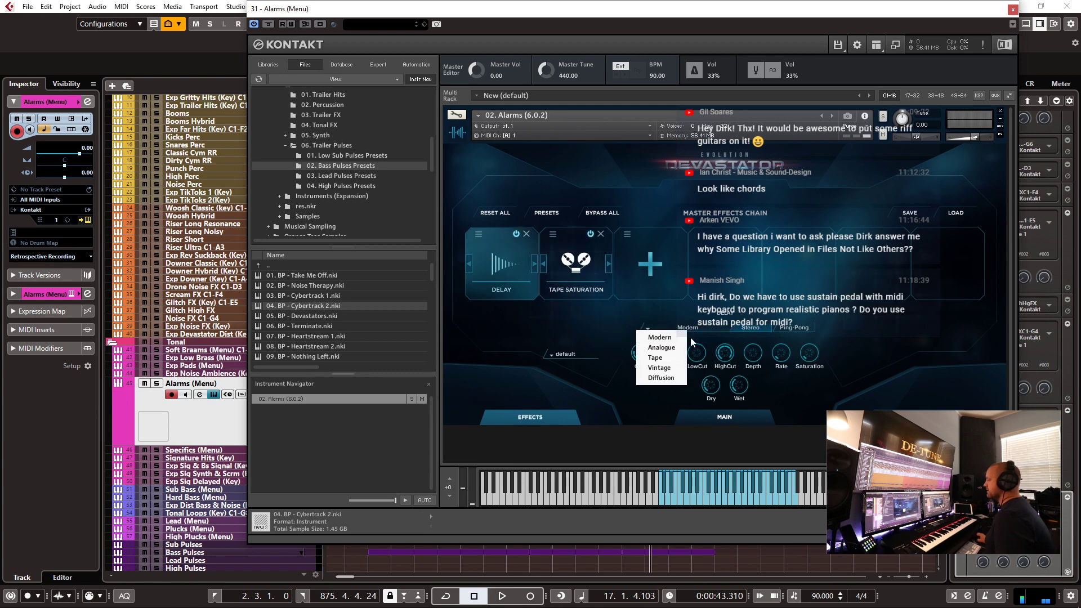
click(670, 364)
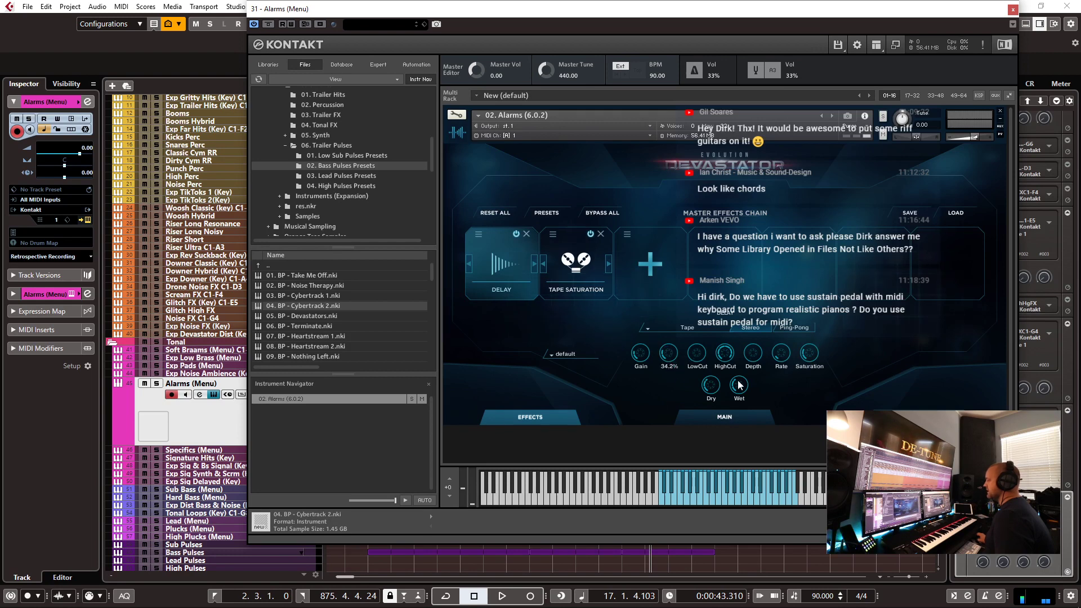
click(580, 354)
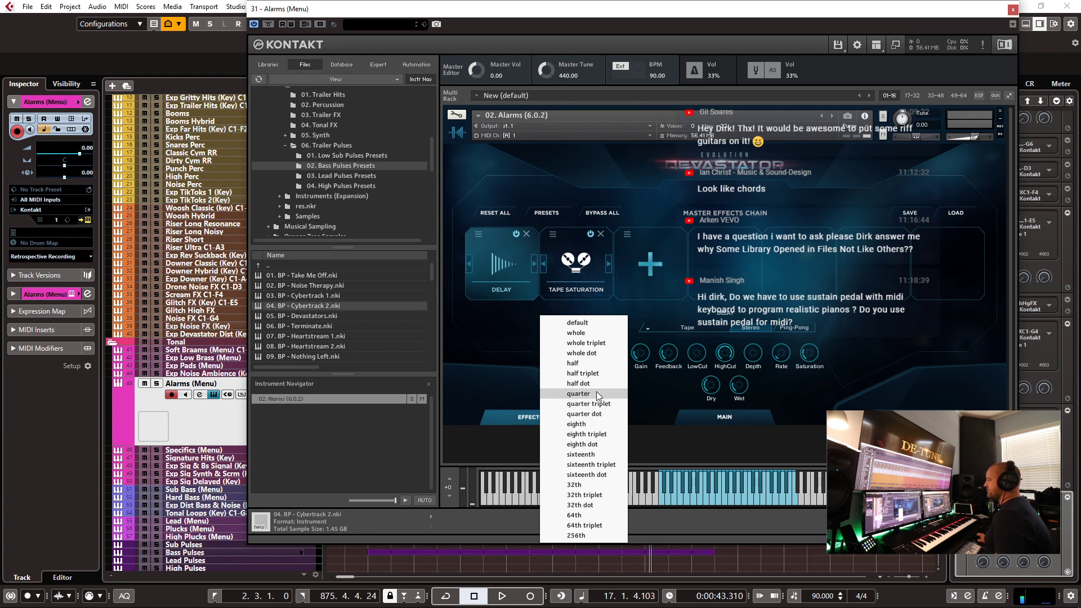
click(580, 394)
- Play the Alarms part with its new effects from about bar 11, close its instrument window and stop playback
drag(718, 12, 1080, 32)
click(509, 91)
key(space)
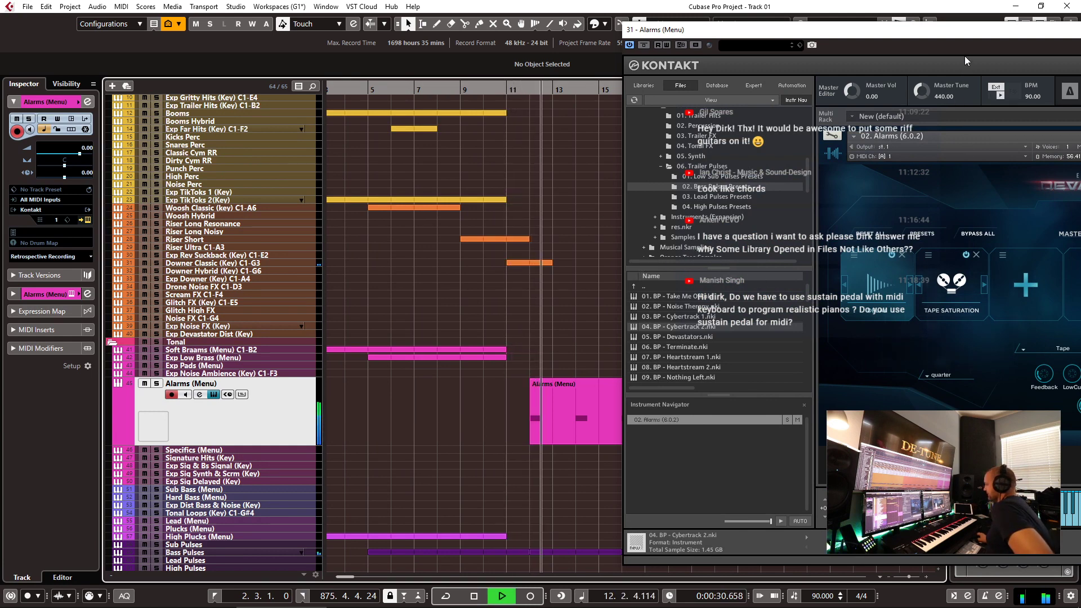
drag(981, 31, 670, 25)
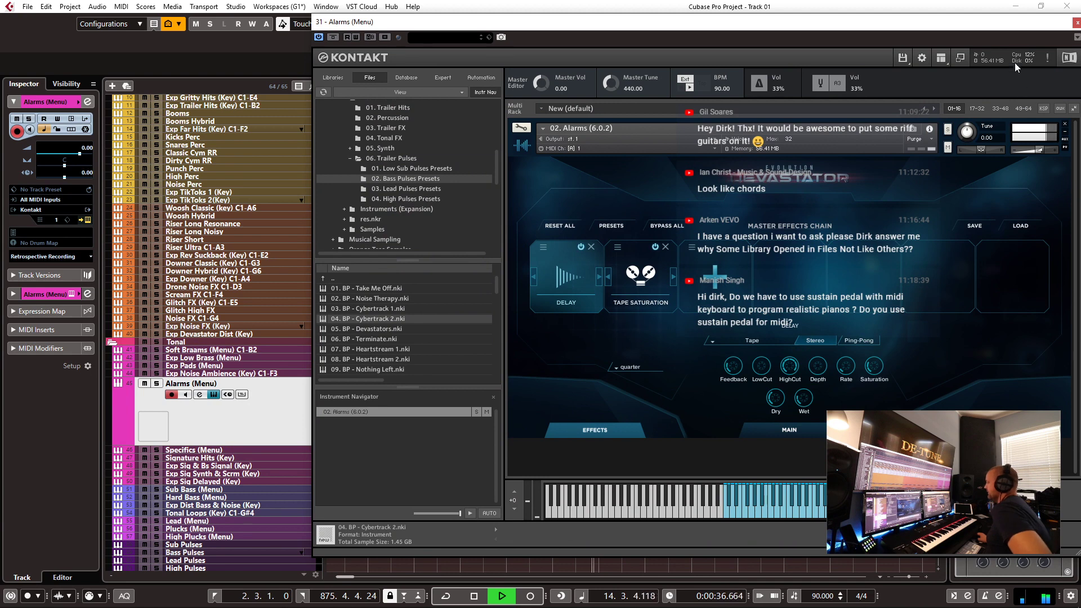
click(1077, 23)
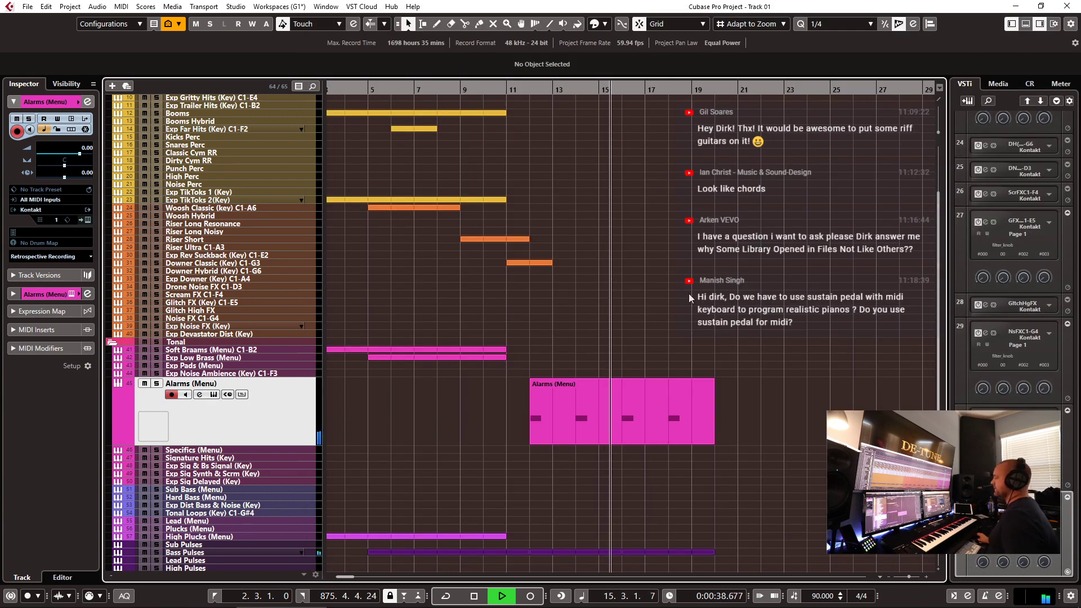
click(642, 288)
key(space)
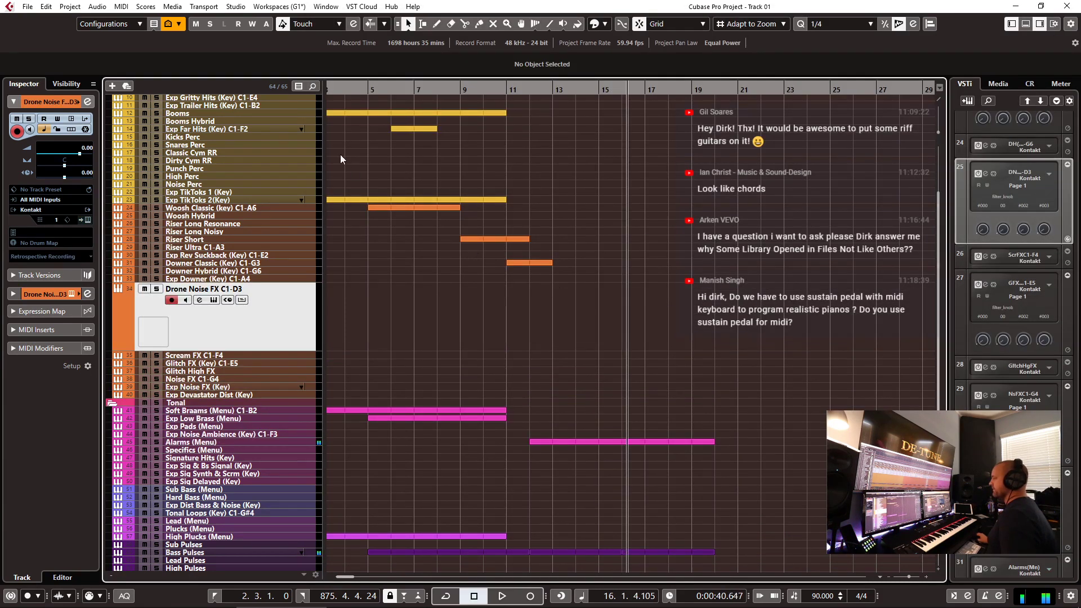
- Record a MIDI part with a single hit on the Hybrid Hits track, starting at bar 21
scroll(232, 171, up, 3)
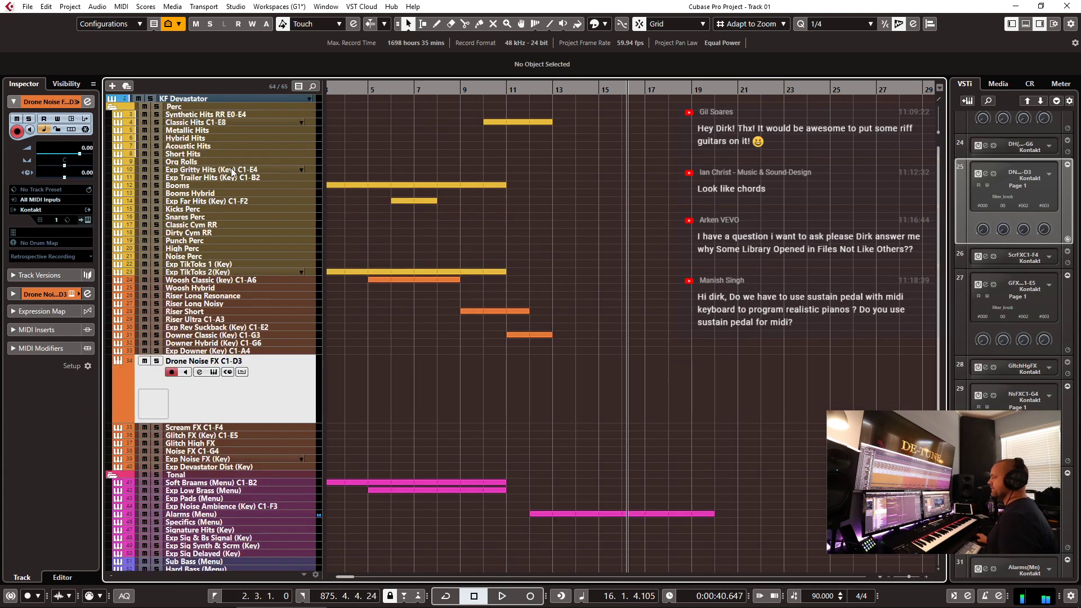
click(223, 117)
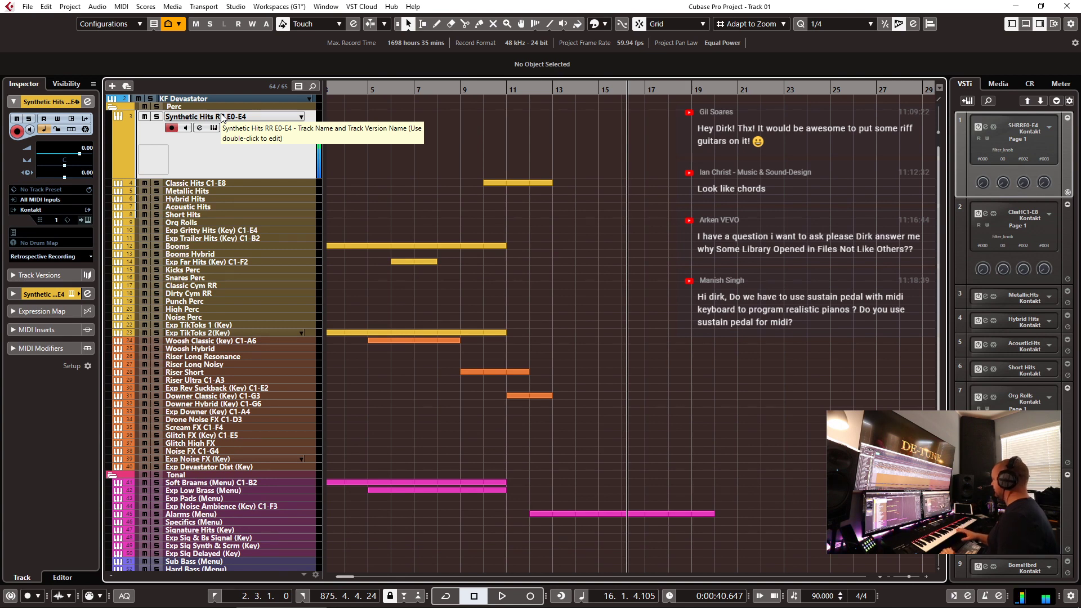
click(205, 199)
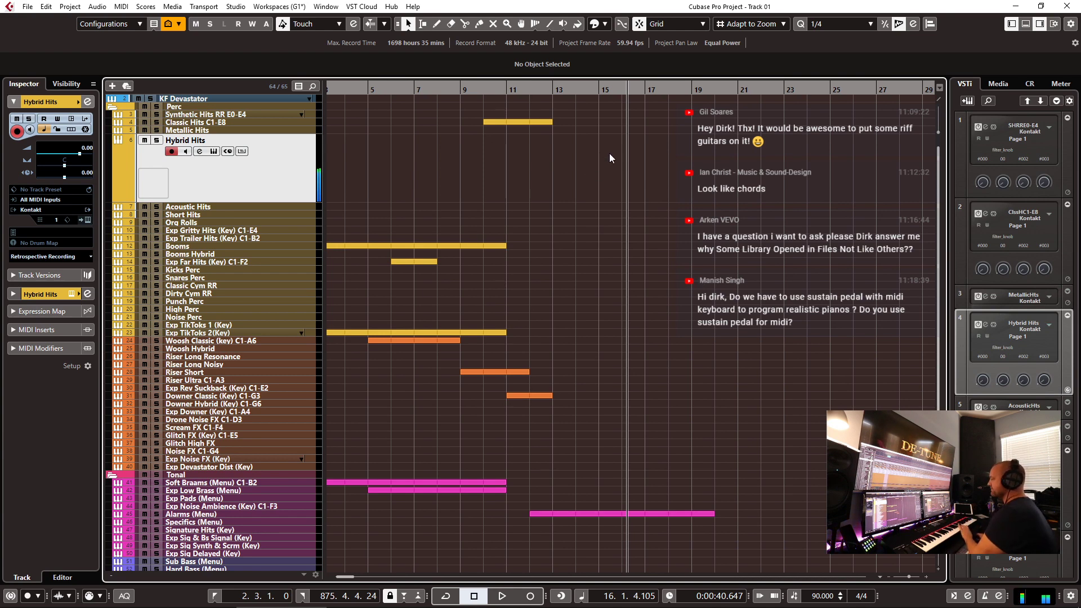
click(742, 88)
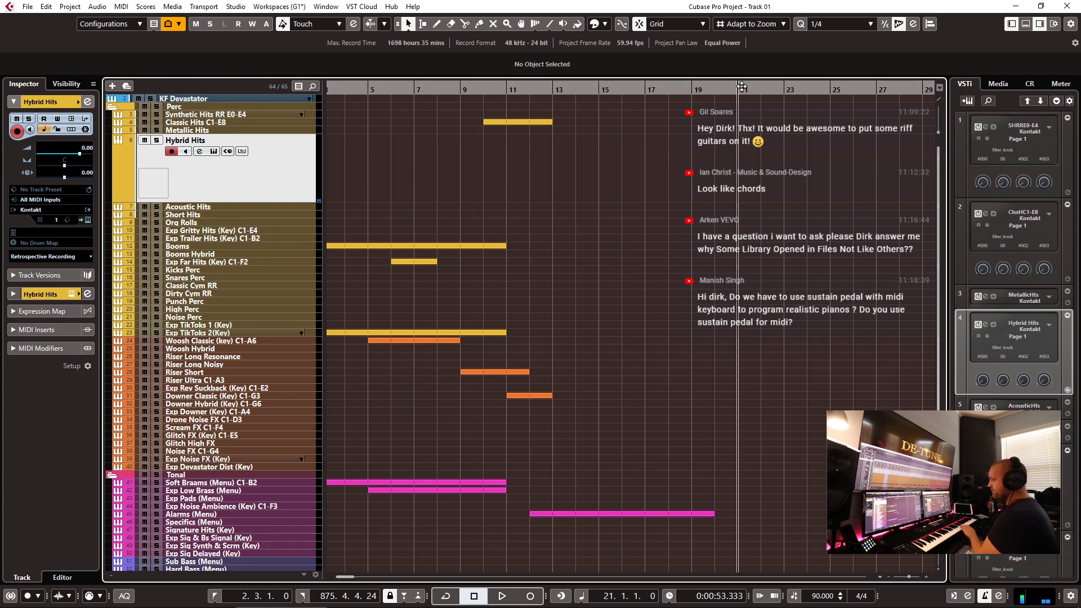
key(KP_Multiply)
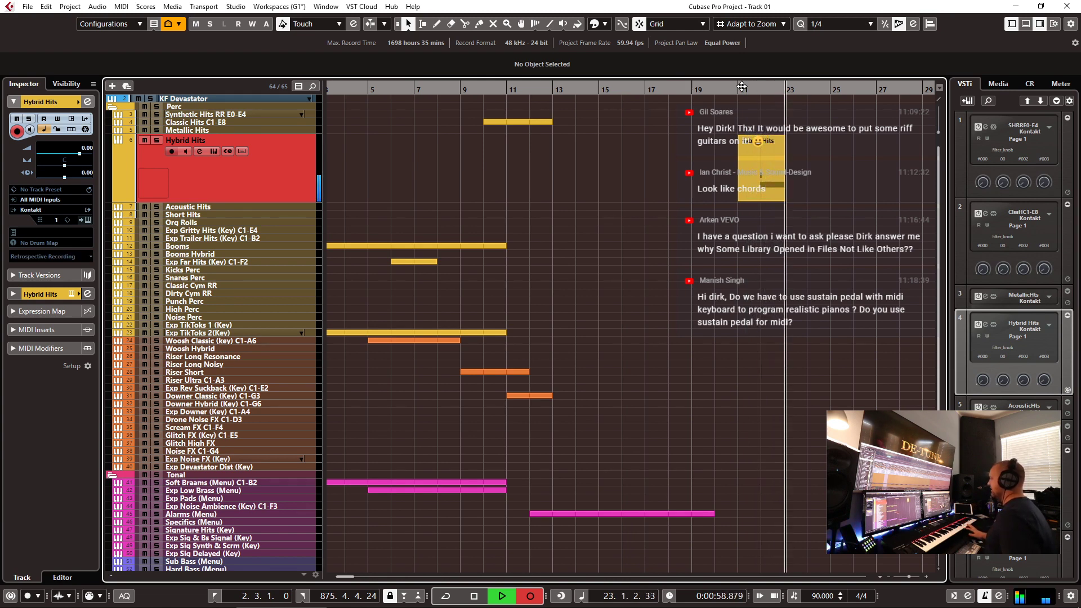
key(space)
- Open the recorded Hybrid Hits part for note editing, trim the D3 note's start to about 21.3.4.89, and play it back
key(ctrl+e)
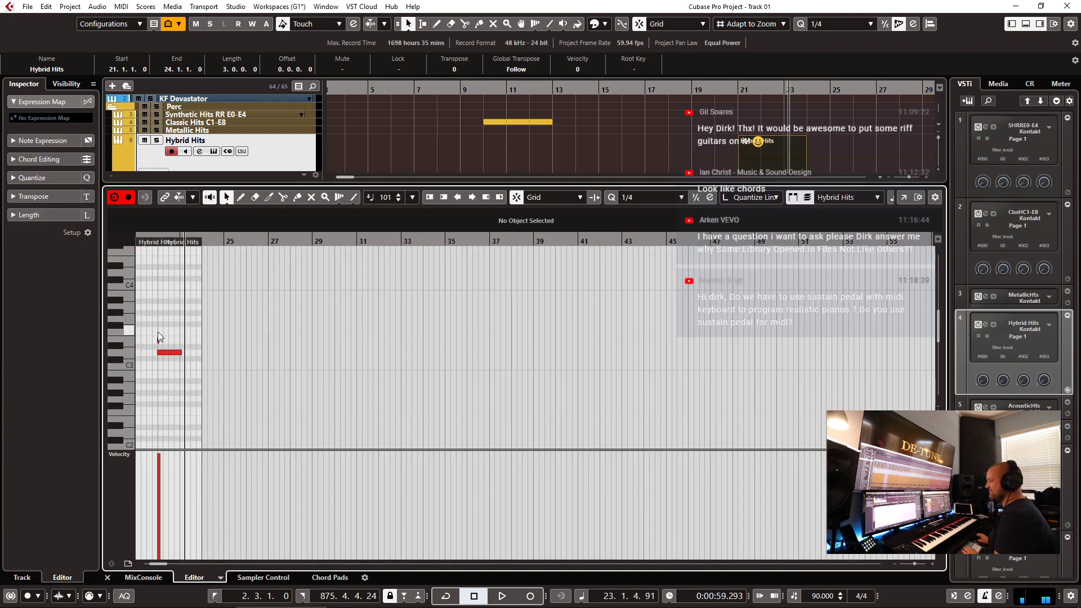
key(h)
key(h)
key(h)
scroll(557, 305, left, 3)
drag(630, 354, 587, 344)
click(471, 242)
key(space)
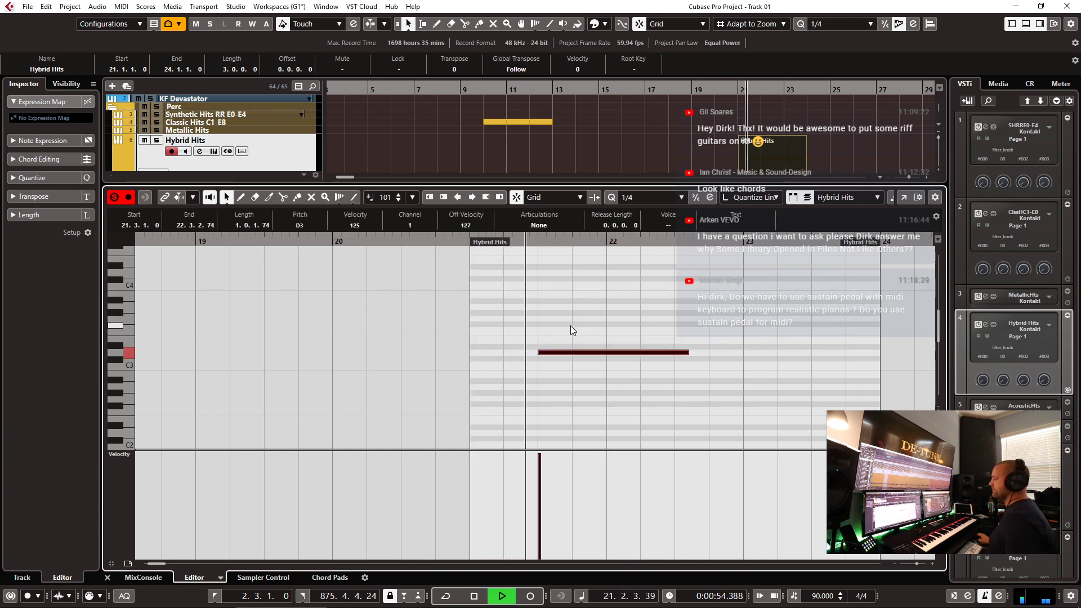
key(space)
drag(537, 353, 560, 357)
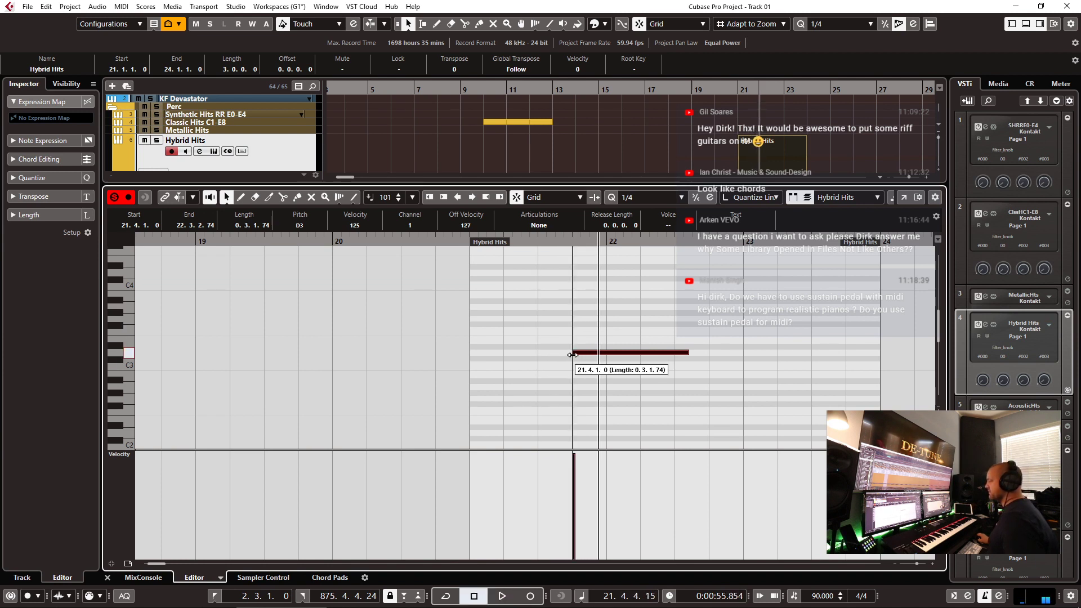
key(space)
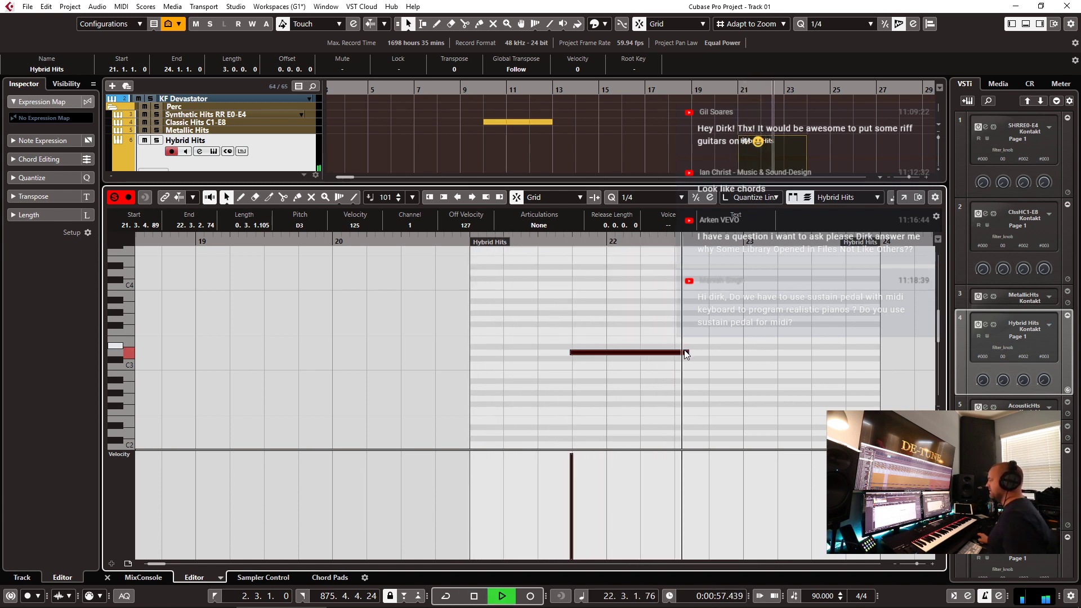
key(space)
key(ctrl+e)
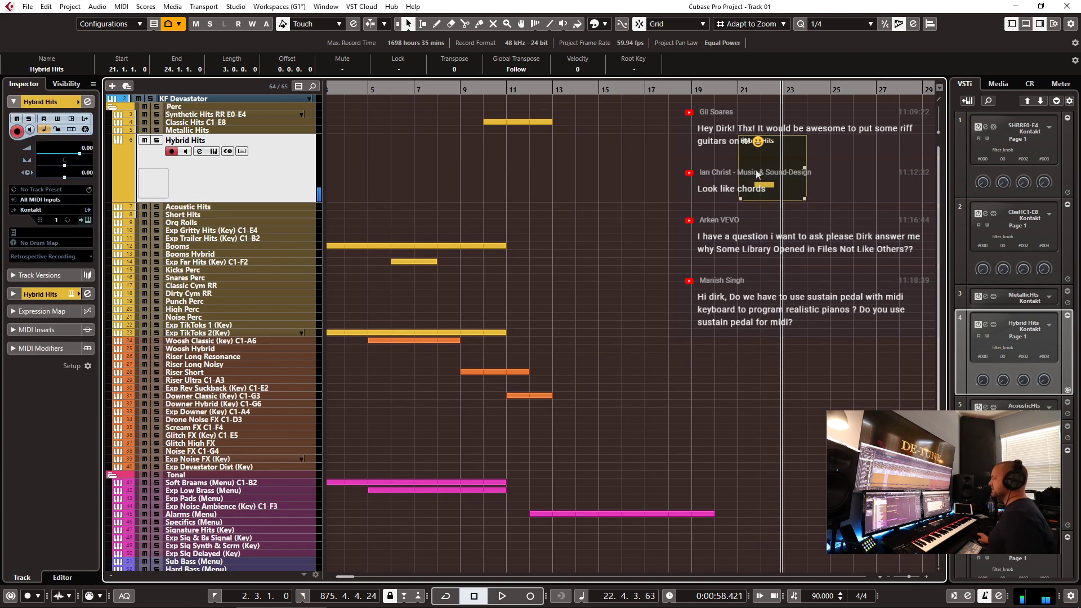
- Move the Hybrid Hits part to start at bar 11 and check its alignment around bar 12
key(g)
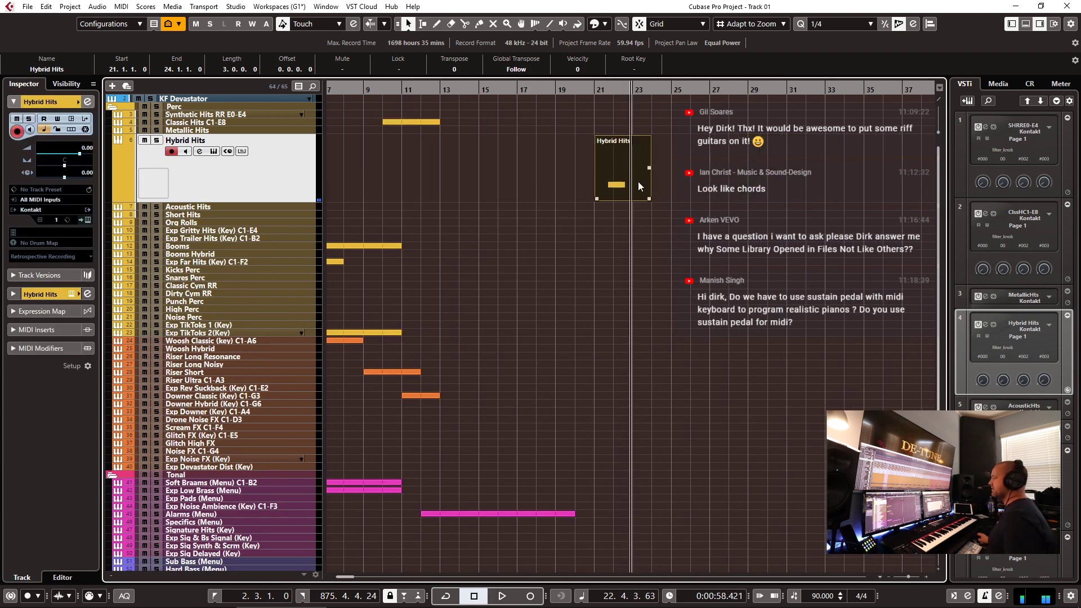
drag(637, 175, 444, 172)
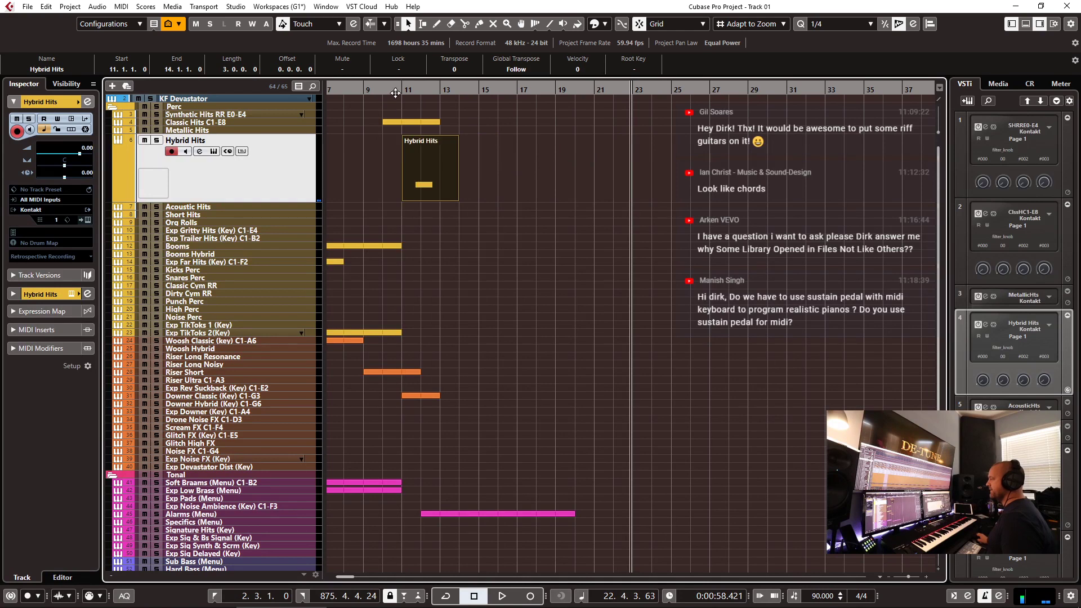
key(l)
key(h)
key(h)
key(h)
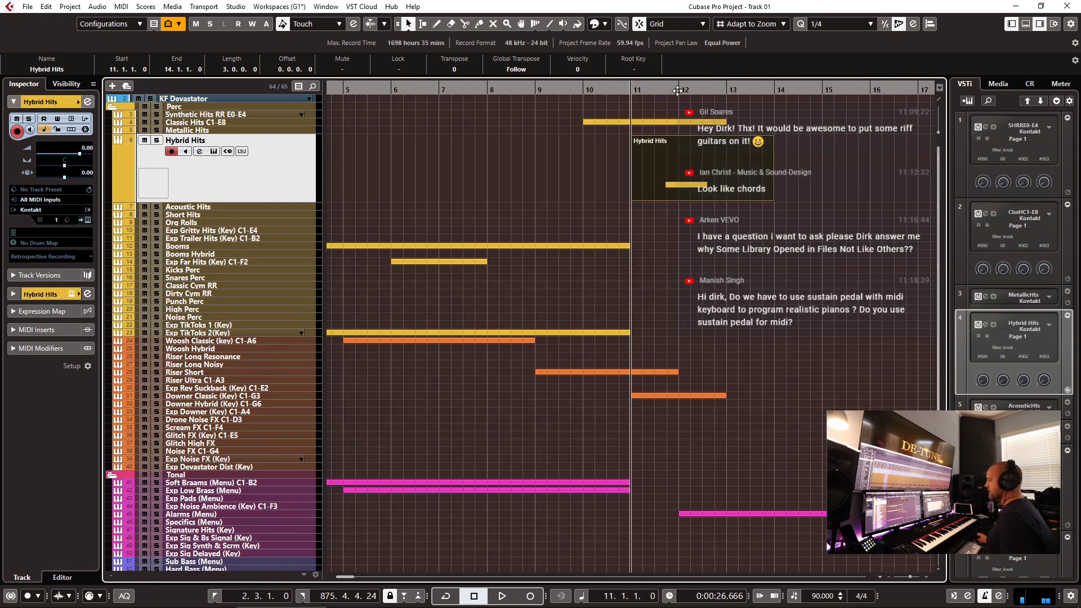
click(680, 94)
key(h)
mouse_move(660, 187)
mouse_down()
mouse_move(674, 187)
mouse_move(664, 187)
mouse_up()
- Set the right locator to bar 17 and return the cursor to the left locator
key(g)
key(g)
key(g)
key(KP_1)
click(771, 92)
alt+click(775, 95)
key(KP_1)
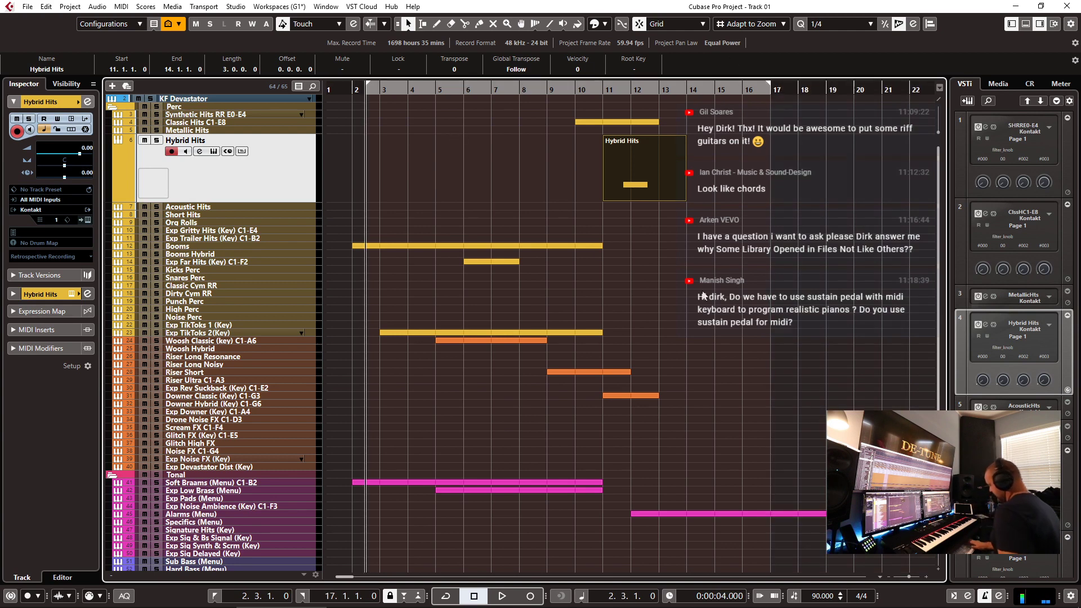
- Play the arrangement from the left locator through the Hybrid Hits part with cycle on, switch cycle off, and stop after bar 13
key(KP_Multiply)
key(KP_0)
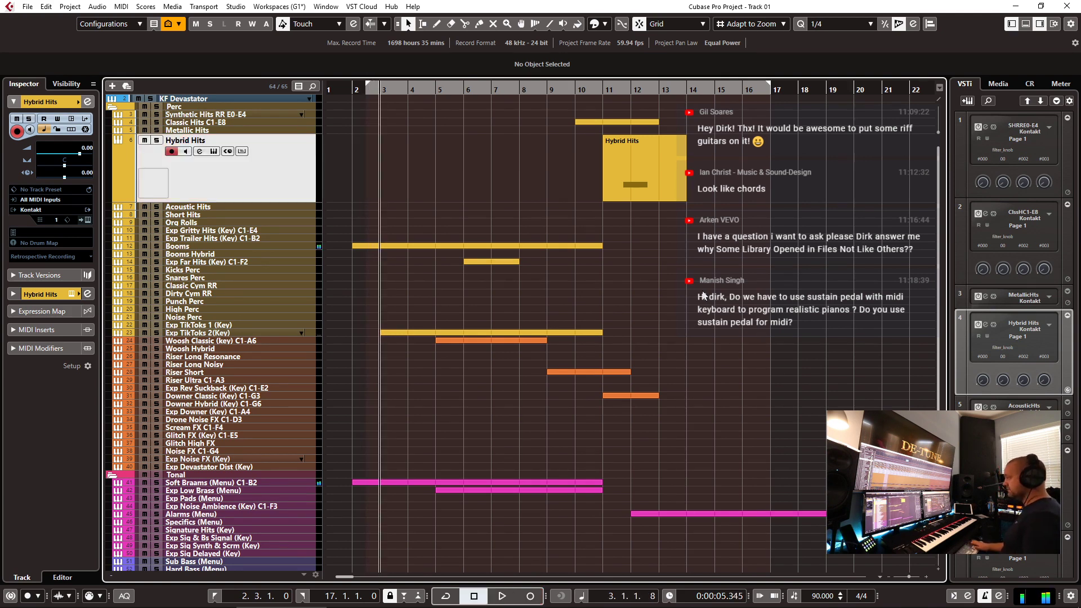
key(KP_Divide)
key(KP_Enter)
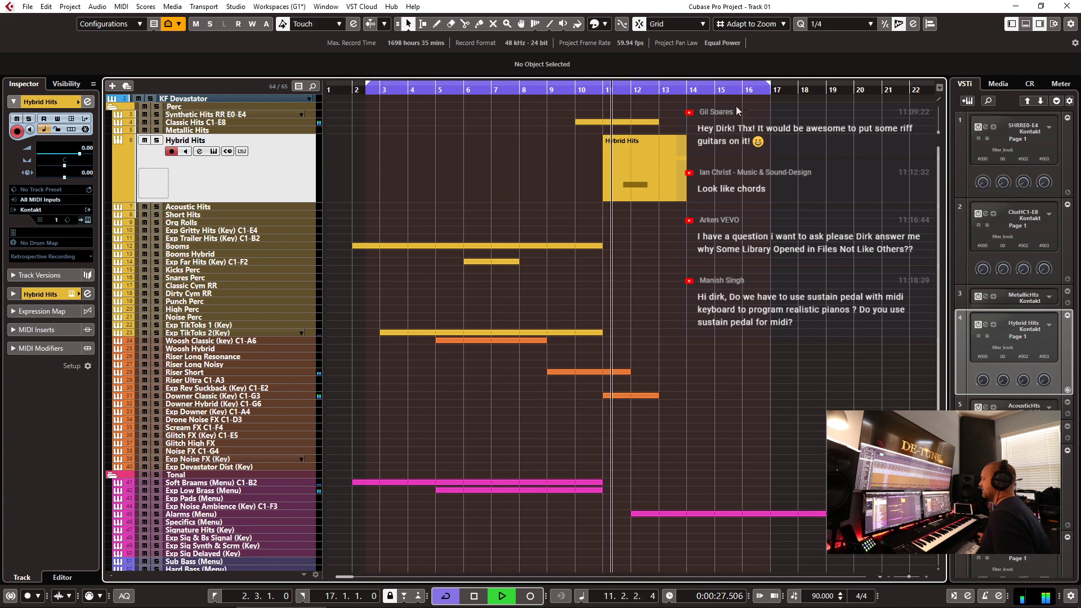
key(KP_Divide)
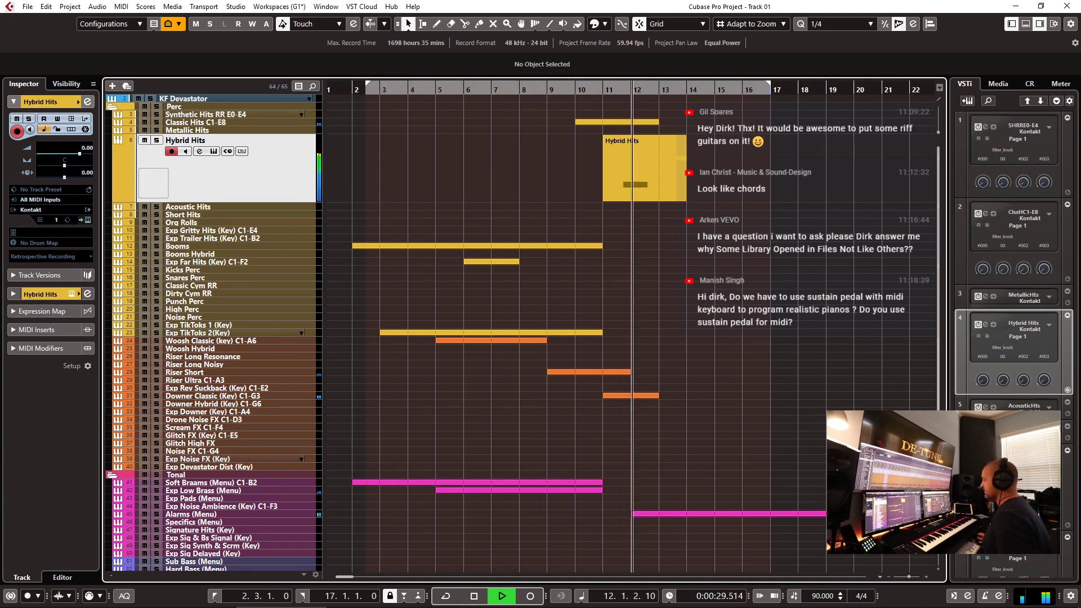
scroll(698, 202, up, 3)
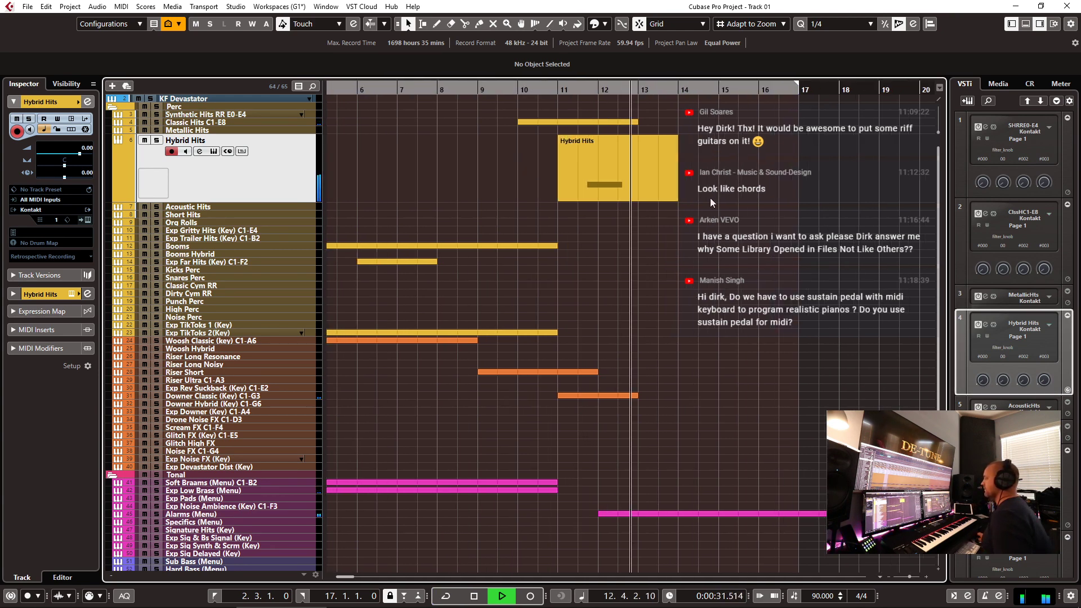
scroll(698, 201, up, 2)
key(space)
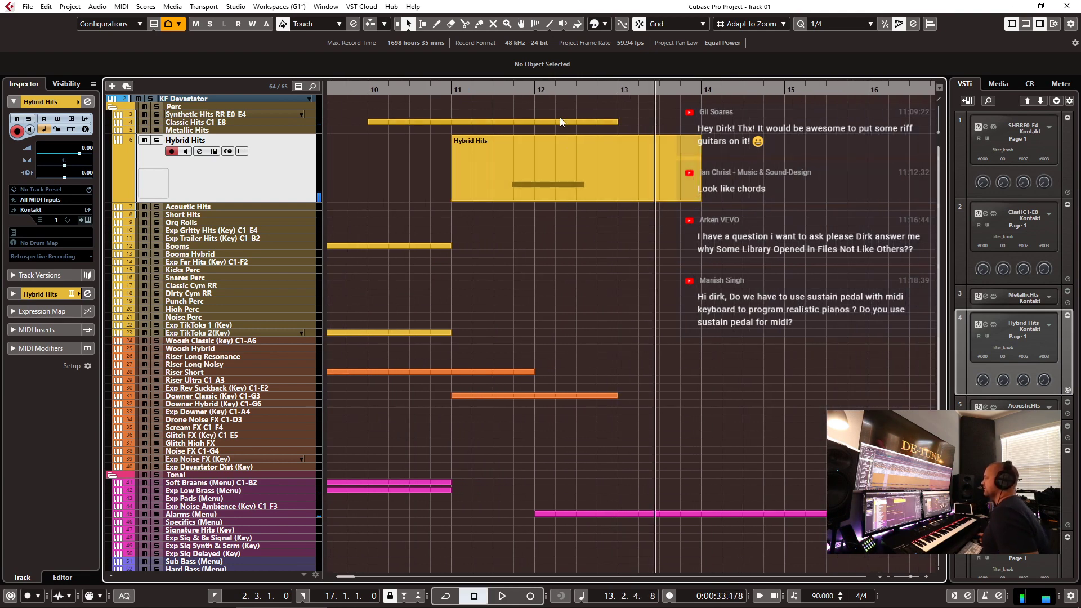
- Copy the bar 11 Hybrid Hits part to bar 15 on the same track
drag(619, 87, 659, 211)
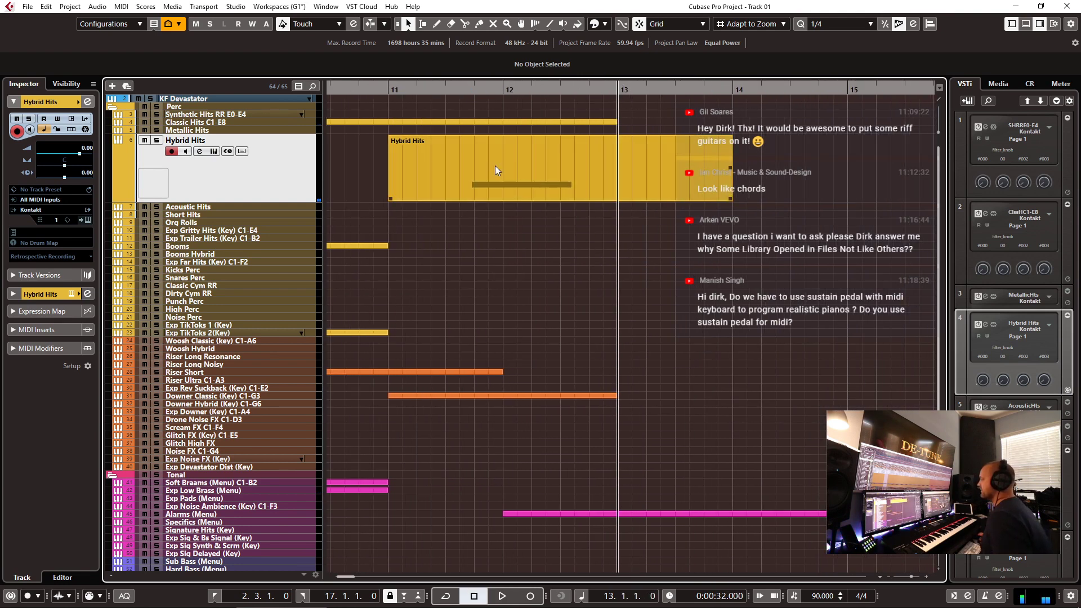
click(515, 169)
scroll(523, 166, down, 2)
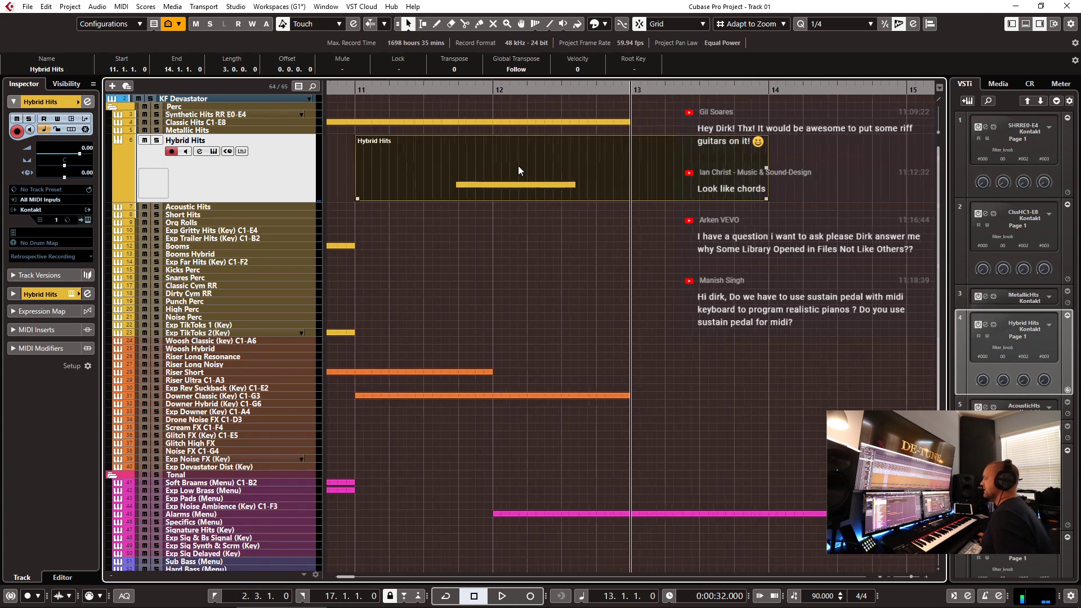
drag(505, 161, 830, 169)
scroll(565, 136, down, 3)
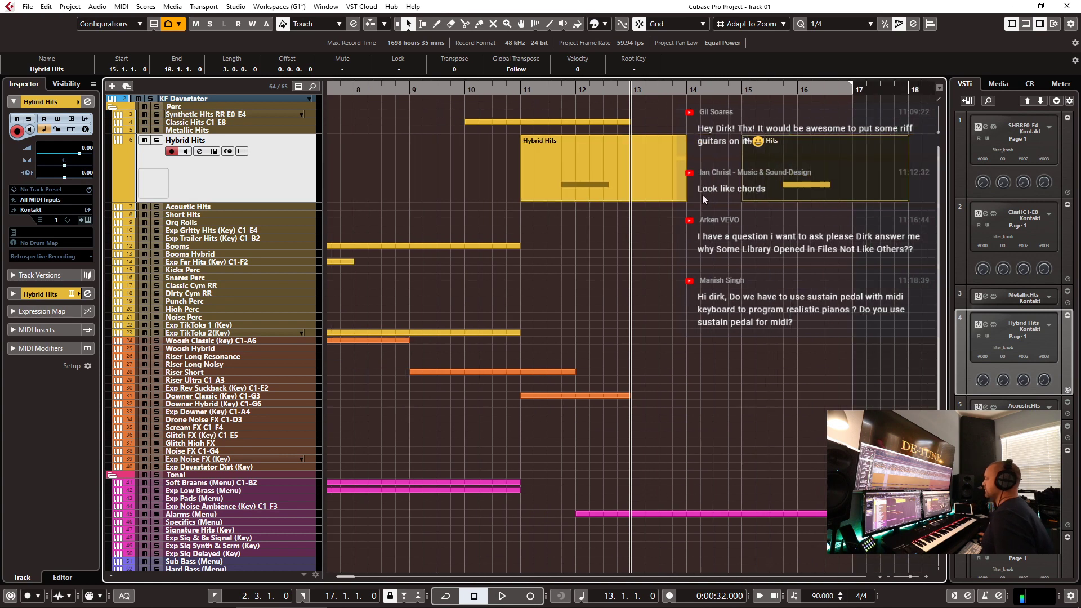
- Play back the arrangement from bar 11 to hear the Hybrid Hits part in context
click(556, 101)
click(619, 183)
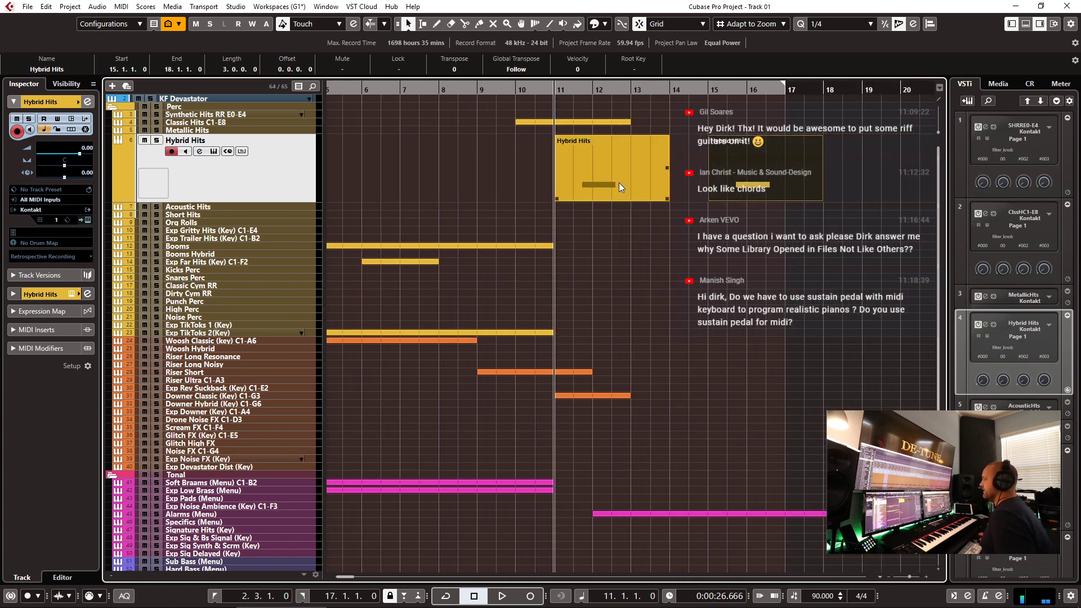
key(space)
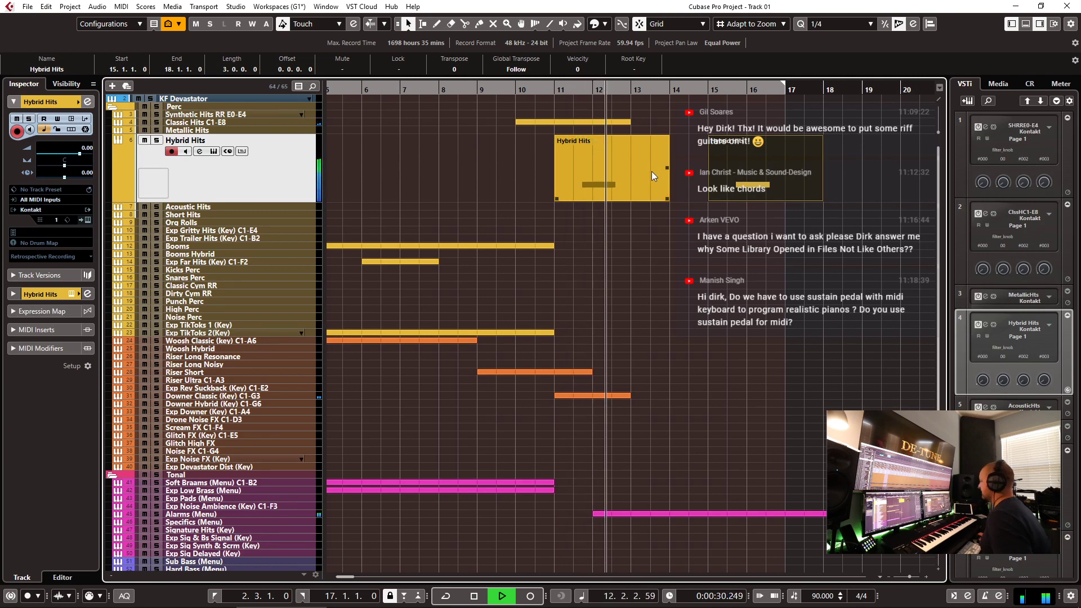
key(space)
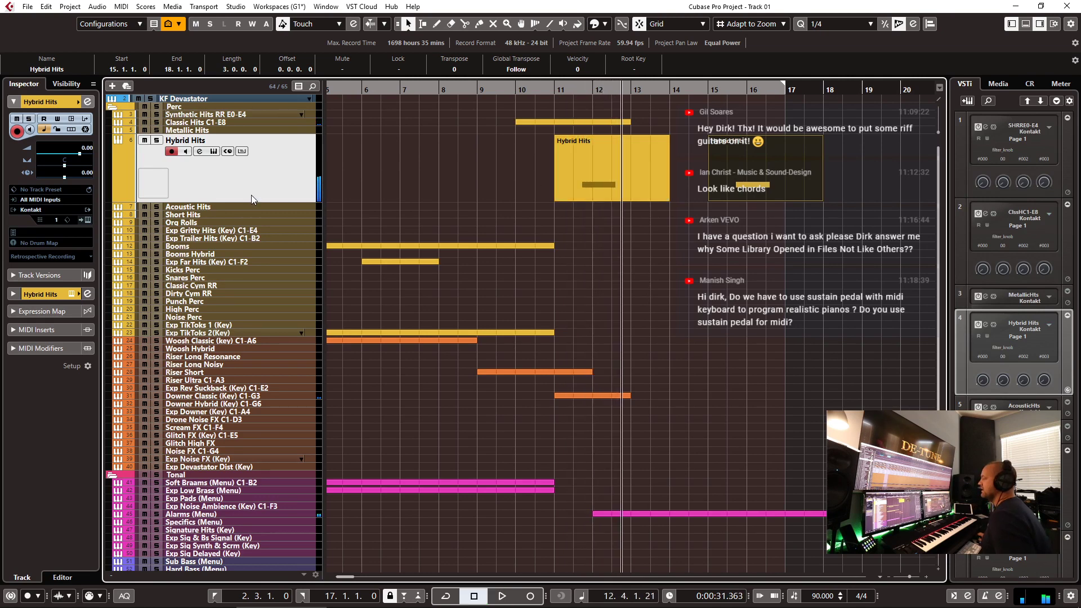
- Draw an empty one-bar MIDI part on the Short Hits track from bar 12 to bar 13
click(217, 214)
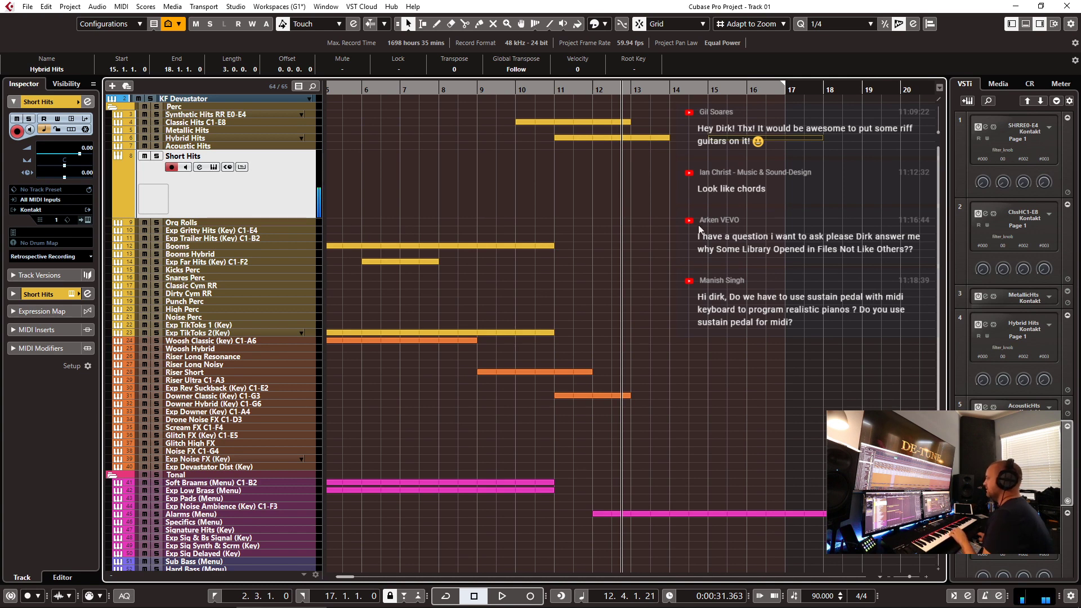
key(8)
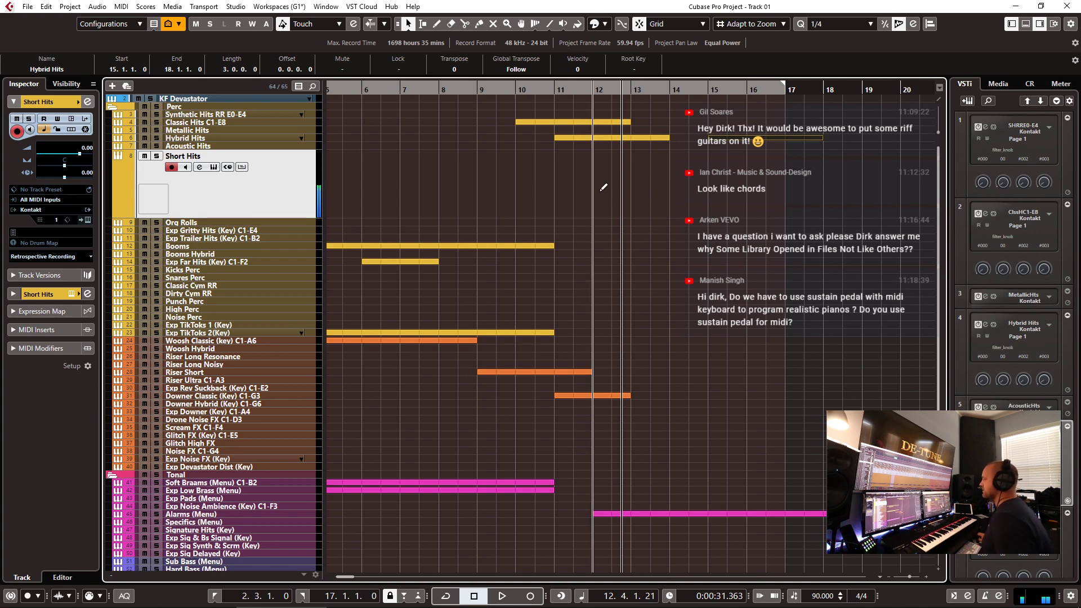
drag(603, 187, 637, 191)
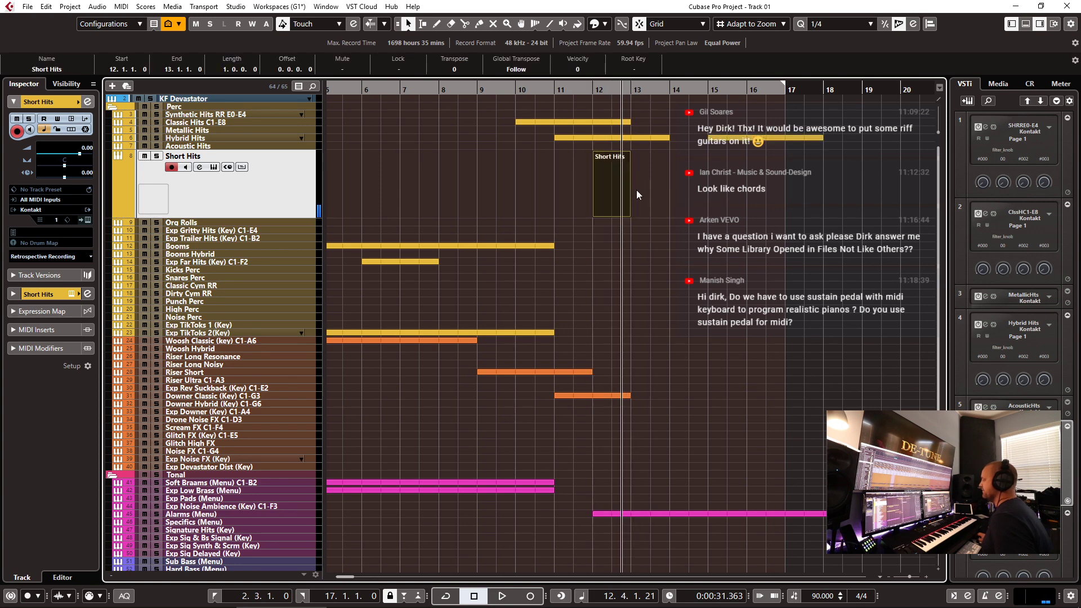
- Open the Short Hits part for note editing and draw a B1 note spanning the full bar from bar 12
double_click(600, 170)
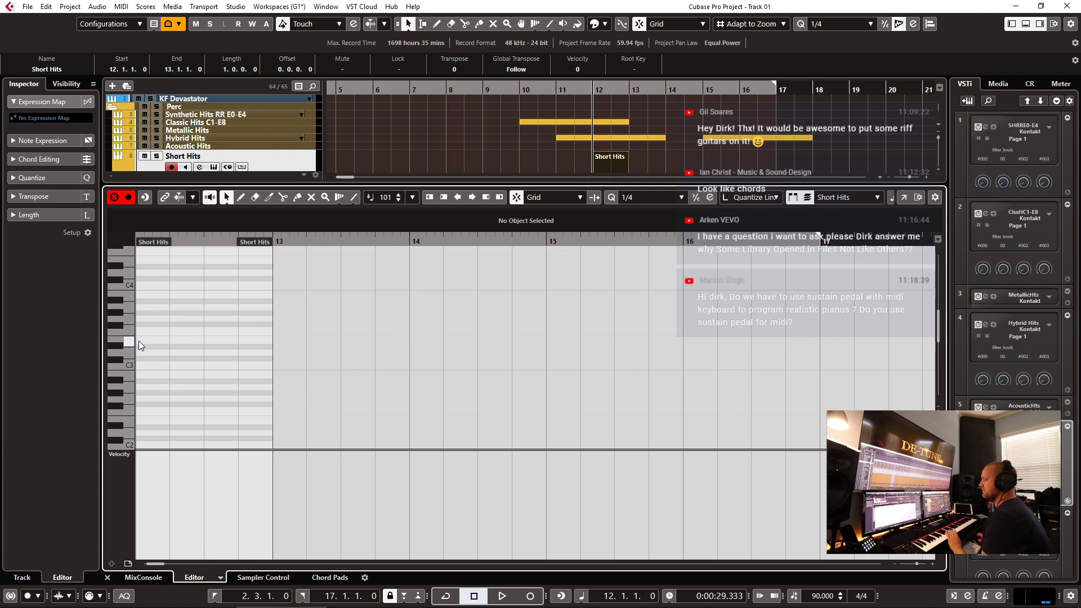
scroll(207, 347, down, 3)
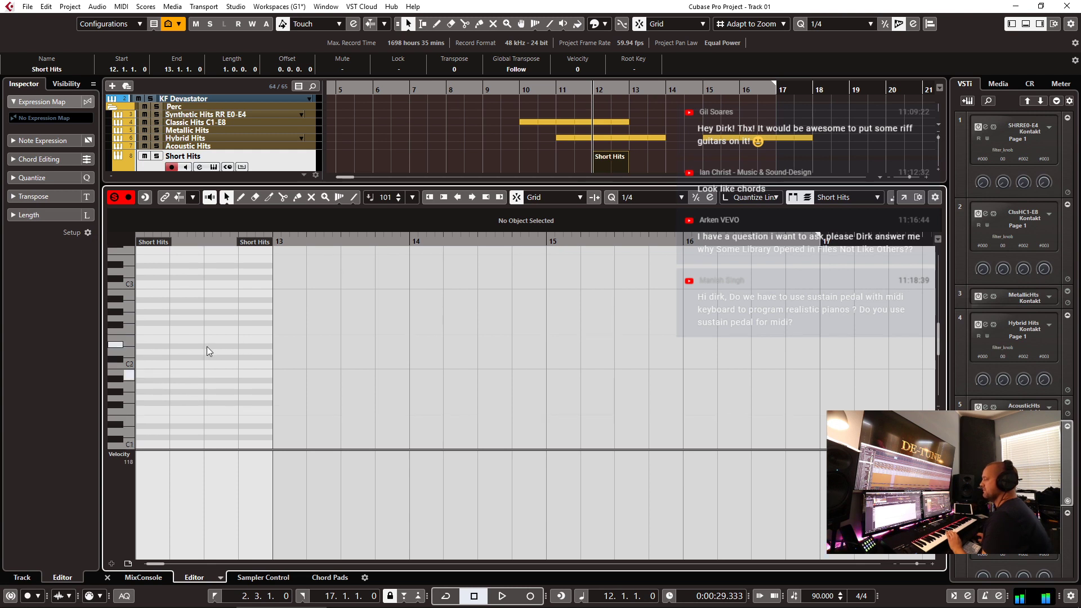
drag(141, 374, 240, 373)
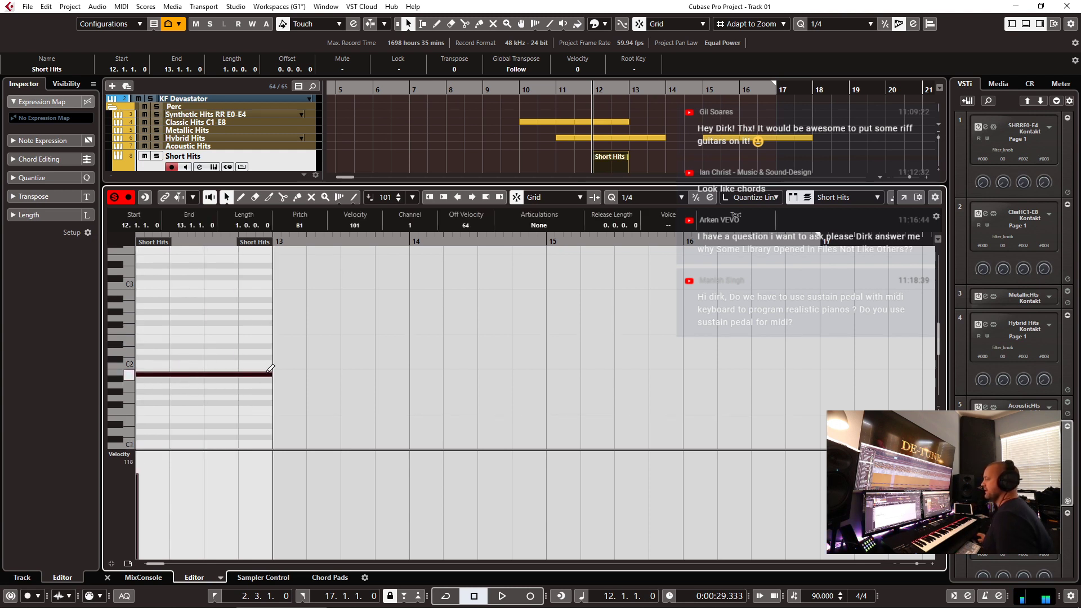
key(ctrl+e)
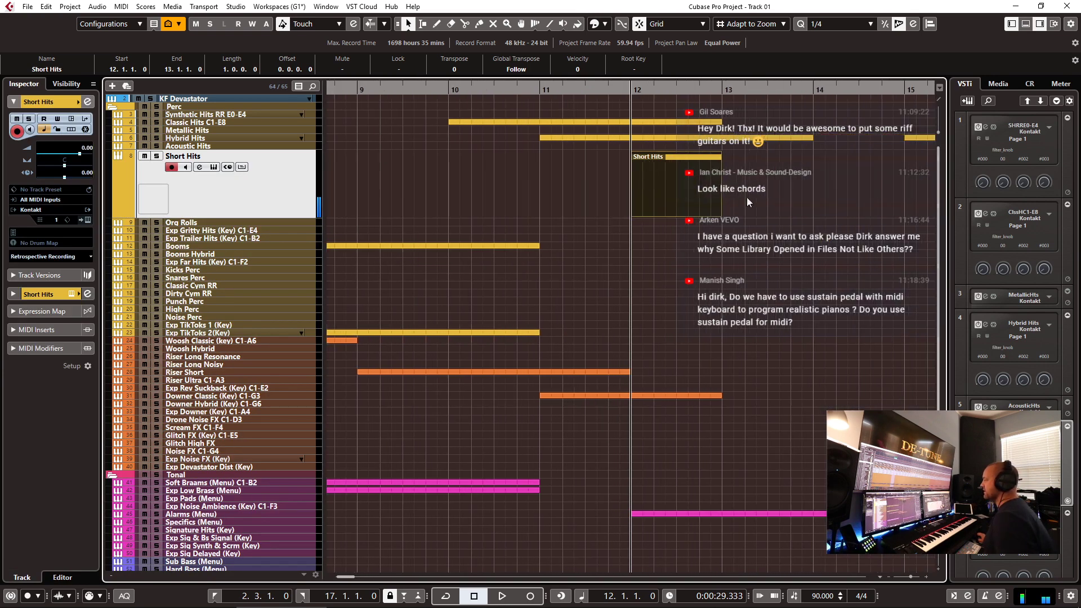
- Open the Hybrid Hits and Short Hits parts together for note editing and play them back from bar 11
click(665, 140)
key(ctrl+e)
scroll(526, 313, down, 2)
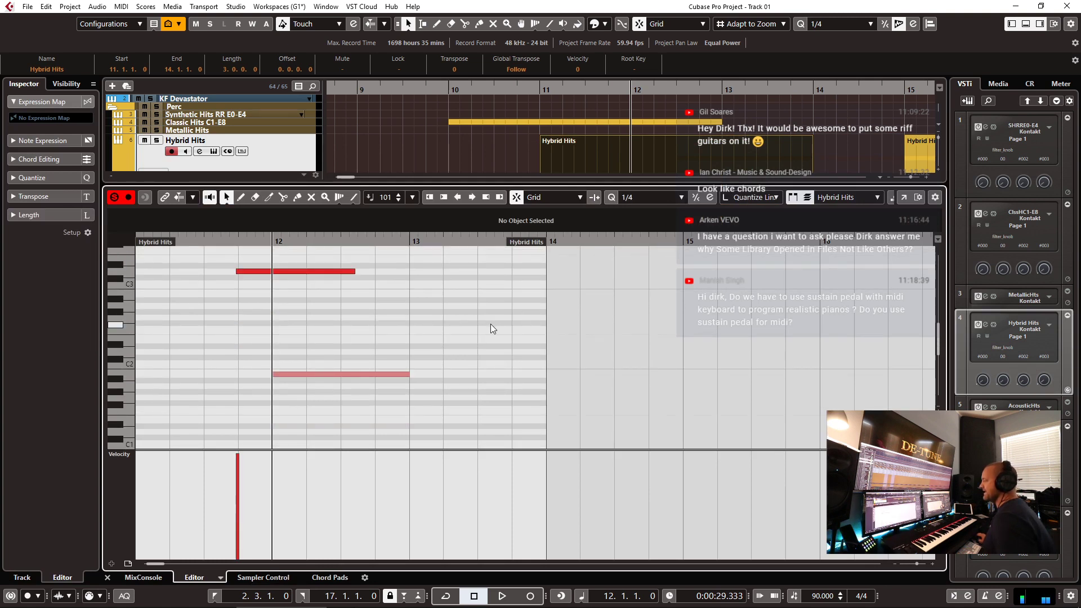
scroll(490, 328, left, 3)
click(291, 242)
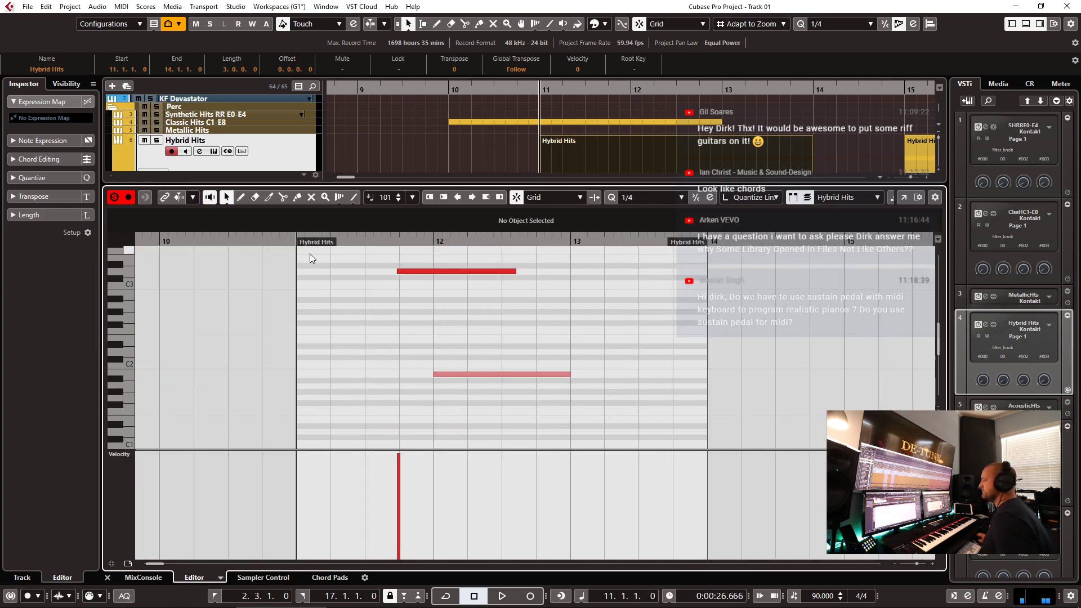
key(space)
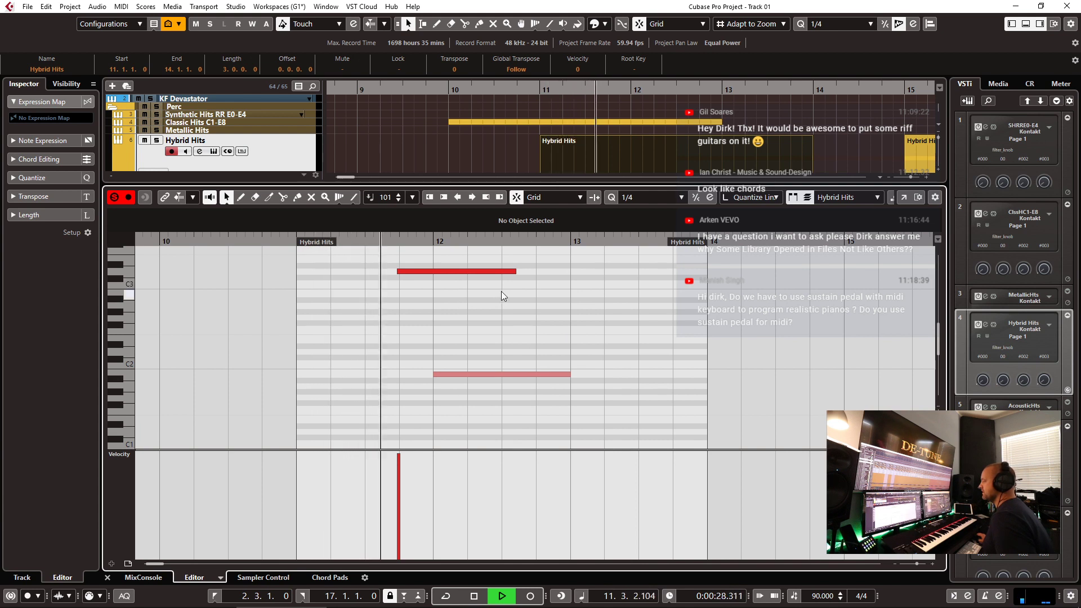
key(space)
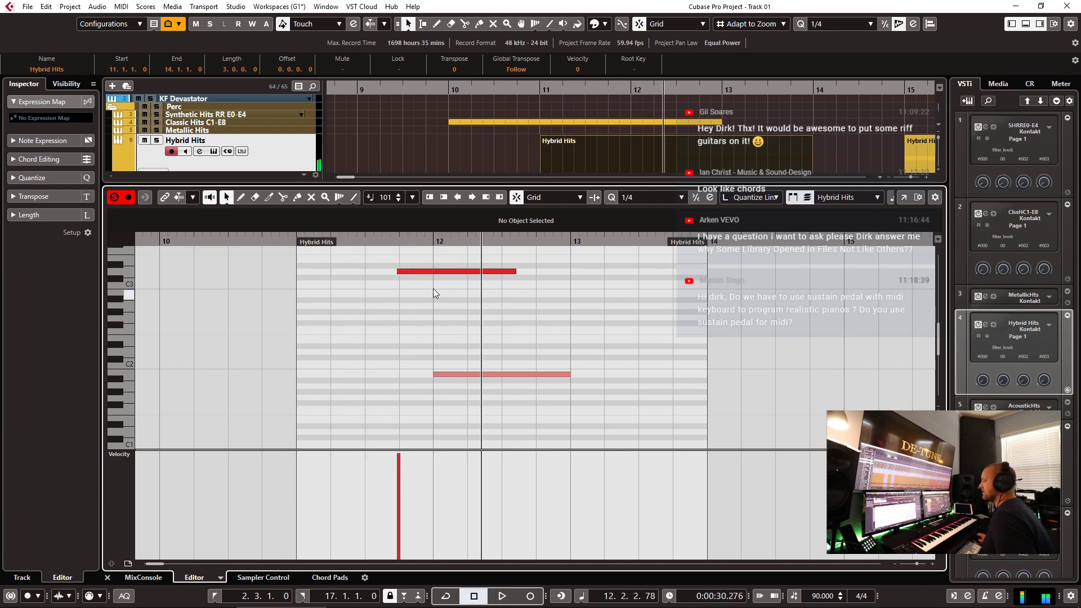
- Move the start of the Hybrid Hits D3 note slightly earlier to 11.3.4.77 and play back the transition into bar 12
scroll(445, 285, up, 3)
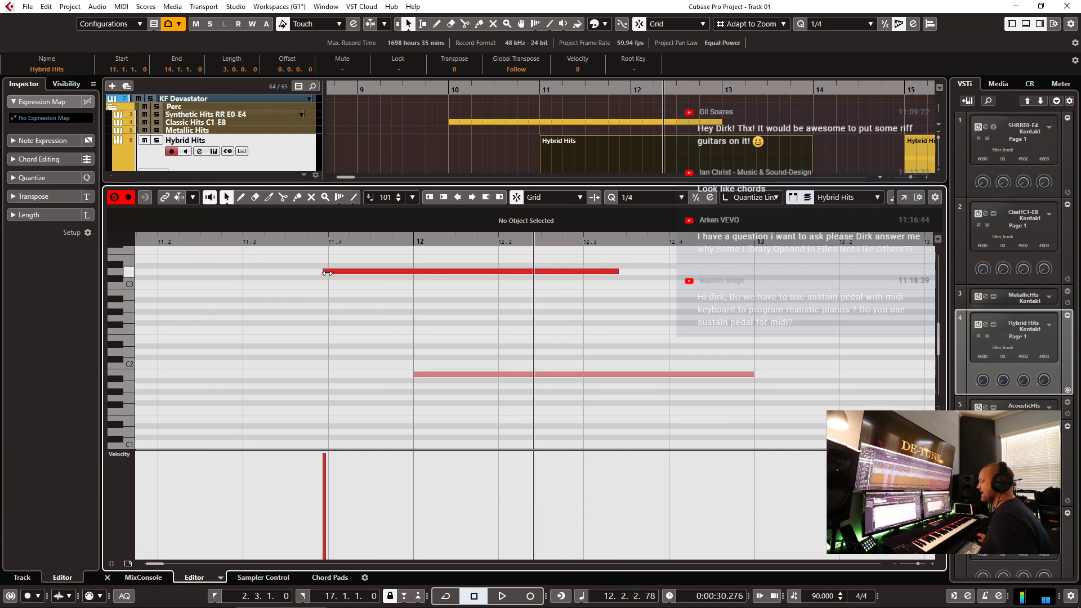
click(324, 272)
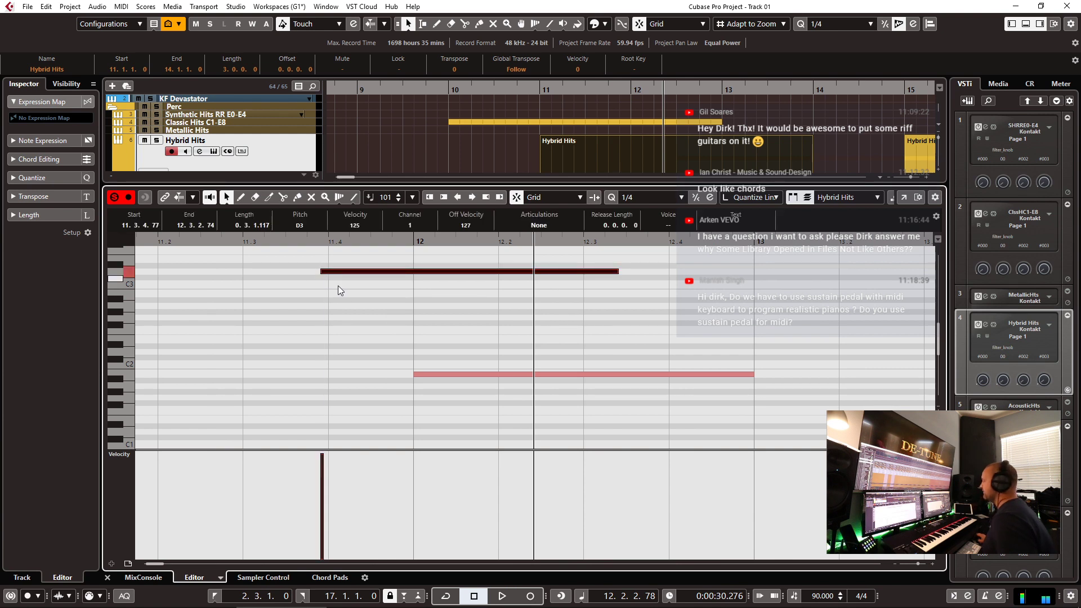
scroll(361, 293, down, 2)
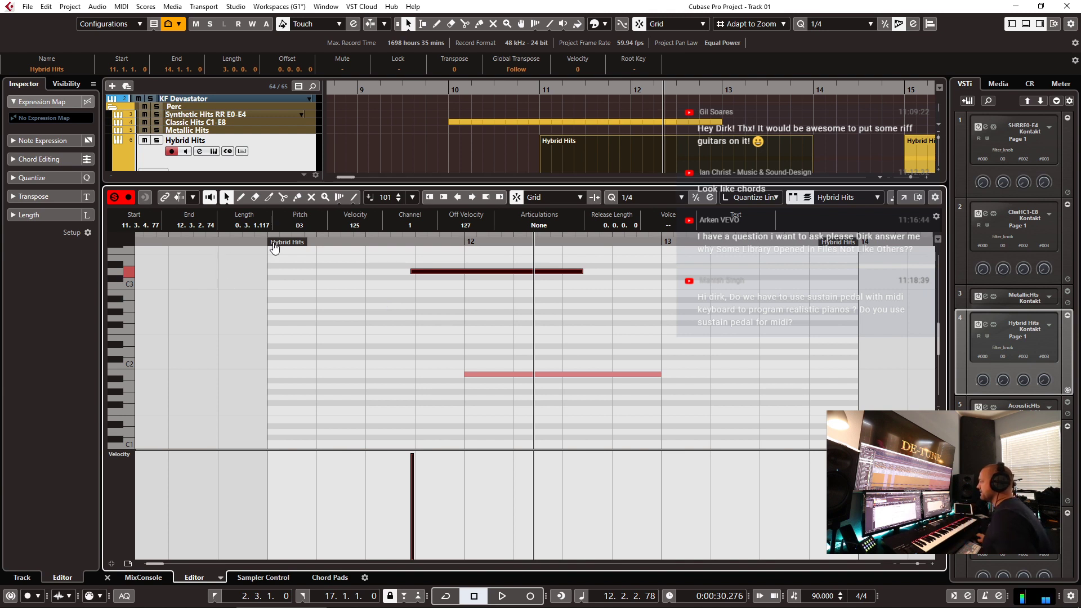
key(space)
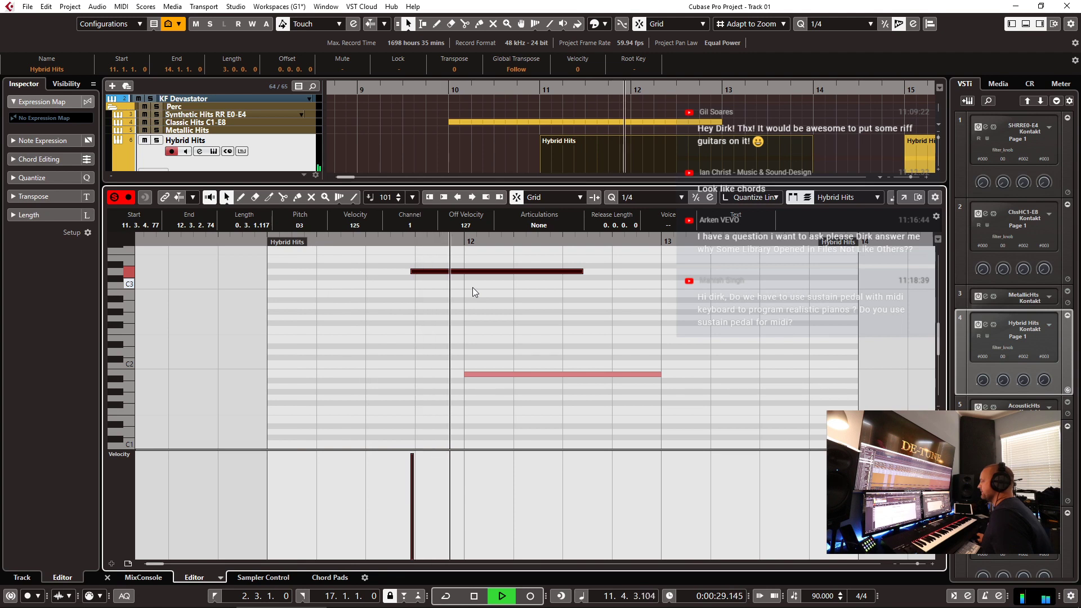
key(space)
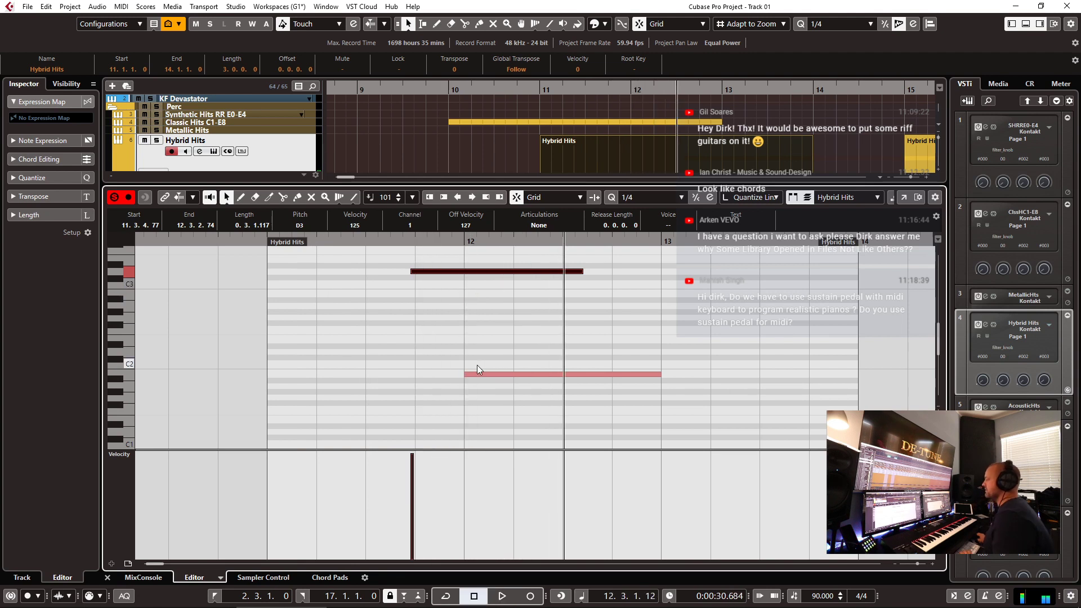
- Extend the start of the Short Hits part back to bar 11 and play back both hits from there
click(475, 374)
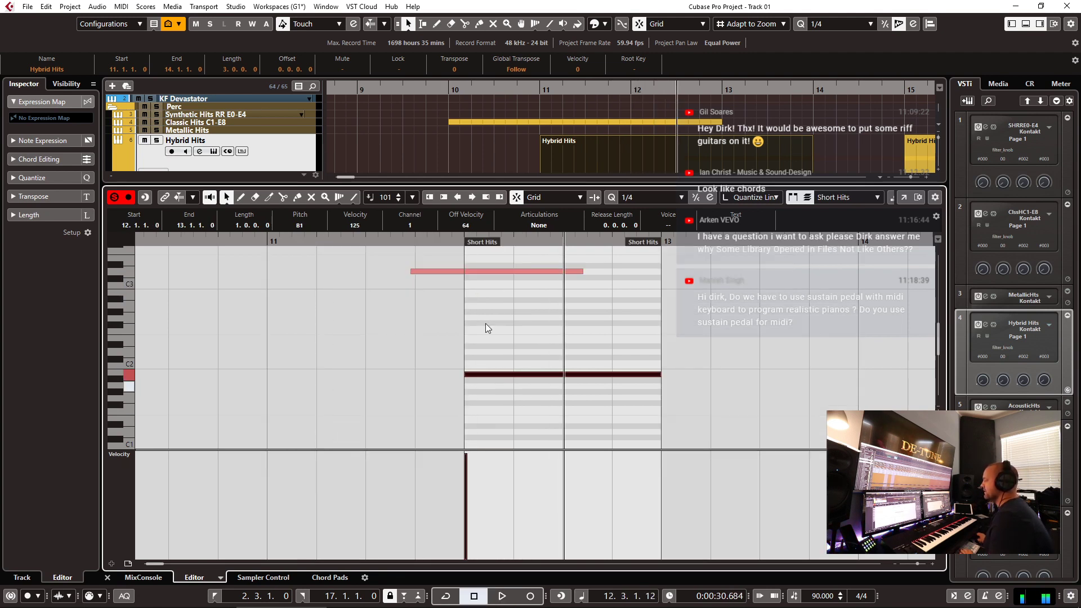
click(400, 309)
drag(495, 246, 274, 251)
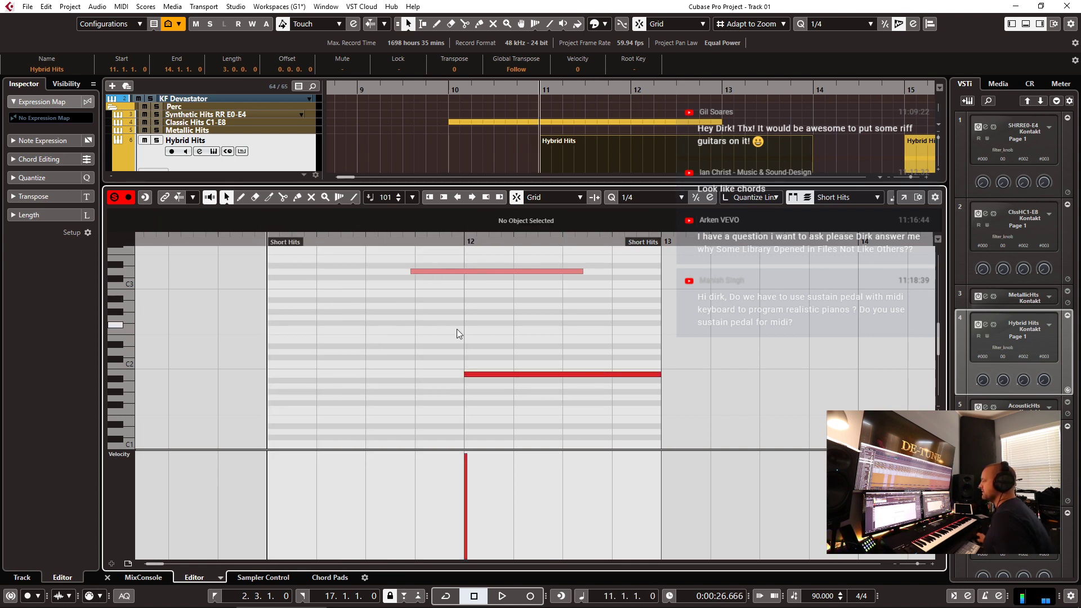
key(space)
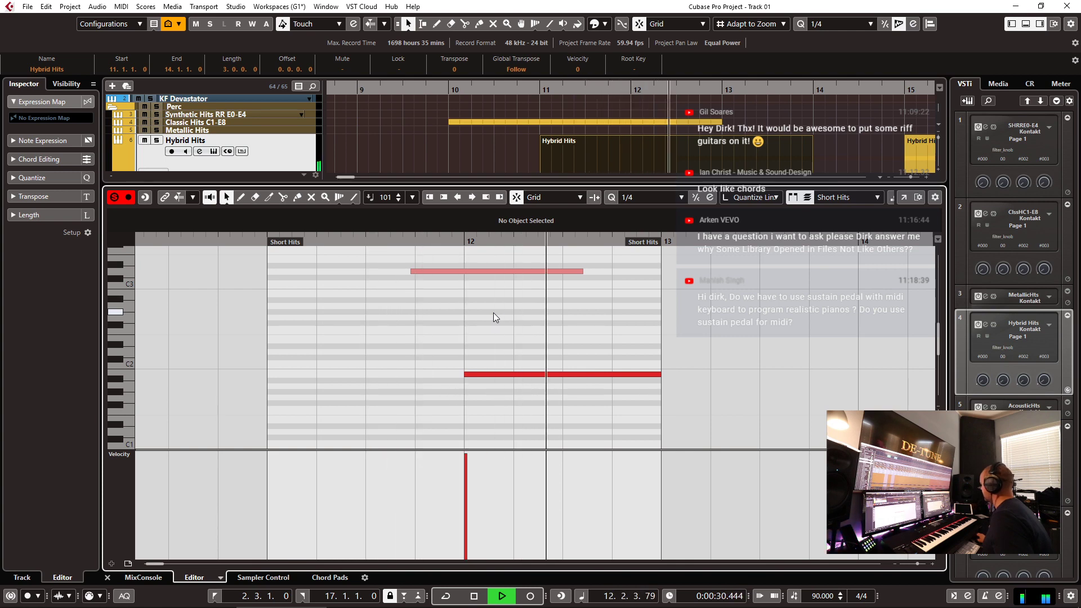
key(space)
key(ctrl+alt+e)
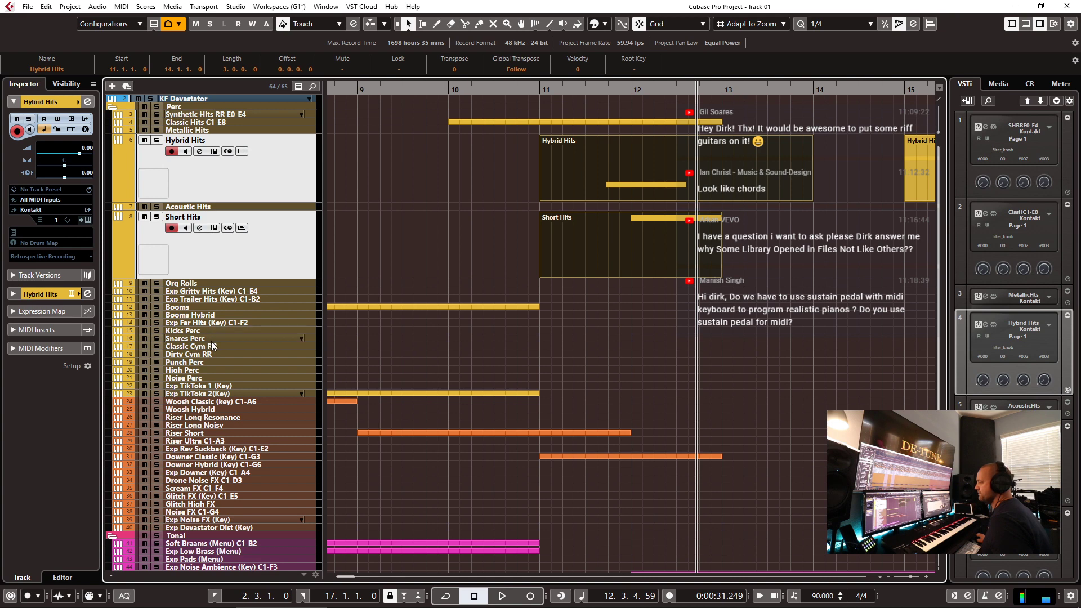
- Audition the Booms Hybrid and Booms tracks, and draw an empty part on Booms from bar 12 to bar 13
click(200, 316)
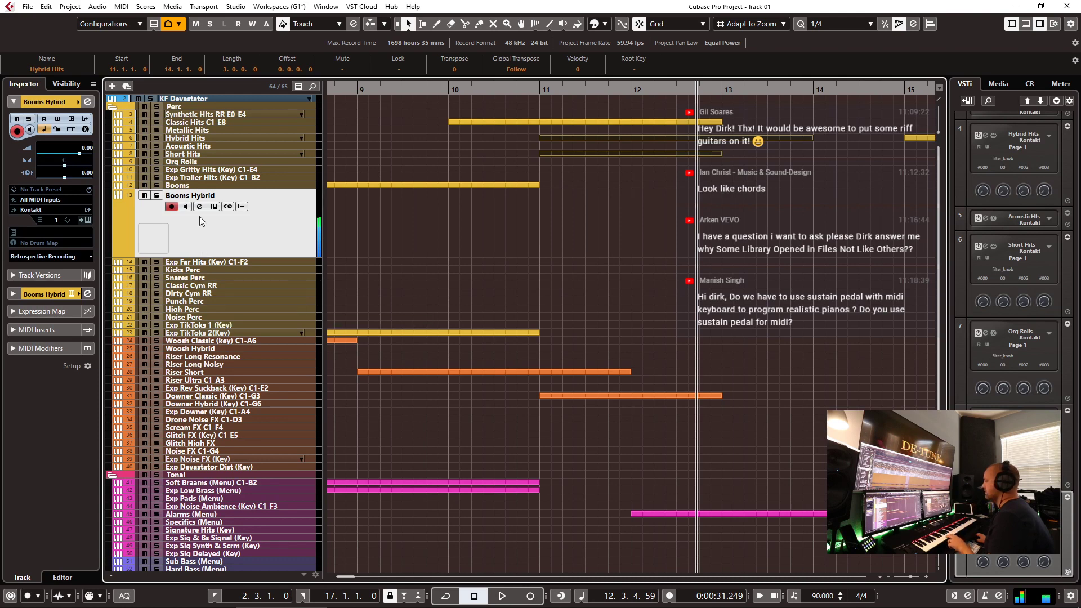
click(196, 187)
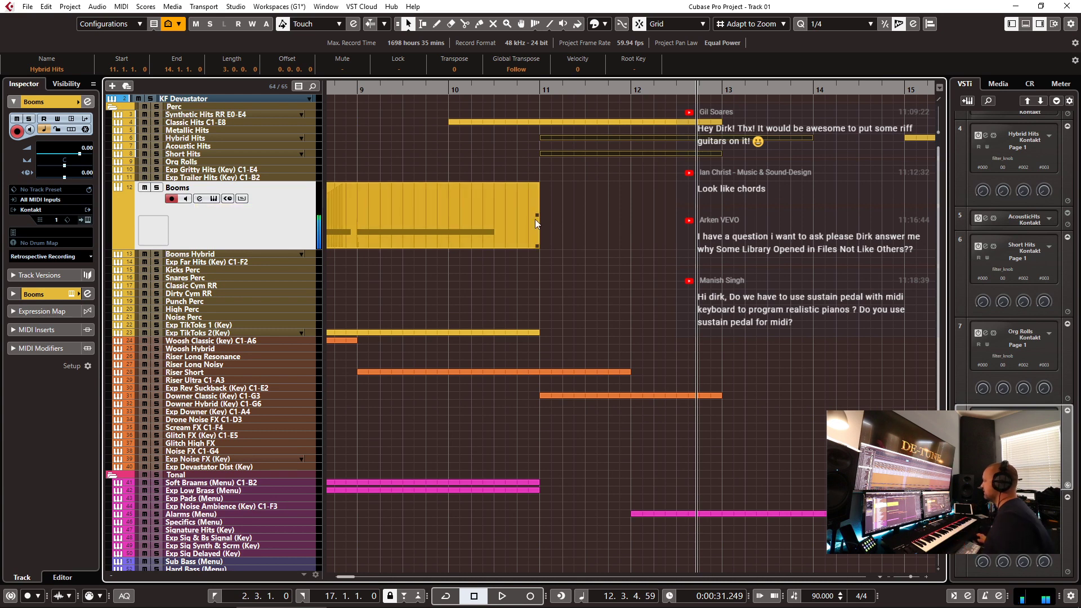
drag(633, 216, 716, 216)
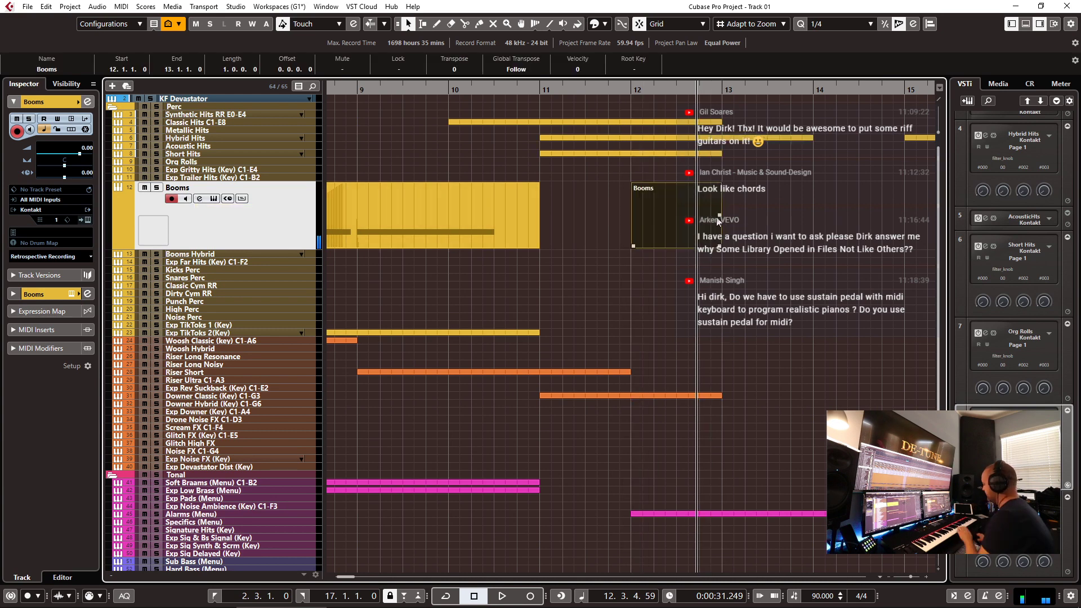
- Add an A2 note at bar 12 in the new Booms part and shorten it to a length of 0.0.1.82
double_click(670, 210)
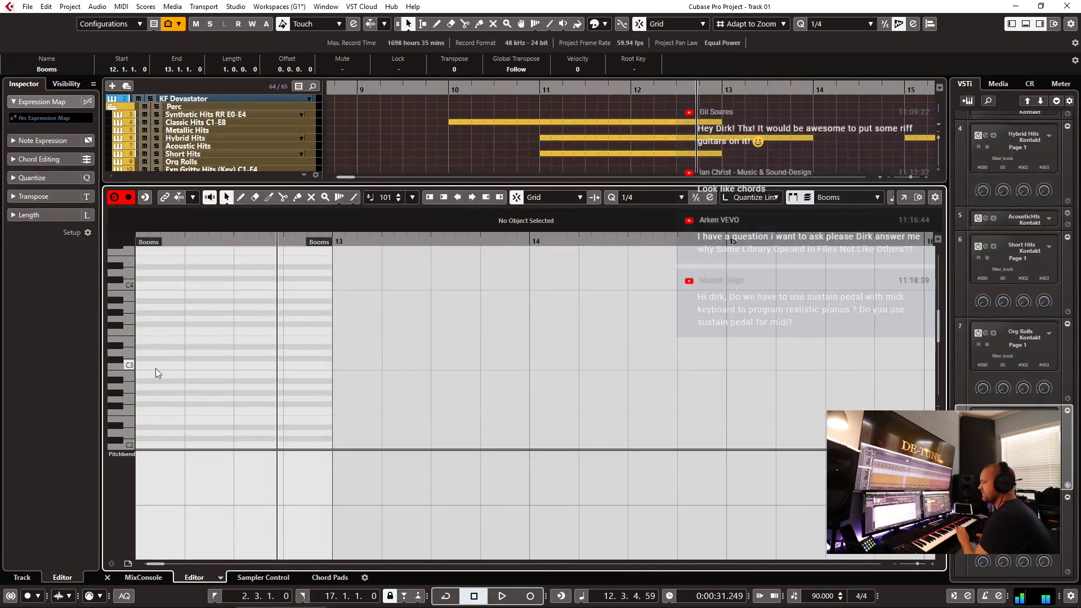
click(143, 387)
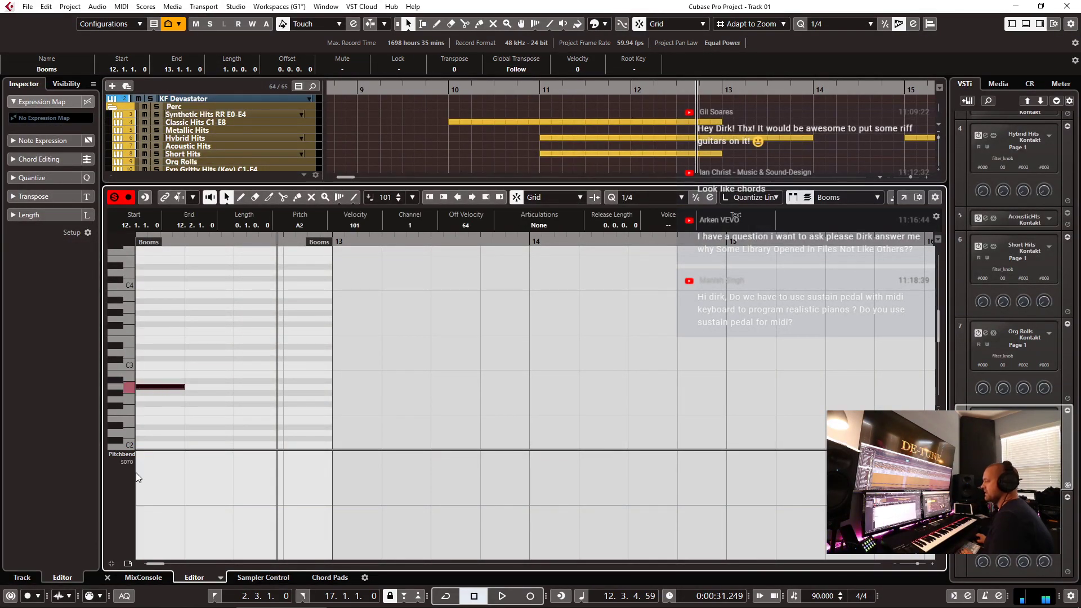
drag(183, 387, 153, 386)
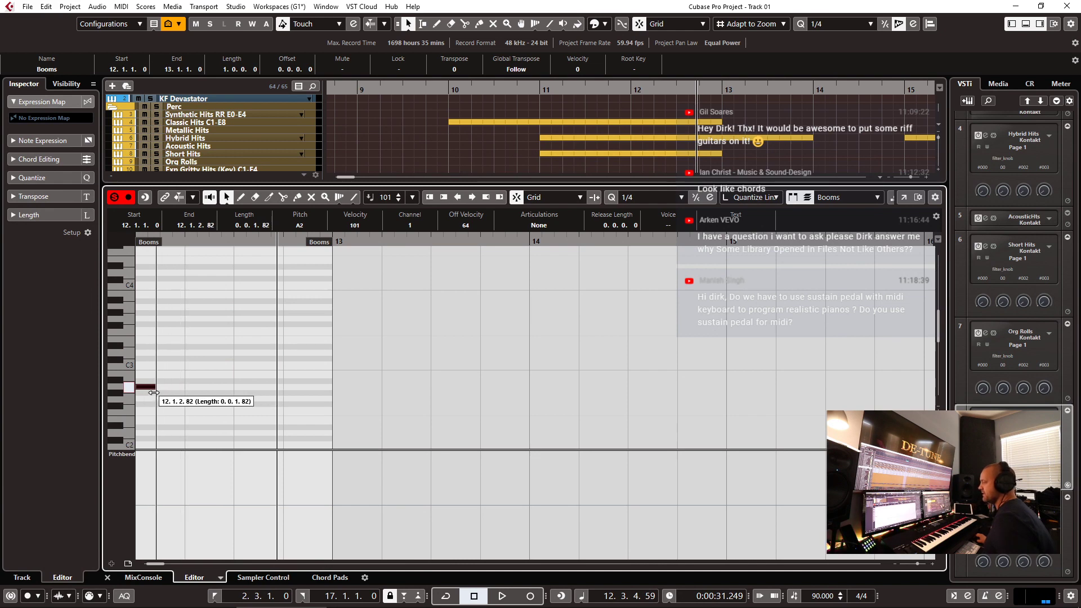
key(ctrl+e)
- Open the Classic Hits part together with the other hit parts and play them back from bar 11
double_click(627, 113)
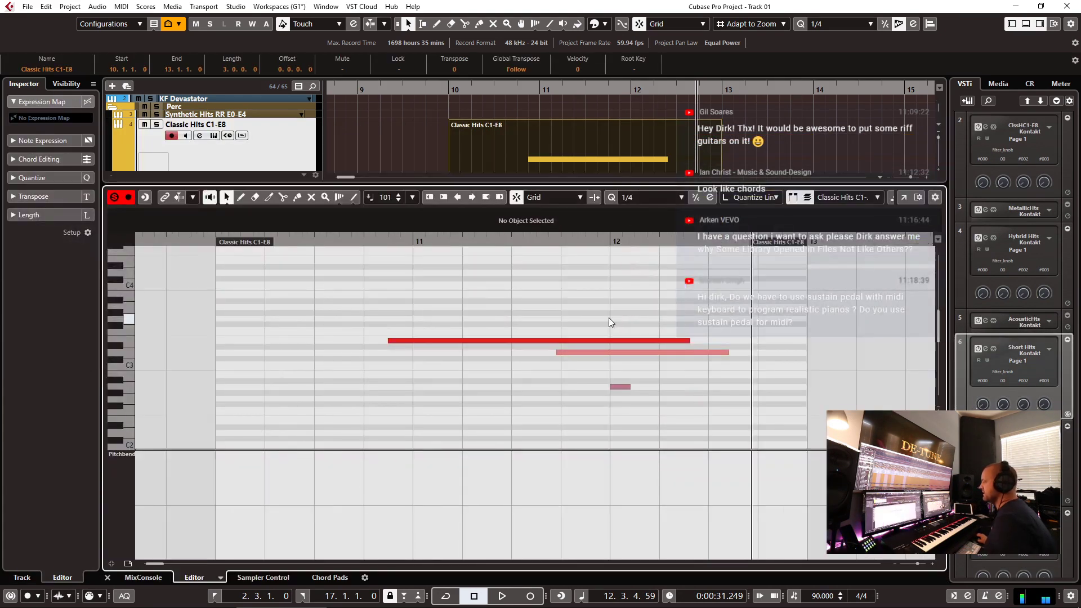
click(364, 242)
key(space)
scroll(541, 315, down, 2)
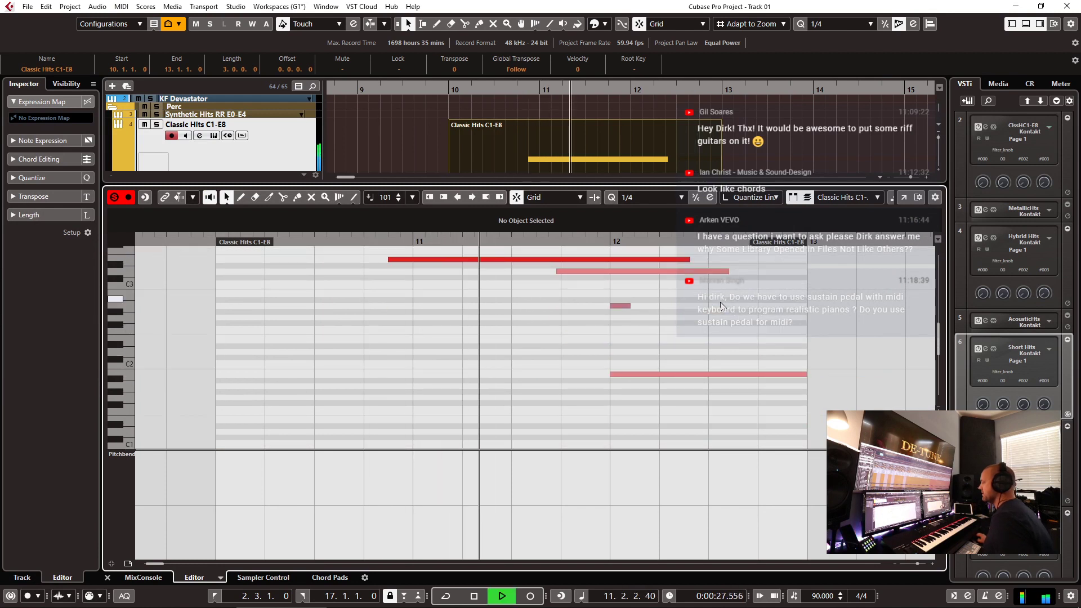
scroll(721, 305, up, 1)
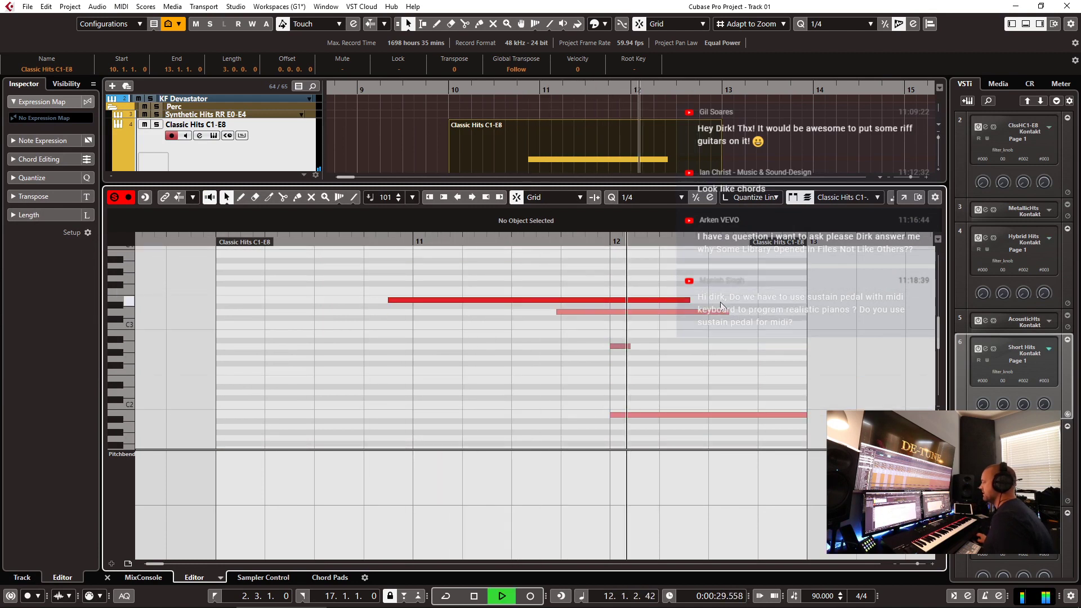
key(space)
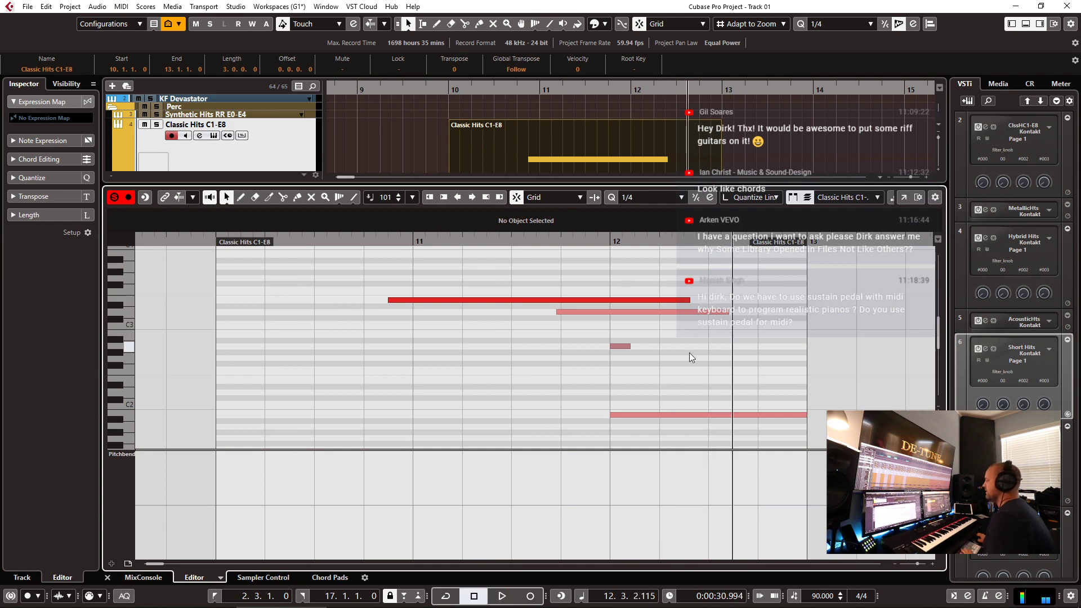
- Shorten the Booms A2 note at bar 12 to a length of 0.0.1.16
click(639, 416)
click(622, 346)
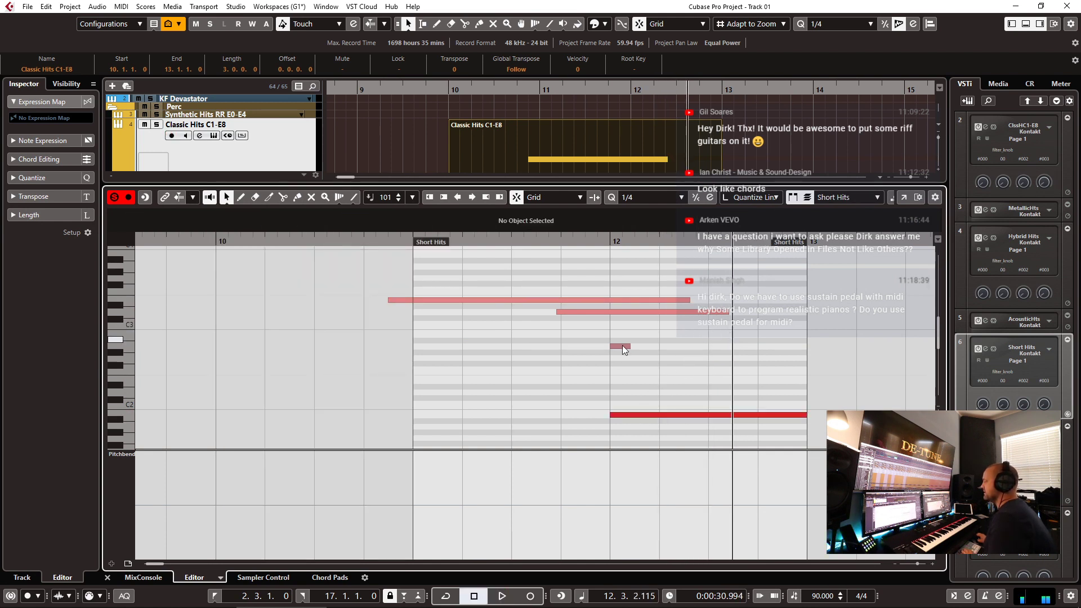
drag(631, 348, 625, 347)
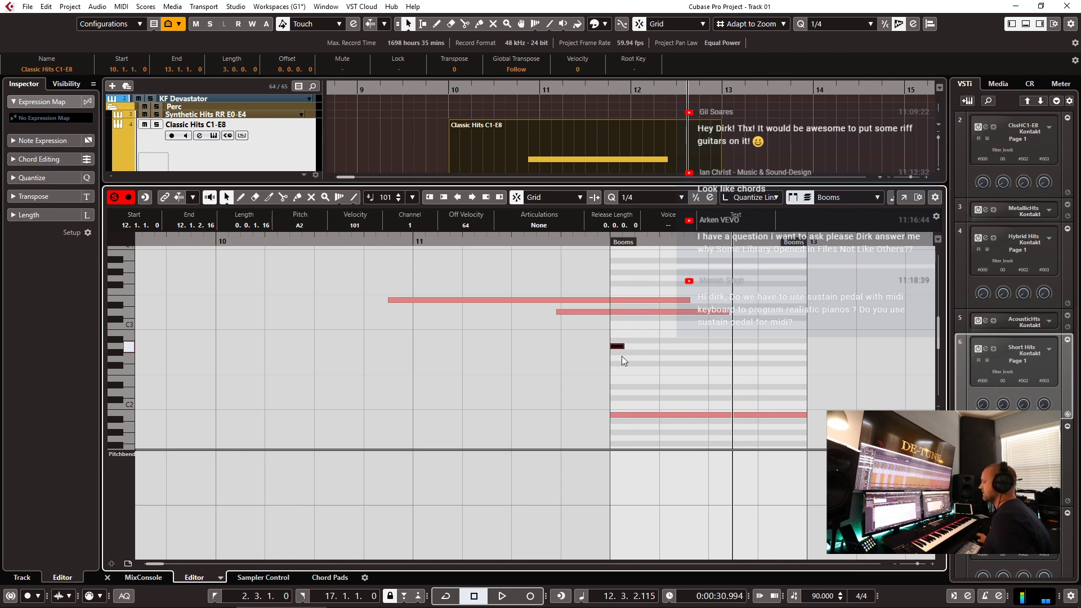
- Set the Booms part's CC1 modulation from bar 12 to about a quarter of its range, auditioning the A2 note
click(242, 435)
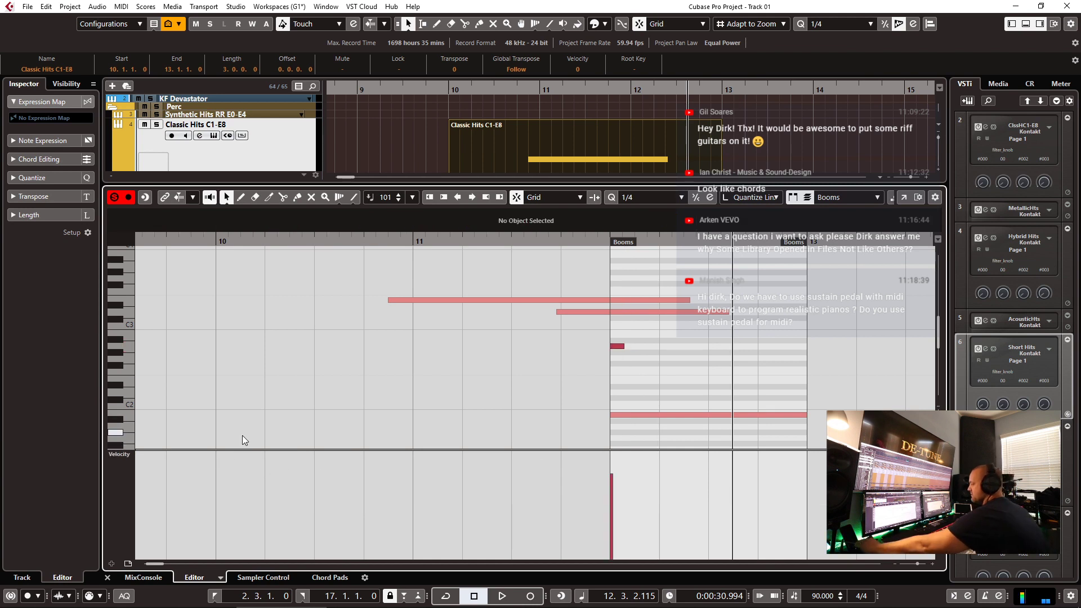
click(624, 511)
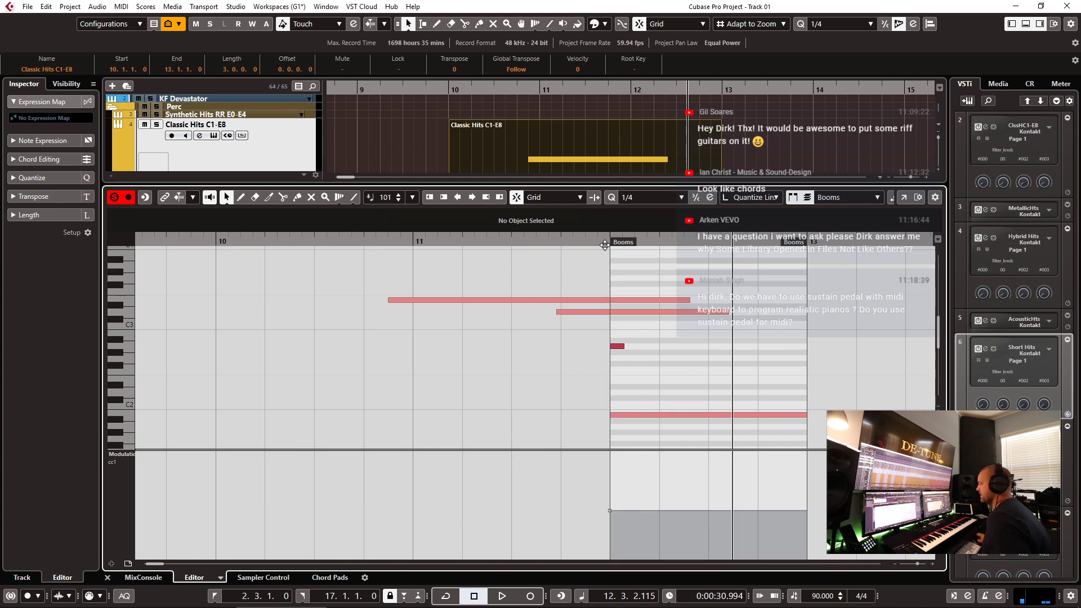
drag(646, 329, 601, 354)
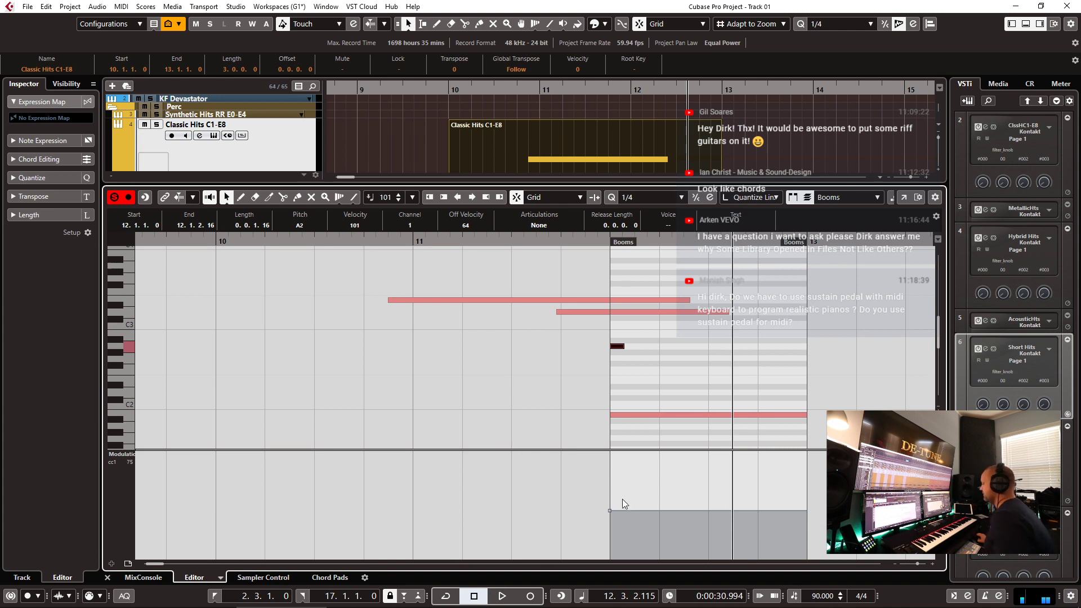
click(628, 533)
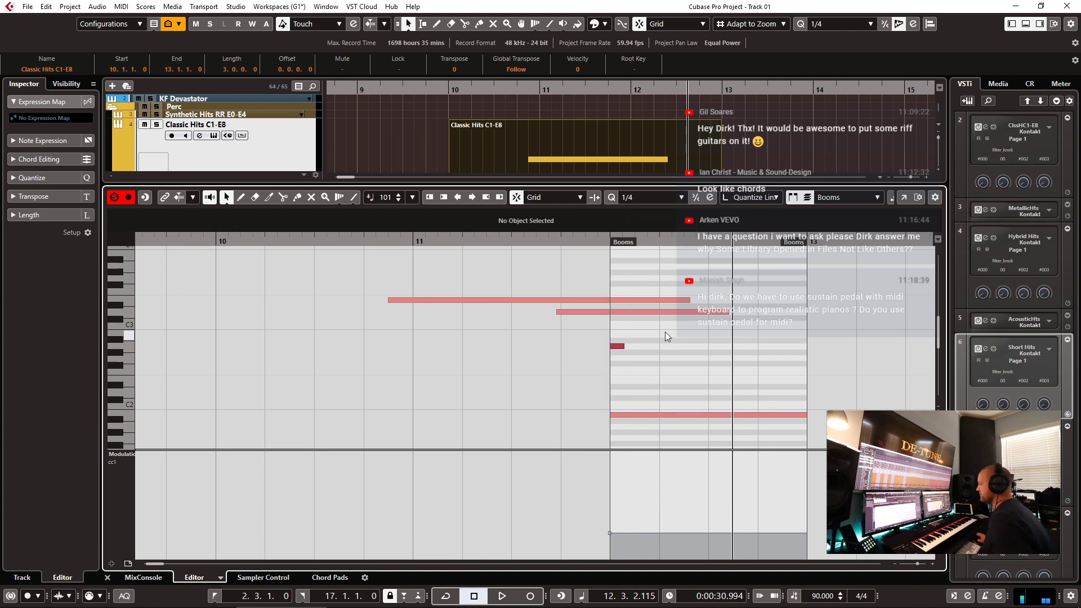
drag(669, 246, 672, 258)
drag(661, 336, 606, 376)
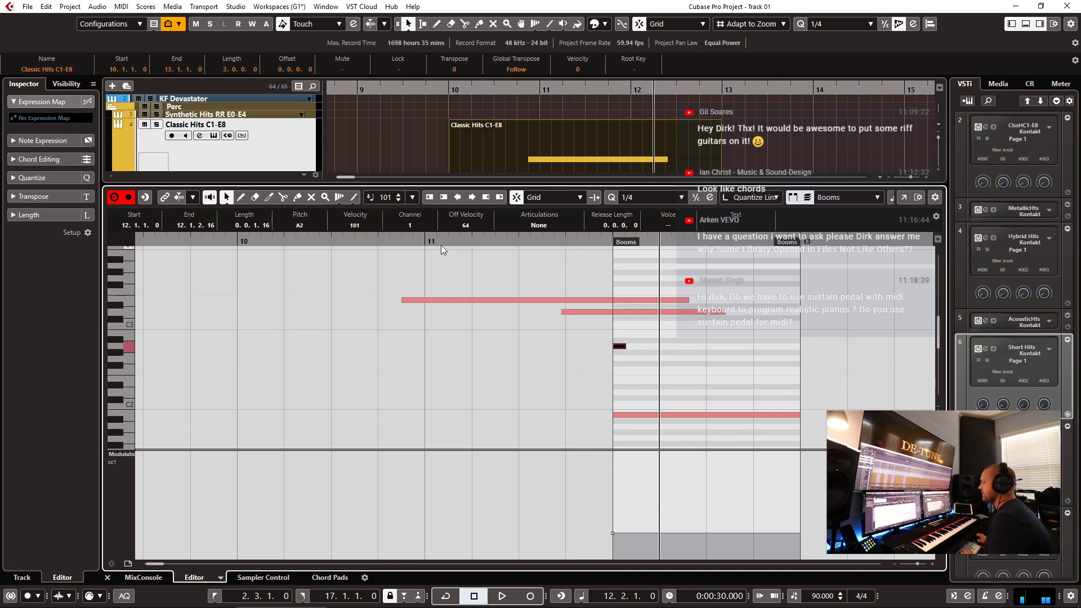
- Open the Hybrid Hits, Short Hits and Booms parts together, play them through bar 12, and return to the arrangement
key(ctrl+e)
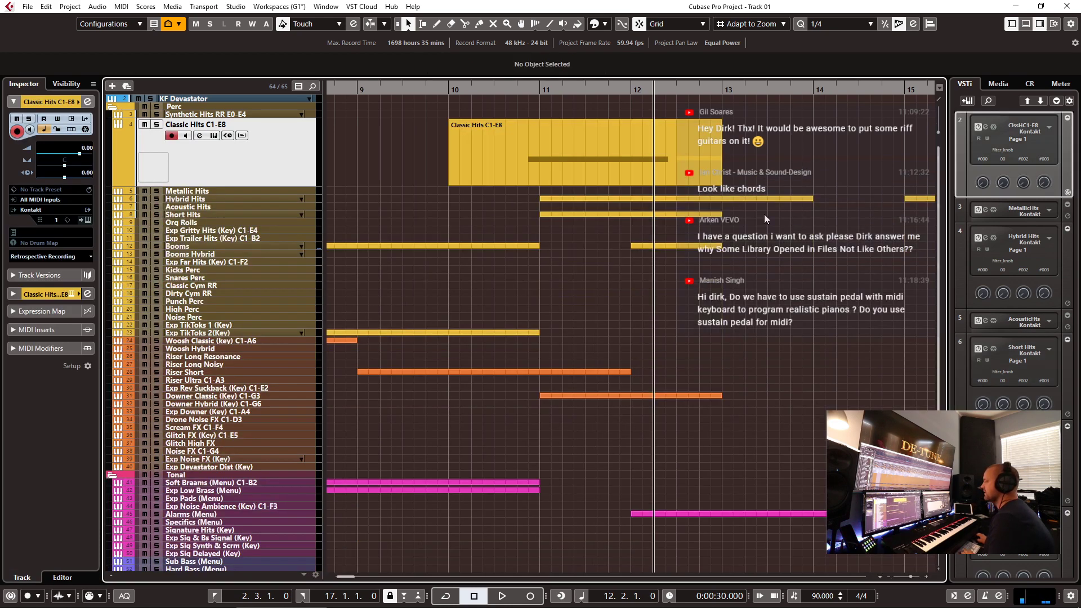
double_click(652, 197)
key(space)
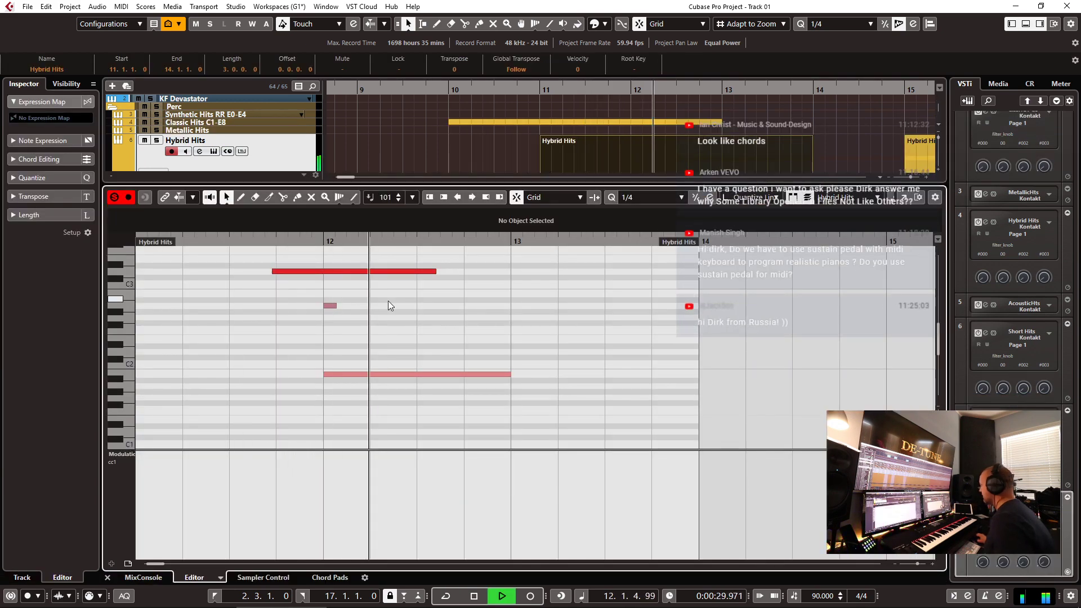
key(ctrl+e)
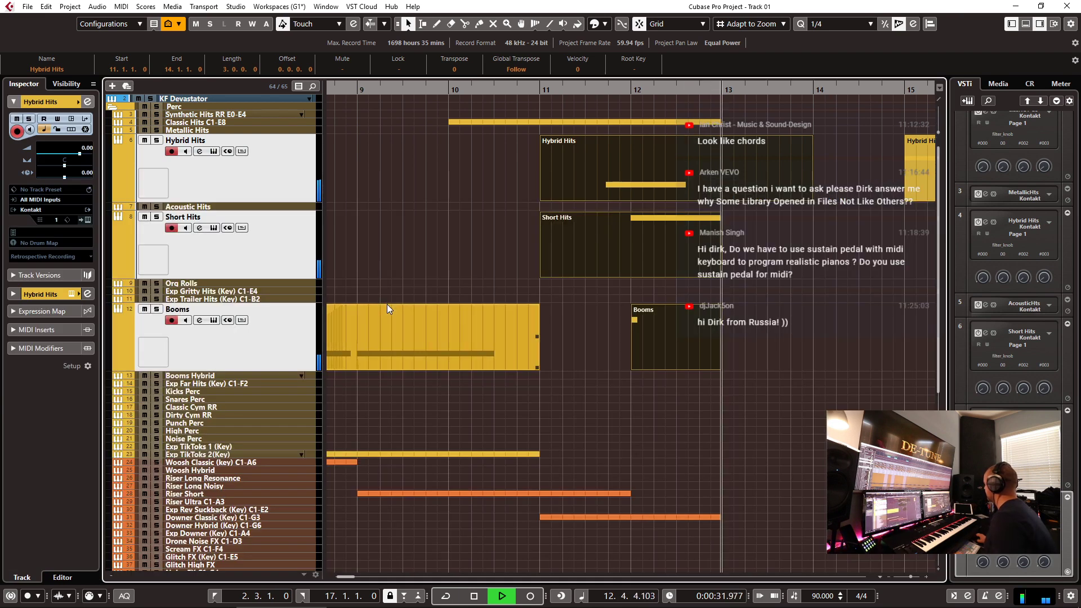
key(space)
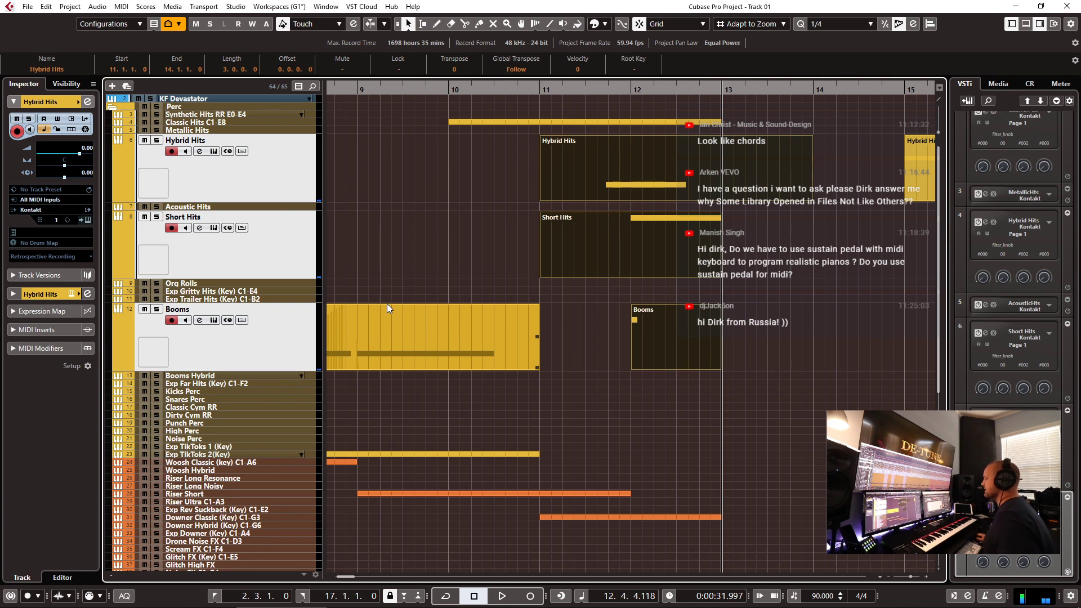
- Play back the arrangement from bar 10 to hear the layered hits in context
click(388, 307)
click(448, 89)
key(space)
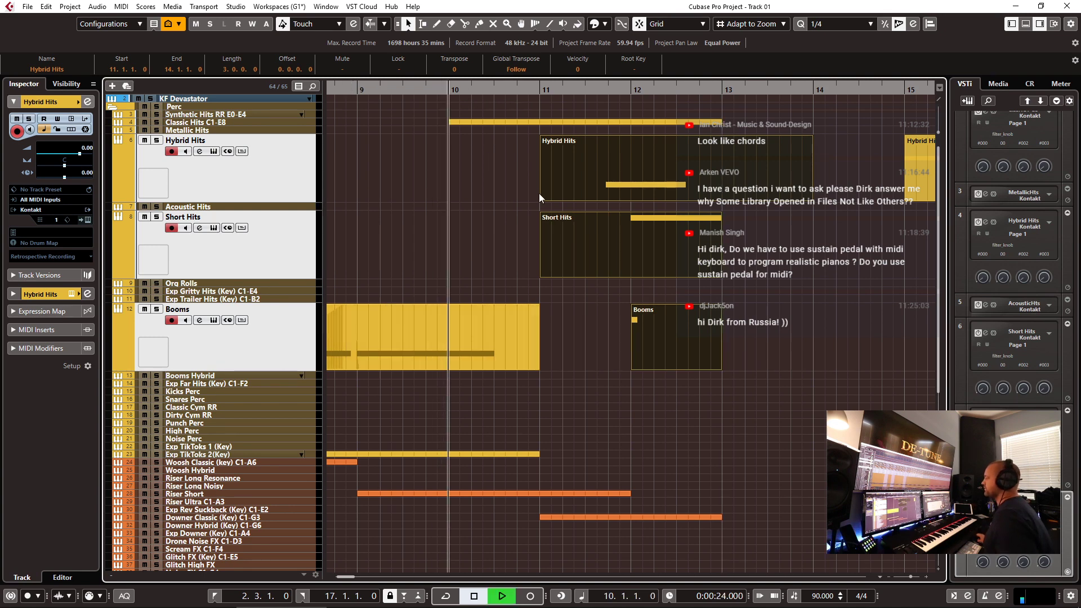
- Listen to the layered hits from bar 11 to about bar 13 and stop playback
key(g)
key(g)
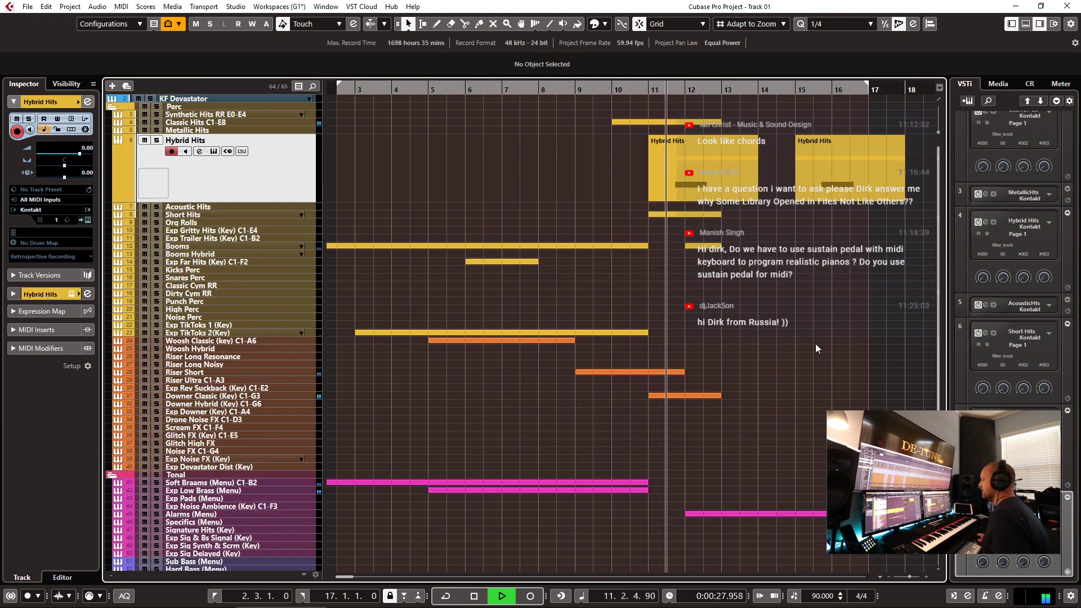
key(Down)
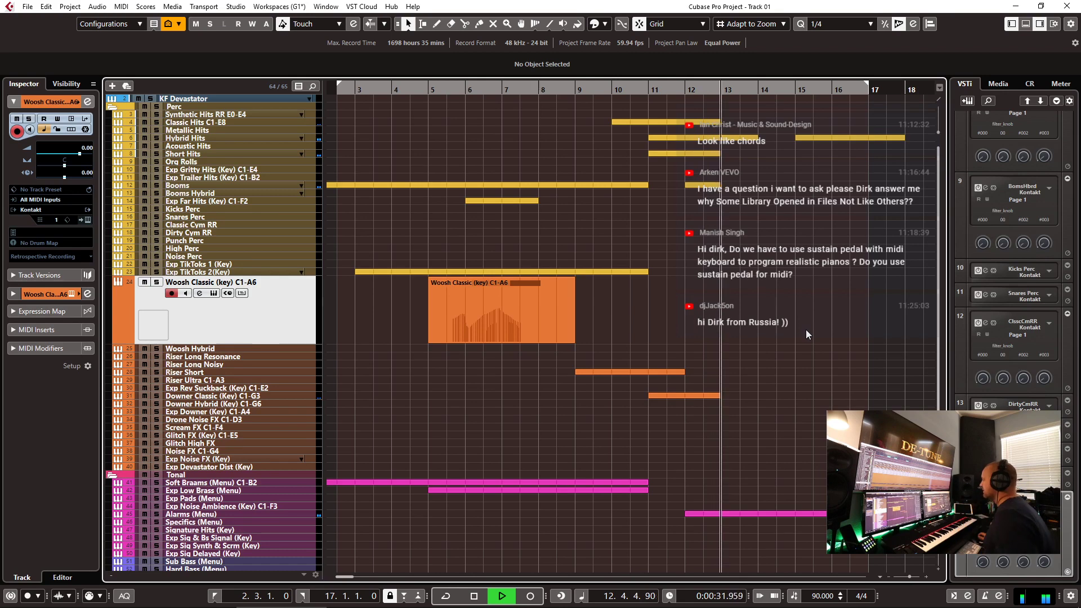
key(space)
- Record an Exp Noise Ambience take from bar 11 to about bar 20, holding repeated B1 notes from bar 12 with swelling CC1 modulation
scroll(740, 314, down, 3)
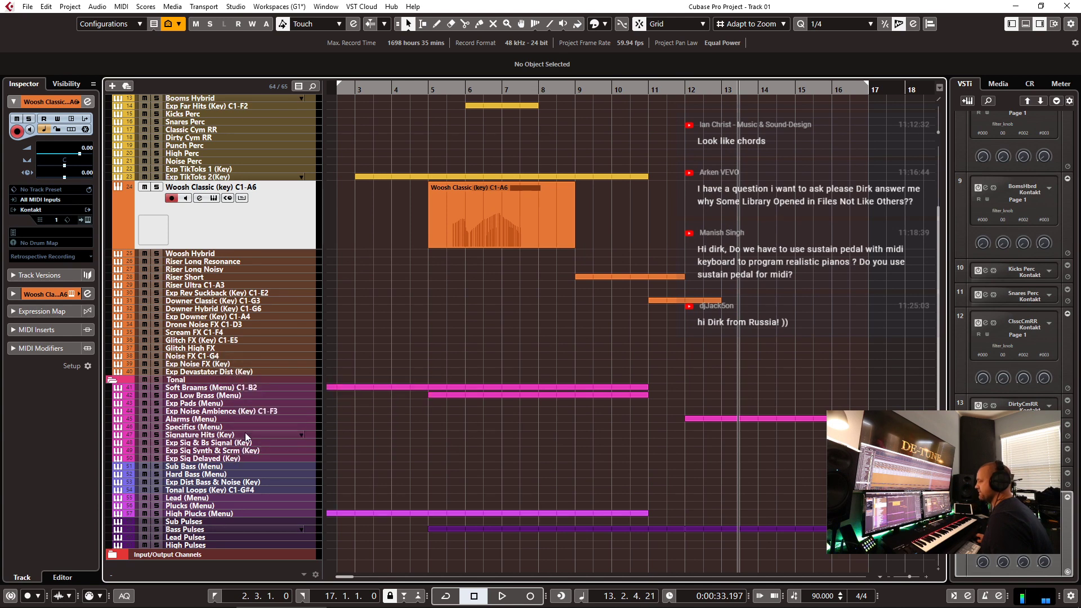
click(239, 412)
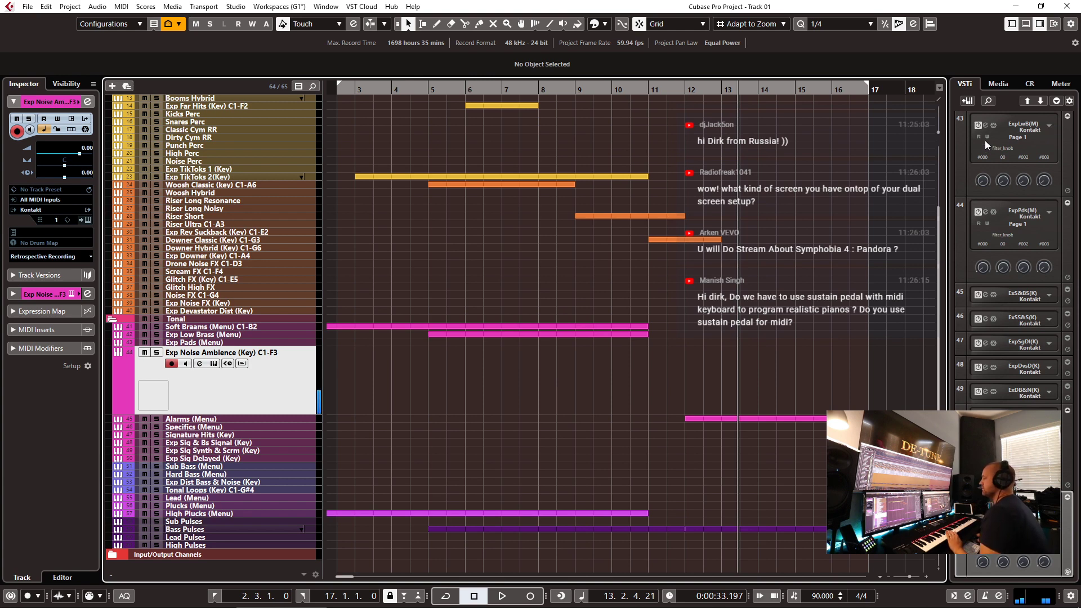
click(654, 90)
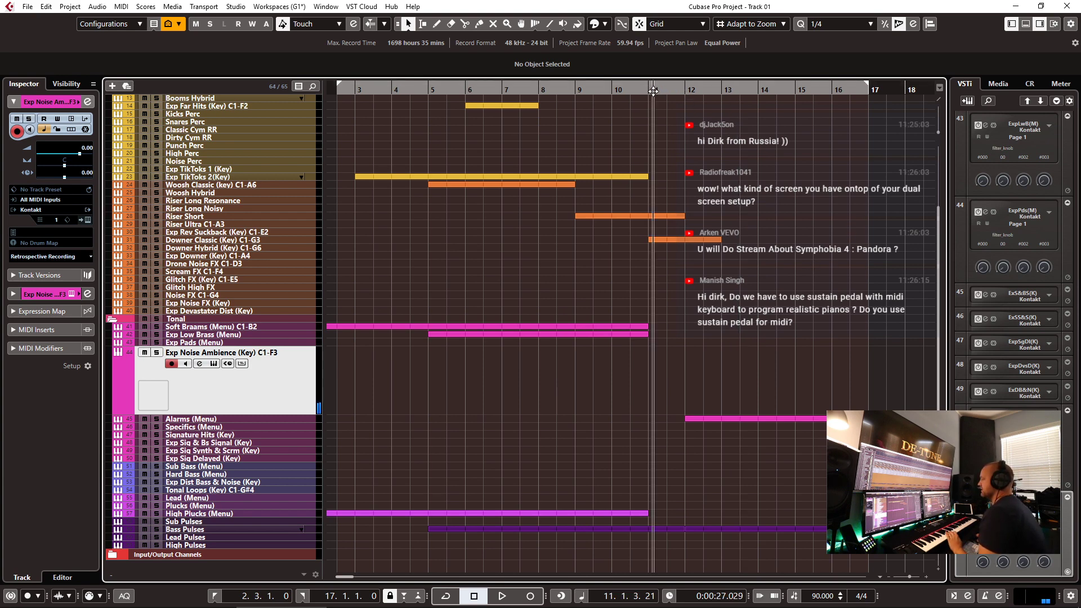
key(KP_Multiply)
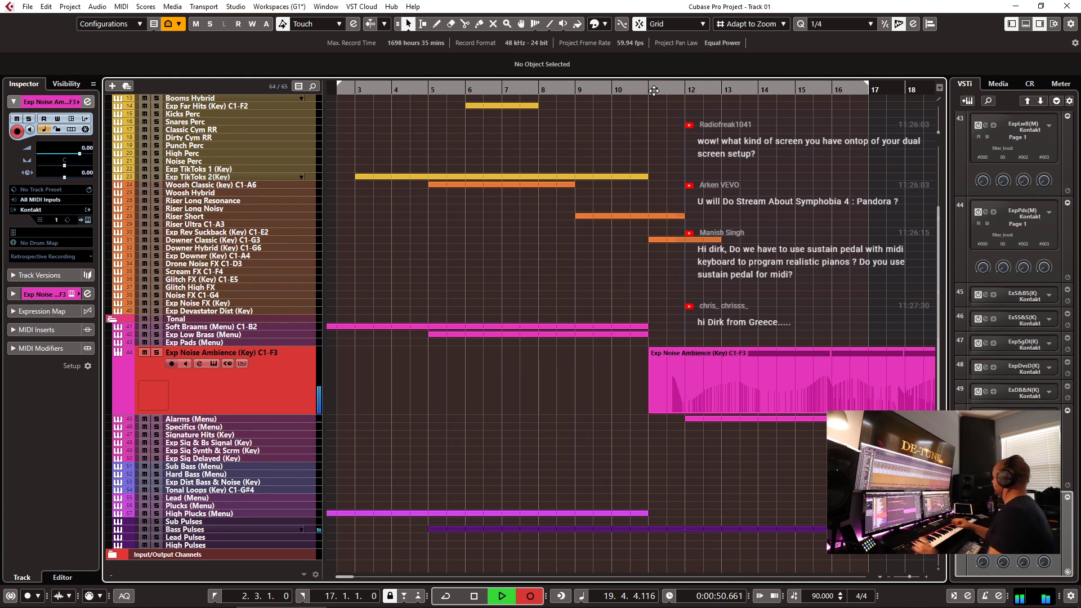
key(space)
key(g)
key(g)
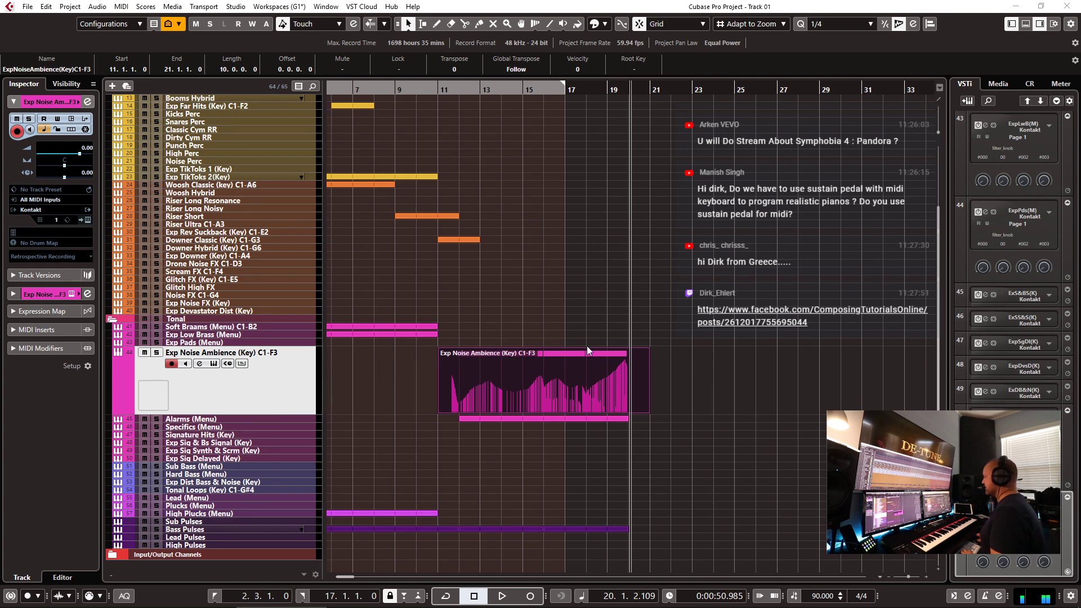
- Open the Exp Noise Ambience part and shorten the first B1 note so it ends at 15.4.4.58
double_click(596, 364)
scroll(502, 327, right, 3)
scroll(549, 316, down, 1)
scroll(574, 312, left, 8)
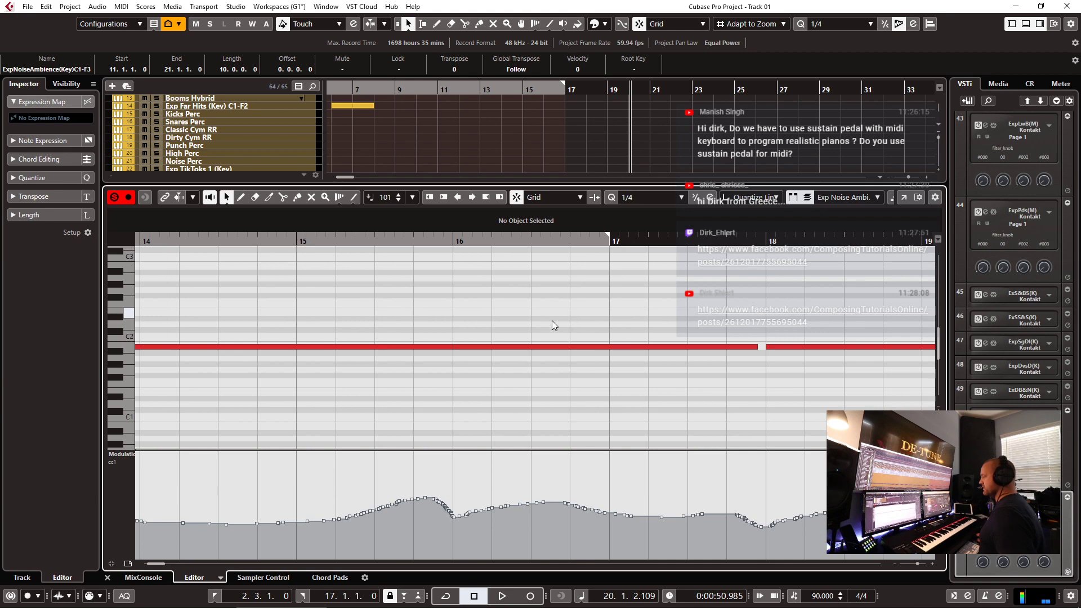
click(450, 349)
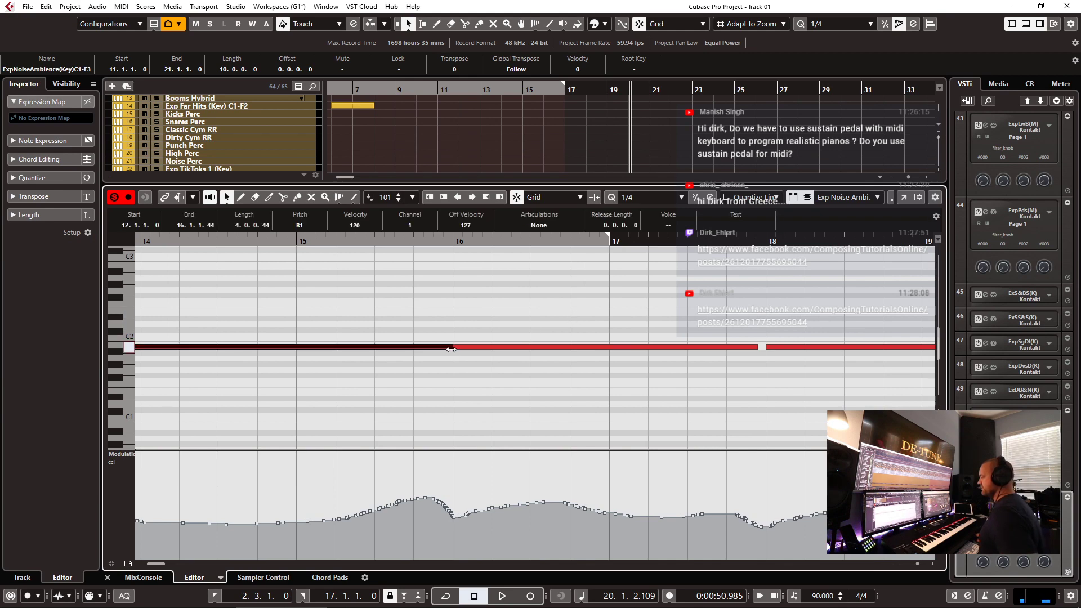
scroll(613, 320, down, 2)
scroll(613, 319, left, 3)
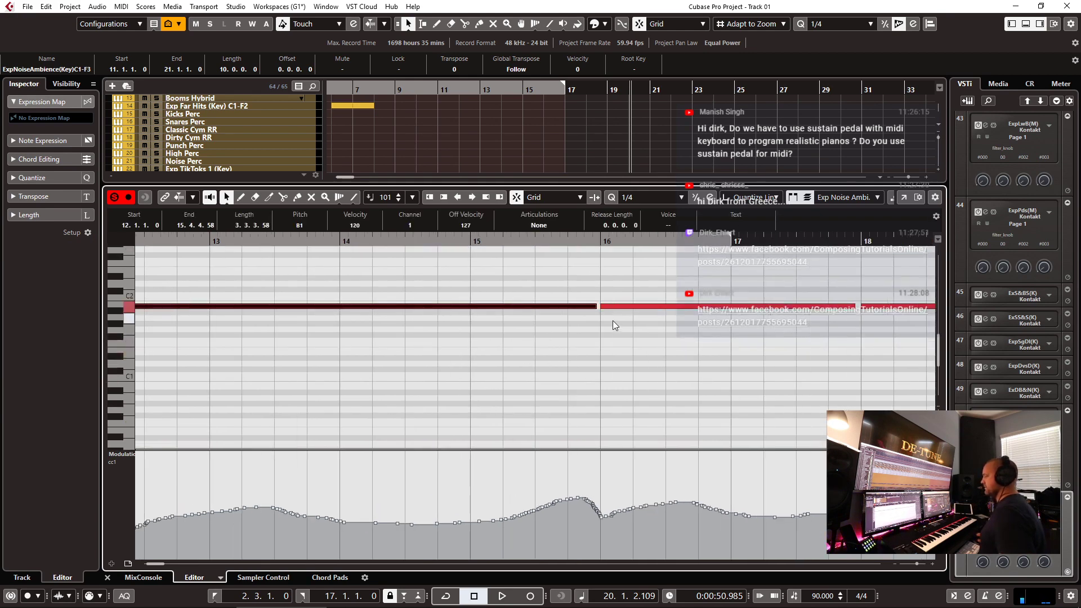
- Split the first B1 note at bar 14, trim the end of its first half slightly, and return to the arrangement
scroll(535, 315, down, 2)
key(3)
click(423, 307)
key(1)
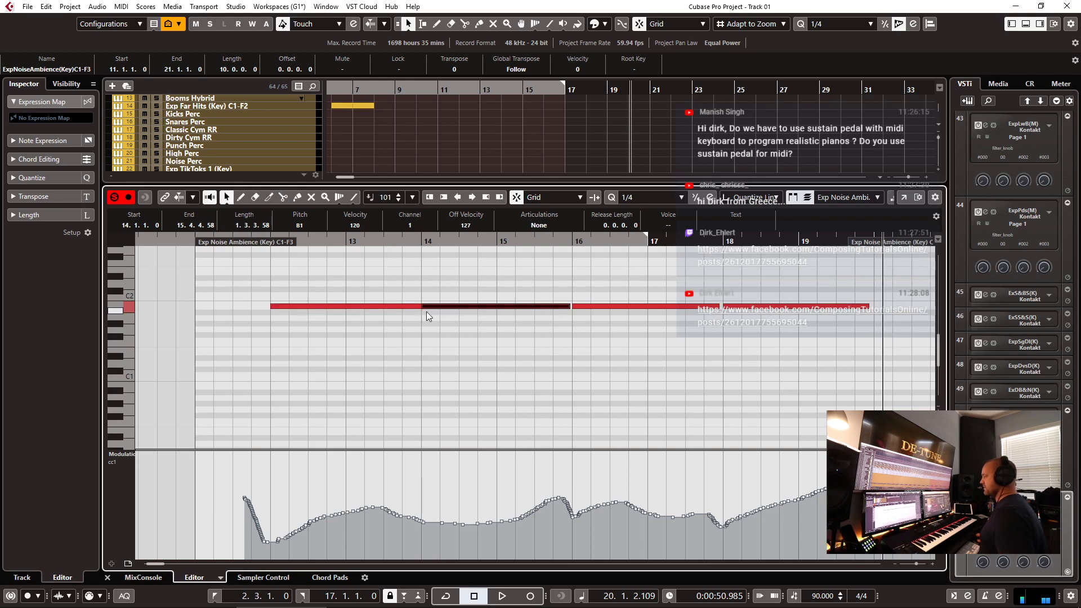
drag(422, 307, 417, 308)
key(ctrl+e)
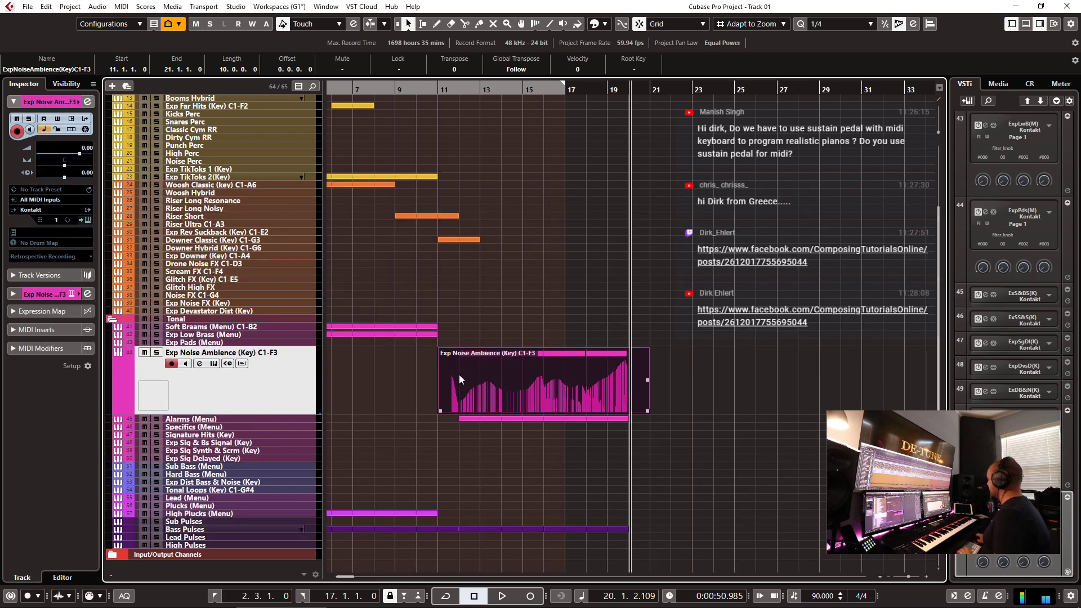
- Play the arrangement from bar 11 to about bar 17, checking the Exp Noise Ambience instrument in Kontakt along the way
click(82, 219)
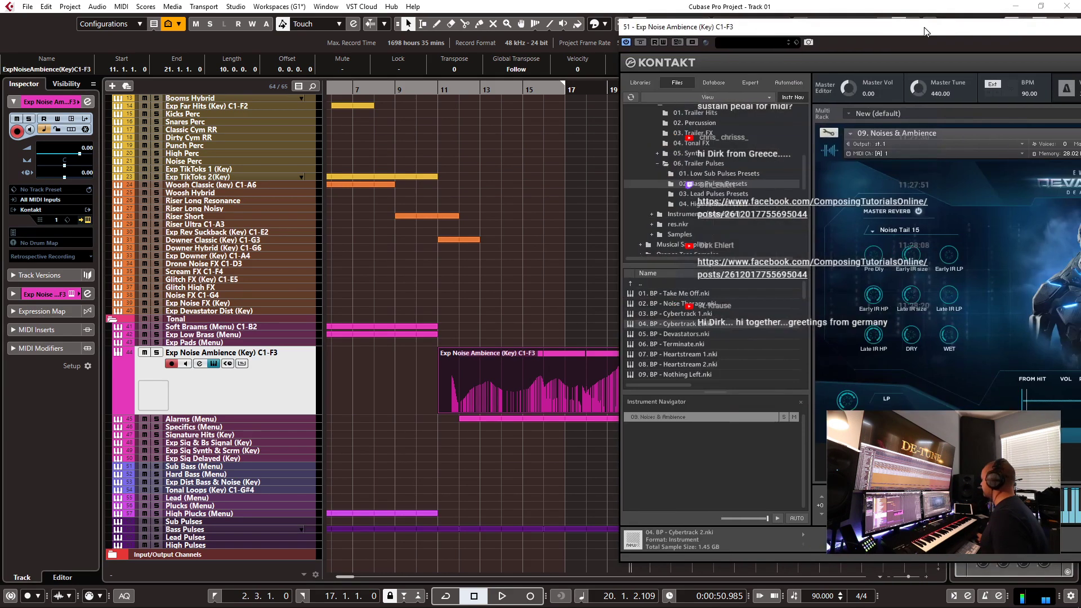
click(443, 87)
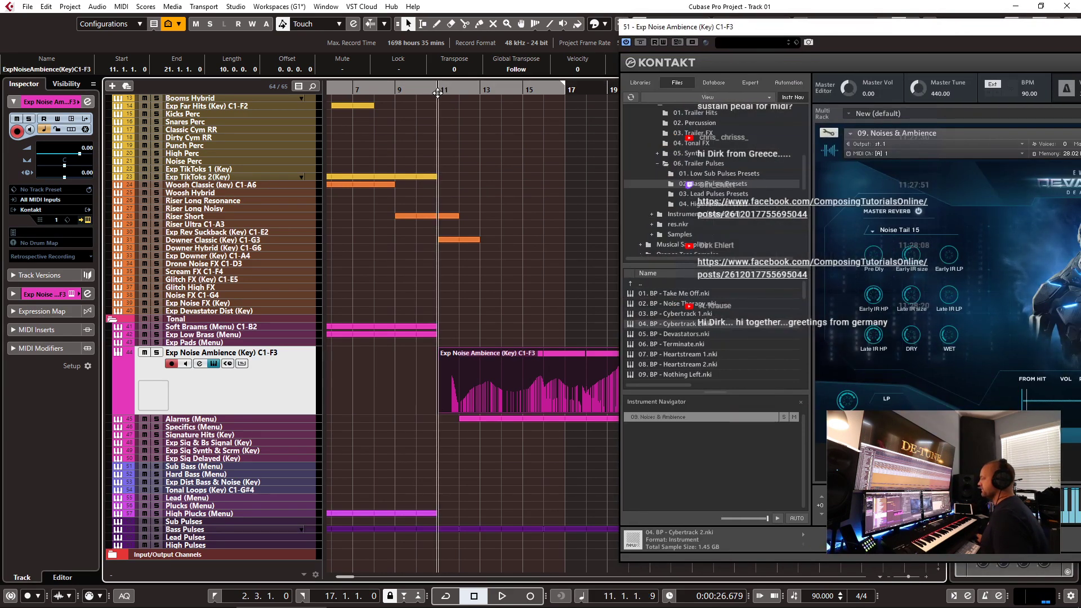
key(space)
key(g)
key(g)
key(g)
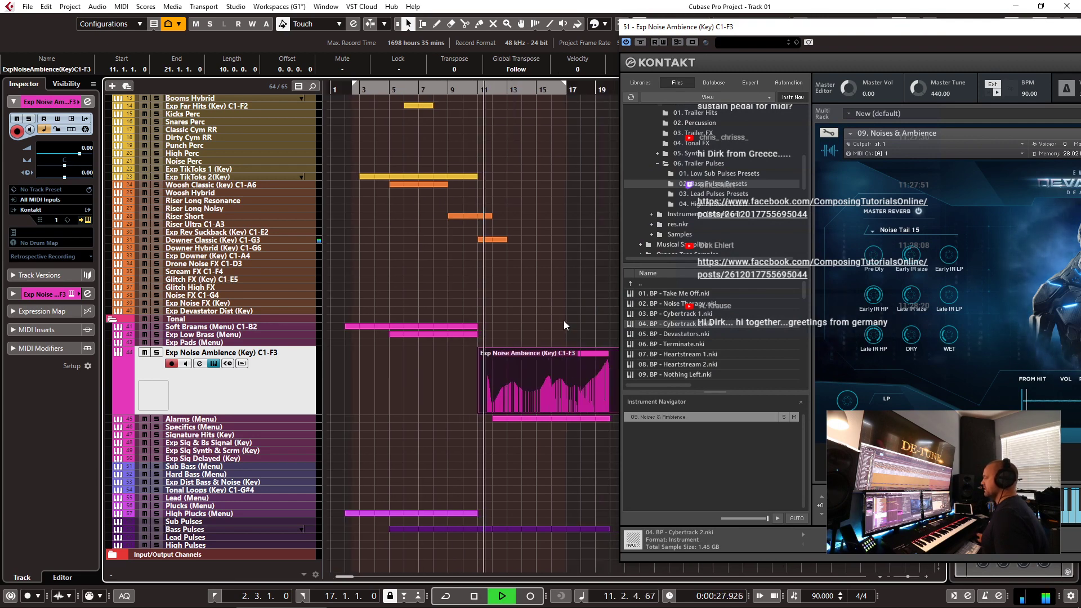
drag(846, 34, 548, 37)
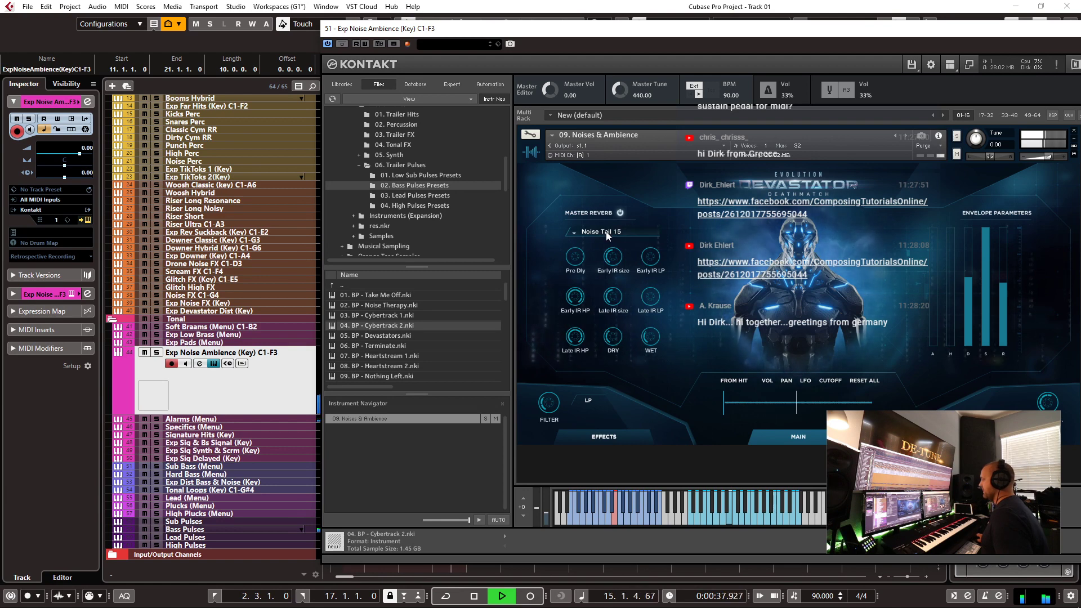
key(ctrl+w)
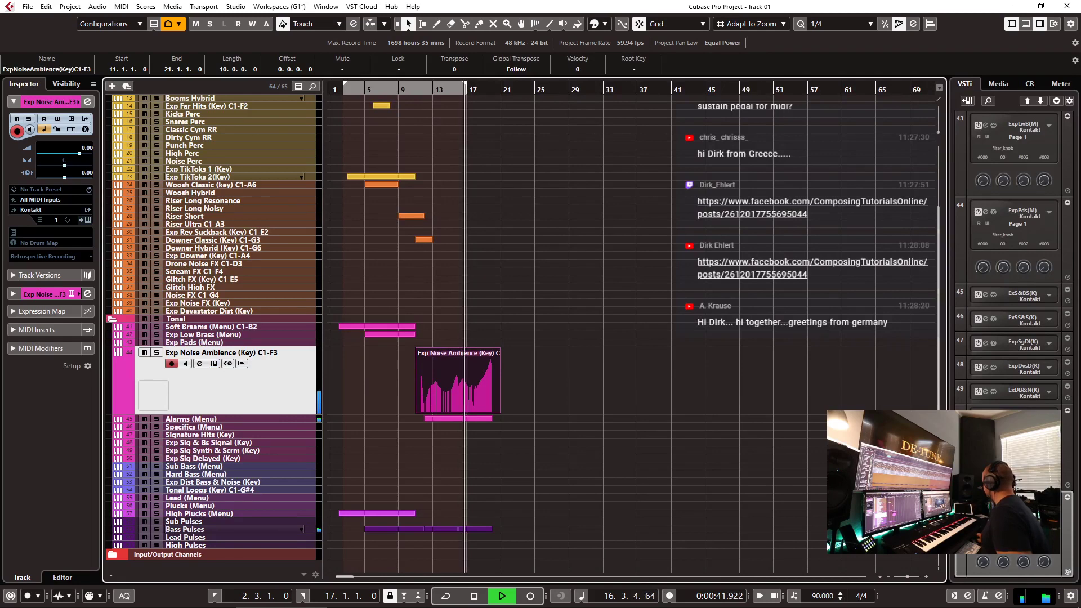
key(space)
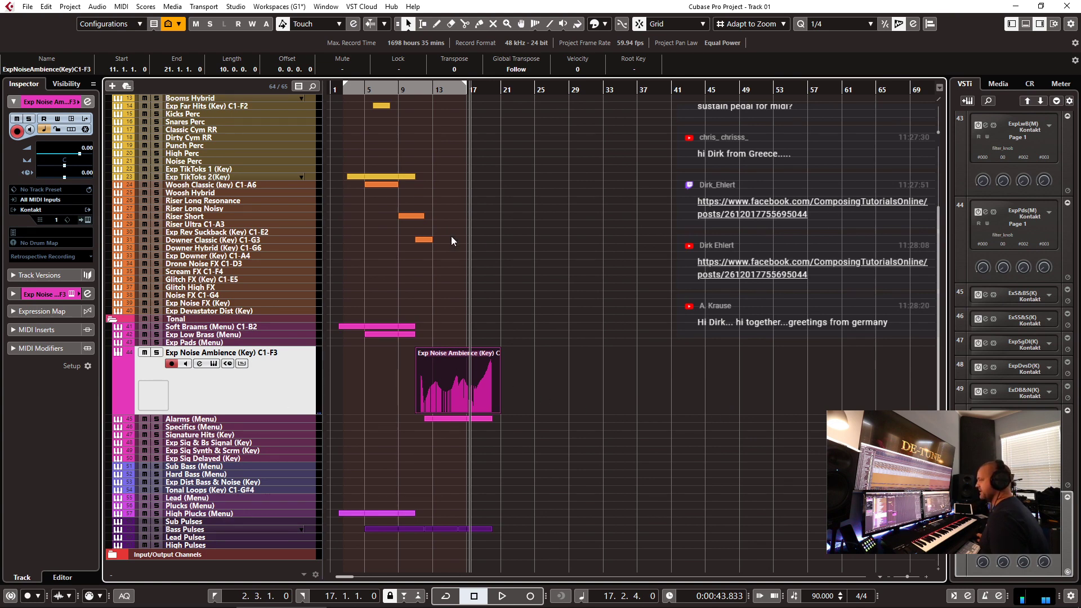
- Select the Drone Noise FX track and audition its sounds with its Kontakt instrument open
click(226, 267)
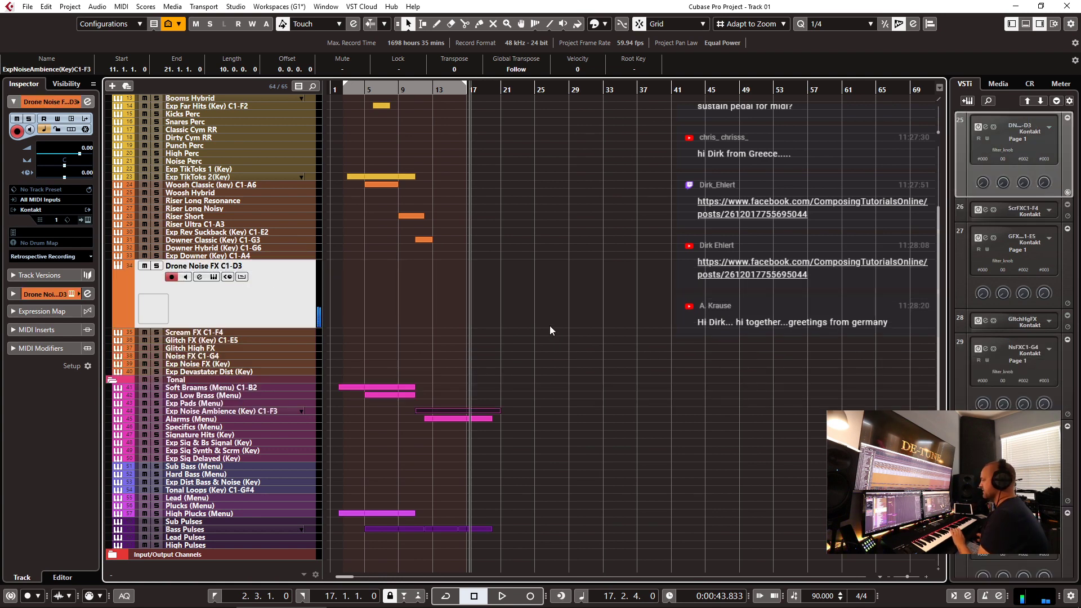
click(88, 220)
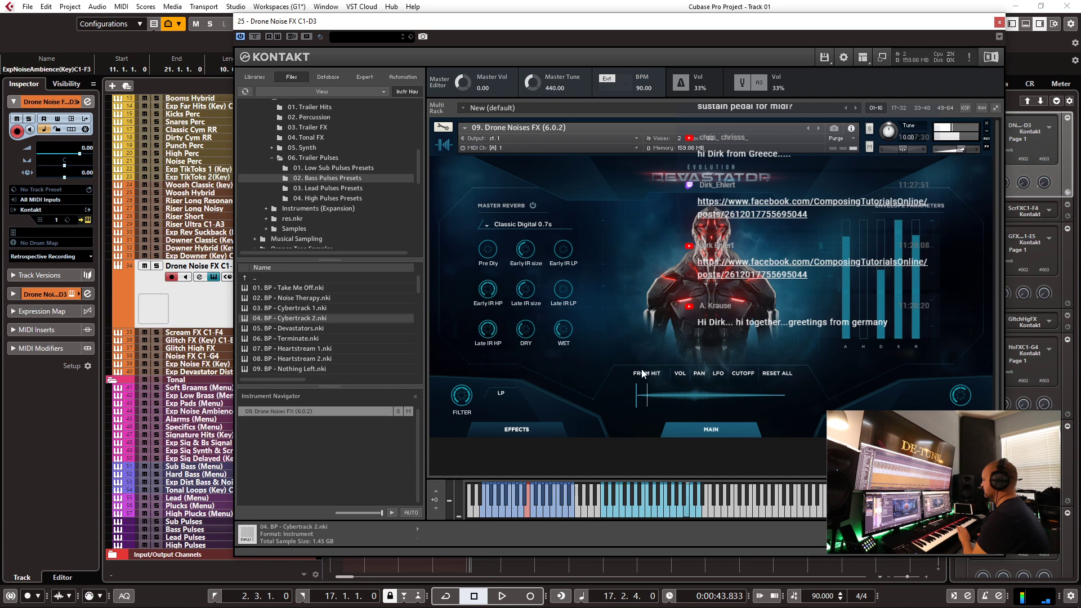
drag(749, 21, 1080, 21)
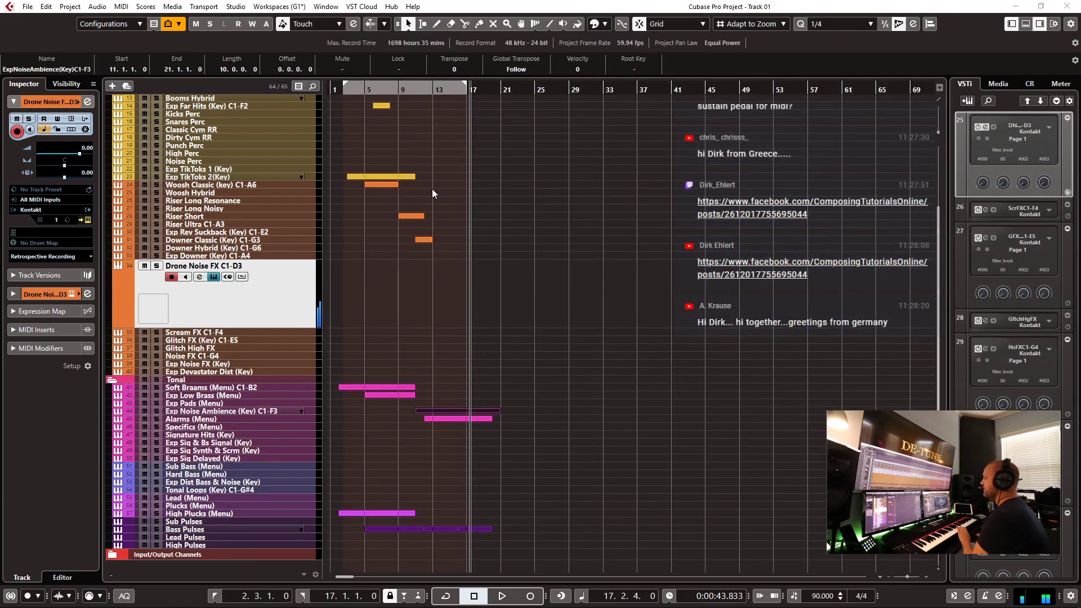
key(KP_1)
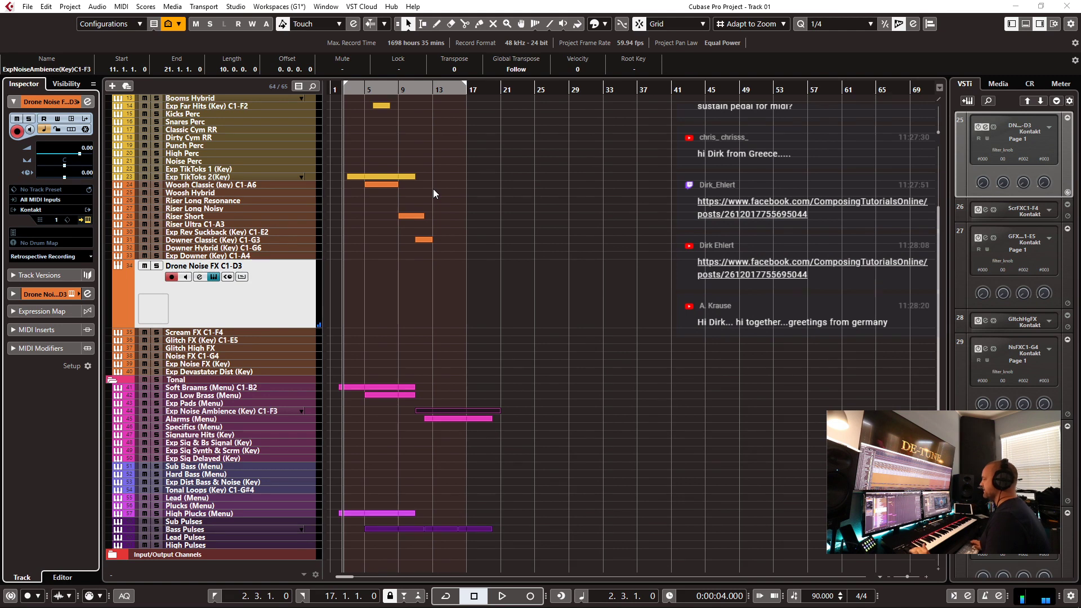
key(KP_Multiply)
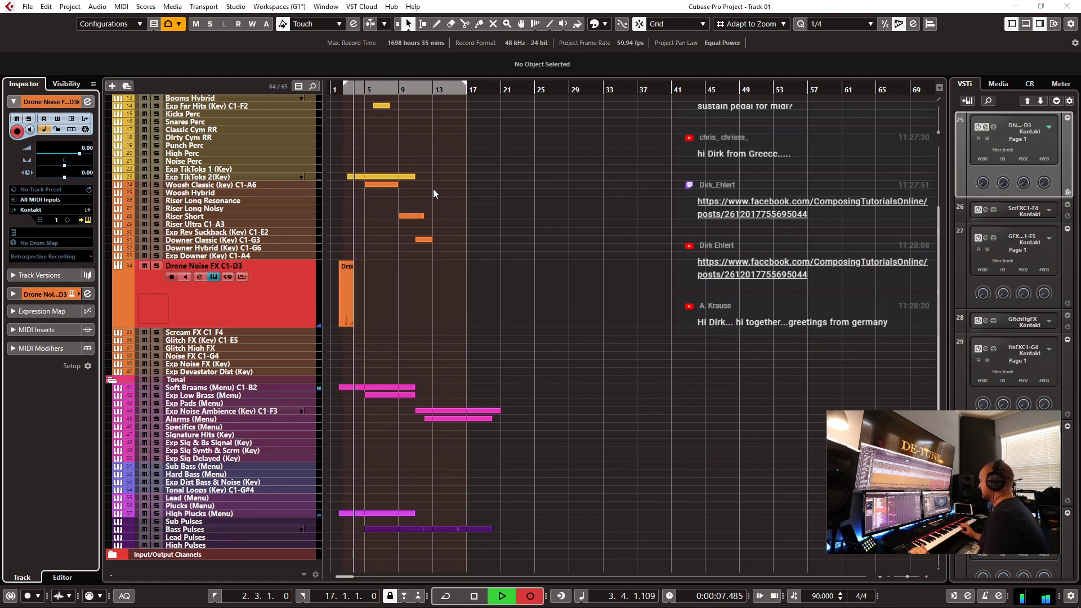
key(space)
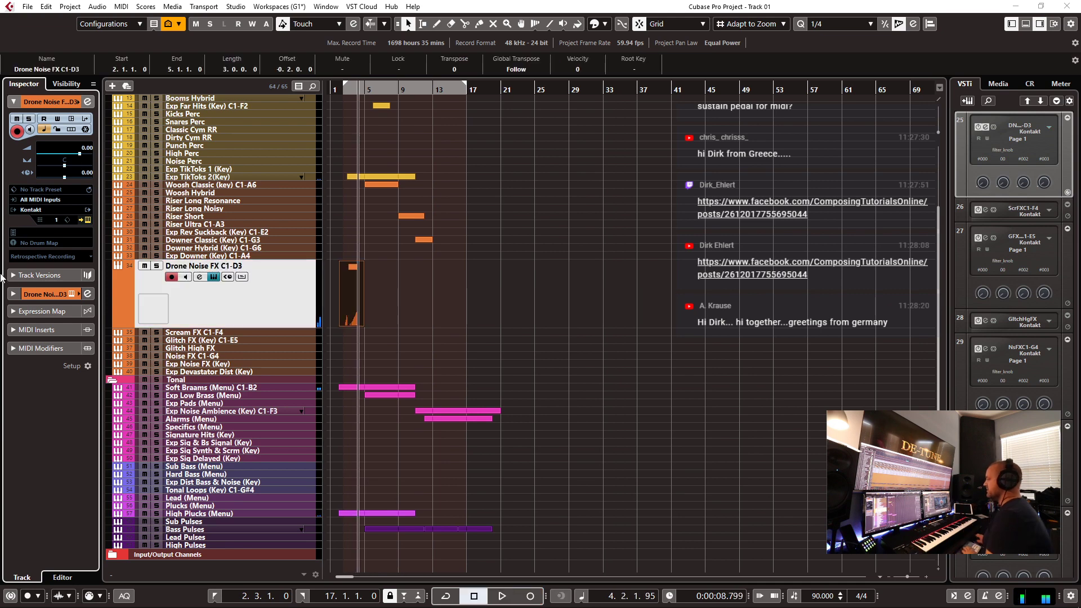
key(Delete)
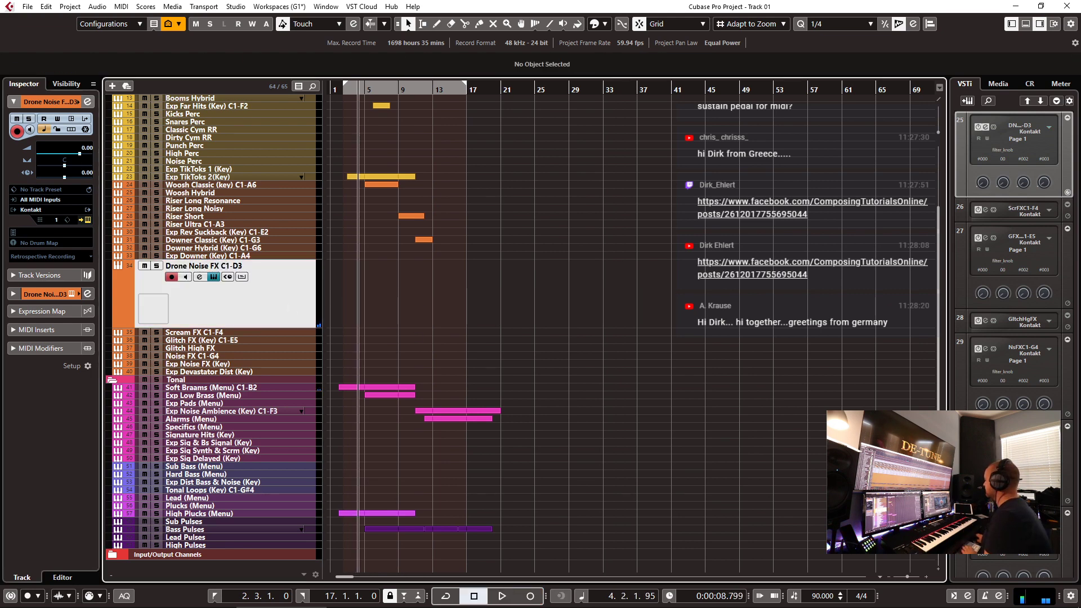
- Record a Drone Noise FX take from 2.3.1.0 to about bar 12, holding B2 from bar 3 with CC1 modulation building towards bar 11
key(e)
key(KP_1)
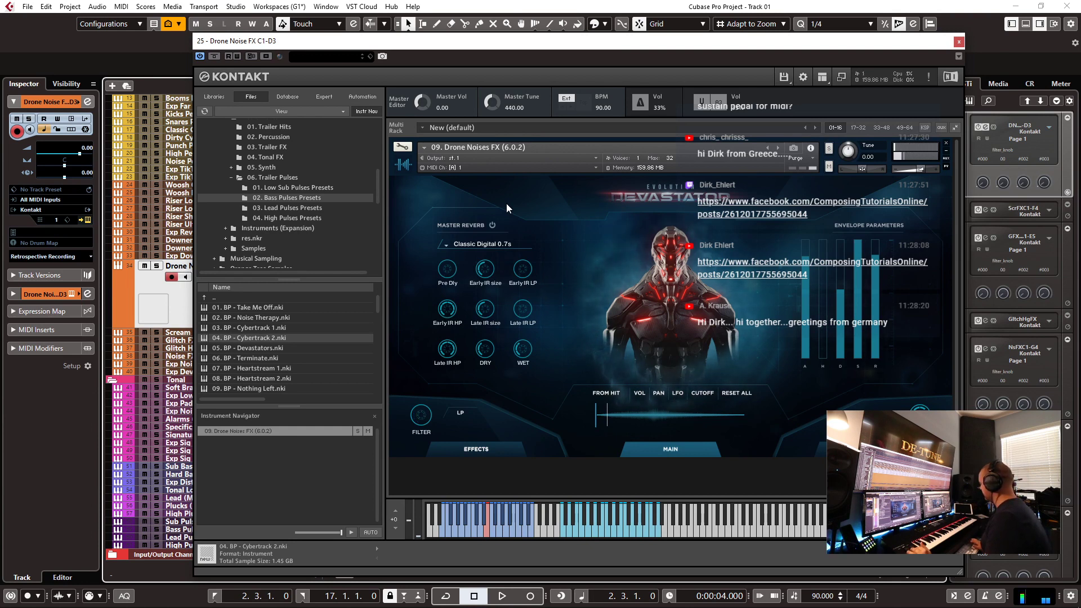
key(KP_Multiply)
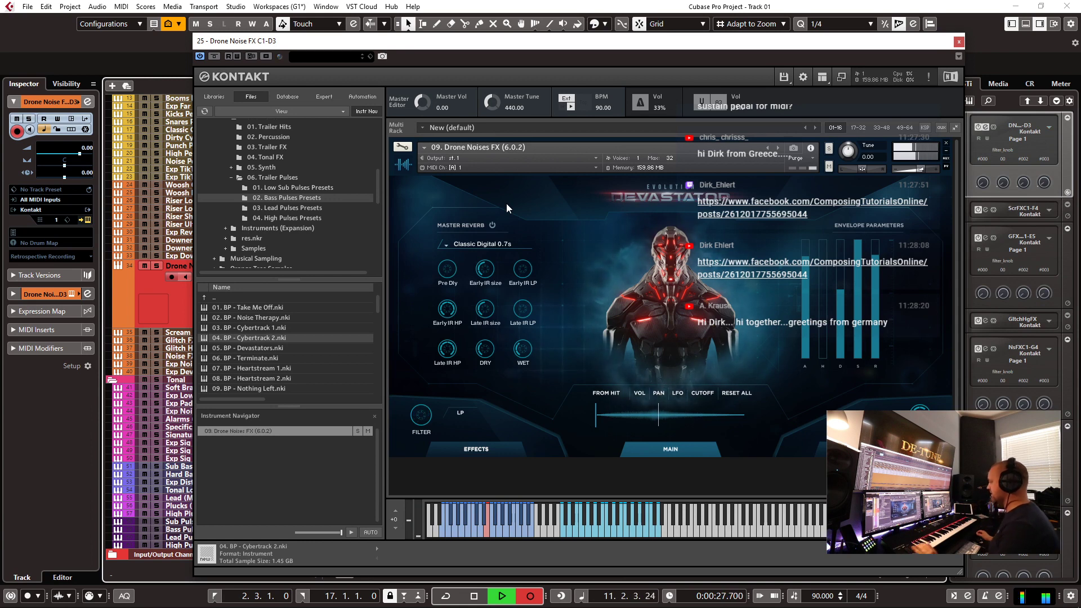
key(space)
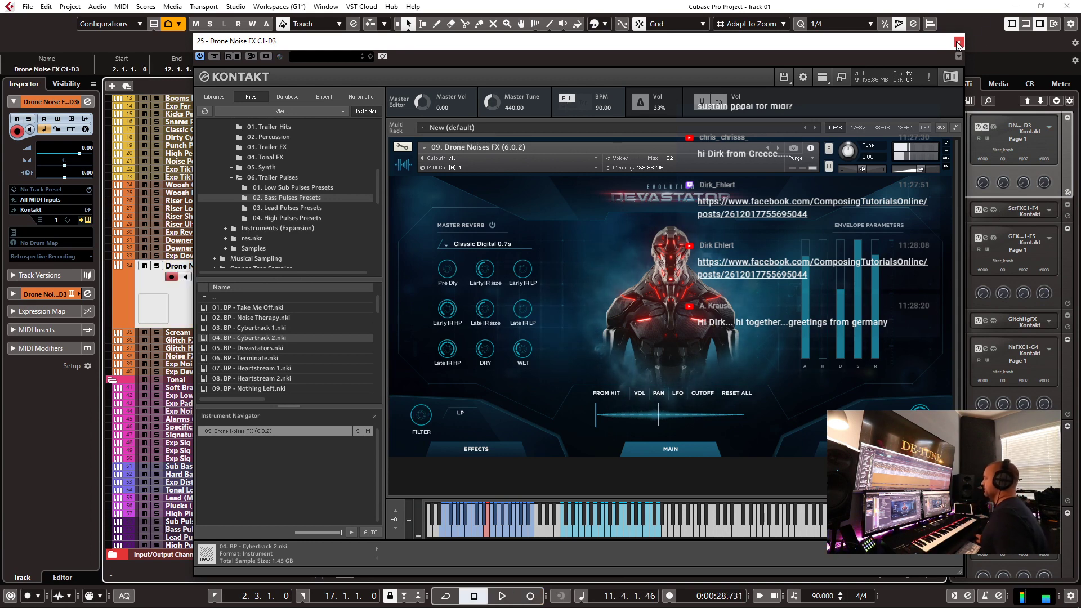
click(959, 42)
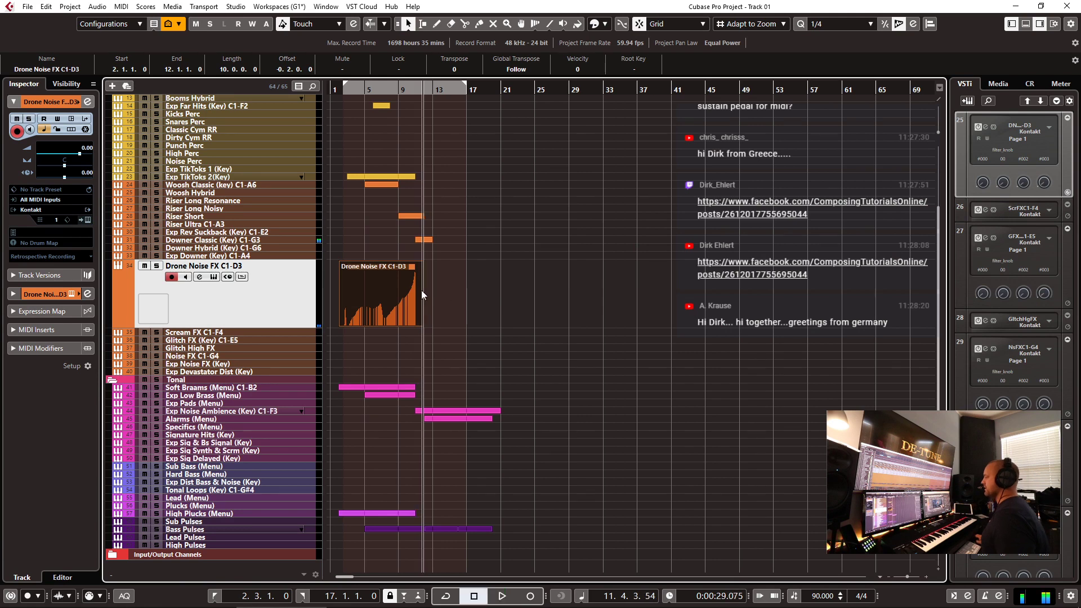
- Align the start of the Drone Noise FX part's B2 note to bar 3 and return to the arrangement
double_click(356, 305)
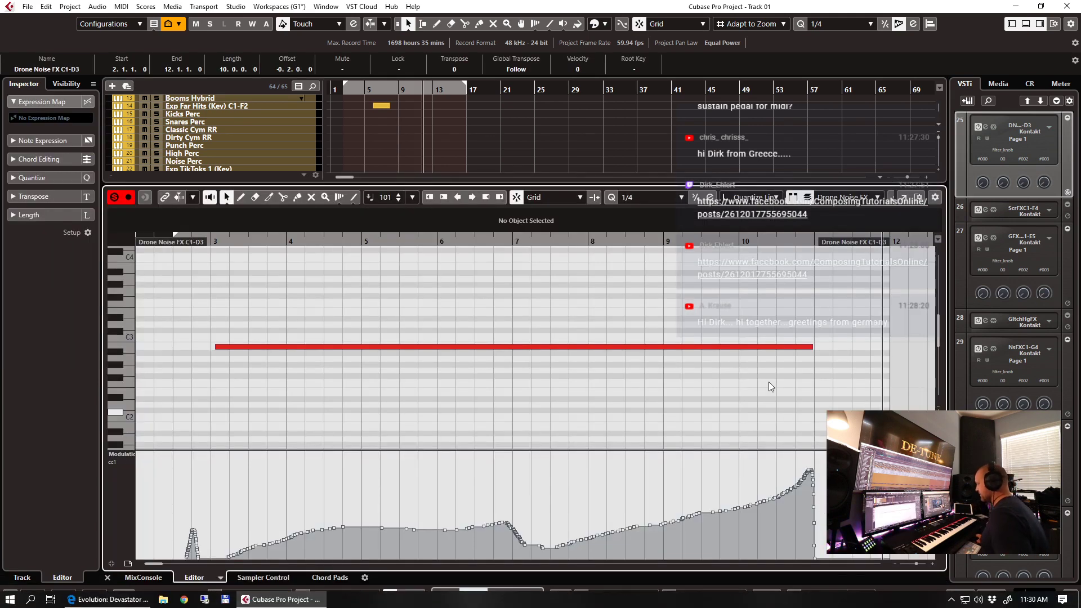
scroll(747, 355, left, 3)
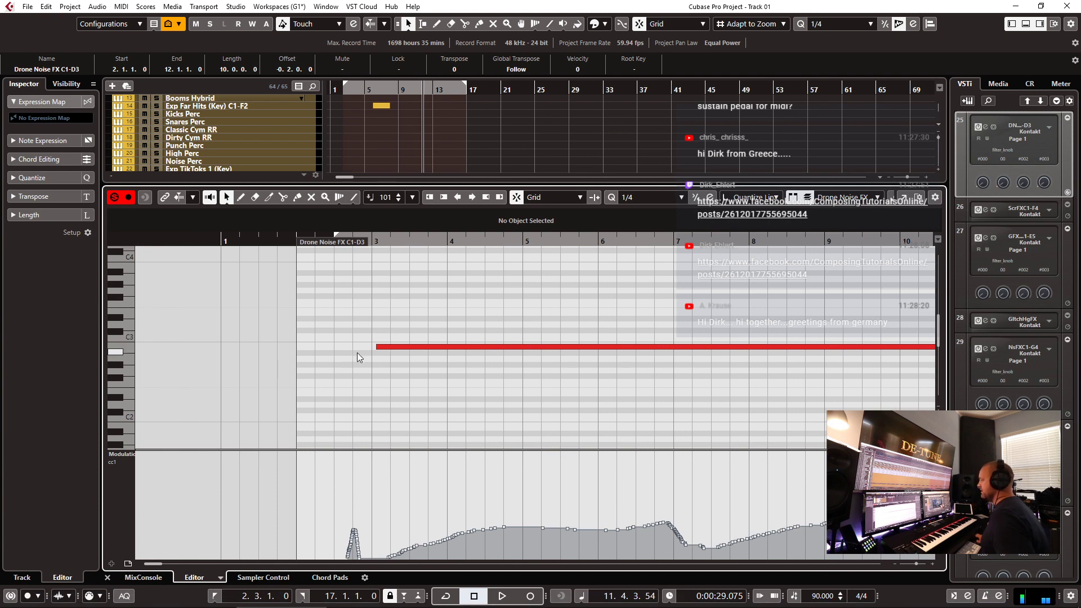
click(376, 349)
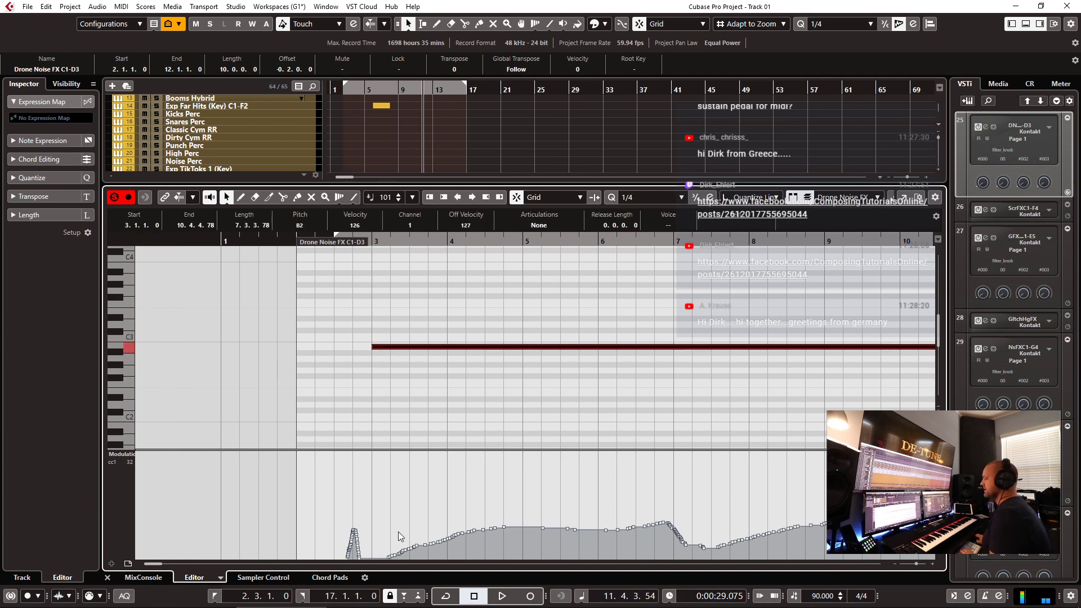
click(379, 554)
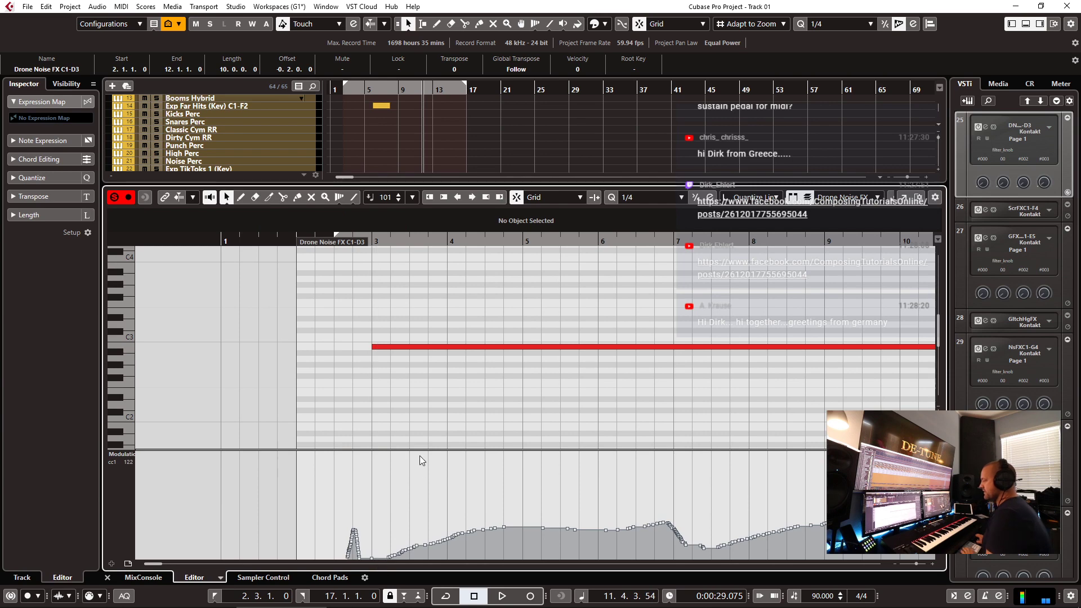
key(ctrl+e)
- Set the Drone Noise FX track's volume to -3.05 and shorten its part to end at bar 11, checking the change in playback
key(KP_1)
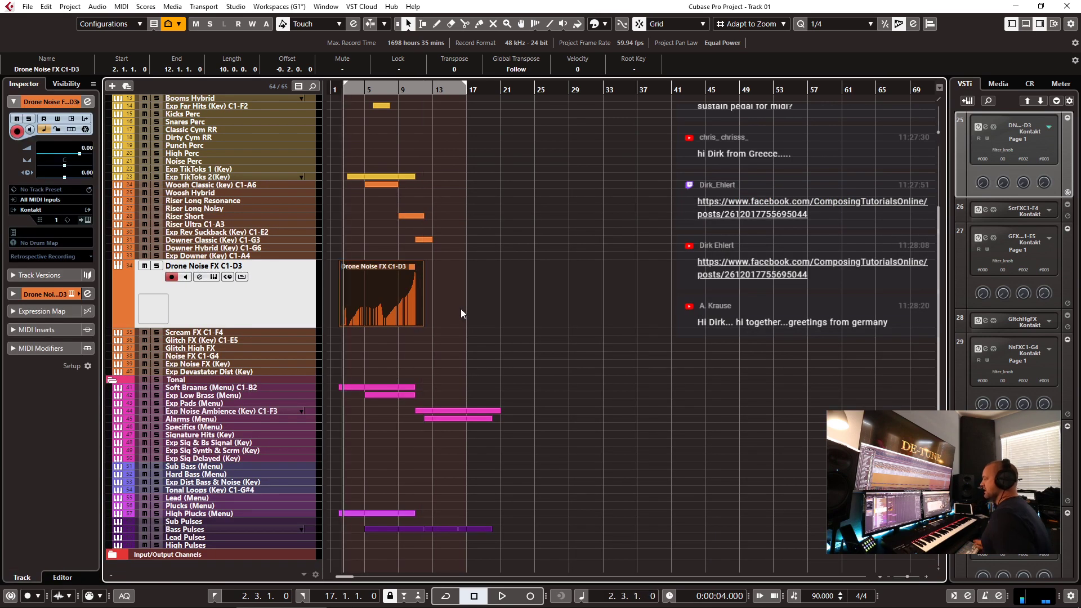
key(h)
key(h)
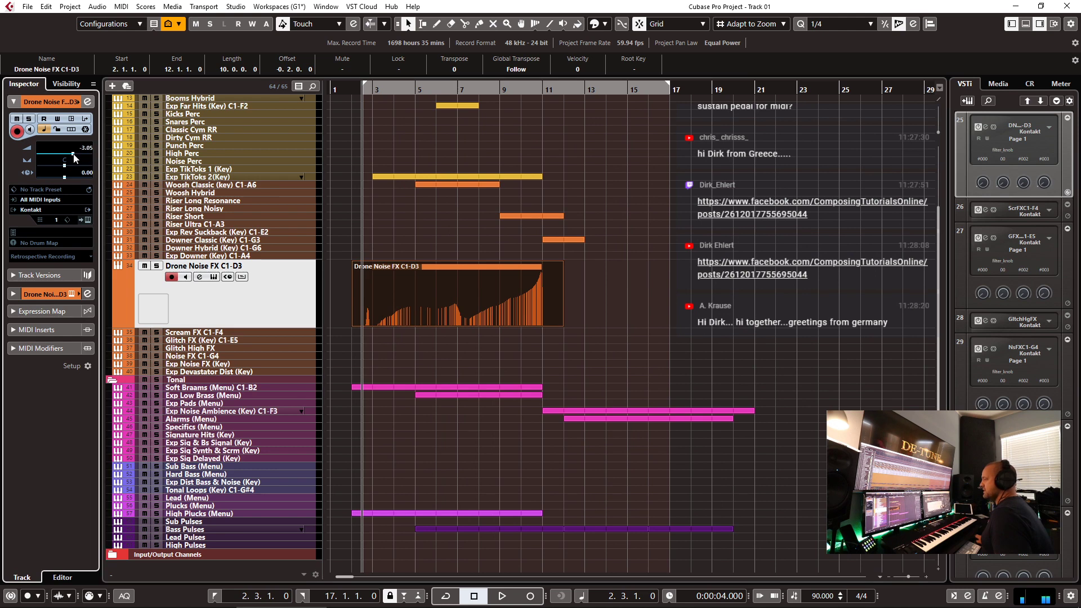
click(659, 305)
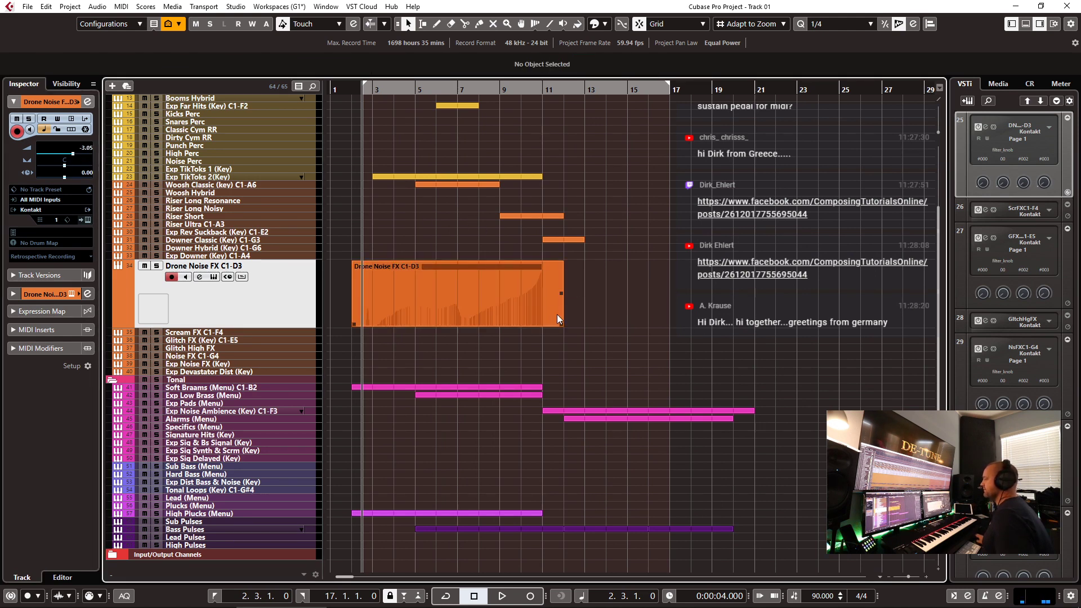
drag(566, 325, 544, 326)
key(space)
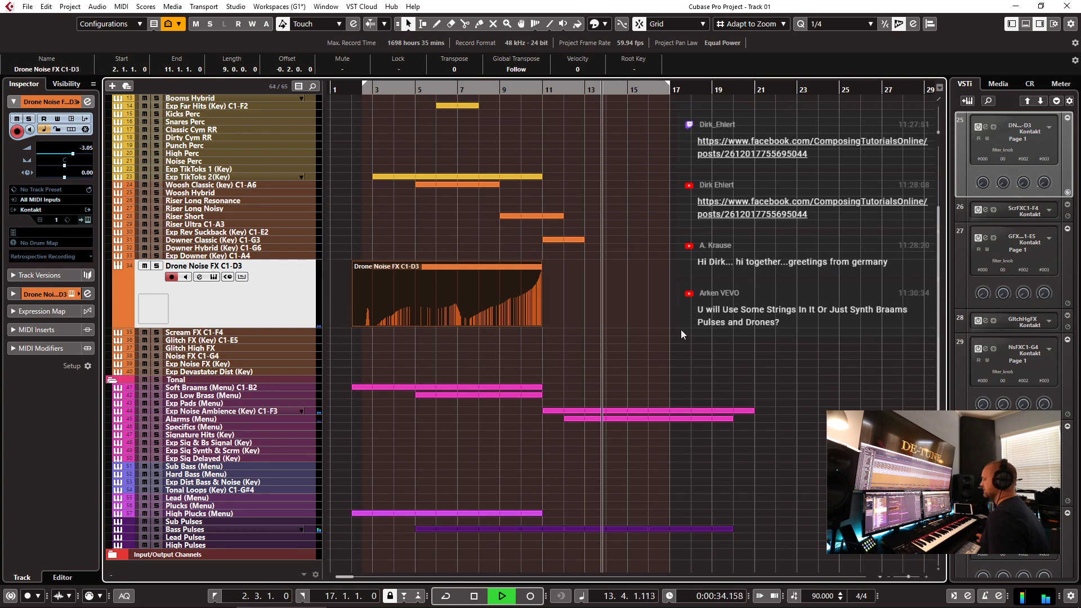
key(space)
- Record an Exp Sig Delayed (Key) take from bar 12 to about bar 20 and check its notes in the Key Editor
click(222, 459)
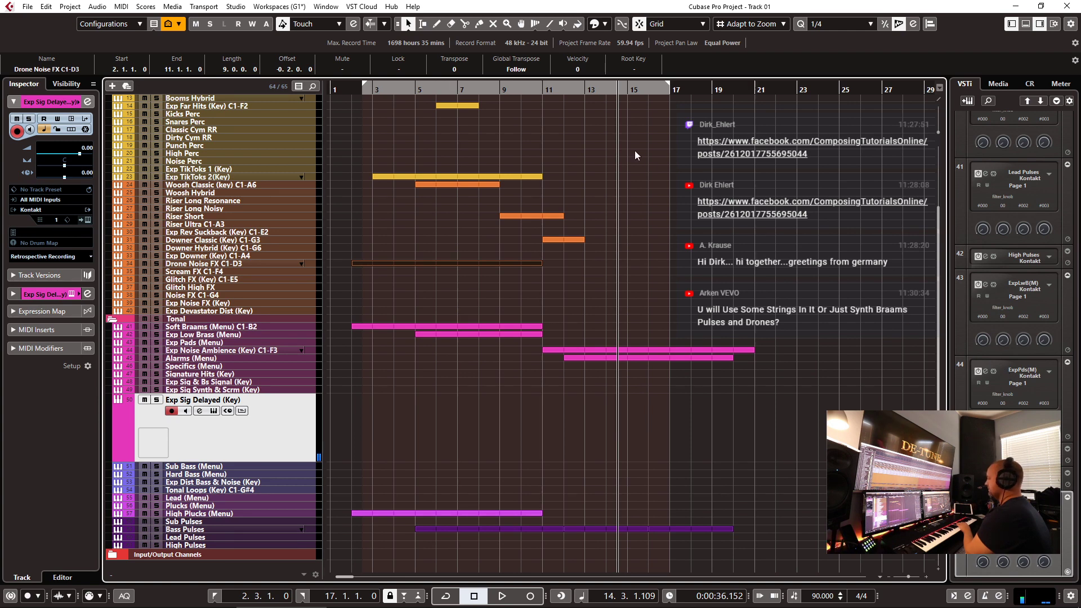
click(566, 89)
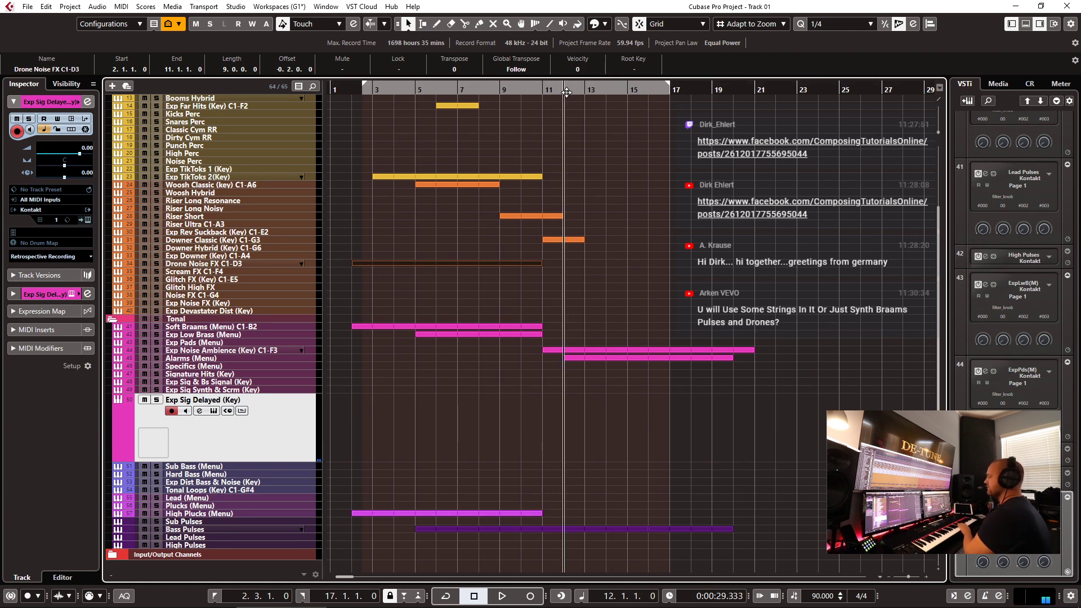
key(KP_Multiply)
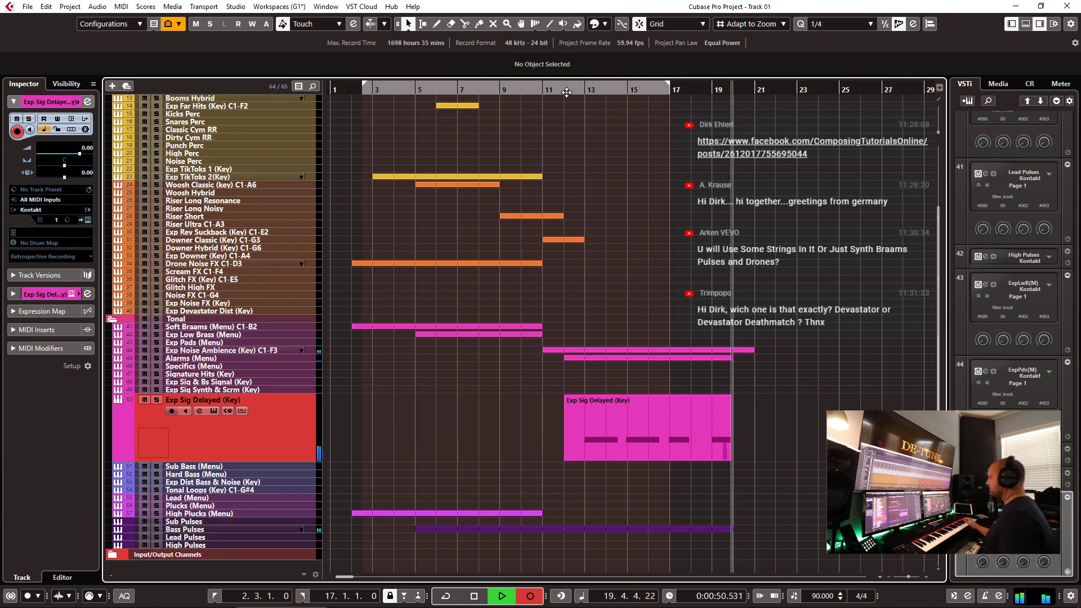
key(space)
double_click(636, 424)
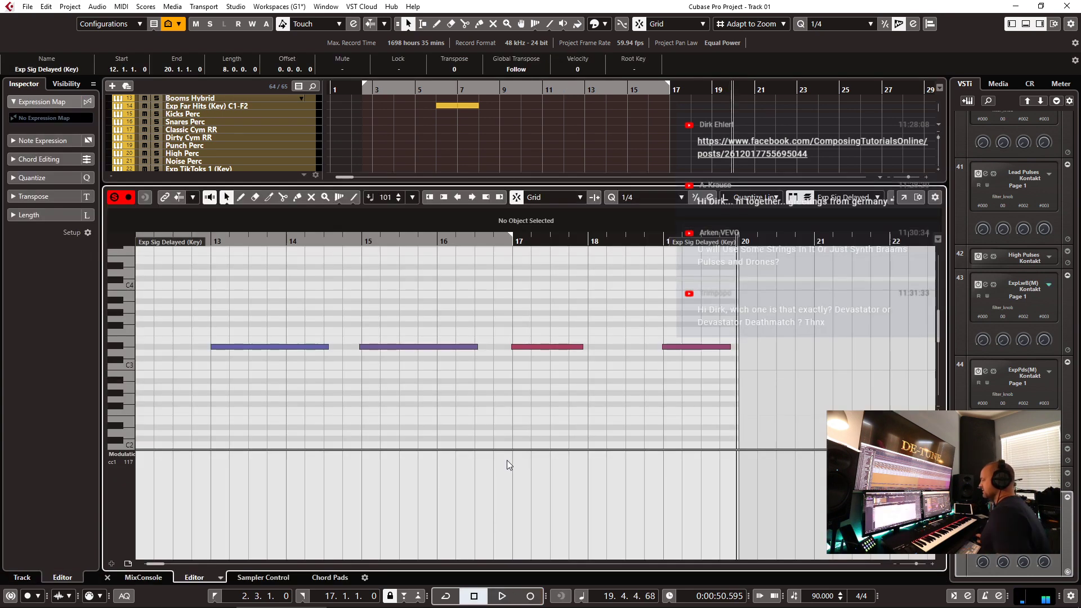
key(ctrl+e)
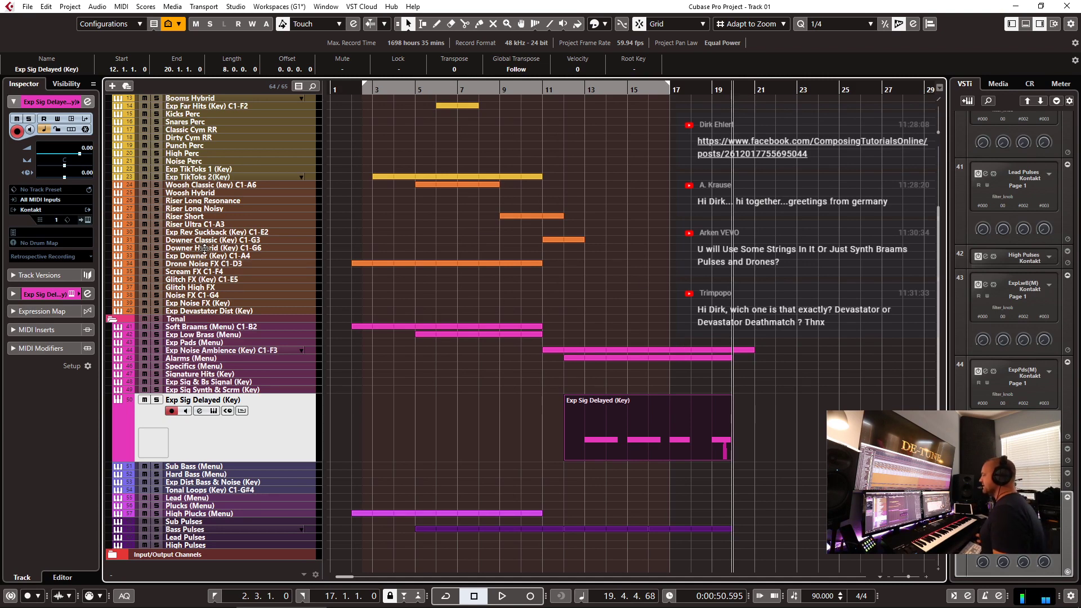
- Open the Soft Braams instrument in Kontakt and browse the Devastator library's Instruments (Expansion) folder and its Loops subfolder
click(199, 206)
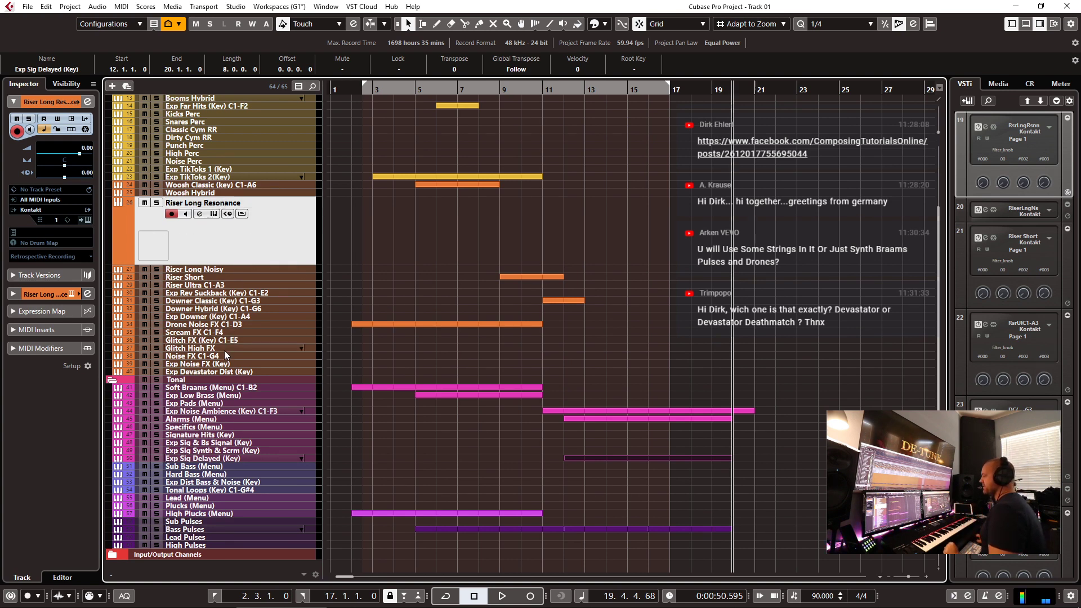
click(223, 388)
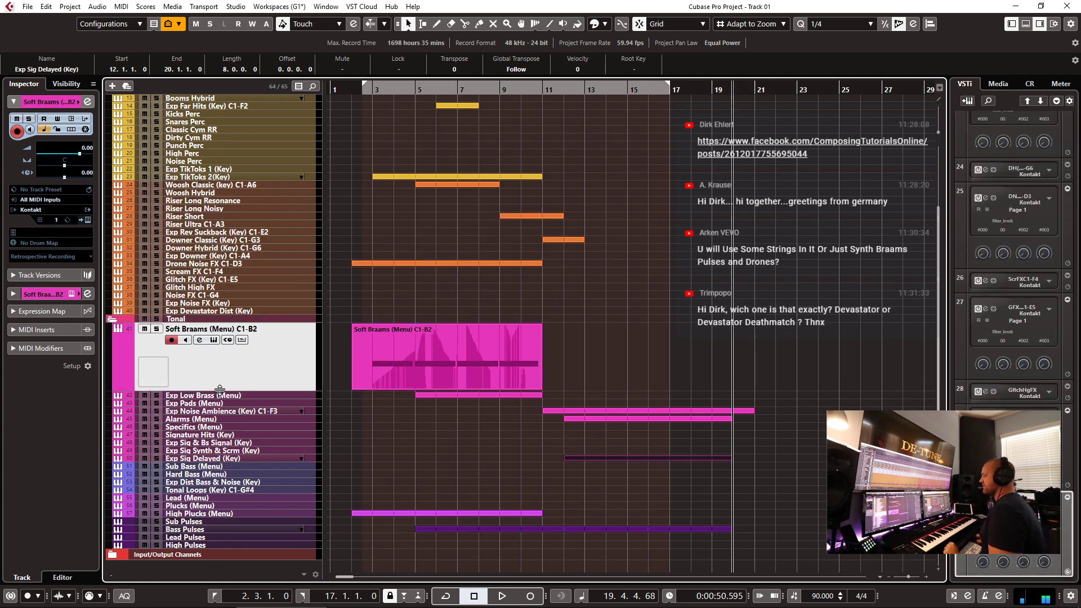
click(87, 221)
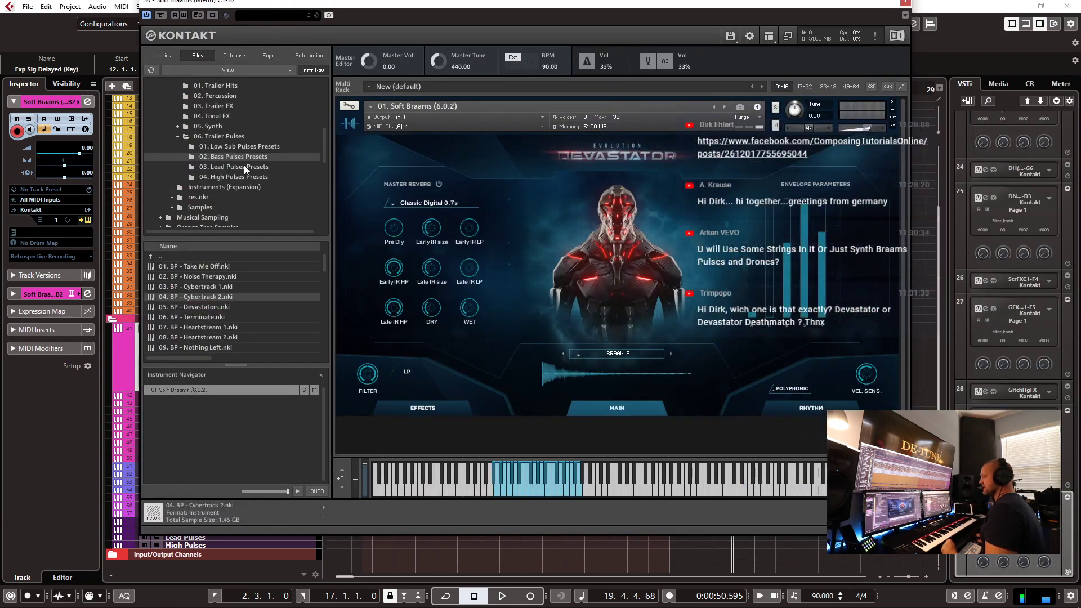
scroll(230, 134, up, 1)
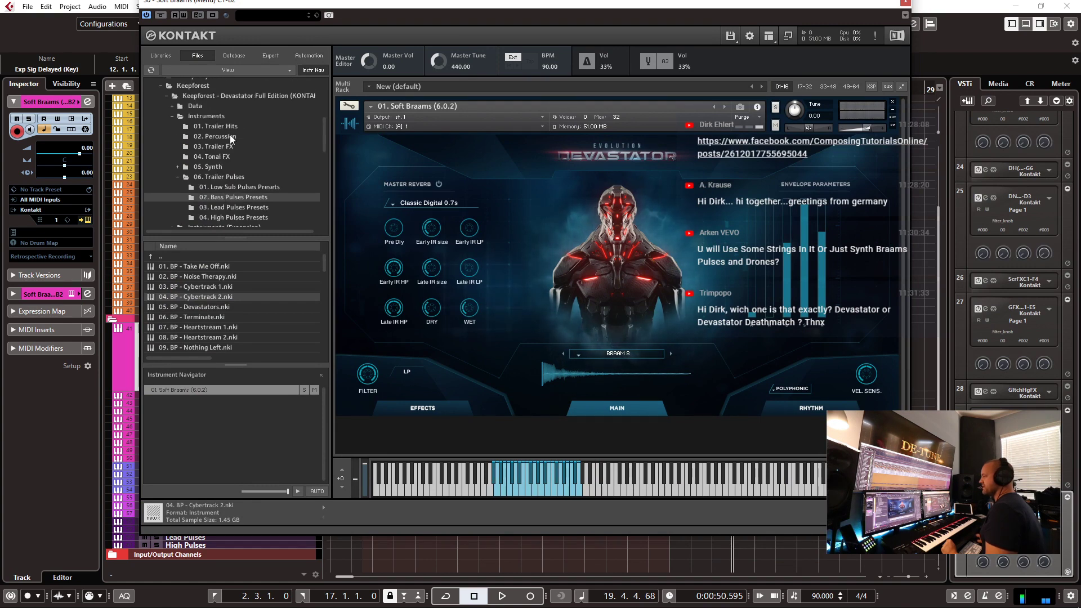
click(214, 198)
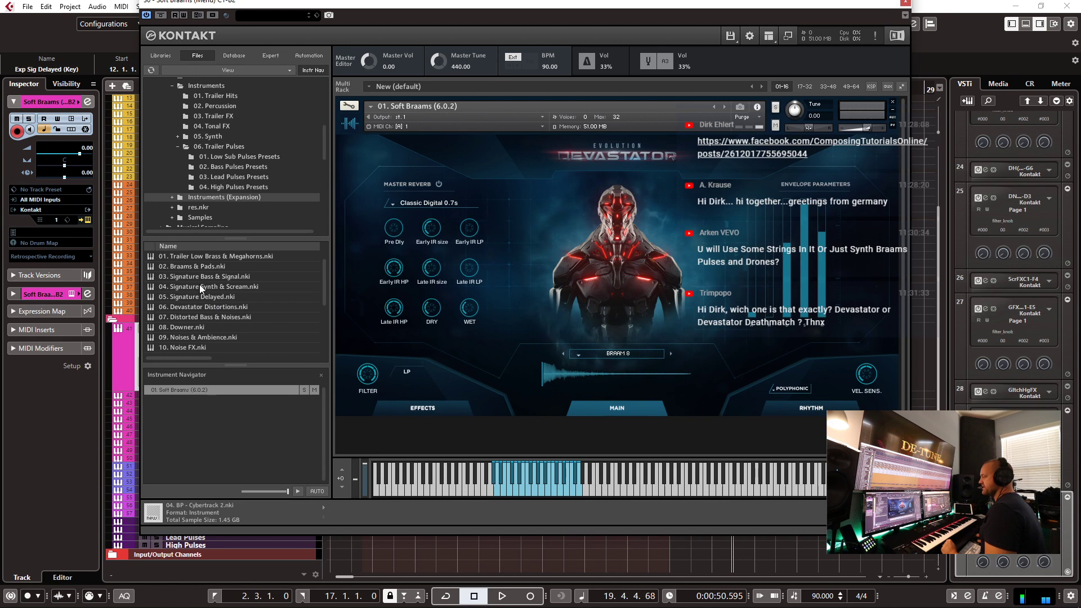
scroll(205, 310, down, 2)
scroll(204, 310, down, 3)
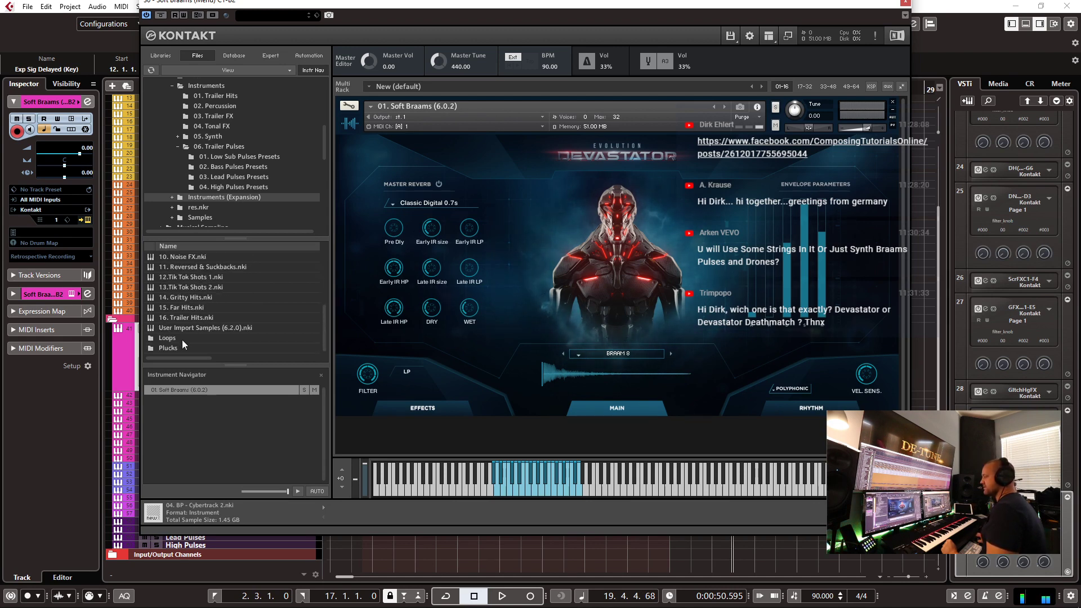
double_click(177, 339)
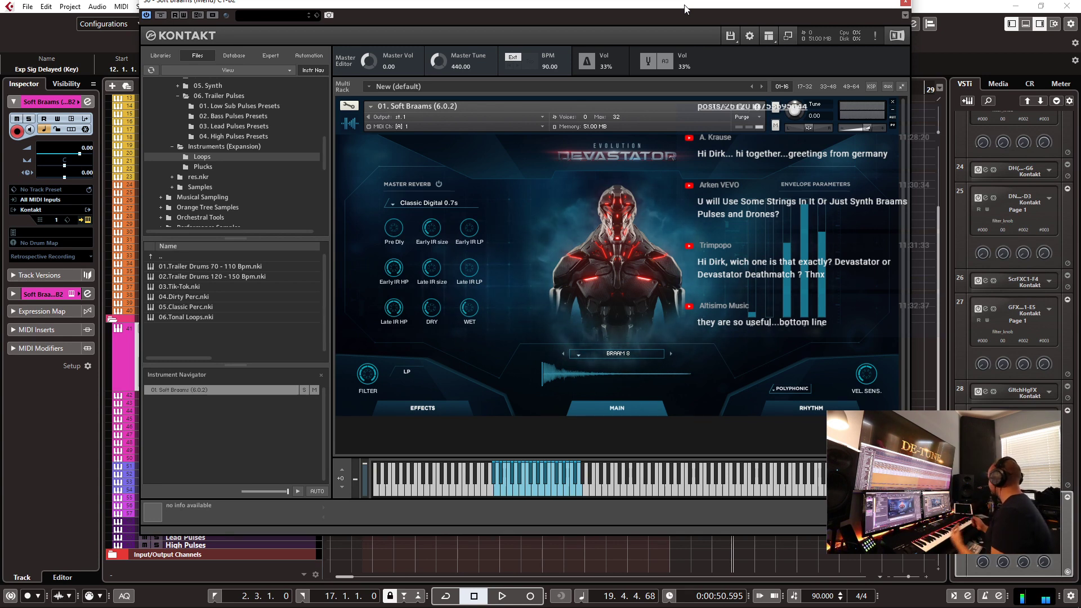
drag(653, 10, 784, 26)
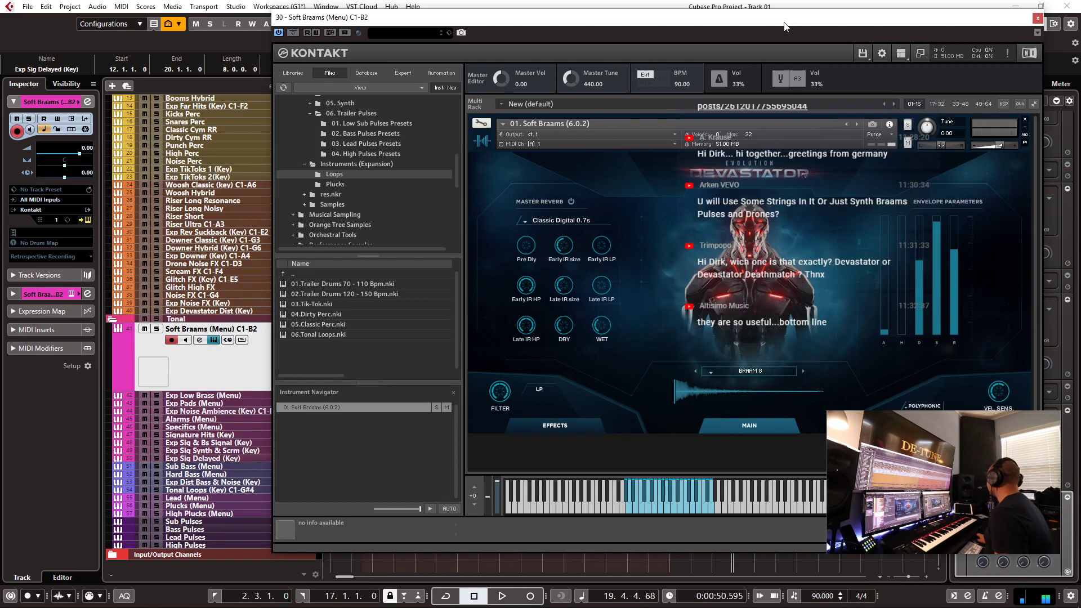
drag(777, 22, 714, 22)
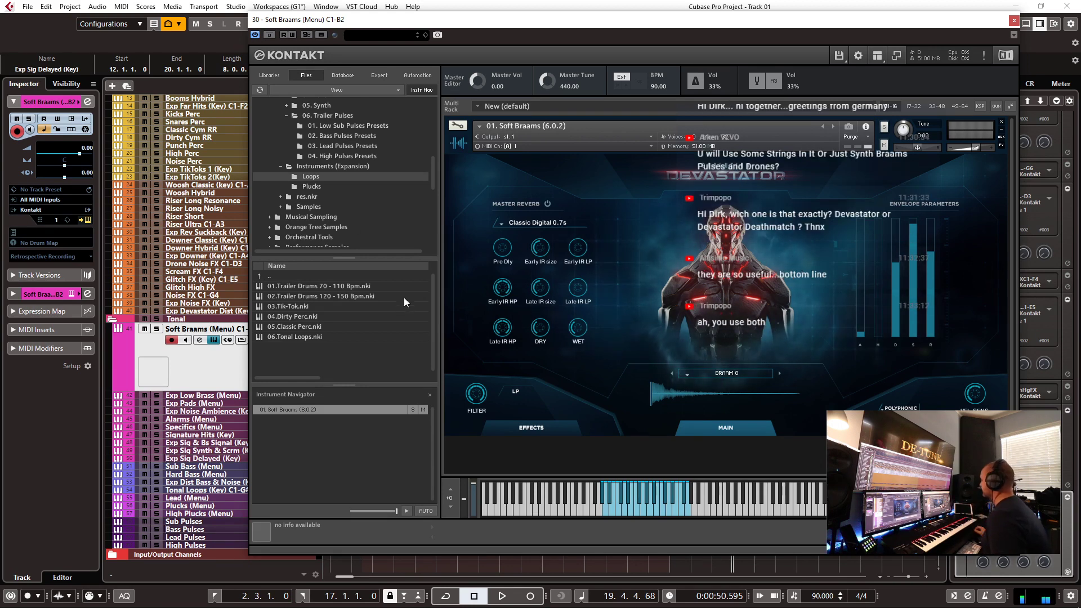
- Switch to the browser and examine the Evolution: Devastator Full Edition product page, from its overview to the Deathmatch playable instruments list
click(107, 603)
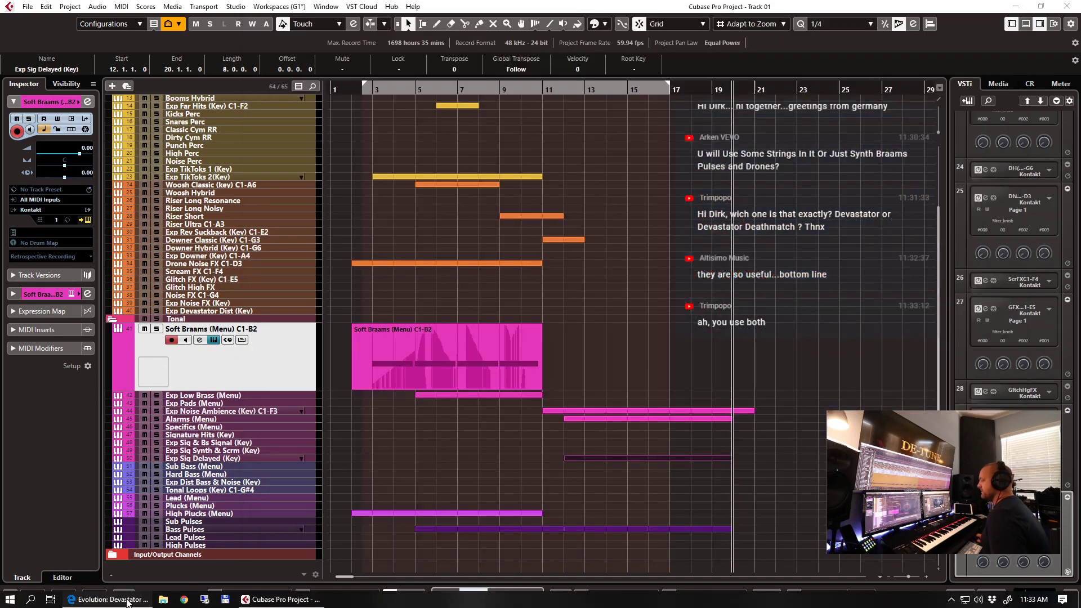
scroll(345, 270, up, 15)
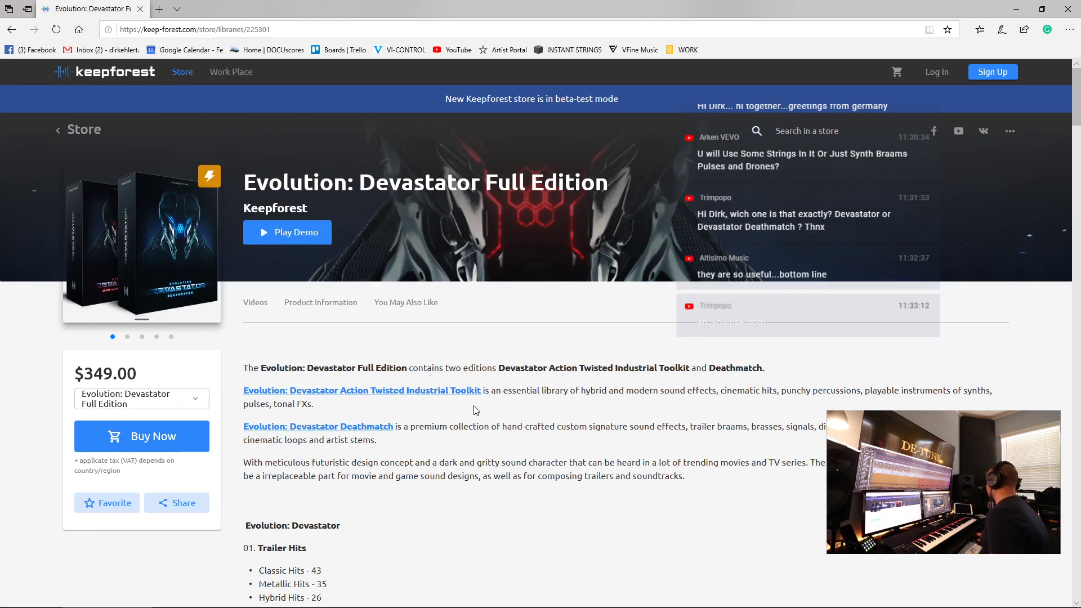
scroll(498, 411, down, 3)
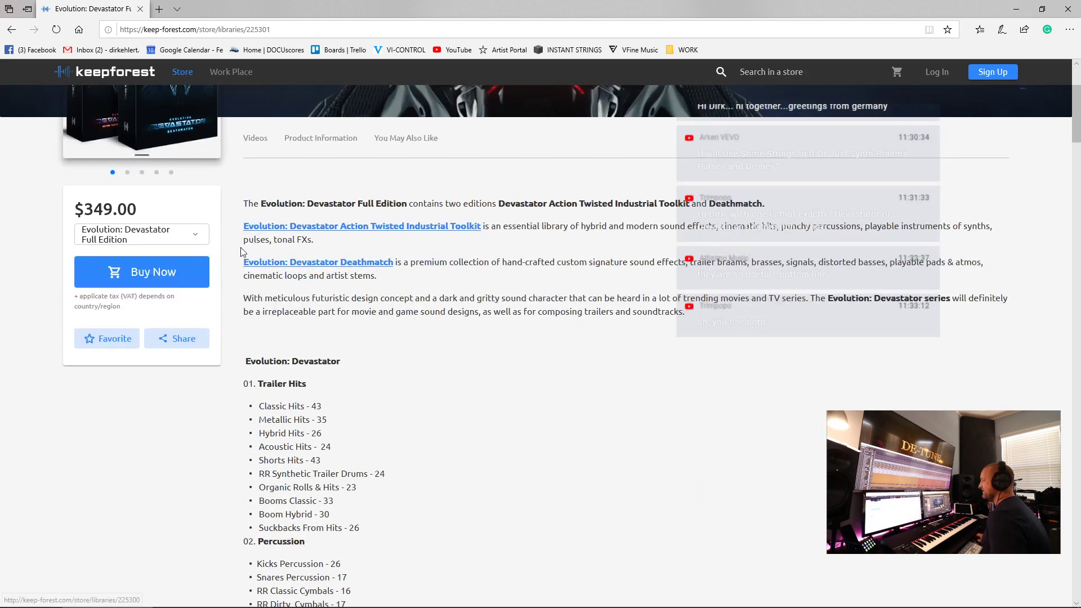
scroll(506, 283, down, 2)
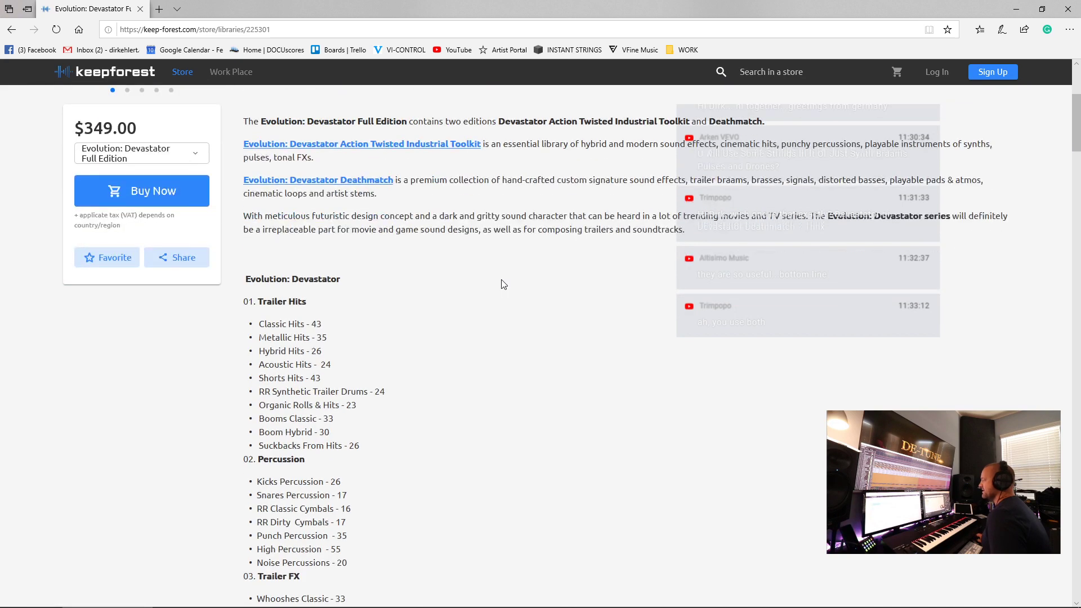
scroll(505, 284, down, 3)
scroll(293, 134, down, 13)
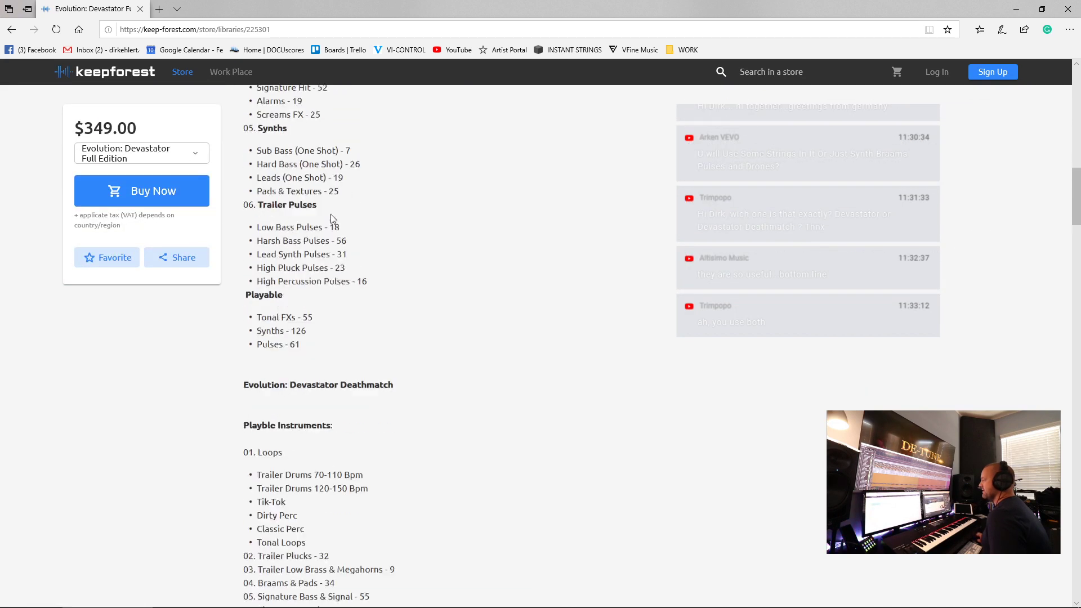
scroll(293, 255, down, 2)
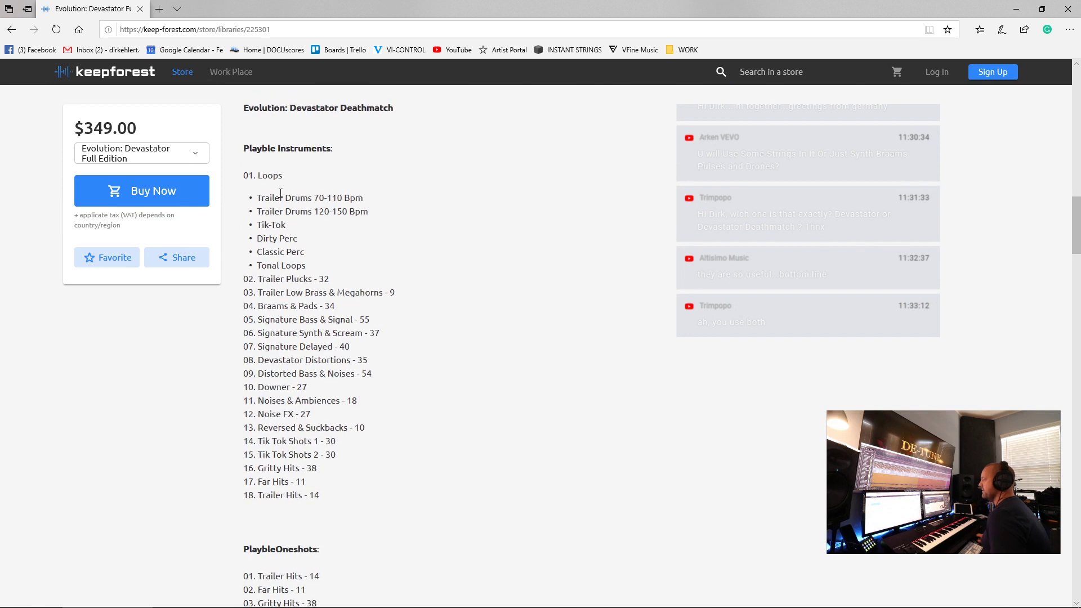
drag(280, 193, 385, 396)
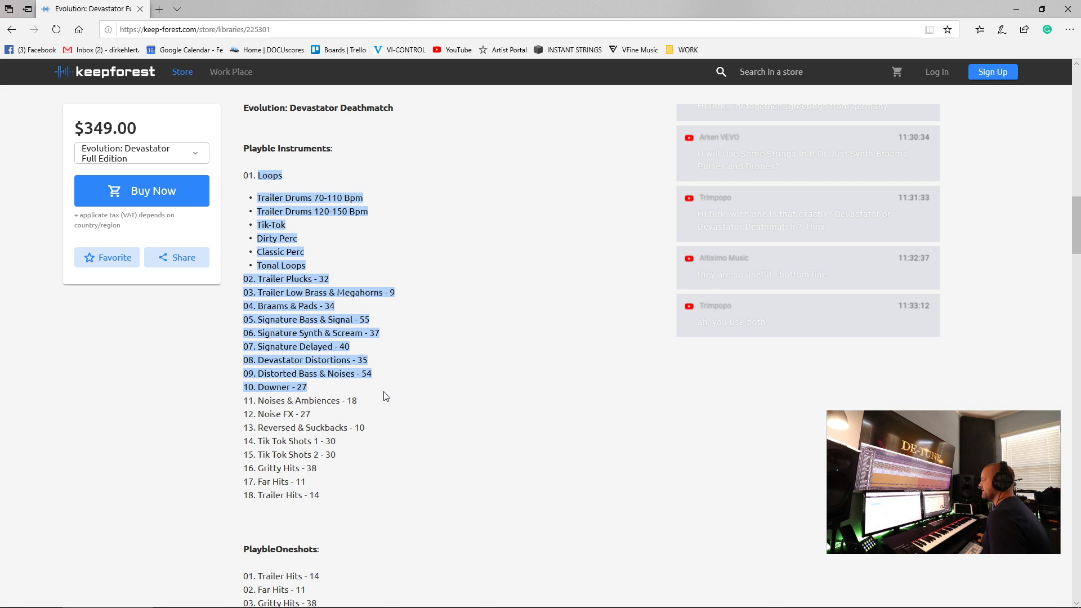
scroll(403, 338, down, 3)
click(310, 306)
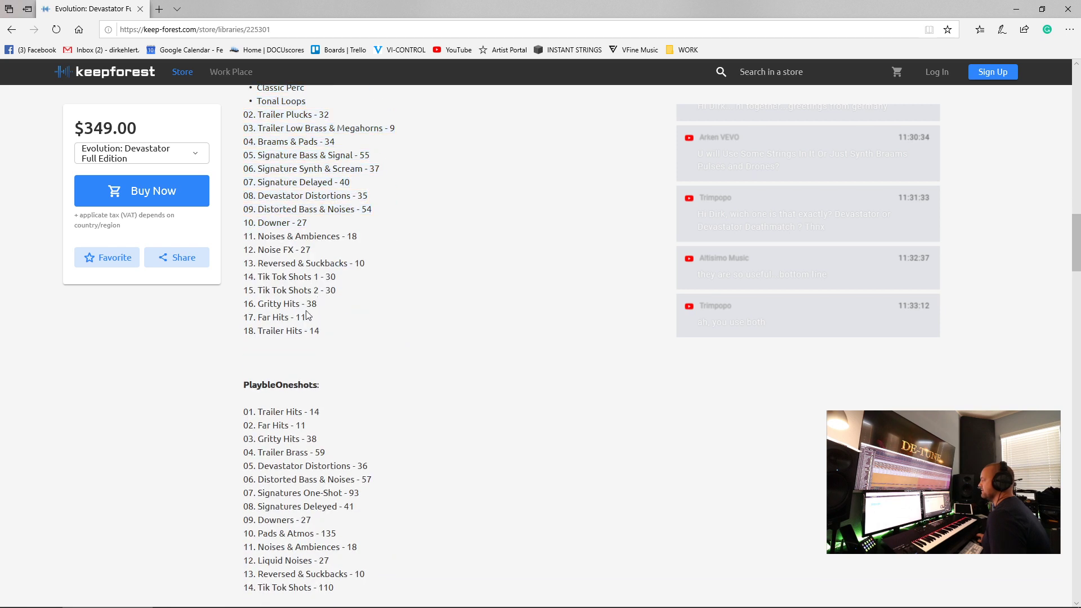
- Compare the Deathmatch instrument, one-shot and WAV folder listings on the product page, then return to the page's beginning
scroll(339, 345, down, 3)
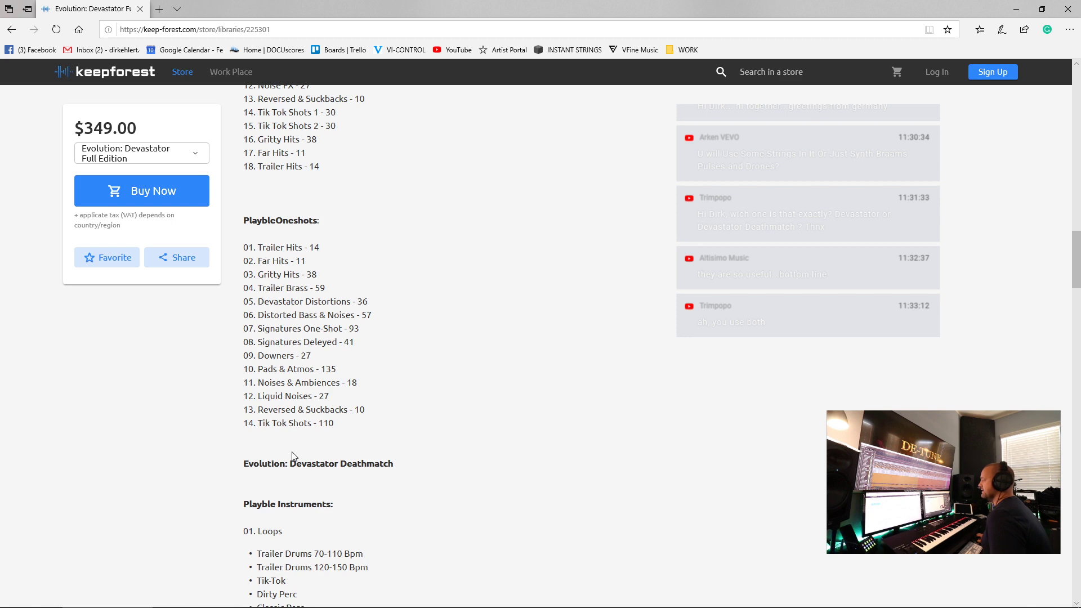
scroll(293, 457, down, 3)
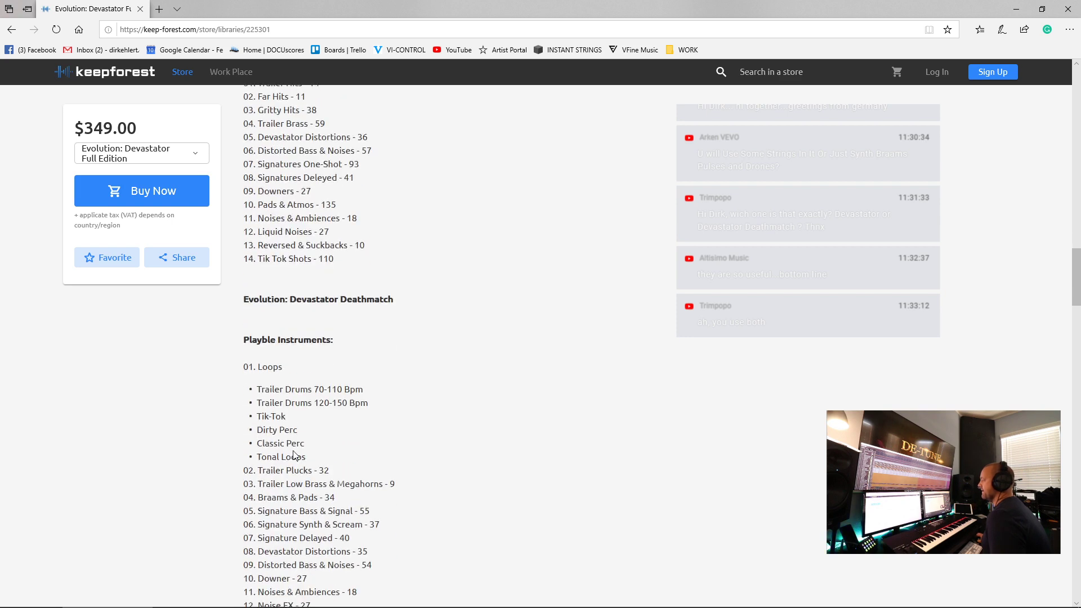
scroll(294, 455, down, 3)
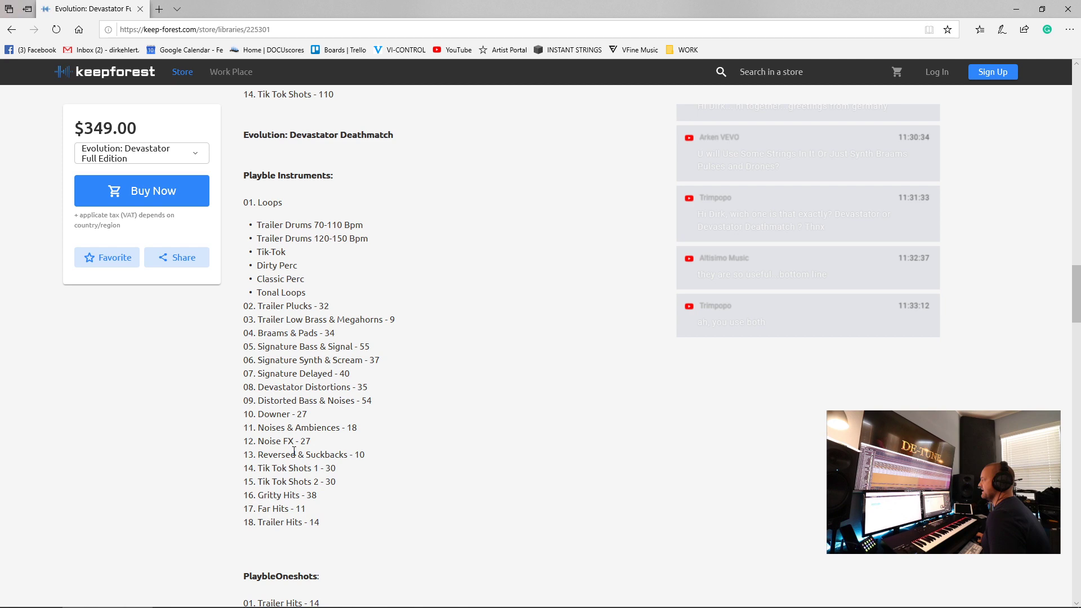
scroll(294, 452, down, 2)
scroll(294, 452, up, 3)
scroll(282, 307, up, 5)
scroll(282, 307, down, 6)
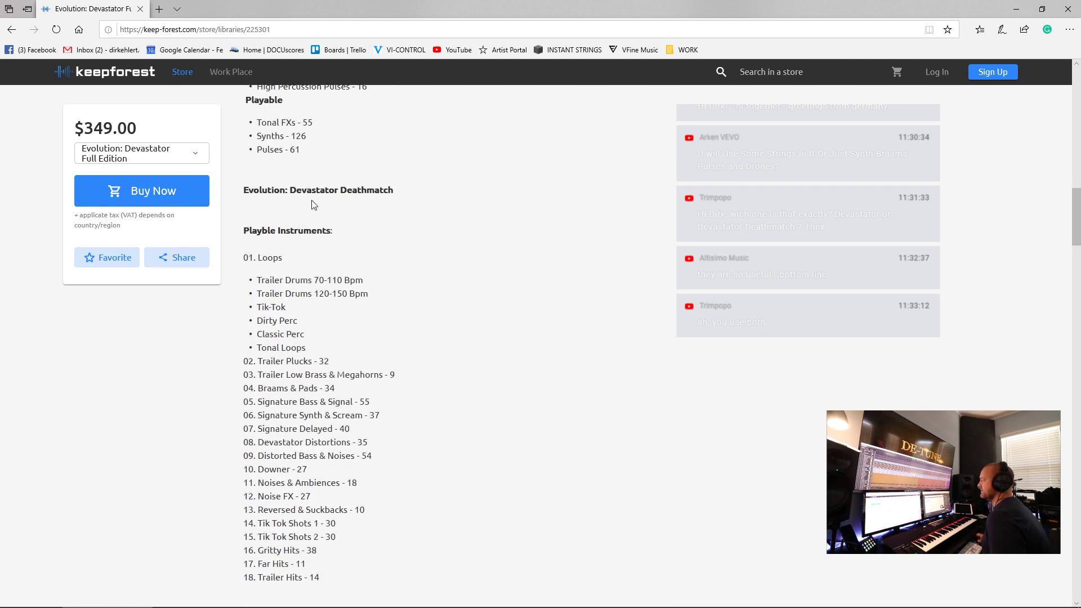
scroll(314, 204, down, 4)
scroll(314, 204, up, 4)
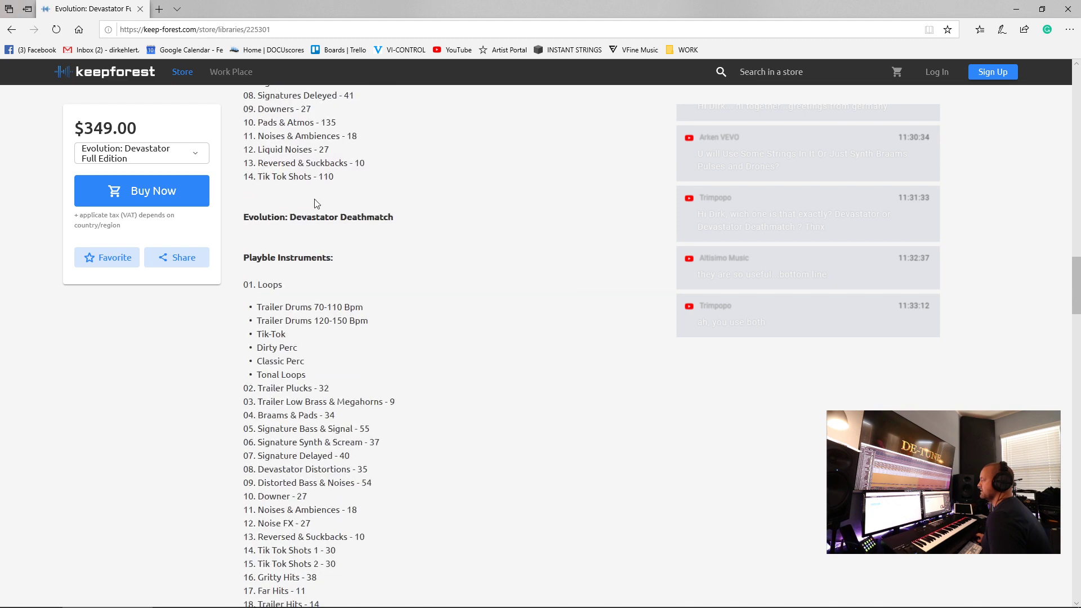
scroll(315, 204, down, 6)
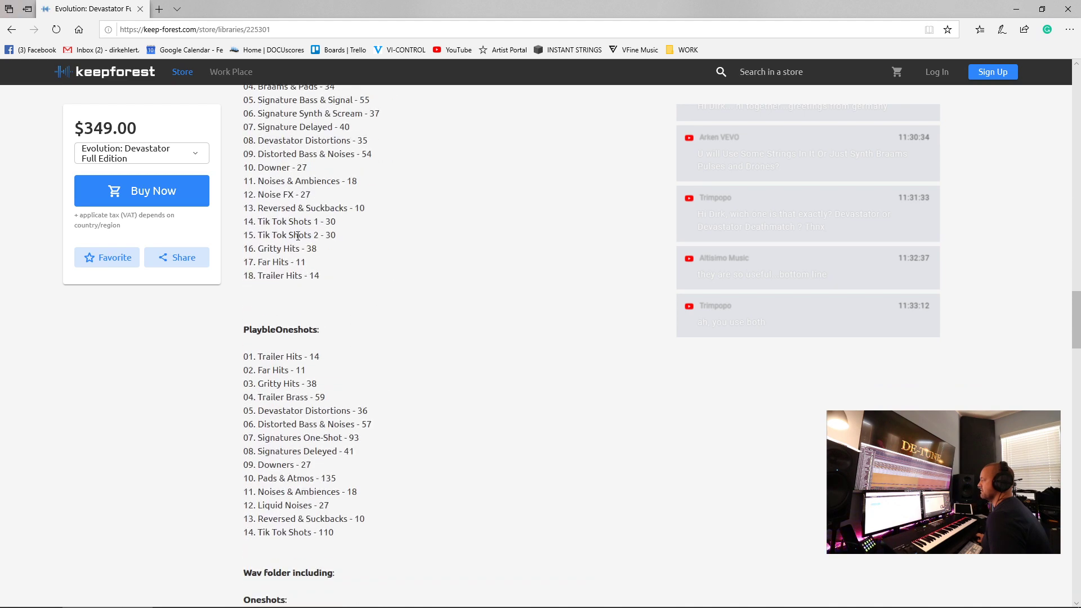
scroll(287, 302, down, 4)
scroll(291, 314, down, 7)
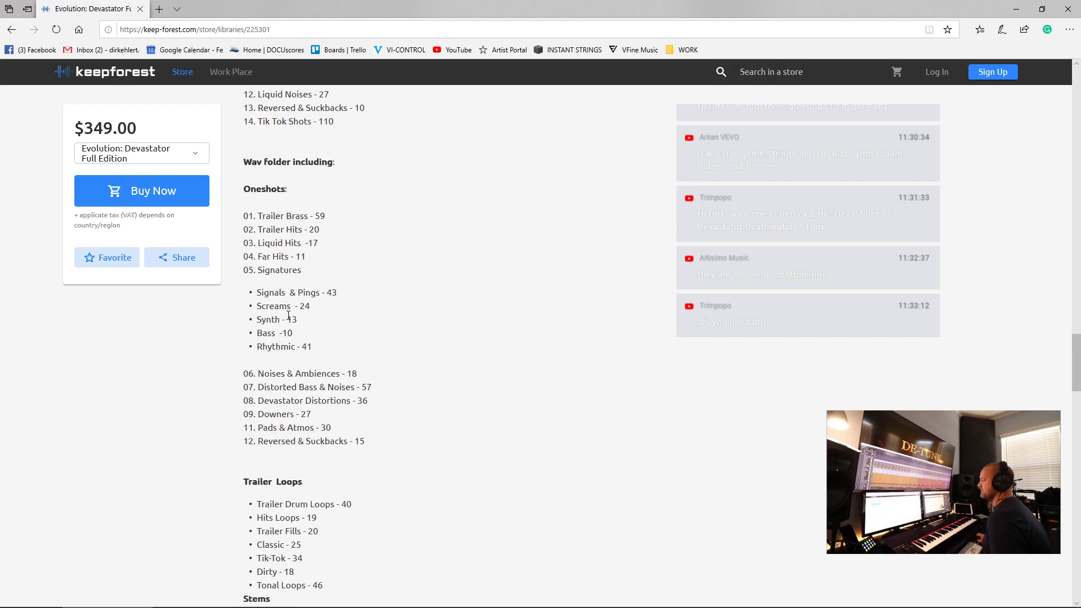
scroll(289, 312, up, 20)
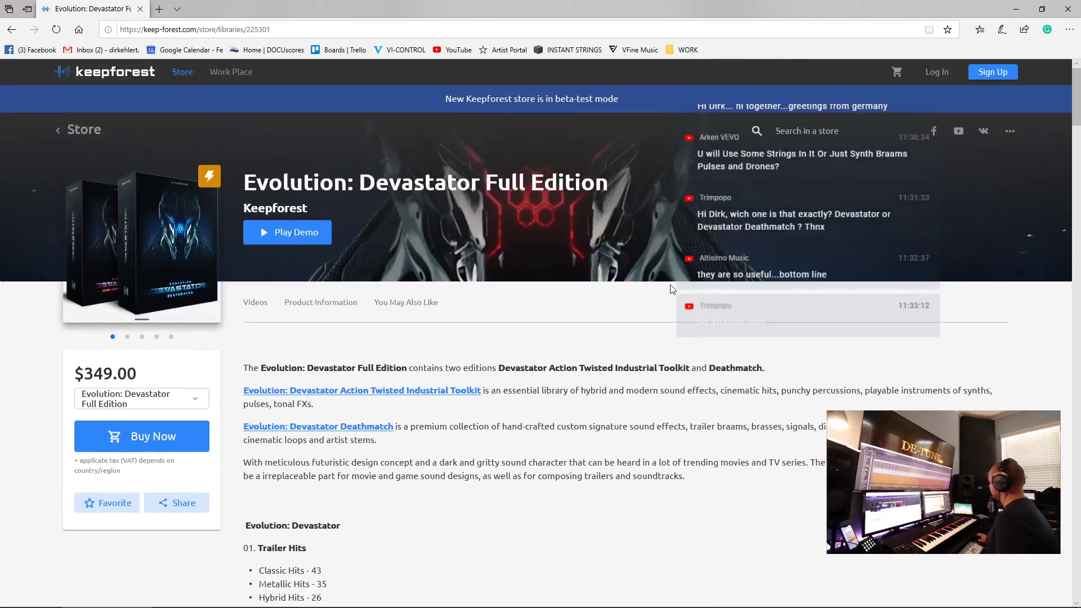
mouse_move(168, 603)
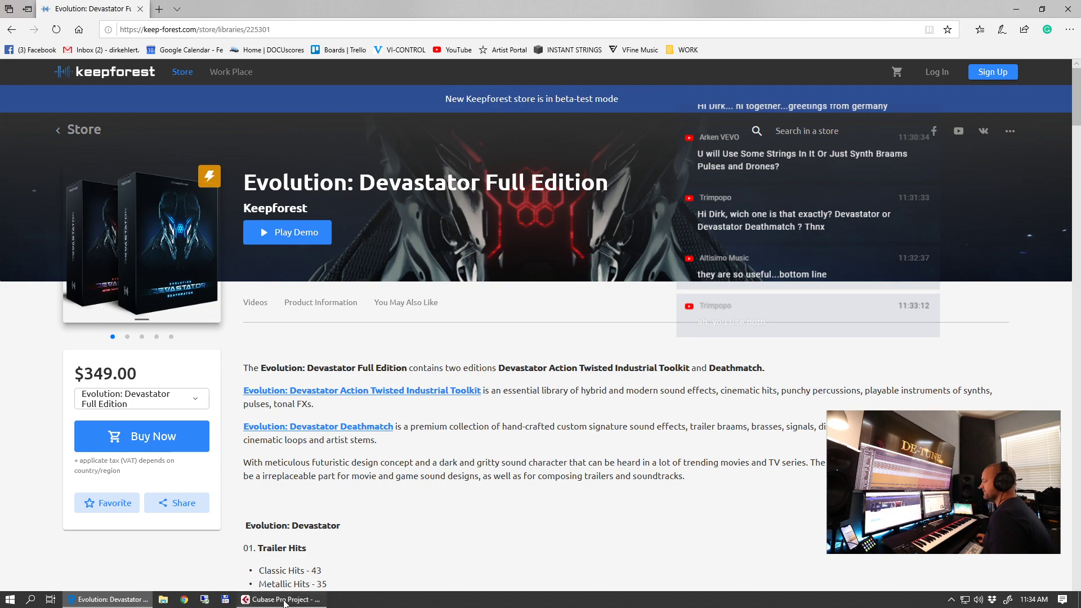
- Switch back to Cubase, close the Soft Braams Kontakt window, and list the This Computer drives in MediaBay
click(284, 601)
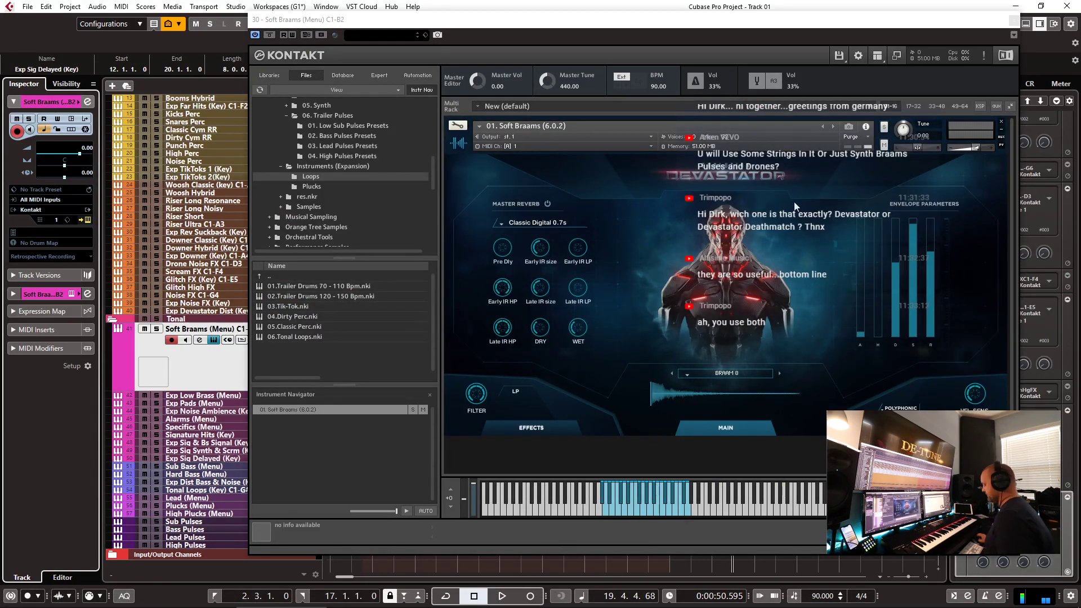
key(F5)
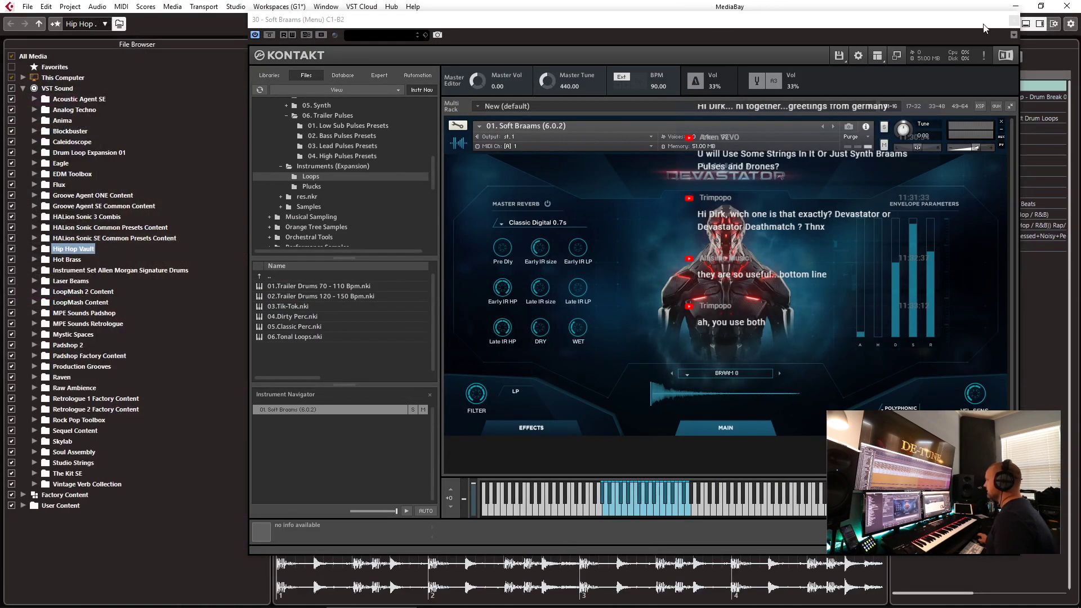
click(1013, 20)
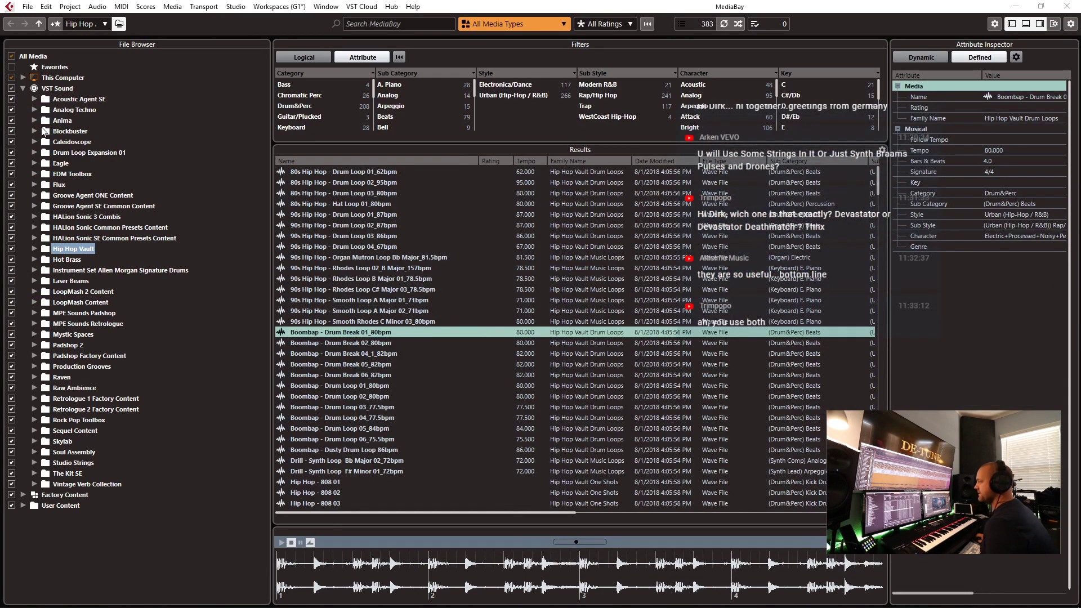
click(25, 89)
click(23, 78)
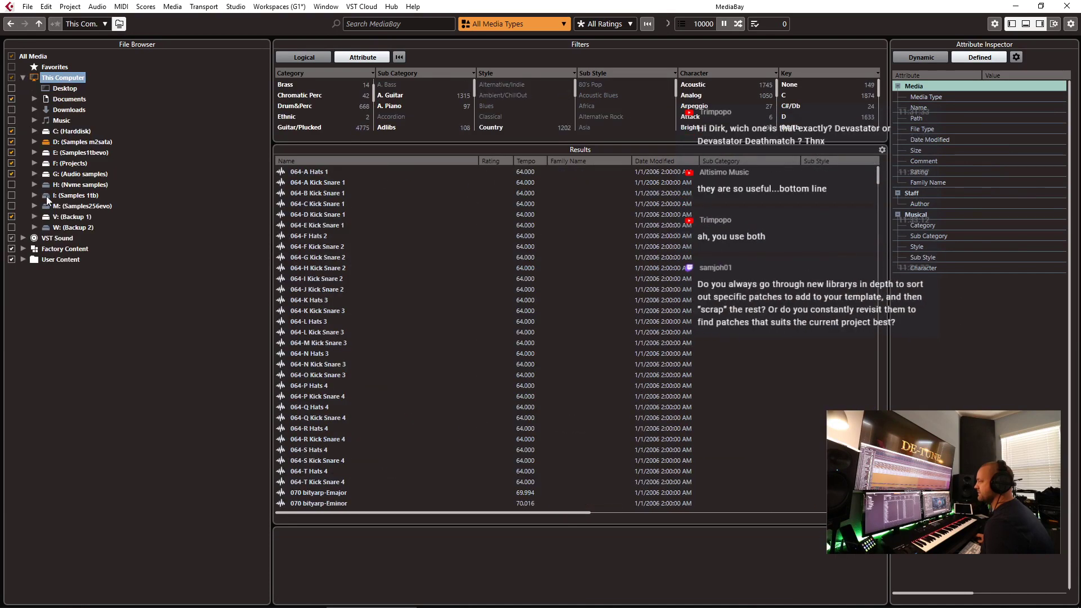
- Enable the Keep Forest folder in V: (Backup 1) > _Sample Libs for MediaBay scanning, then return to the project
click(33, 216)
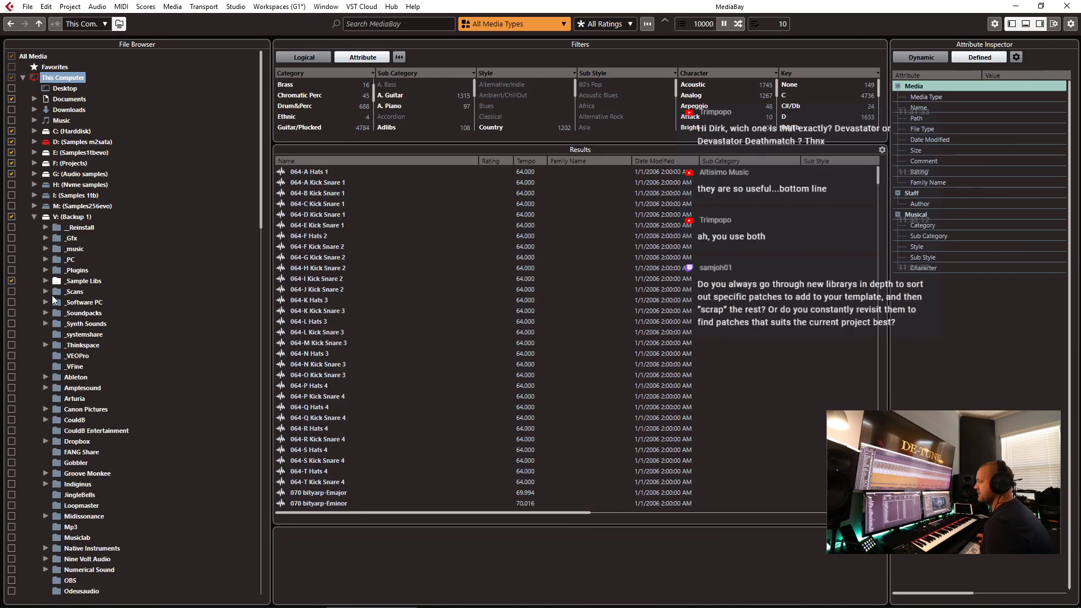
click(45, 281)
scroll(51, 315, down, 3)
scroll(60, 379, down, 8)
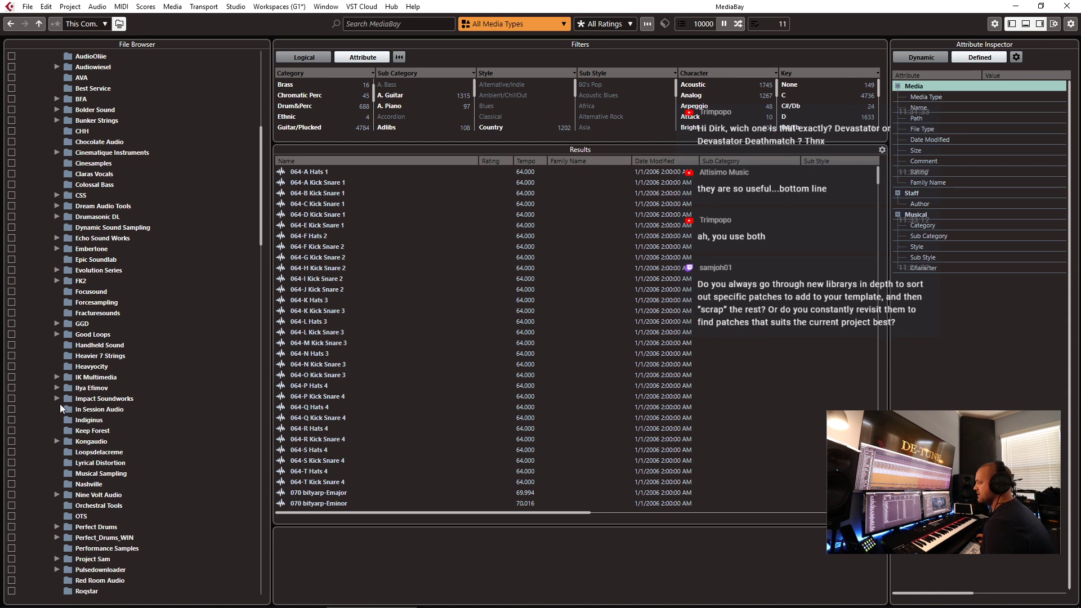
scroll(60, 403, down, 1)
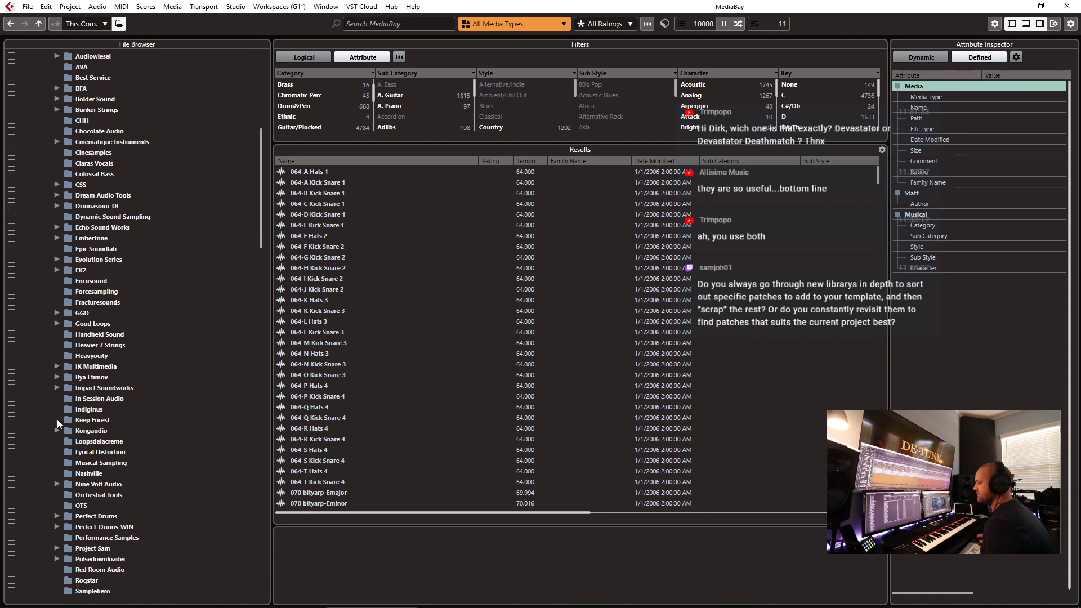
click(79, 421)
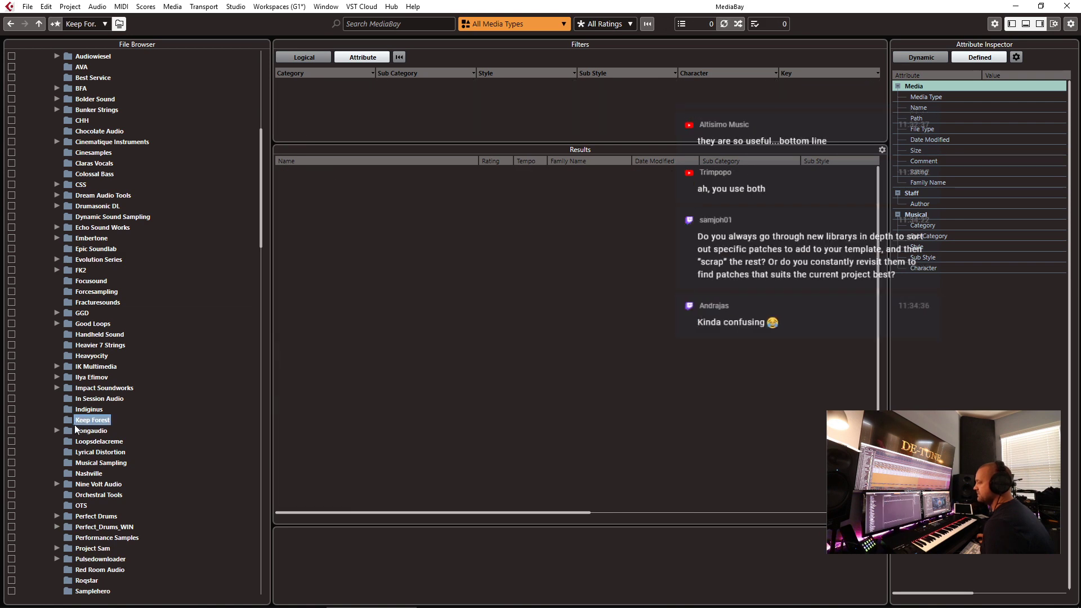
click(11, 420)
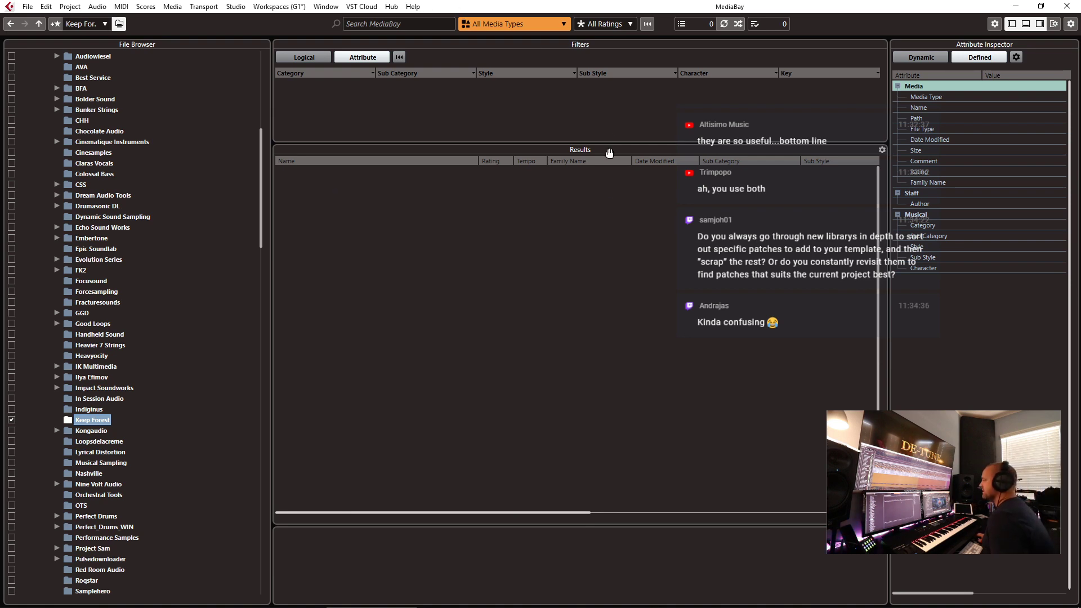
key(F5)
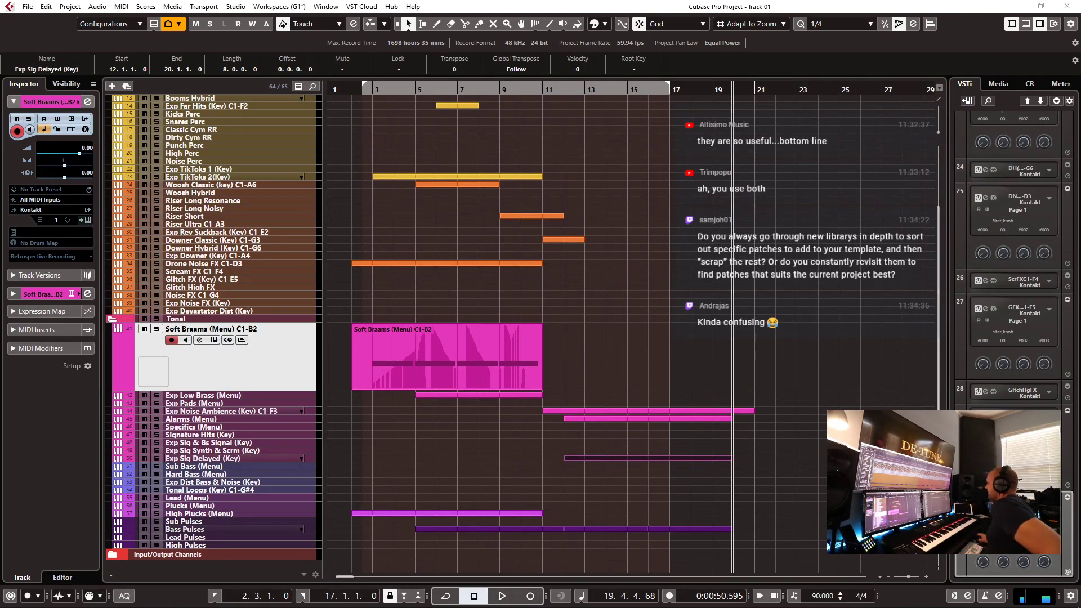
- Switch to File Explorer, widen the folder name column, and open the Keepforest - Devastator Deathmatch EXP (WAV) folder
mouse_move(166, 604)
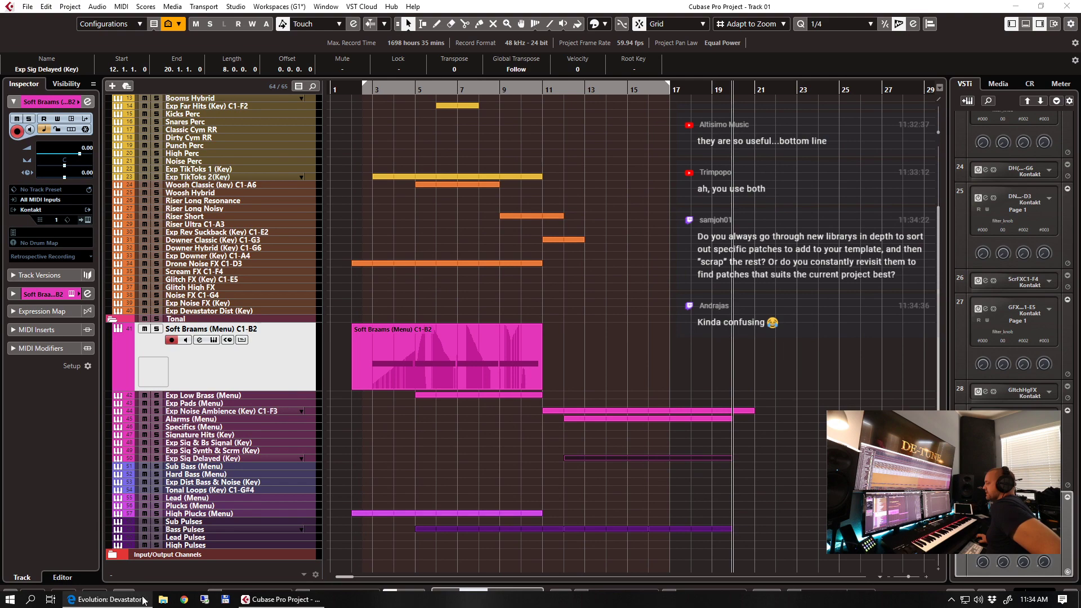
click(163, 601)
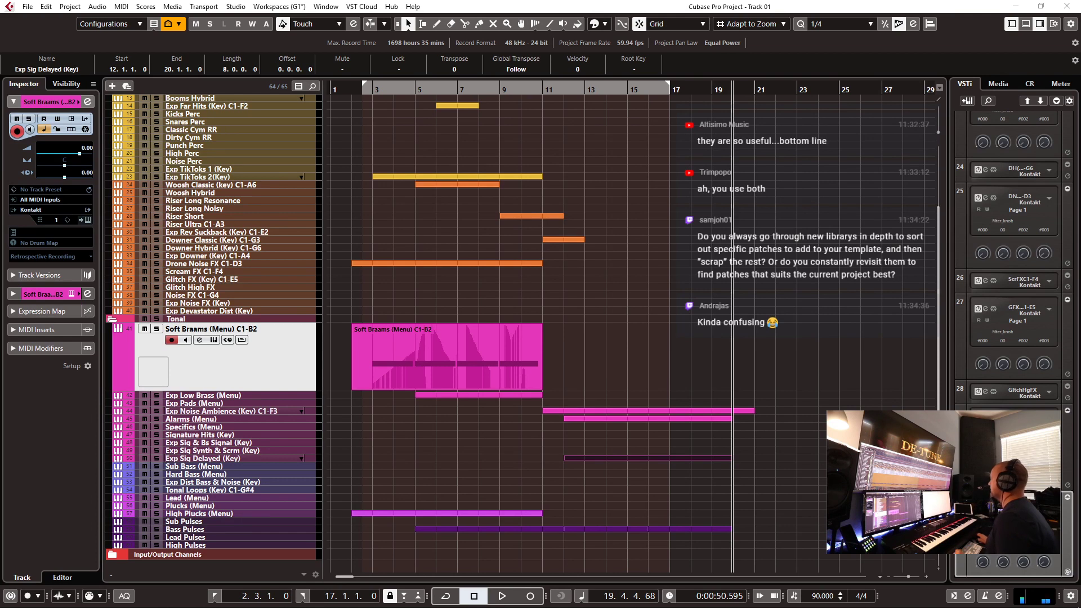
key(alt+Tab)
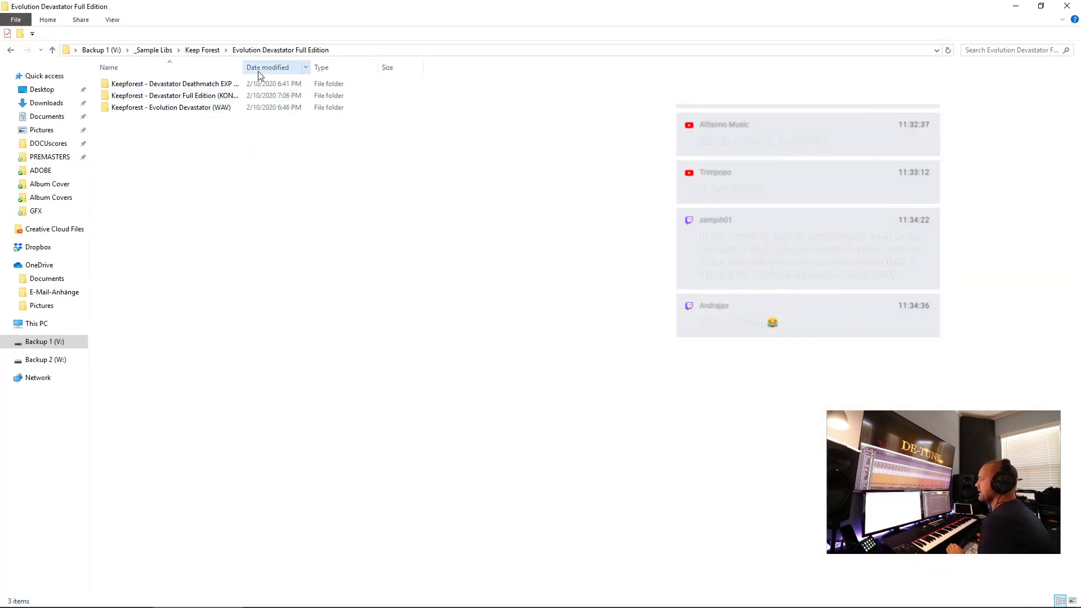
drag(245, 67, 400, 67)
click(281, 96)
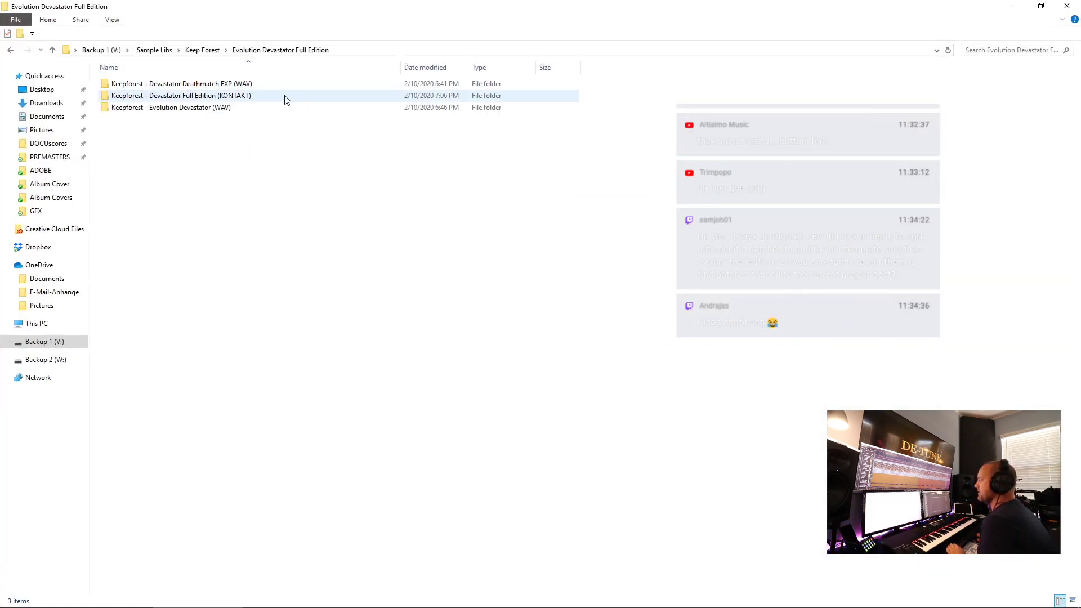
double_click(239, 85)
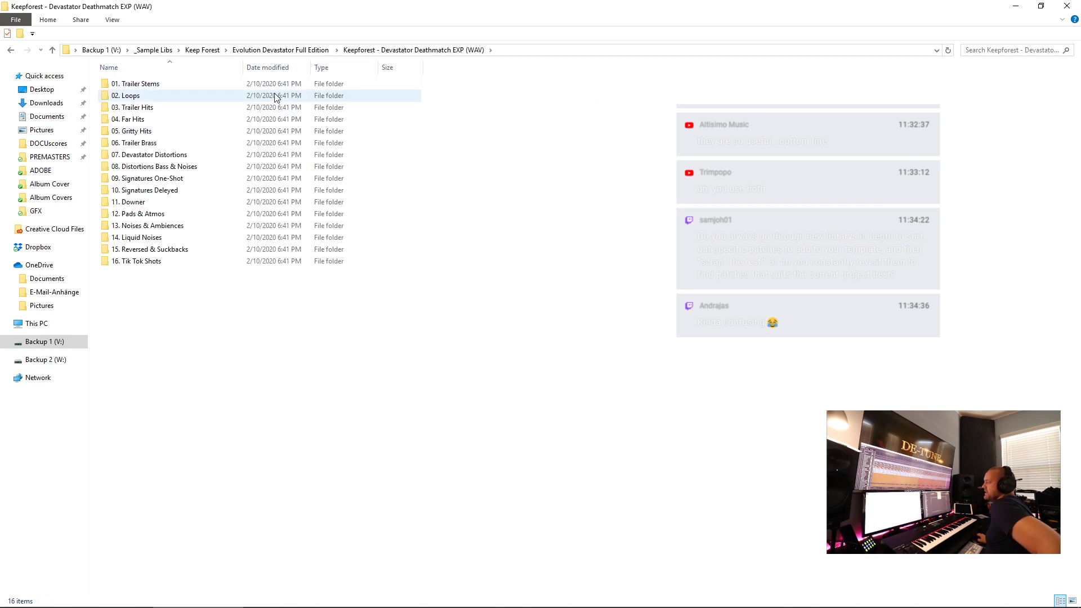
- Open 01. Trailer Stems and its Stem 09 - Night Mission folder, widening the name columns to read the full names
double_click(157, 85)
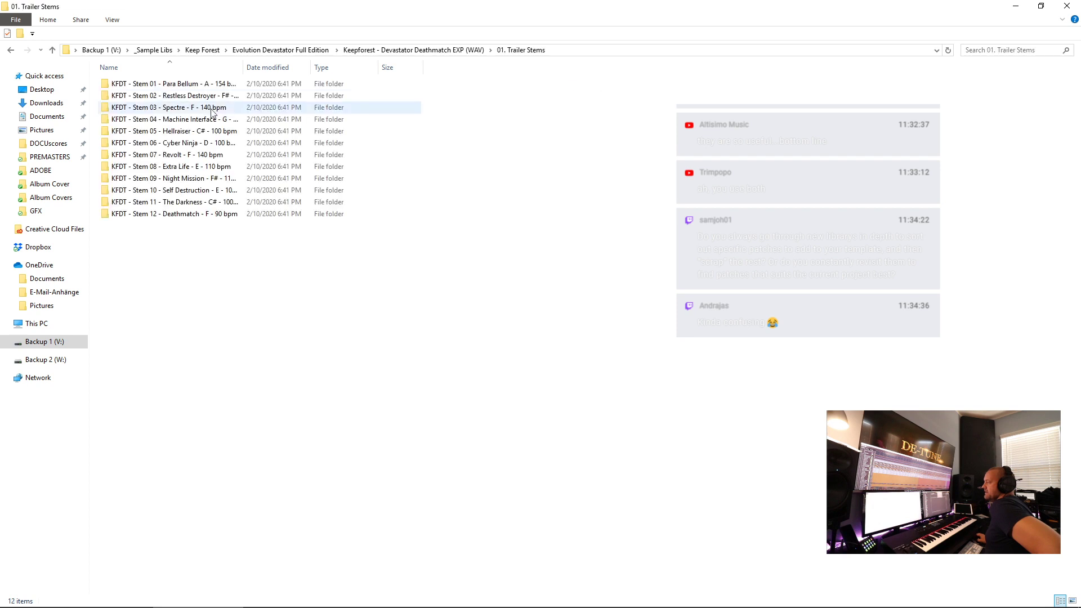
drag(242, 68, 425, 67)
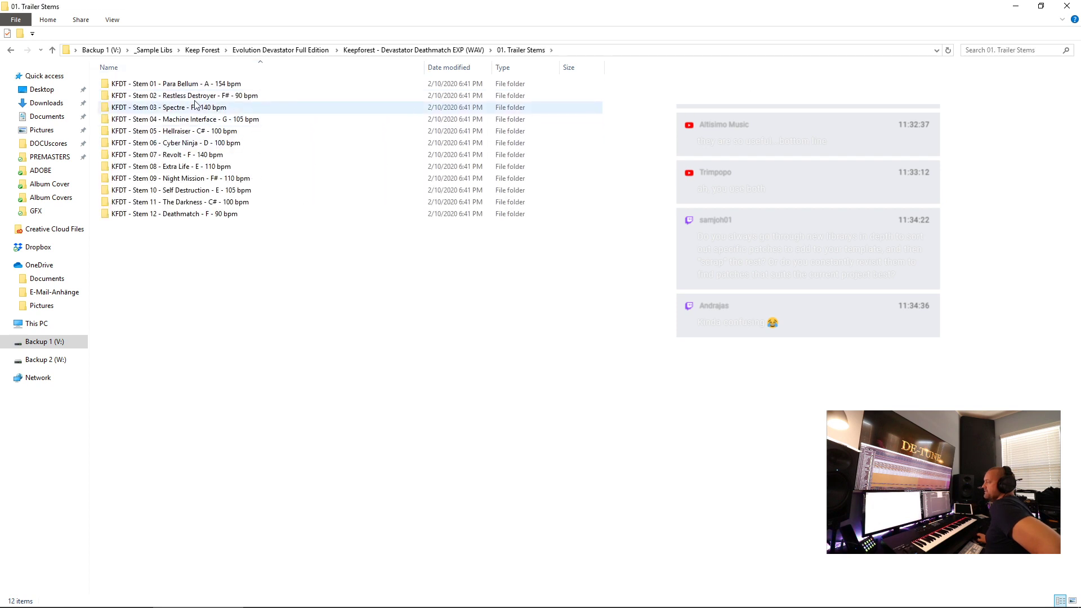
double_click(202, 179)
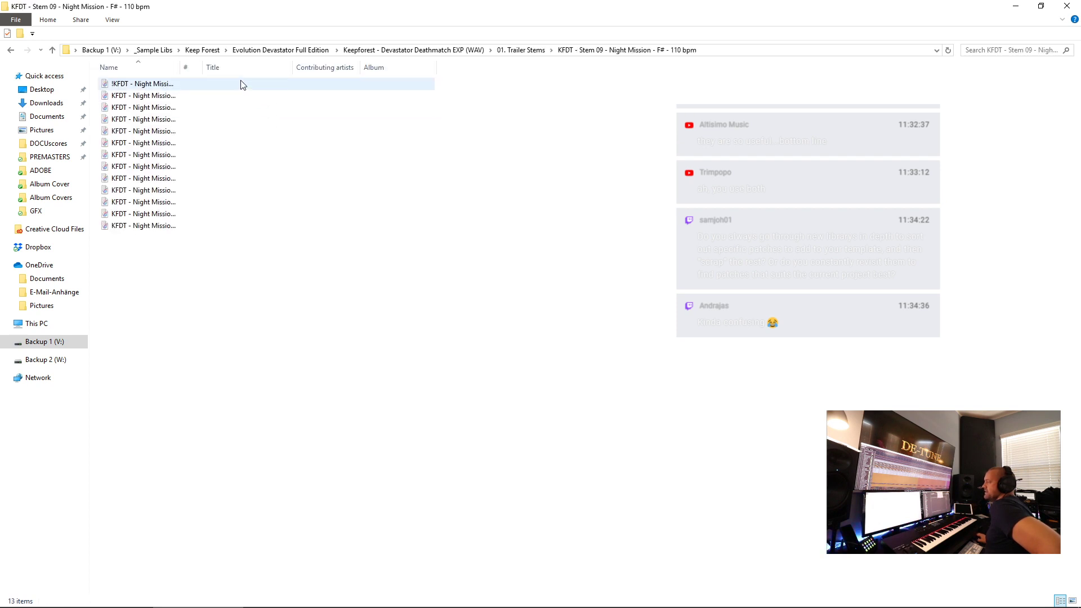
drag(179, 68, 389, 67)
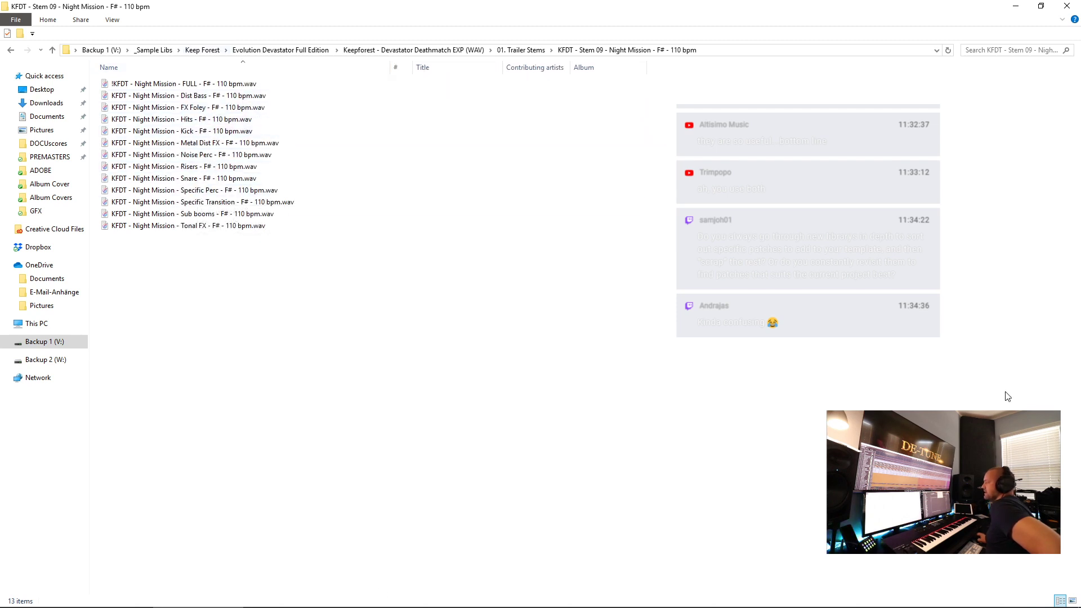
- Switch back to Cubase, remove V:\_Sample Libs\Keep Forest from the database, and reopen MediaBay
key(alt+Tab)
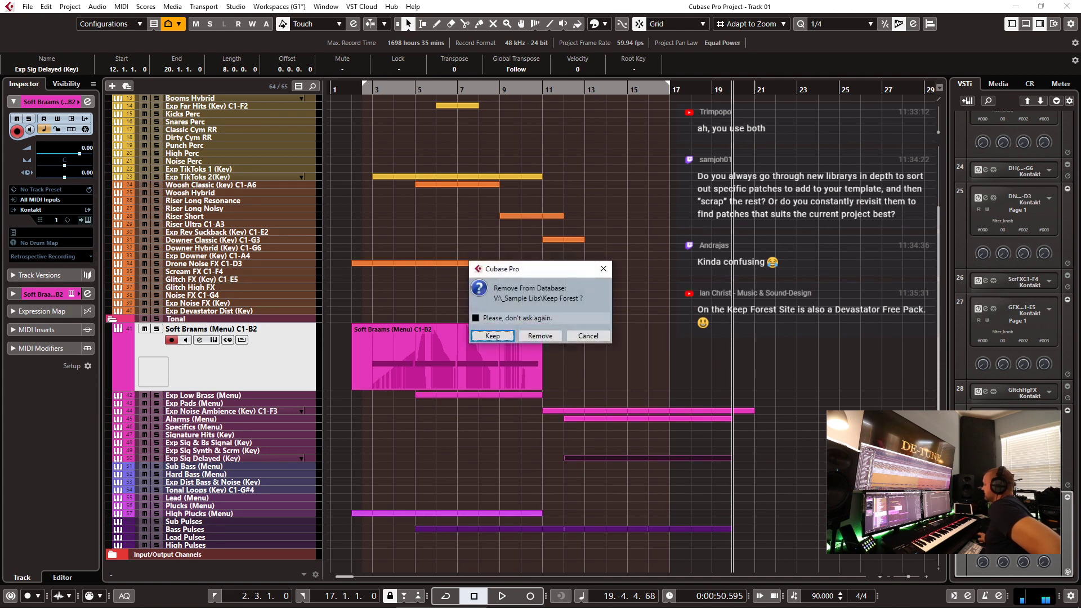
click(535, 333)
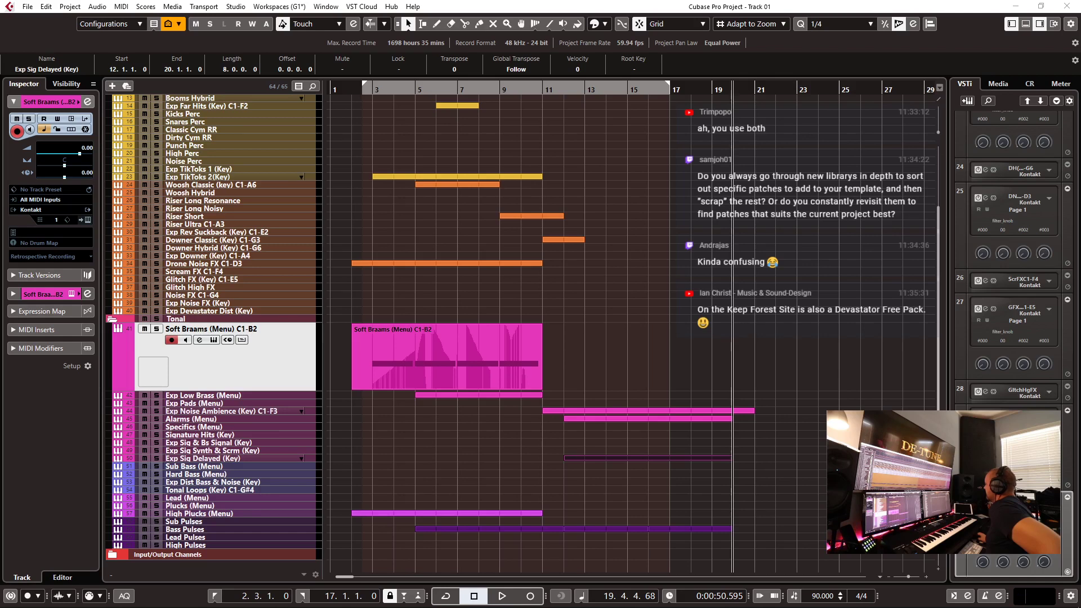
key(F5)
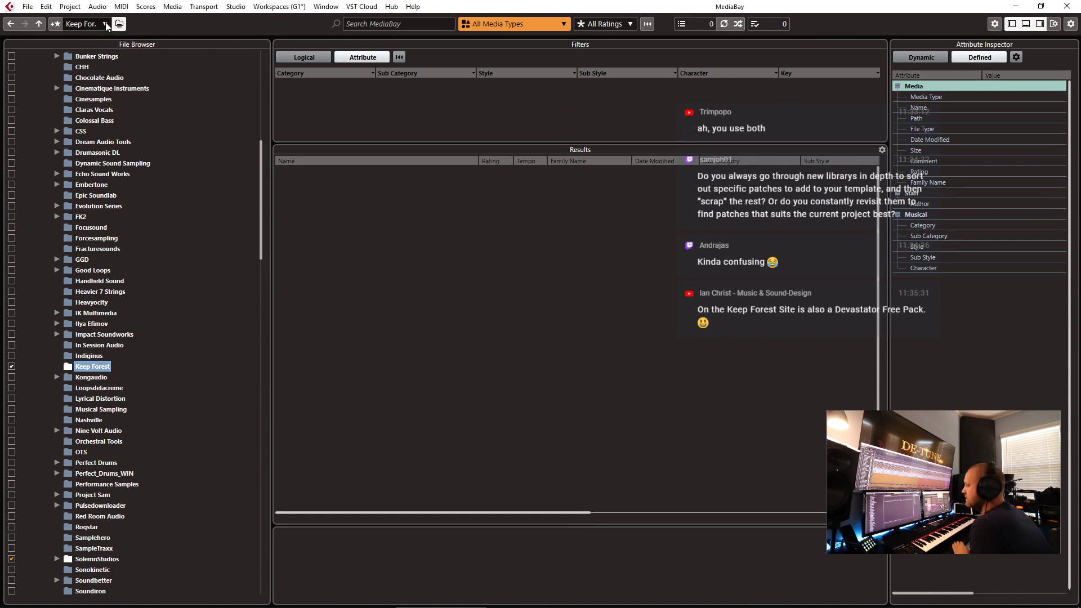
- Examine the _Sample Libs folder's contents in MediaBay and return to the project
click(40, 25)
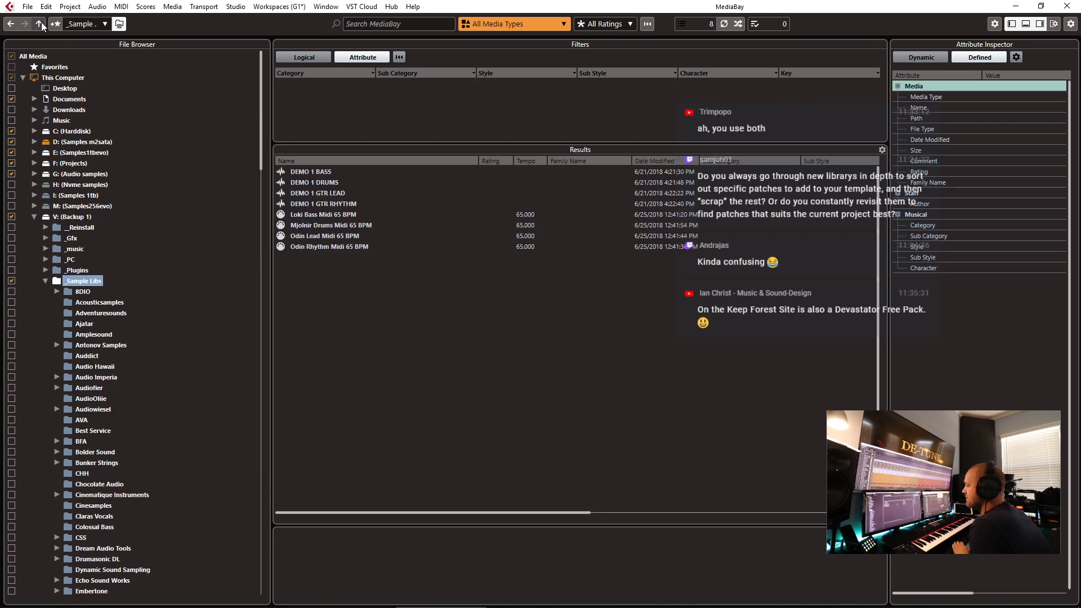
click(387, 28)
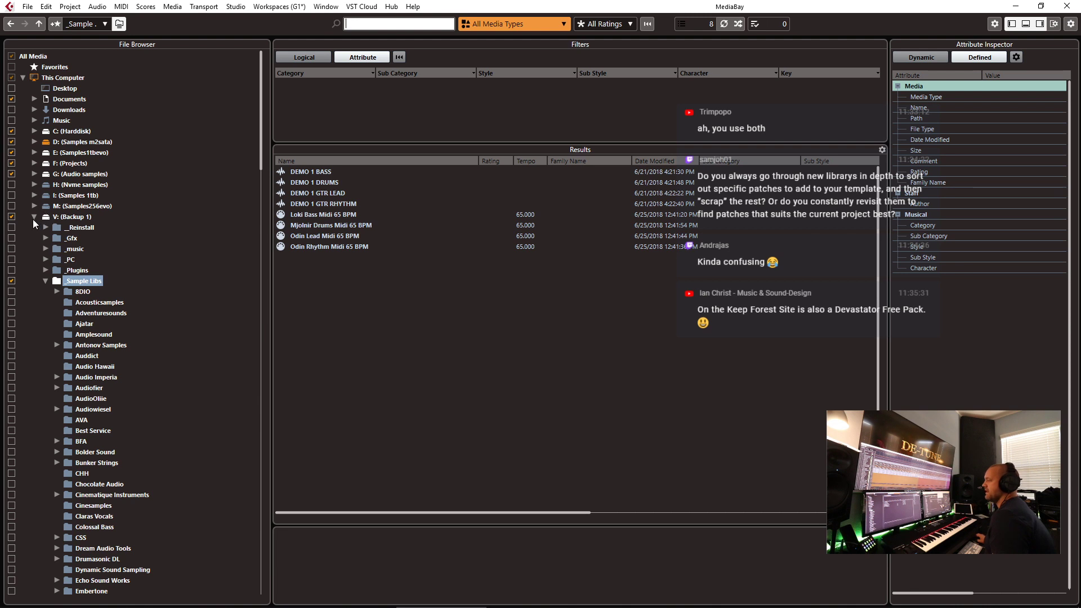
click(45, 281)
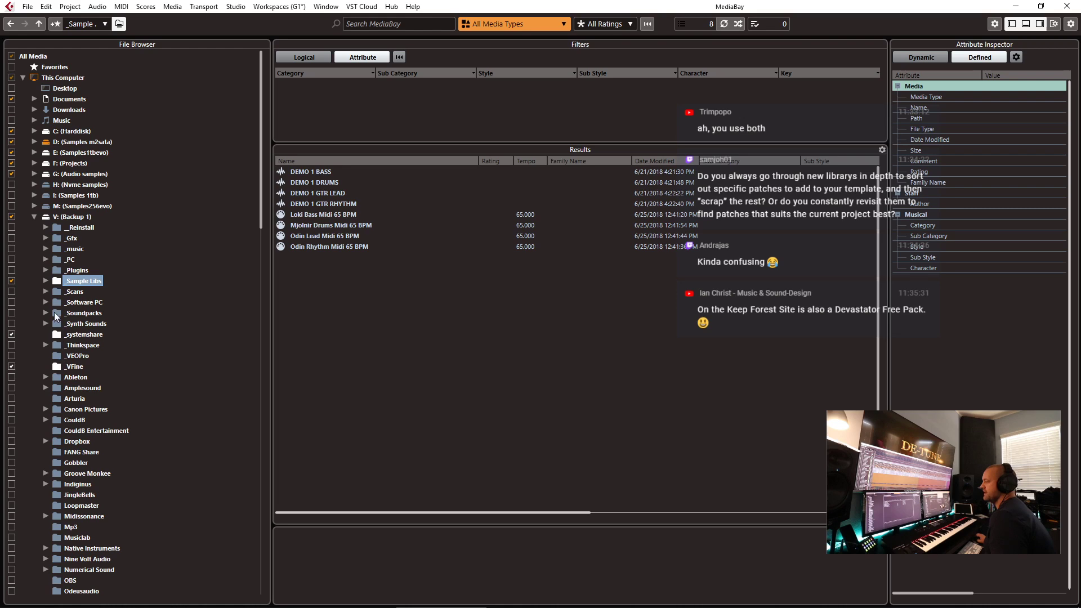
click(44, 282)
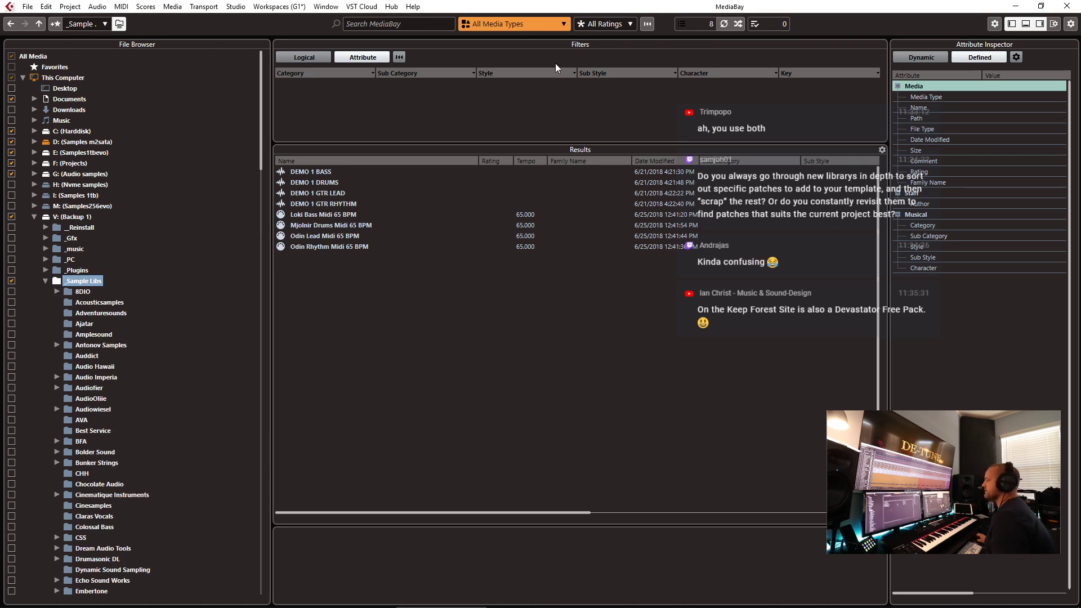
key(F5)
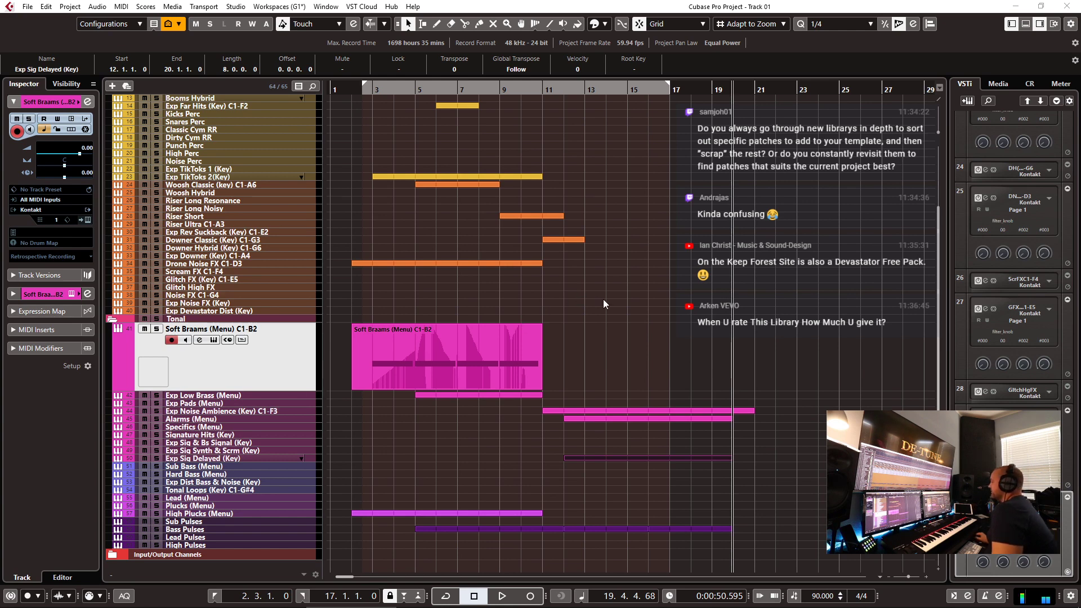
- Deselect the Exp Sig Delayed (Key) part and play the arrangement from the left locator at 2.3.1
scroll(604, 303, up, 4)
scroll(580, 304, down, 5)
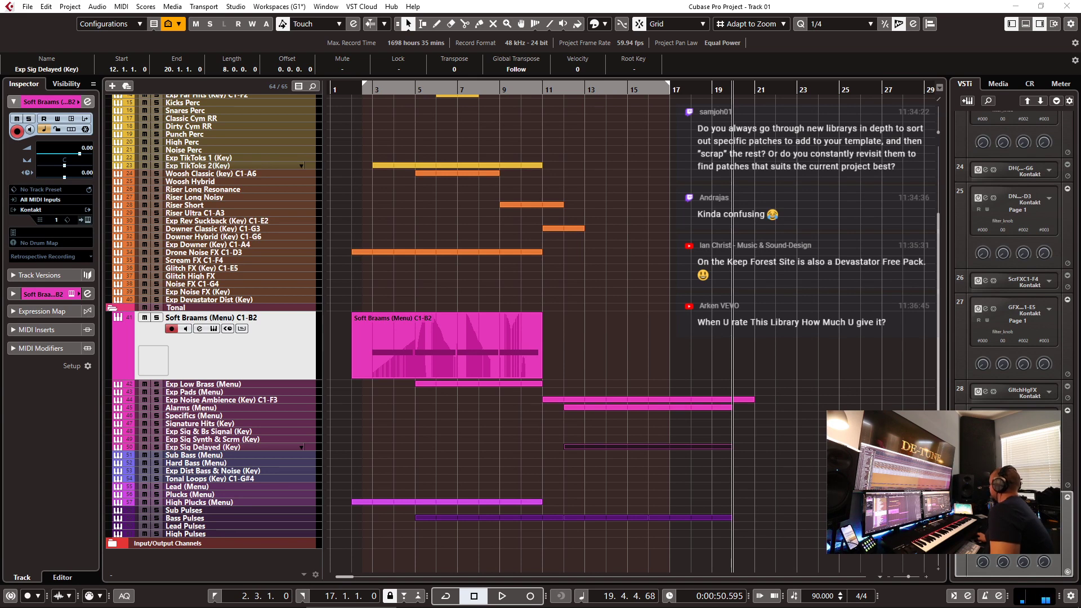
click(671, 340)
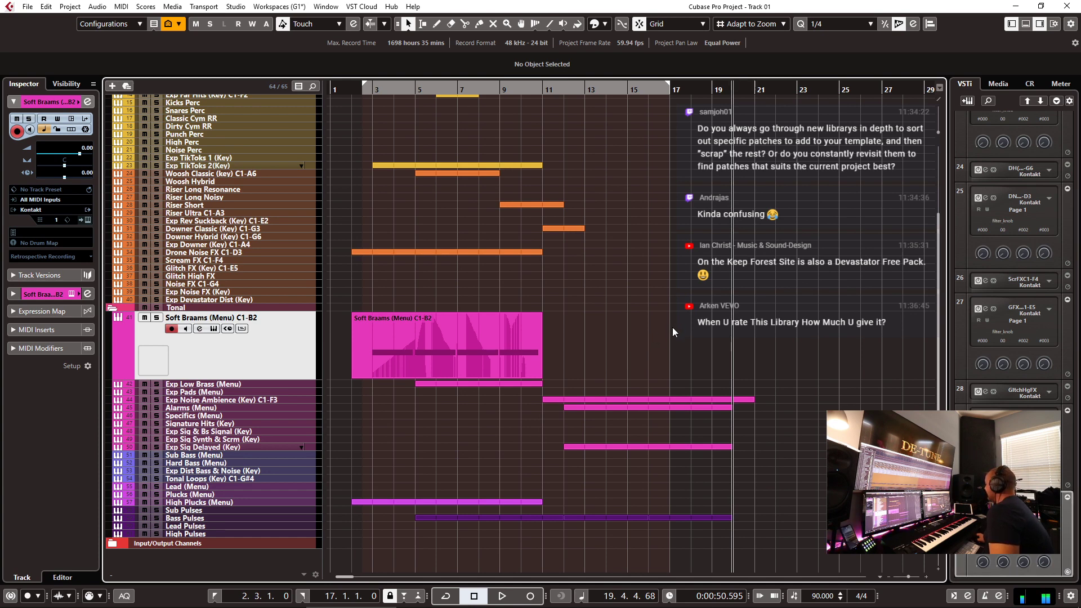
key(KP_1)
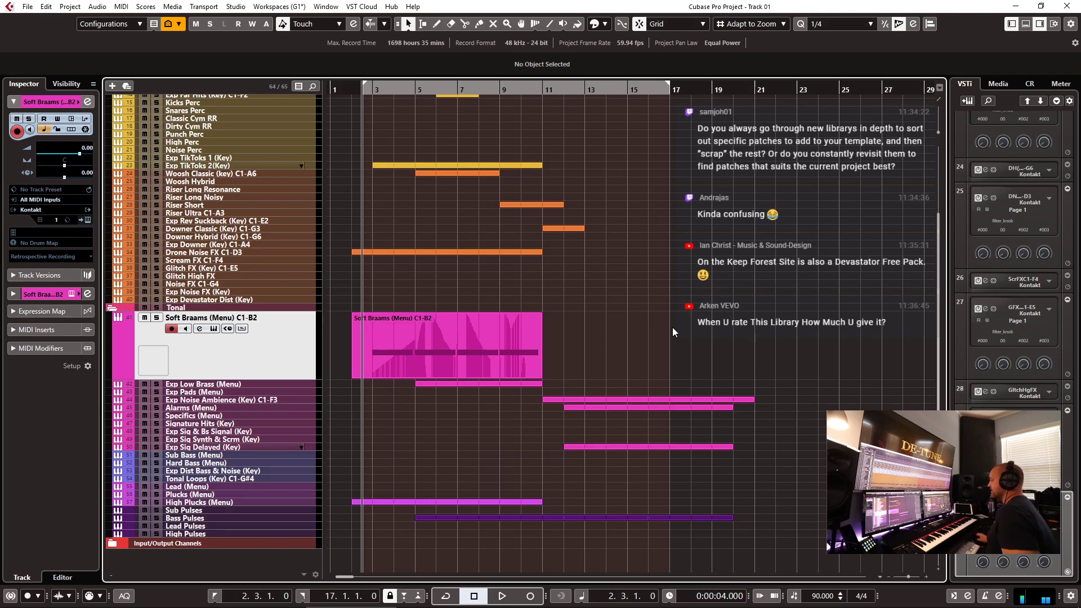
key(space)
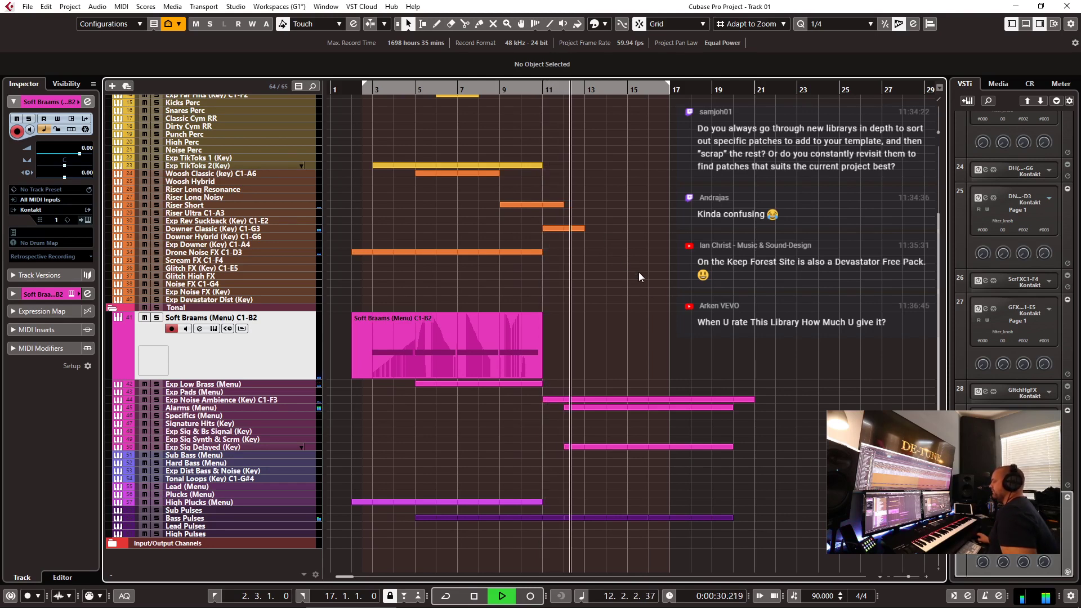
ctrl+scroll(691, 325, up, 2)
ctrl+scroll(738, 337, down, 4)
scroll(687, 332, up, 3)
scroll(687, 333, down, 3)
scroll(674, 348, up, 3)
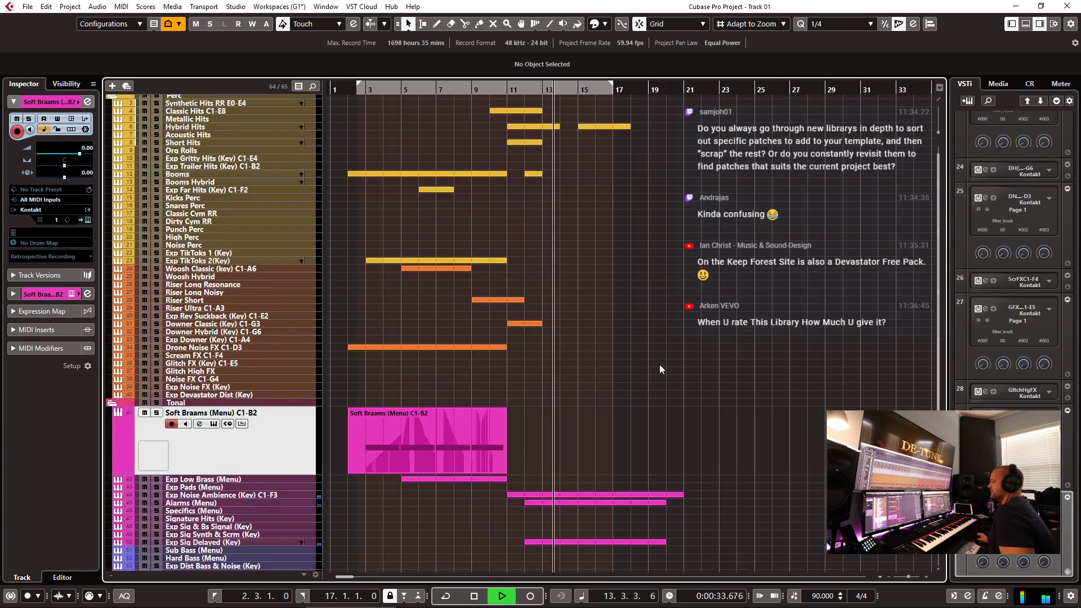
- Select the Exp Sig Delayed (Key) part starting at bar 12, stop playback, and open the part in the Key Editor
click(569, 542)
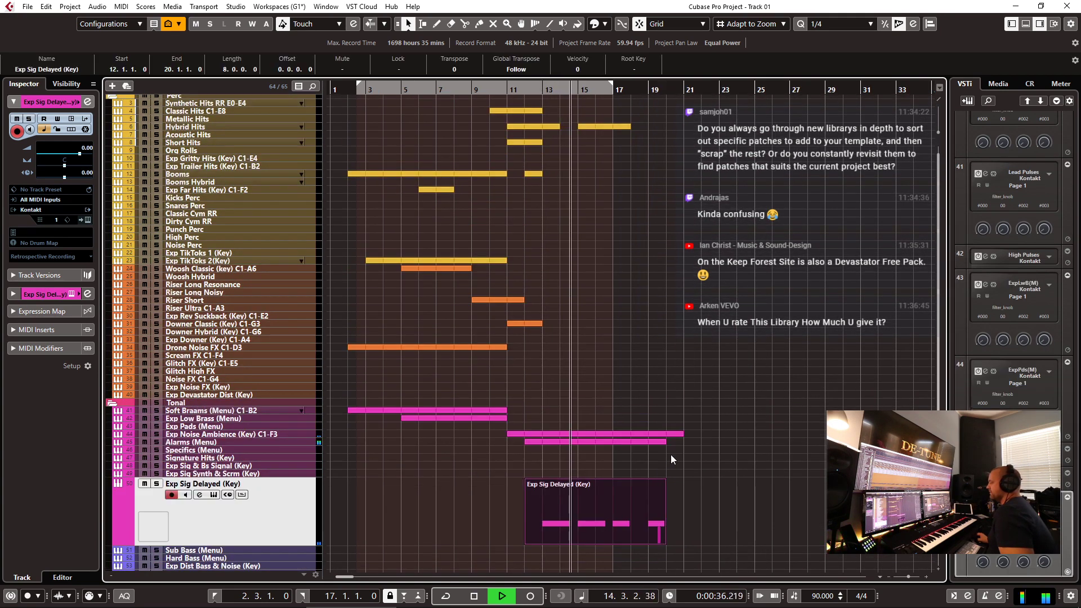
ctrl+scroll(674, 422, up, 3)
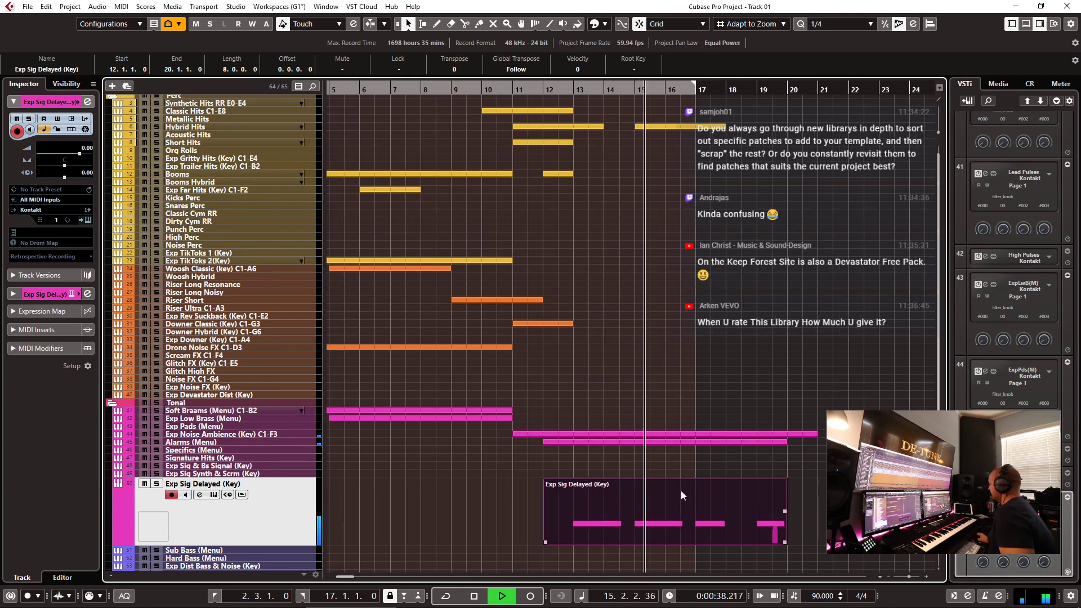
key(space)
double_click(658, 510)
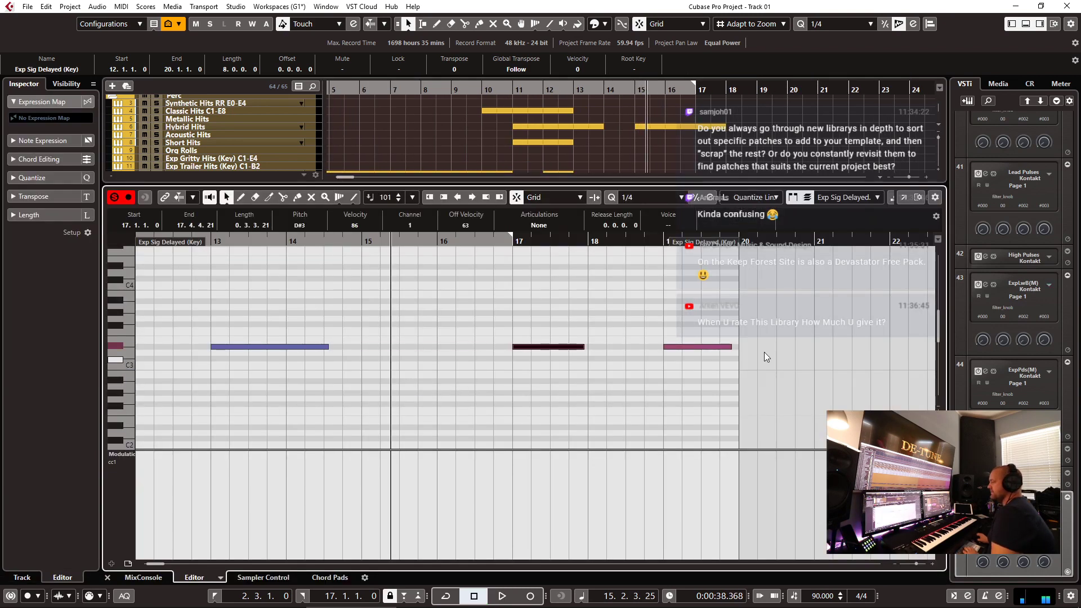
- Delete the note at bar 19 from the Exp Sig Delayed (Key) part and close the Key Editor
key(Delete)
key(Return)
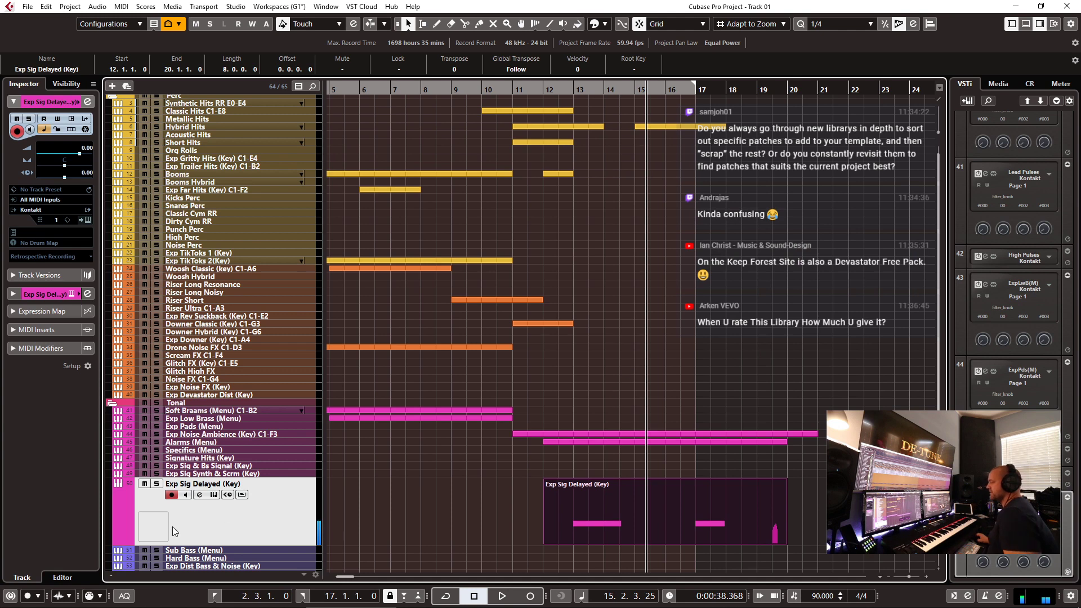
- Record a new MIDI part on the Exp Sig Synth & Scrm (Key) track starting at bar 12
click(228, 474)
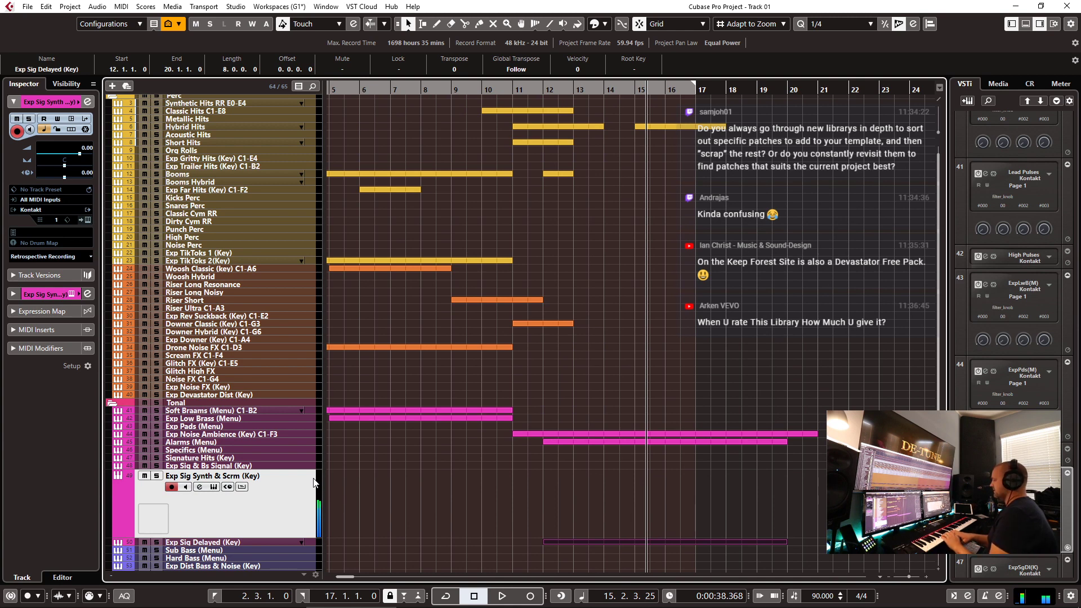
click(545, 92)
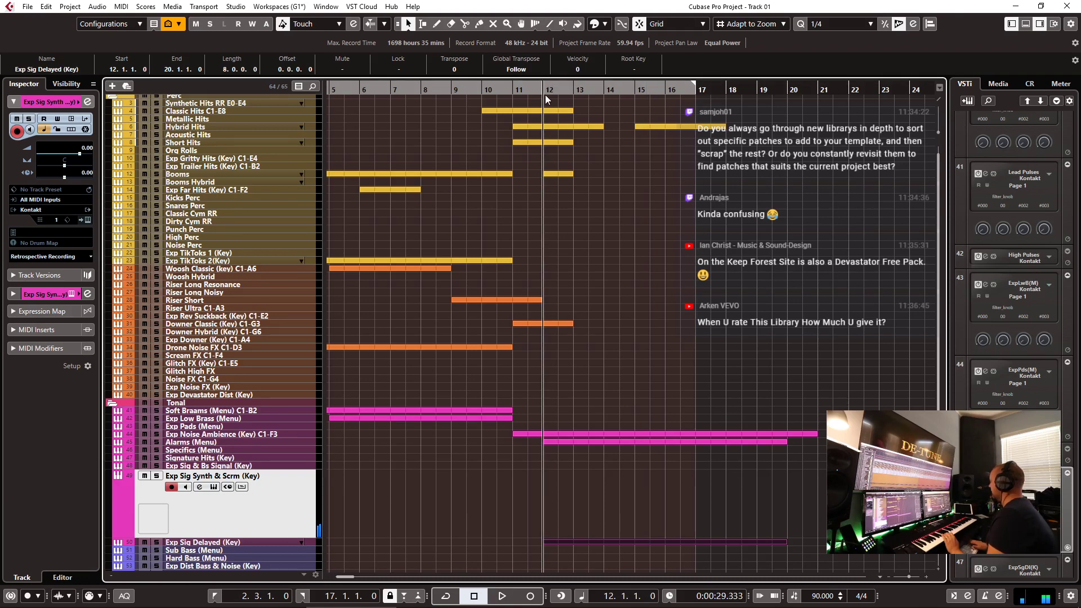
key(KP_Multiply)
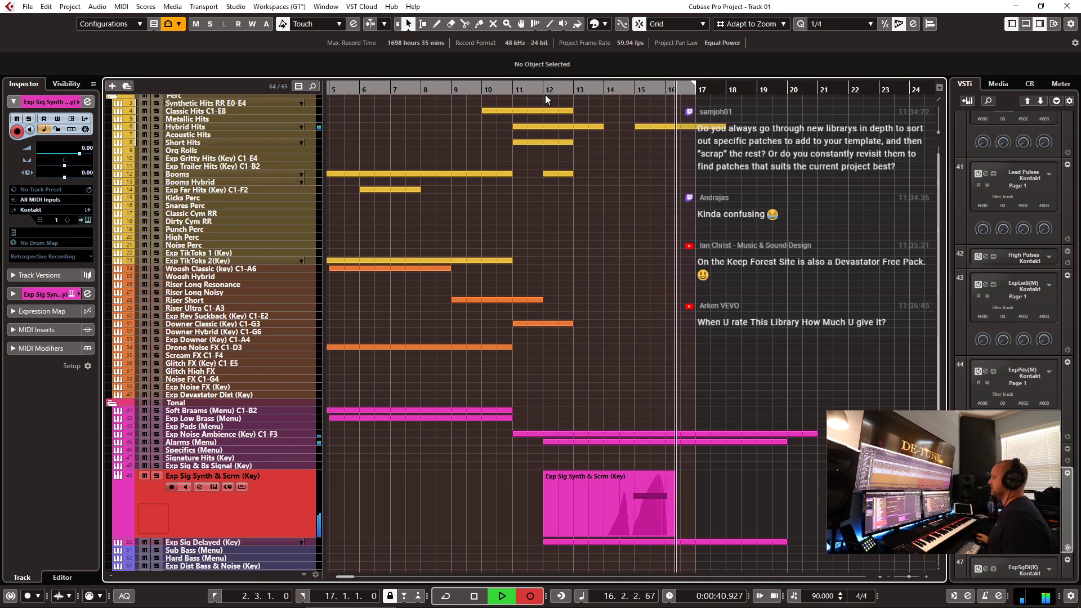
key(space)
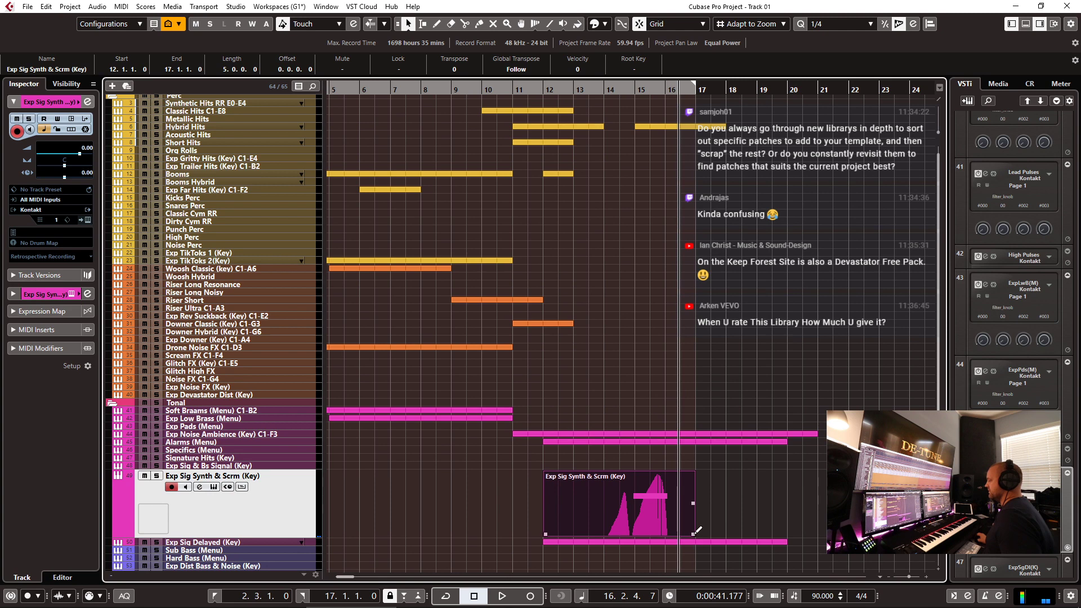
- Trim the Exp Sig Synth & Scrm (Key) part to end at bar 16, duplicate it from bar 16, and return the playhead to bar 12
drag(695, 533, 665, 533)
key(ctrl+d)
click(543, 90)
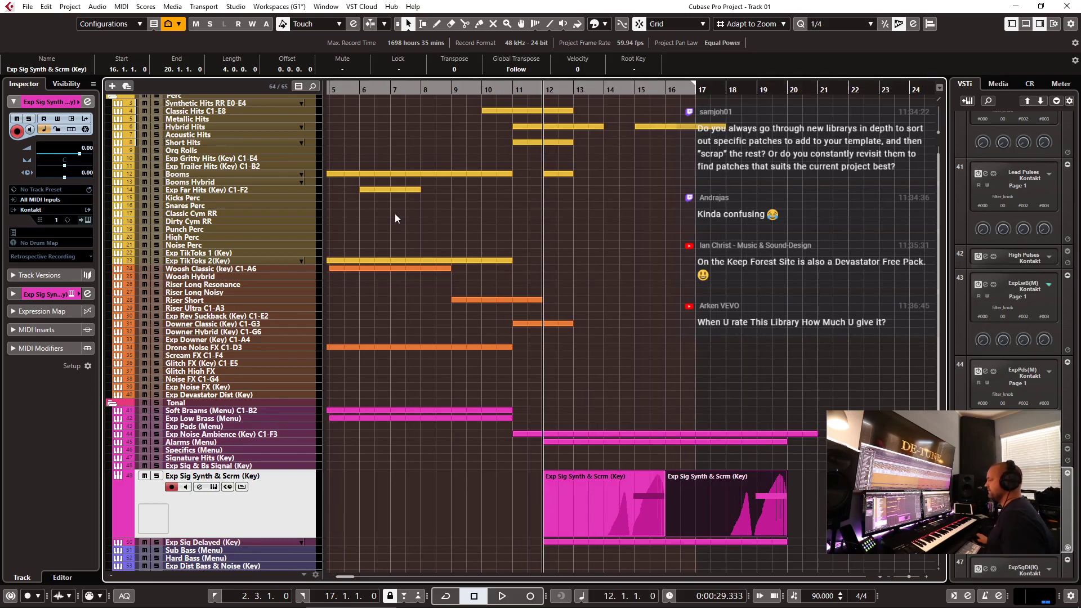
- Audition the sounds on the Glitch High FX and Glitch FX (Key) C1-E5 tracks
click(209, 372)
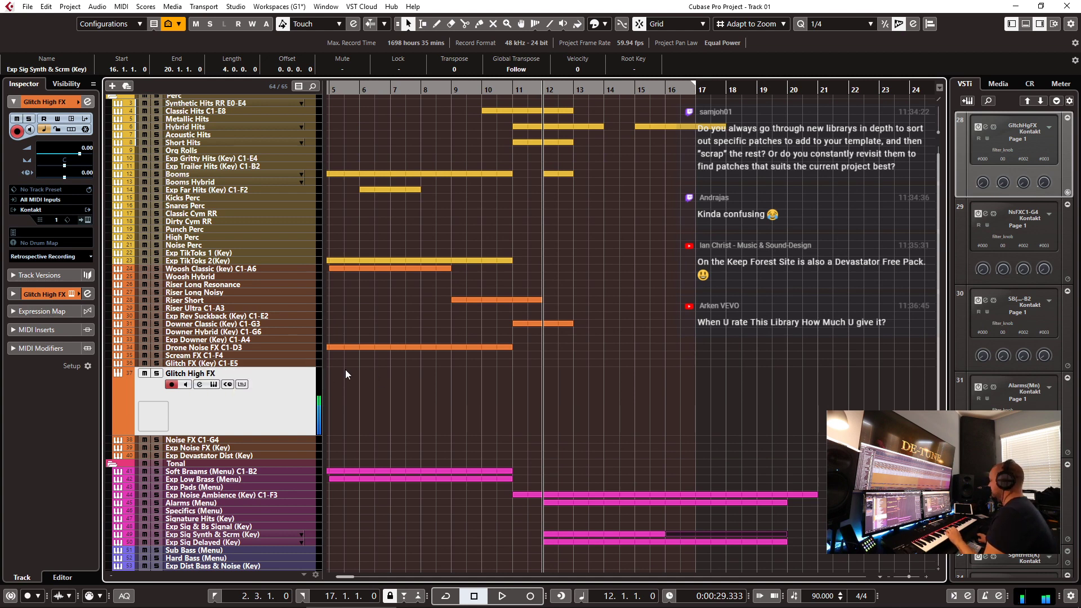
click(304, 363)
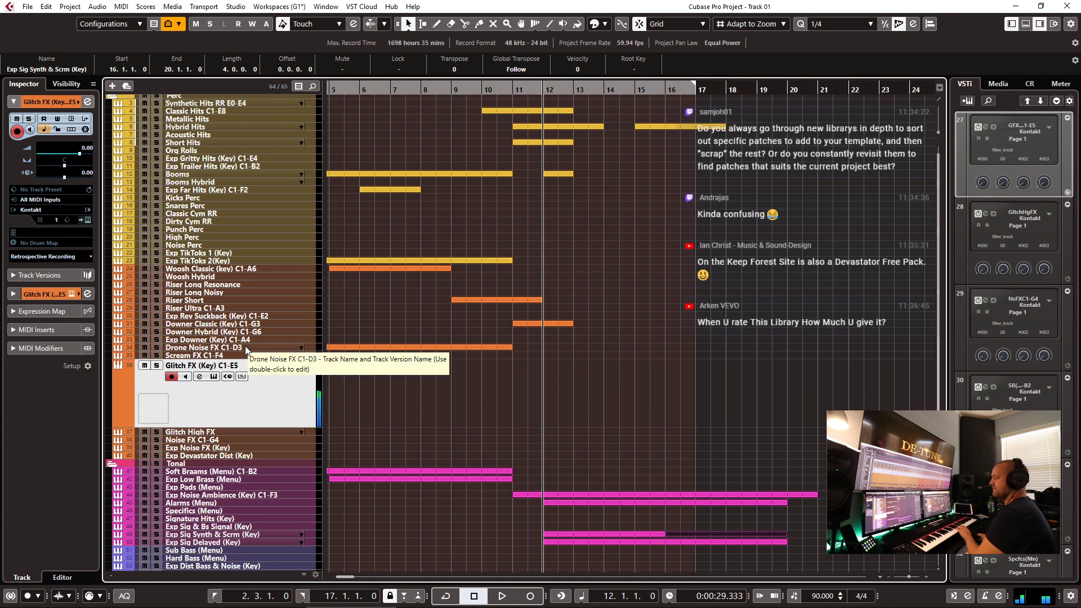
- Set the Noise FX C1-G4 track volume to -9.06 and check its Kontakt instrument
click(206, 441)
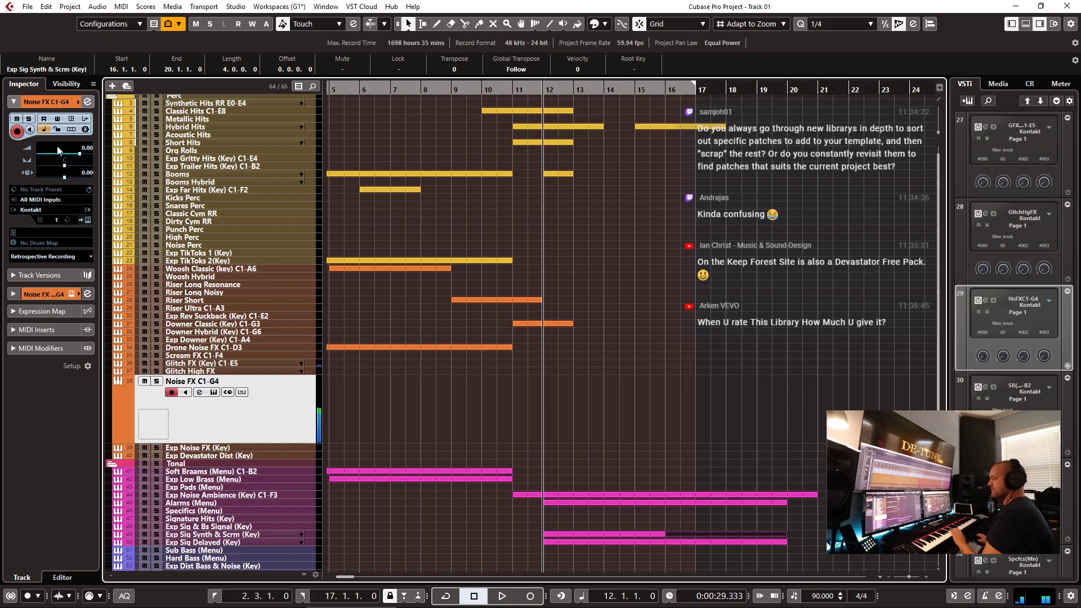
drag(79, 157, 75, 156)
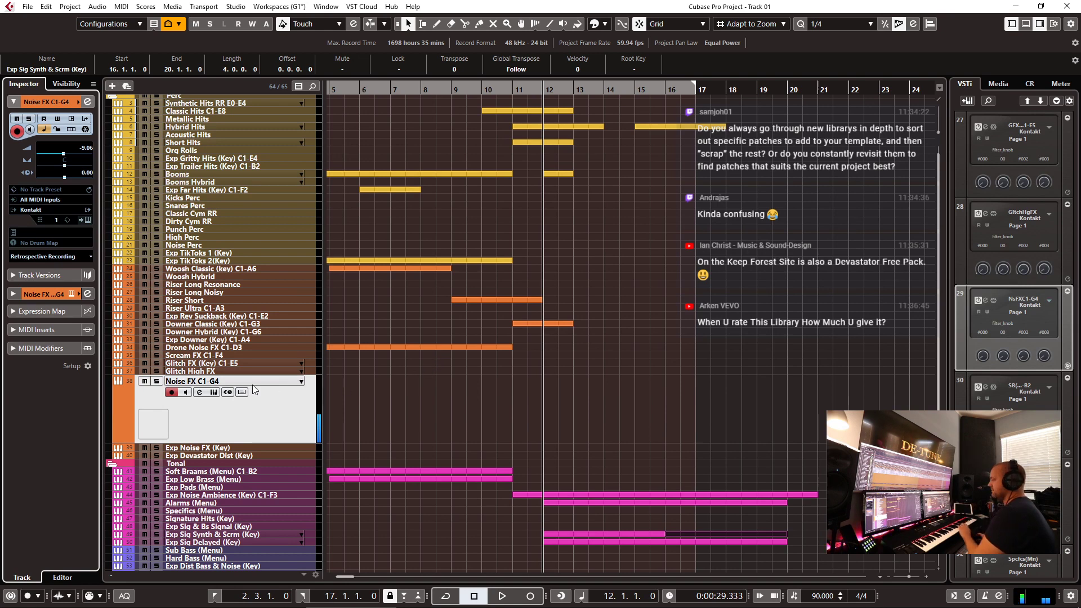
click(88, 220)
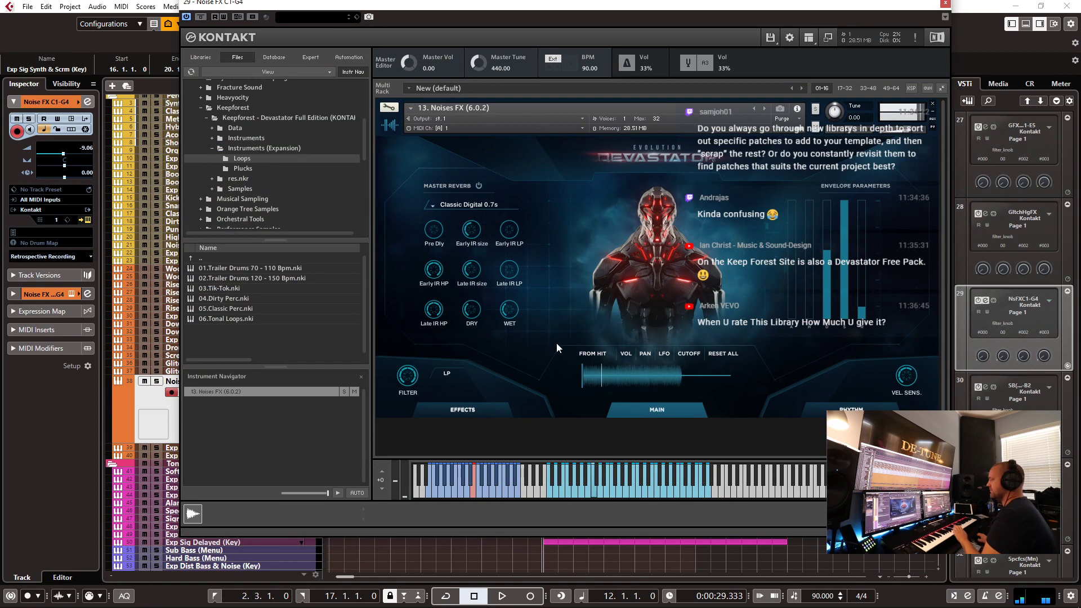
click(945, 3)
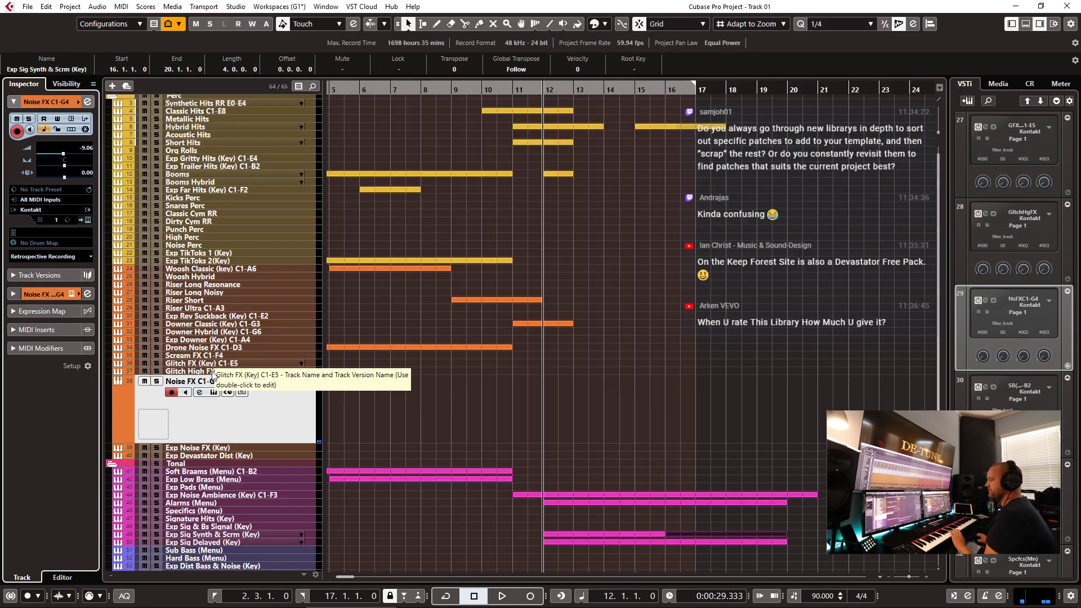
- Select the Exp Noise FX (Key) track and audition it while playing the arrangement from bar 11
click(227, 448)
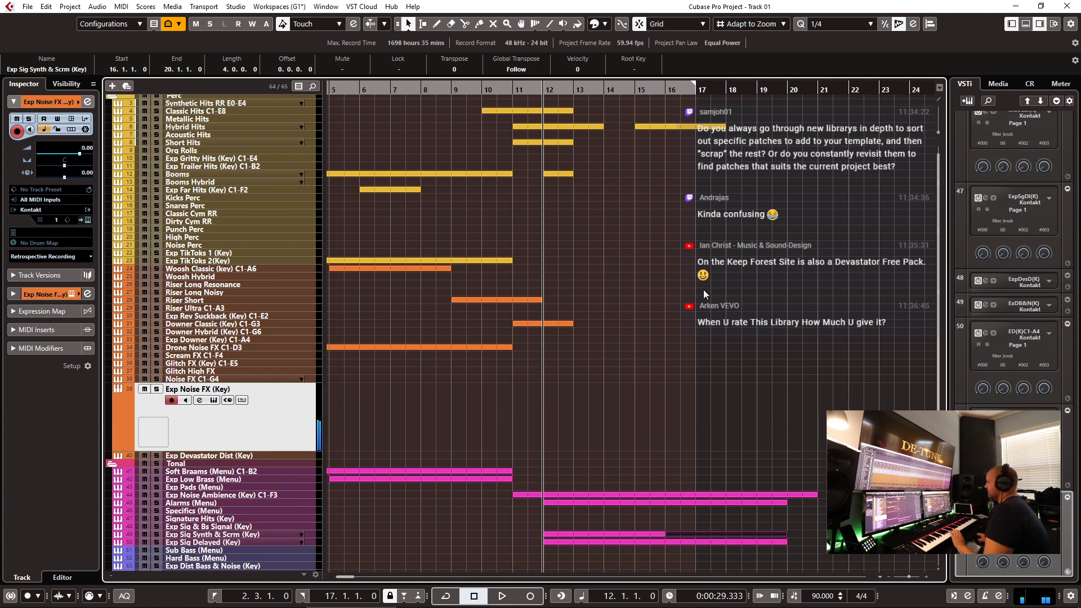
click(514, 88)
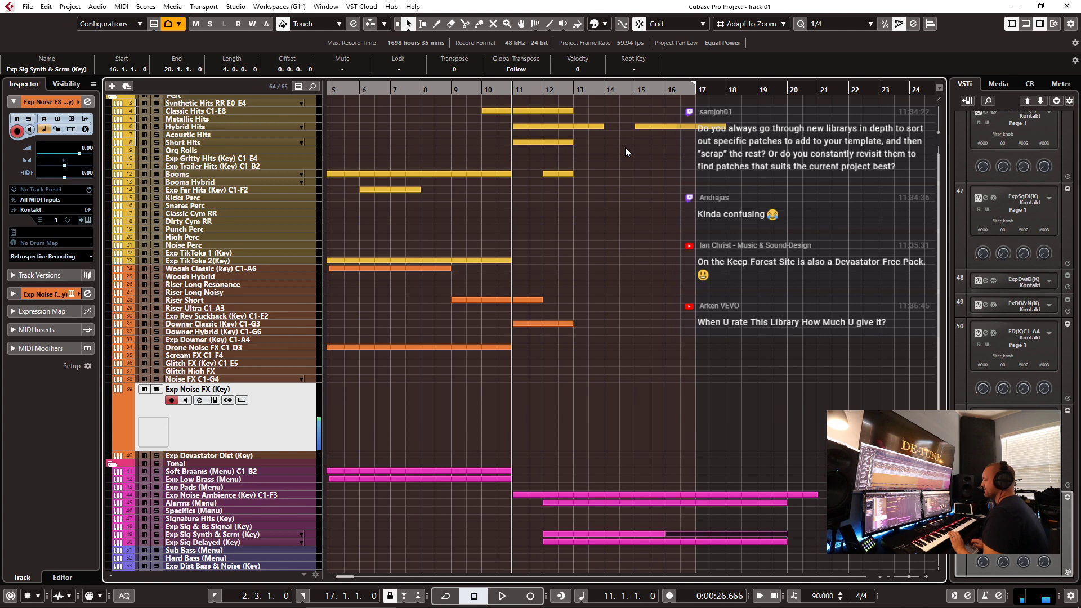
key(space)
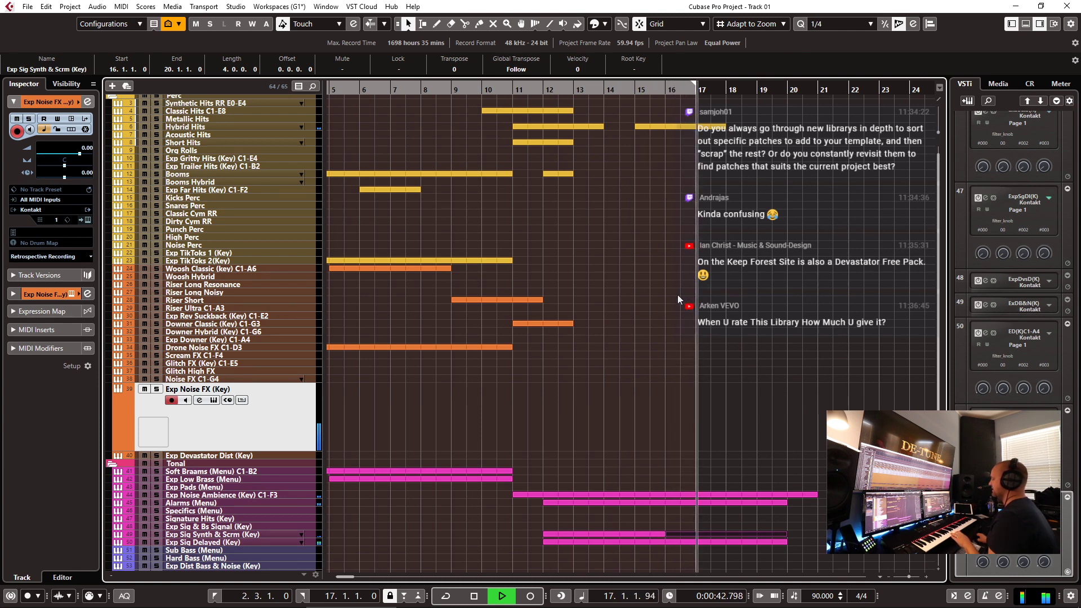
key(space)
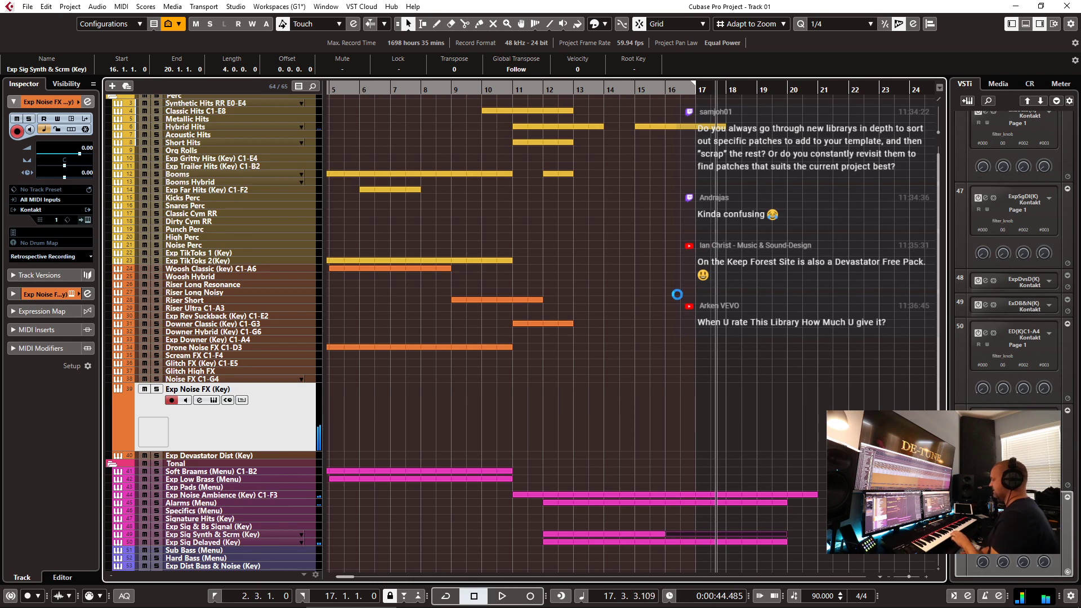
key(space)
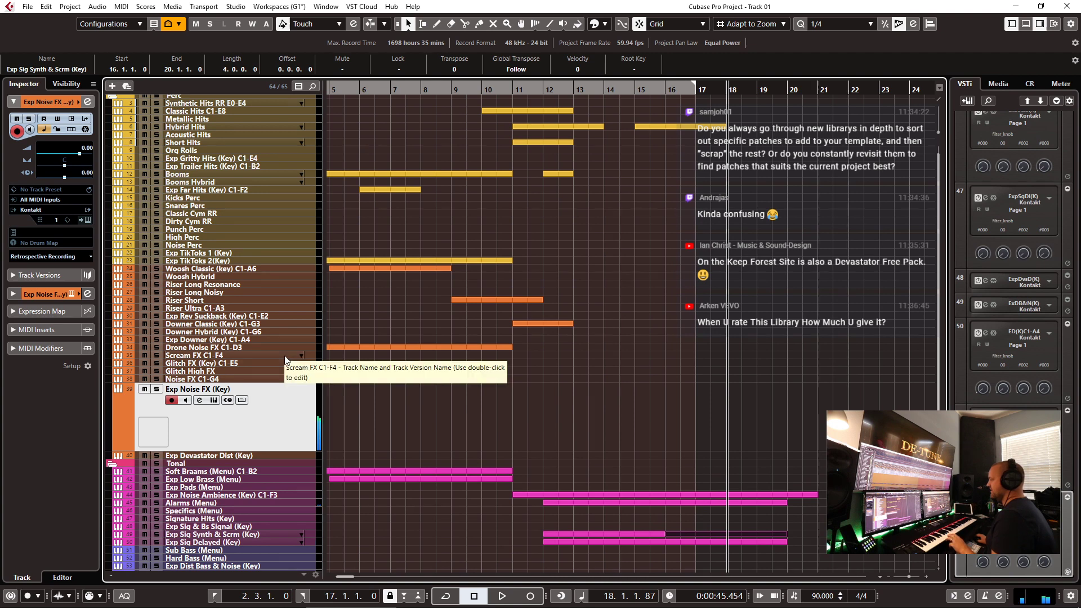
- Record a riser with modulation on the Riser Long Noisy track starting at bar 16
click(226, 293)
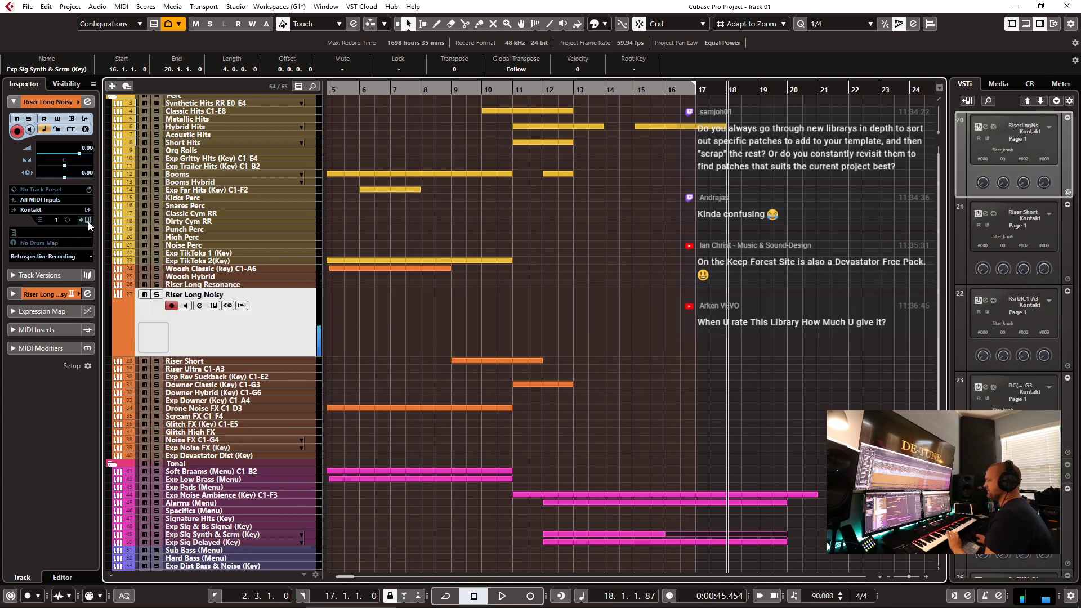
click(214, 305)
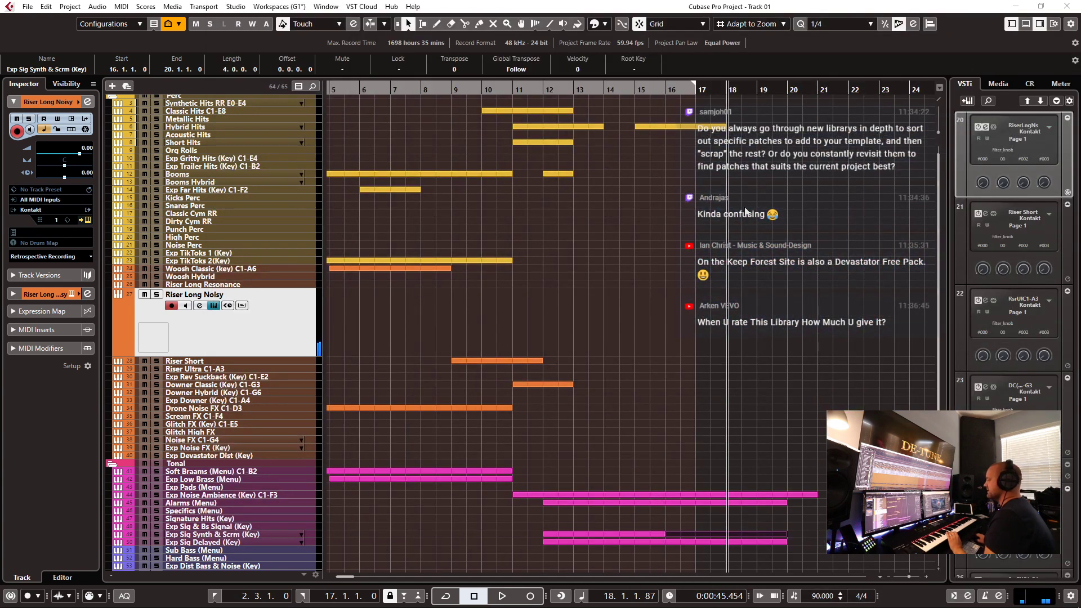
click(668, 95)
key(KP_Multiply)
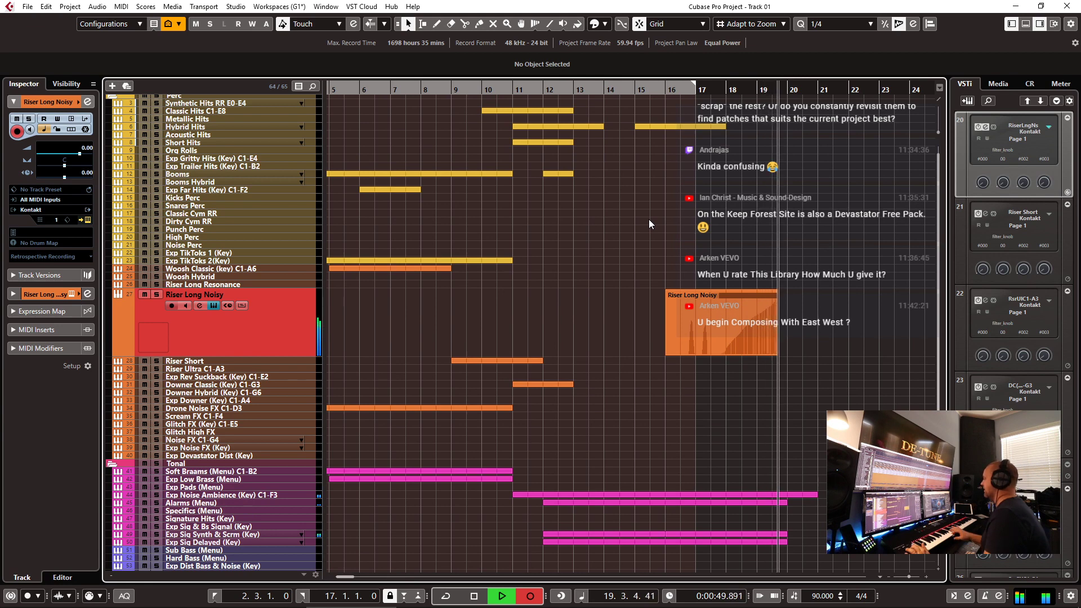
key(space)
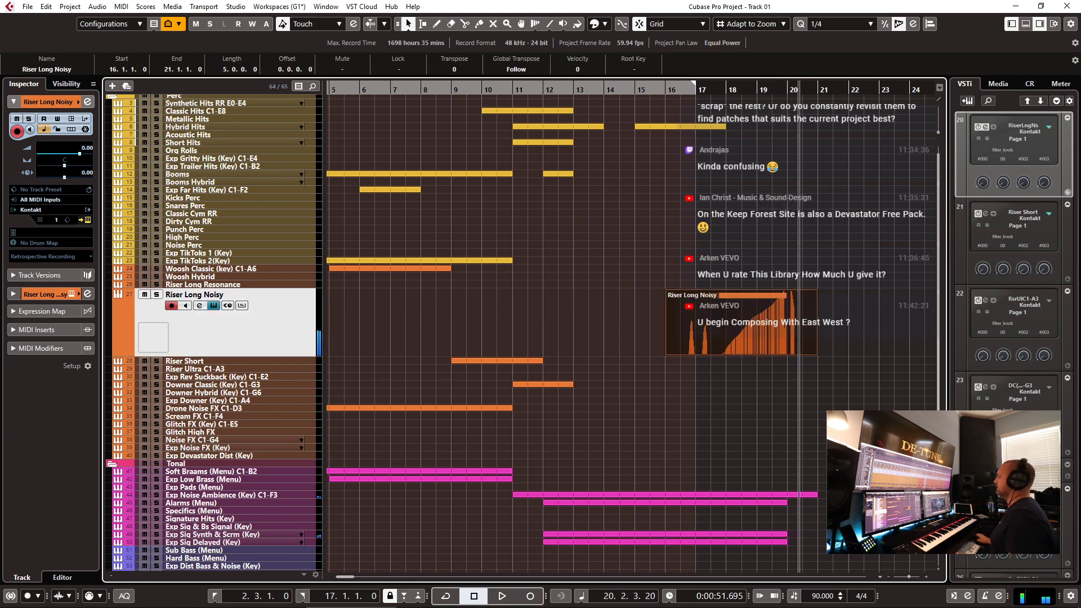
- Set the envelope release of the Riser Long Noisy Kontakt instrument to 6.8 ms and close its window
click(214, 305)
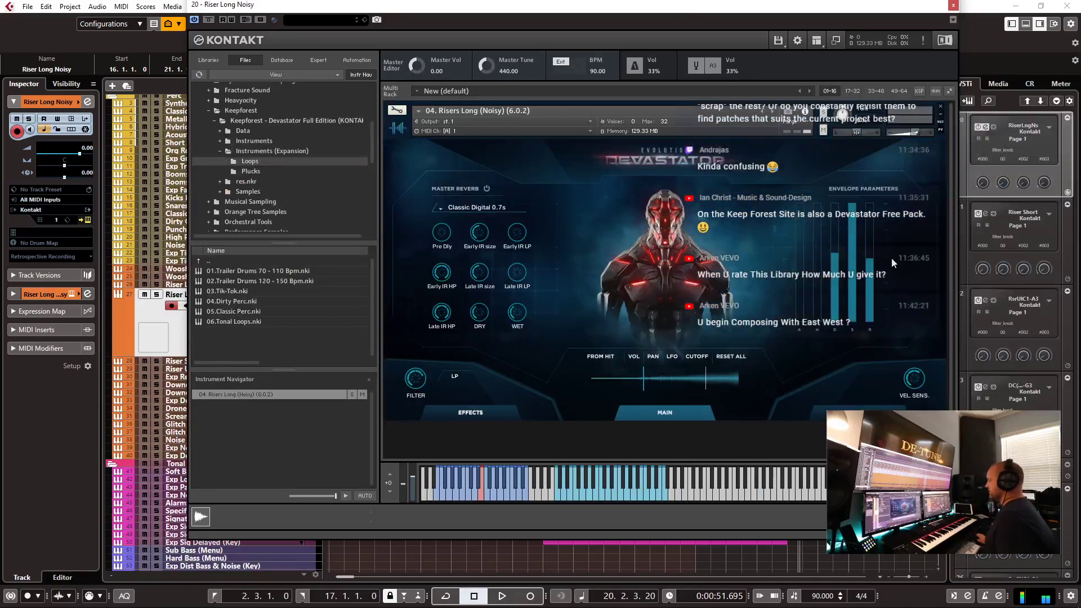
drag(871, 272, 873, 306)
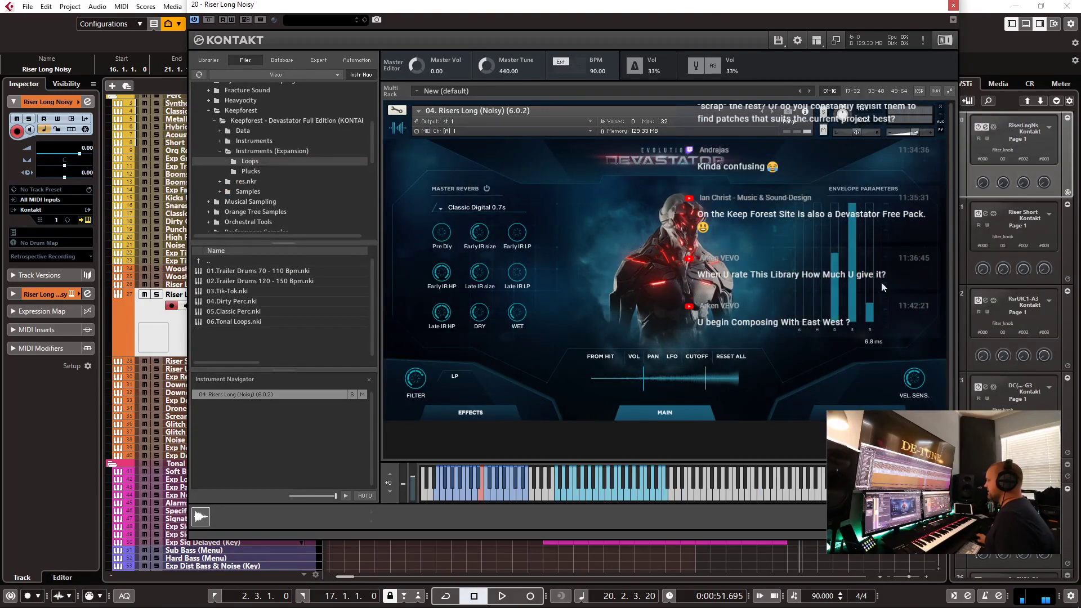
click(953, 5)
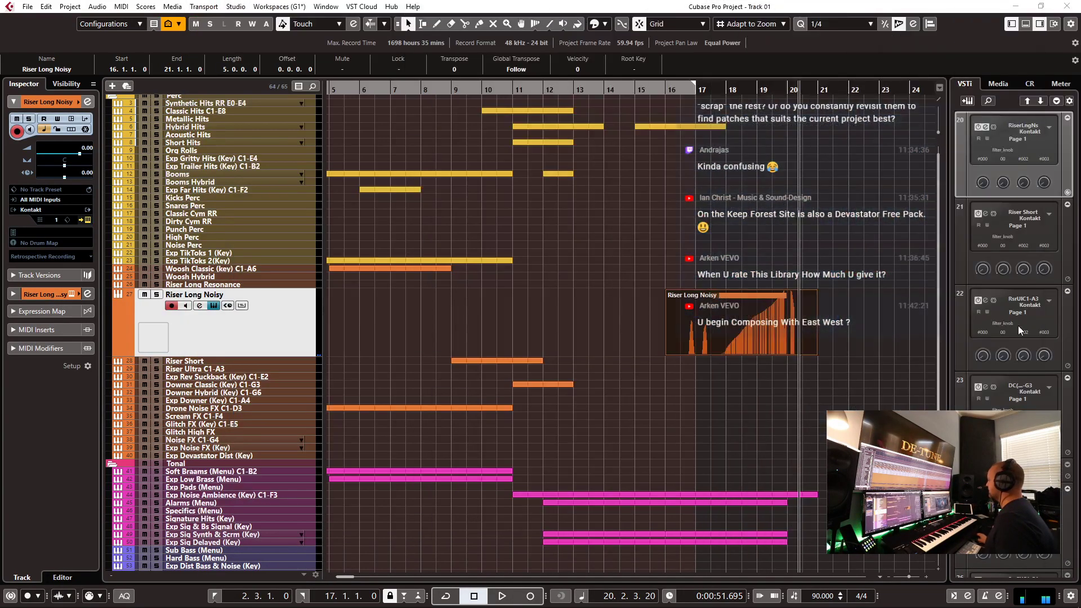
- Extend the note in the Riser Long Noisy part to end at bar 20, then play the section from bar 16
double_click(719, 295)
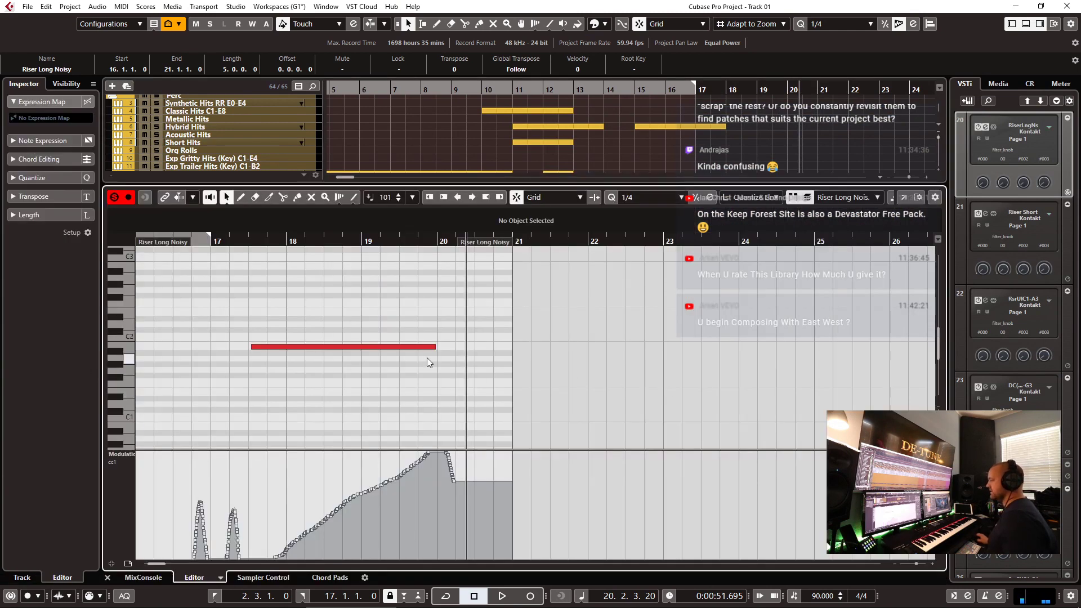
drag(432, 347, 437, 347)
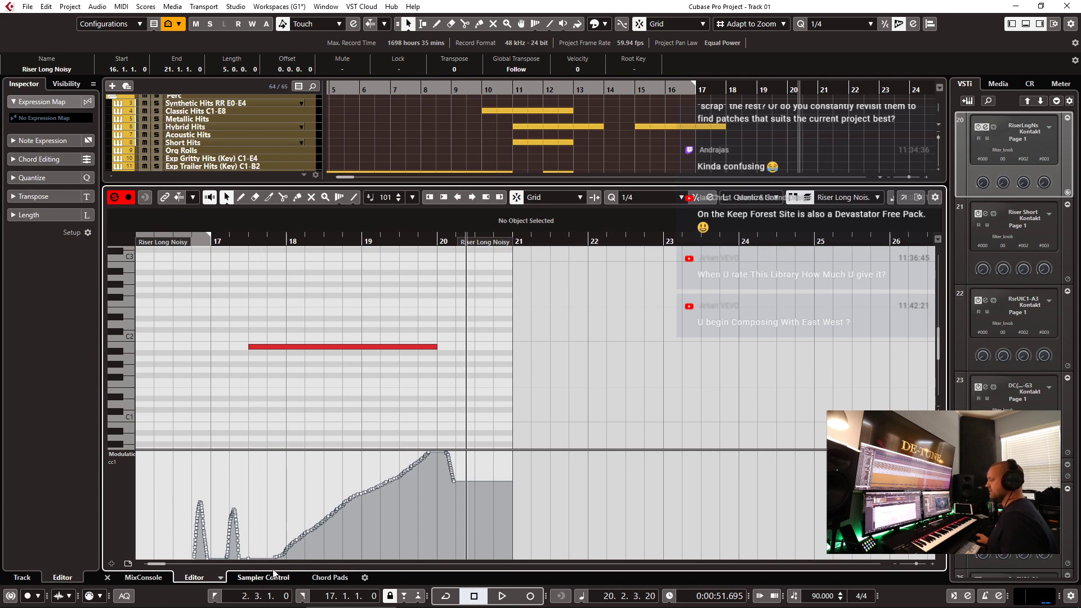
key(ctrl+e)
drag(676, 89, 676, 93)
key(space)
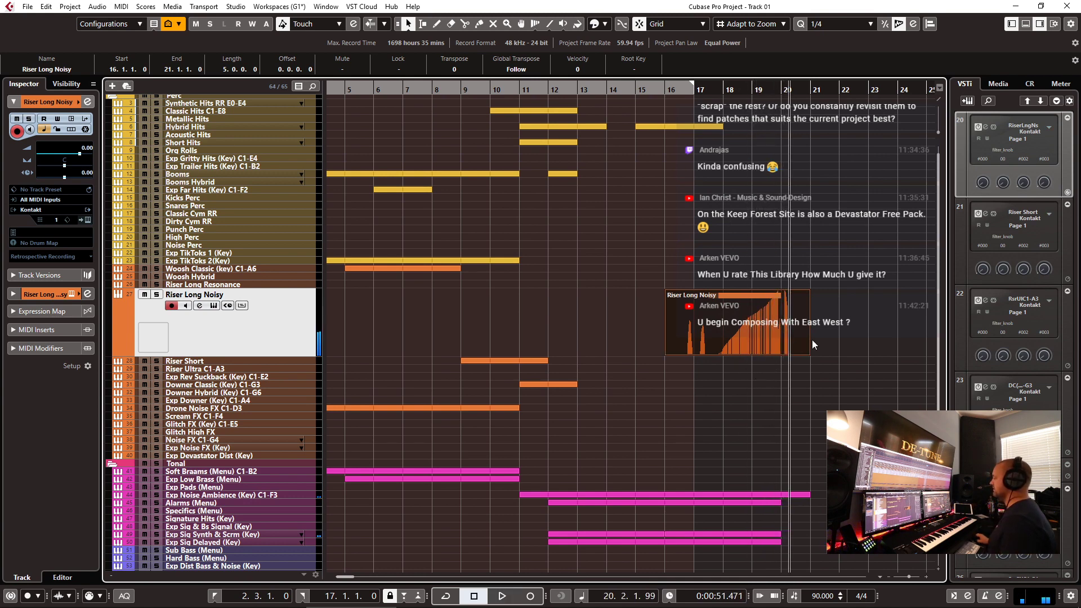
- Trim the Riser Long Noisy part to end at bar 20 and play the arrangement from the left locator at 2.3.1
drag(808, 353, 786, 357)
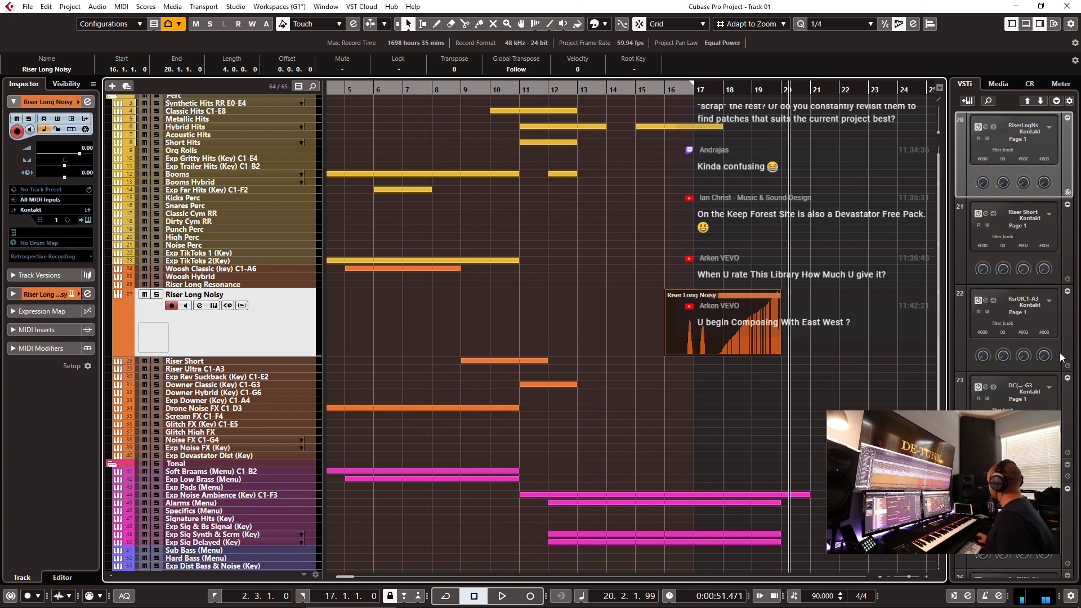
click(859, 312)
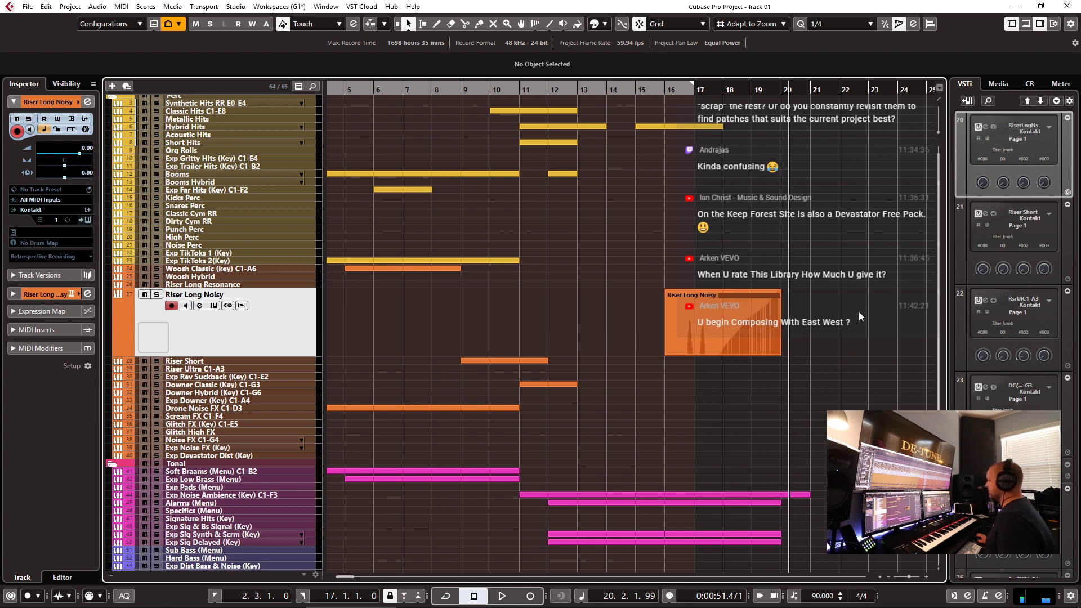
key(KP_1)
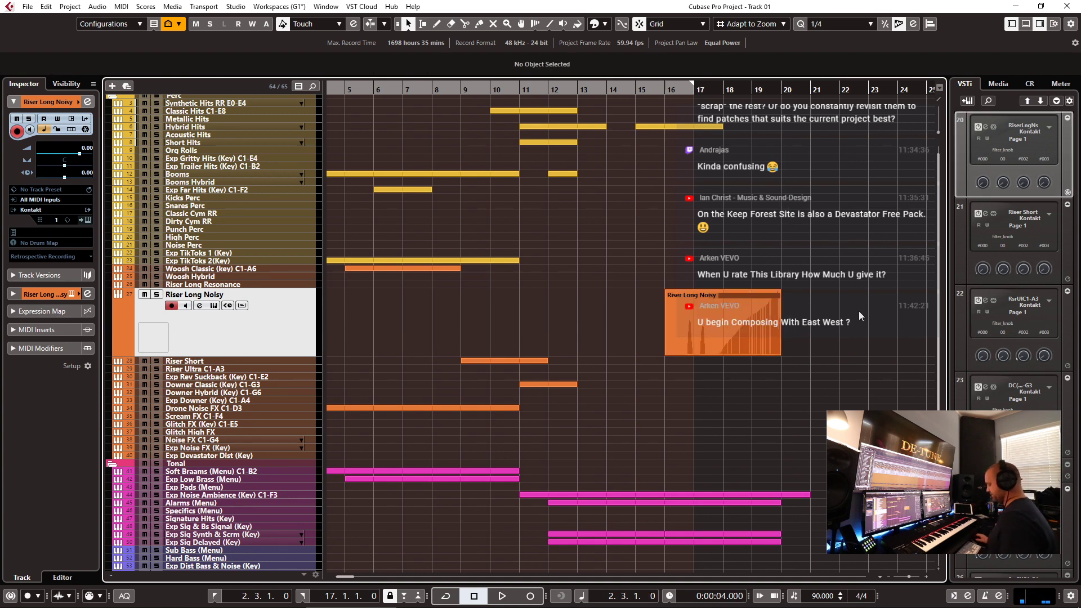
key(space)
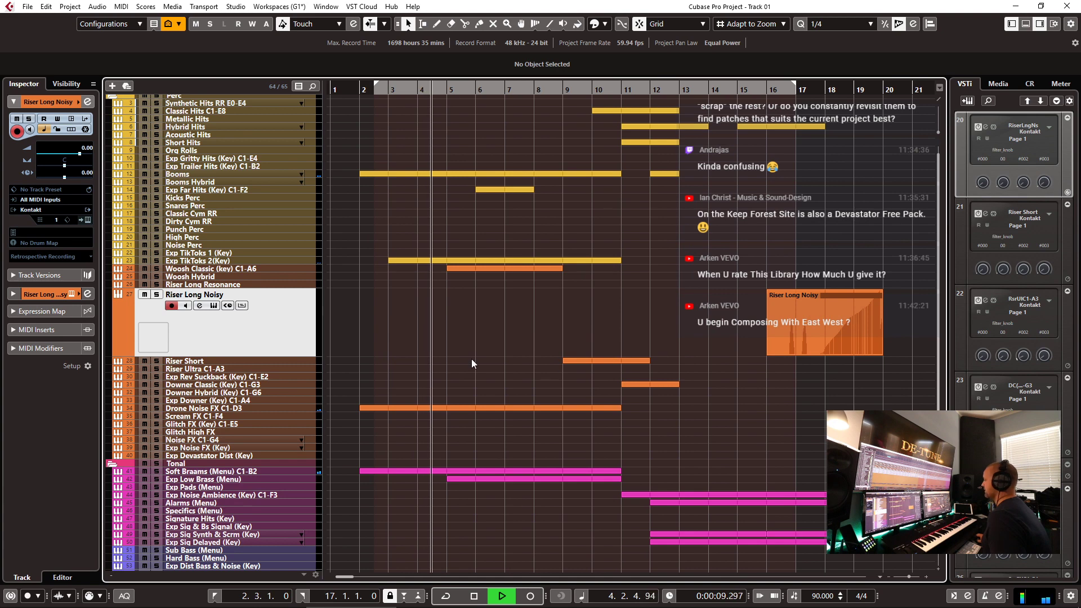
click(529, 261)
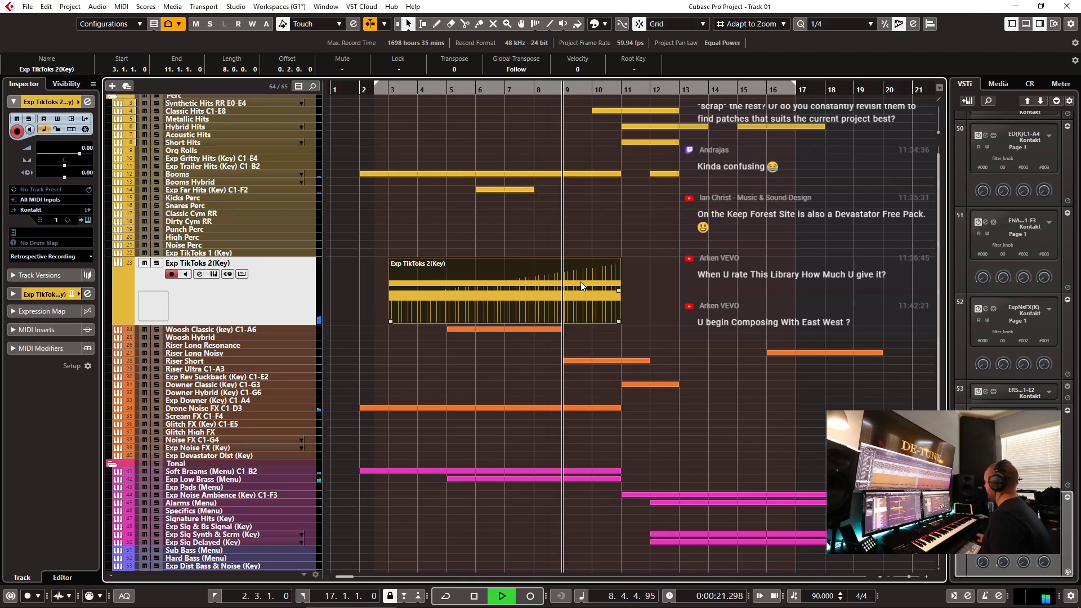
- Create a one-bar part at bar 10 on the Synthetic Hits RR E0-E4 track and open it in the Key Editor
click(226, 104)
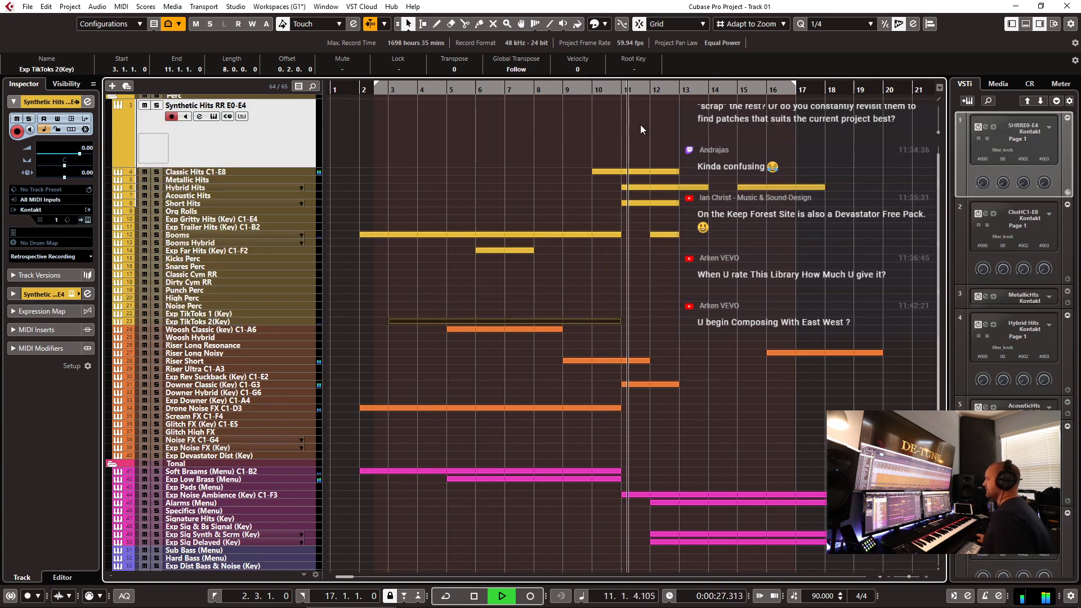
key(space)
click(600, 94)
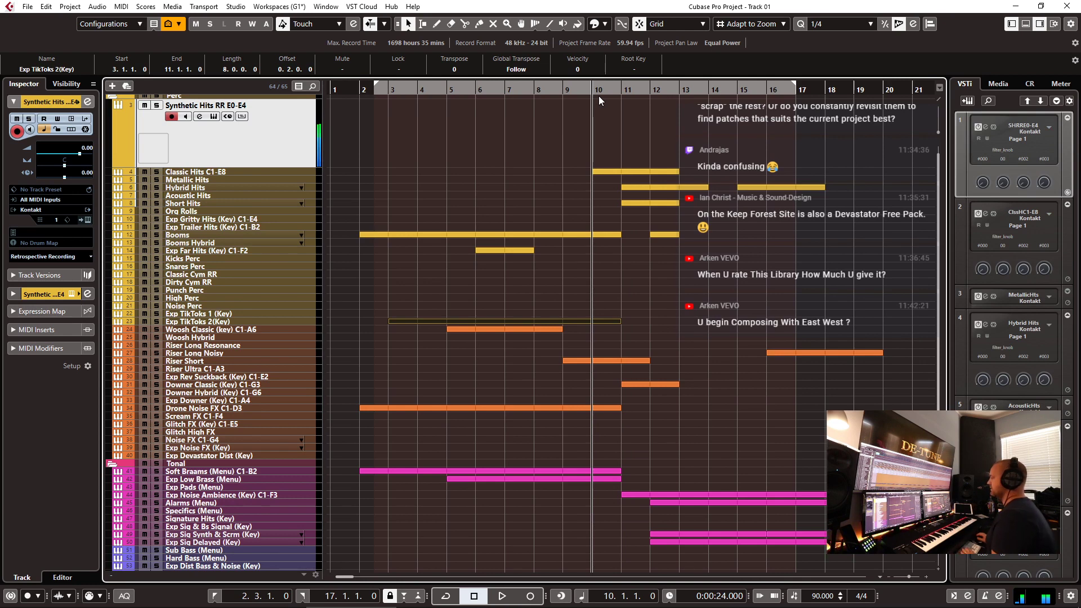
drag(603, 128, 621, 130)
double_click(614, 132)
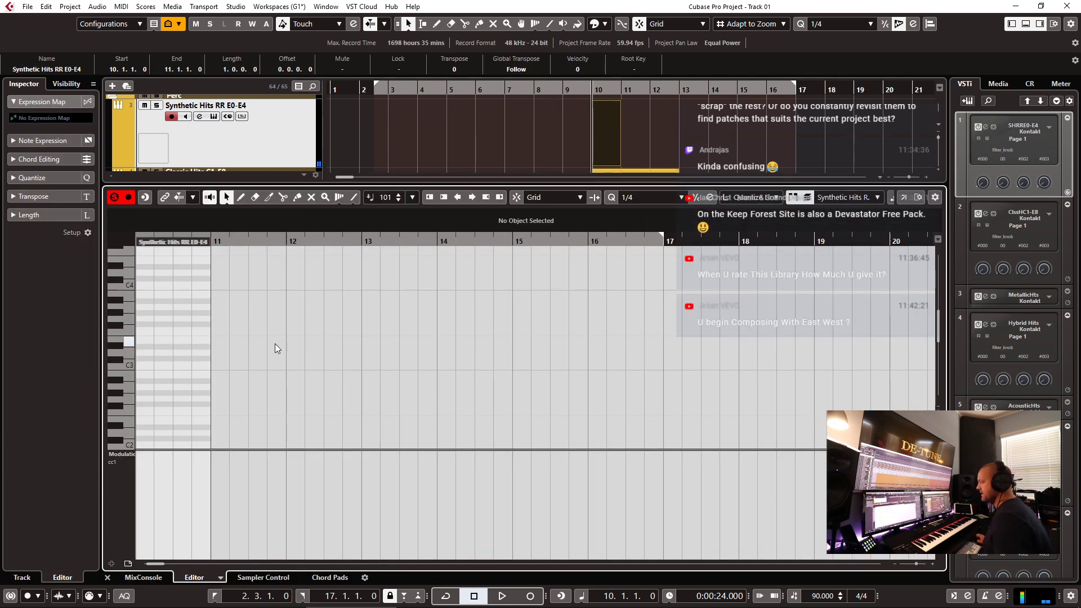
- Set the quantize grid to 1/16 and add a one-beat note on beat 4 of bar 10 in the Synthetic Hits part
click(644, 197)
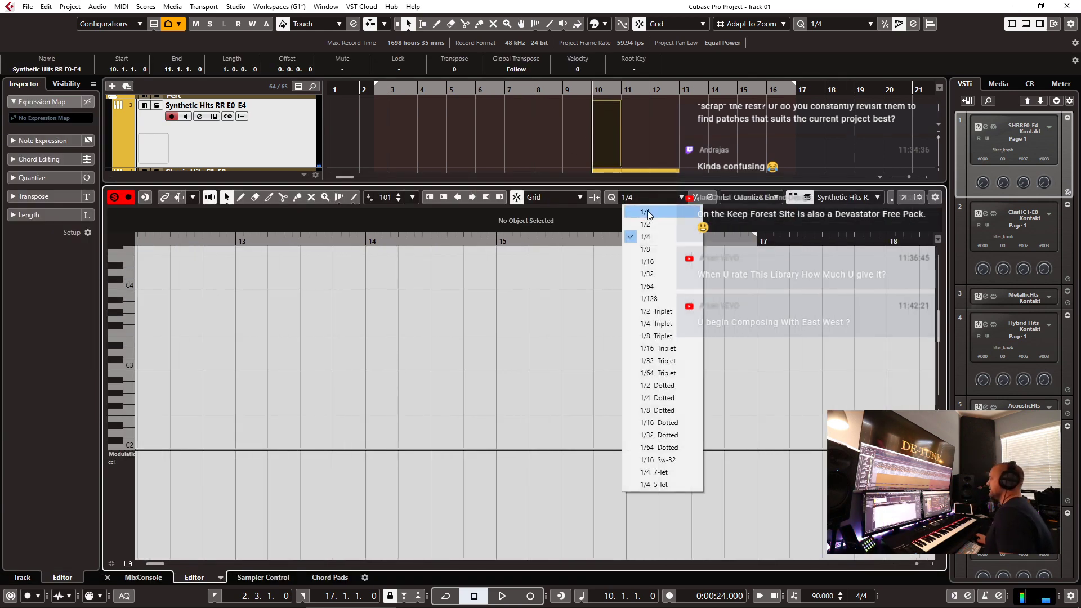
click(648, 262)
key(ctrl+e)
key(ctrl+e)
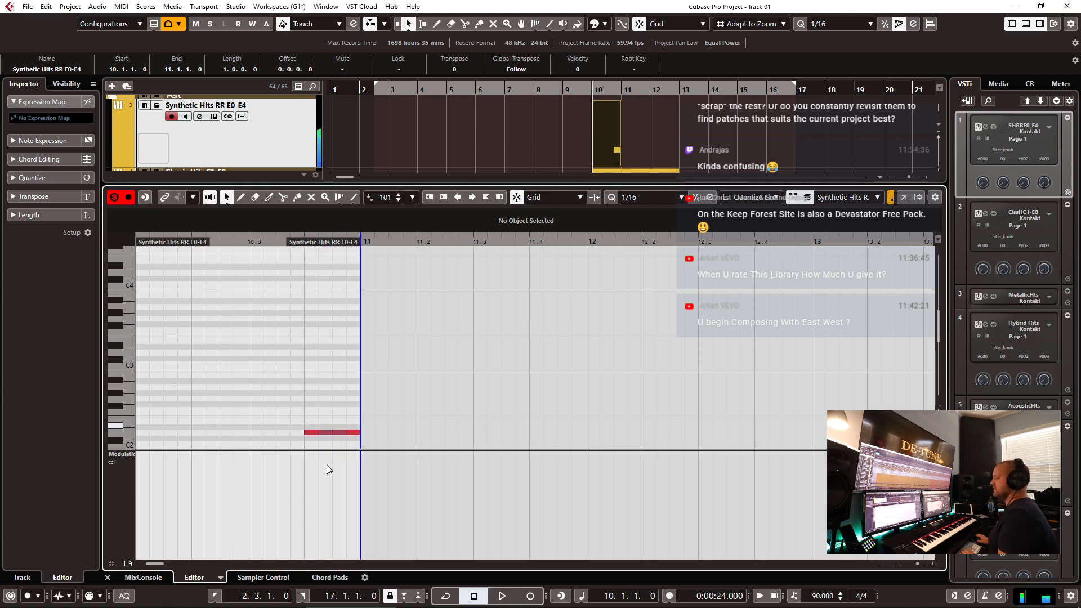
- Audition the new hit from 10.3, close the editor, then play the arrangement from bar 10 with the Kicks Perc track selected
drag(248, 241, 249, 246)
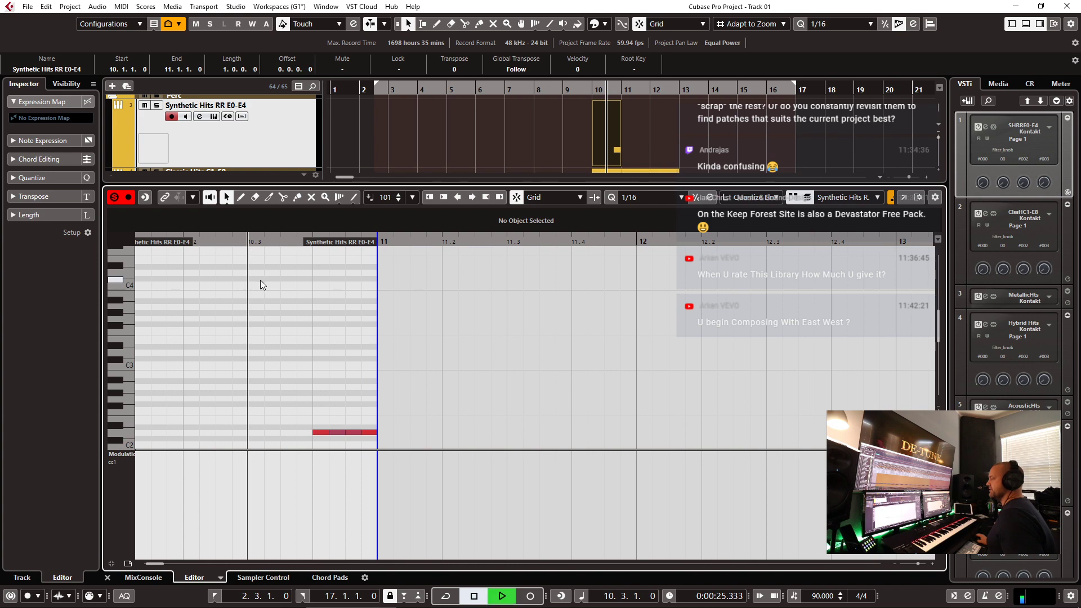
key(space)
key(ctrl+e)
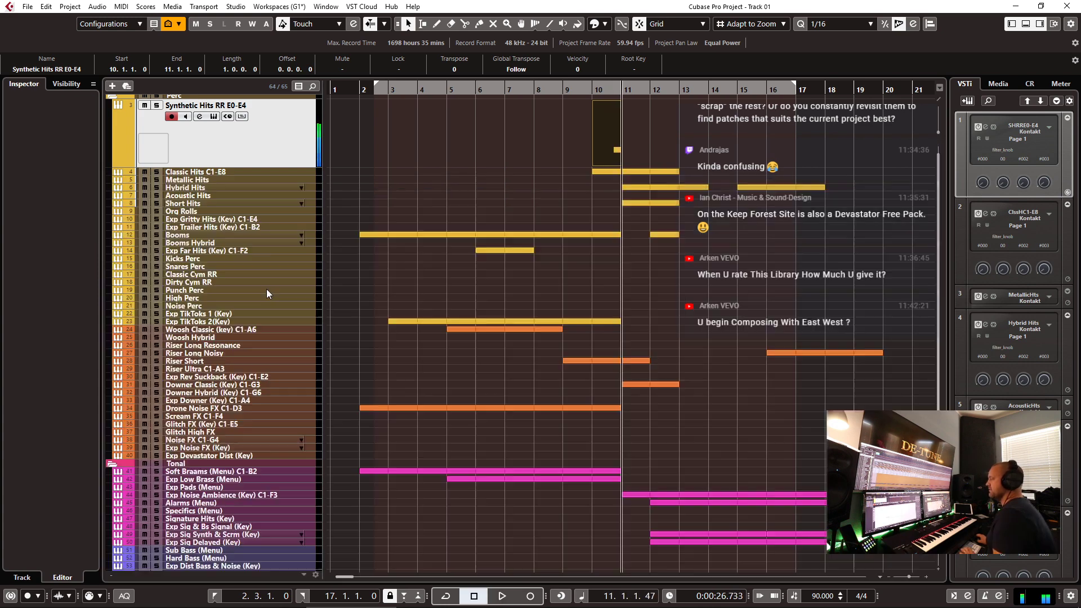
click(589, 89)
key(space)
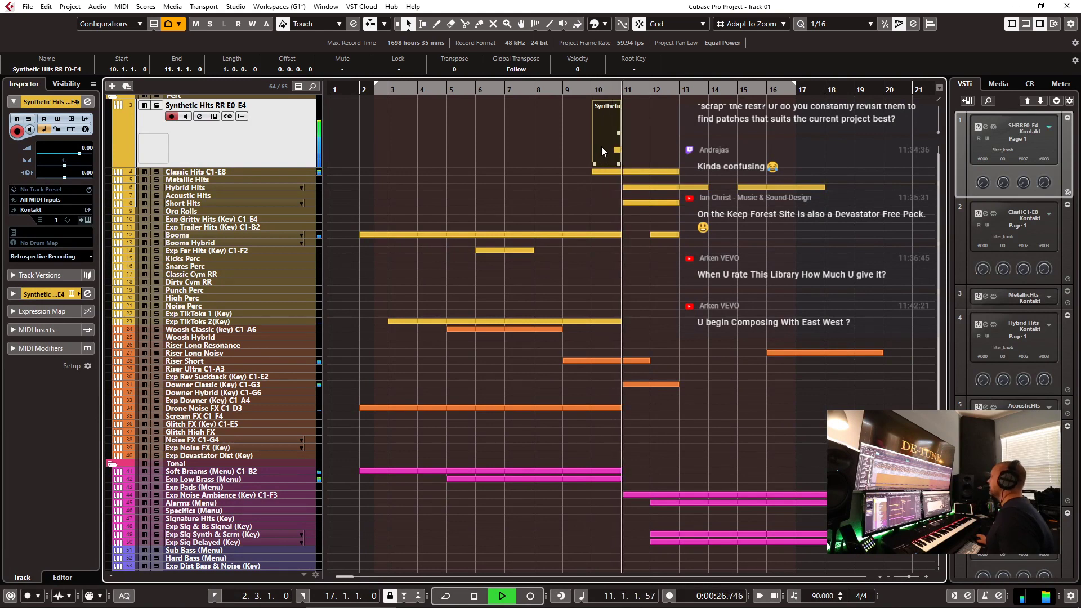
scroll(630, 167, up, 6)
scroll(665, 156, down, 8)
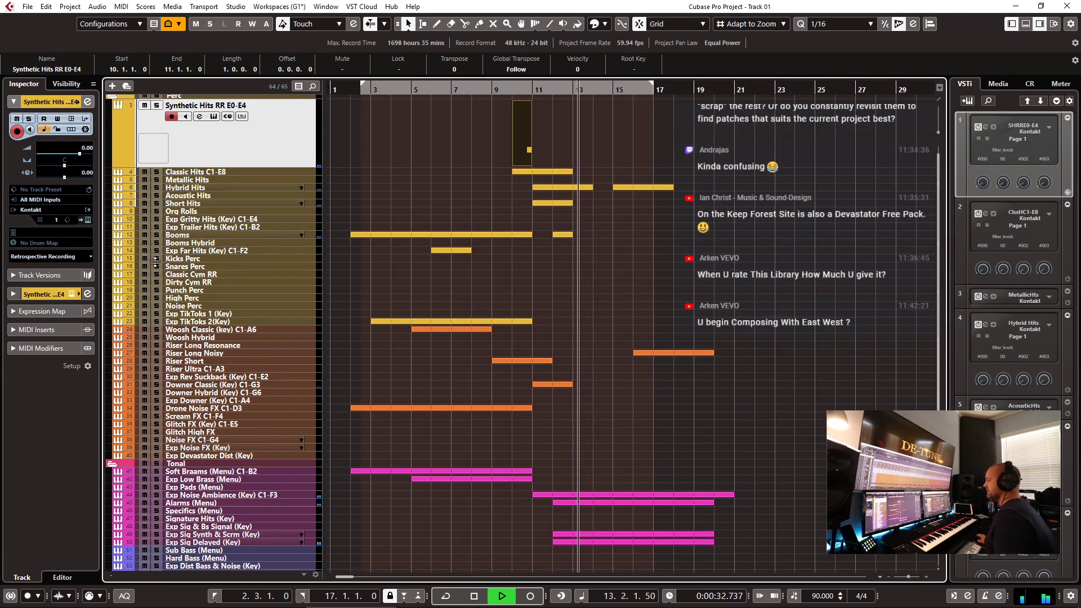
click(206, 260)
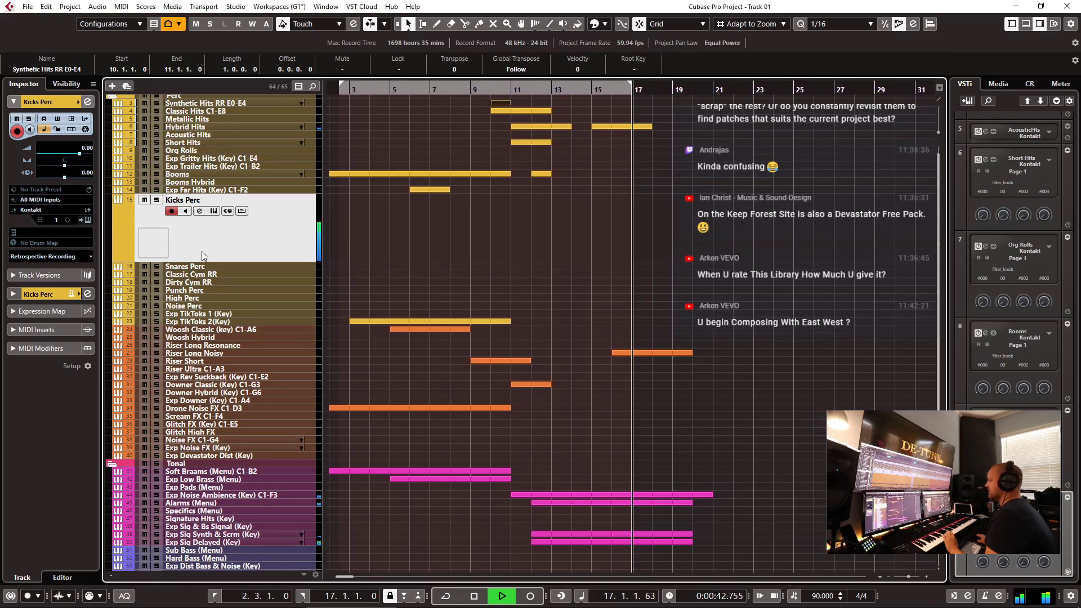
key(space)
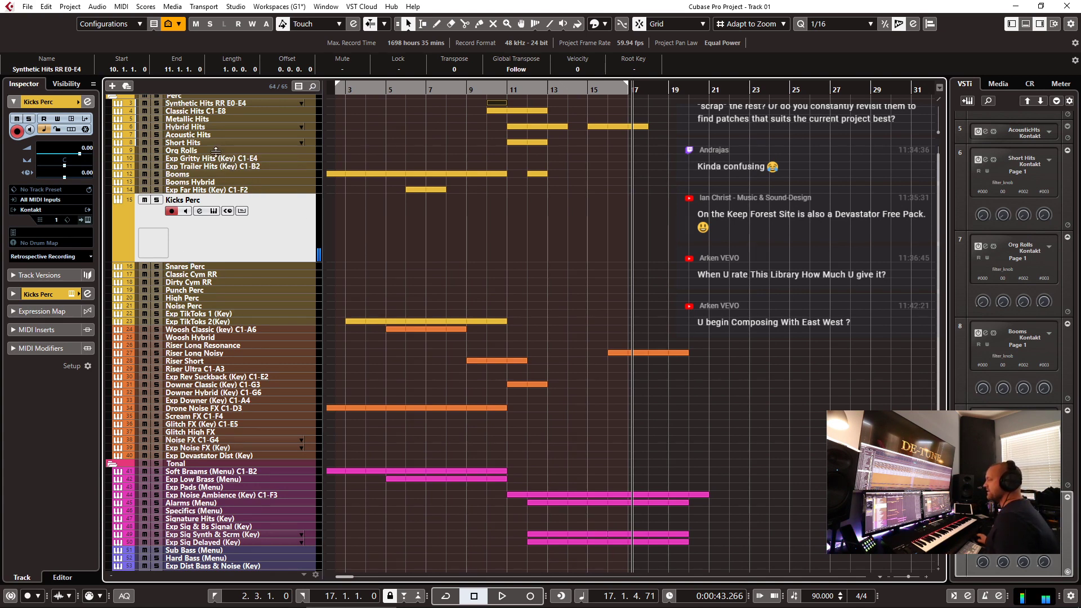
- Duplicate the Exp TikToks 2(Key) track
click(225, 457)
right_click(238, 419)
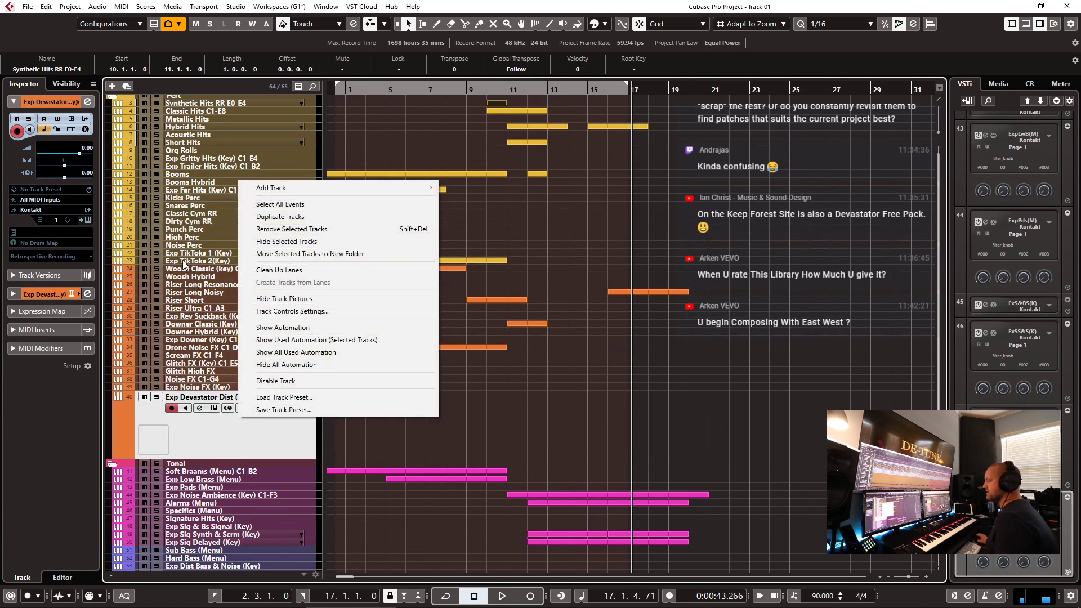
right_click(184, 265)
click(225, 297)
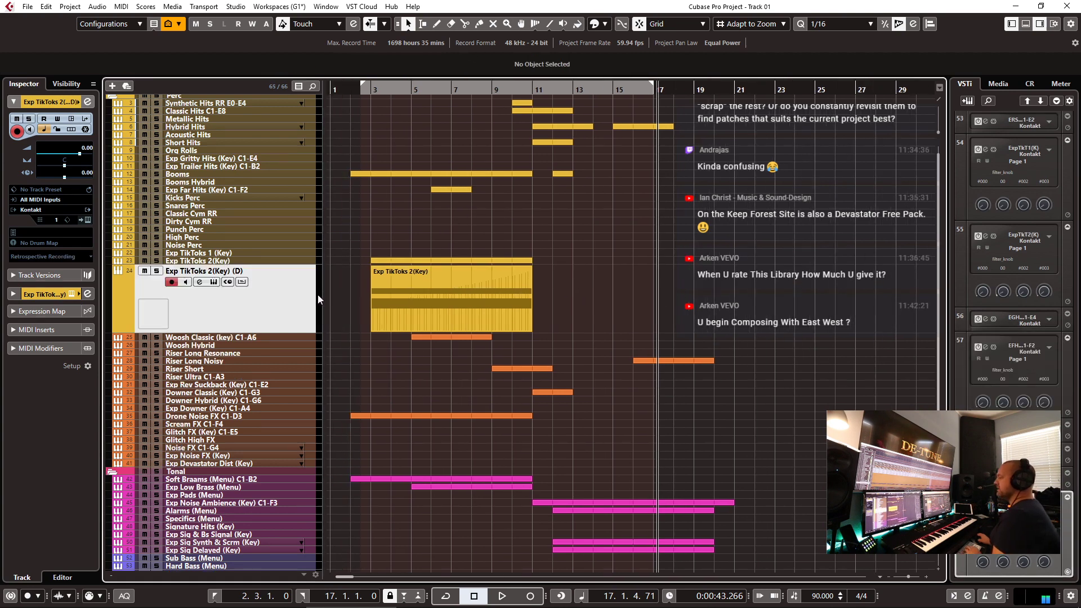
- Load 01.Trailer Drums 70 - 110 Bpm.nki from the expansion Loops folder into the duplicated track's Kontakt instrument and close its window
click(200, 282)
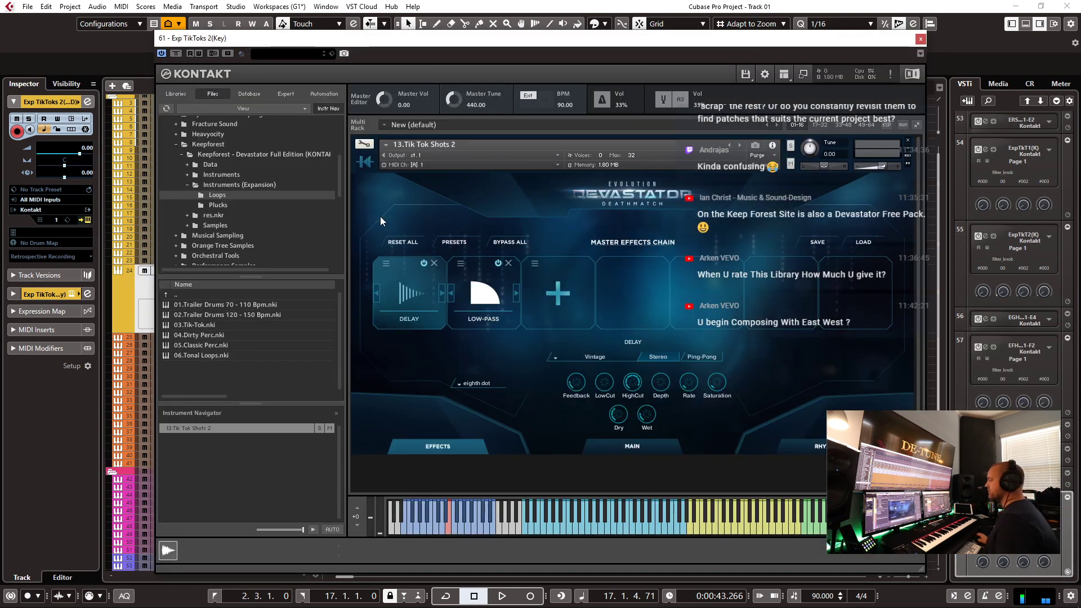
click(246, 184)
scroll(223, 358, down, 3)
double_click(180, 377)
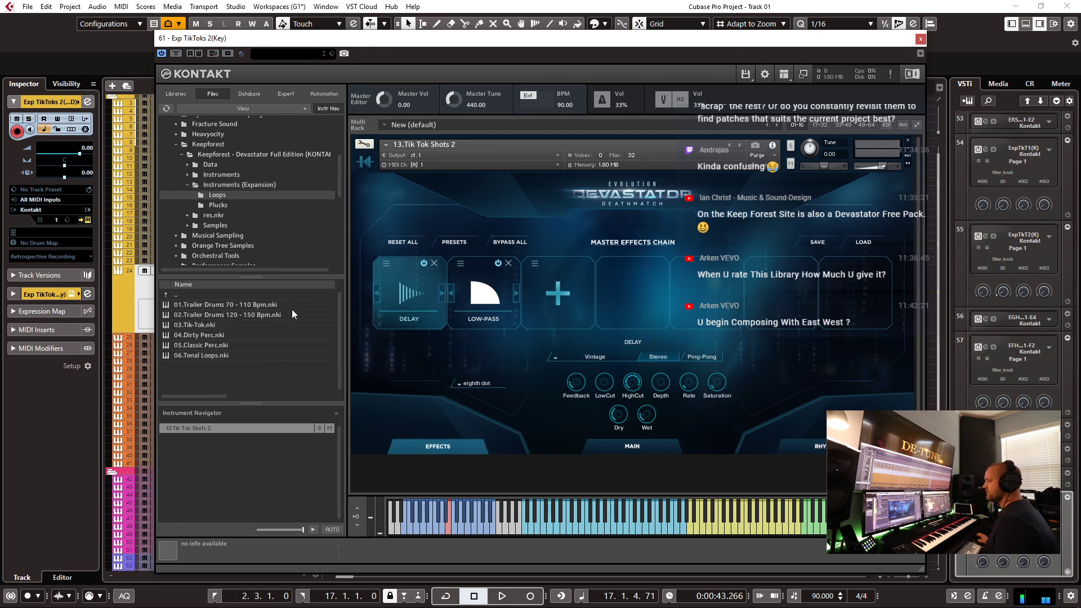
drag(223, 305, 523, 302)
drag(606, 354, 638, 324)
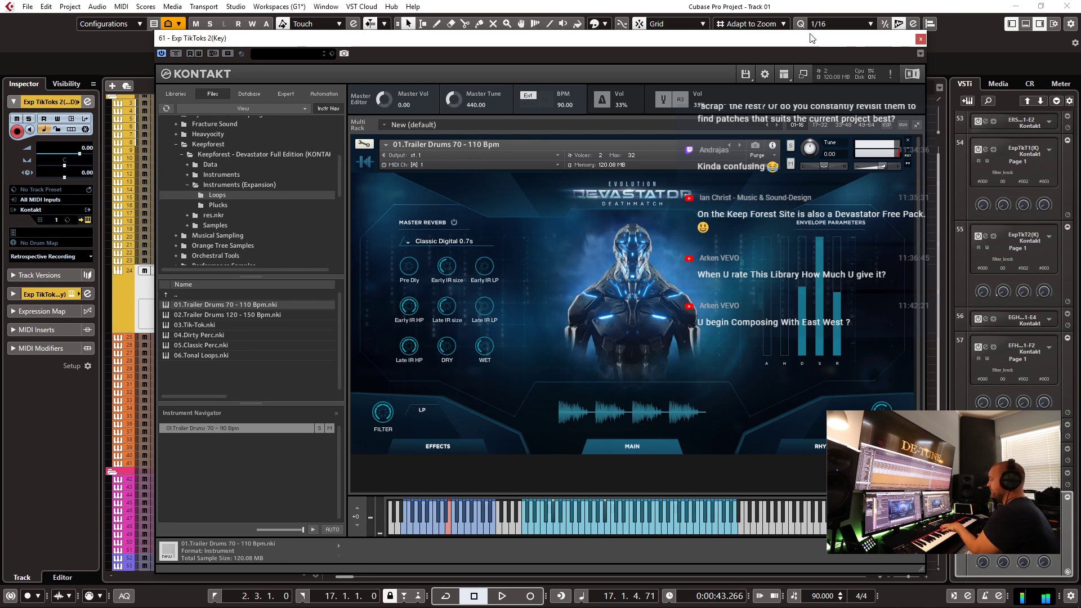
click(921, 39)
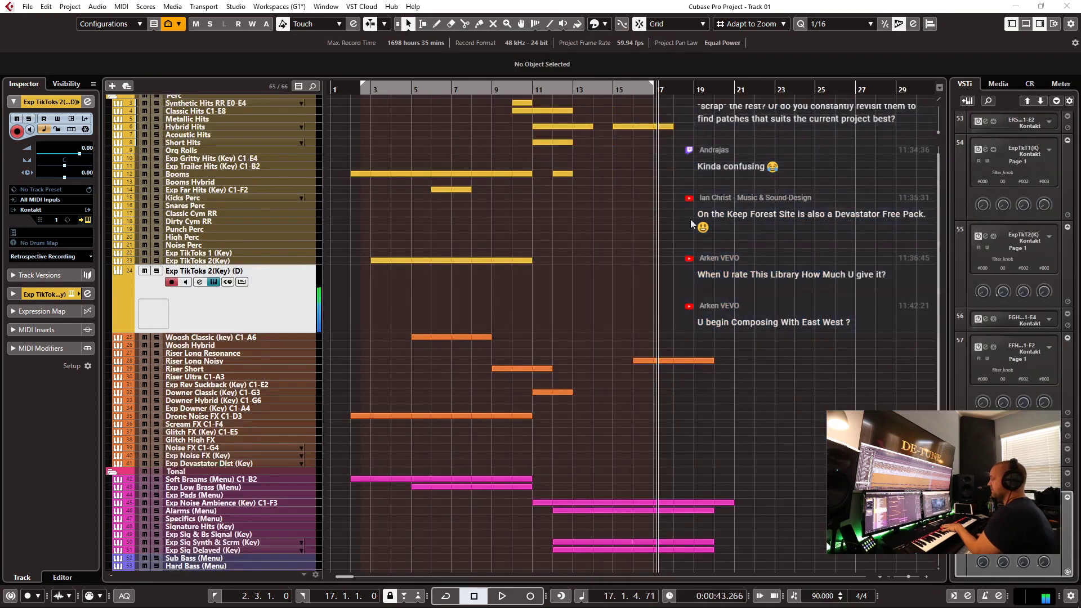
- Record the trailer drum loops from bar 11 on the duplicated TikToks track, then close the Kontakt window
click(542, 84)
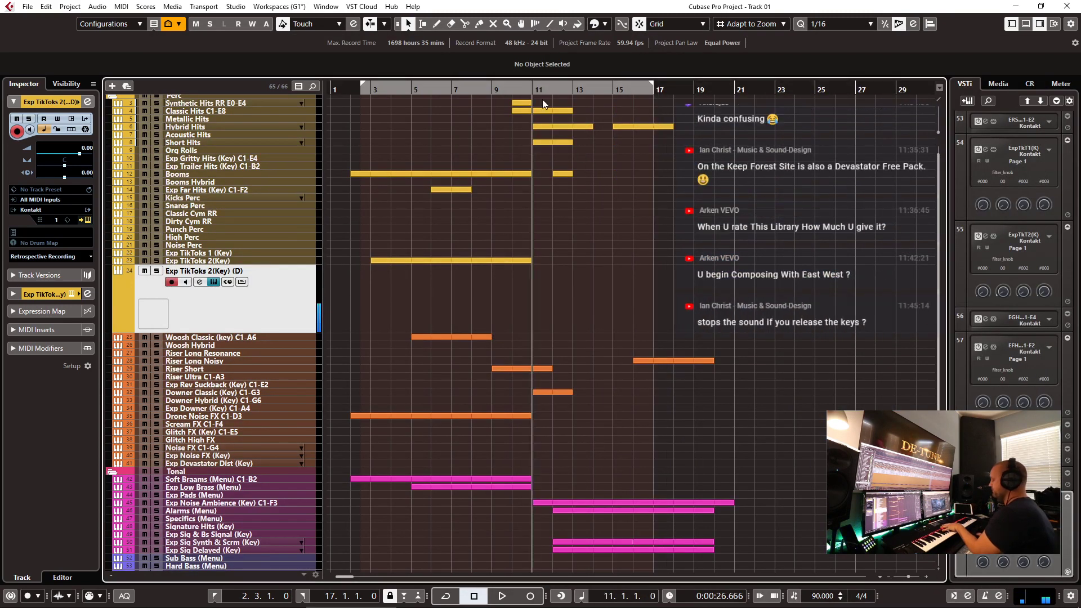
key(KP_Multiply)
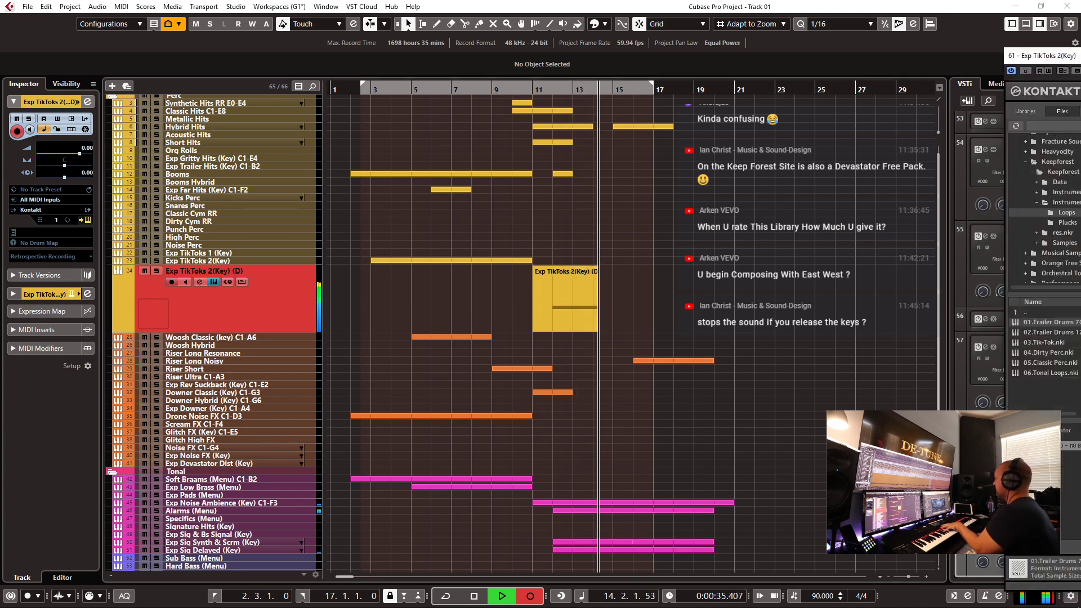
key(ctrl+e)
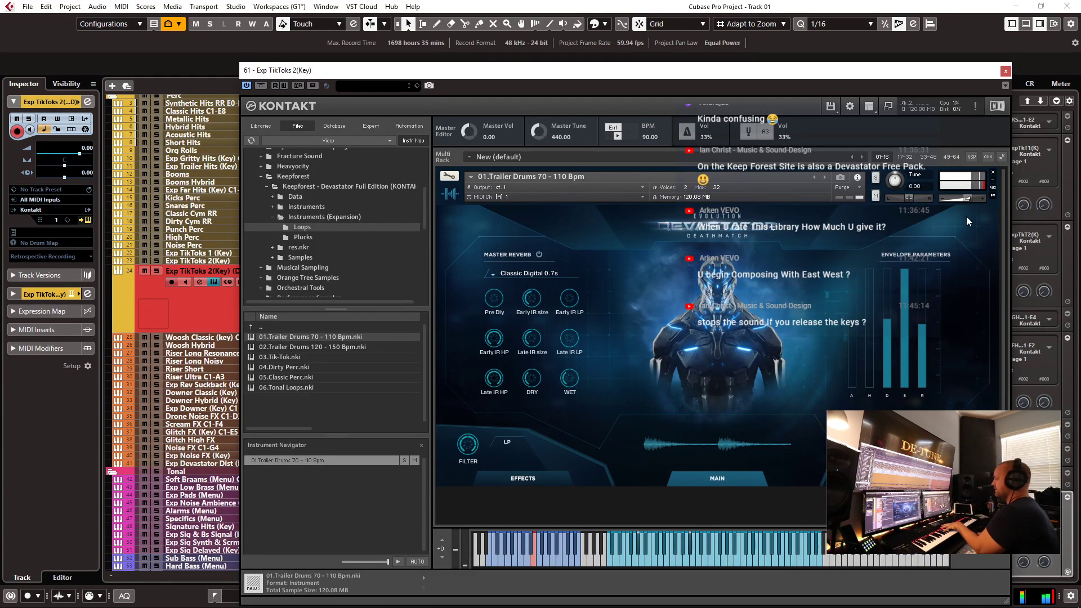
key(space)
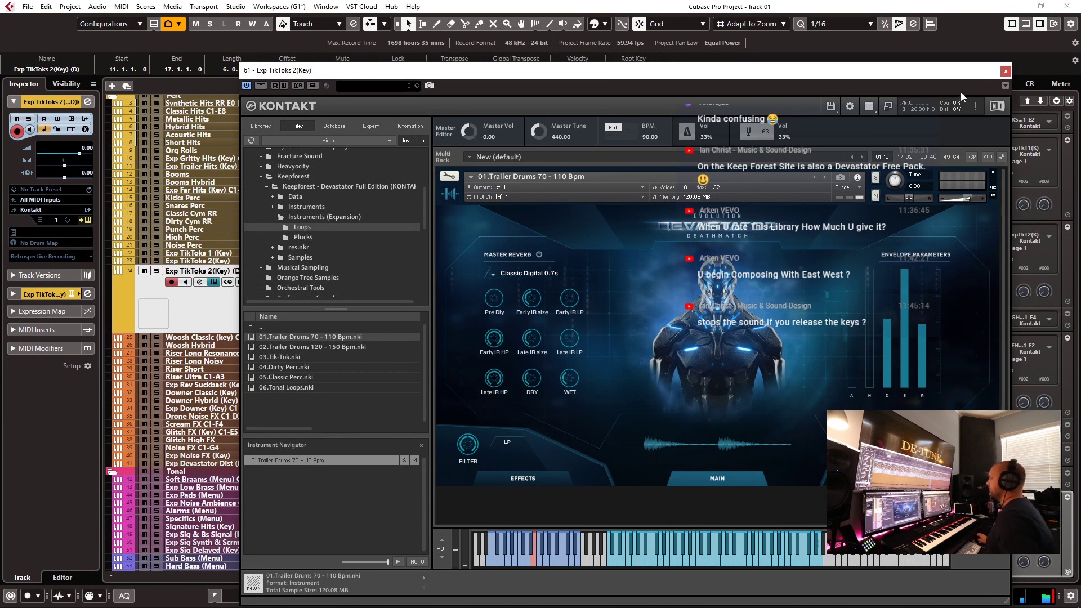
click(1006, 71)
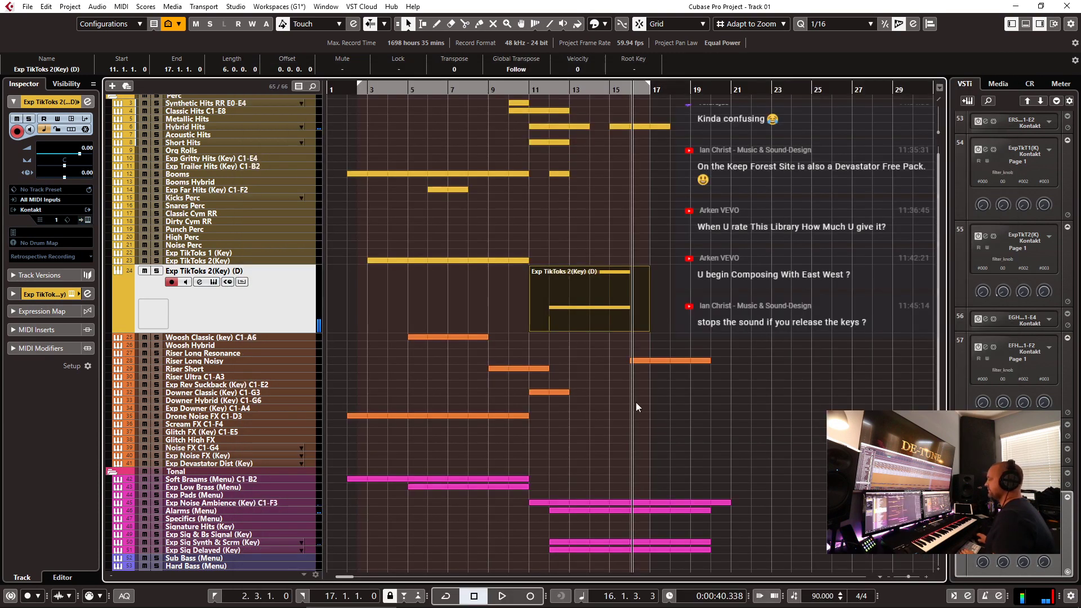
- Open the recorded drum loop part in the Key Editor and trim its A#2 and G#1 notes to end at bar 16 during playback
double_click(621, 282)
scroll(568, 363, up, 2)
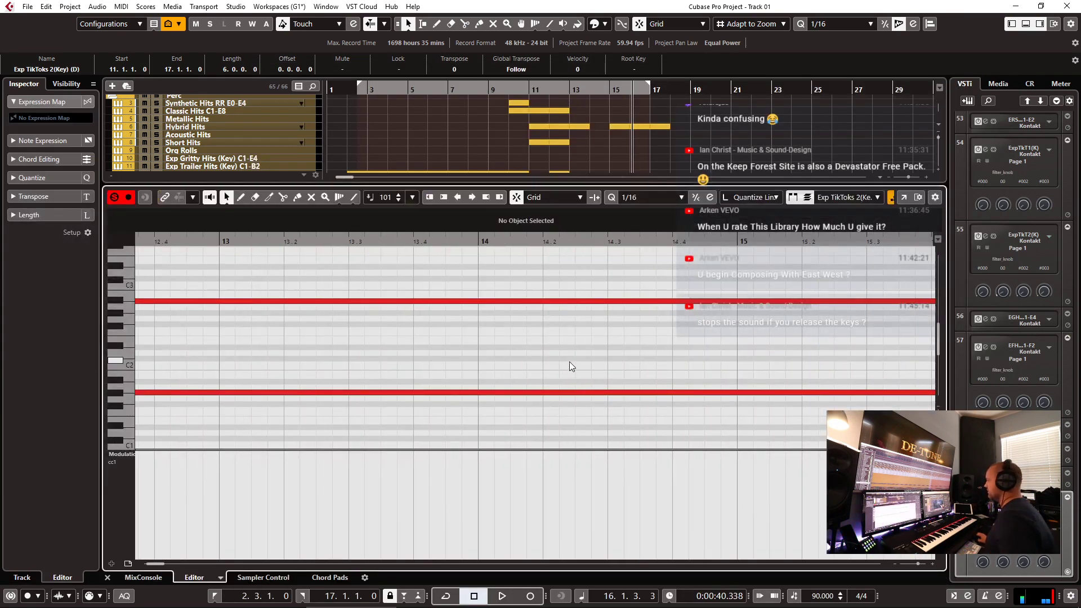
scroll(541, 344, down, 2)
click(296, 241)
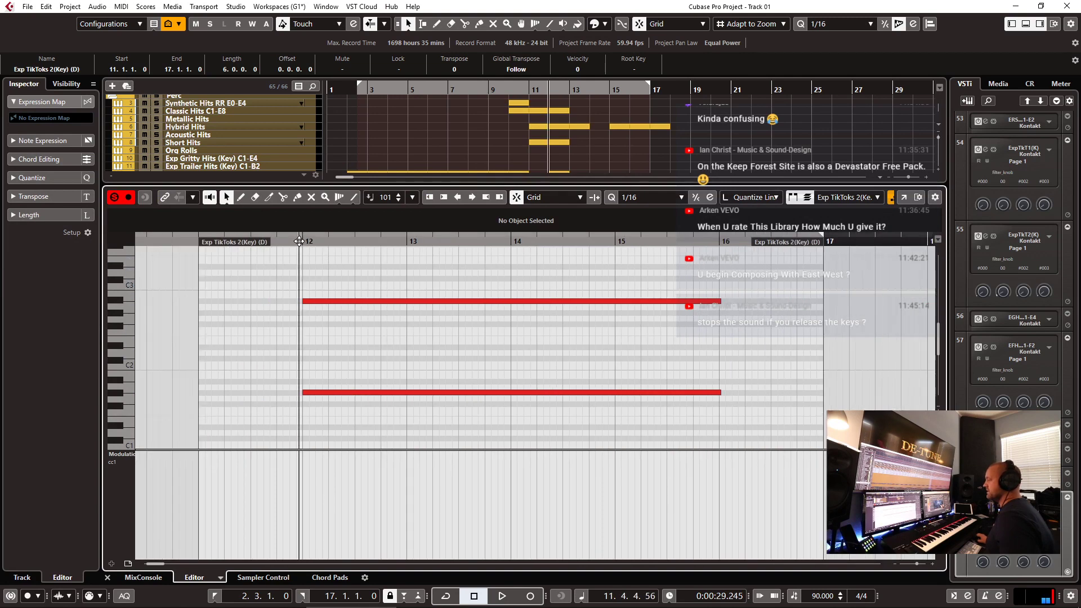
key(space)
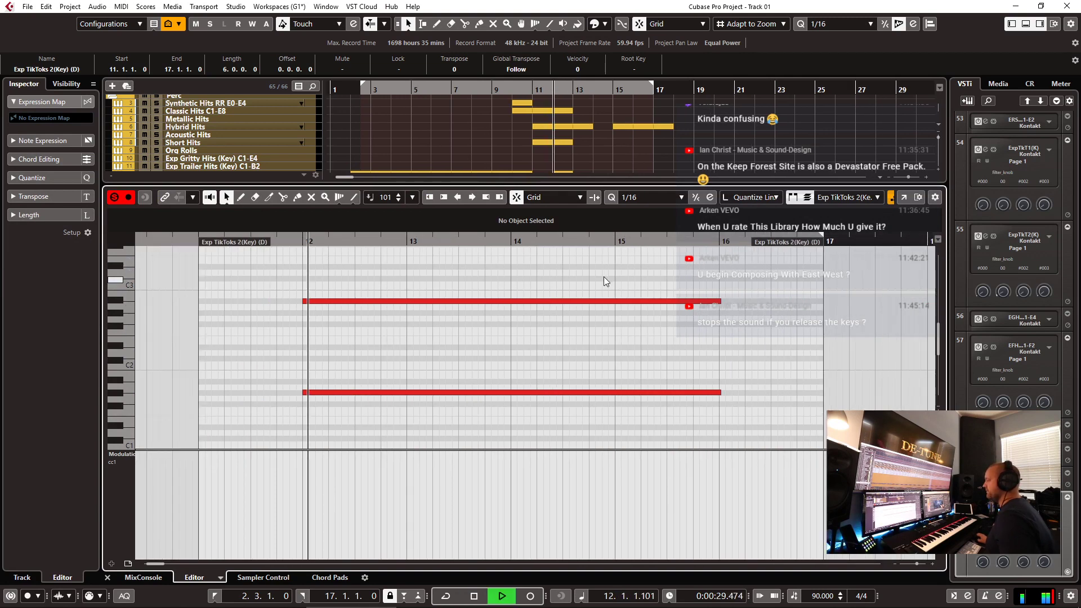
click(720, 300)
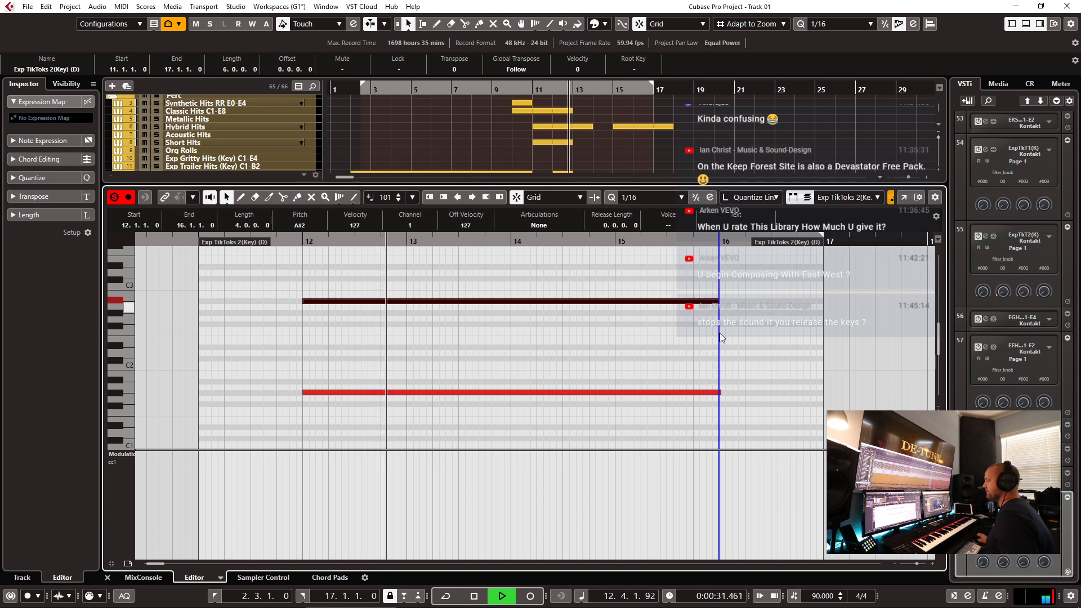
click(720, 393)
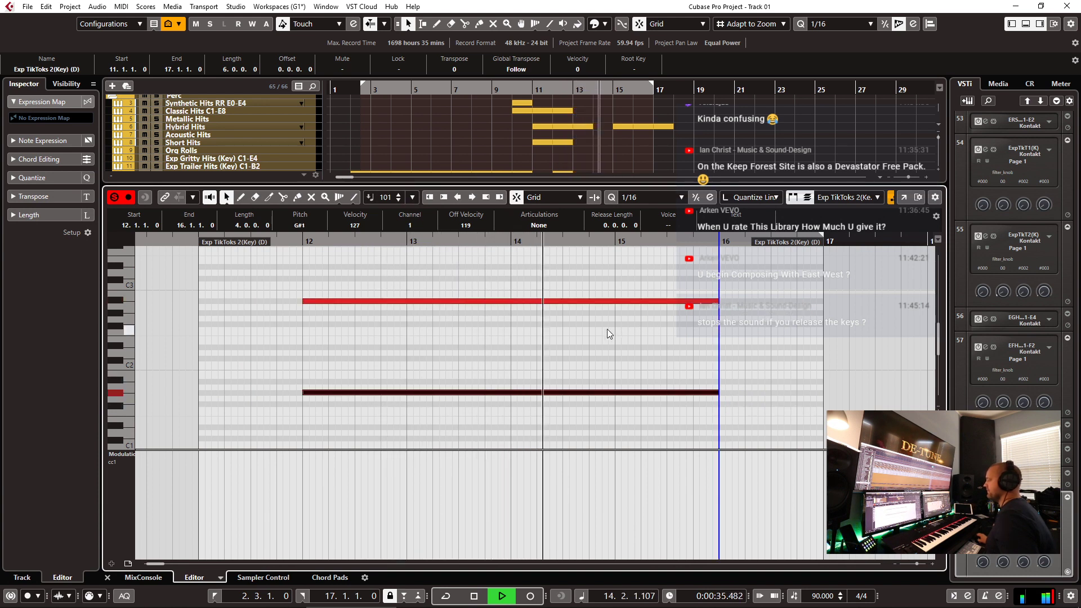
key(space)
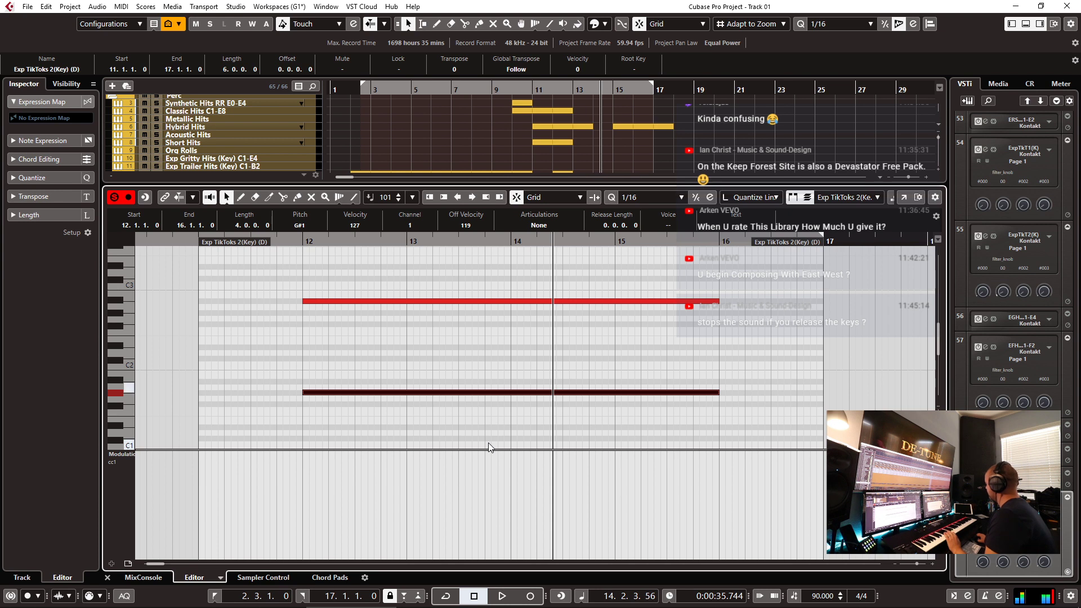
- Duplicate the two long loop notes to start at bar 16 and extend the part to end at bar 20
click(560, 362)
key(ctrl+a)
key(alt+d)
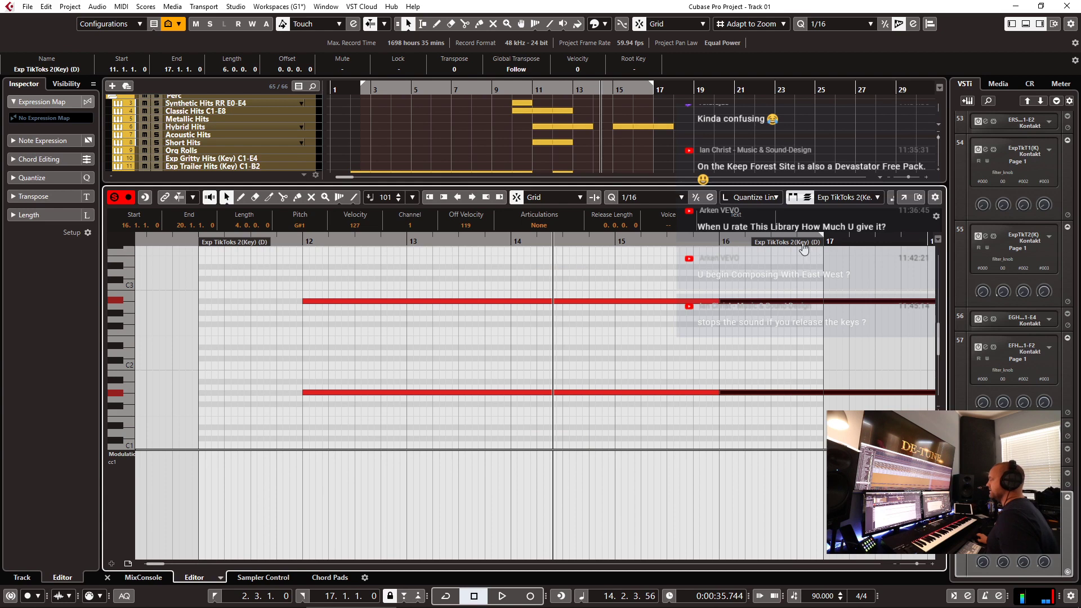
scroll(804, 249, right, 10)
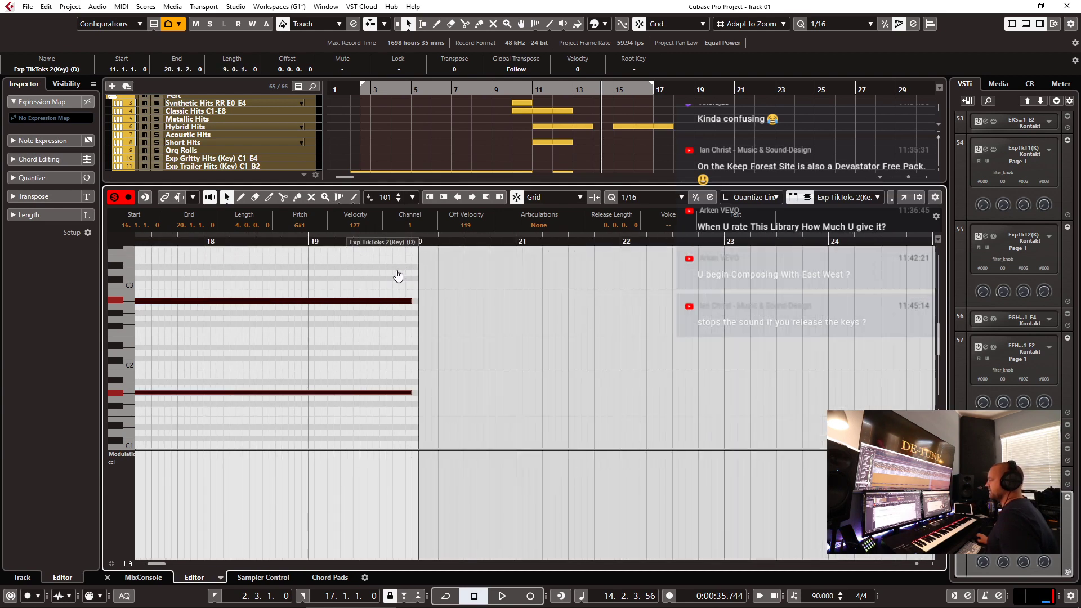
scroll(671, 329, left, 7)
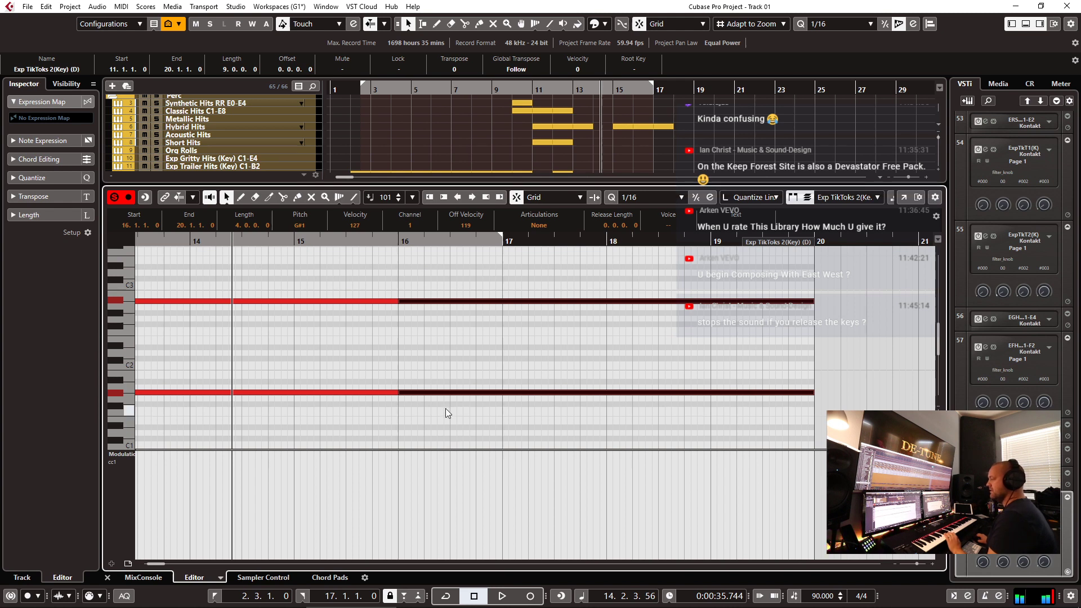
- Draw a one-beat A1 note at the start of bar 16 and play the section from there
drag(403, 384, 425, 387)
click(114, 197)
click(401, 240)
key(space)
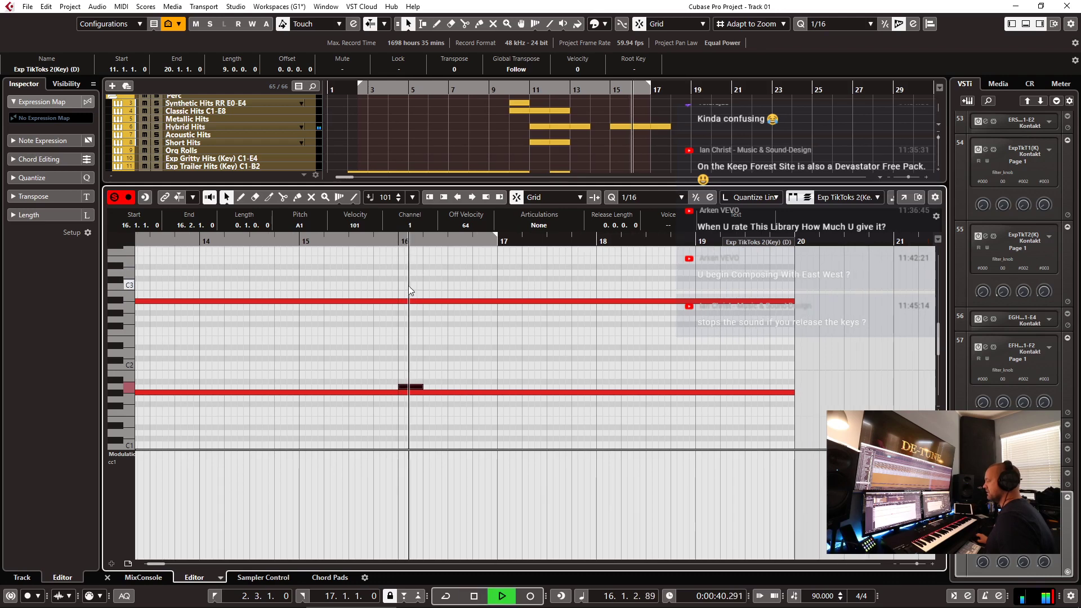
- Lengthen the A1 note at bar 16 to 0.1.1.0 and replay the section from bar 16
key(space)
drag(424, 388, 429, 388)
click(401, 241)
key(space)
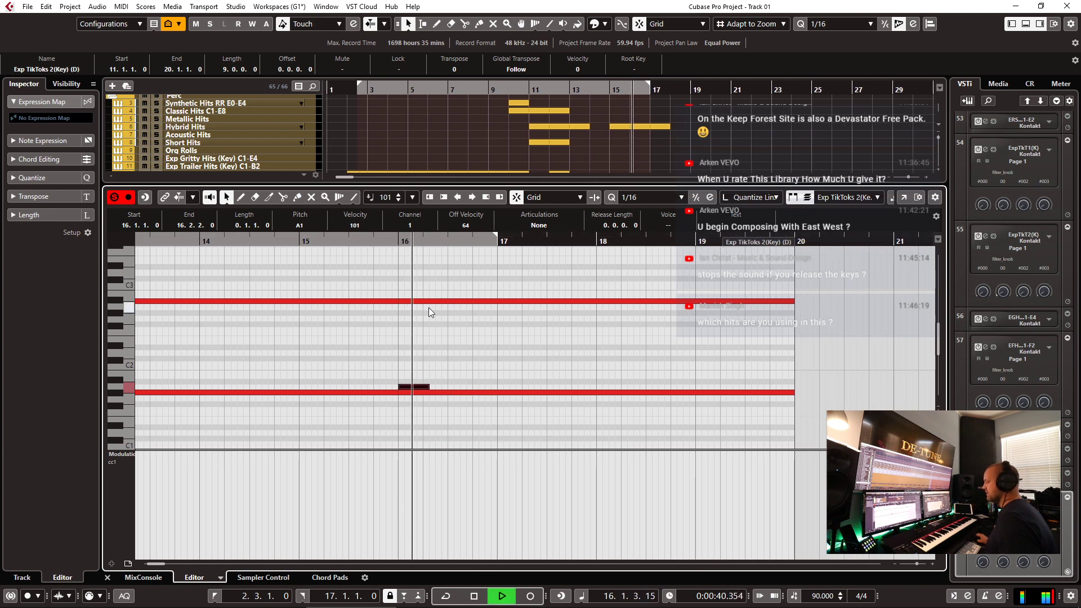
key(space)
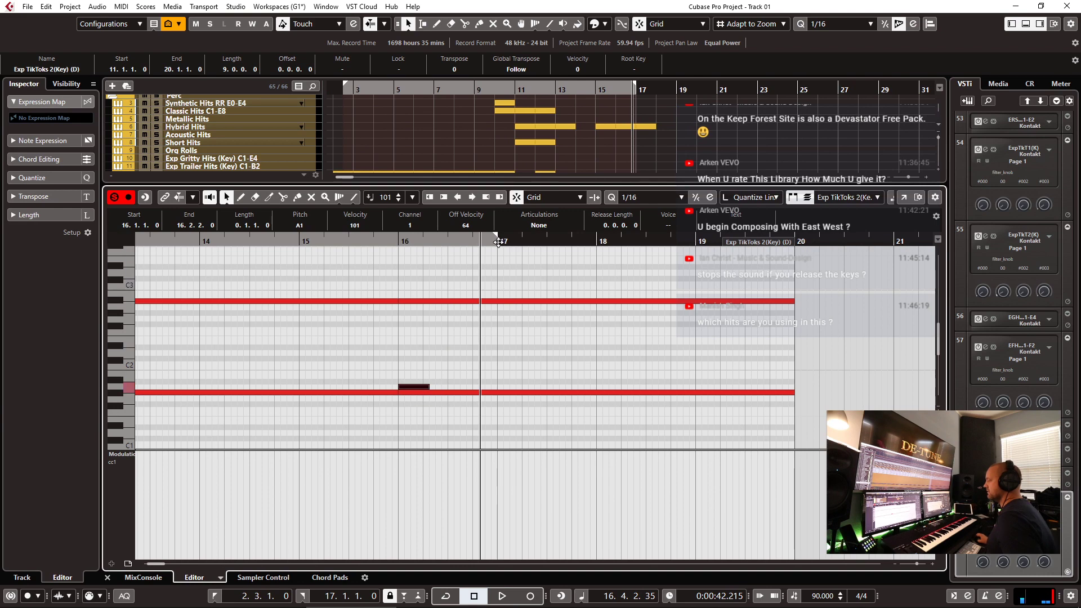
- Paste a copy of the A1 note at bar 17, lengthen it to 0.1.2.0, and play the section from bar 16
drag(501, 241, 550, 316)
key(ctrl+v)
drag(532, 387, 542, 388)
click(377, 242)
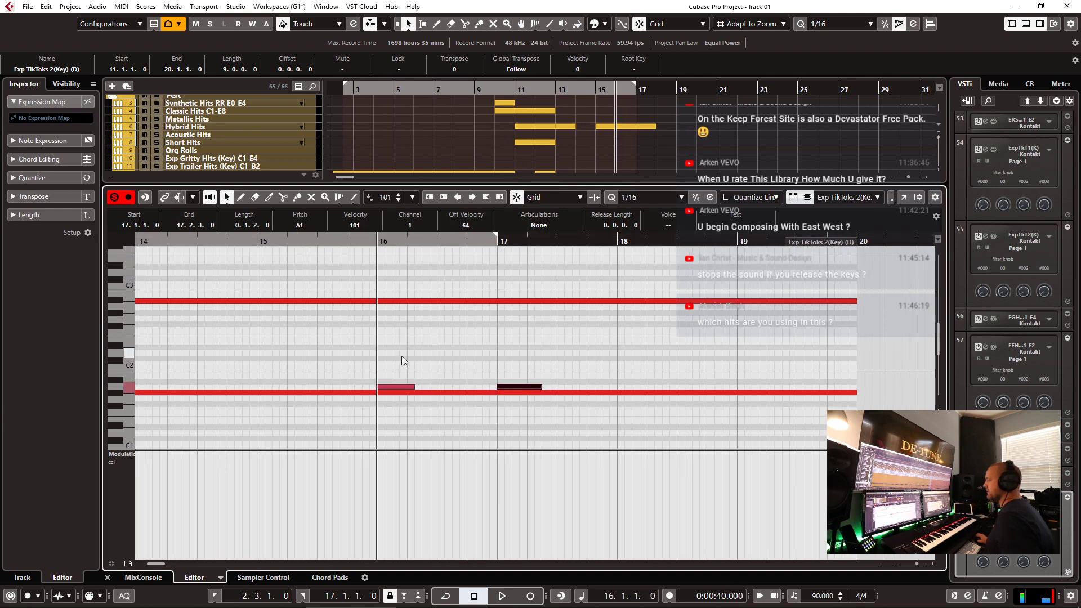
click(412, 387)
key(space)
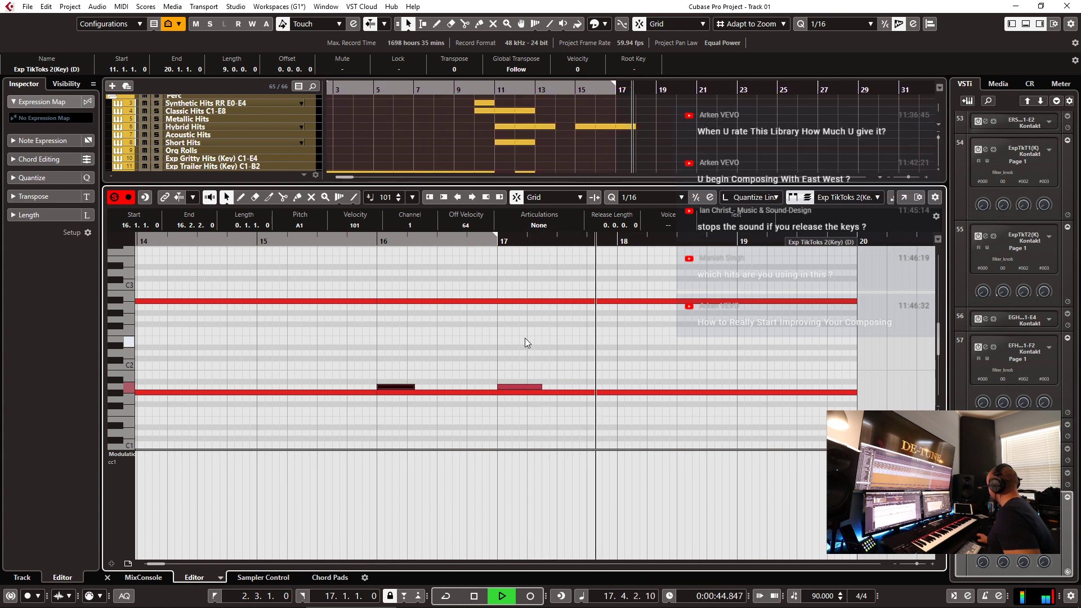
key(space)
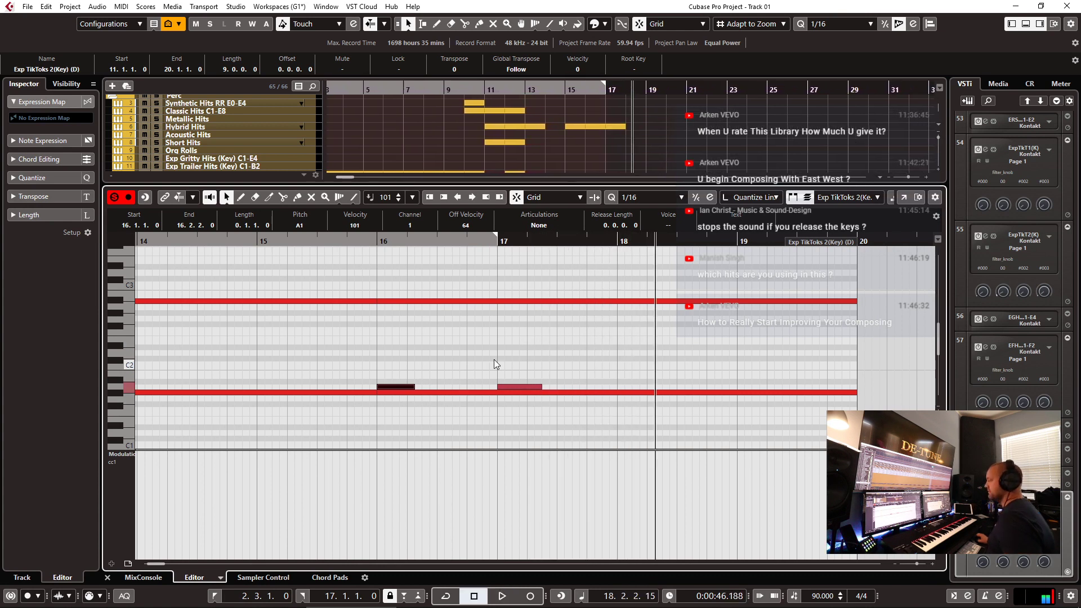
- Raise the velocity of both A1 notes at bars 16 and 17 to 127 and close the note editor
drag(522, 350, 394, 392)
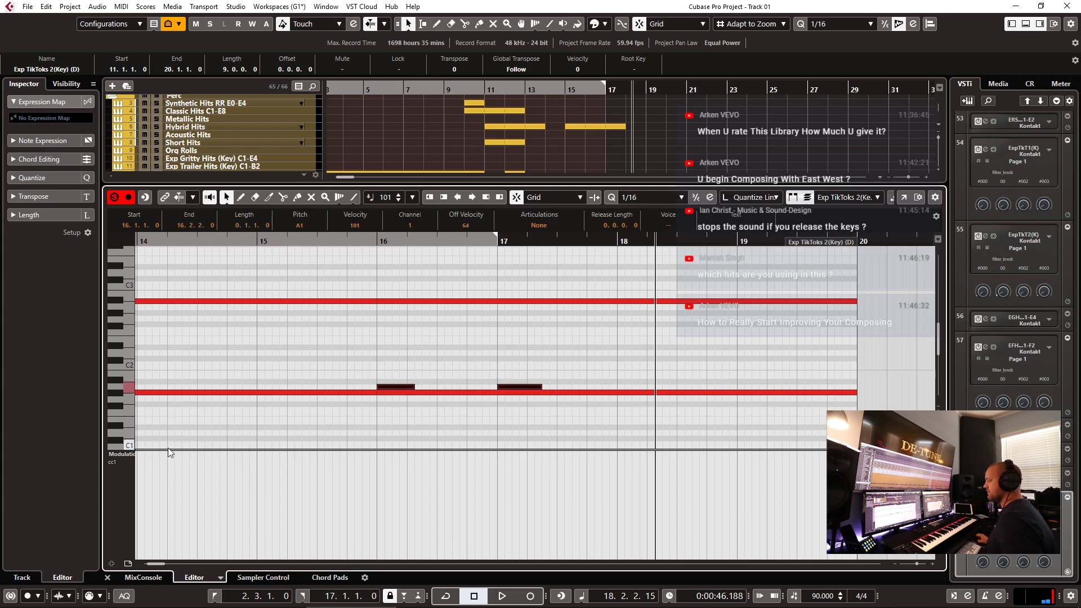
click(141, 454)
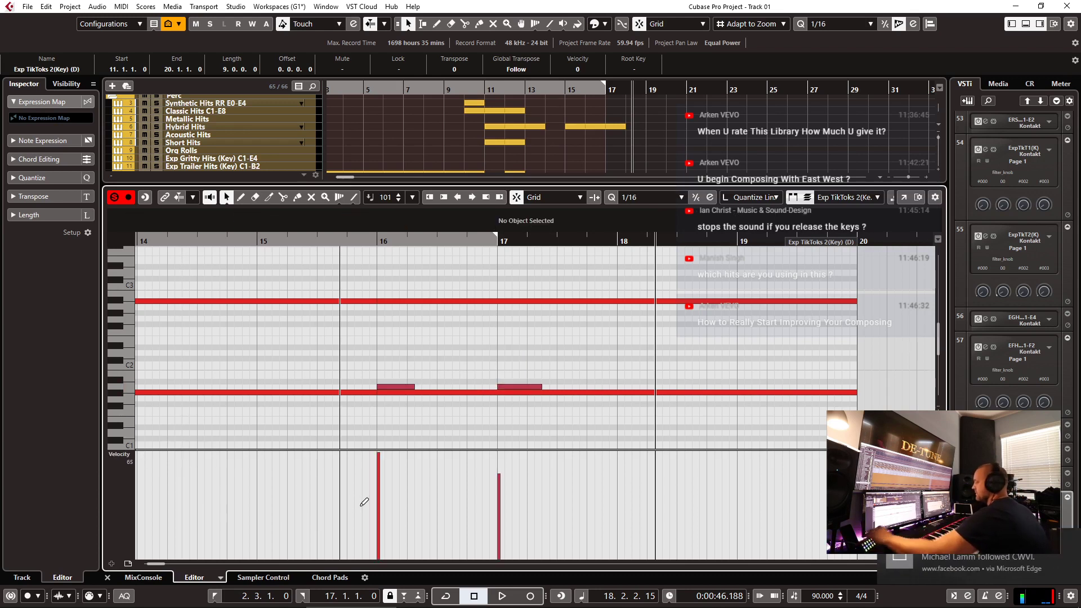
drag(383, 359, 555, 393)
mouse_move(496, 455)
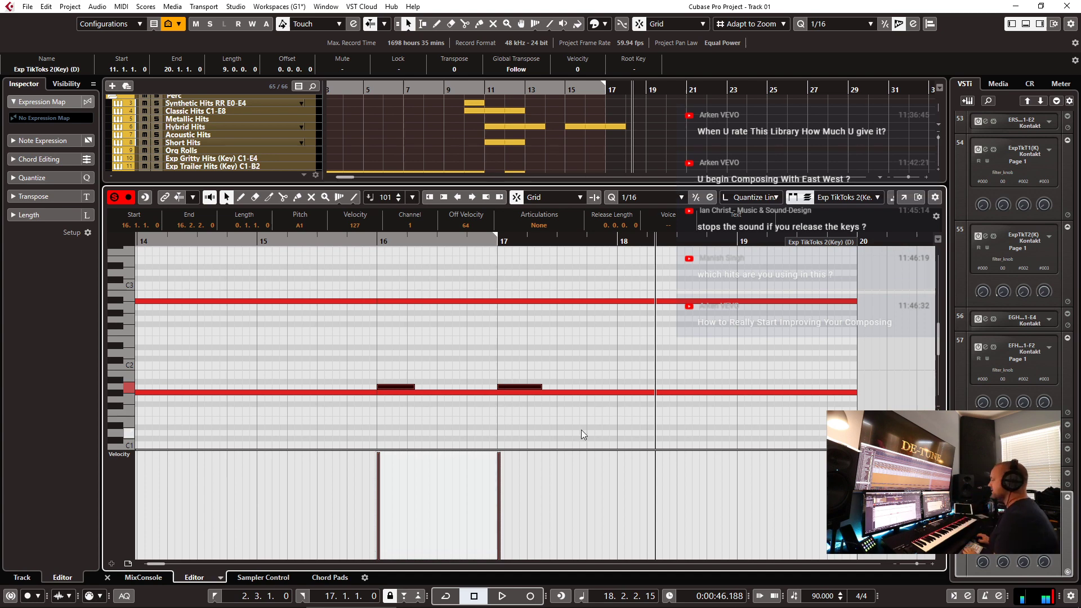
key(ctrl+e)
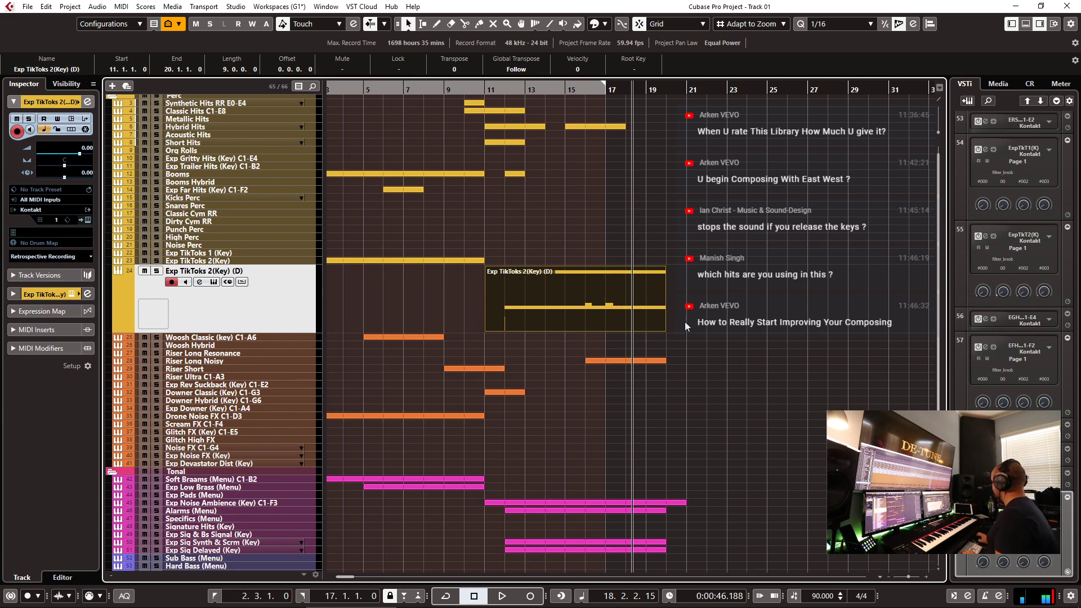
- Select the Synthetic Hits RR E0-E4 track and place the playback cursor at bar 11
scroll(685, 320, up, 1)
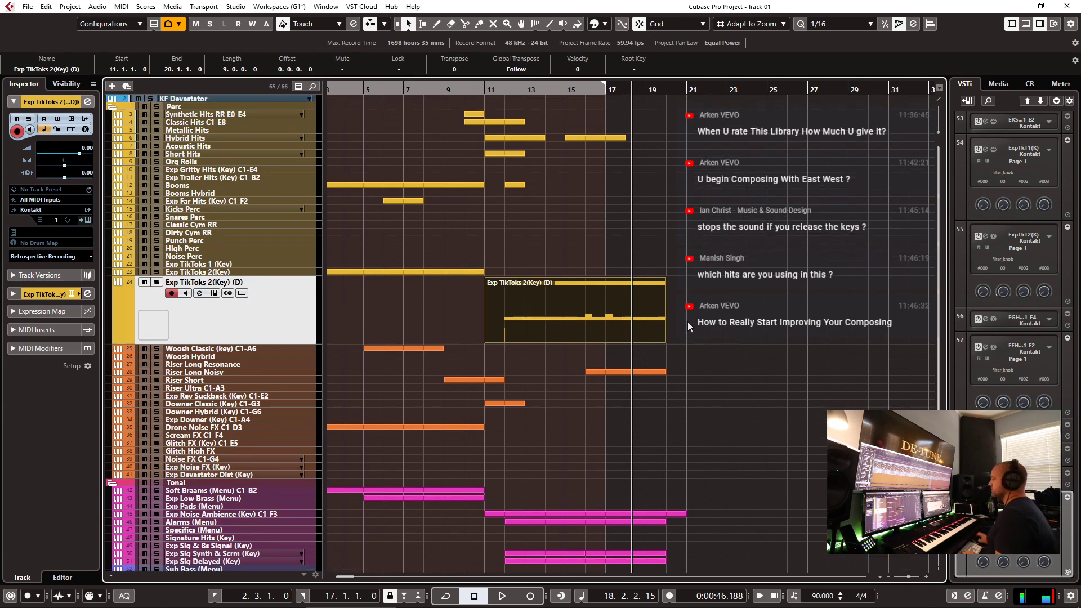
click(218, 98)
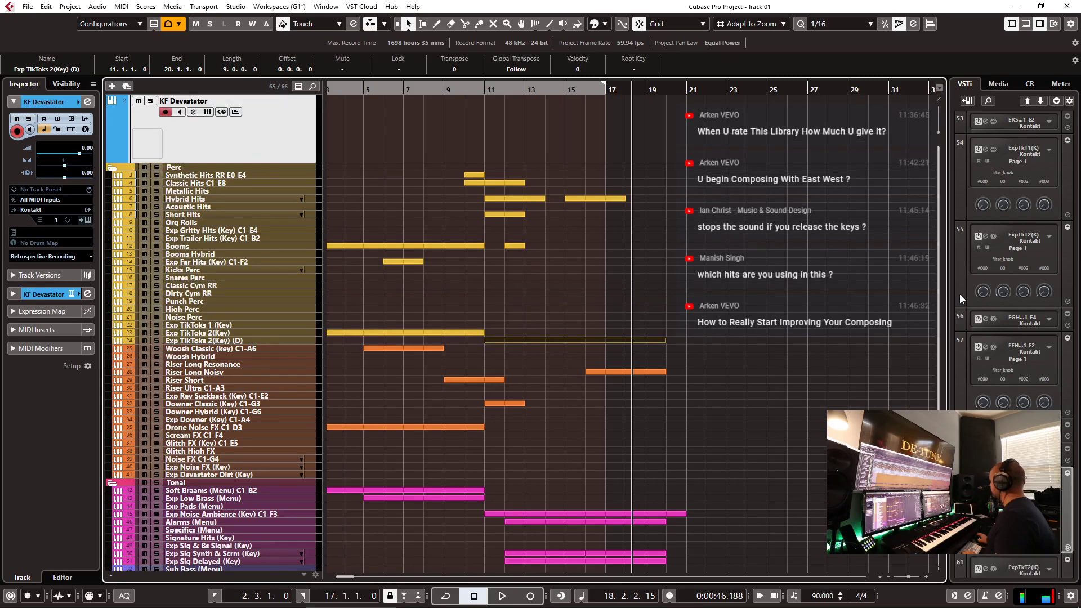
click(225, 166)
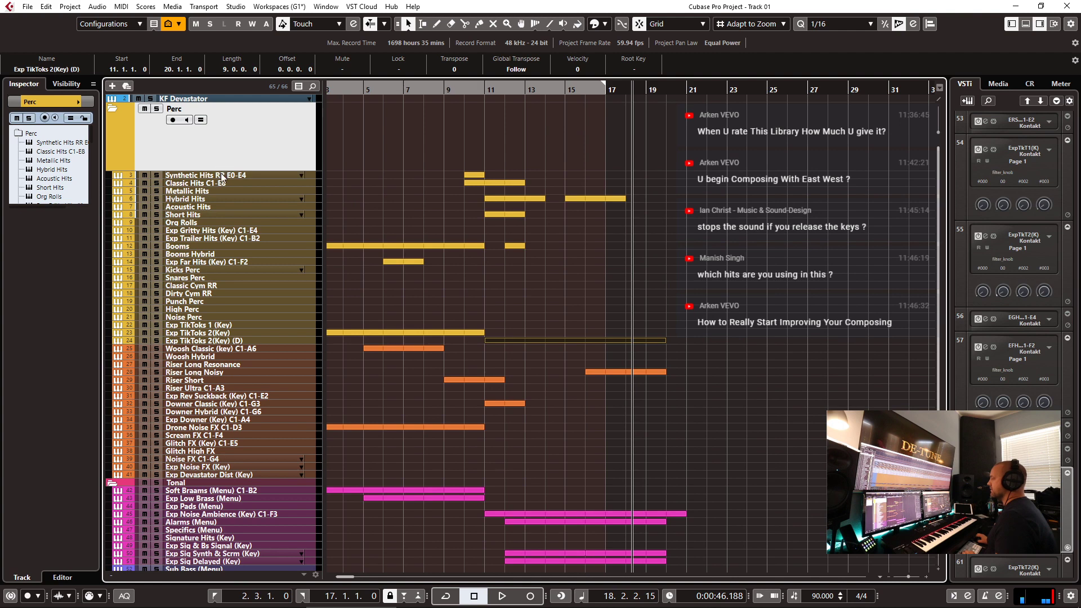
click(222, 176)
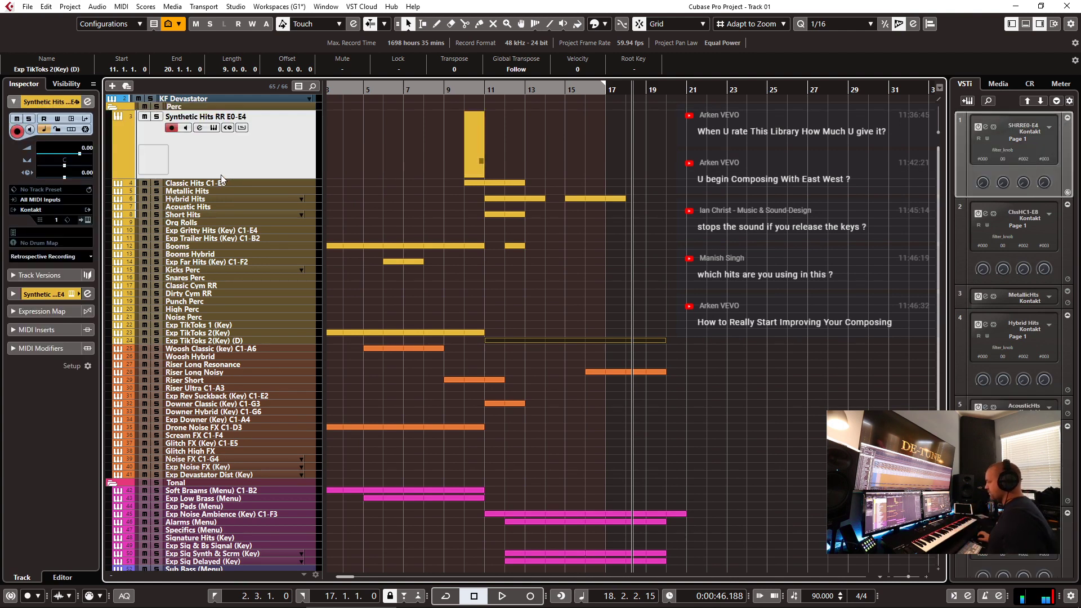
drag(483, 90, 515, 229)
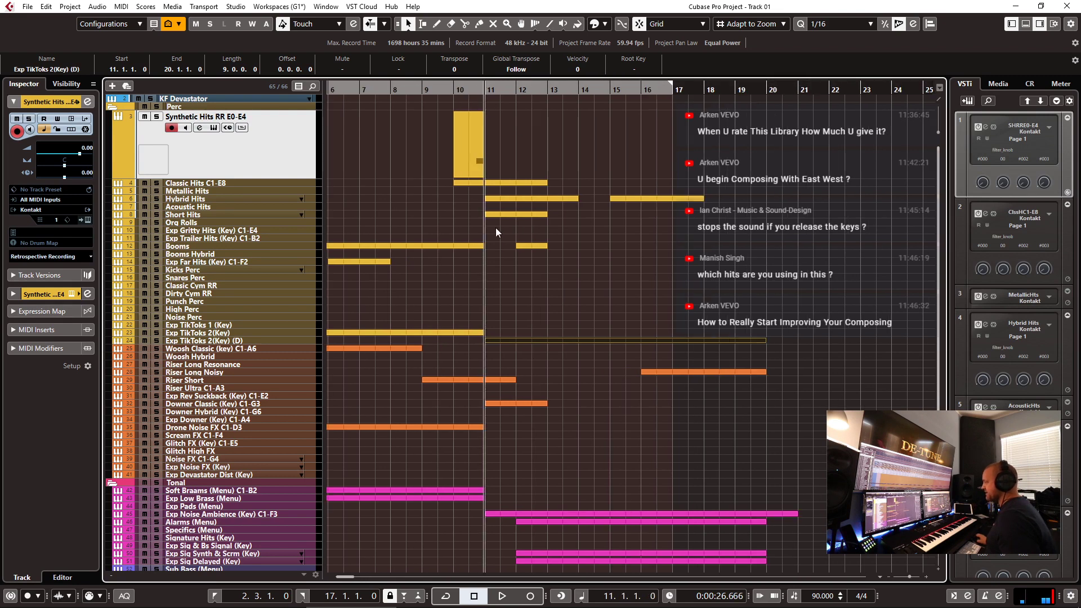
- Select the Classic Hits, Hybrid Hits, Short Hits and Booms Hybrid tracks and solo the hit tracks for checking
click(194, 183)
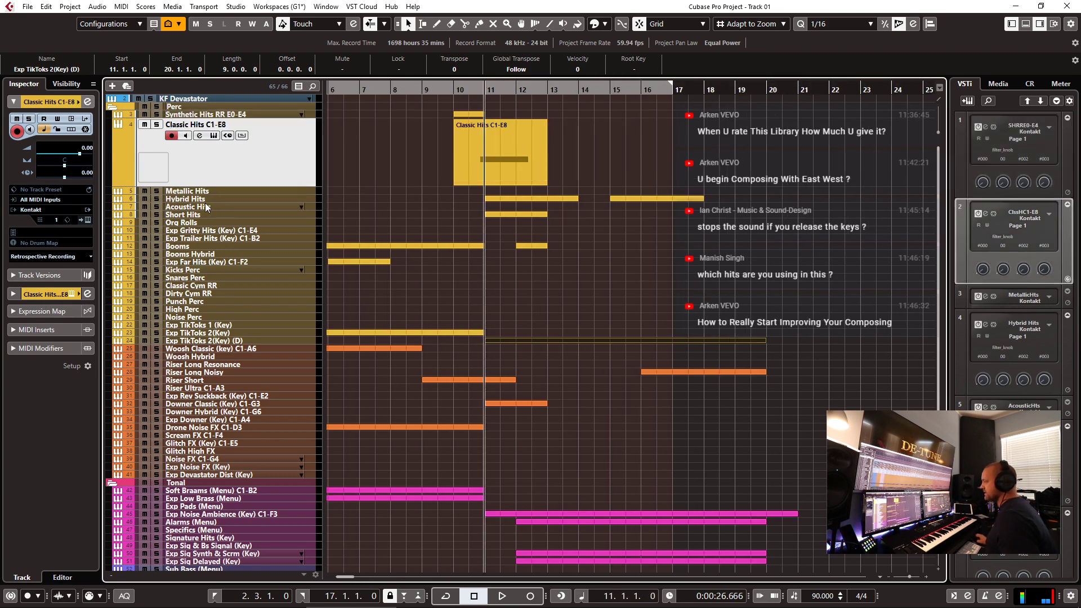
click(204, 200)
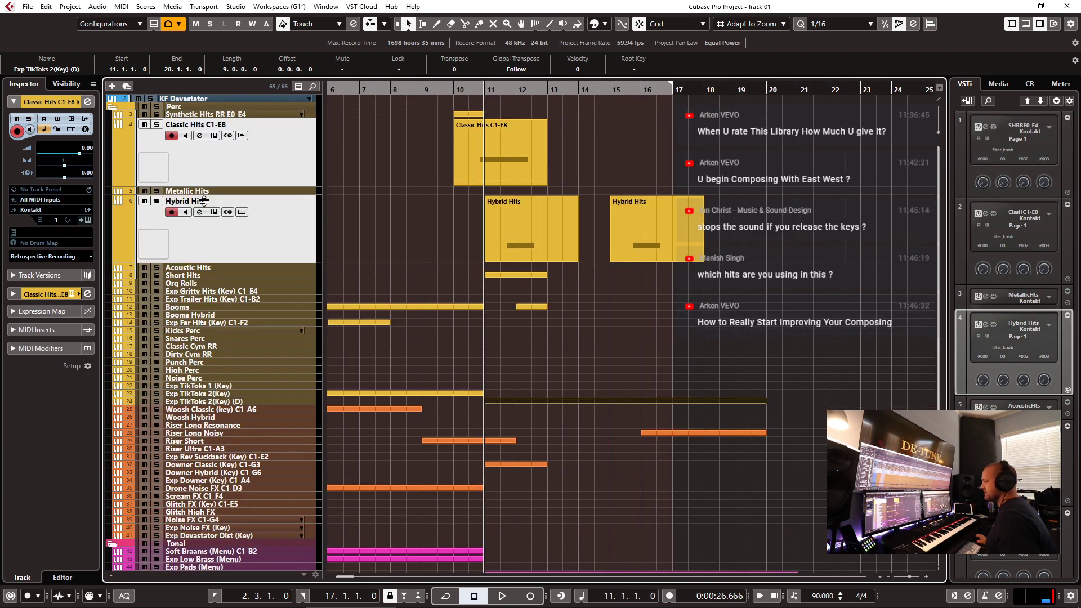
click(216, 275)
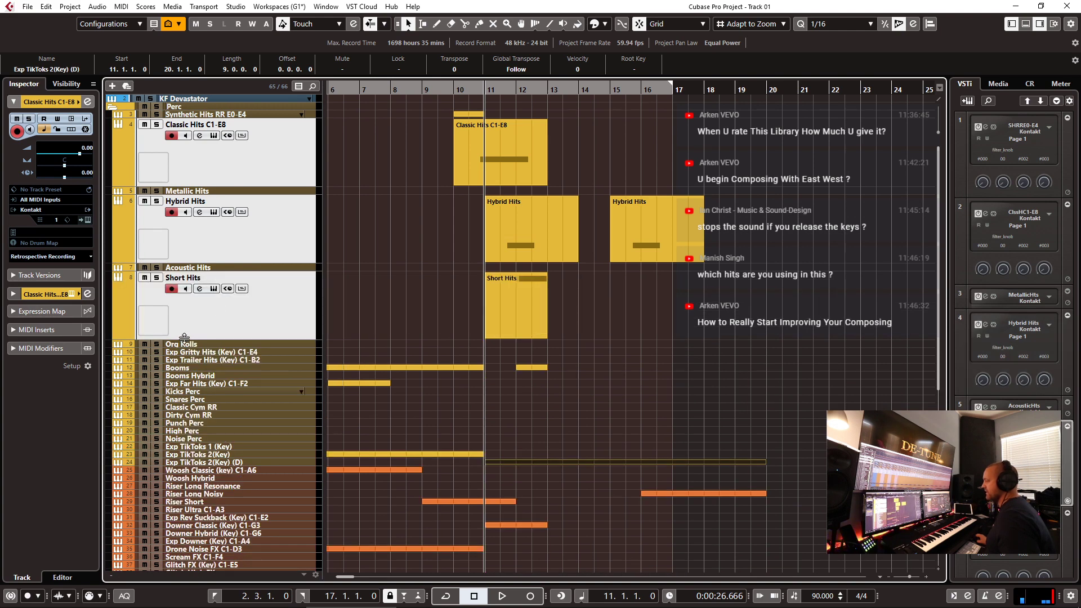
click(209, 376)
click(513, 163)
click(210, 158)
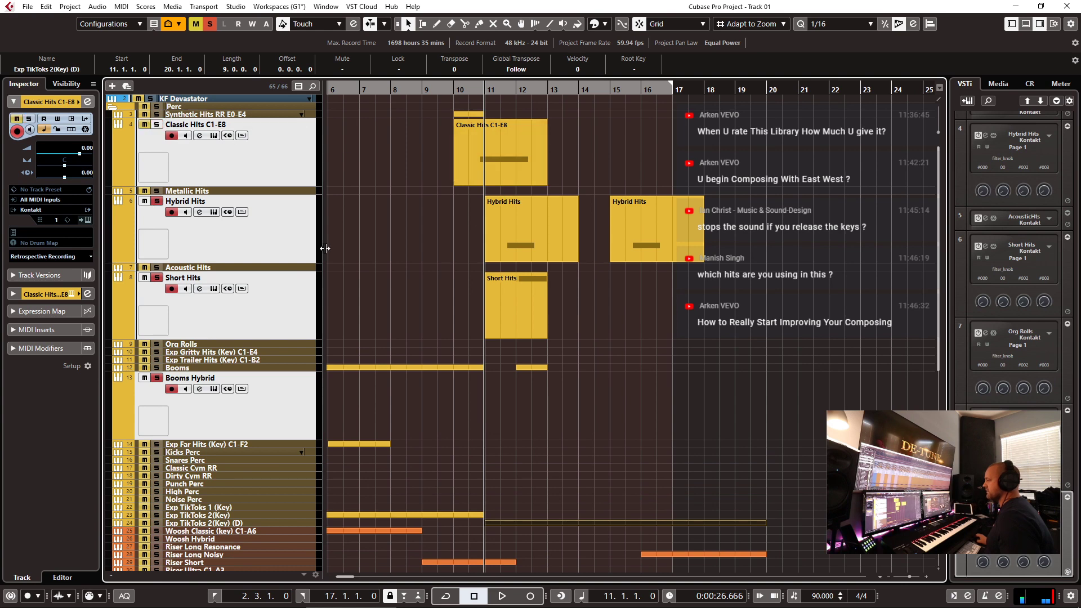
drag(582, 233, 505, 219)
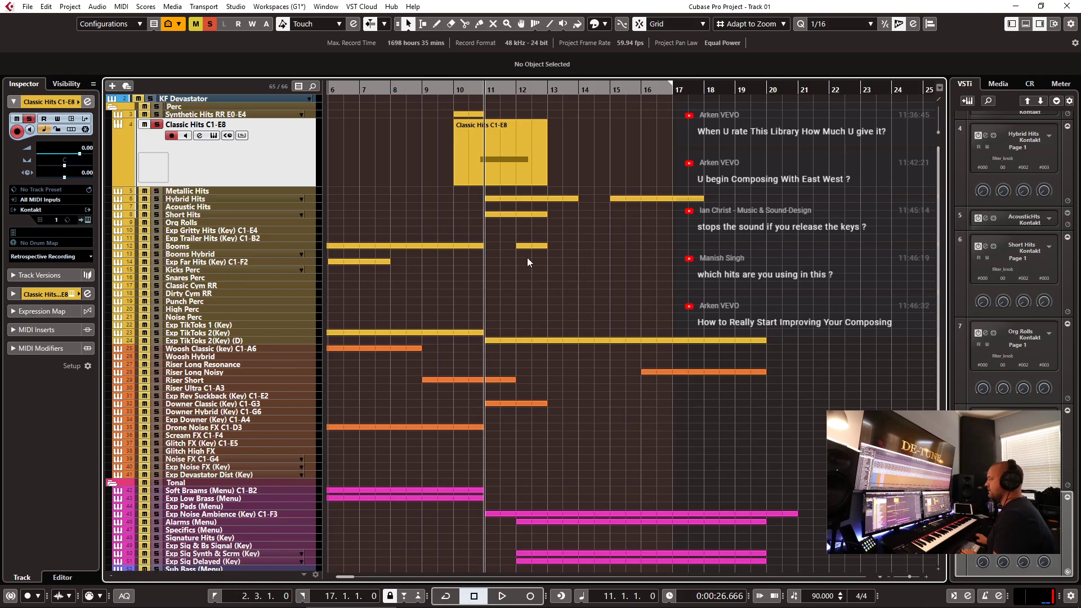
- Open the Hybrid Hits, Short Hits and Booms parts together, play from bar 11, and inspect each track's note around bar 12
double_click(538, 198)
key(space)
click(210, 238)
key(space)
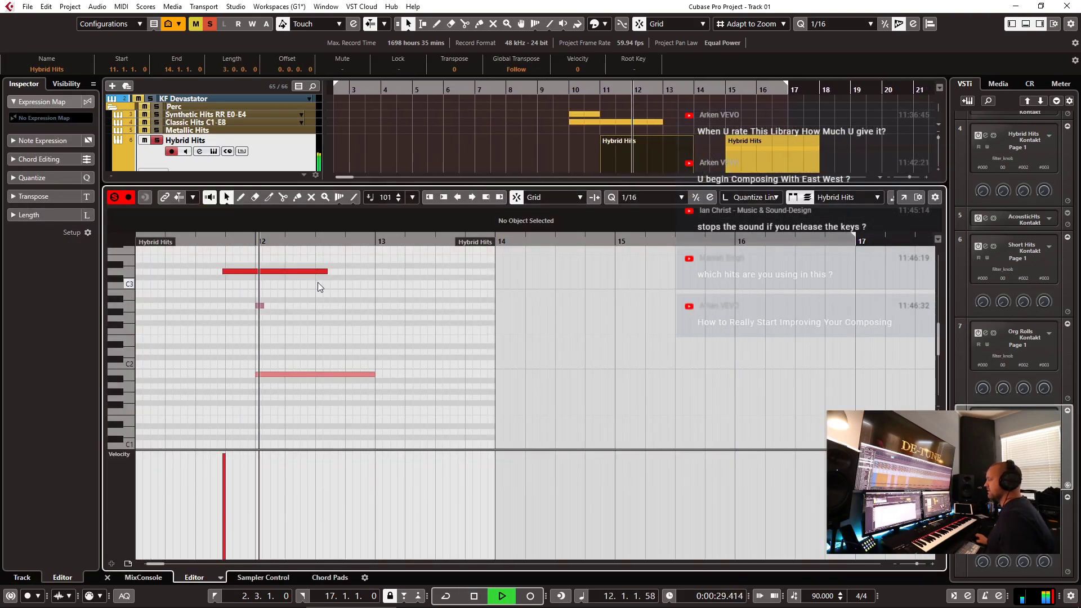
key(space)
click(292, 272)
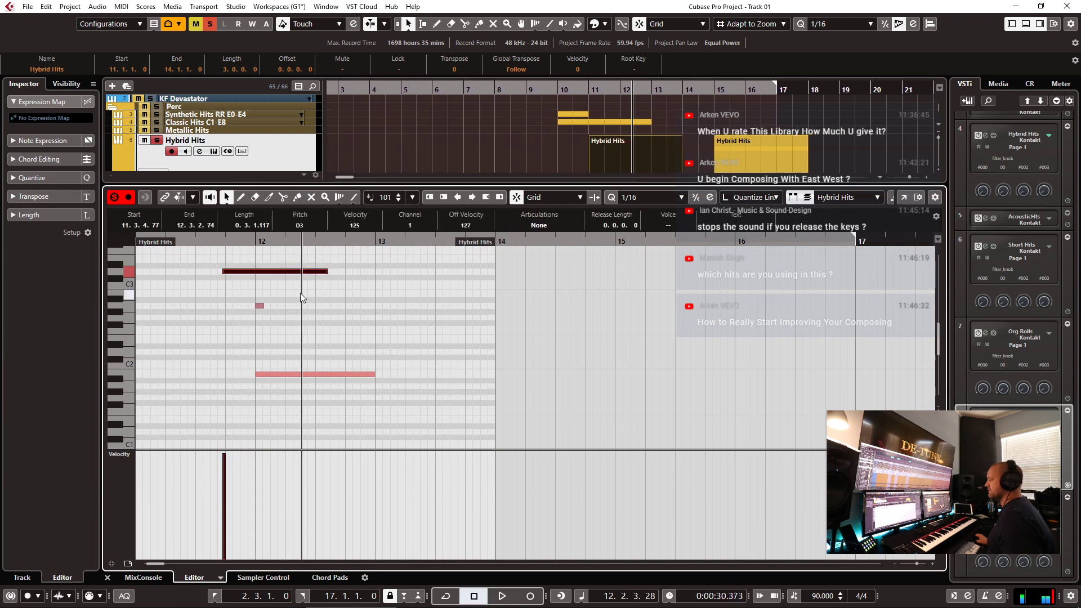
click(259, 306)
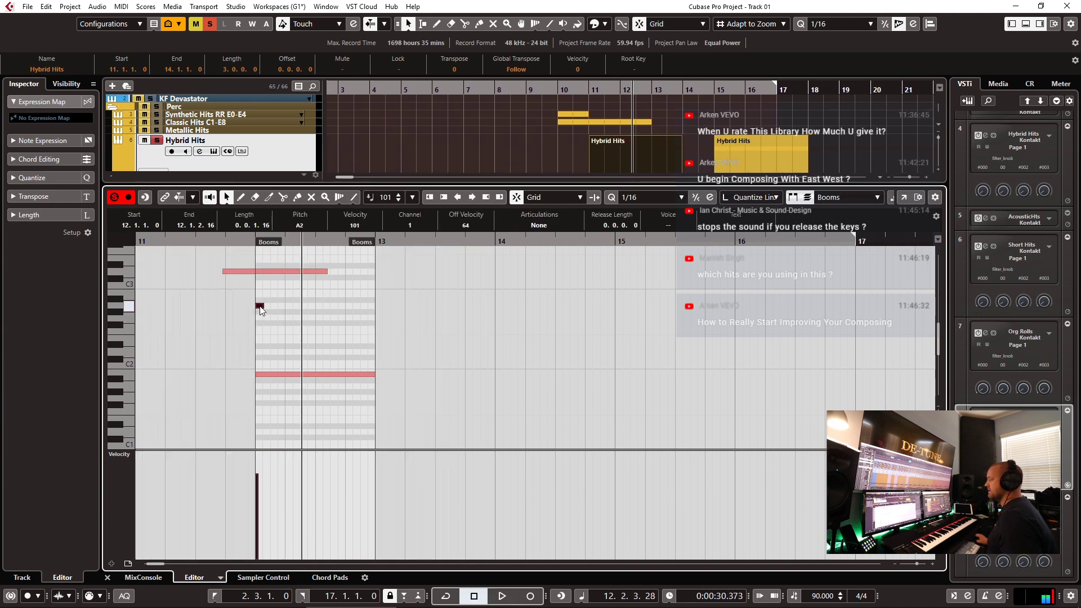
click(276, 375)
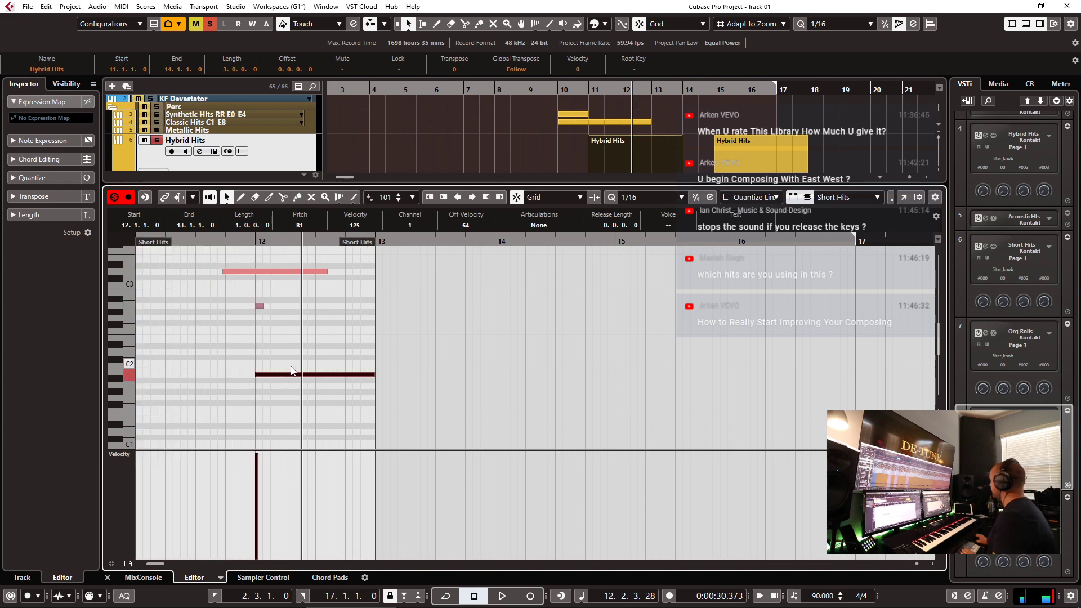
- Copy the Hybrid Hits, Short Hits and Booms parts from the bar 11 section to the section starting at bar 15
key(ctrl+alt+e)
click(587, 100)
drag(706, 176, 617, 262)
drag(628, 176, 758, 175)
key(space)
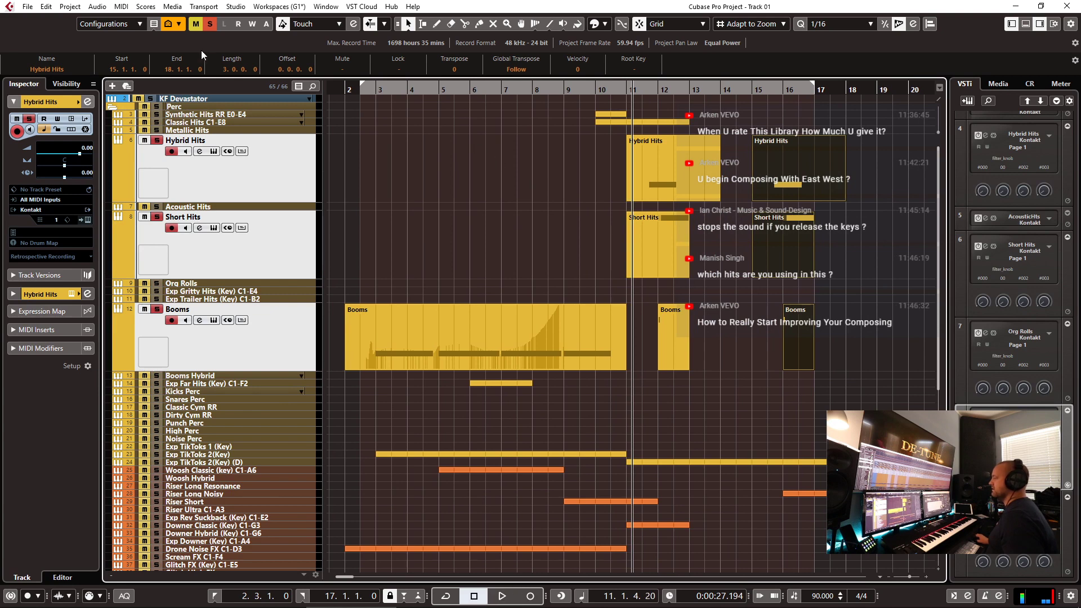
- Turn off all solos and play the whole arrangement from bar 2 through the end of bar 19
click(212, 25)
key(space)
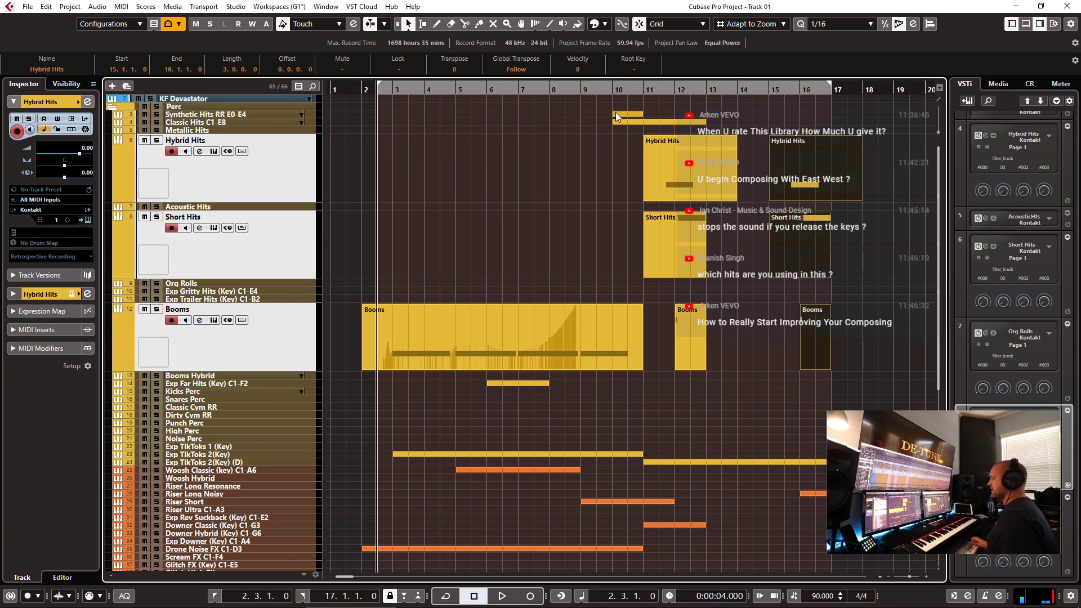
key(g)
key(g)
key(g)
key(g)
key(g)
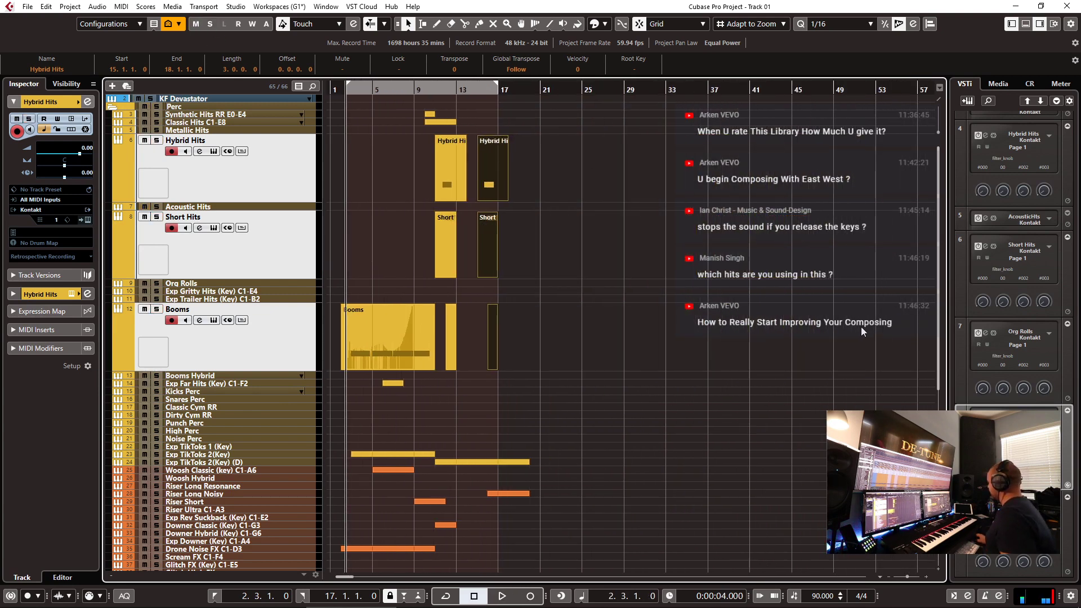
click(702, 286)
key(space)
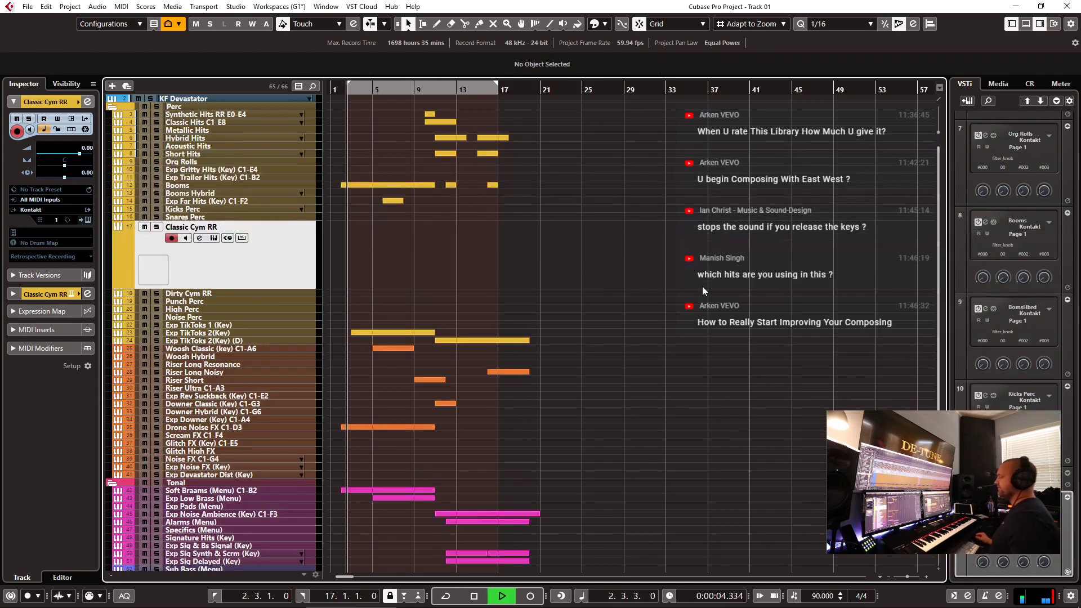
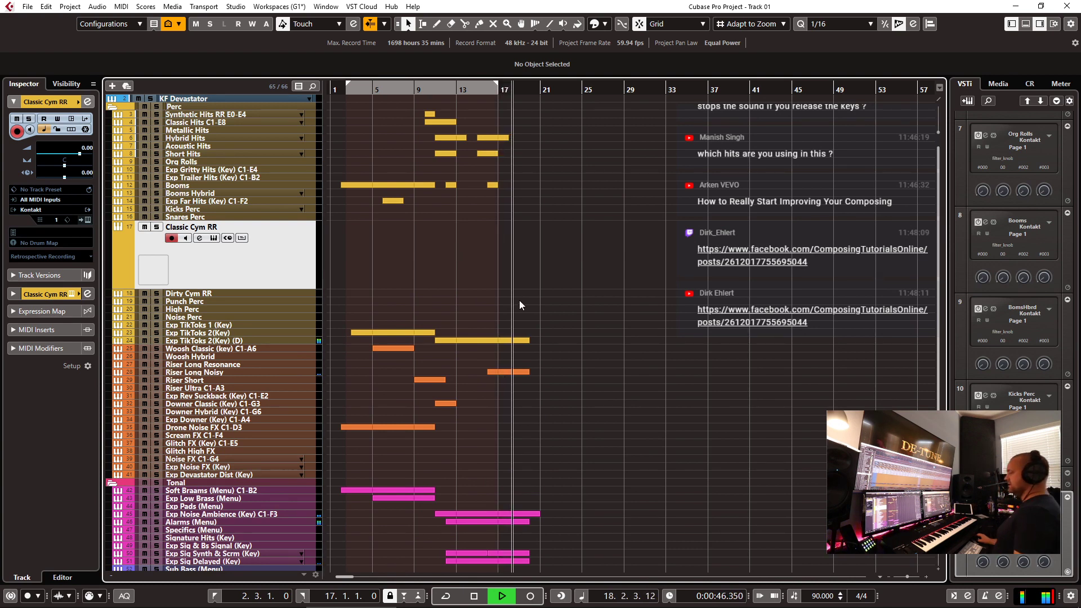
scroll(519, 297, up, 1)
scroll(521, 299, up, 5)
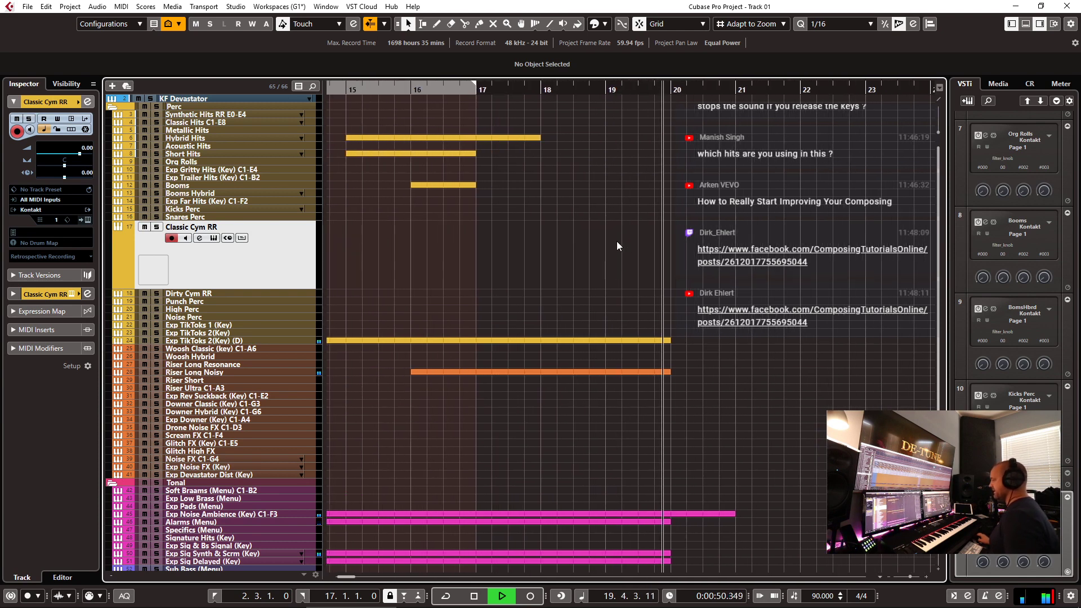
key(space)
- Draw an A1 note from bar 18 to bar 20 in the Exp TikToks 2(Key) (D) part and play it back
click(502, 340)
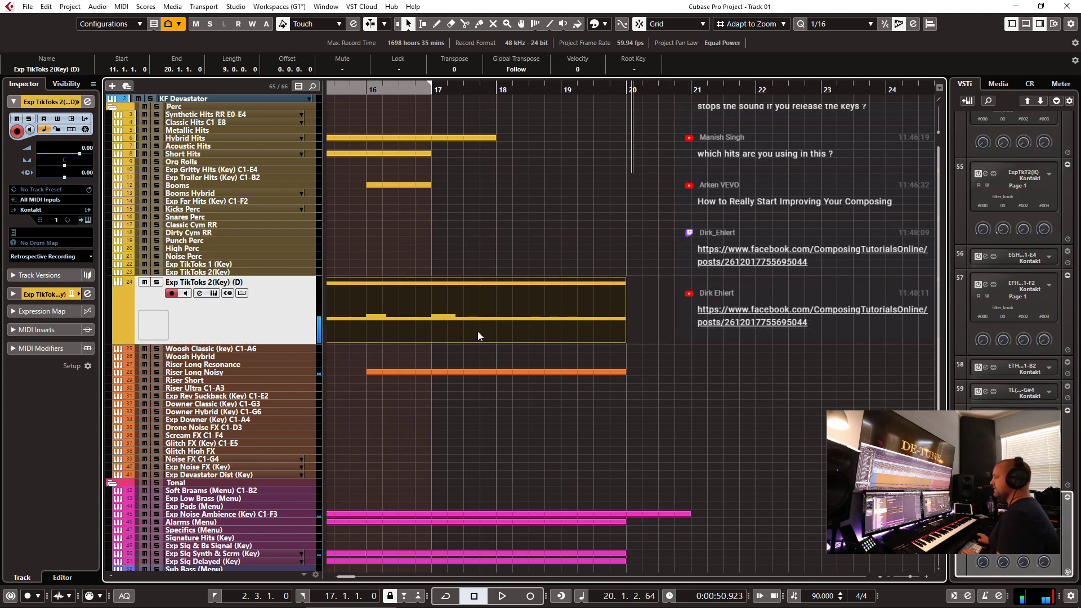
double_click(481, 332)
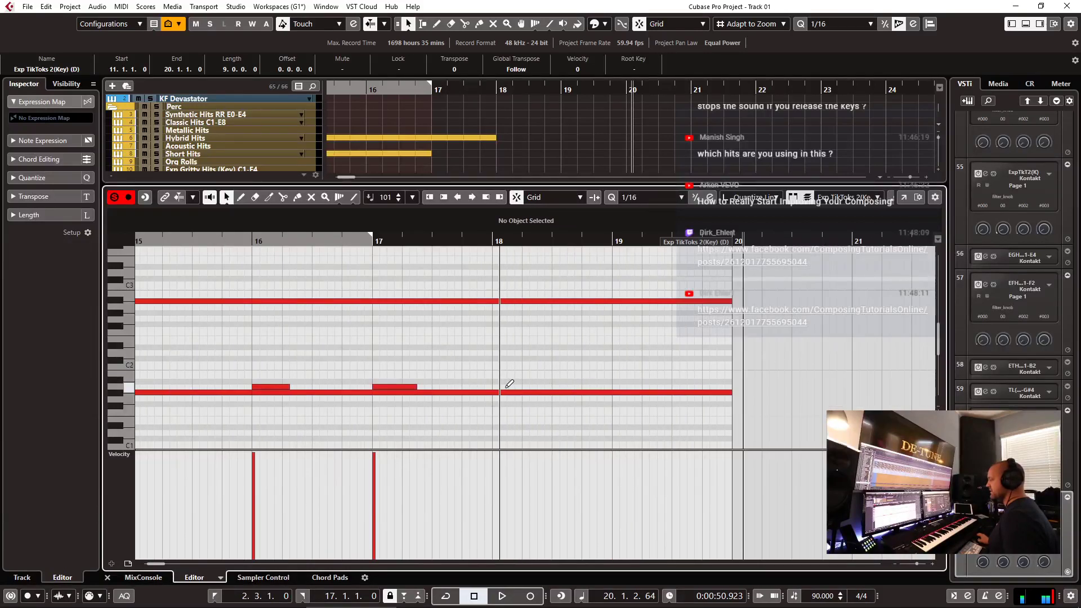
drag(499, 383, 742, 371)
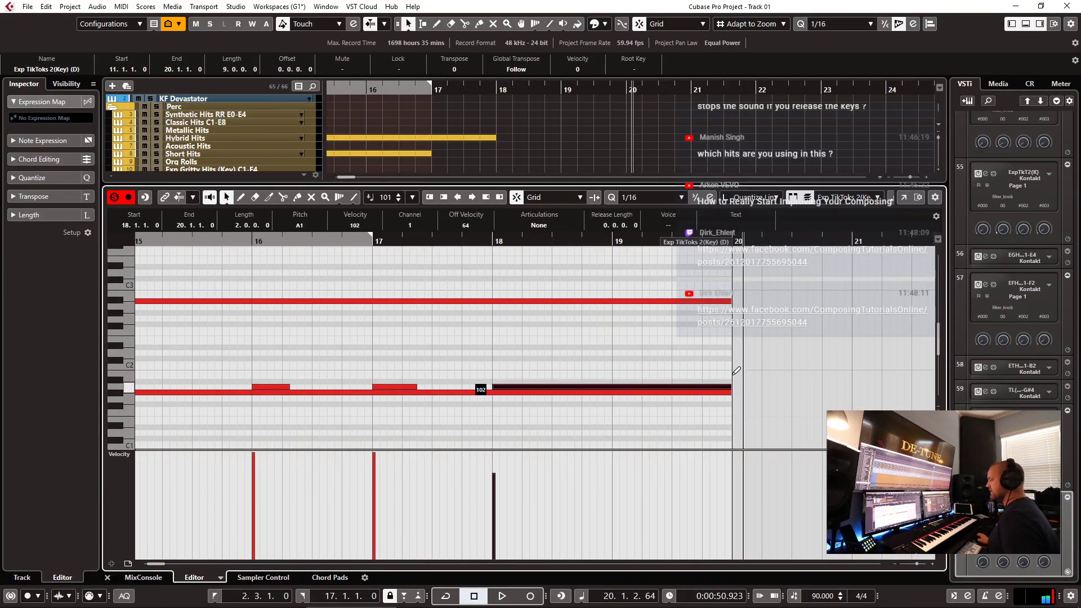
key(ctrl+e)
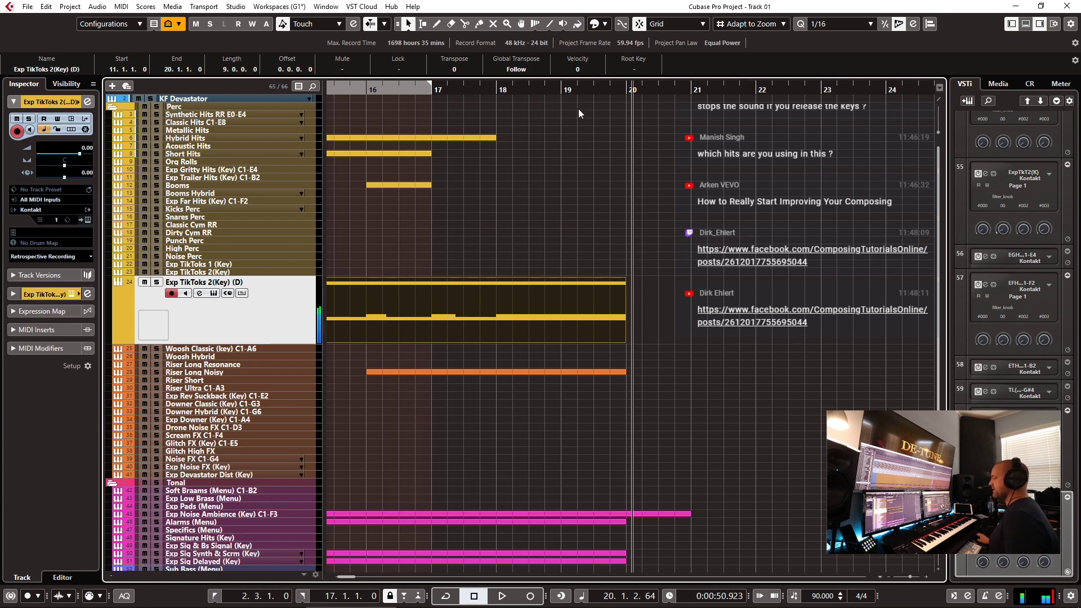
click(510, 90)
key(space)
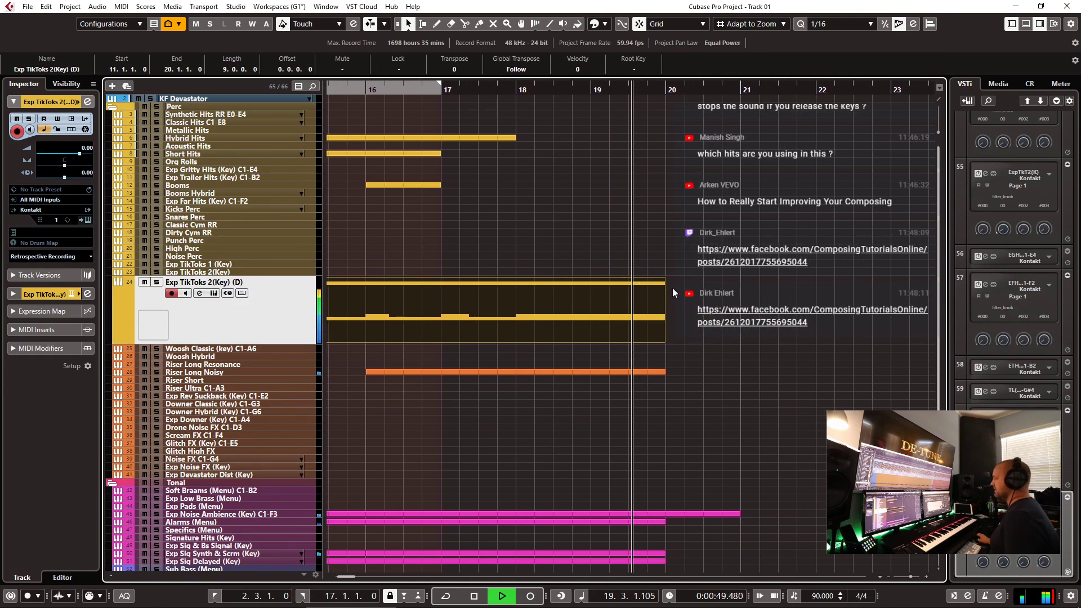
key(space)
- Shorten the long A1 note at bar 18 so it ends at 19.3.1.0
key(Return)
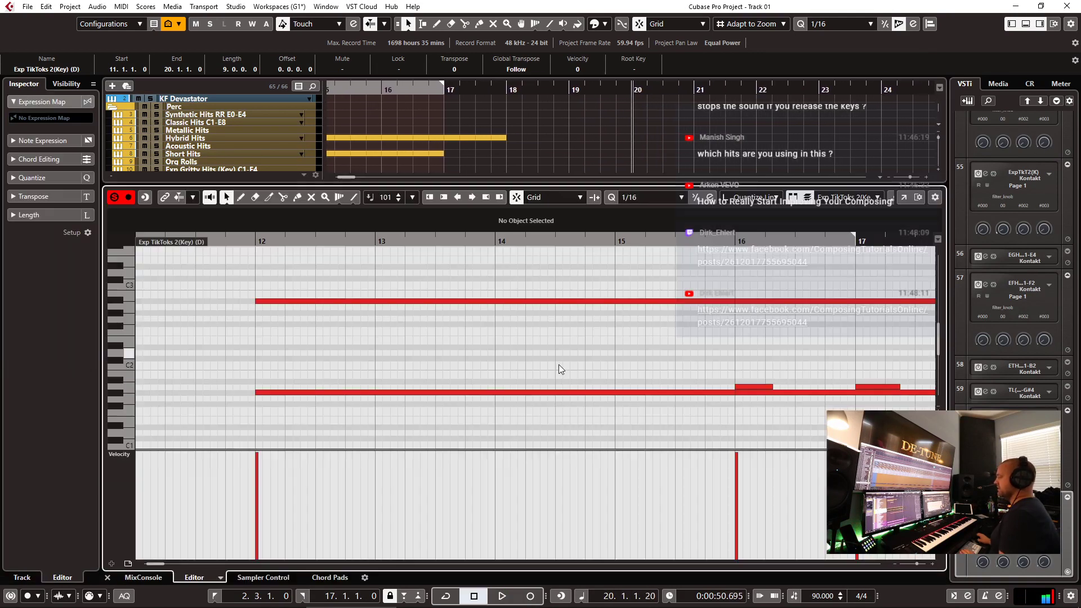
scroll(814, 394, right, 5)
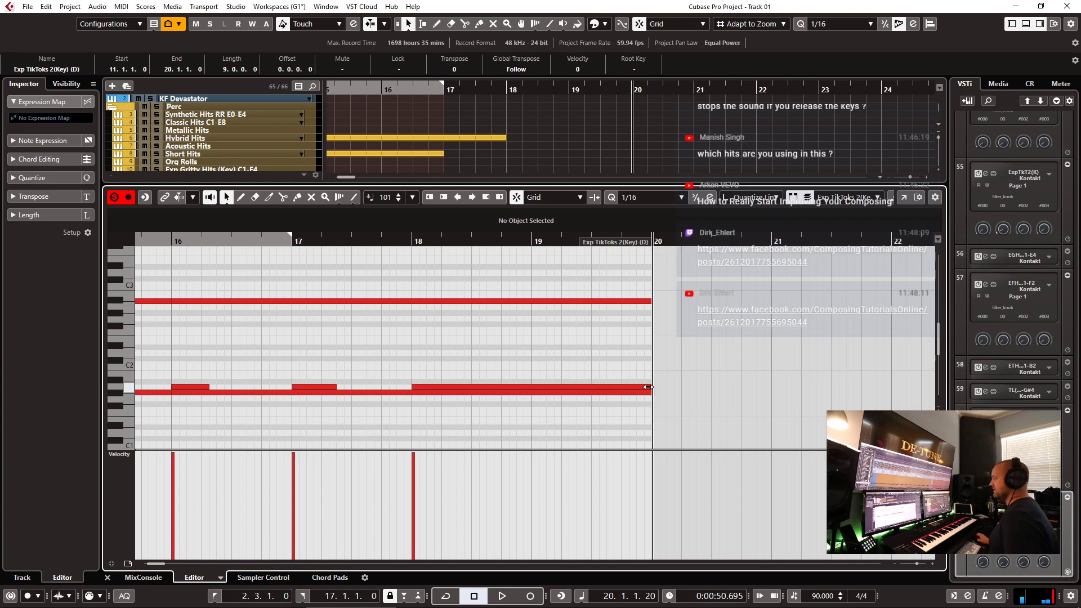
drag(650, 387, 590, 386)
key(Return)
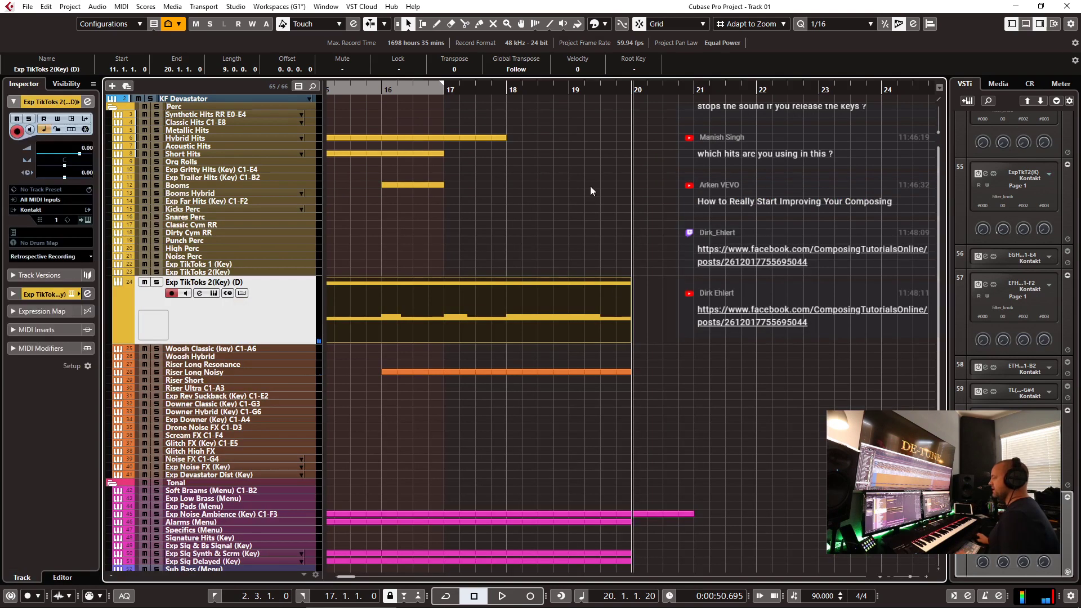
- Place the cursor at 19.3.1.0 and audition sounds on the Hybrid Hits and Synthetic Hits RR E0-E4 tracks
click(598, 94)
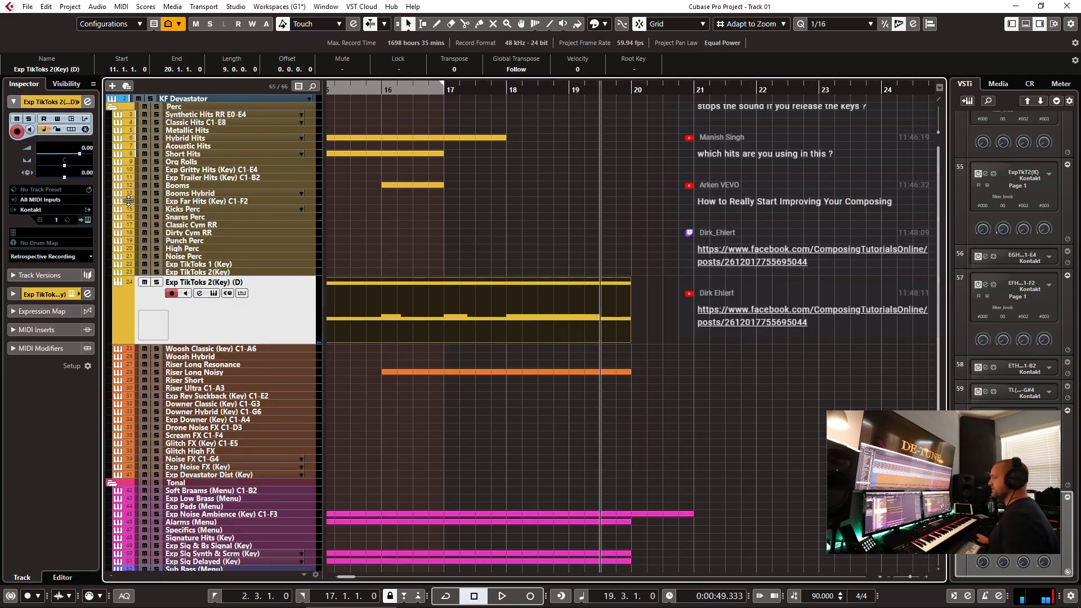
click(192, 139)
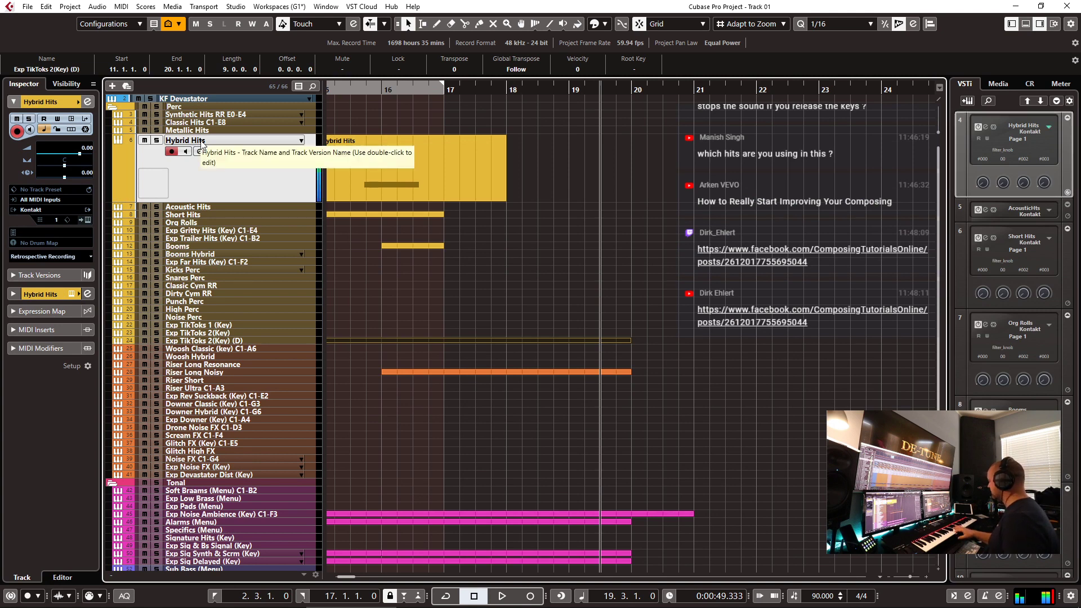
click(224, 116)
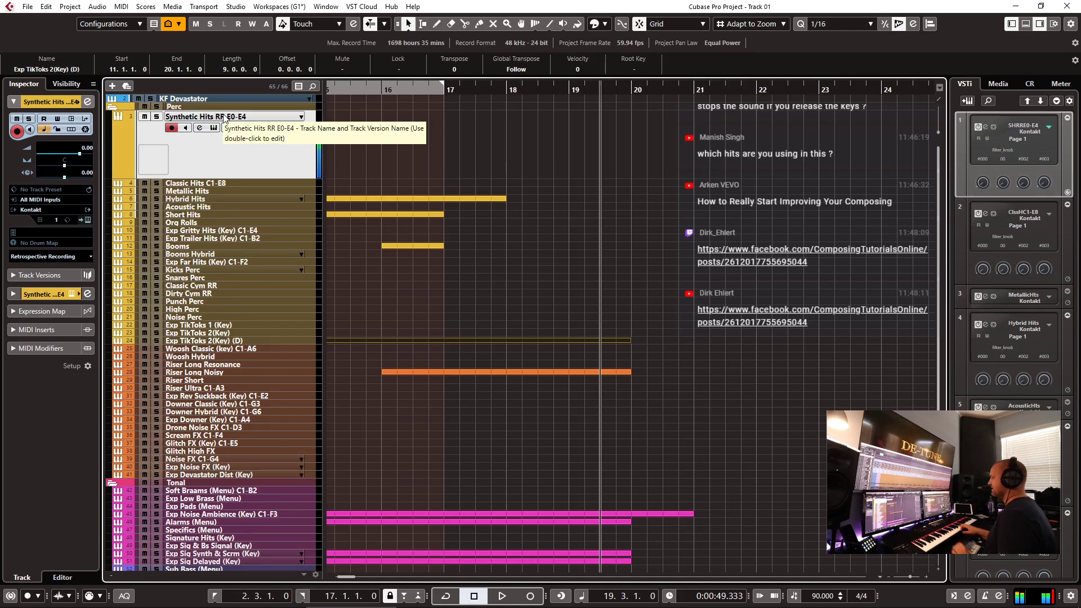
- Draw a Synthetic Hits RR E0-E4 part from 19.3 to bar 20 and, at 1/8 Triplet quantize, fill it with one sustained note just above C3
drag(615, 137, 630, 138)
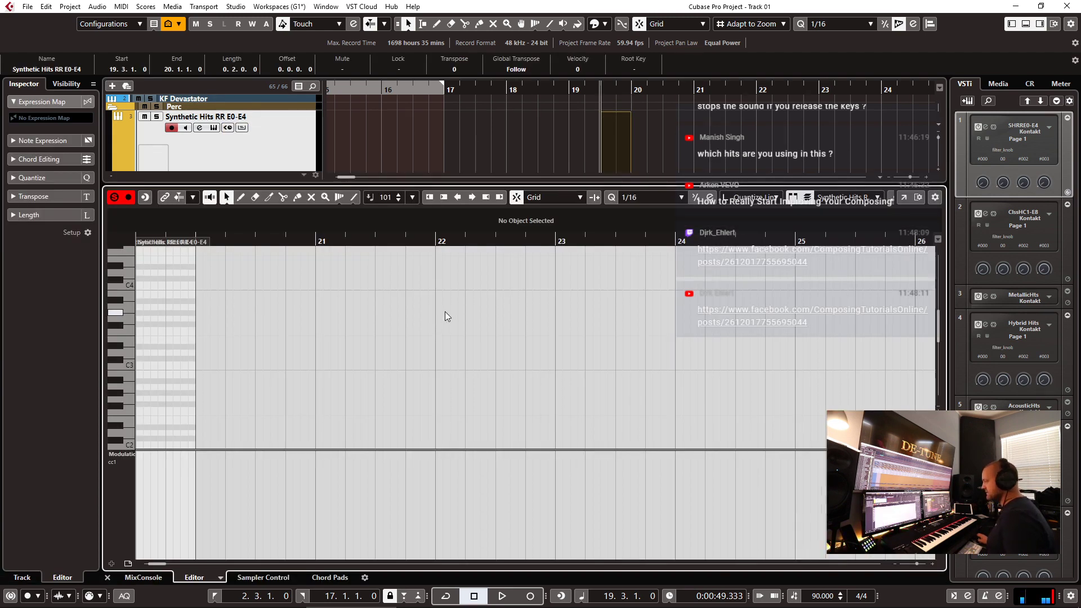
click(676, 198)
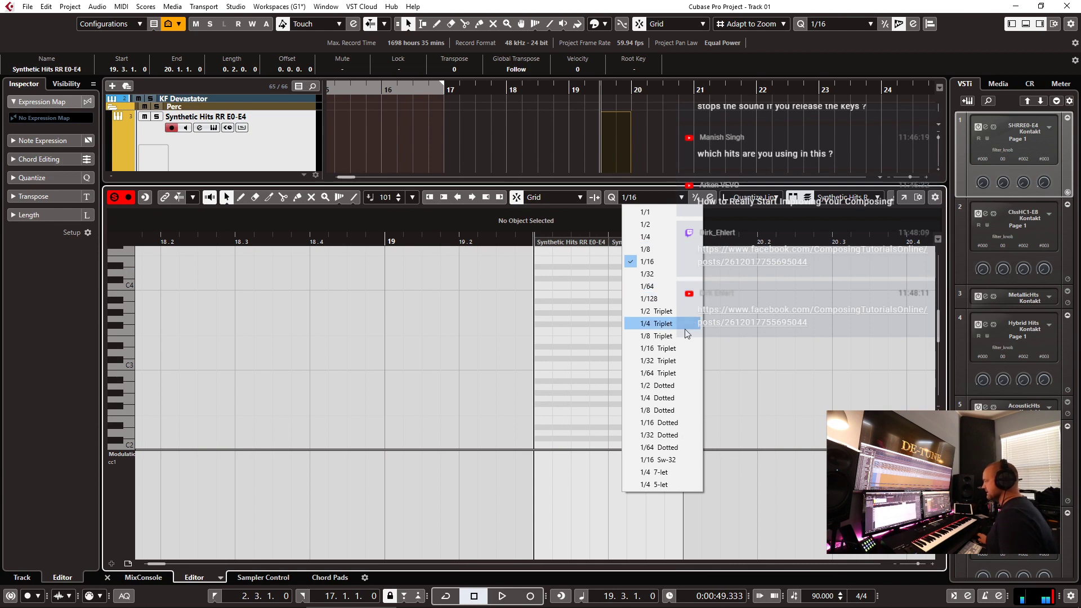
click(662, 337)
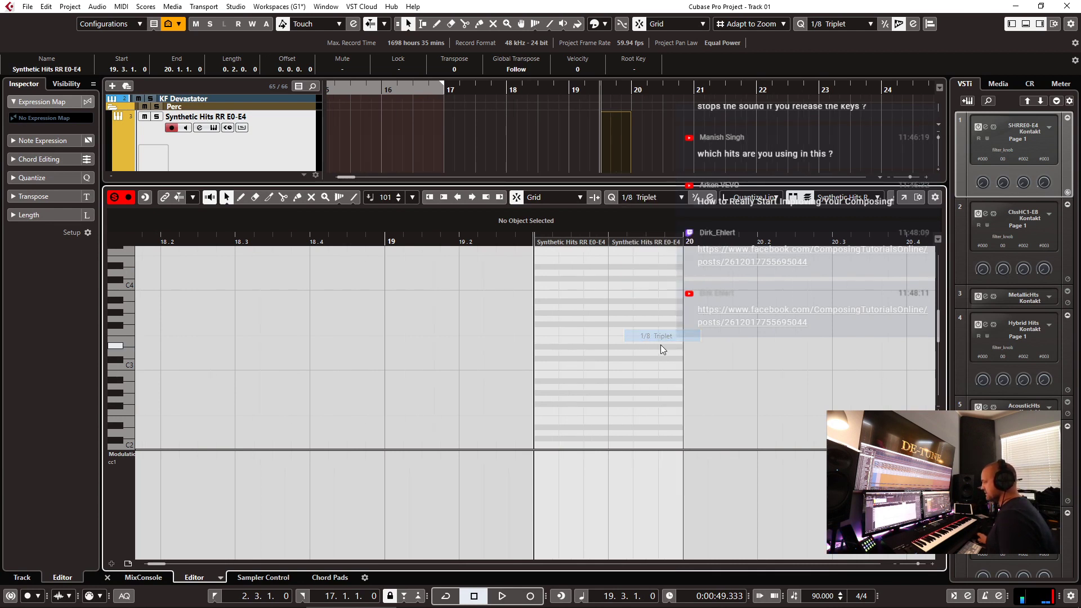
click(665, 198)
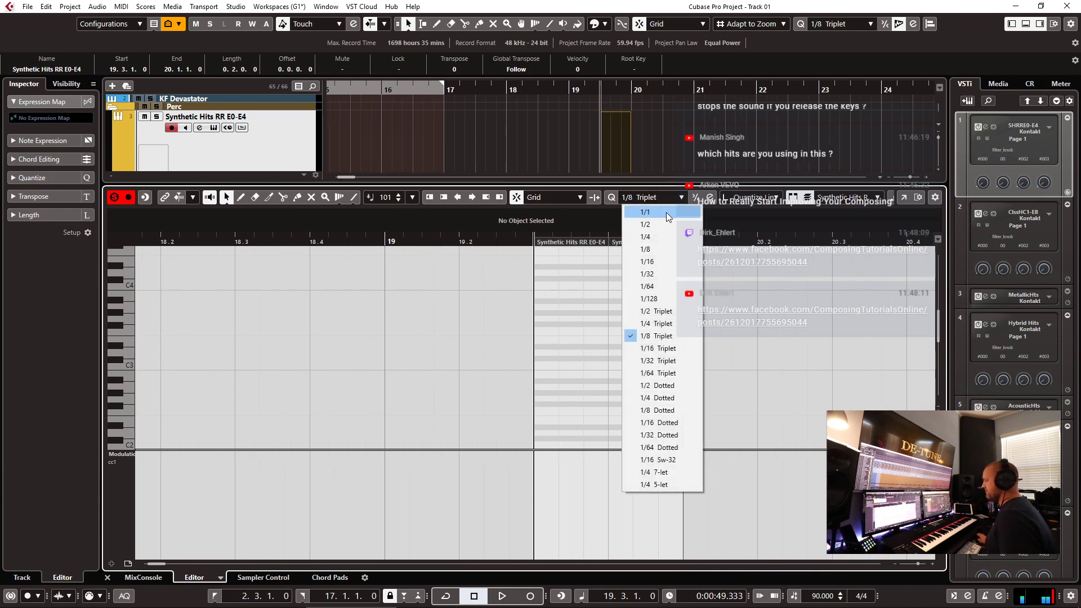
click(567, 344)
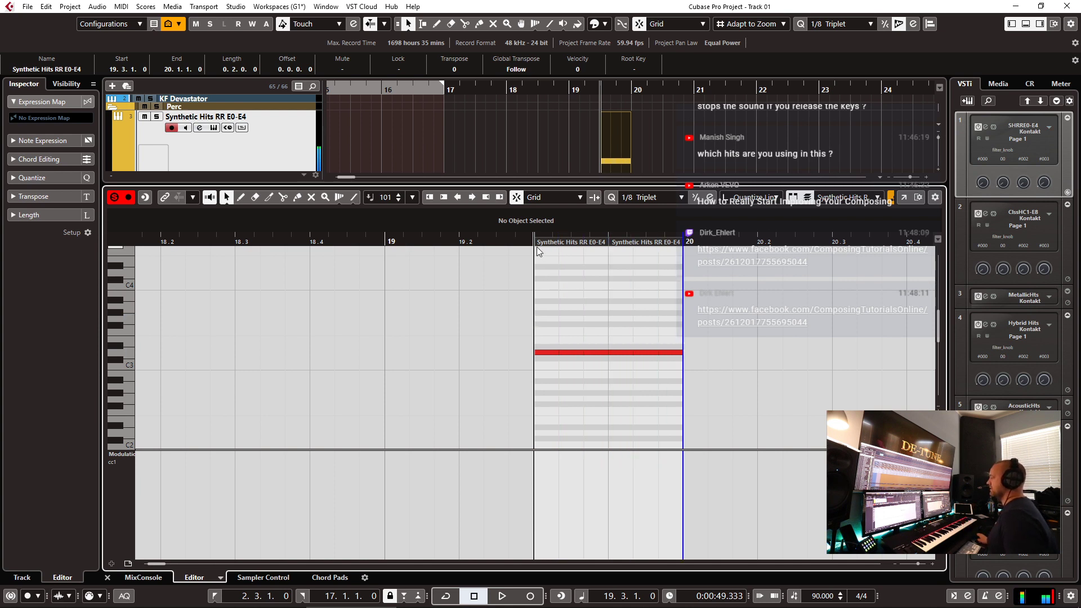
- Play back the new synthetic hit against the arrangement from around bar 19 to bar 20
key(space)
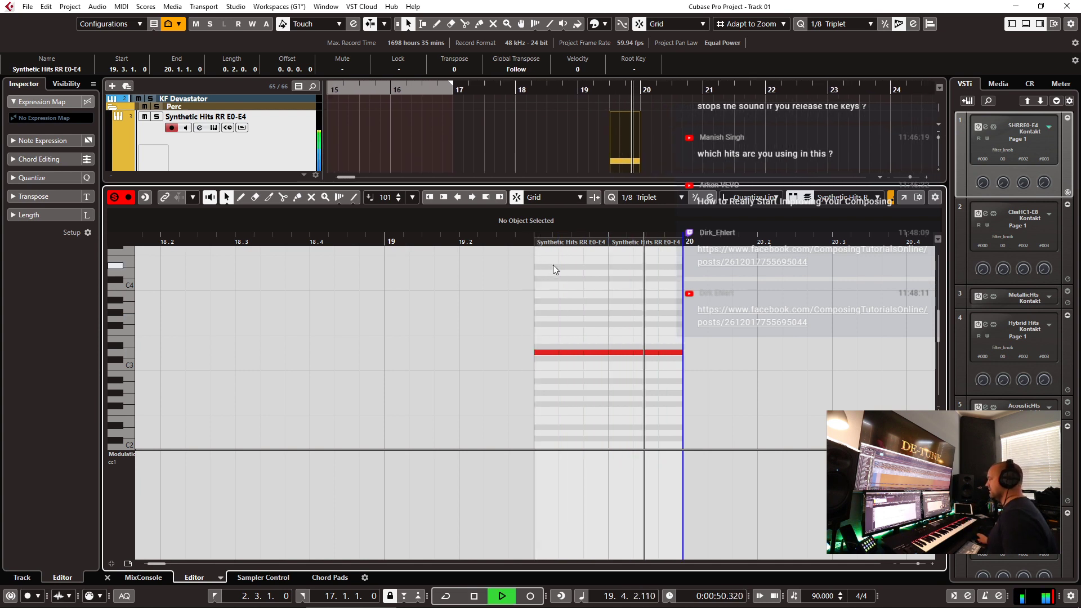
key(space)
key(ctrl+e)
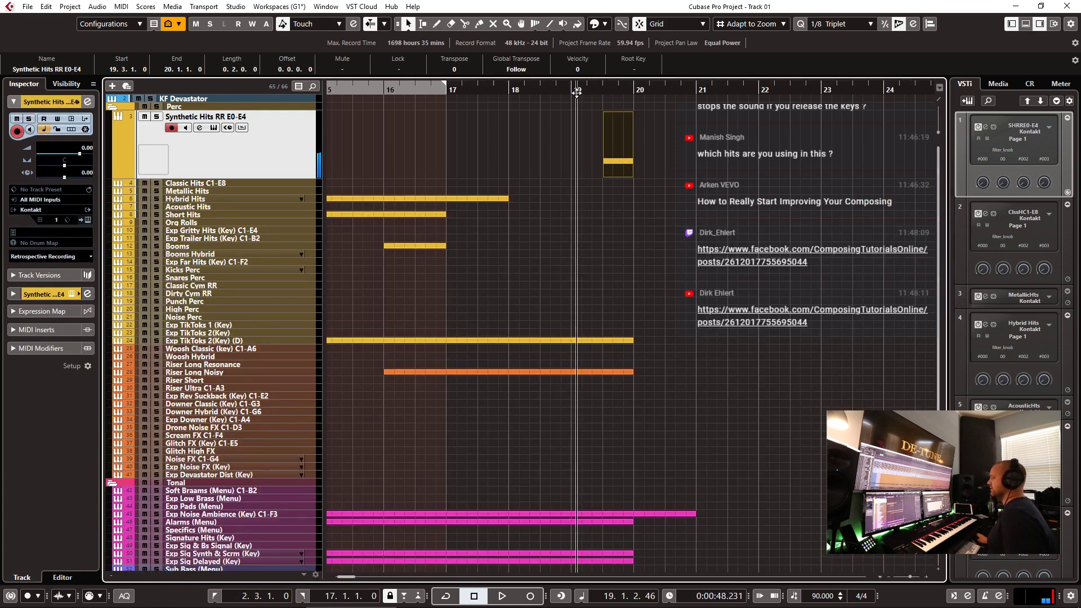
key(space)
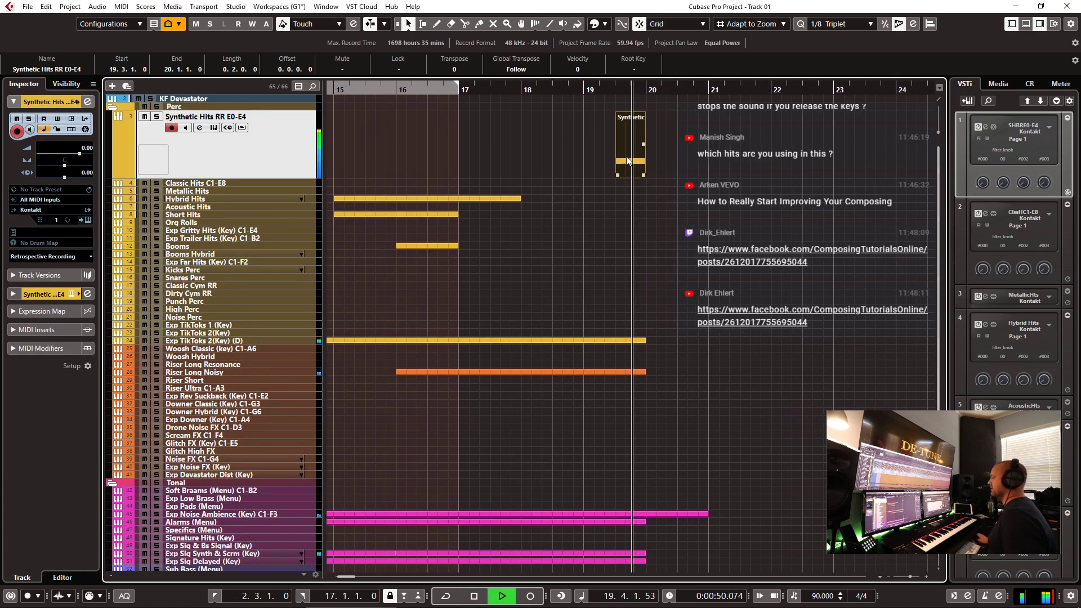
key(space)
key(space)
key(g)
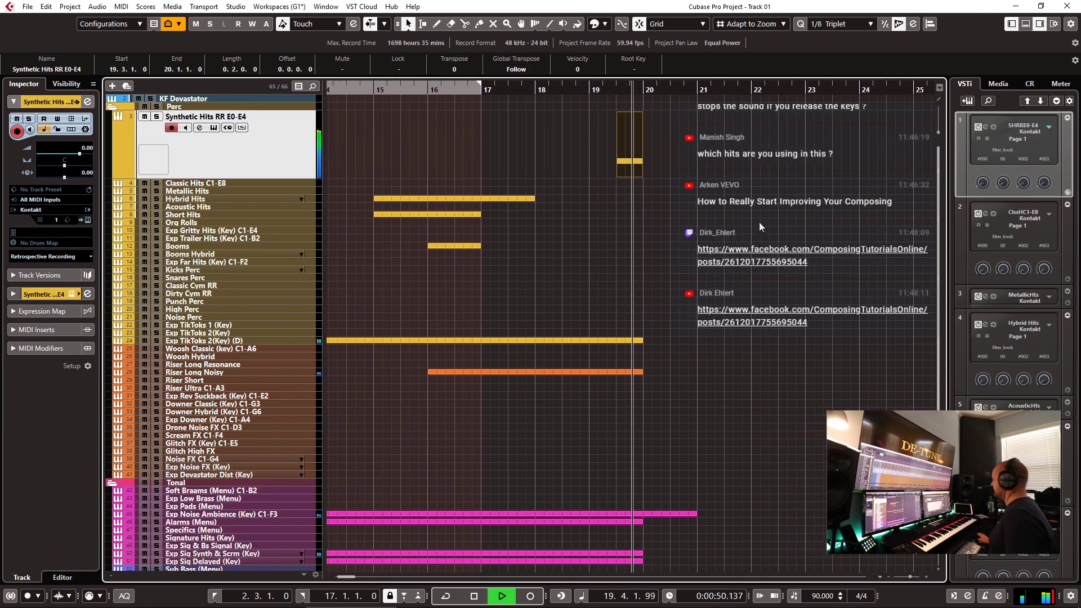
key(space)
key(h)
click(631, 155)
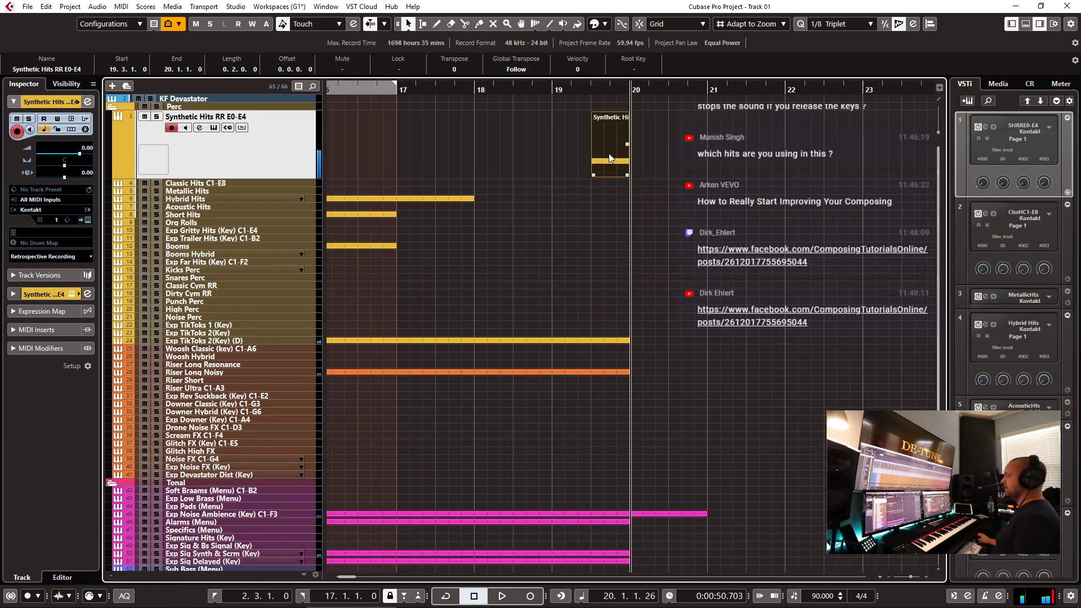
key(h)
- Open the Riser Long Noisy part and replace its modulation ramp between 19.3 and bar 20 with a flat, near-maximum level
click(579, 88)
scroll(634, 344, down, 4)
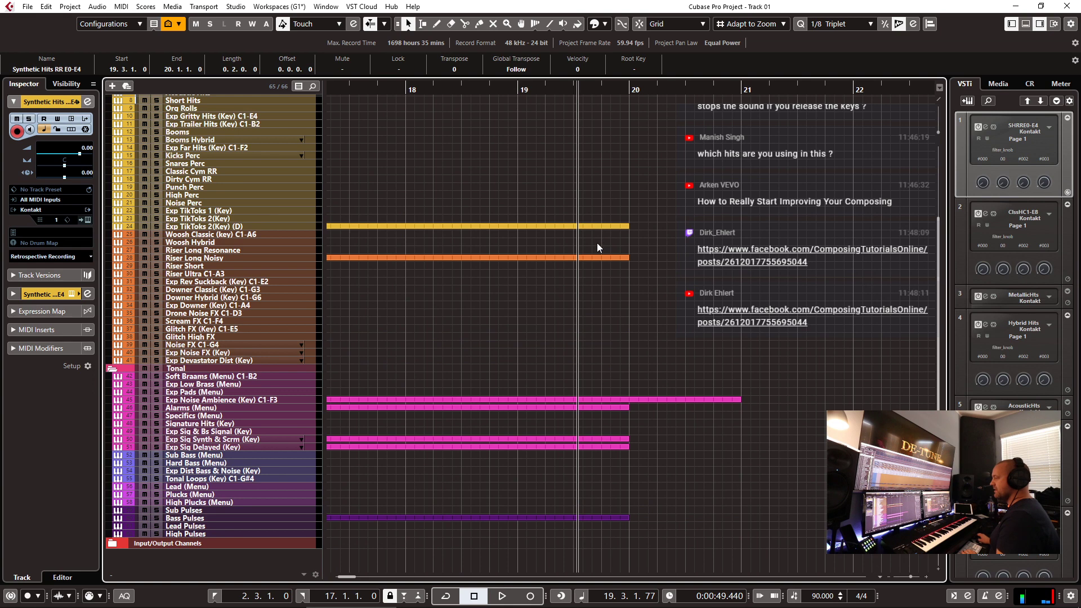
double_click(592, 258)
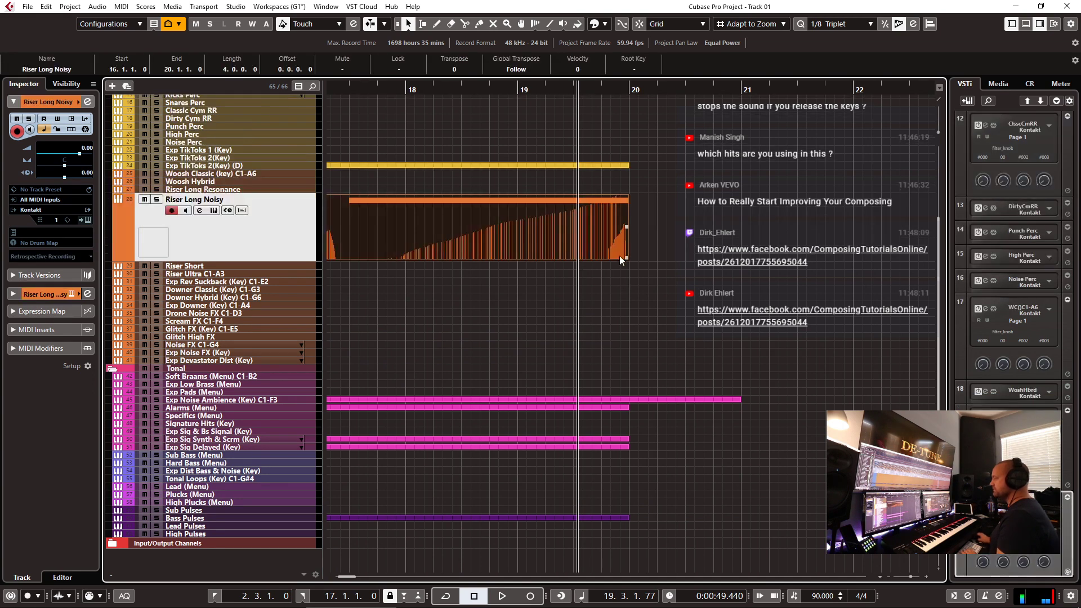
scroll(634, 346, down, 3)
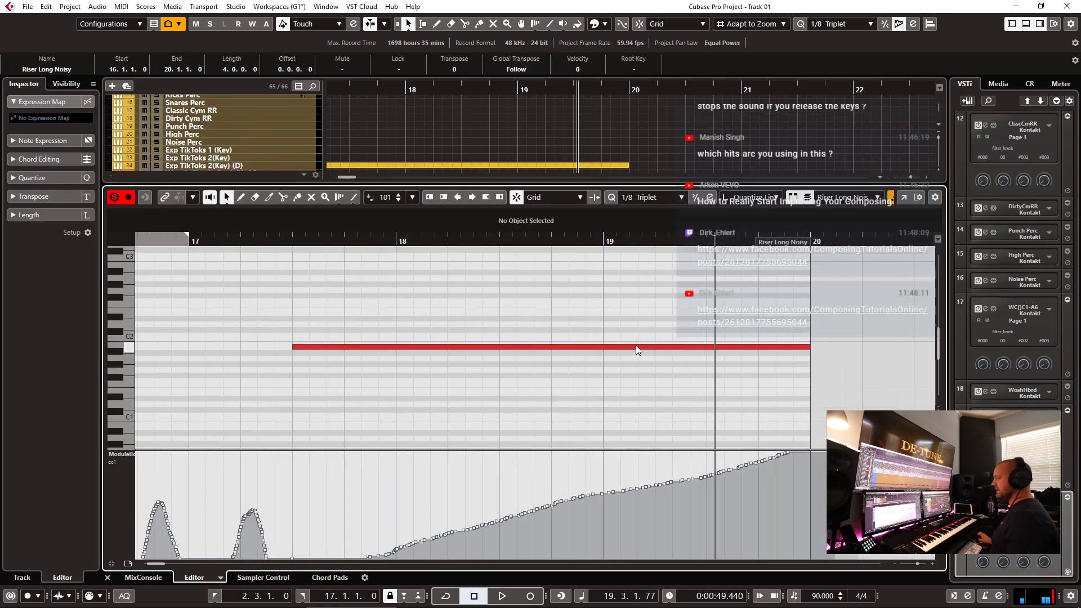
scroll(637, 346, up, 2)
scroll(622, 350, up, 5)
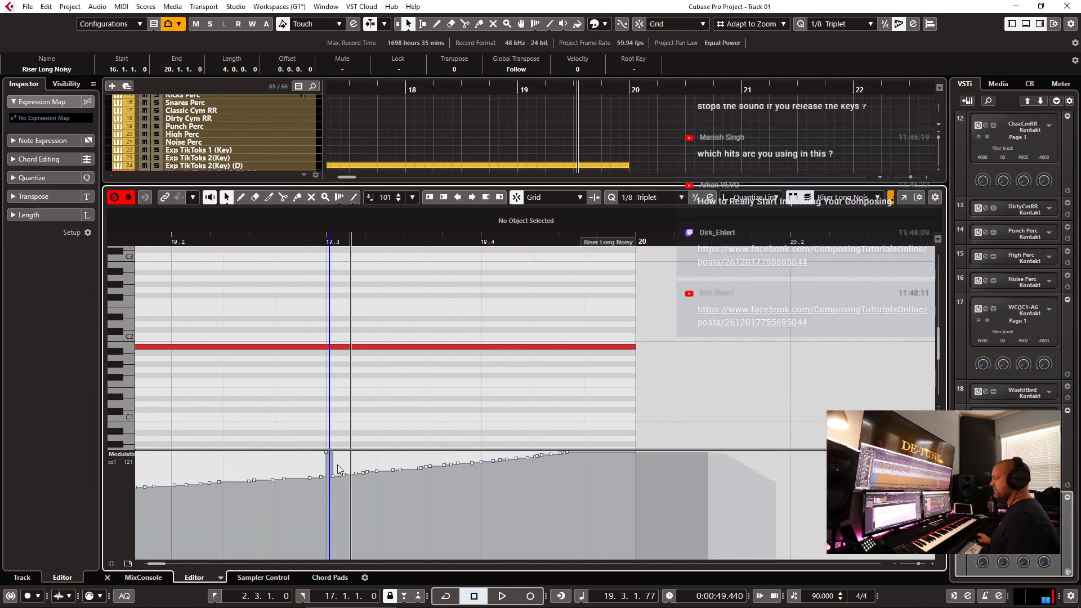
drag(333, 495, 782, 340)
key(Delete)
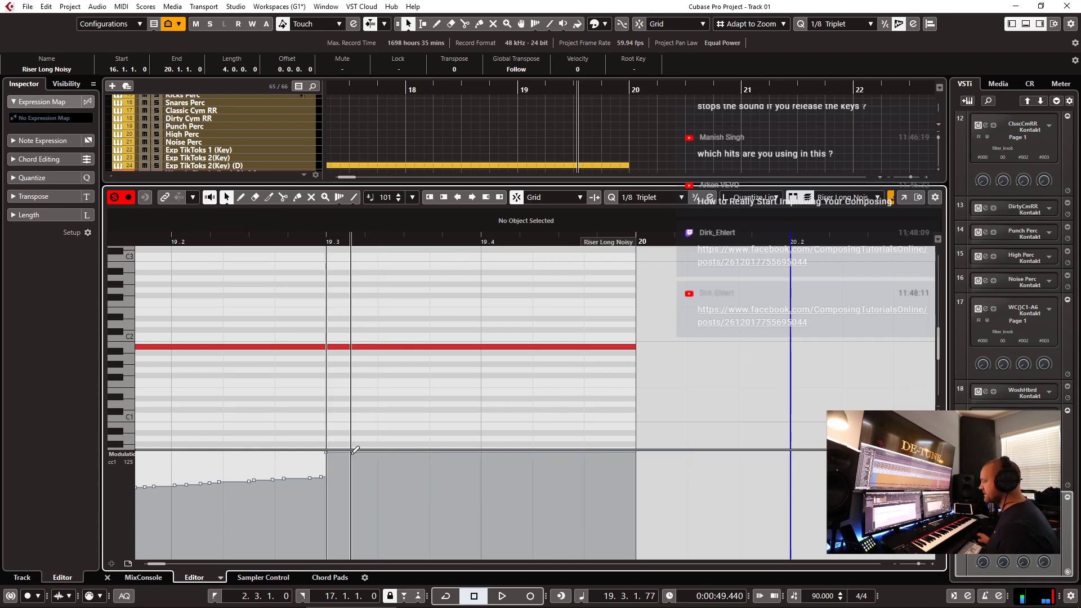
- Shape the riser's modulation into 1/8-triplet steps from 19.3, setting the step at 19.3.2.40 to 127 and slightly lower levels around it
click(380, 453)
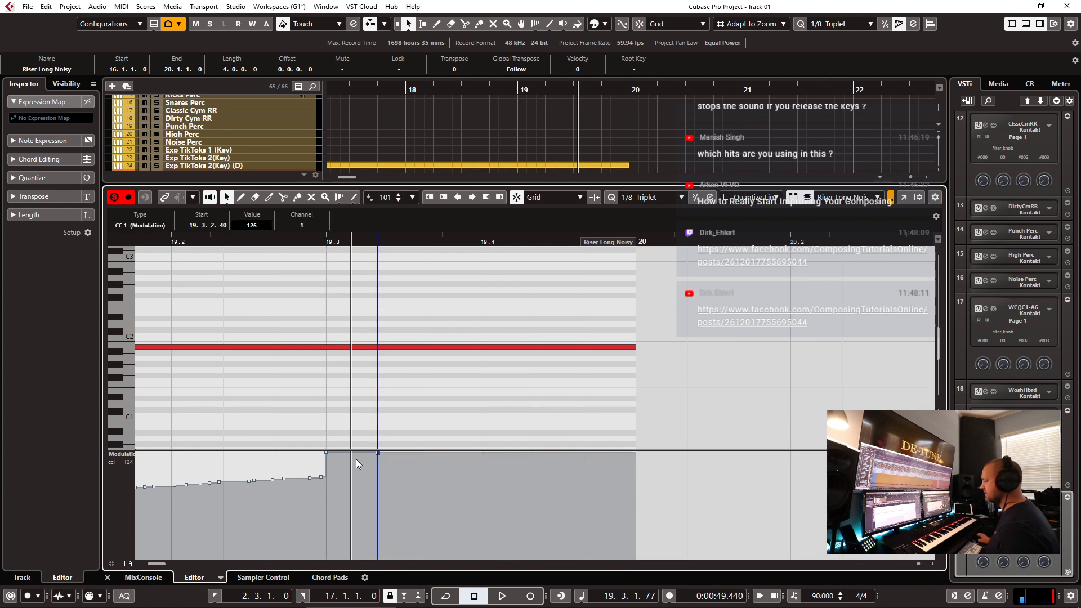
click(358, 456)
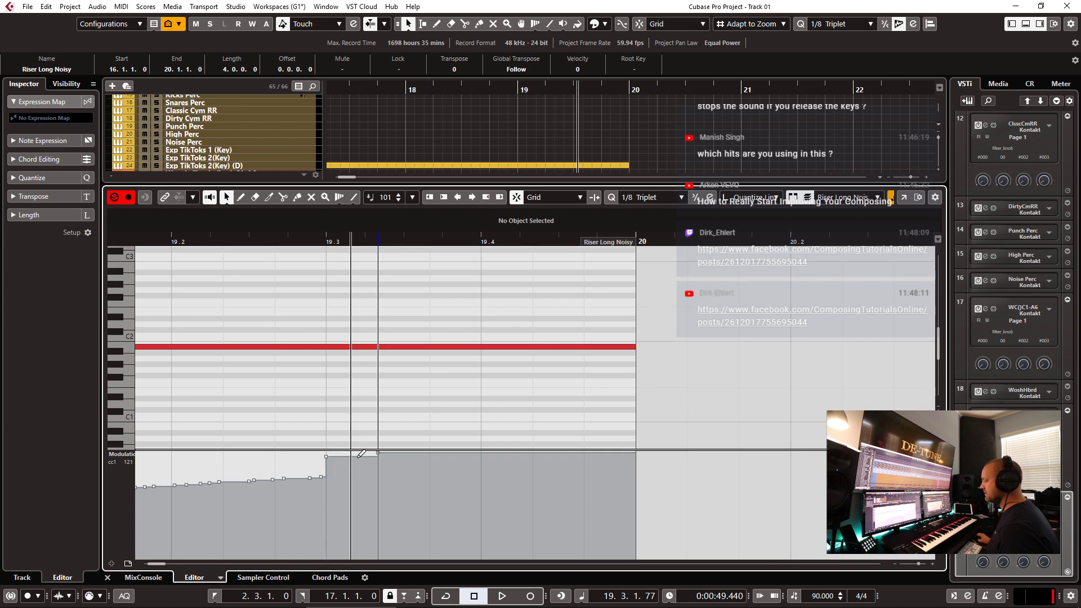
key(h)
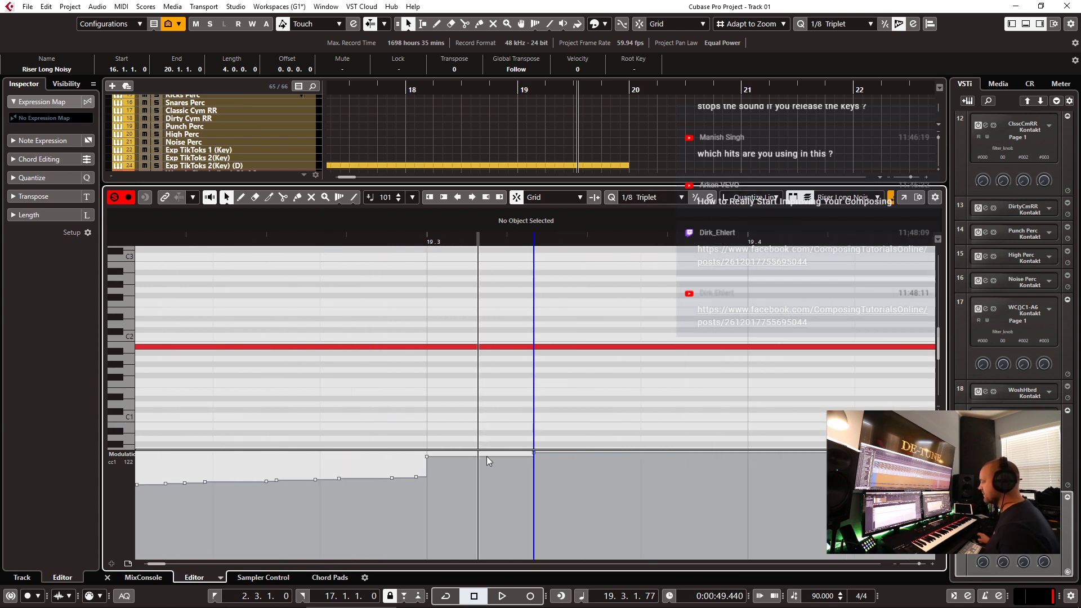
click(424, 241)
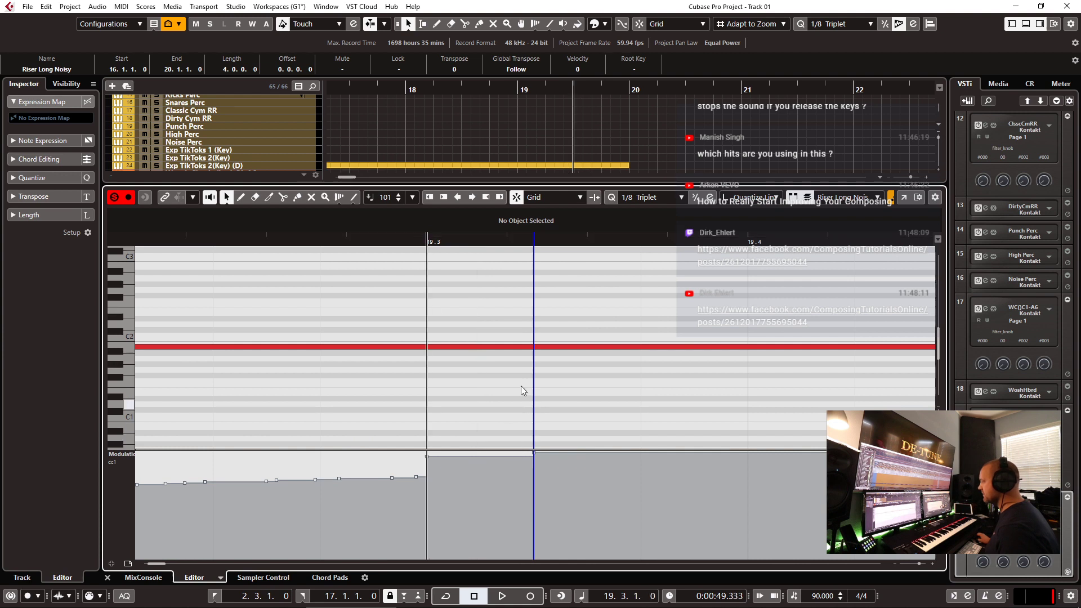
click(538, 453)
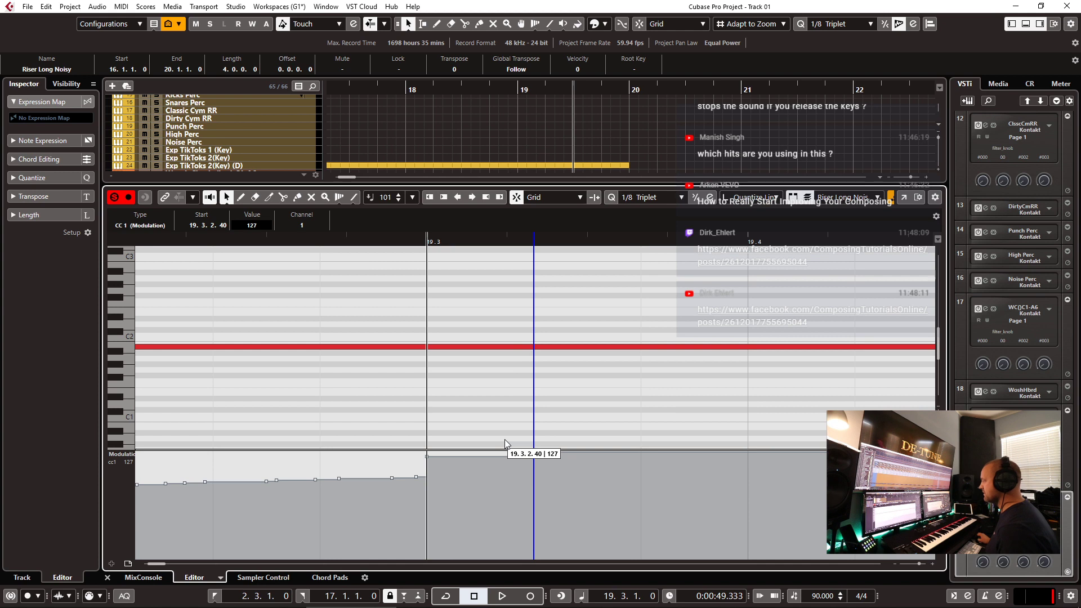
click(648, 457)
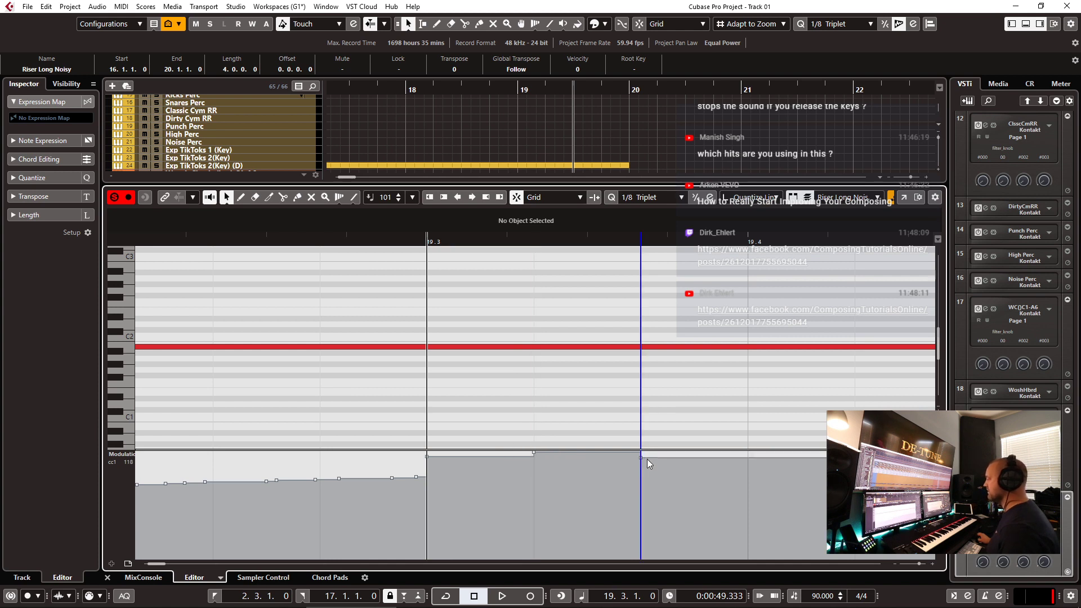
- Set the quantize value to 1/16 Triplet and cut the riser's modulation to 0 after each step between 19.3 and 19.4
click(661, 200)
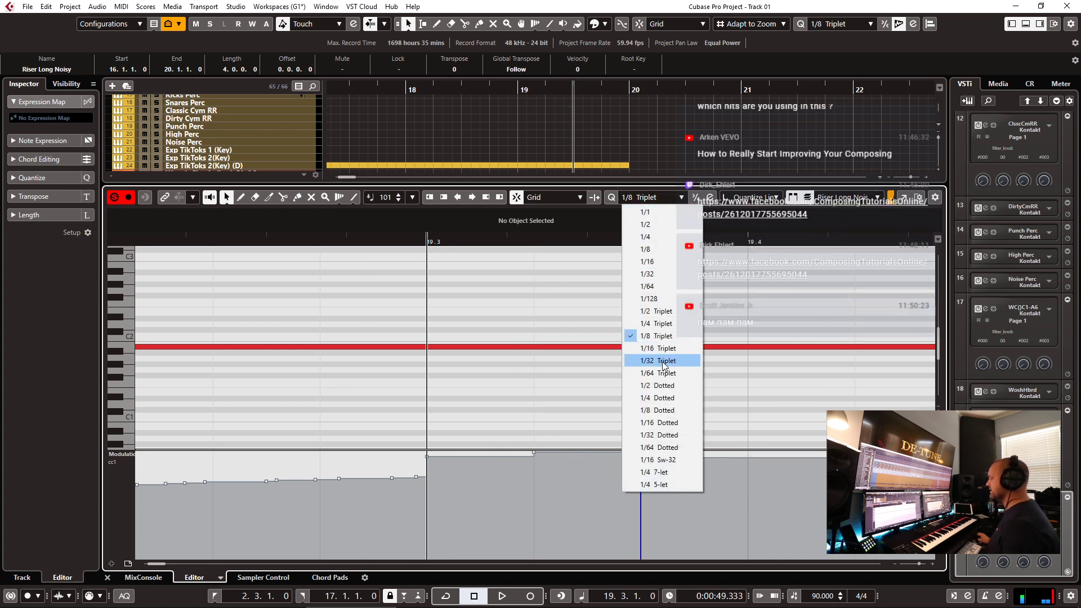
click(667, 350)
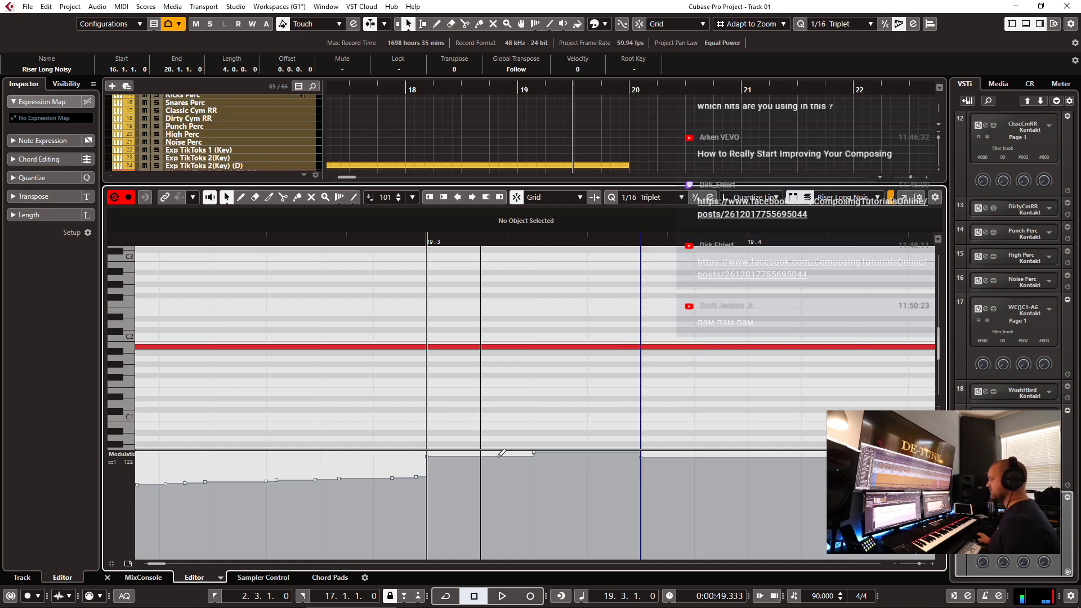
drag(504, 463, 507, 557)
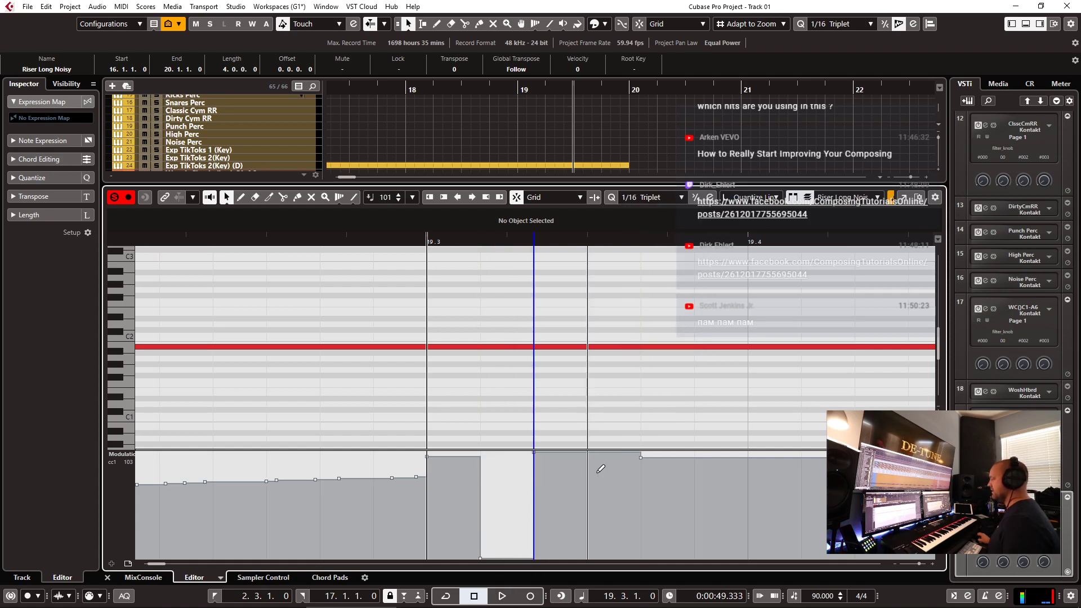
drag(601, 470, 615, 557)
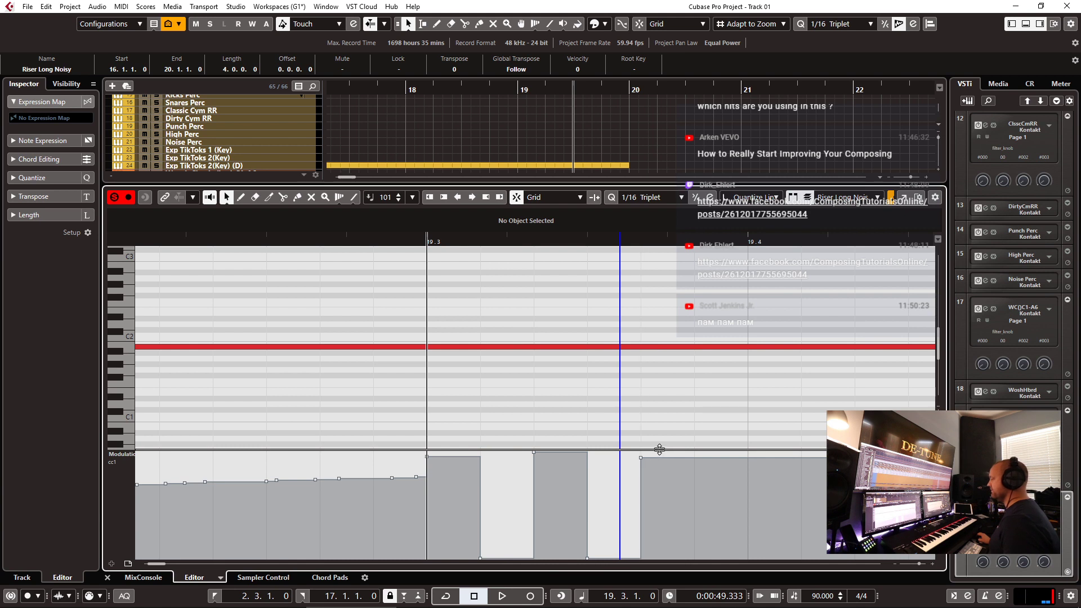
drag(707, 471, 743, 570)
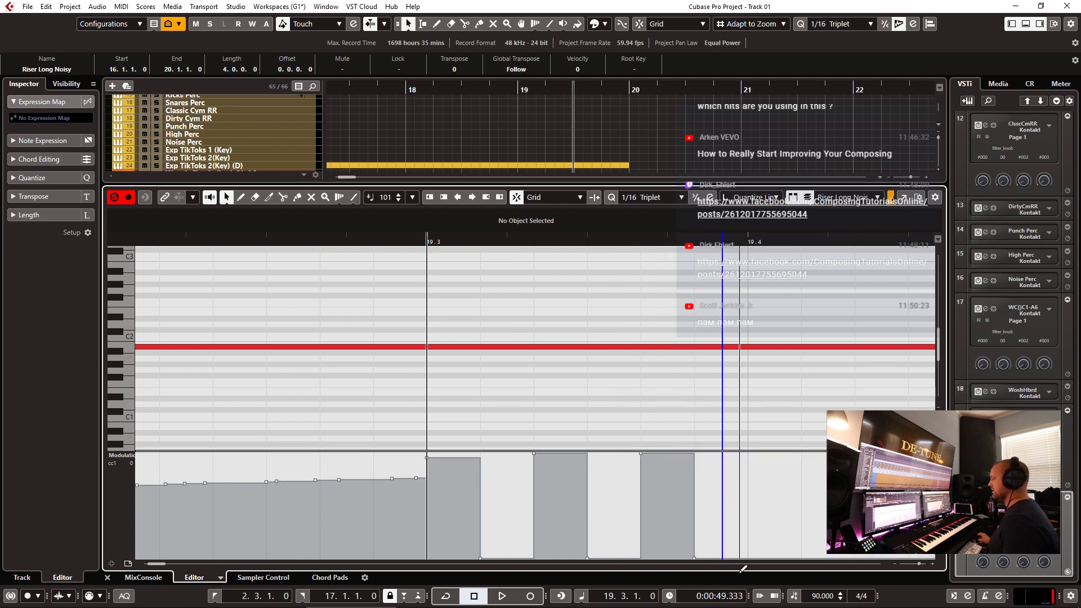
- Undo the split in the riser's long note and the last modulation change before 19.4
key(ctrl+z)
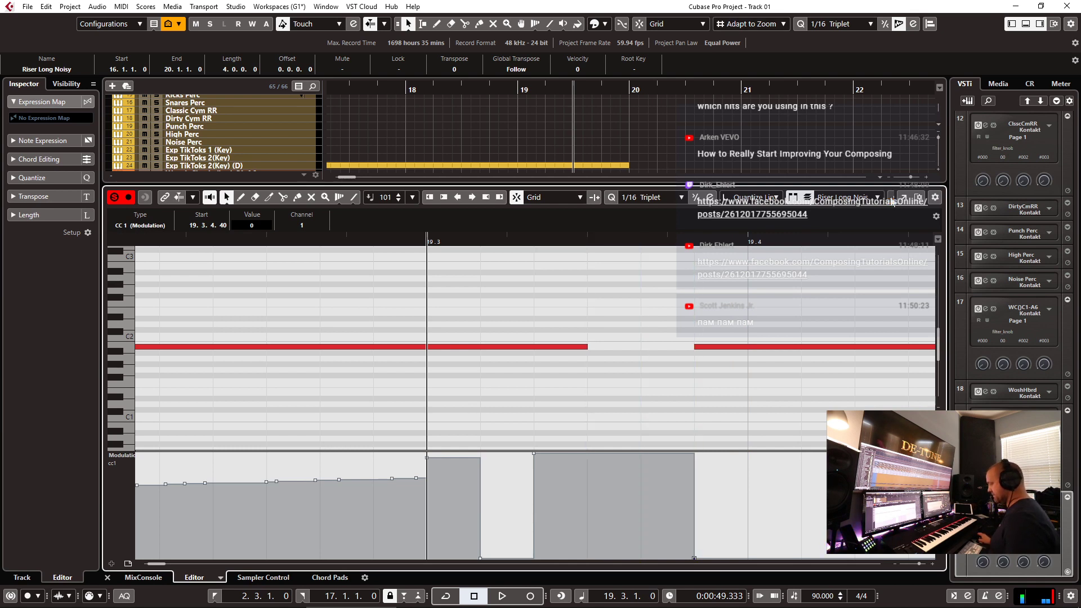
key(ctrl+z)
key(ctrl+z)
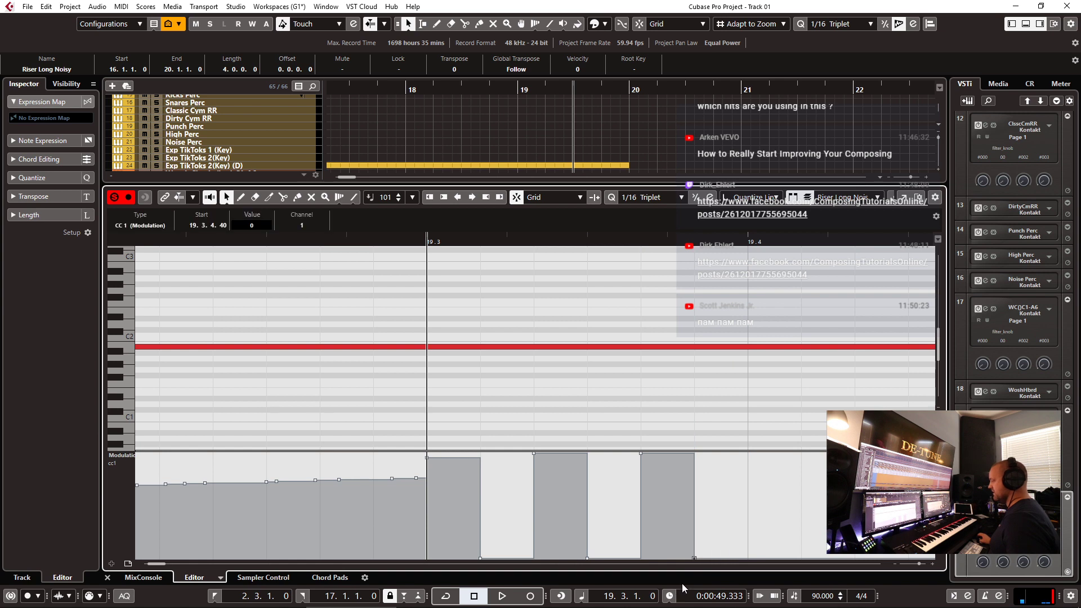
- Repeat the modulation pulse pattern from 19.3 across 19.4 up to bar 20 in the Riser Long Noisy part
key(ctrl+z)
key(ctrl+z)
key(ctrl+z)
key(ctrl+z)
key(ctrl+z)
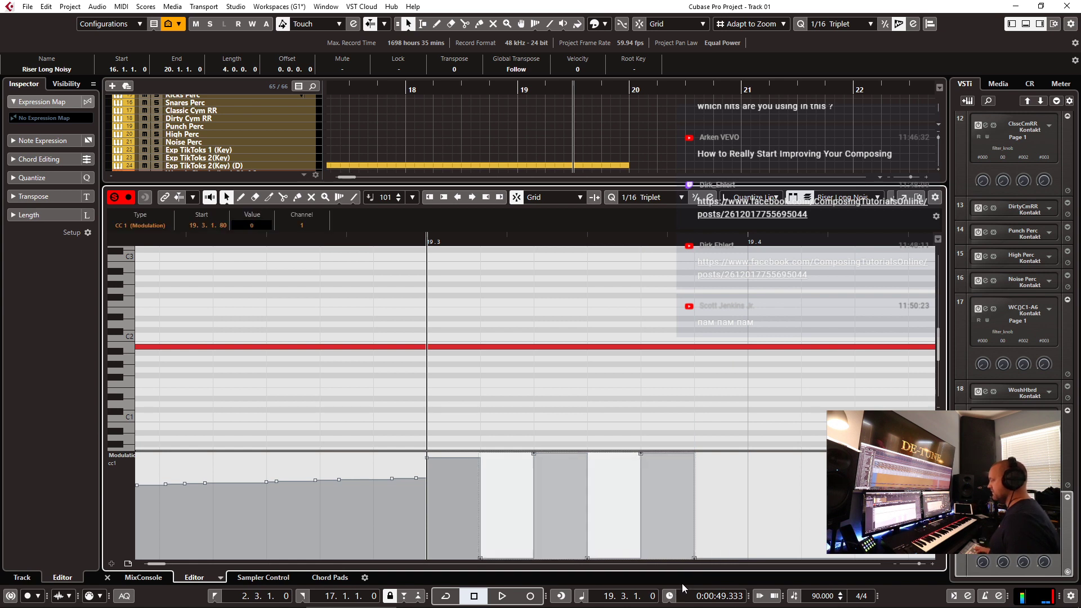
key(ctrl+z)
key(ctrl+z)
- Play the pulsing riser modulation from 19.3 and close the key editor
click(425, 242)
key(space)
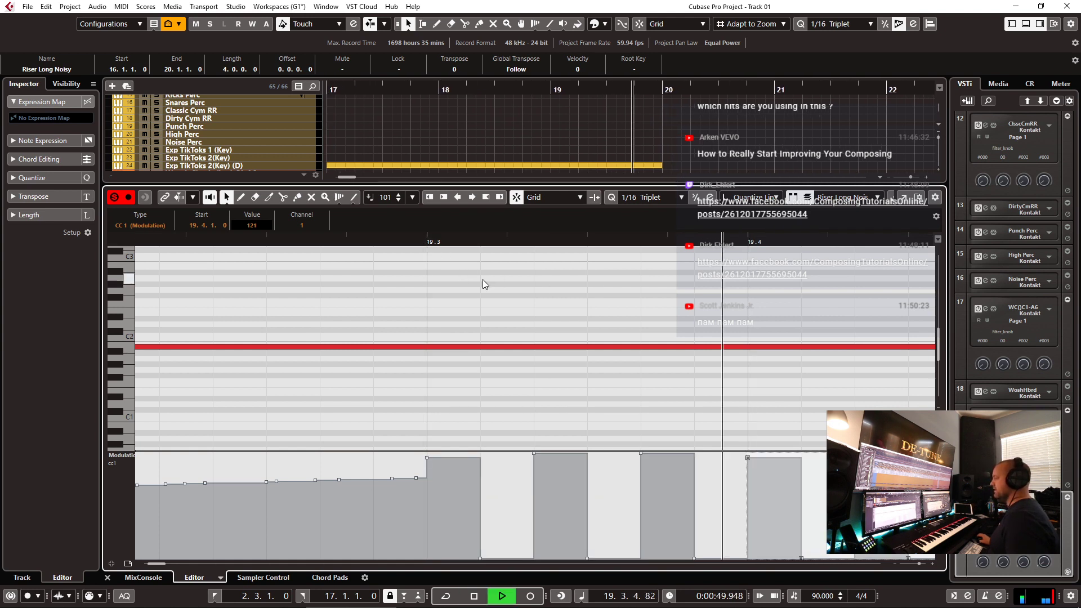
key(space)
scroll(443, 316, down, 1)
key(g)
key(g)
key(g)
key(g)
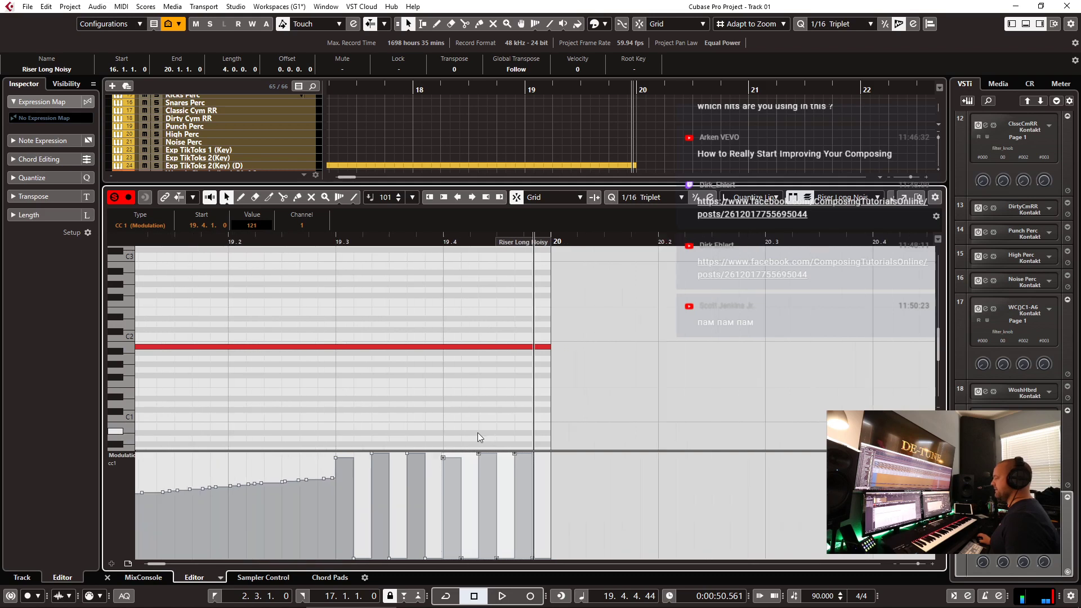
key(Return)
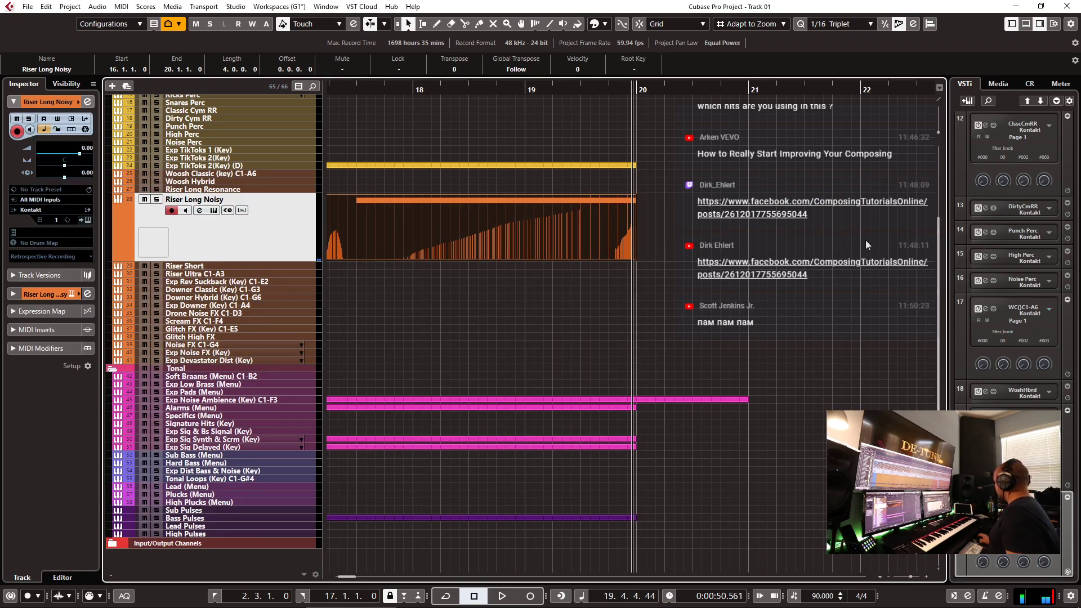
- Play the arrangement from bar 17 and trim the start of the Riser Long Noisy part to 17.1.1.0
click(366, 93)
key(space)
click(550, 90)
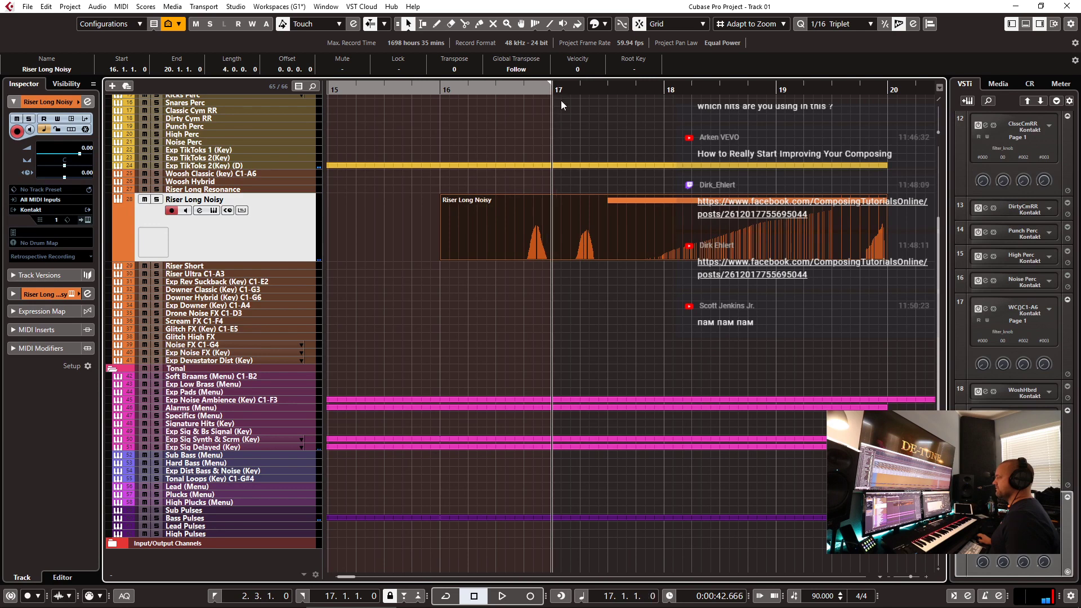
key(space)
click(526, 232)
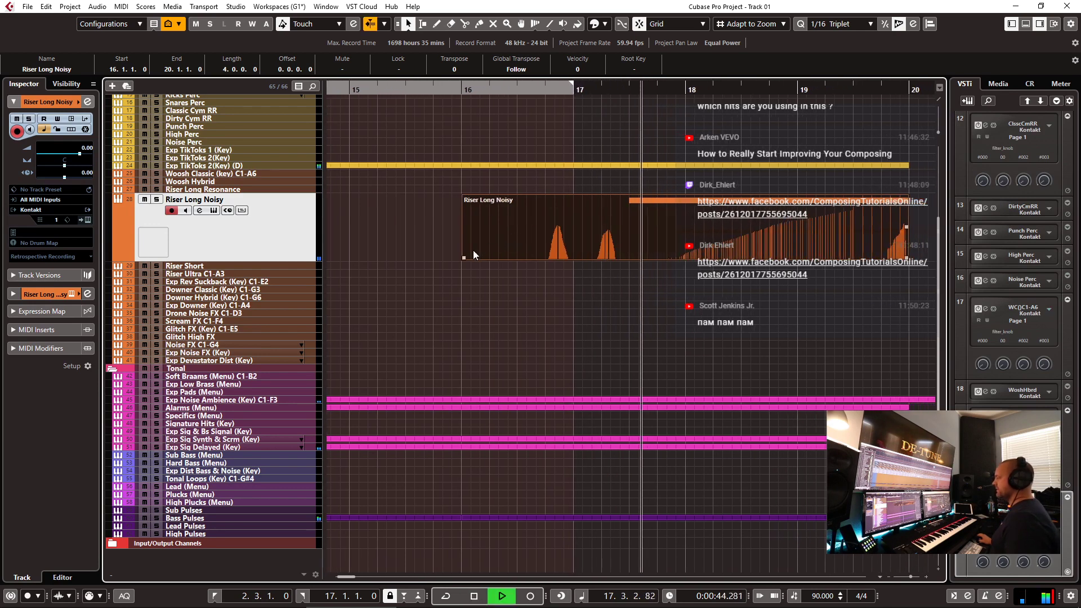
drag(464, 255, 575, 253)
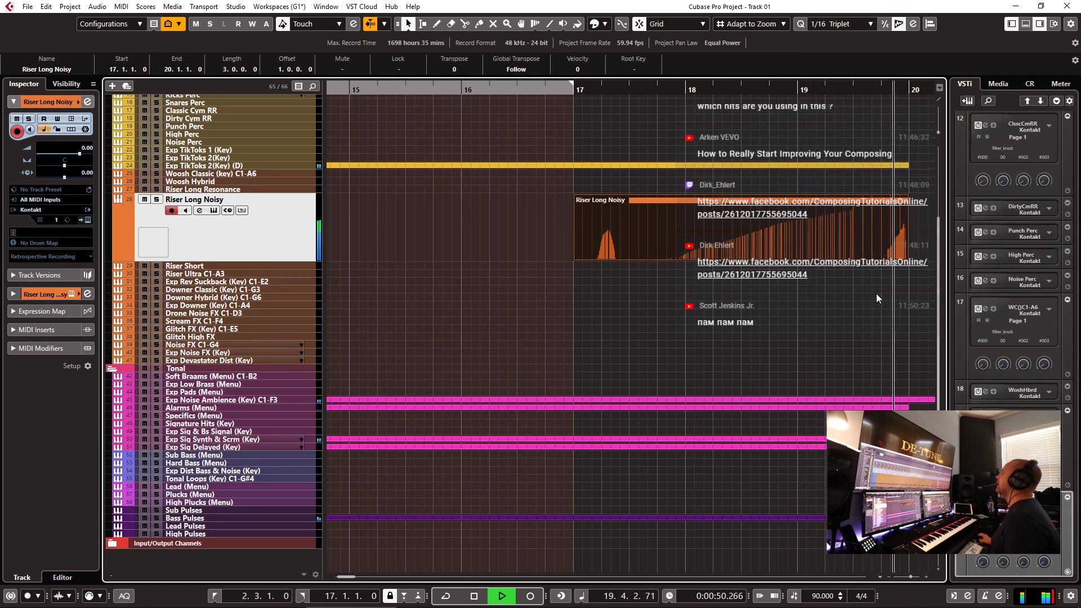
- Play the arrangement on past bar 20, stop playback and zoom out to an overview of the parts
key(g)
key(g)
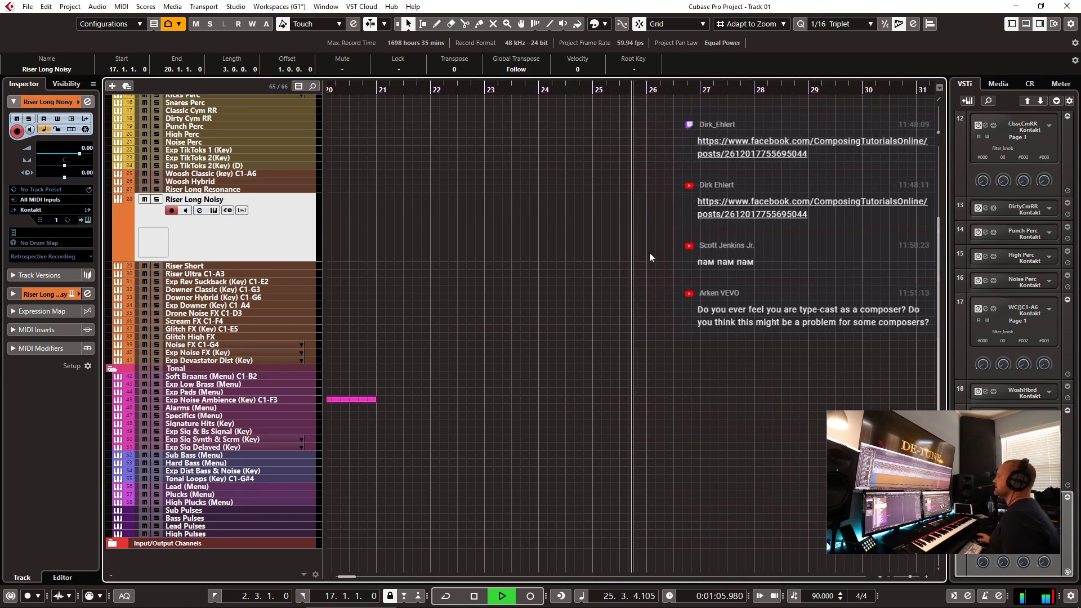
click(611, 290)
key(space)
key(g)
key(g)
key(g)
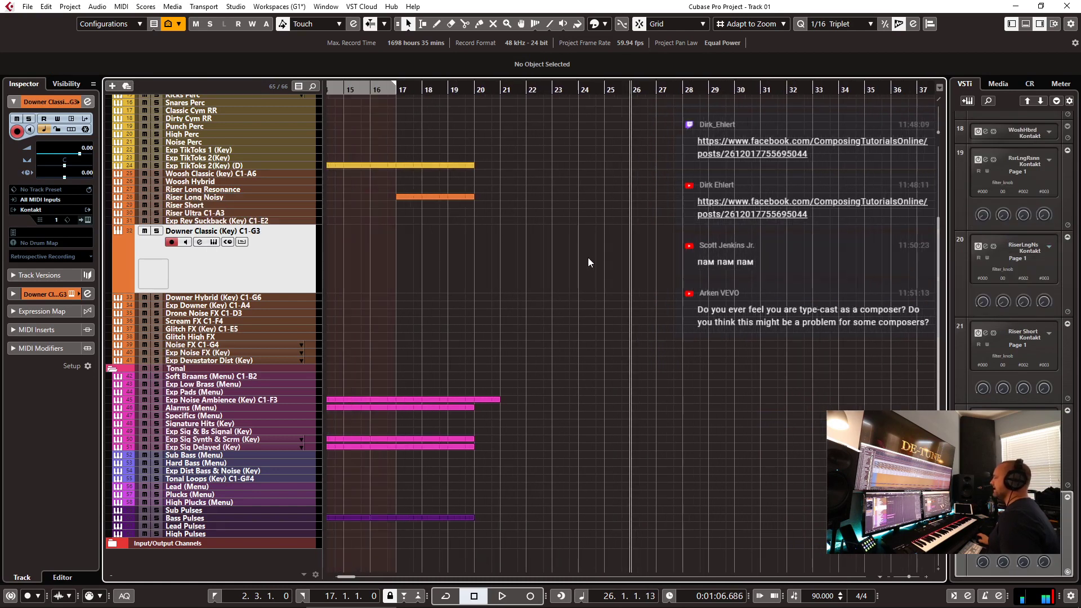
- Play the arrangement from about bar 10 through to bar 20
click(474, 97)
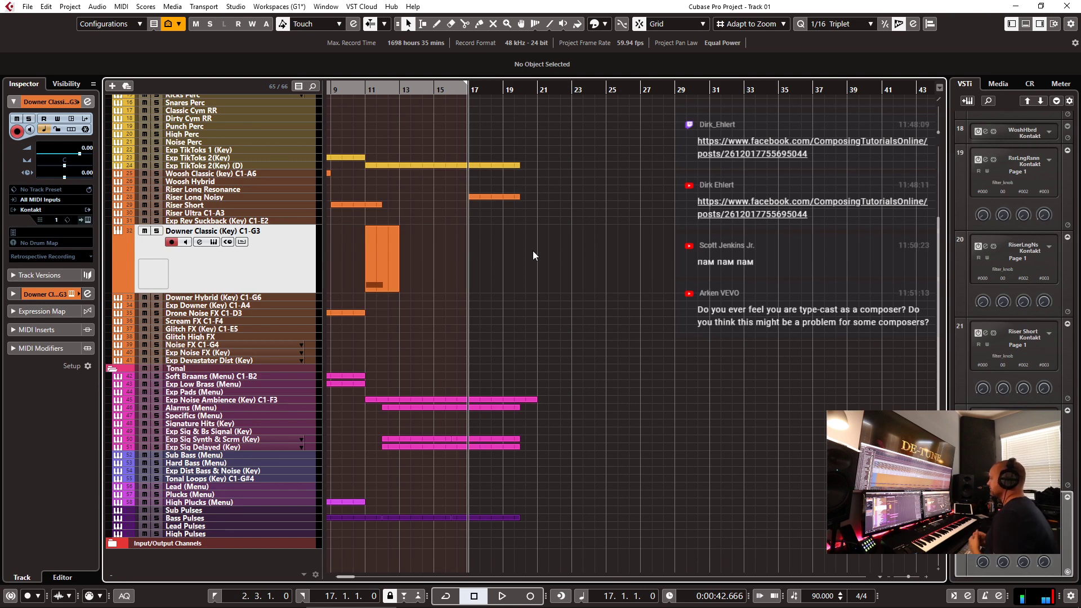
scroll(533, 252, down, 2)
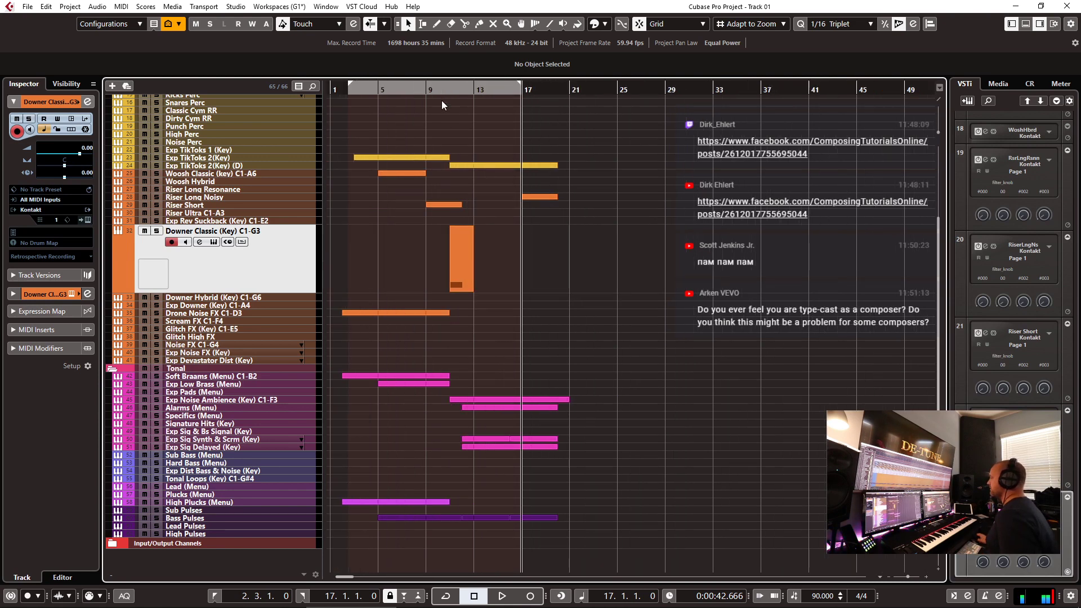
drag(445, 89, 640, 108)
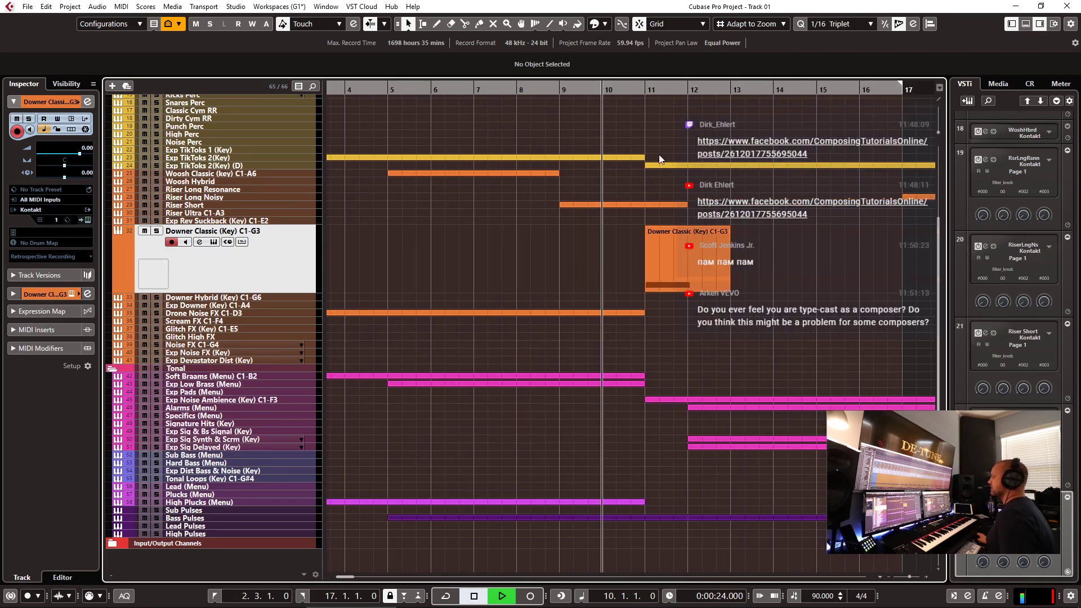
key(space)
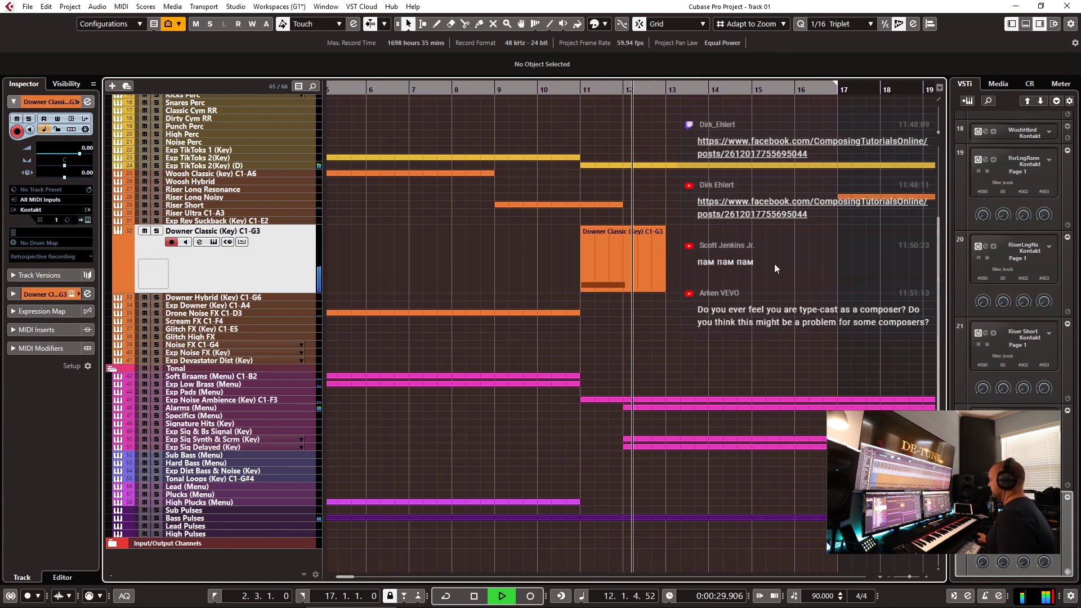
mouse_move(685, 605)
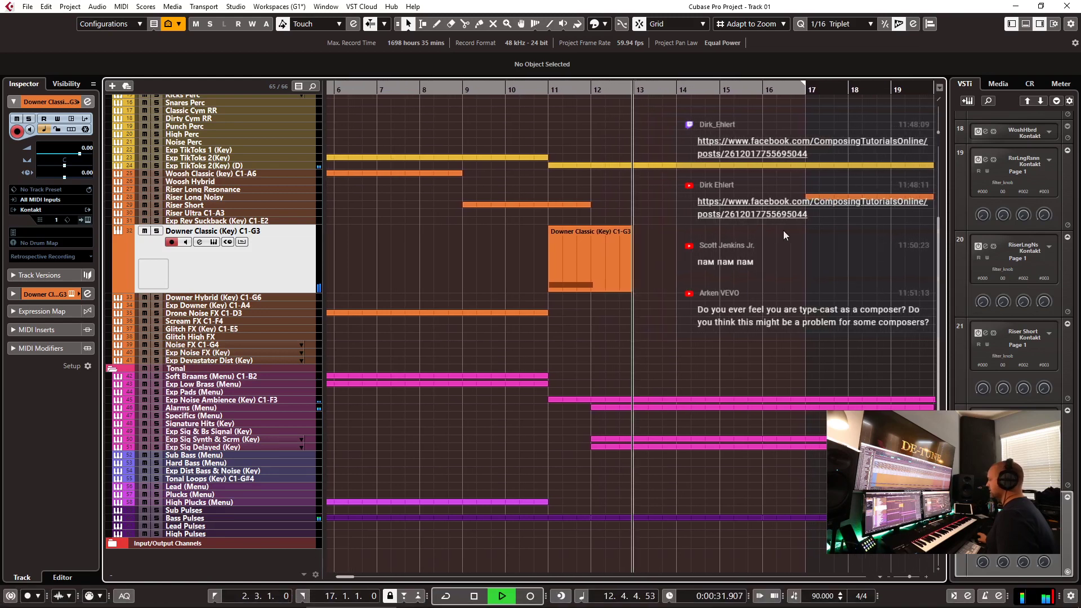
key(g)
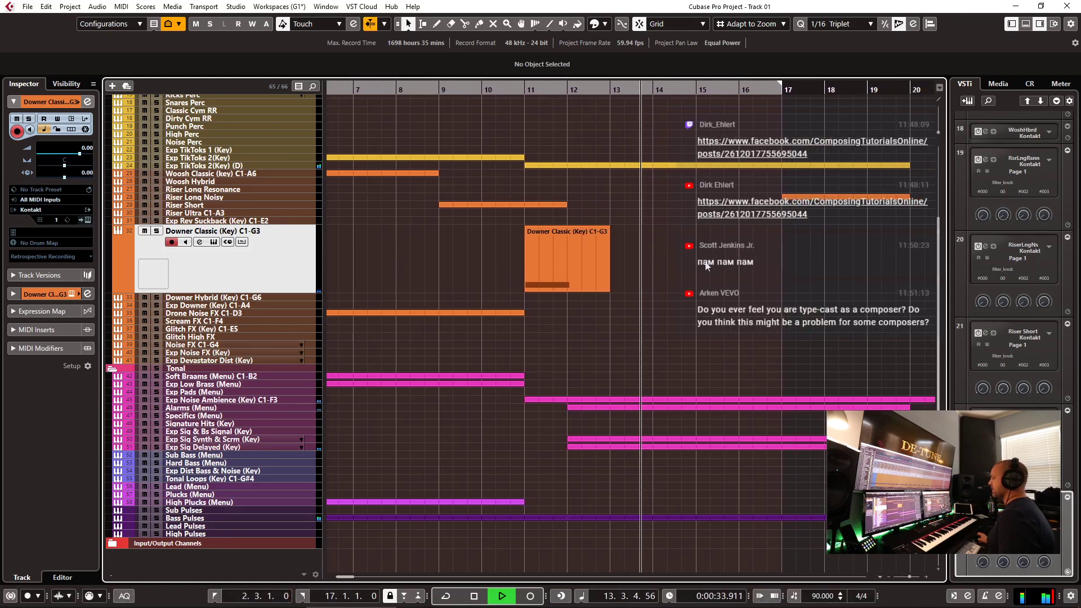
key(g)
key(g)
key(g)
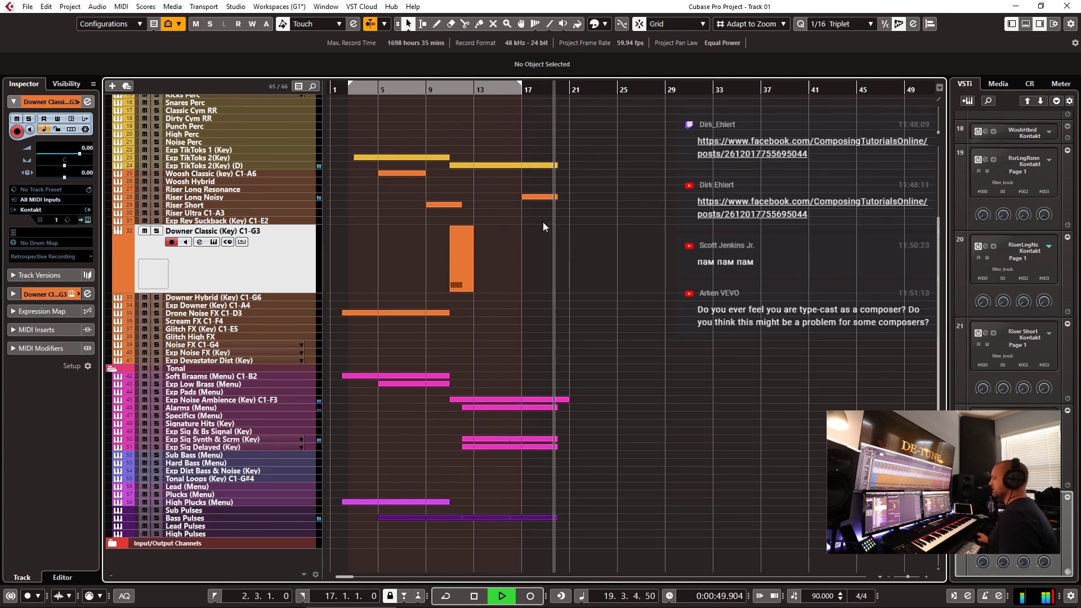
key(space)
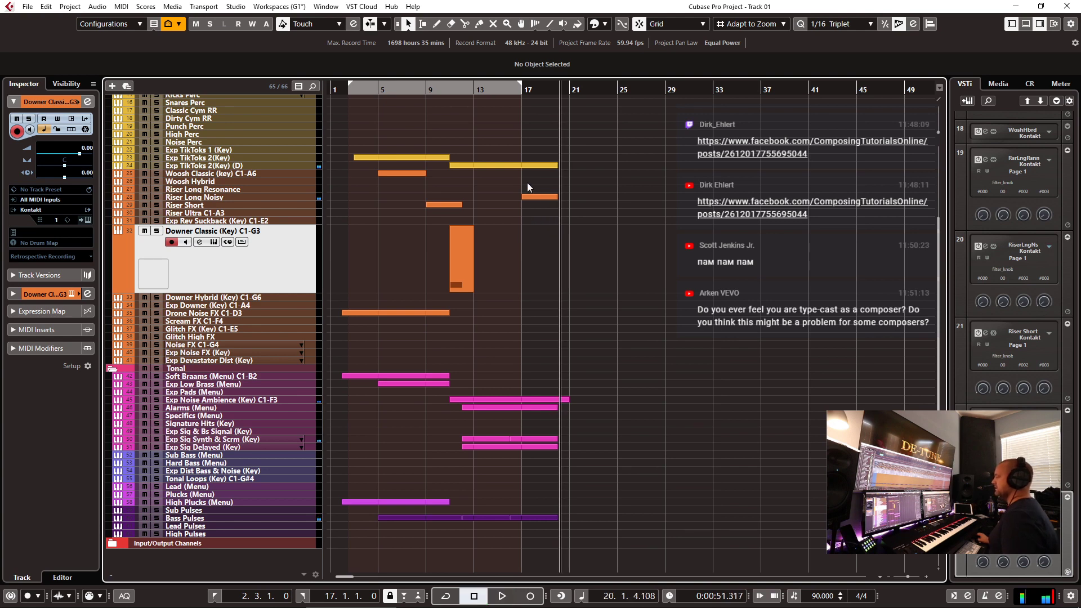
- Record a low brass performance with modulation swells on the Exp Low Brass (Menu) track from about bar 14 to bar 20
scroll(519, 92, down, 1)
click(519, 92)
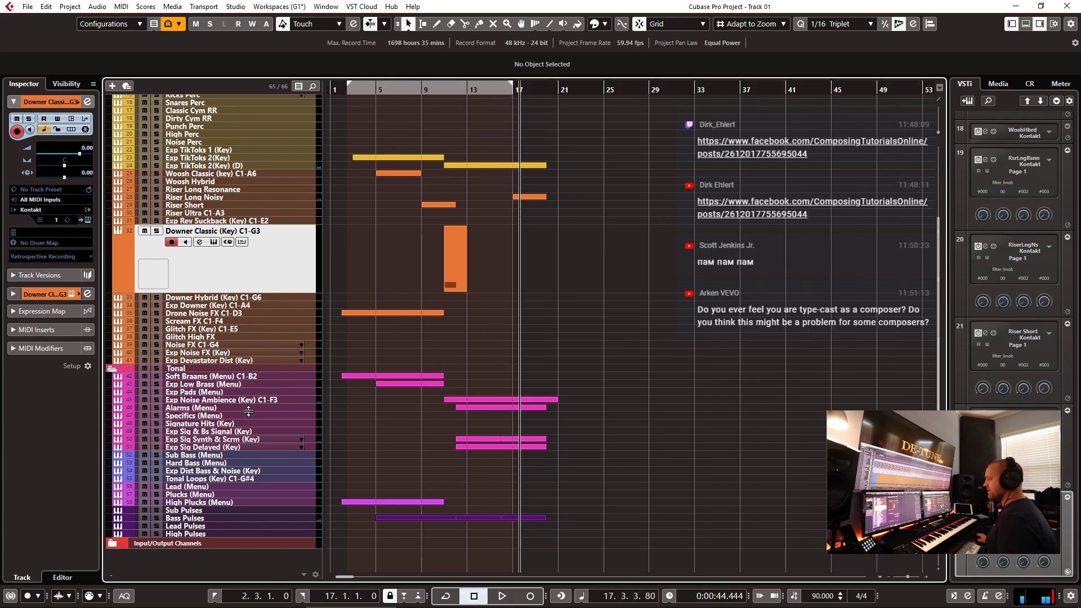
click(201, 385)
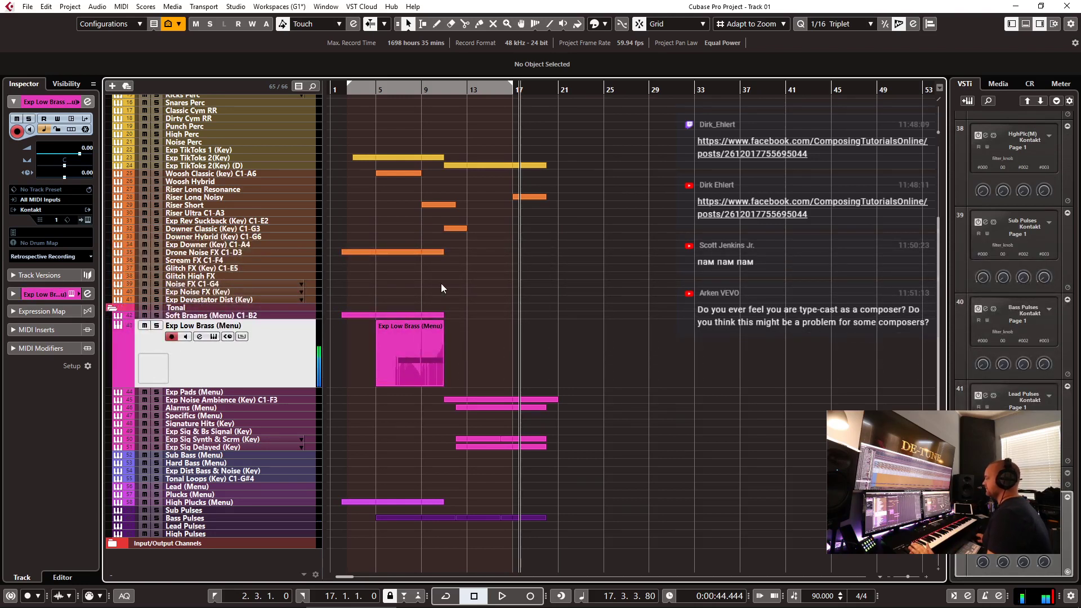
click(485, 92)
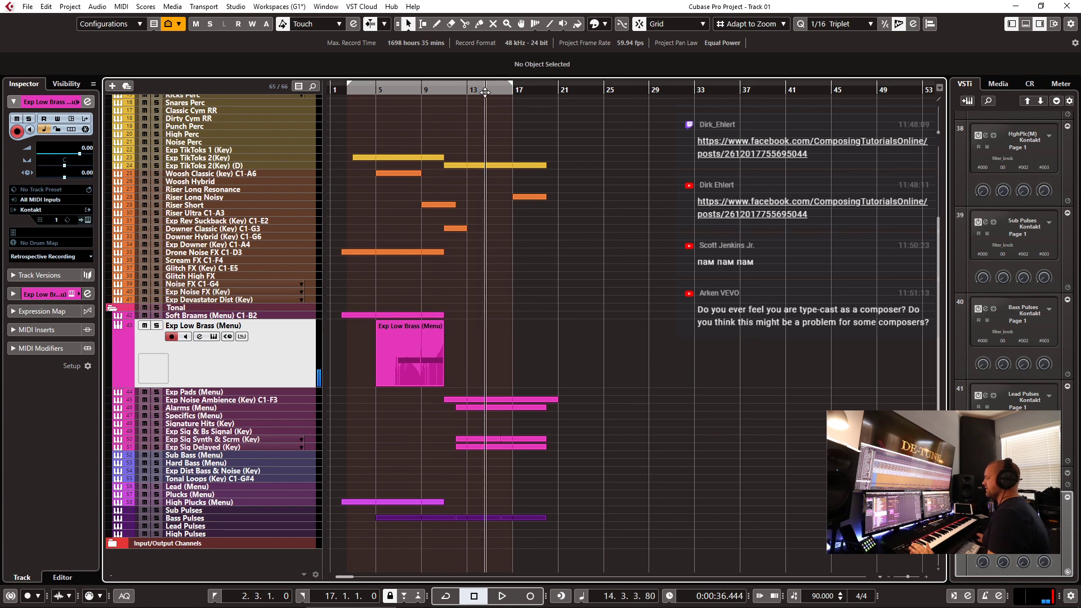
key(KP_Multiply)
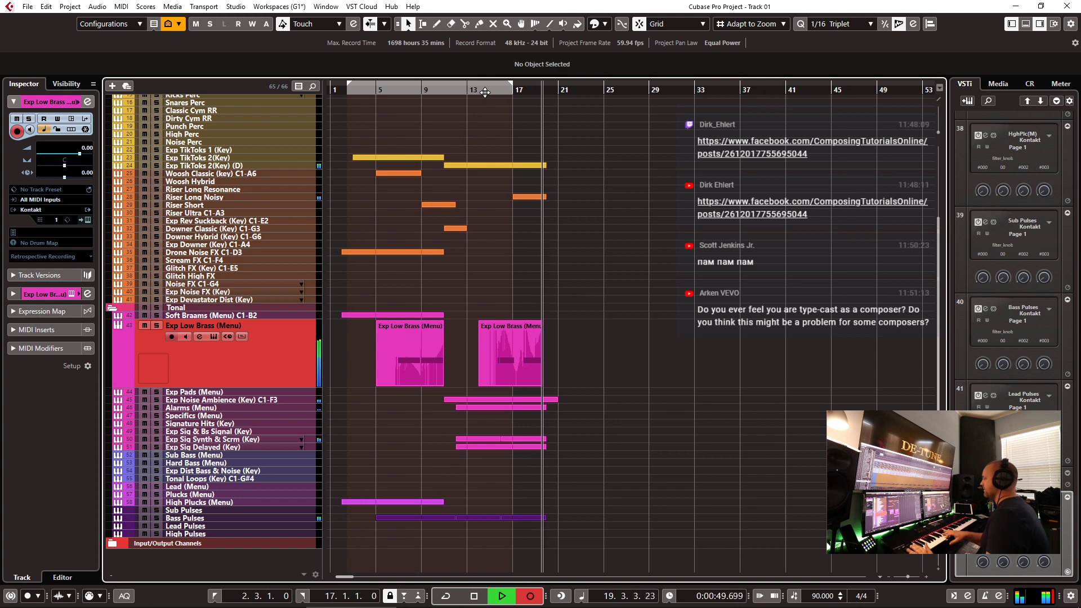
key(space)
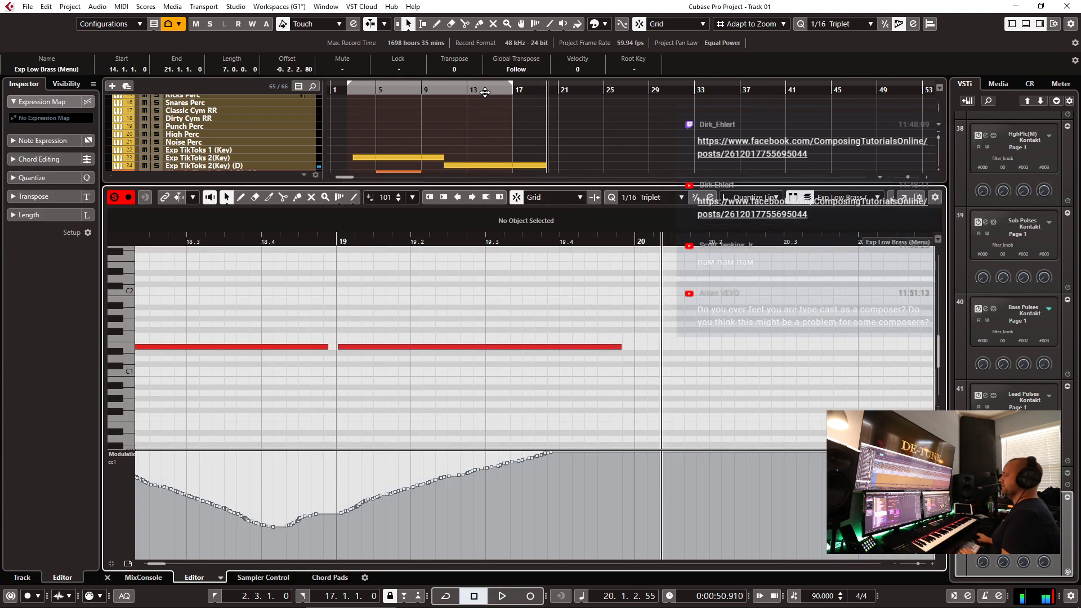
- Examine the newly recorded low brass notes and modulation curve around bars 18 to 20 in the key editor
key(ctrl+e)
scroll(437, 313, left, 5)
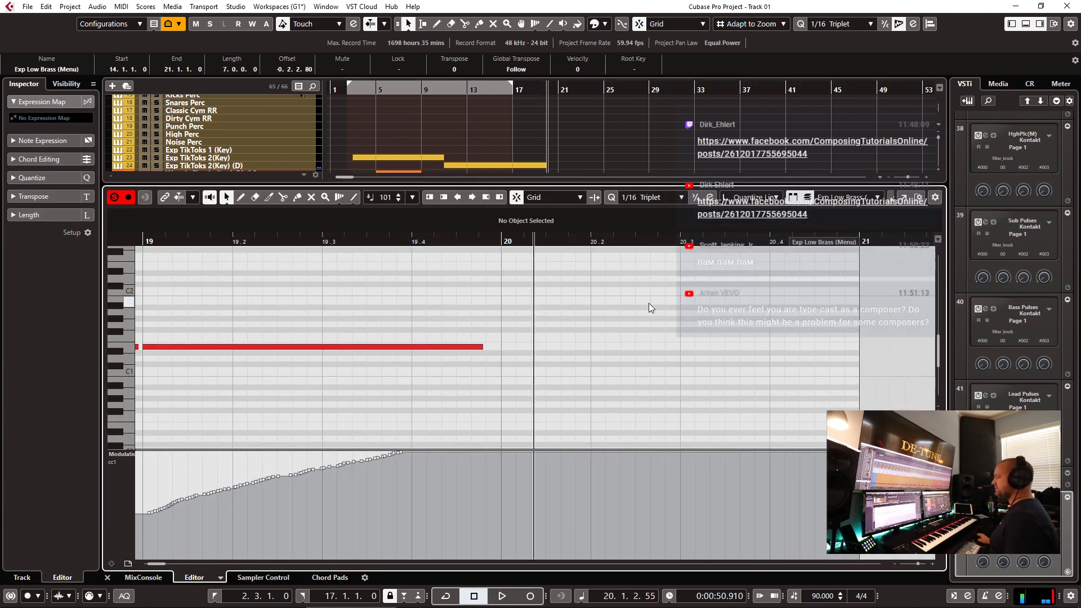
scroll(802, 350, right, 5)
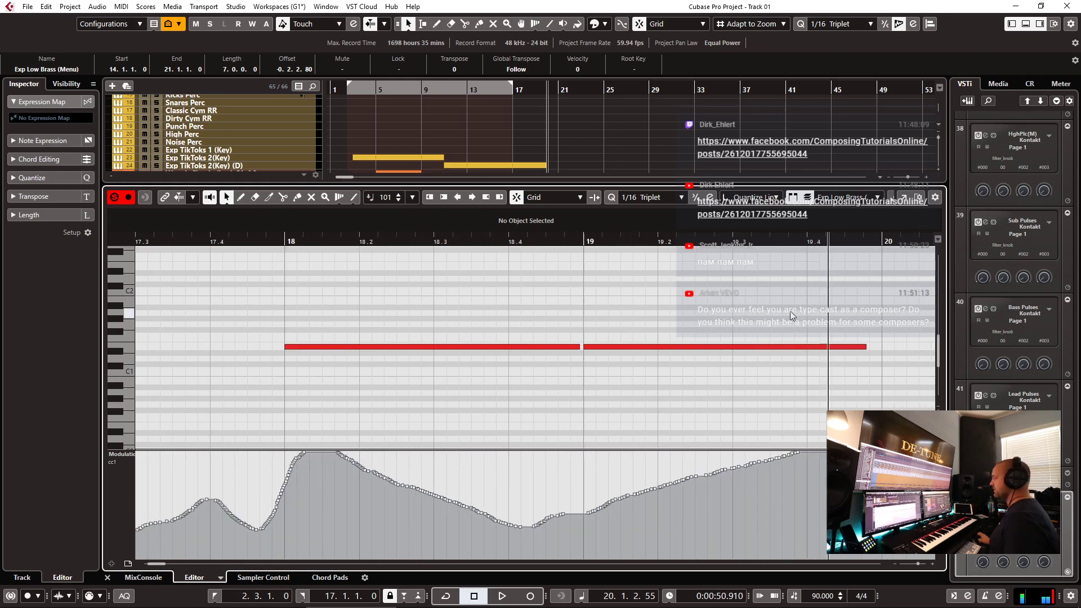
key(ctrl+e)
- Copy the modulation pulses between 19.3 and bar 20 from the Riser Long Noisy part and close the key editor
click(523, 194)
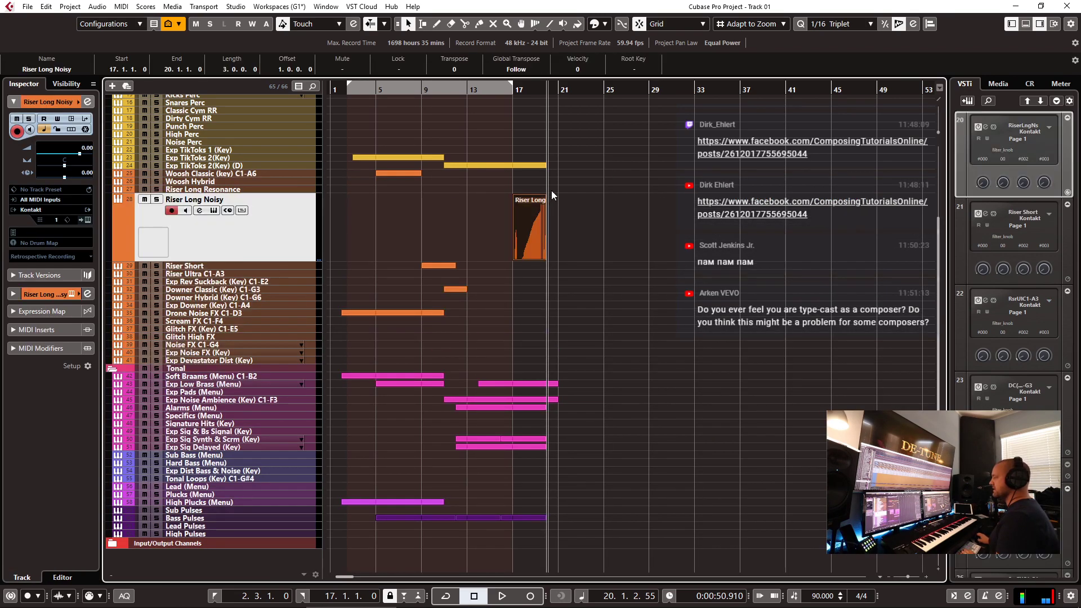
click(535, 166)
double_click(526, 258)
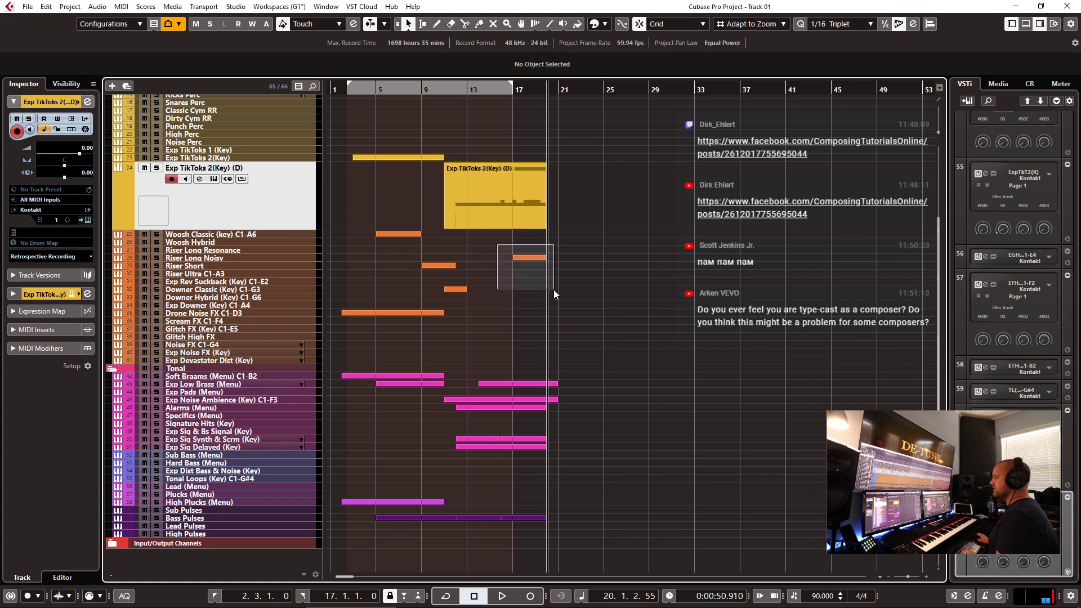
key(g)
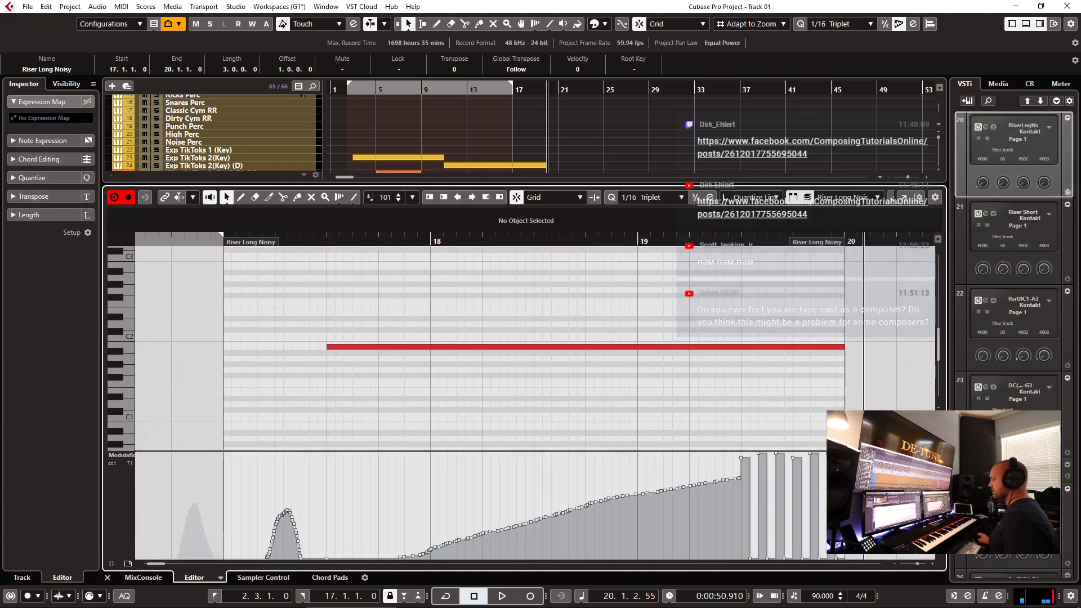
drag(772, 441, 756, 430)
drag(746, 586, 751, 590)
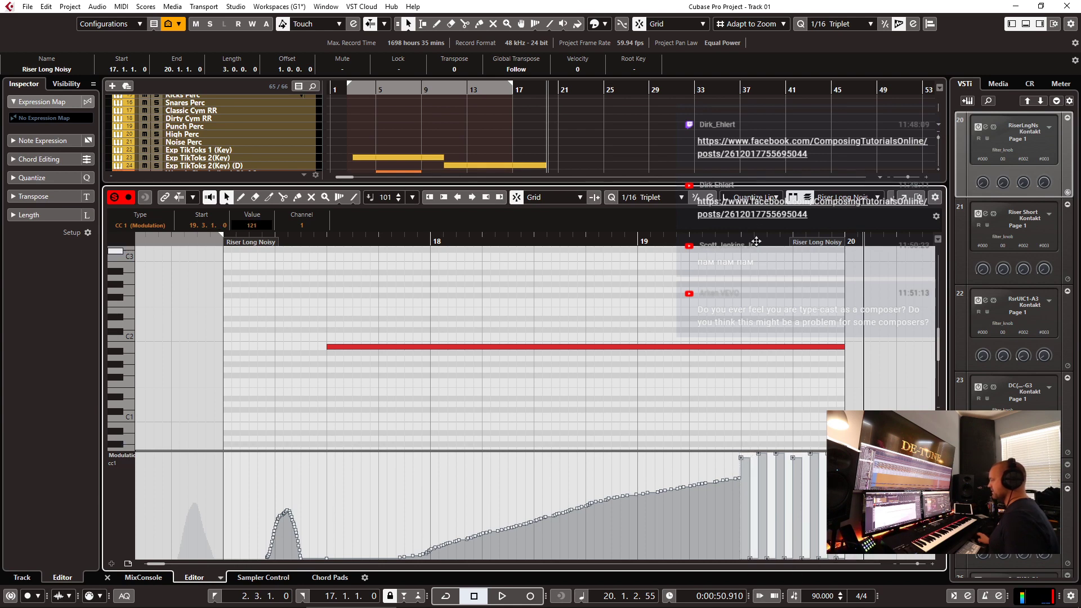
key(ctrl+e)
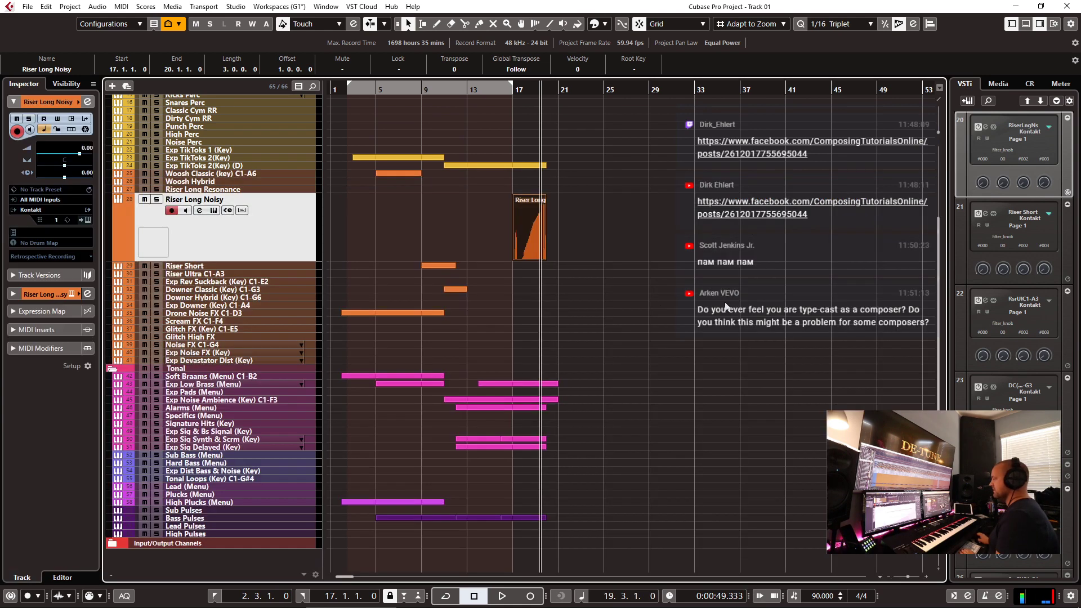
- Replace the modulation after 19.3 in the new Exp Low Brass part with the copied riser pulses
click(544, 400)
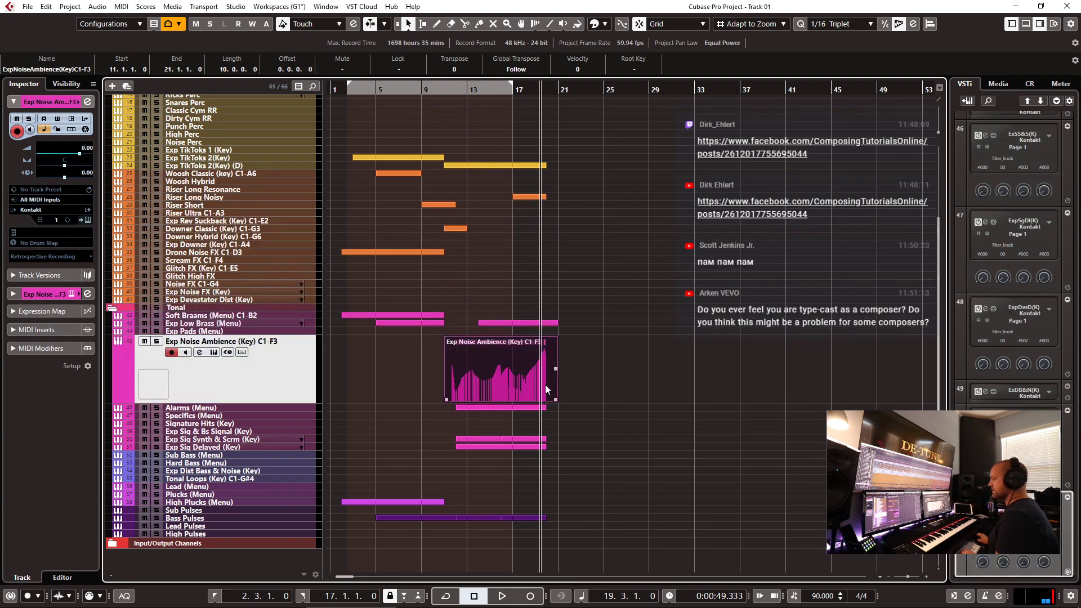
click(545, 323)
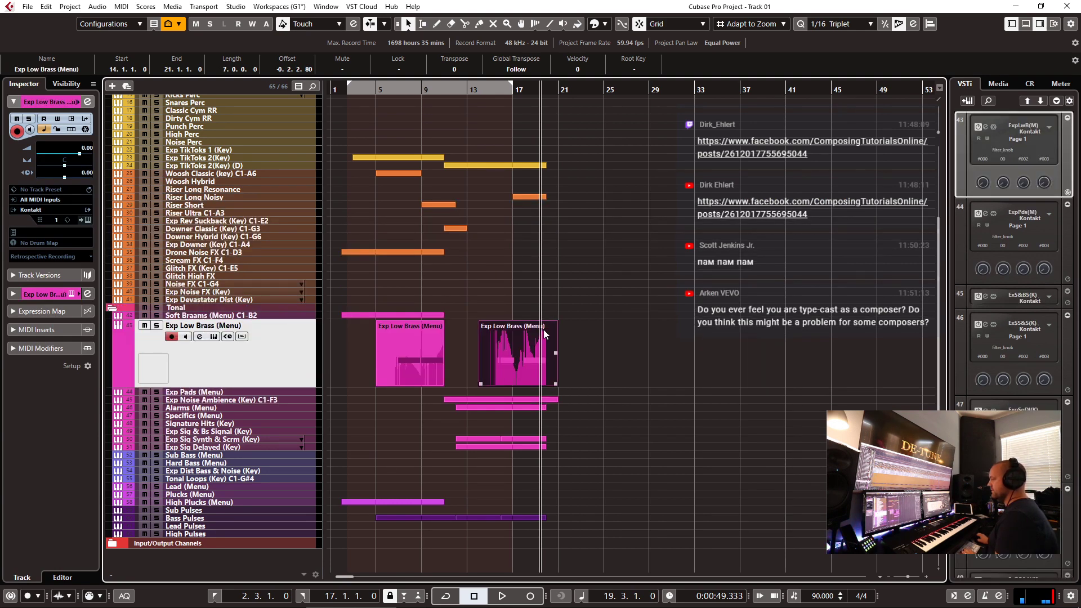
key(ctrl+e)
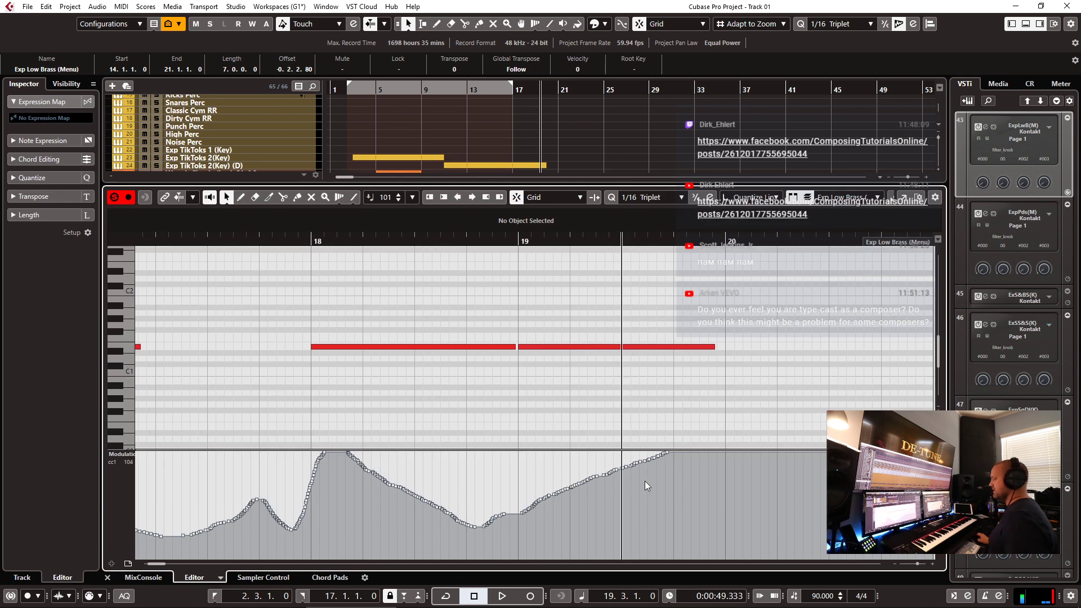
drag(625, 498, 708, 415)
key(Delete)
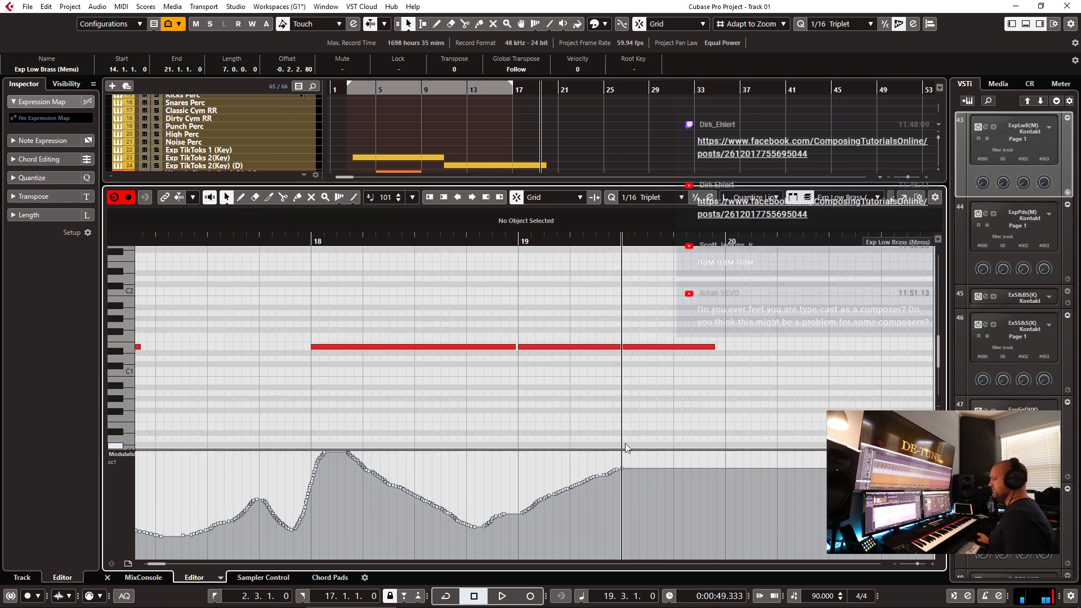
key(ctrl+v)
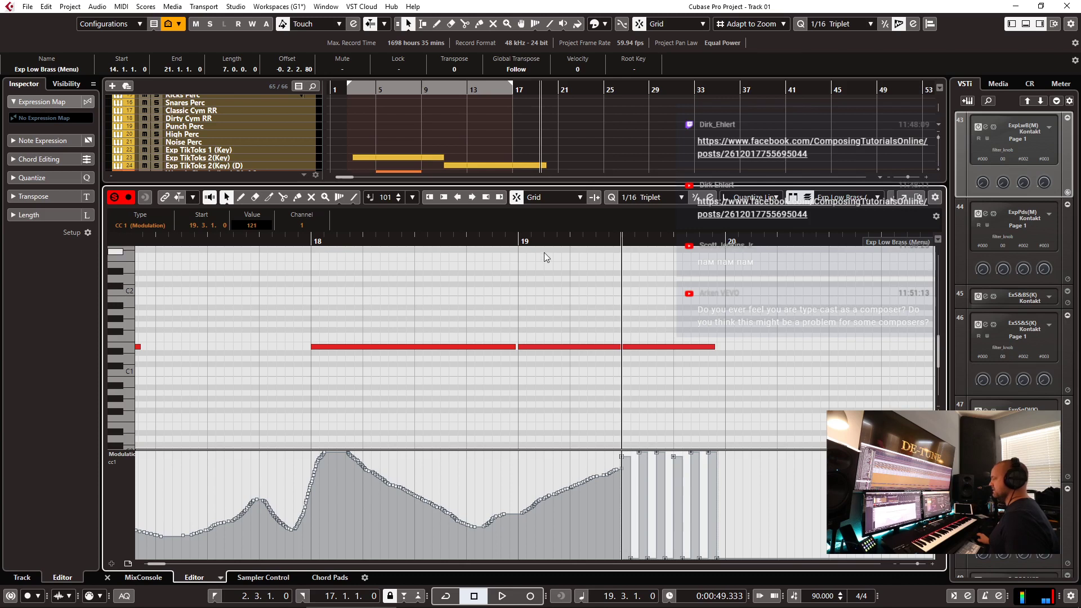
- Extend the last E1 low brass note to 19.4.4.60 and draw a zero modulation point at bar 20
click(519, 241)
key(space)
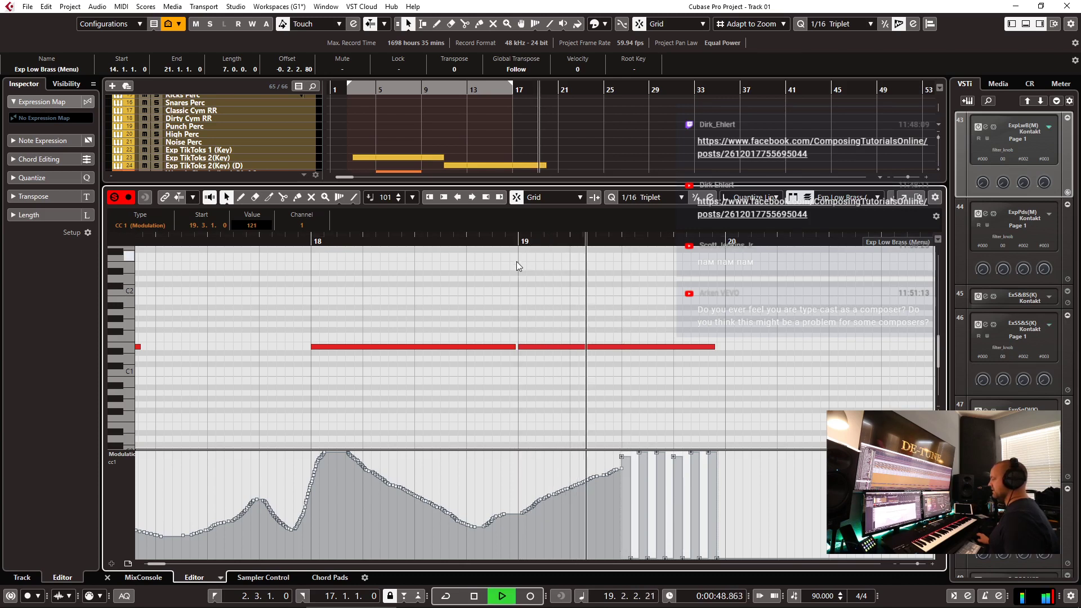
key(space)
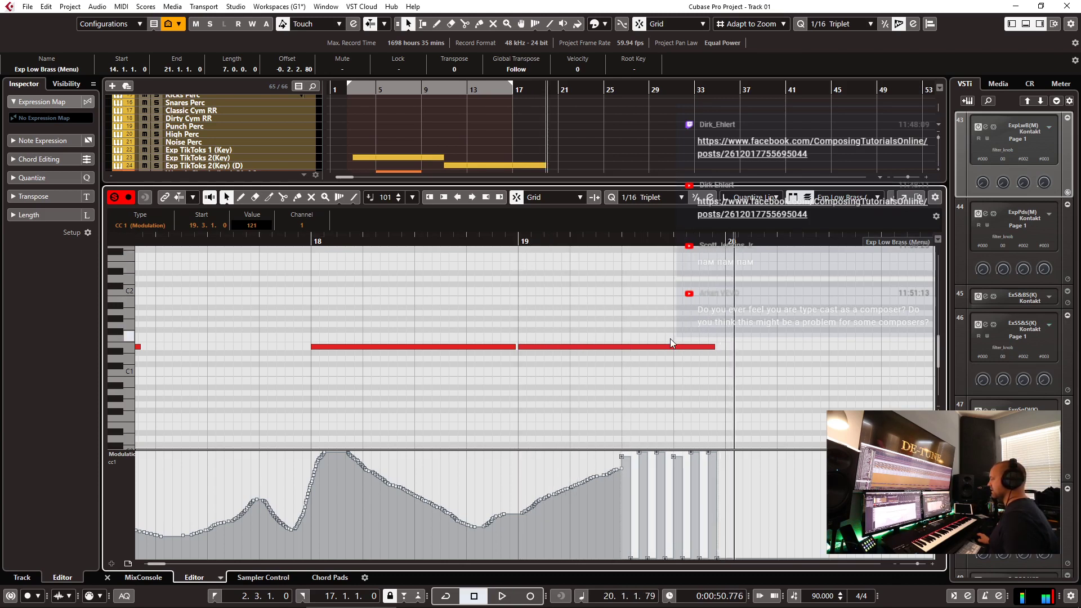
drag(714, 347, 719, 347)
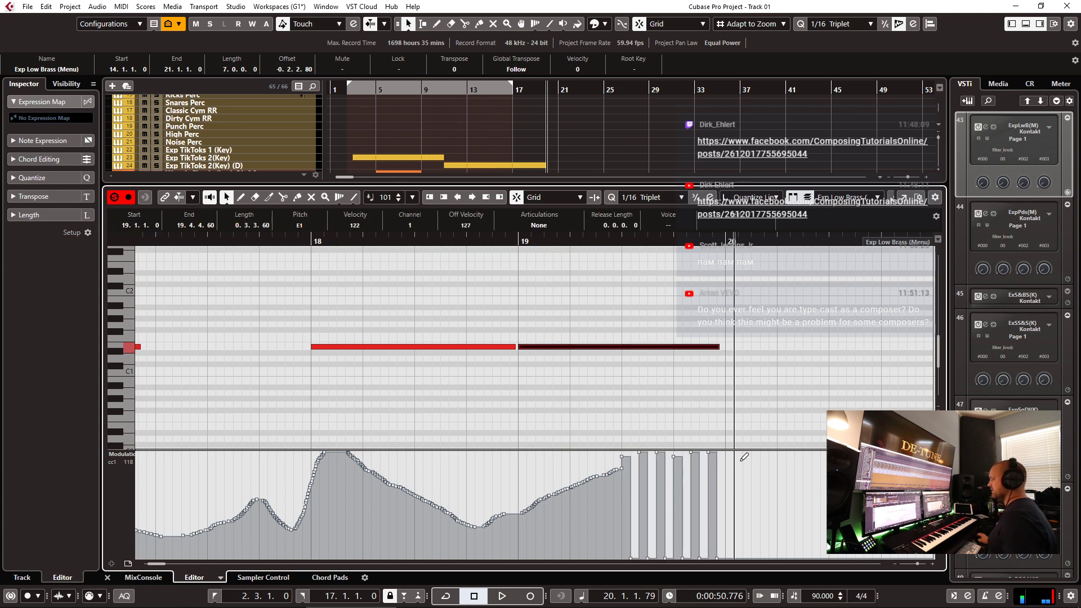
click(733, 461)
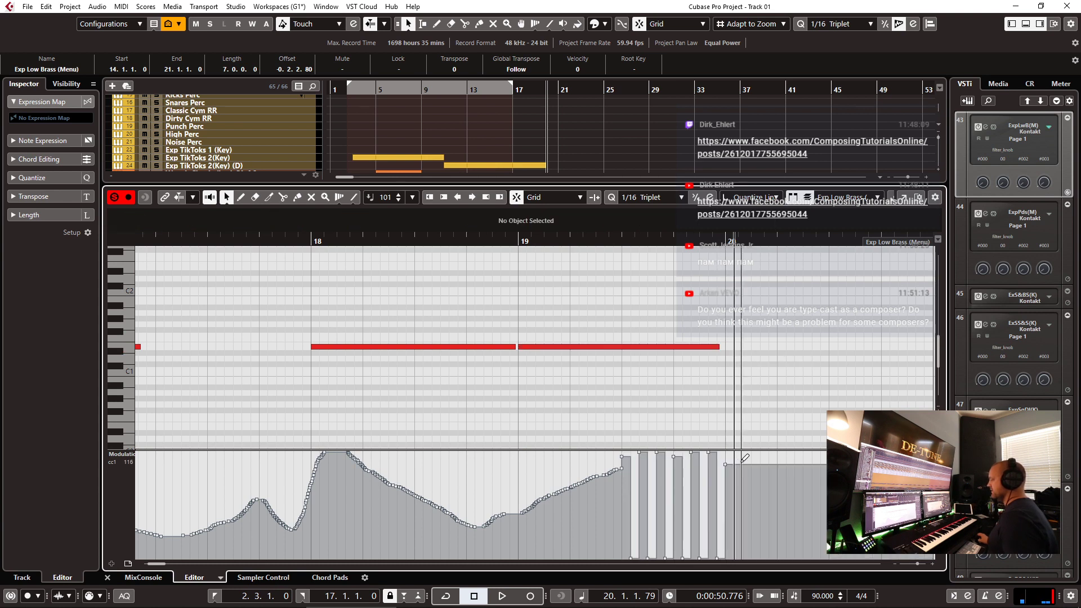
- Play the pulsing low brass ending, close the key editor and play the arrangement from about bar 14
click(614, 238)
key(space)
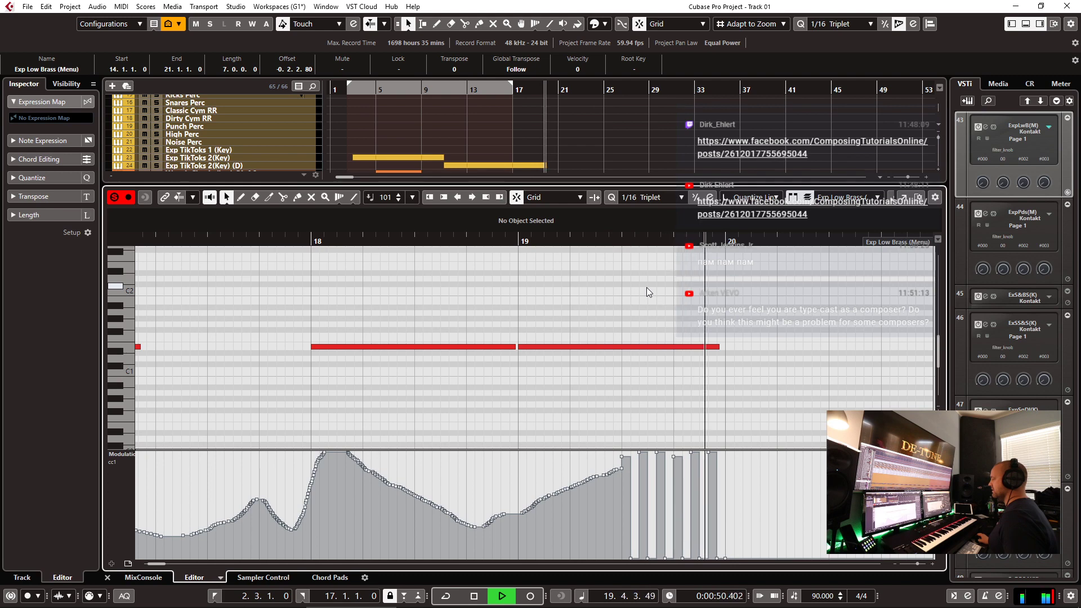
key(space)
key(ctrl+e)
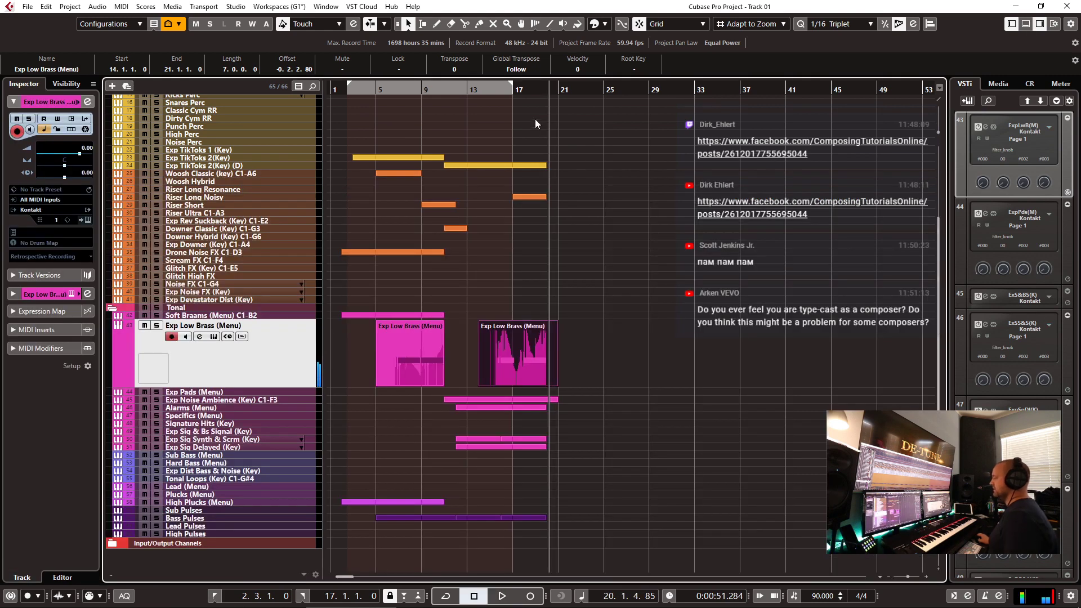
click(486, 90)
key(space)
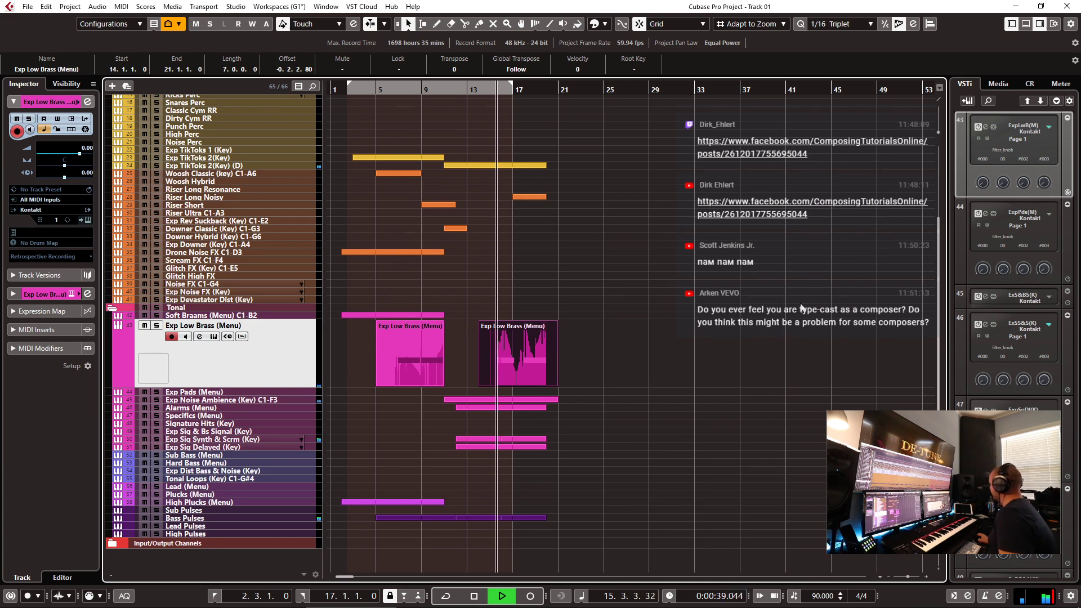
key(space)
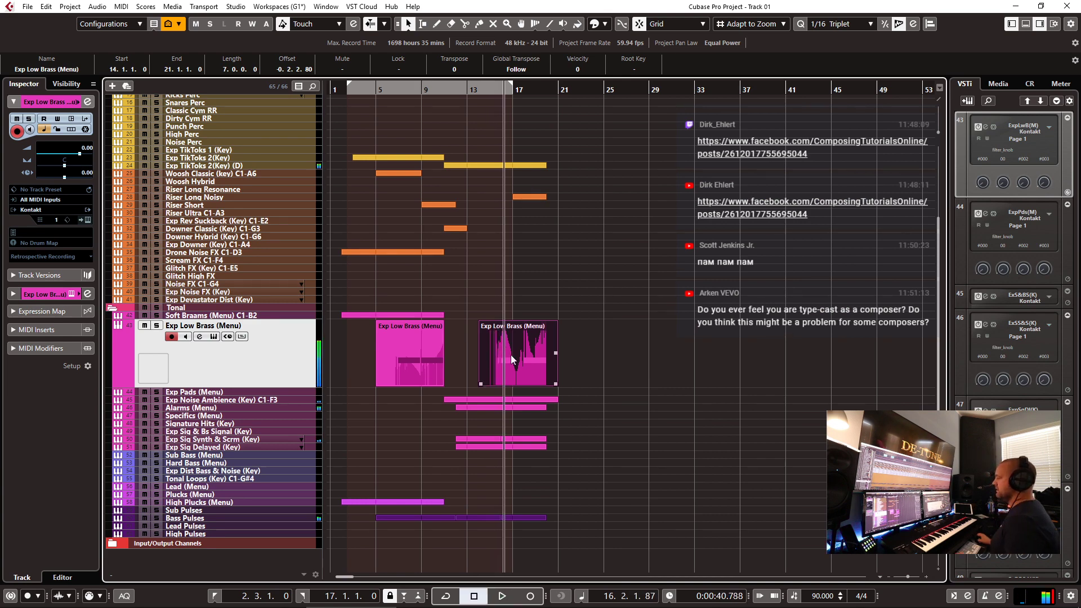
- Check the start of the low brass note before bar 16 in the key editor, and play the arrangement from about bar 13
key(ctrl+e)
click(544, 347)
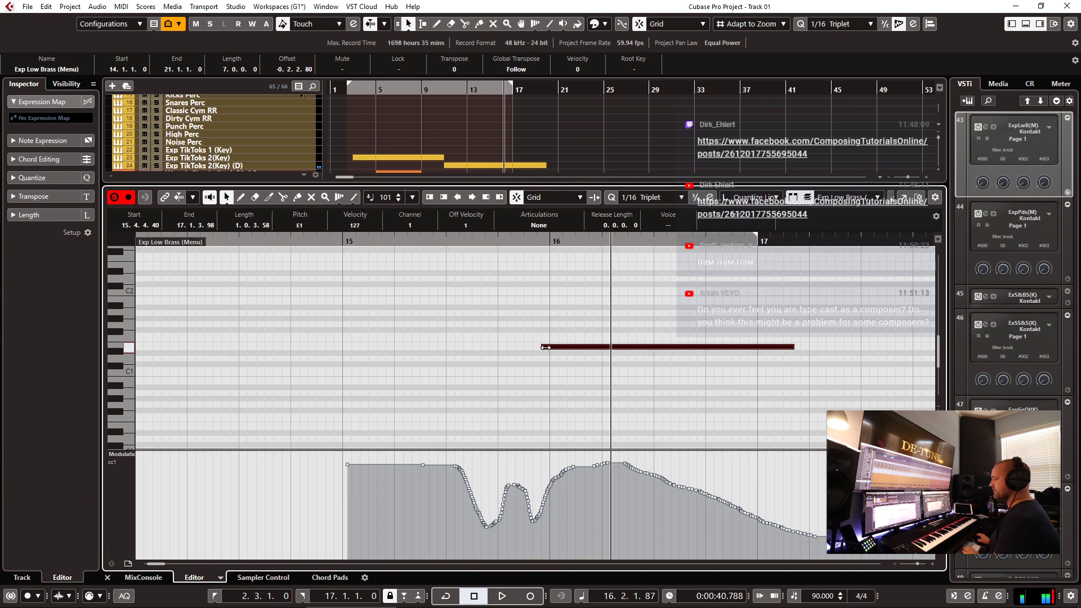
key(ctrl+e)
click(472, 90)
key(space)
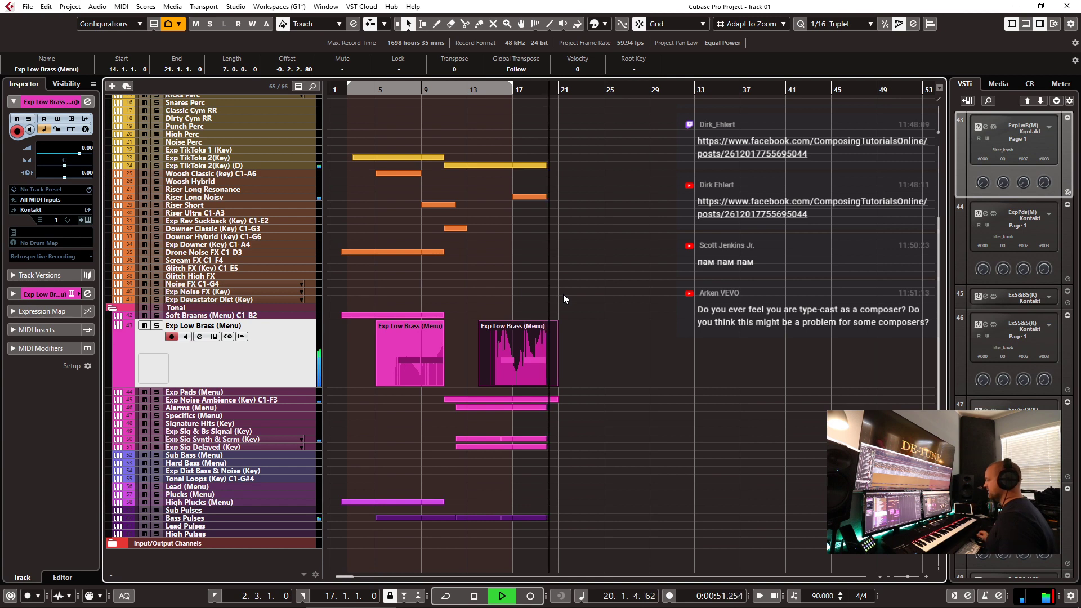
key(space)
- Shorten the second Exp Low Brass part and the Exp Noise Ambience part so both end at bar 20
key(h)
key(h)
key(h)
click(661, 367)
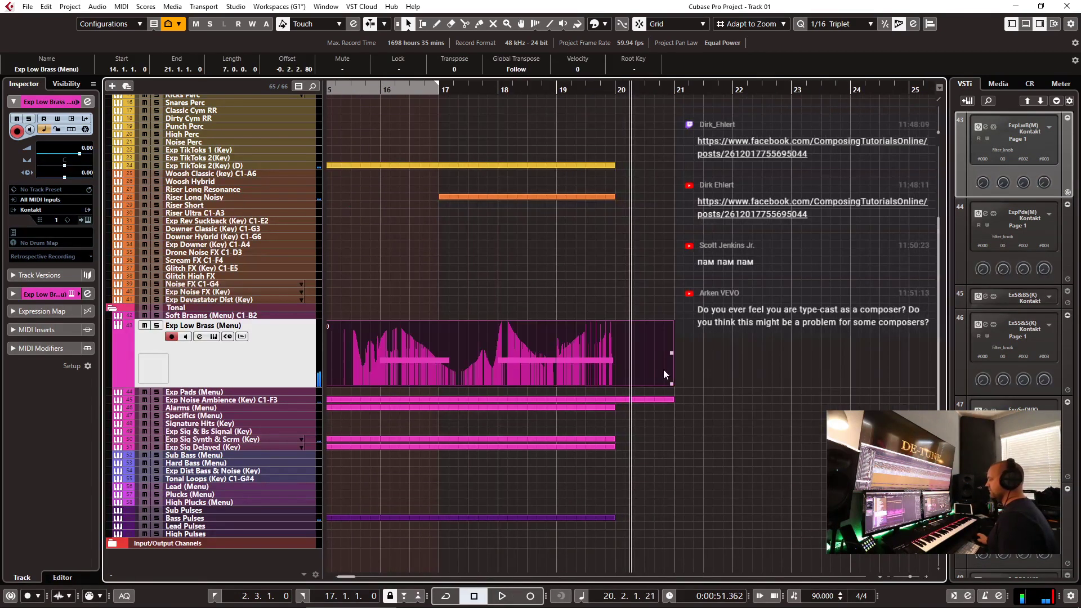
drag(672, 385, 618, 398)
click(647, 399)
scroll(708, 350, up, 5)
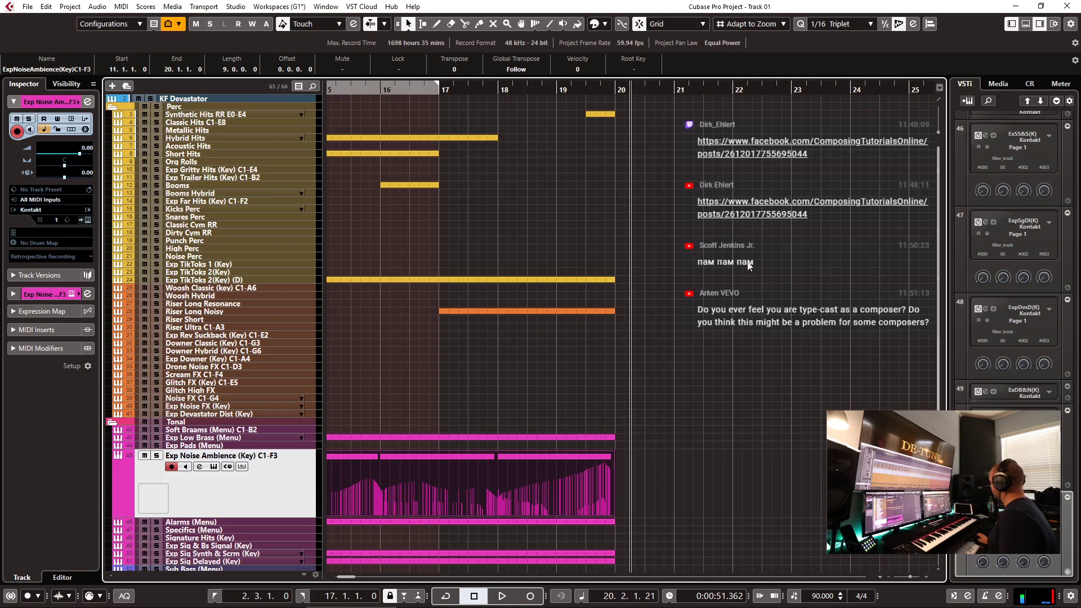
- Copy the Hybrid Hits, Short Hits and Booms parts between bars 15 and 18 four bars on, starting at bar 19
click(607, 115)
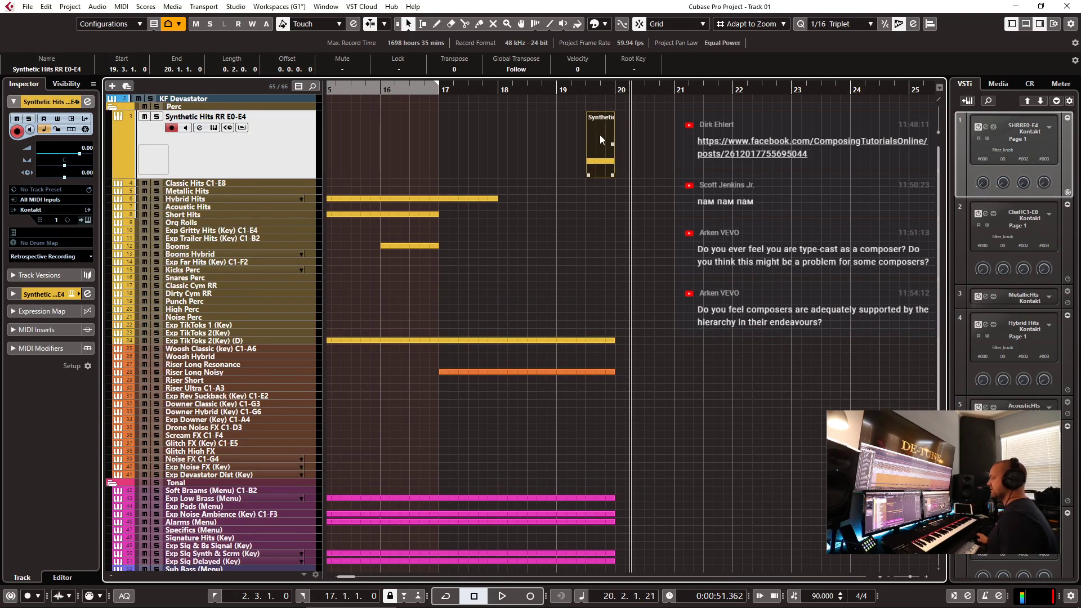
drag(400, 145, 417, 262)
drag(406, 319, 639, 314)
key(g)
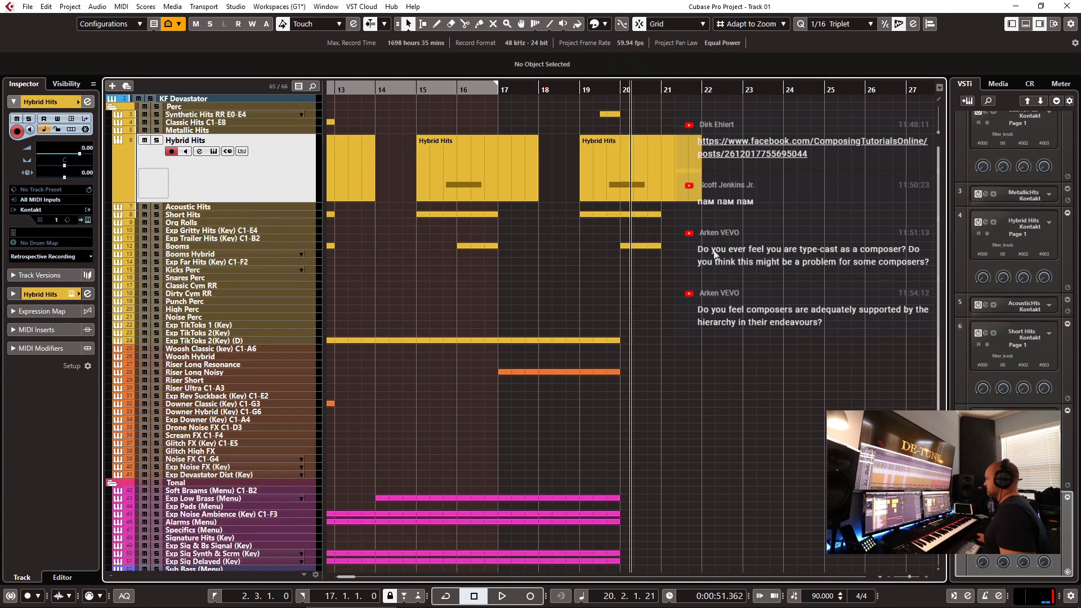
- Select the Booms Hybrid track and play the whole arrangement from 2.3.1.0 past its final hits
key(Down)
key(Down)
key(Down)
key(Down)
key(Down)
key(Down)
key(Down)
key(KP_1)
key(space)
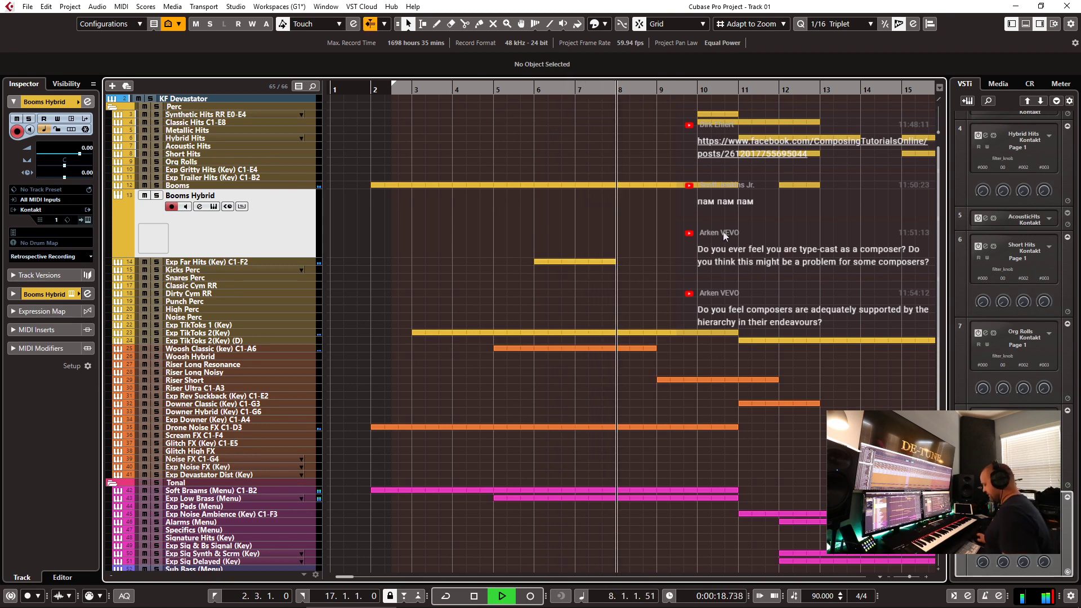
key(g)
key(g)
key(g)
key(g)
key(g)
key(g)
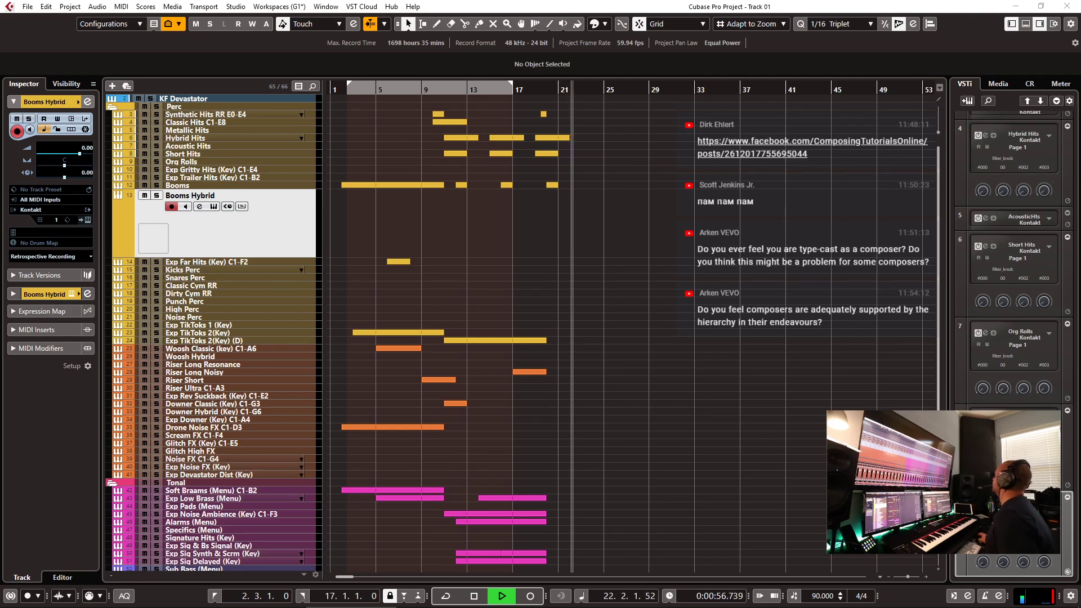
click(621, 218)
key(space)
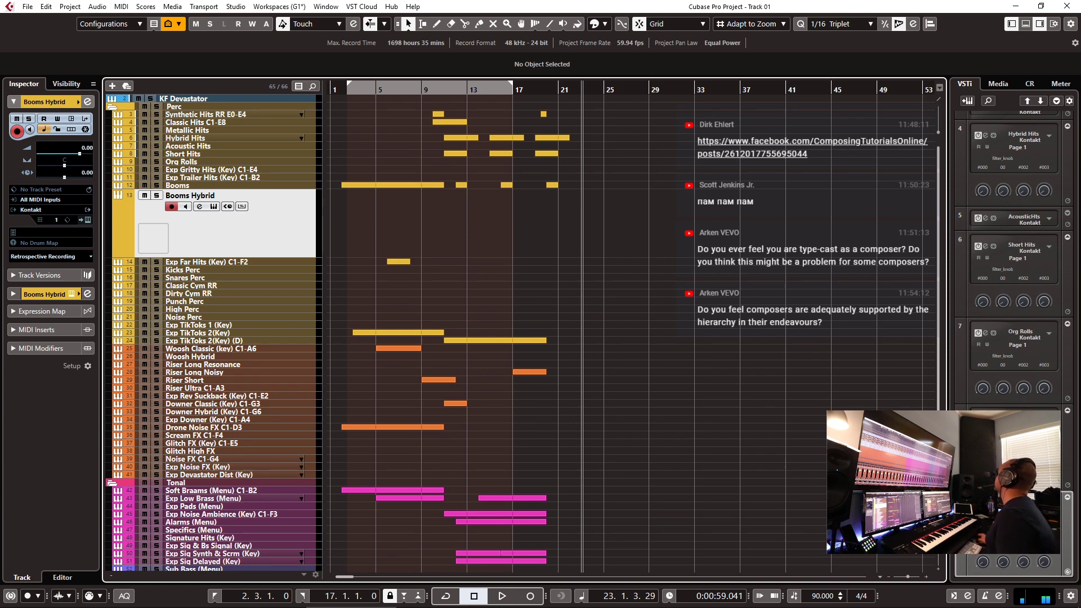
key(alt+KP_1)
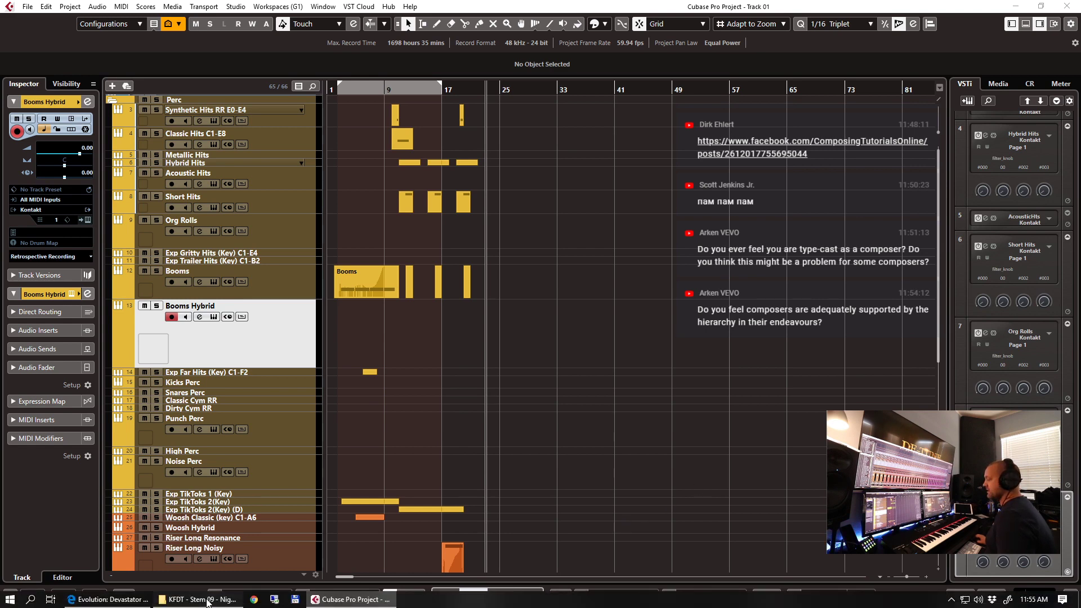
- Switch to the browser to show the Devastator Full Edition store page's edition choices and the Facebook Random Comment Picker page
click(207, 602)
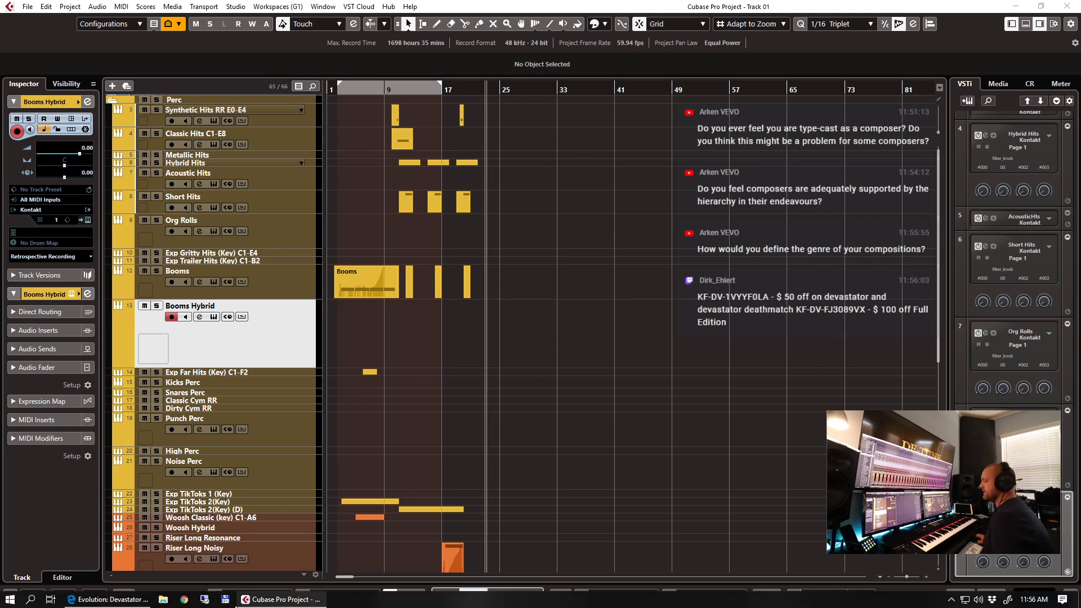
click(107, 605)
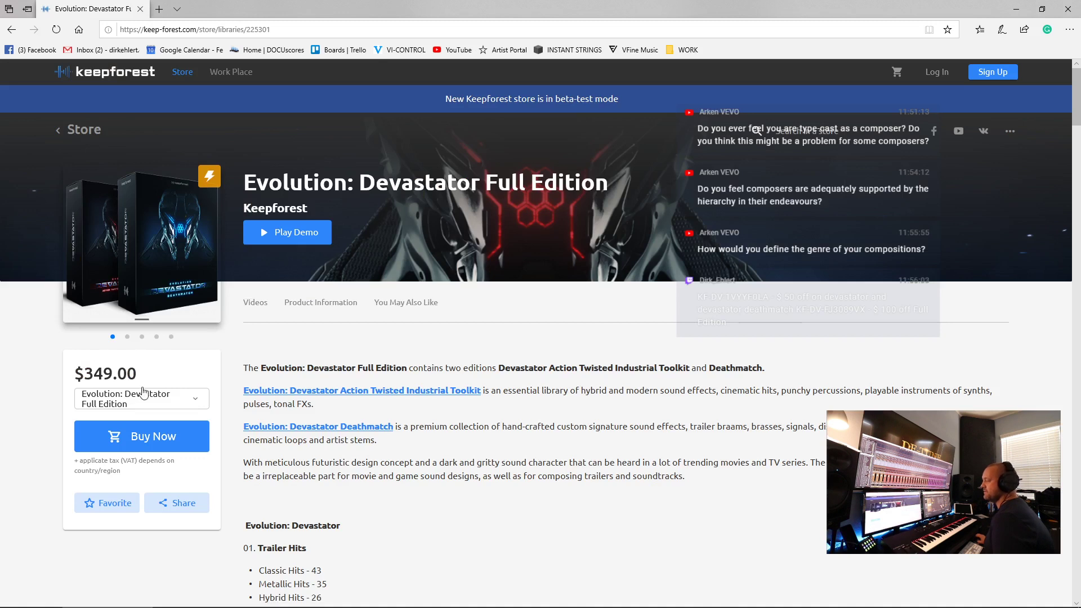
click(157, 401)
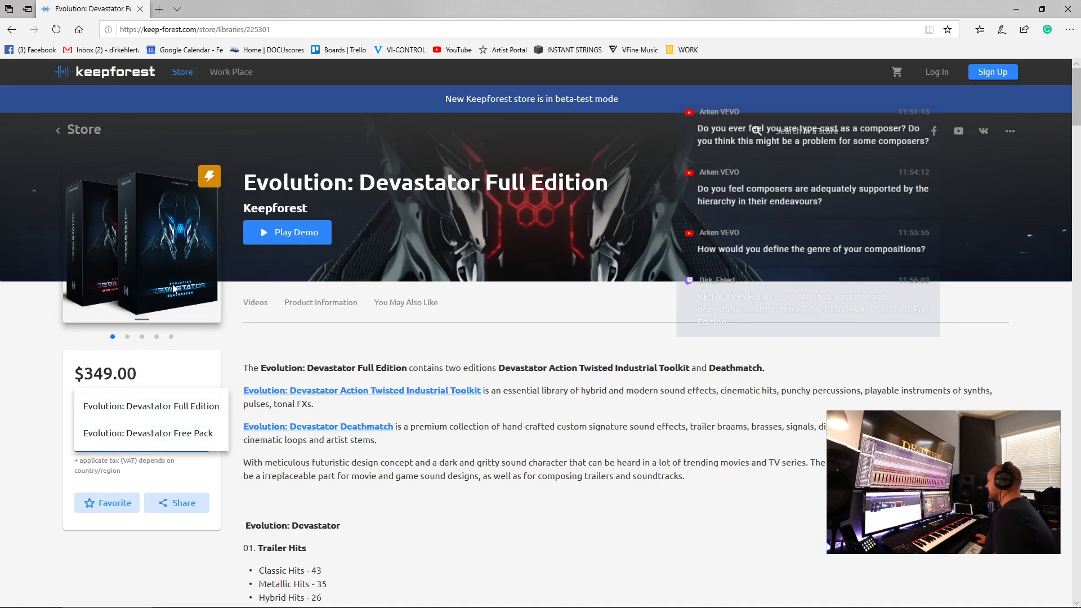
click(11, 374)
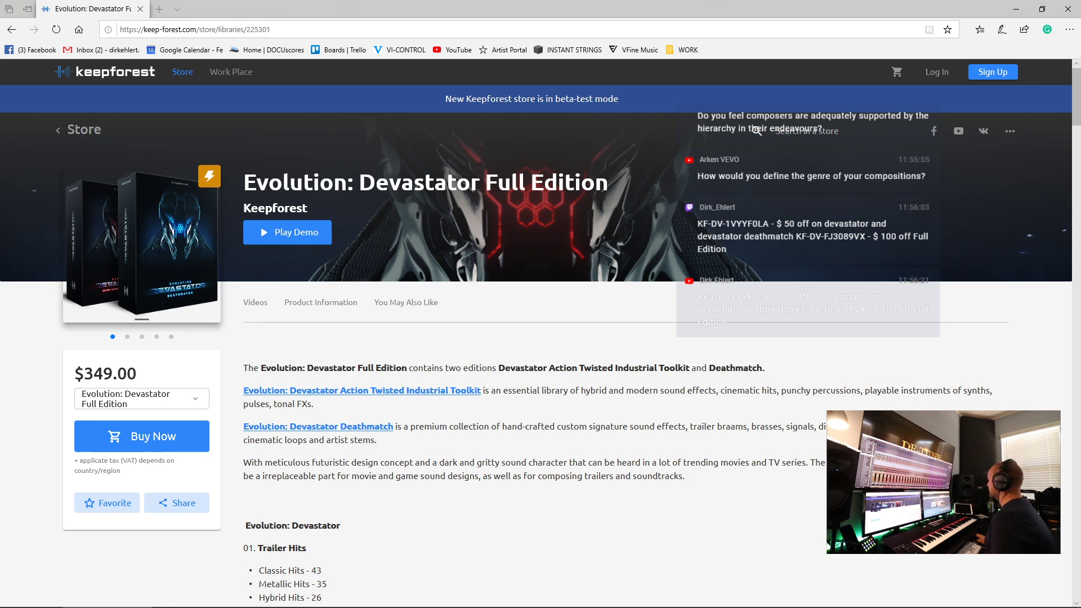
drag(1004, 90, 542, 4)
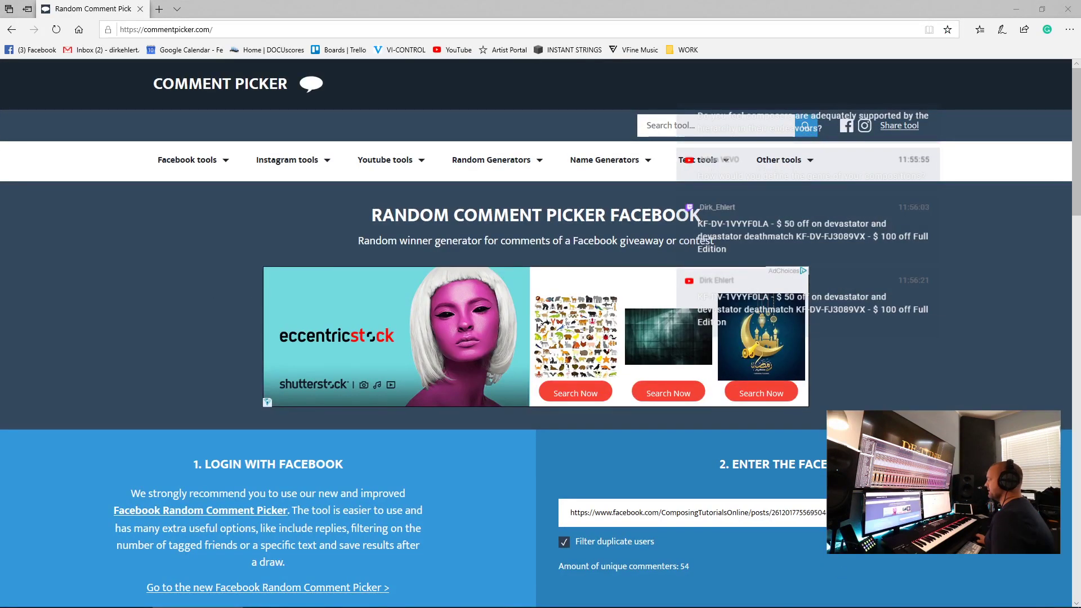
key(ctrl+a)
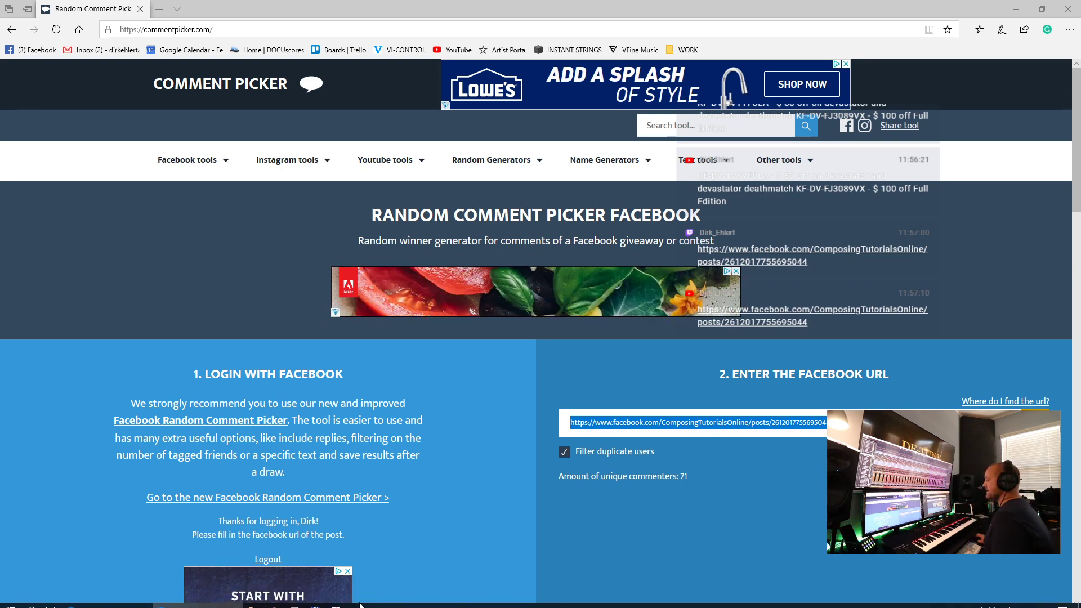
- Switch back to Cubase, select the Org Rolls track and return the playhead to the left locator at 2.3.1.0
click(370, 600)
key(Up)
key(Up)
key(Up)
key(Up)
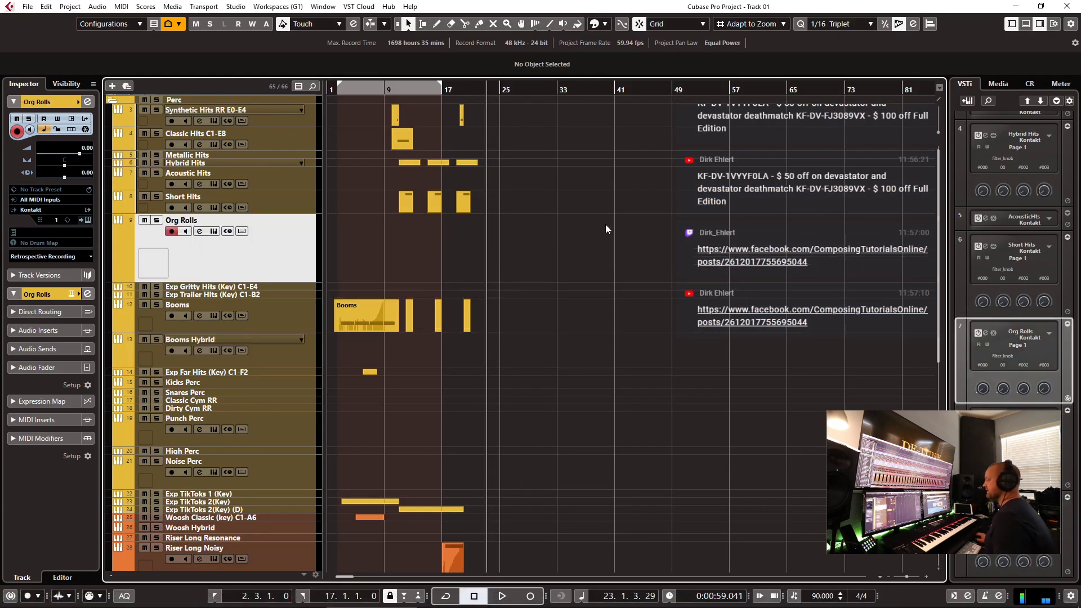
key(KP_1)
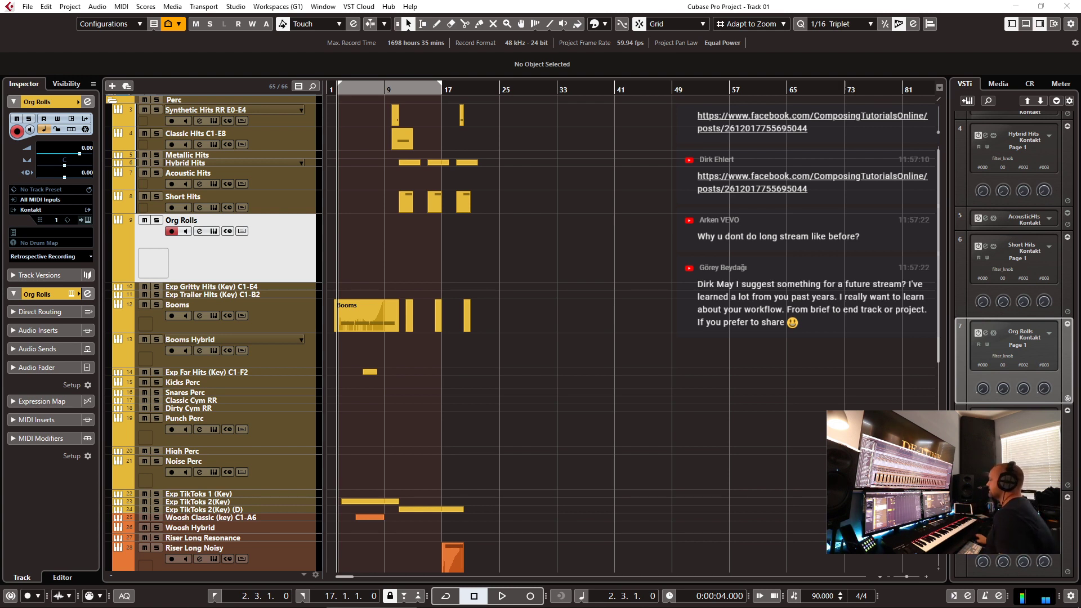
- Select the Booms track and view its Booms Classic instrument in Kontakt, closing the instrument window when done
key(Down)
key(Down)
key(Down)
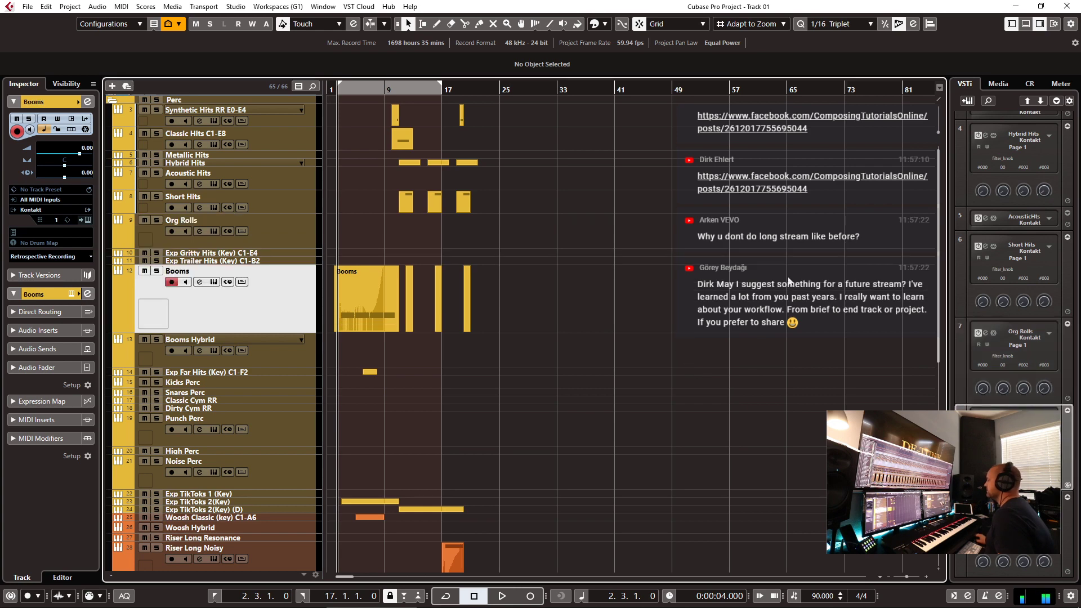
scroll(784, 282, down, 5)
scroll(784, 281, up, 5)
scroll(784, 282, down, 3)
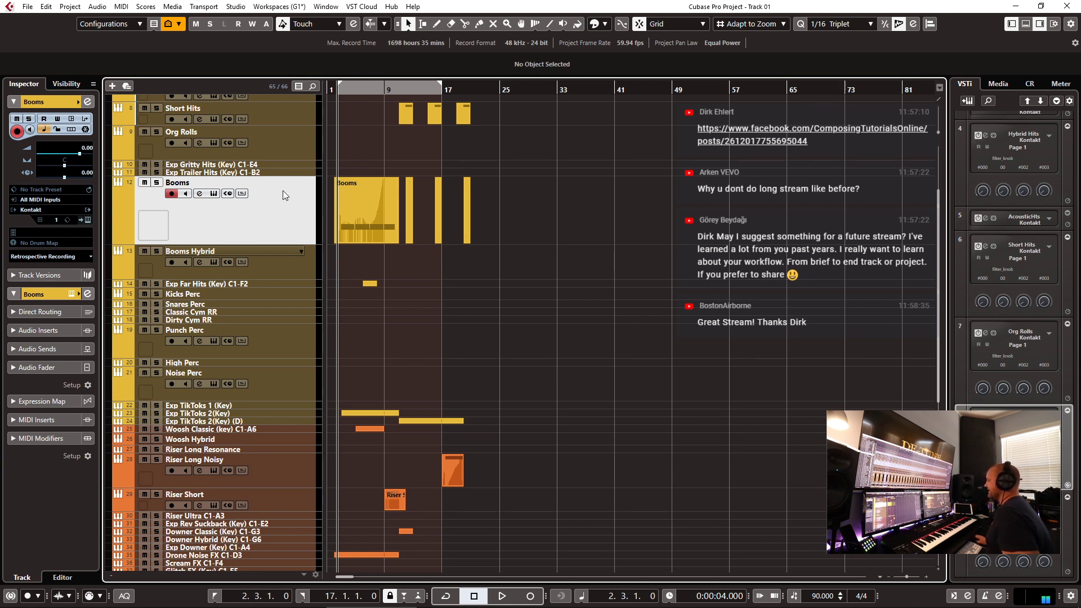
click(88, 219)
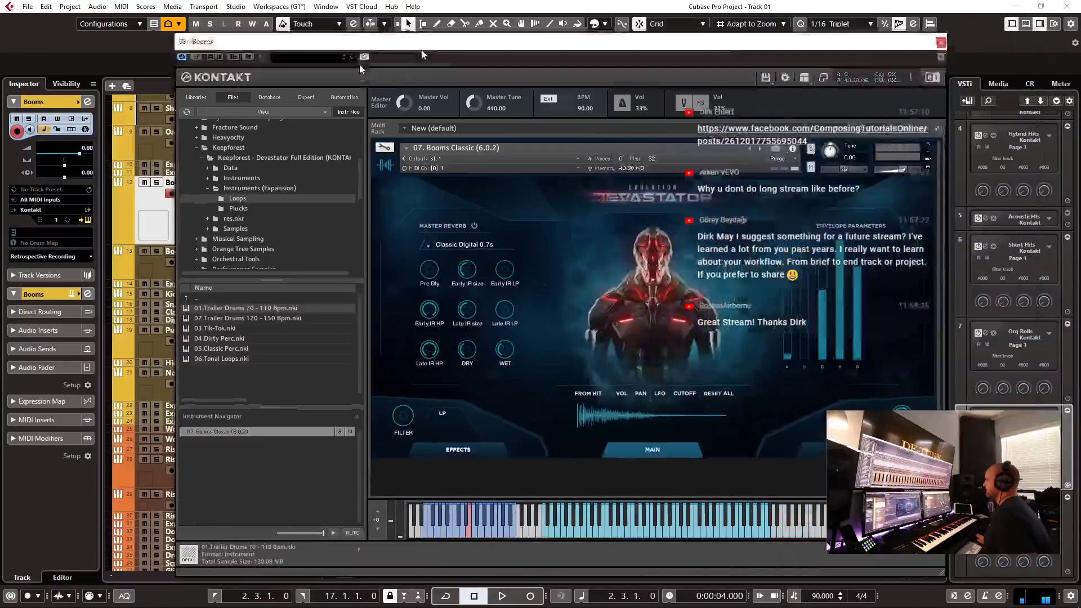
drag(360, 64, 570, 50)
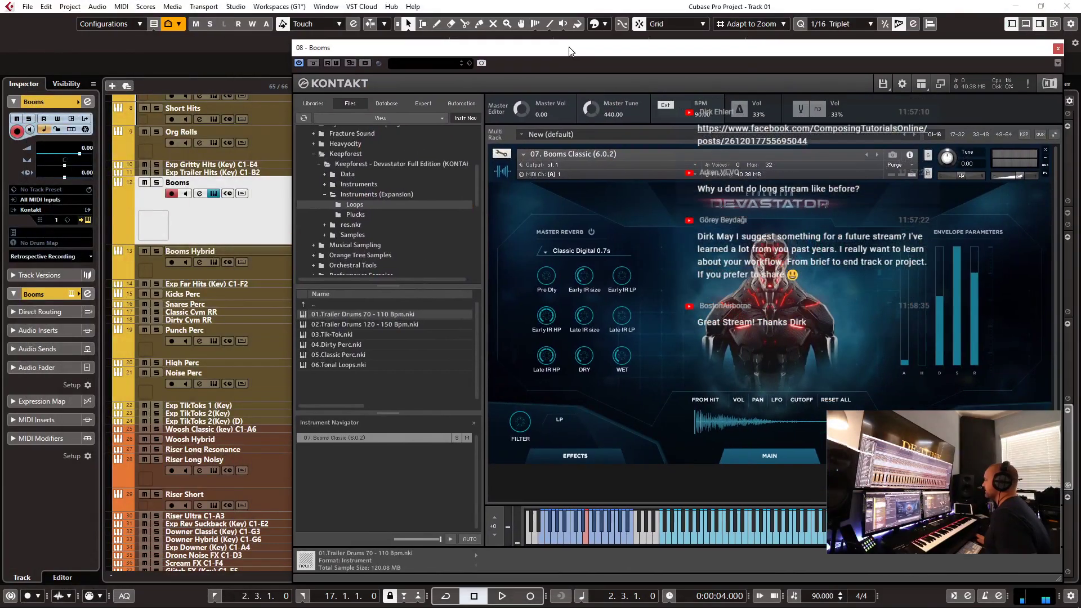
click(409, 158)
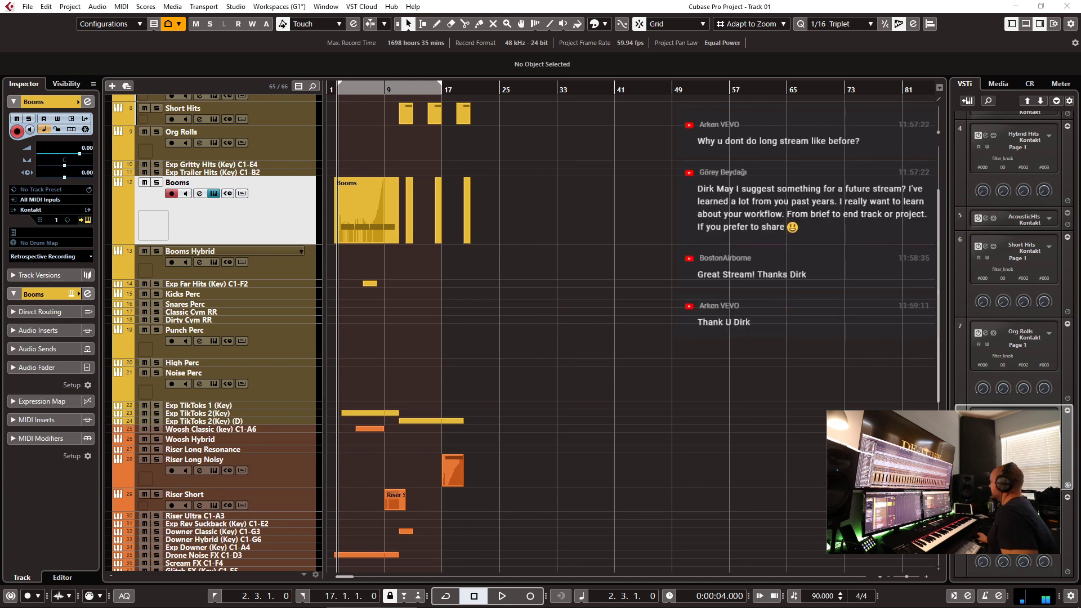
- Play the arrangement from 2.3.1.0, switch to the Comment Picker page and start the random winner raffle for the Facebook post
click(693, 345)
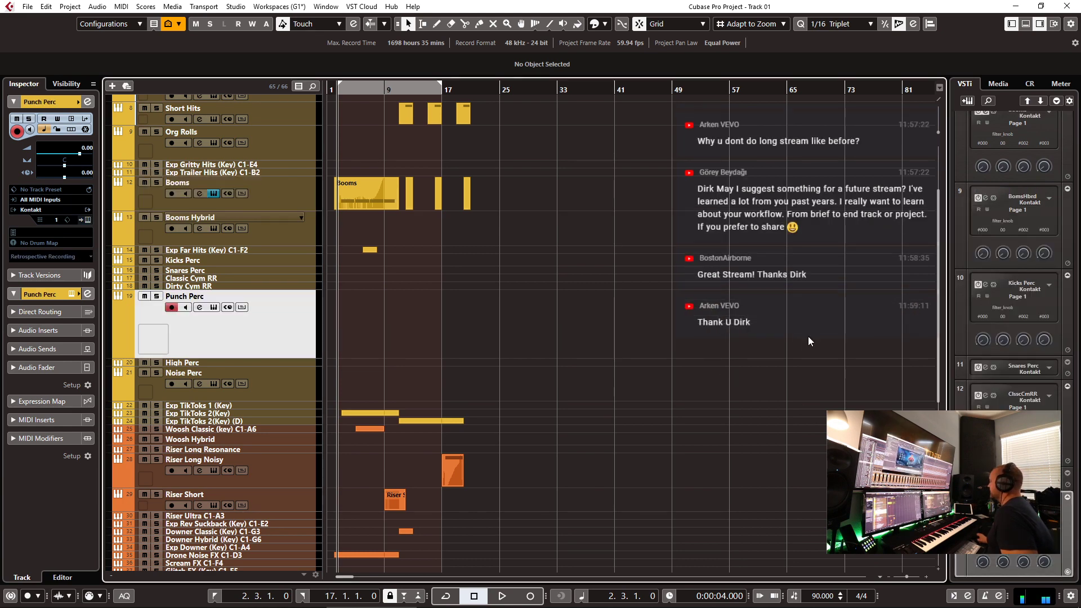
key(space)
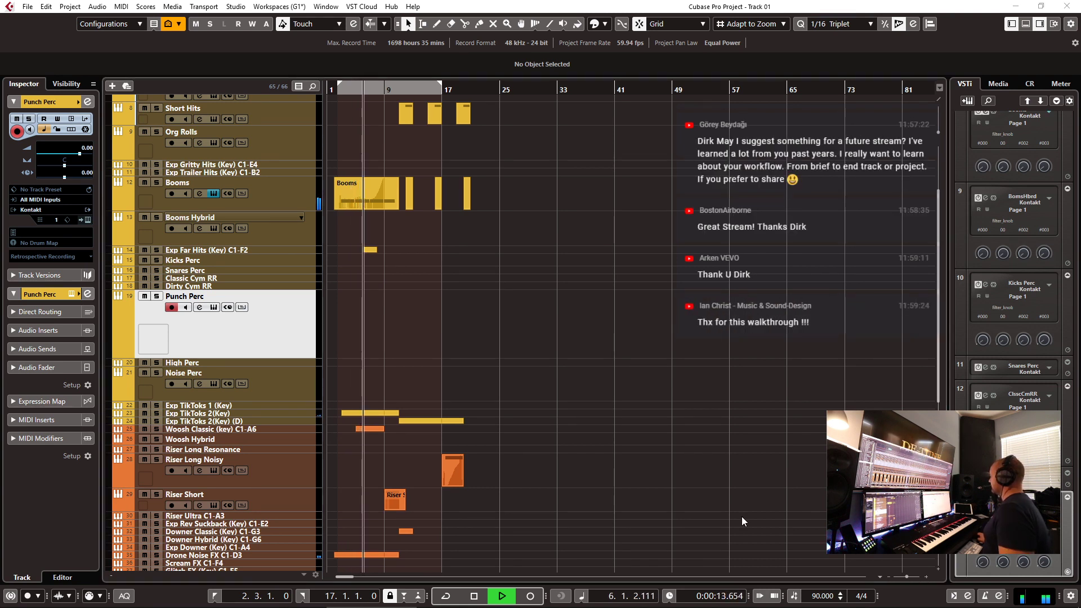
click(208, 599)
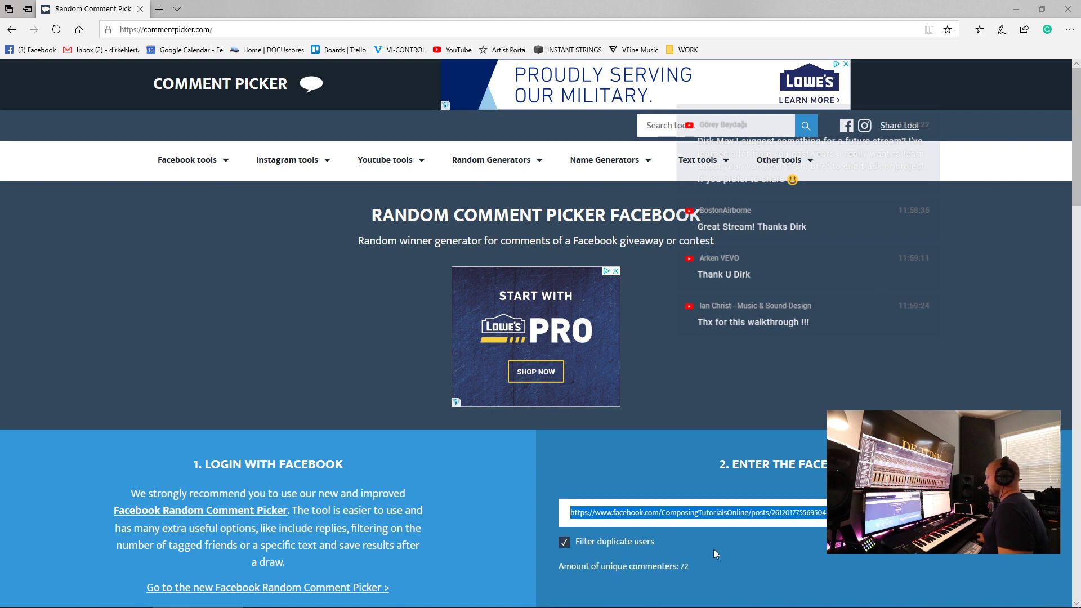
scroll(715, 555, down, 3)
click(842, 349)
drag(842, 350, 312, 354)
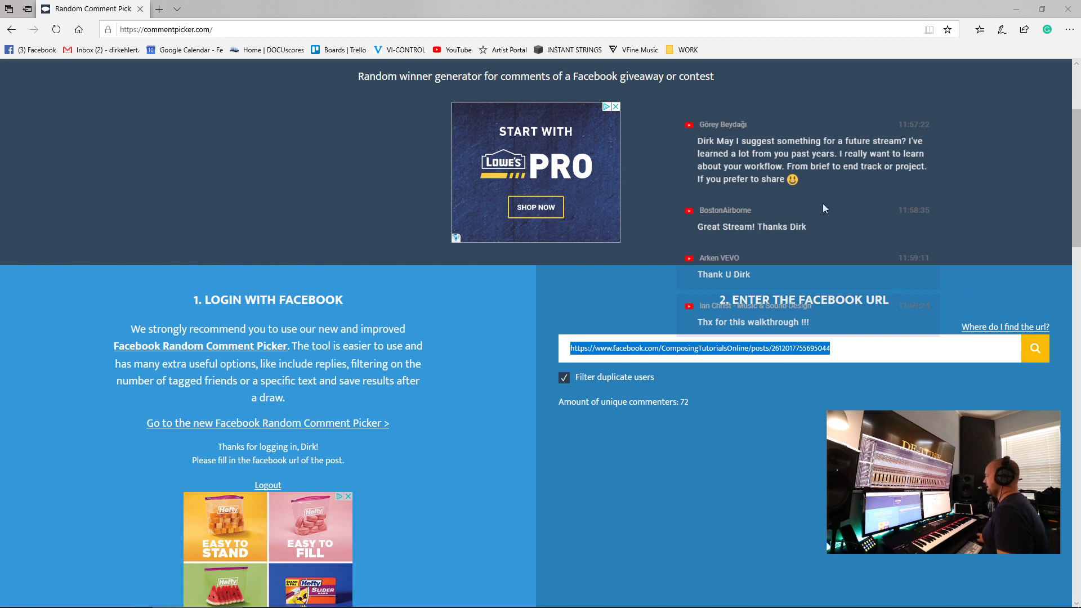
scroll(871, 209, down, 4)
scroll(872, 210, down, 3)
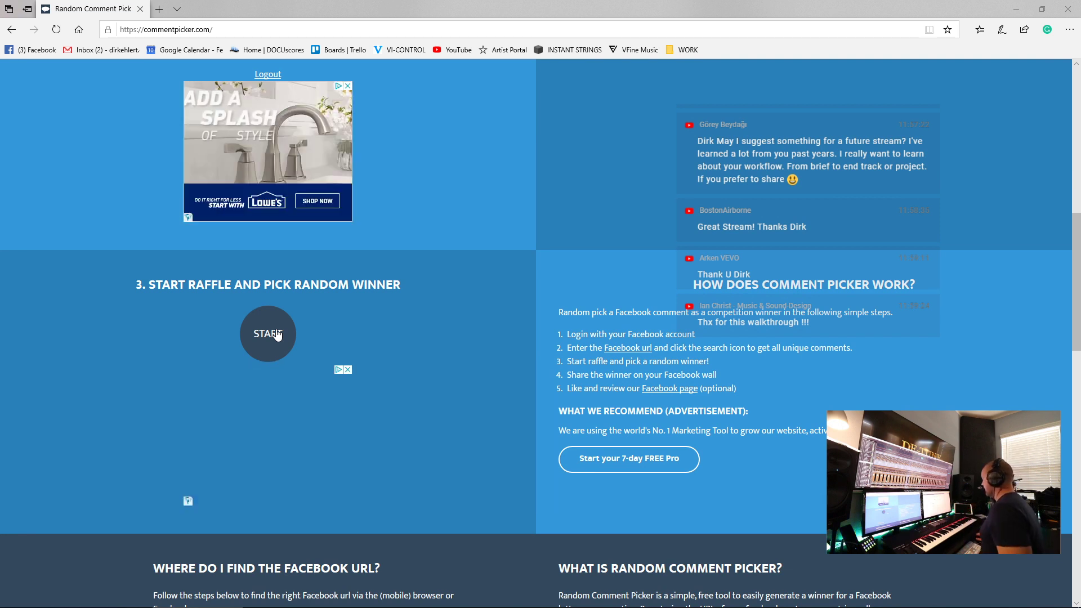
click(277, 335)
scroll(601, 293, up, 5)
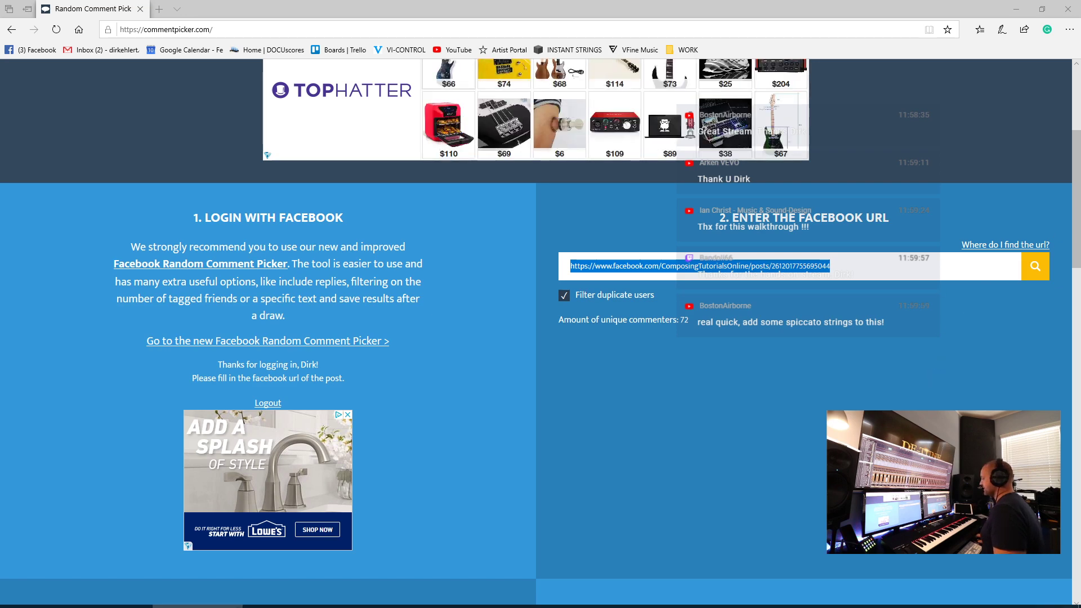
- Switch back to Cubase, select the Riser Long Noisy track and stop playback
click(372, 599)
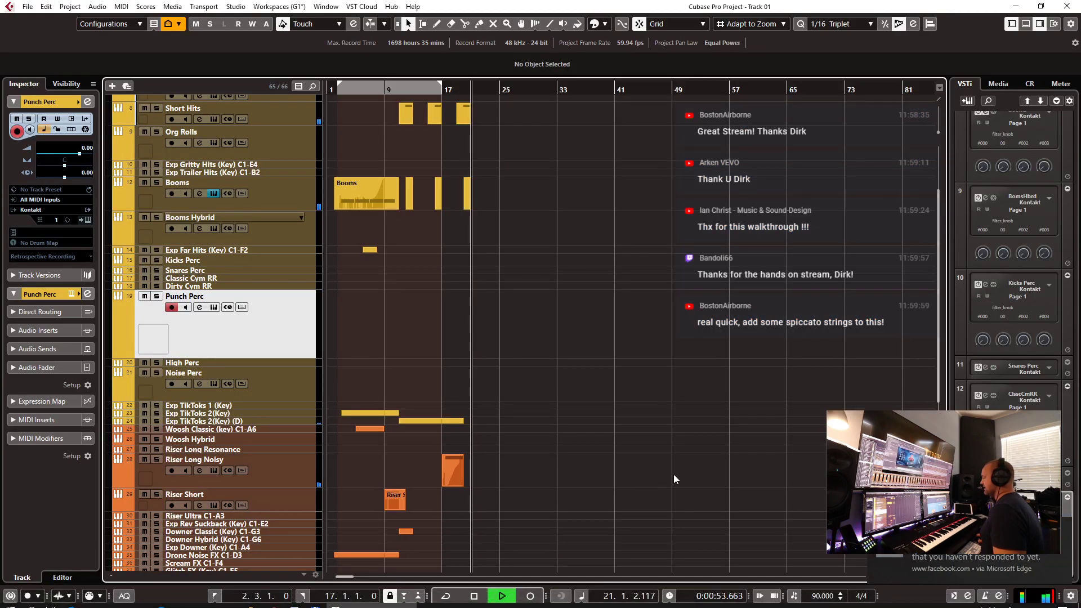
key(Down)
key(Down)
key(Down)
key(Down)
key(Down)
key(Down)
key(Down)
key(Down)
key(Down)
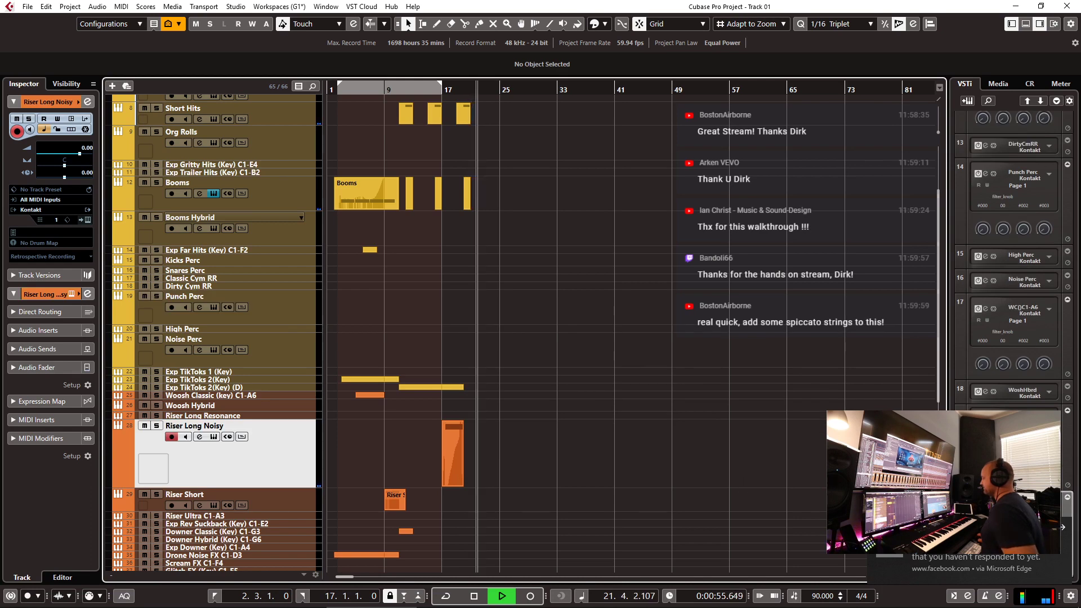
key(space)
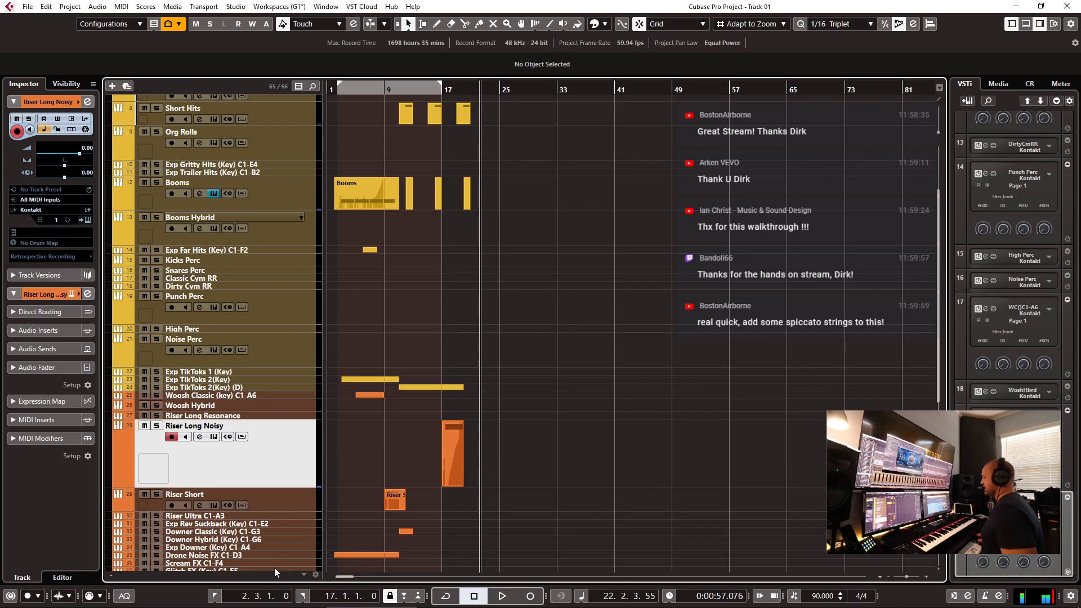
- Switch to the browser window with the Evolution: Devastator Full Edition store page
mouse_move(177, 605)
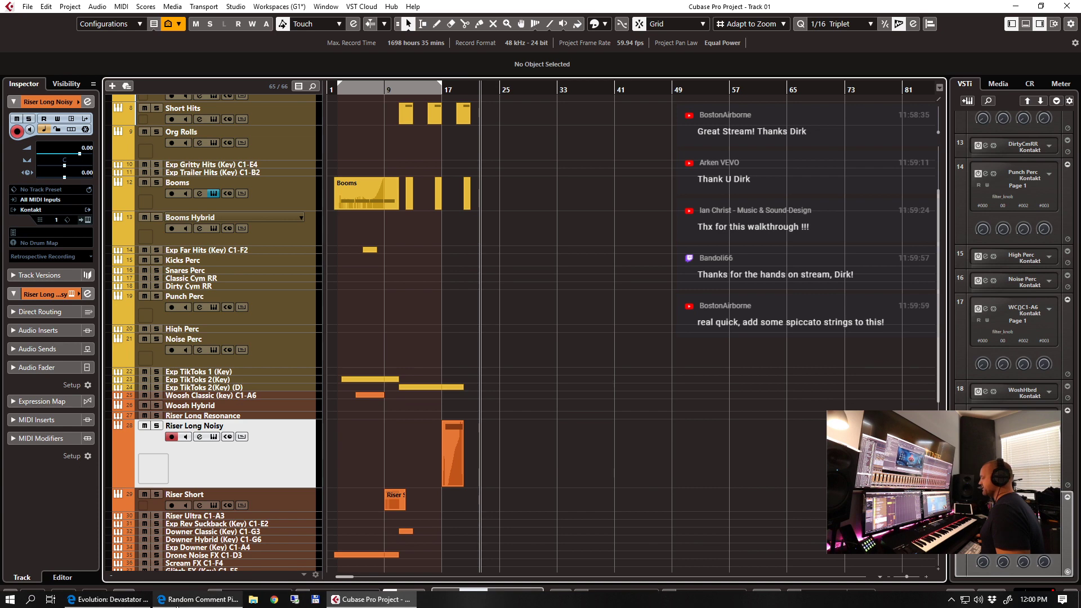
click(102, 602)
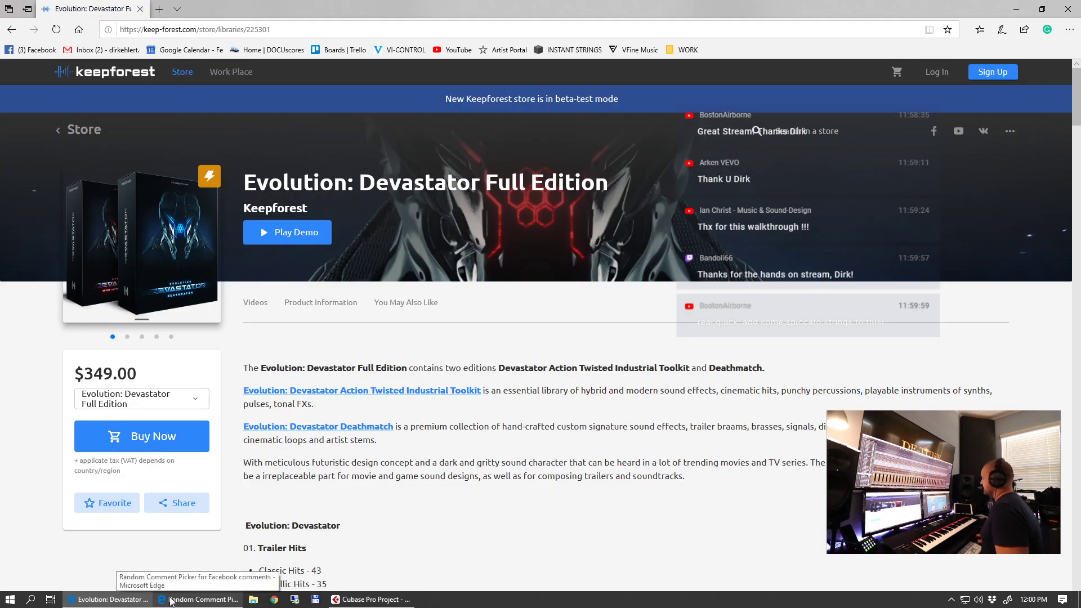
scroll(451, 398, down, 1)
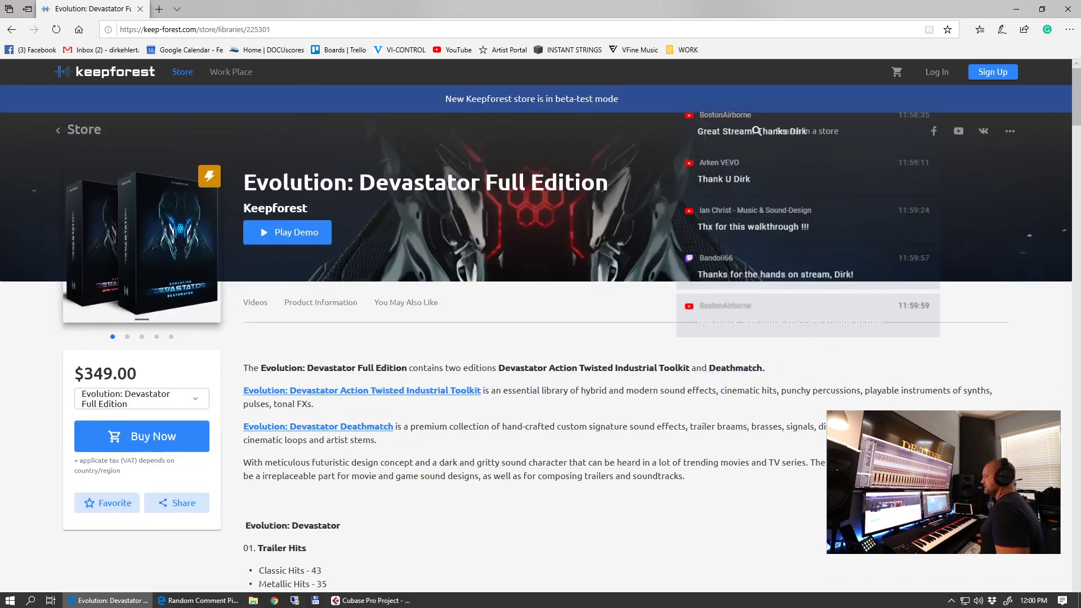
- Switch to the Comment Picker page, reload the Facebook post's comments with duplicate users filtered, and draw a random winner
click(201, 599)
scroll(495, 347, down, 8)
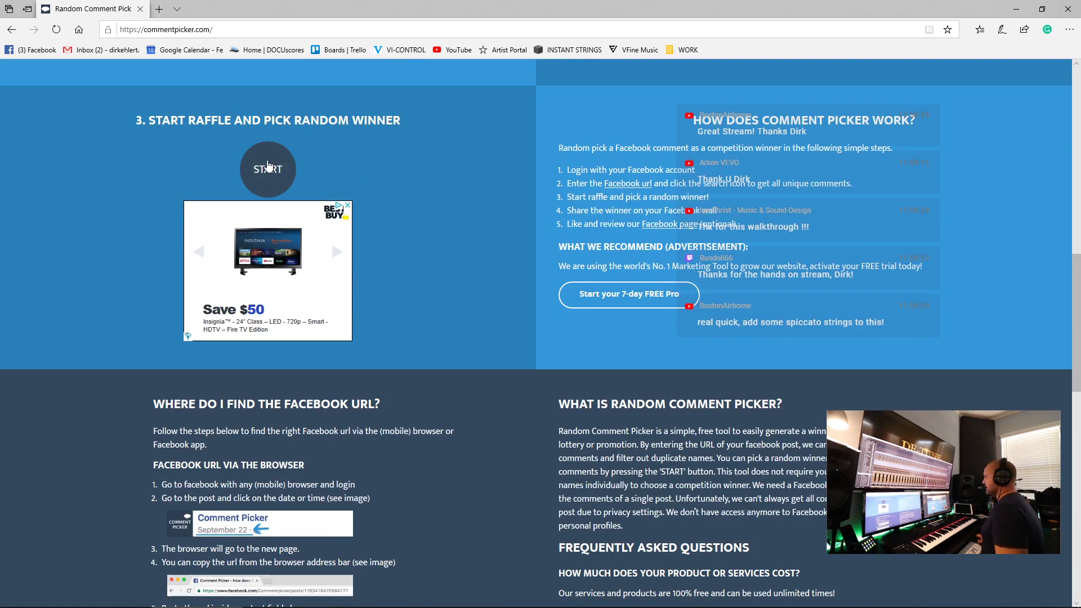
scroll(1023, 264, up, 9)
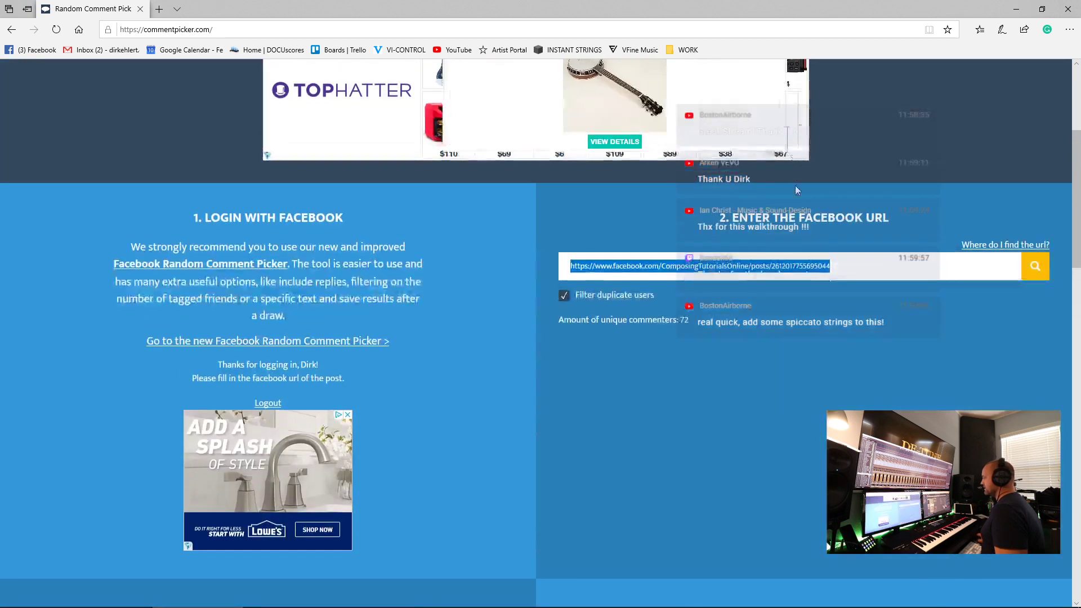
click(1024, 266)
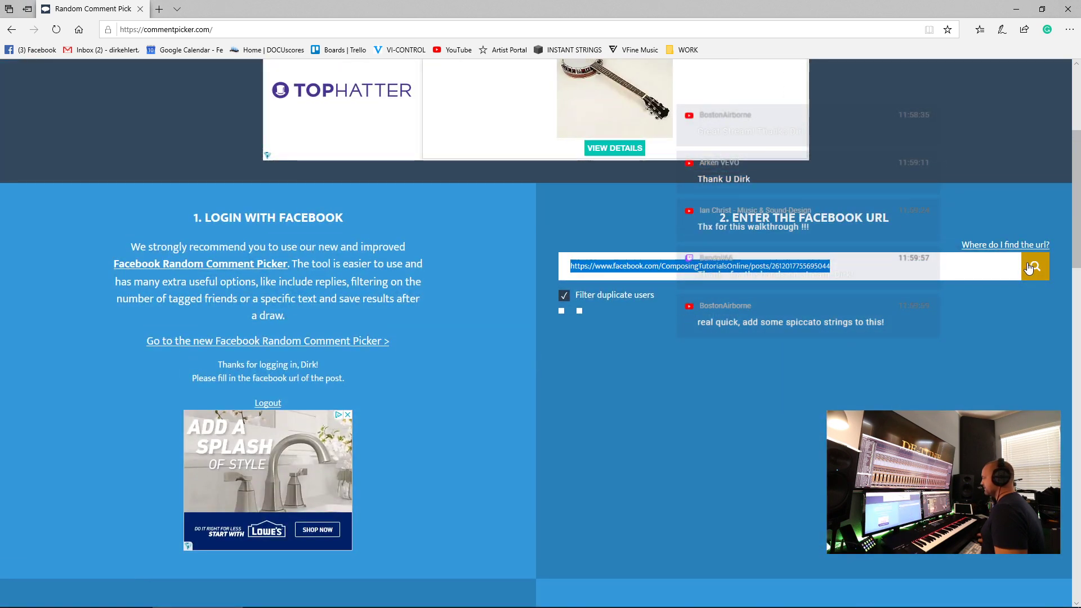
scroll(284, 185, down, 9)
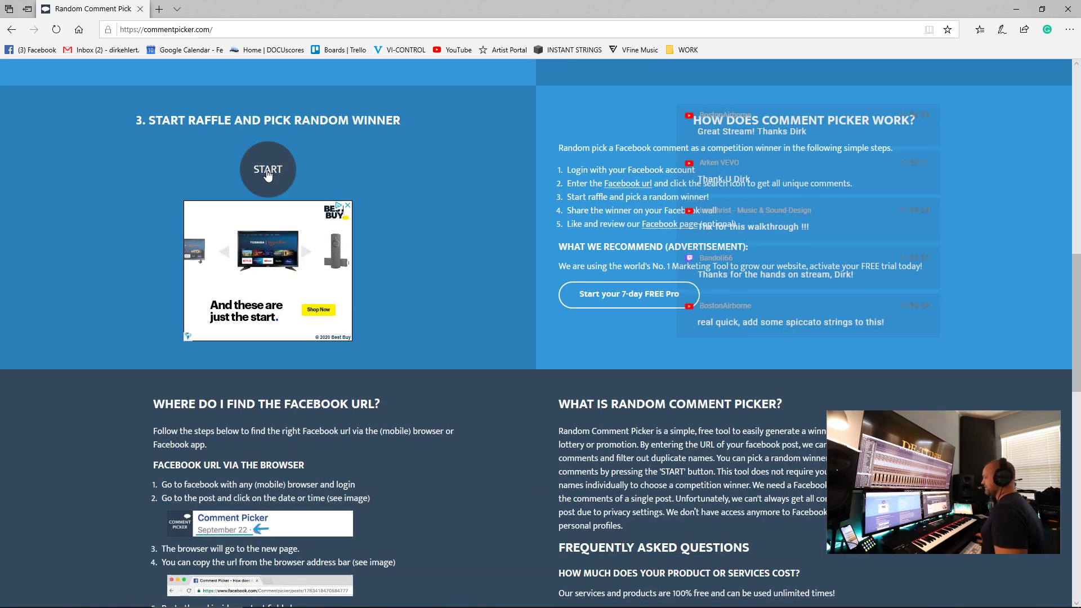
click(268, 172)
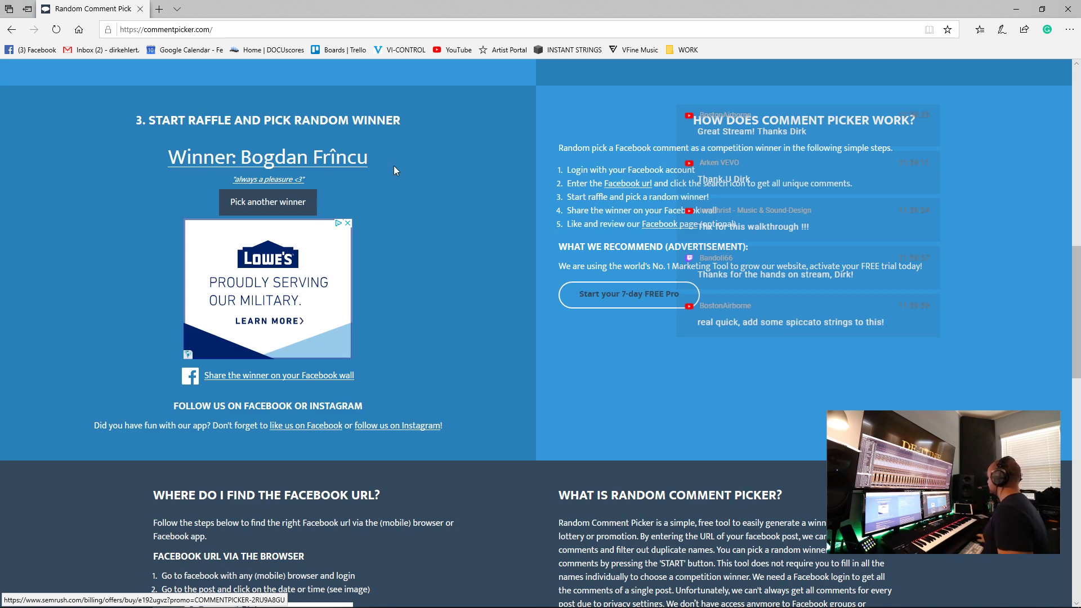
- Minimize the Comment Picker and Keepforest store windows to return to Cubase, and select the Booms track
click(1020, 12)
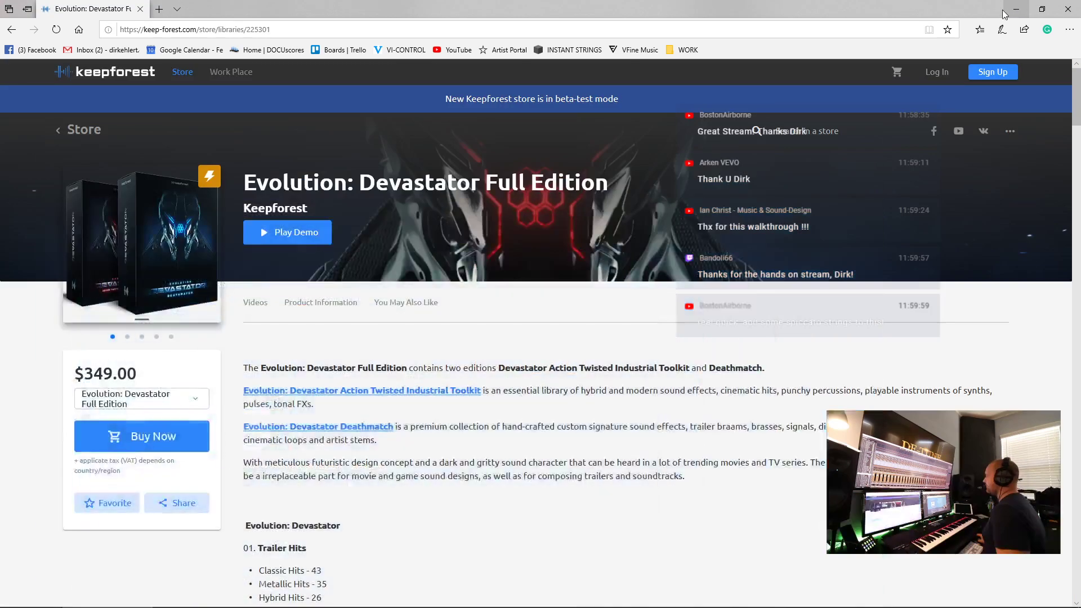
click(1018, 10)
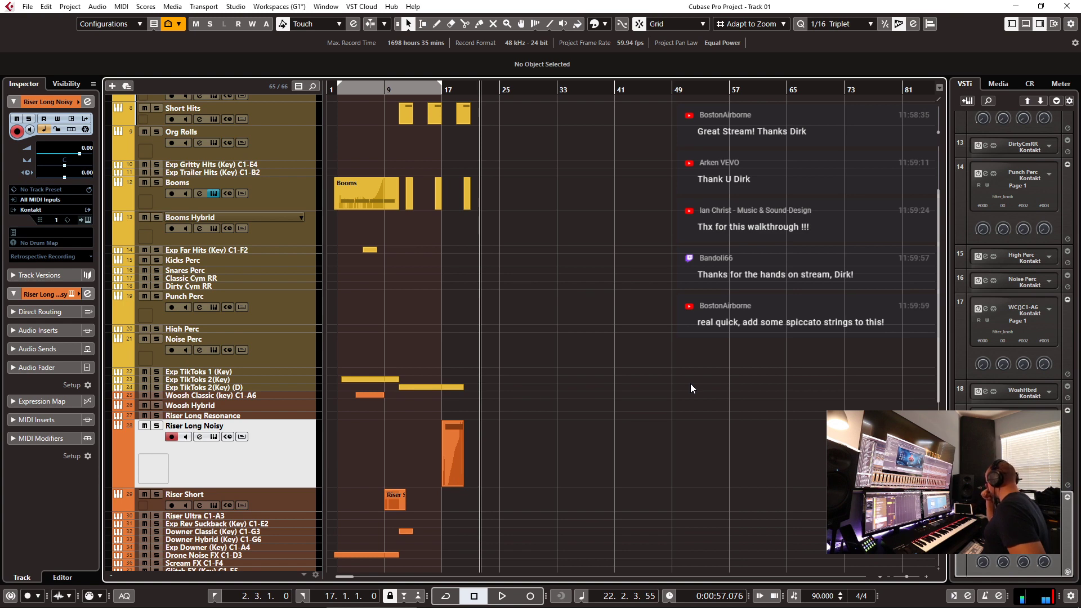
click(511, 194)
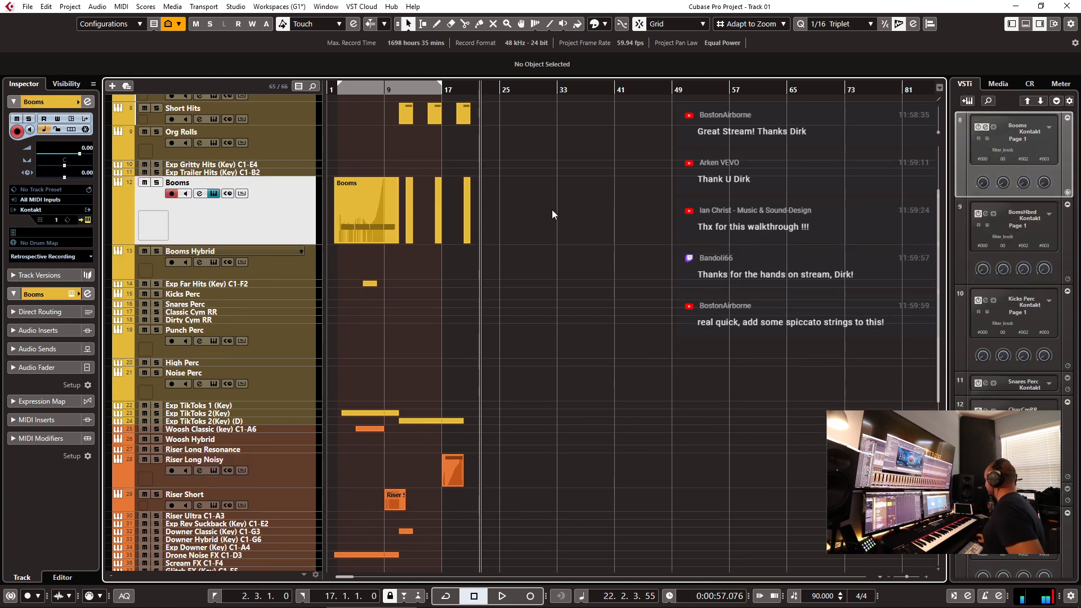